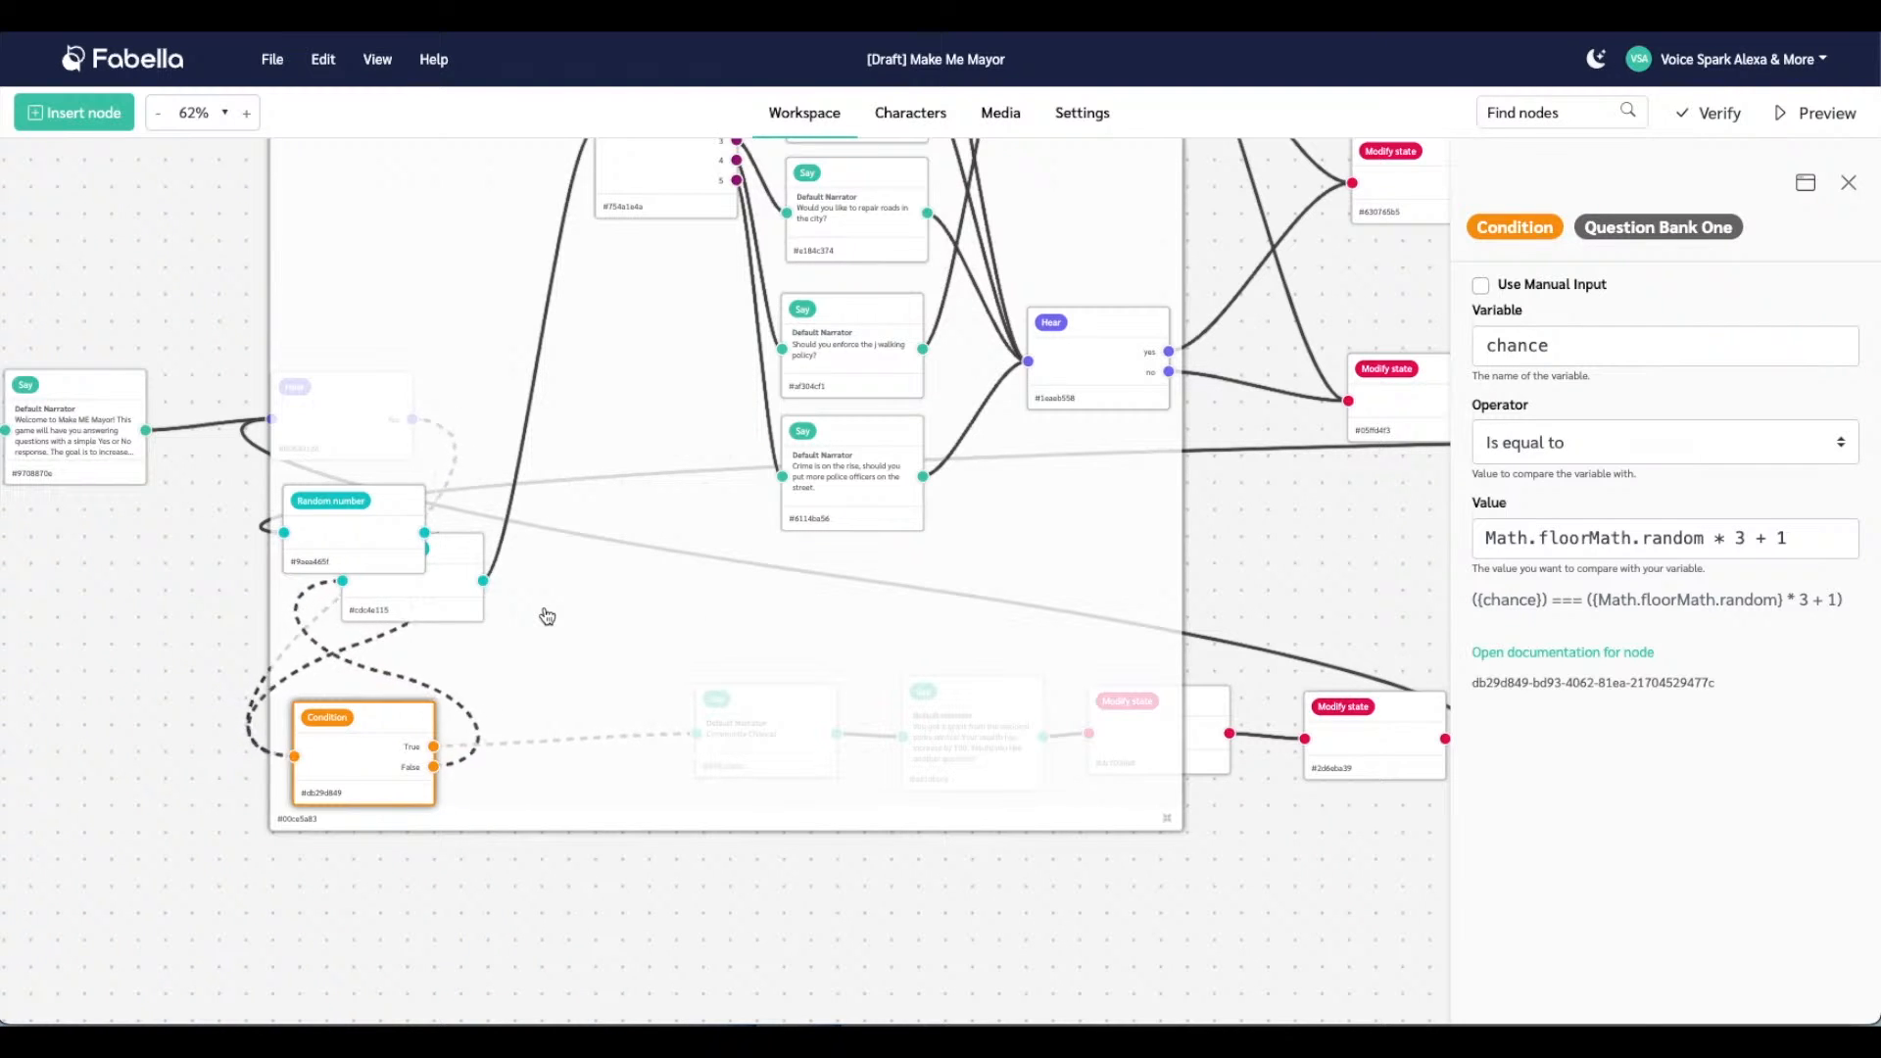
Duplicate the "questions" Random number node, place the copy beside the Condition node, and remove it from the Question Bank One group
left_click(572, 566)
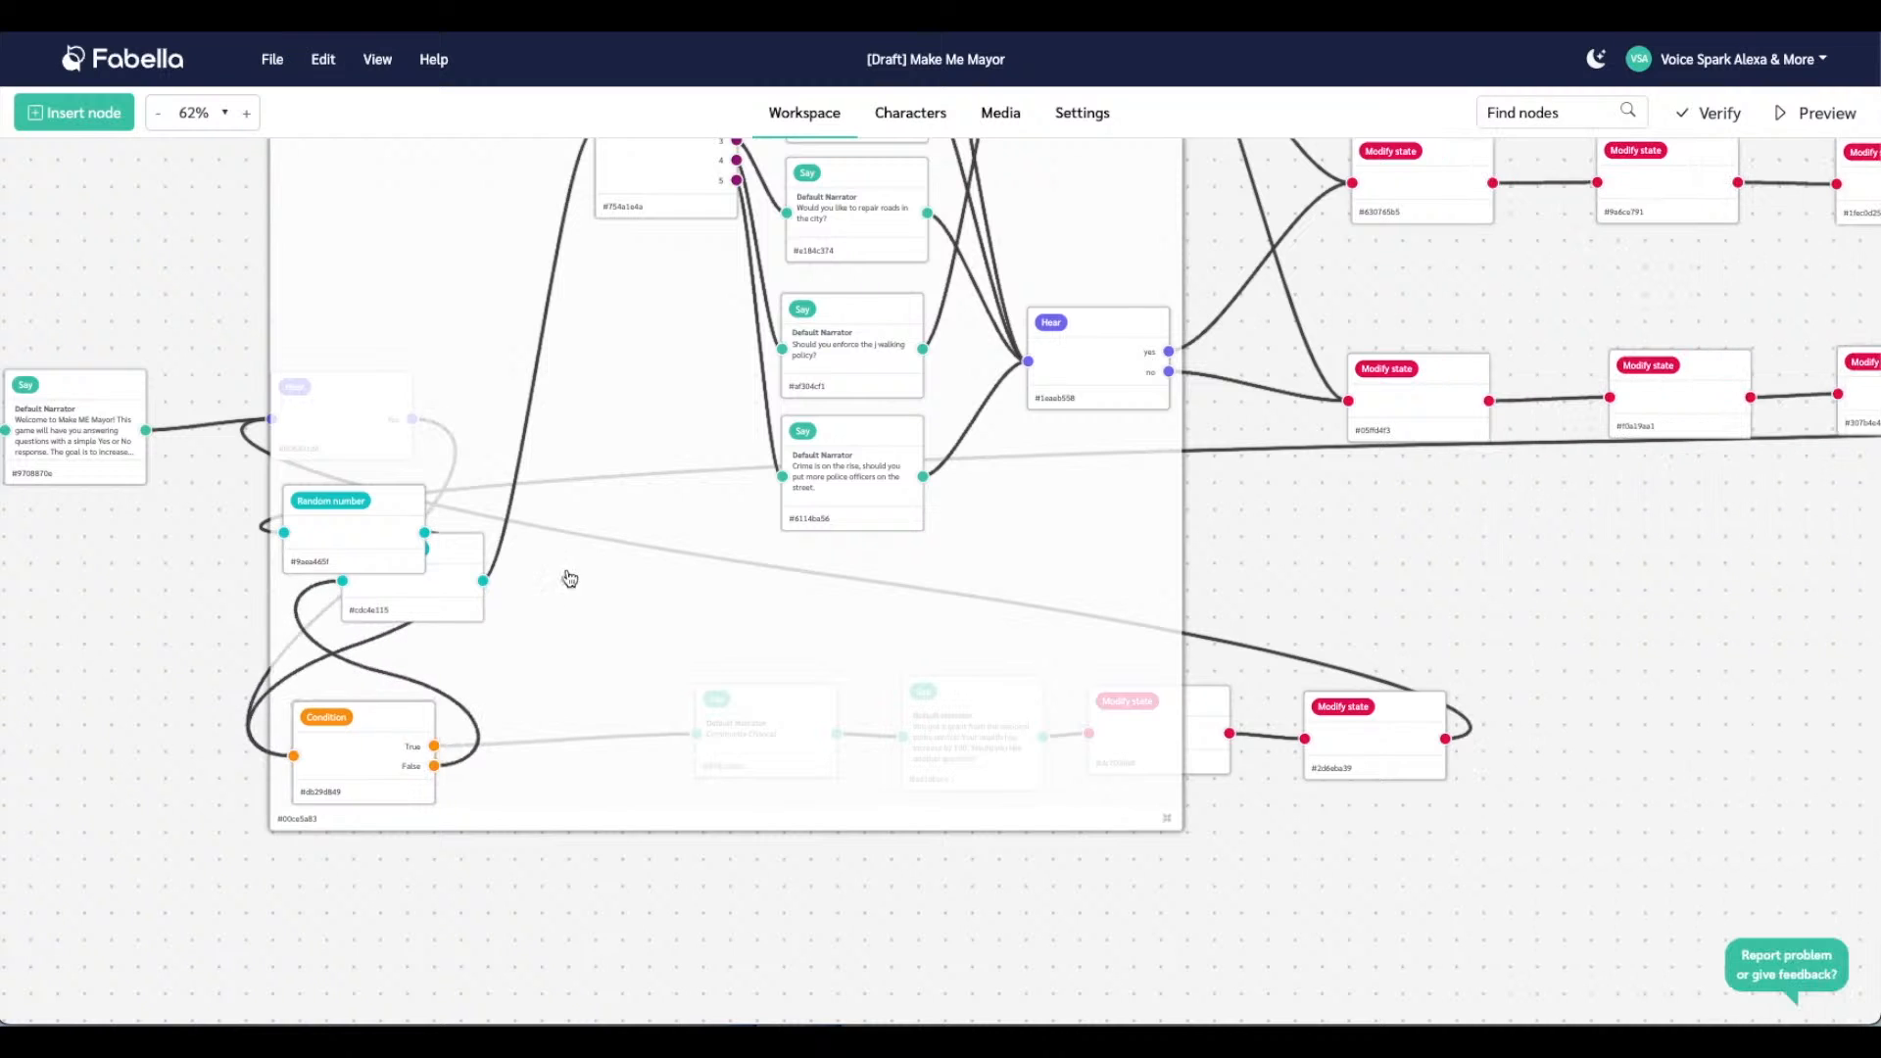
left_click(378, 546)
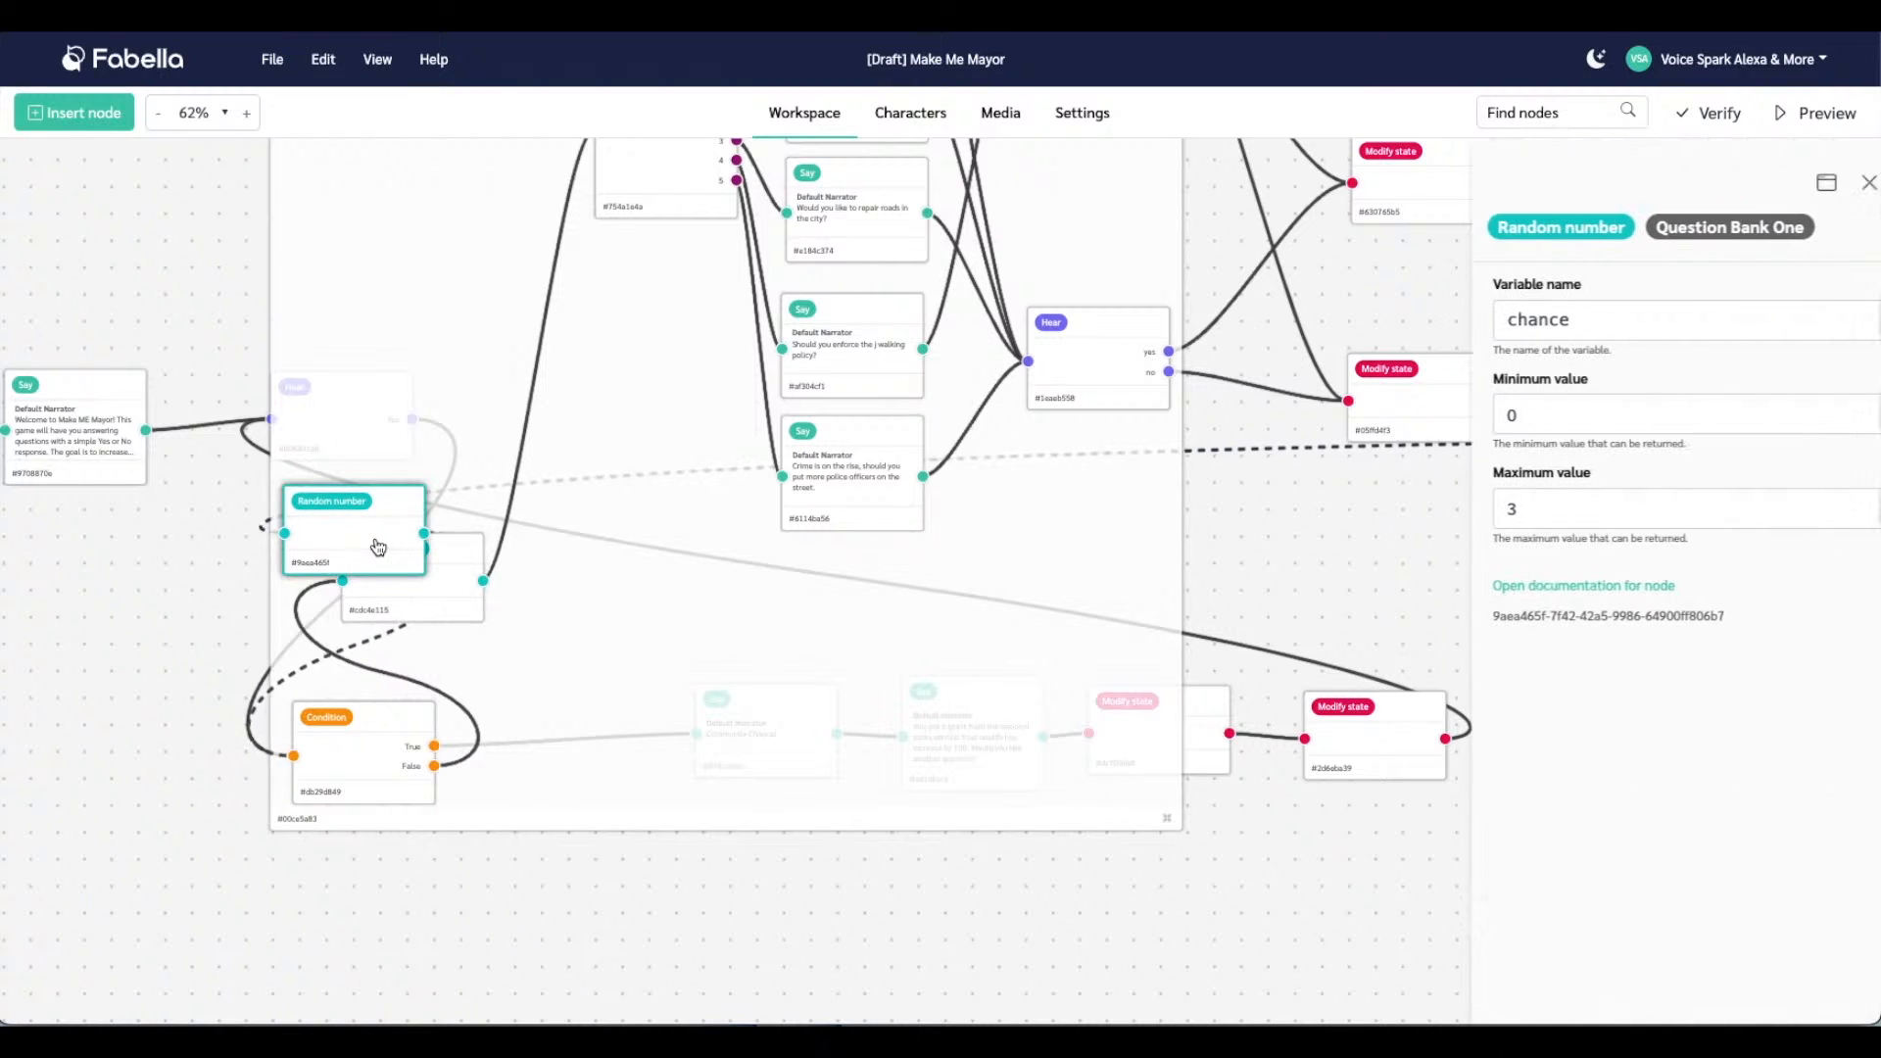
left_click(429, 550)
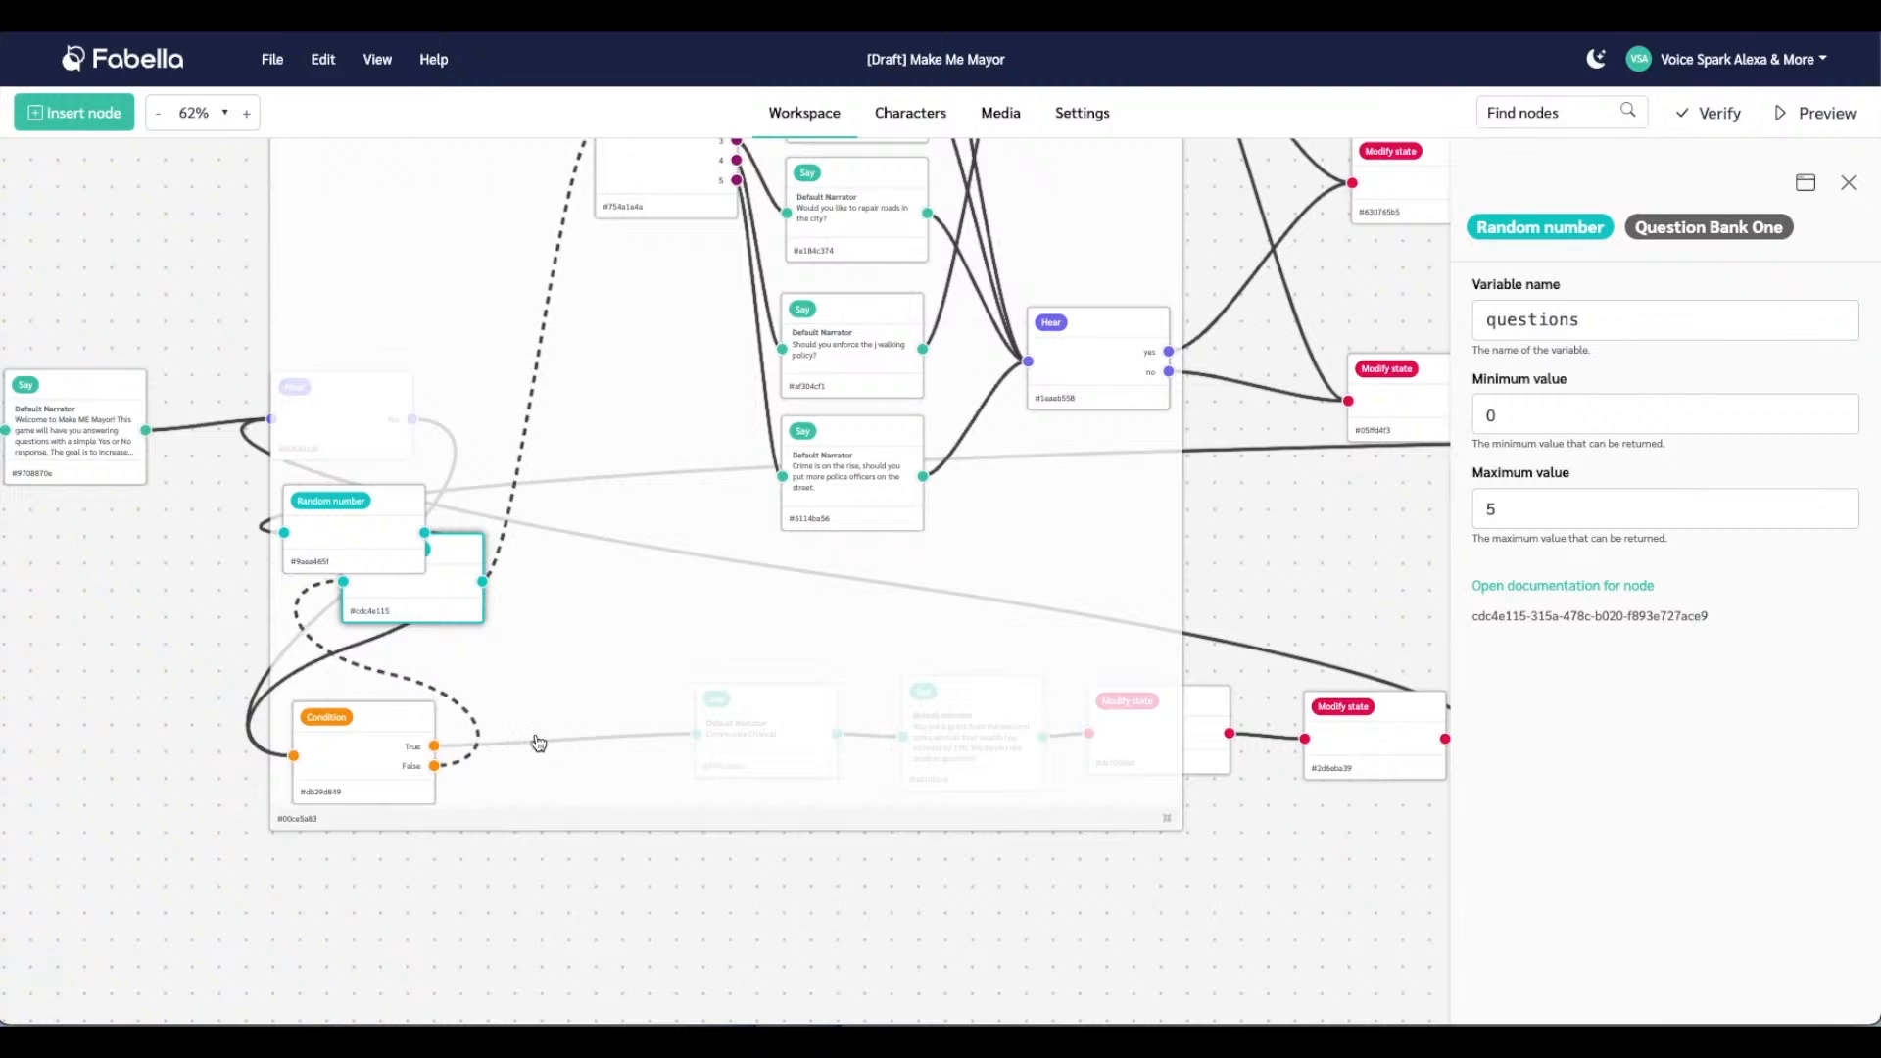
left_click(442, 596)
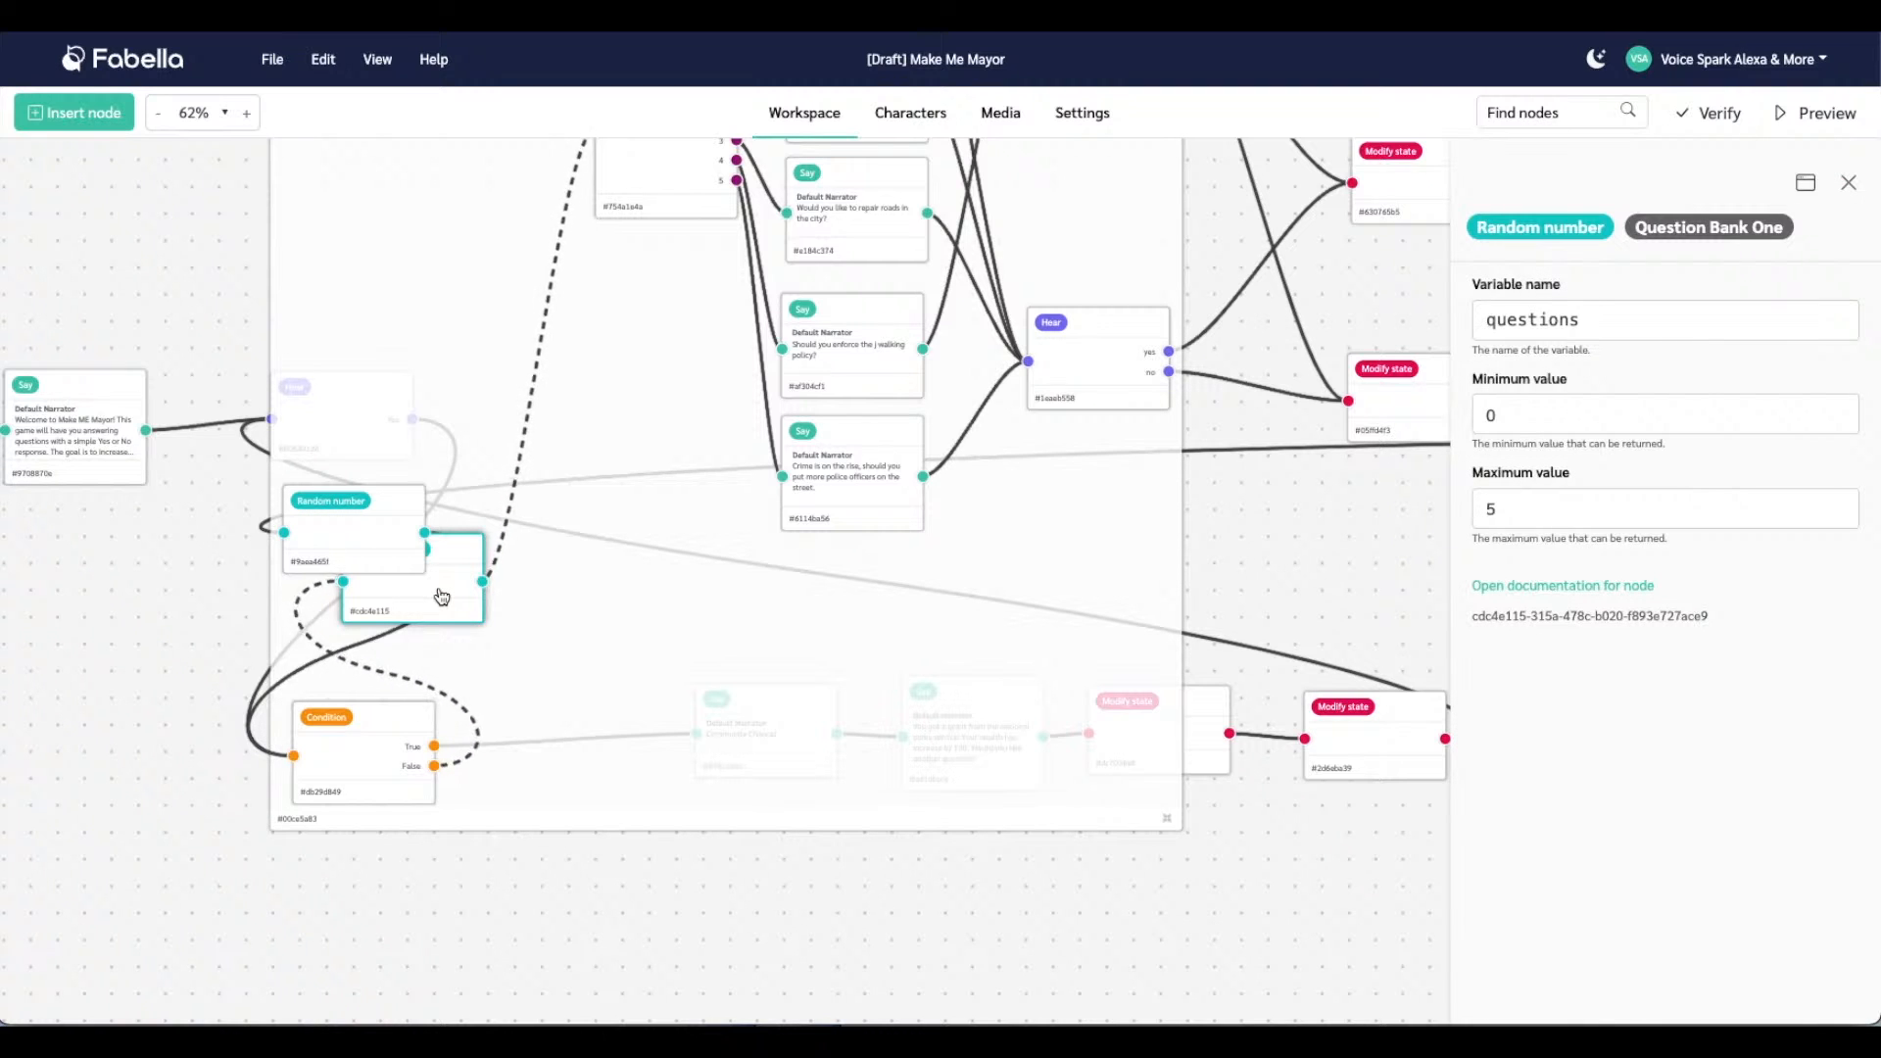
key("Escape")
key("super+v")
left_click_drag(442, 596, 601, 733)
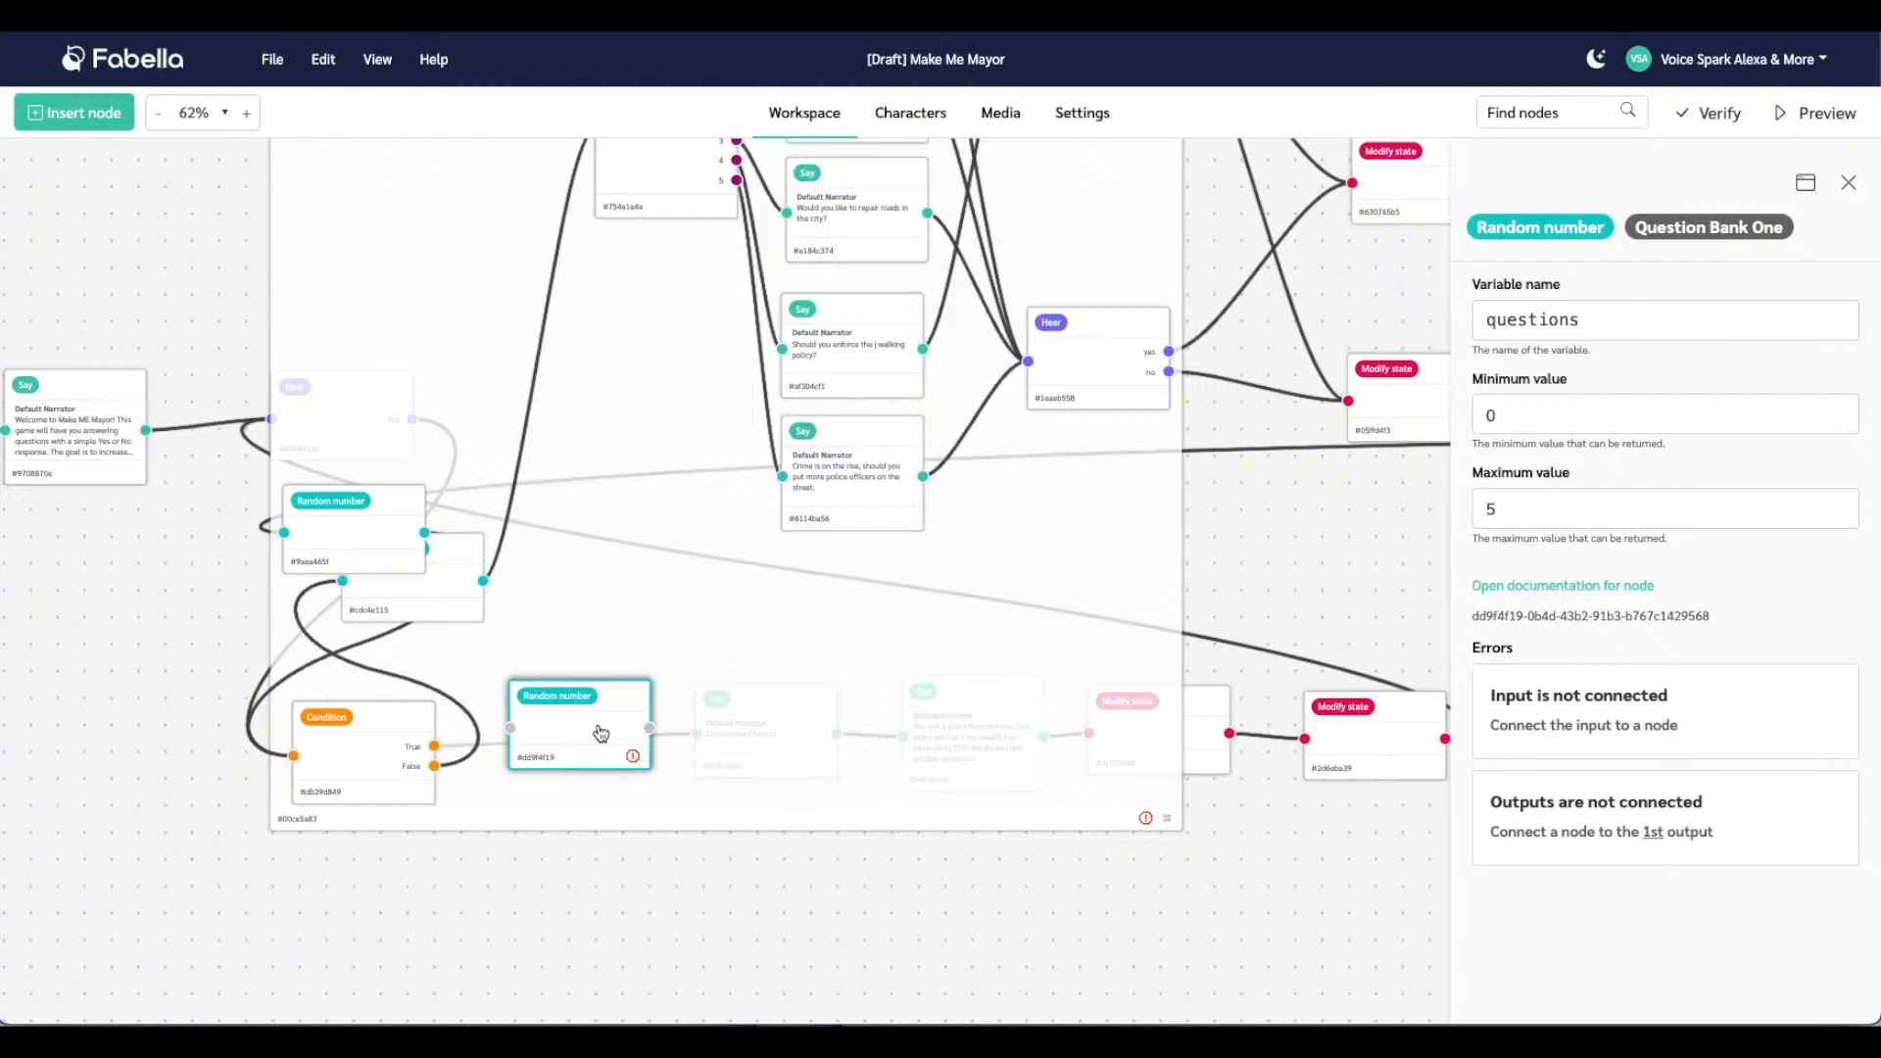
right_click(600, 732)
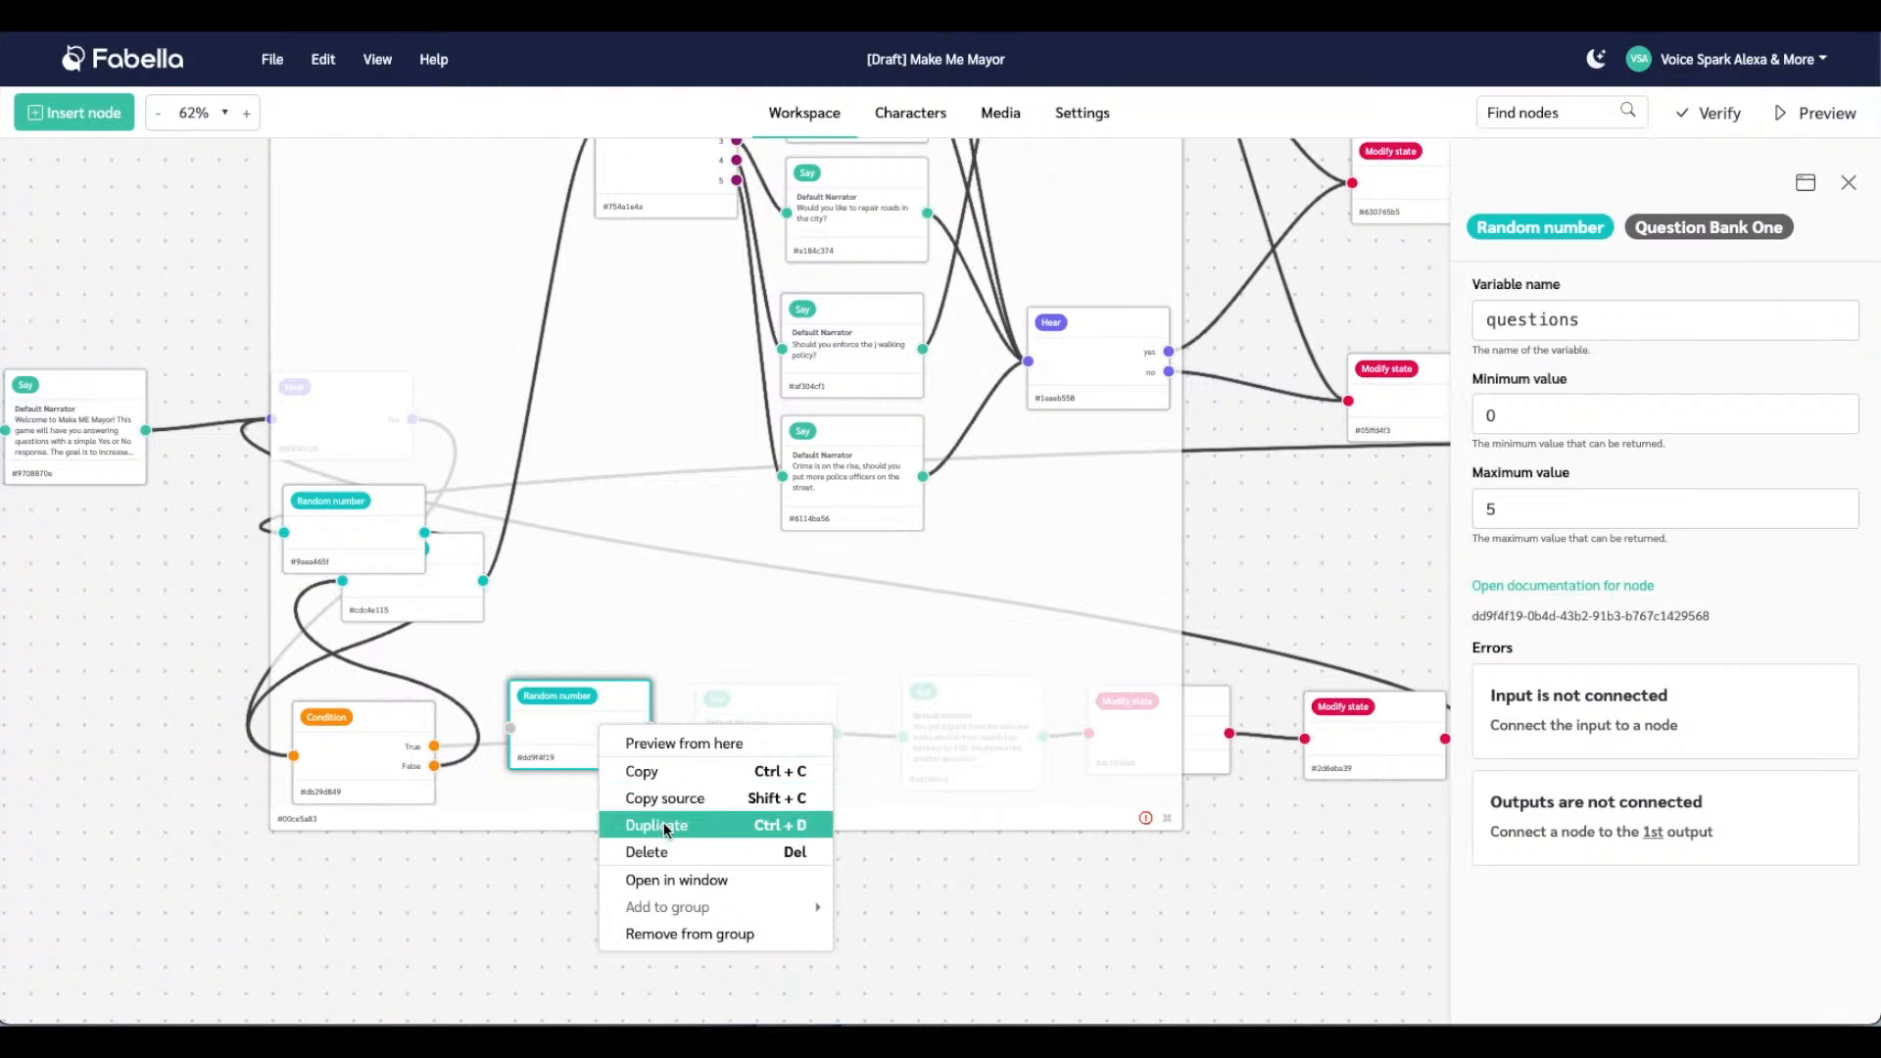
left_click(678, 933)
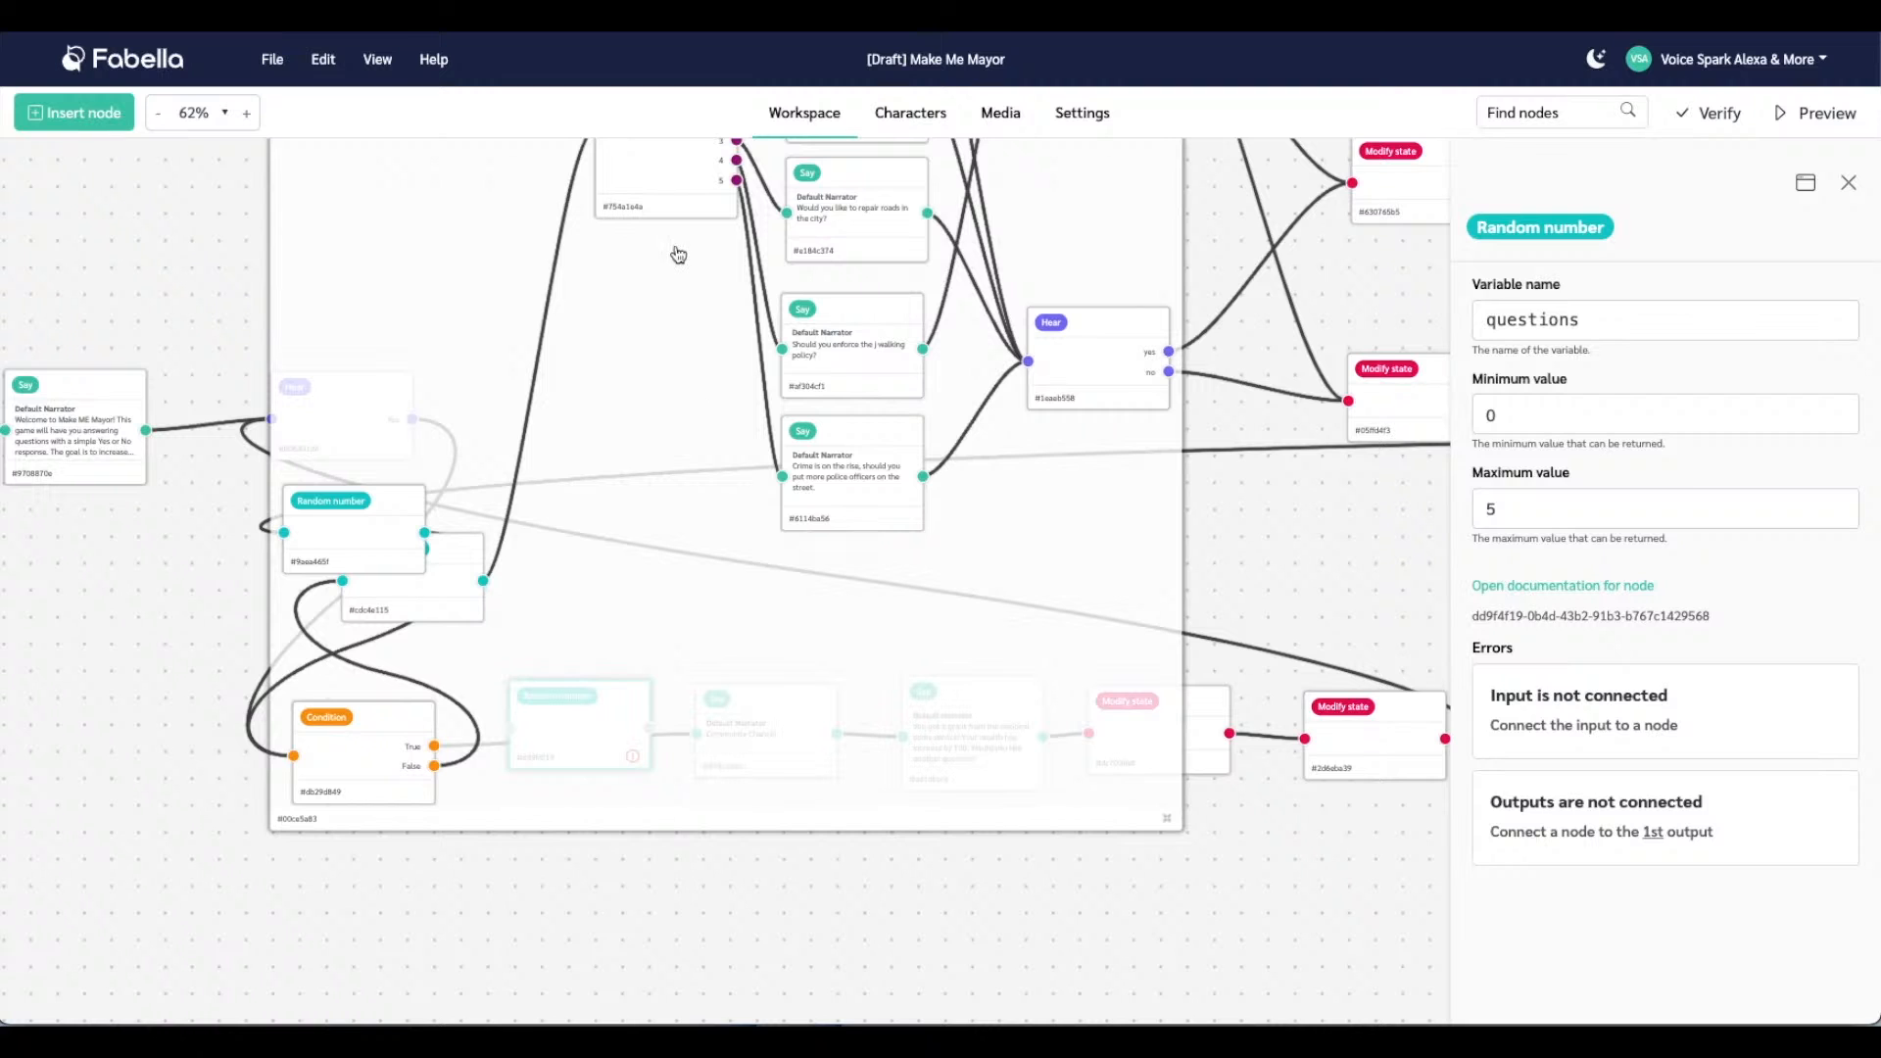
Duplicate the {questions} Switch node and remove the copy from the Question Bank One group
left_click(662, 196)
right_click(664, 202)
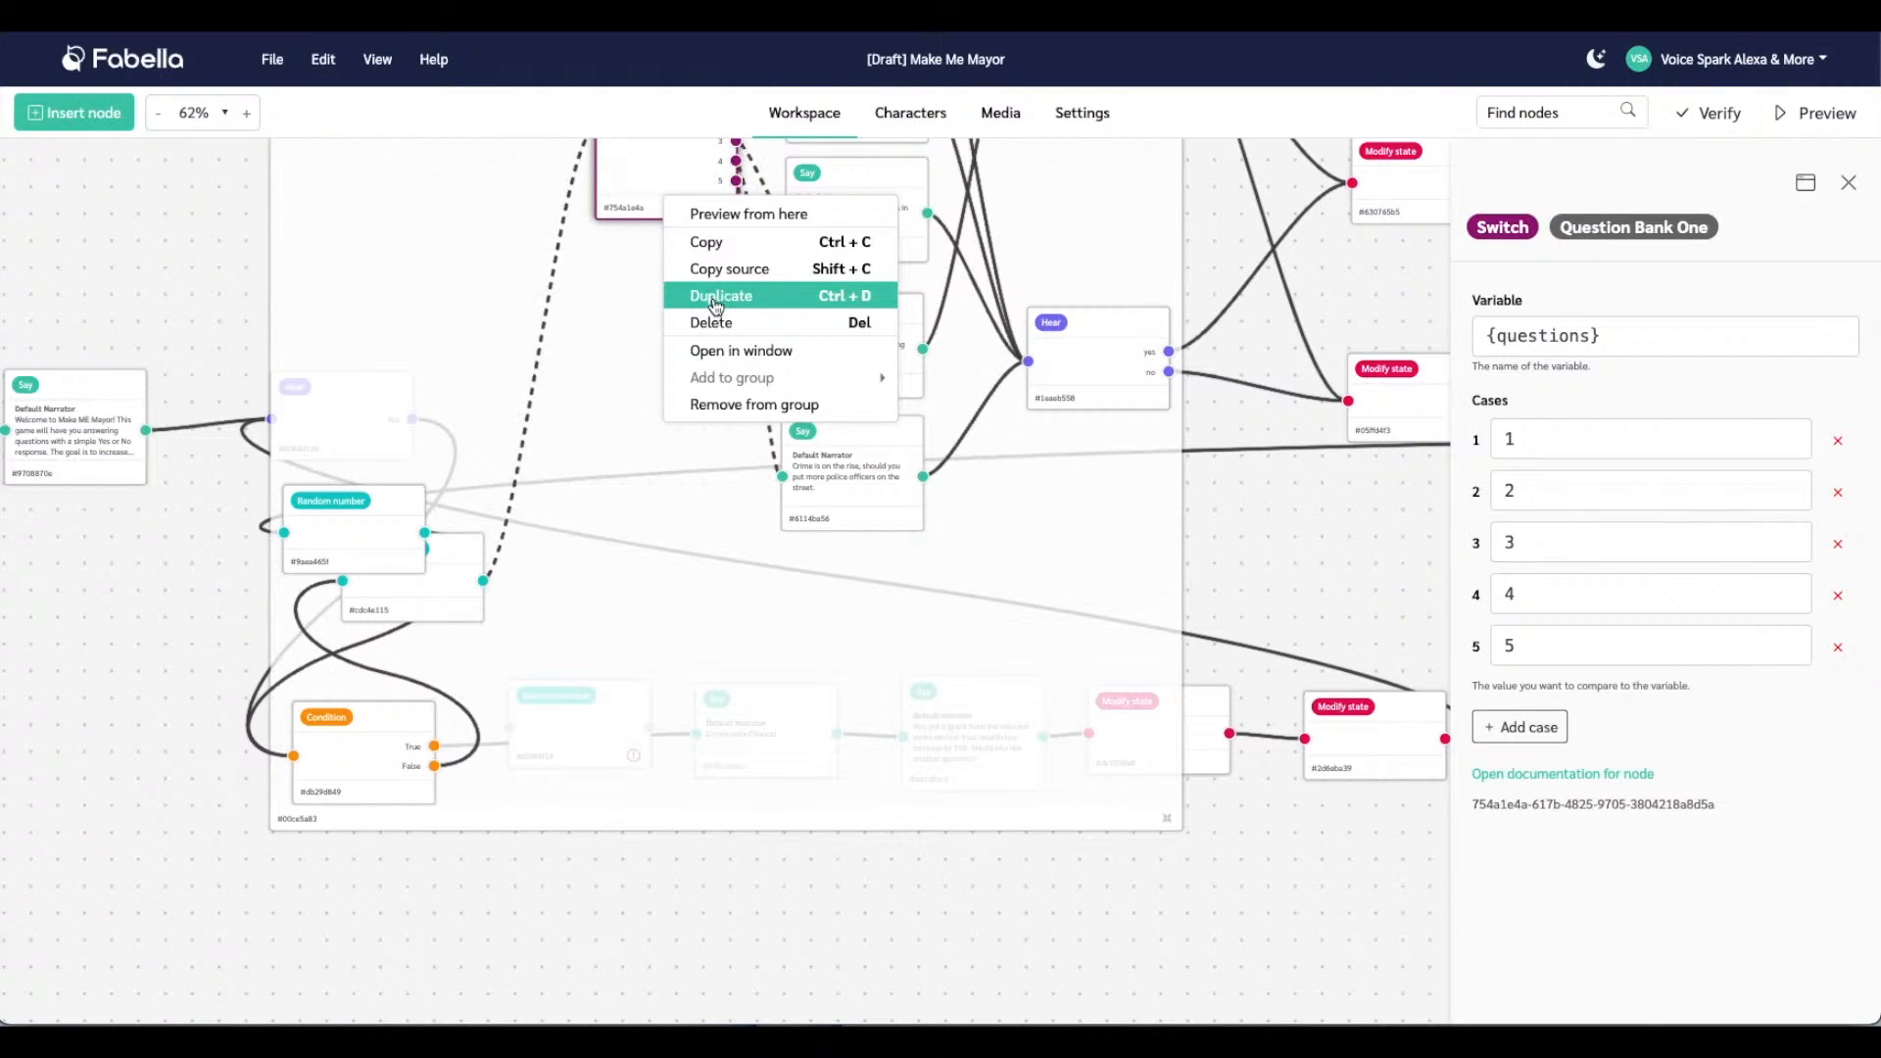
left_click(716, 296)
right_click(681, 202)
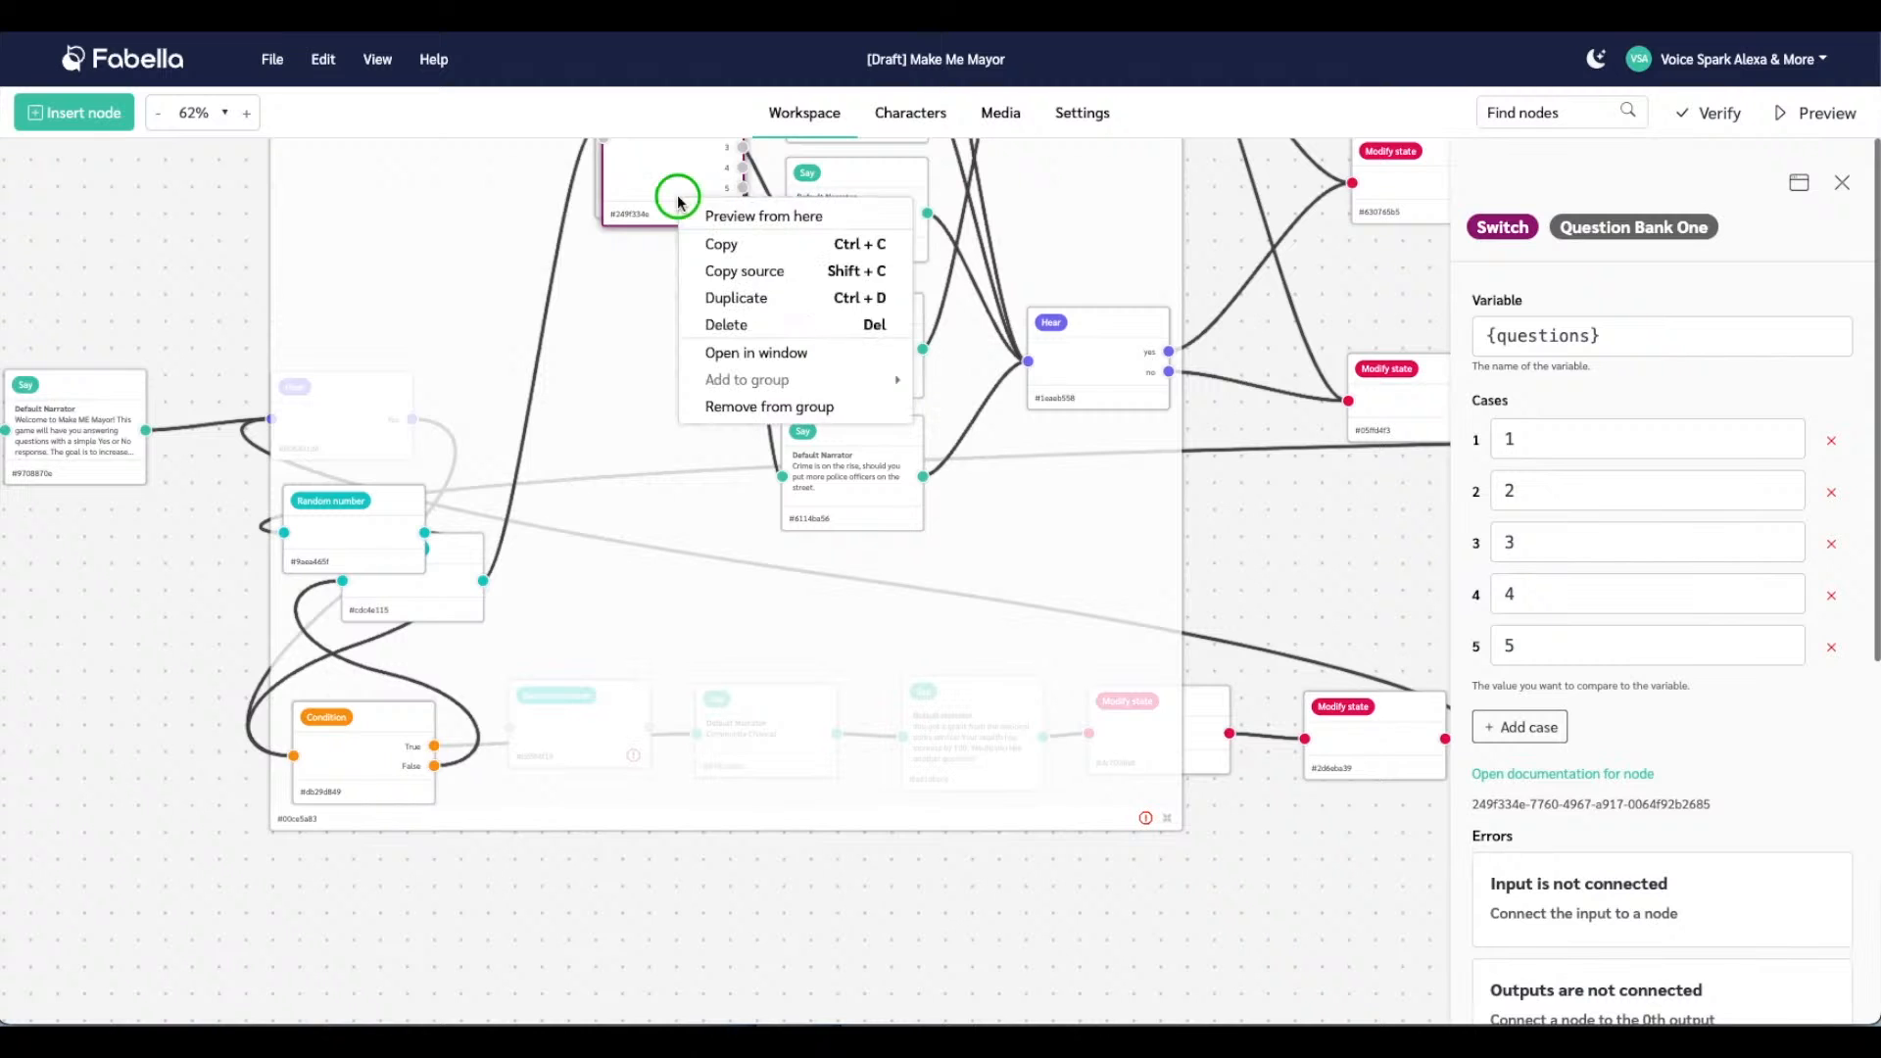
left_click(779, 405)
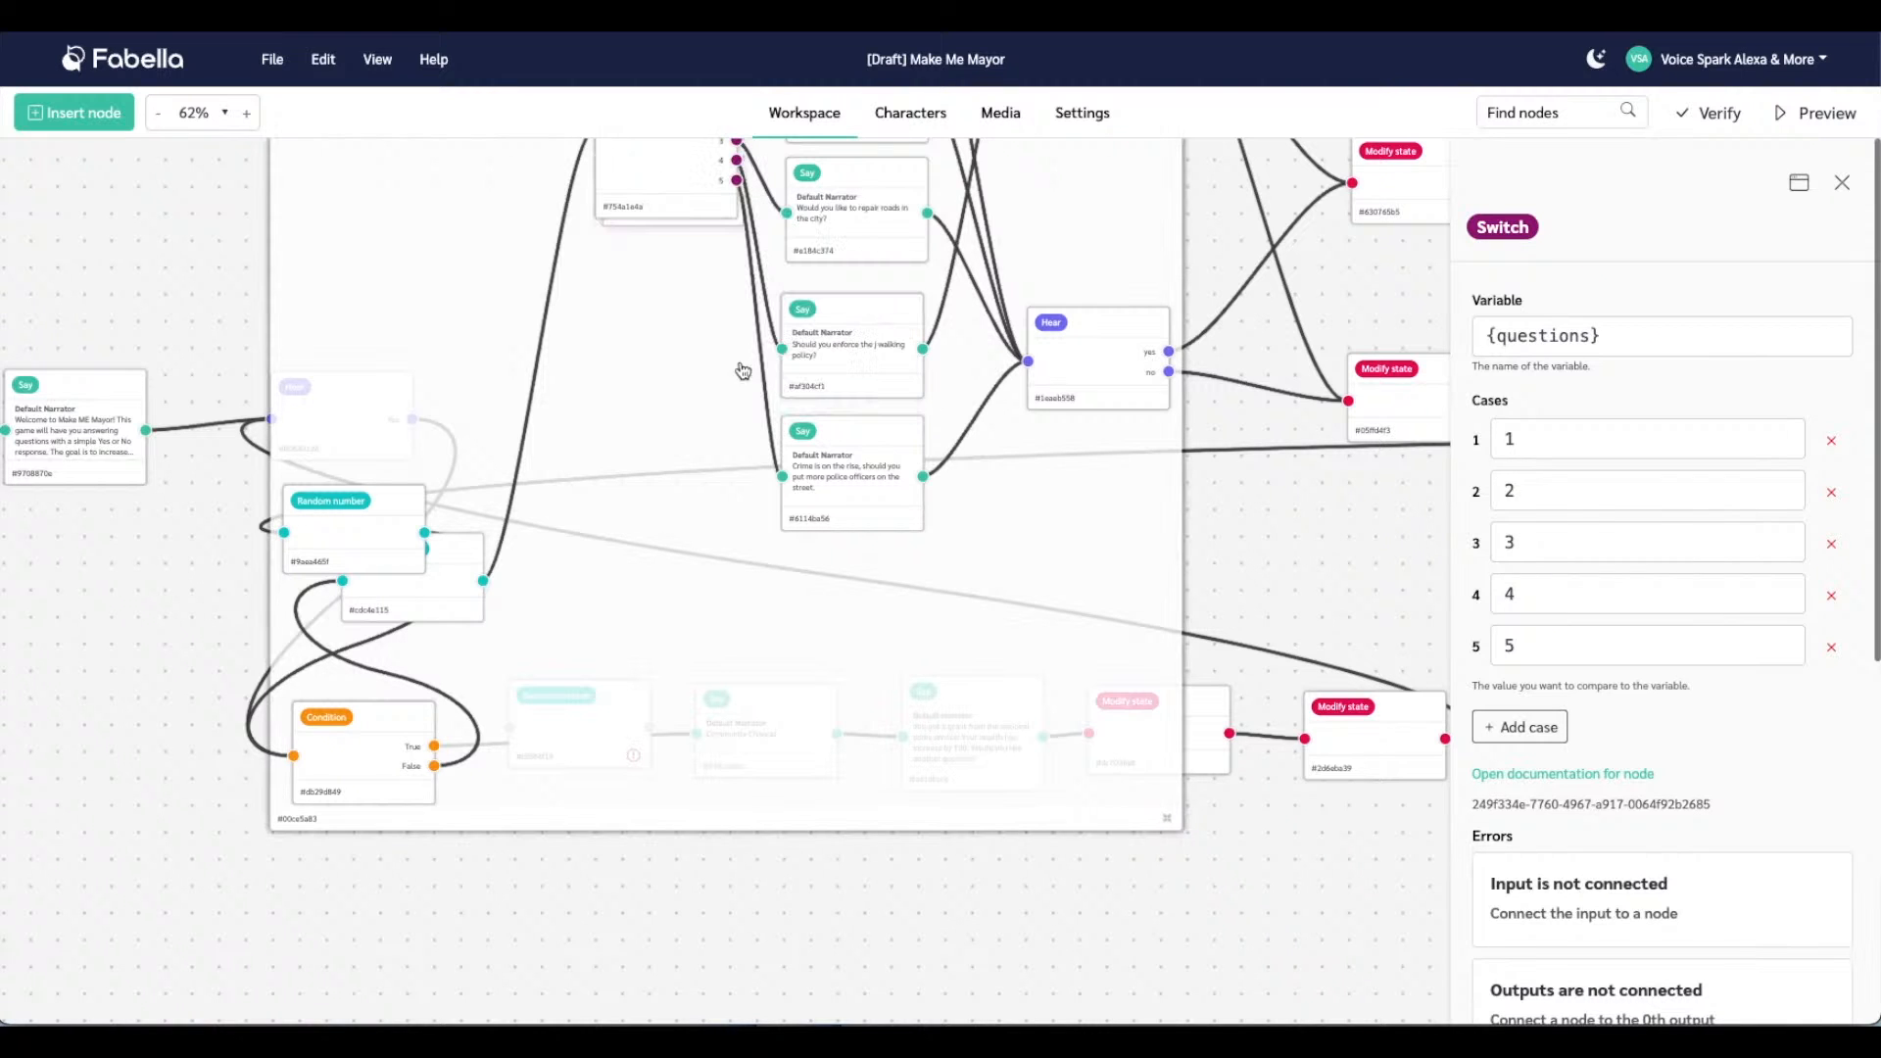
Collapse the Question Bank One group and move the copied Random number node below the national parks grant Say node
left_click(1169, 823)
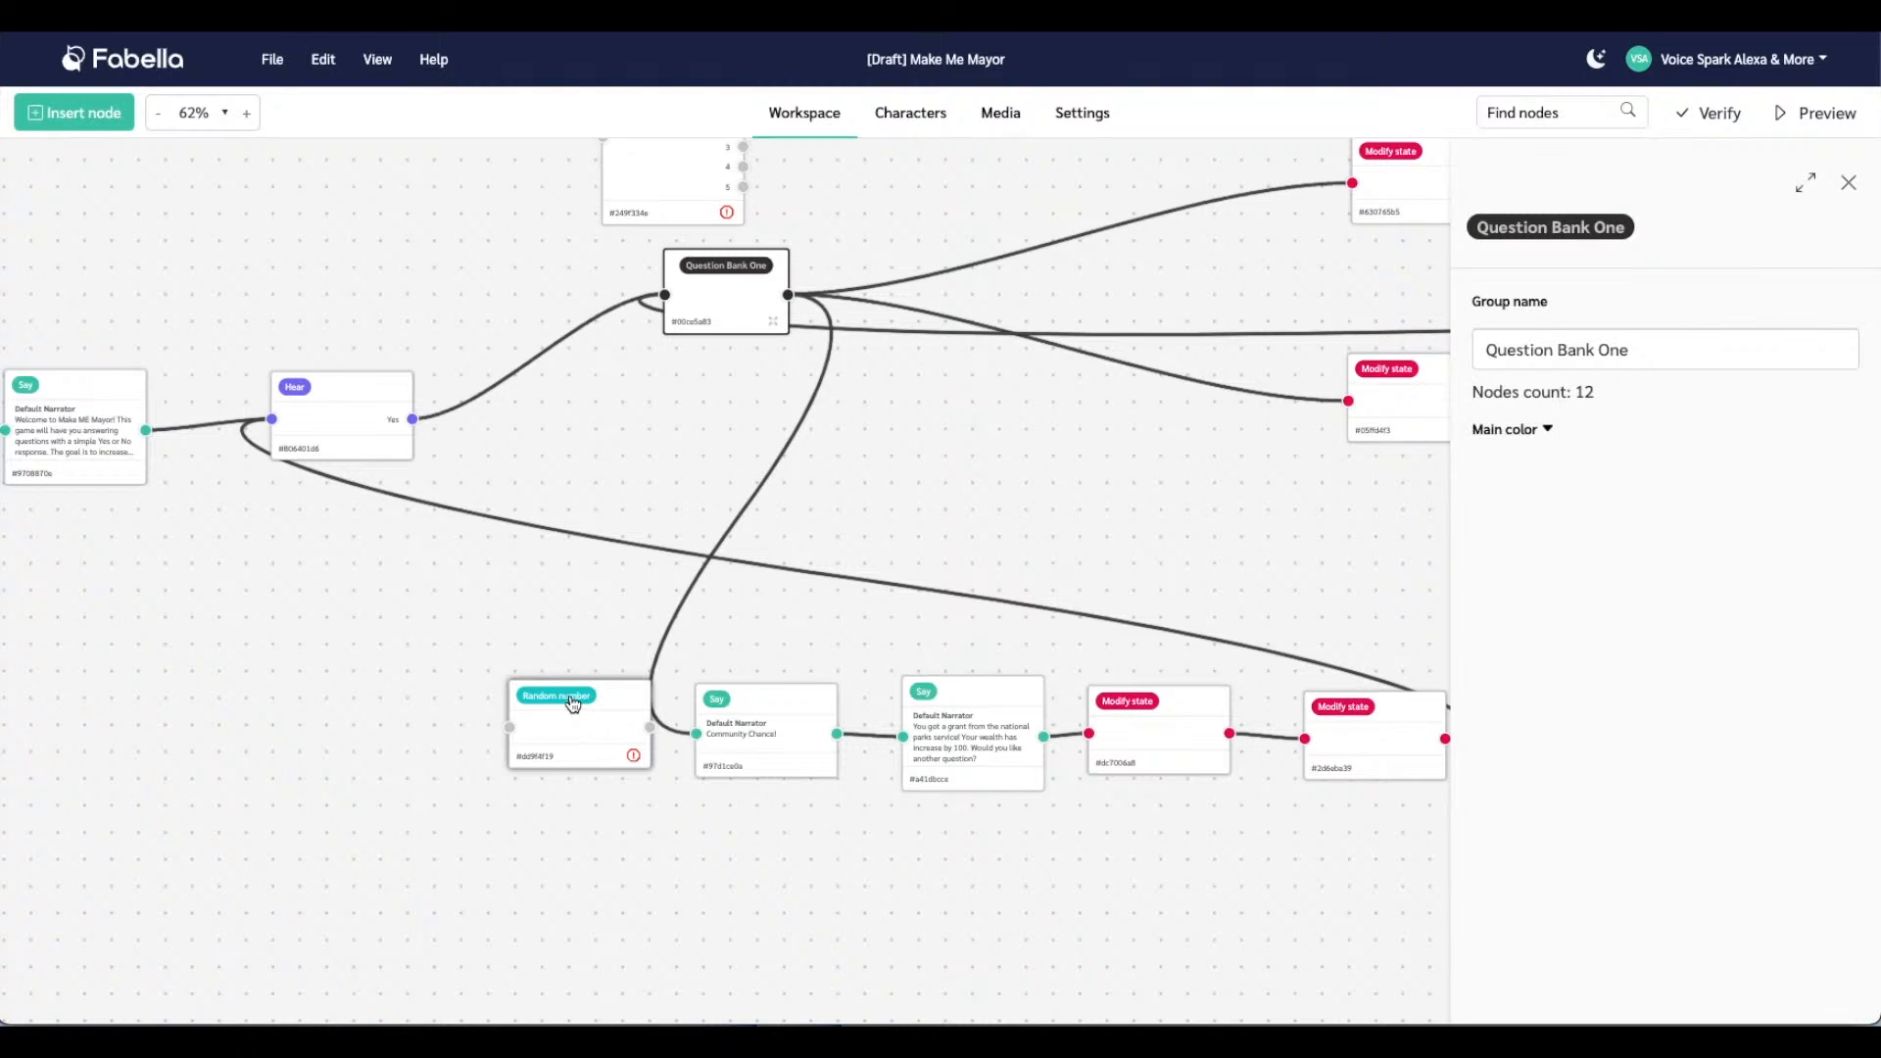
left_click(719, 573)
left_click_drag(696, 733, 947, 814)
left_click(661, 718)
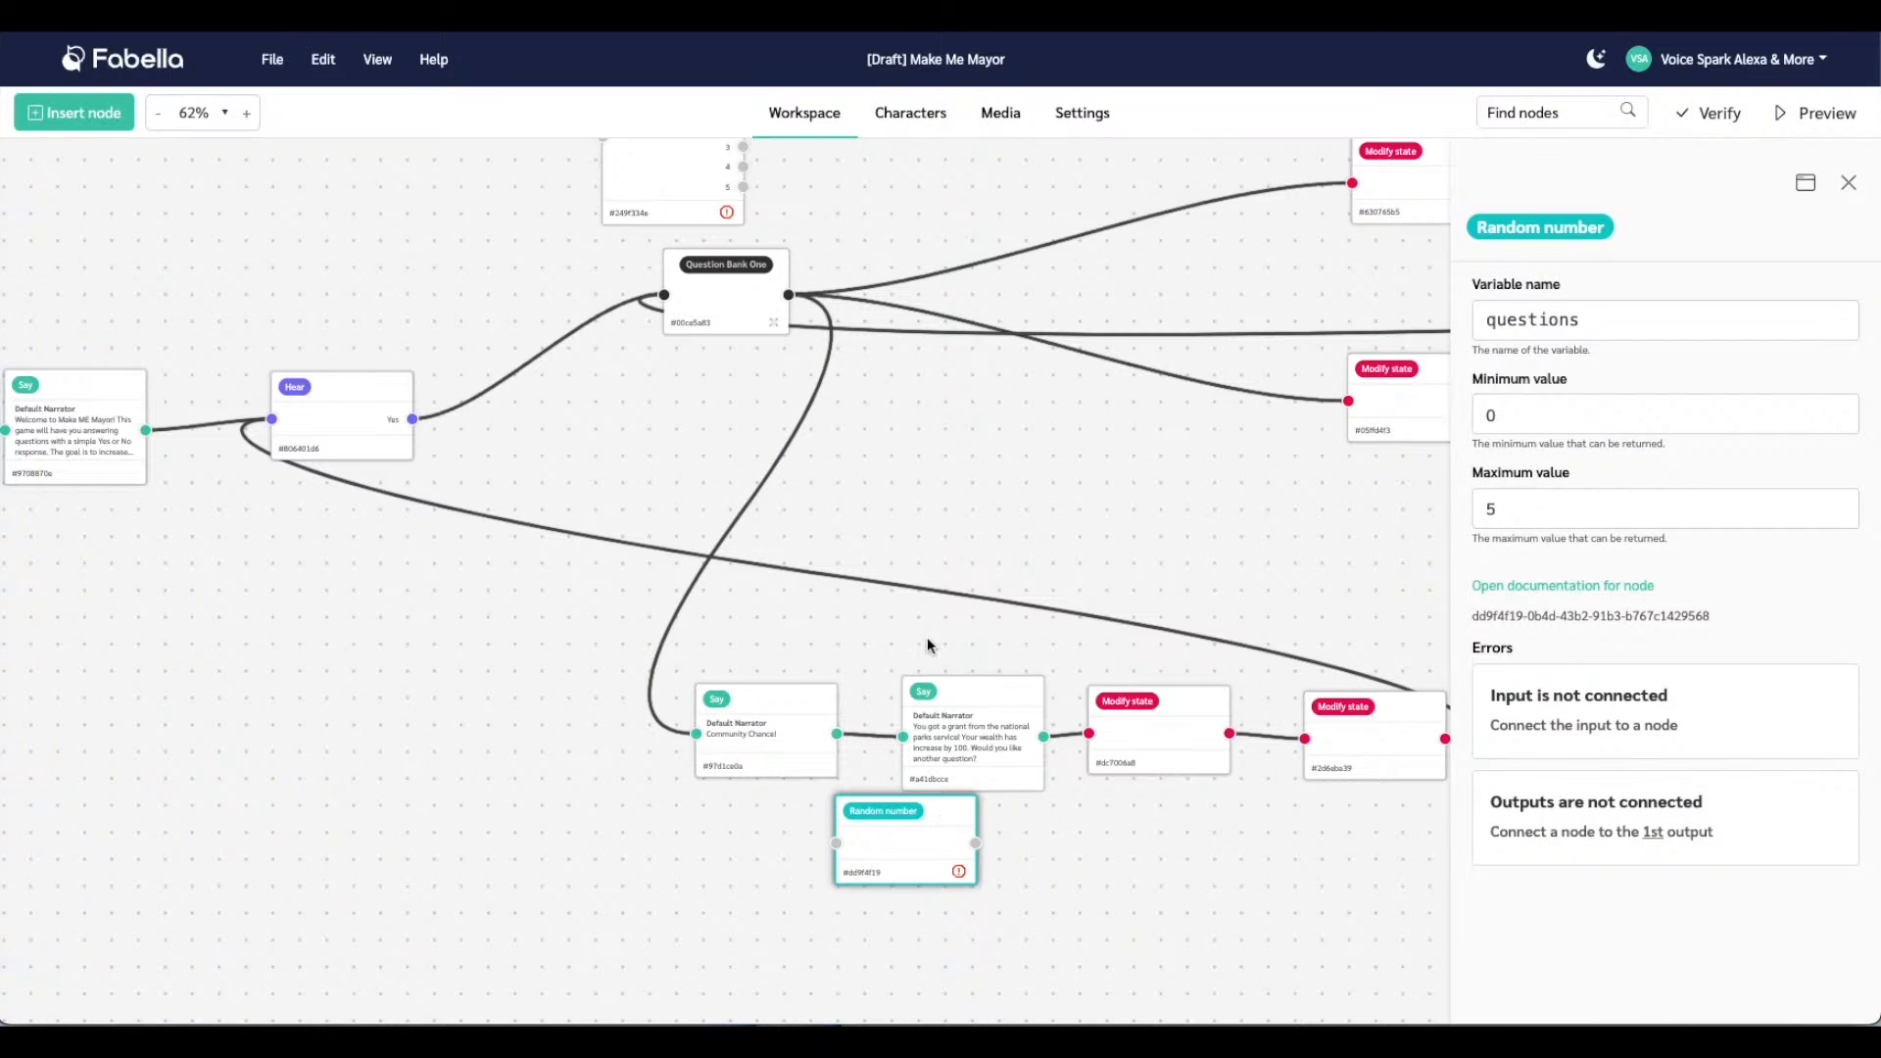
Clear space after the Community Chance Say node by stacking the grant Say node and its two Modify state nodes farther right
left_click_drag(999, 679, 1257, 507)
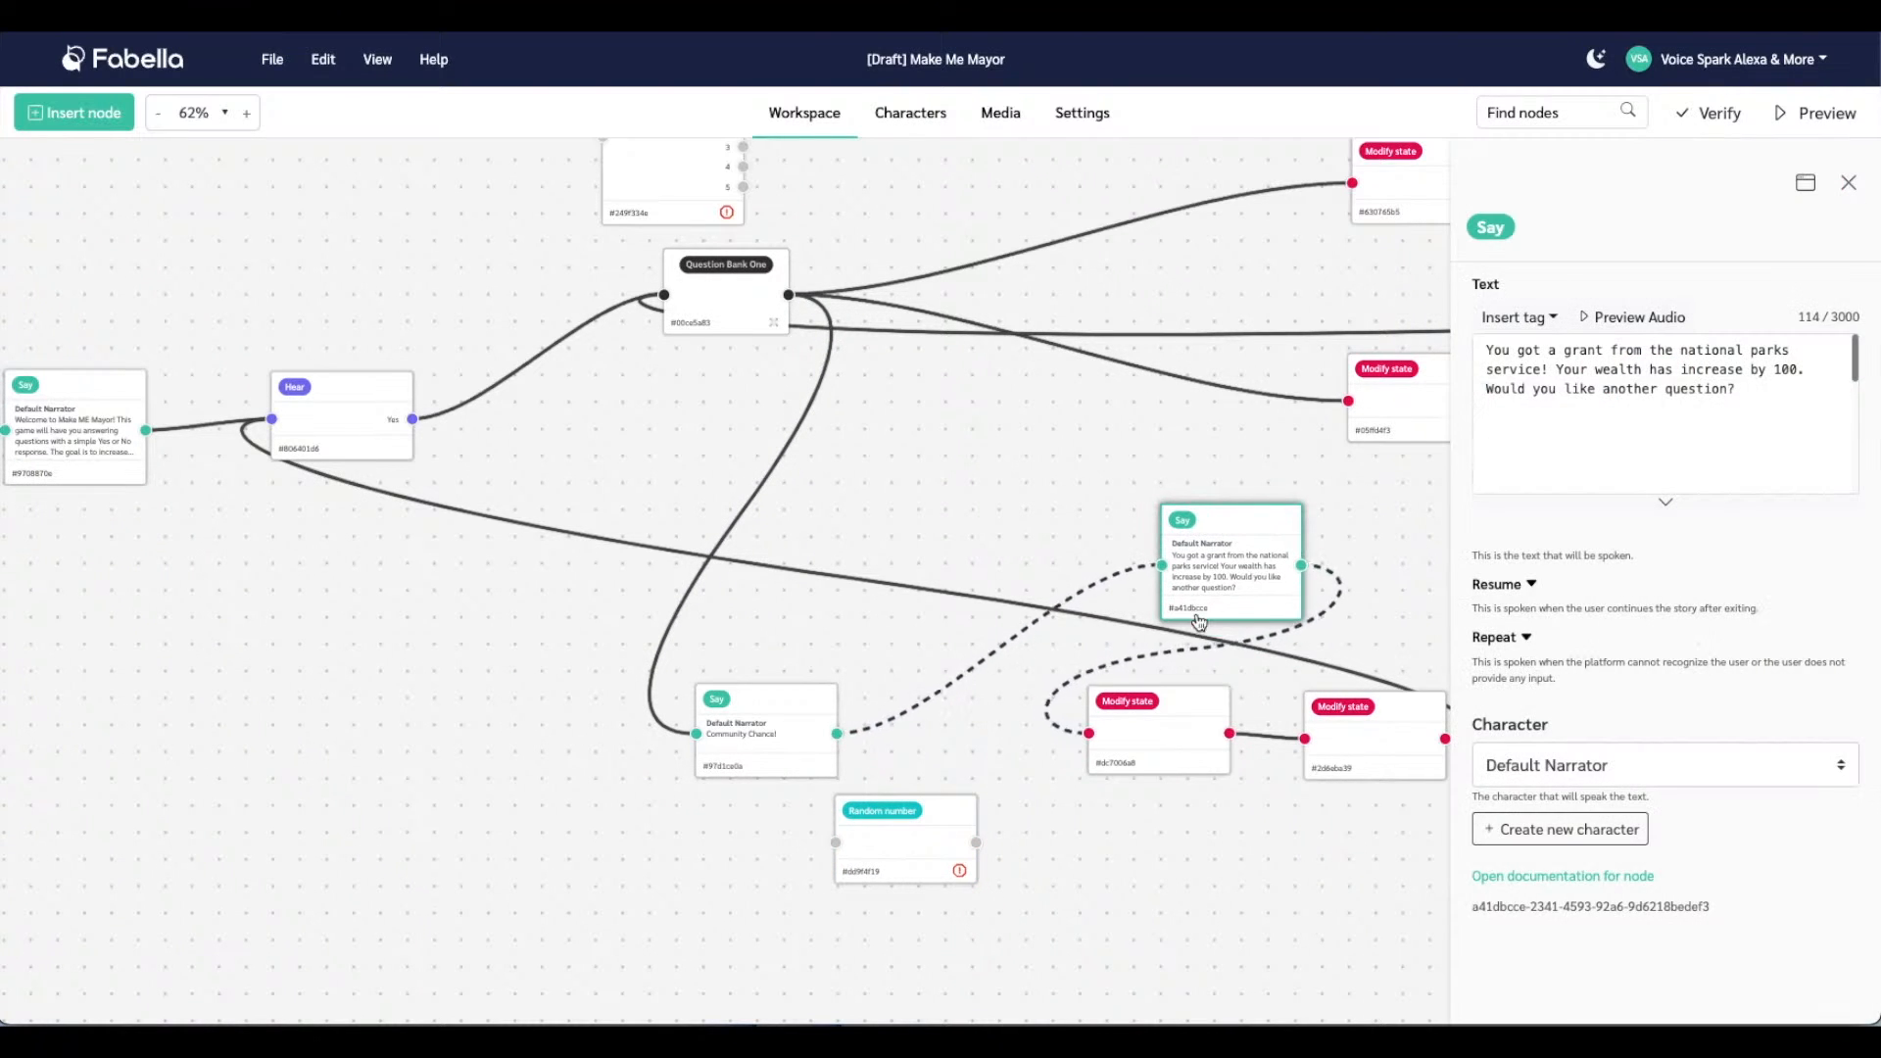
left_click_drag(1176, 701, 1250, 658)
left_click_drag(1415, 713, 1268, 768)
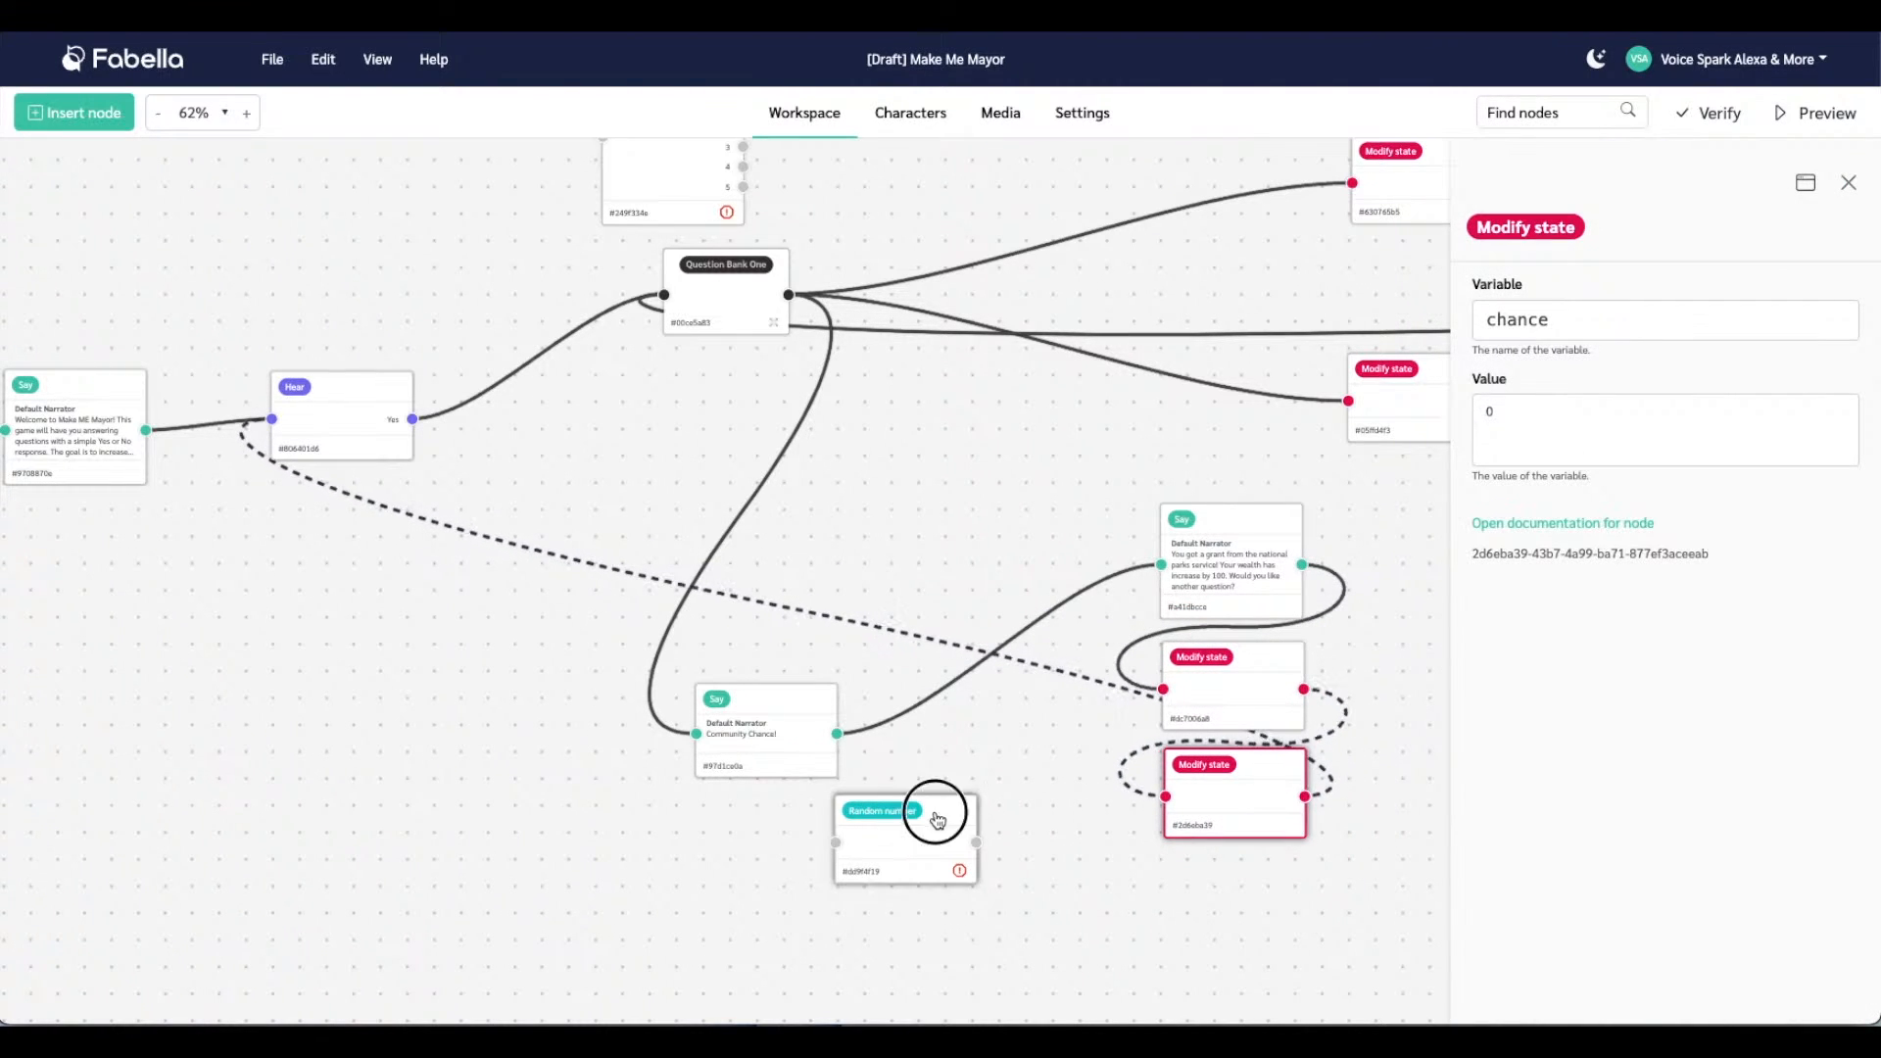
Shift the Community Chance Say node to the left and place the copied Random number node directly after it
left_click_drag(941, 810, 980, 708)
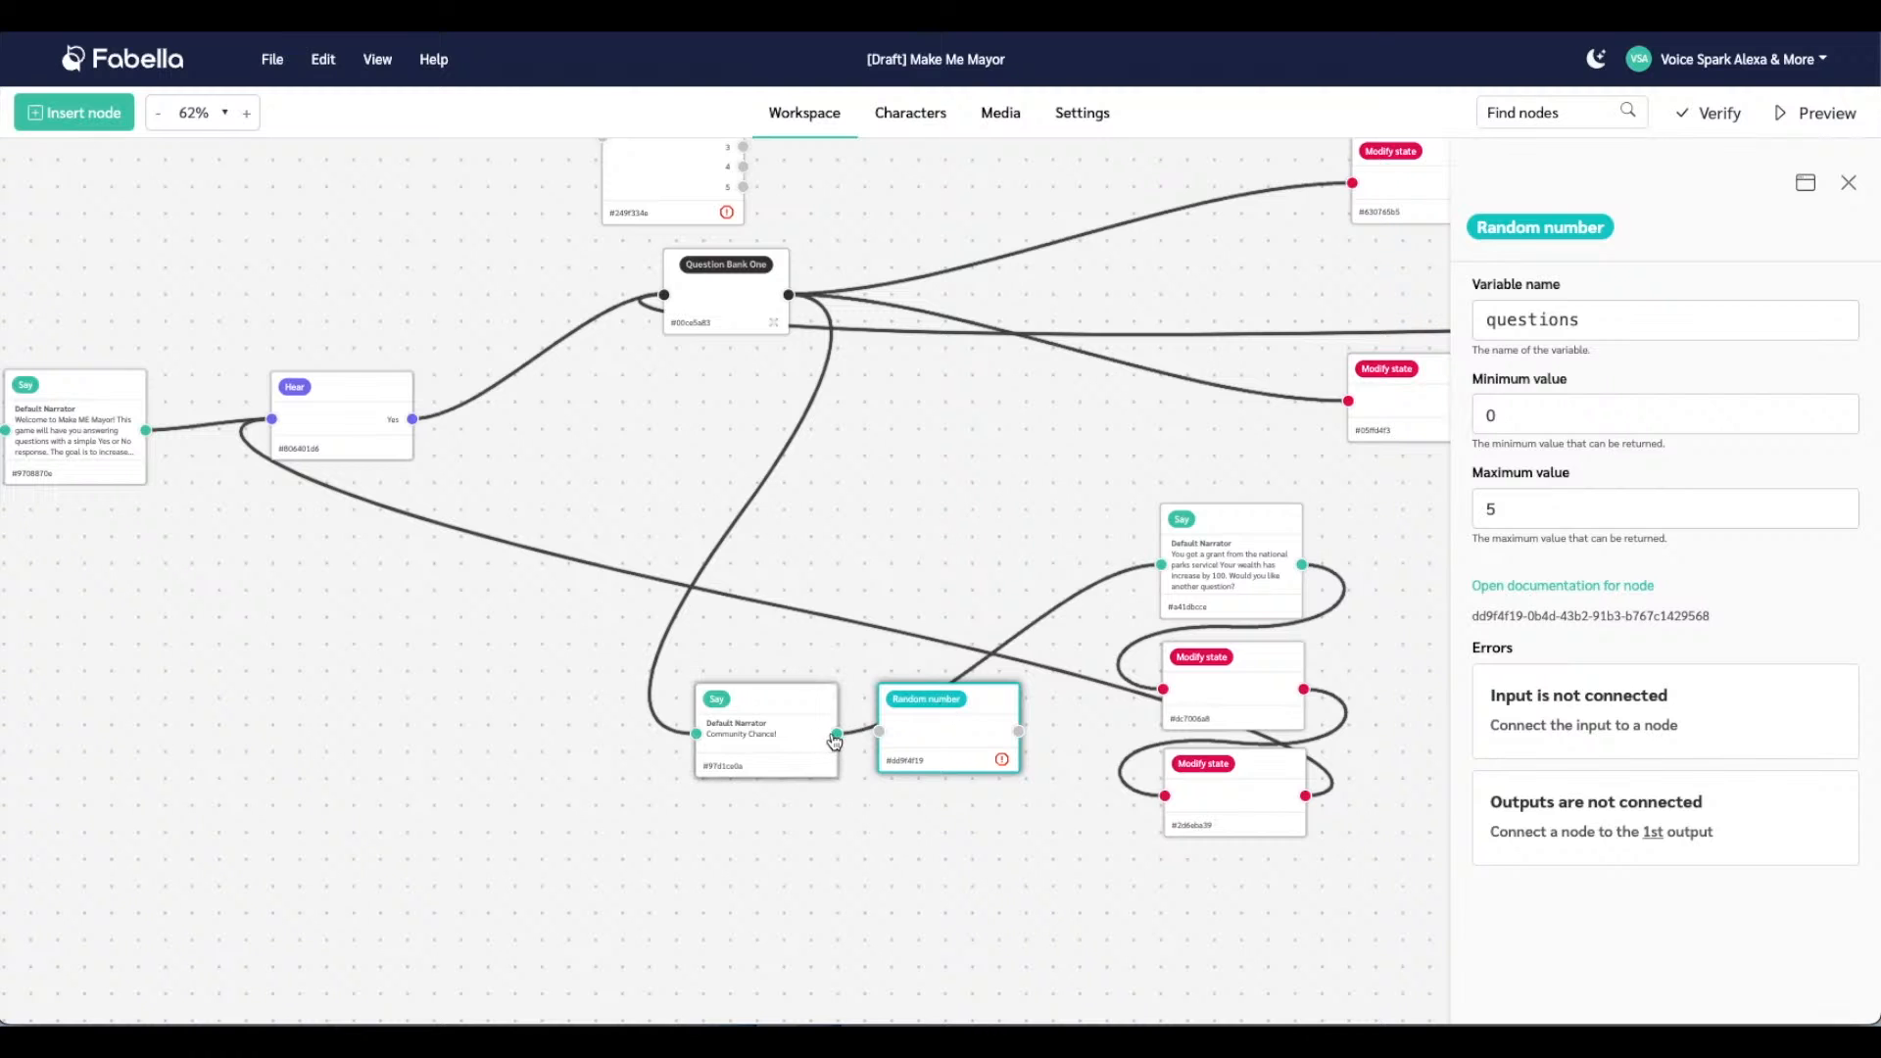
left_click_drag(797, 695, 451, 737)
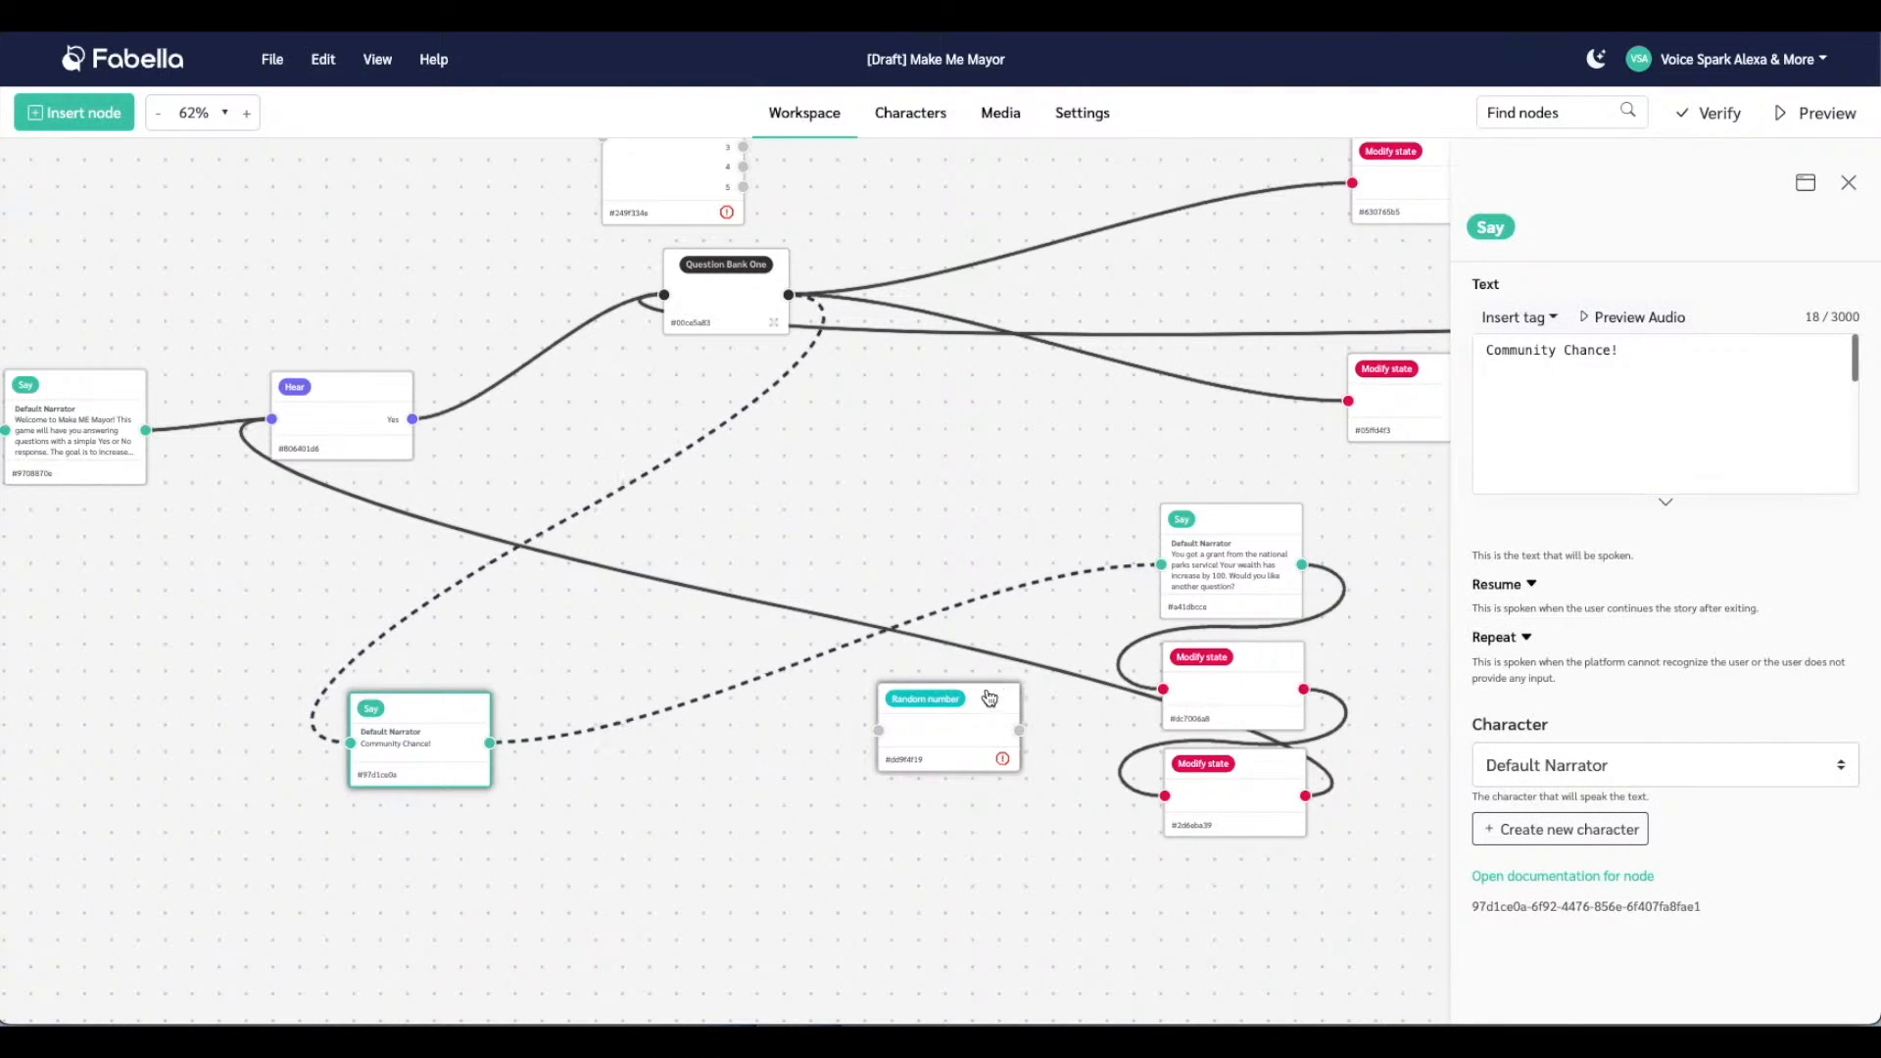
left_click_drag(985, 702, 684, 712)
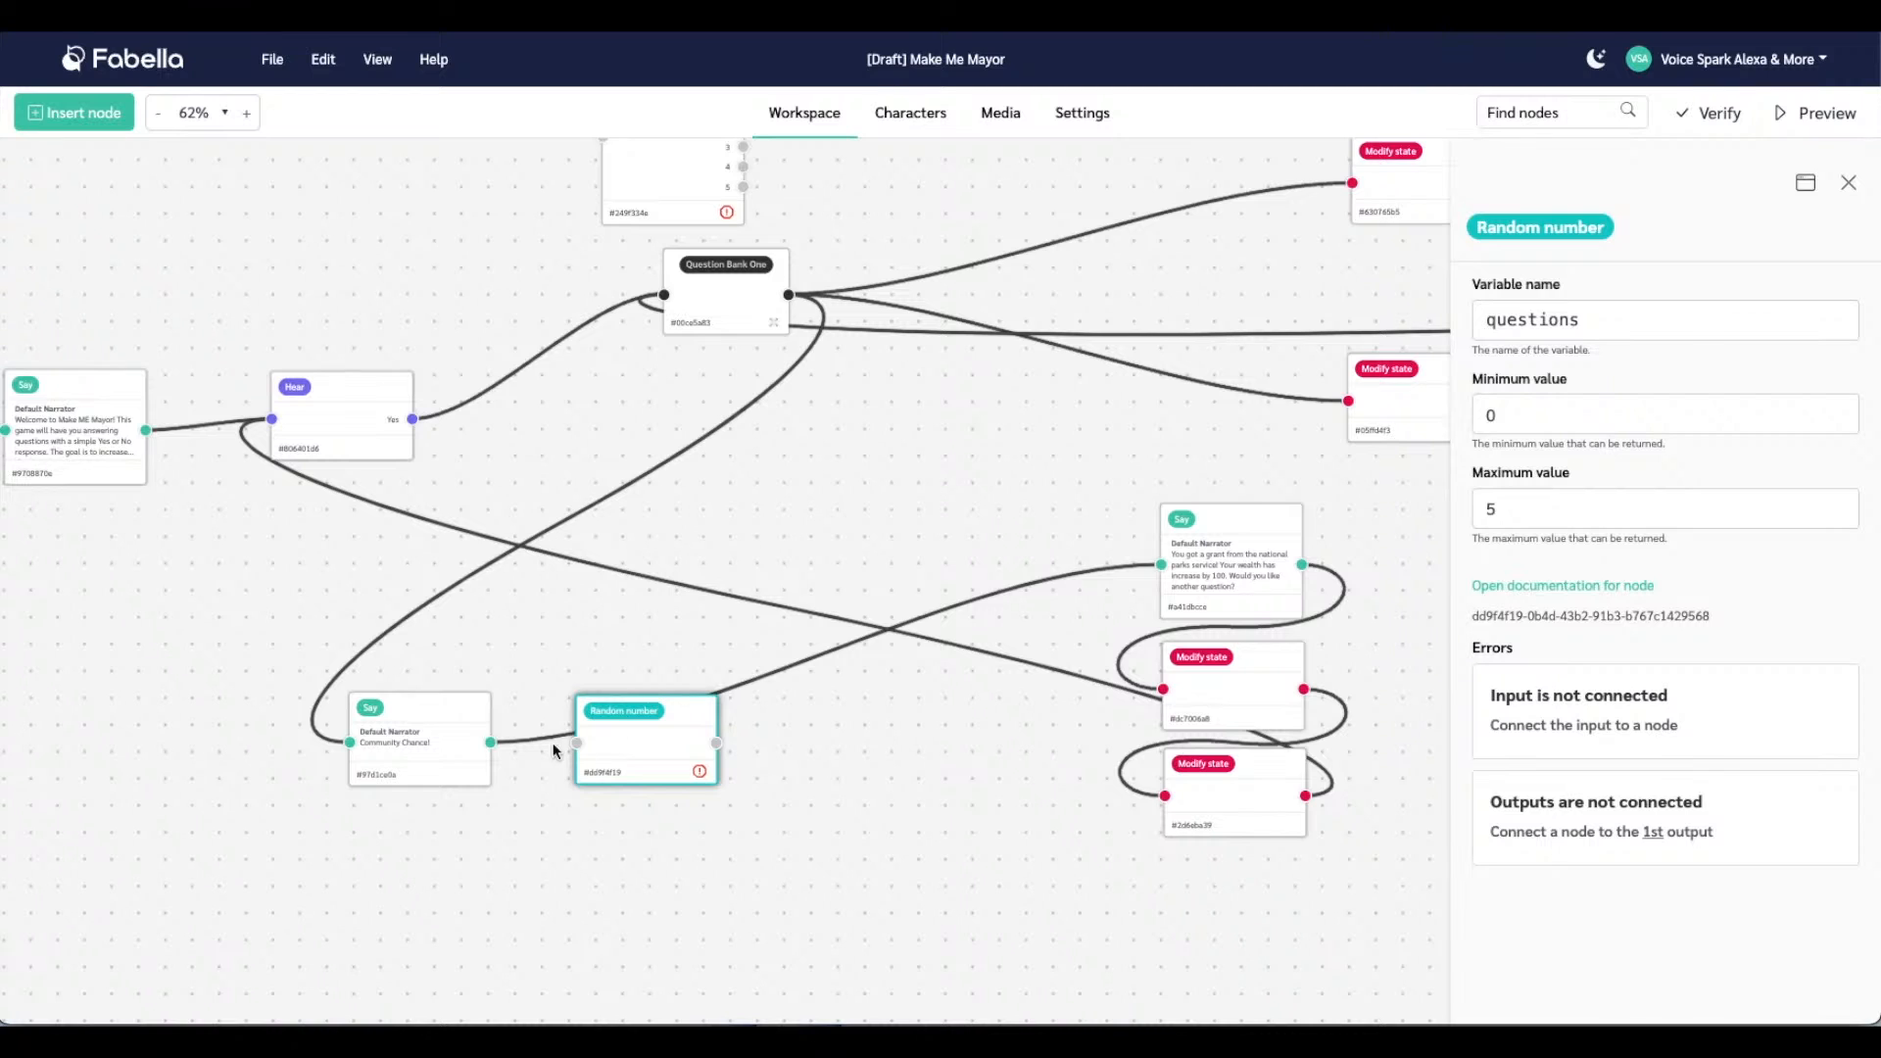
Connect the Community Chance Say node to the Random number copy, and that node to the Switch copy placed beside it
left_click_drag(490, 742, 577, 743)
left_click(676, 724)
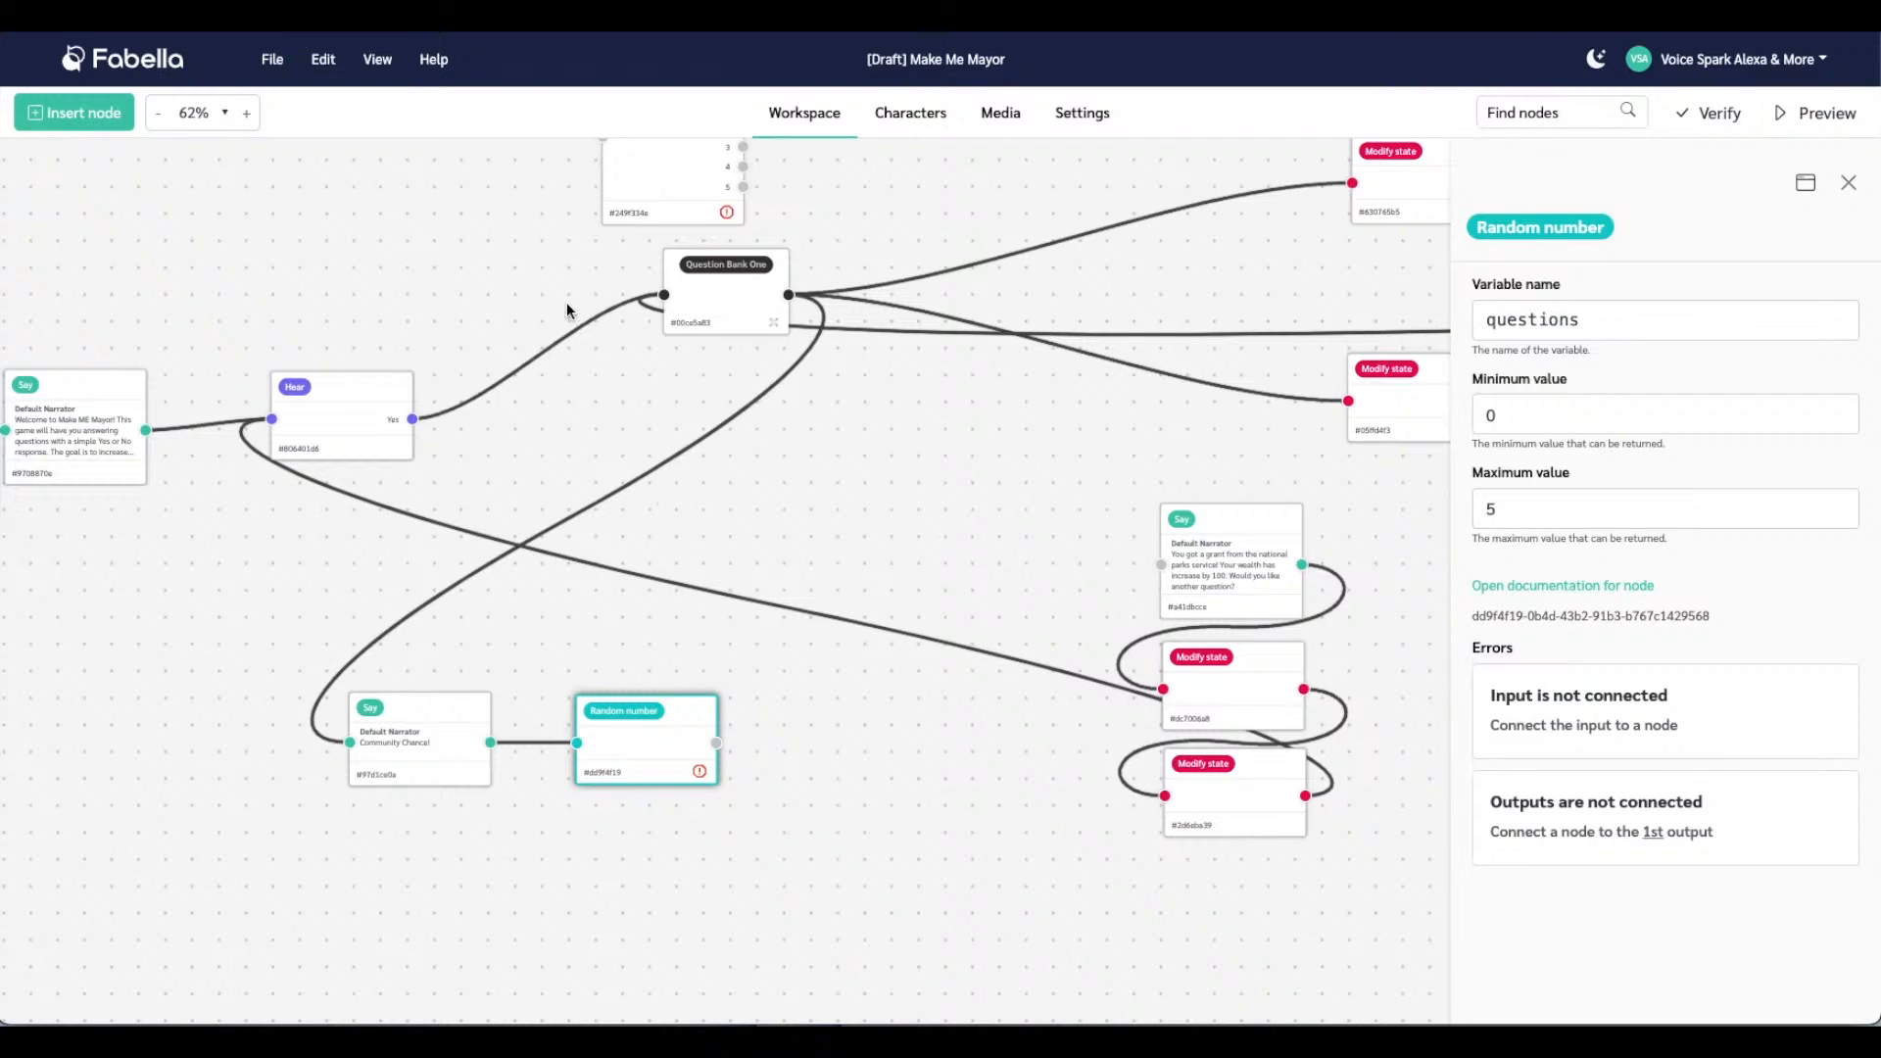
left_click_drag(637, 219, 776, 806)
left_click_drag(717, 743, 745, 747)
Move the grant Say node beside the Switch copy, connect the Default output to it, and verify the project for errors
left_click(1232, 539)
left_click_drag(1233, 542, 1010, 656)
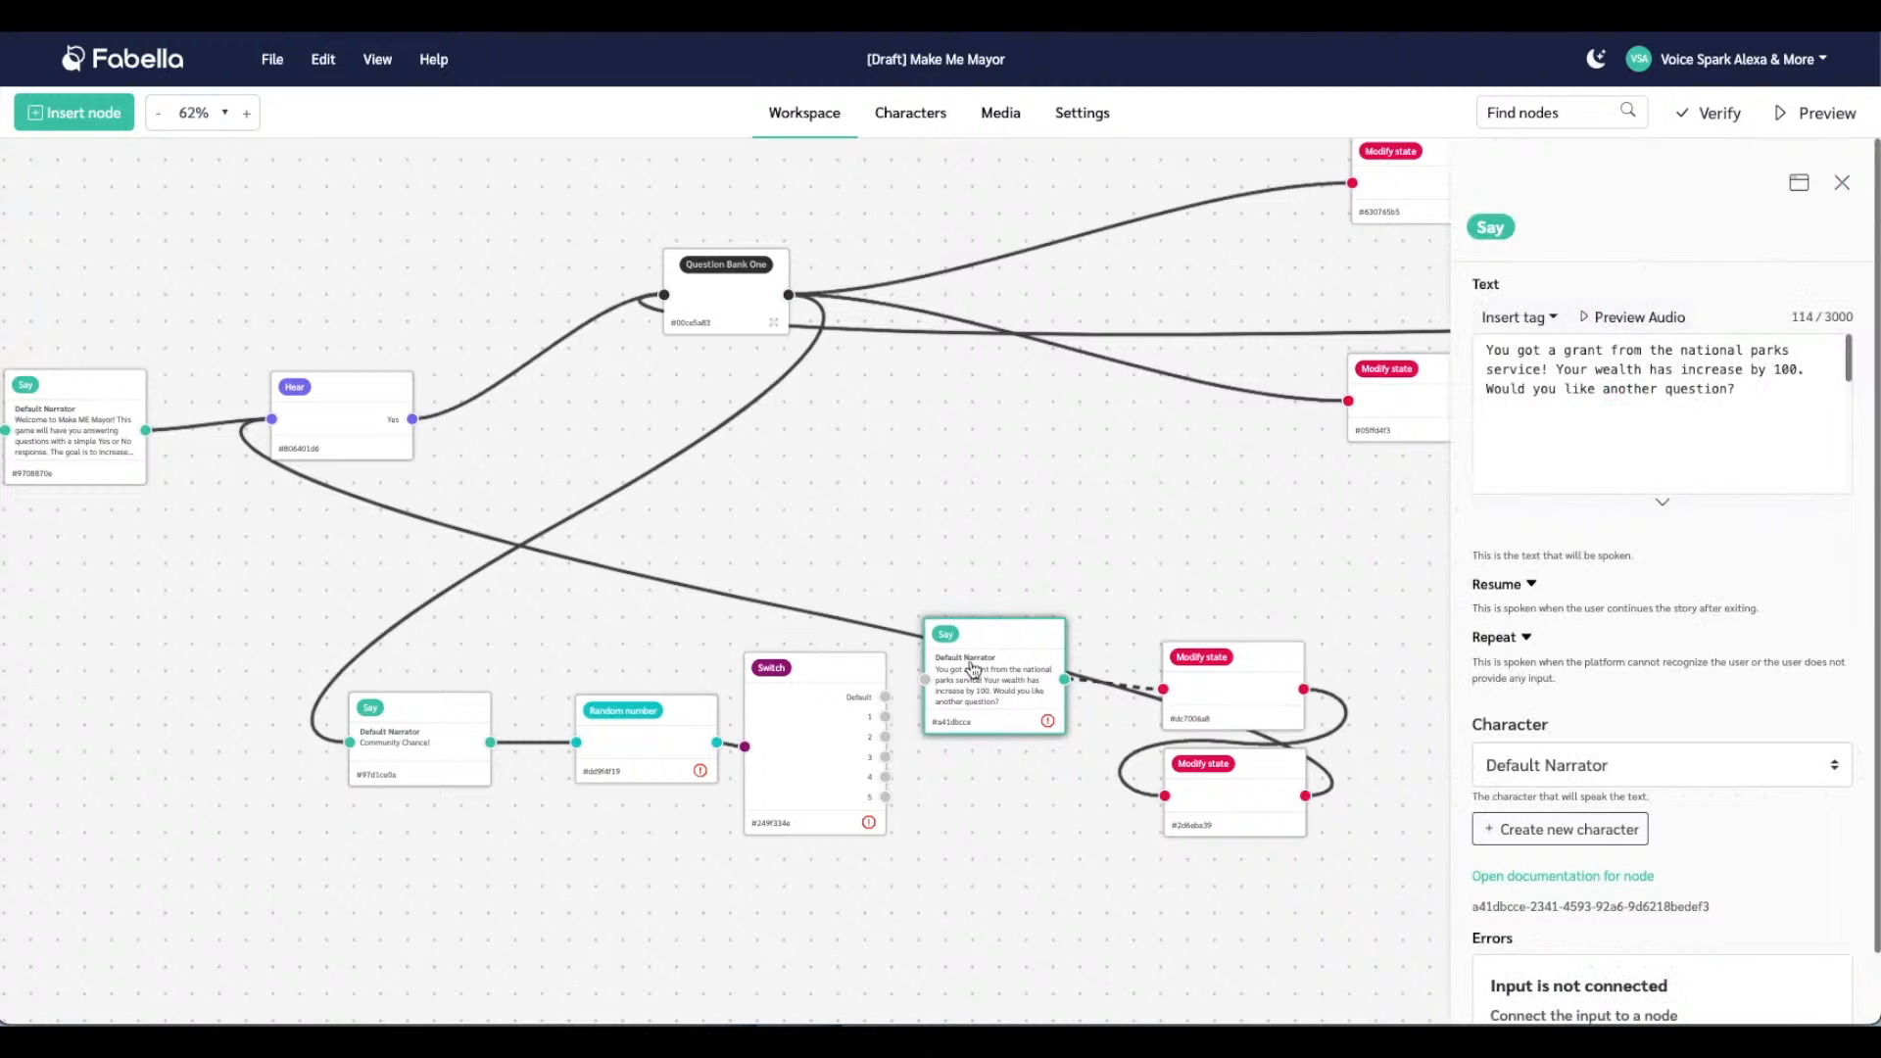
left_click_drag(885, 696, 924, 679)
left_click(1121, 566)
left_click(1712, 112)
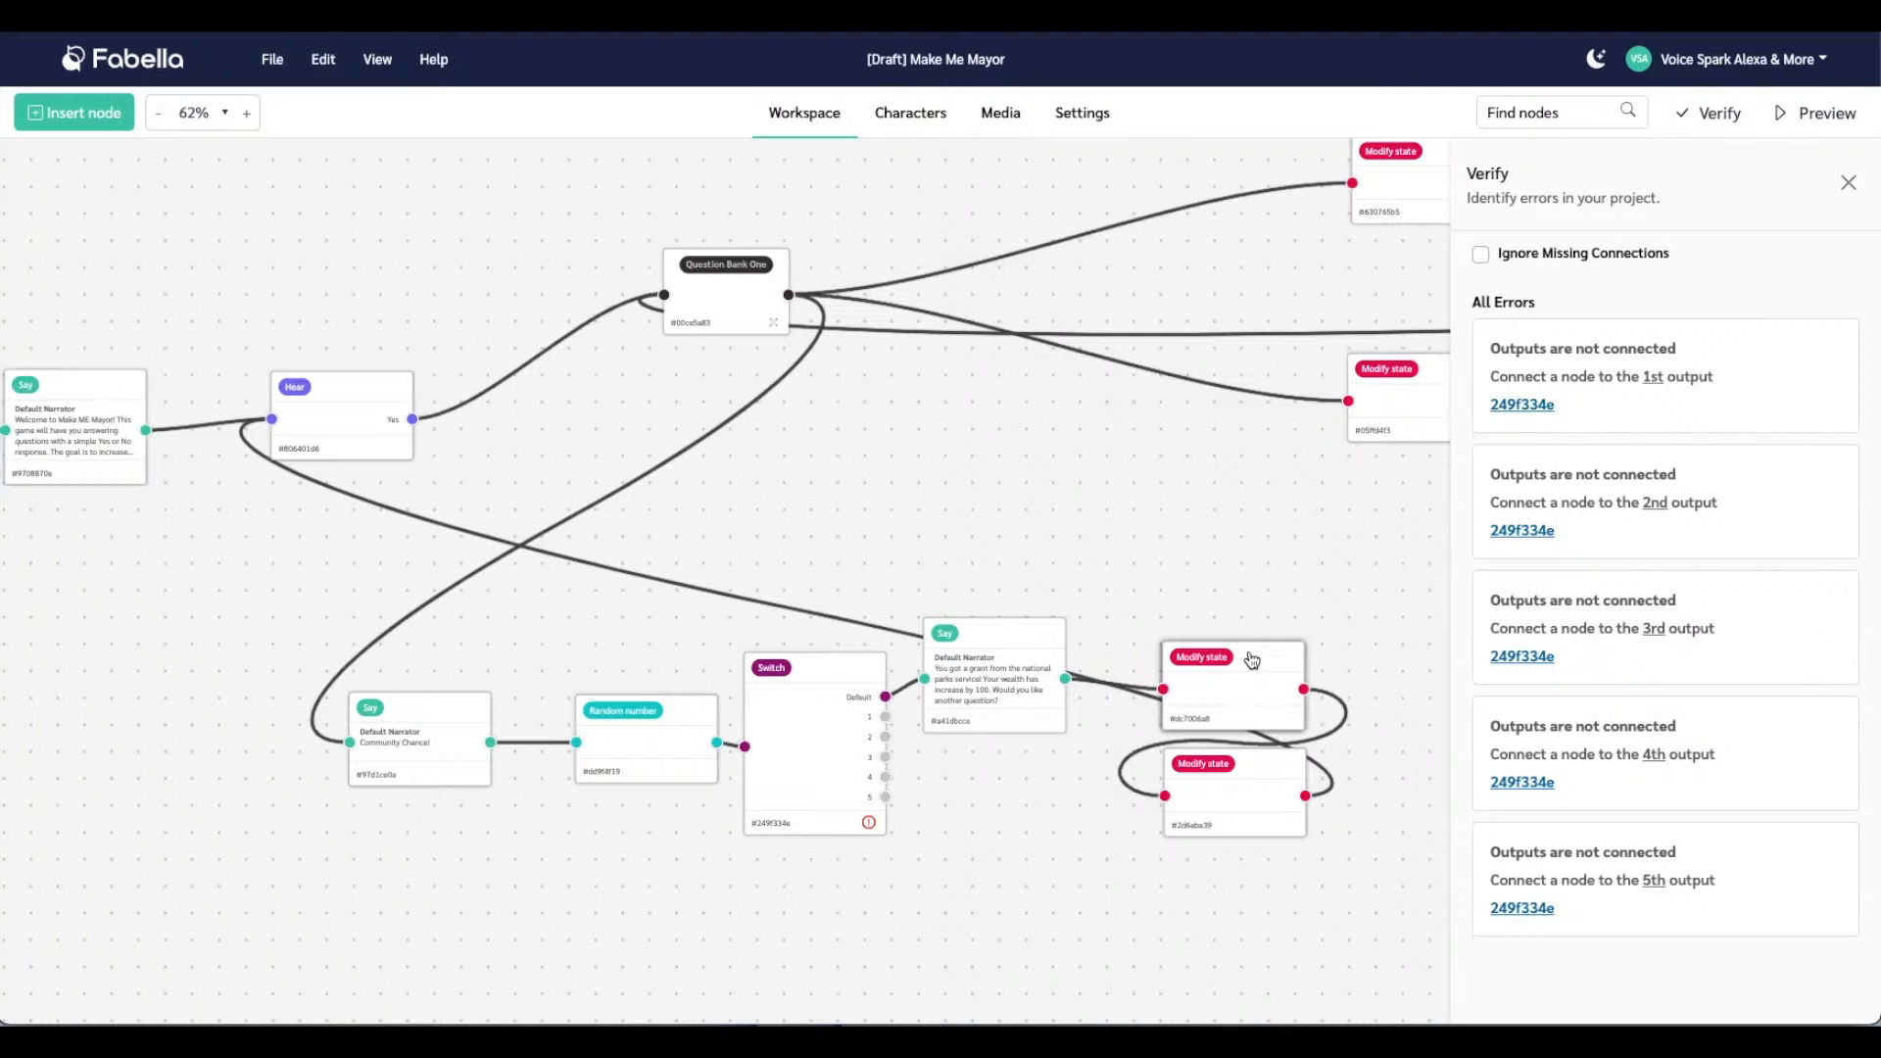
Line up the wealth and chance Modify state nodes in a row after the national parks grant Say node
left_click_drag(1252, 660, 1265, 631)
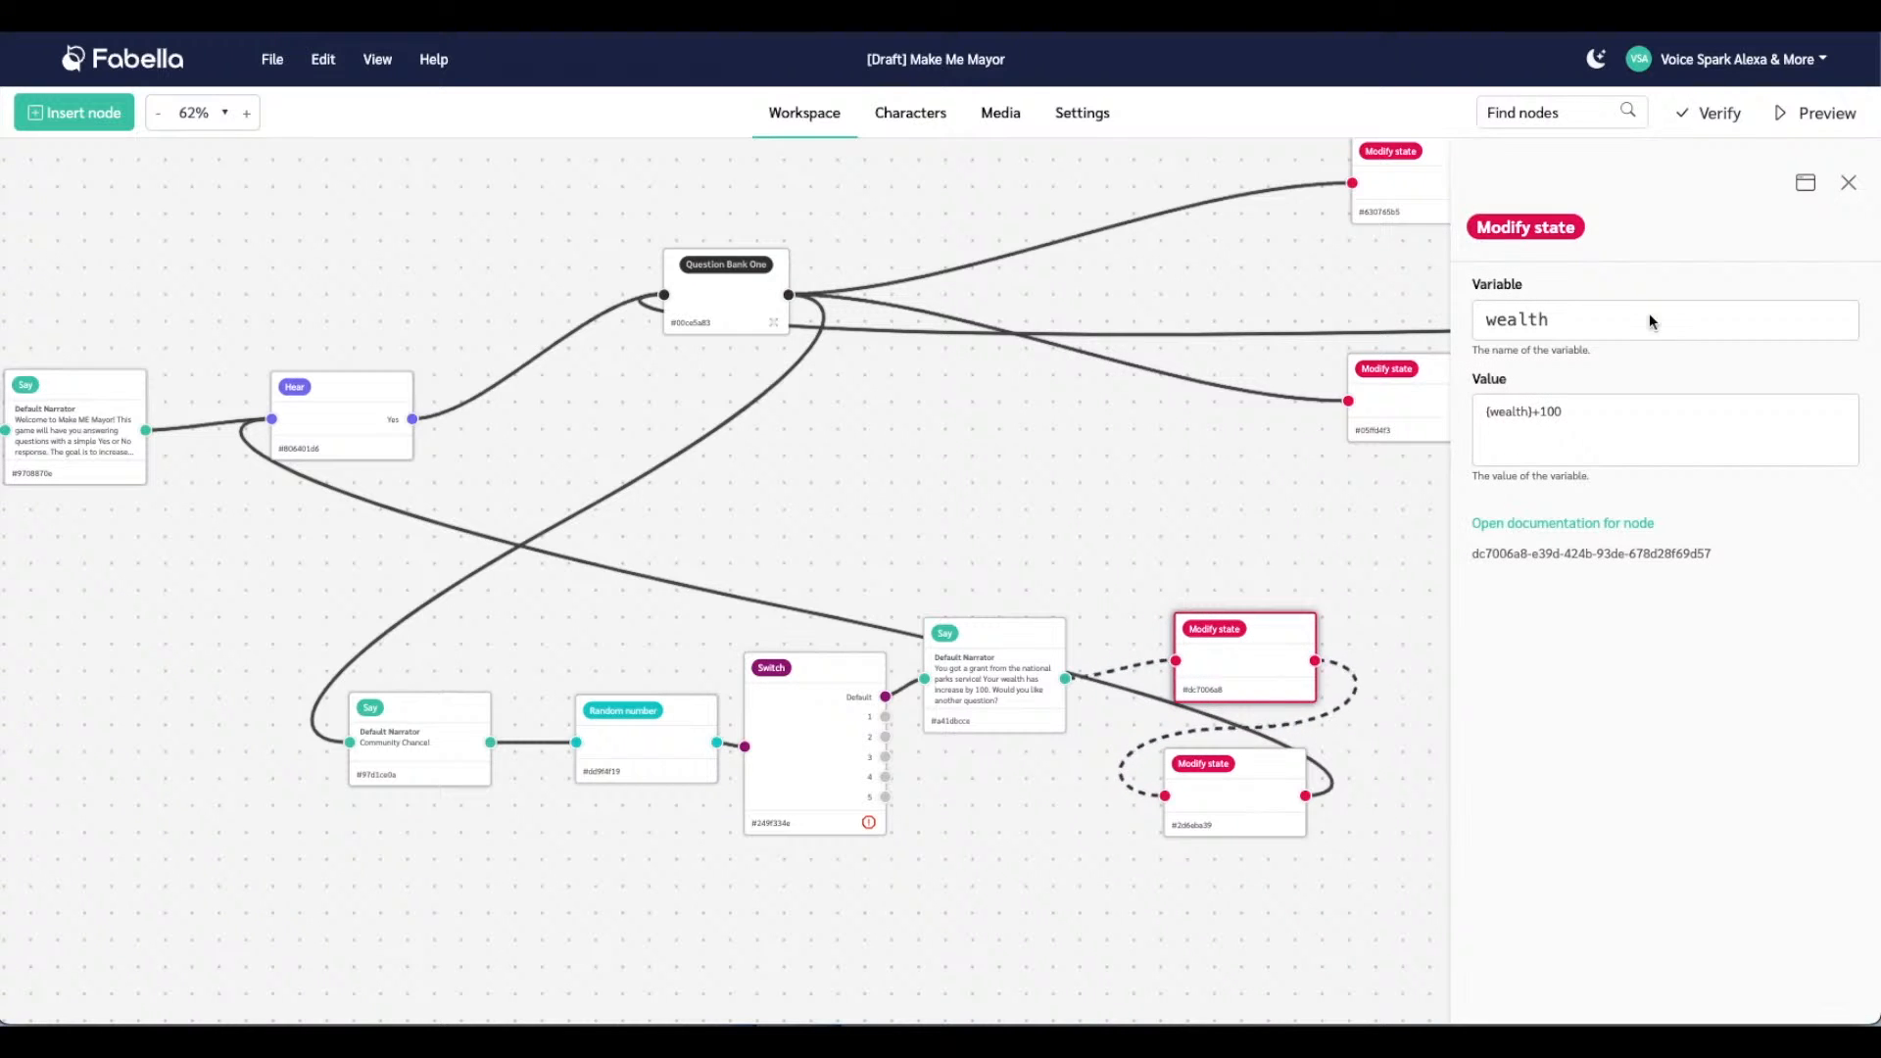
left_click(1849, 183)
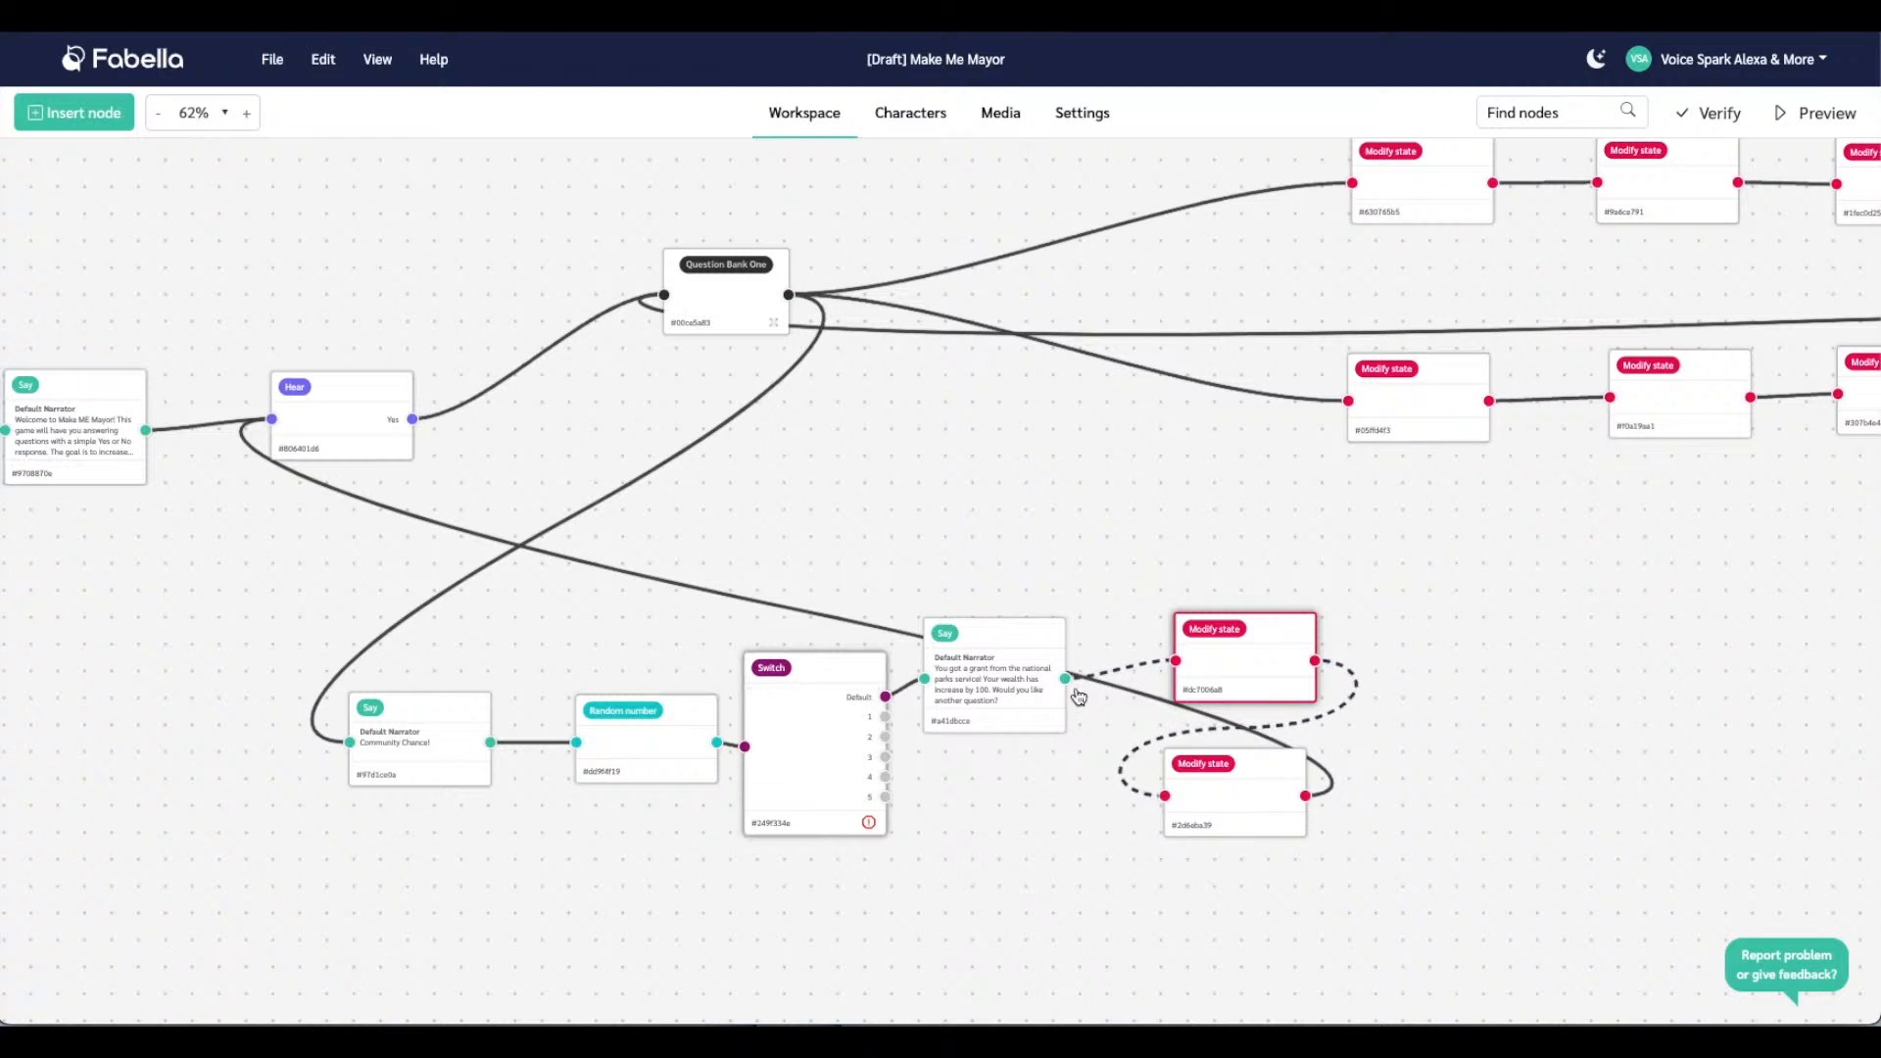
left_click(1238, 763)
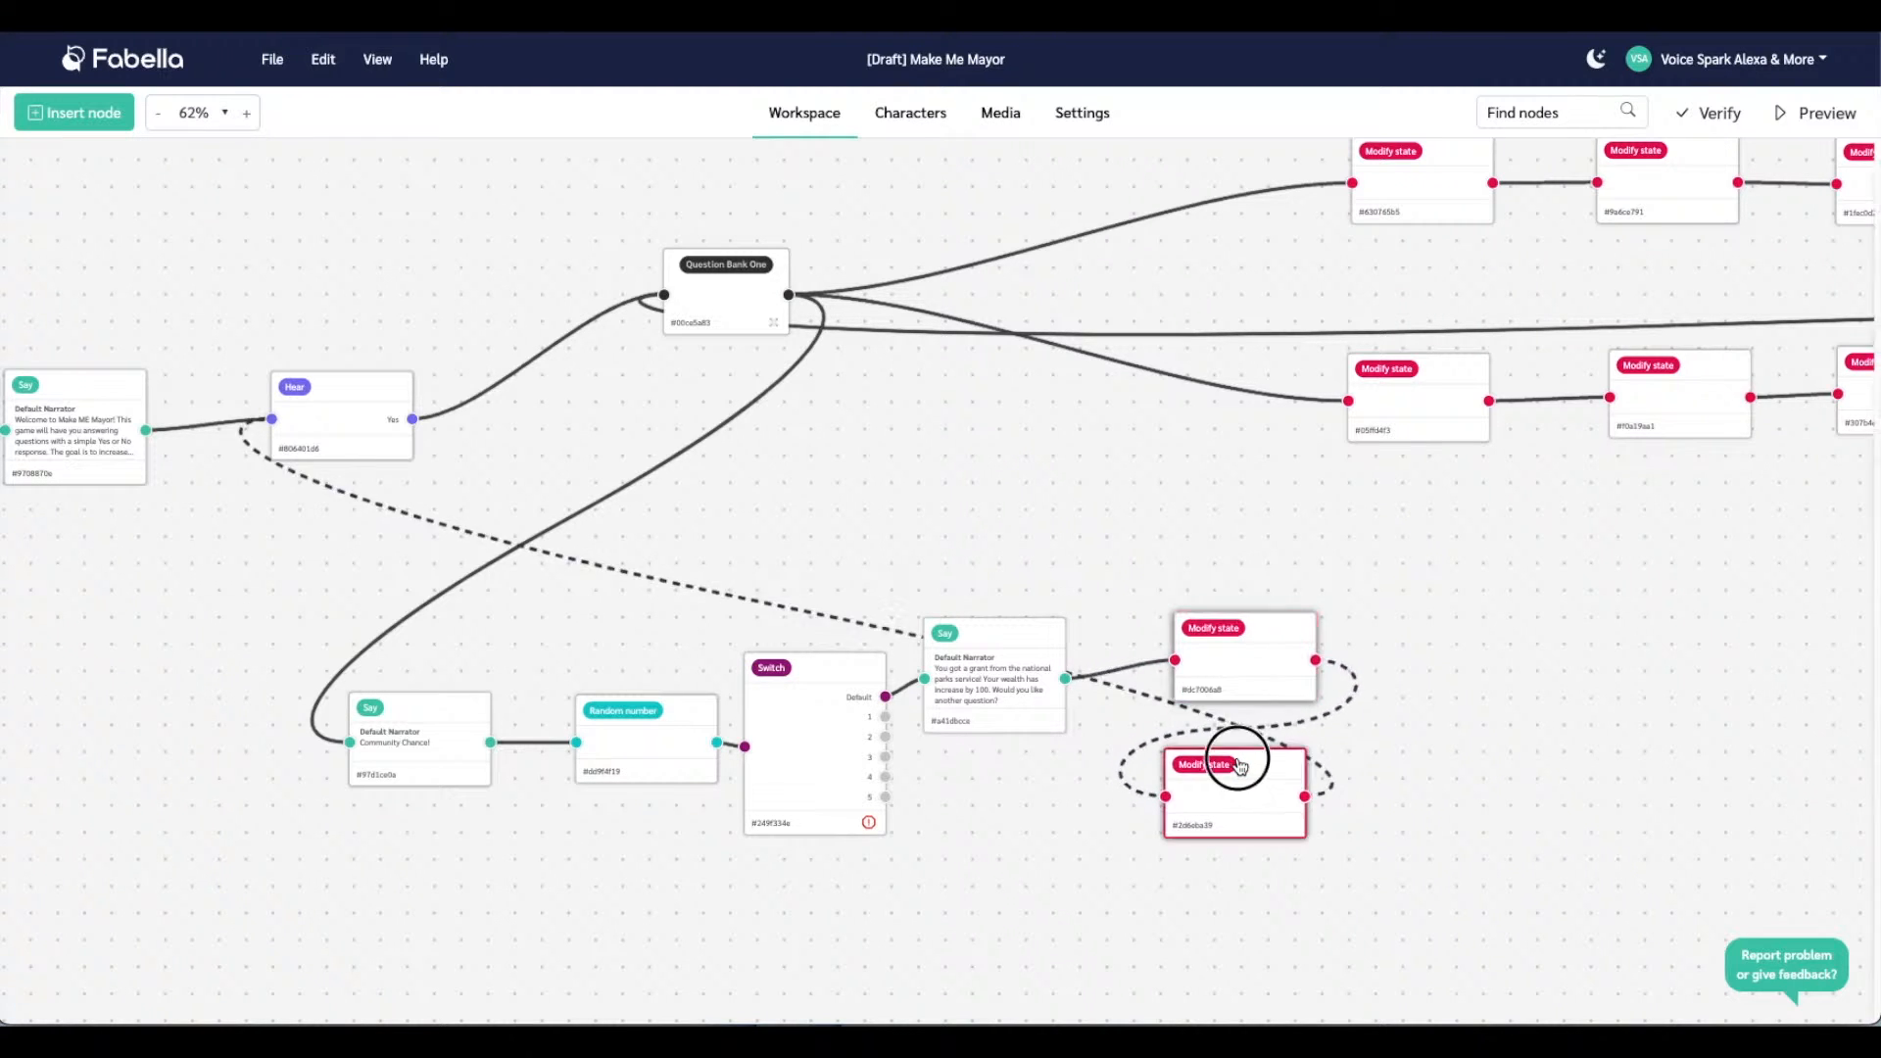
left_click_drag(1239, 764, 1482, 638)
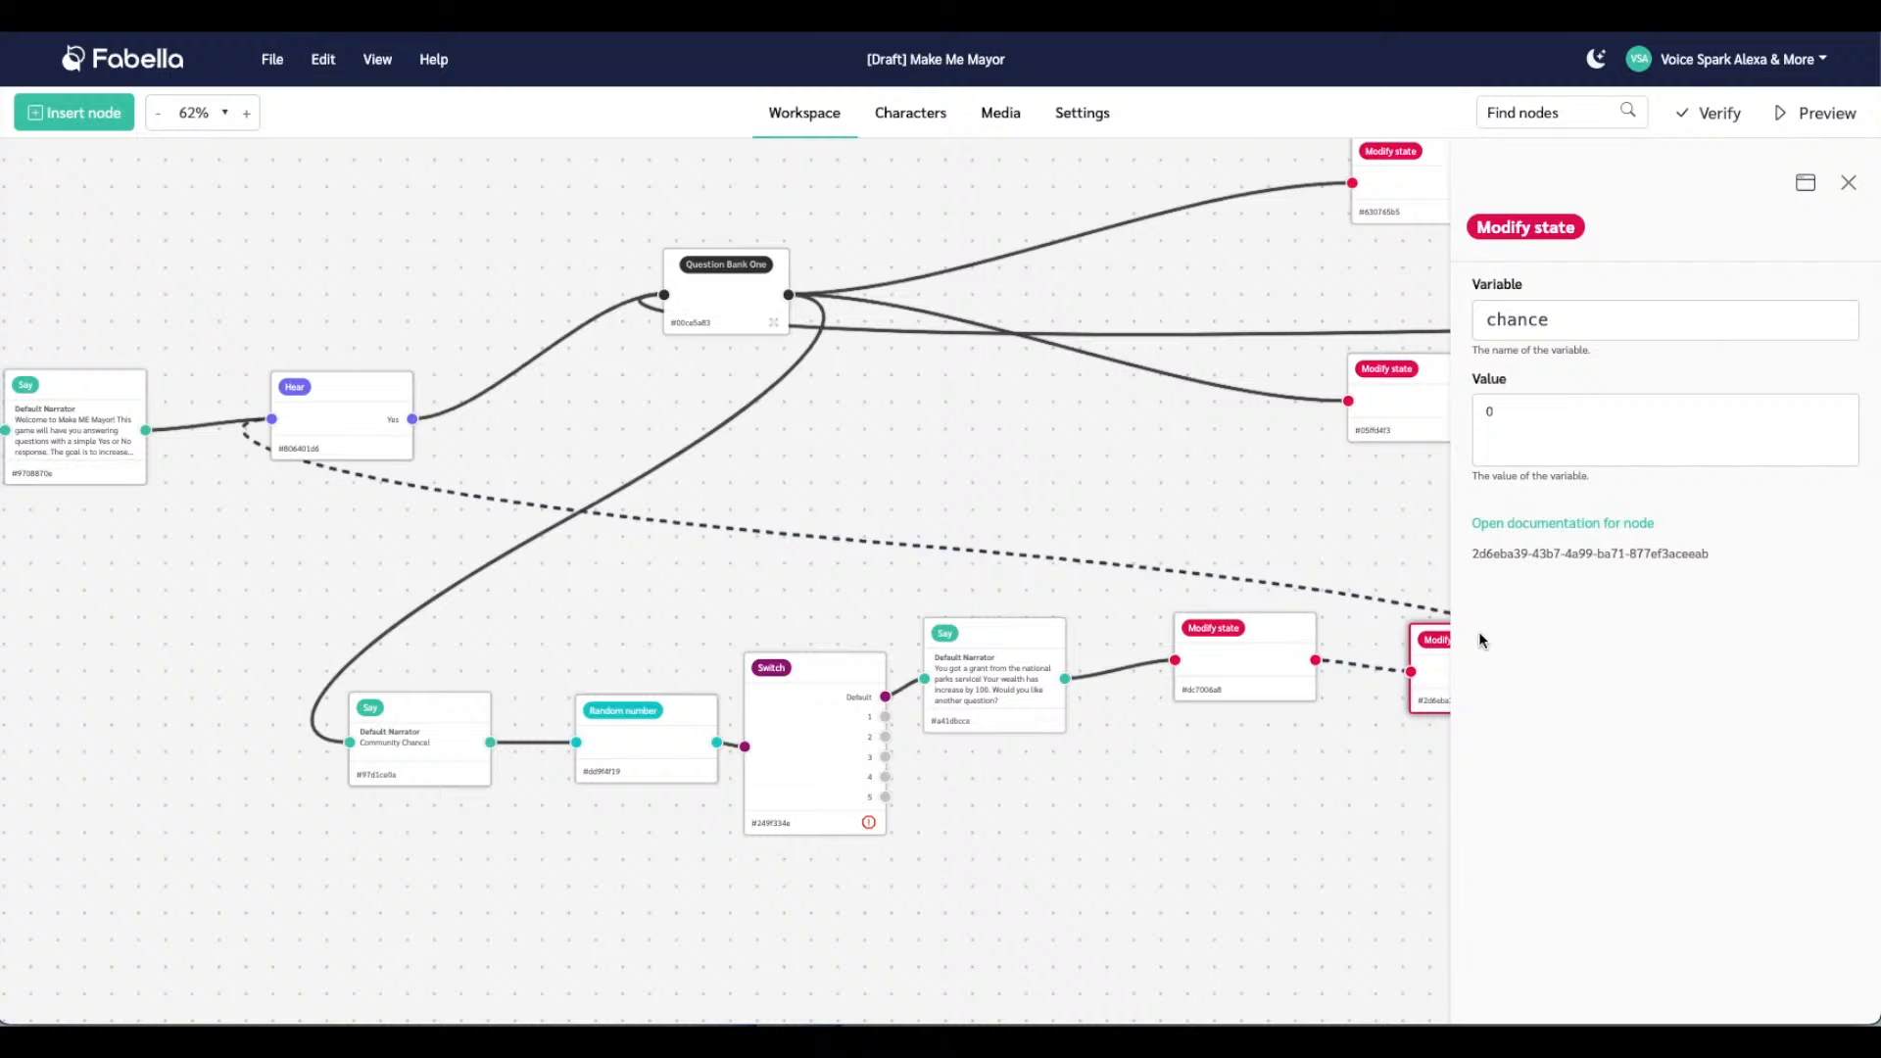
left_click(1252, 644)
left_click_drag(1252, 644, 1221, 653)
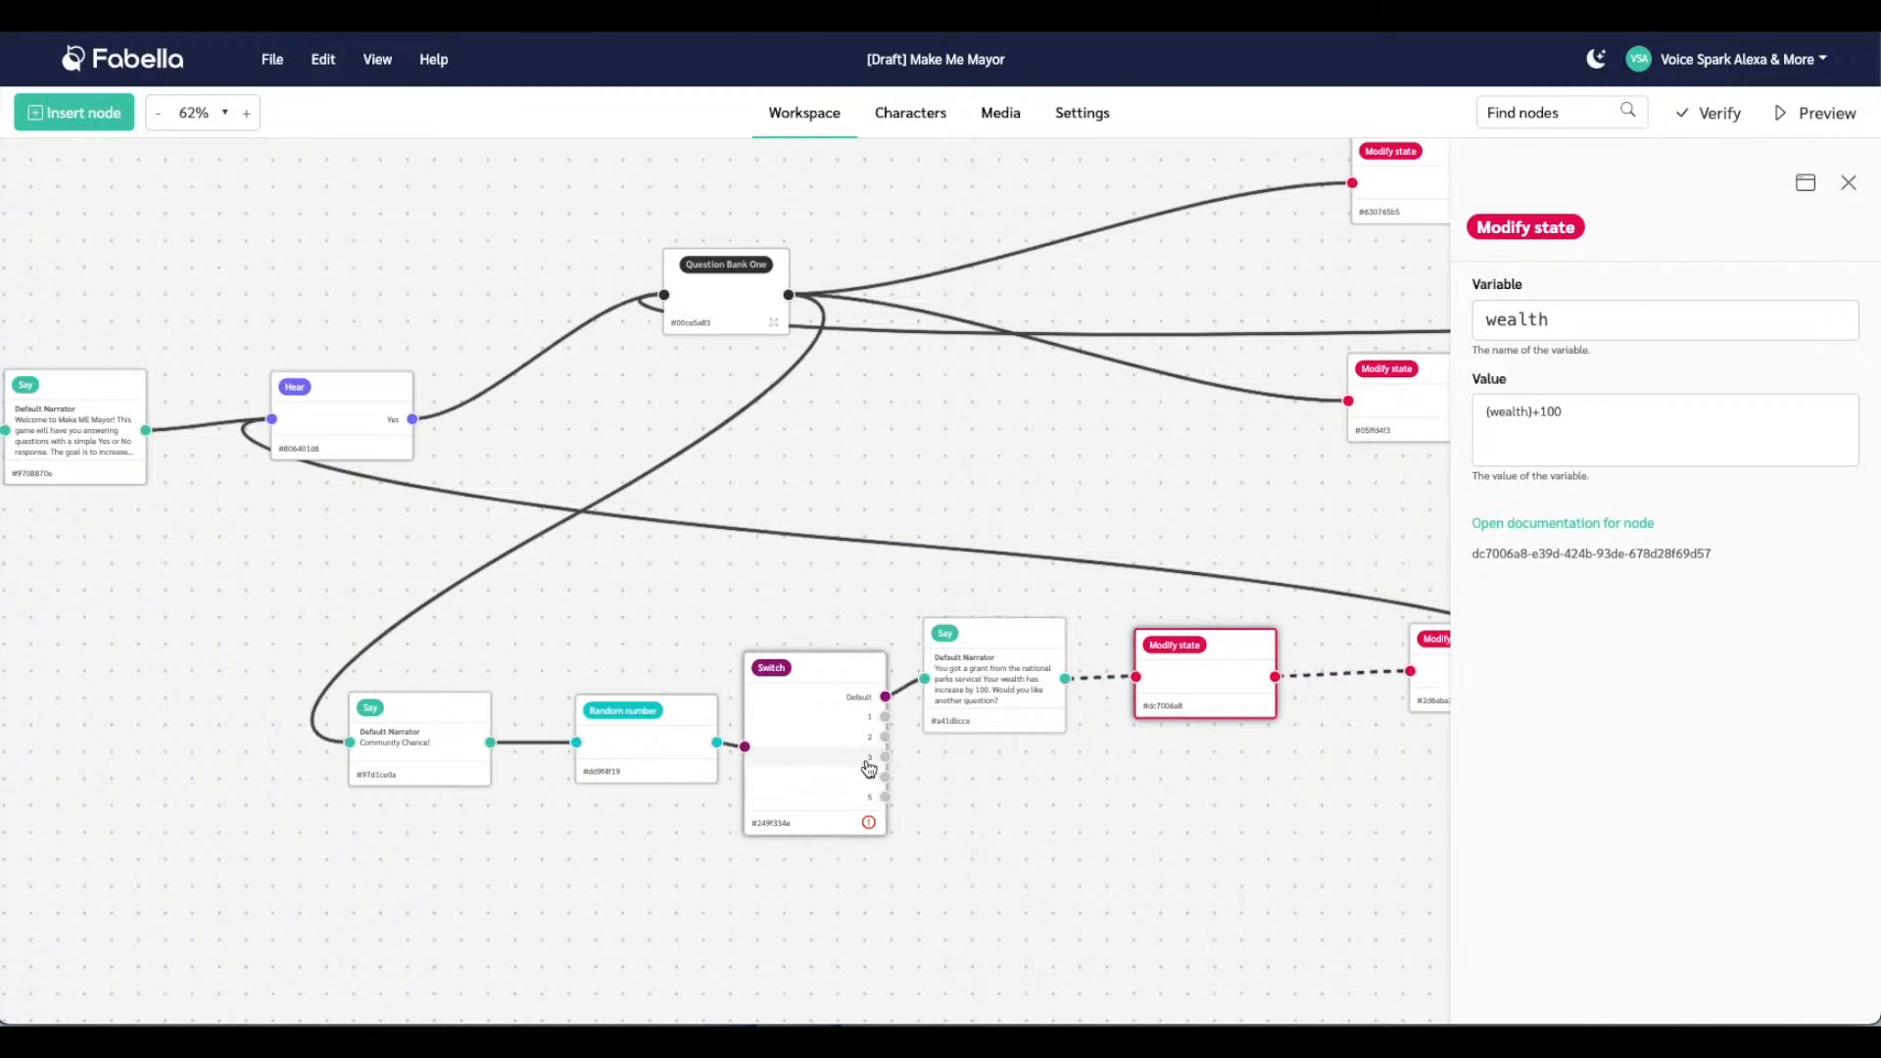
left_click_drag(991, 643, 1009, 647)
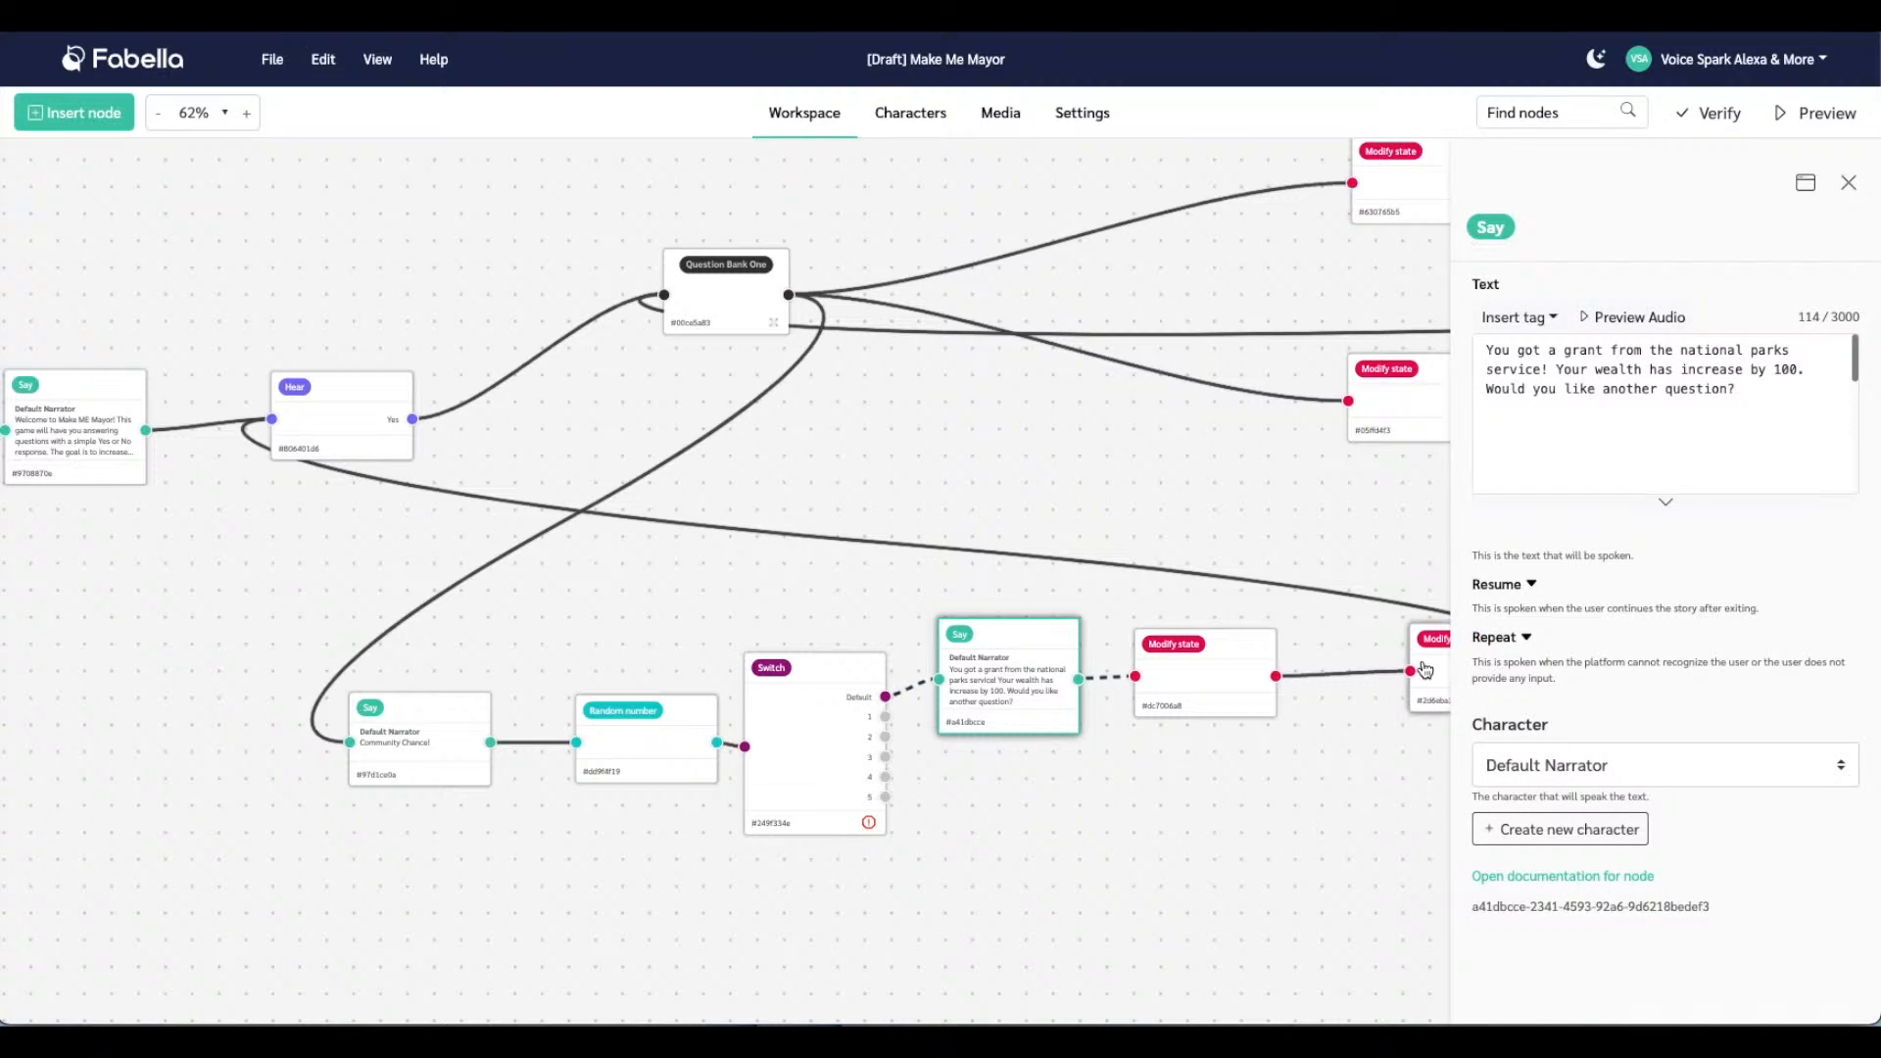
left_click_drag(1426, 669, 1372, 656)
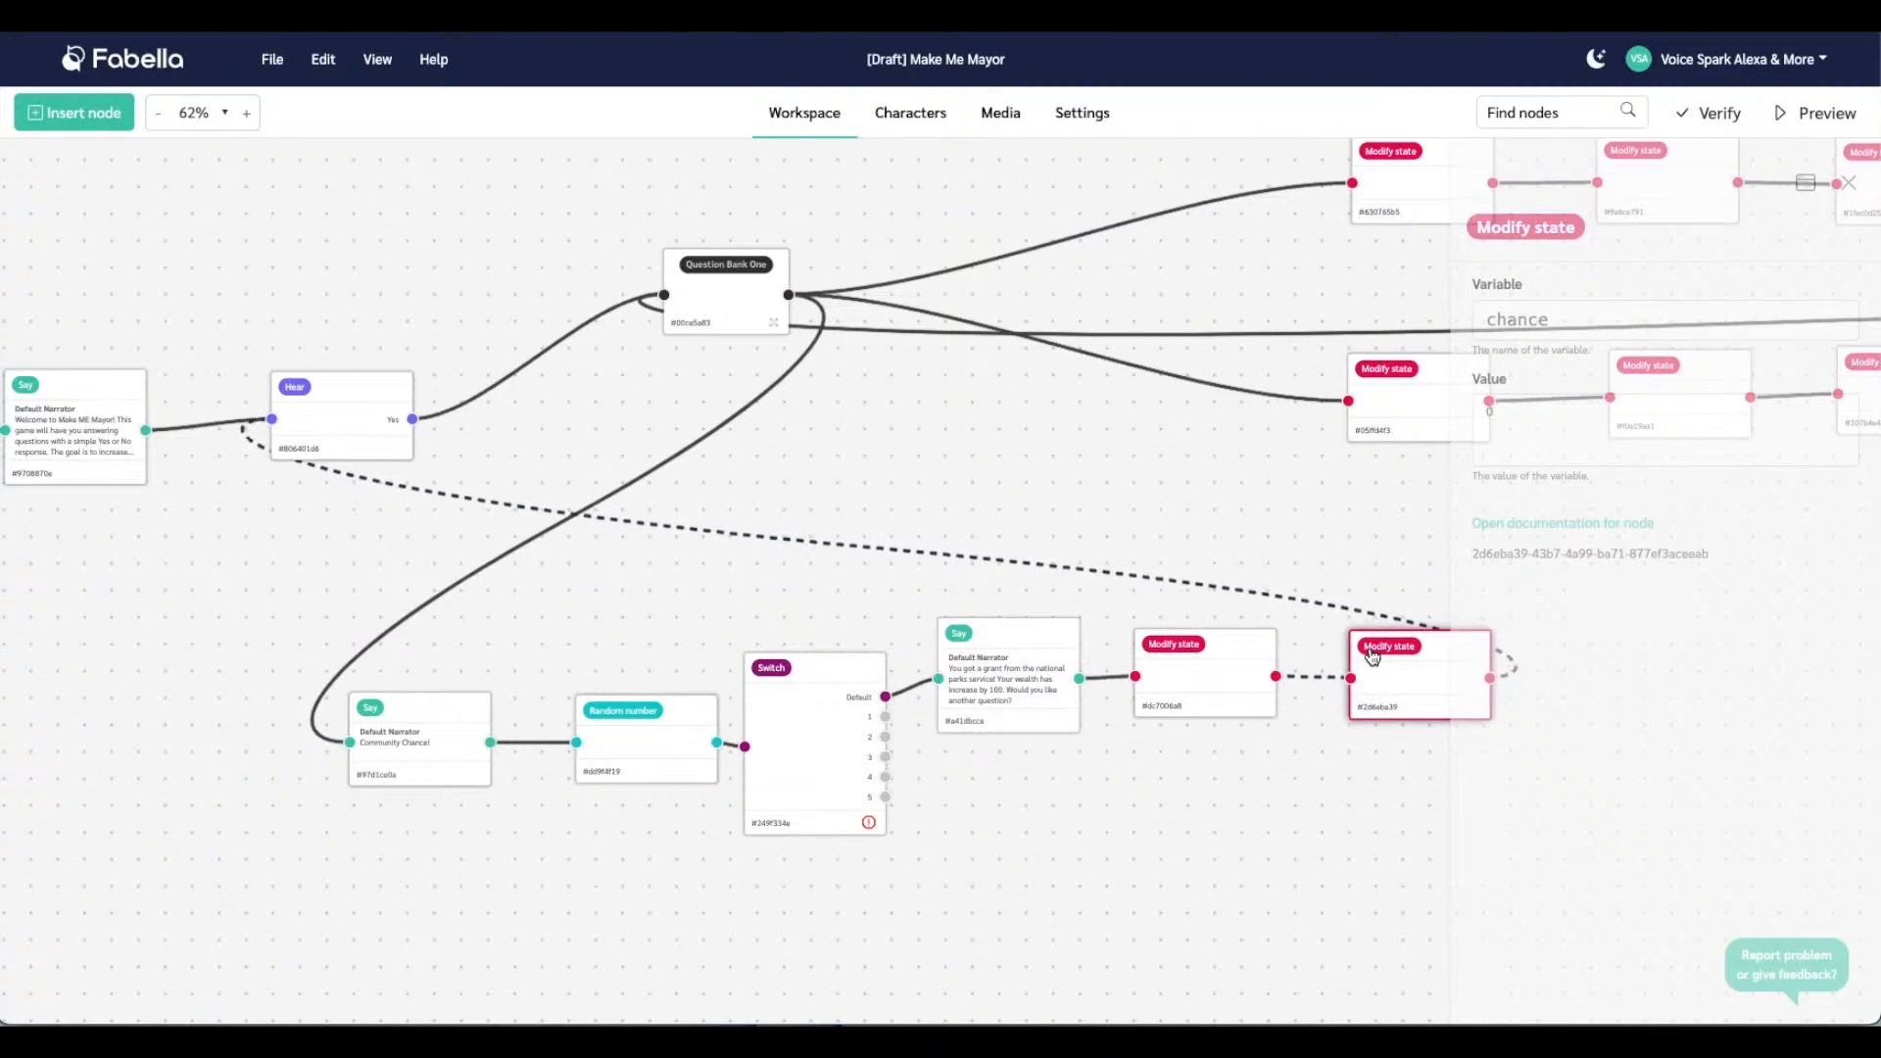
left_click(1849, 183)
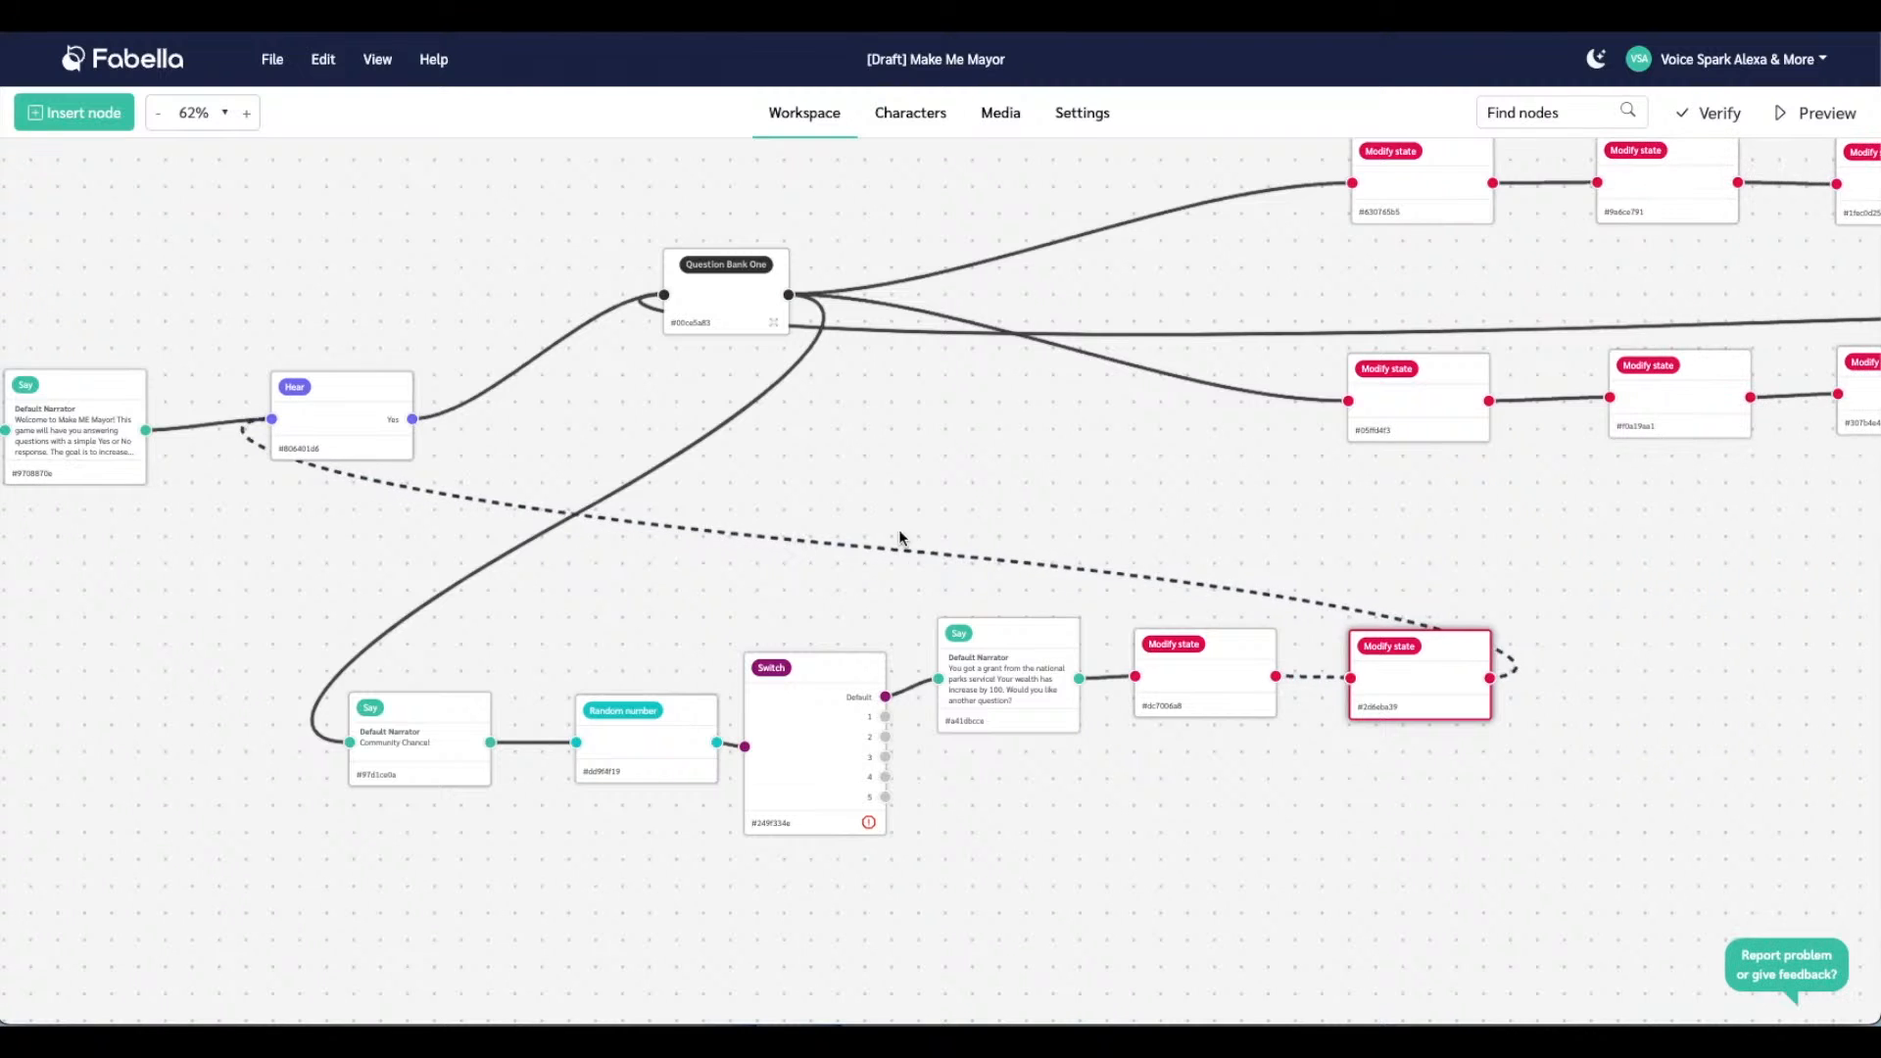
Insert a new Say node below the national parks grant Say node, next to the Switch outputs
right_click(967, 845)
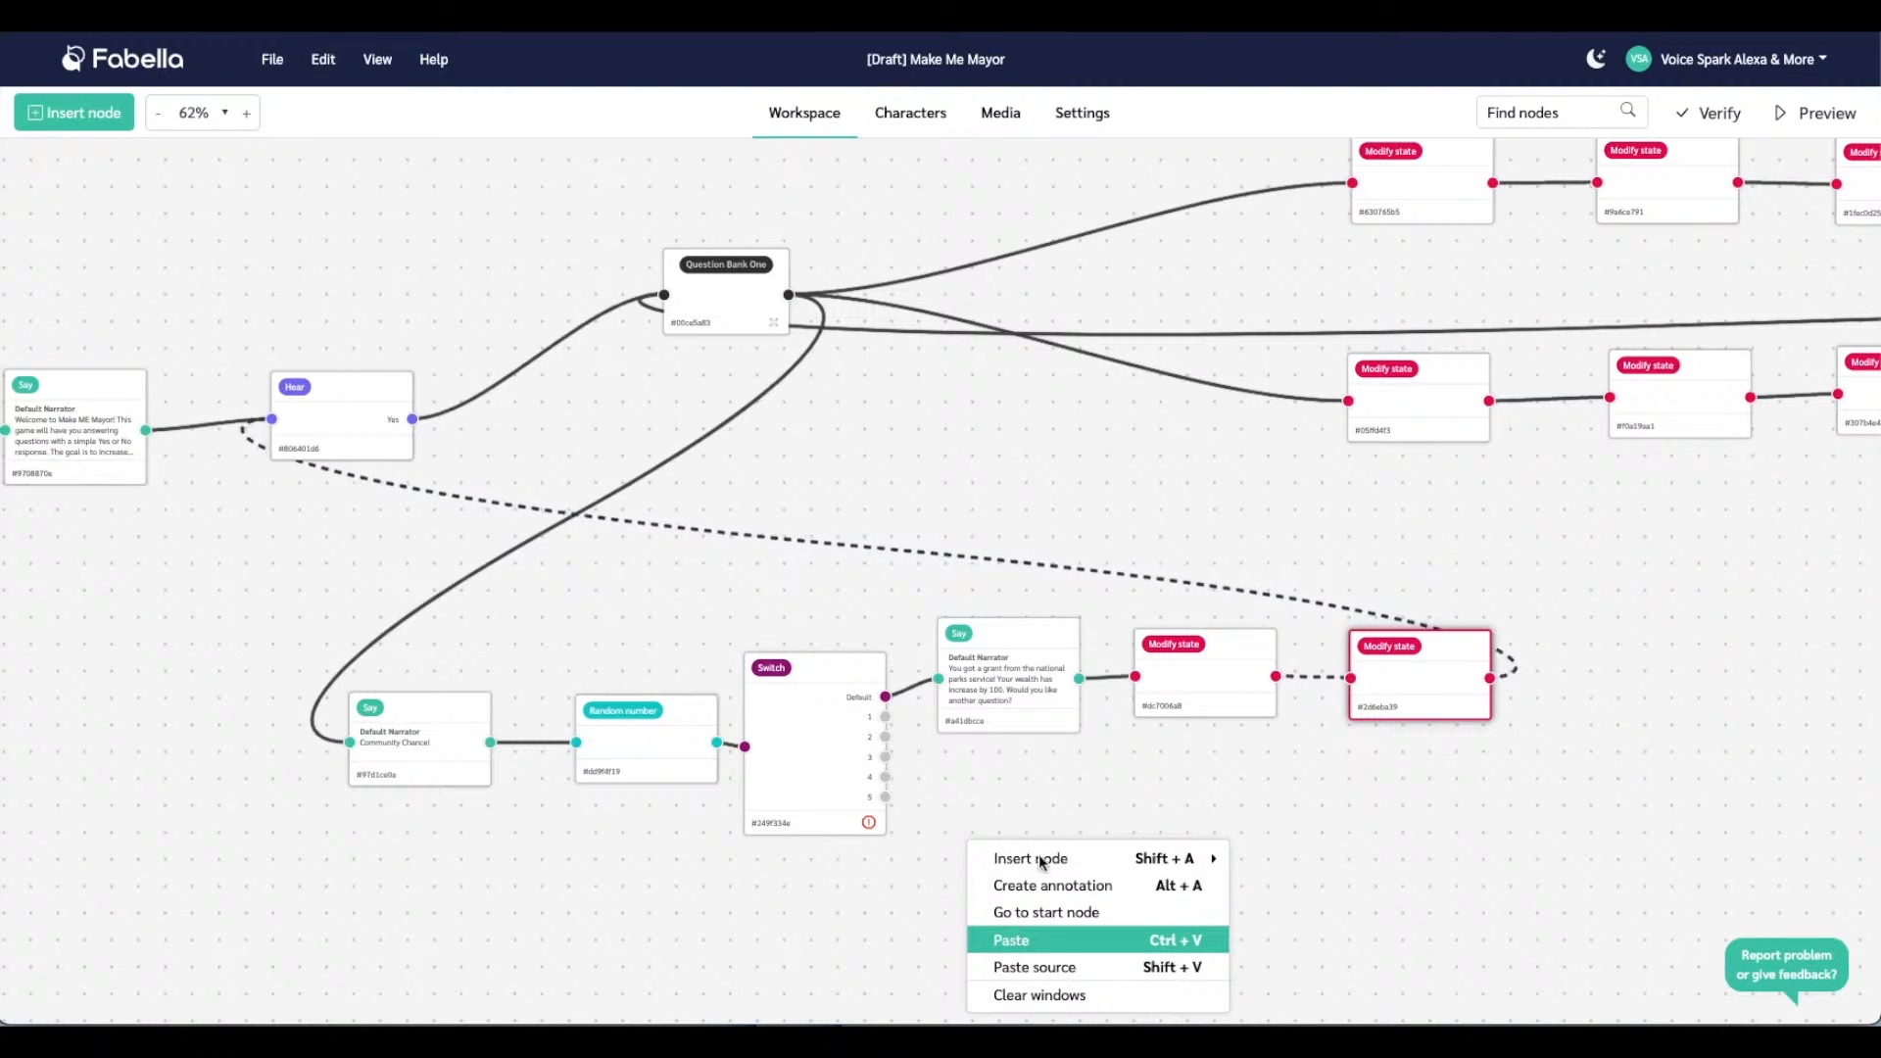
mouse_move(1068, 857)
mouse_move(1323, 911)
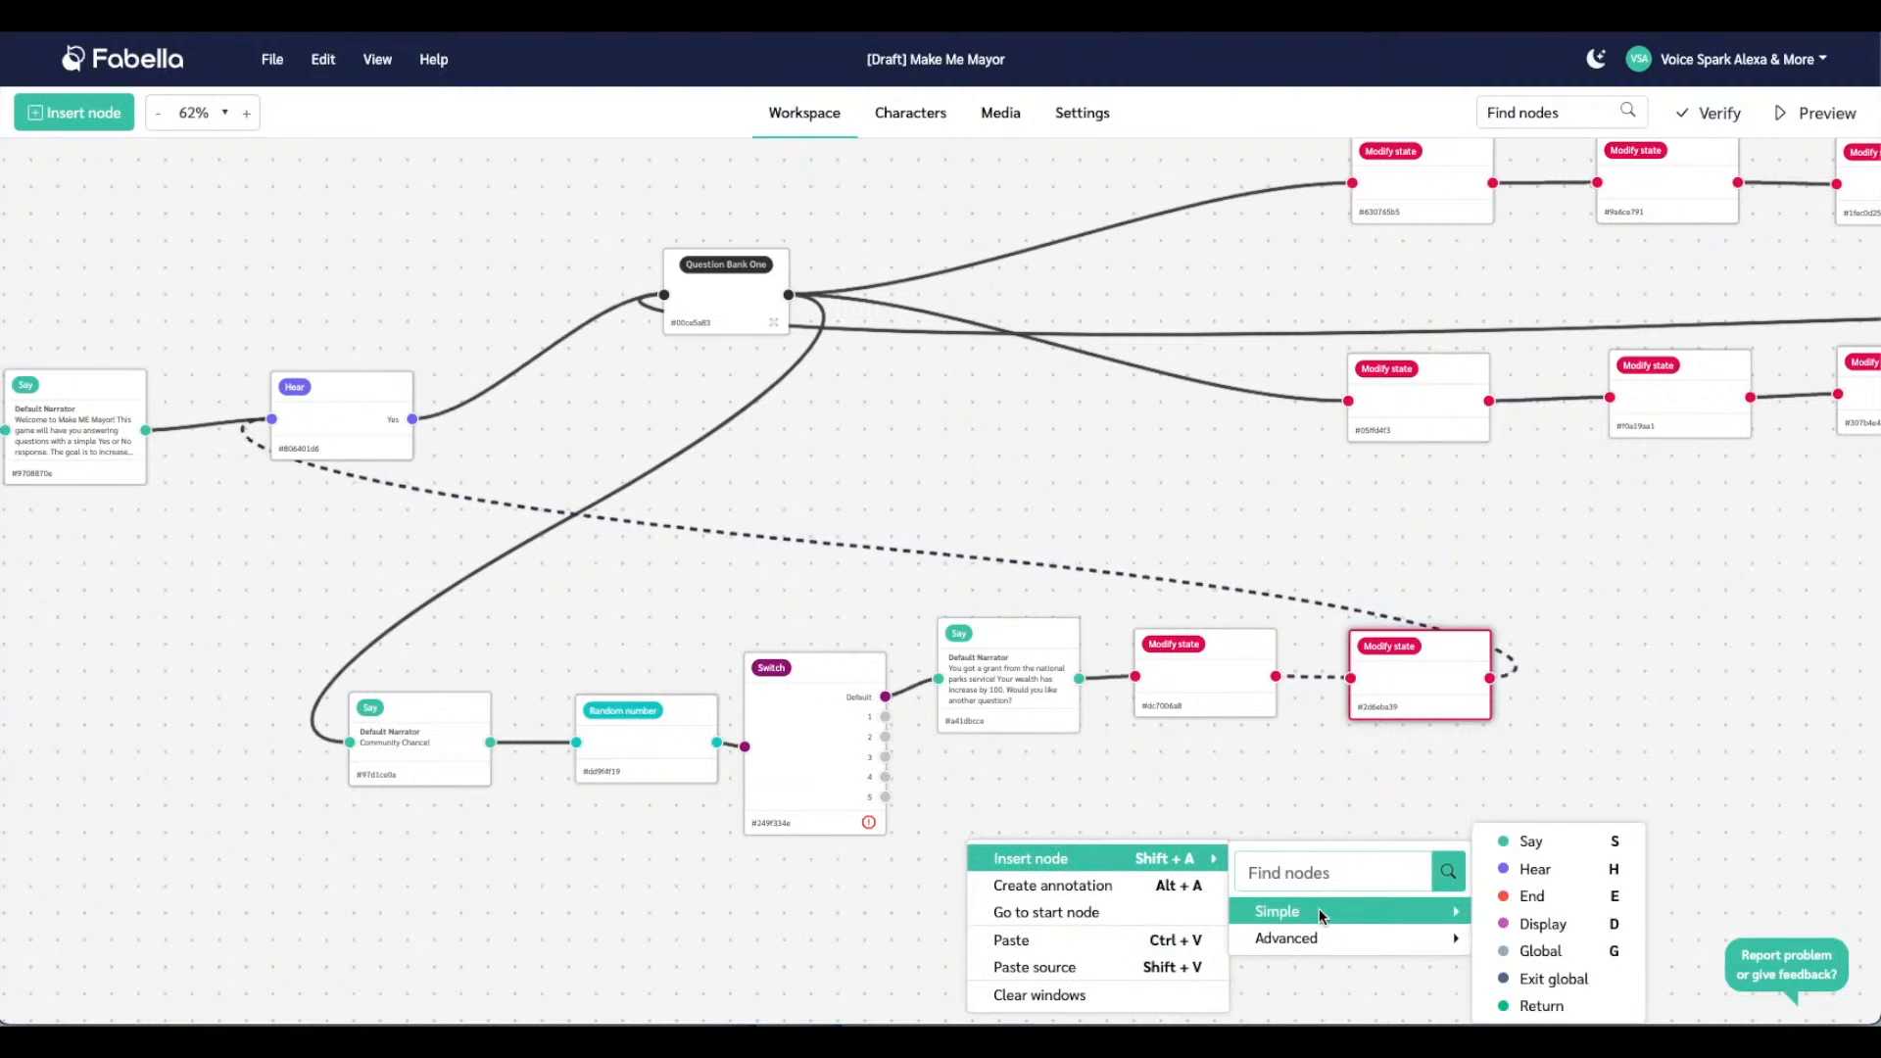
left_click(1538, 846)
left_click_drag(1546, 860, 1012, 828)
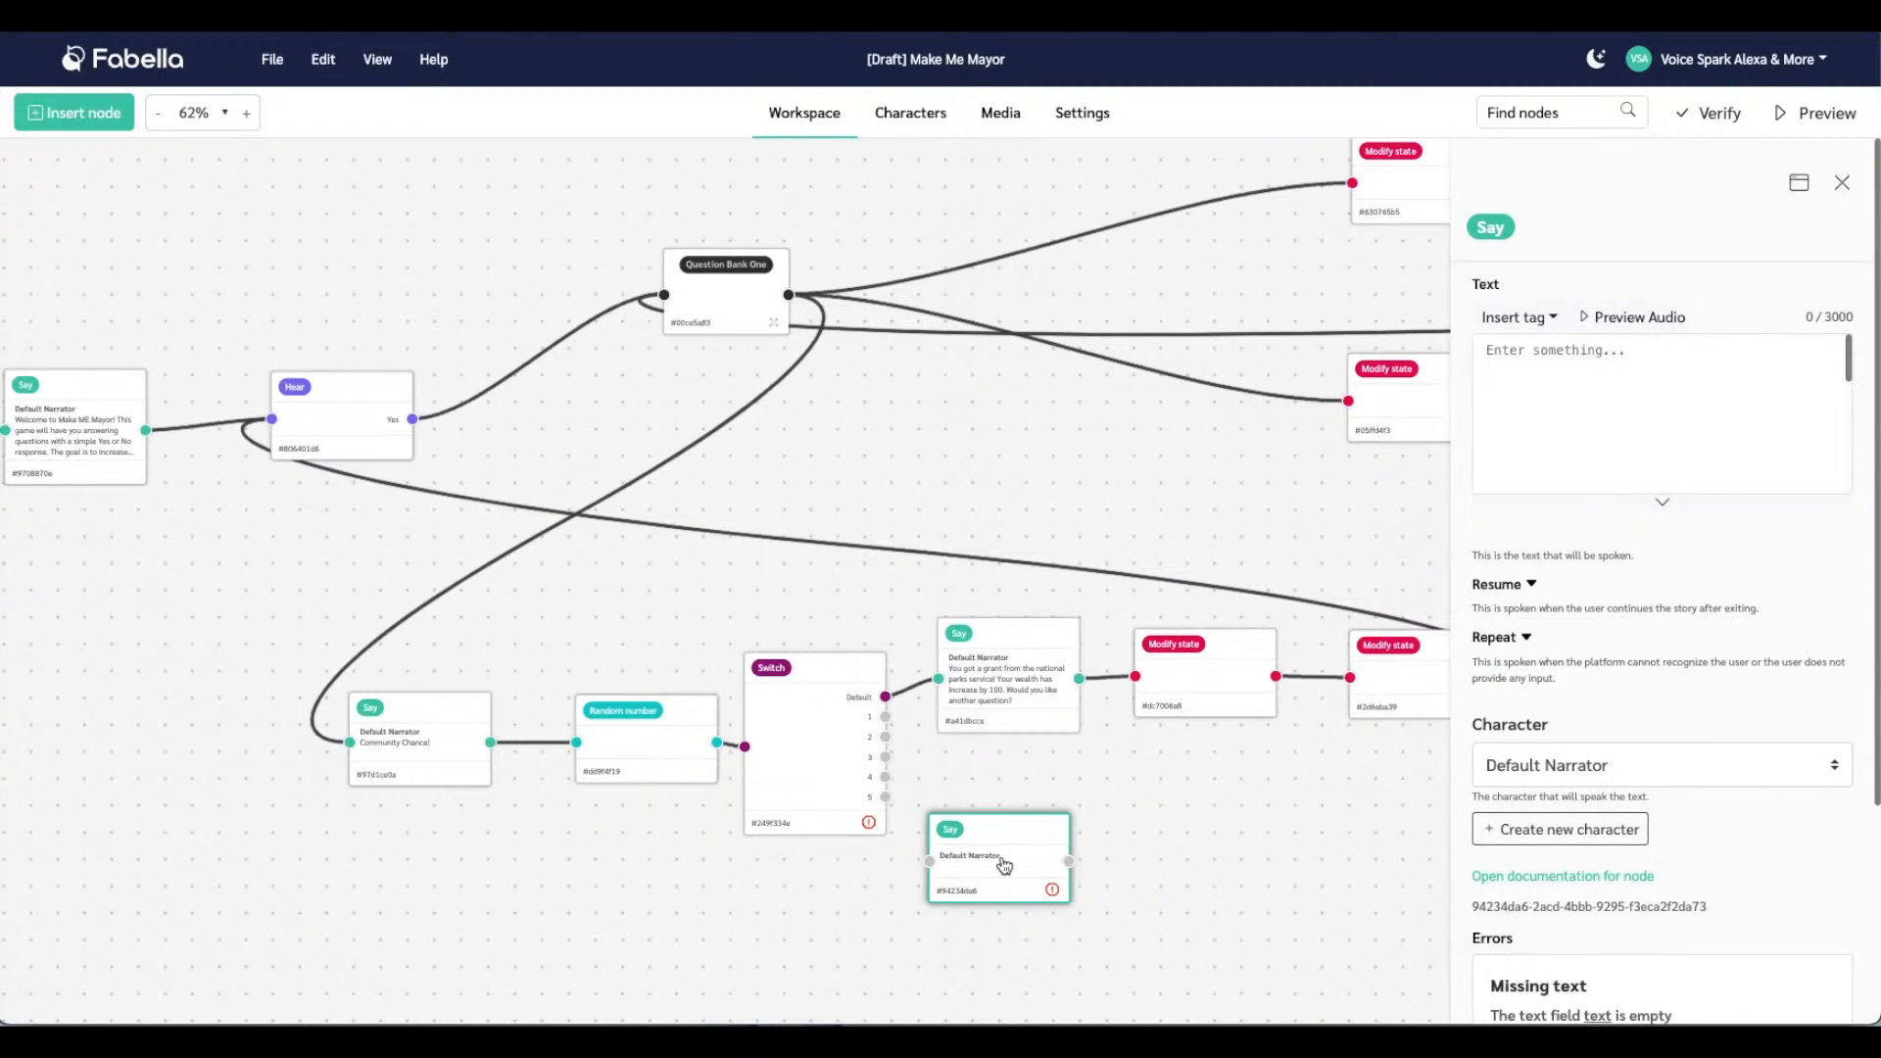
Write the new Say node's text: "Bad accounting practices for the town leads to the mismanagement of 100 dollars."
left_click(1605, 360)
type("B")
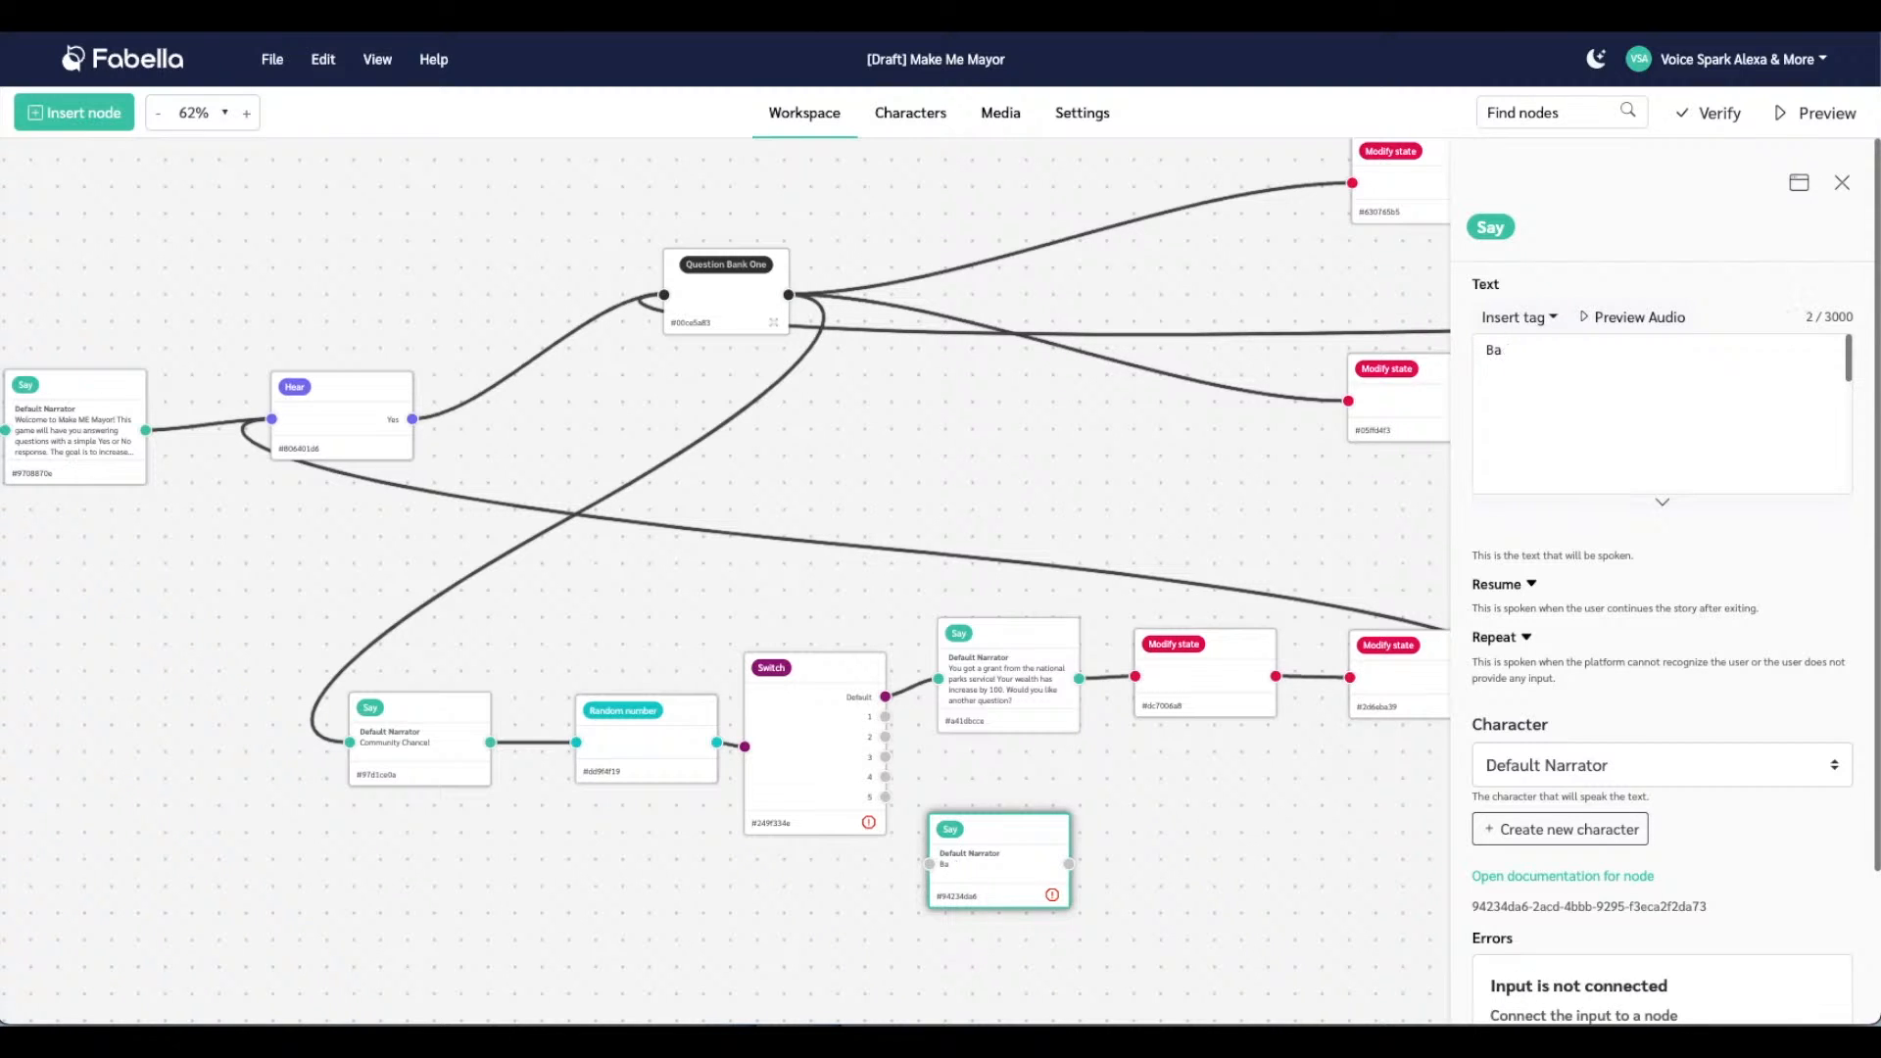
type("a")
key("BackSpace")
key("BackSpace")
type("B")
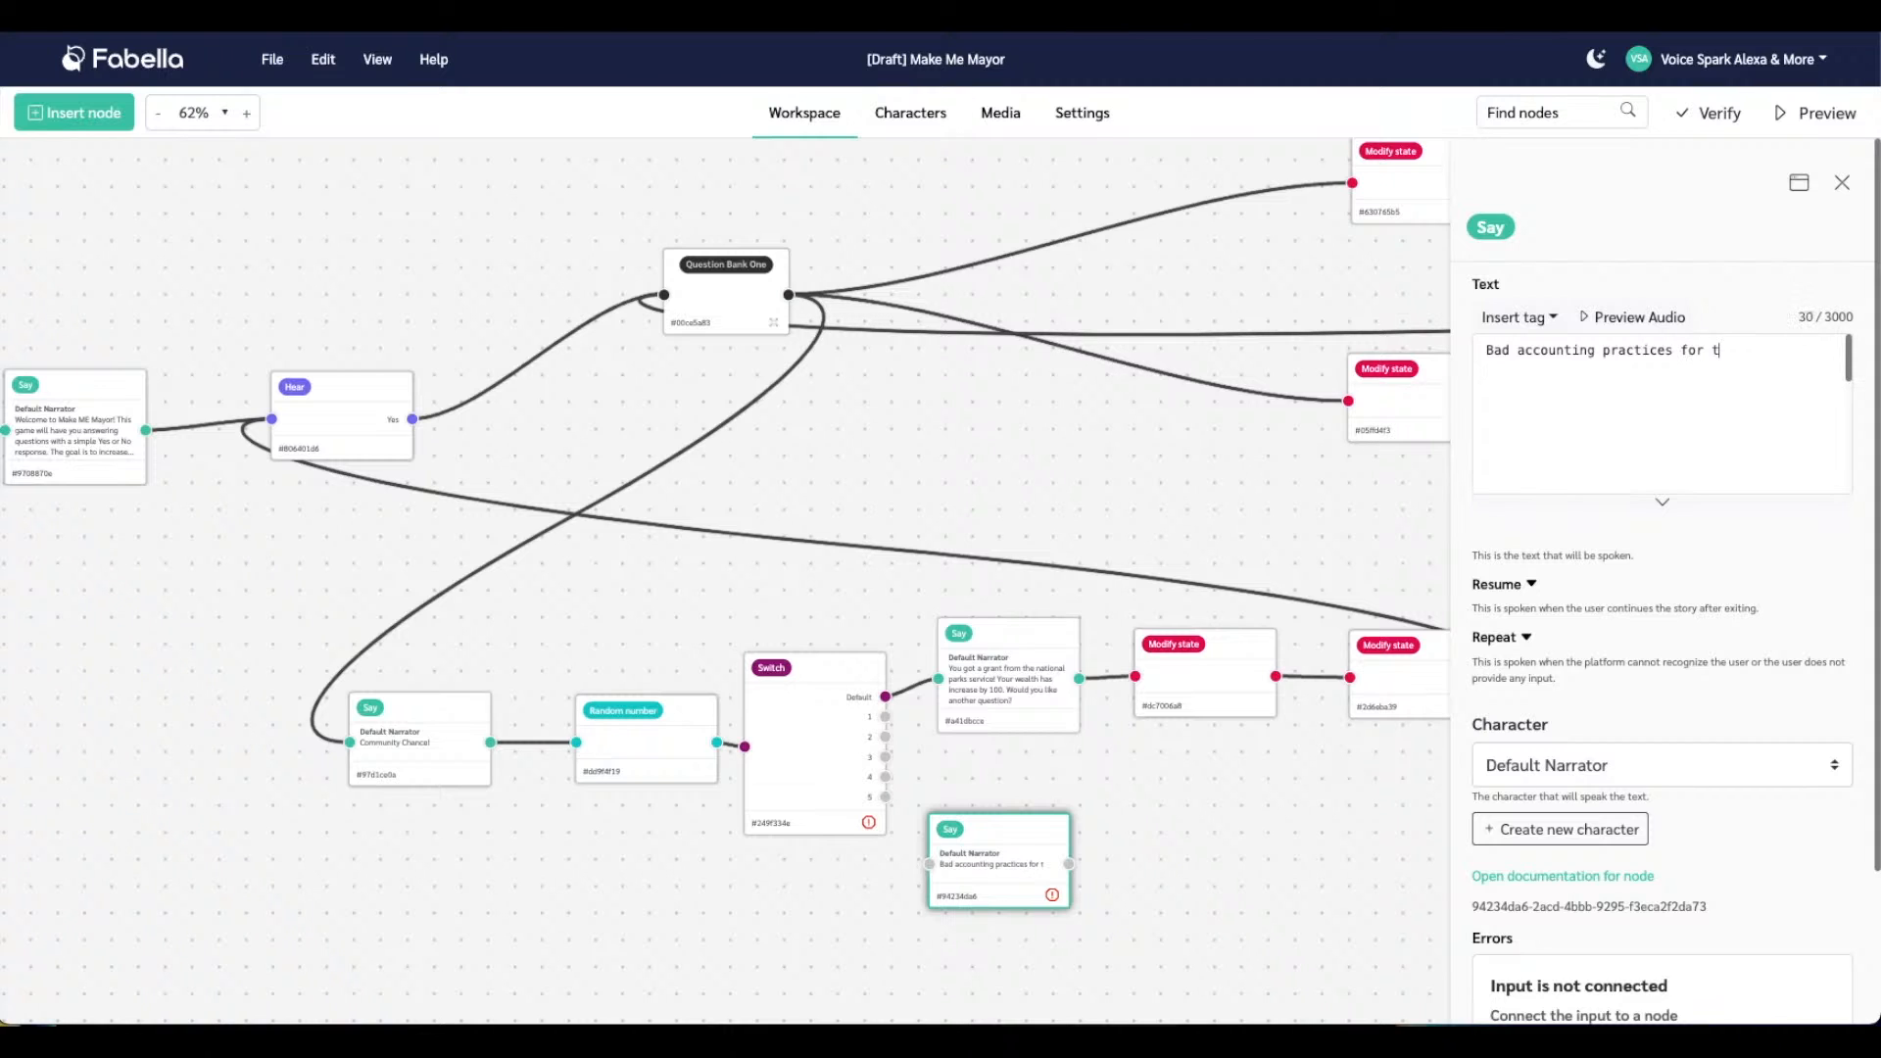
type("wo")
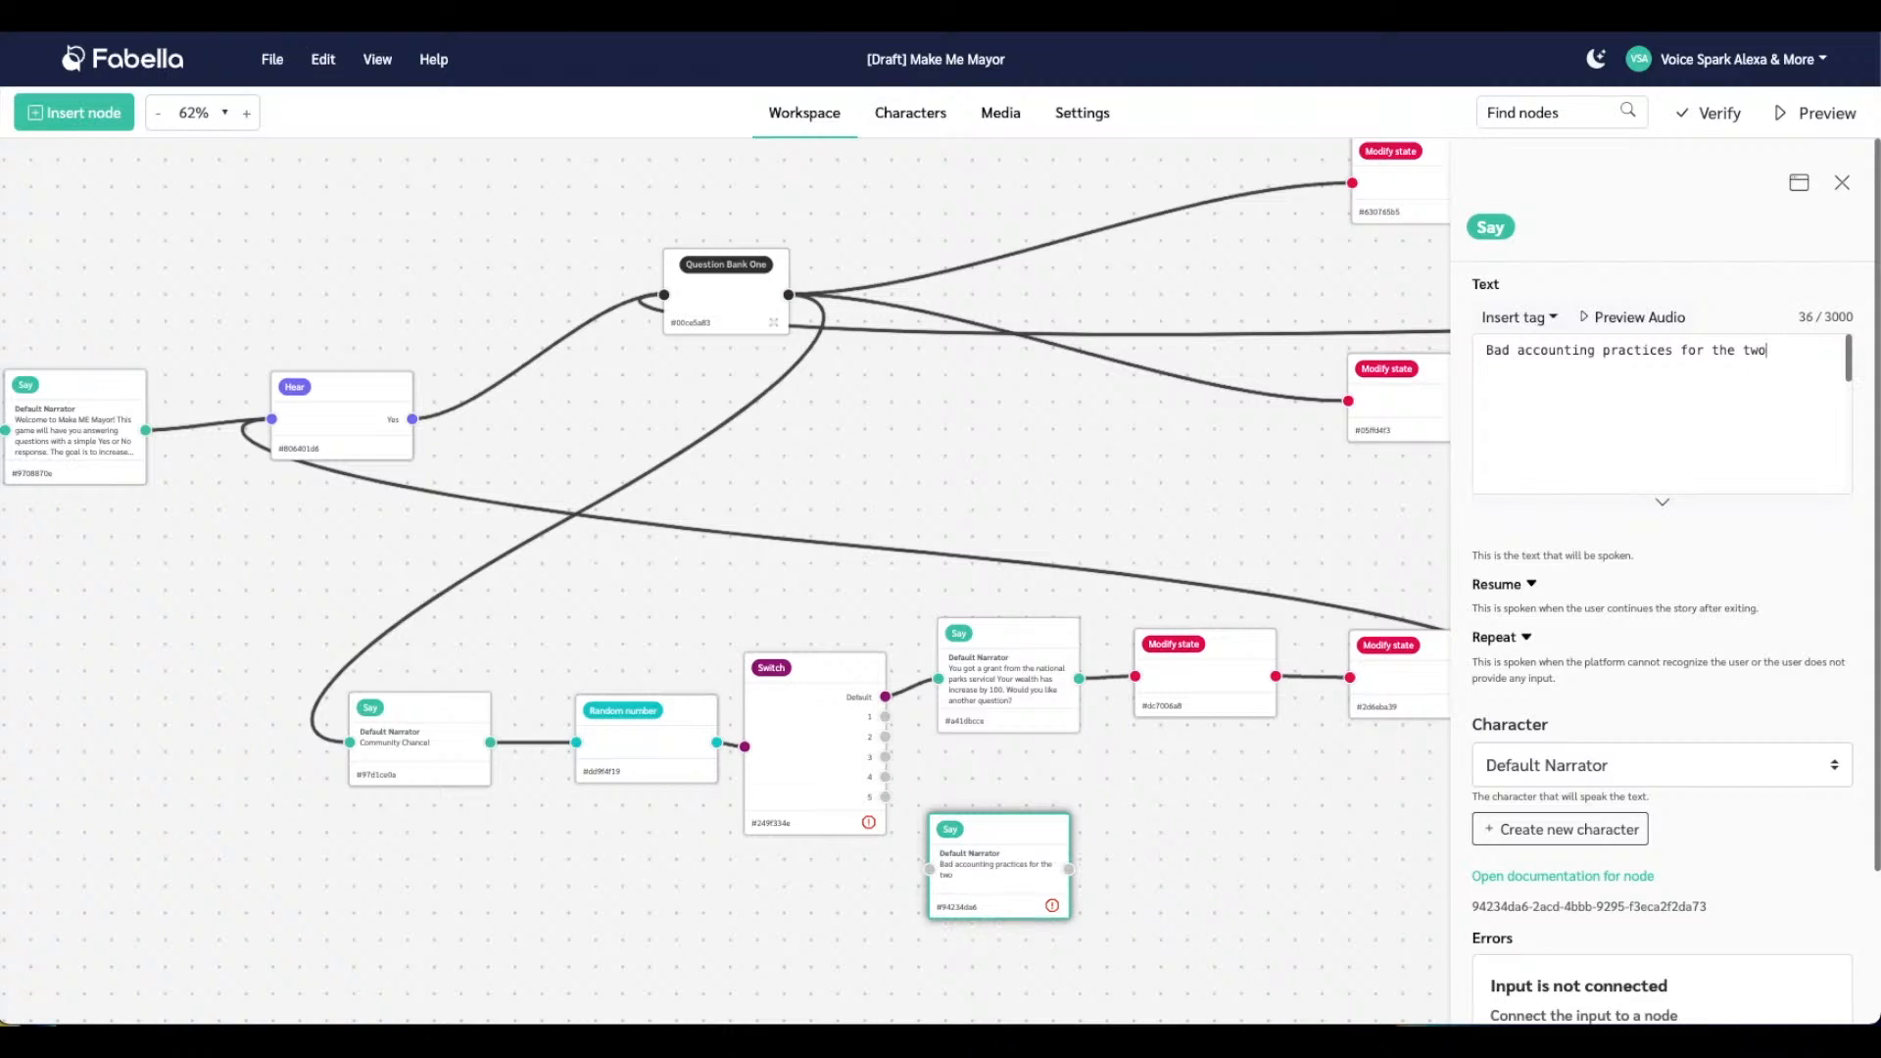
key("BackSpace")
key("BackSpace")
type("own leads to the mismanagemen")
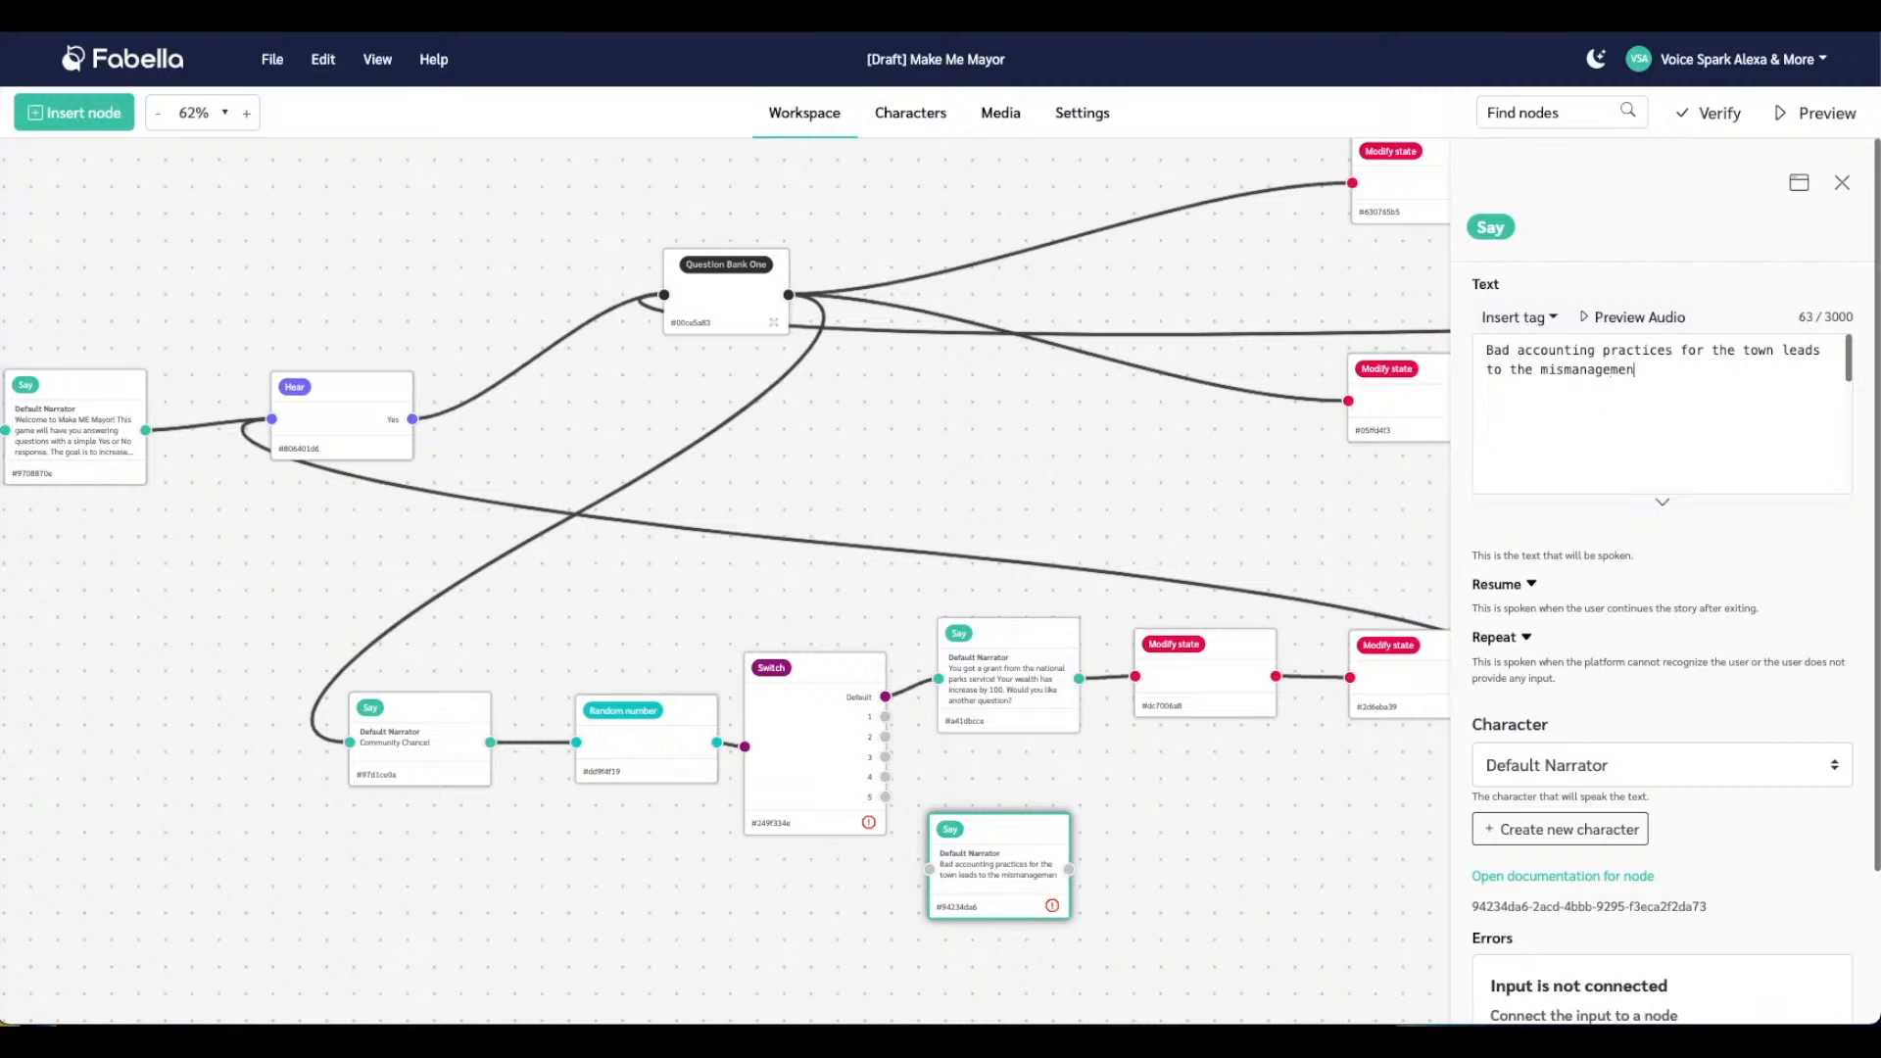
type("t of 100 dollars.")
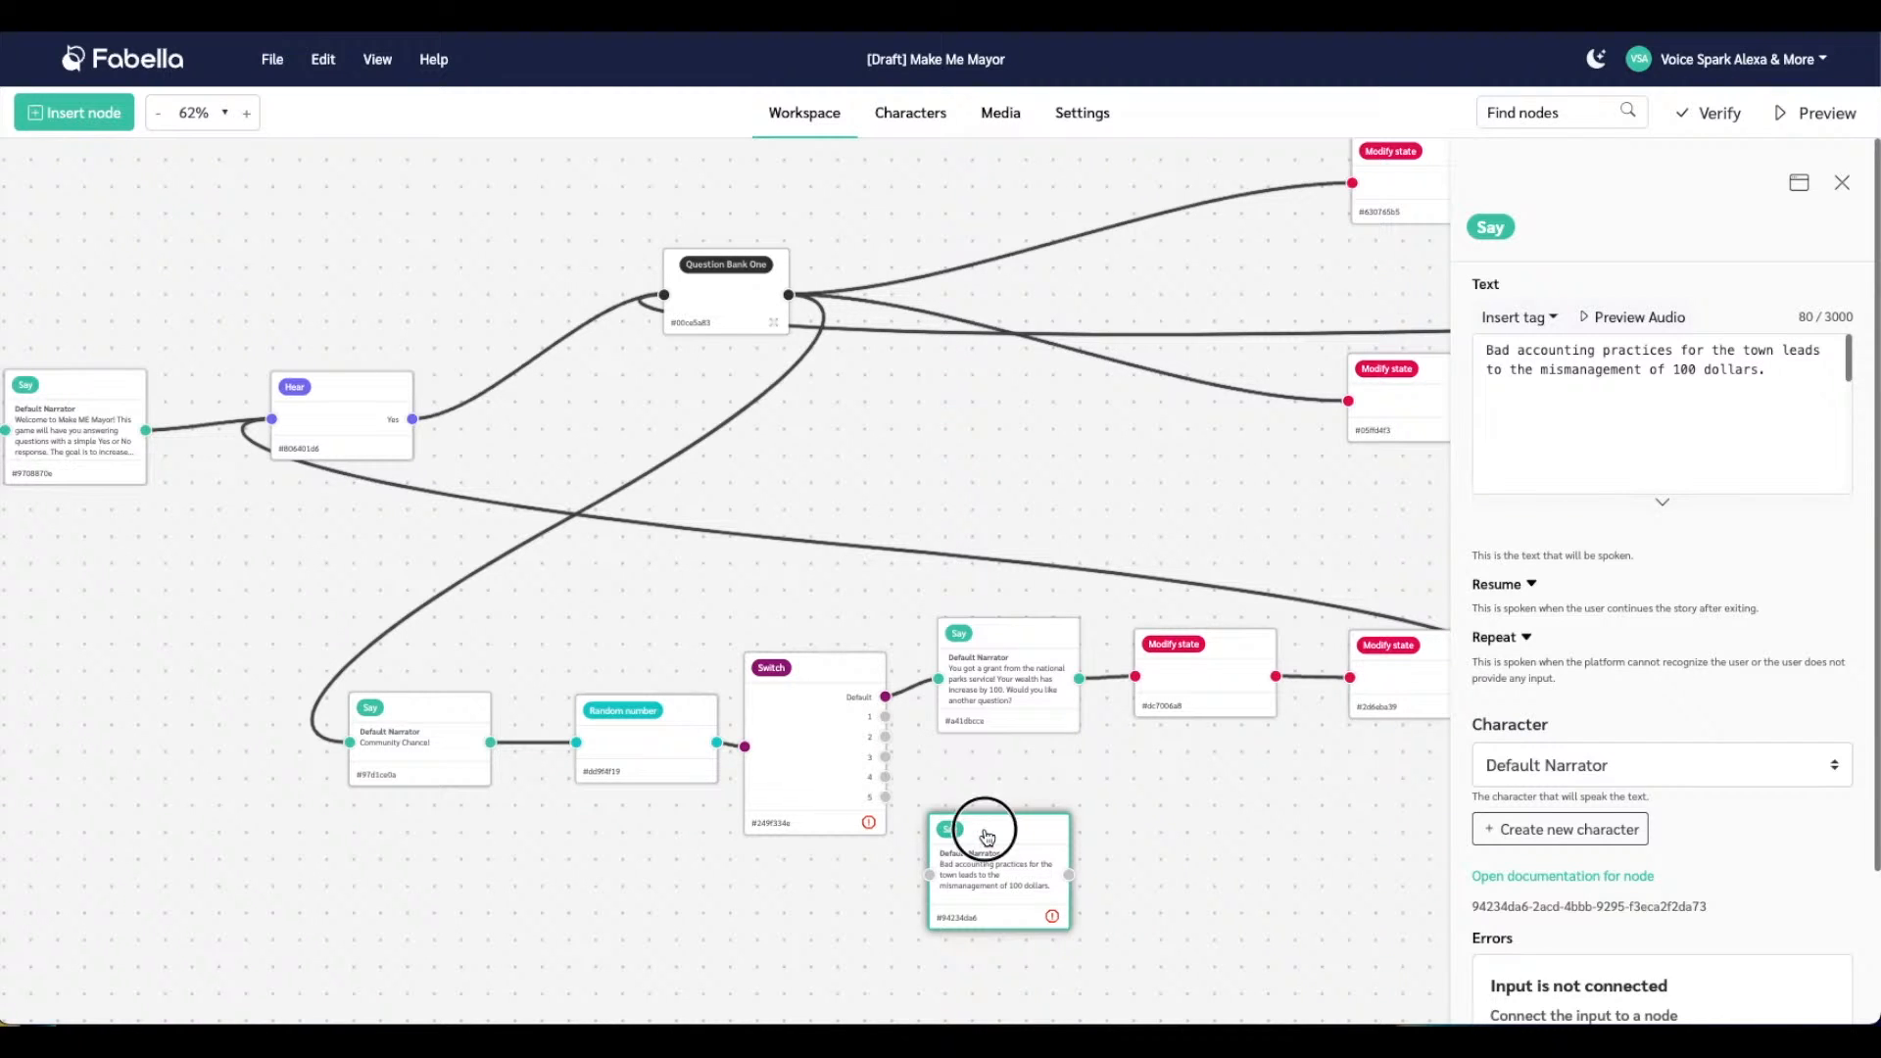
Move the grant Say node up, put the bad accounting Say node in its place, and connect Switch output 1 to it
left_click_drag(980, 838, 989, 790)
left_click_drag(1019, 652, 1013, 460)
left_click_drag(1015, 799, 1009, 654)
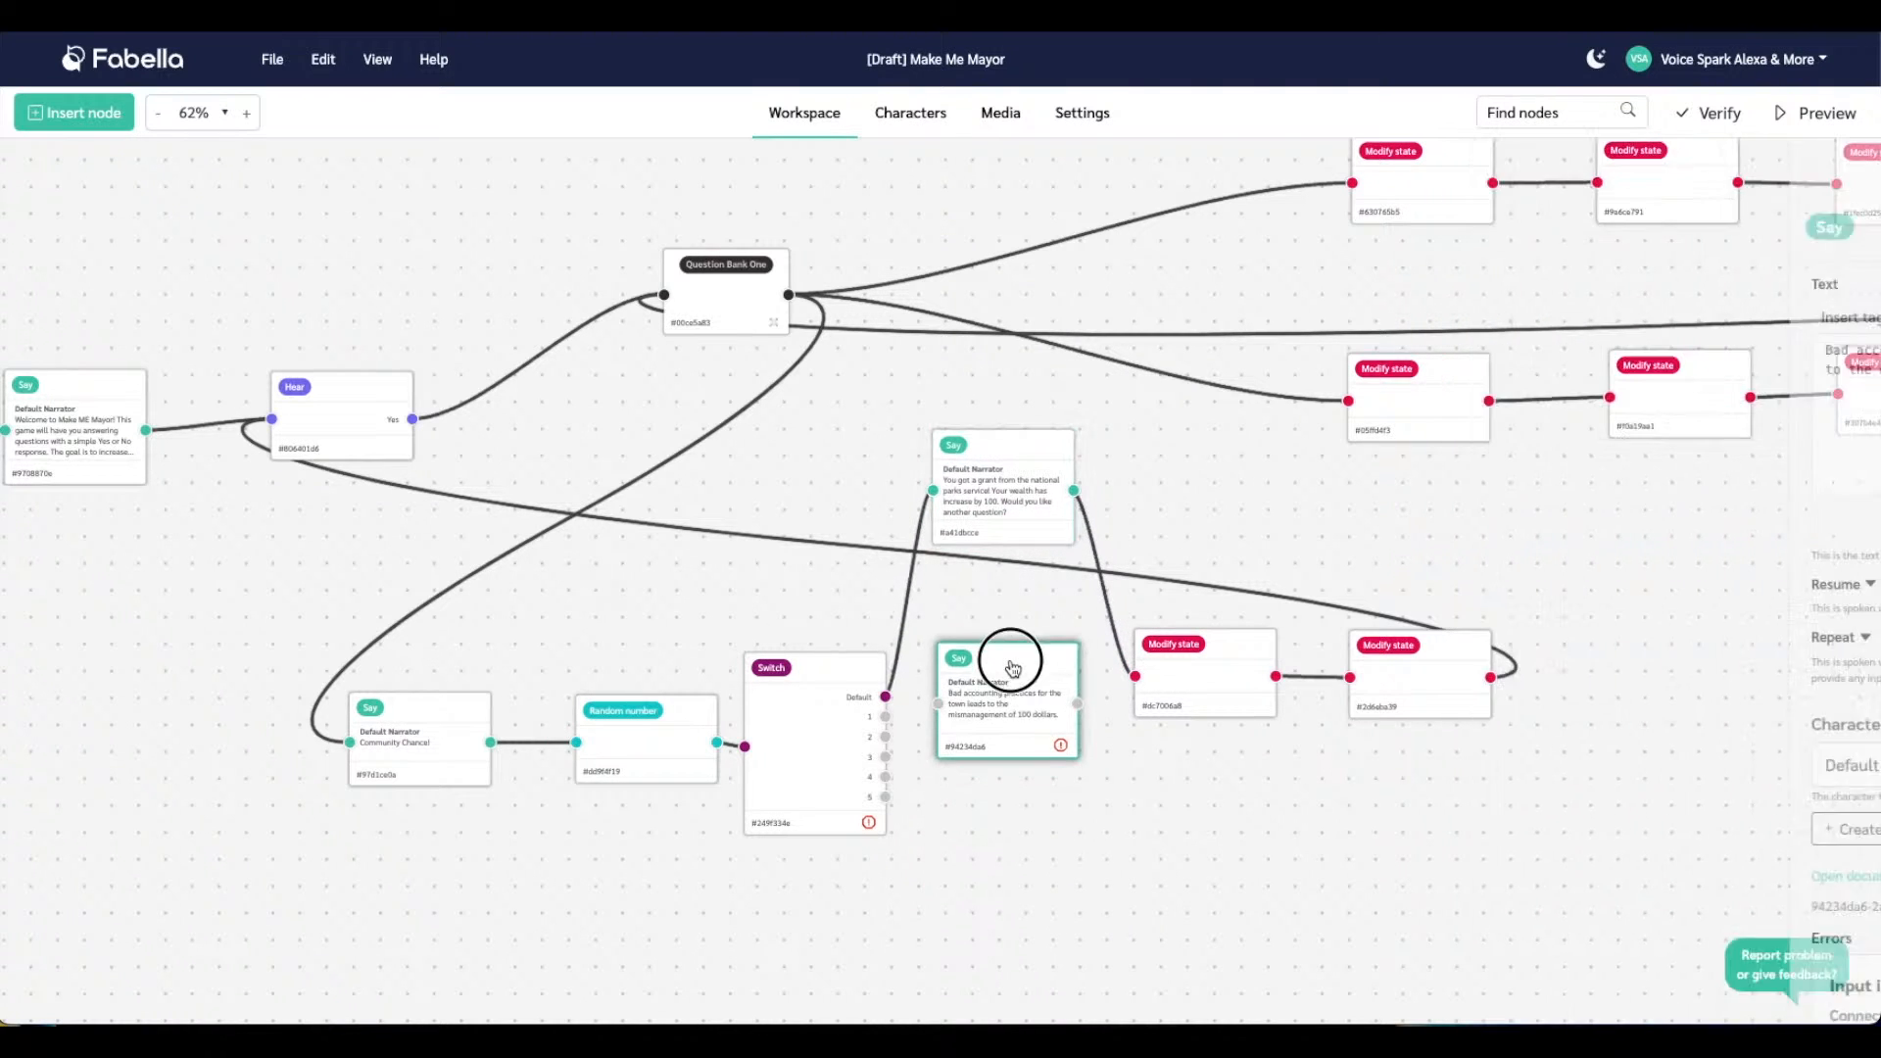
left_click_drag(884, 716, 941, 676)
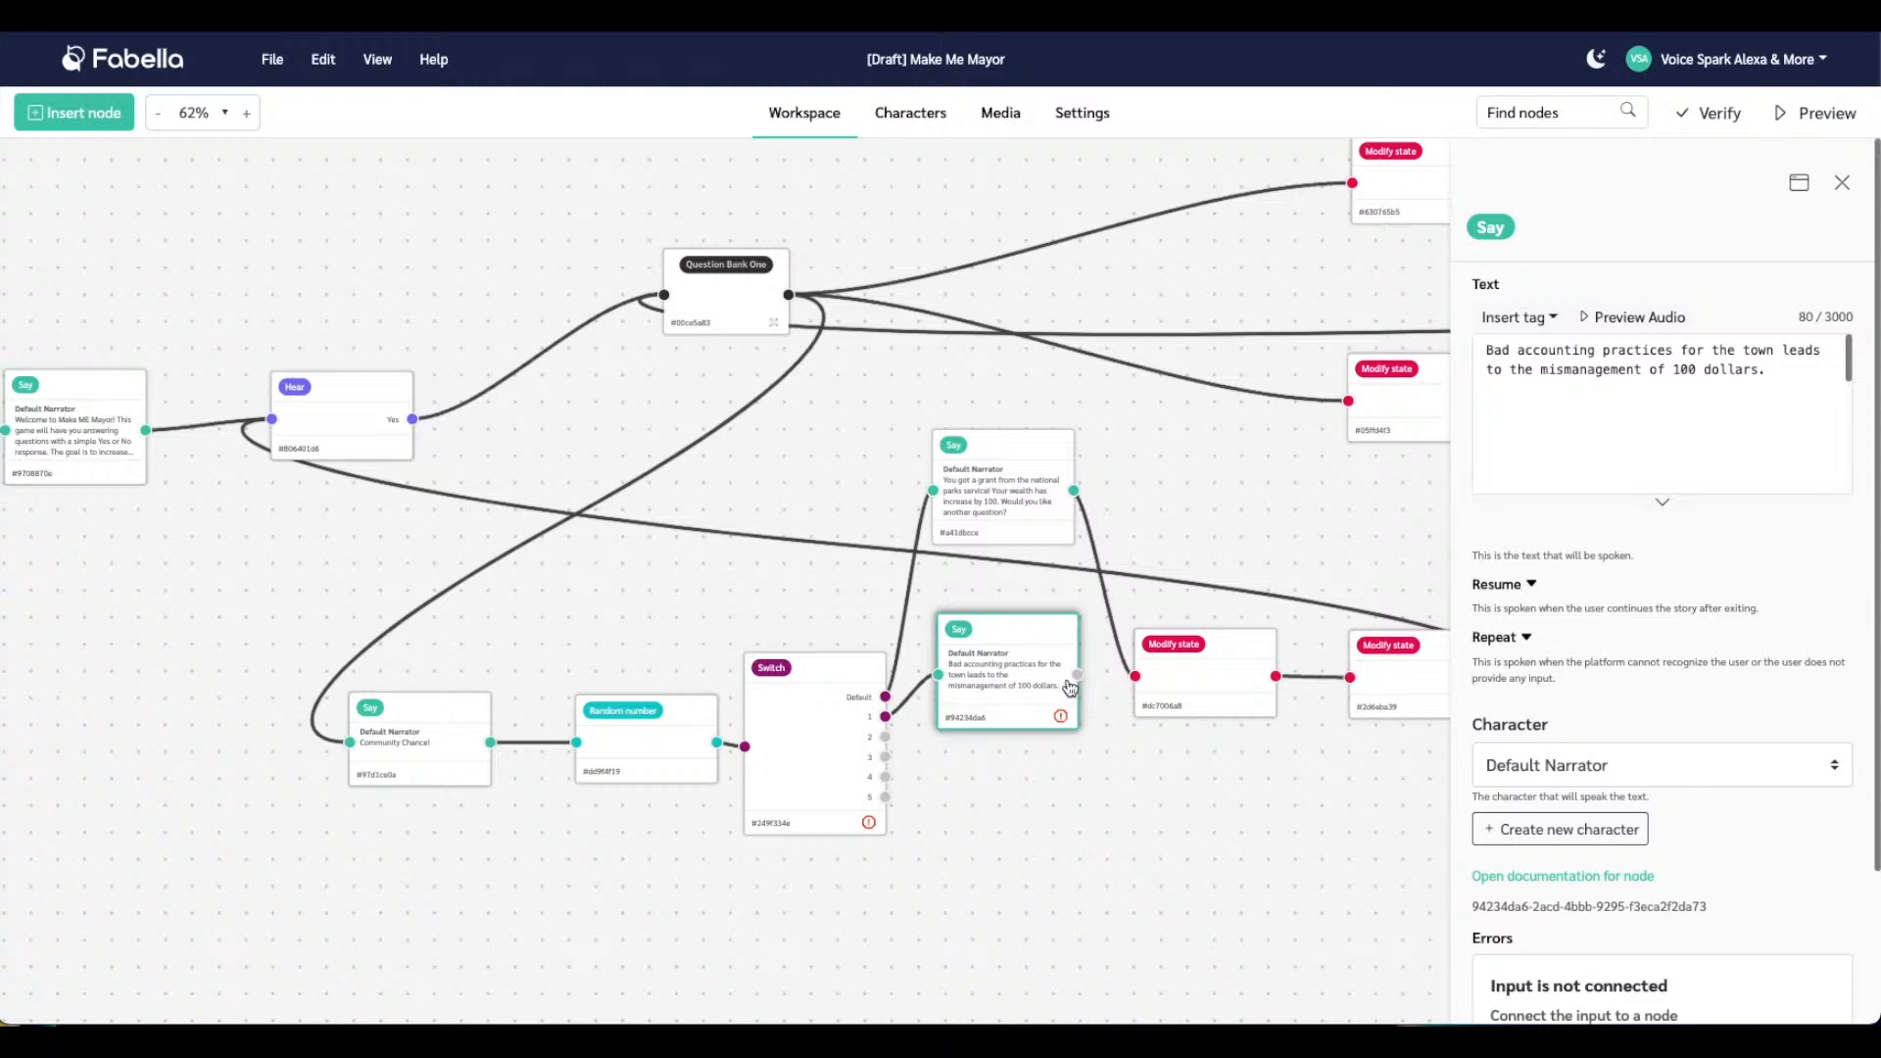
Duplicate the wealth Modify state node below the original and connect it between the bad accounting Say node and the last Modify state node
left_click(1232, 663)
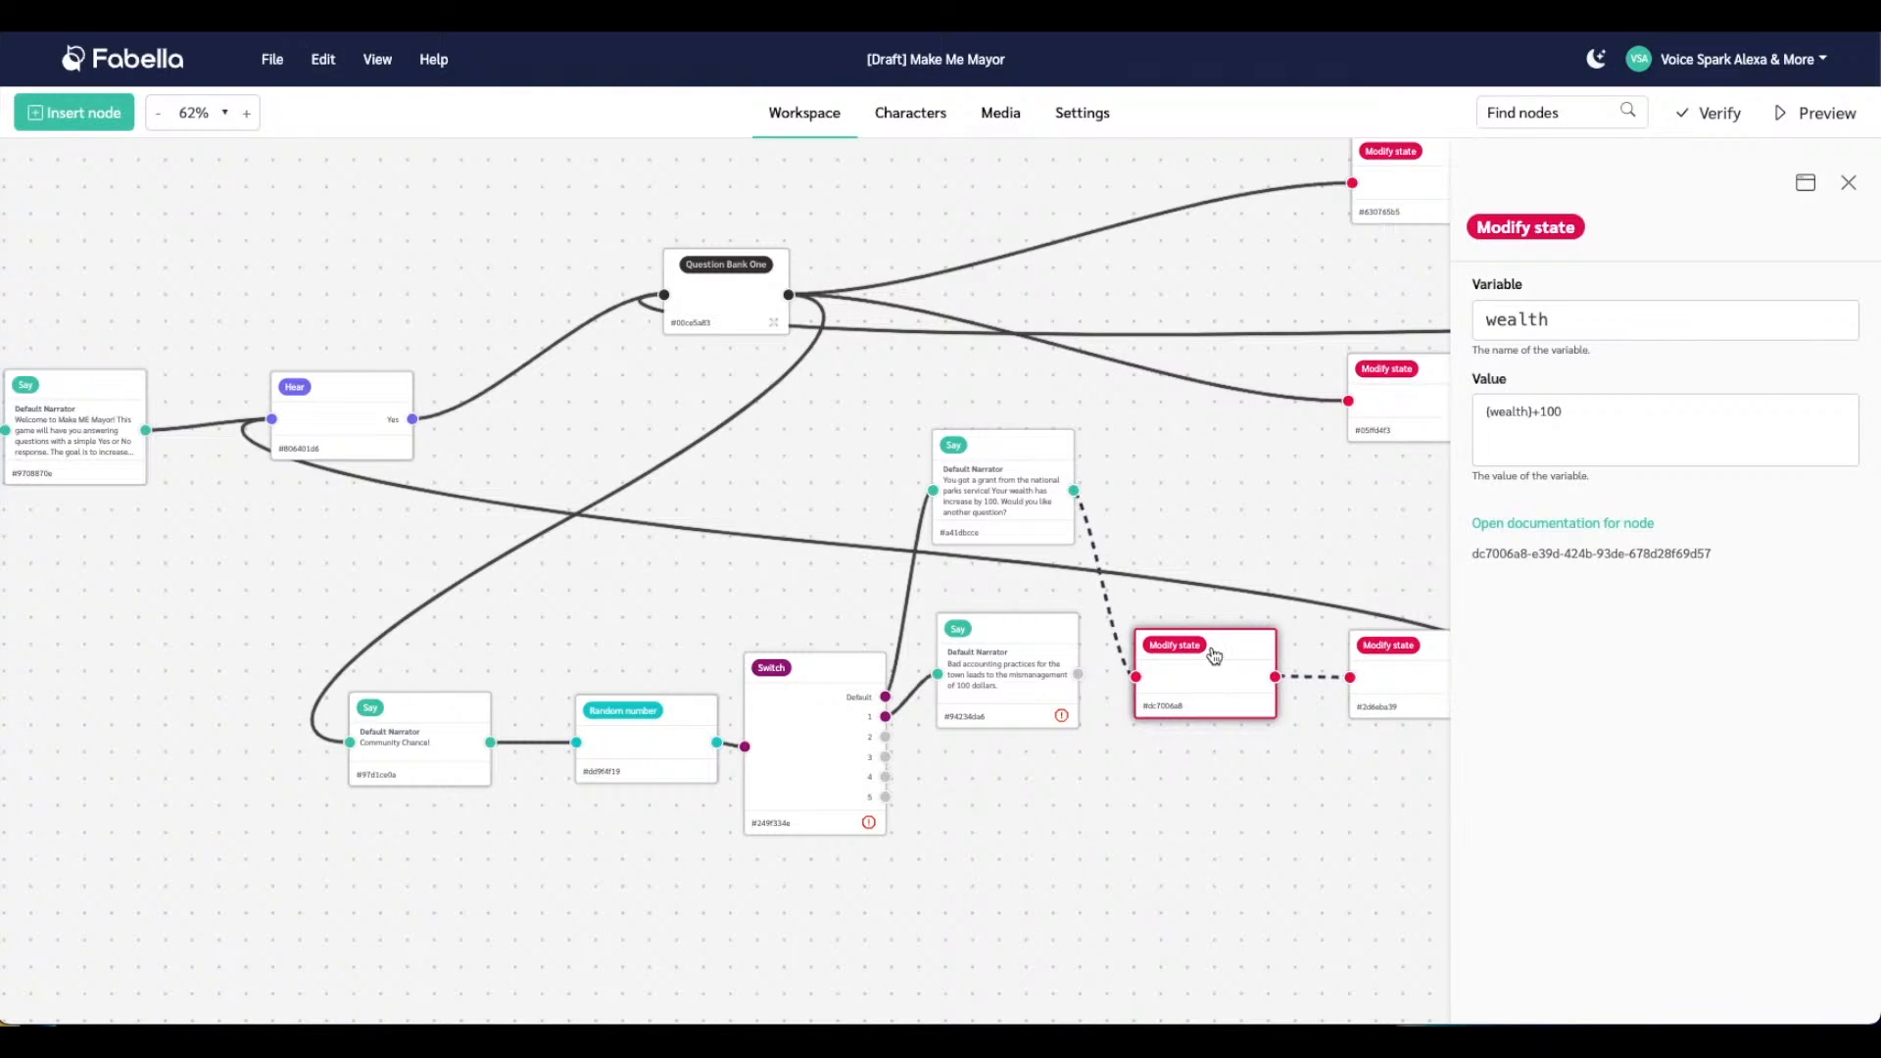
key("super+v")
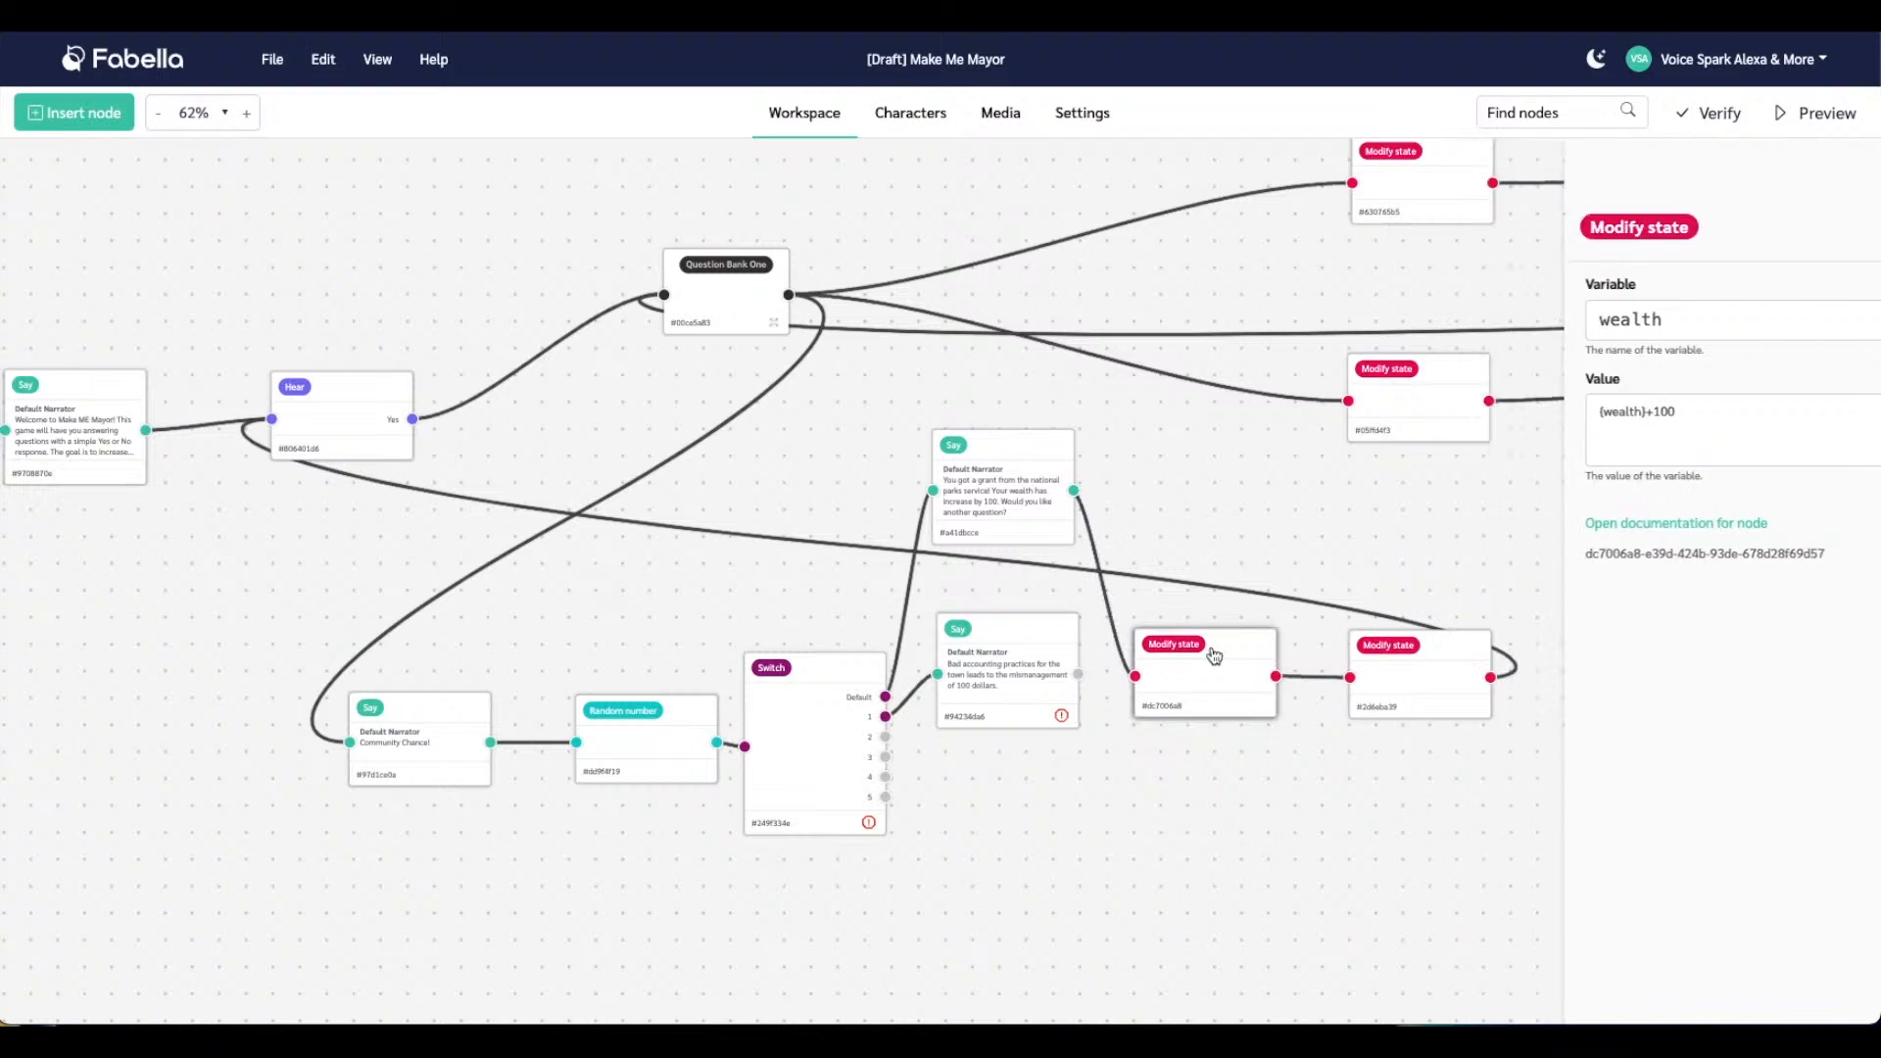
left_click_drag(1213, 652, 1206, 766)
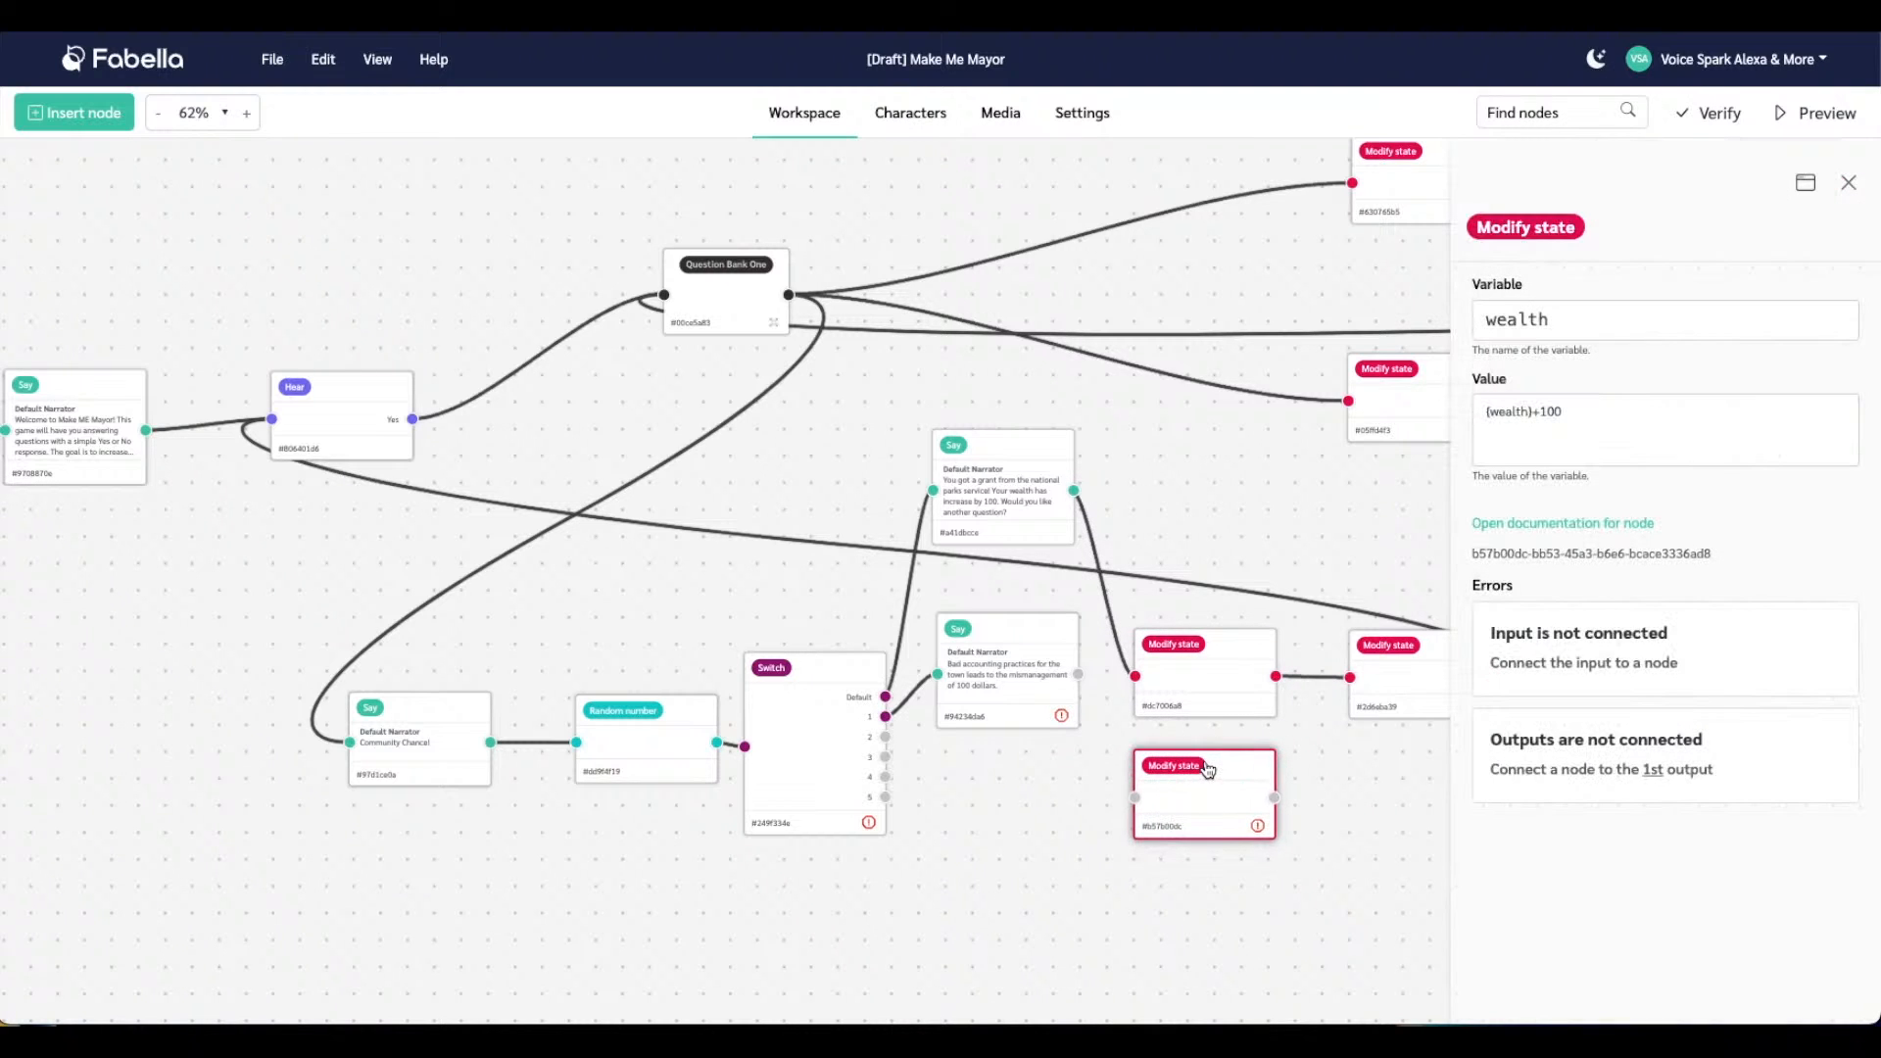
left_click_drag(1077, 674, 1135, 797)
left_click_drag(1275, 798, 1351, 677)
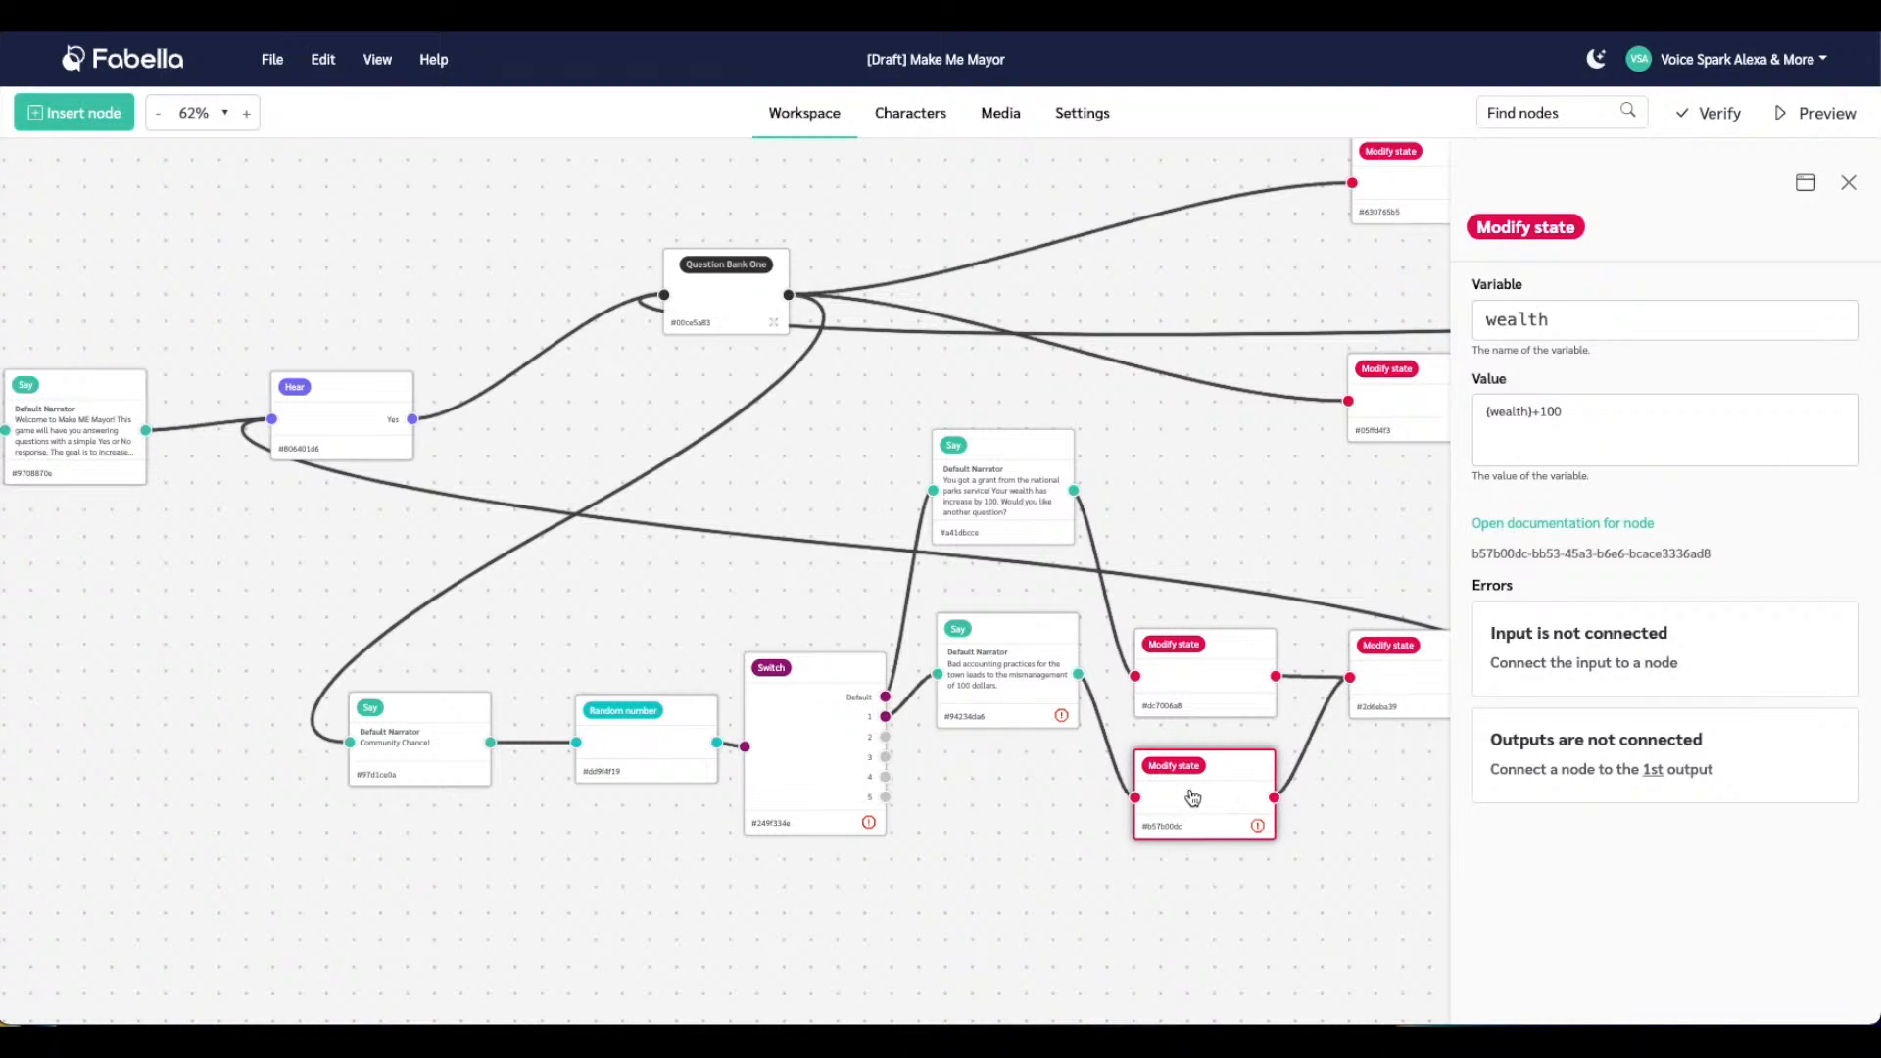
Set the duplicated Modify state node's value to {wealth}-100 and verify the project for errors
left_click(1539, 419)
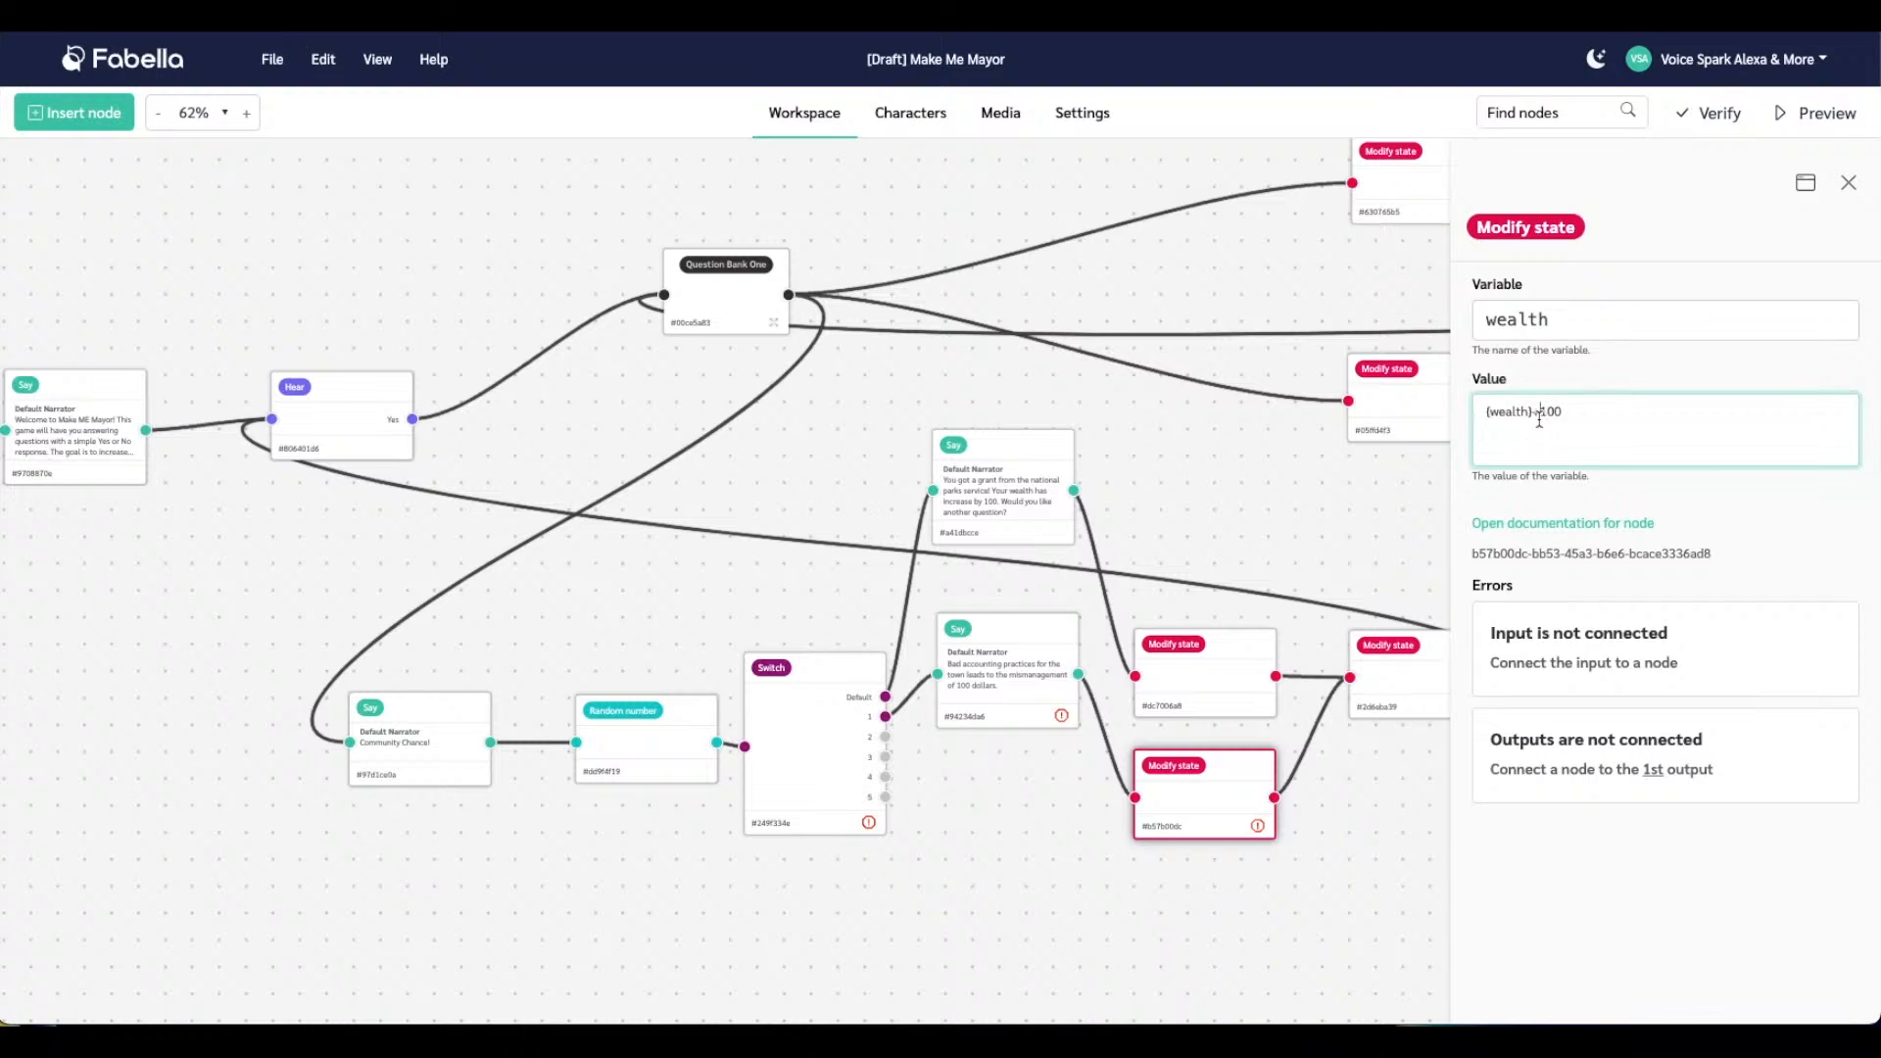
key("BackSpace")
type("-")
left_click(1082, 853)
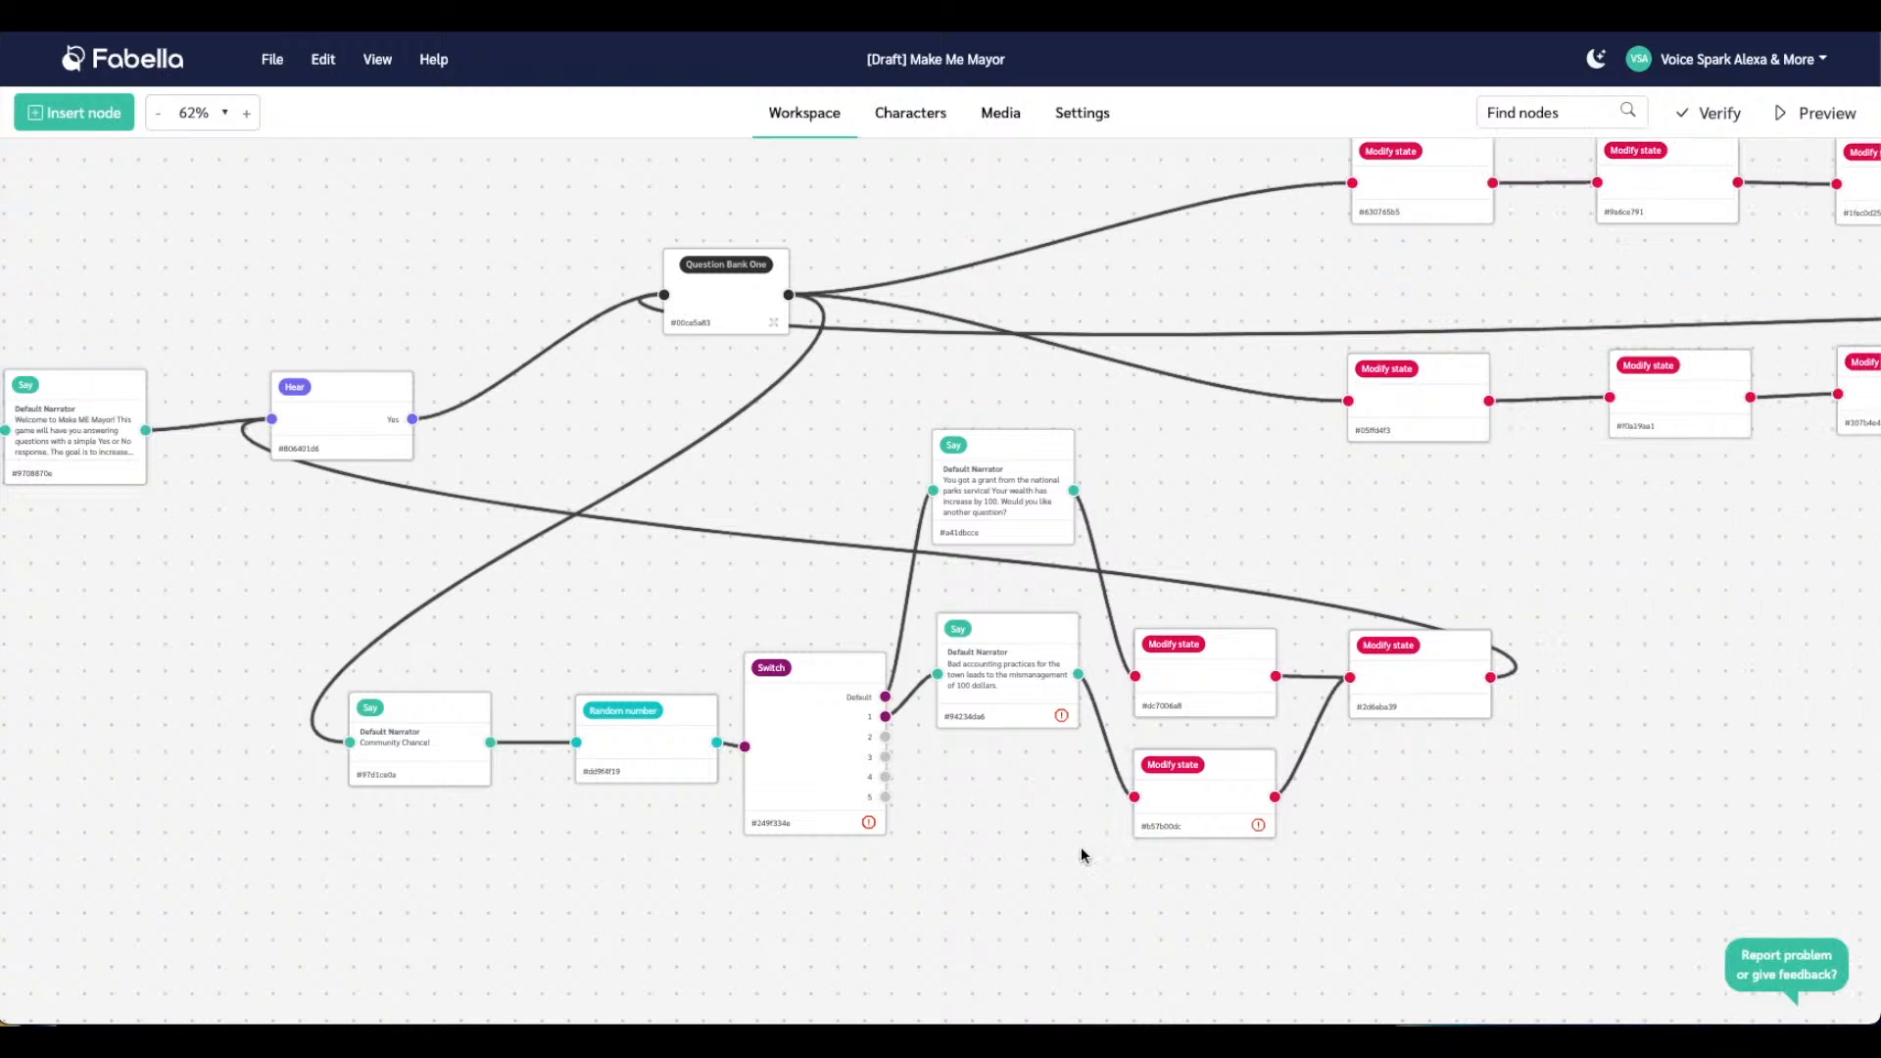
left_click(1707, 113)
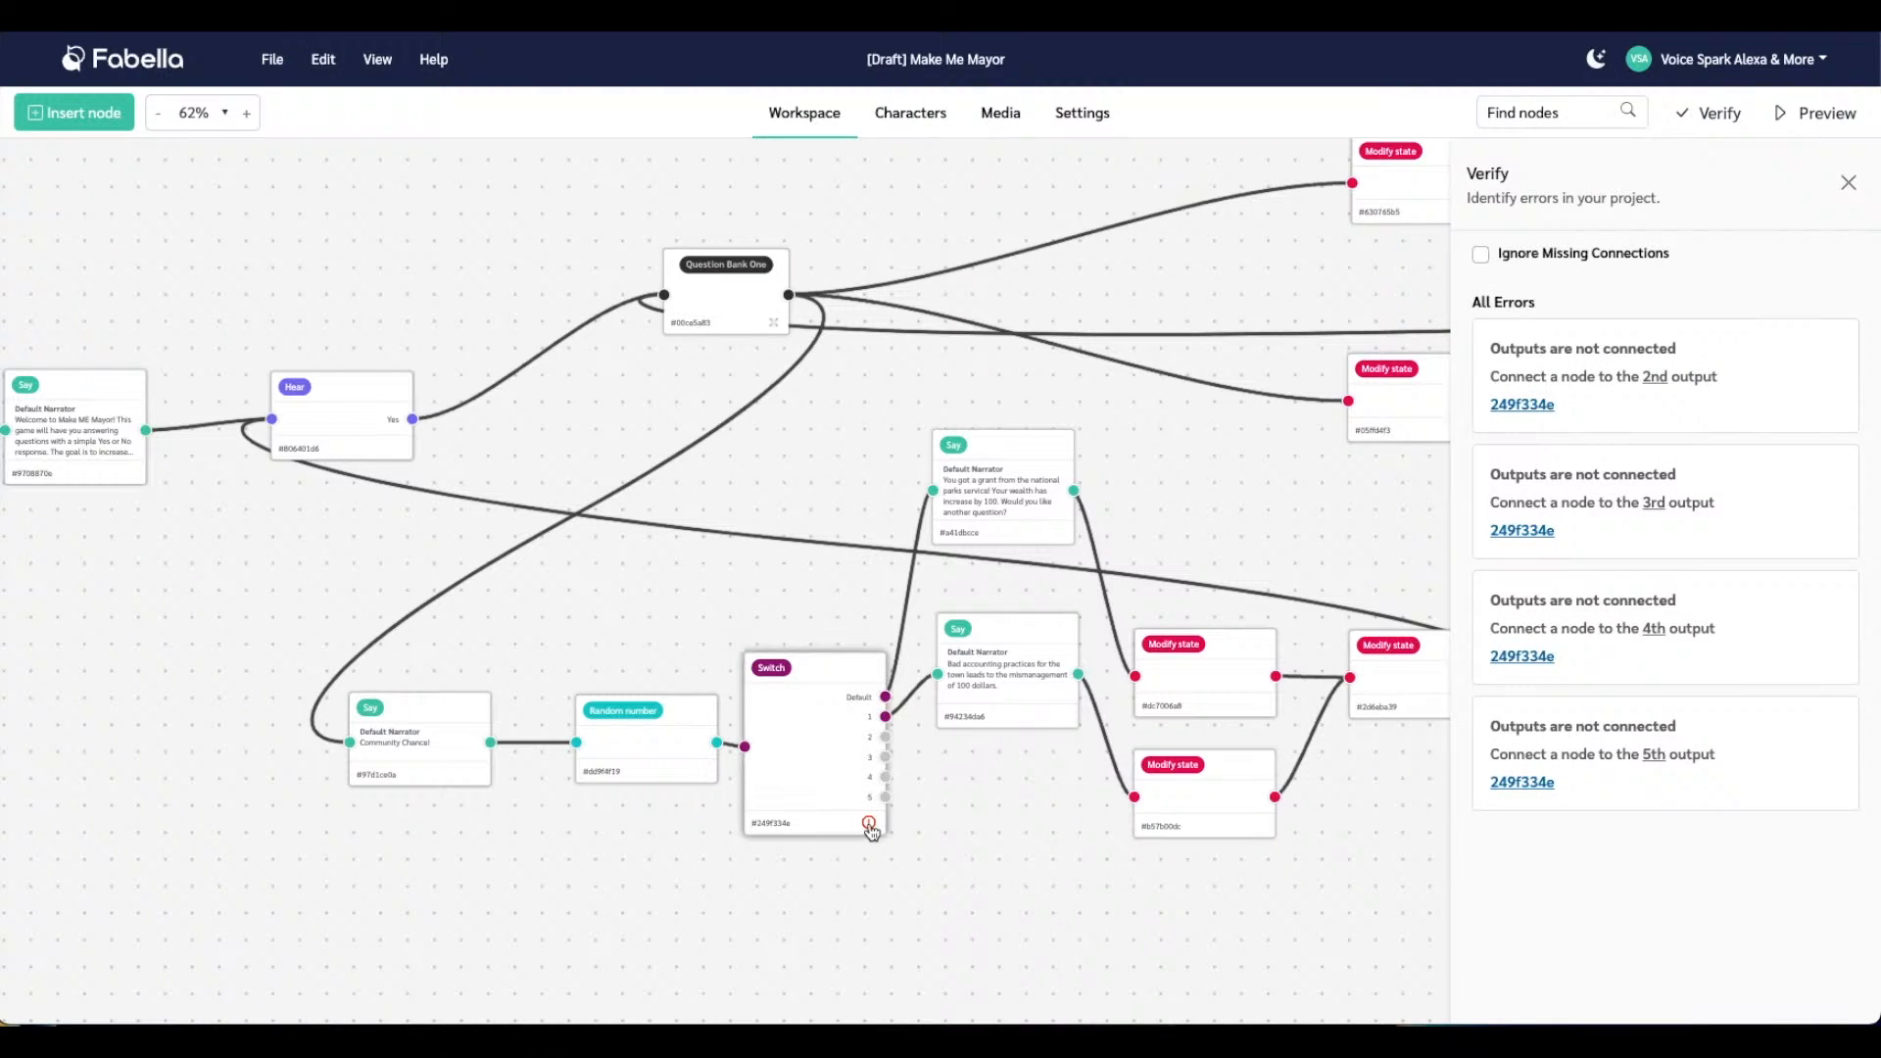
Move the bad accounting Say node up and space the two wealth Modify state nodes further apart vertically
left_click_drag(1019, 655, 1020, 601)
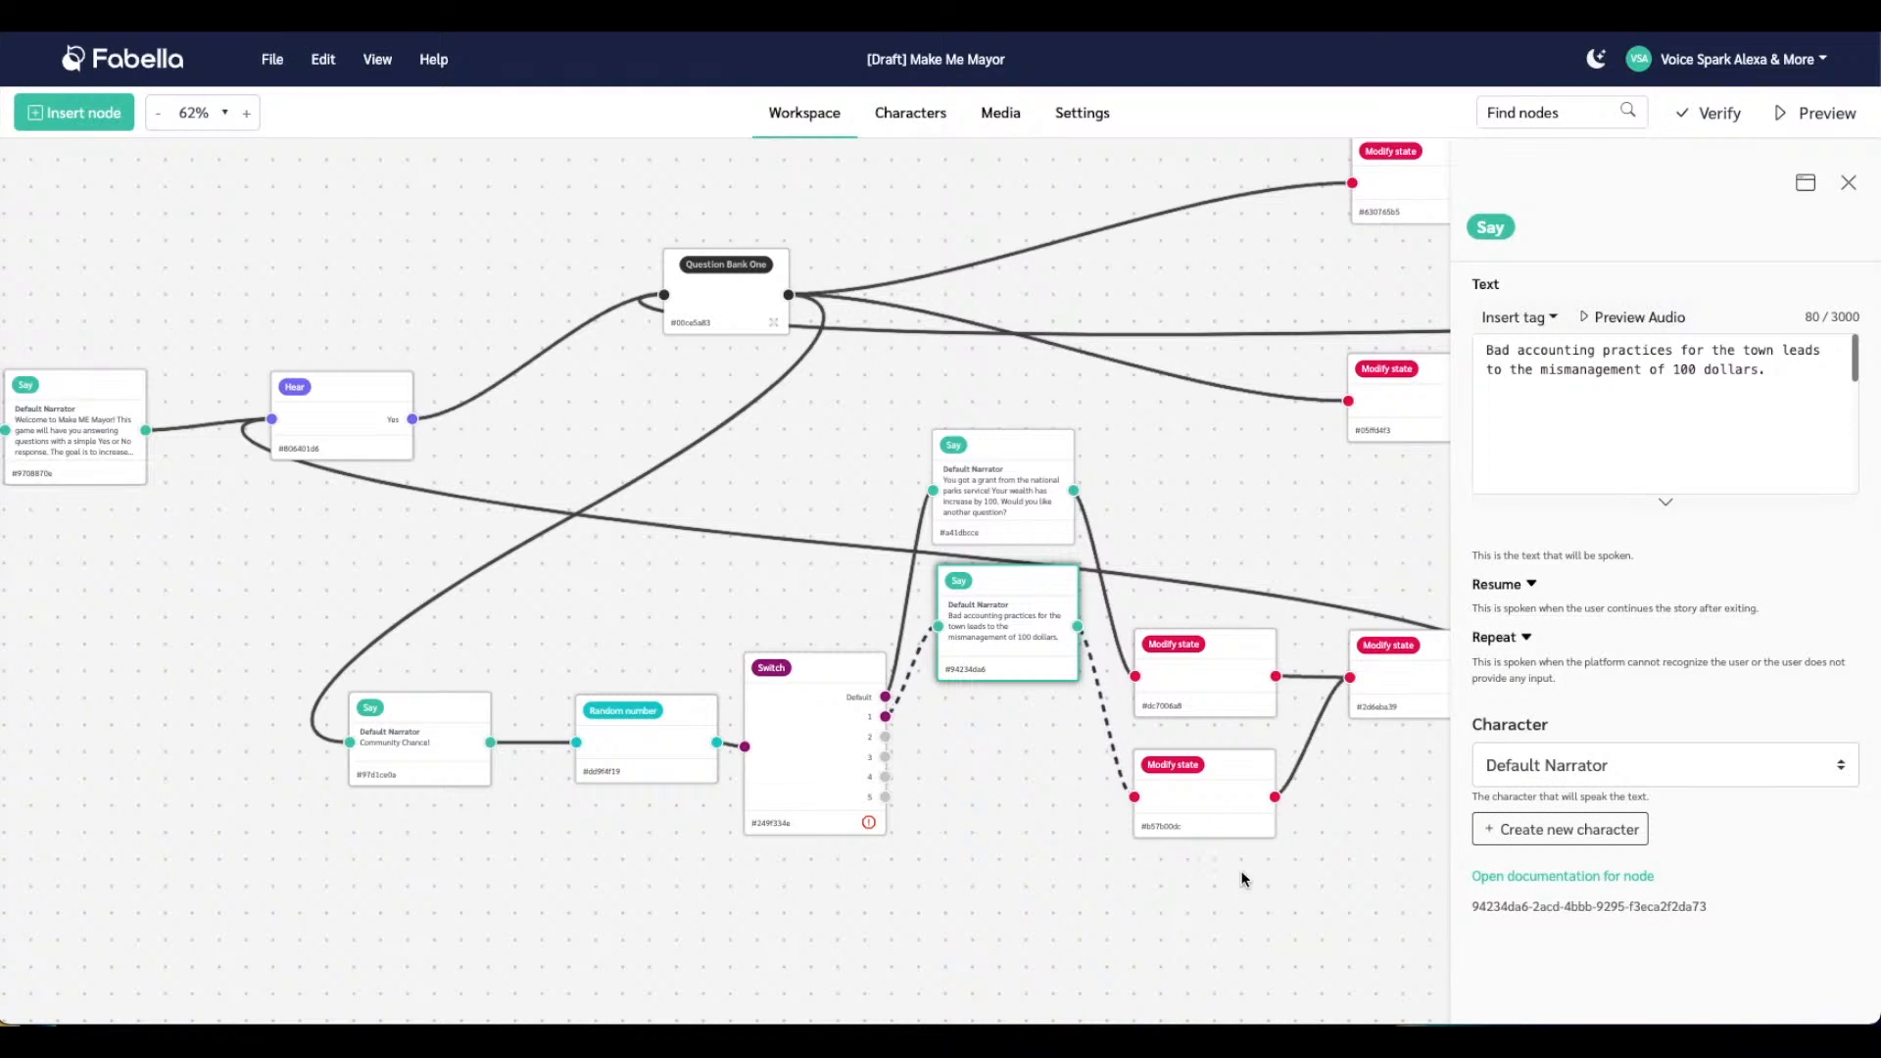
left_click(1852, 181)
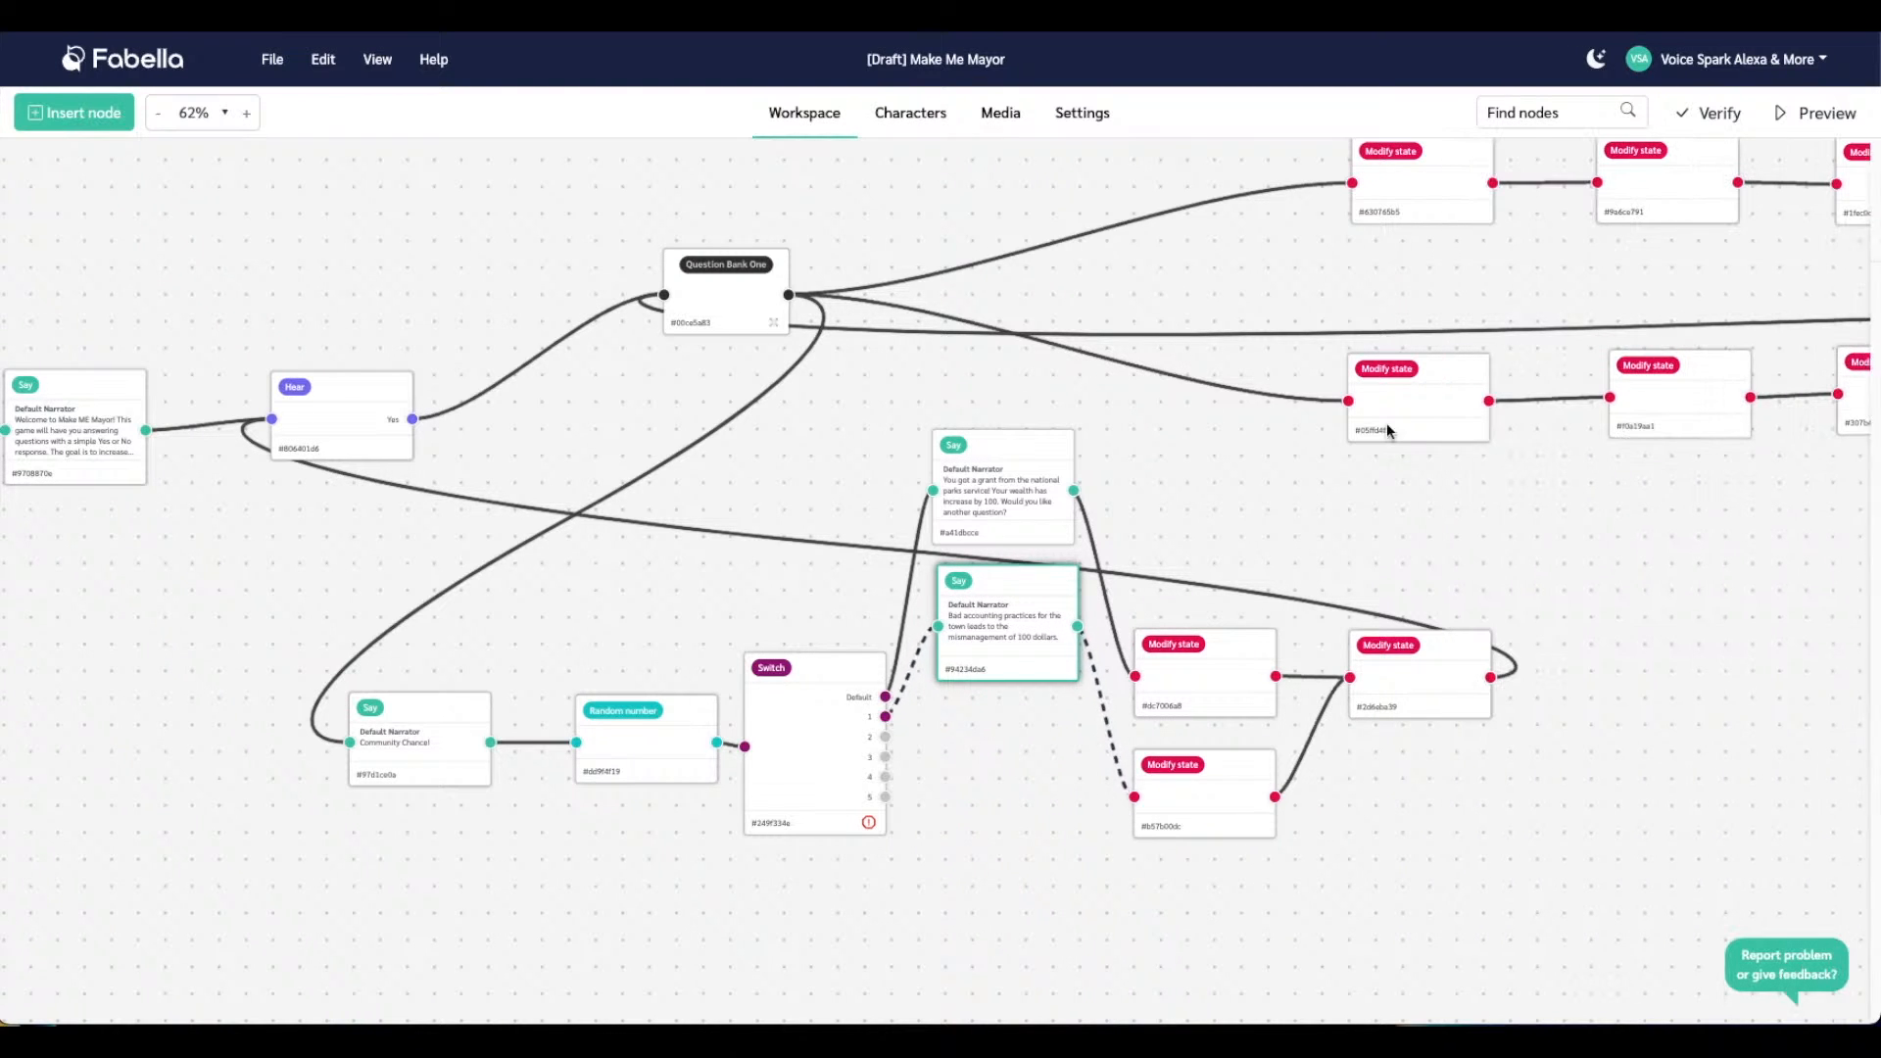
left_click(1205, 767)
left_click_drag(1205, 767, 1212, 866)
mouse_move(1218, 659)
left_mouse_down()
mouse_move(1197, 597)
mouse_move(1197, 621)
mouse_move(1222, 628)
left_mouse_up()
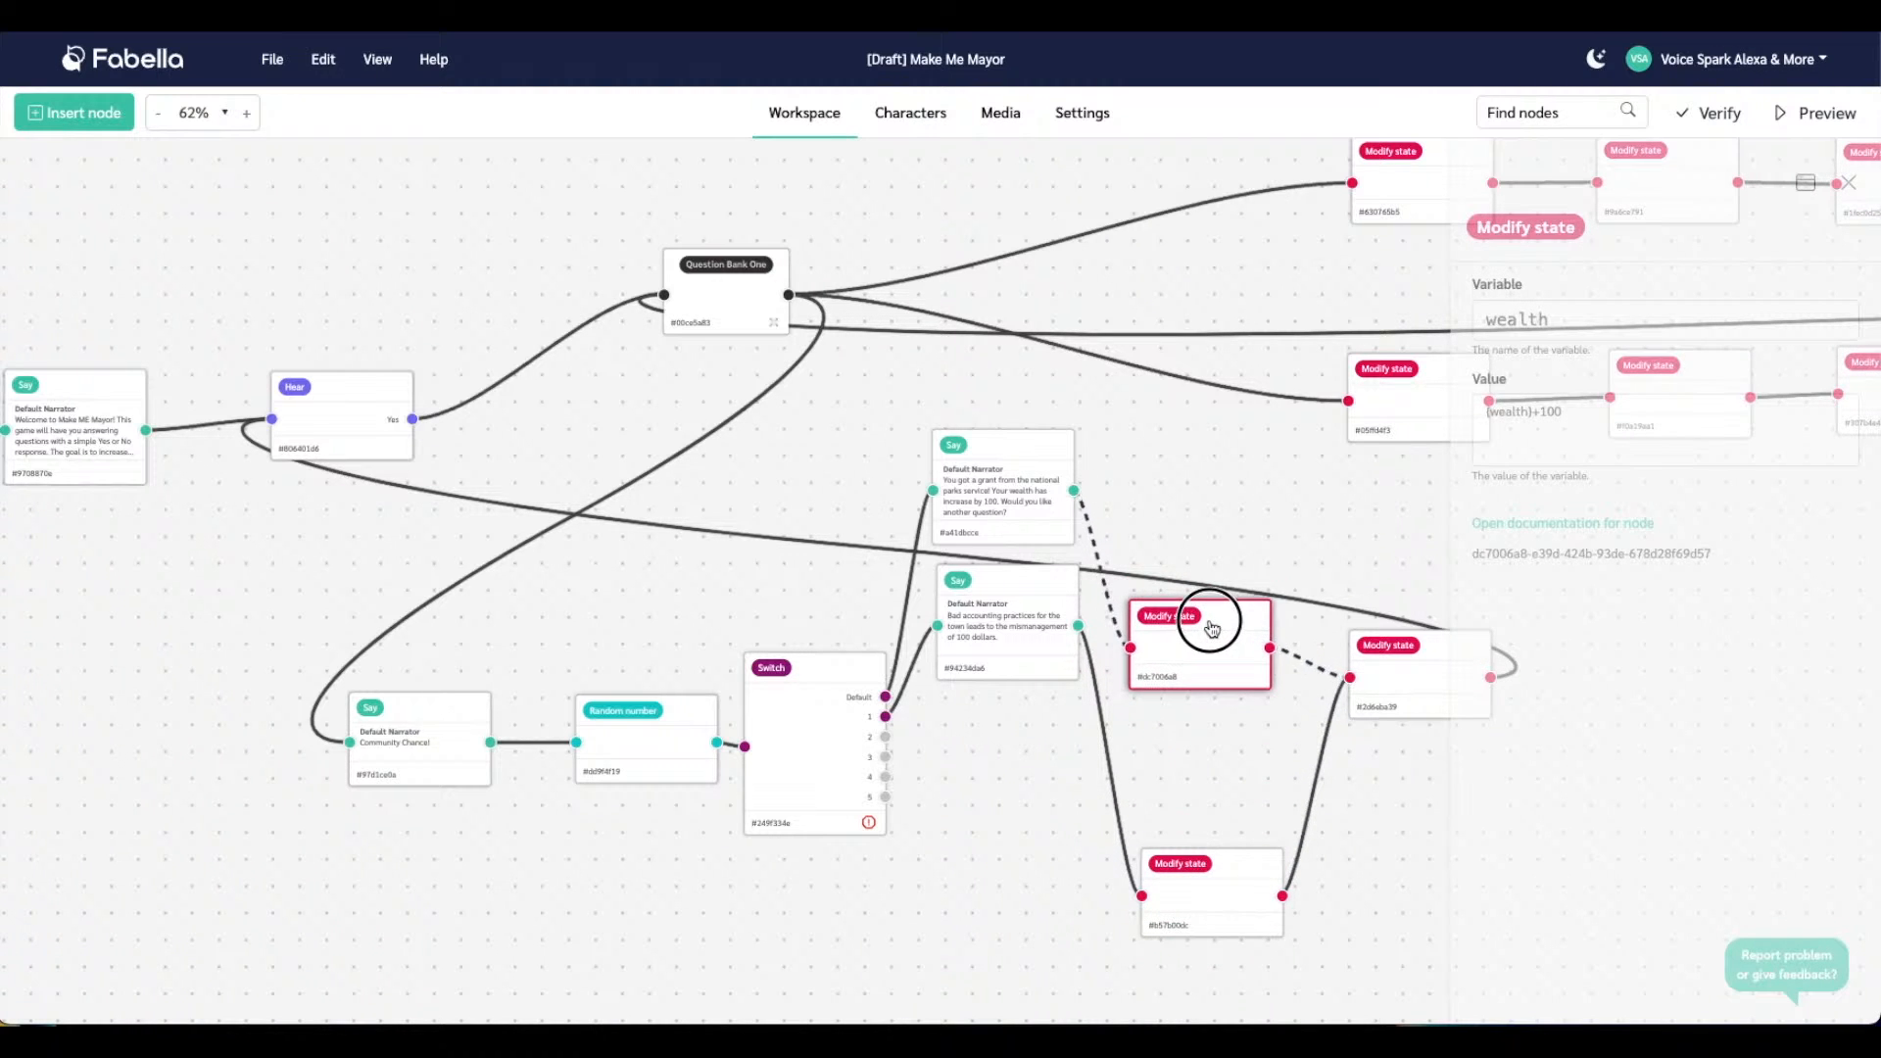
left_click(1247, 848)
left_click_drag(1246, 849, 1248, 791)
left_click(972, 790)
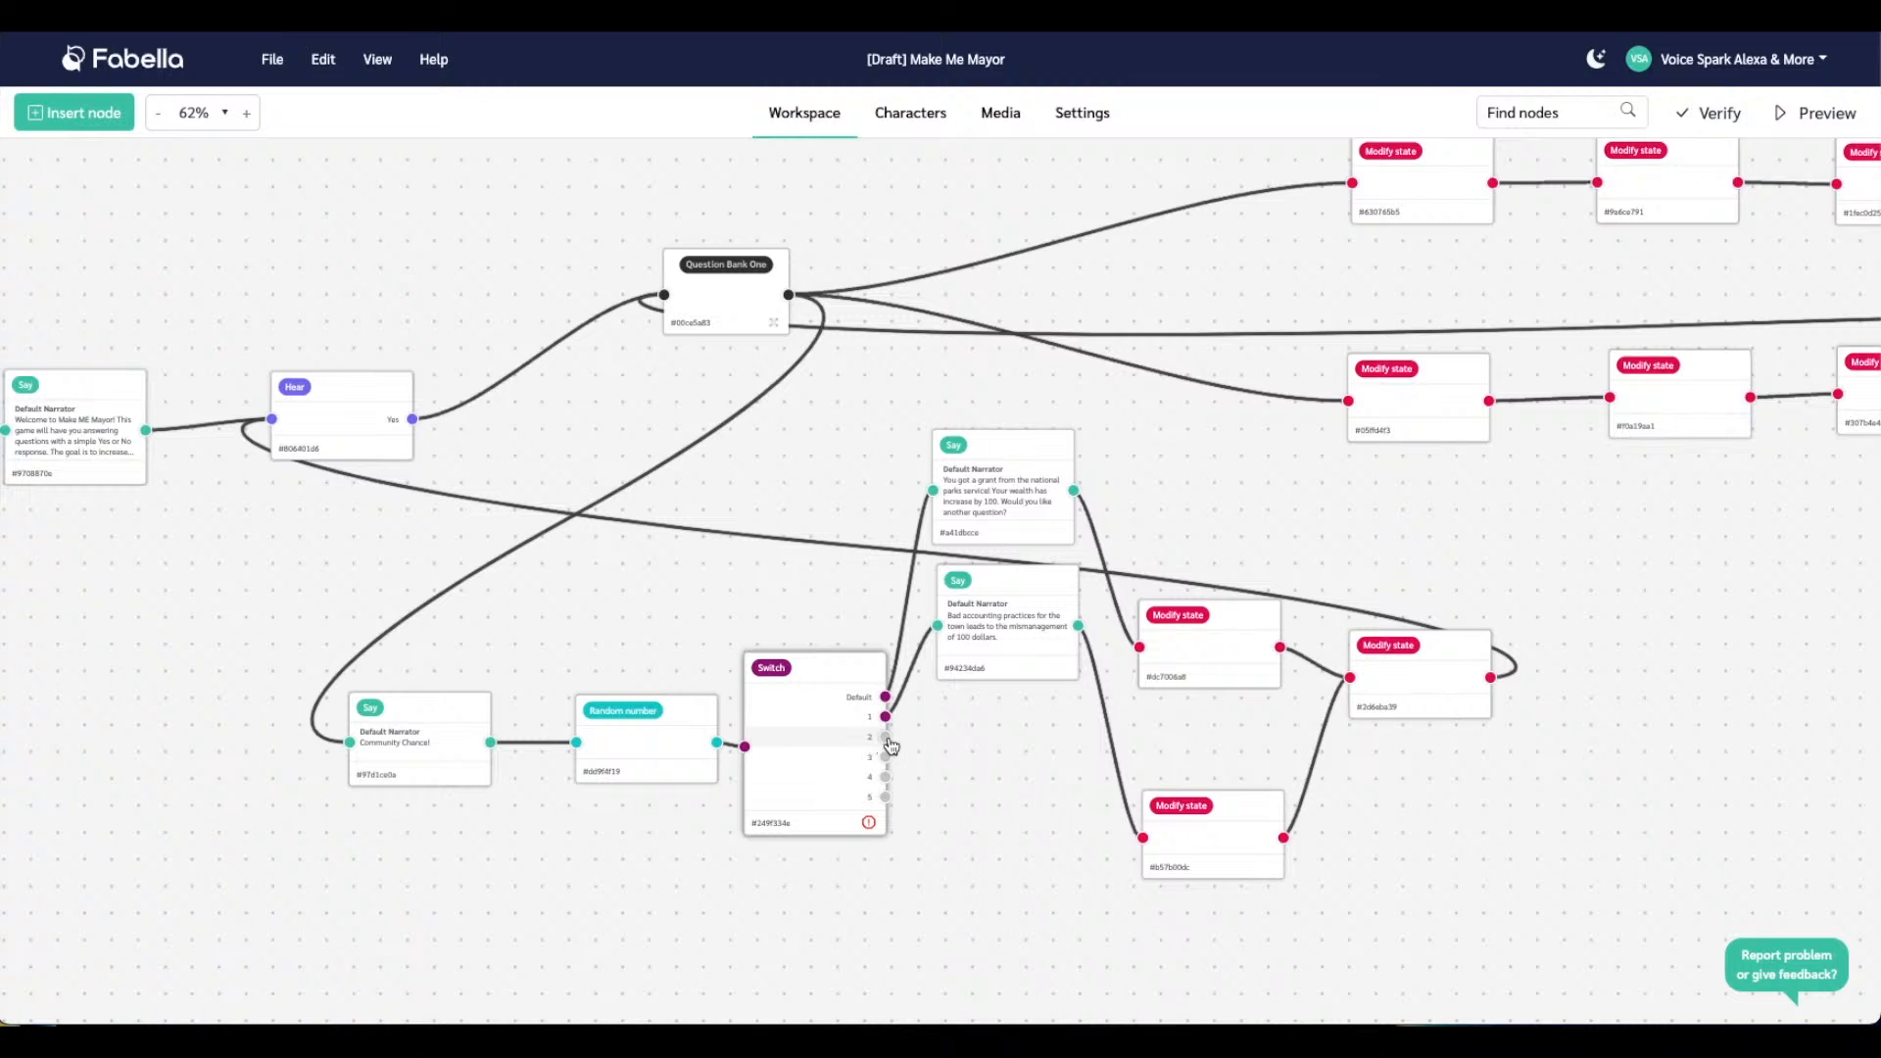
Insert a Say node below the bad accounting Say node and connect Switch output 2 to it
right_click(948, 846)
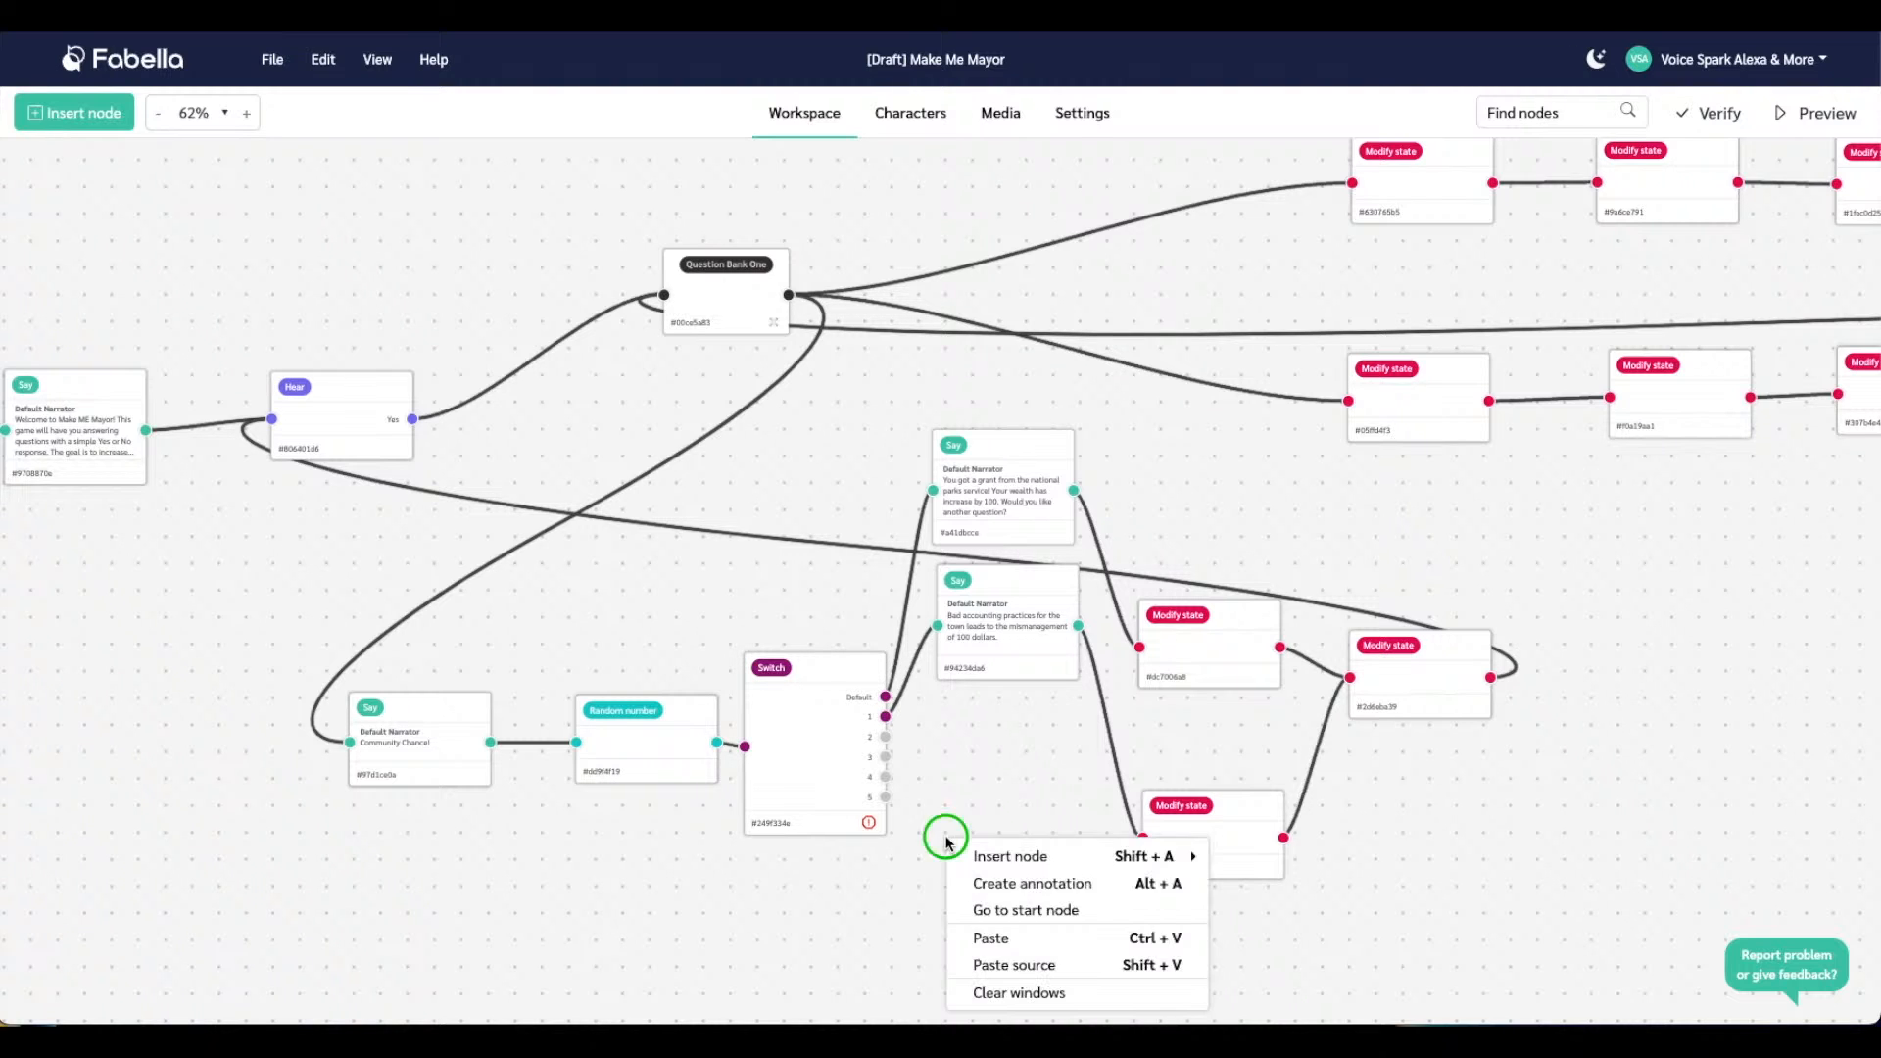
mouse_move(981, 860)
mouse_move(1302, 907)
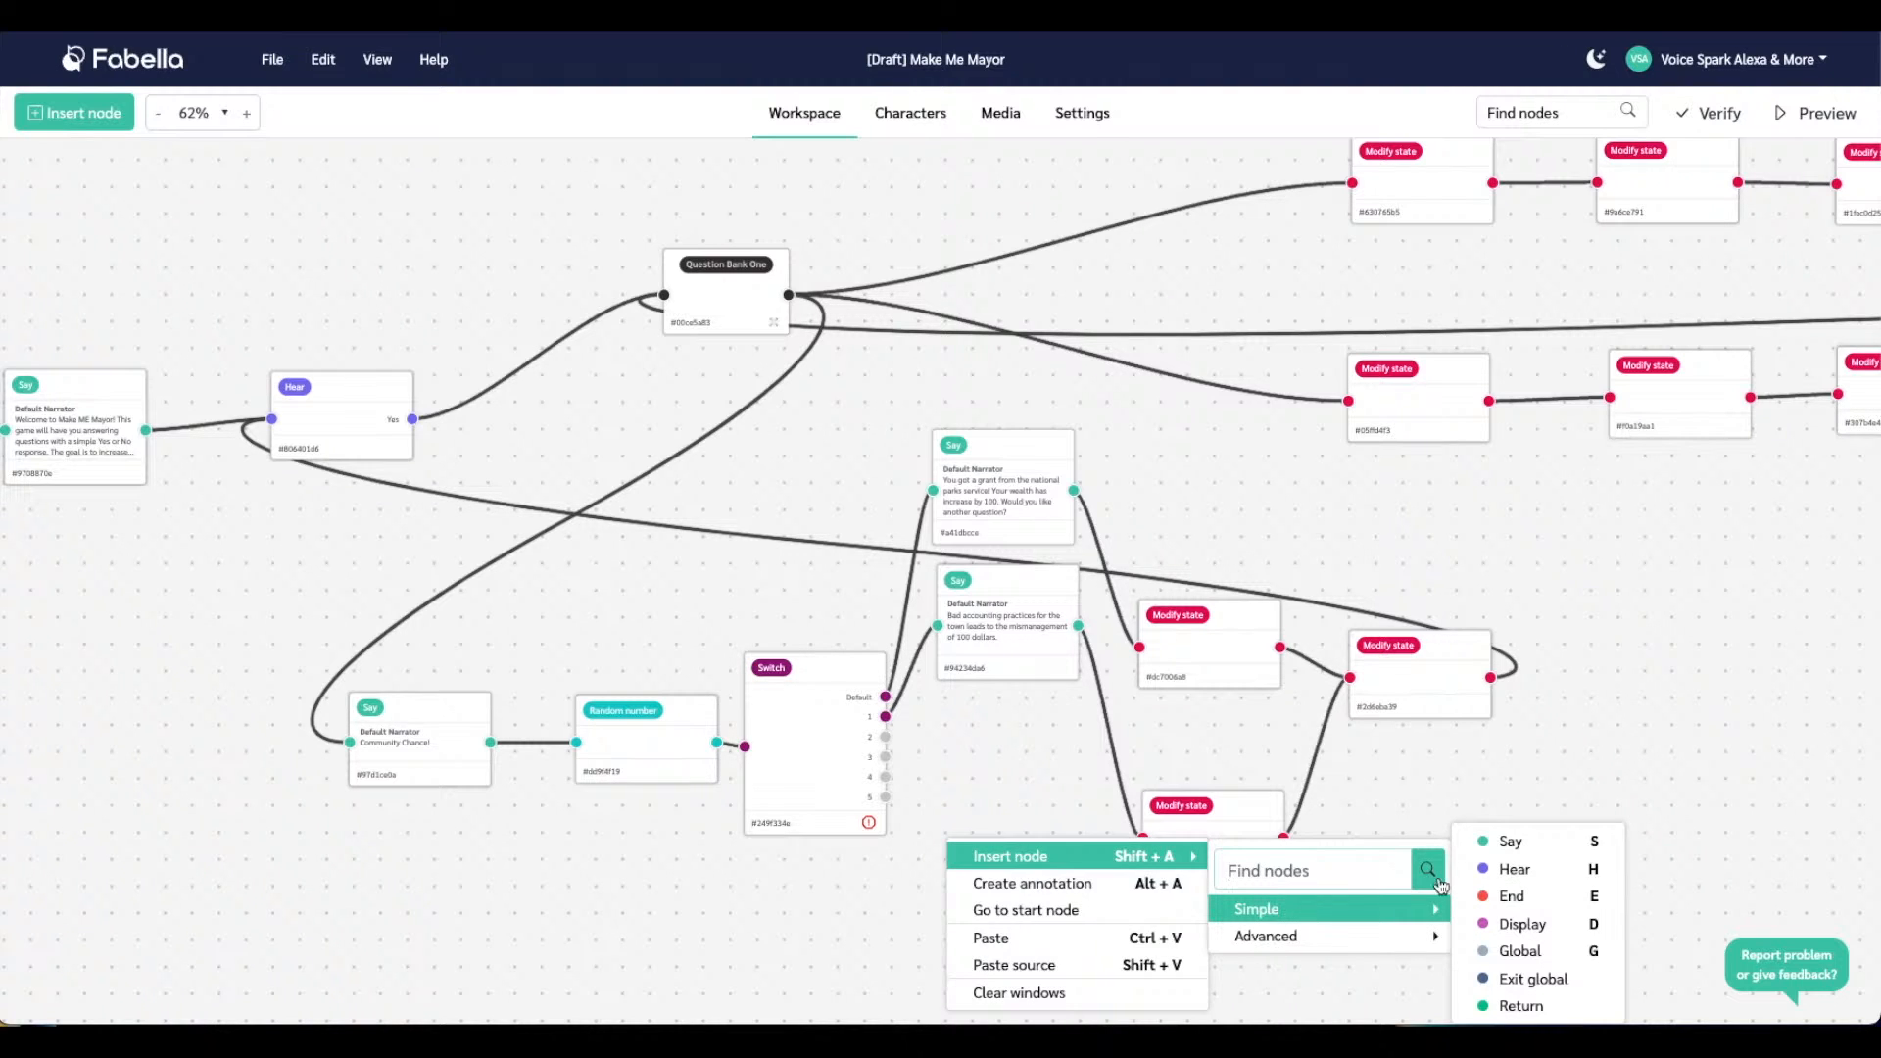
left_click(1545, 840)
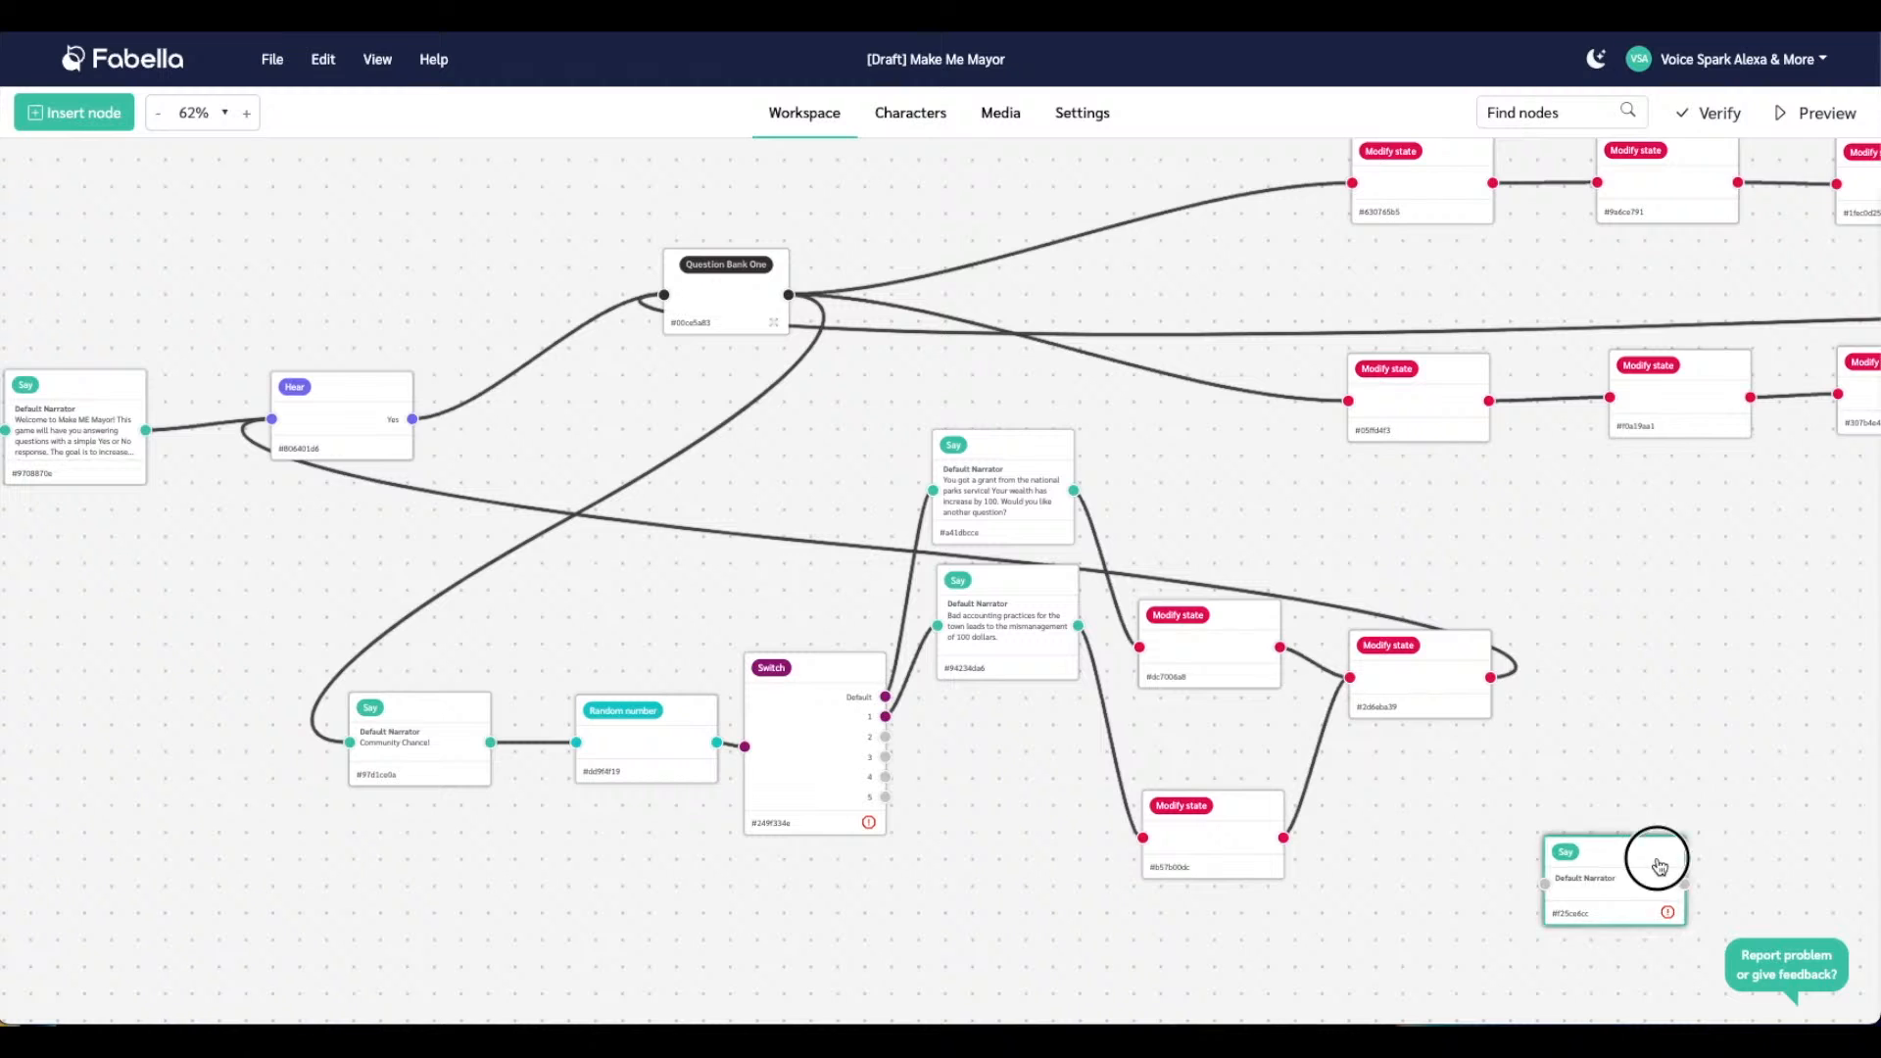
left_click_drag(1659, 865, 1049, 736)
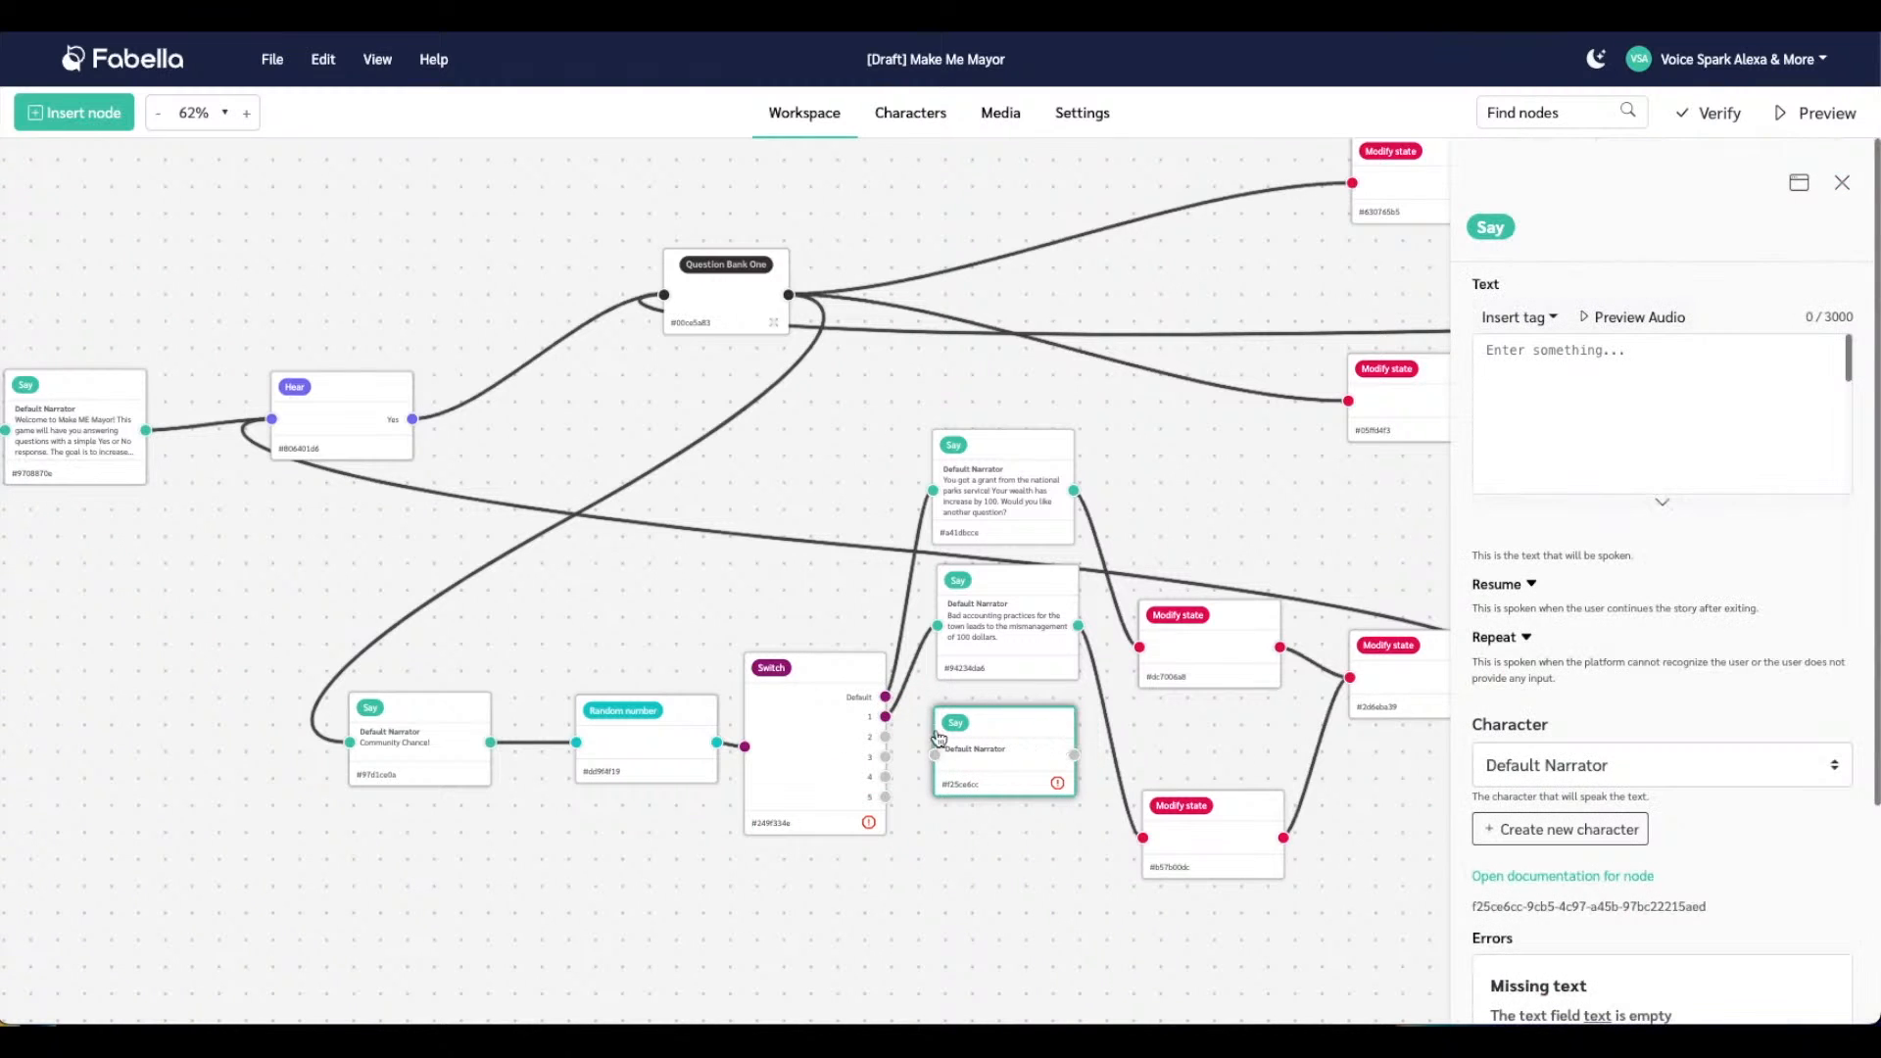
left_click_drag(886, 741, 935, 754)
Write the new Say node's text: "The oldest person in the town passed away and left the town 200 dollars."
left_click(1529, 365)
type("The olde")
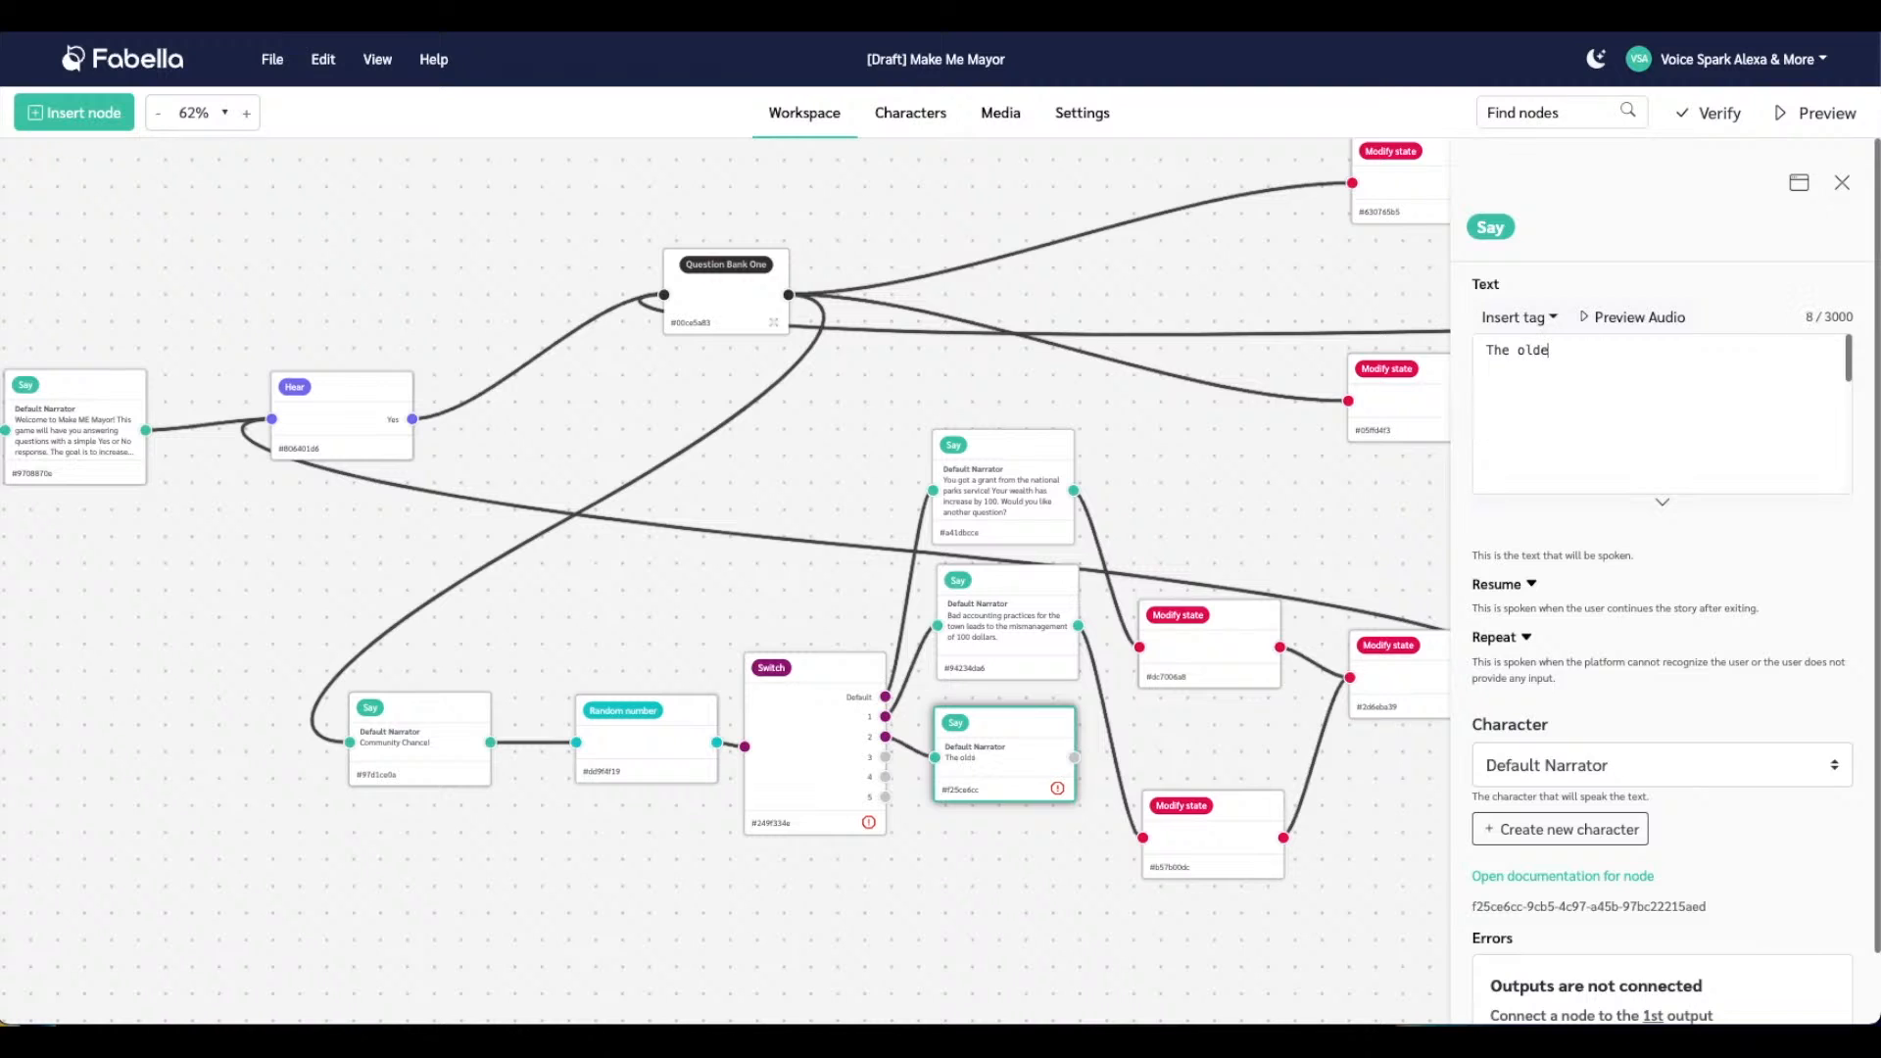
type("st person in the town passed ")
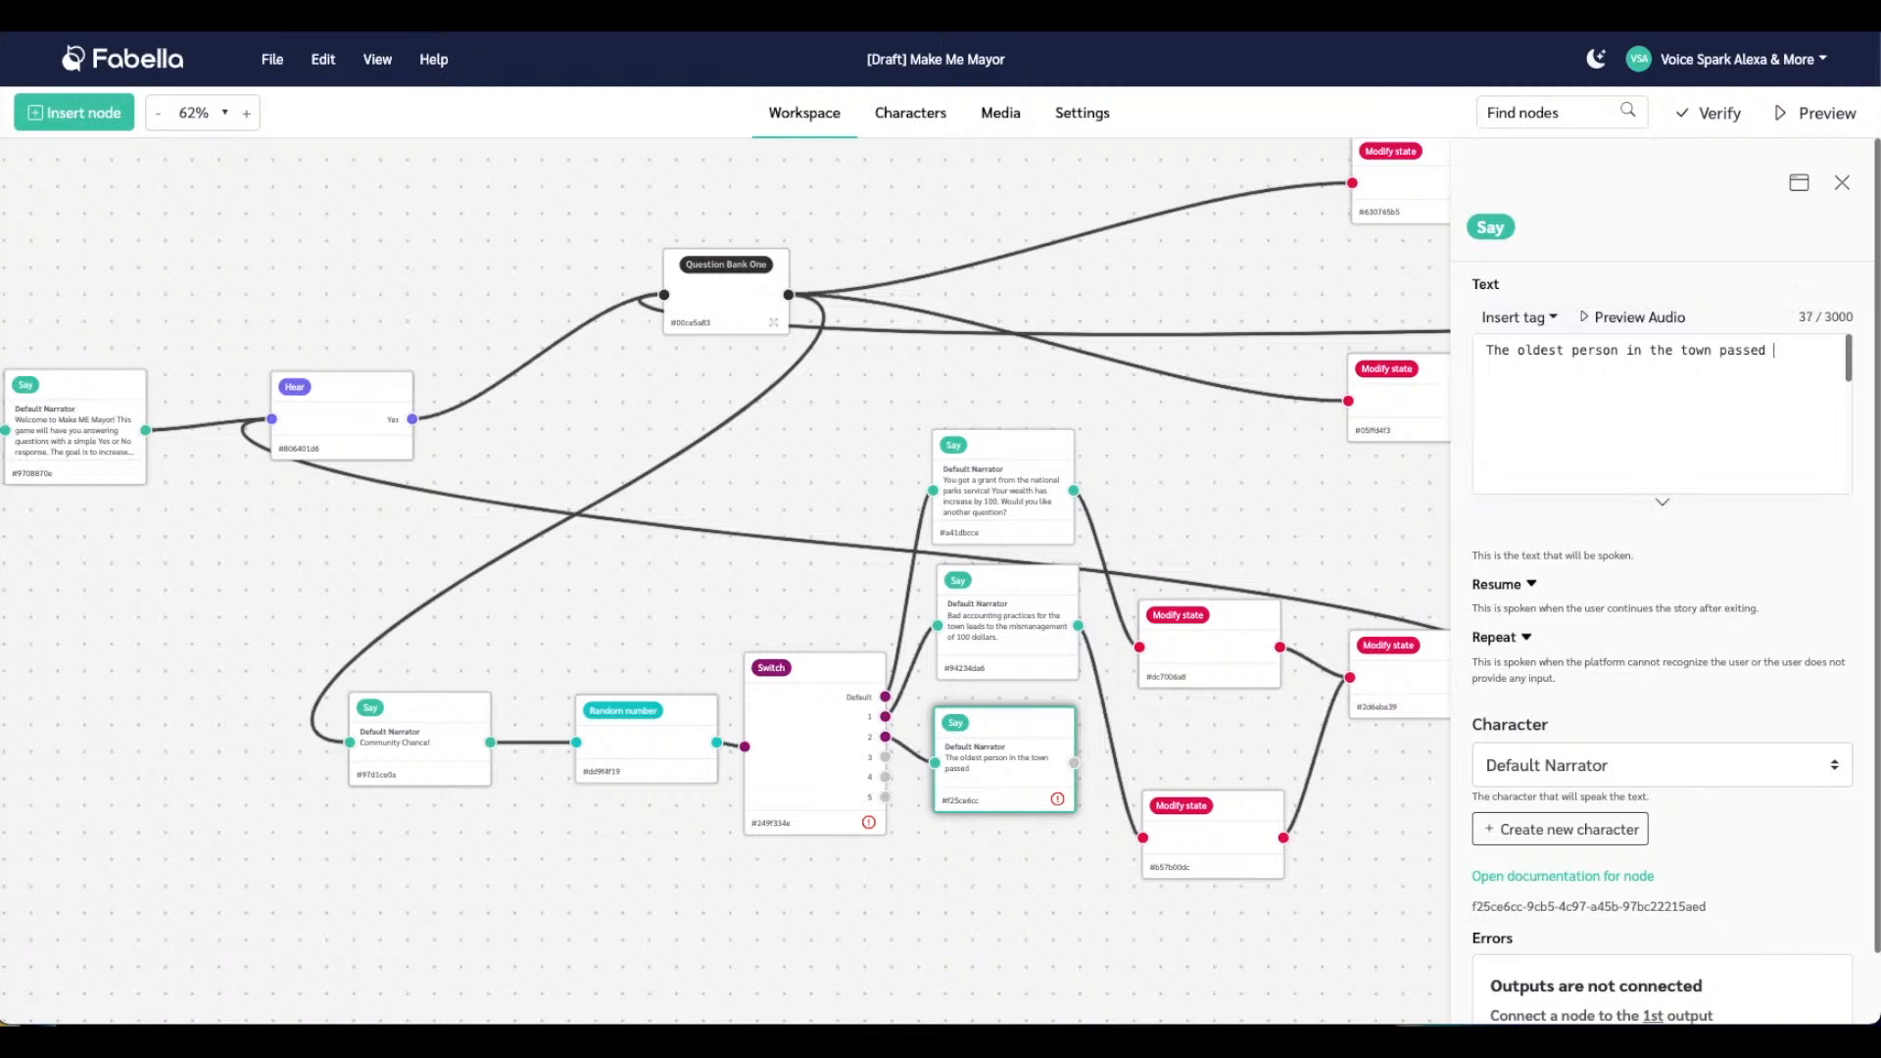
type("away and left the town")
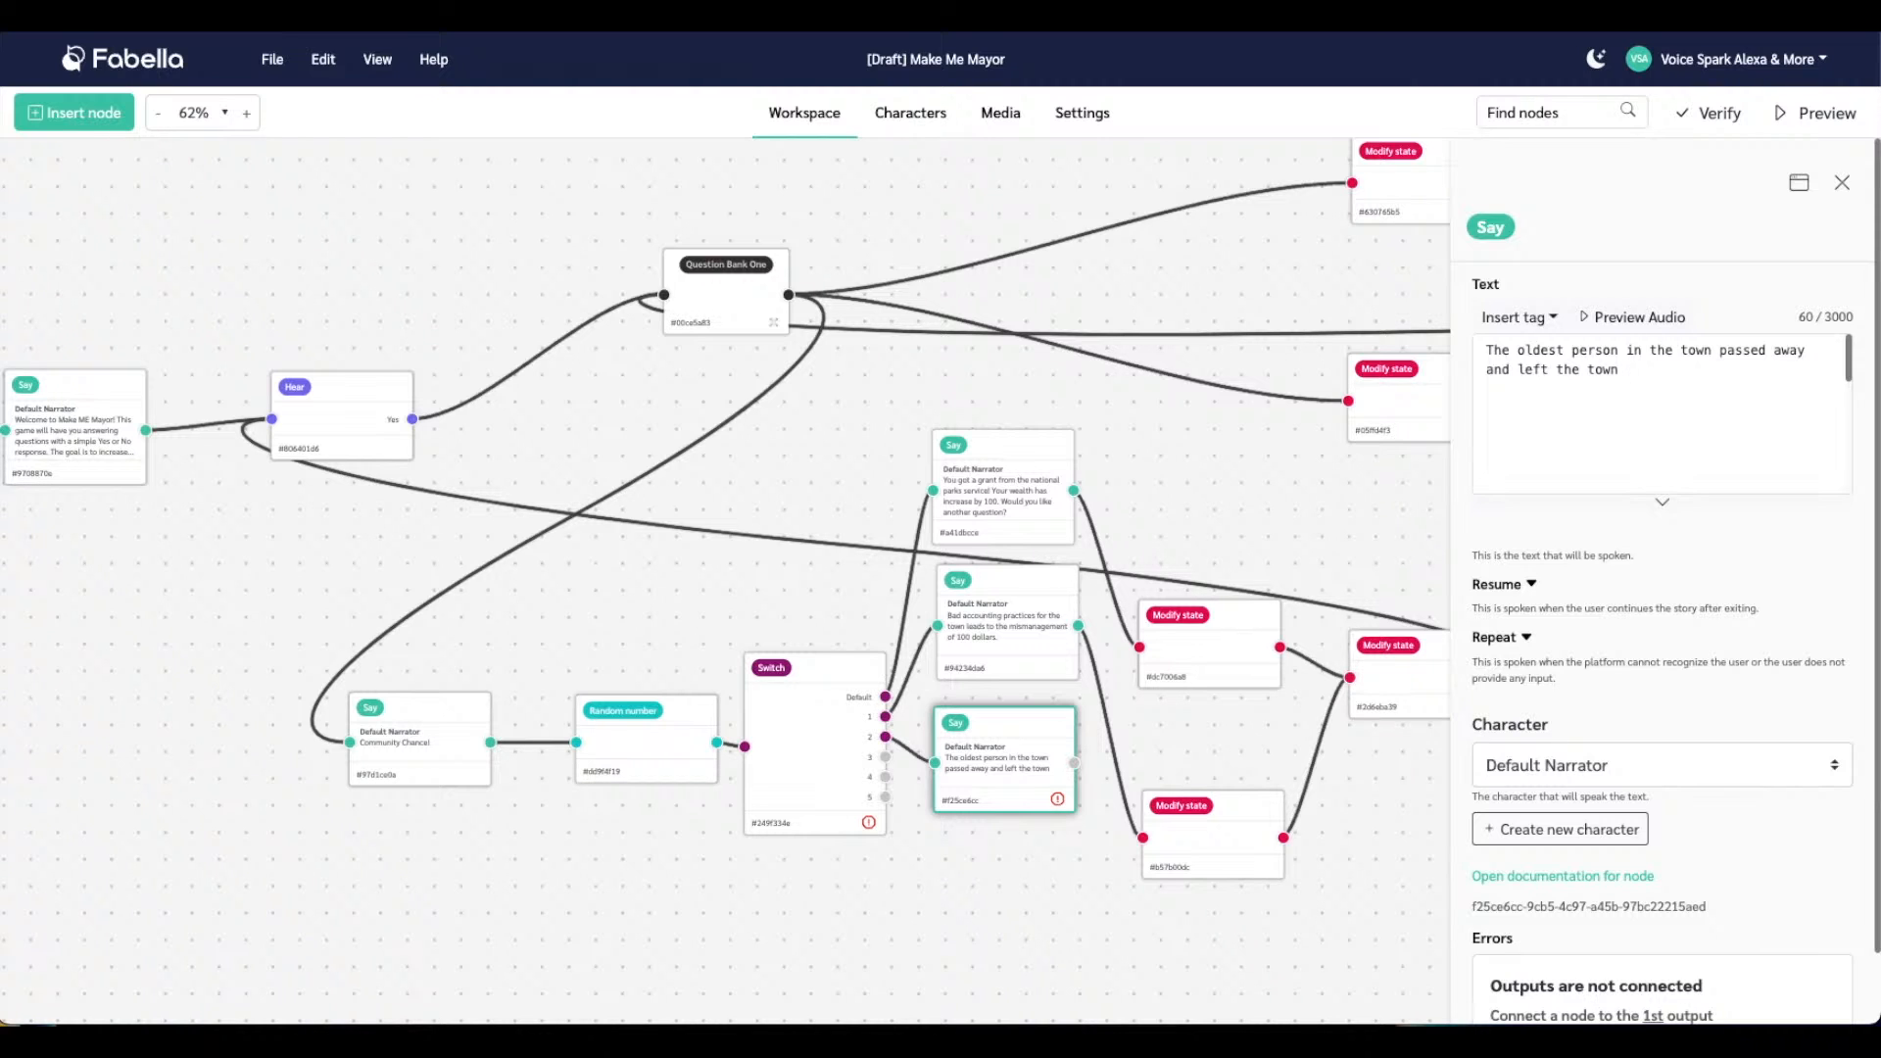
type(" 200 dollars.")
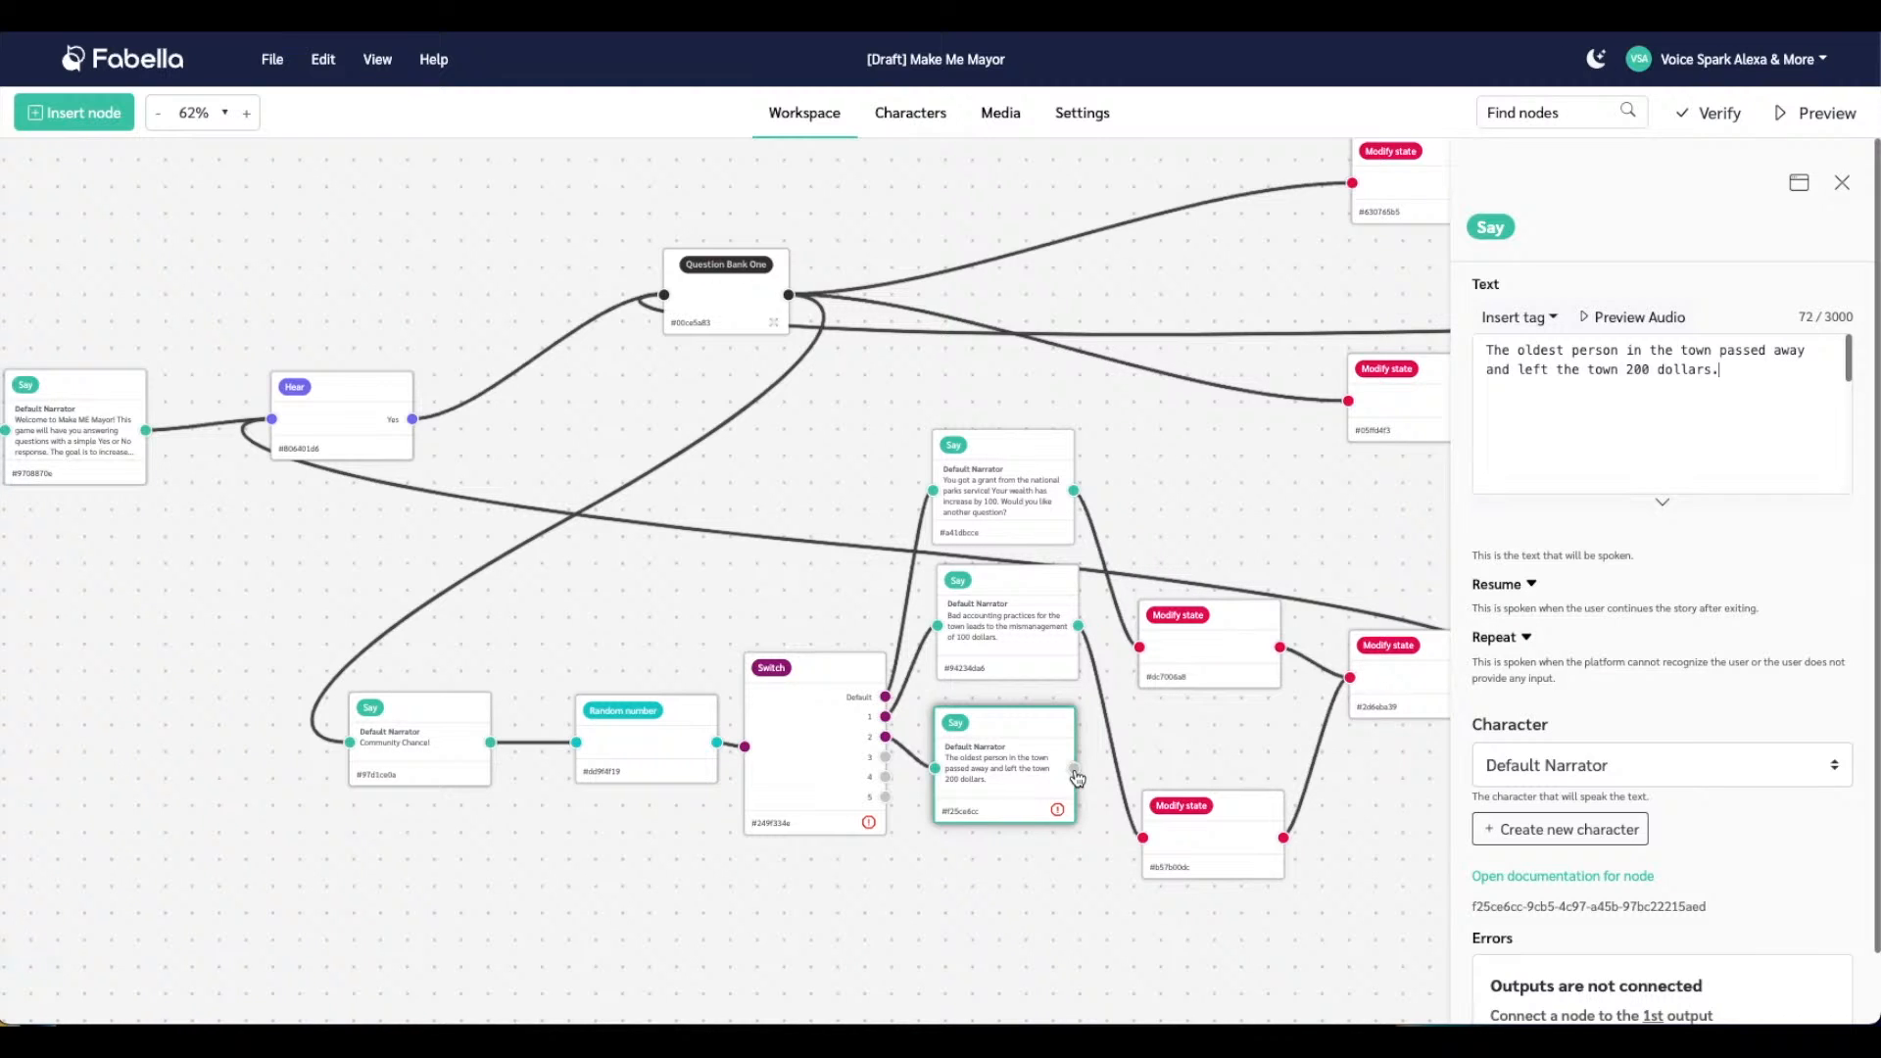
Connect the oldest person Say node to the {wealth}+100 Modify state node and change the amount in its text to 100 dollars
left_click_drag(1078, 779, 1140, 647)
left_click(1186, 646)
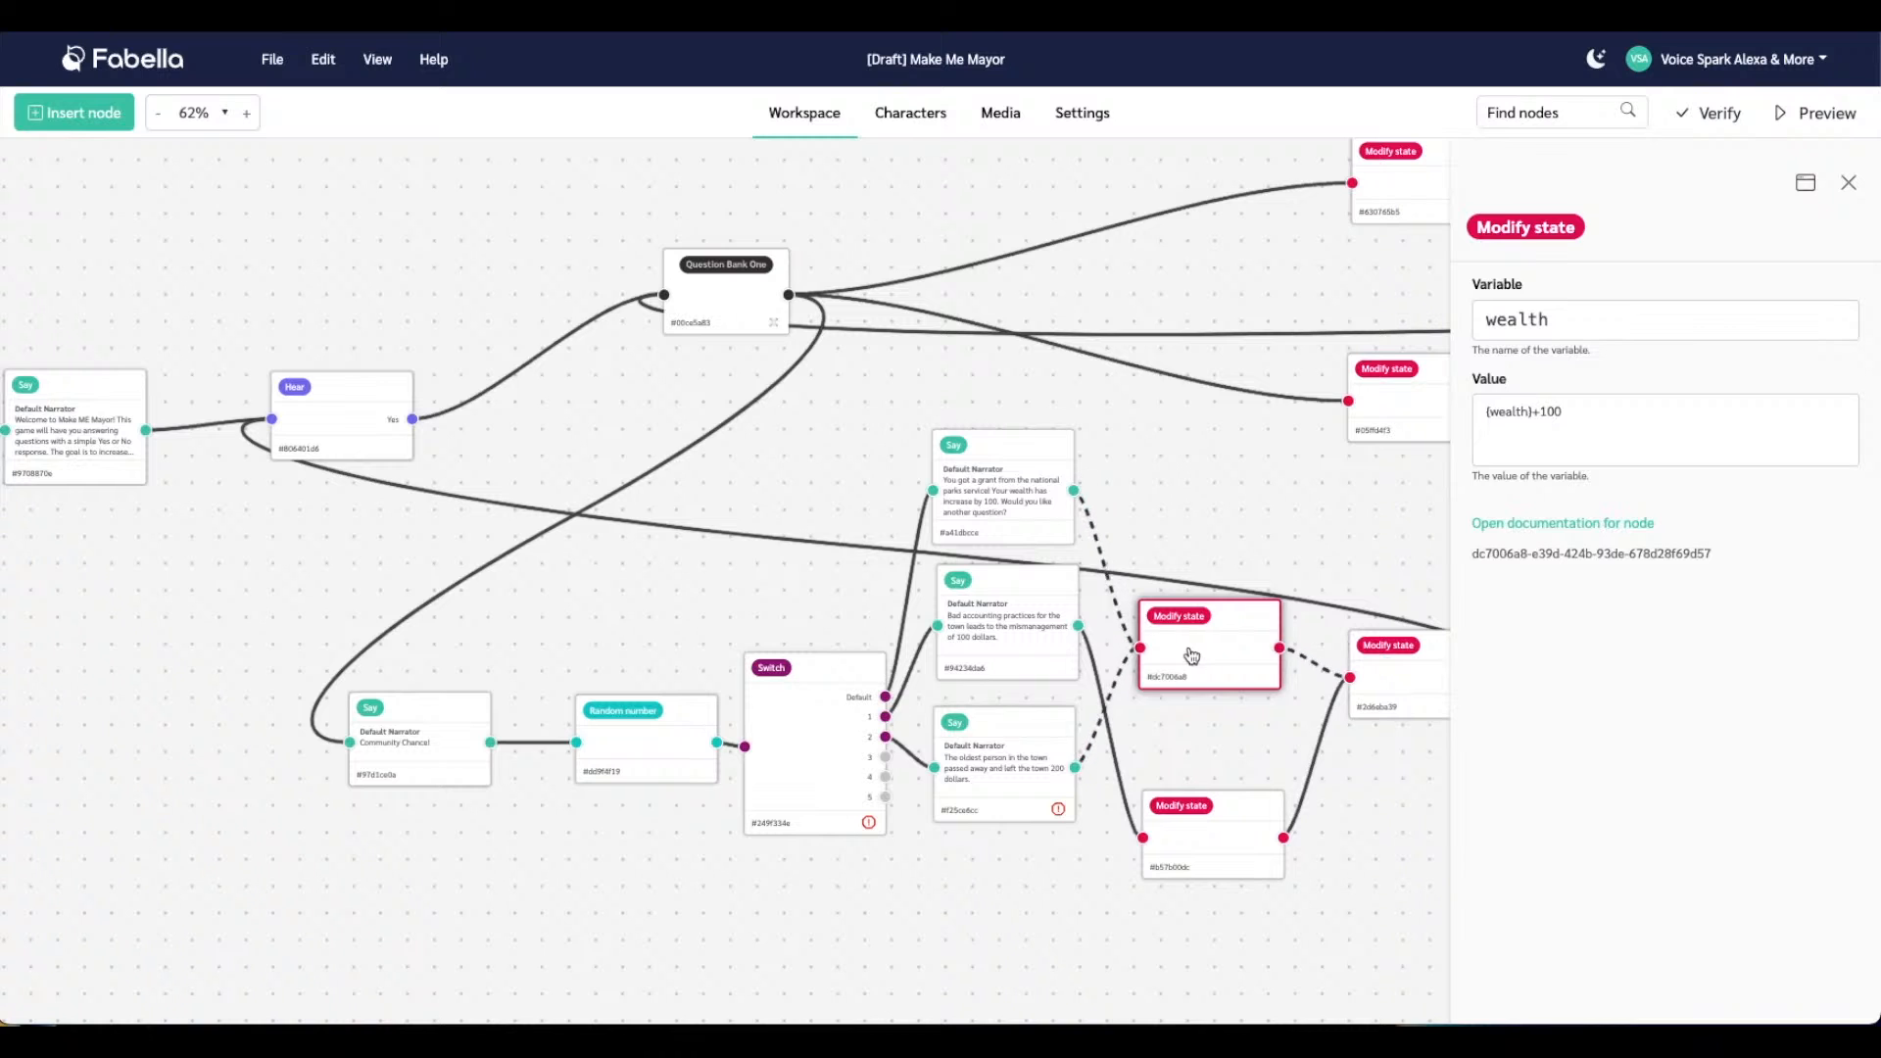
left_click(1030, 730)
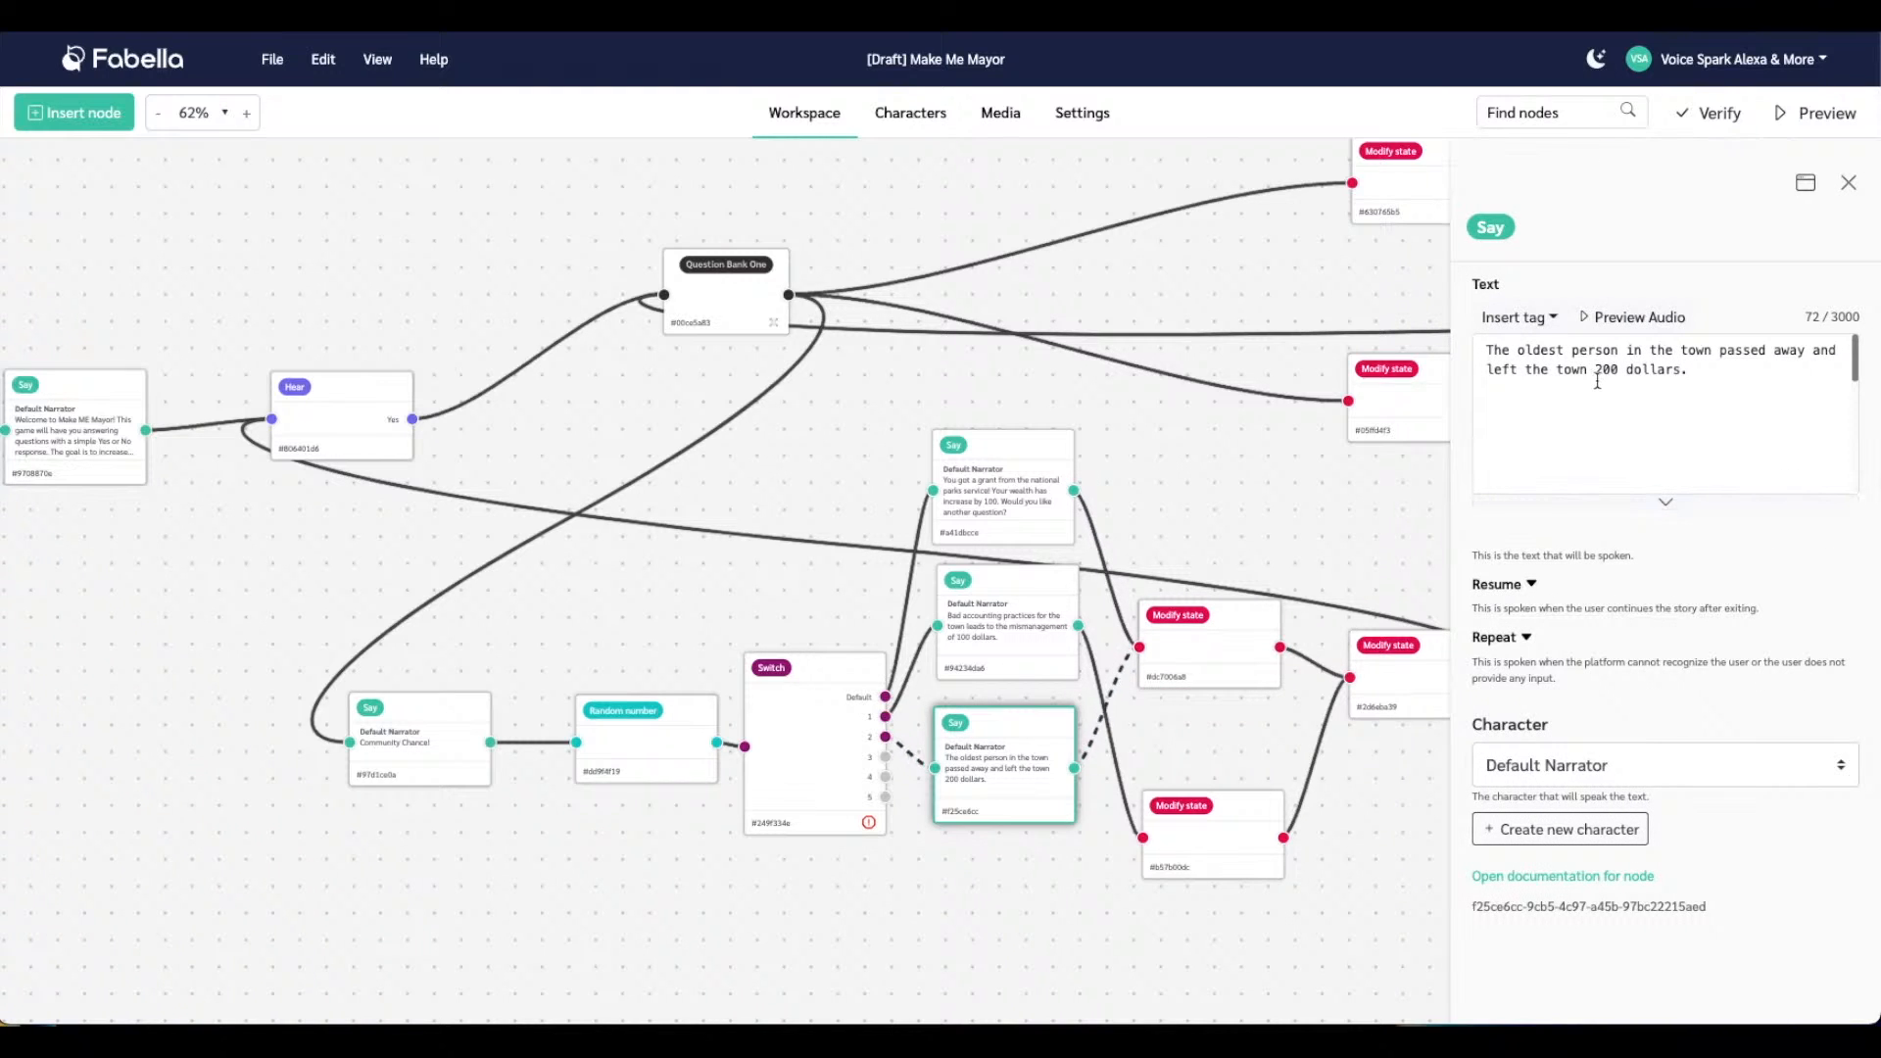
left_click(1603, 371)
key("BackSpace")
type("1")
left_click(1006, 914)
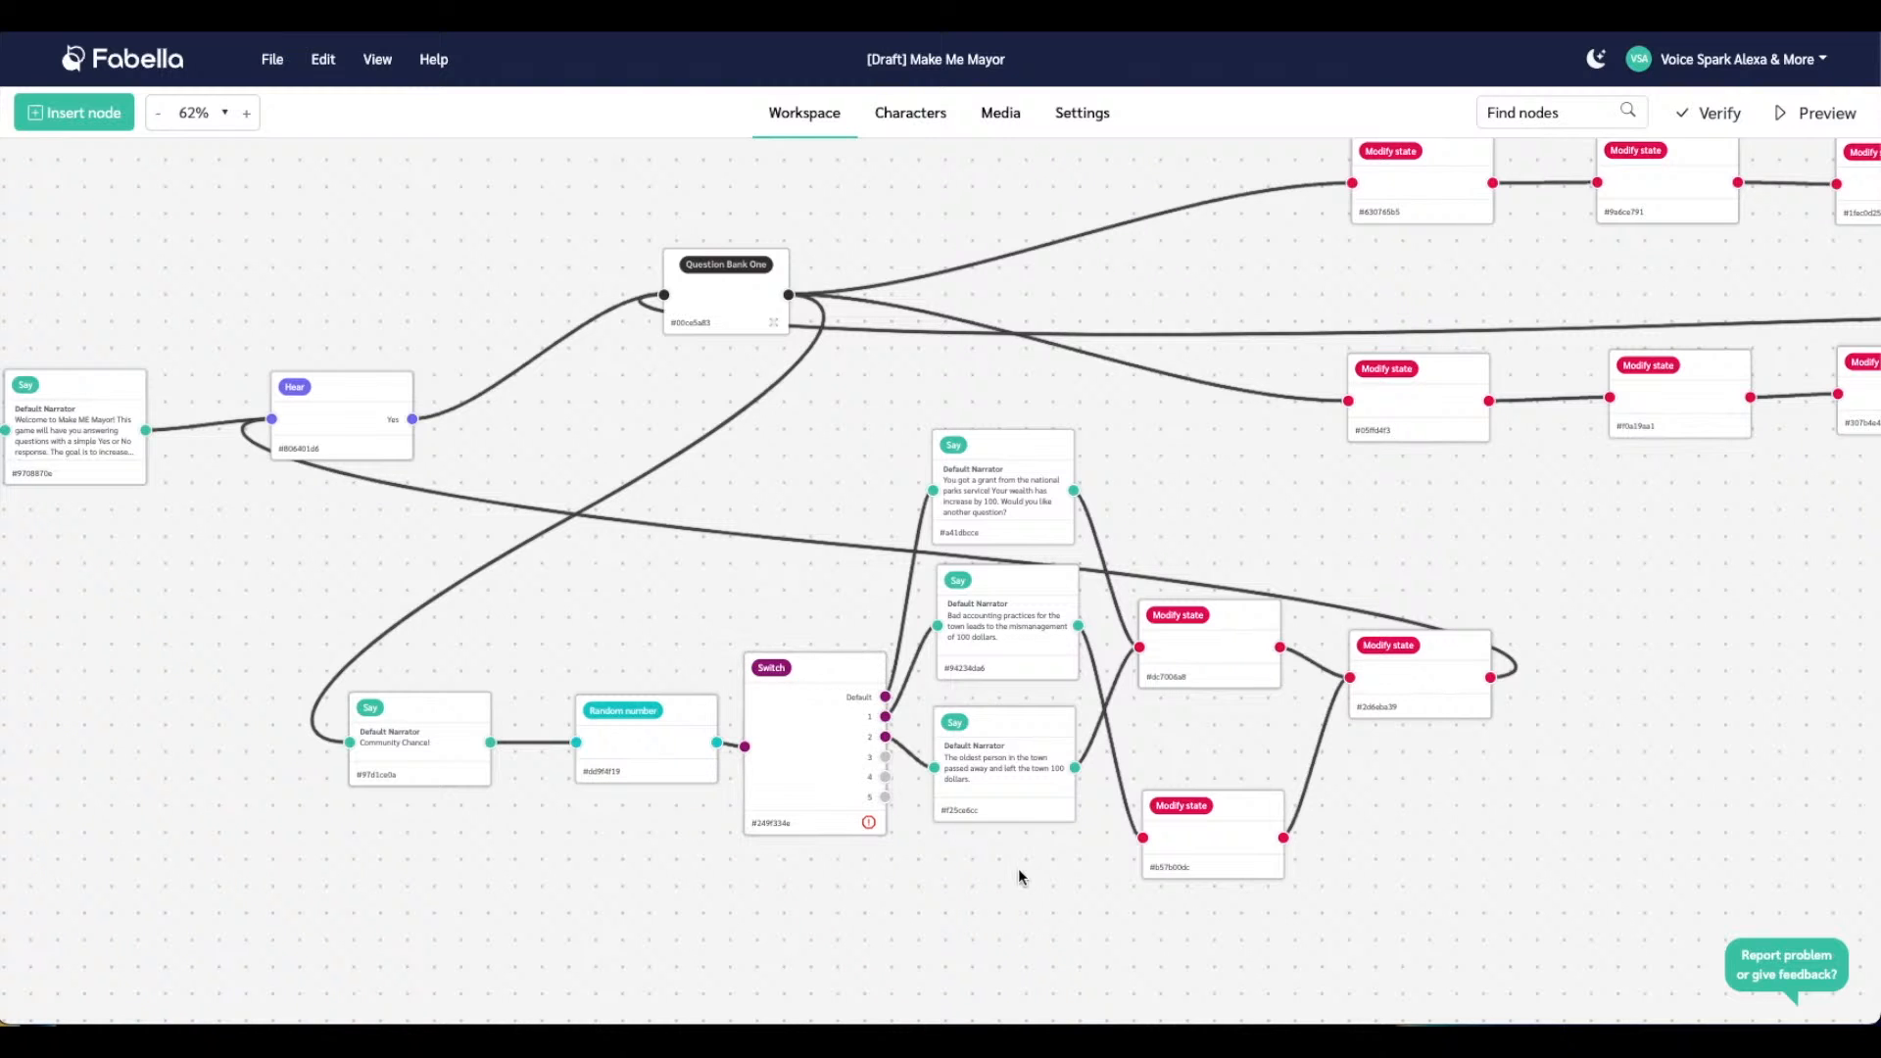
Insert a Say node below the oldest person Say node and connect Switch output 3 to it
left_click_drag(1025, 885, 1025, 697)
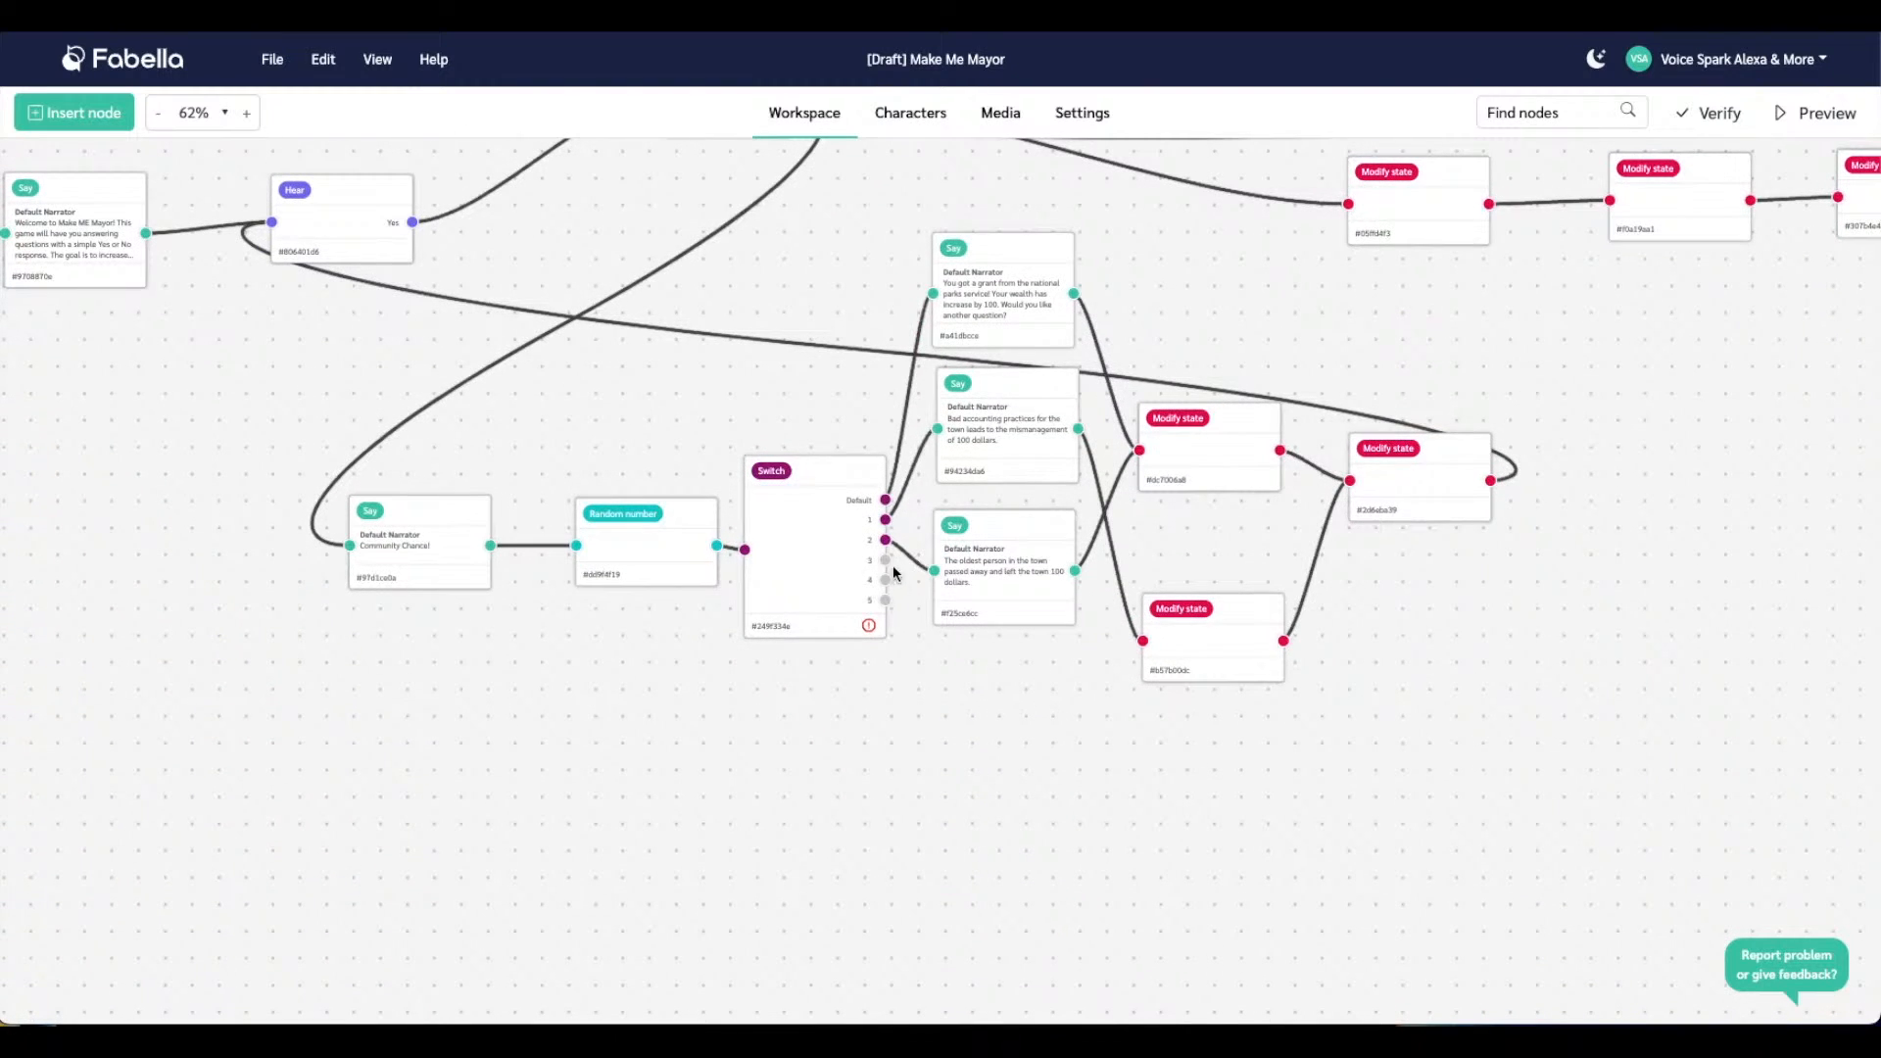
right_click(1006, 760)
mouse_move(1048, 781)
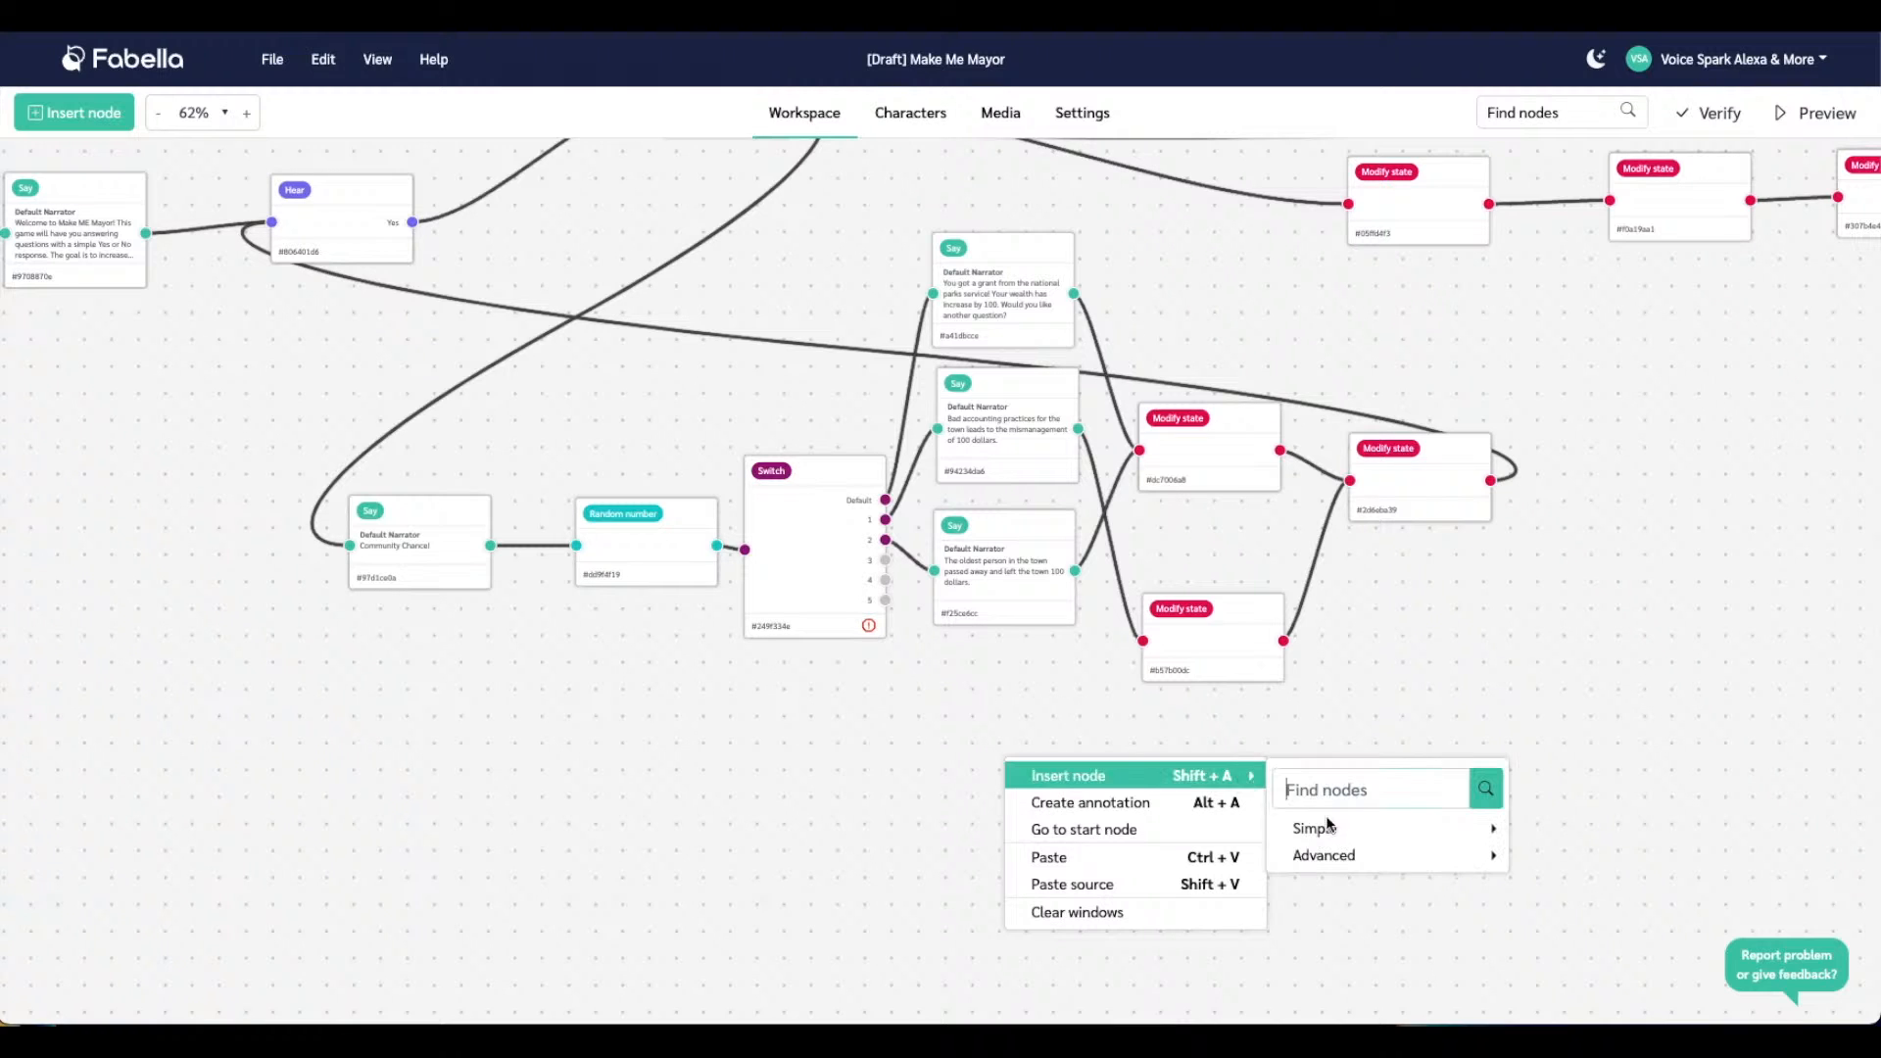
mouse_move(1354, 831)
left_click(1617, 823)
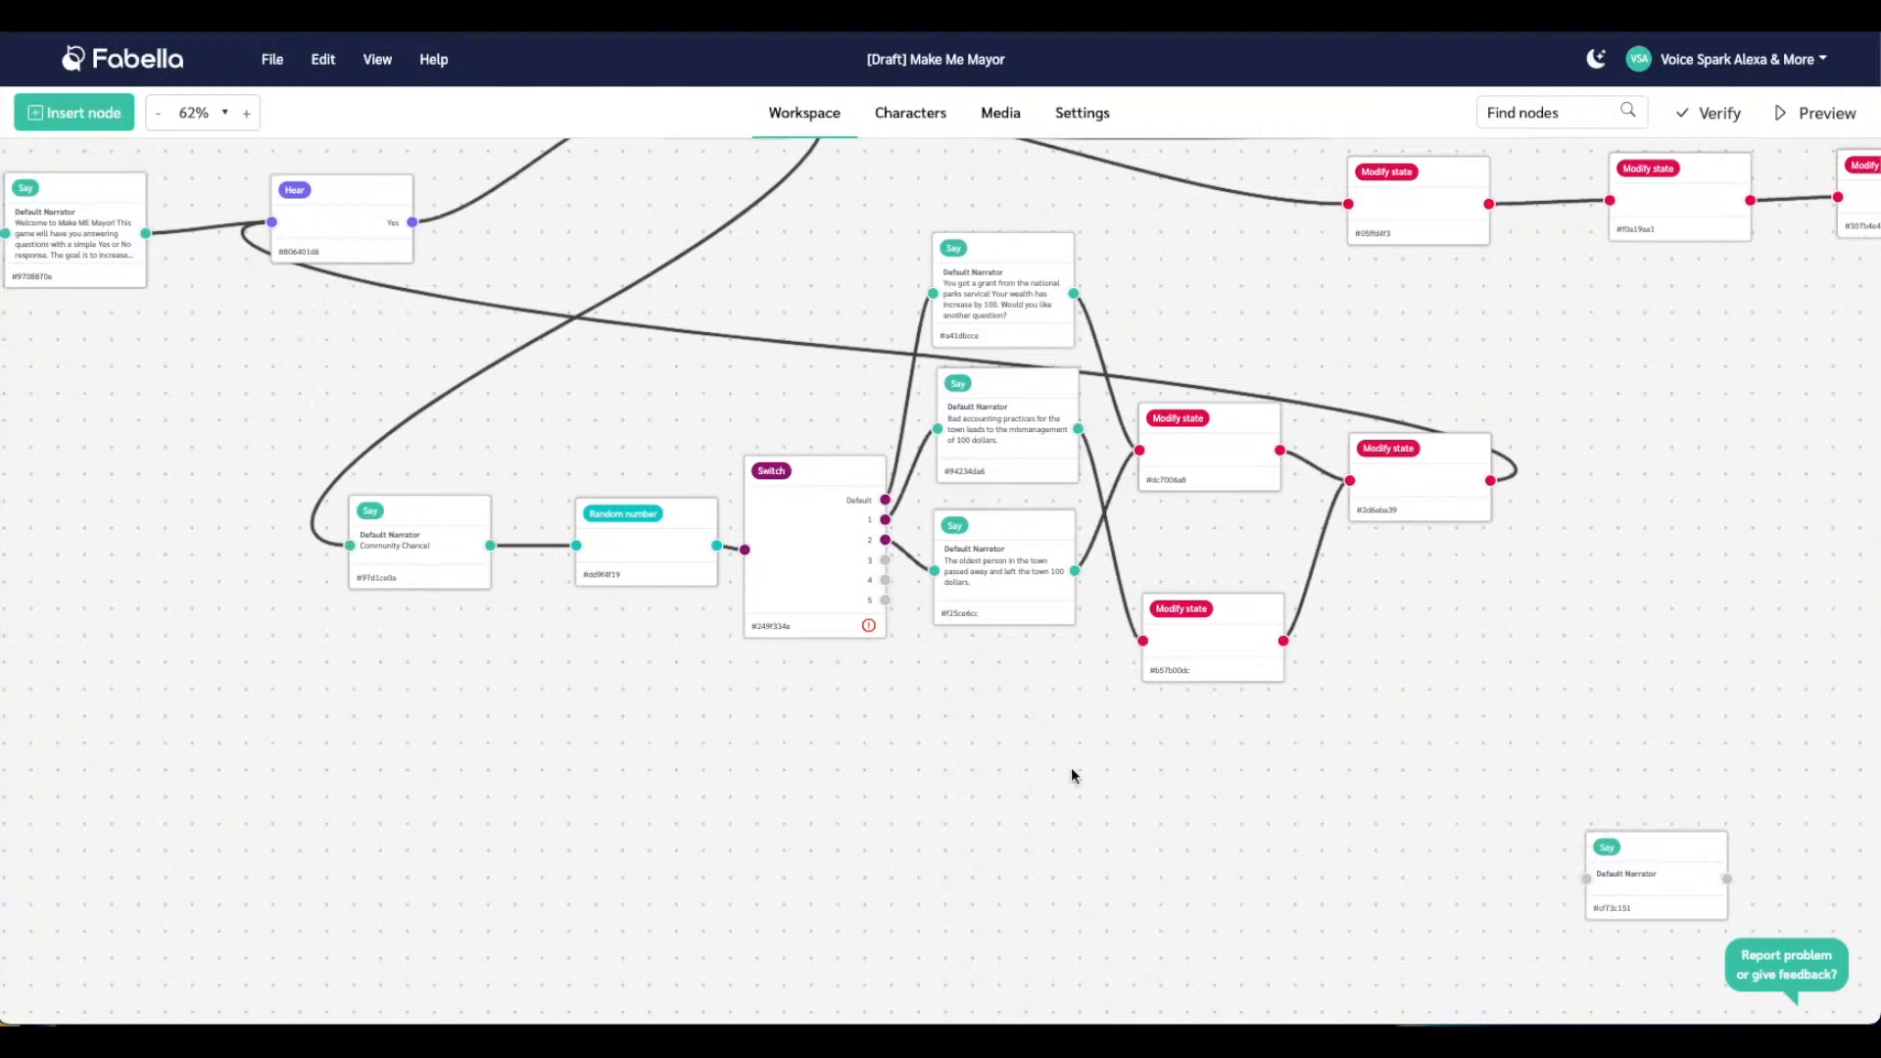
left_click_drag(1682, 855, 1028, 670)
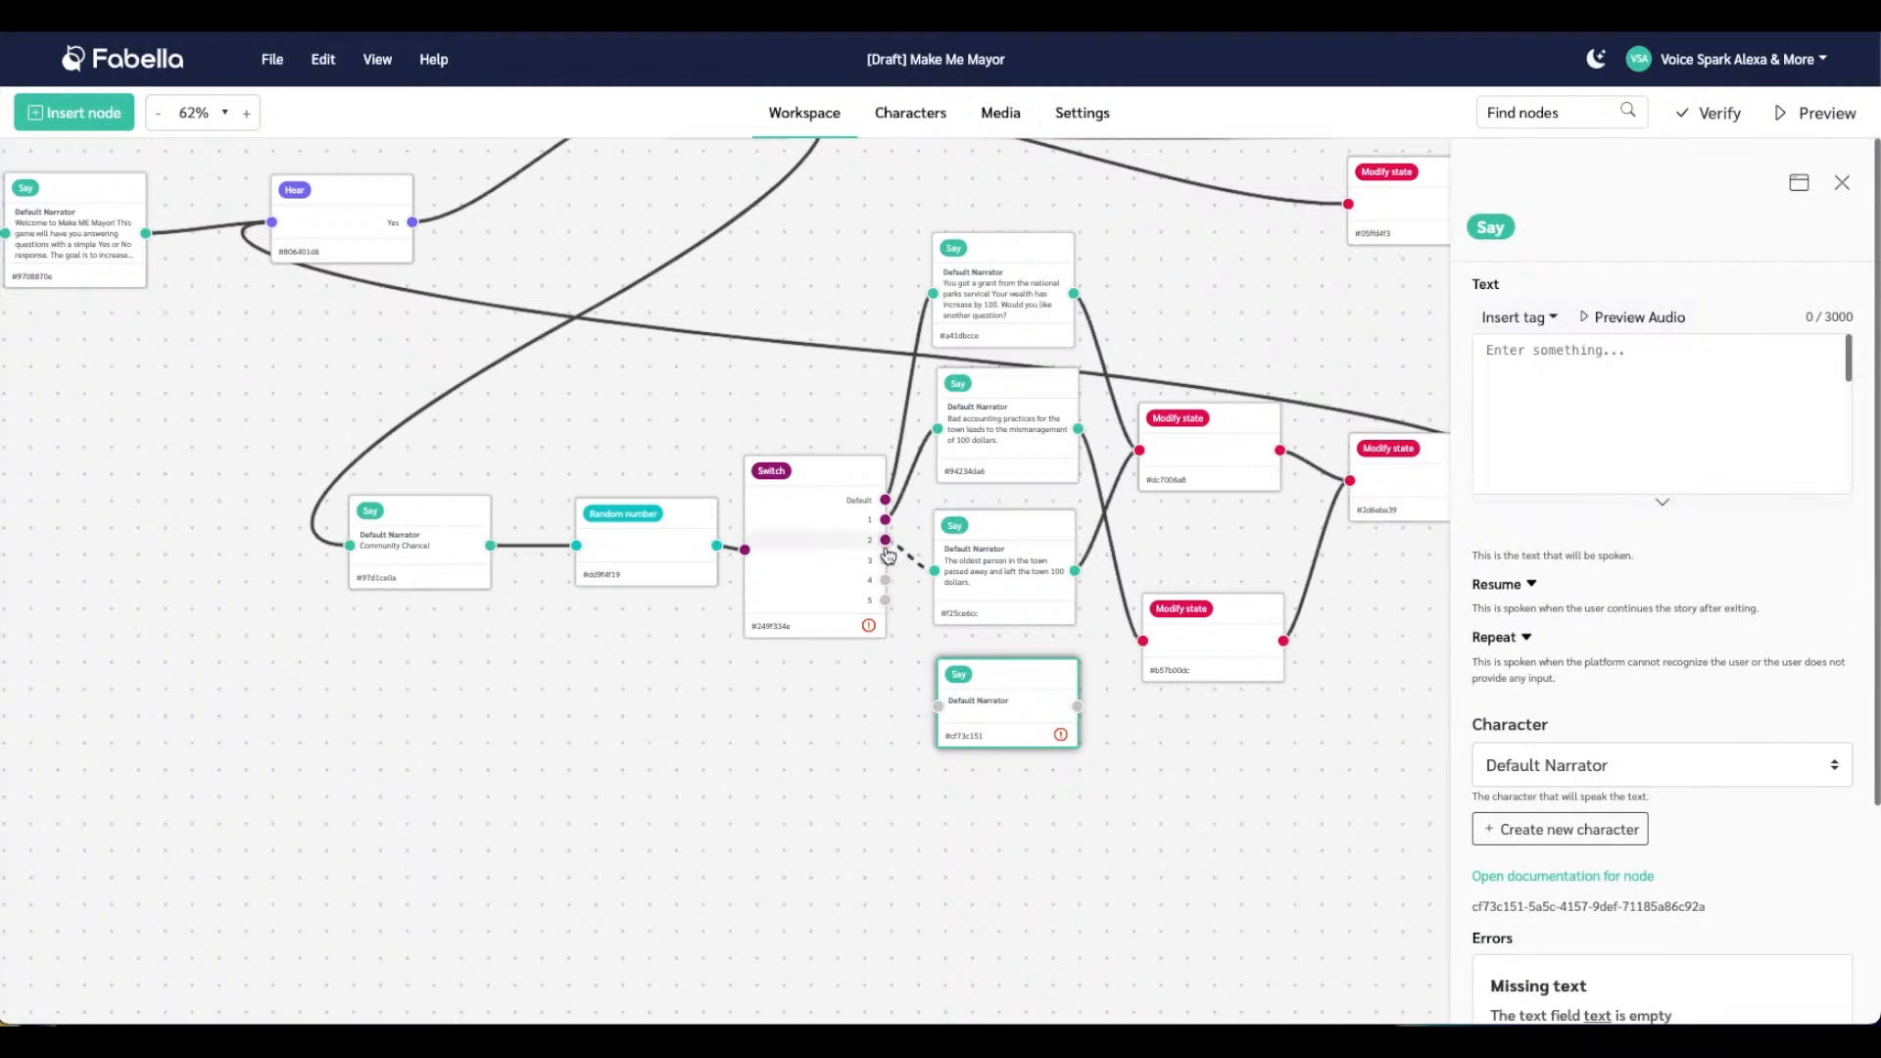
left_click_drag(886, 559, 937, 708)
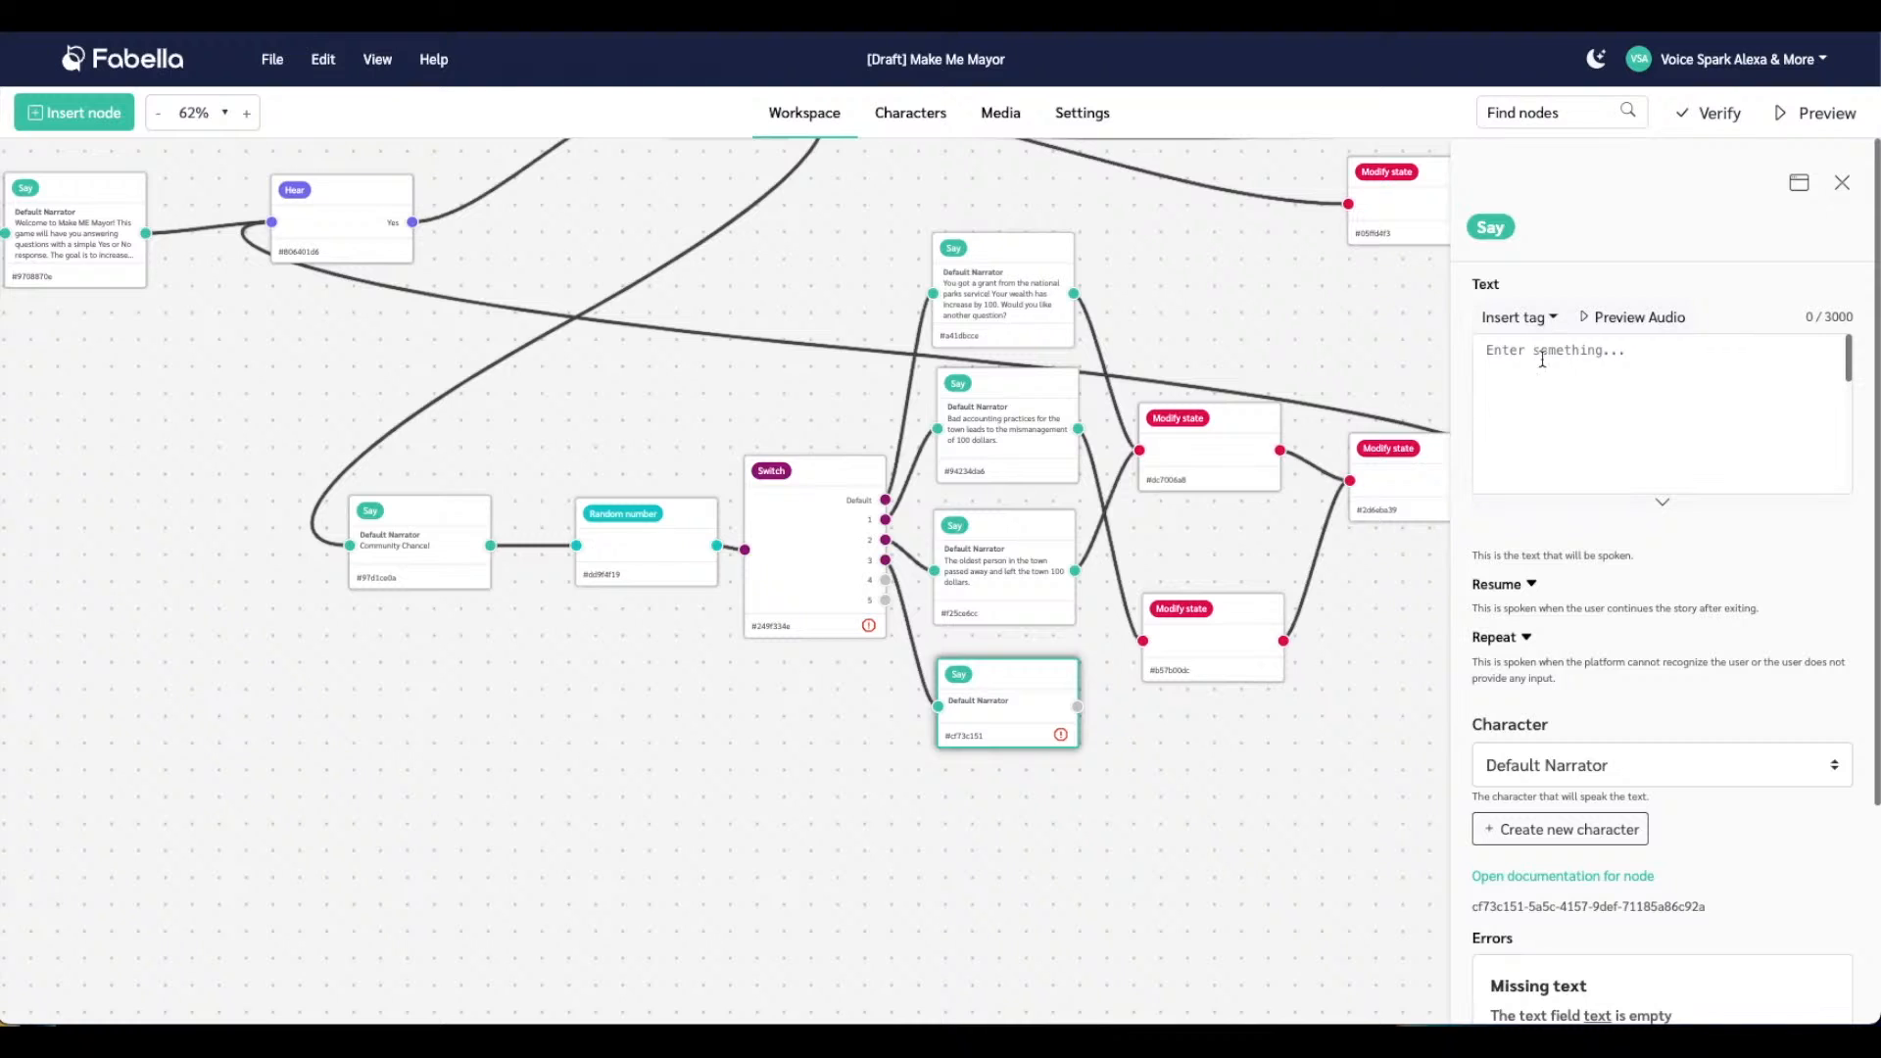
Write the new Say node's text: "A tornato ripped through the town causing 100 dollars in damage."
left_click(1540, 361)
type("A tor")
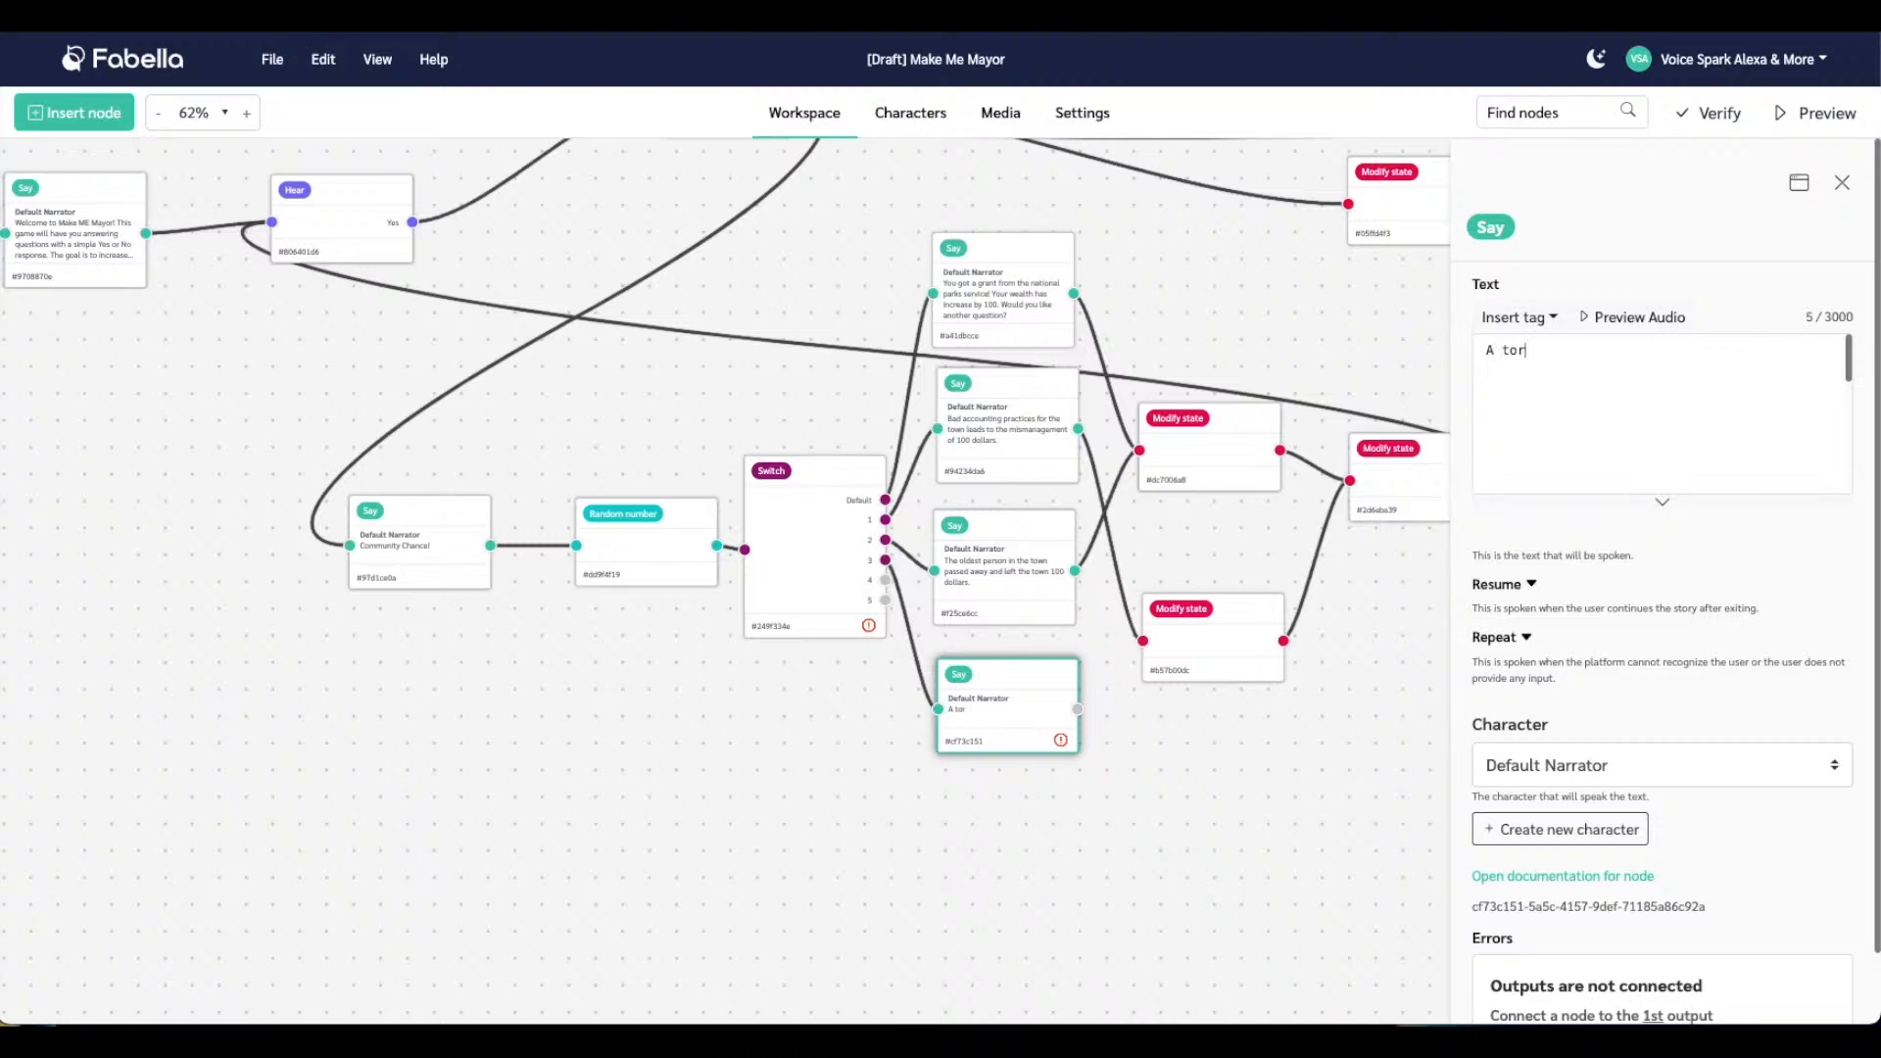
type("anato ripped the the")
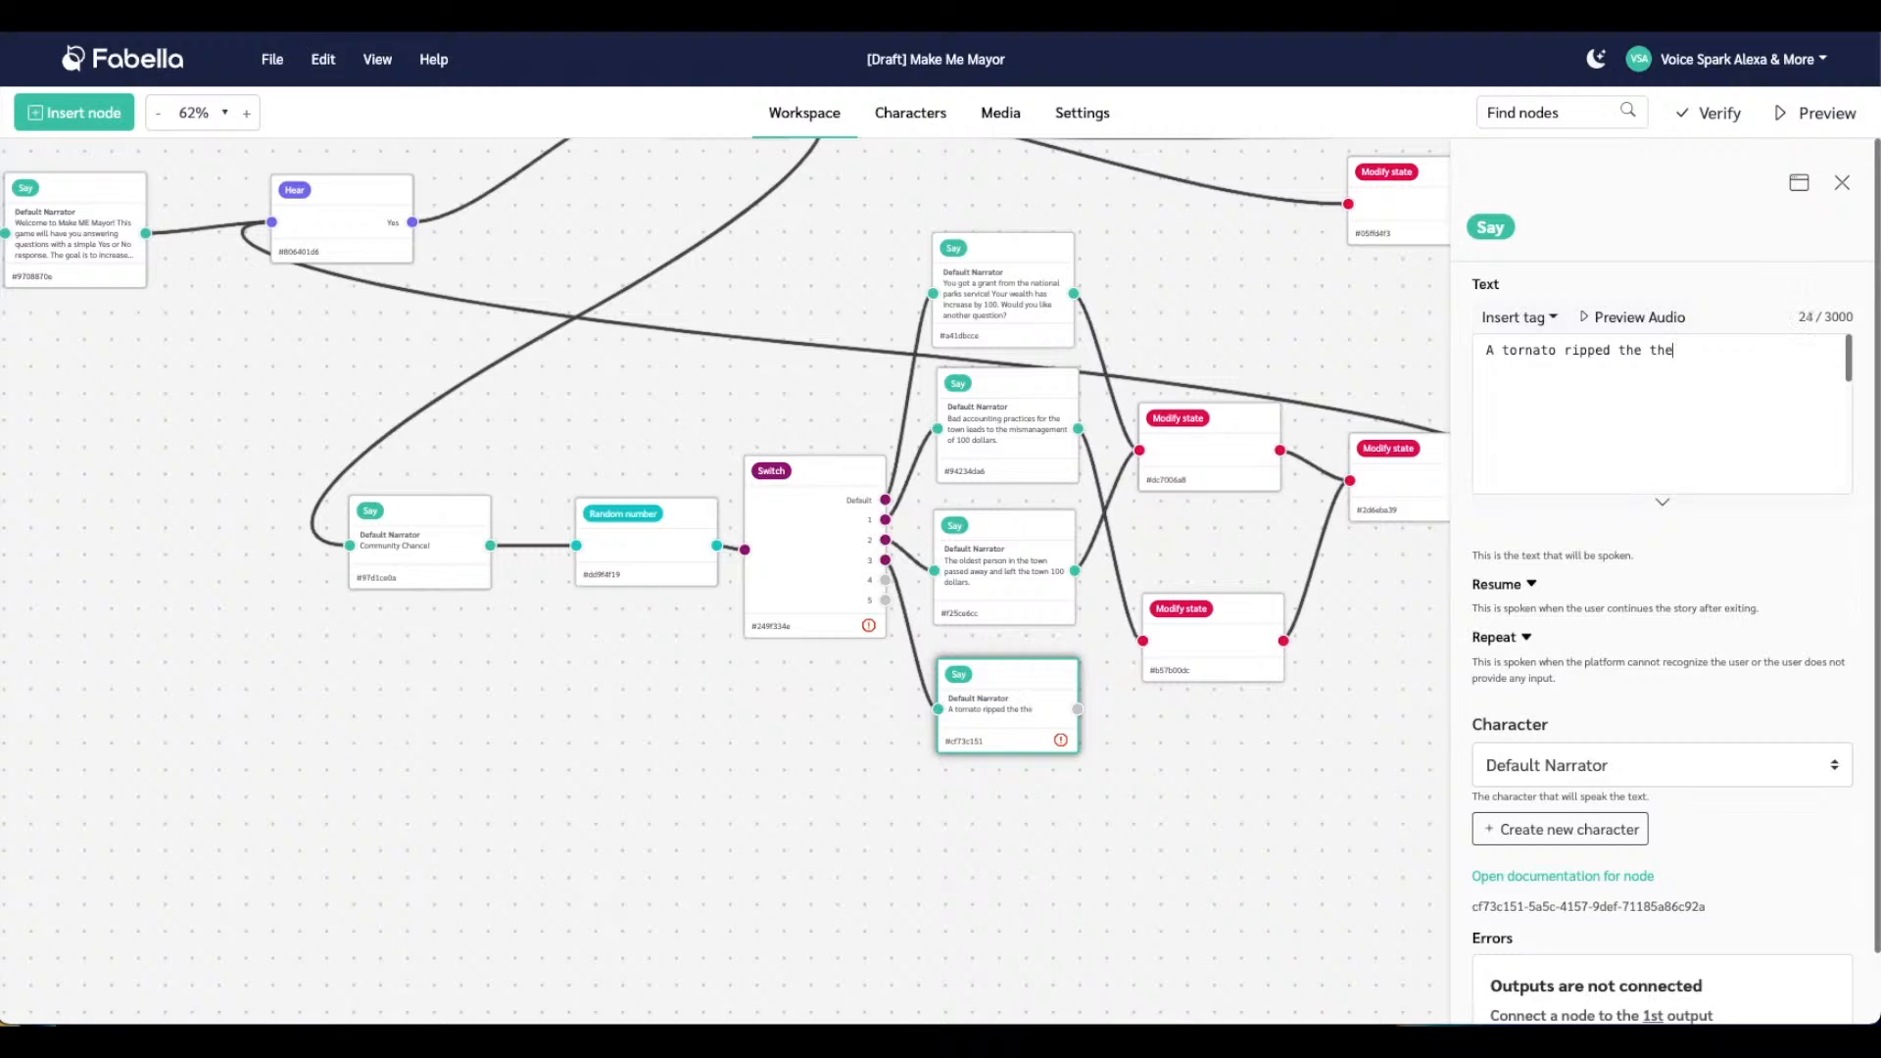
type(" town")
key("BackSpace")
key("BackSpace")
key("BackSpace")
key("BackSpace")
key("BackSpace")
key("BackSpace")
type("hrough the town ")
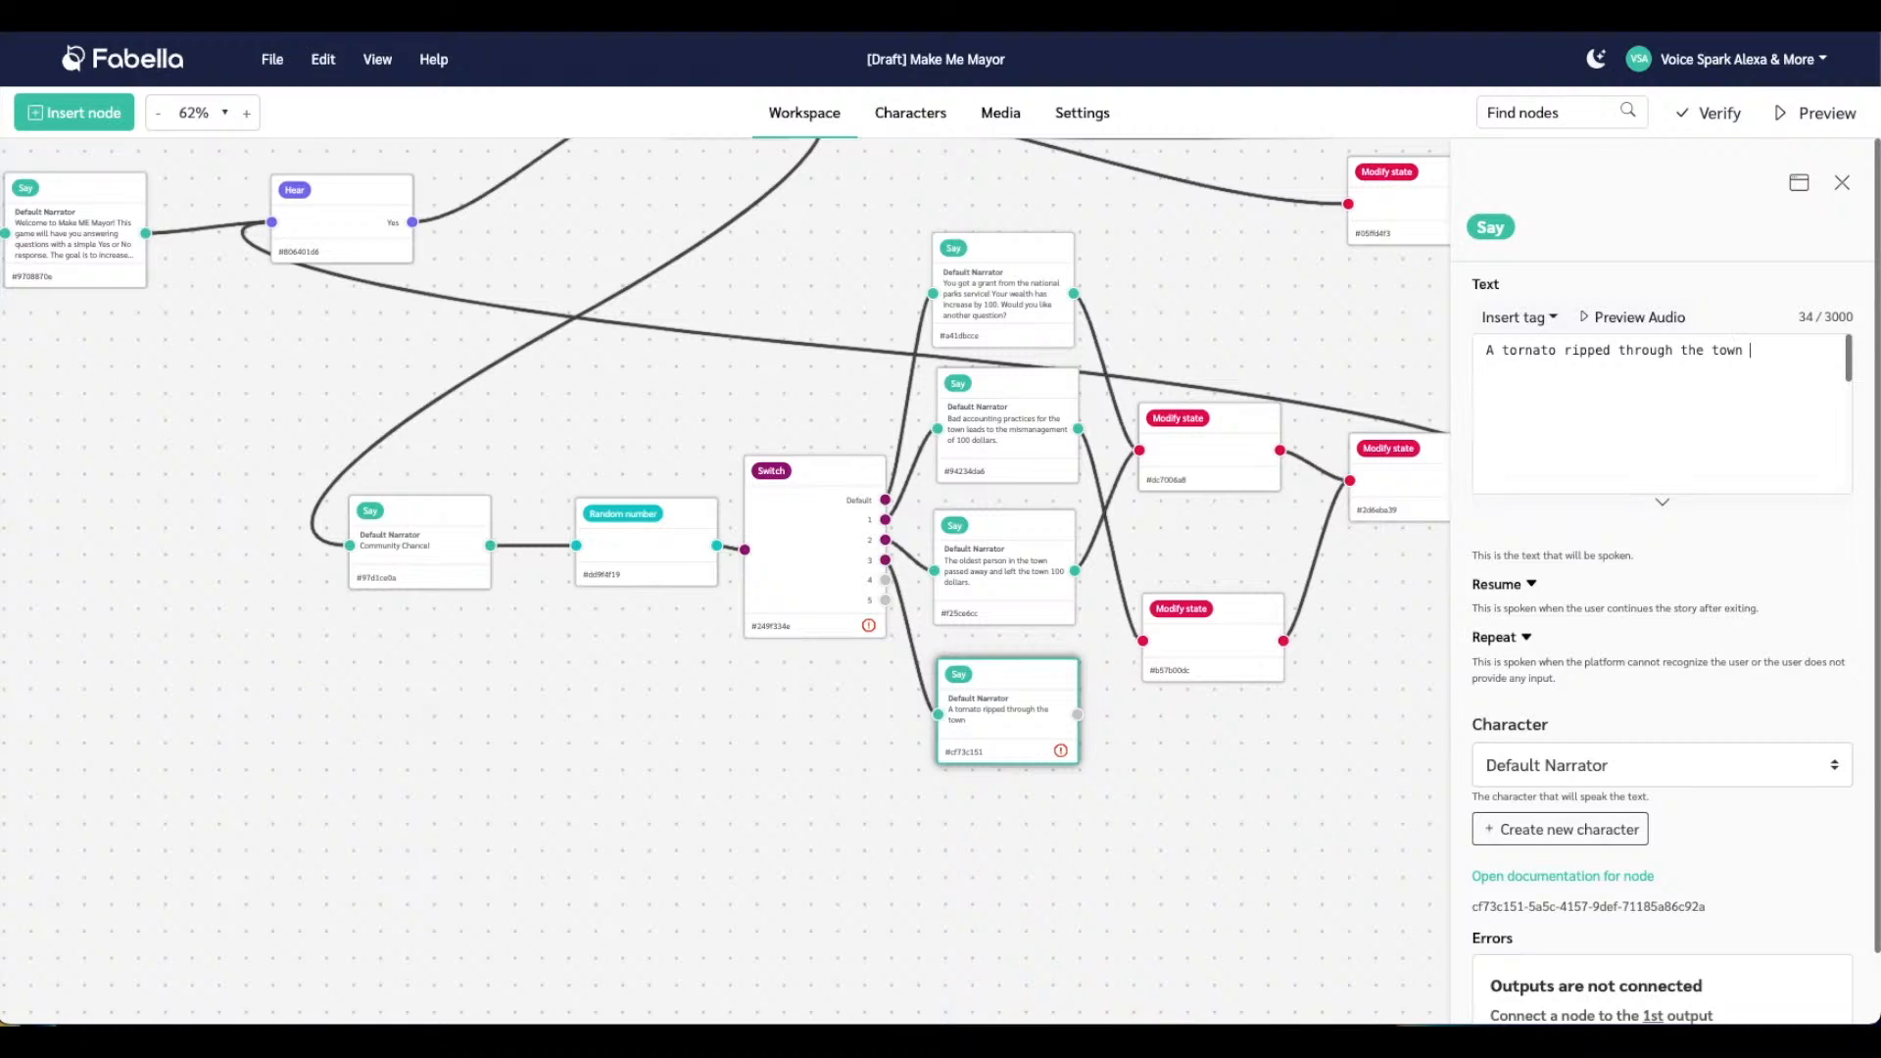
type("casuingh")
key("BackSpace")
key("BackSpace")
key("BackSpace")
type("using 100 doallars in da")
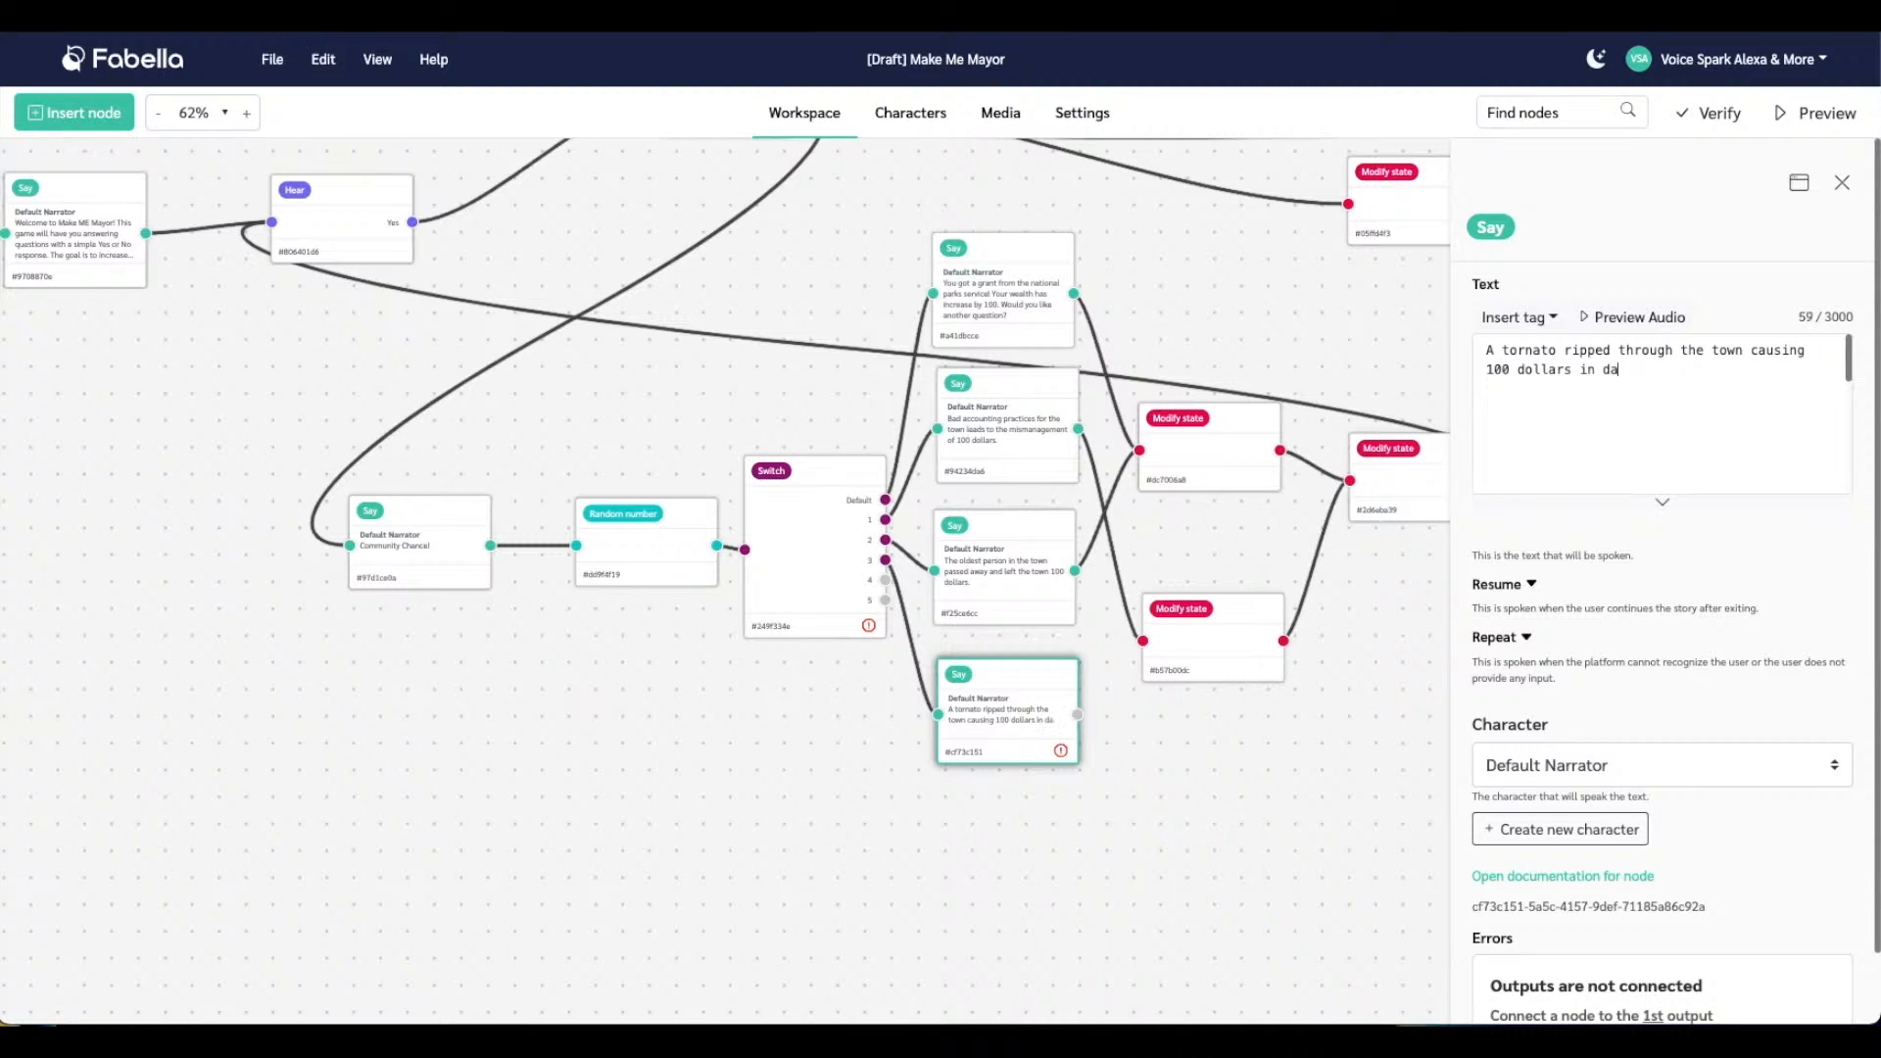
type("mage")
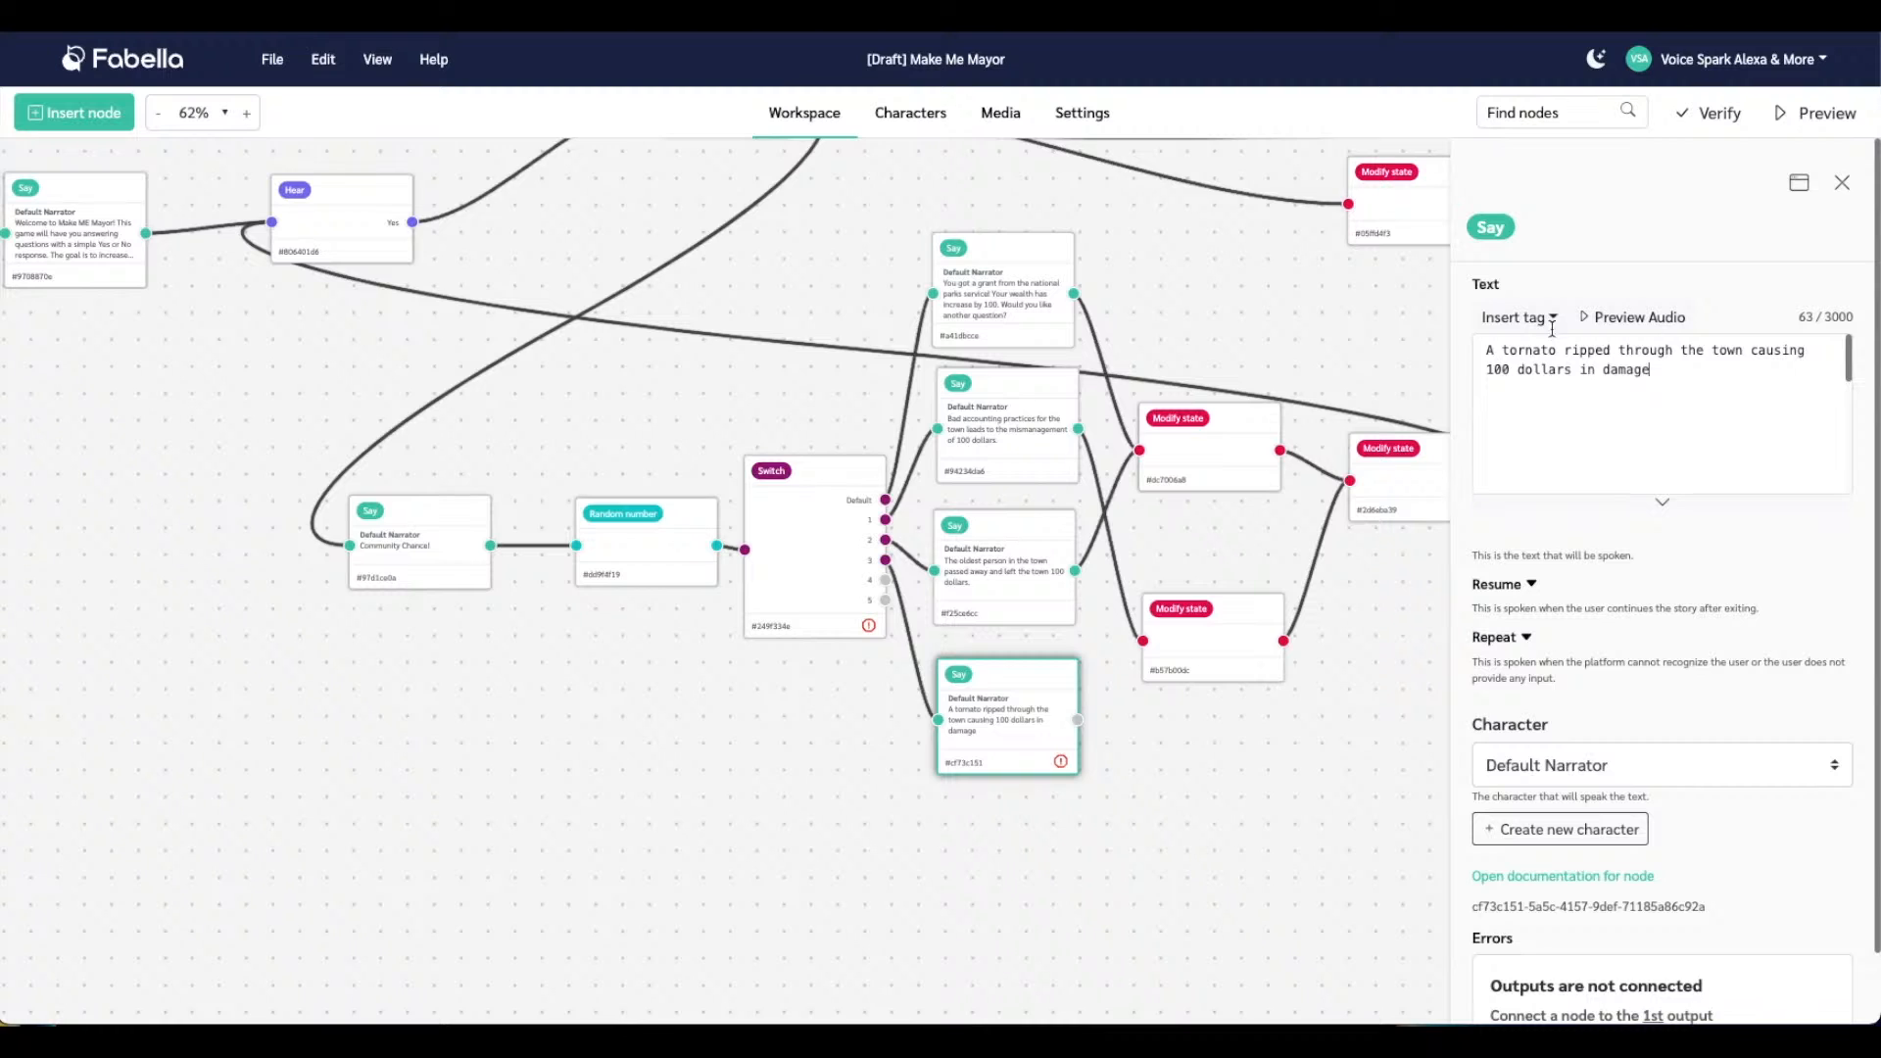
type(".")
Connect the tornado Say node to the {wealth}-100 Modify state node and verify the project for errors
left_click_drag(1081, 722, 1143, 643)
left_click(1210, 637)
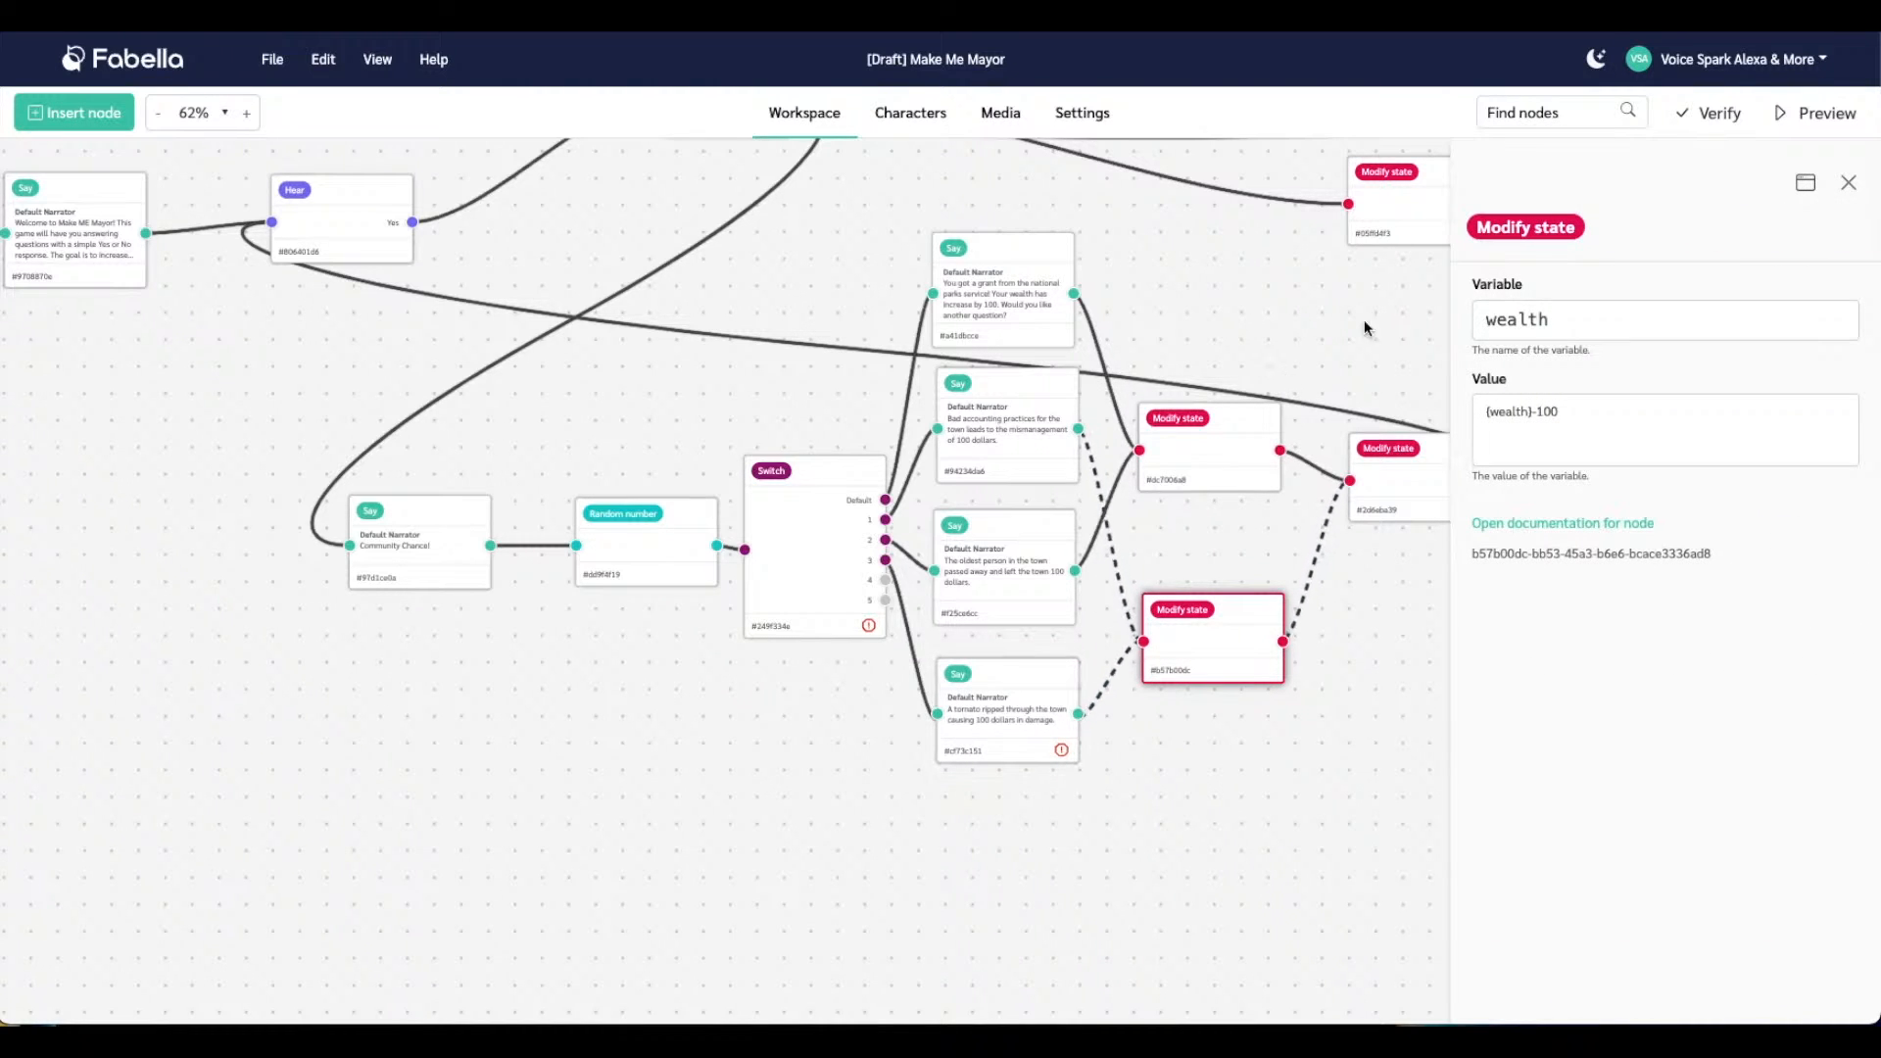
left_click(1713, 116)
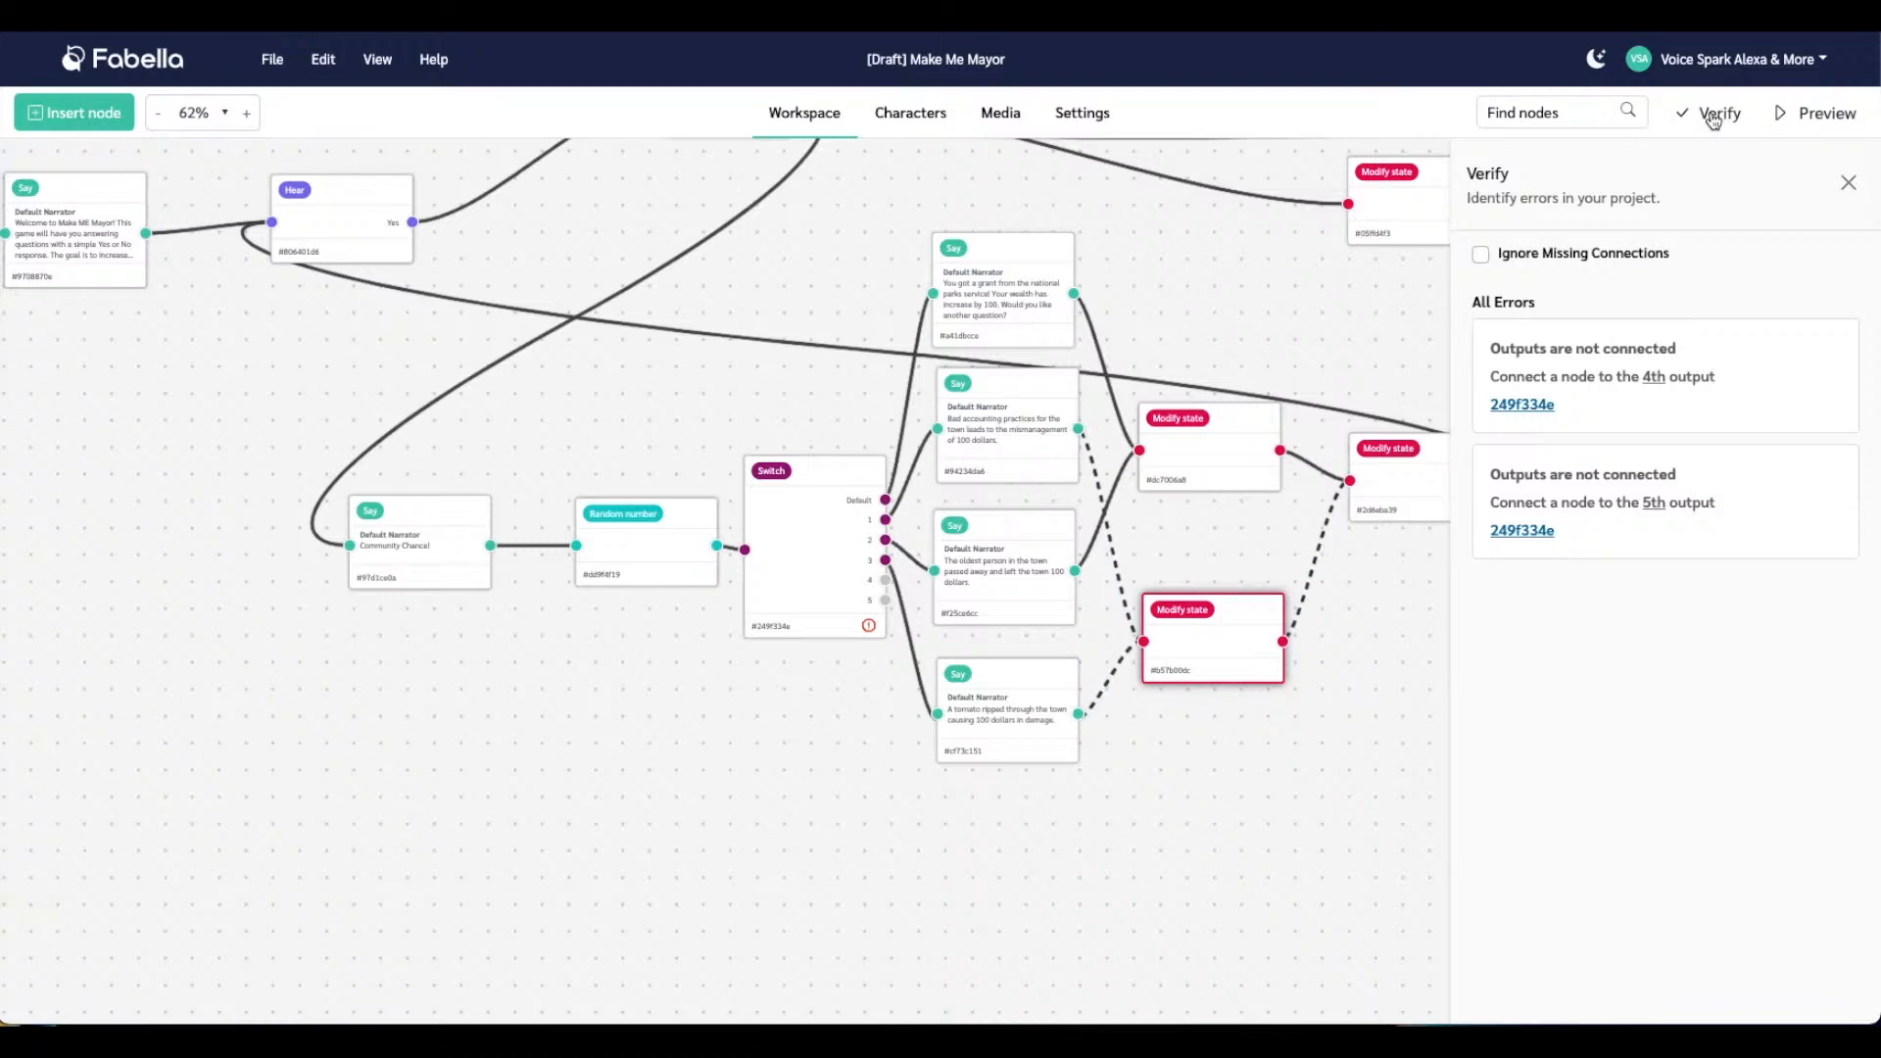
left_click(980, 956)
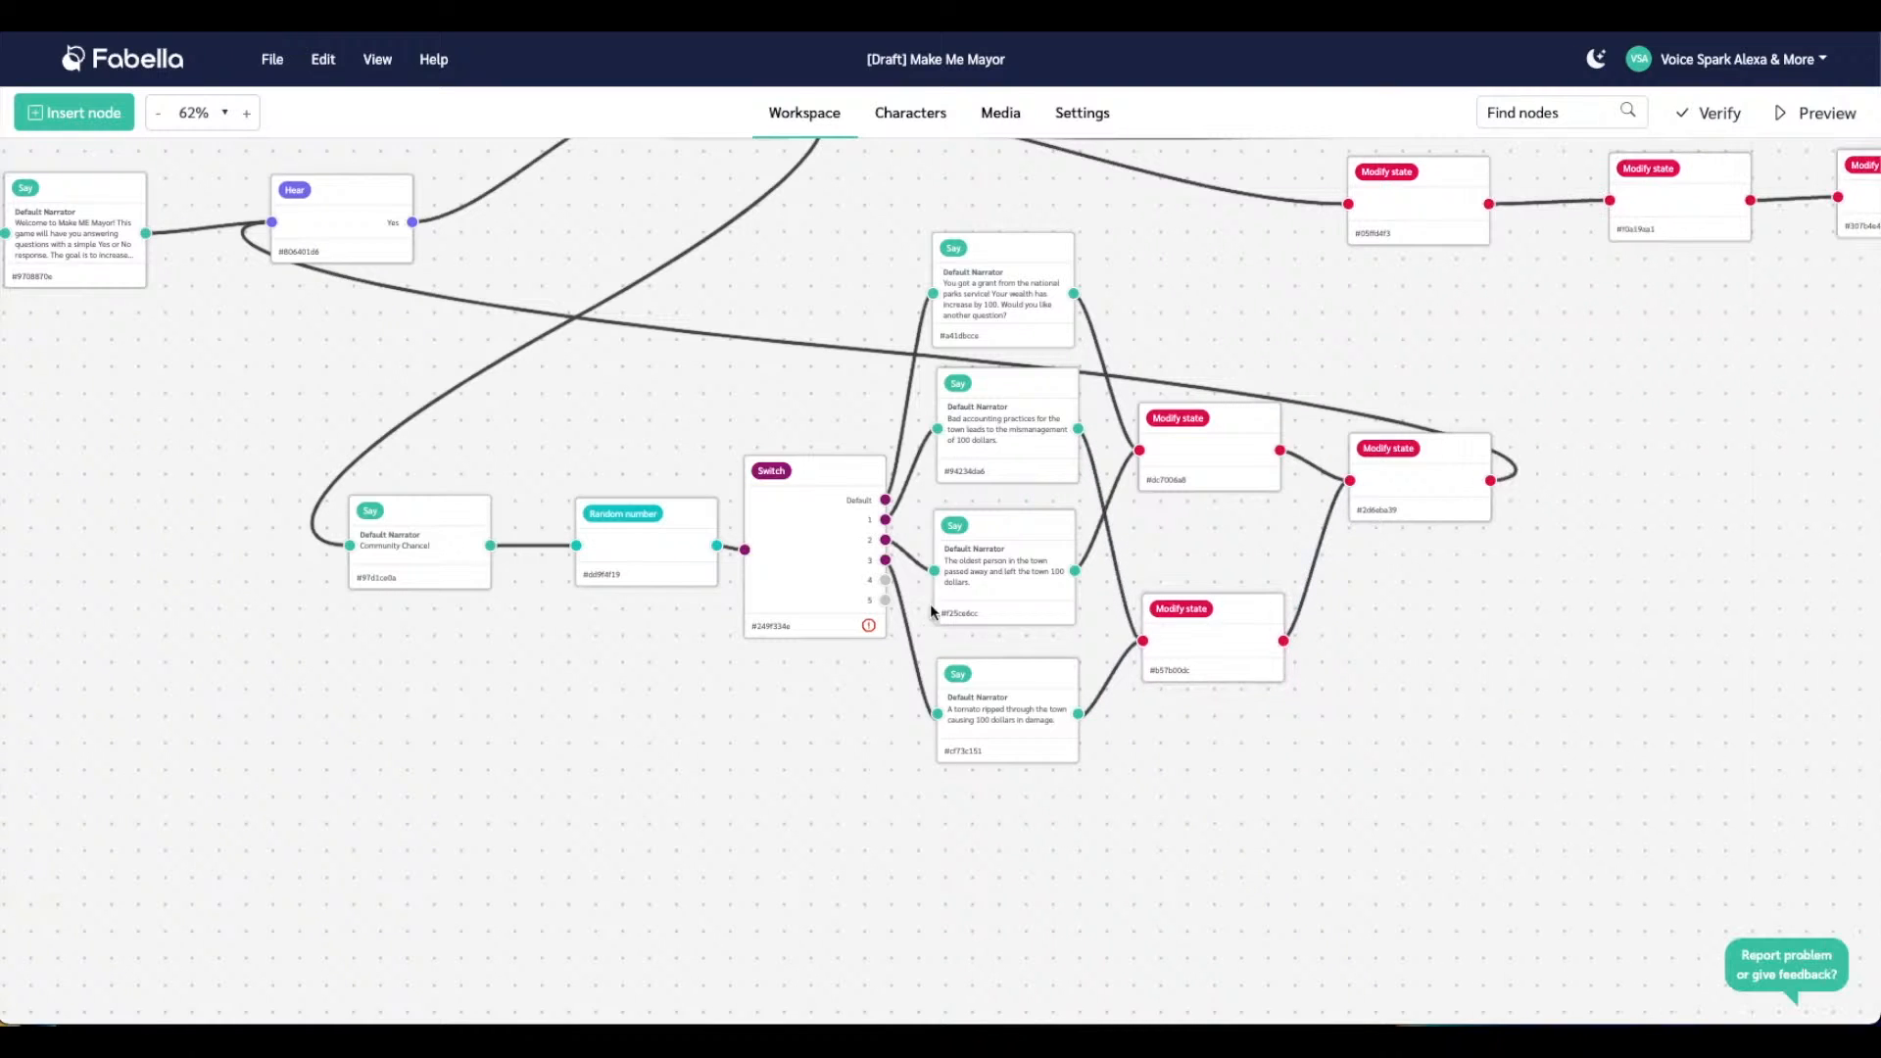
Insert a Say node below the tornado Say node and connect Switch output 4 to it
left_click(888, 584)
left_click_drag(957, 911, 956, 866)
right_click(972, 854)
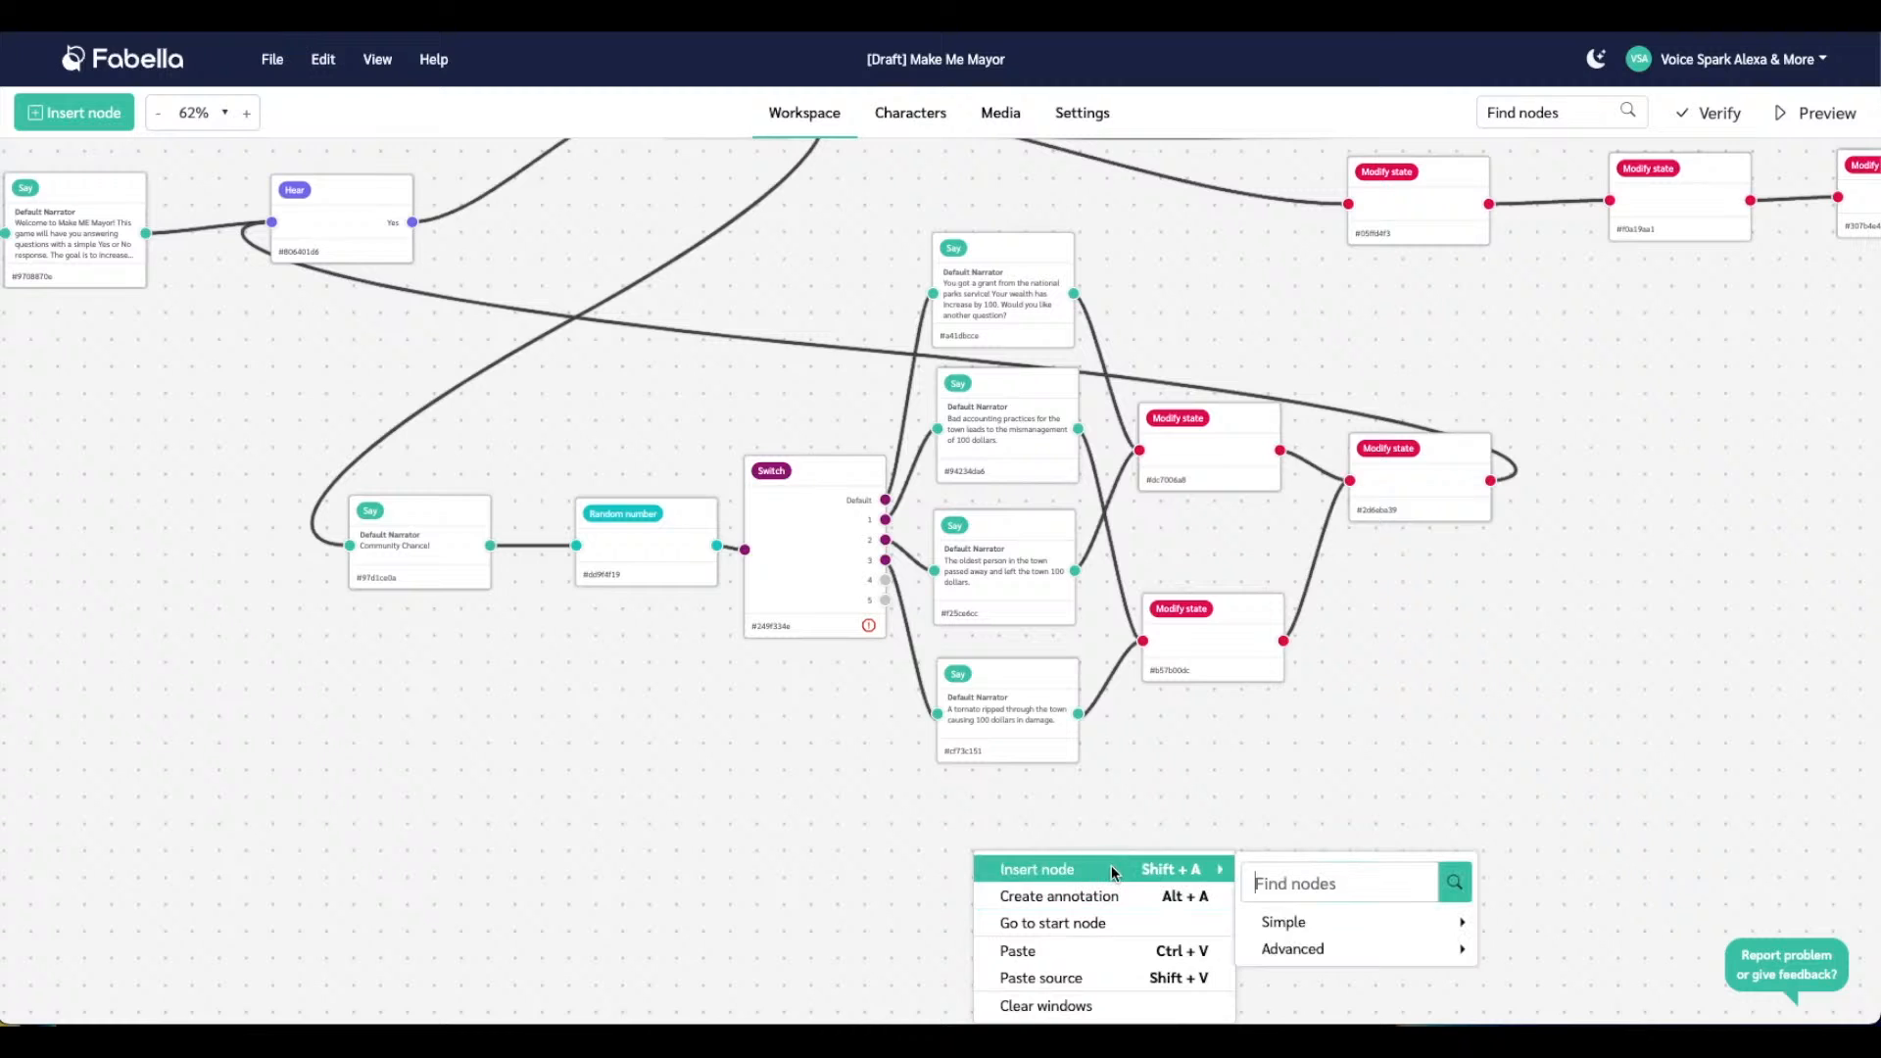
mouse_move(1223, 870)
mouse_move(1325, 926)
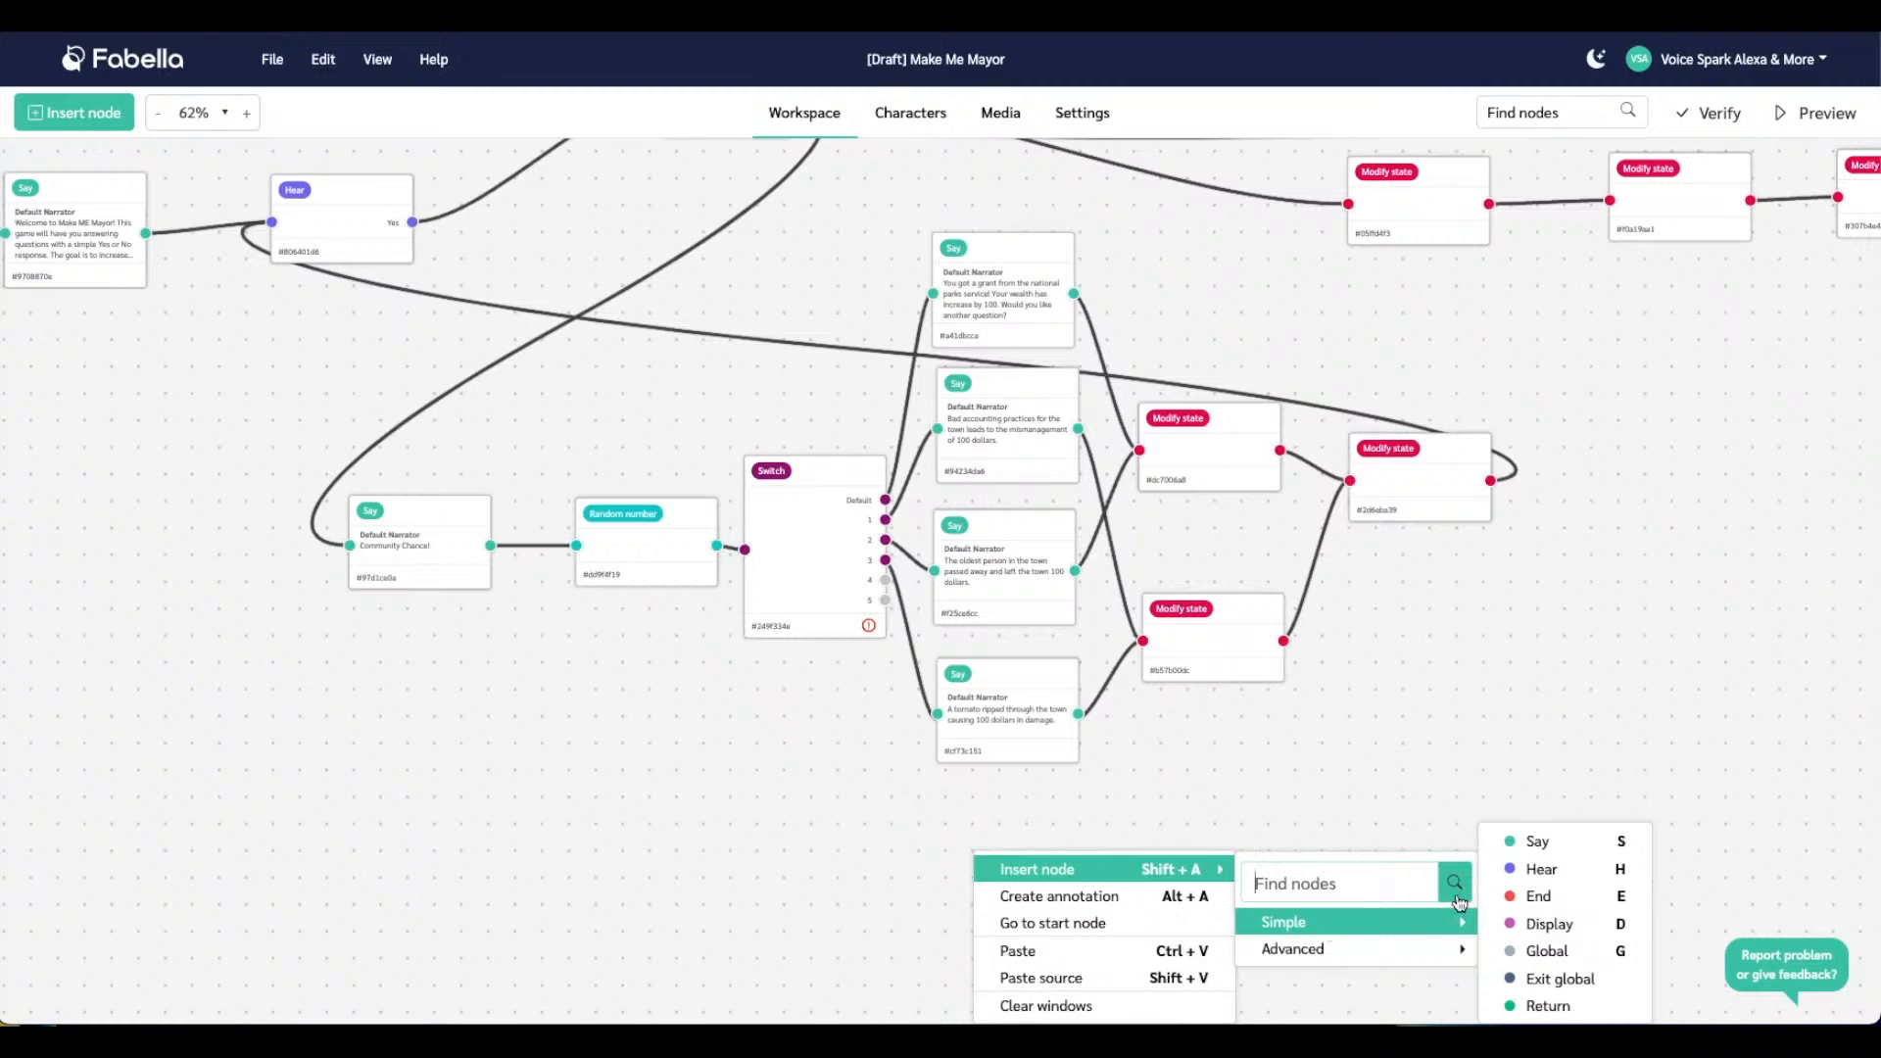
left_click(1538, 842)
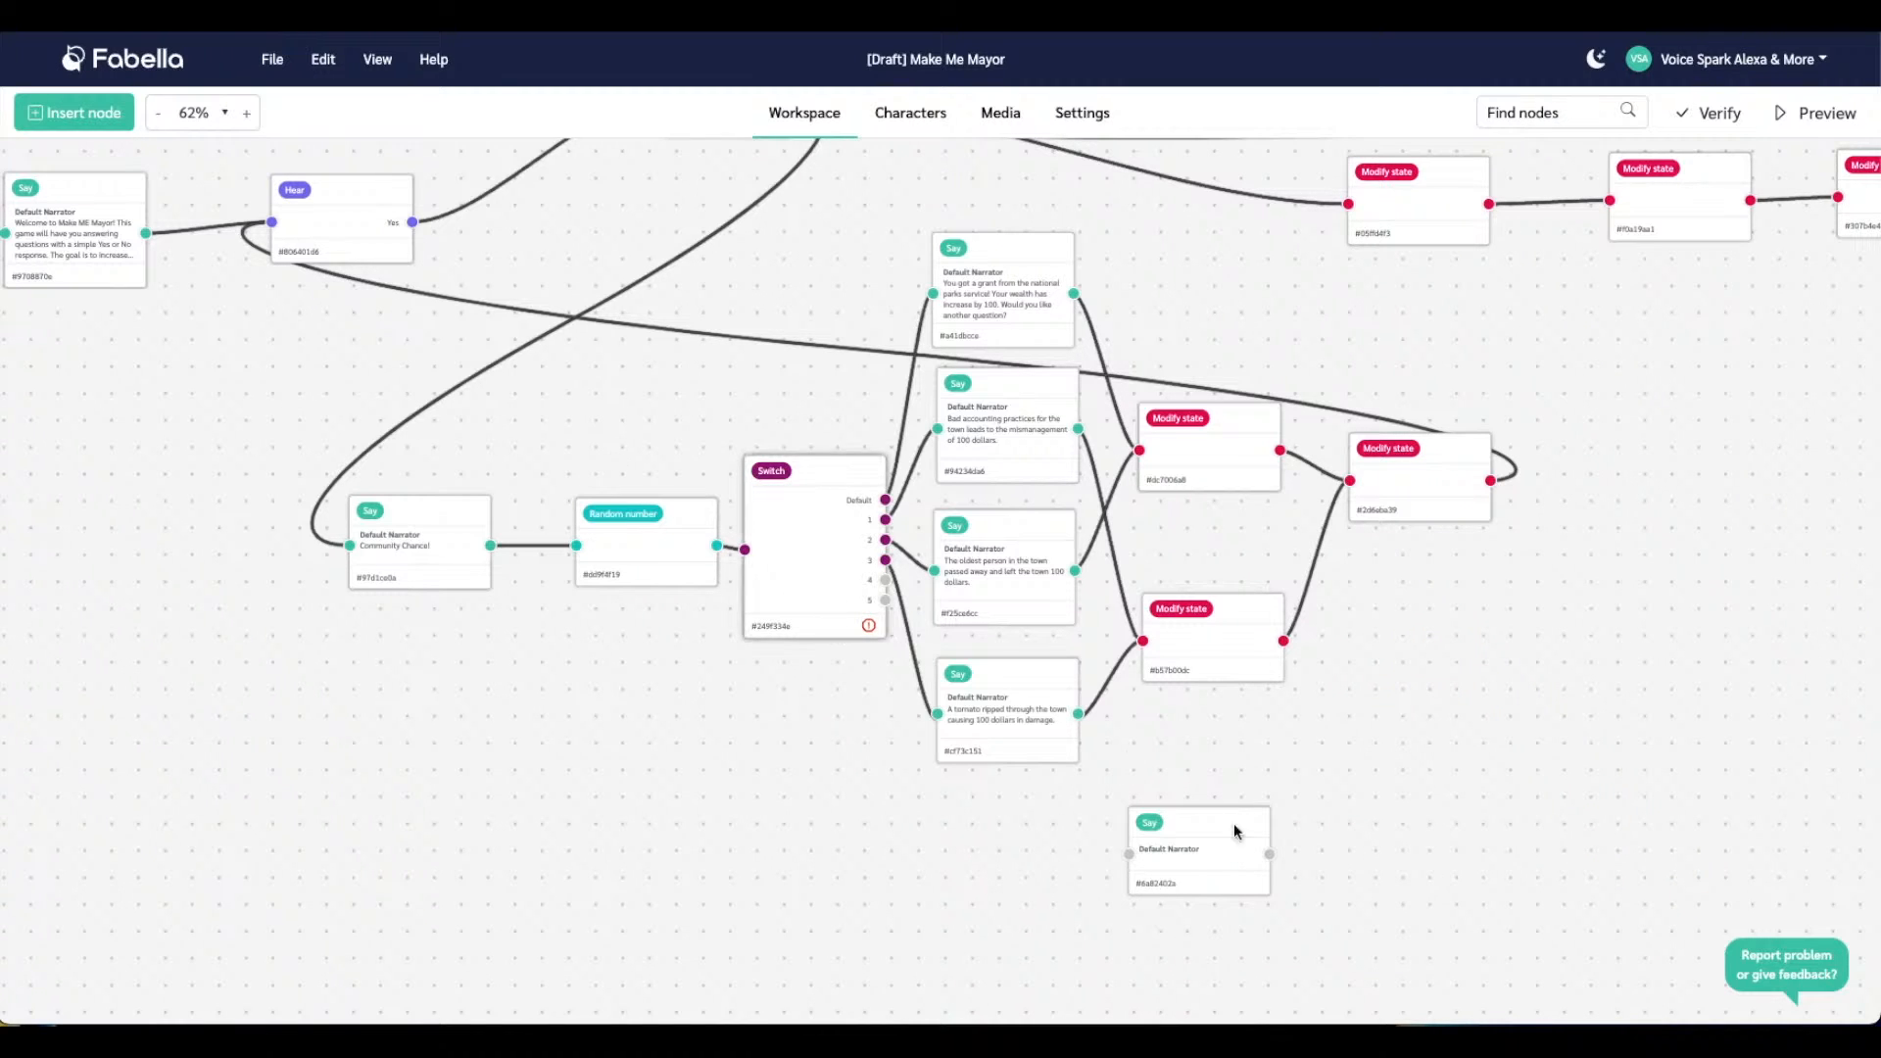
left_click_drag(1247, 831, 1051, 825)
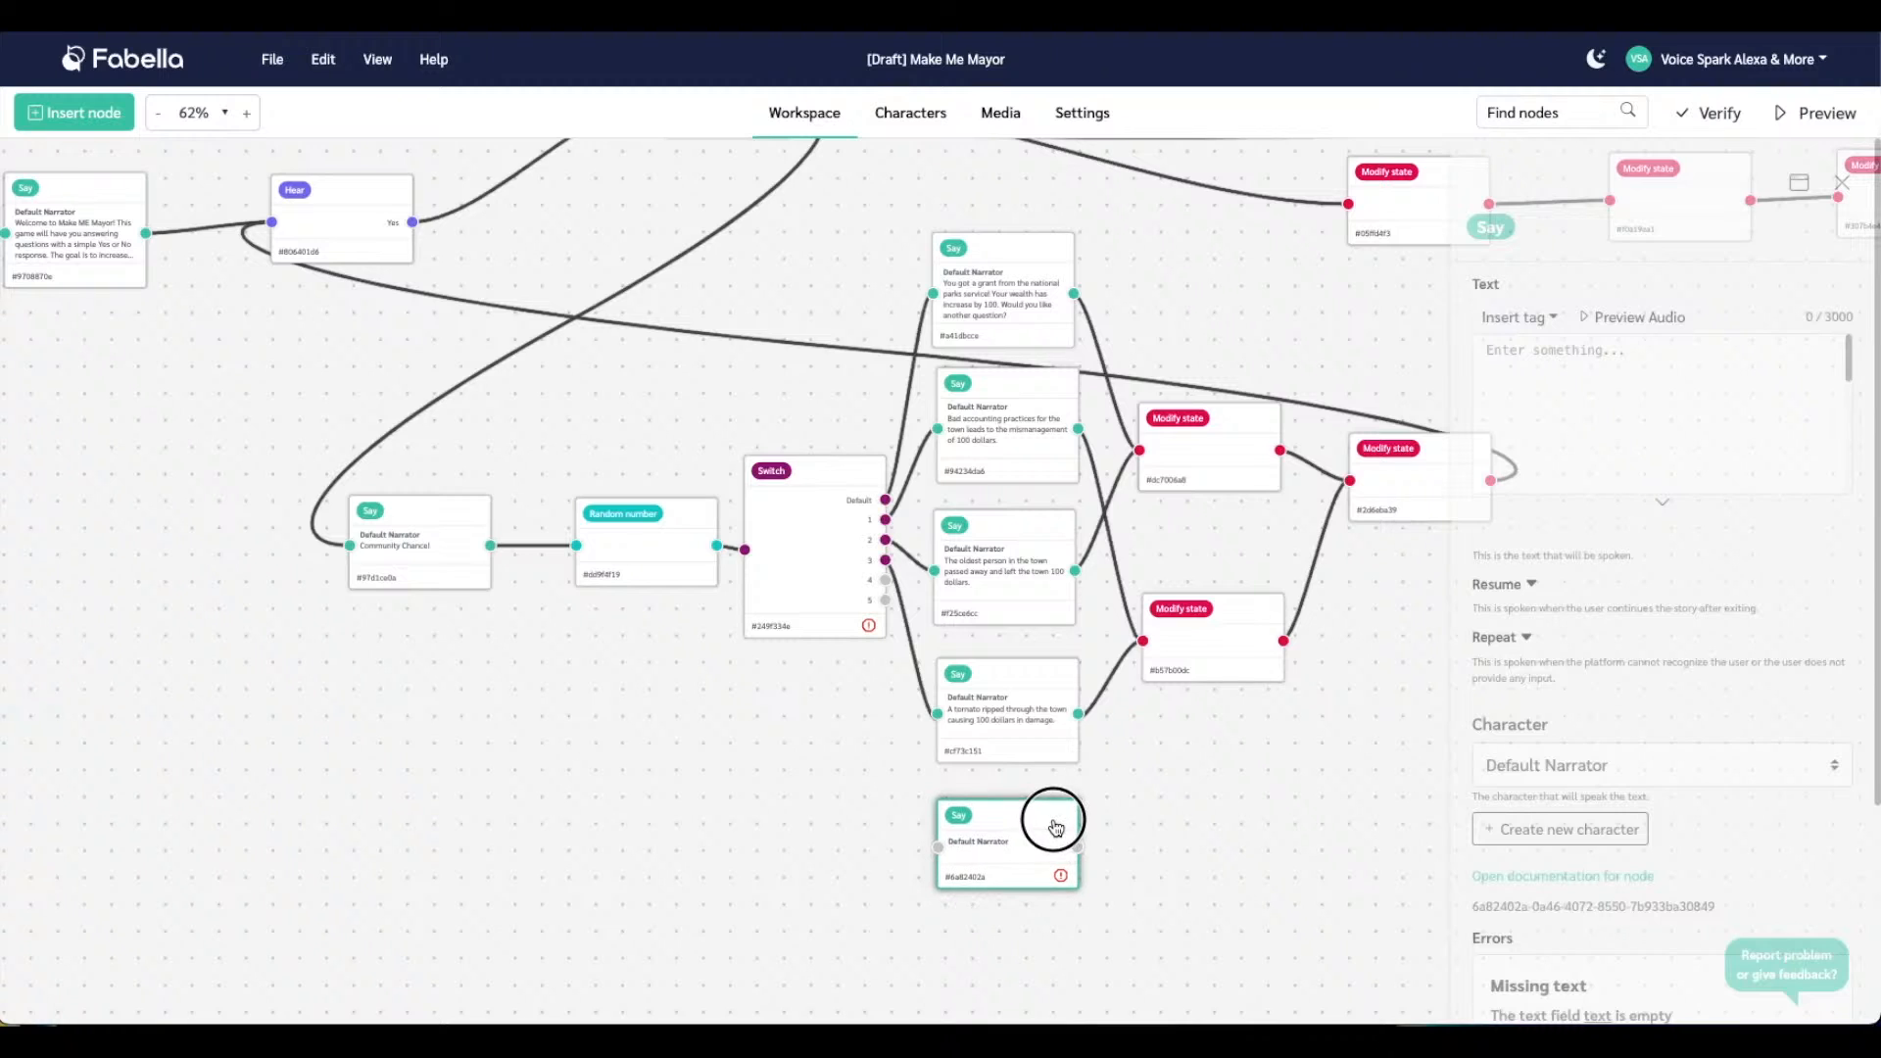
left_click_drag(881, 585, 936, 851)
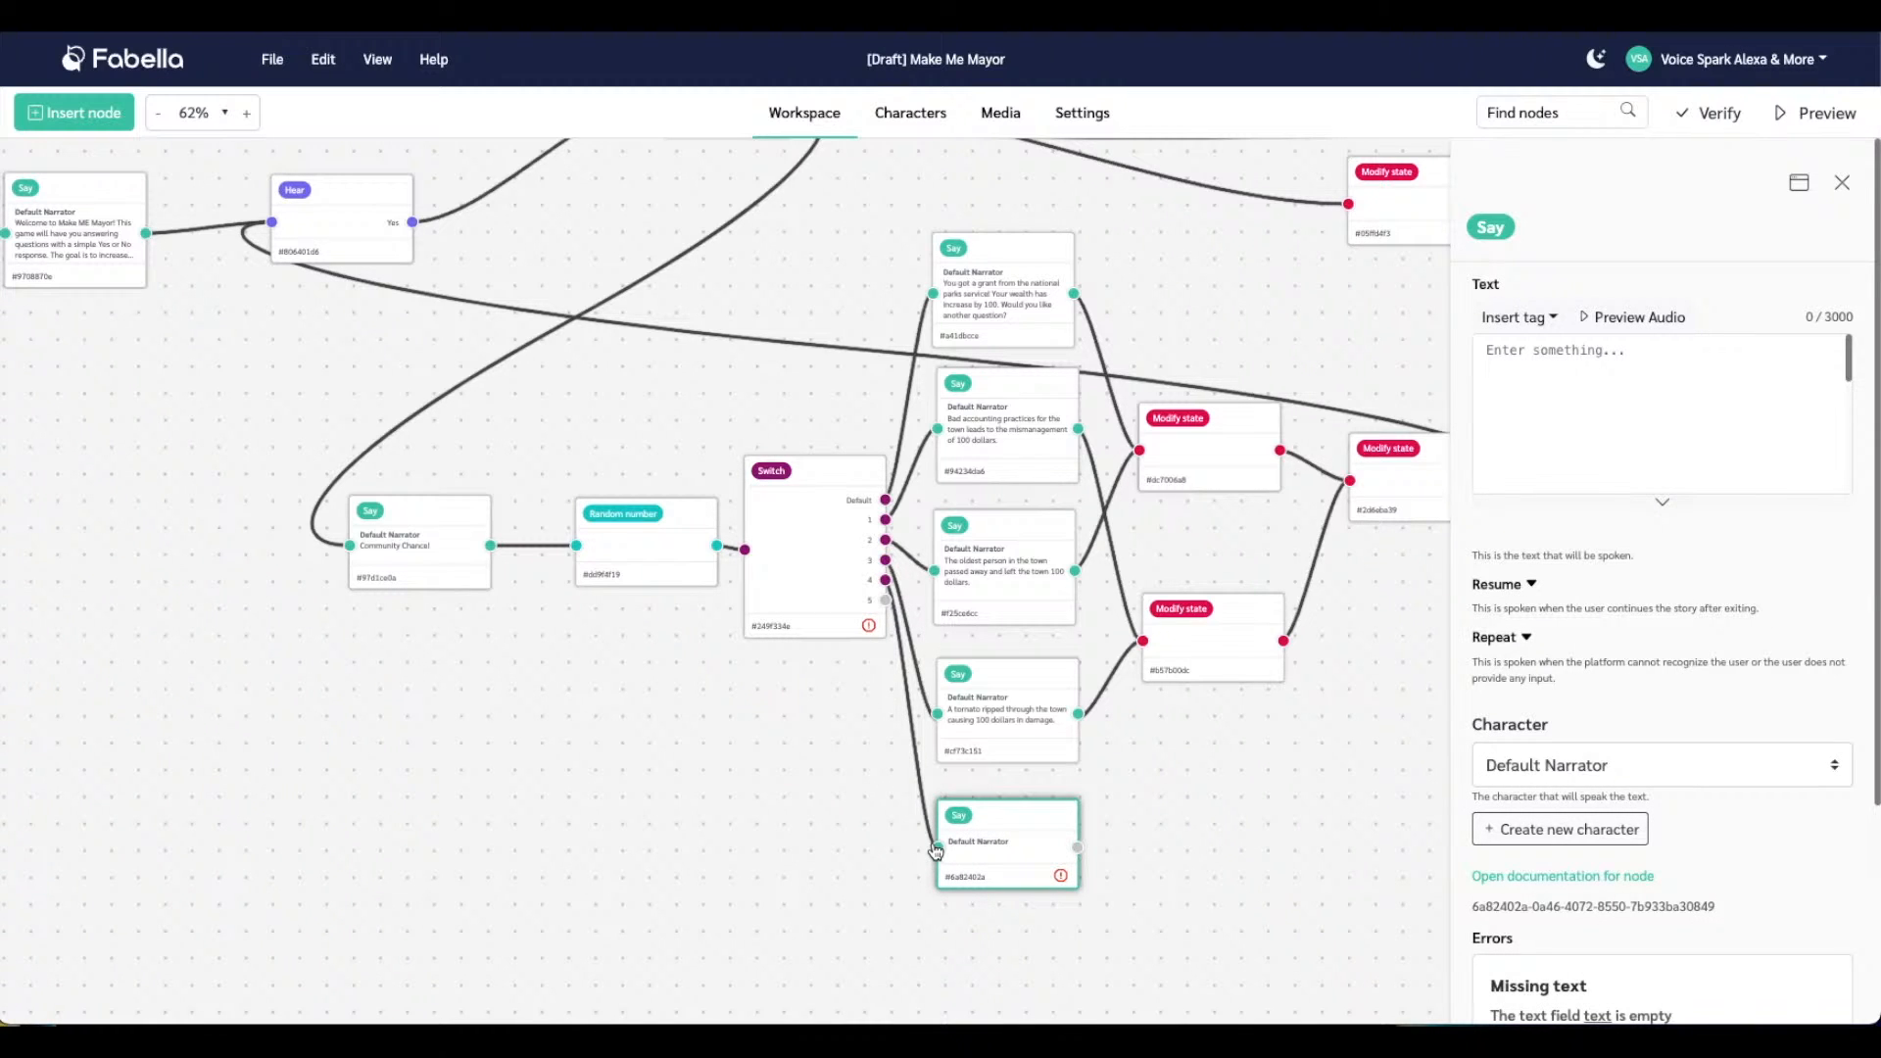
Begin the new Say node's text with "A forest fire started and burned several house in the town."
left_click(1530, 390)
type("A froo")
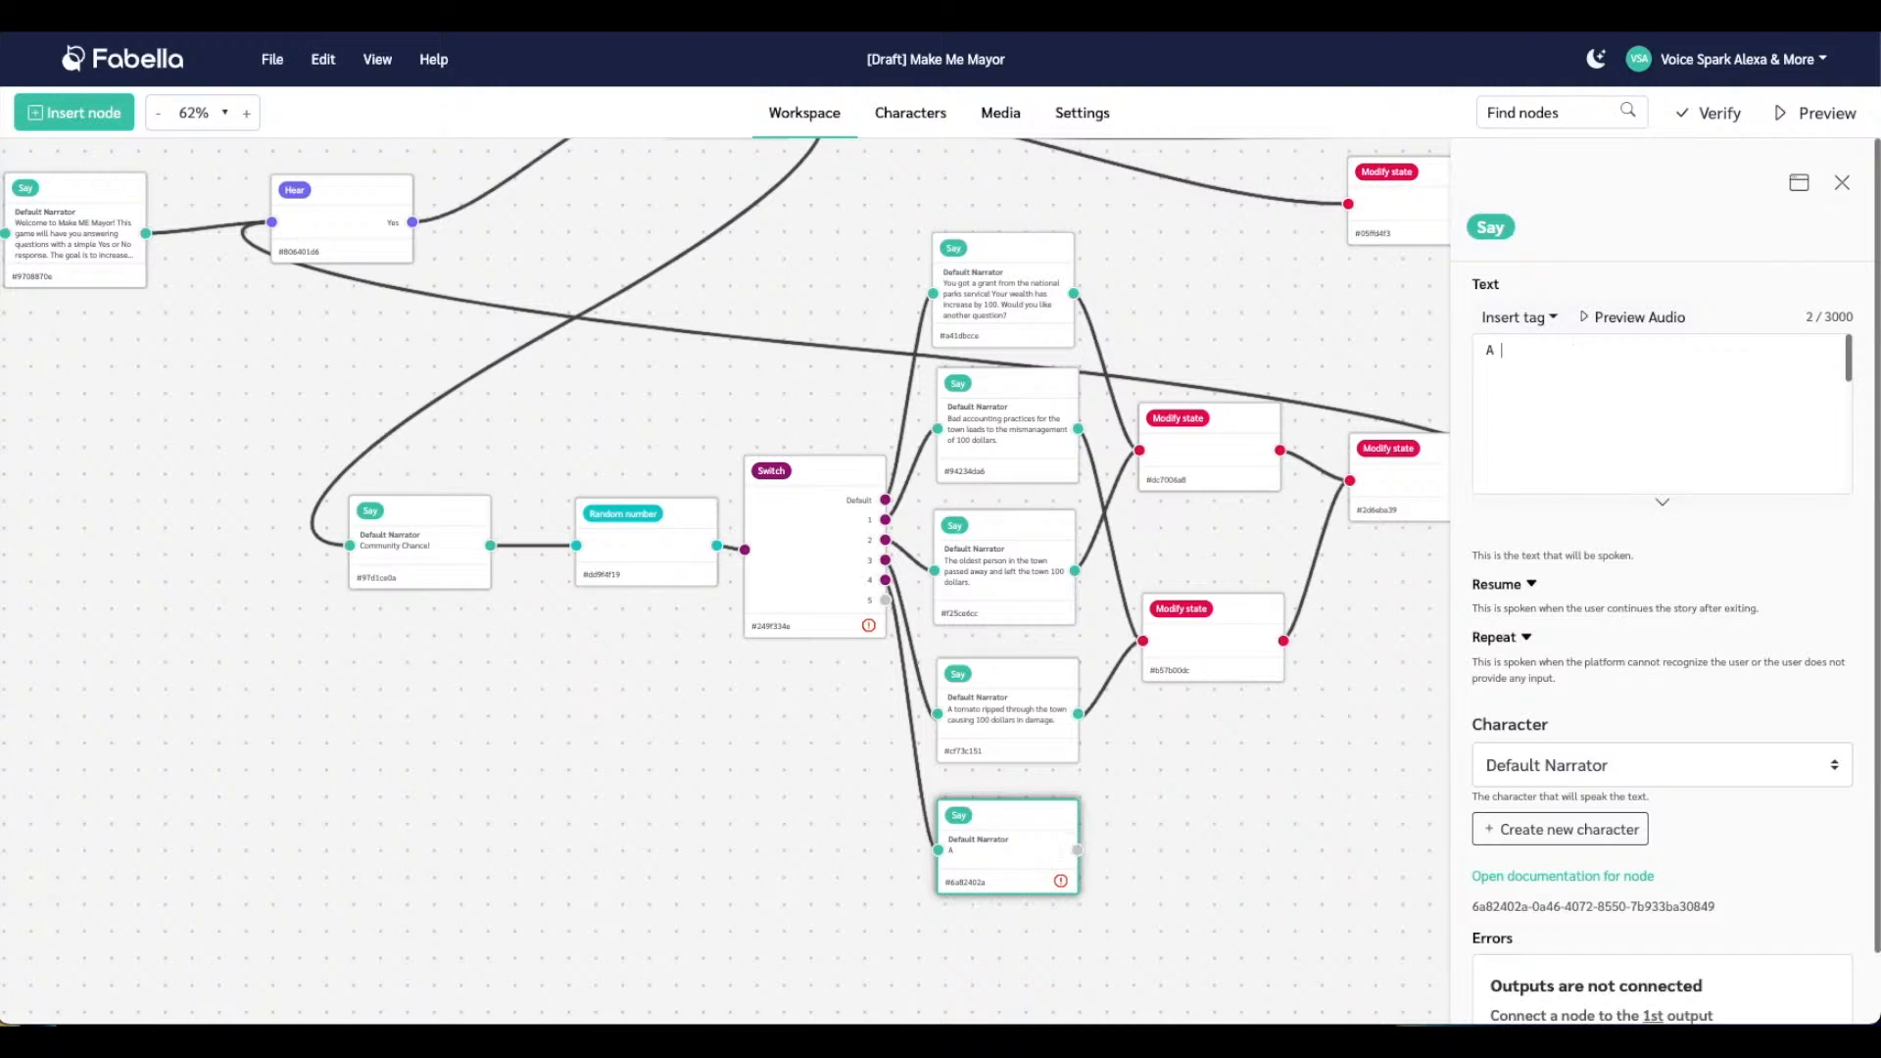
key("BackSpace")
key("BackSpace")
type("es")
key("BackSpace")
key("BackSpace")
key("BackSpace")
type("orest fire started and burned")
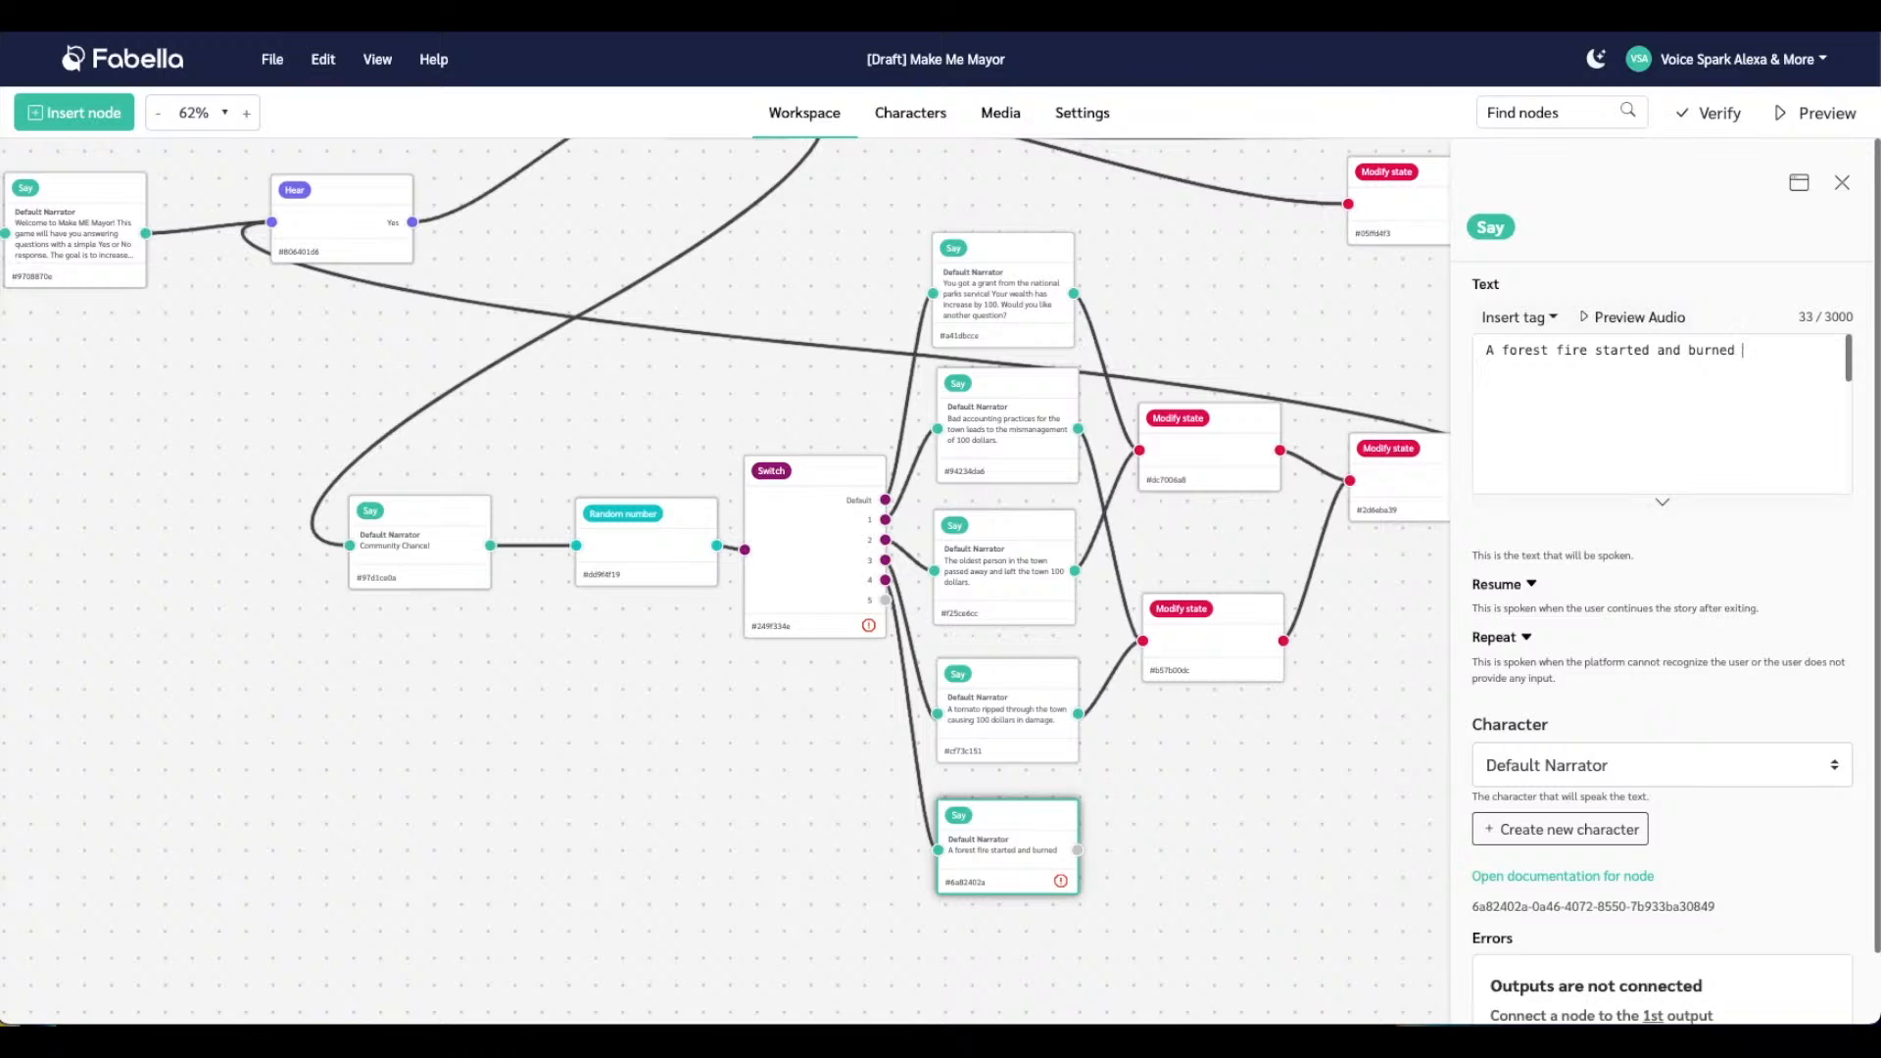
type(" several ")
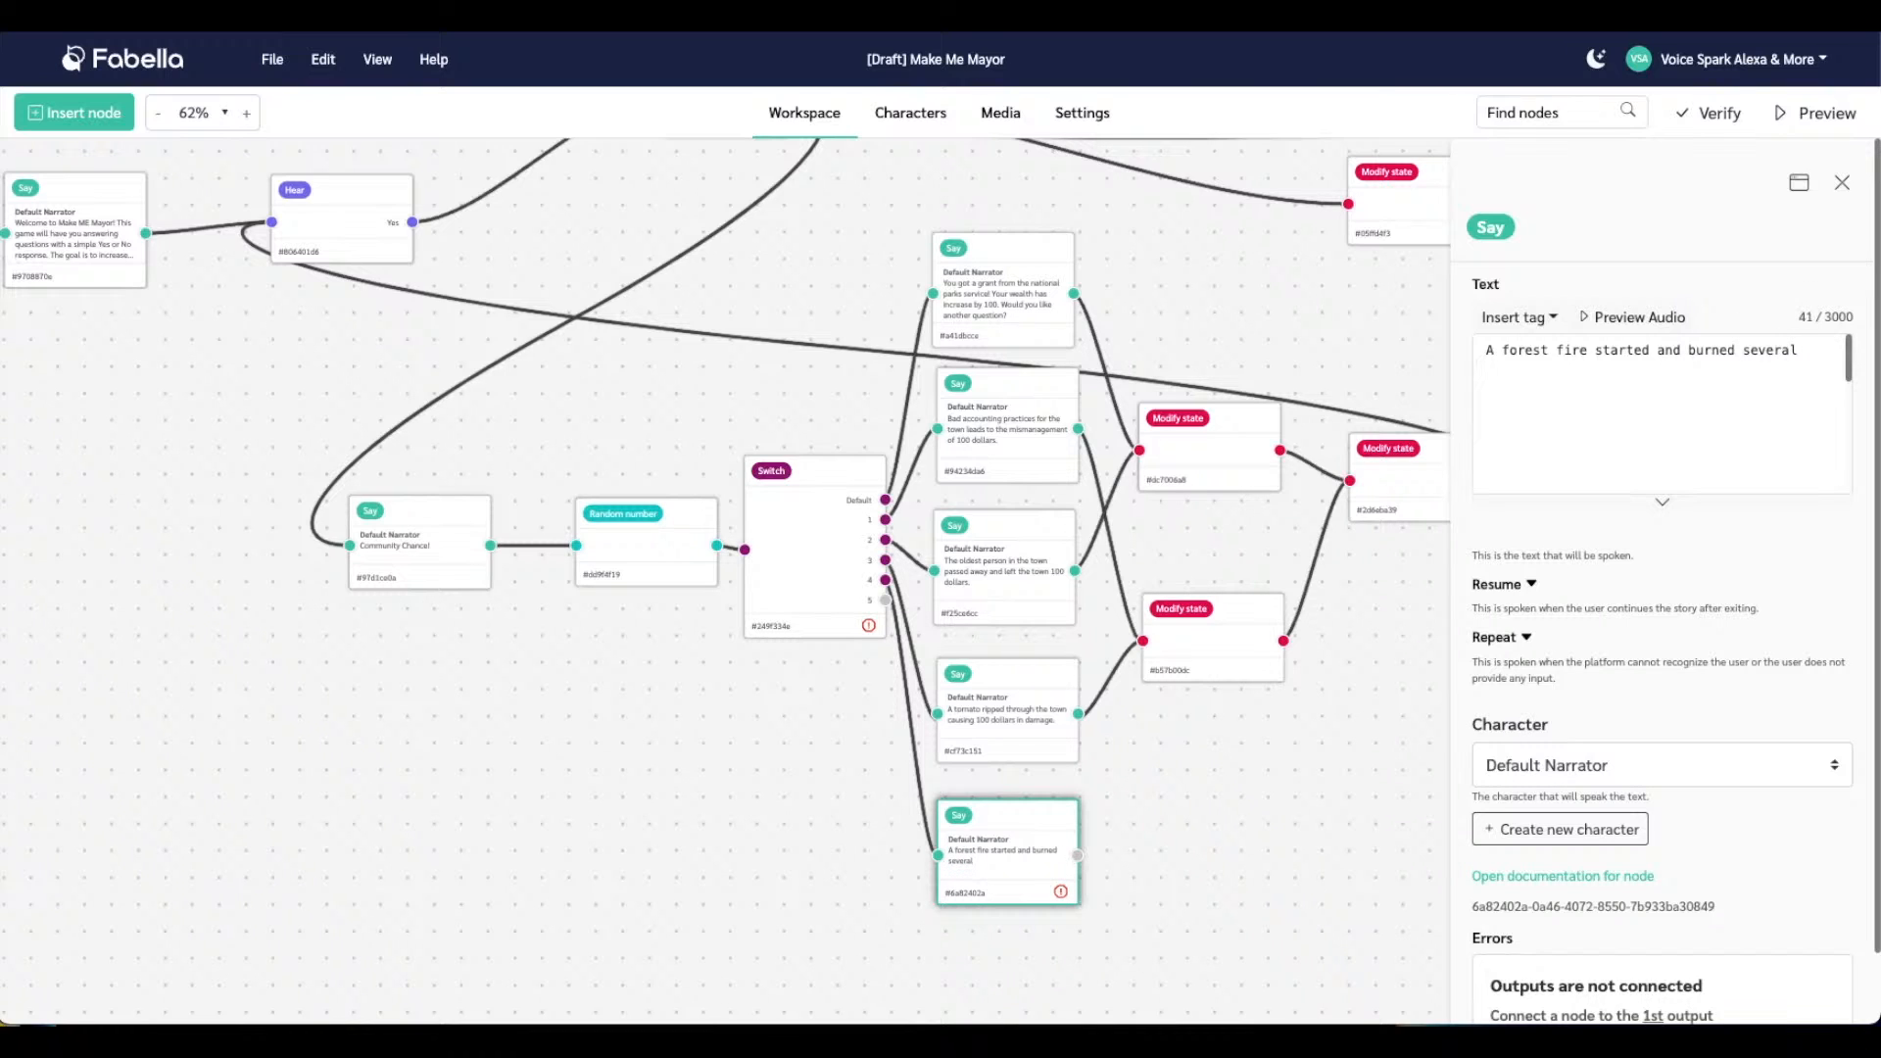
type("house in the town")
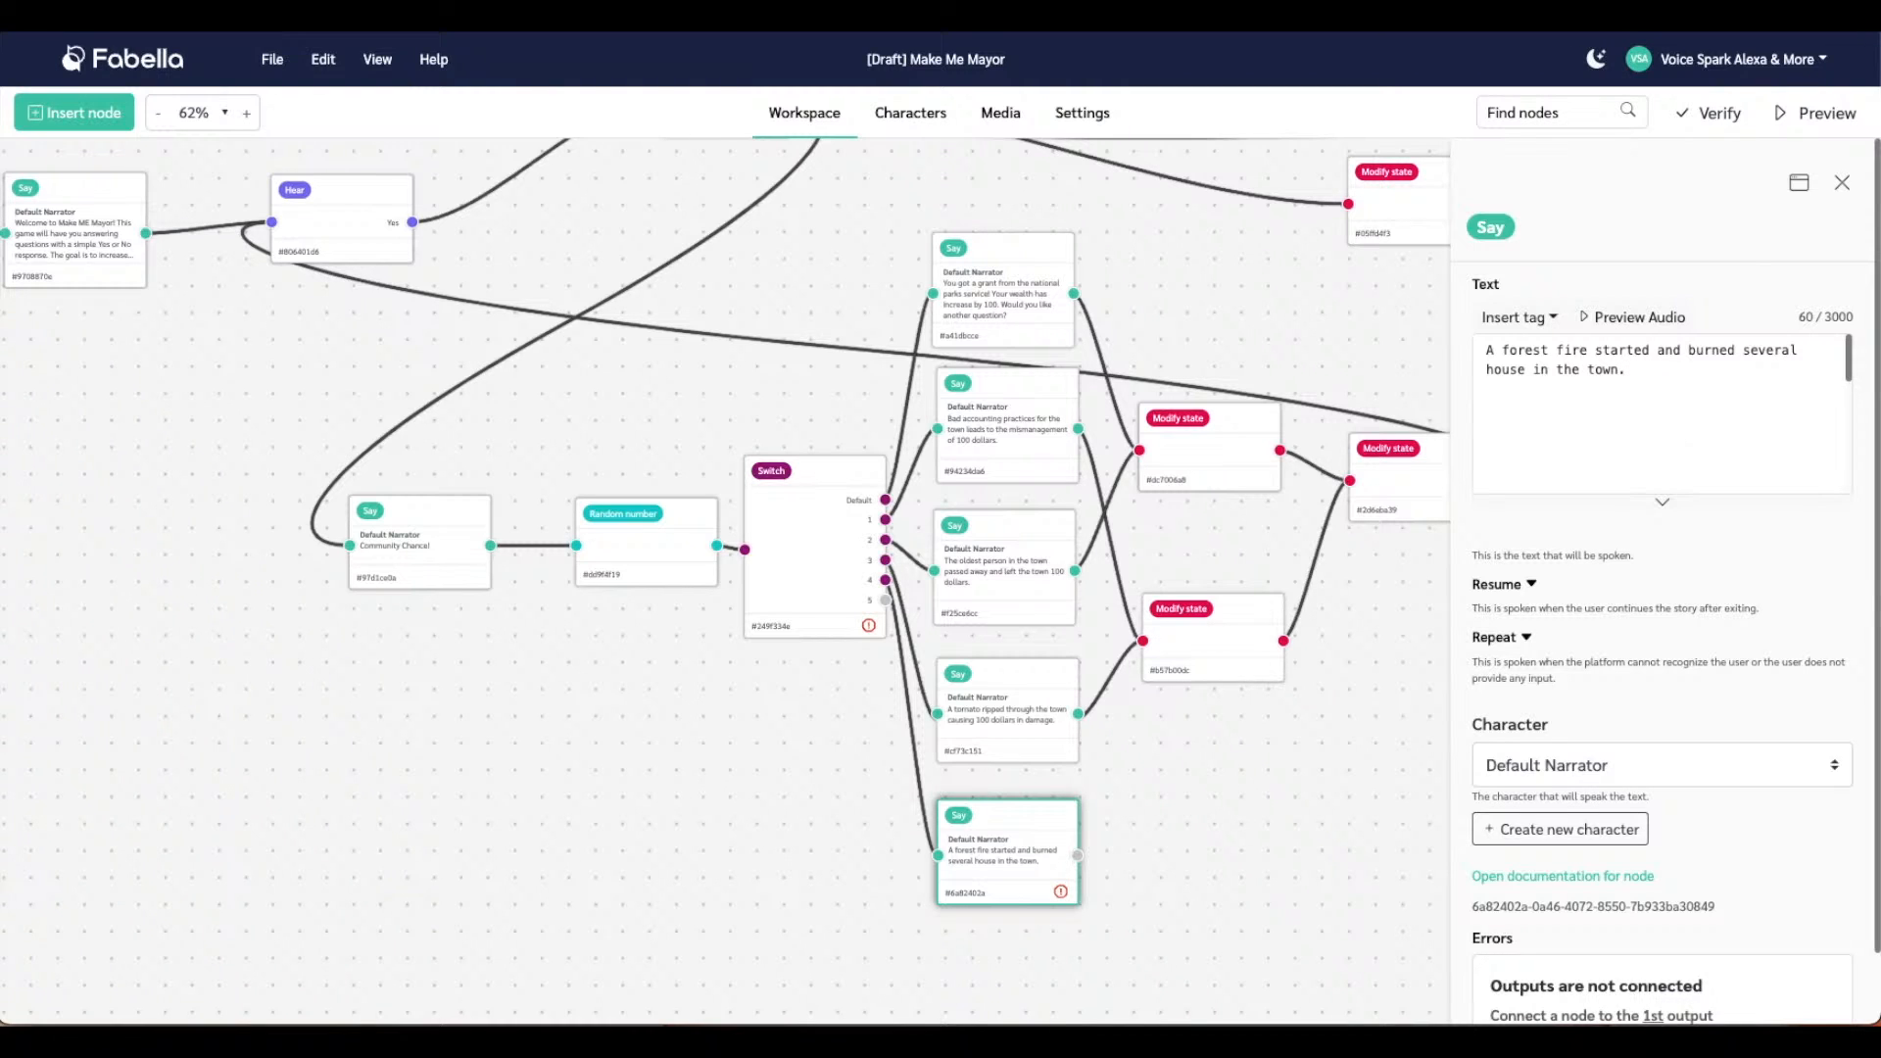
Add a second sentence to the forest fire text: "This was caused by improper maintenace of fire boundires."
type(". T")
key("BackSpace")
type("This was caused m")
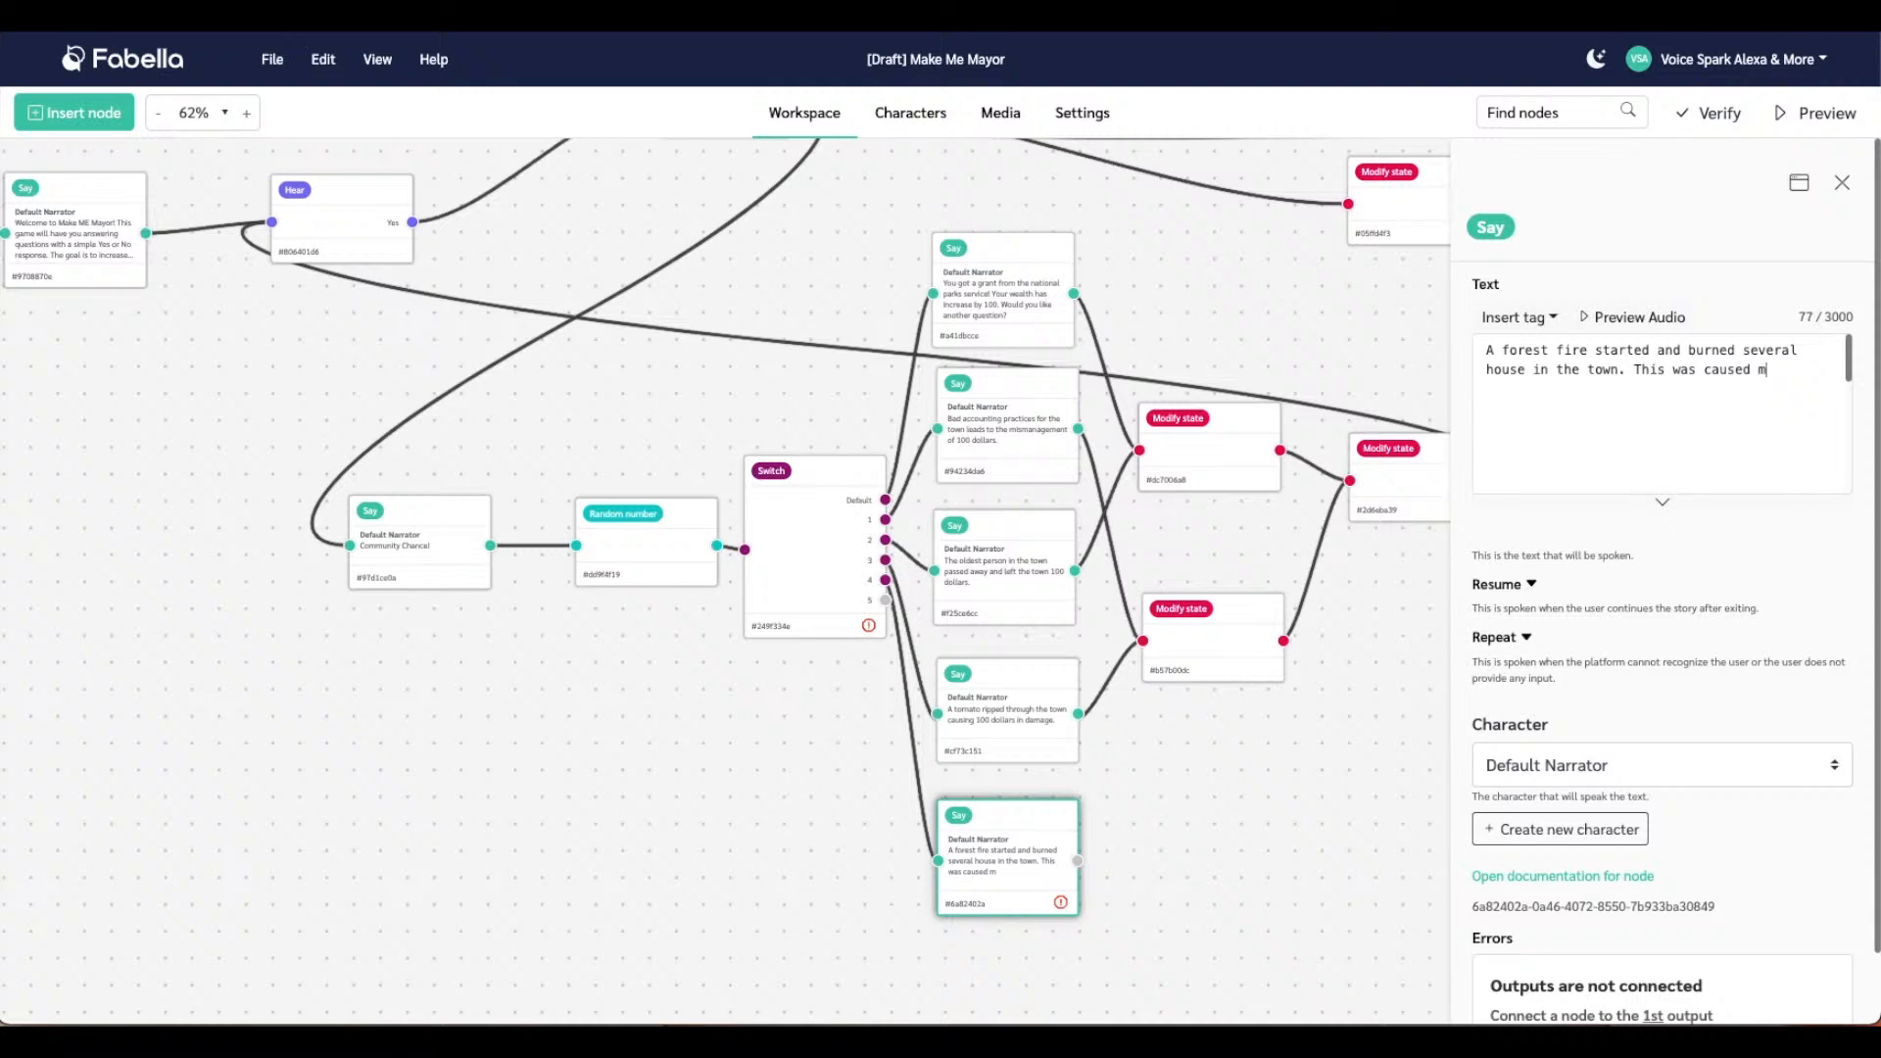
key("BackSpace")
type("v")
type("y improper mainte")
key("BackSpace")
type("enace o")
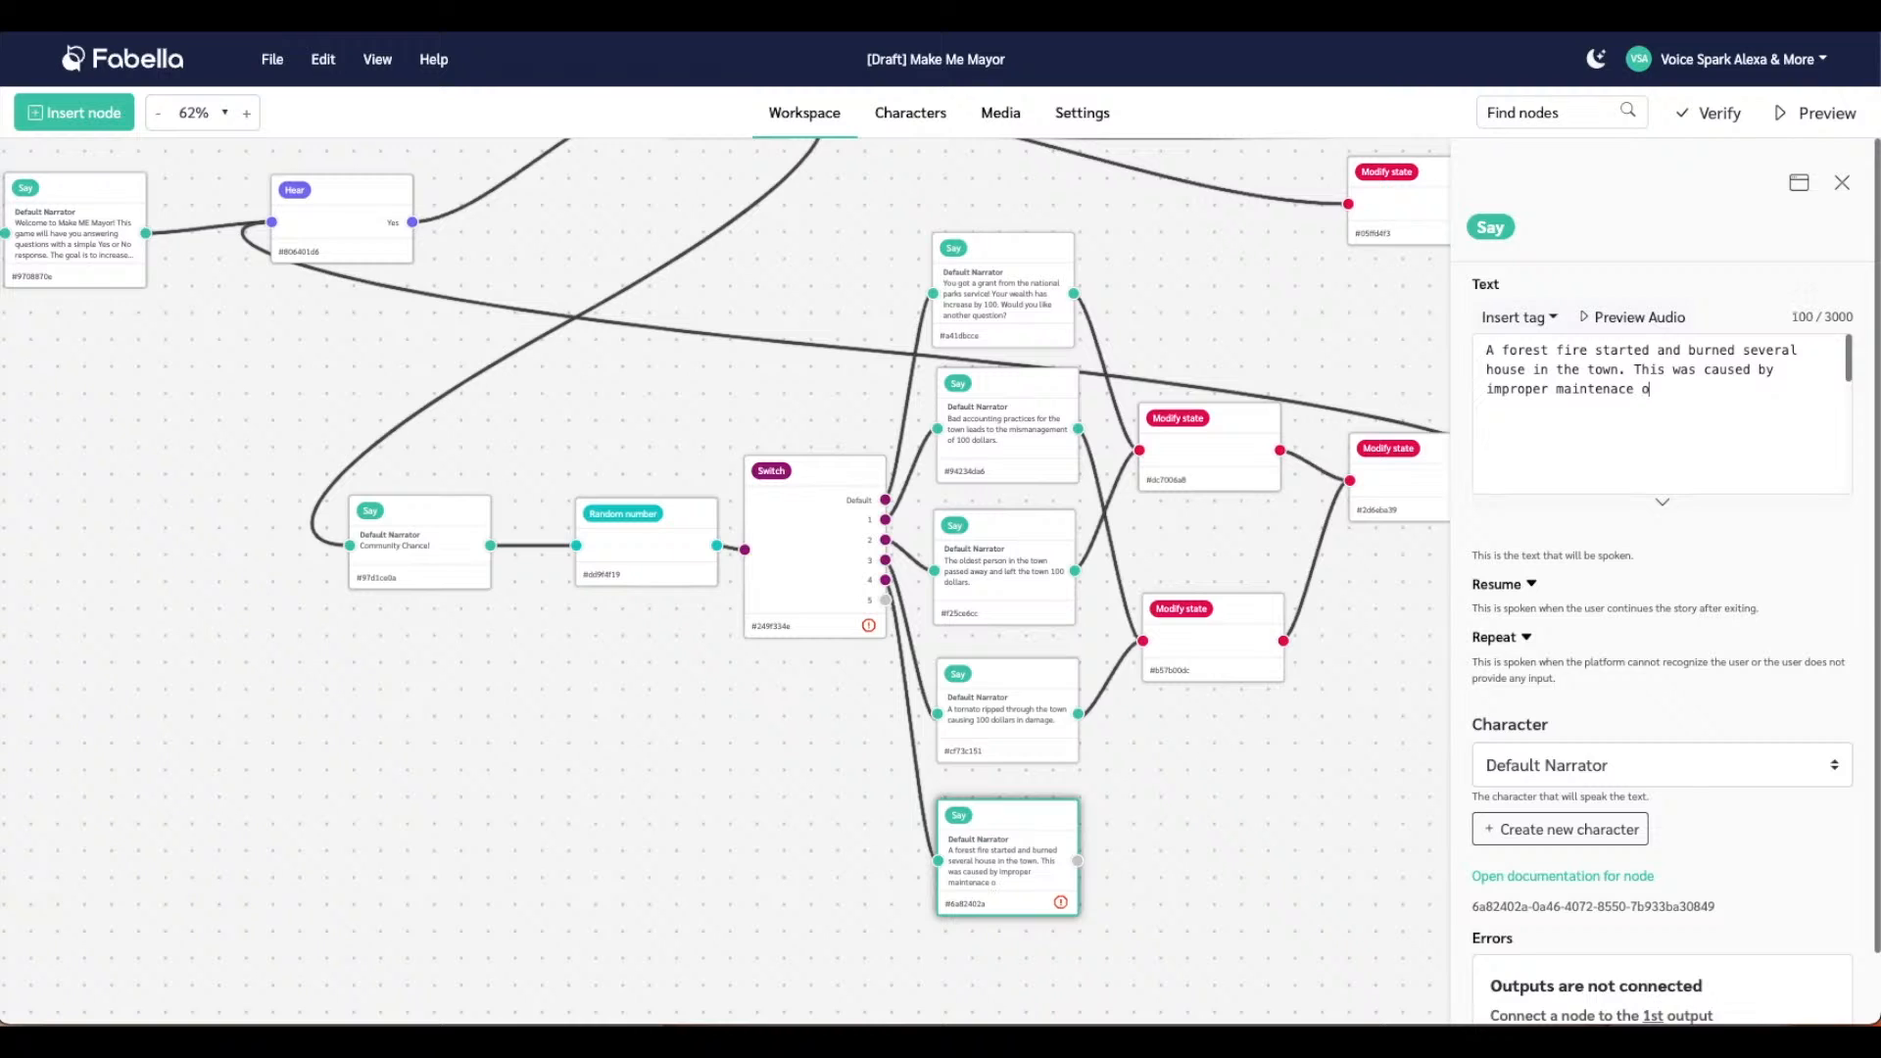
type("f ")
type("the")
key("BackSpace")
key("BackSpace")
key("BackSpace")
key("BackSpace")
type("fire boaunde")
key("BackSpace")
key("BackSpace")
key("BackSpace")
key("BackSpace")
key("BackSpace")
type("ounde")
key("BackSpace")
key("BackSpace")
key("BackSpace")
key("BackSpace")
key("BackSpace")
type("undires.")
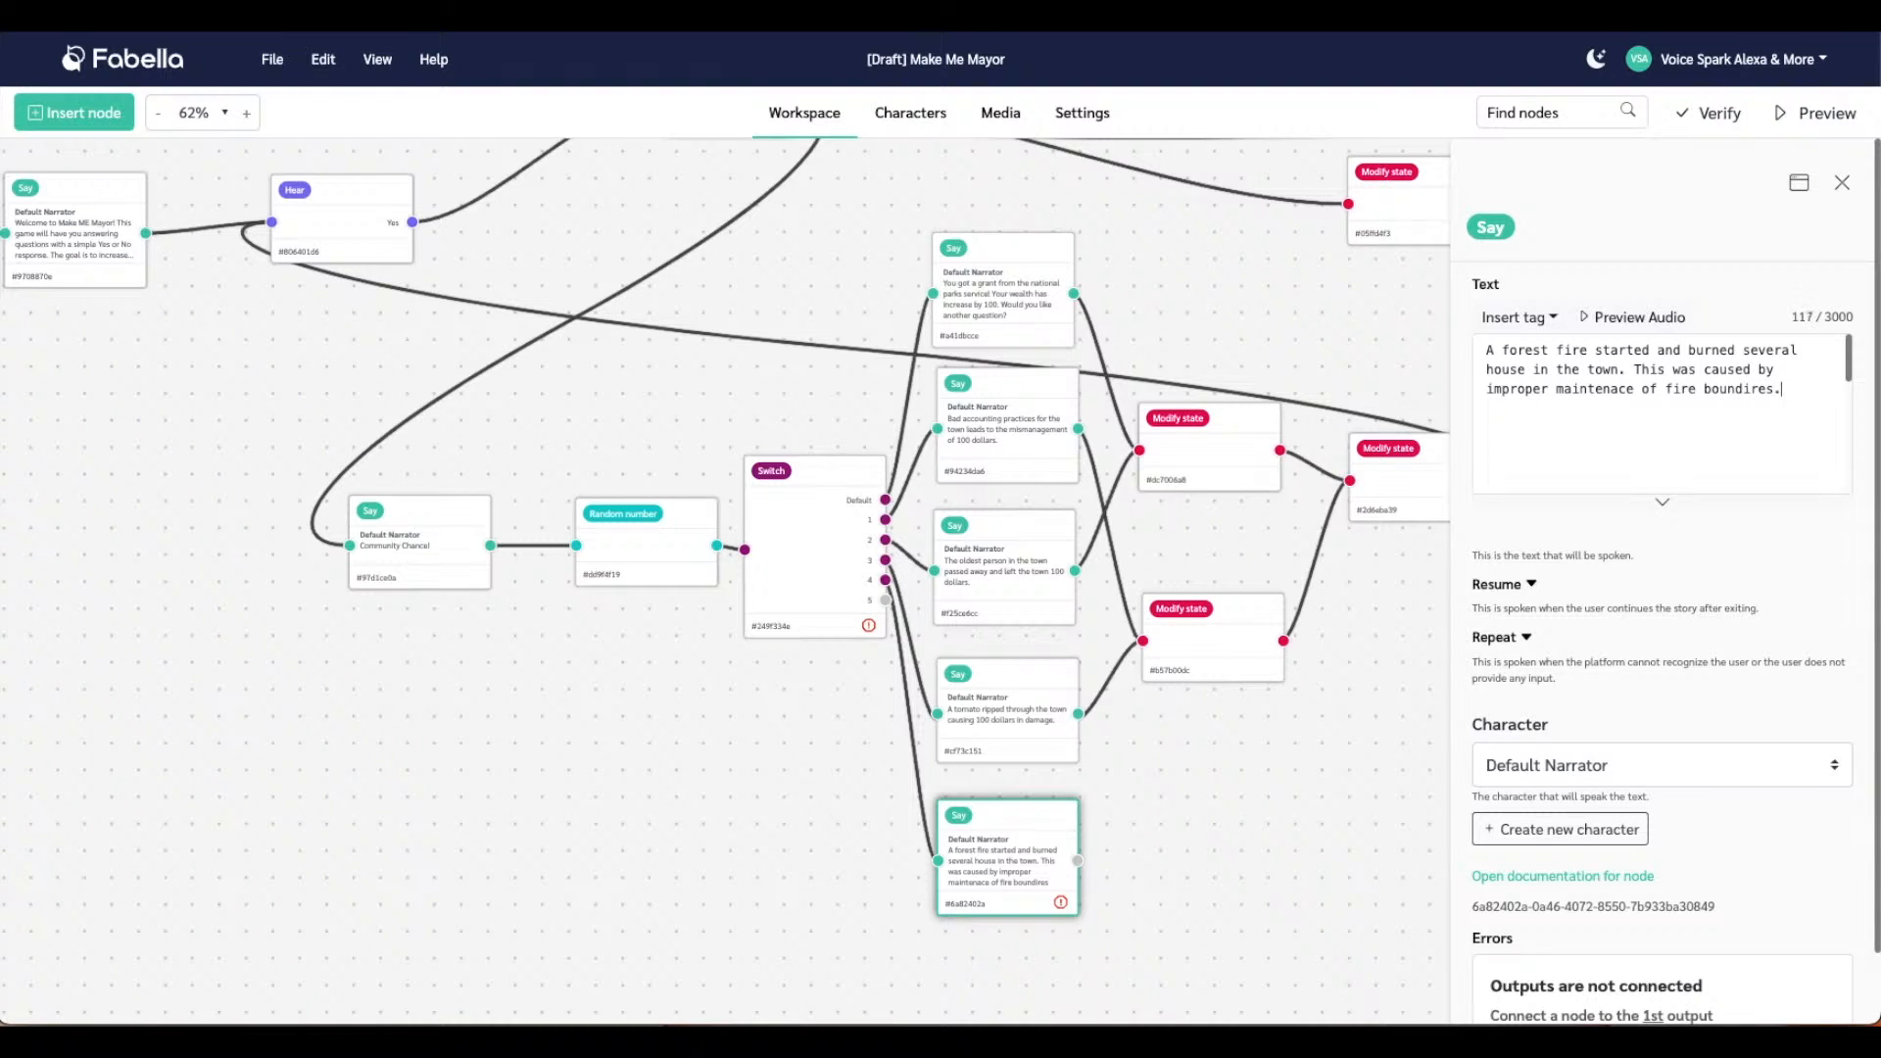
Preview the forest fire text's audio and correct "house" to "houses"
left_click(1598, 320)
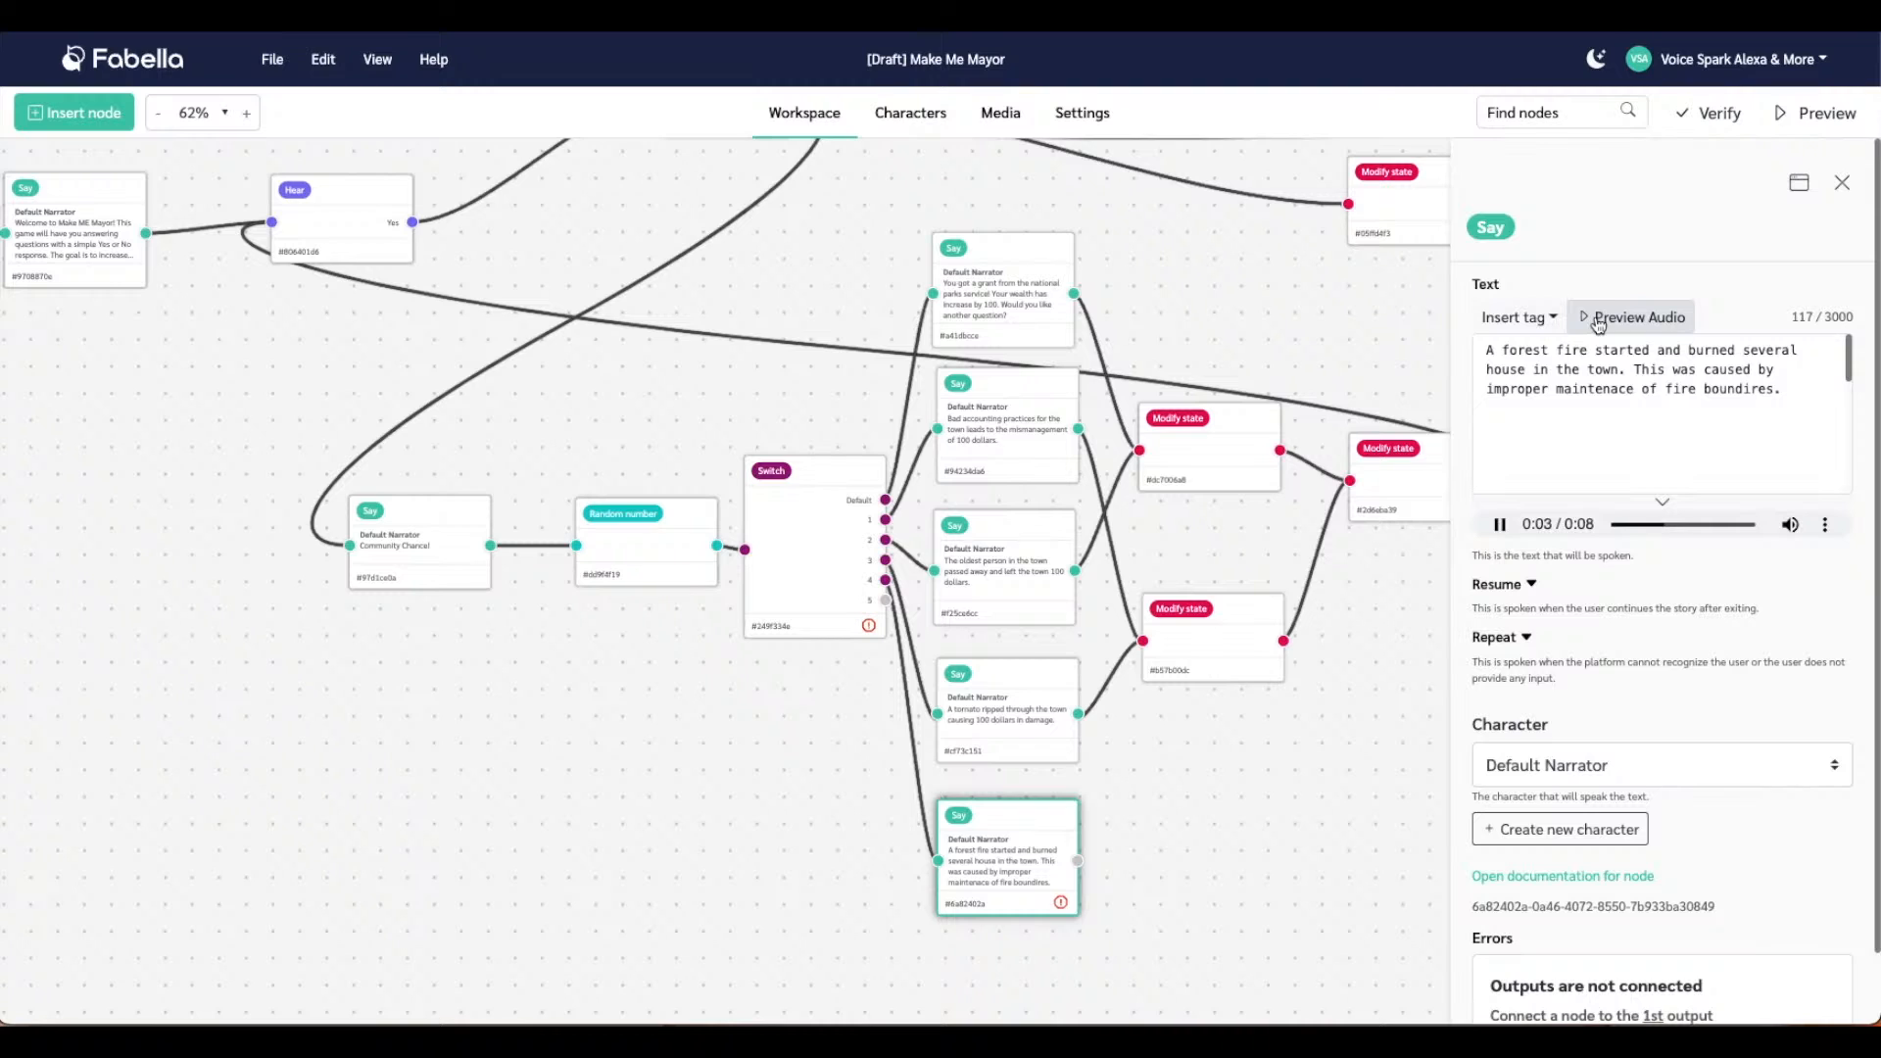
left_click(1522, 377)
type("s")
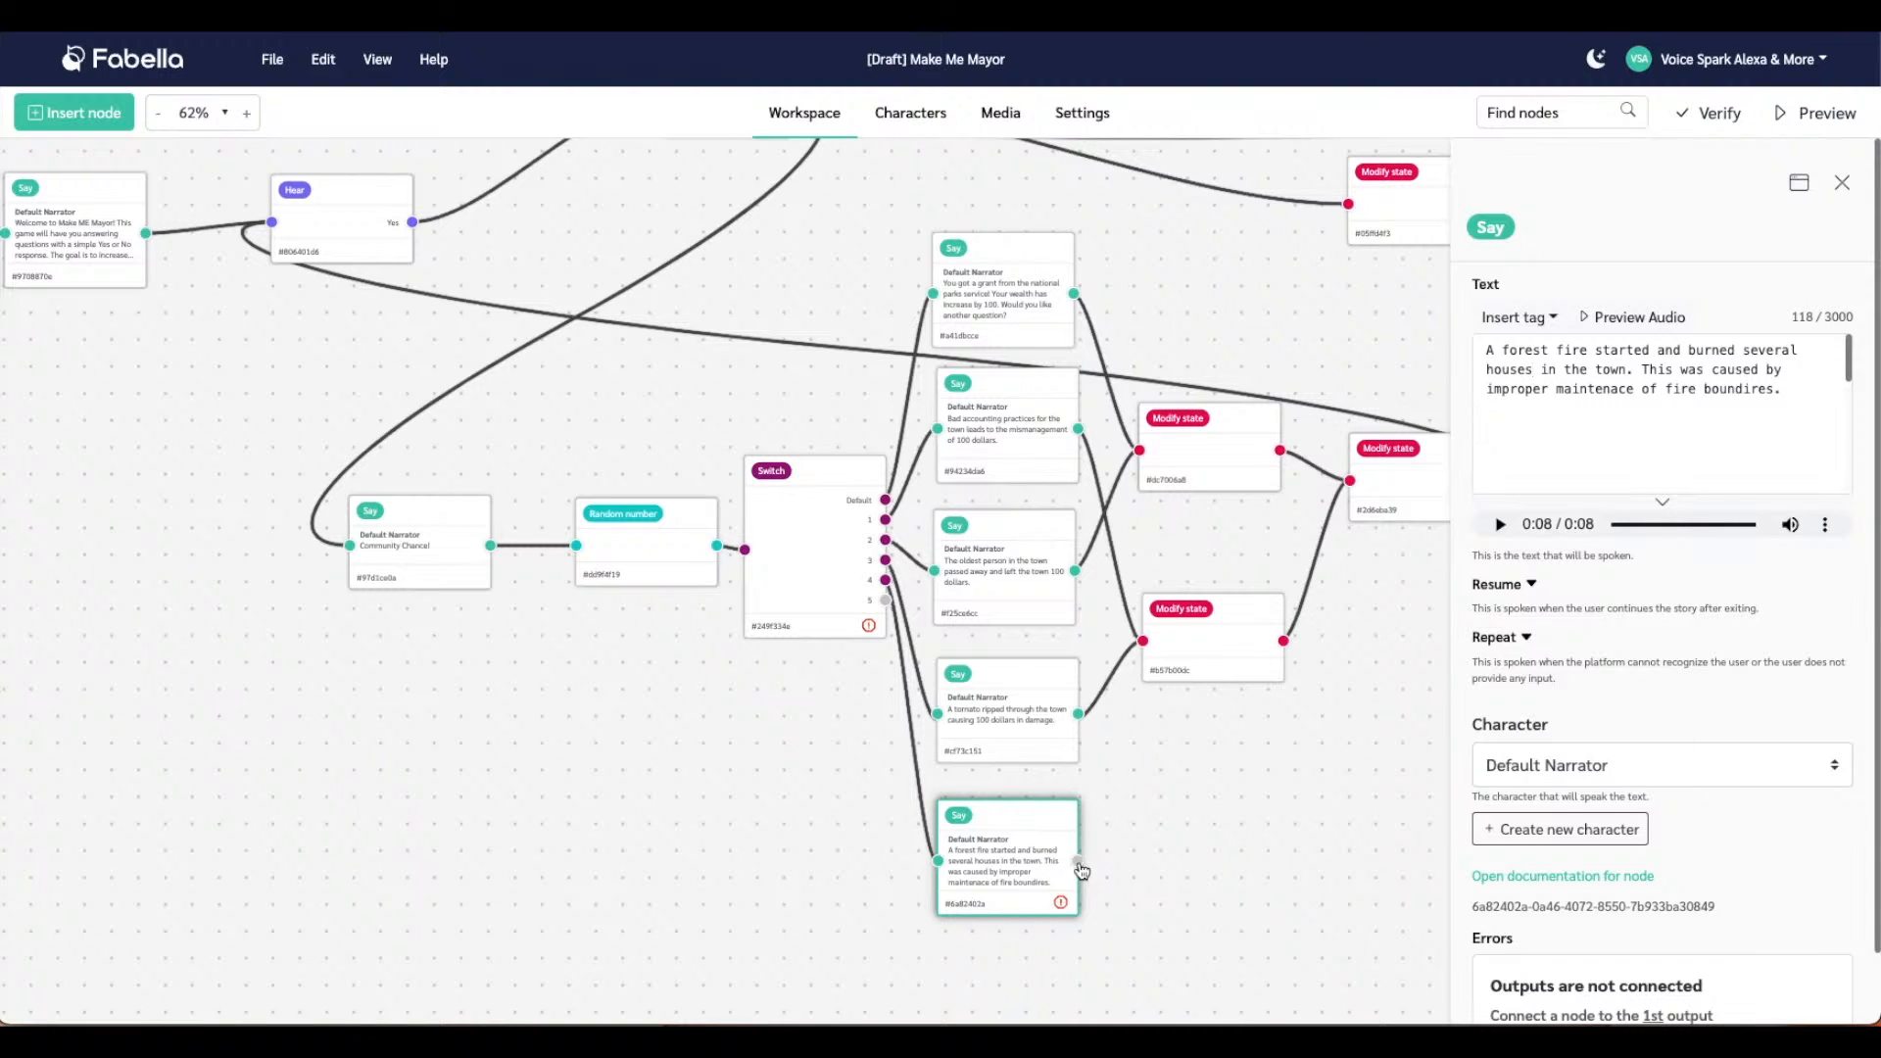
Connect the forest fire Say node to the {wealth}-100 Modify state node
left_click_drag(1081, 871, 1142, 641)
left_click(1786, 388)
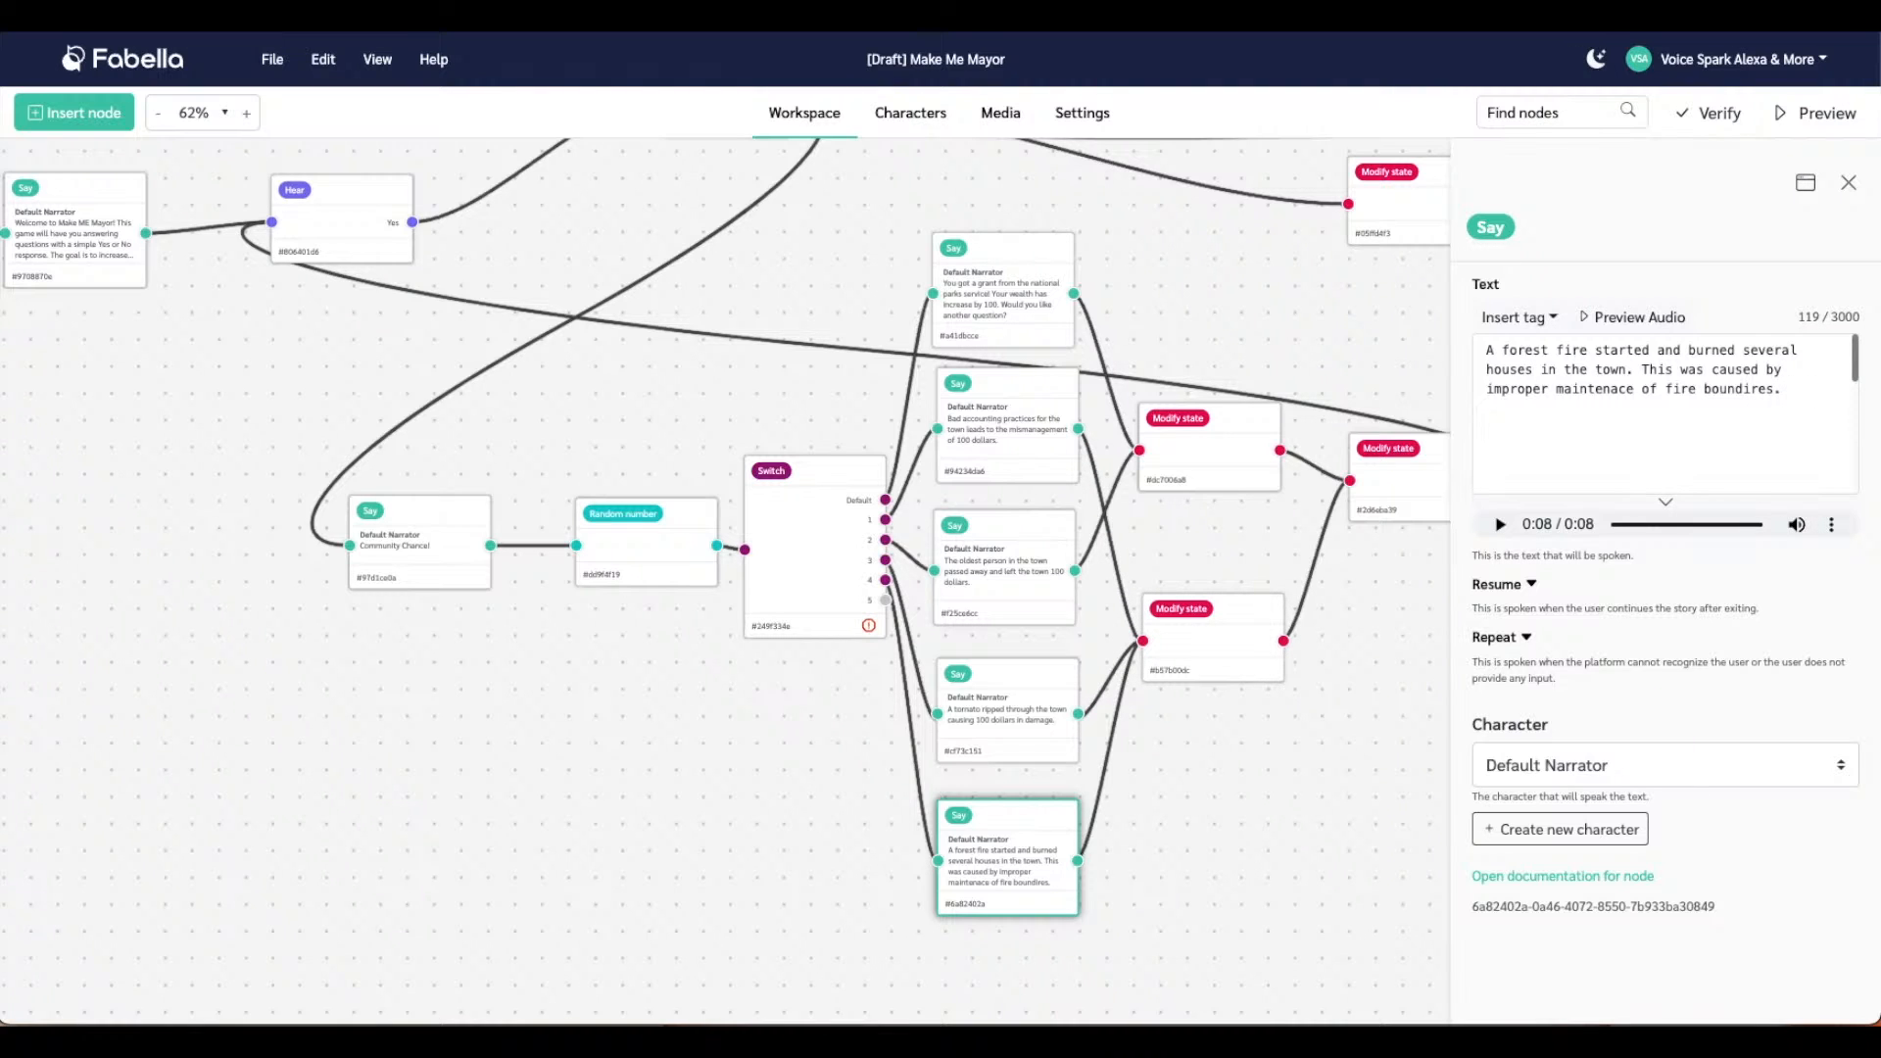
type("j")
type("The ")
type("is ")
type("cause")
type("d the ")
type("city")
left_click(1791, 390)
key("ctrl+shift+End")
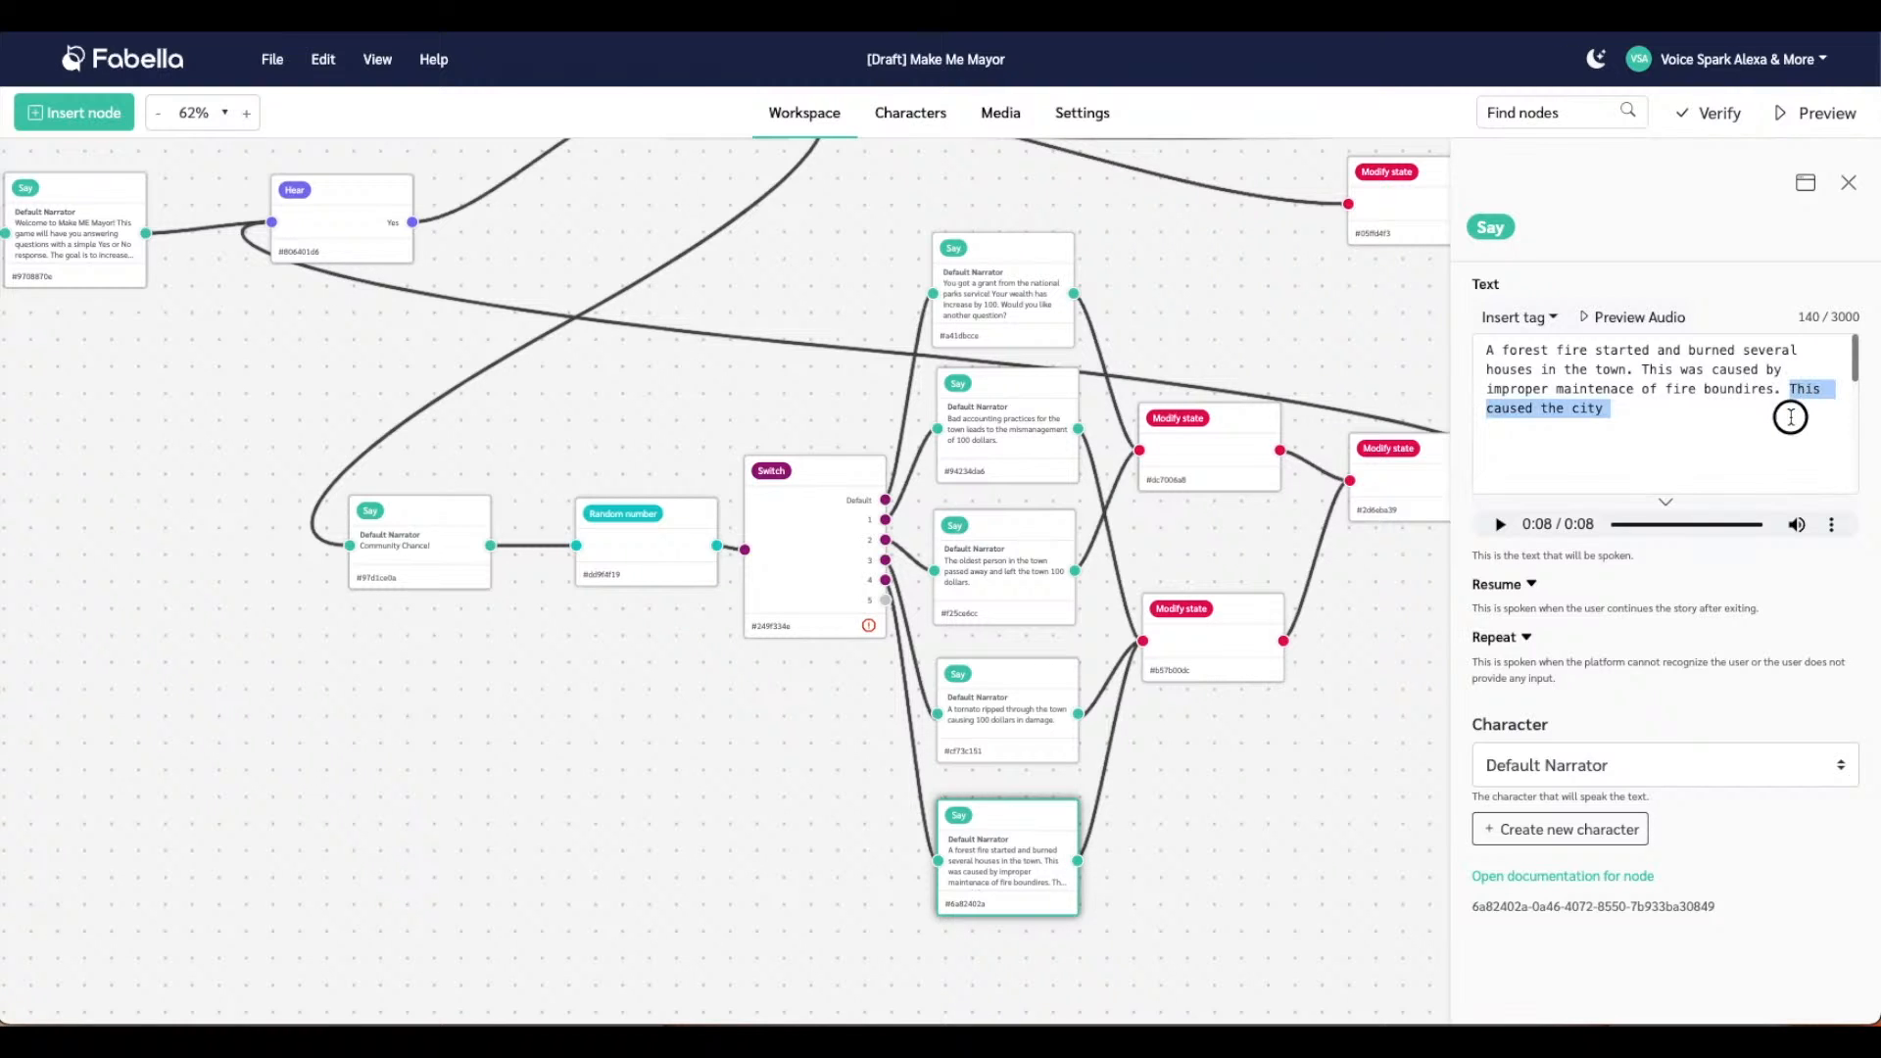
key("BackSpace")
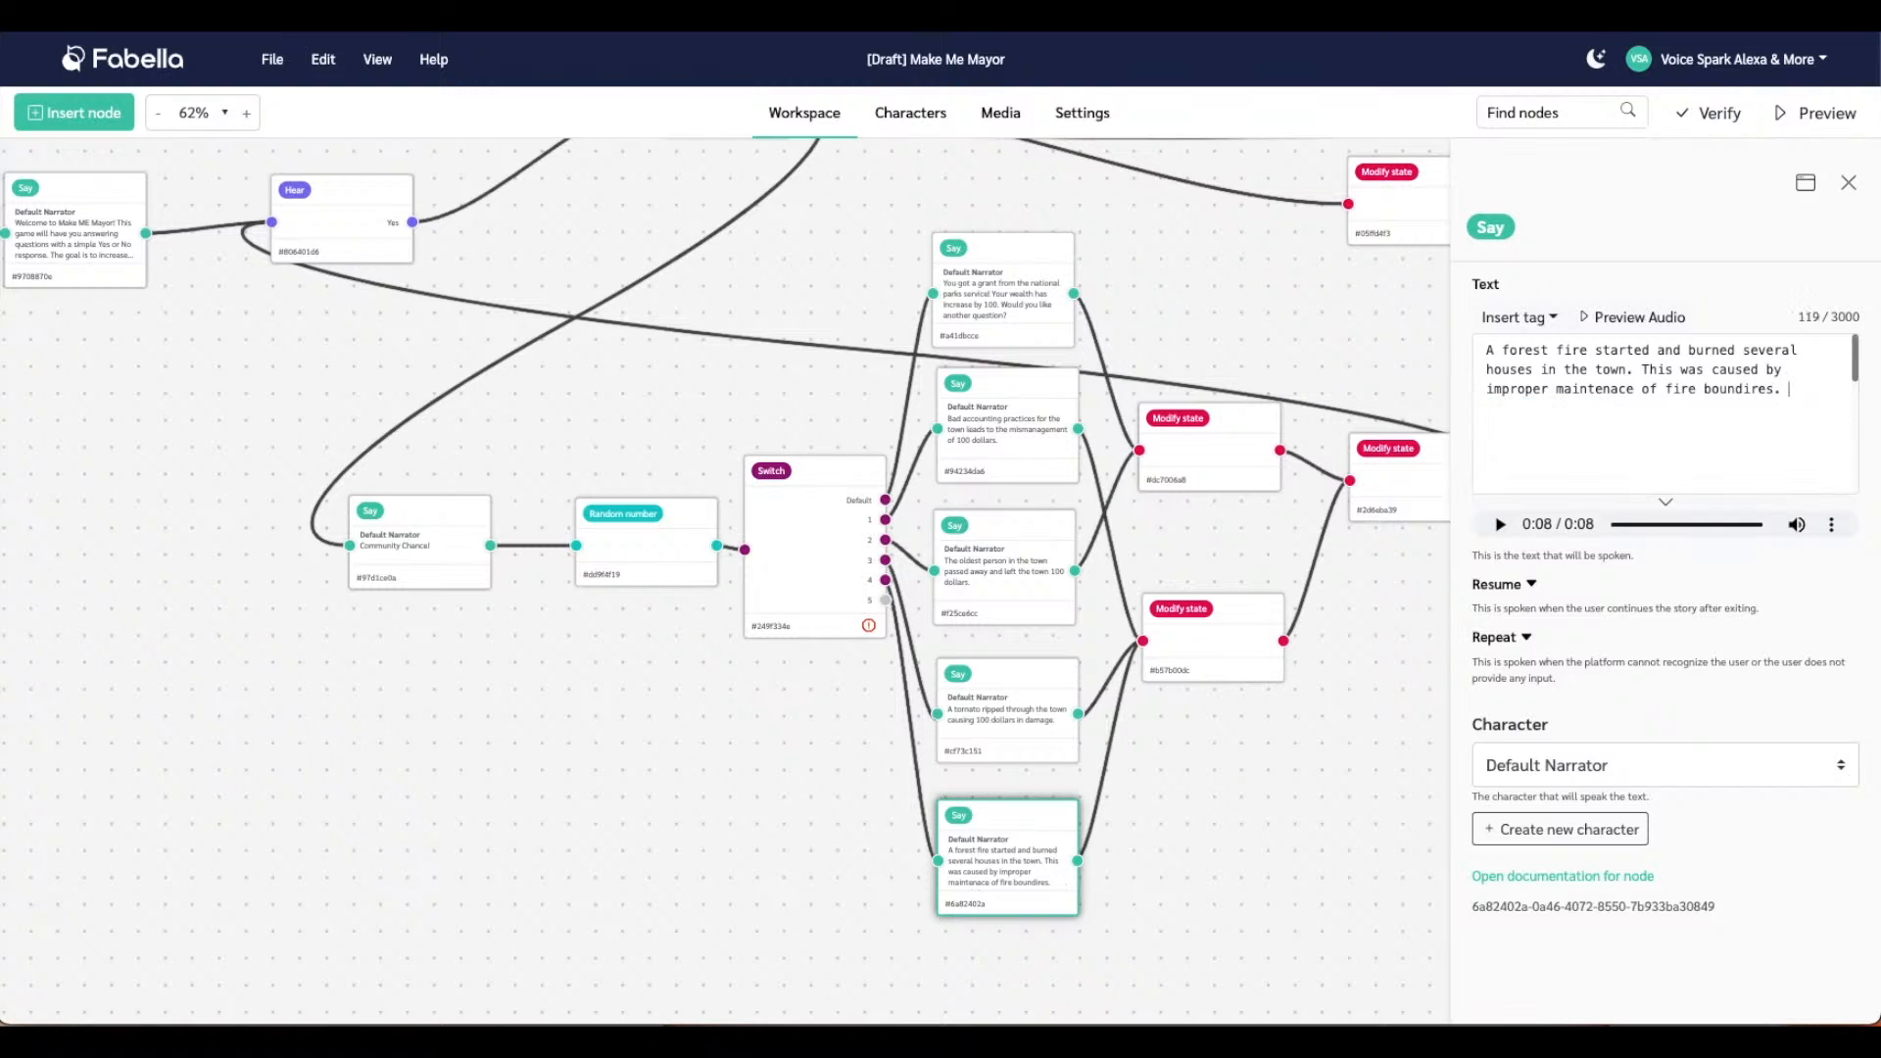
Inspect the values of the two Modify state nodes that the Community Chance Say nodes lead to
left_click(1185, 462)
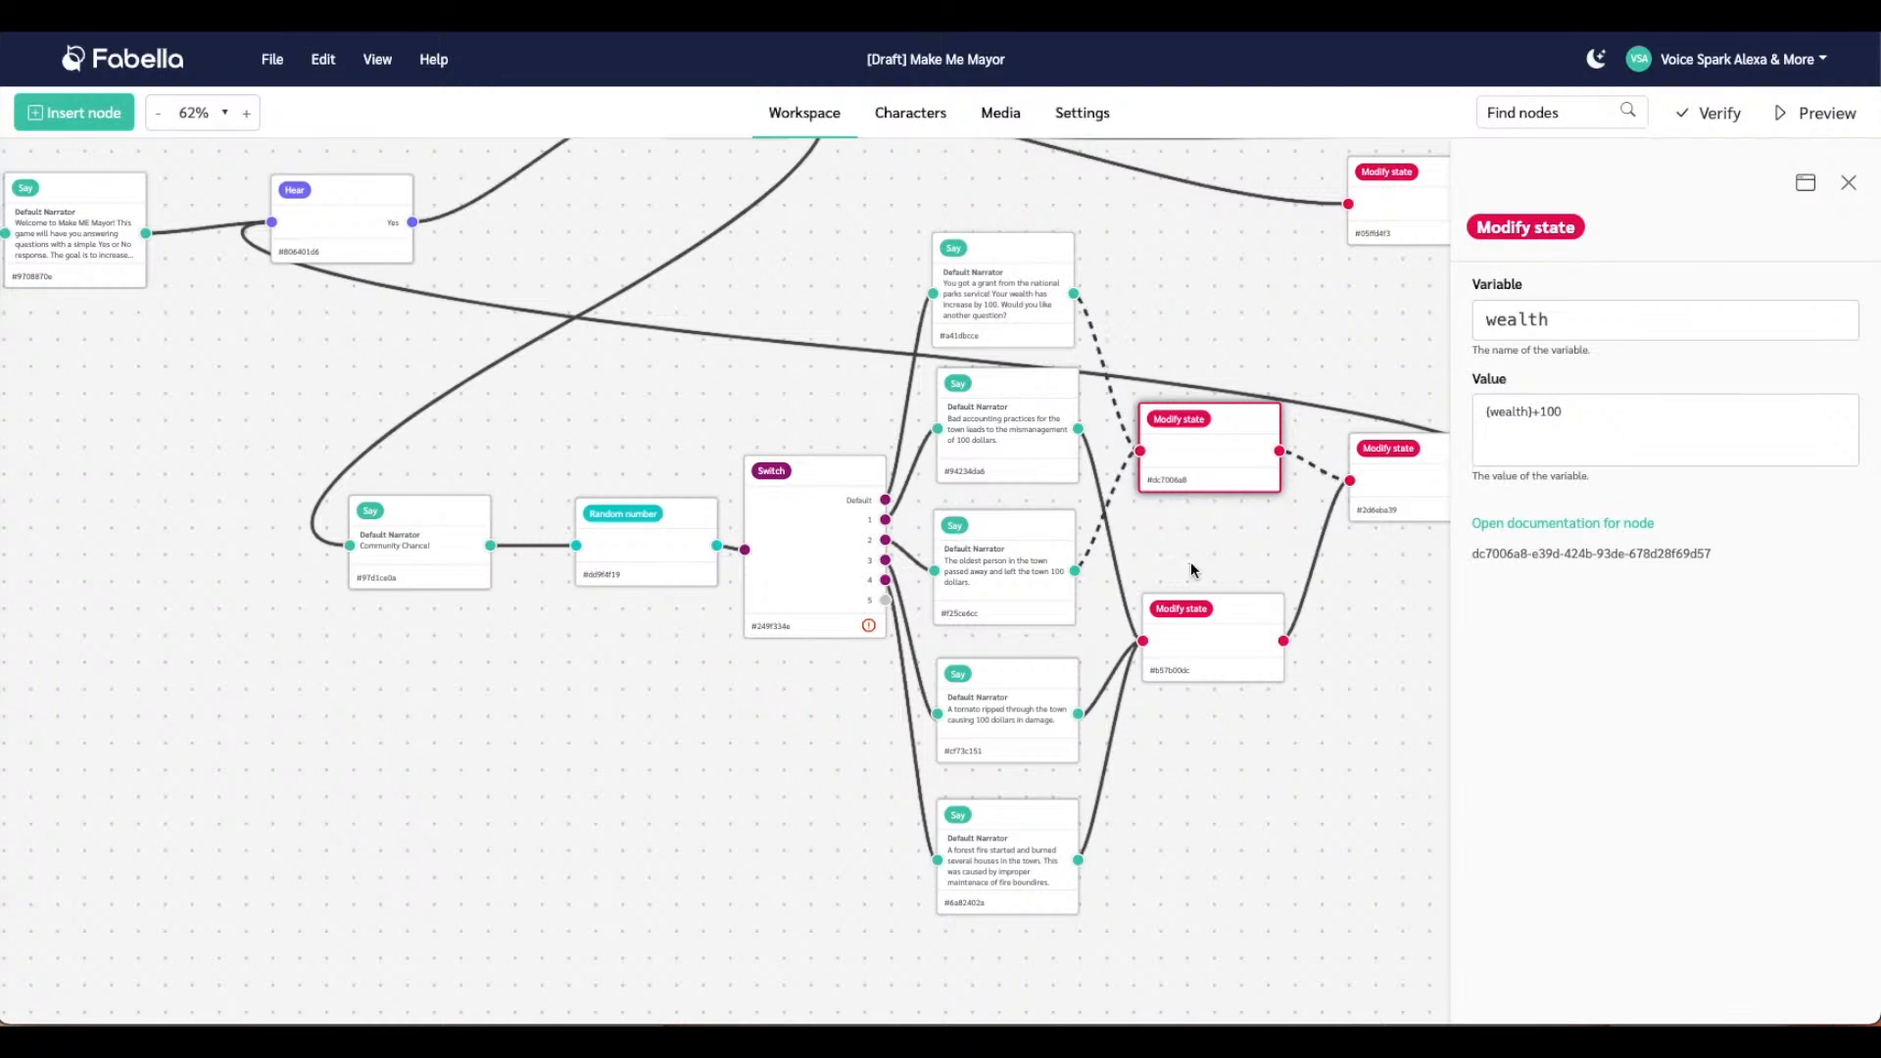
left_click(1212, 668)
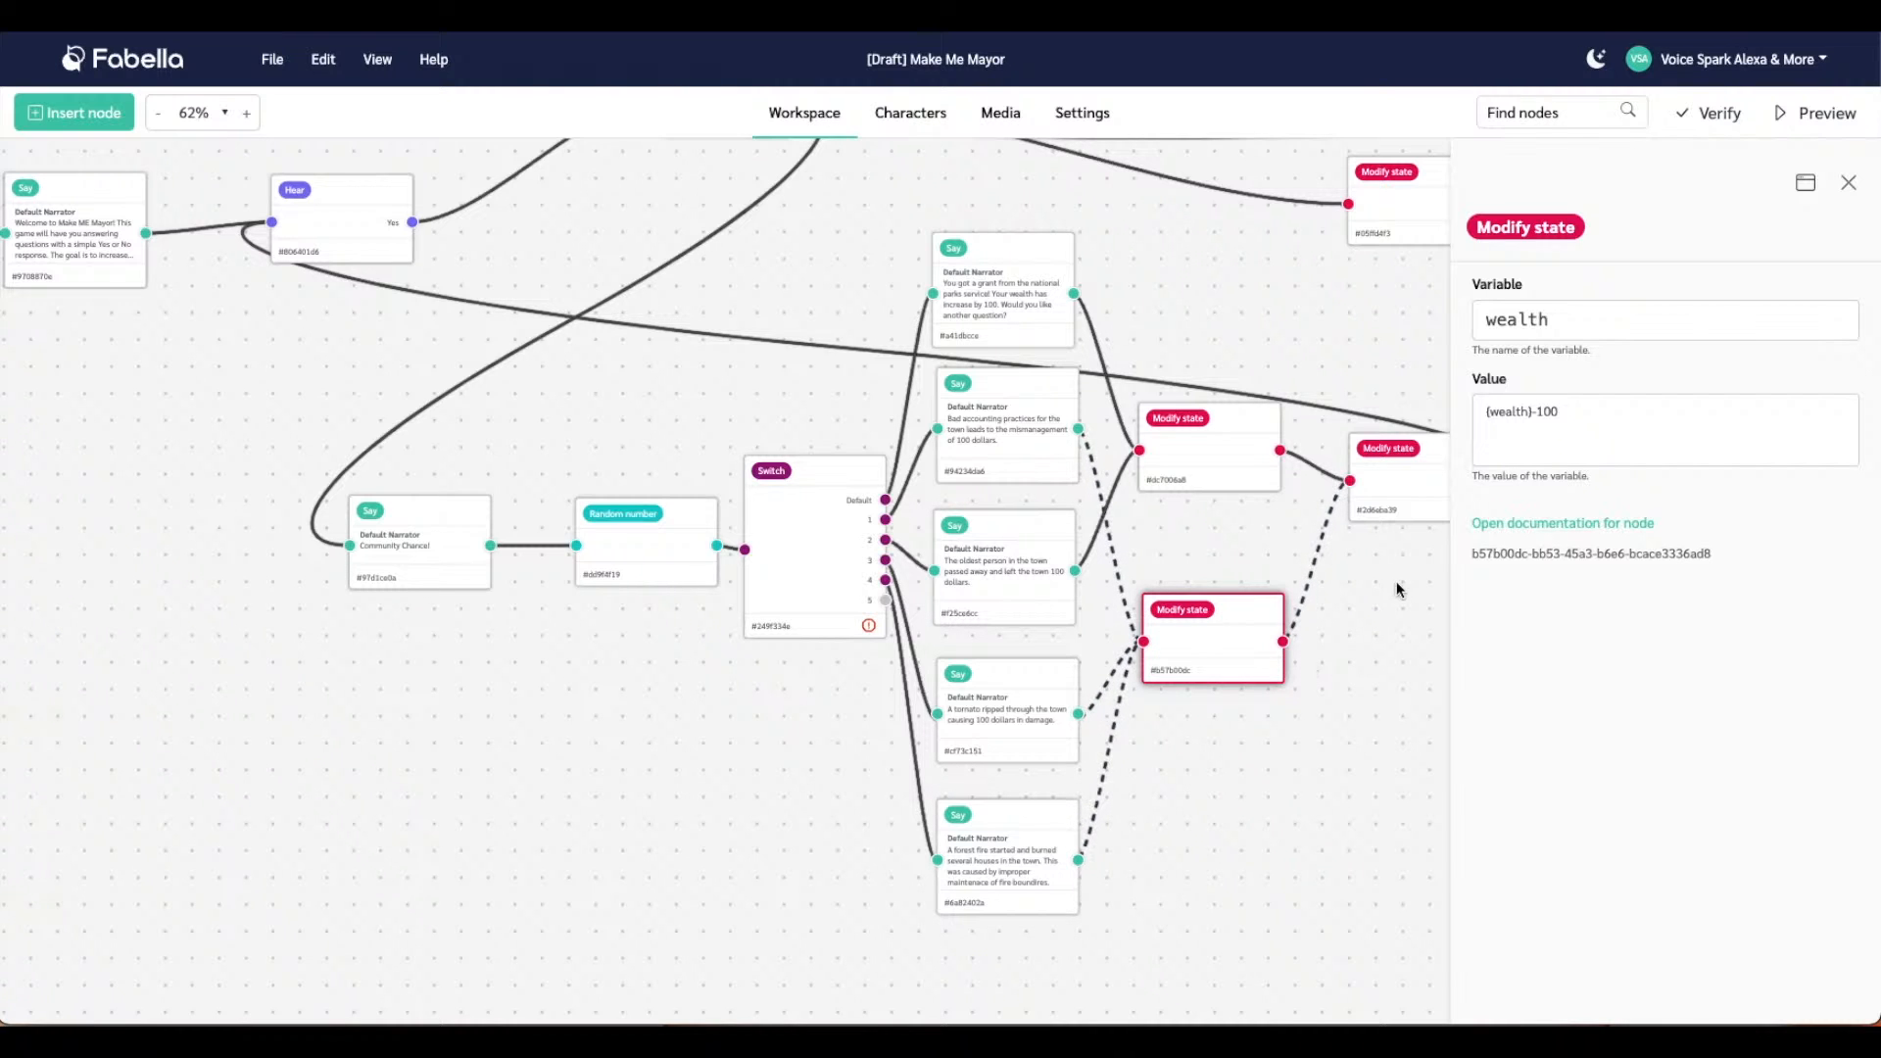
scroll(1207, 594, "right", 4)
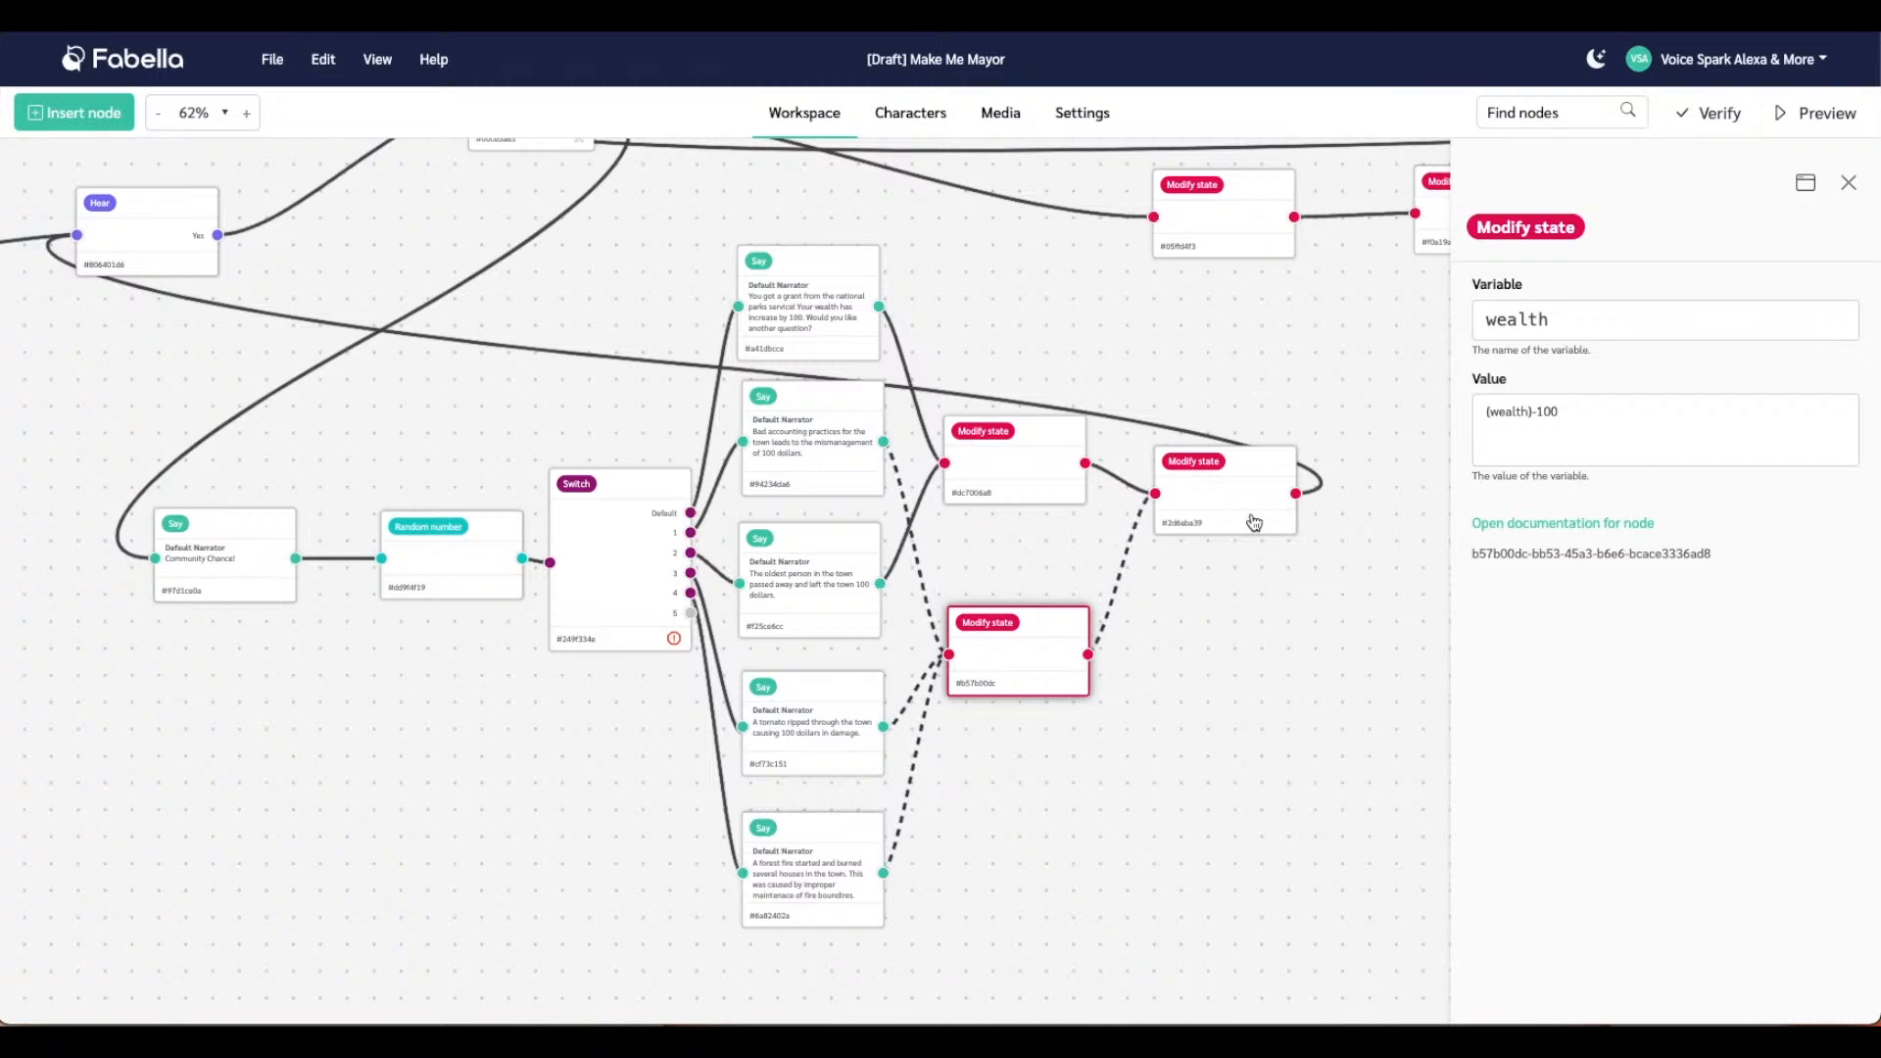
Correct "boundires" to "boundaries" in the forest fire Say node's text and preview its audio
left_click(816, 838)
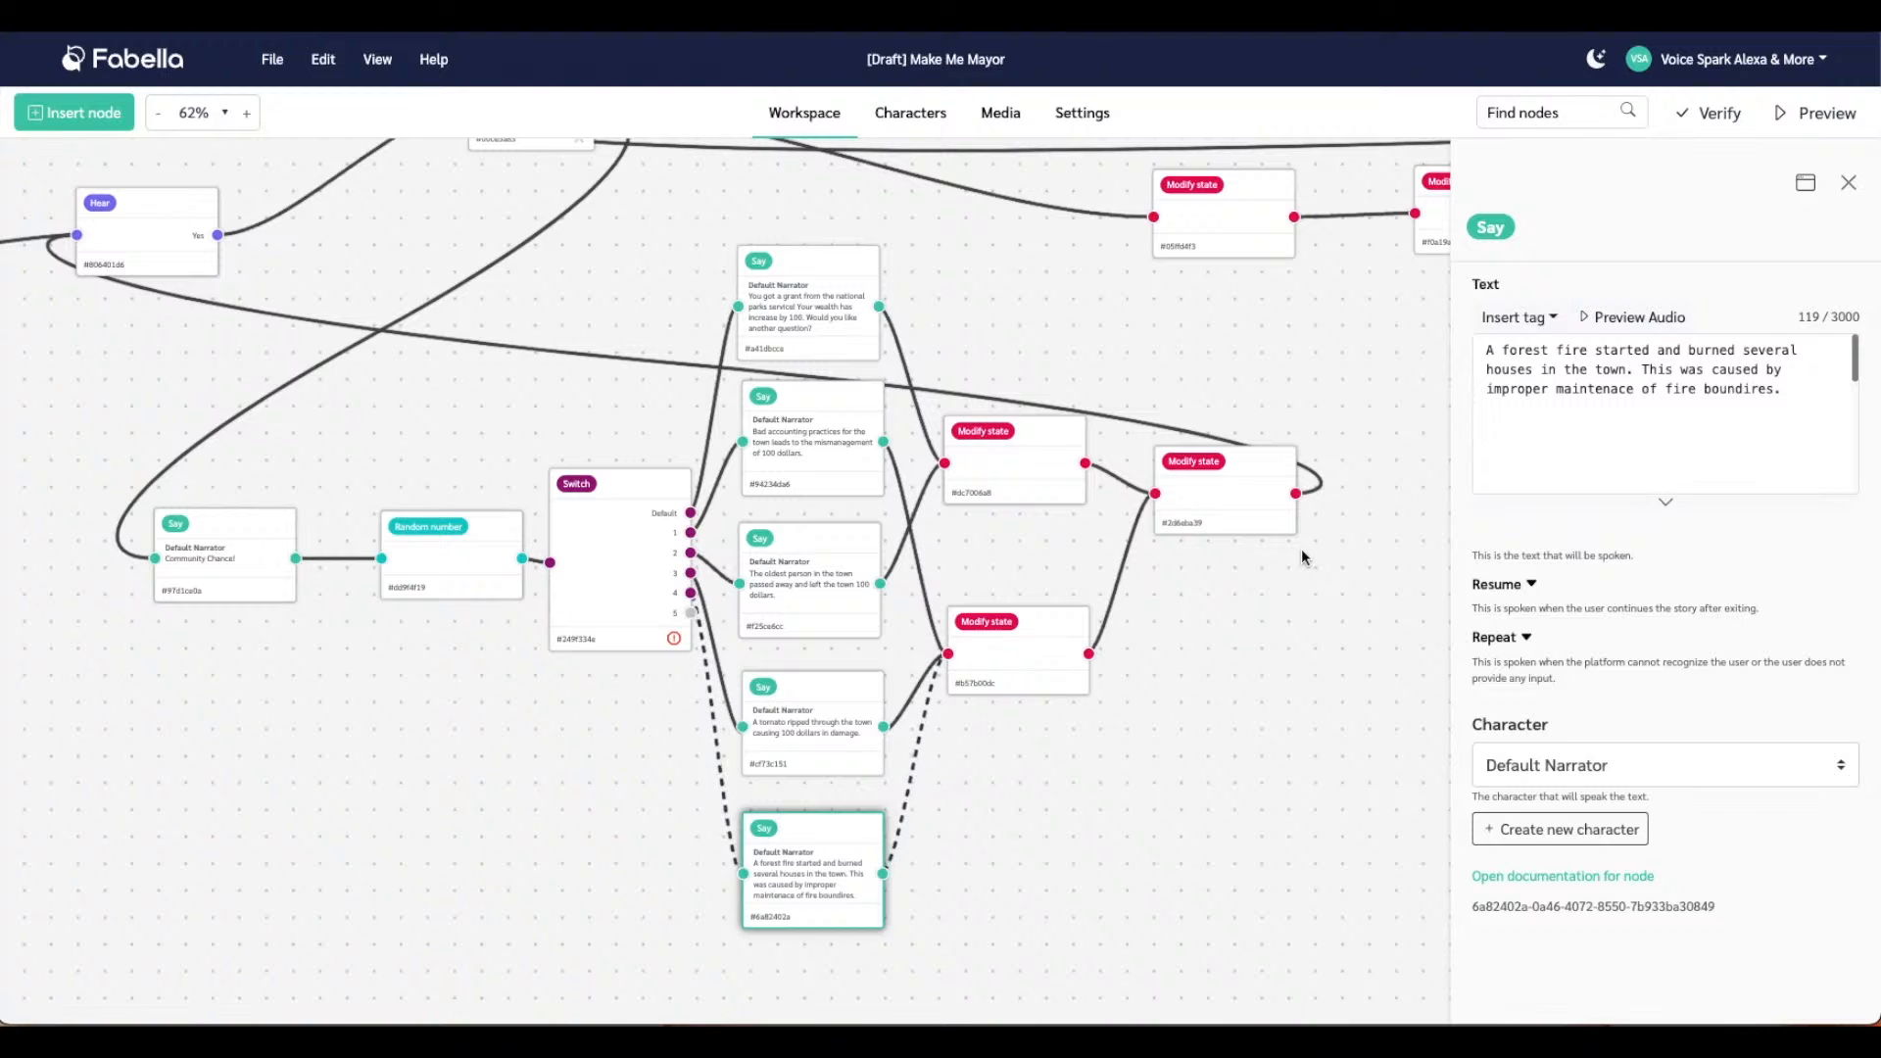
left_click(1774, 390)
key("BackSpace")
key("BackSpace")
key("BackSpace")
key("BackSpace")
type("aries")
left_click(1603, 319)
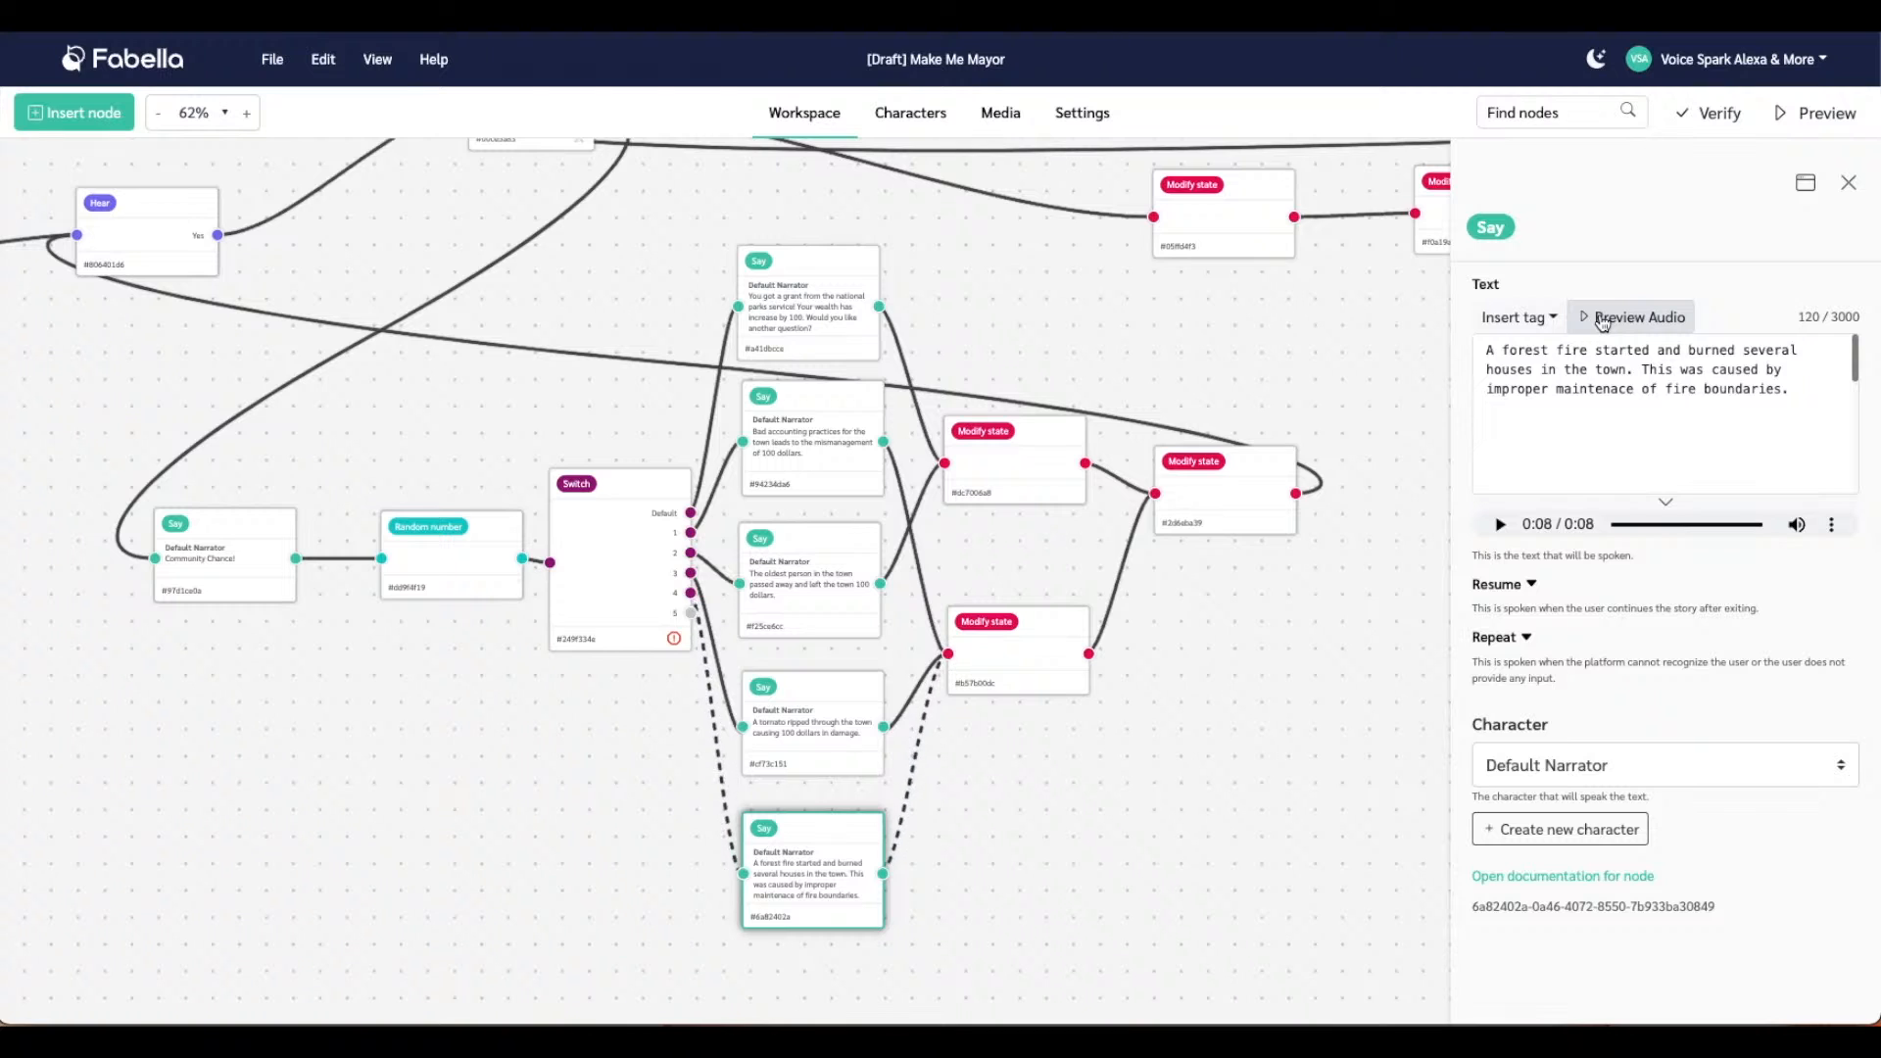
Correct the misspelled "maintenace" to "maintenance" in the forest fire text, previewing the audio along the way
left_click(1618, 390)
key("BackSpace")
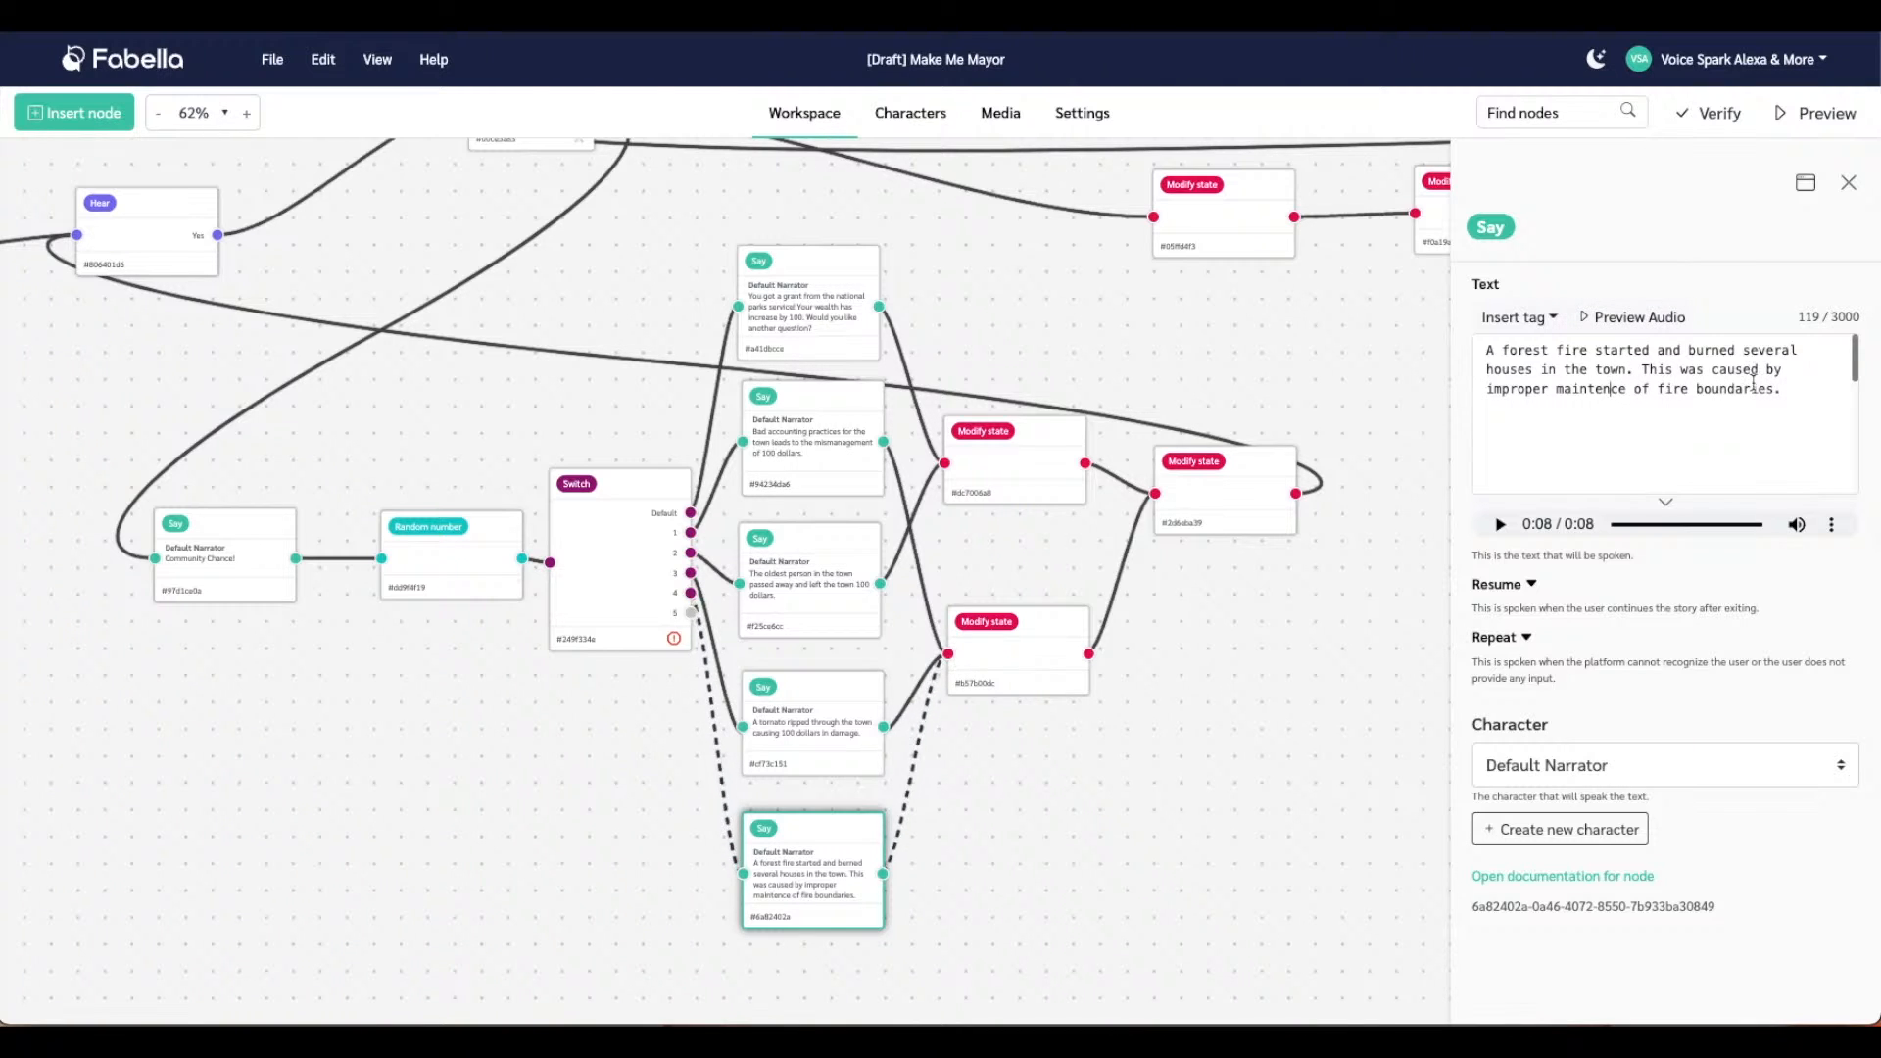
left_click(1616, 314)
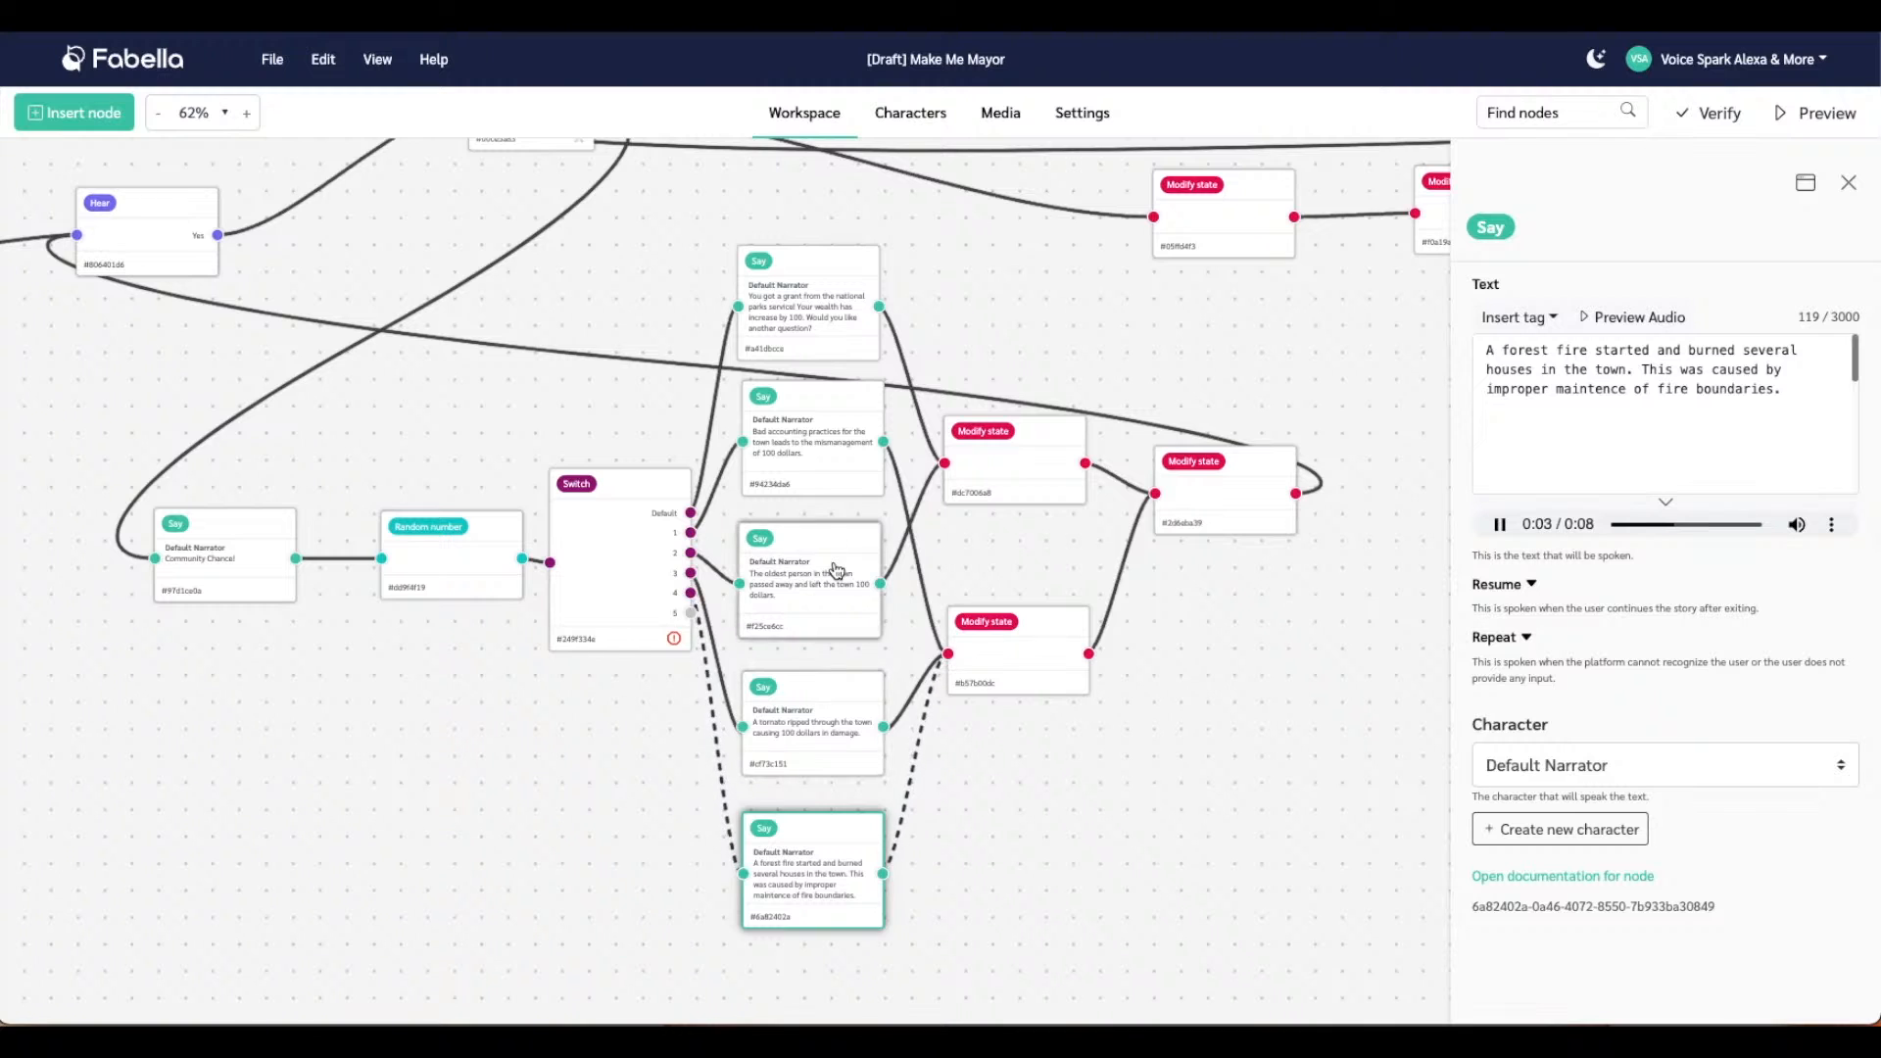
left_click(1612, 399)
type("a")
type("na")
Reword the ending of the tornado Say node's text to "casuing a lot of damage." in place of the dollar amount
left_click(814, 747)
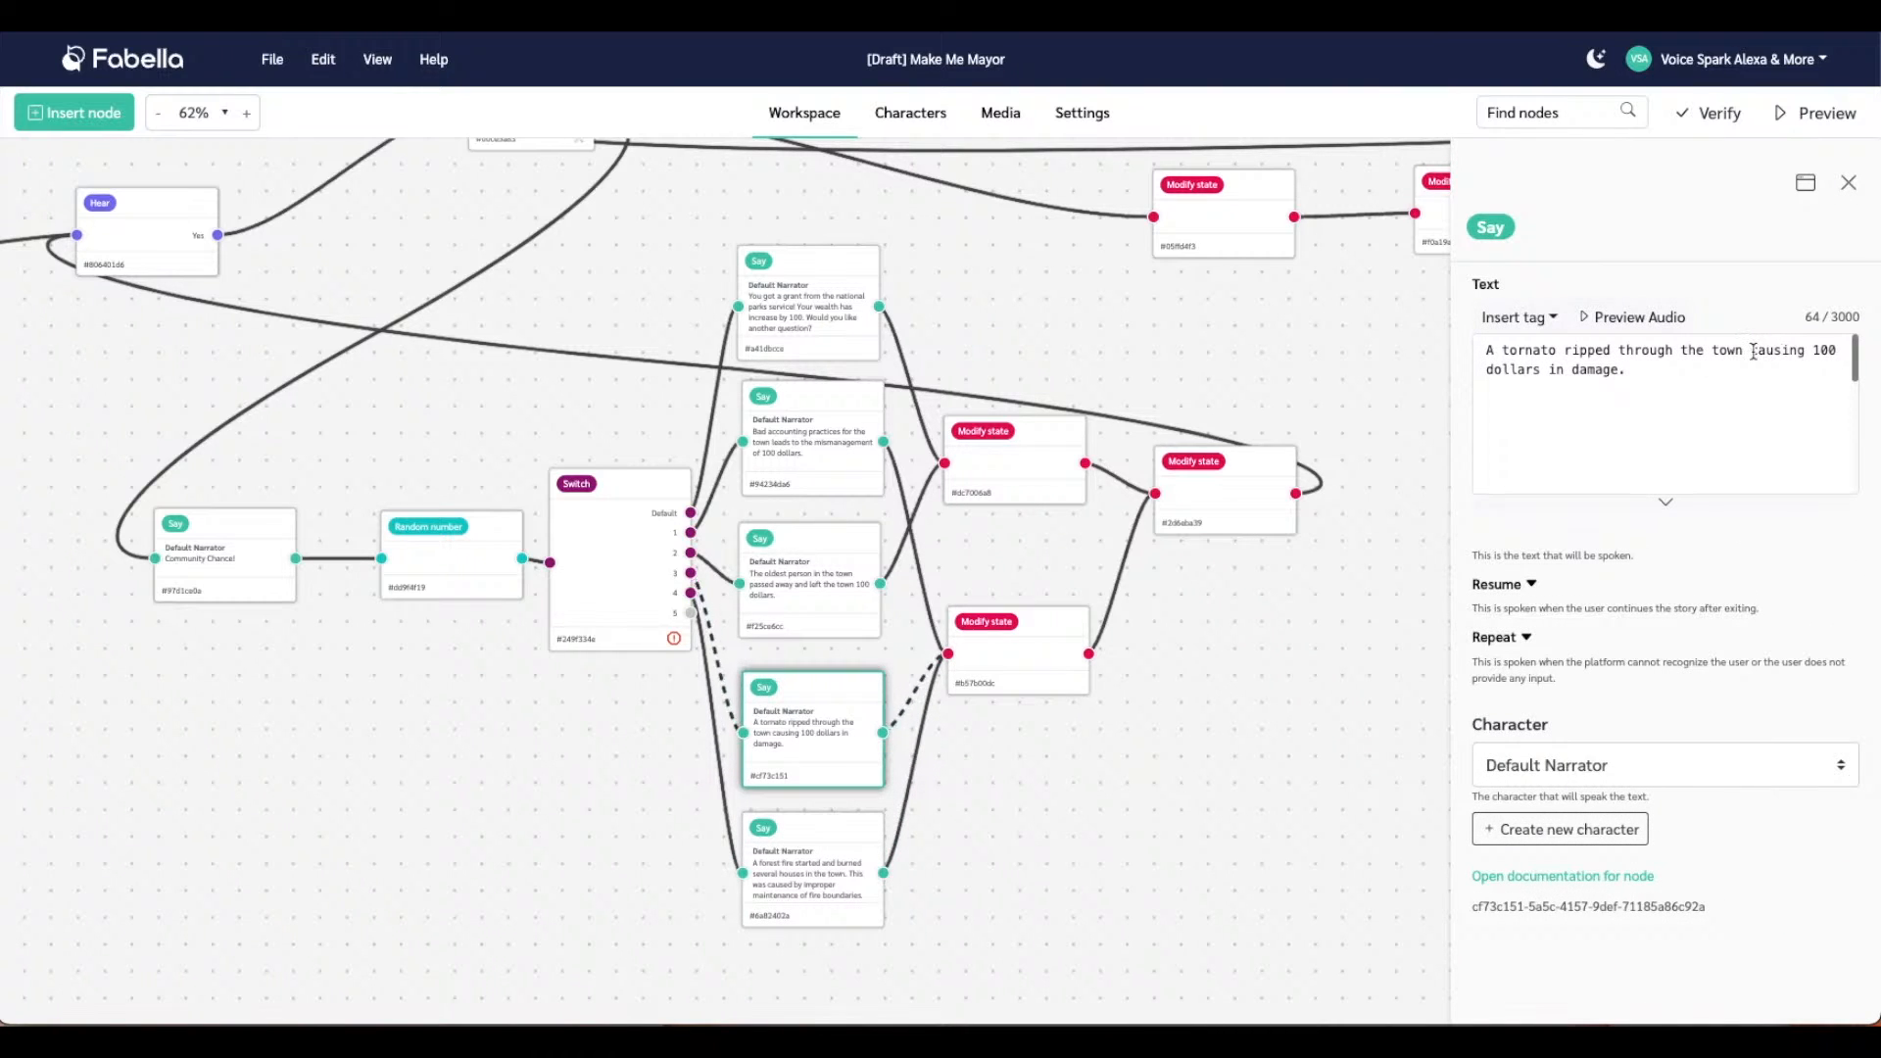
mouse_move(1756, 349)
left_mouse_down()
mouse_move(1523, 361)
mouse_move(1566, 375)
left_mouse_up()
key("BackSpace")
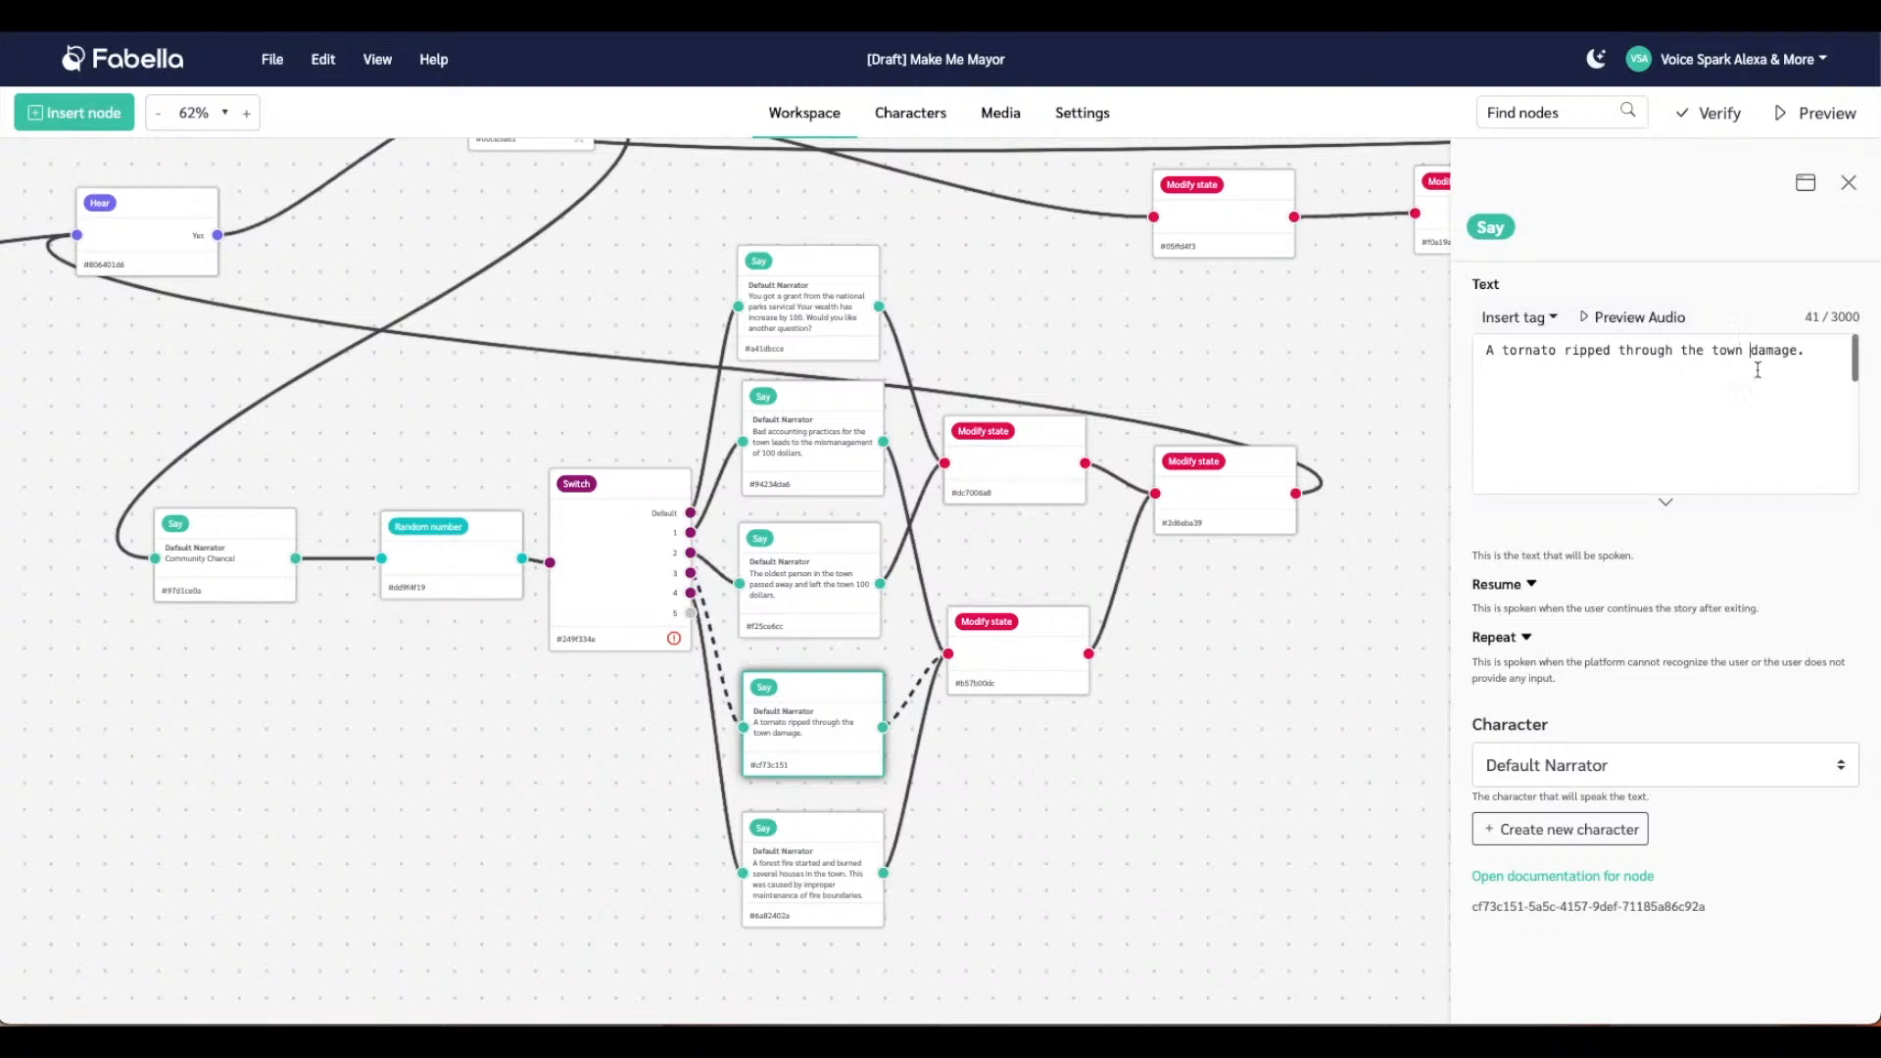
type("casuing a l")
key("BackSpace")
type("lot ")
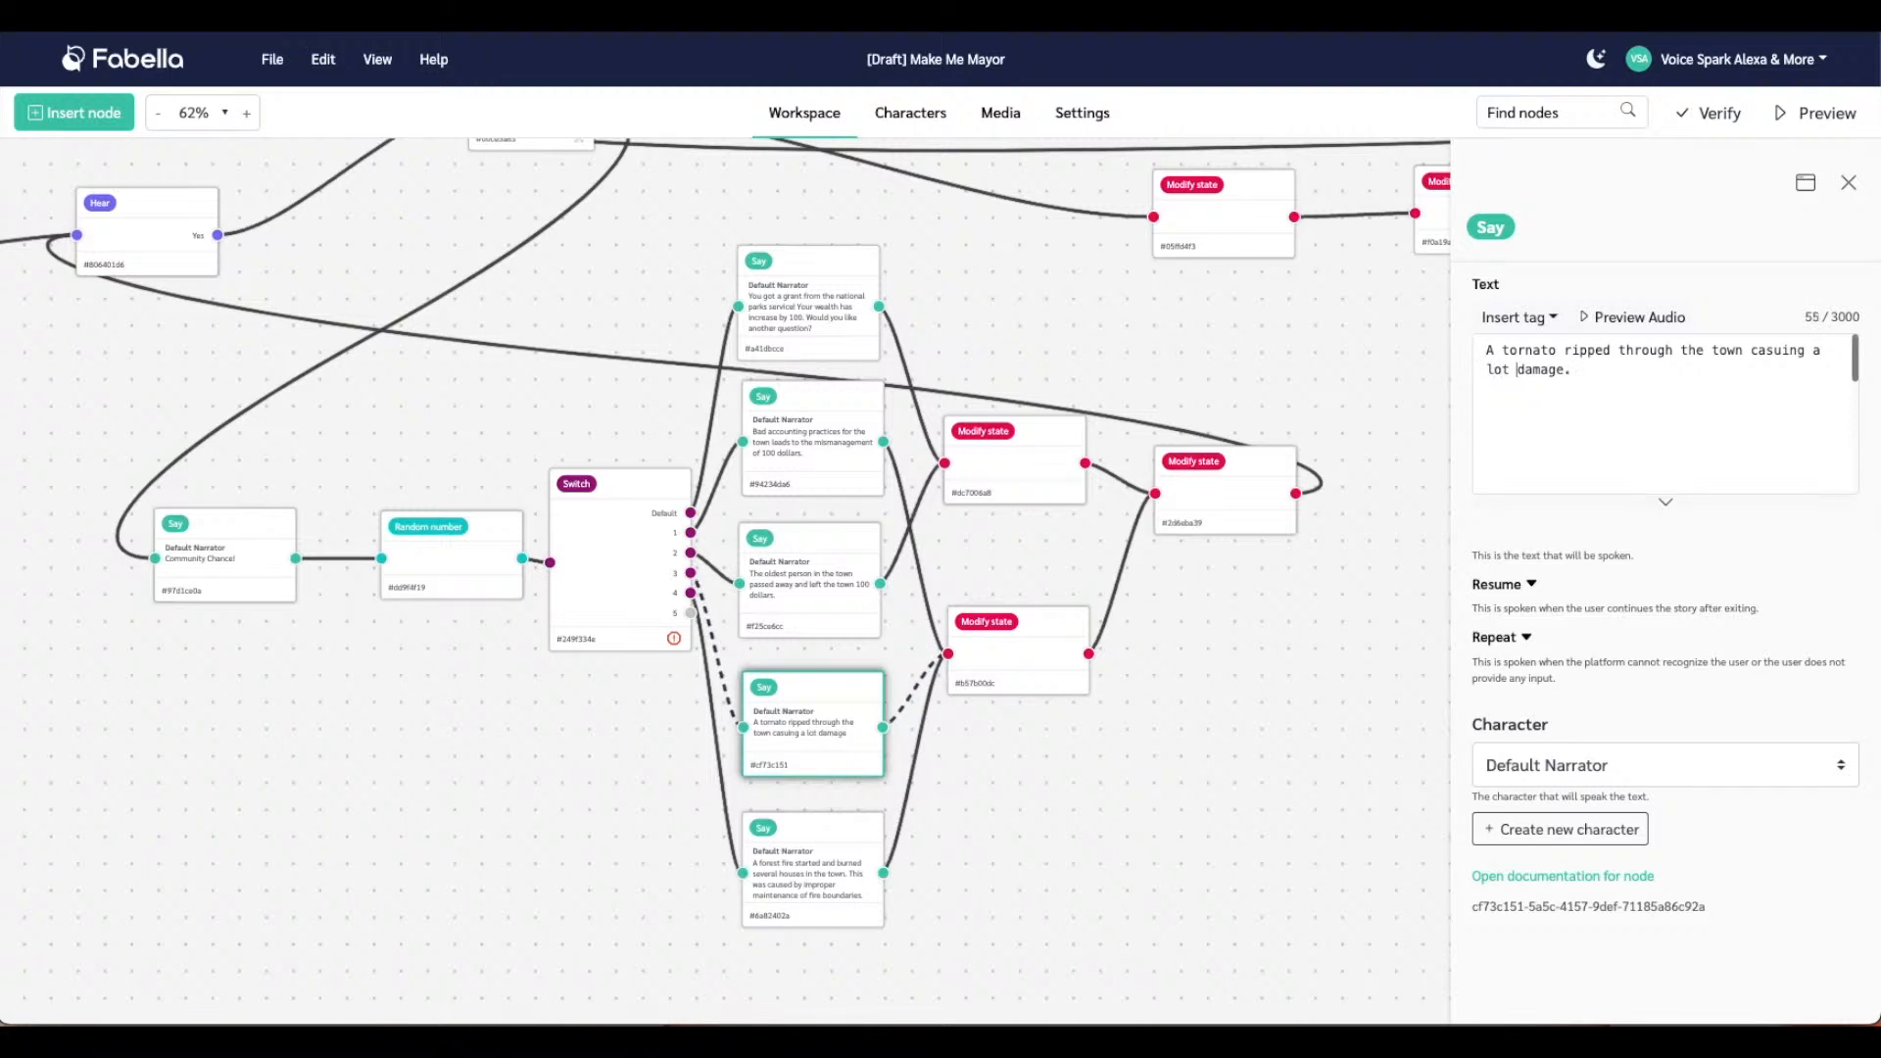
type("of")
Replace the dollar amount in the oldest person Say node's text with "a sum of money"
left_click(814, 603)
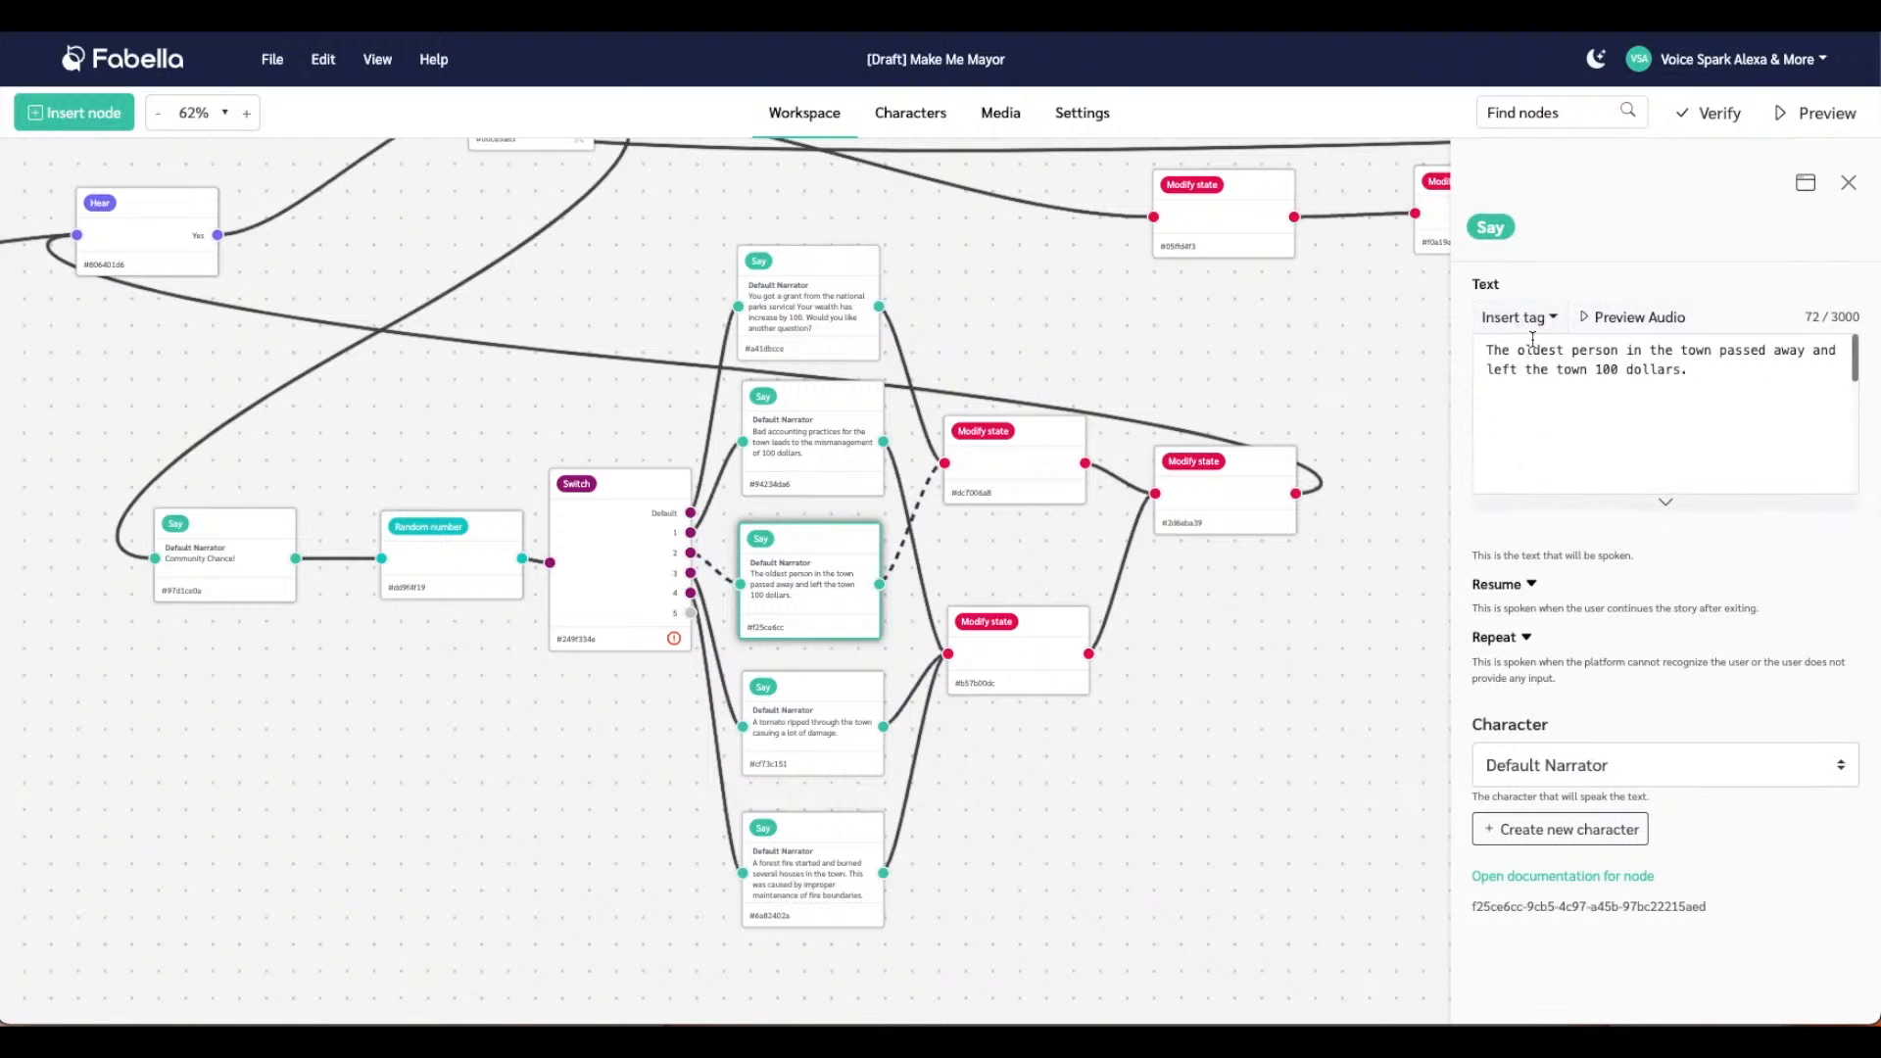
left_click(1597, 368)
left_click_drag(1596, 369, 1688, 368)
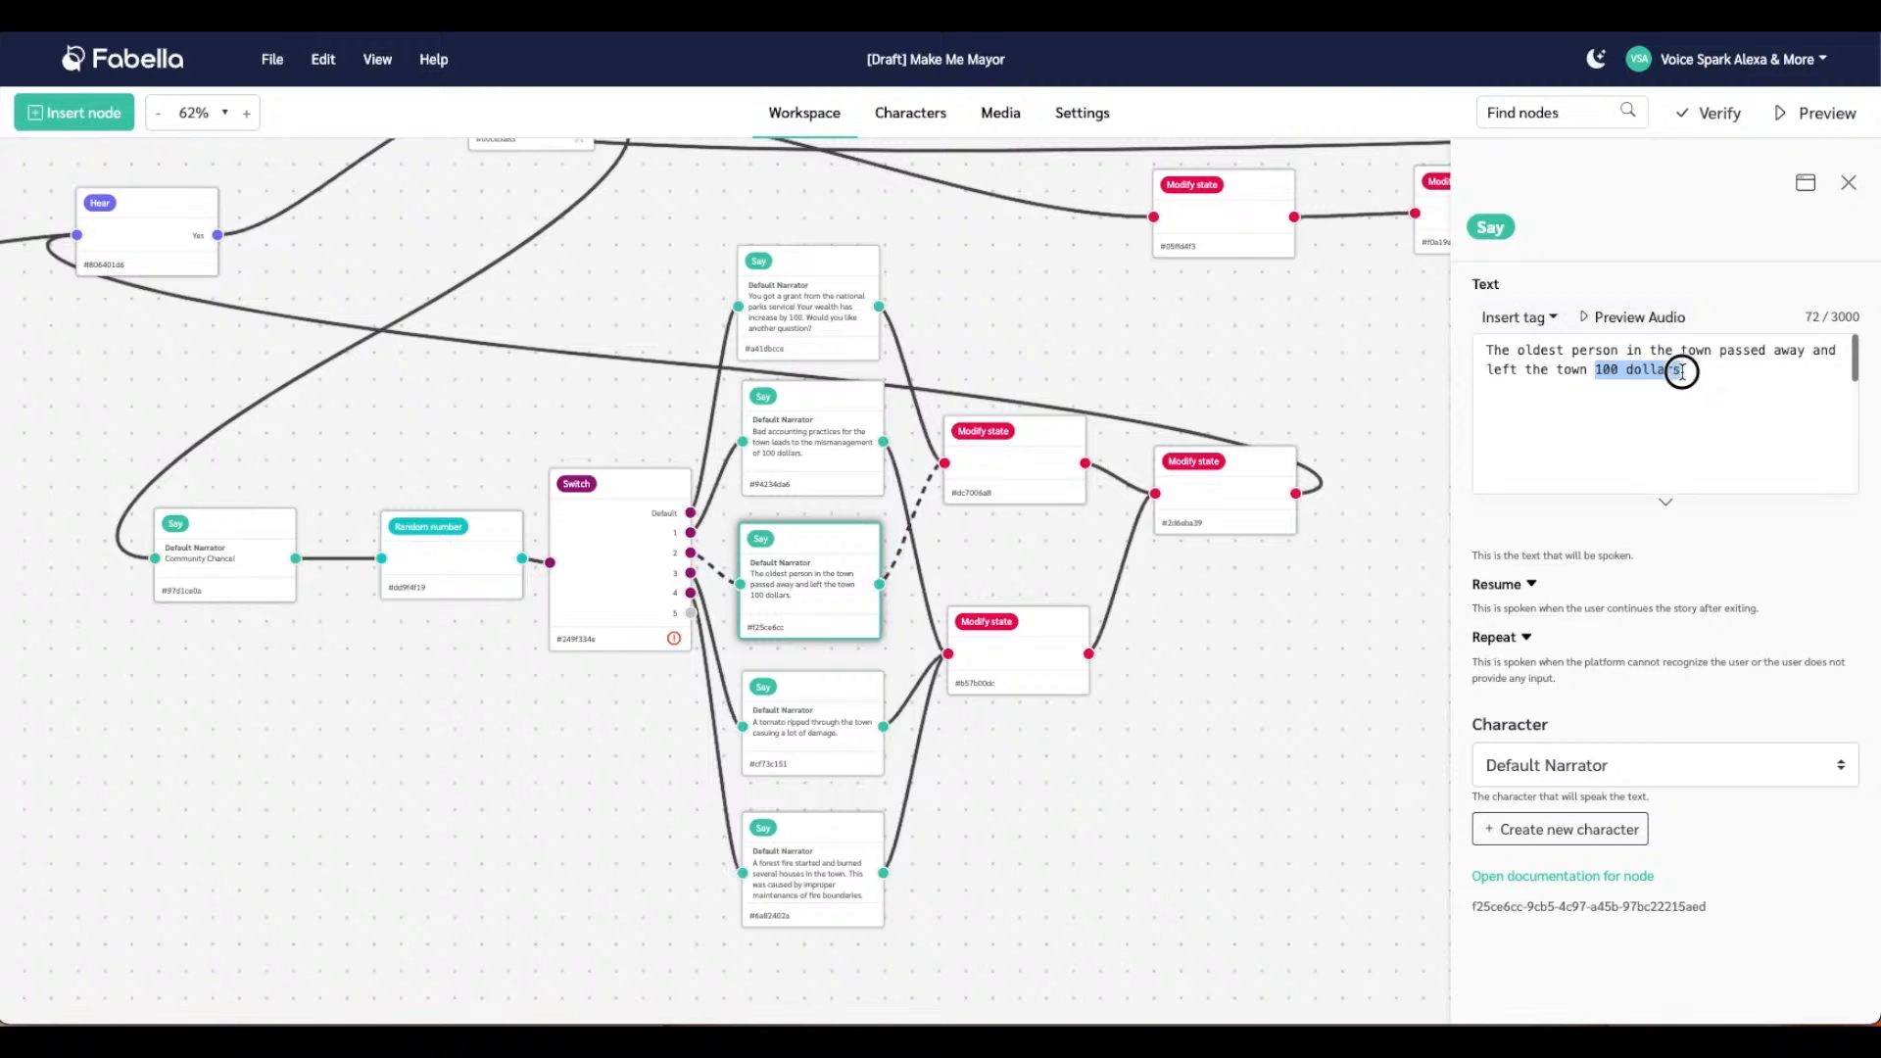
type("a su")
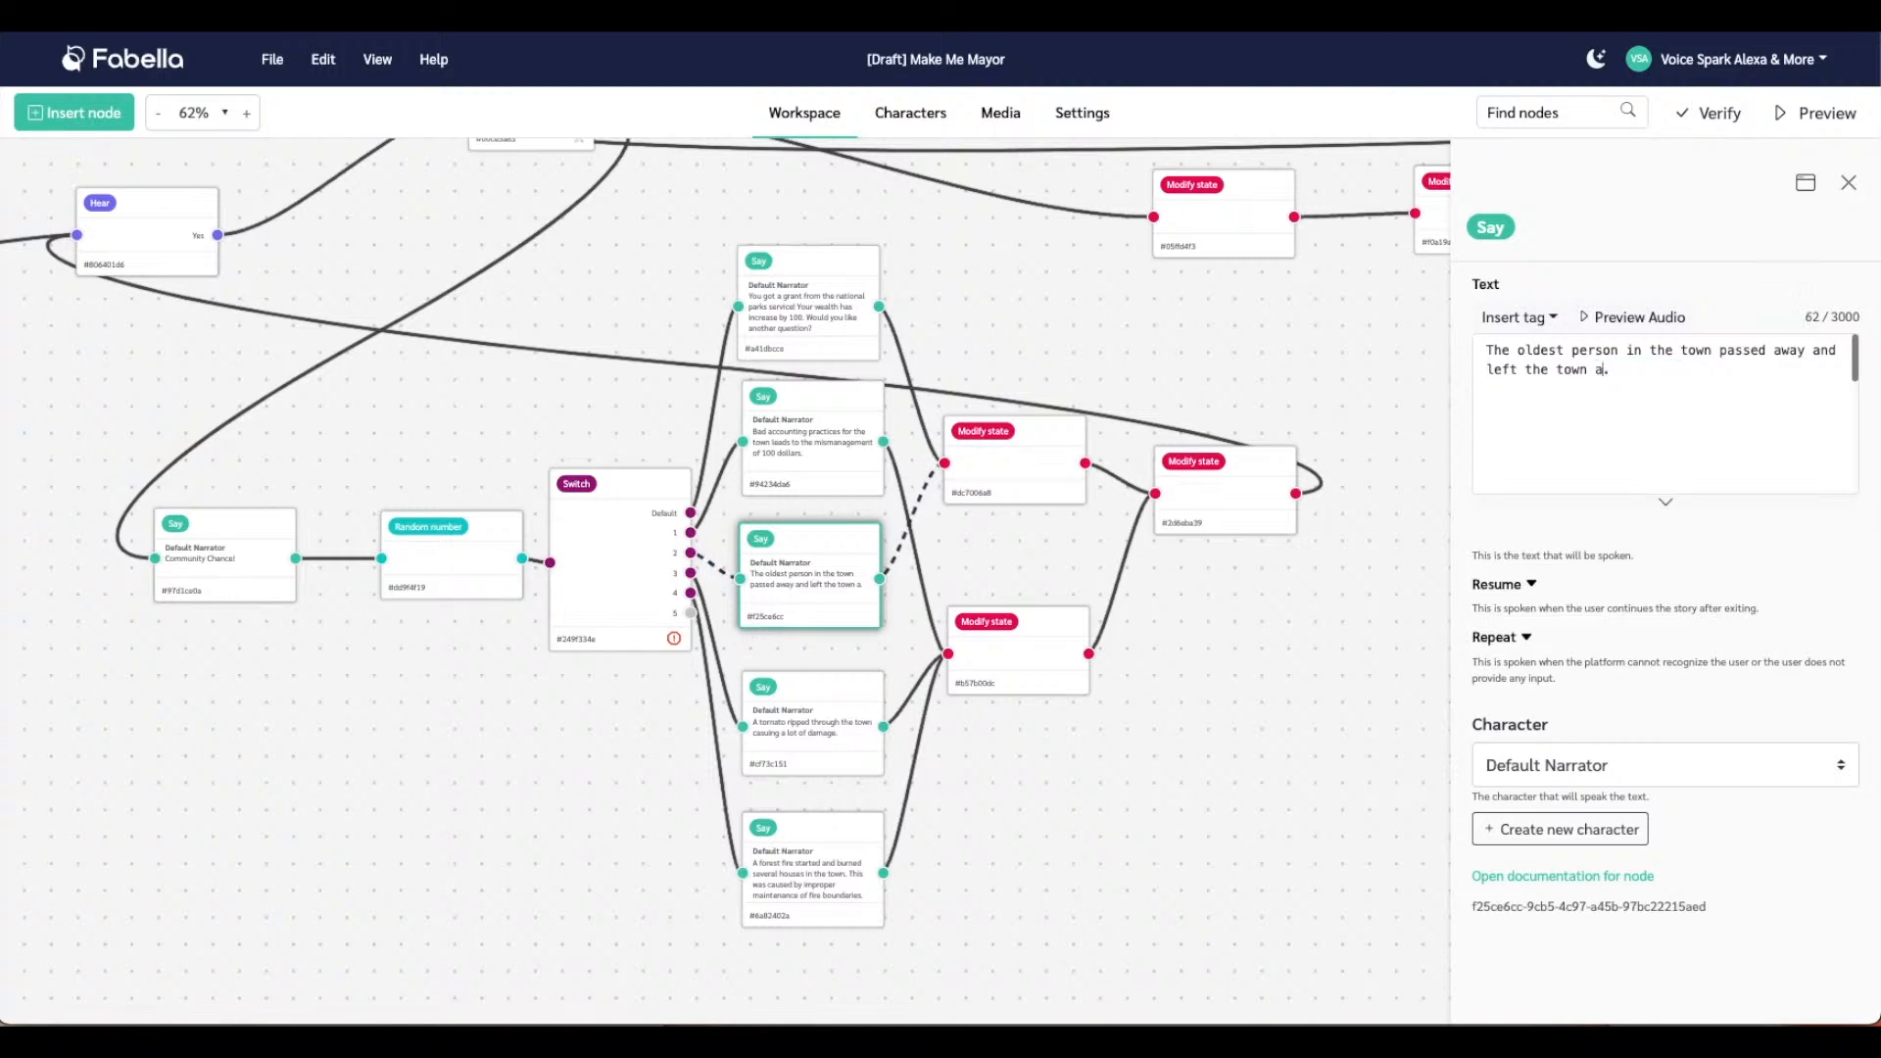
type("m of mon")
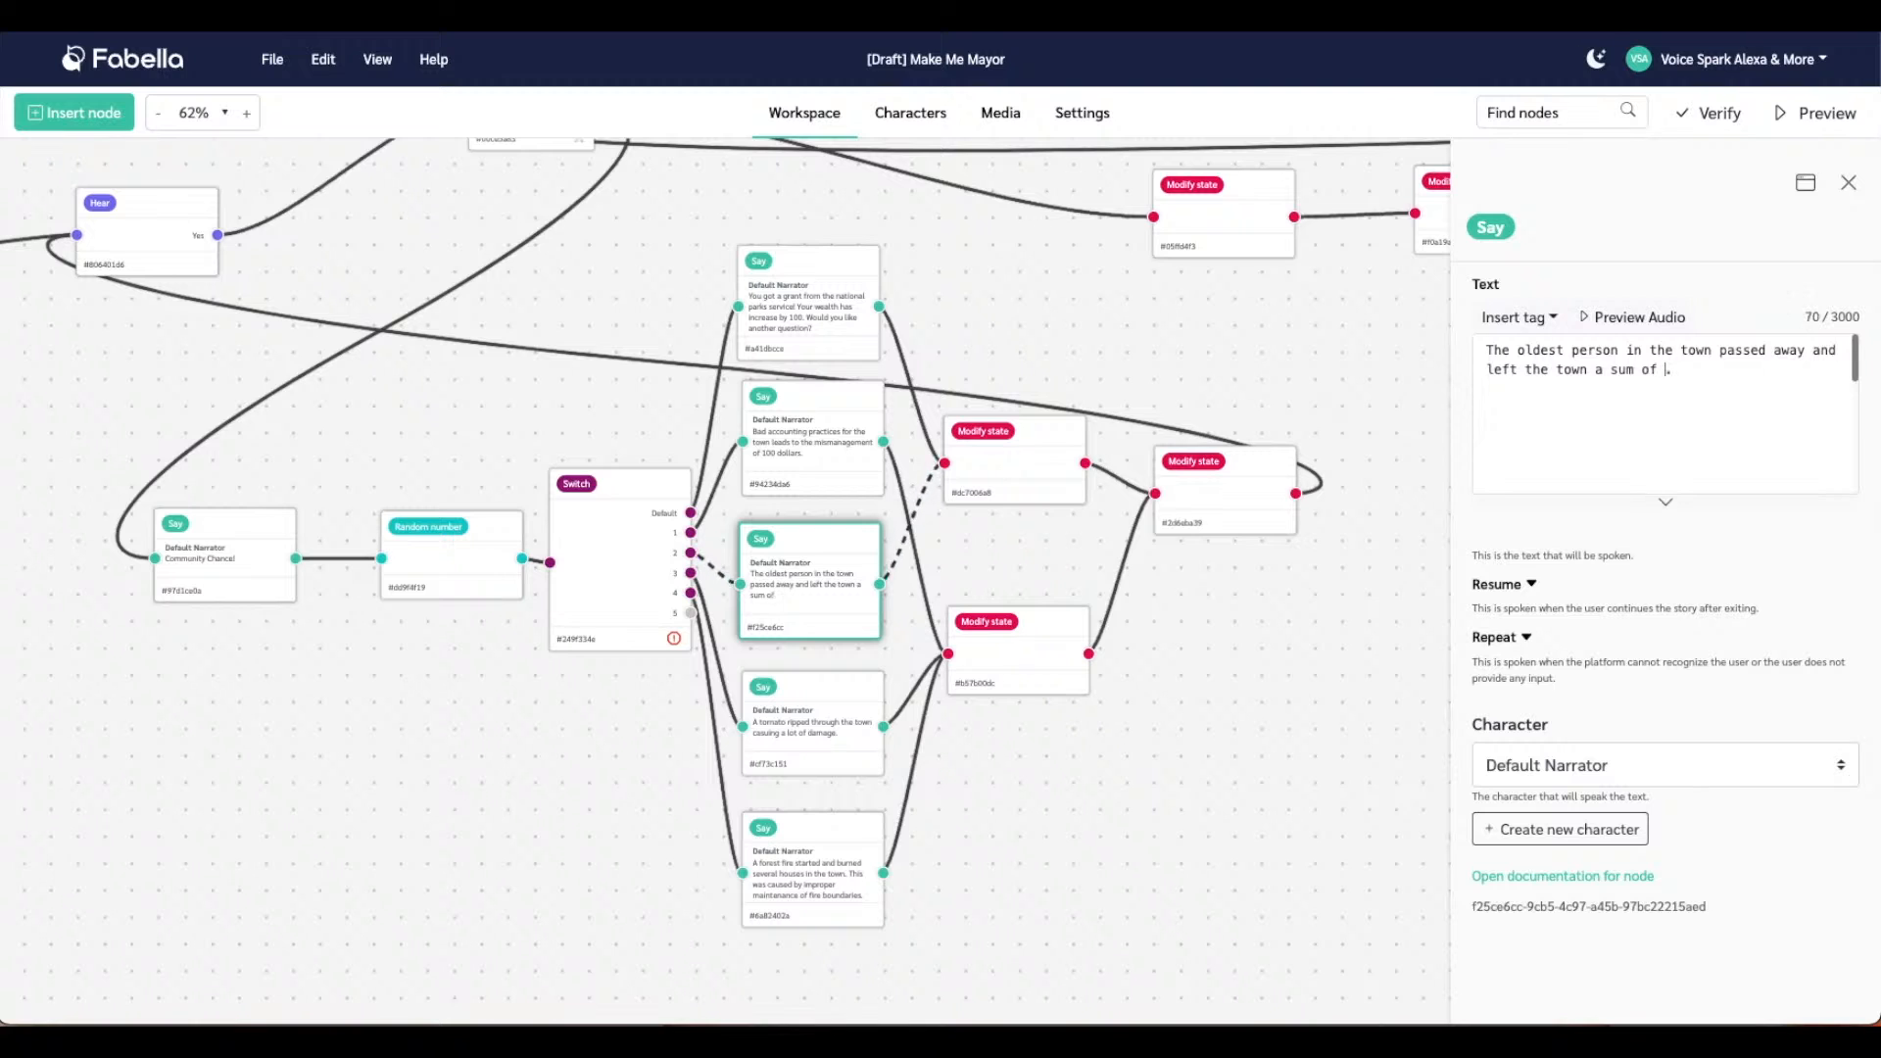
type("ey")
Change the ending of the bad accounting Say node's text to "leads to the mismanagement town funds."
left_click(799, 453)
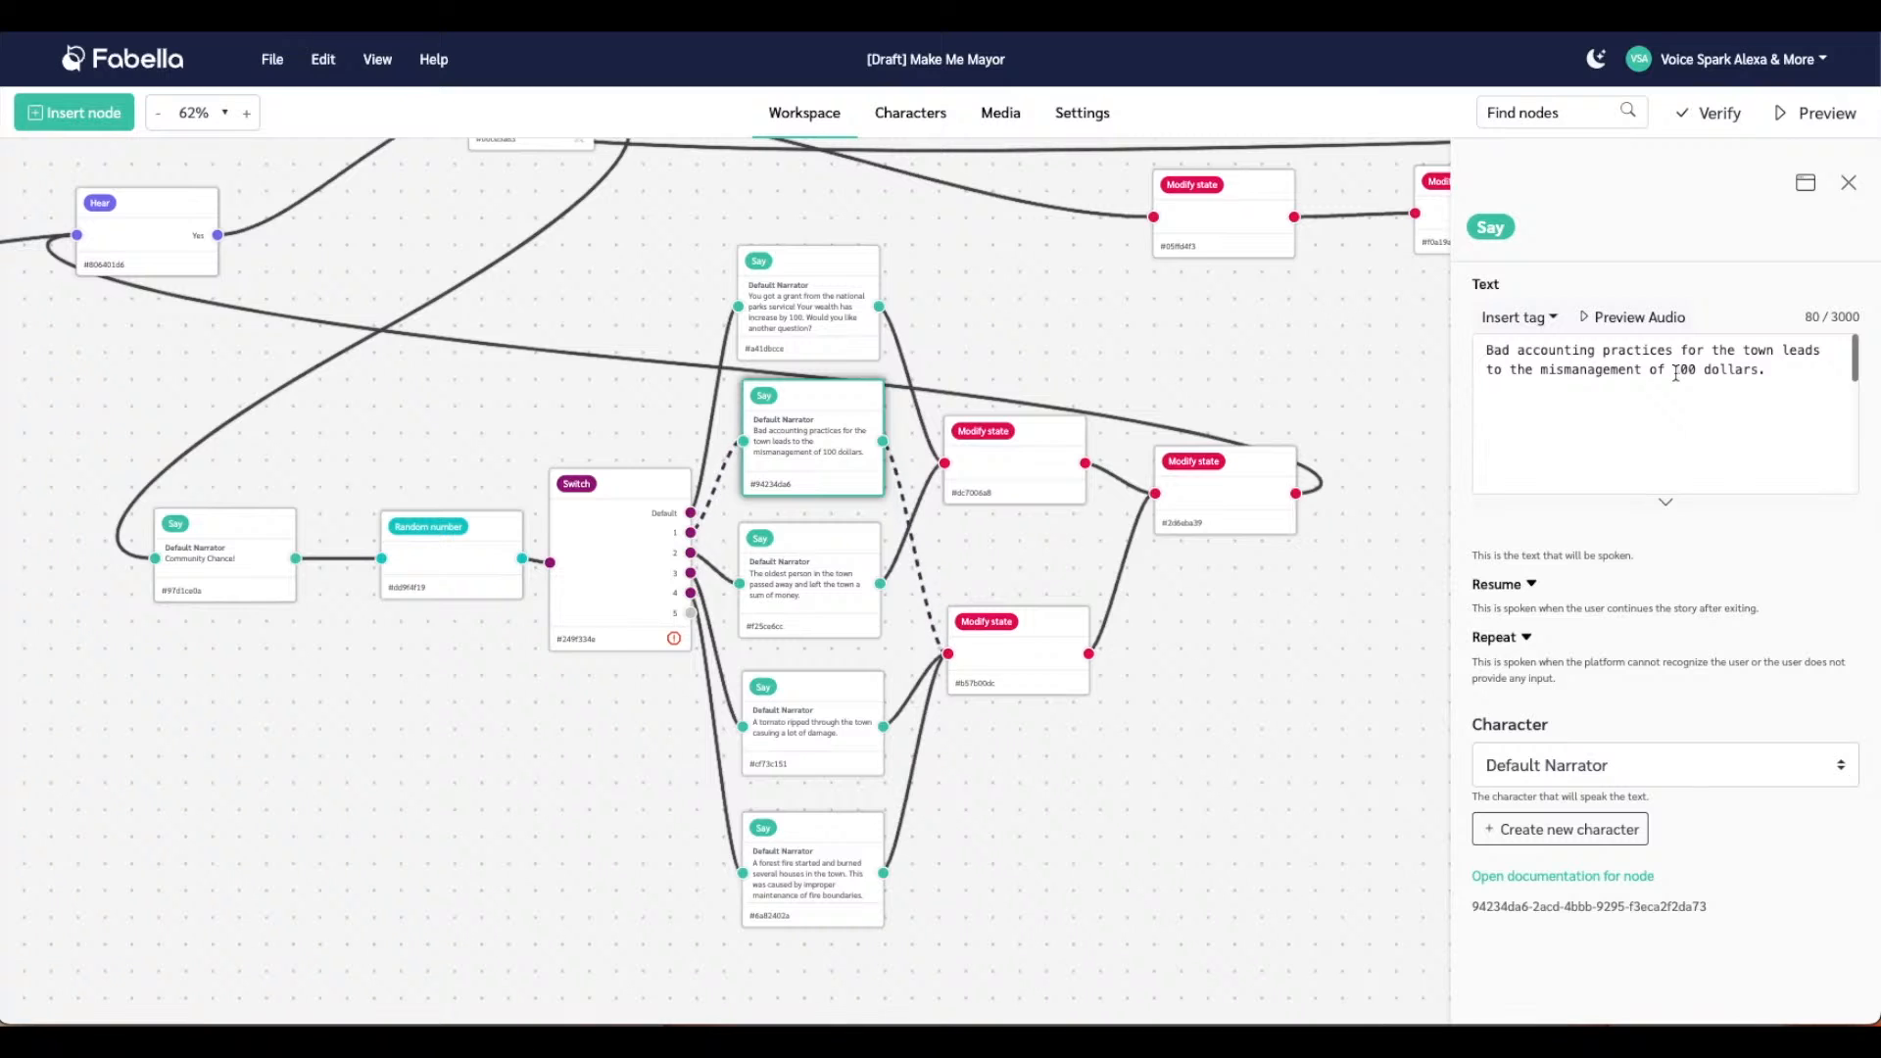
left_click_drag(1676, 372, 1760, 374)
key("BackSpace")
key("BackSpace")
key("BackSpace")
type("town fund")
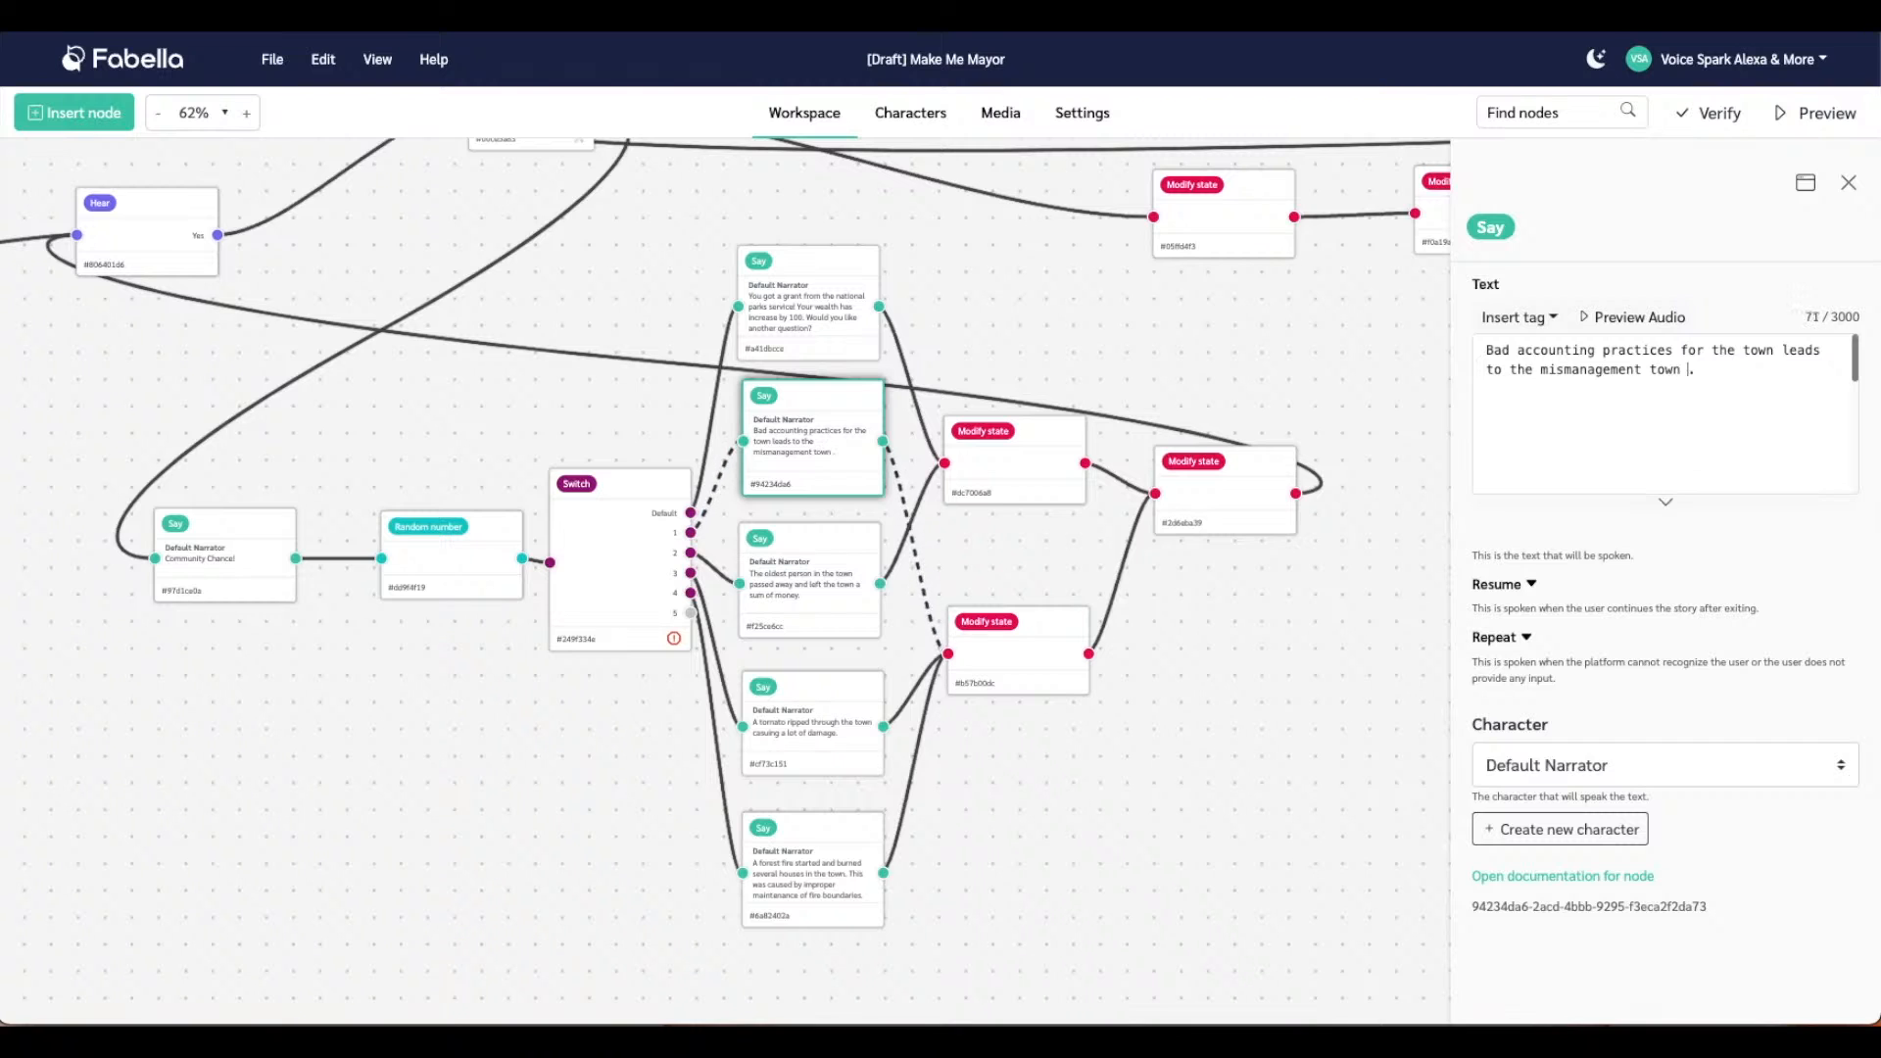
type("s")
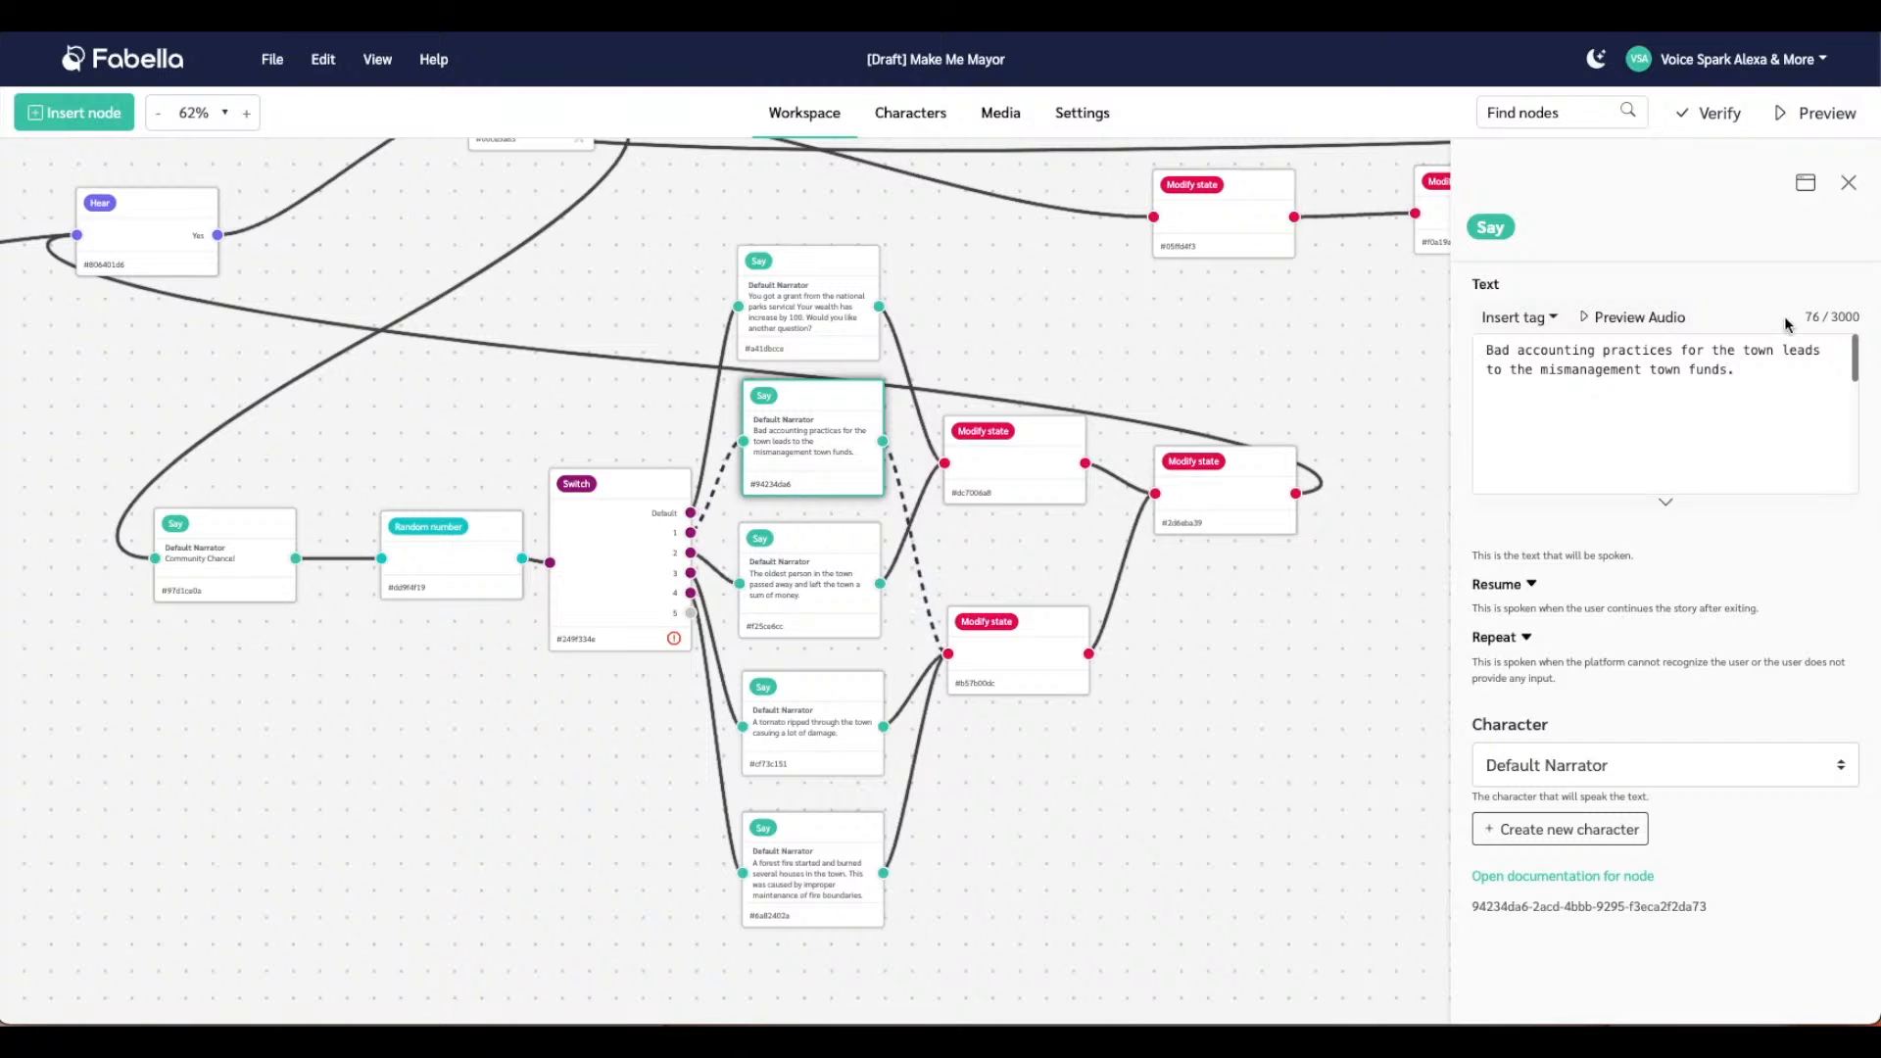
Shorten the national parks grant text to end with "Your wealth has increased.", removing the amount and the follow-up question
left_click(829, 350)
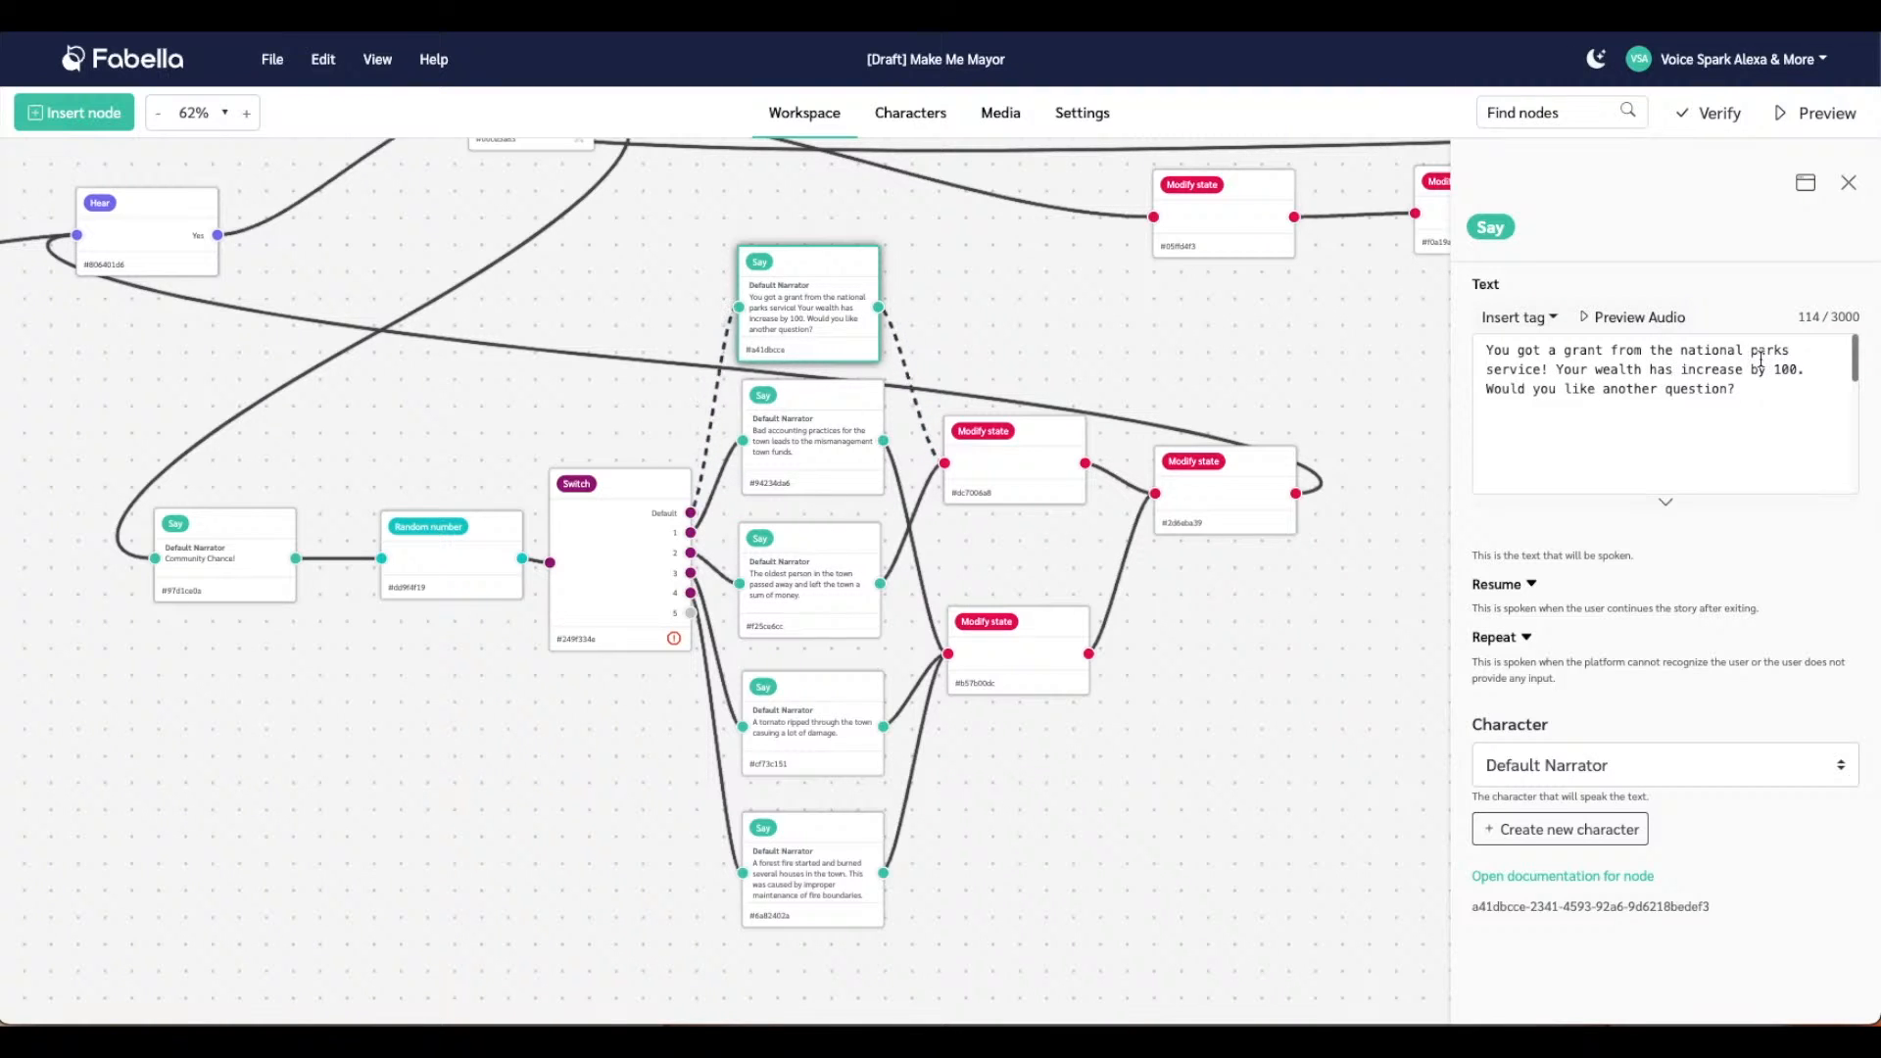
left_click_drag(1744, 372, 1809, 372)
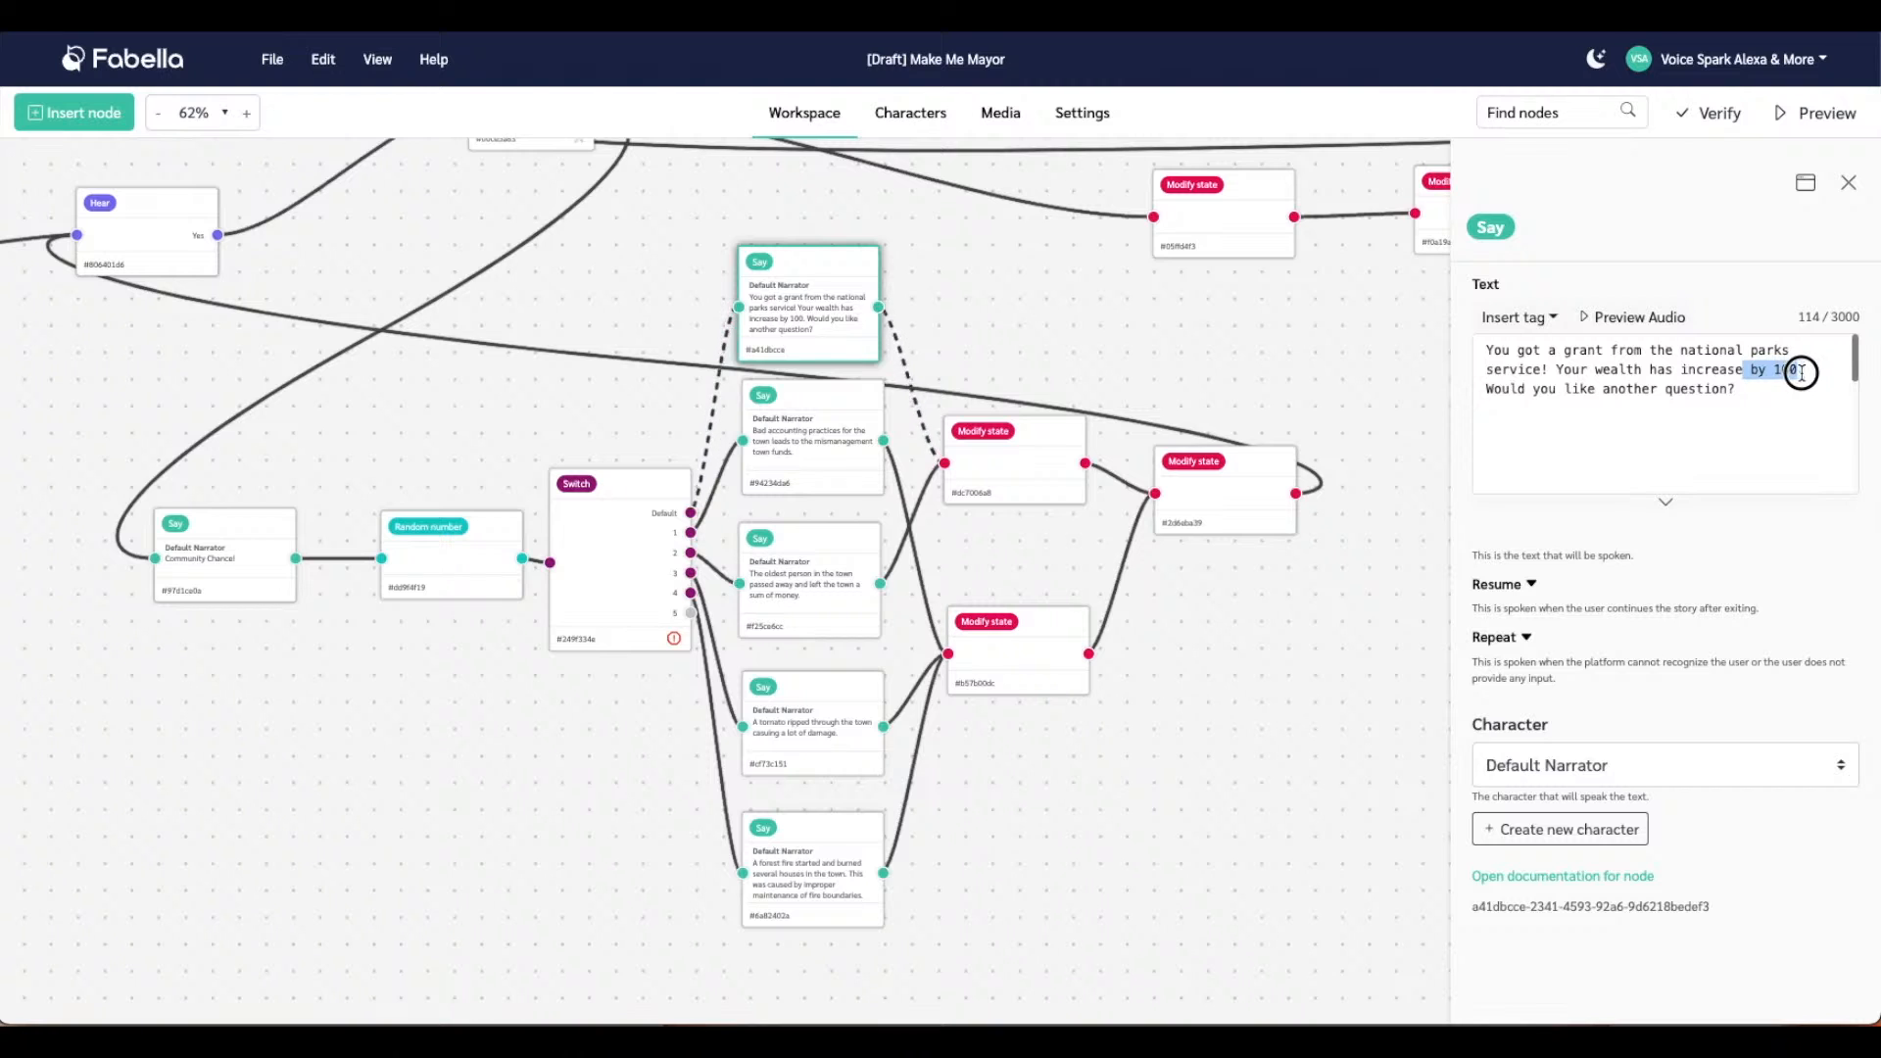
type("d")
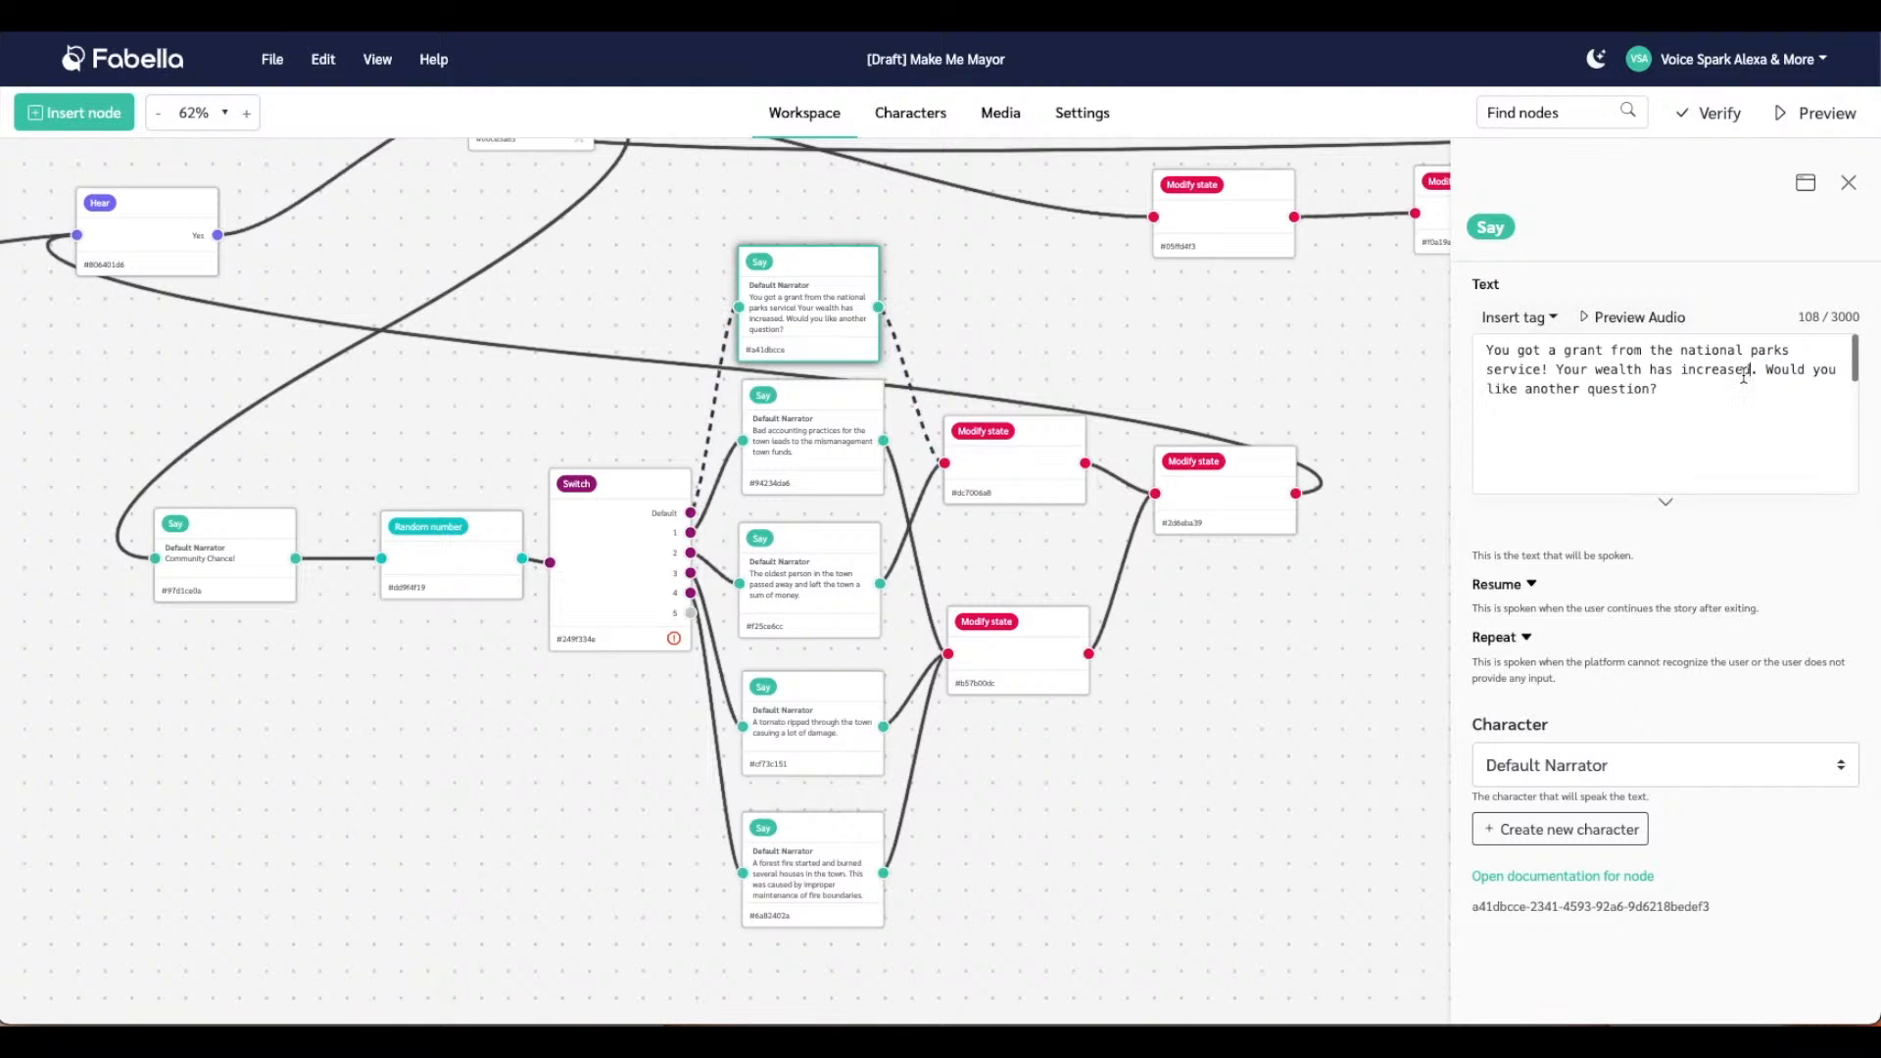
left_click_drag(1768, 372, 1741, 394)
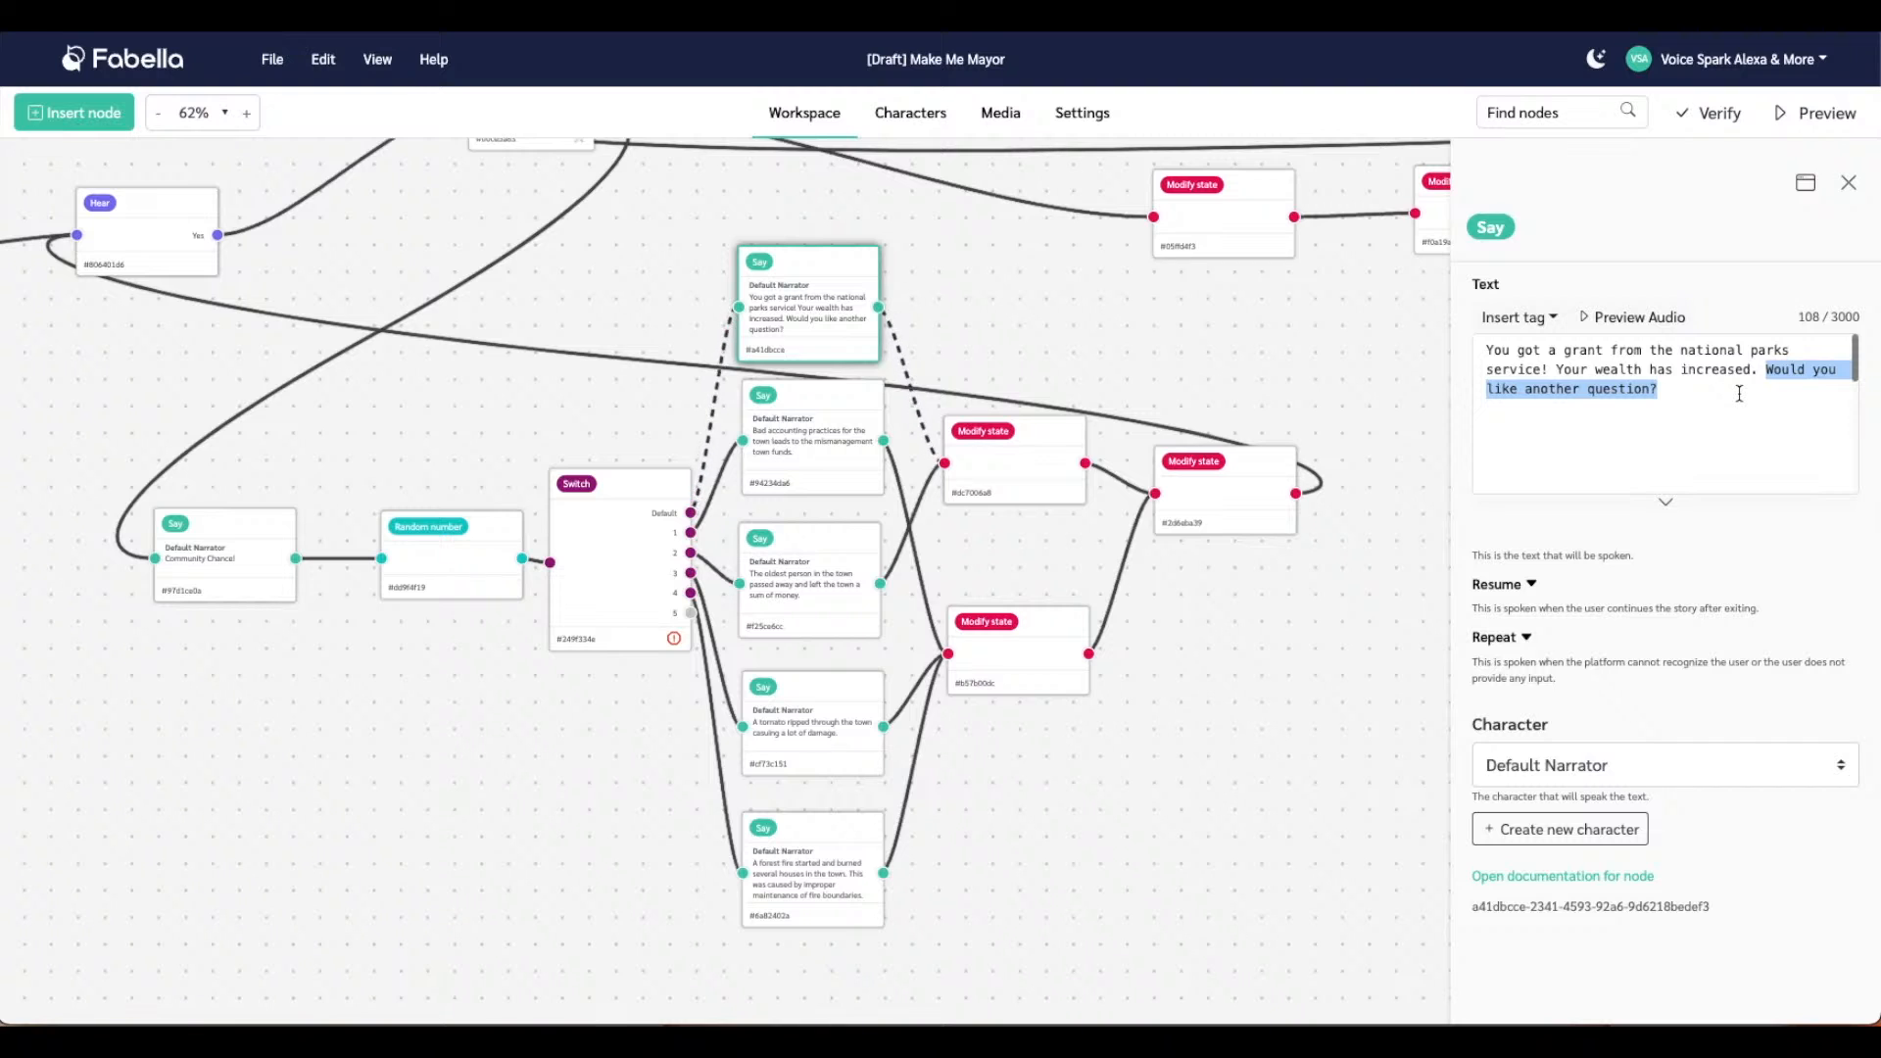
key("BackSpace")
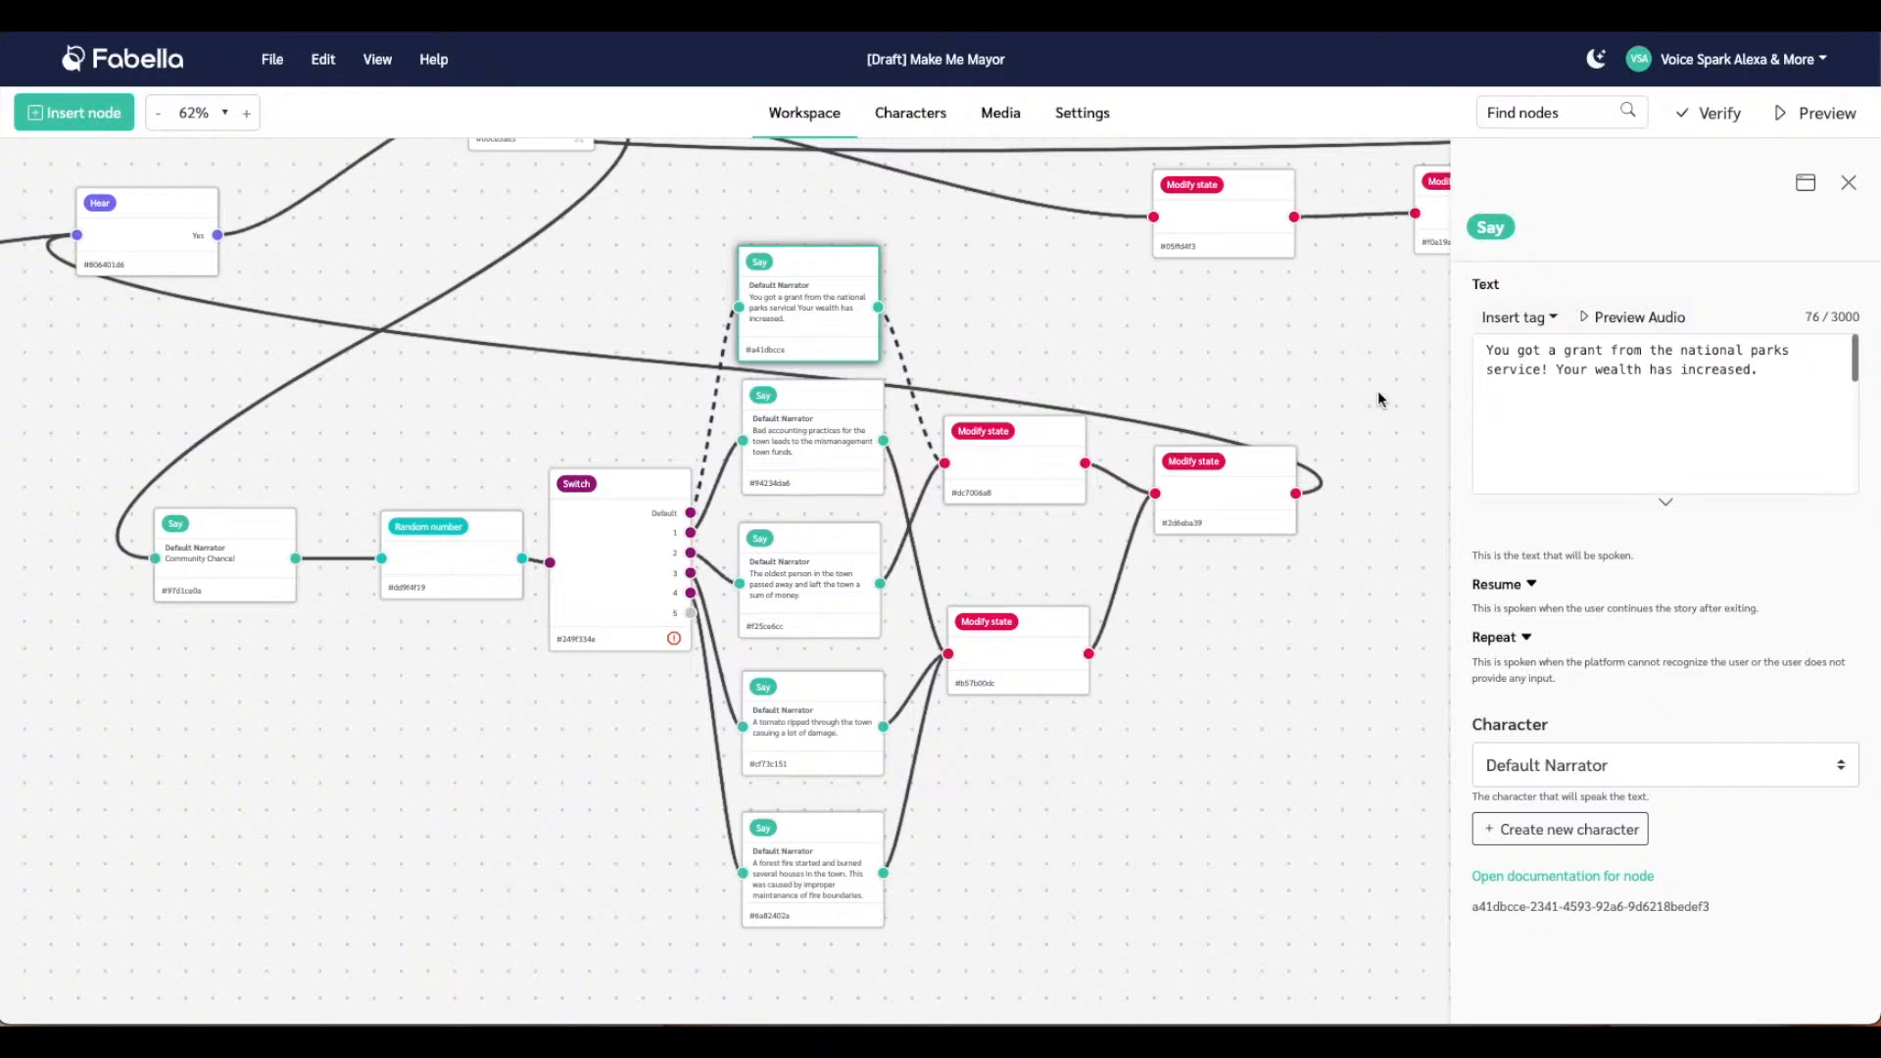
left_click(1184, 698)
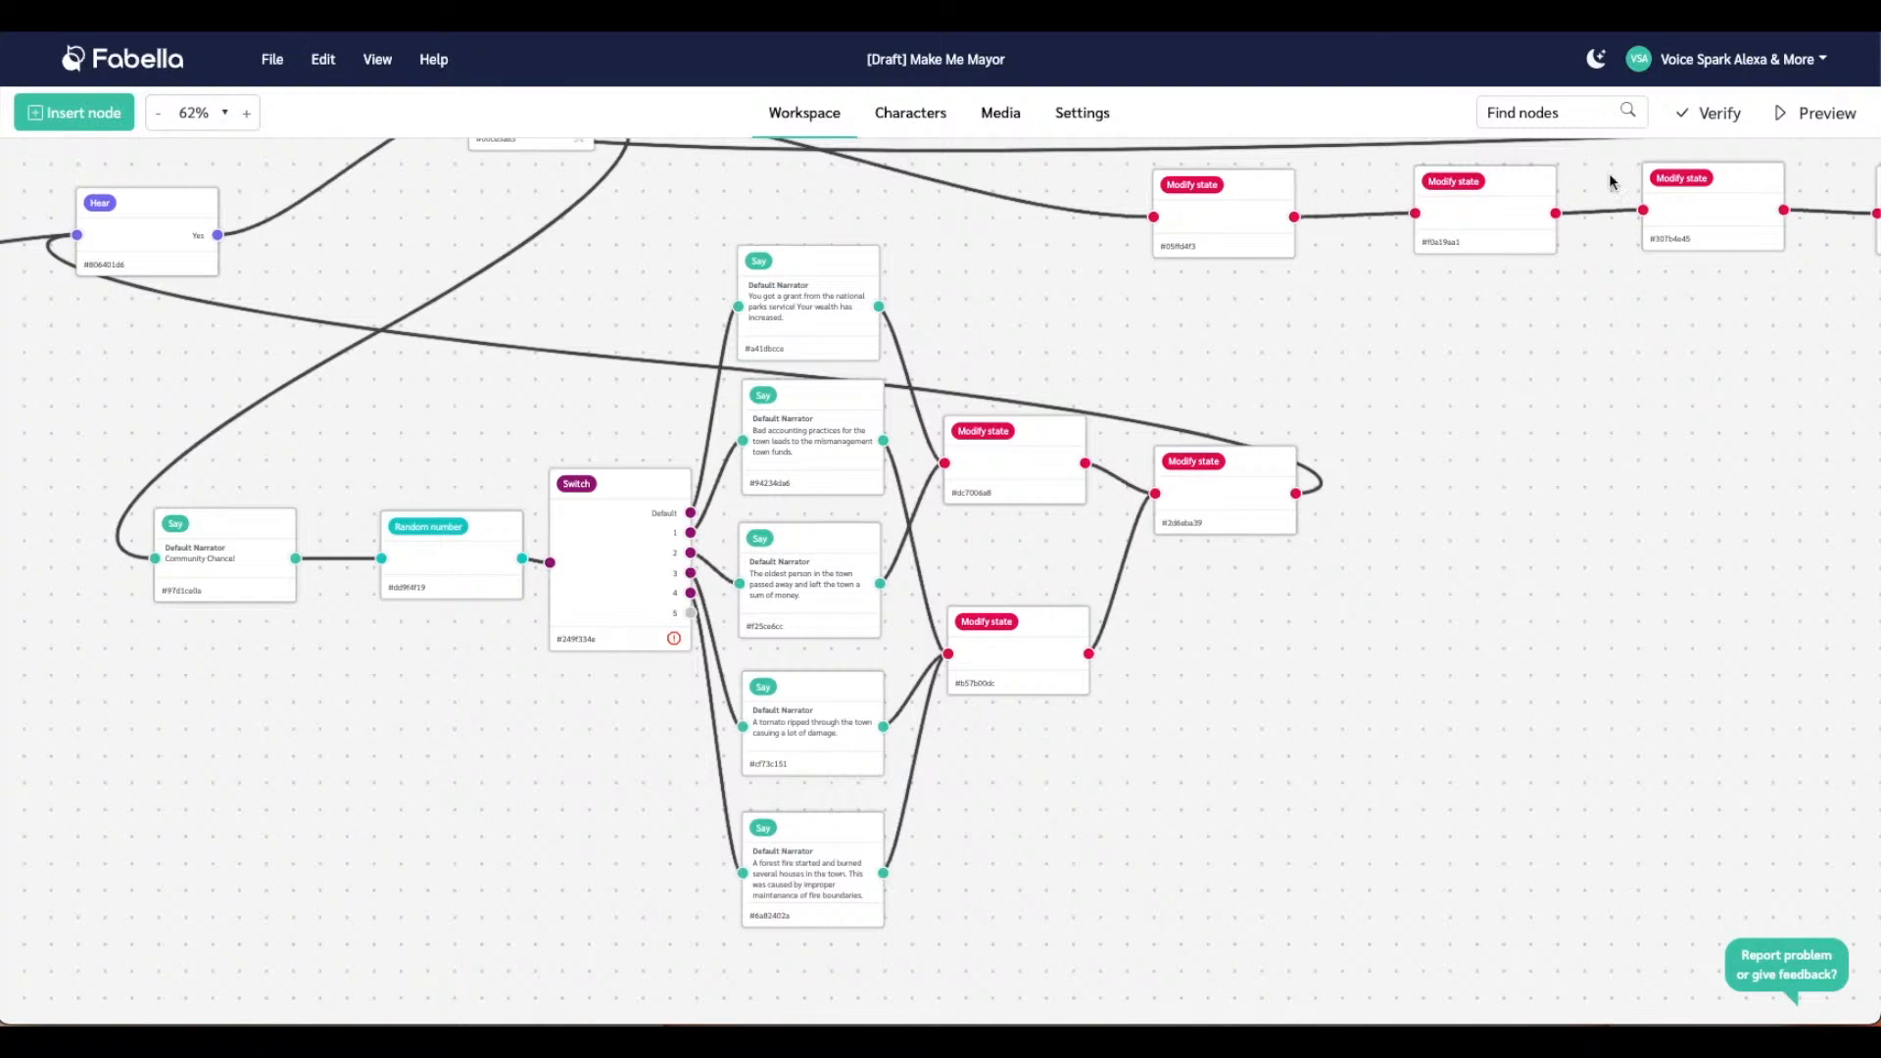
Insert a new Say node below the forest fire node and connect the Switch's output 5 to it
left_click(1064, 803)
left_click_drag(1064, 803, 1062, 706)
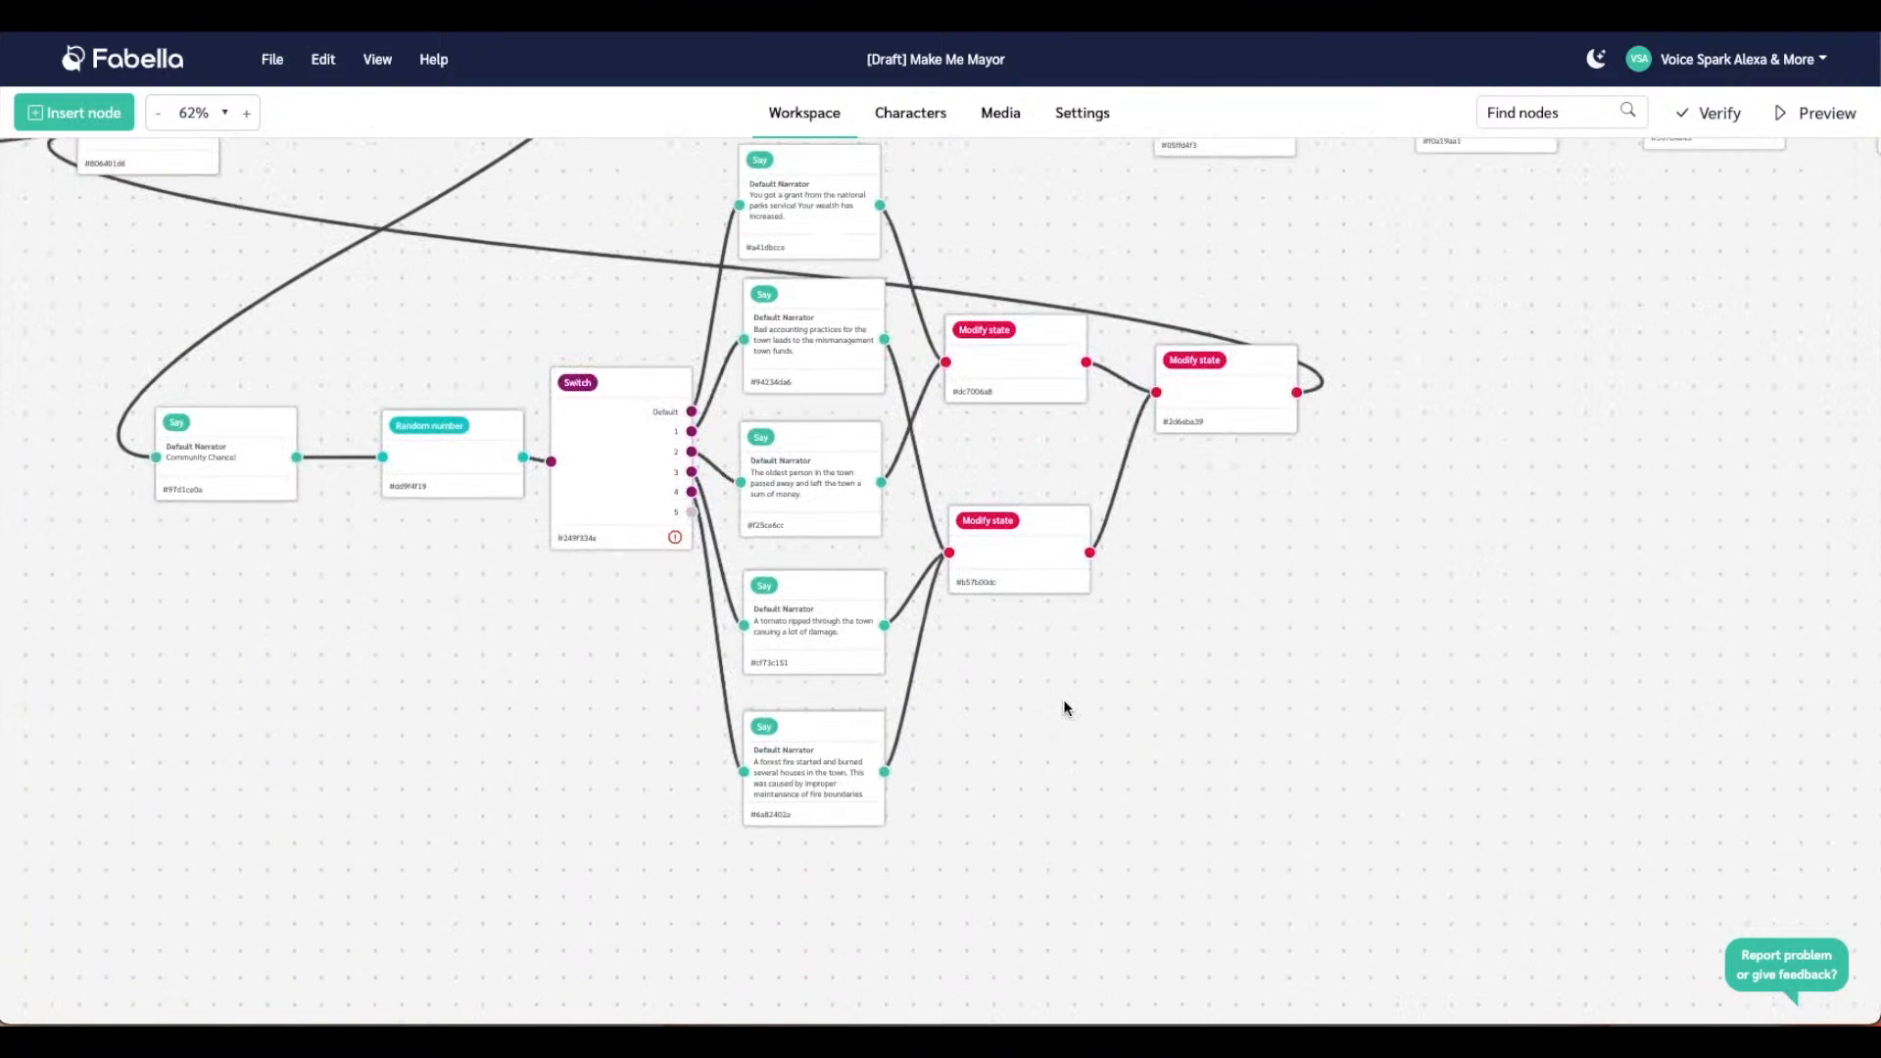
right_click(1053, 763)
mouse_move(1084, 782)
mouse_move(1411, 835)
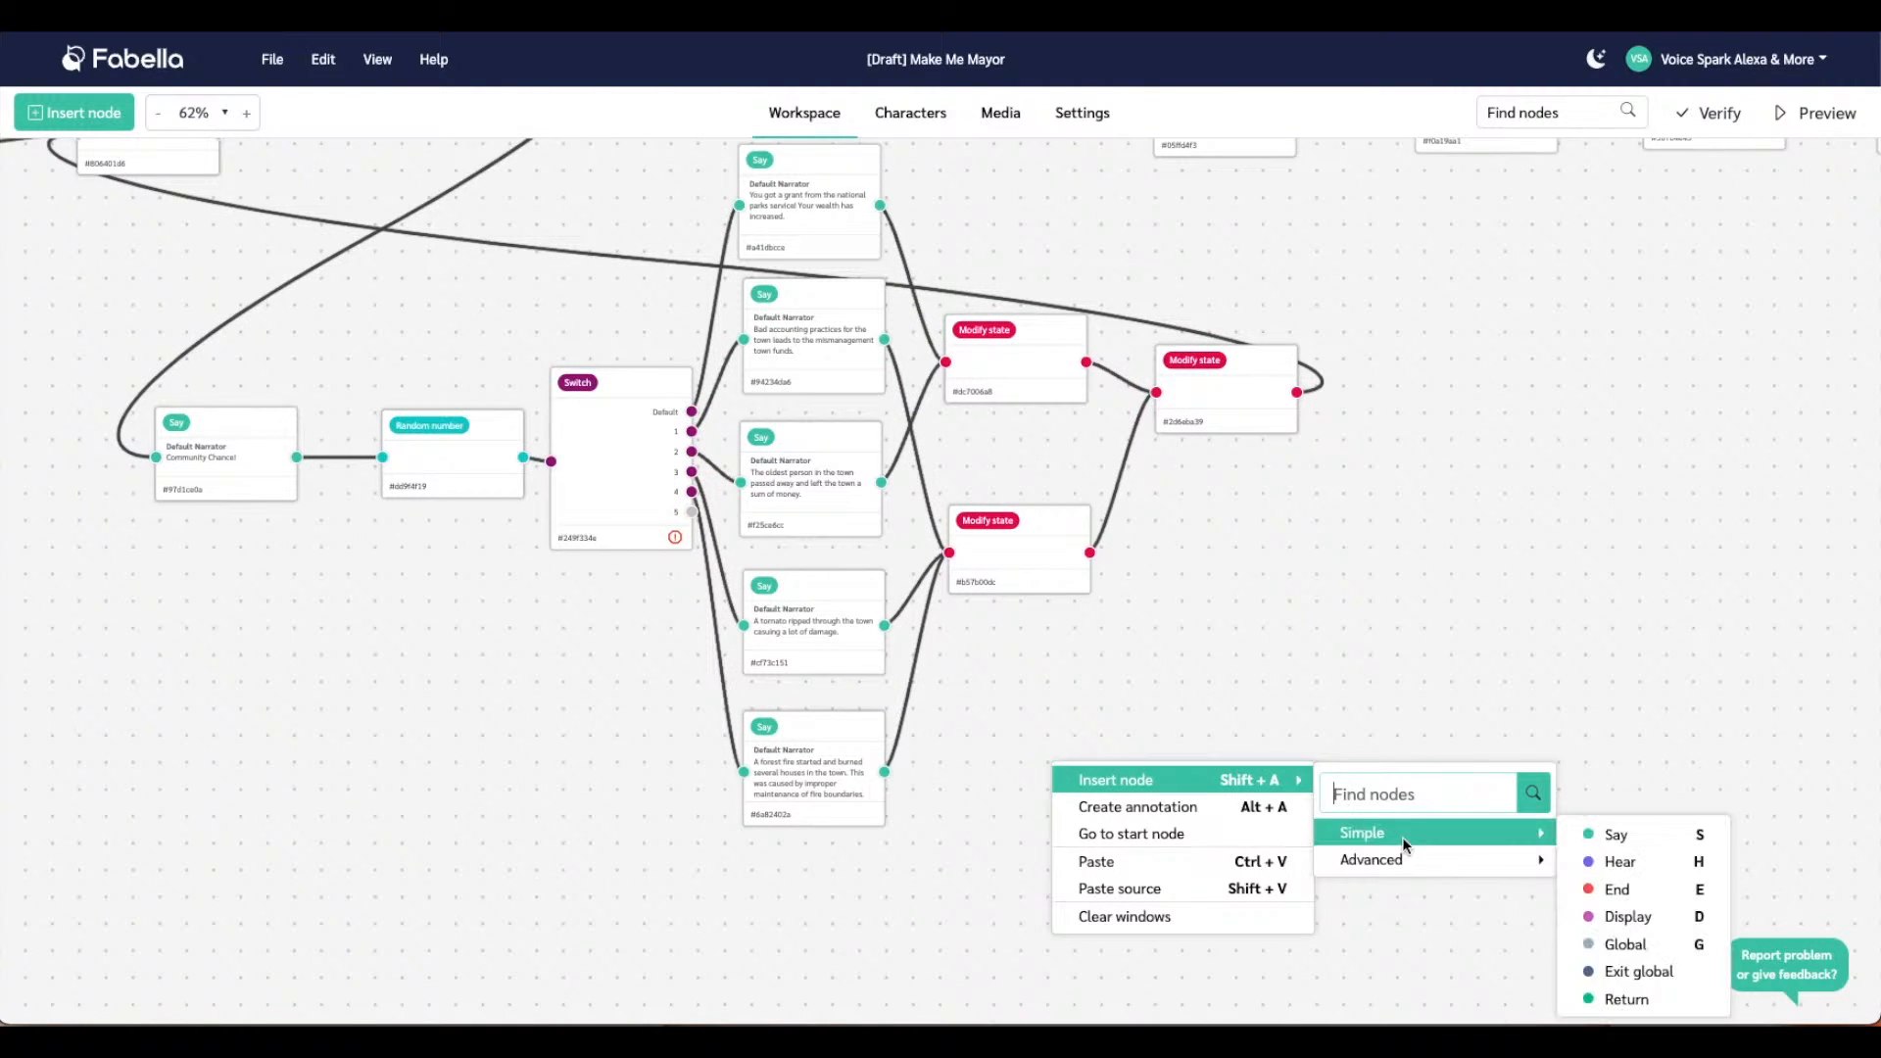
left_click(1612, 834)
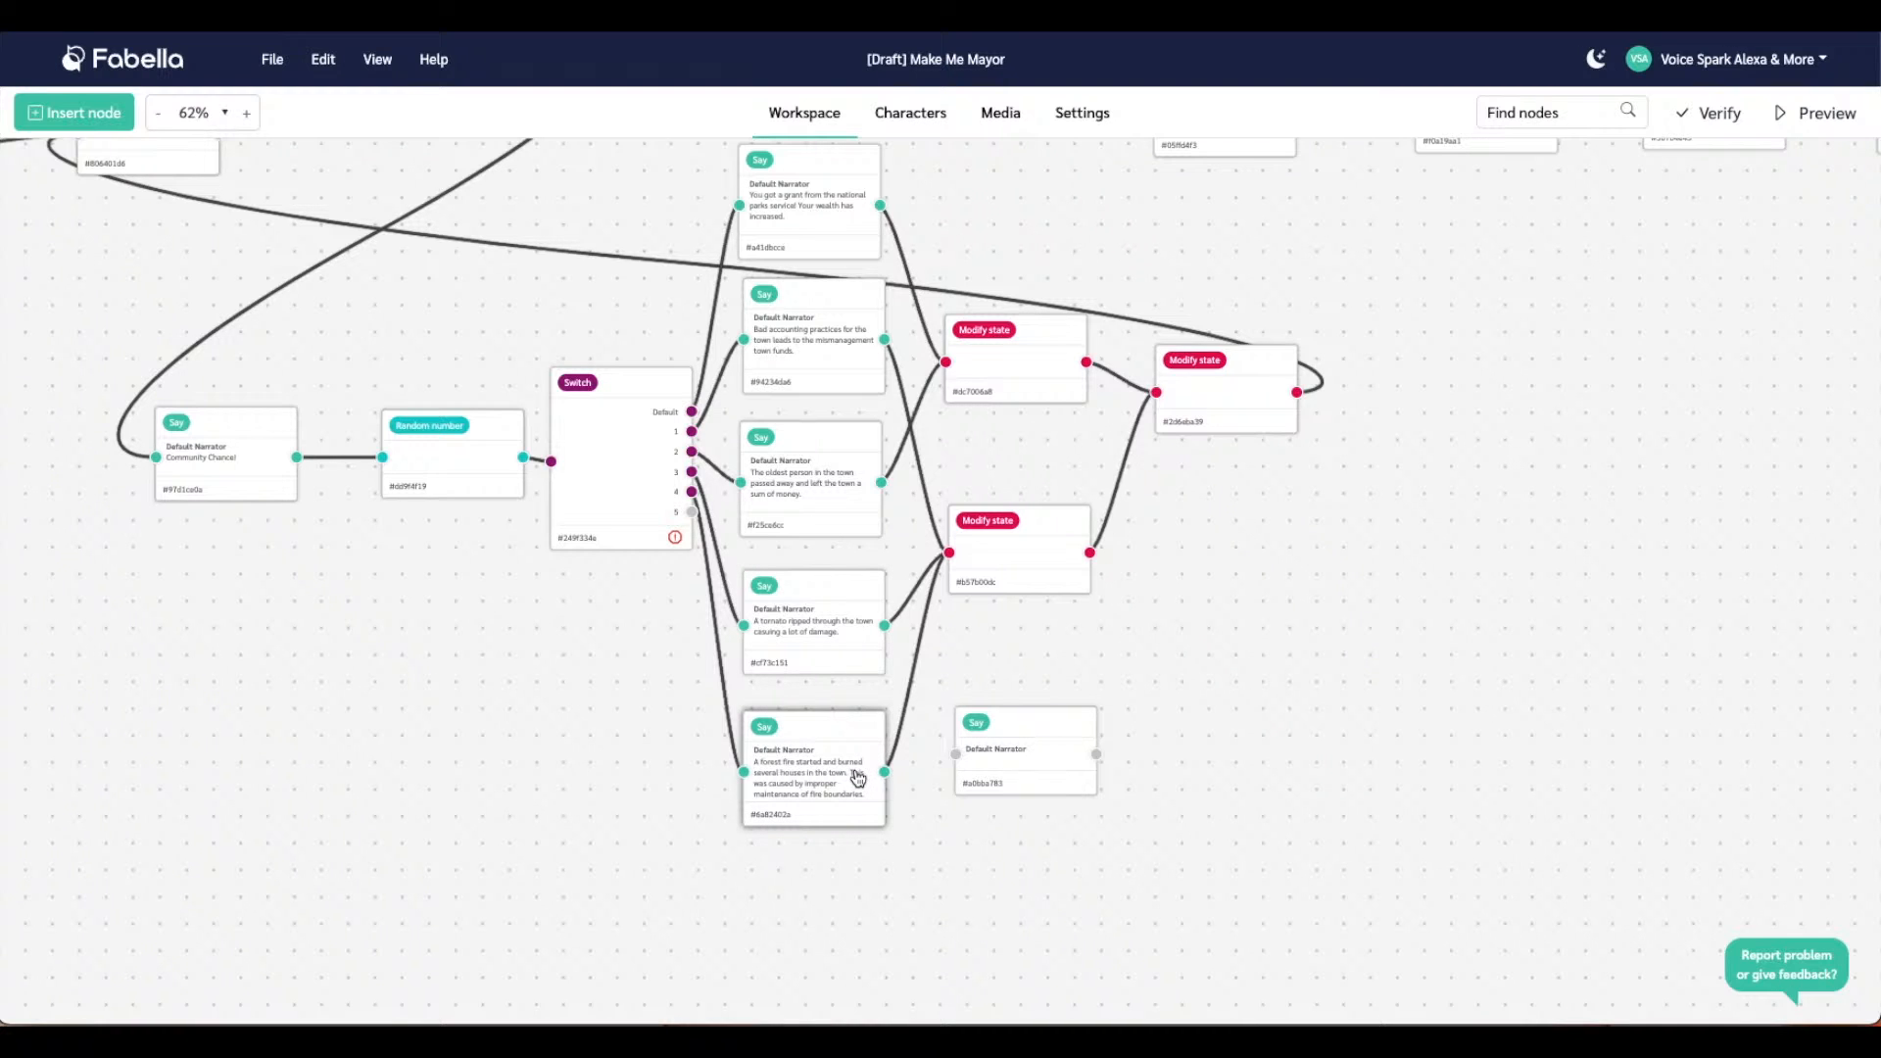
left_click_drag(1071, 731, 864, 889)
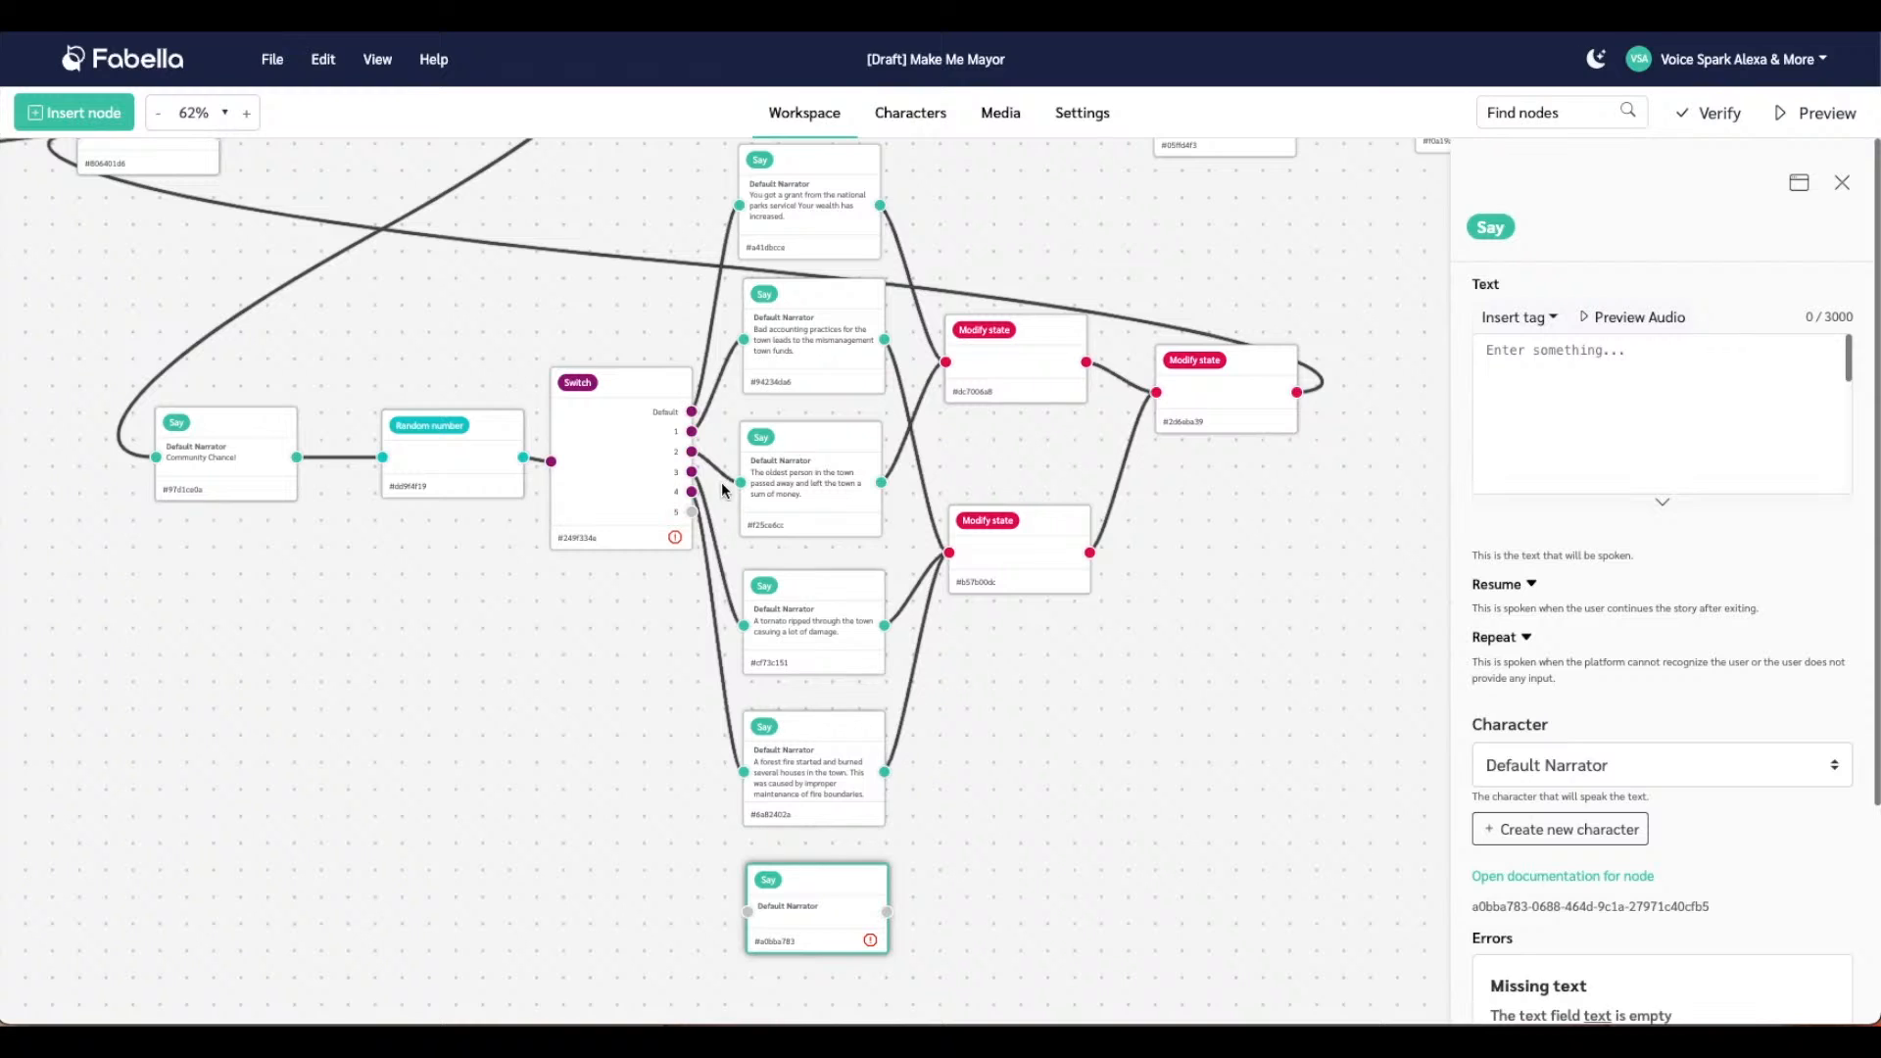
left_click_drag(692, 511, 745, 913)
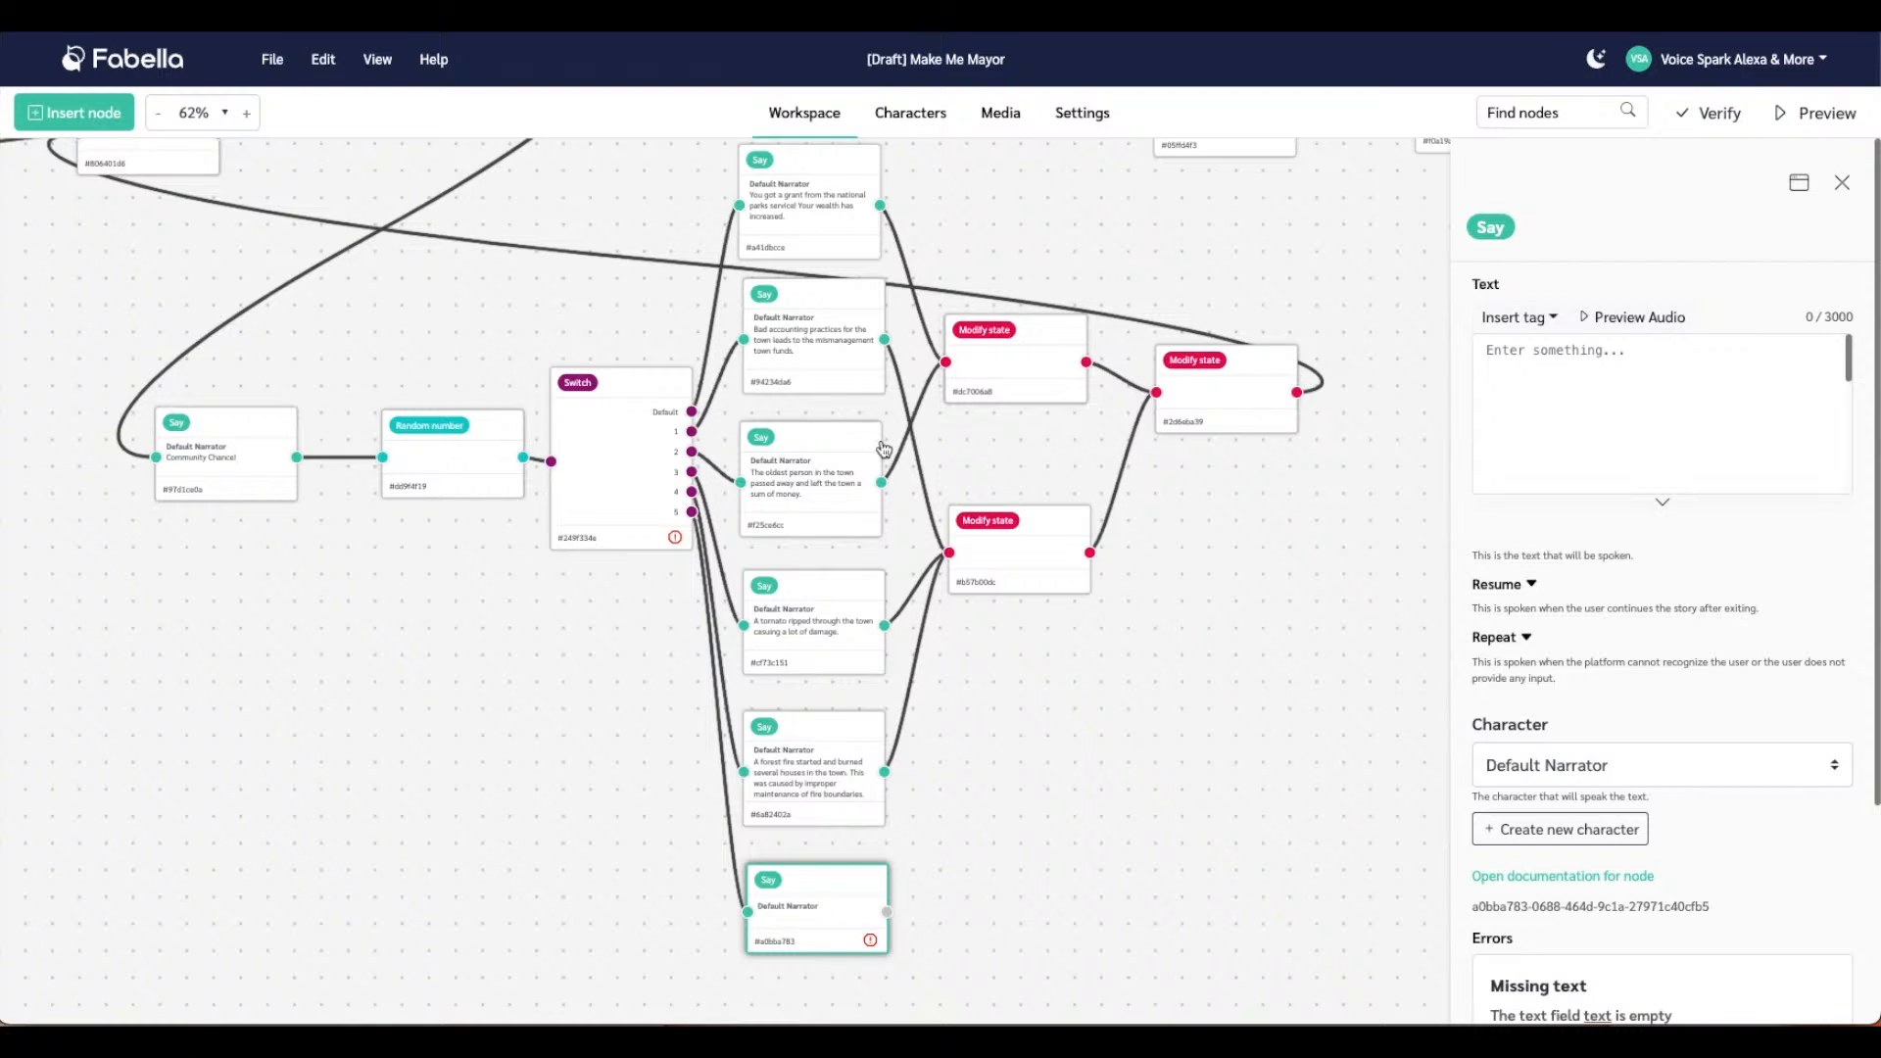
Enter "Your town got a grant for a new school." as the new Say node's text
left_click(1537, 349)
type("Your")
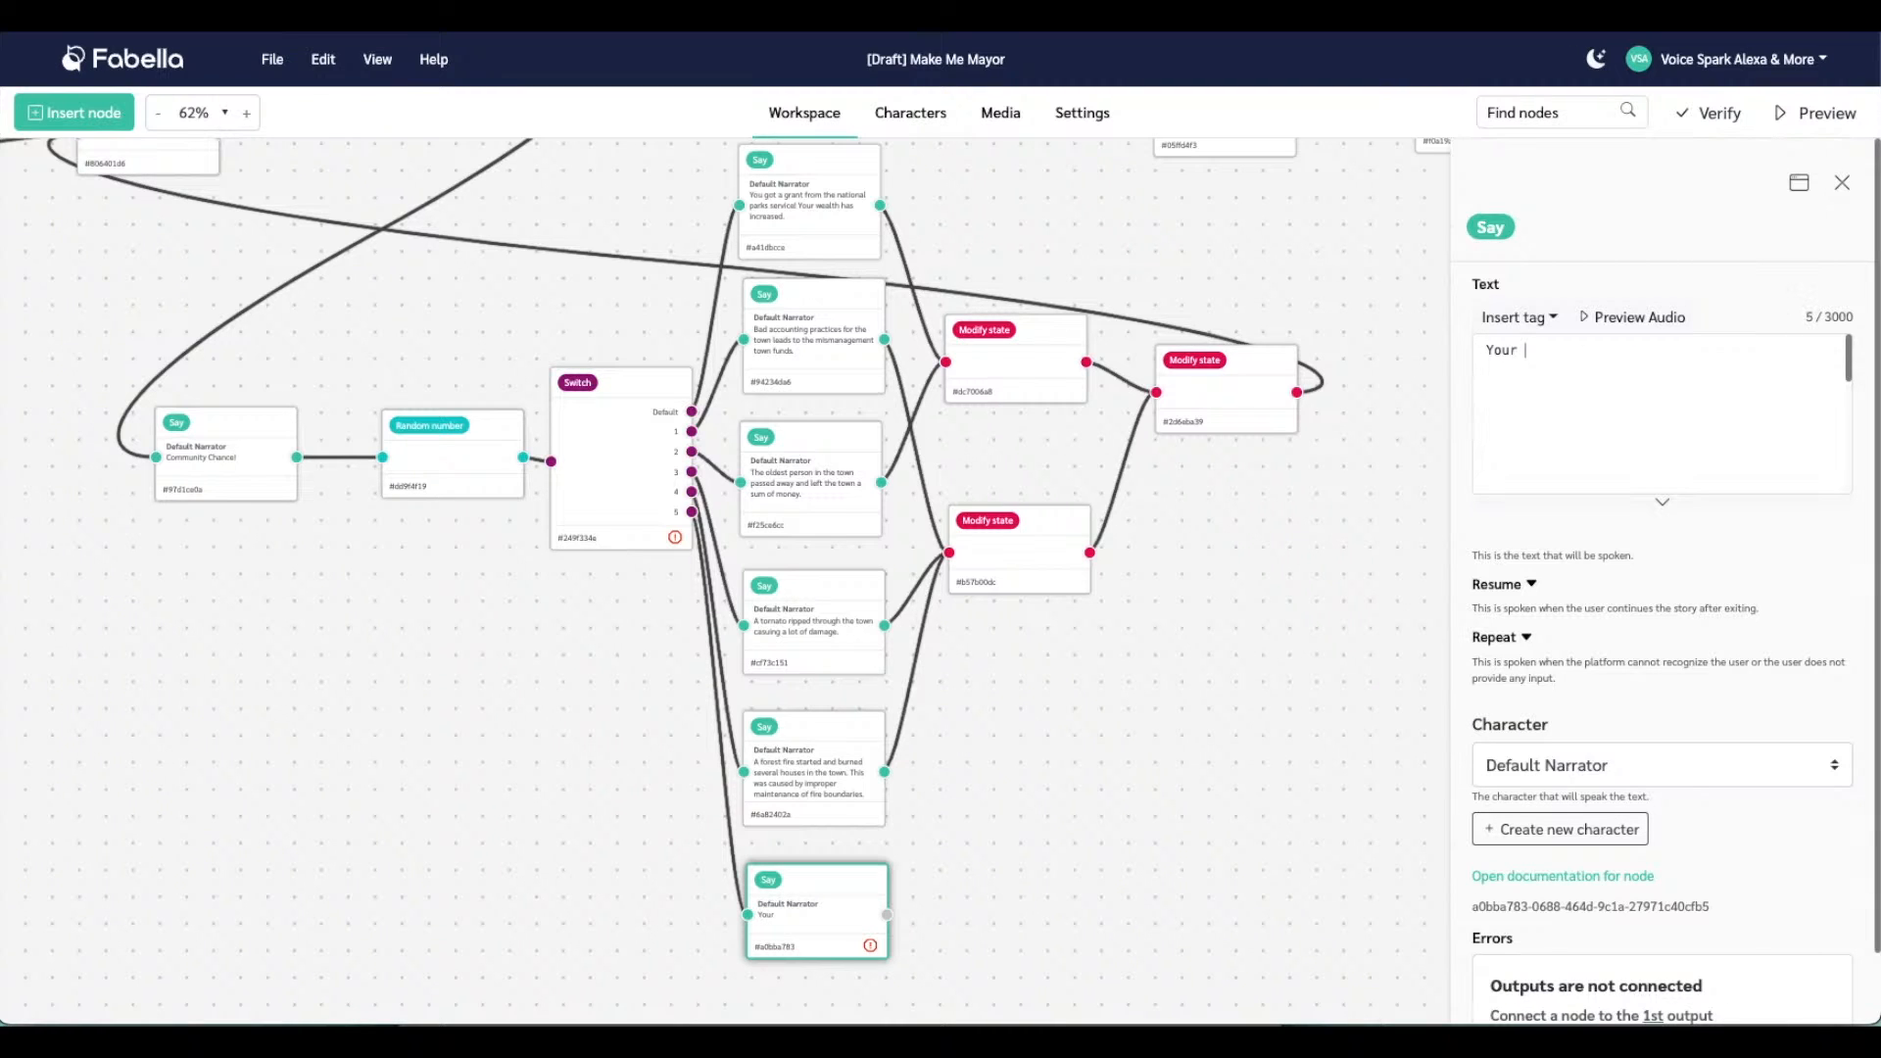
type(" town")
type(" was")
key("BackSpace")
key("BackSpace")
key("BackSpace")
key("BackSpace")
key("BackSpace")
type("town got a grant for a new")
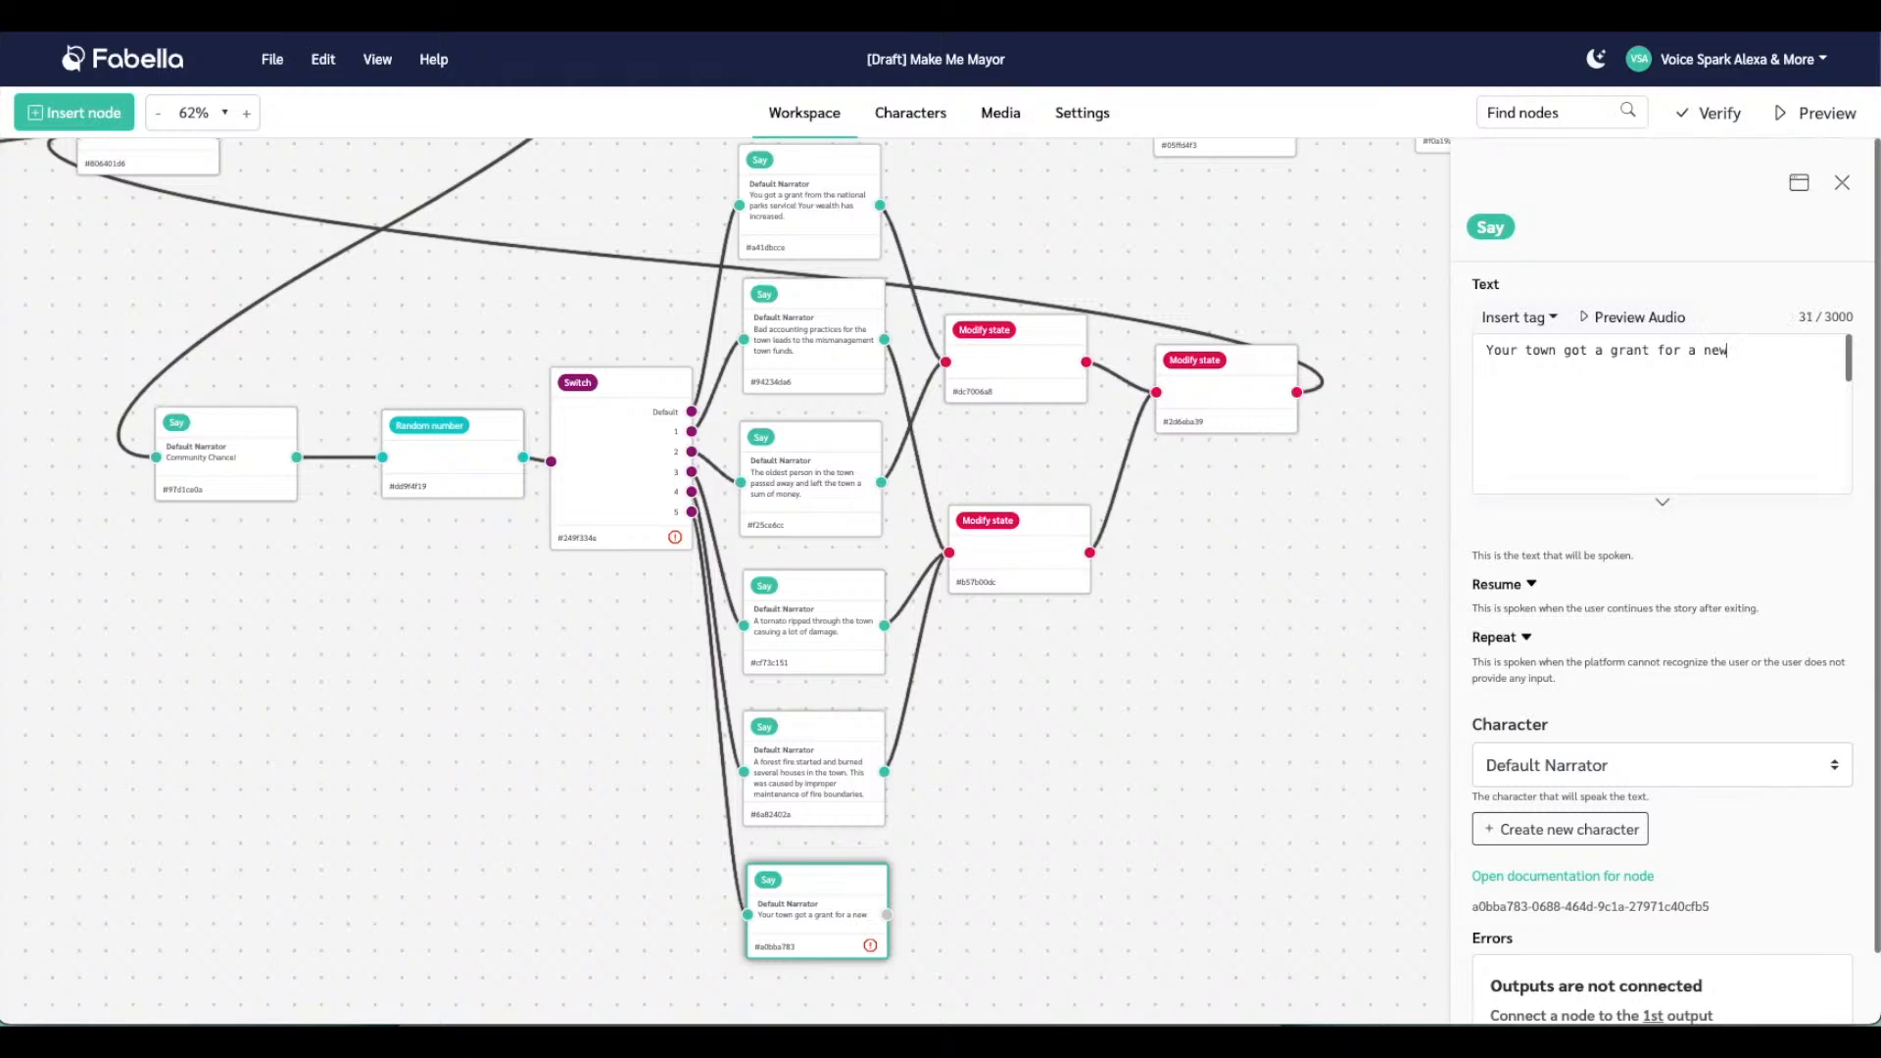
type(" scho")
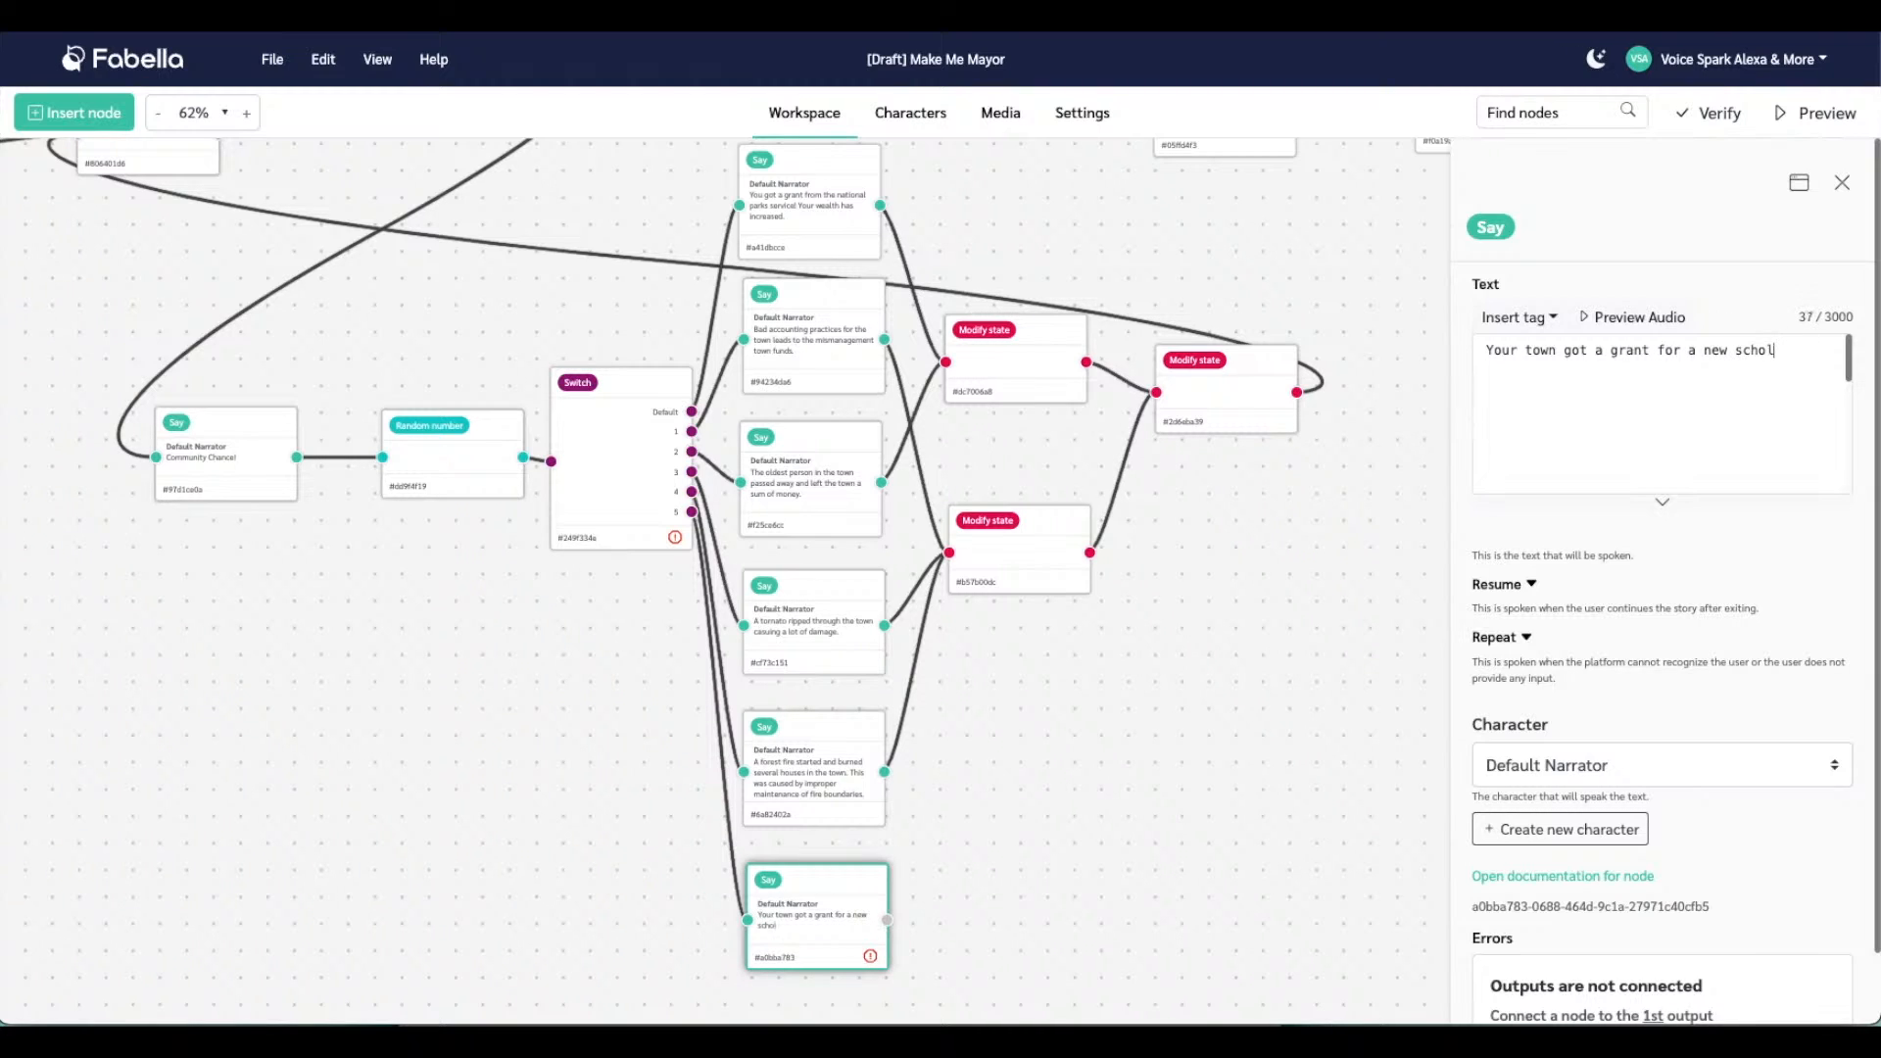
type("ol.")
Reword the new Say node's text to "Your town passed a bond measure for building a new school."
left_click_drag(1564, 351, 1796, 358)
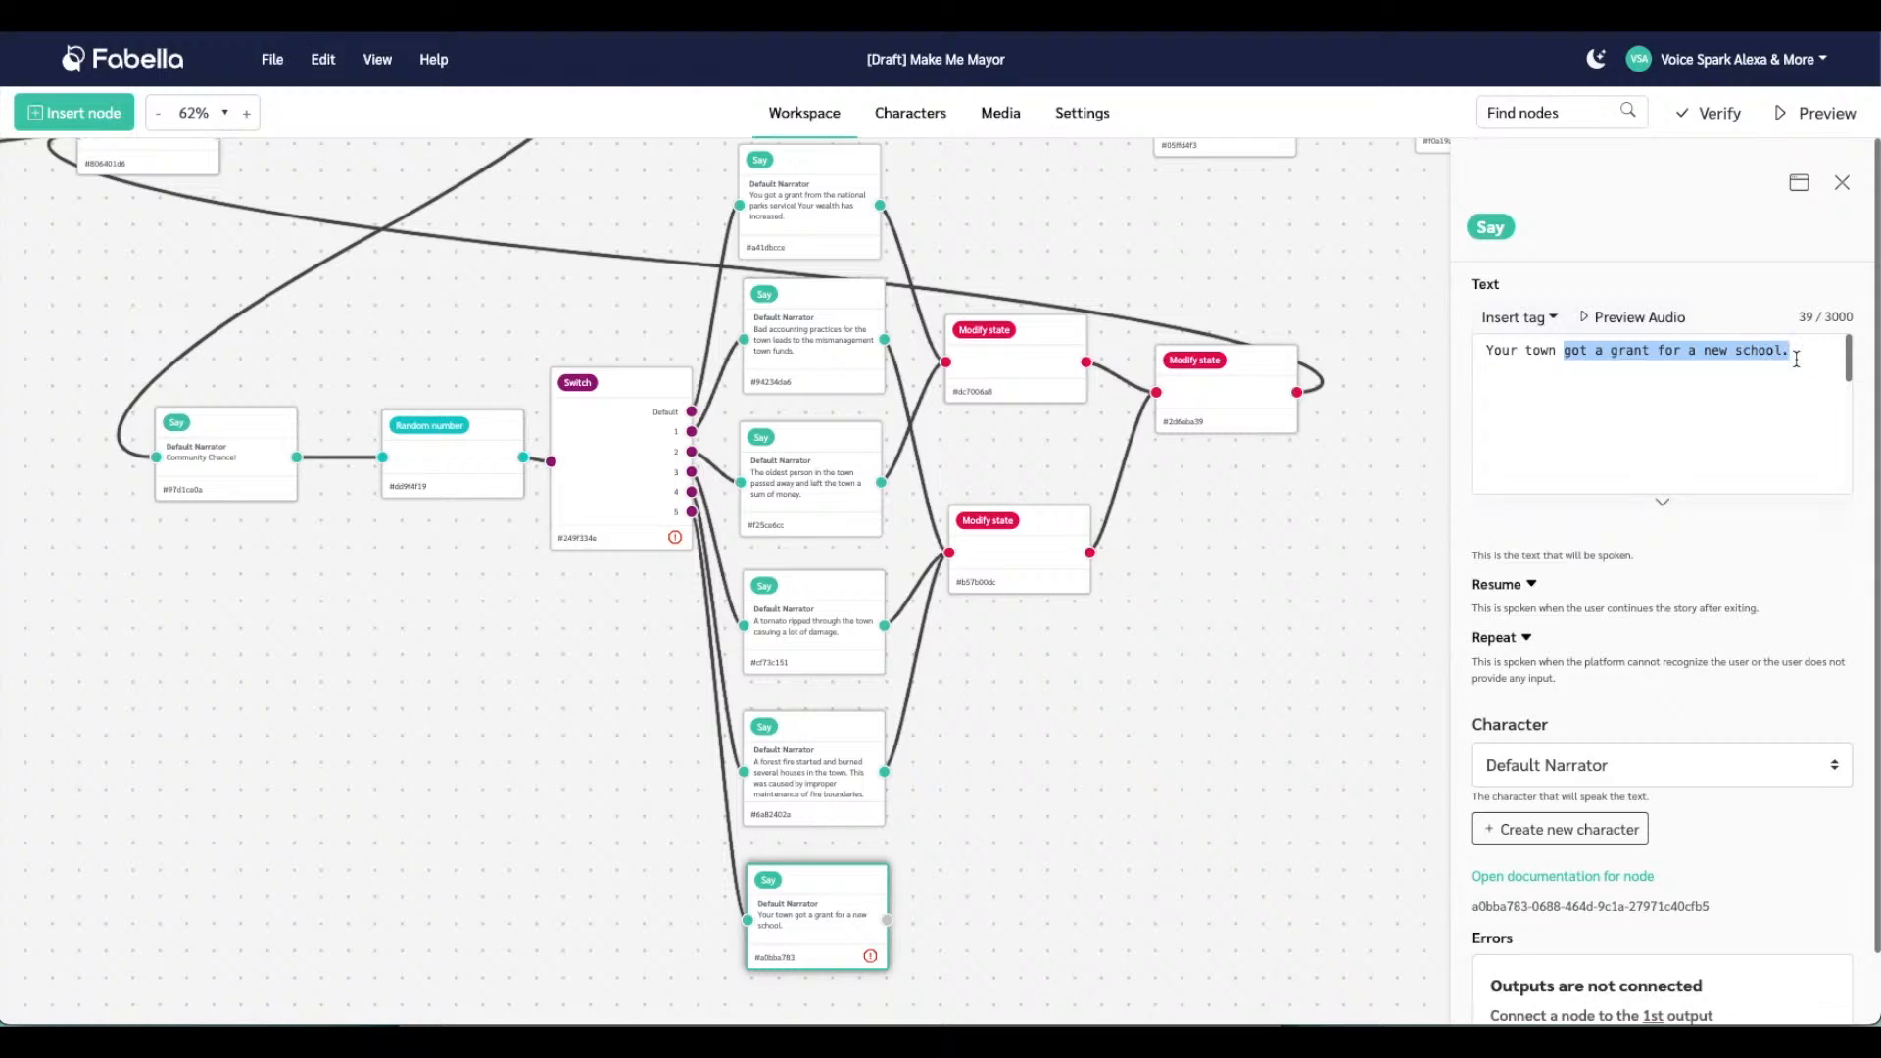
type("pass")
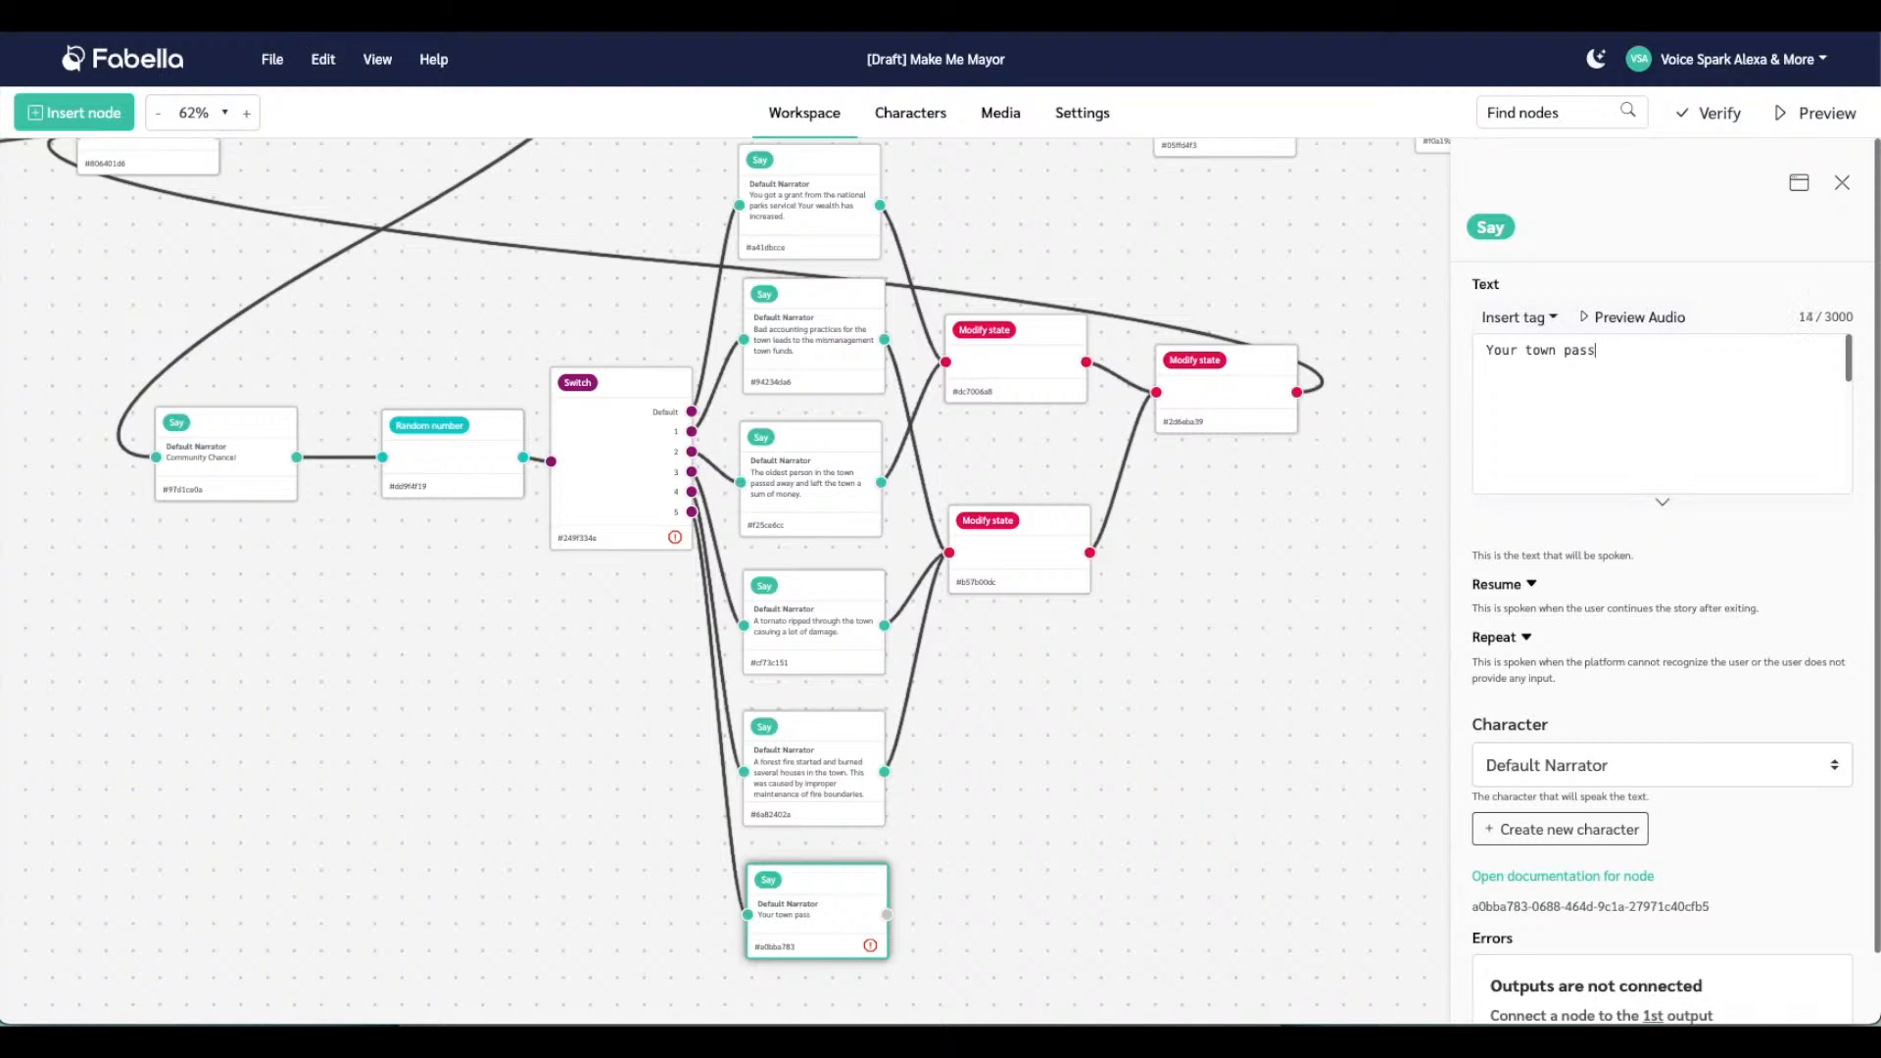
type("ed a bond measure for buildi")
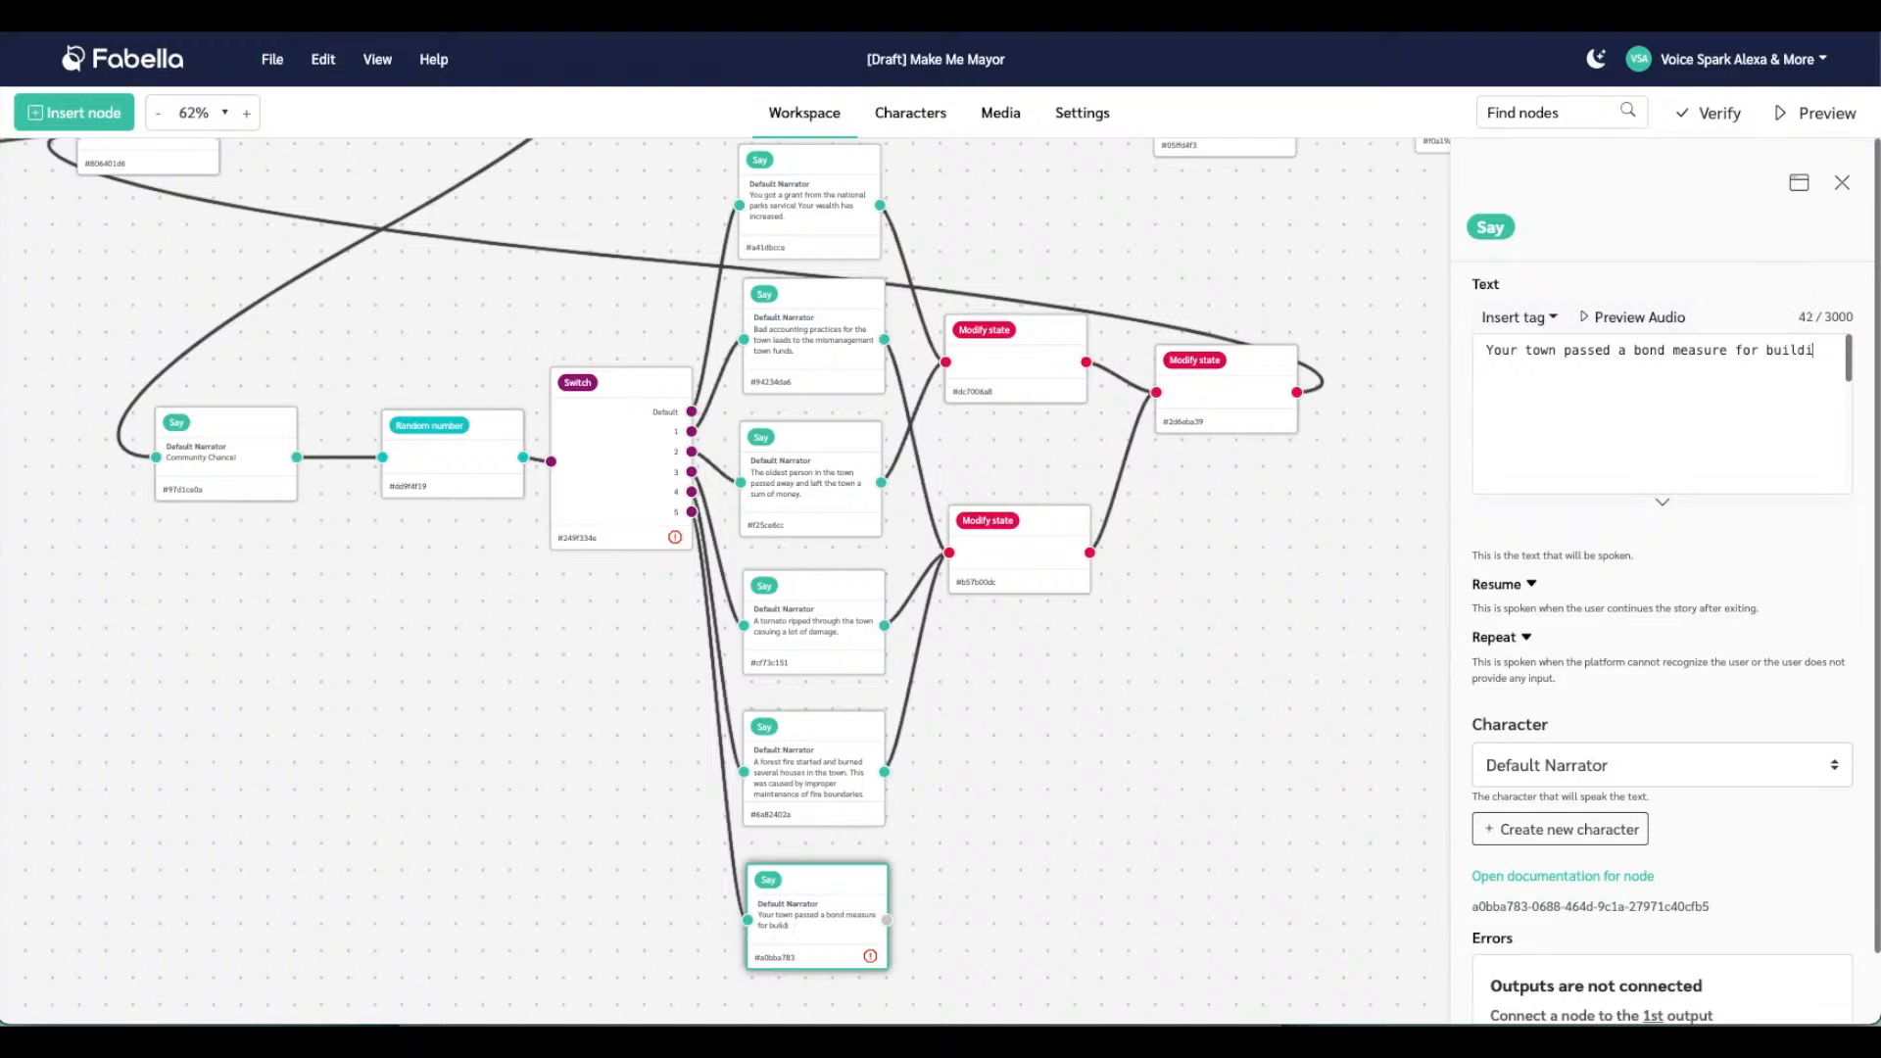
type("ng a new school.")
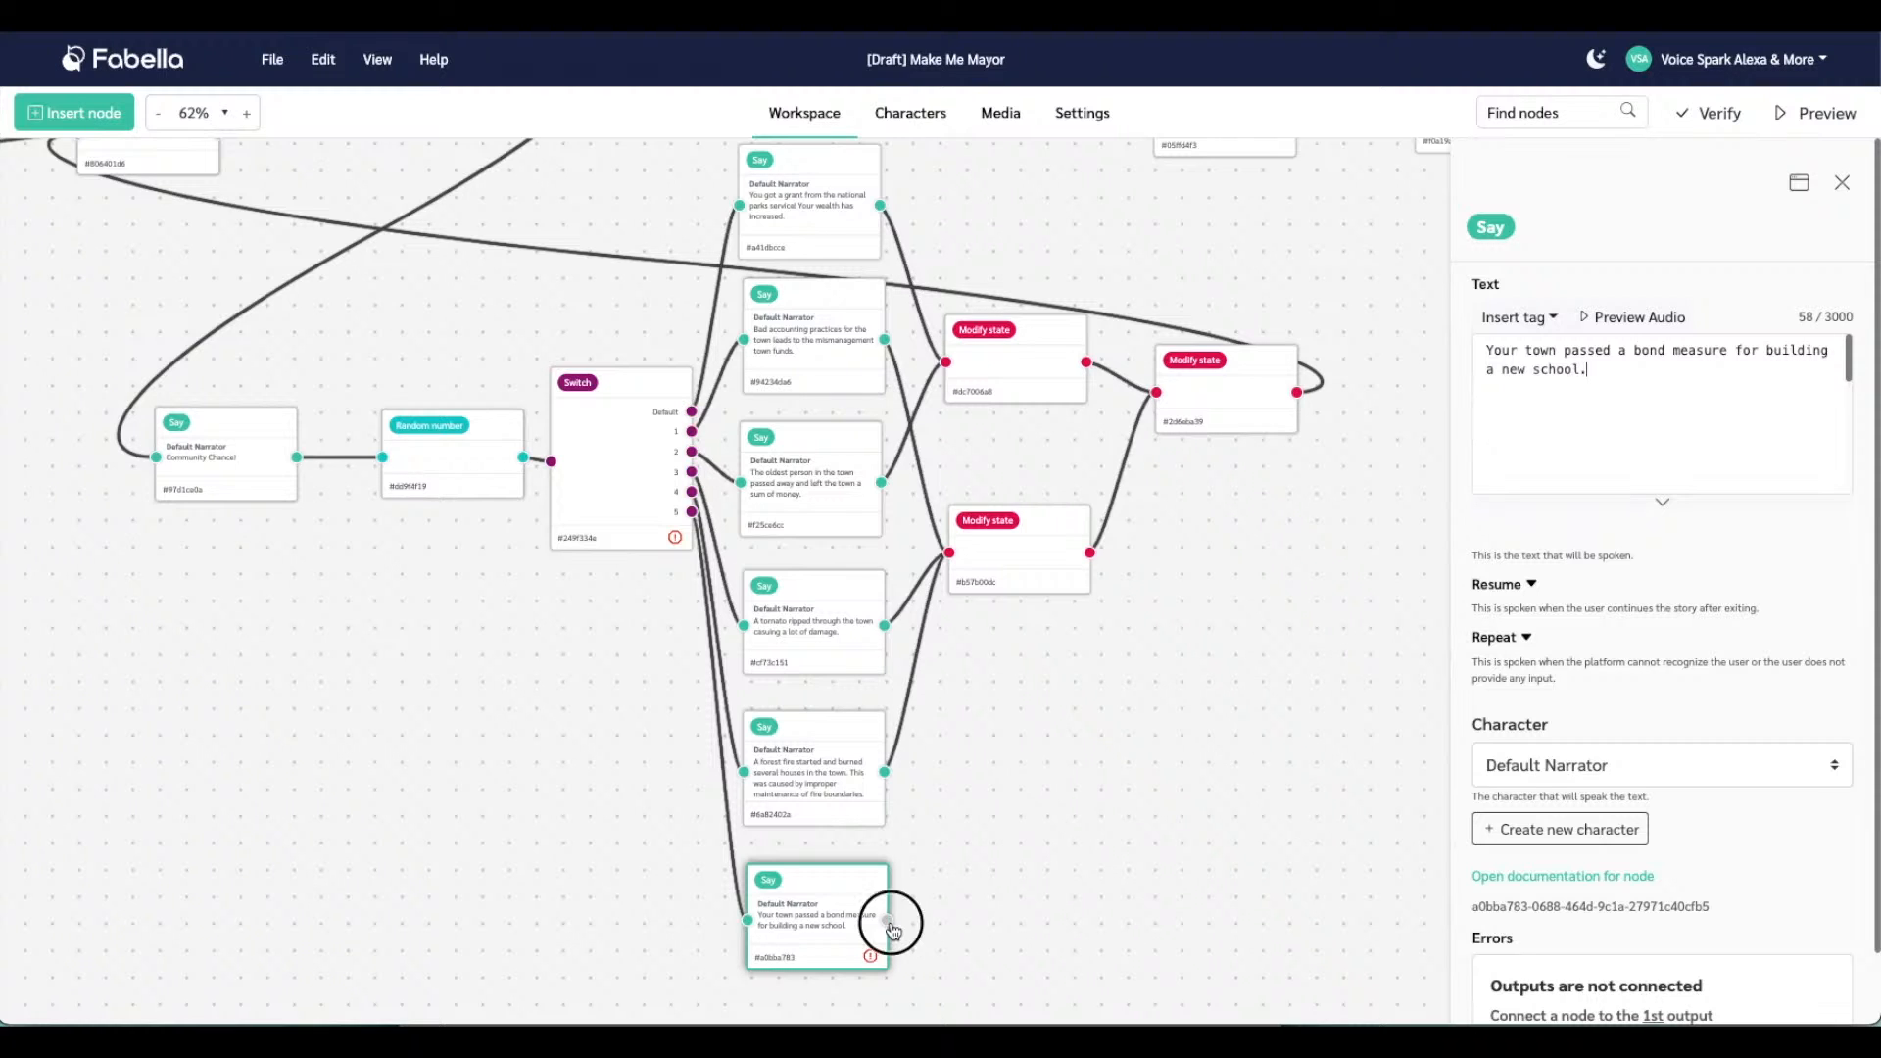
Connect the bond measure Say node to the {wealth}+100 Modify state node and check that node's value
left_click_drag(888, 922, 946, 362)
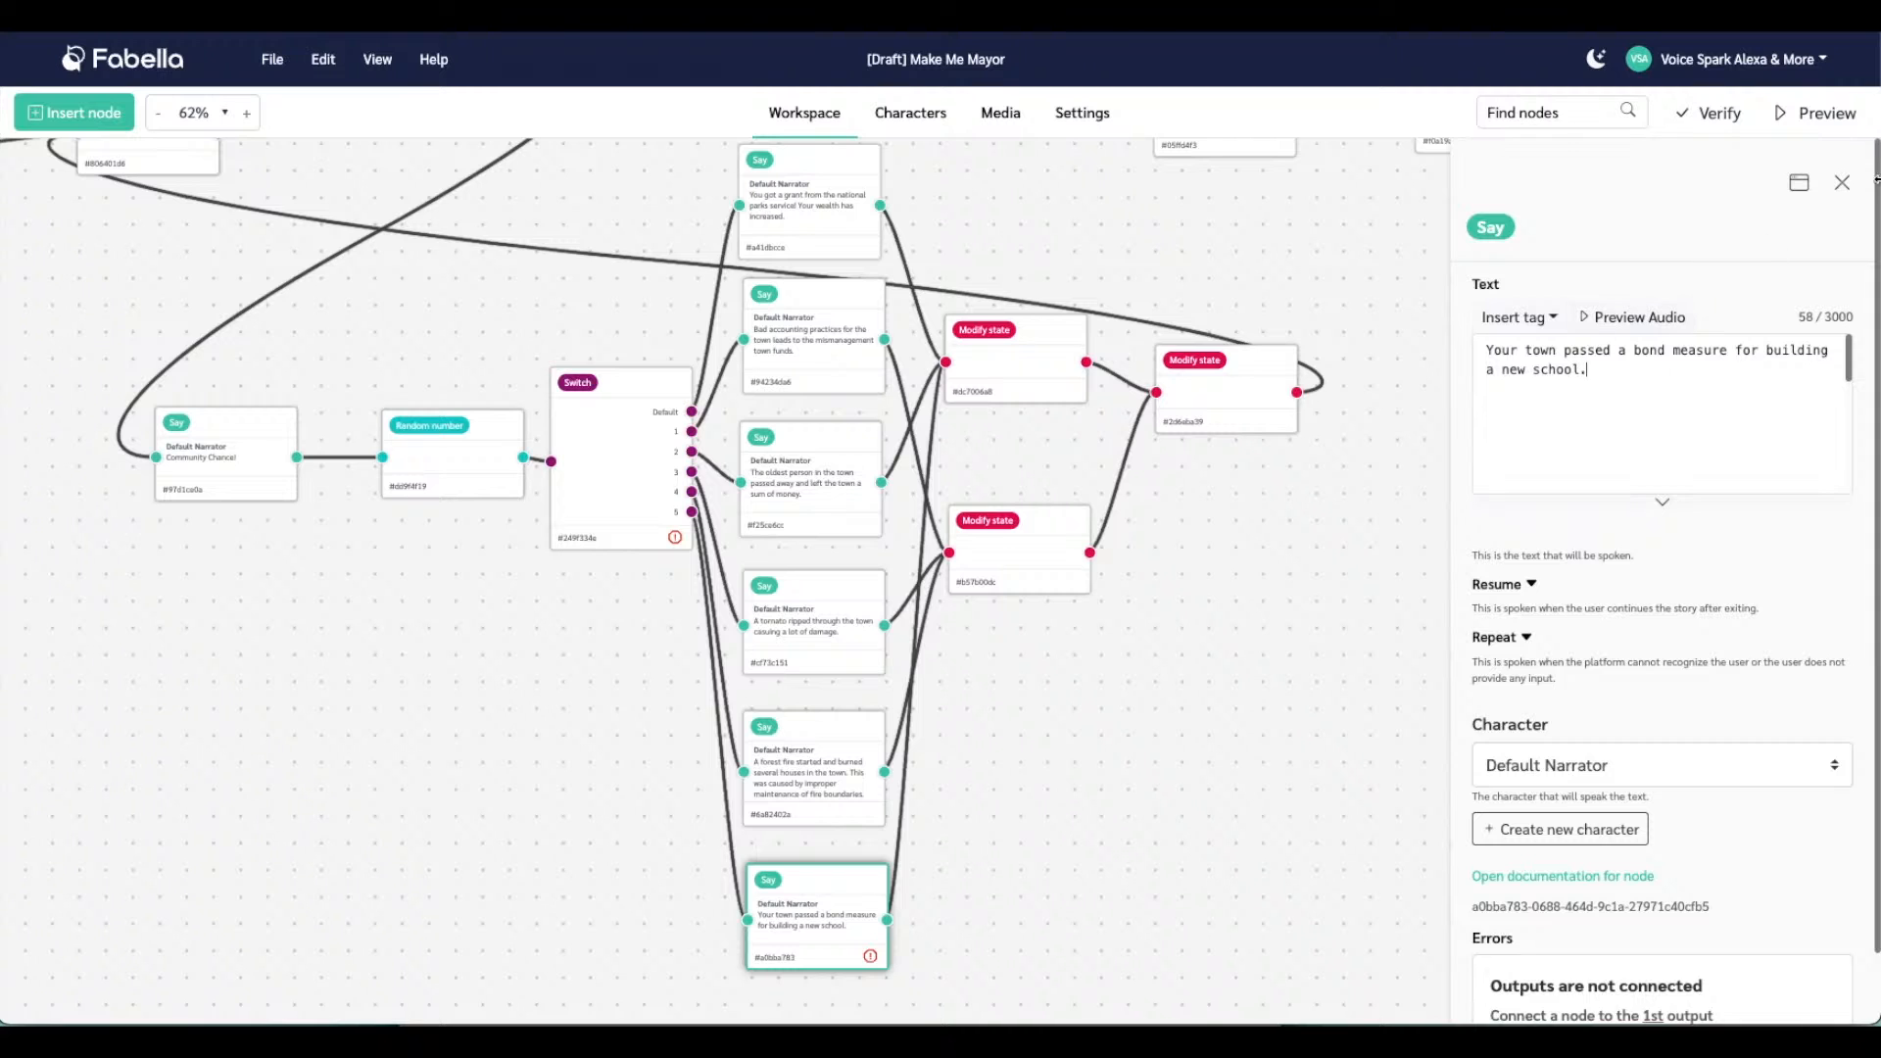
left_click(1843, 183)
left_click(1085, 338)
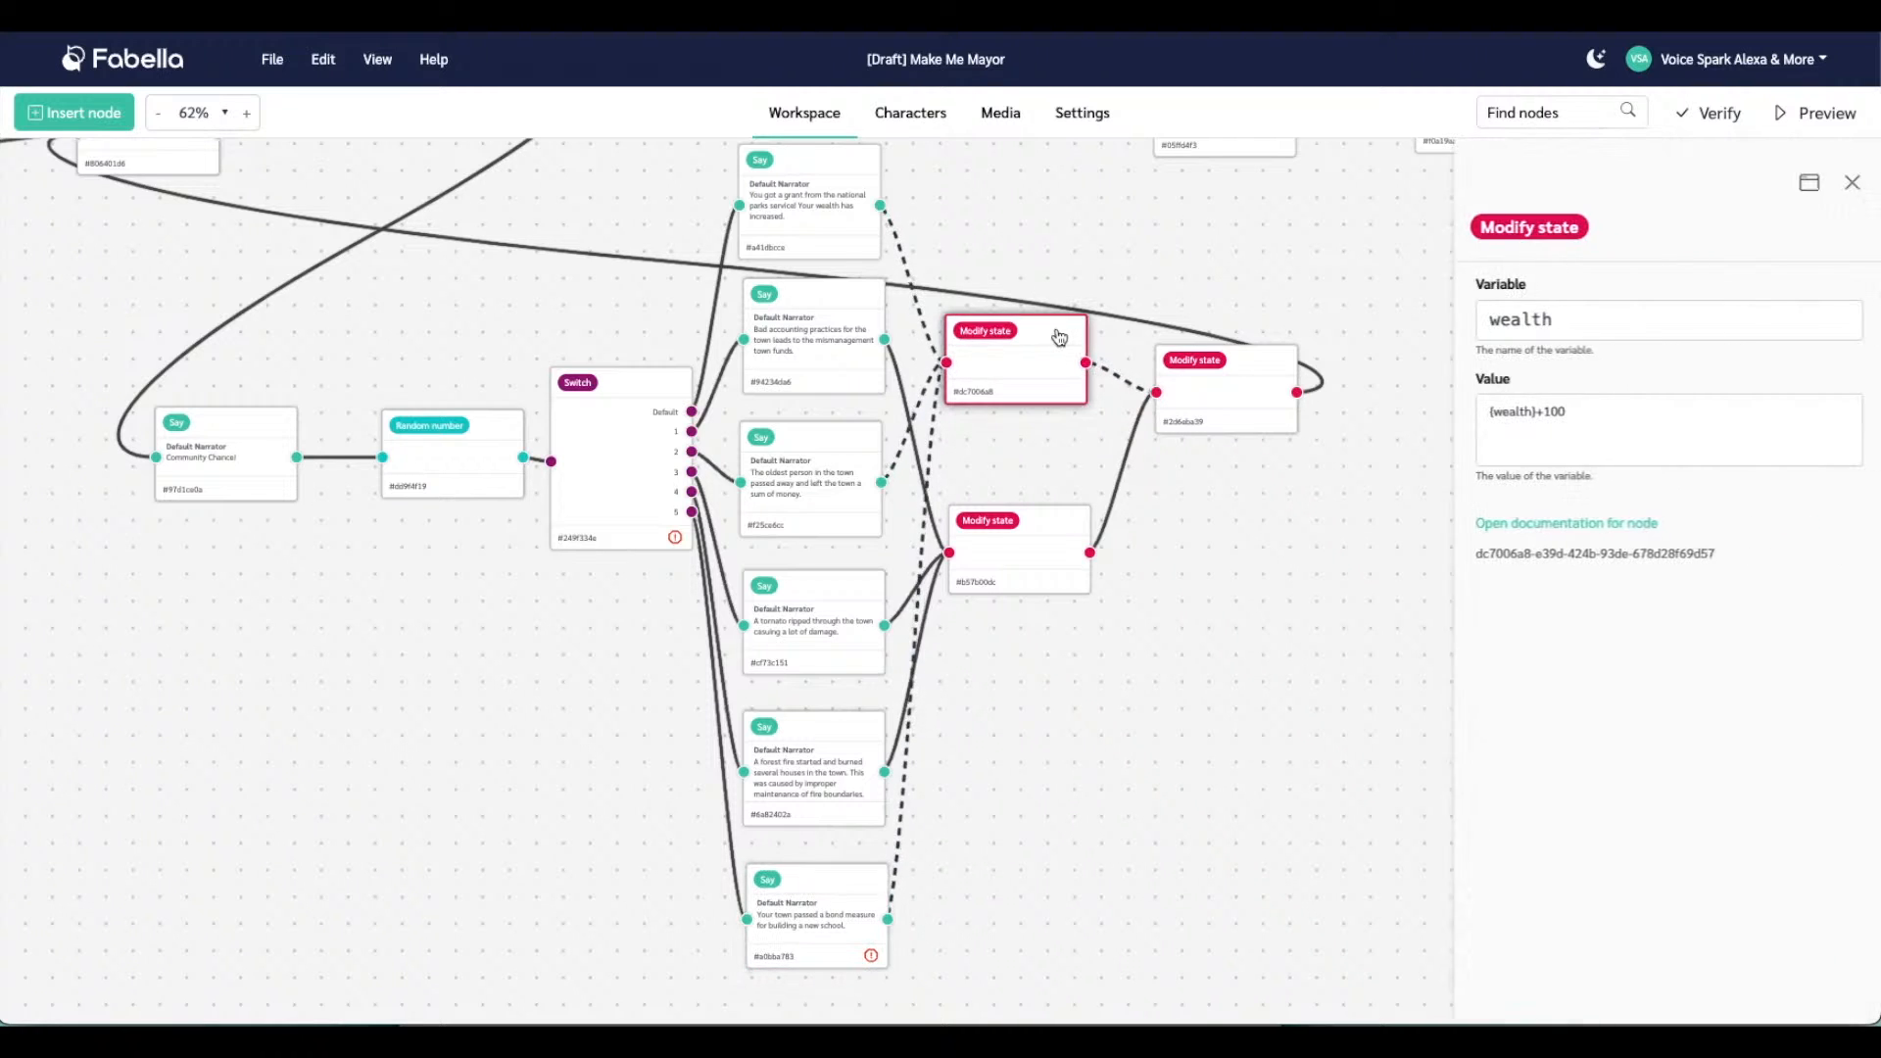
left_click(1849, 183)
Copy the formula Math.floor(Math.random() * 51) from the morale Modify state node after Question Bank One
left_click_drag(1422, 284, 1392, 641)
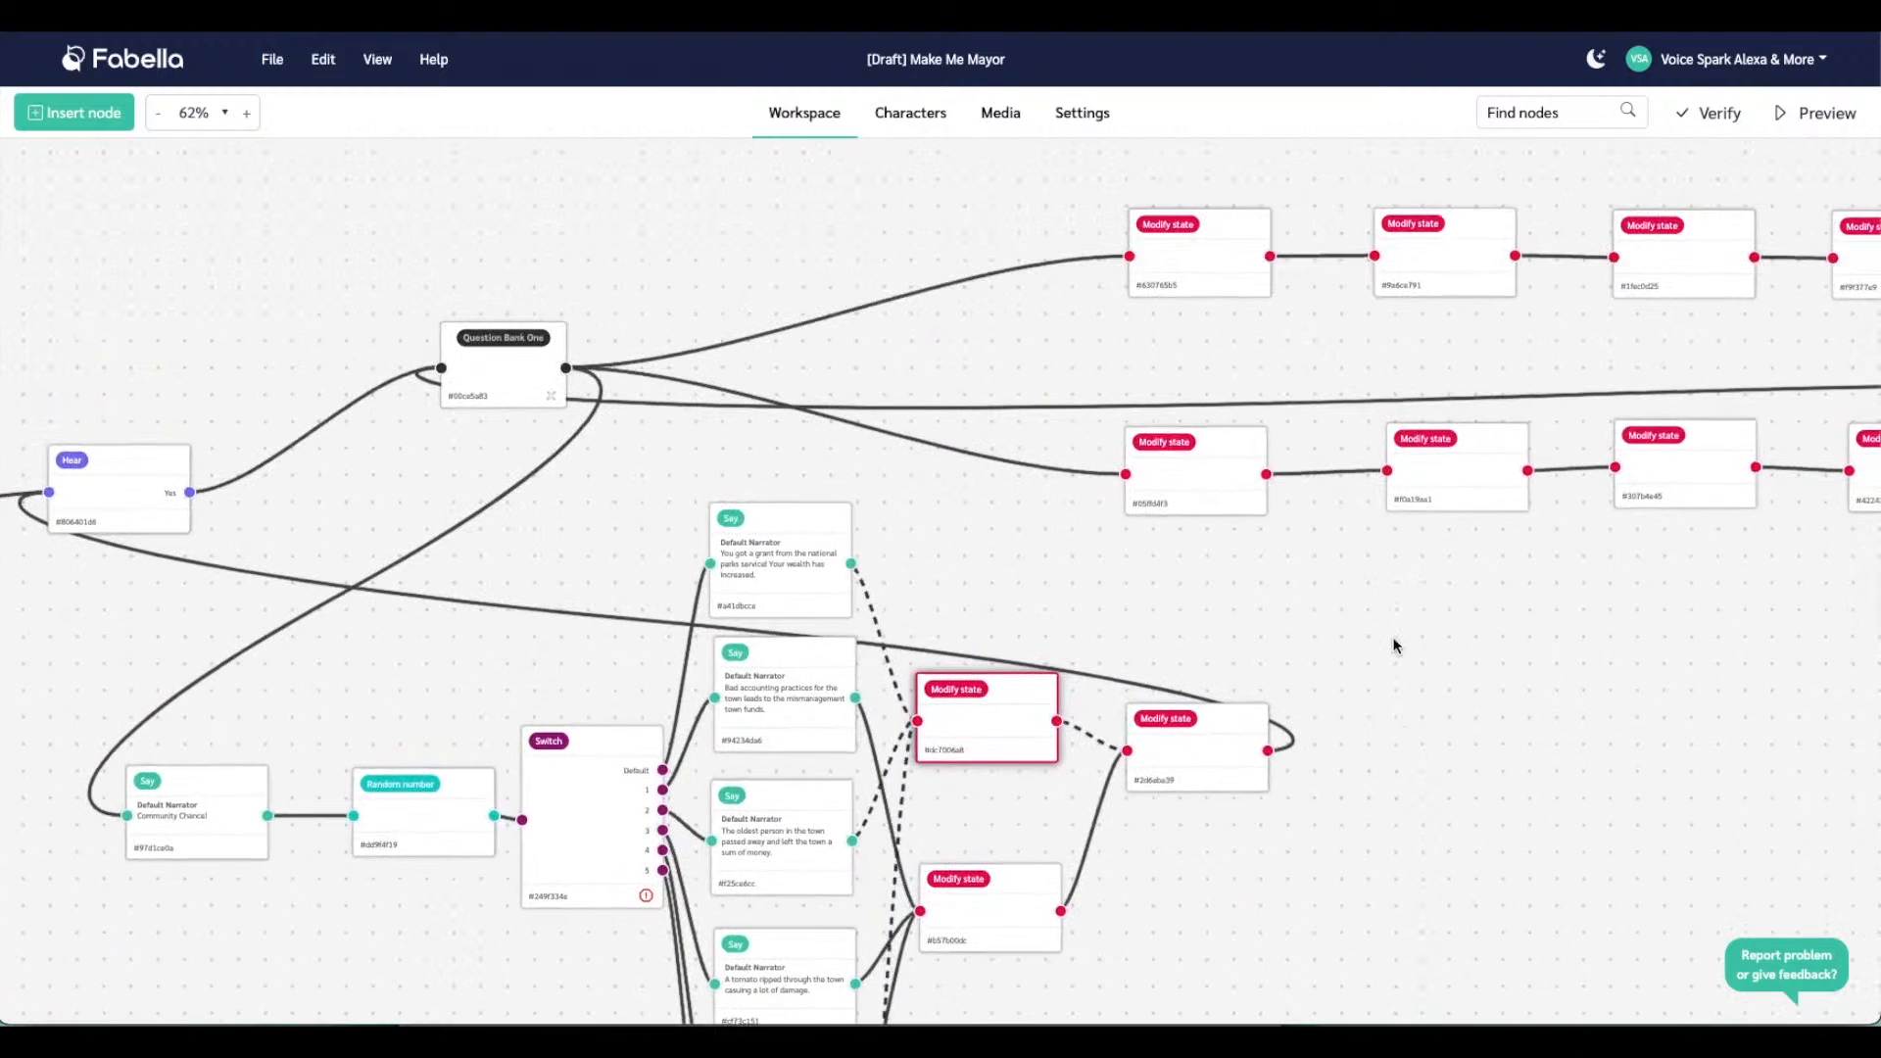
left_click(1213, 475)
left_click(1419, 461)
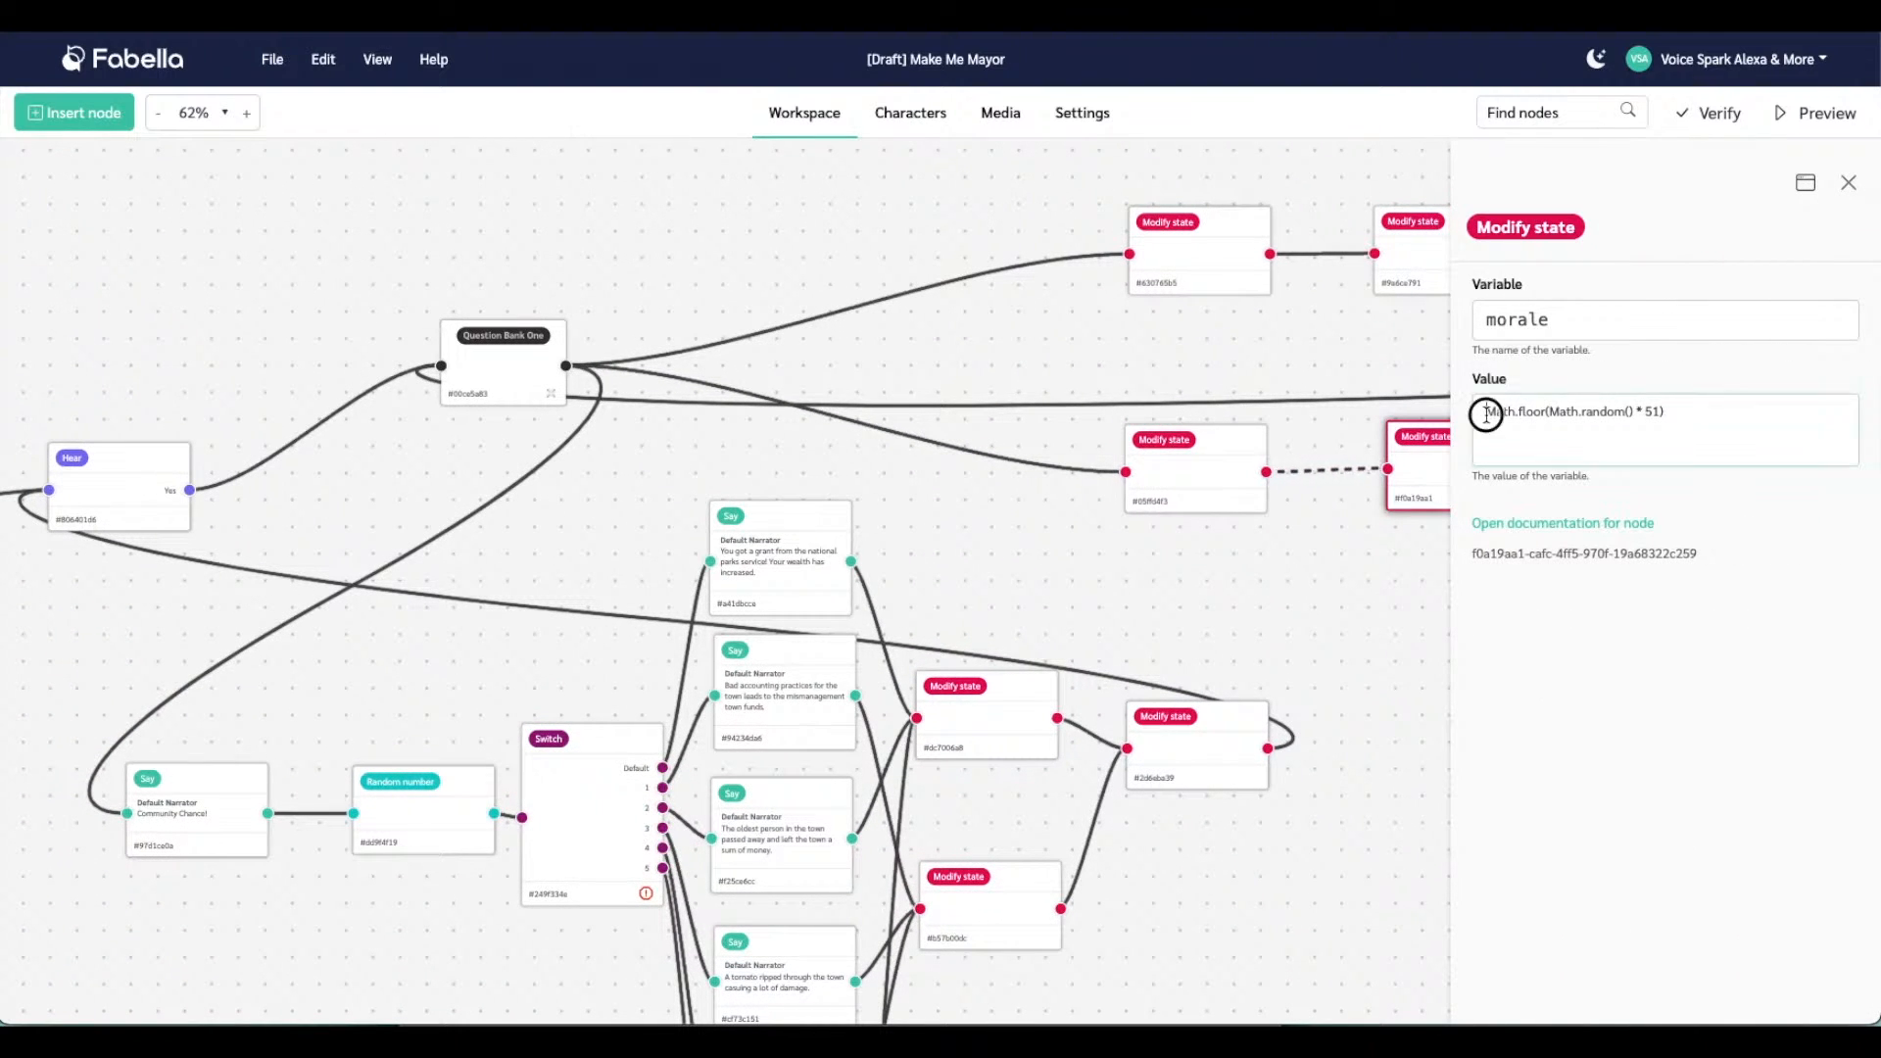
left_click_drag(1486, 413, 1734, 416)
key("ctrl+c")
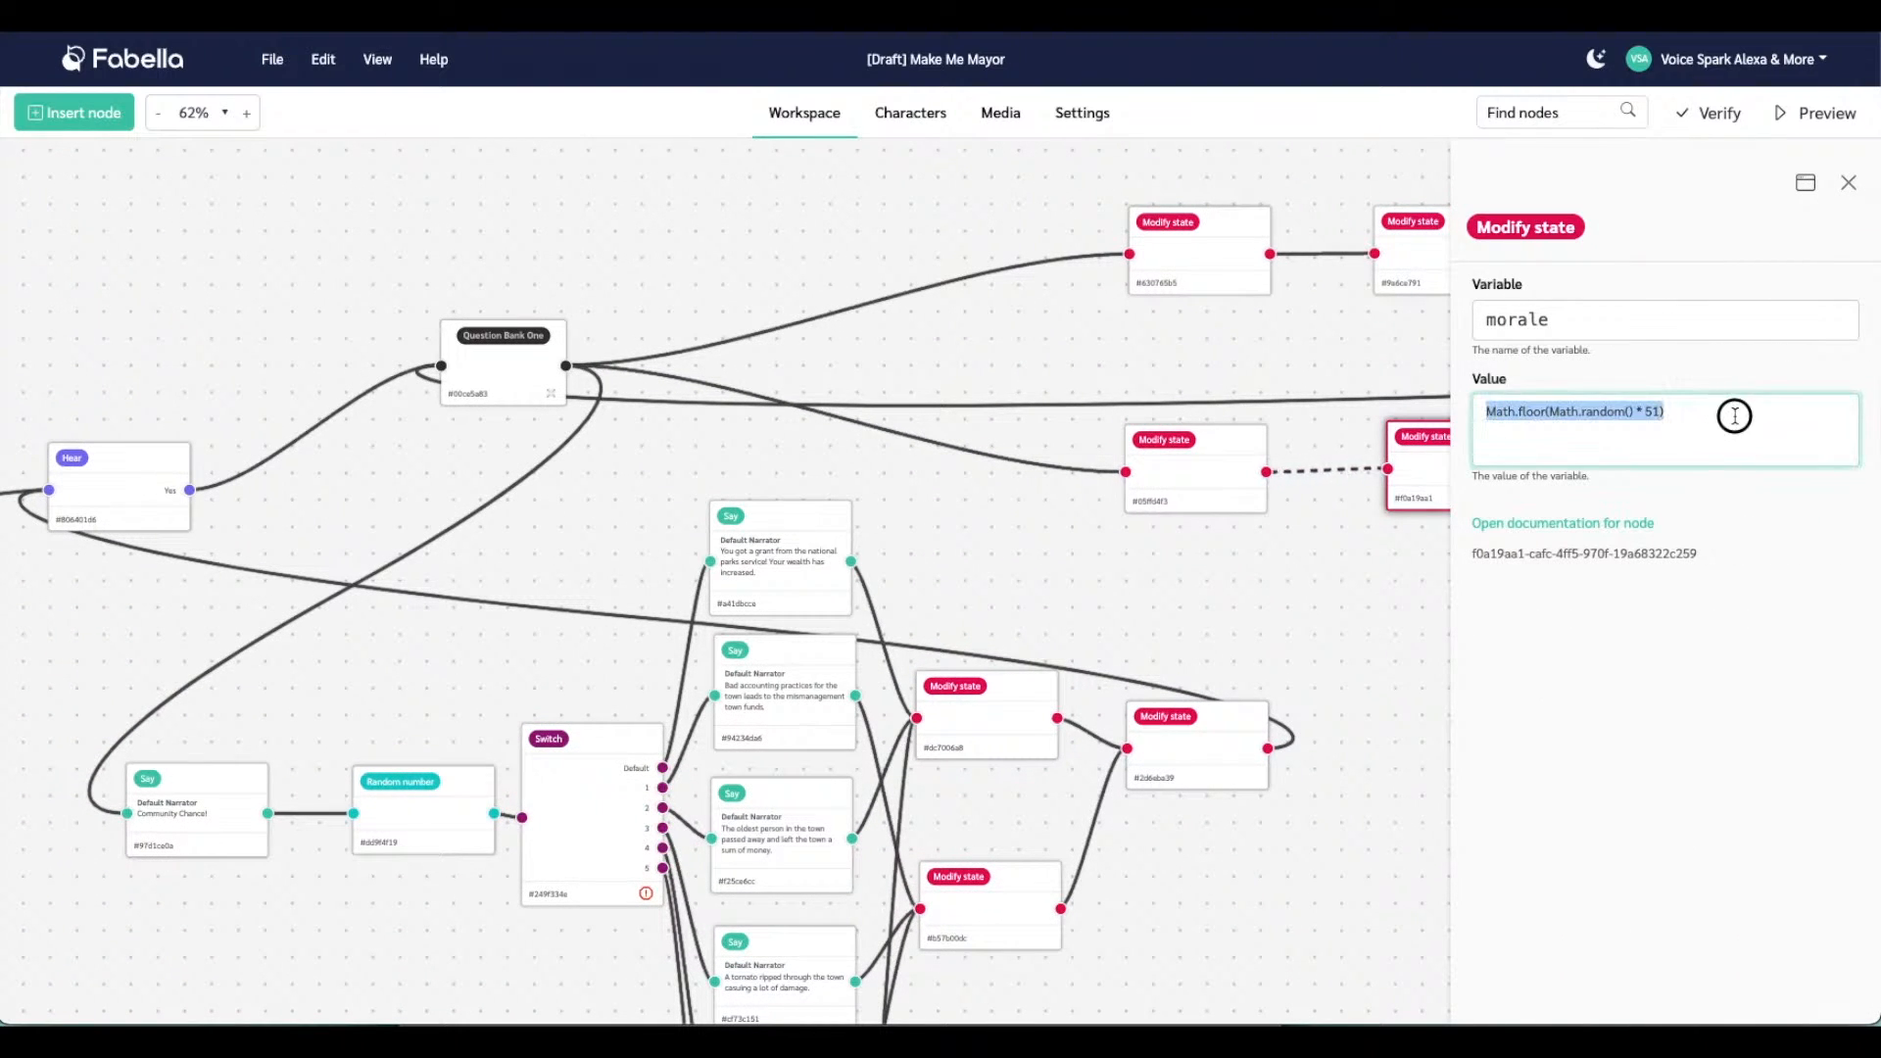
left_click(1293, 630)
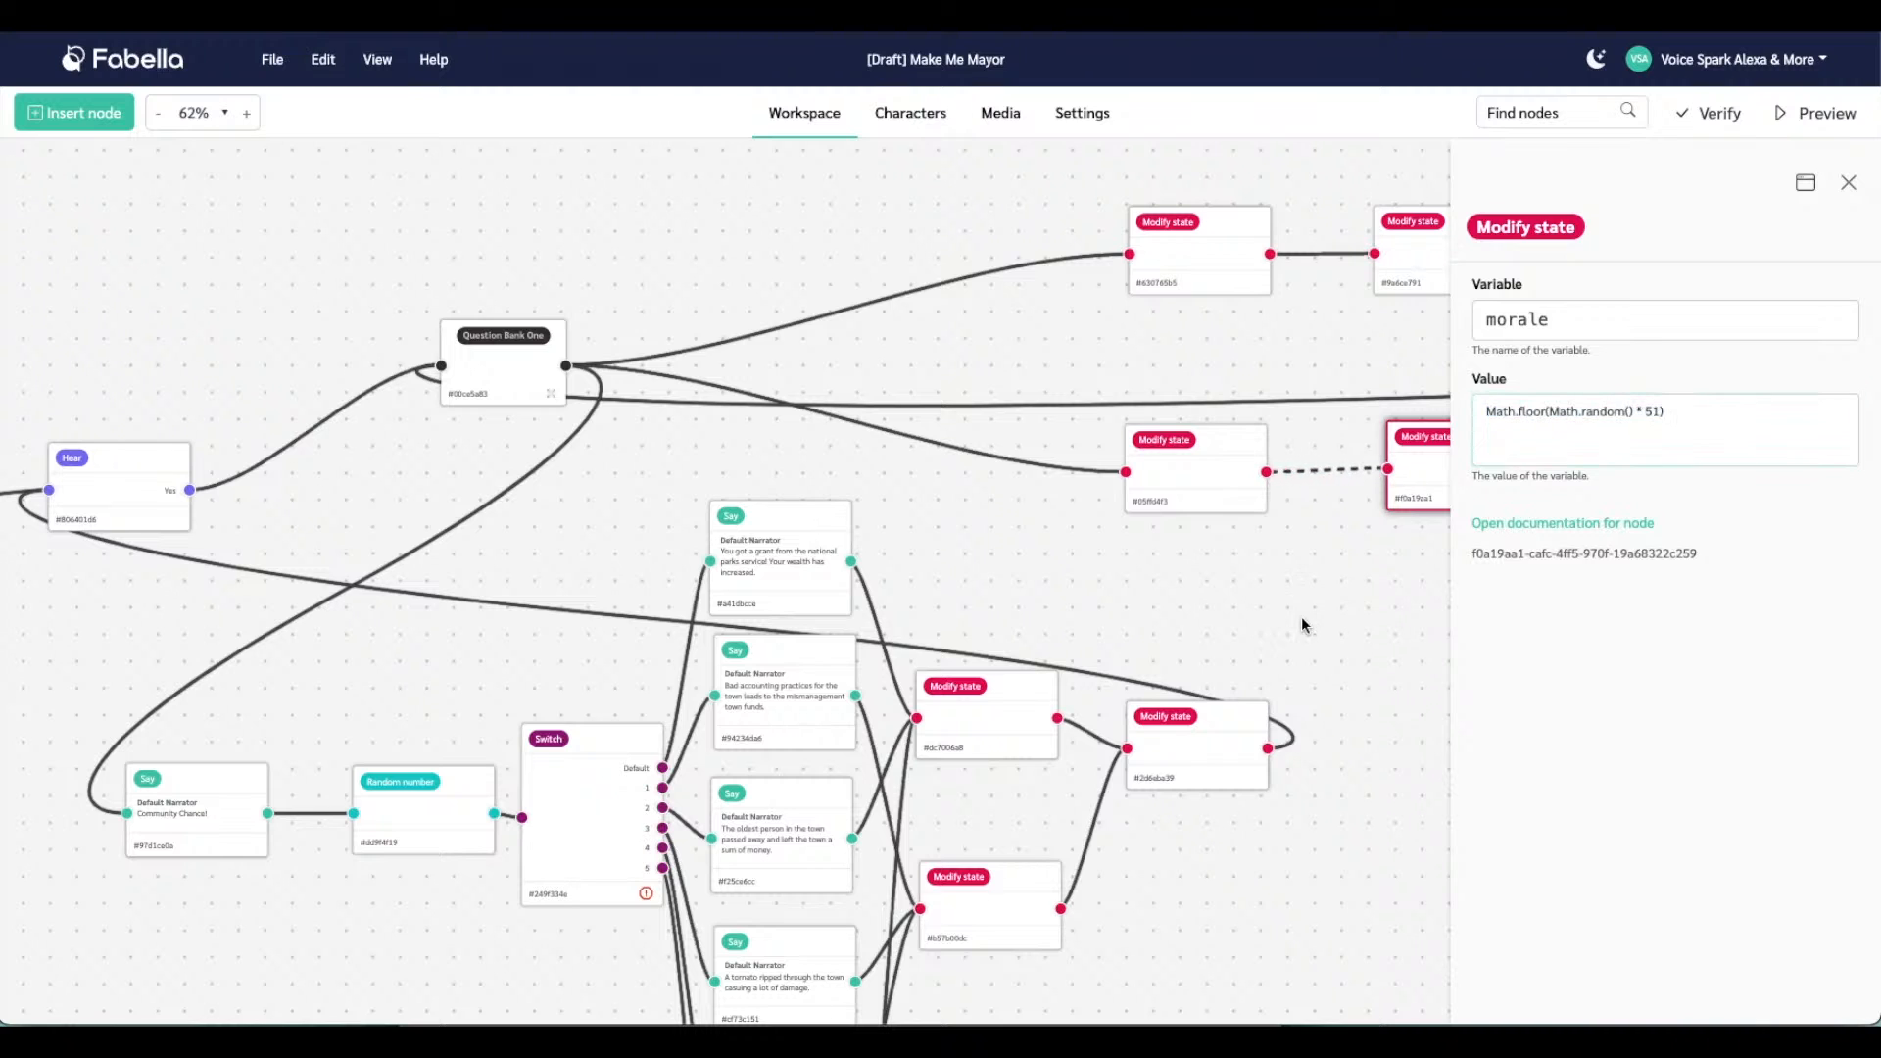
left_click(1849, 183)
Replace the {wealth}+100 Modify state node's value with Math.floor(Math.random() * 200)
left_click(1005, 726)
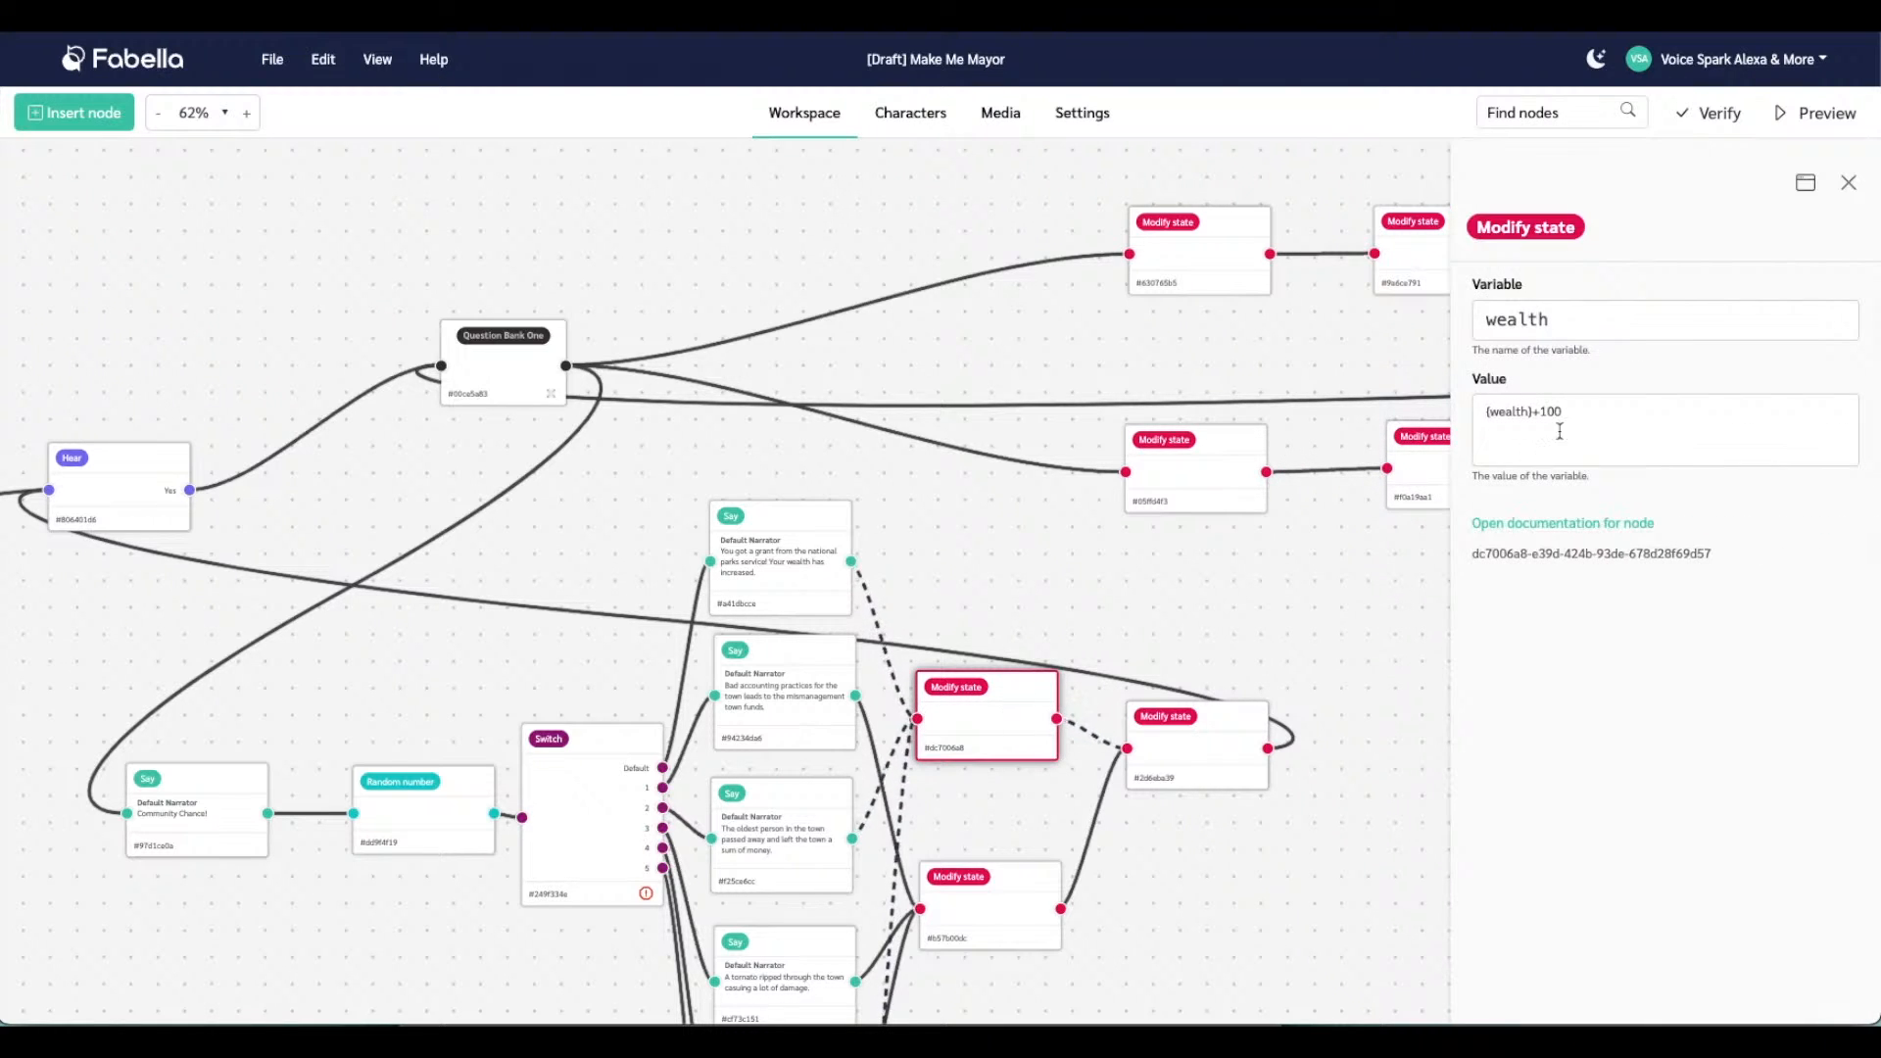
double_click(1598, 407)
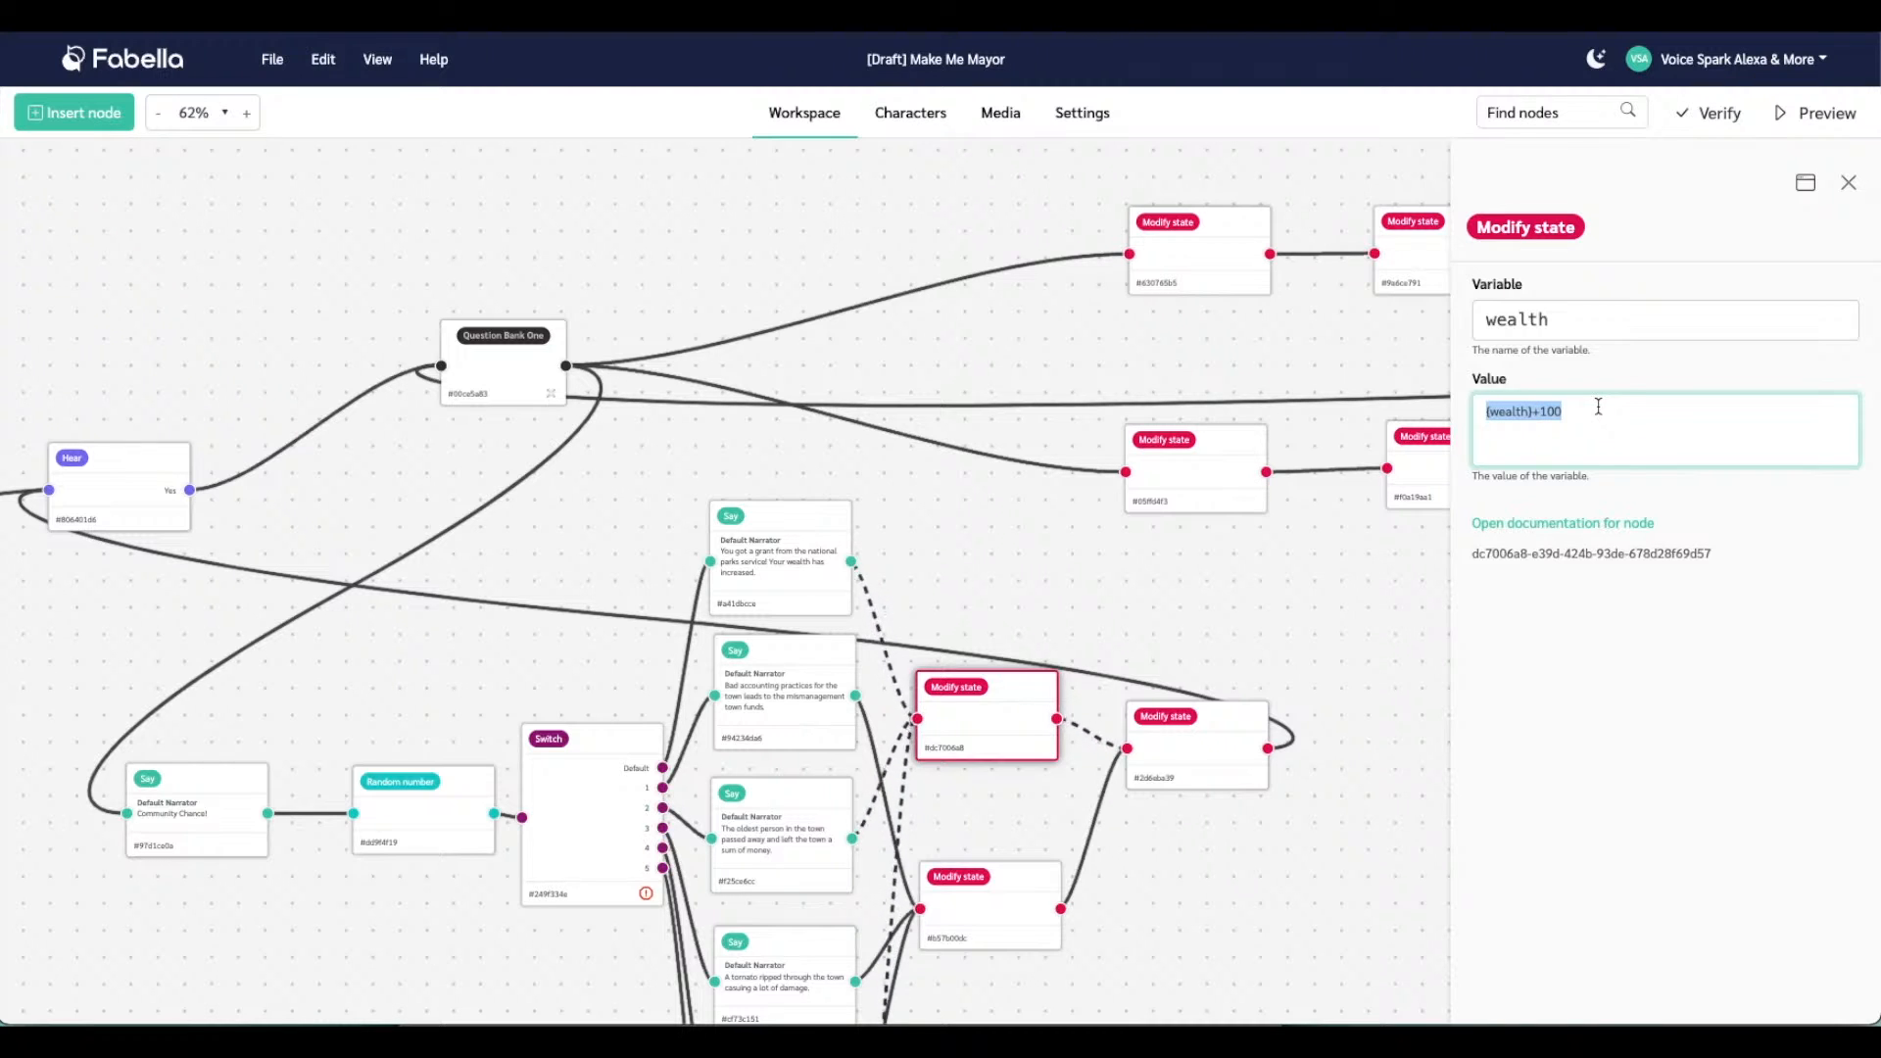
key("ctrl+v")
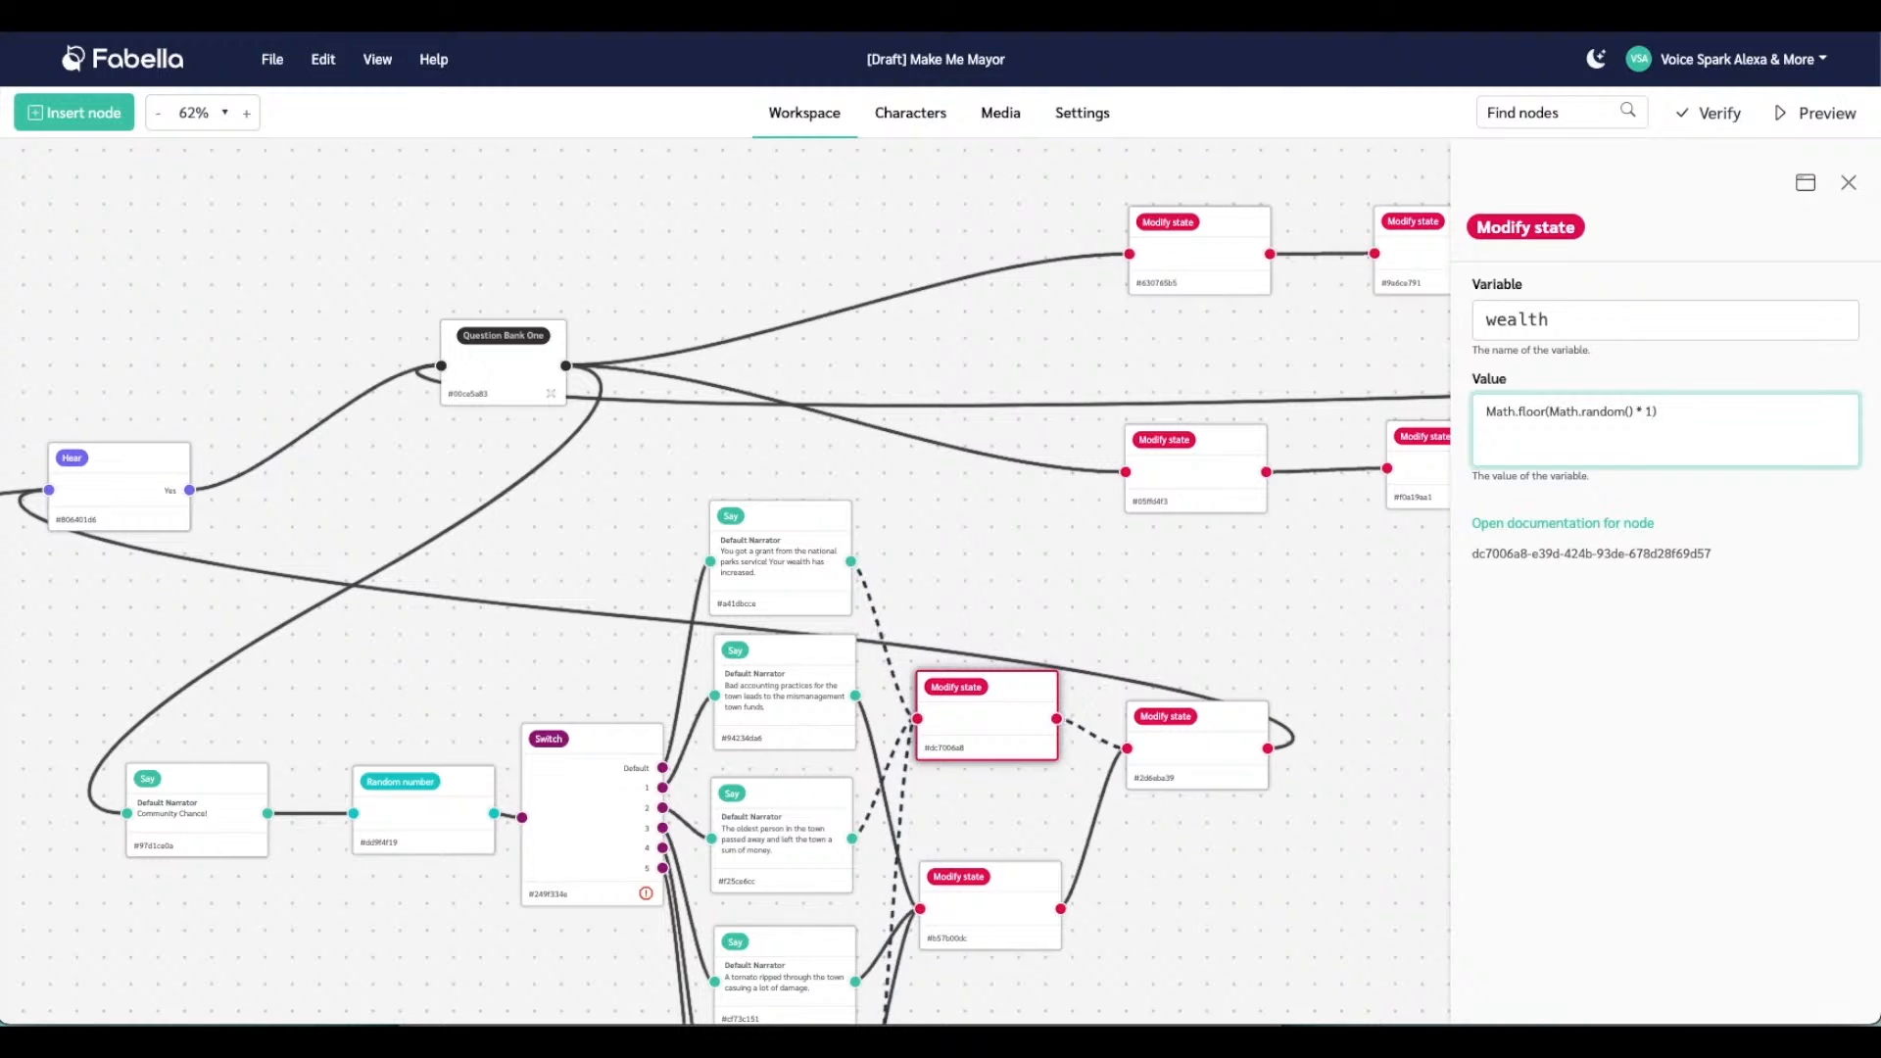
Replace the {wealth}-100 Modify state node's value with Math.floor(Math.random() * 51)
left_click(987, 894)
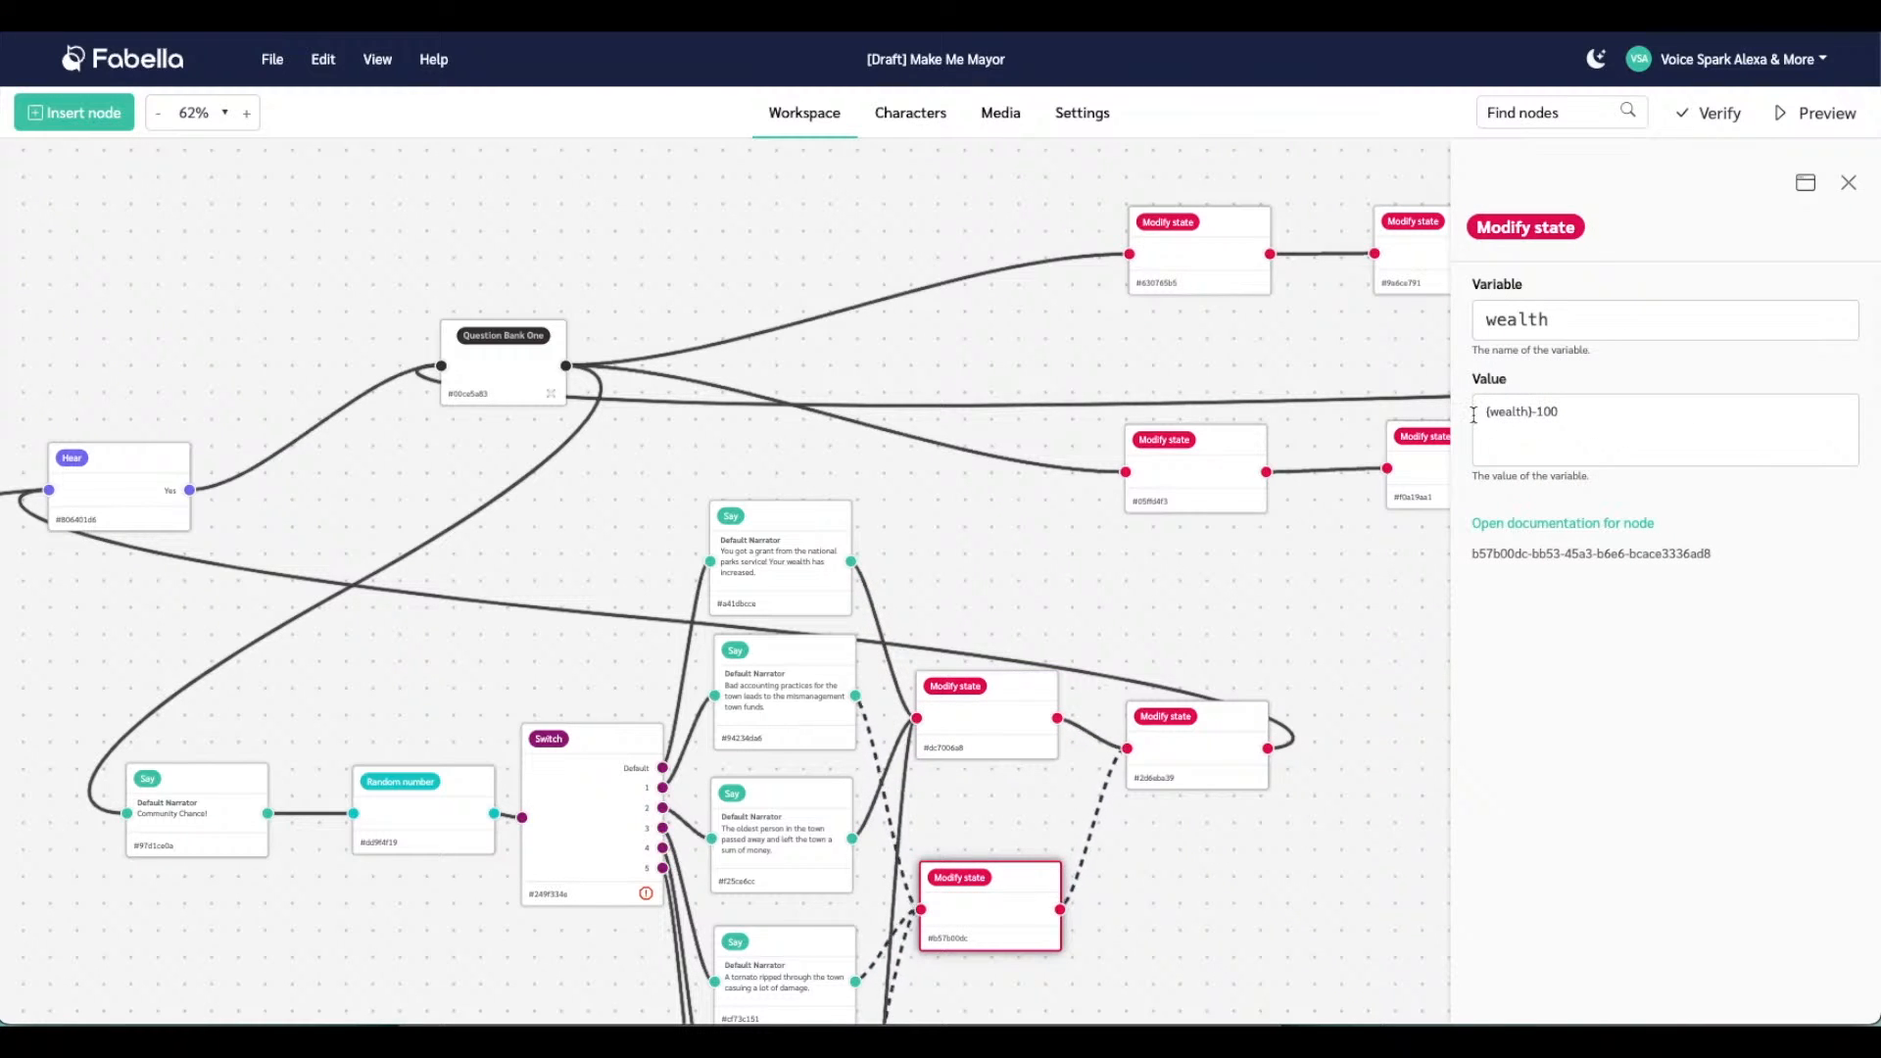
triple_click(1554, 412)
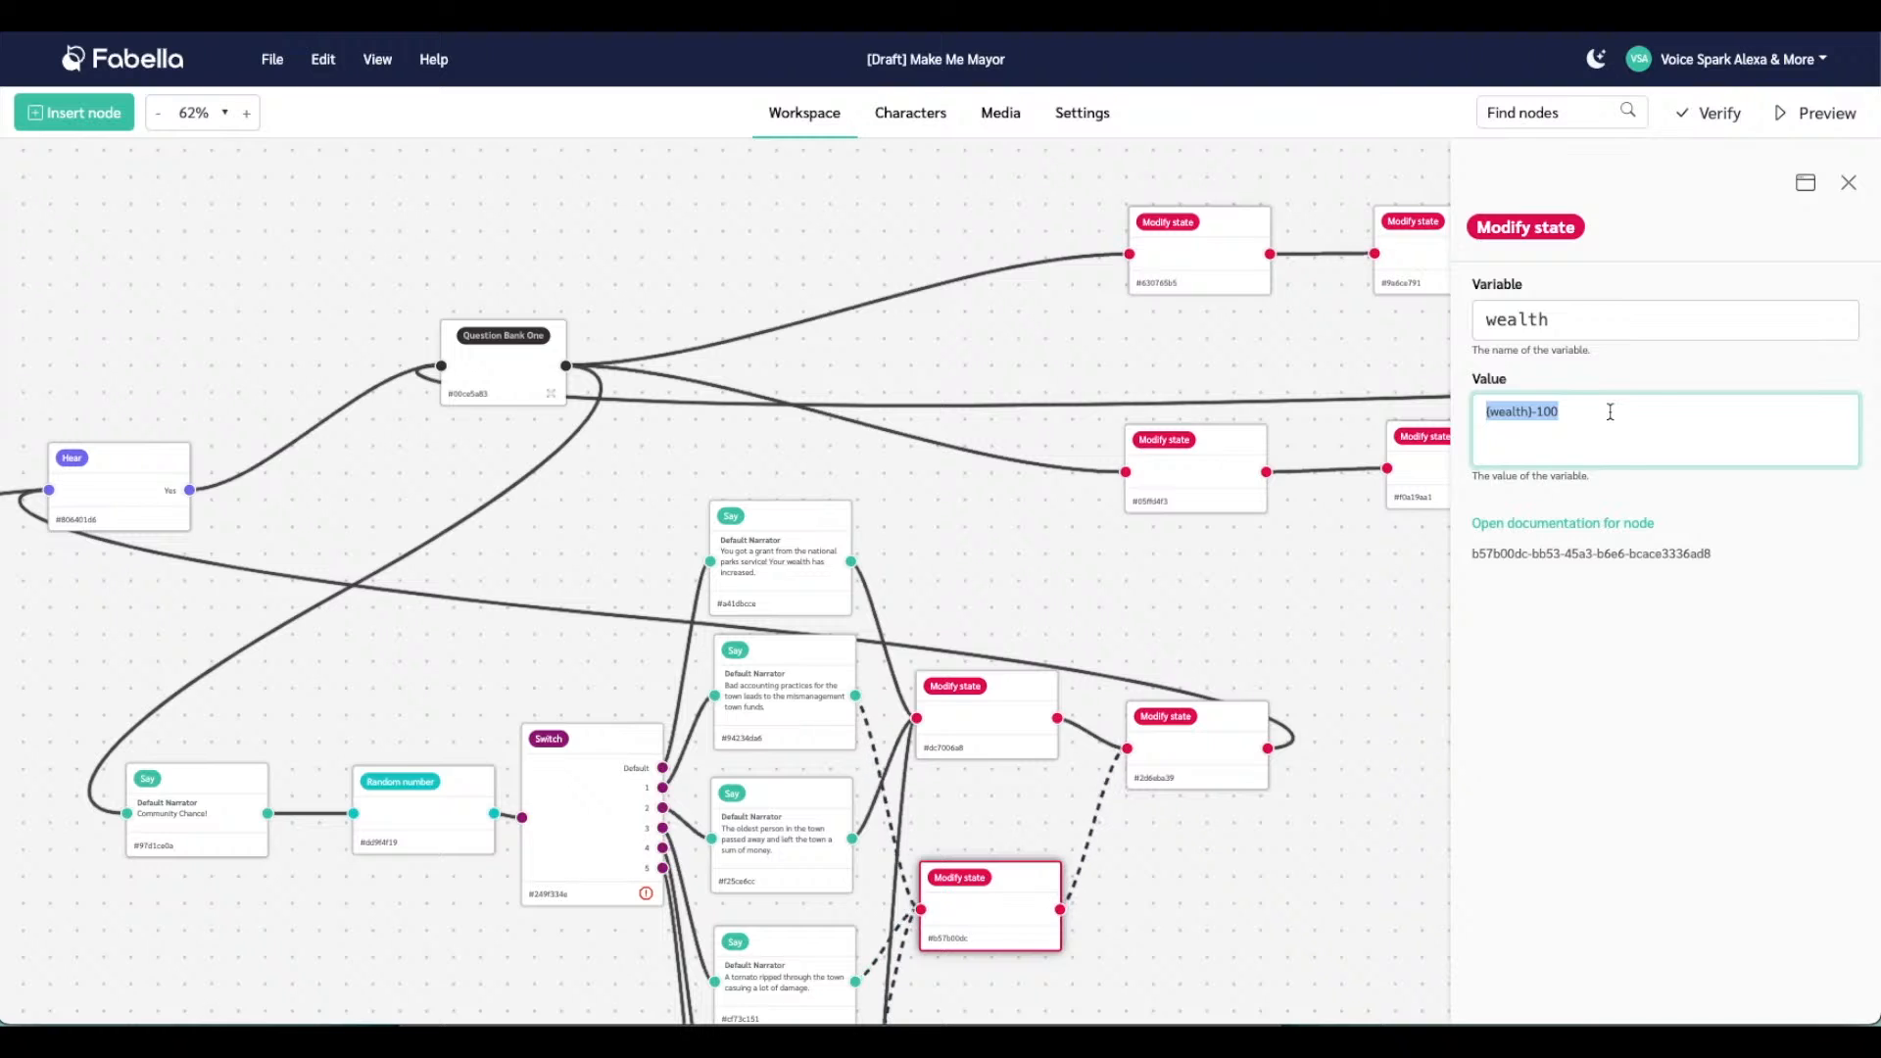
type("Math.floor(Math.random() * 11)")
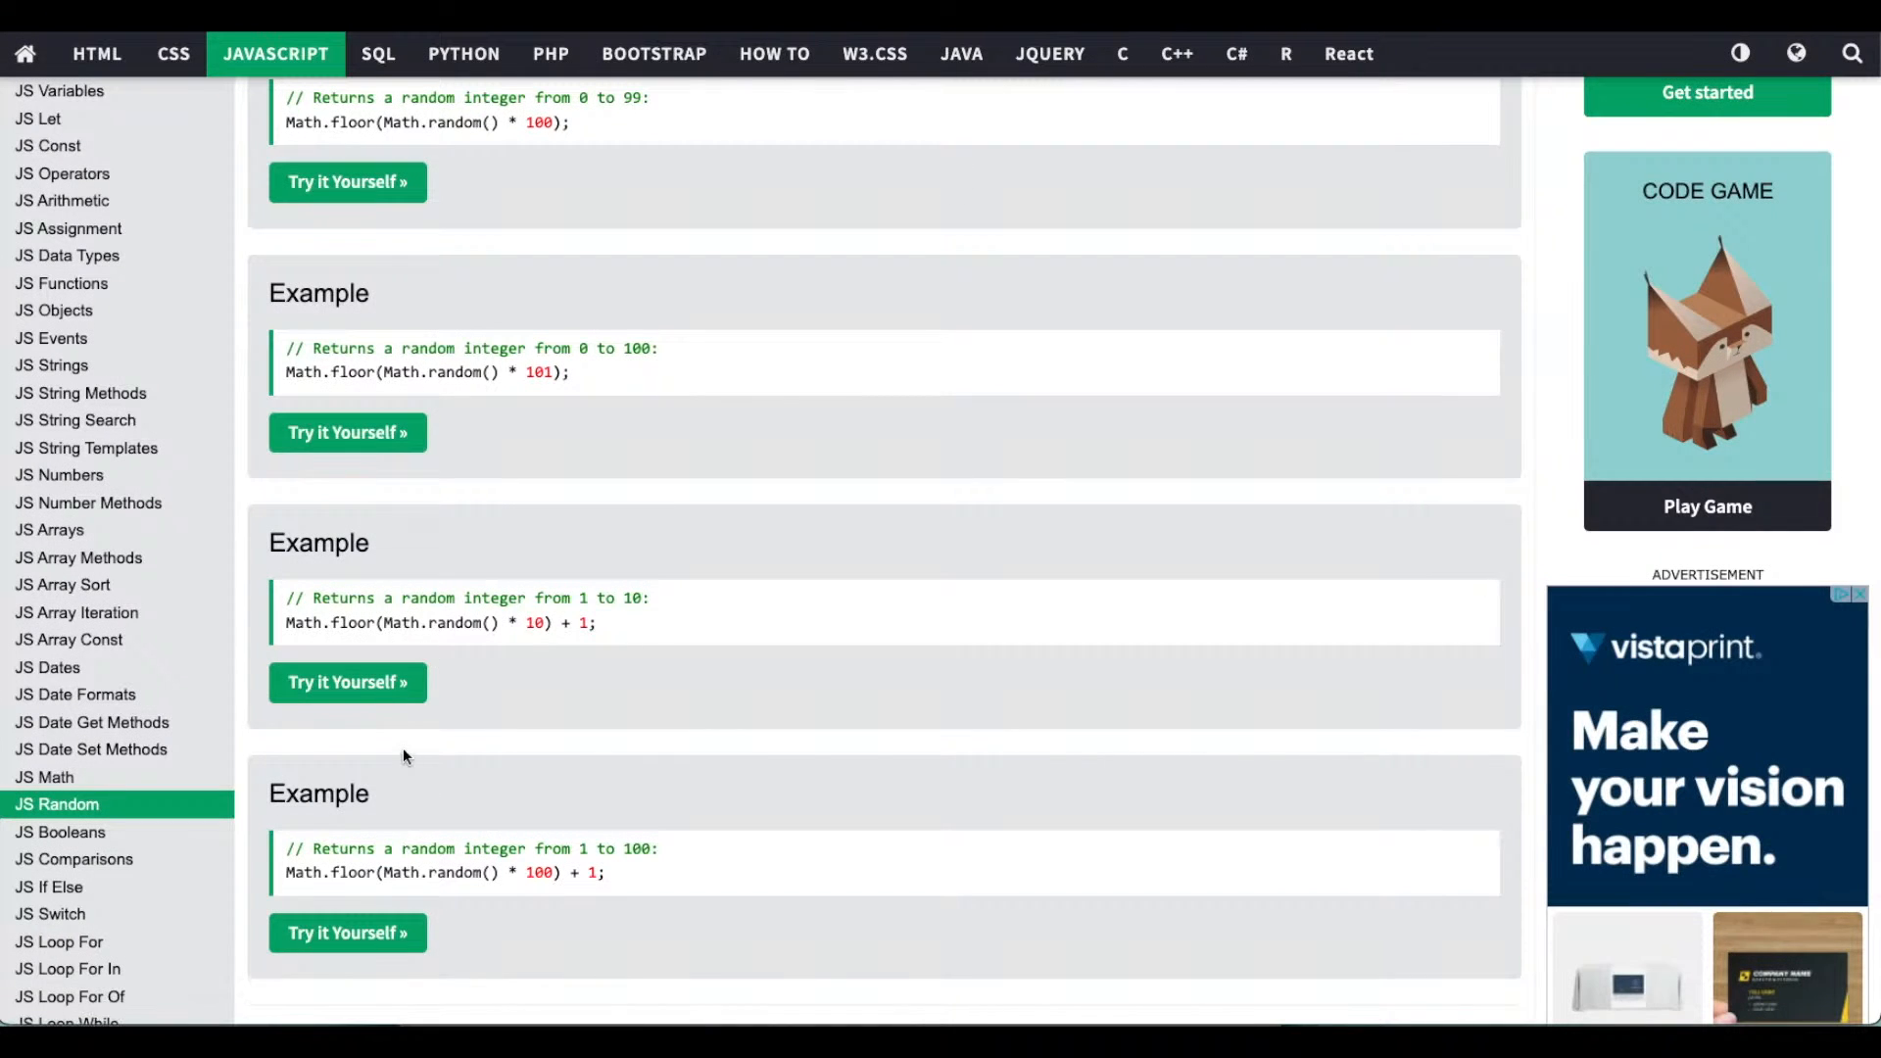
Switch to the W3Schools JavaScript Random page and examine its random integer examples for how ranges are defined
scroll(655, 659, "down", 4)
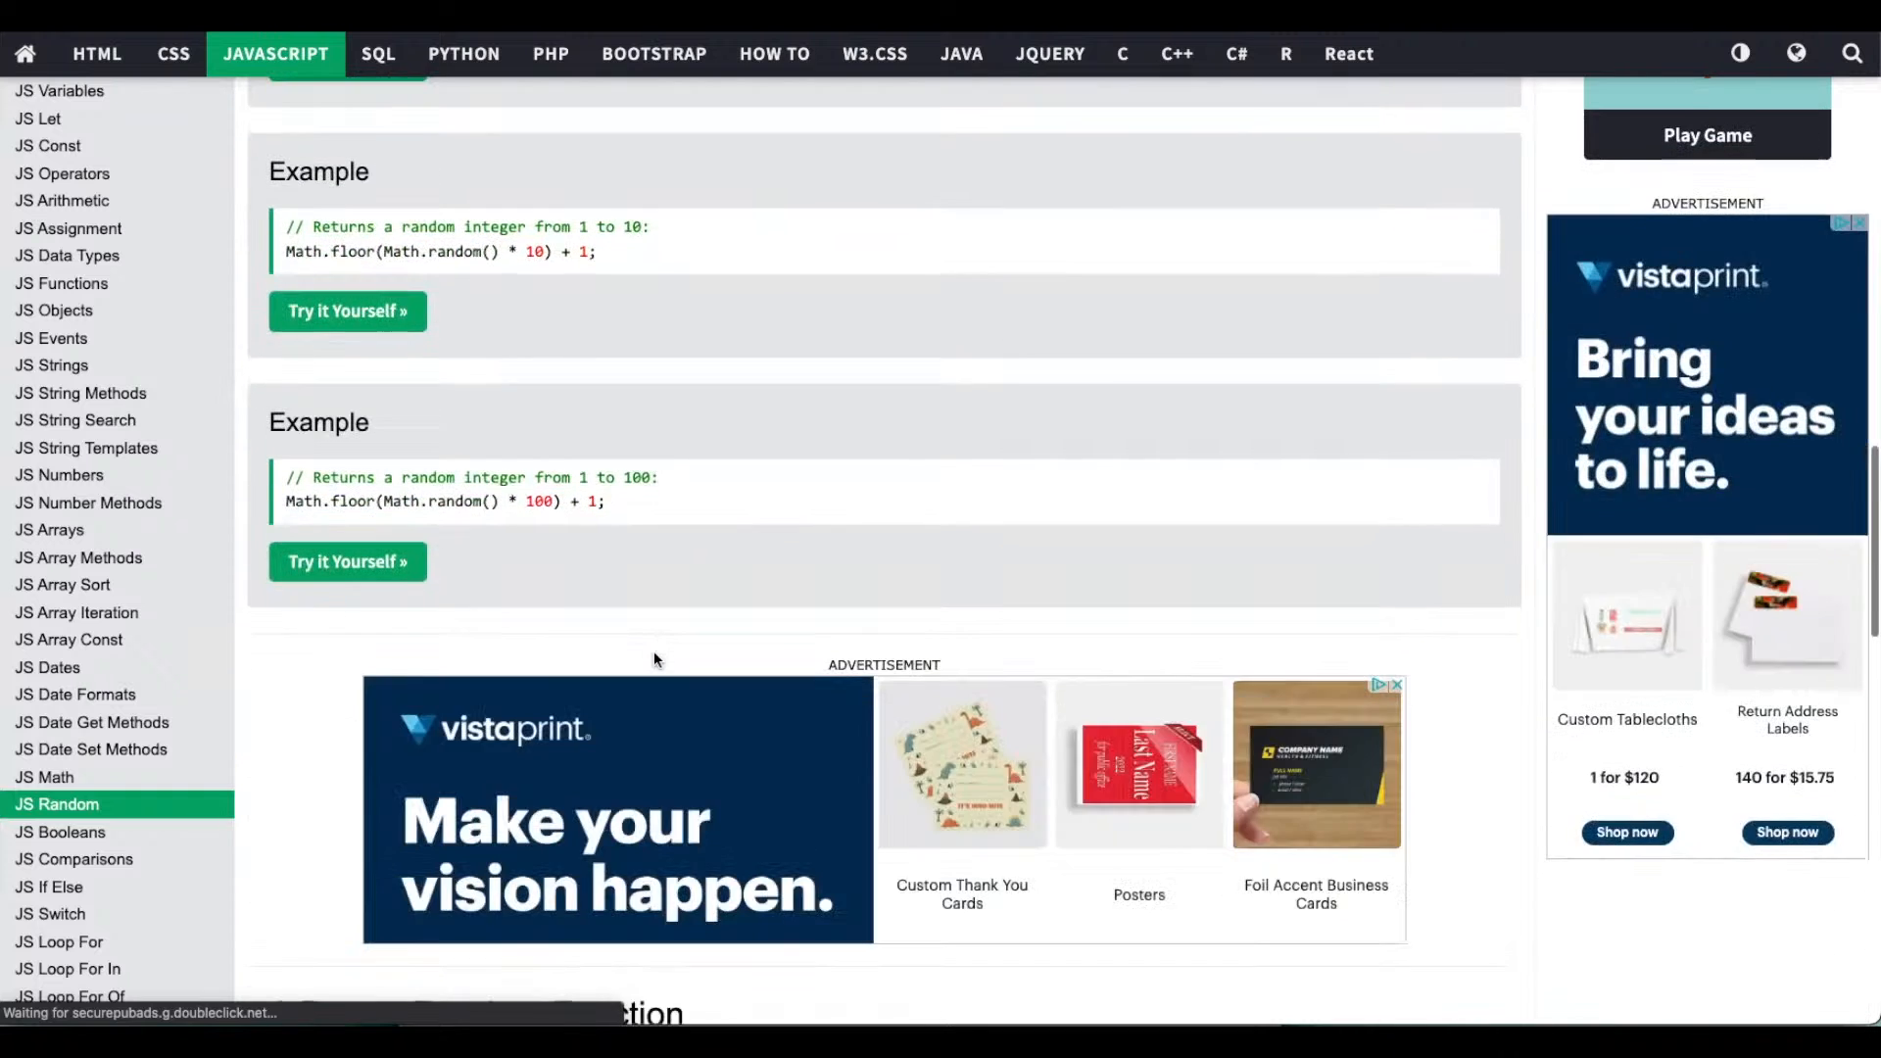
scroll(654, 658, "up", 3)
scroll(654, 656, "up", 4)
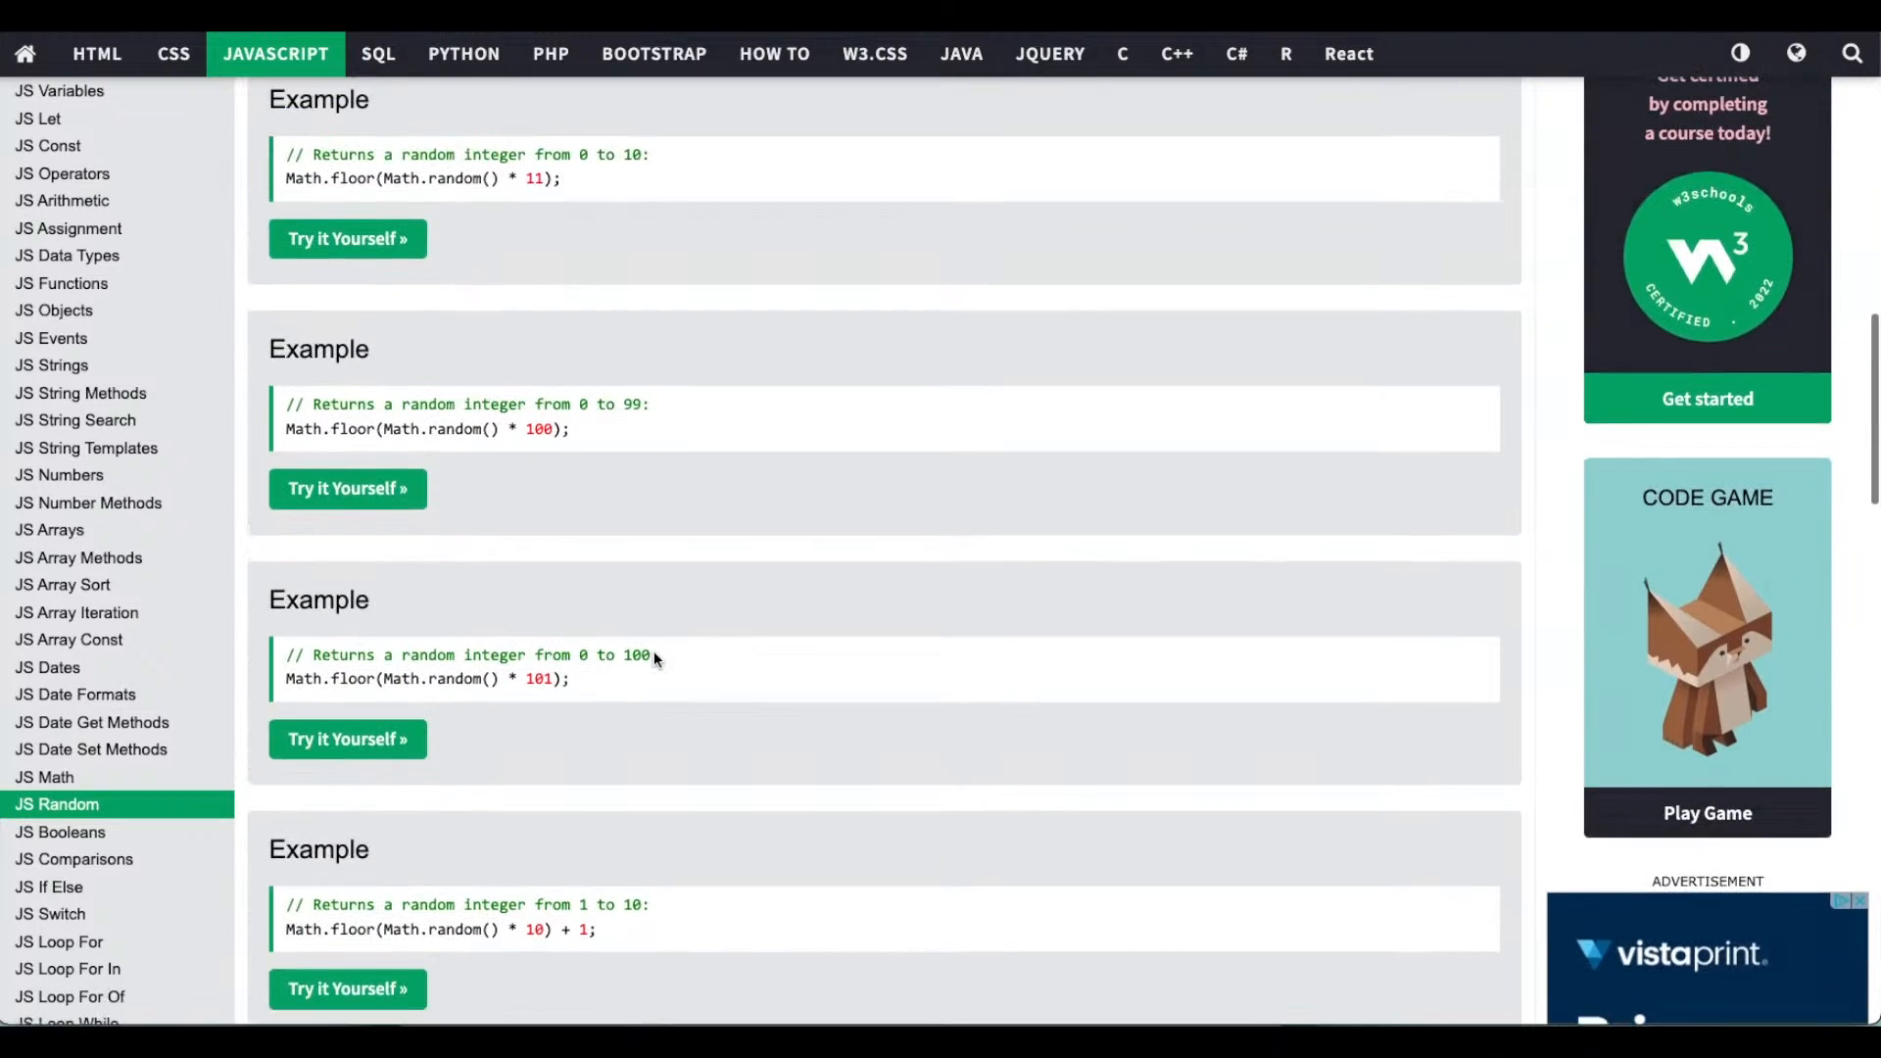
scroll(654, 653, "down", 12)
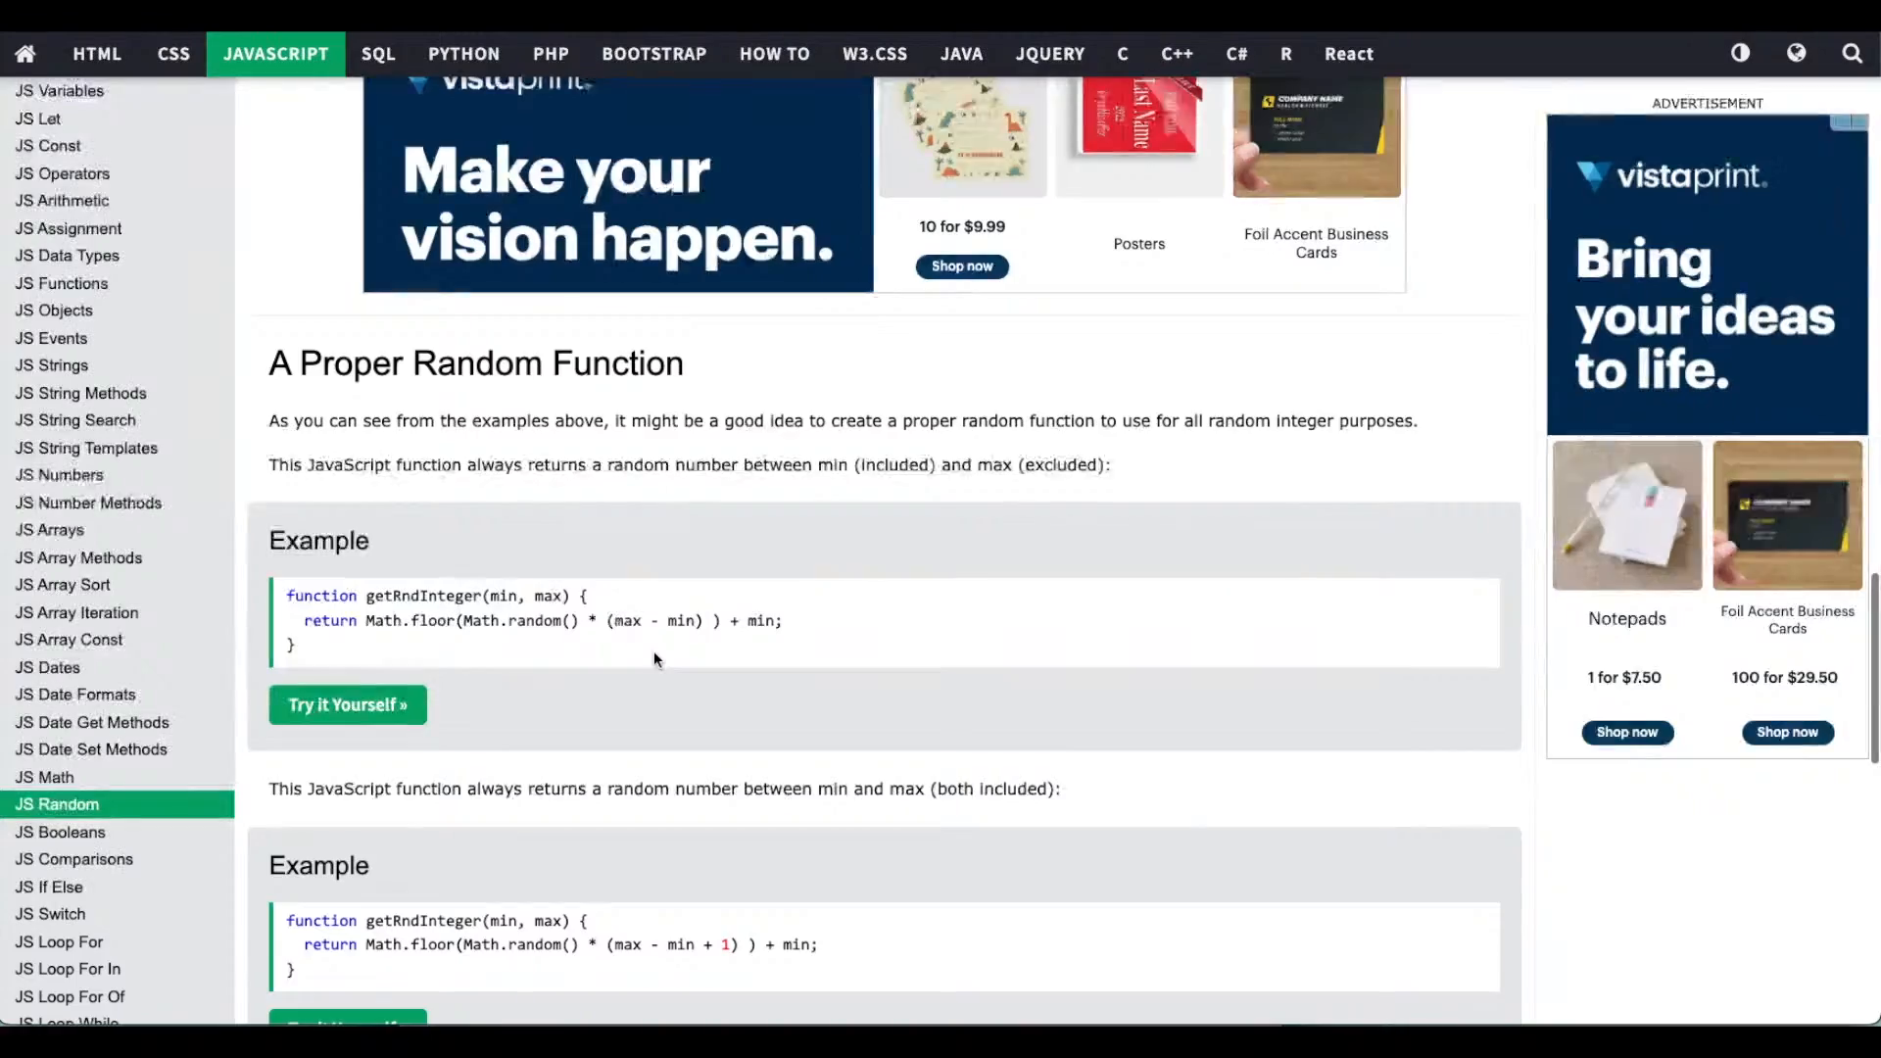
scroll(655, 656, "down", 8)
scroll(655, 657, "up", 15)
scroll(654, 658, "up", 15)
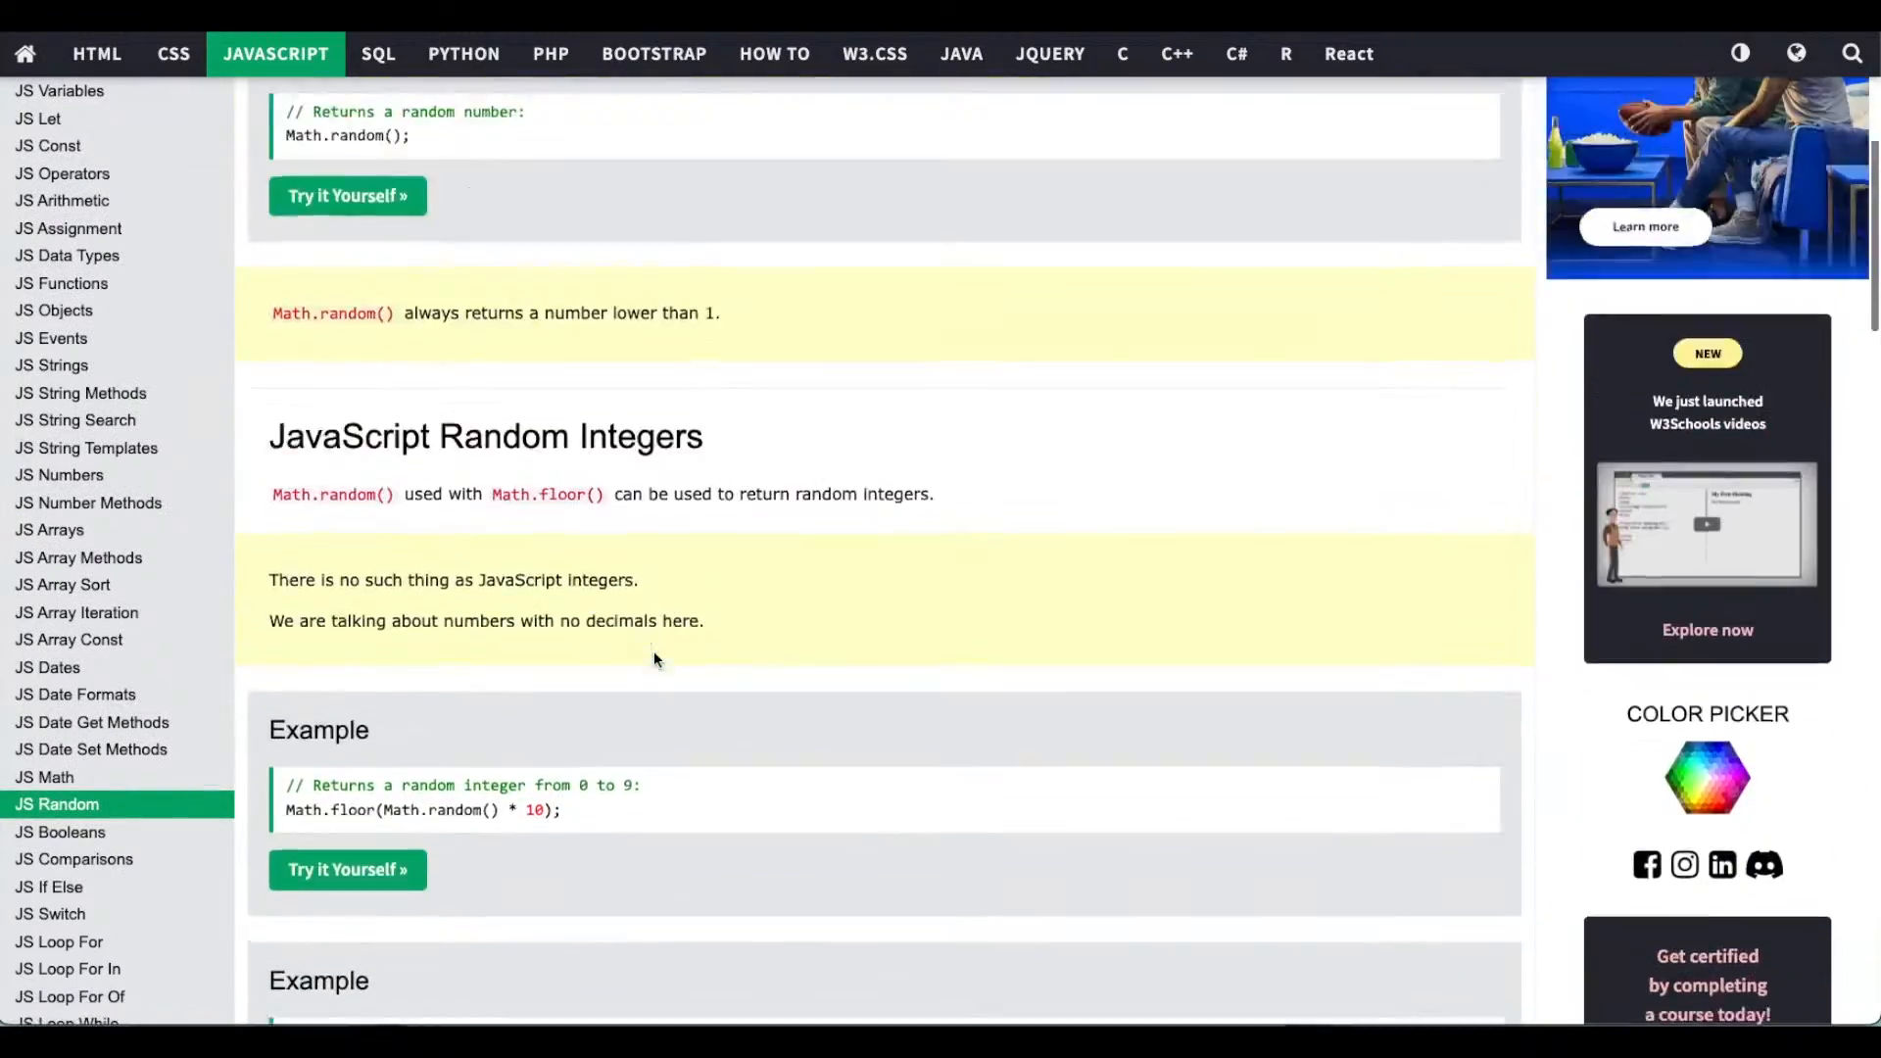
scroll(654, 658, "down", 5)
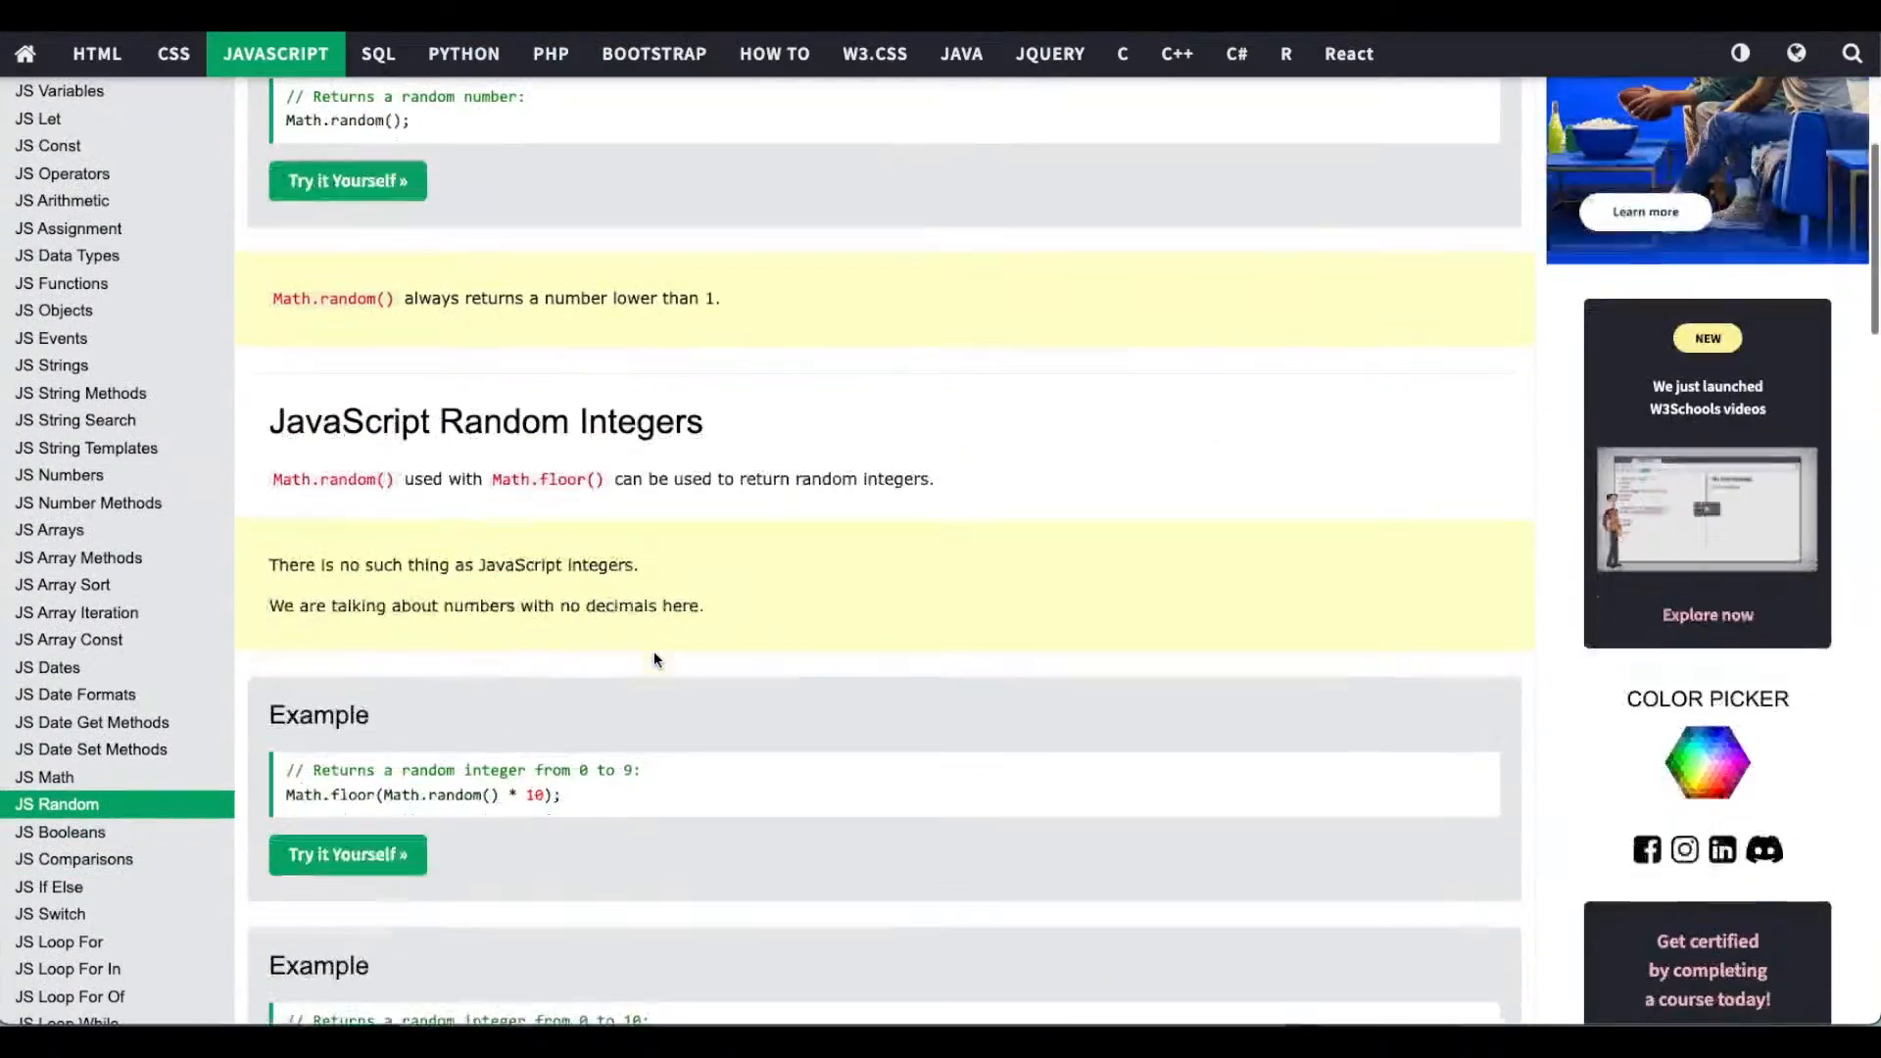
scroll(655, 637, "down", 3)
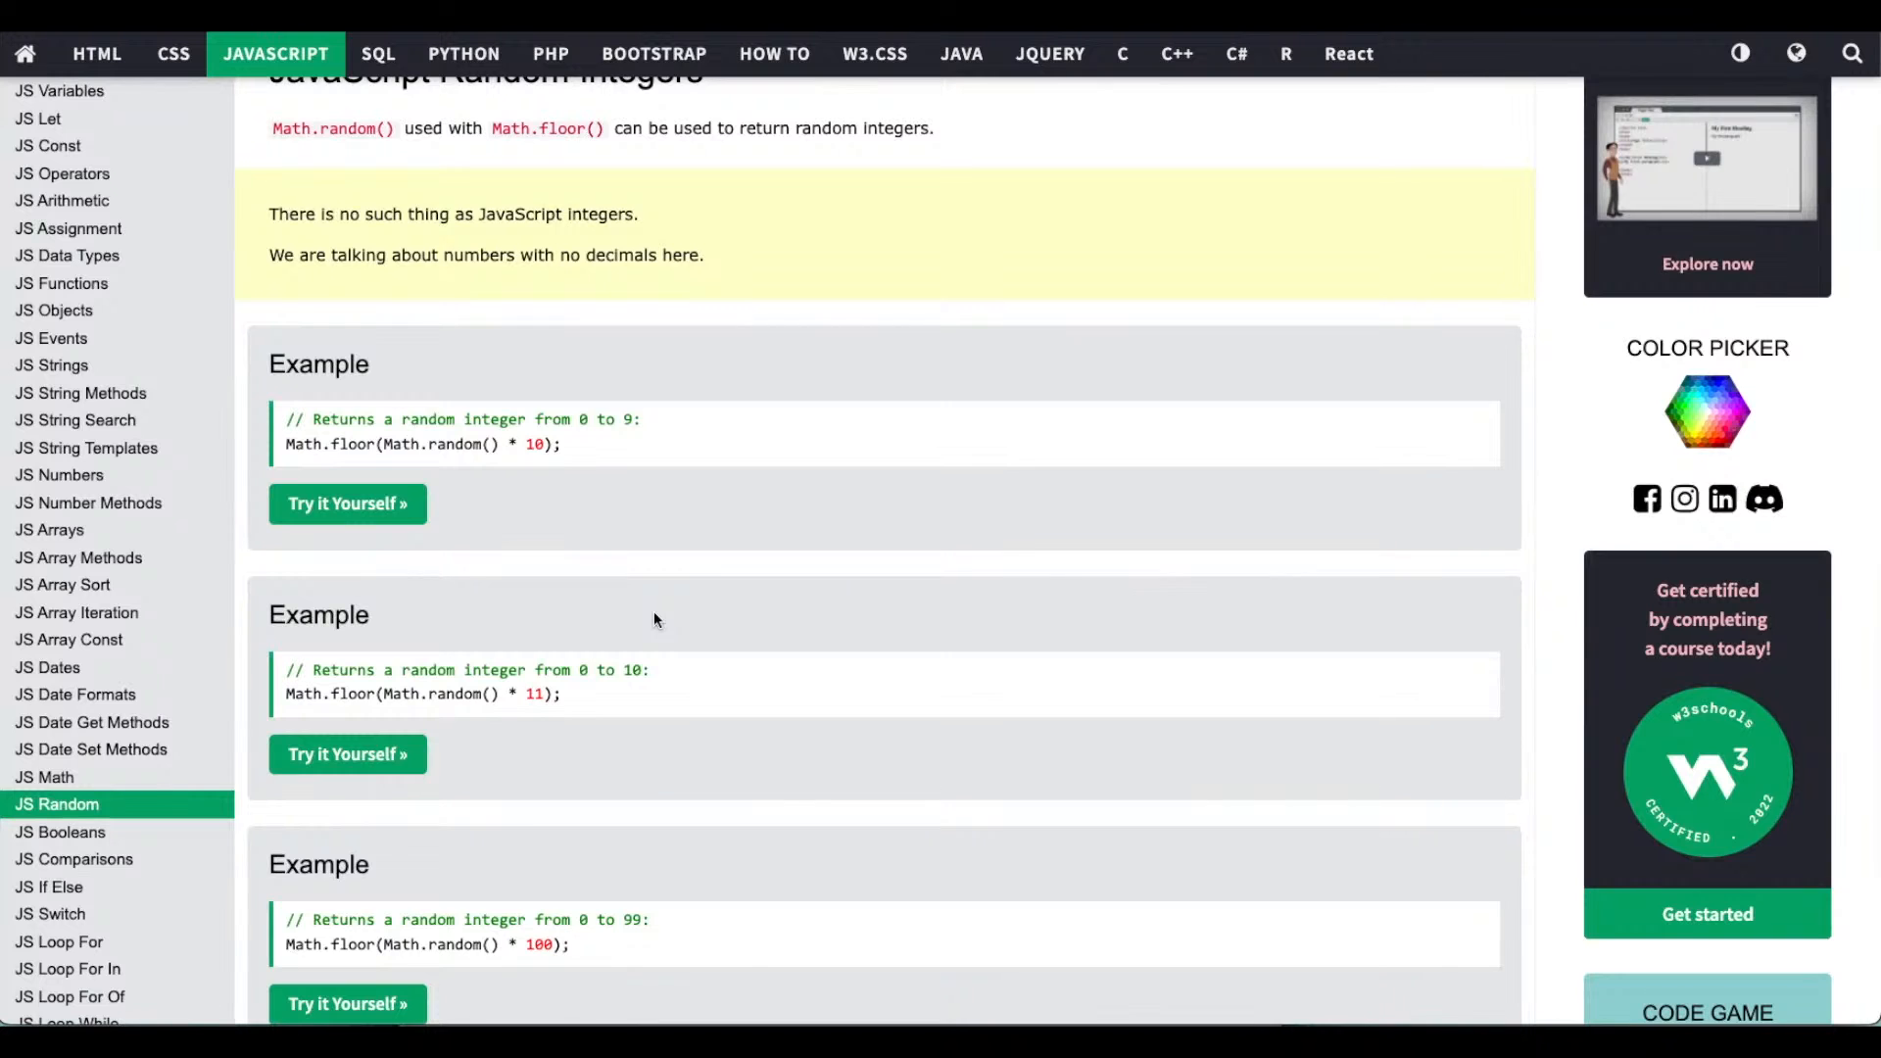
scroll(654, 619, "down", 3)
scroll(655, 619, "down", 2)
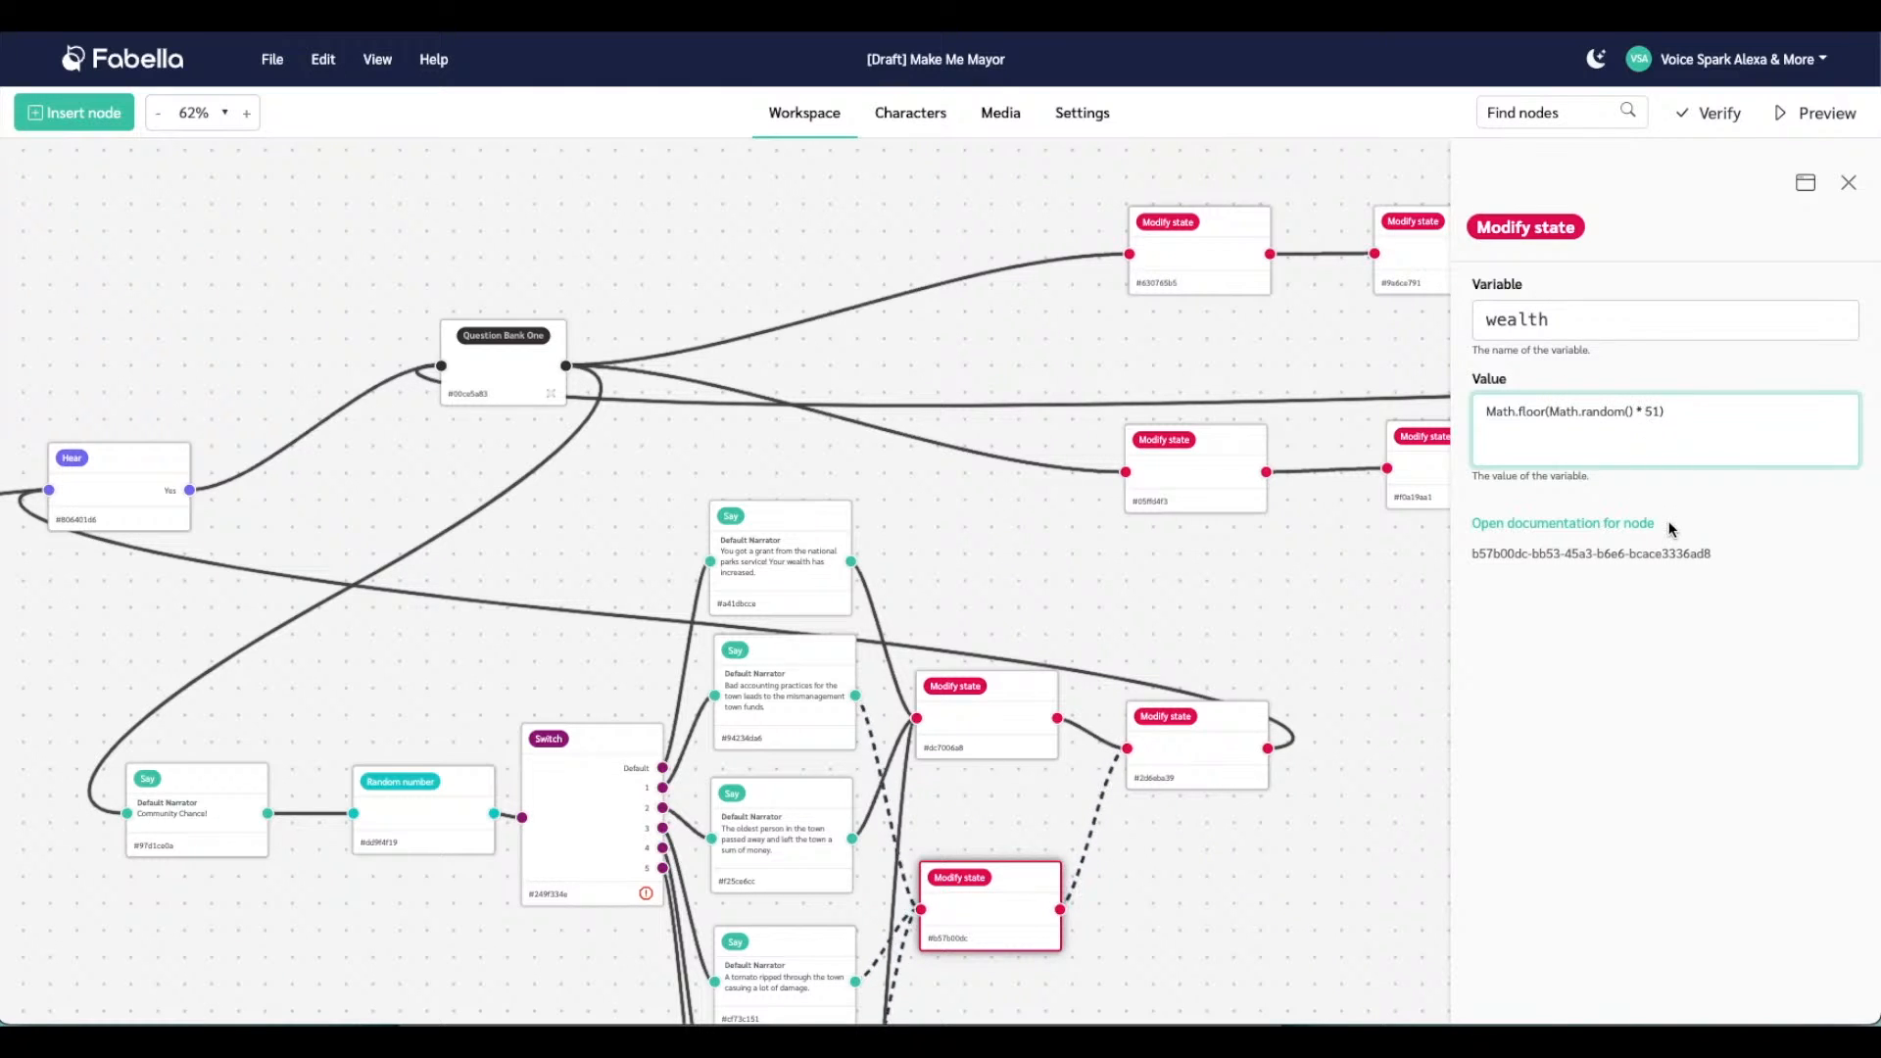
Back in Fabella, change the lower wealth Modify state node's formula to Math.floor(Math.random() * -100) and reopen the node
left_click(1649, 411)
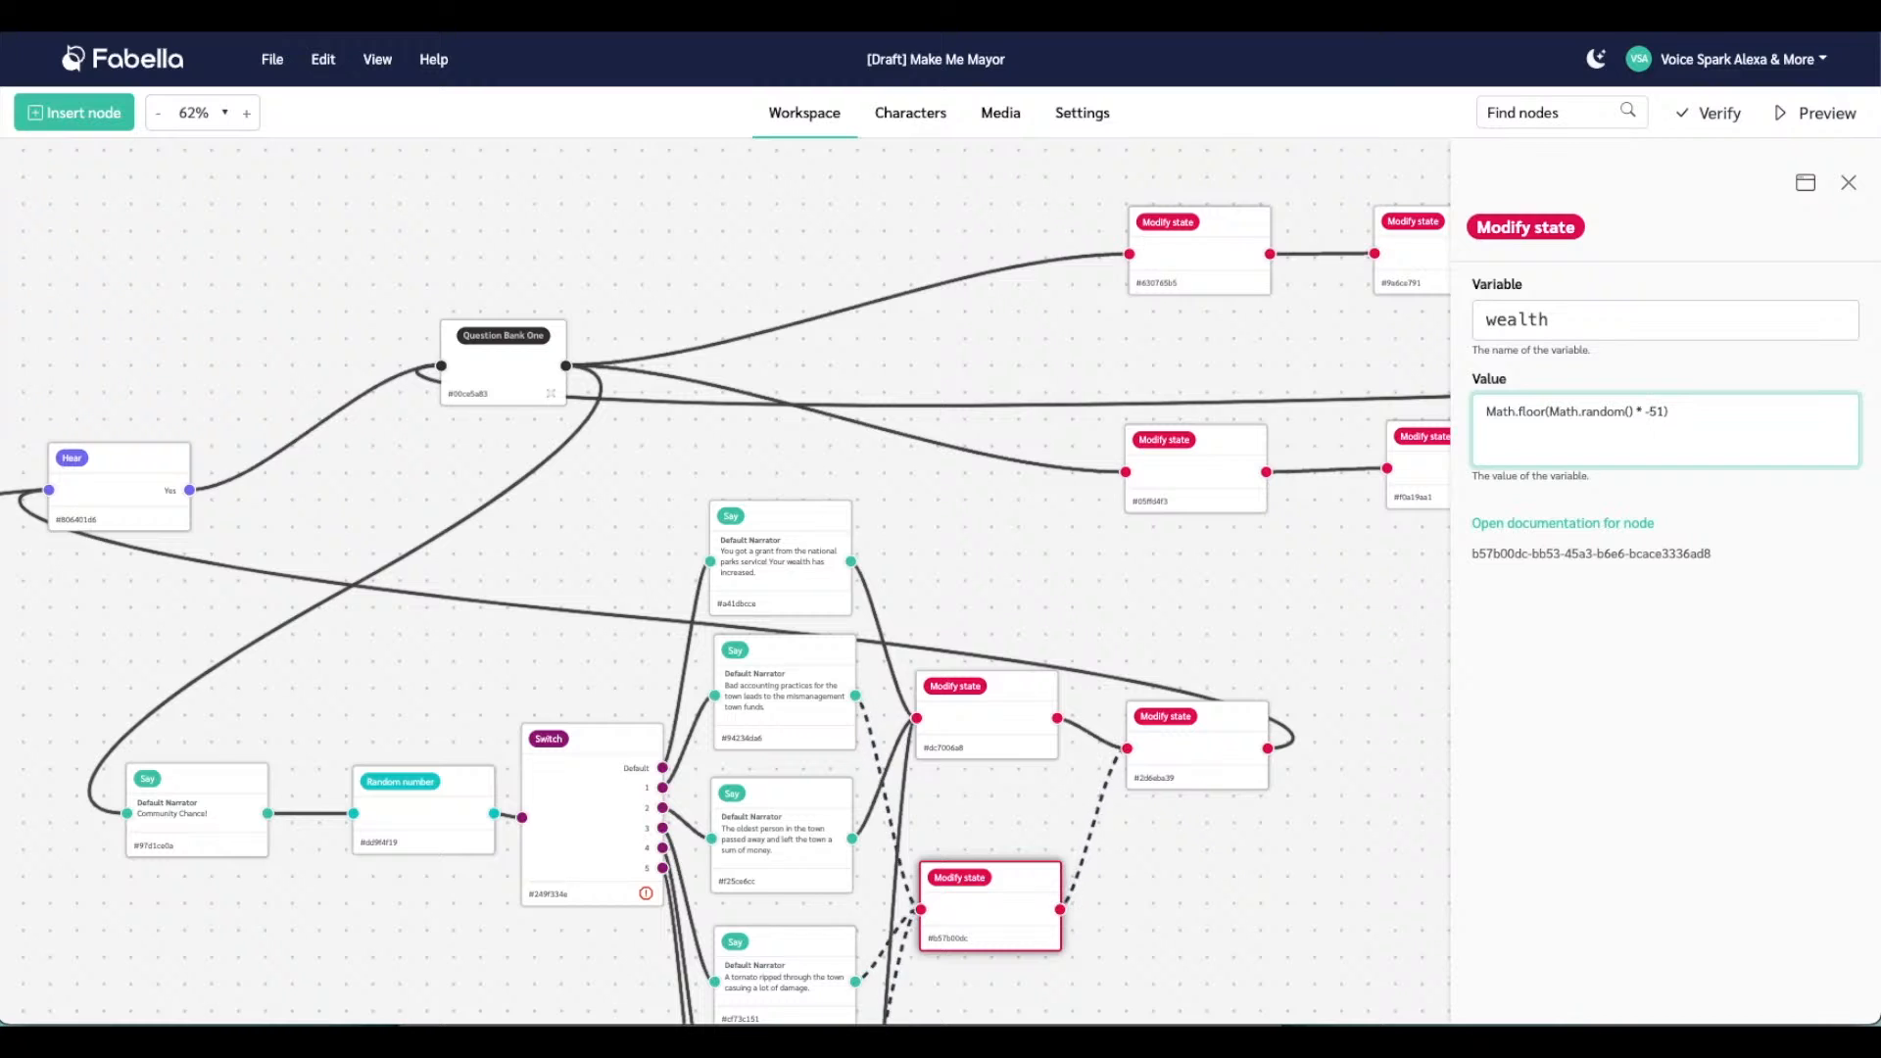
type("-")
key("BackSpace")
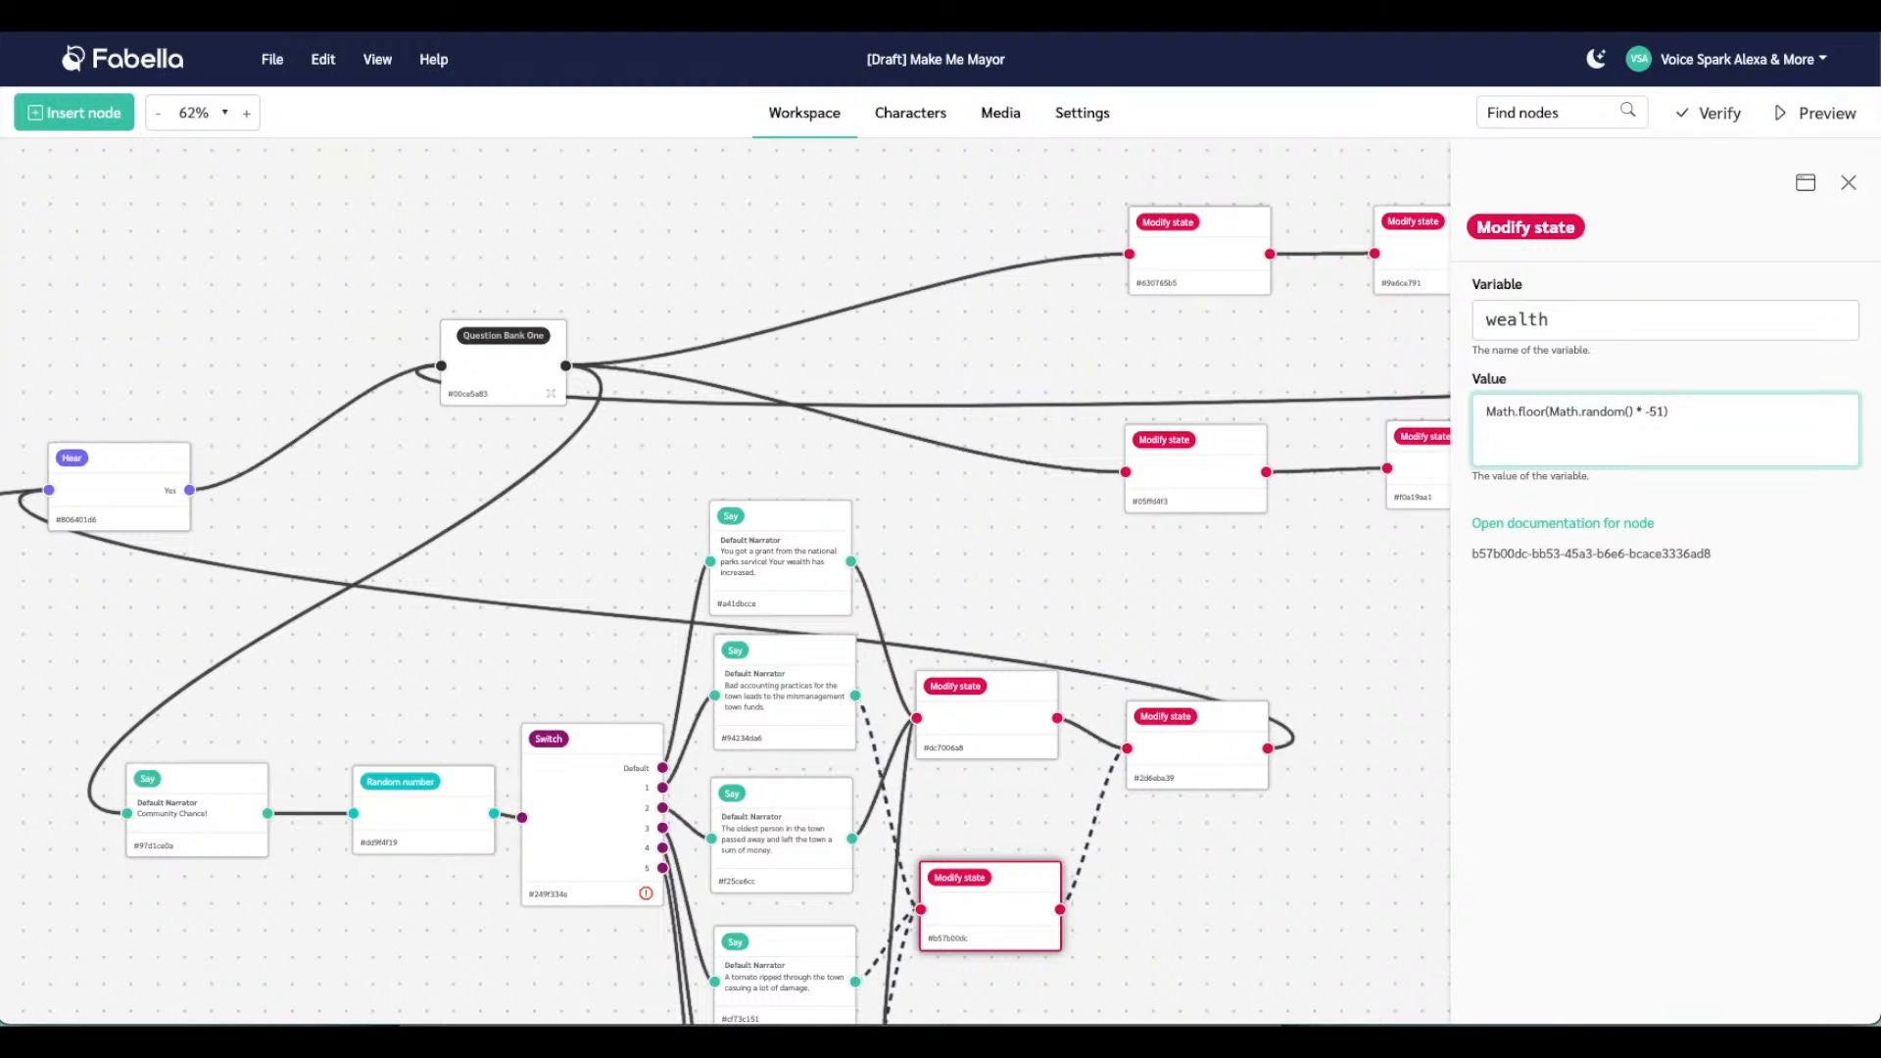
key("BackSpace")
type("100")
left_click(1302, 837)
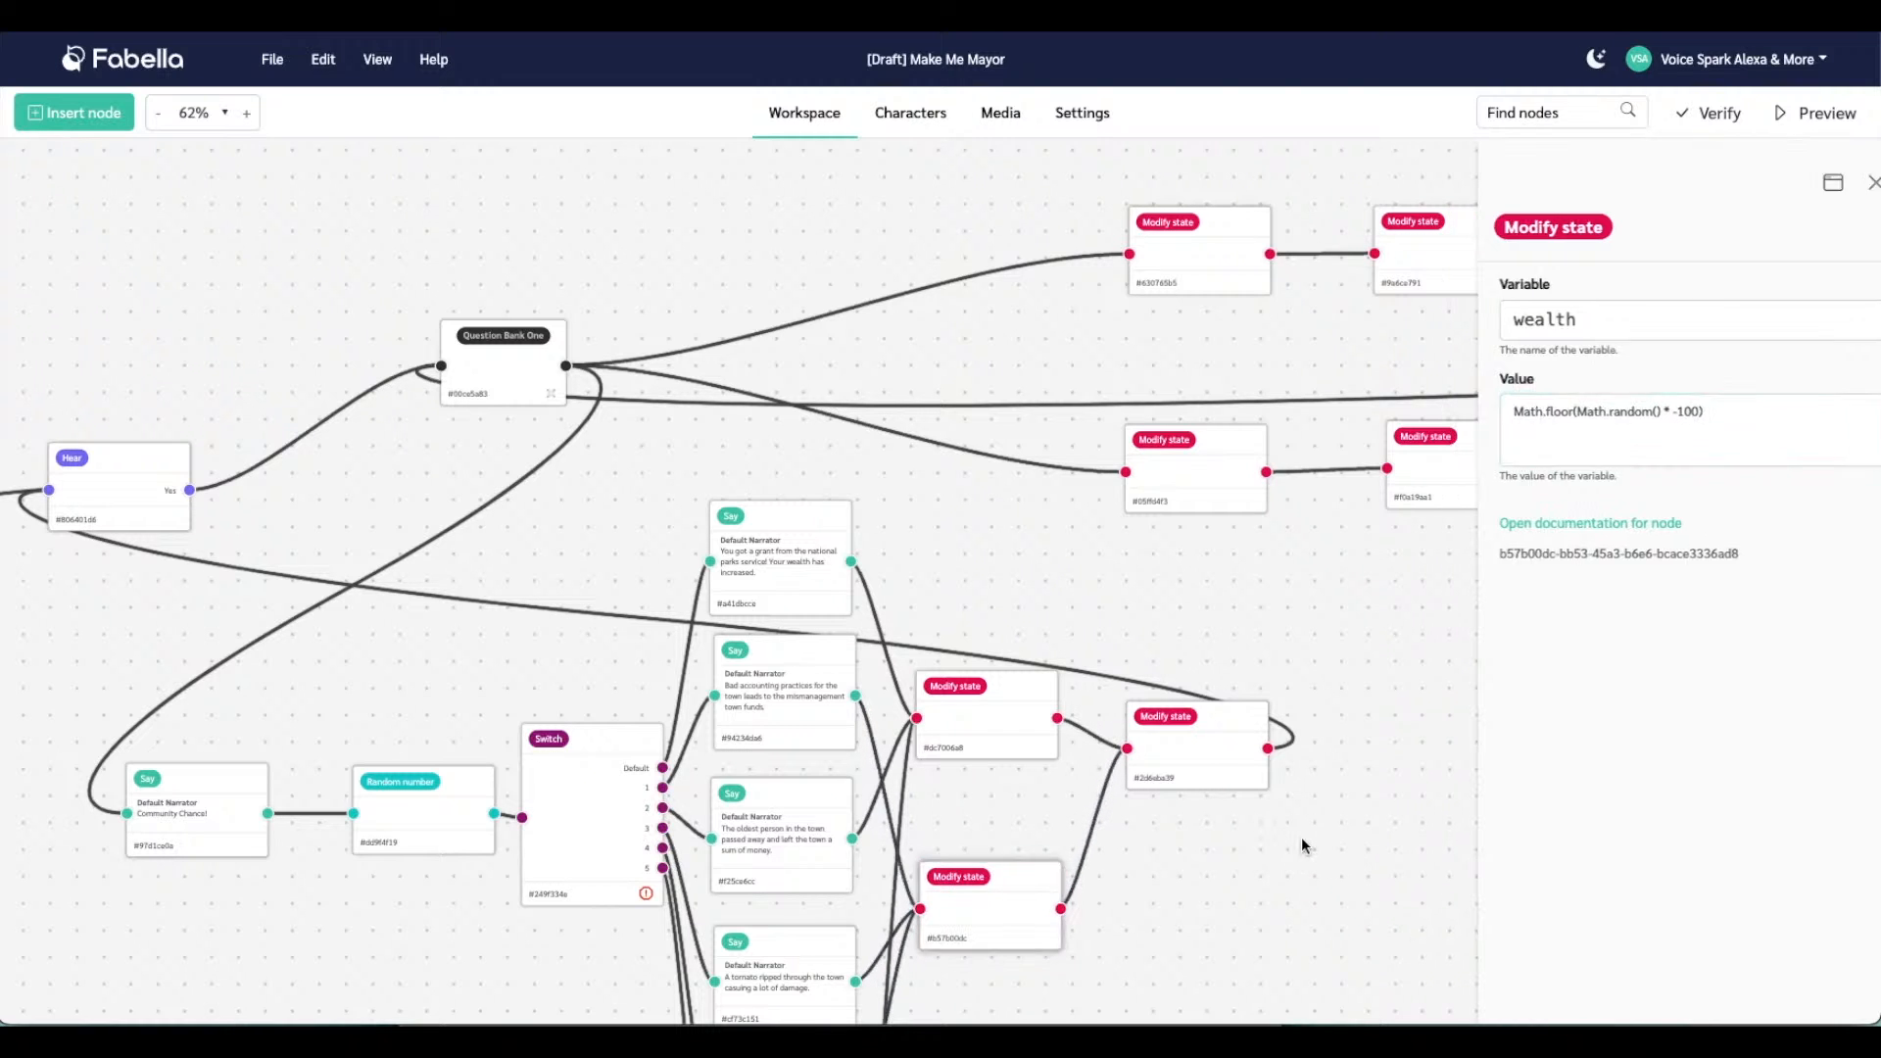
left_click(999, 864)
Verify the project for errors and preview it starting from the Community Chance Switch node
left_click(1713, 113)
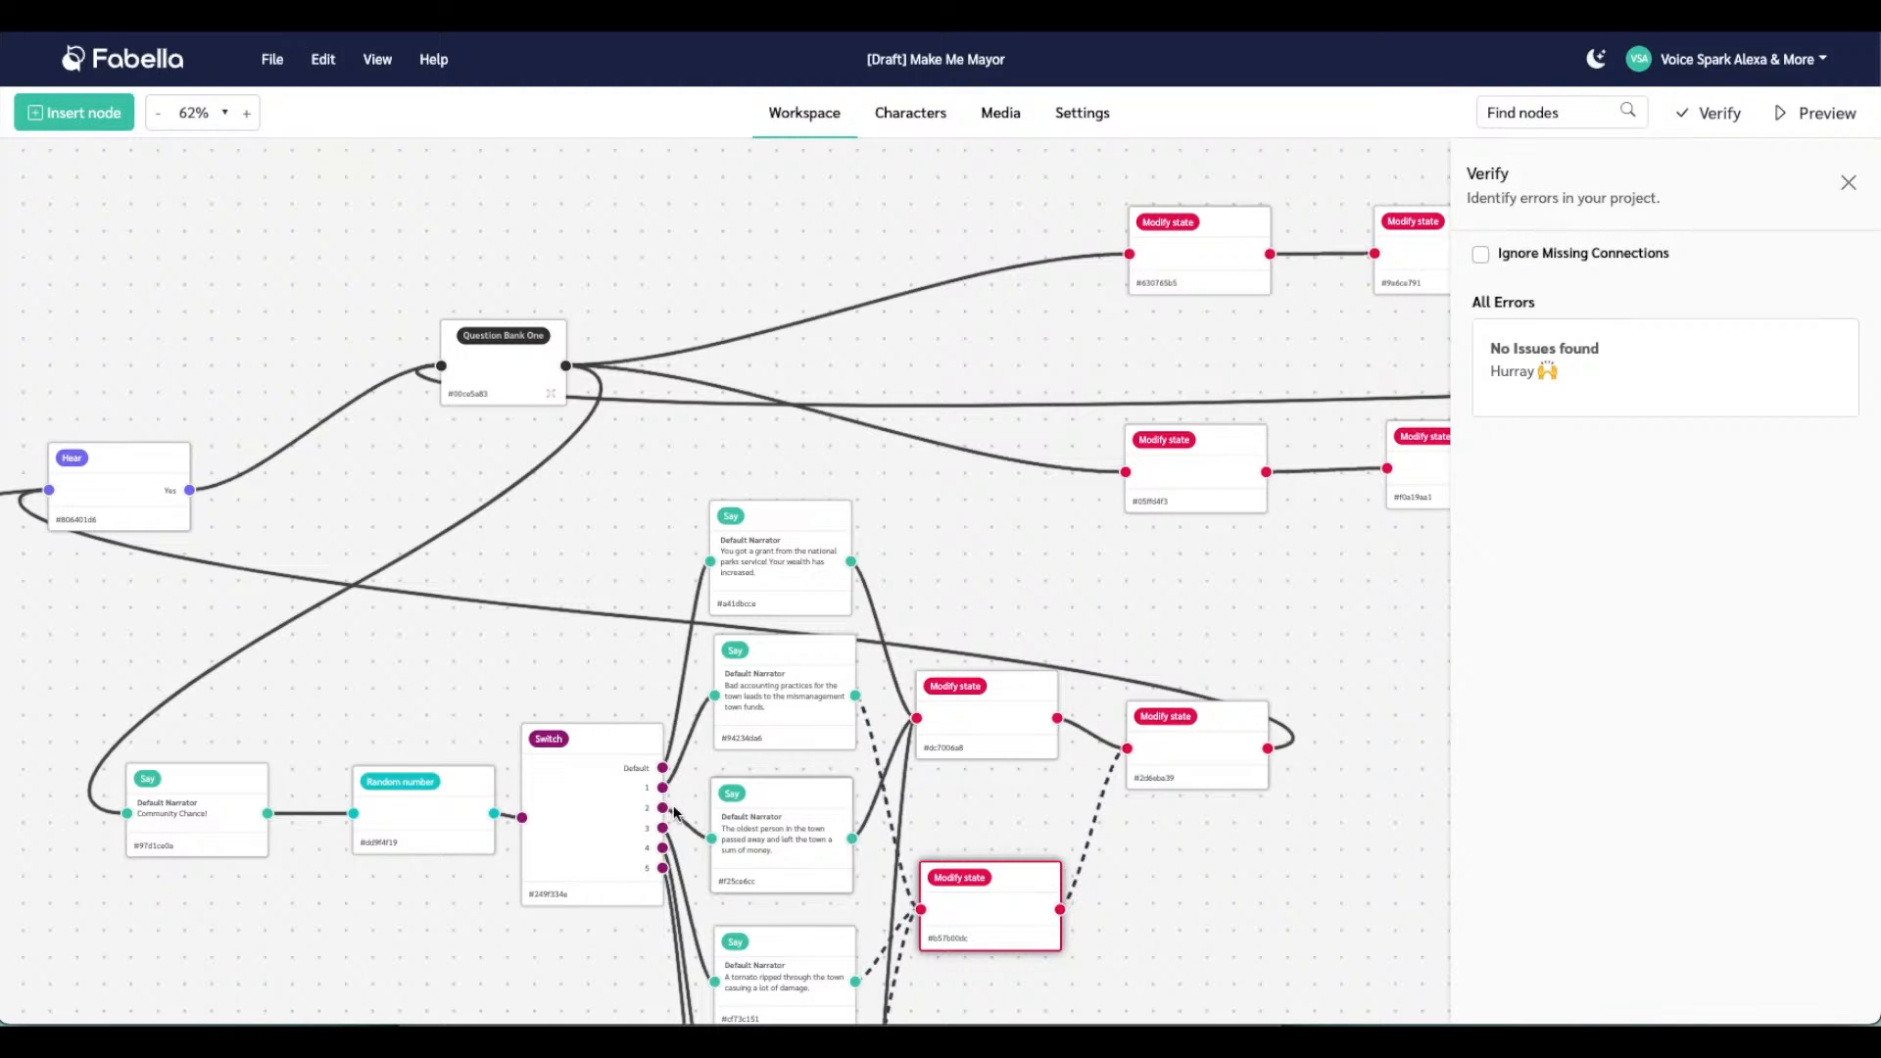
left_click(635, 737)
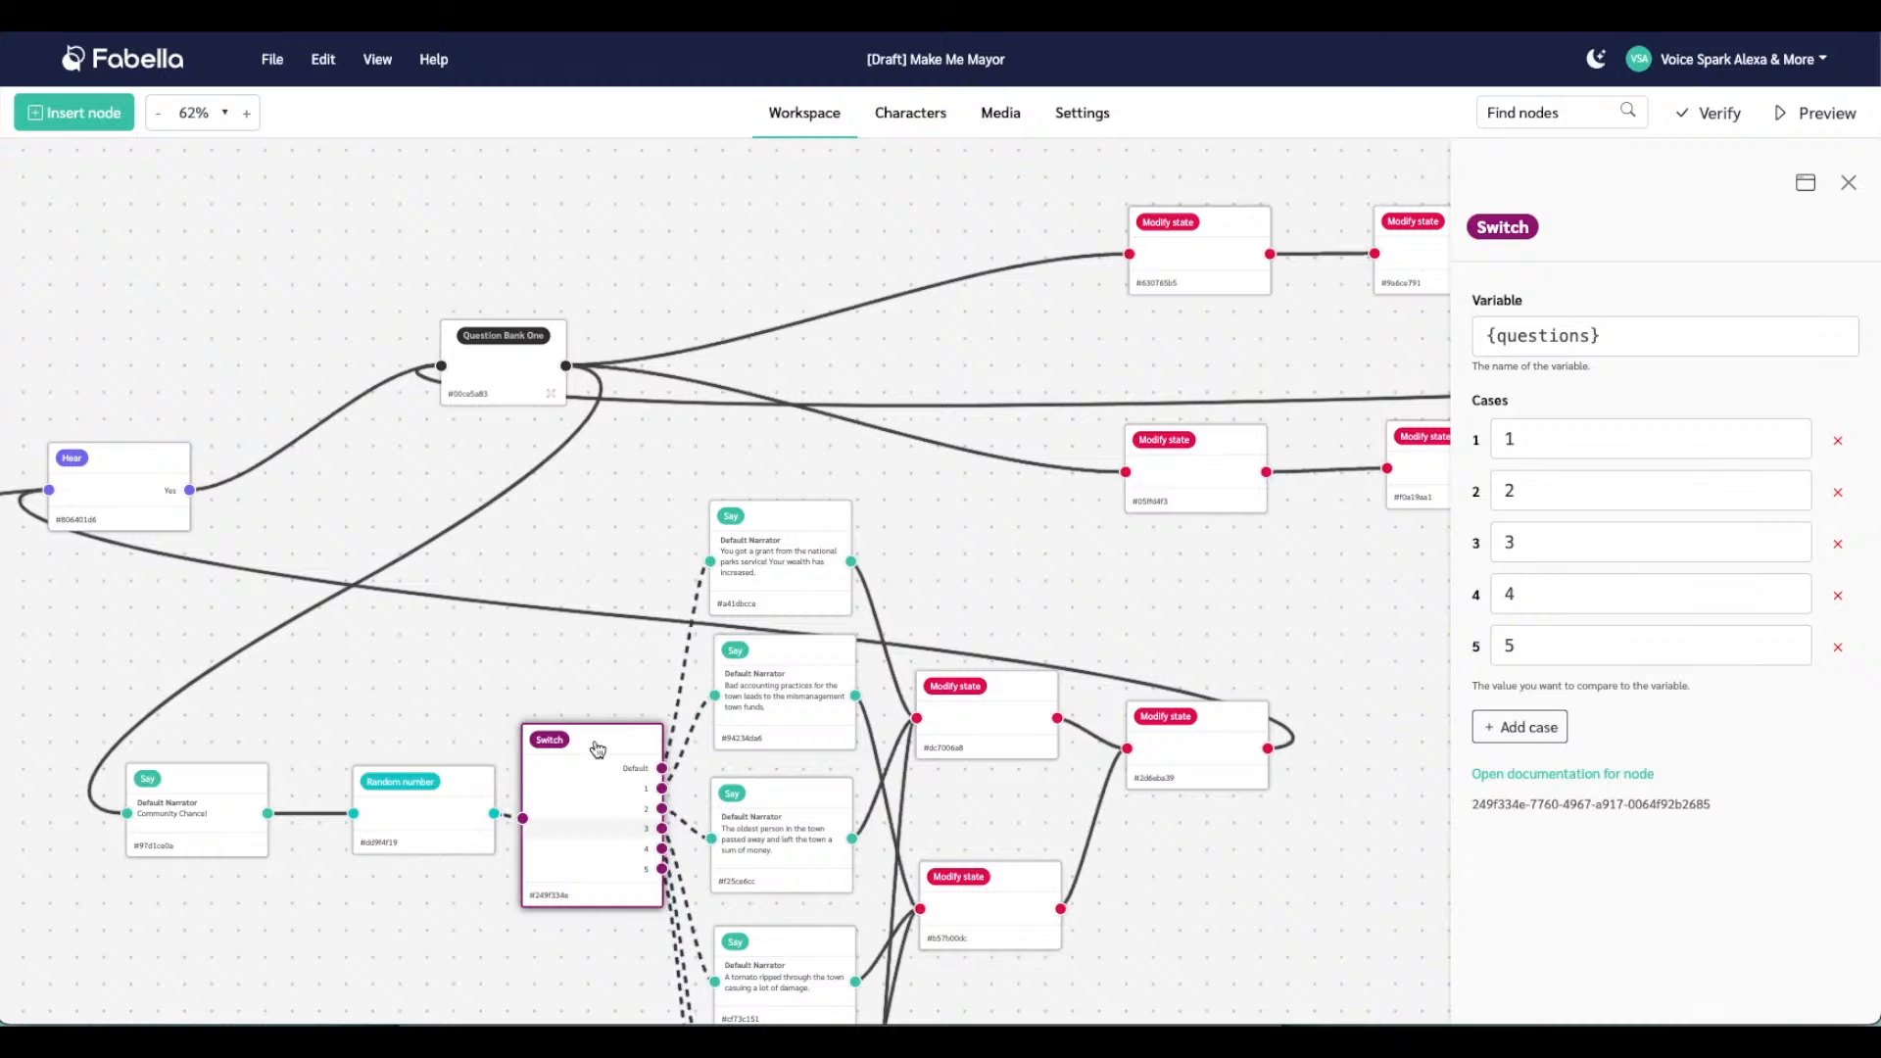
right_click(607, 742)
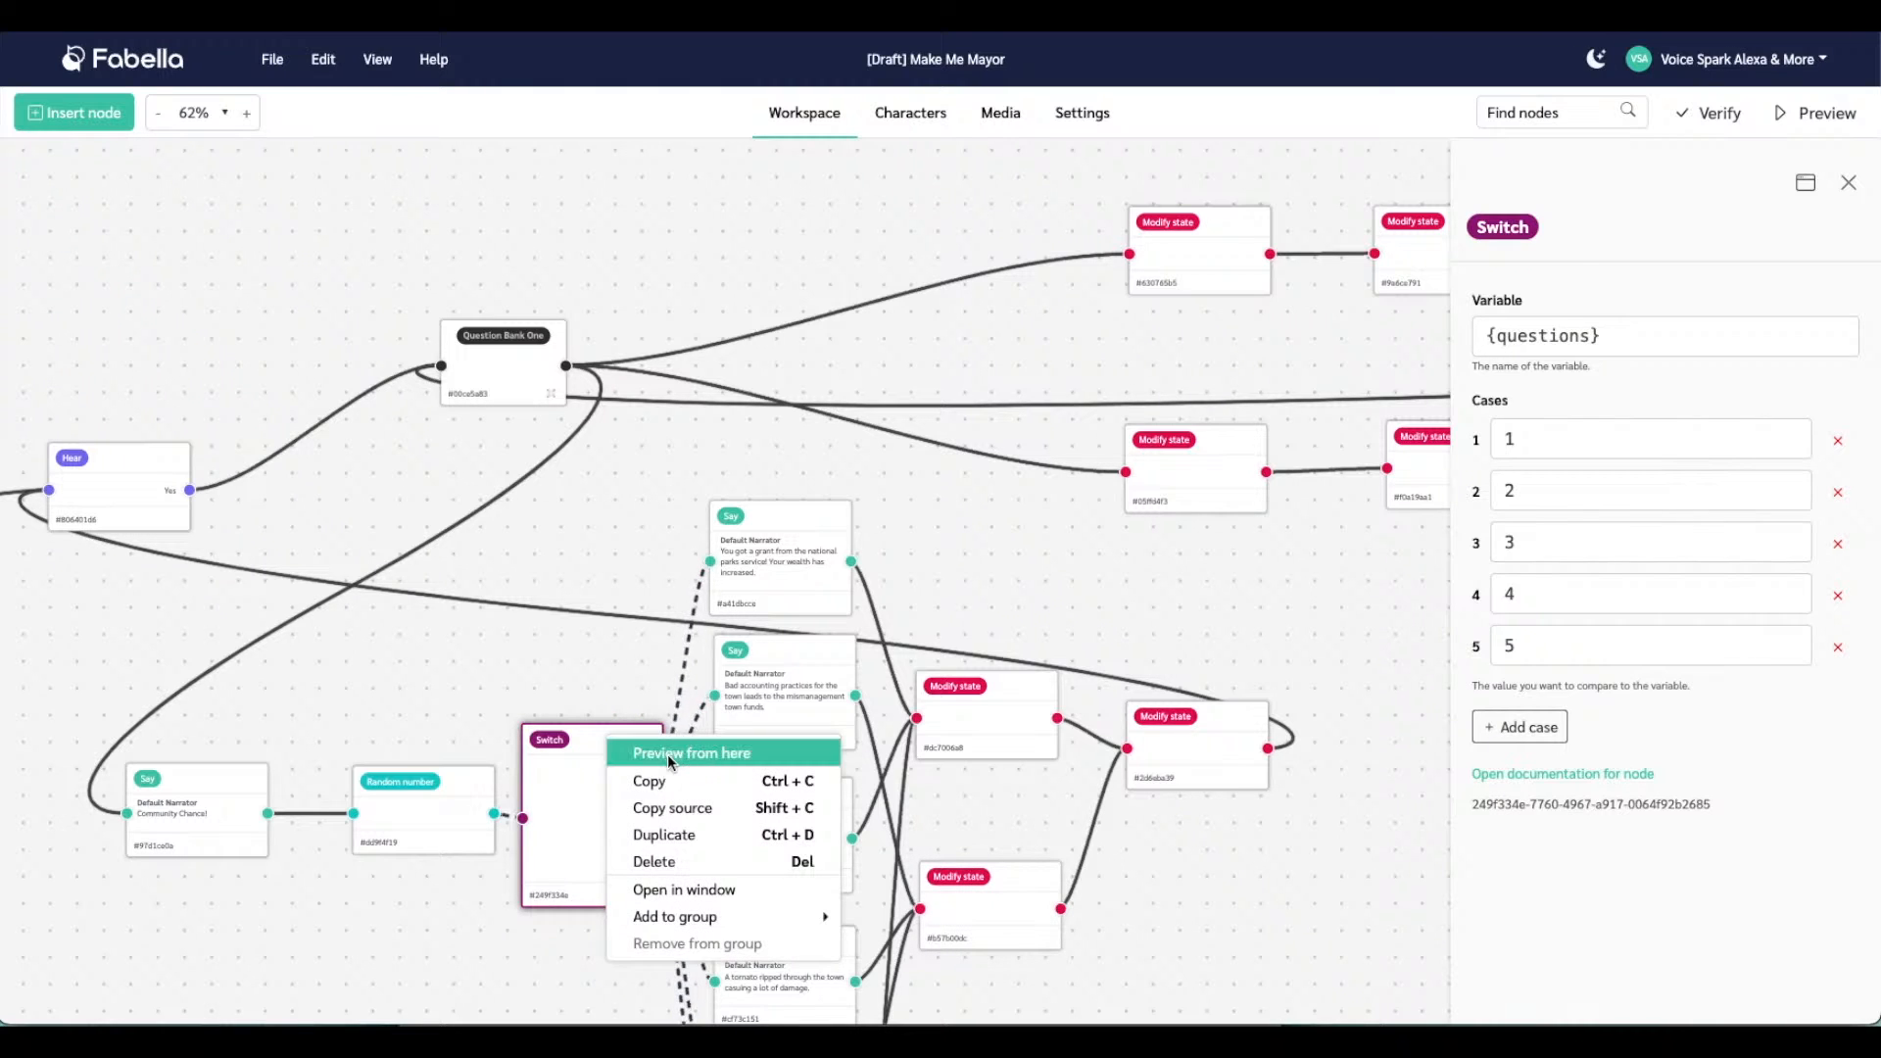
left_click(635, 752)
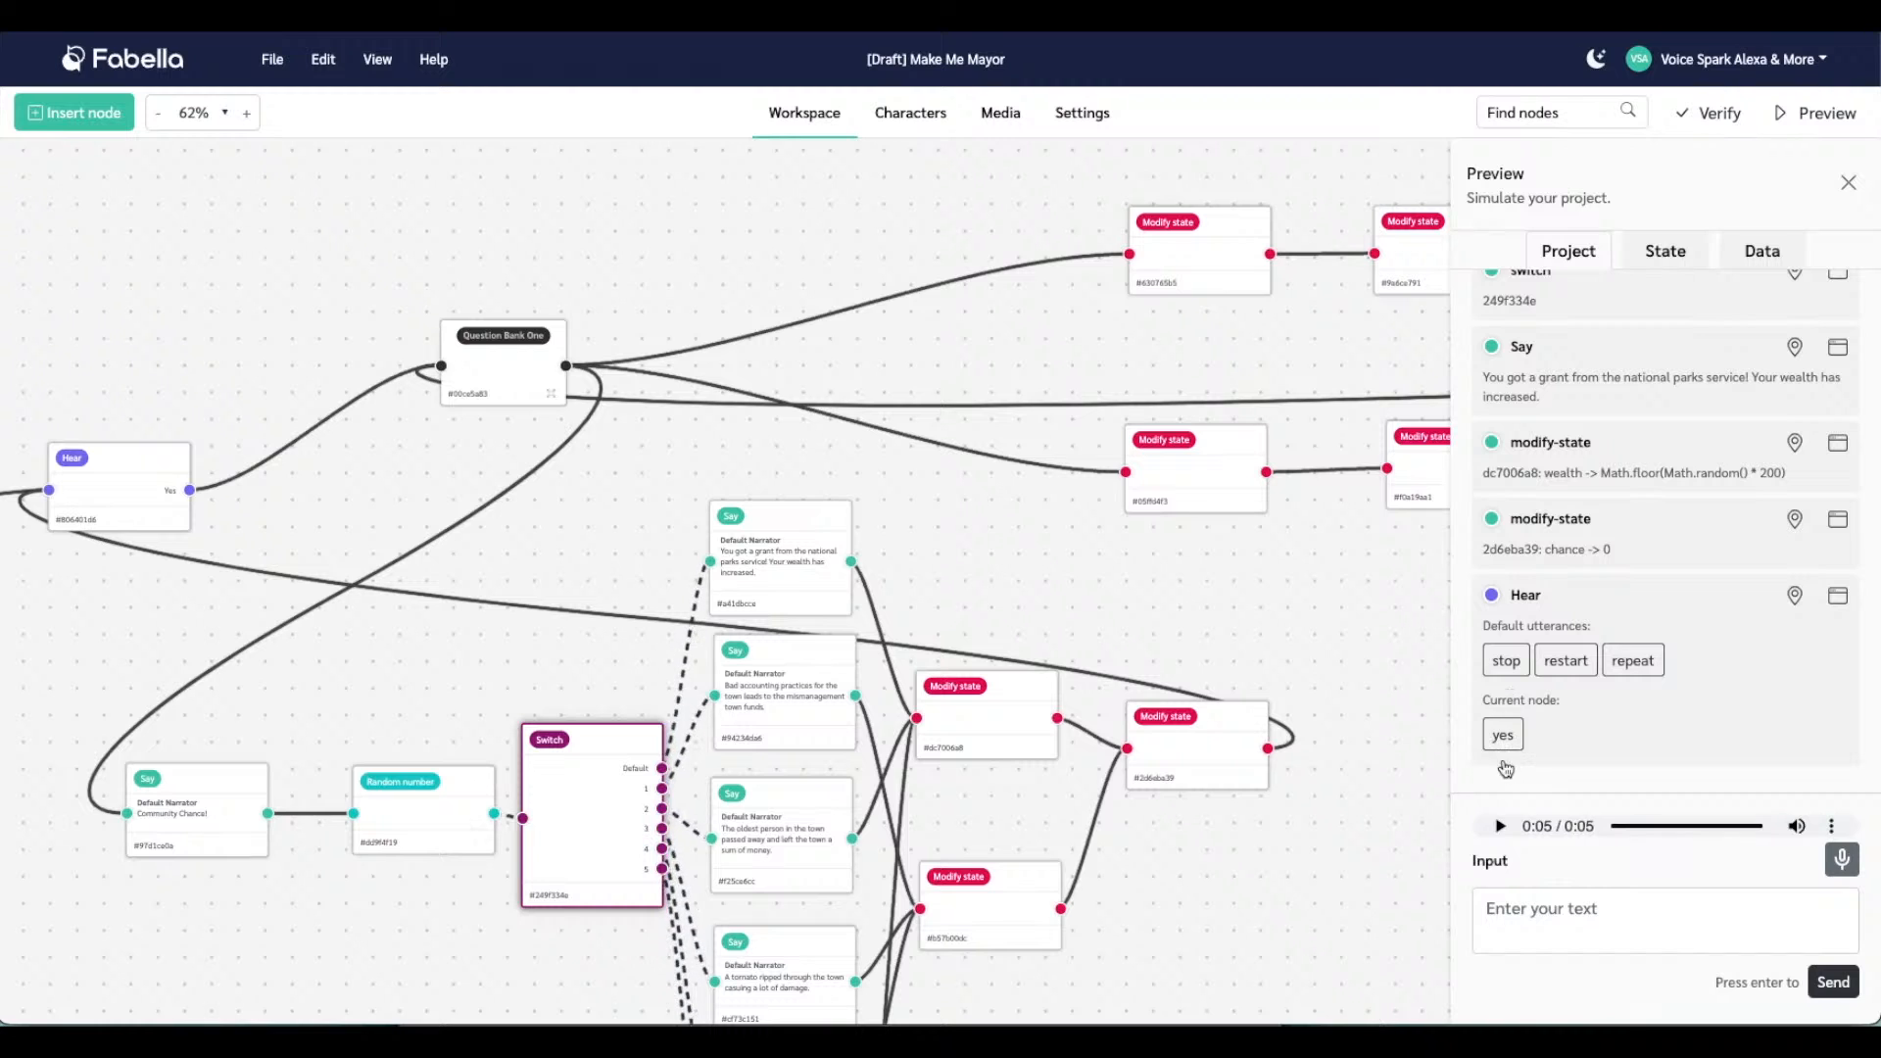
Rerun the preview from the Switch node twice and answer the final Hear prompt with stop
right_click(596, 752)
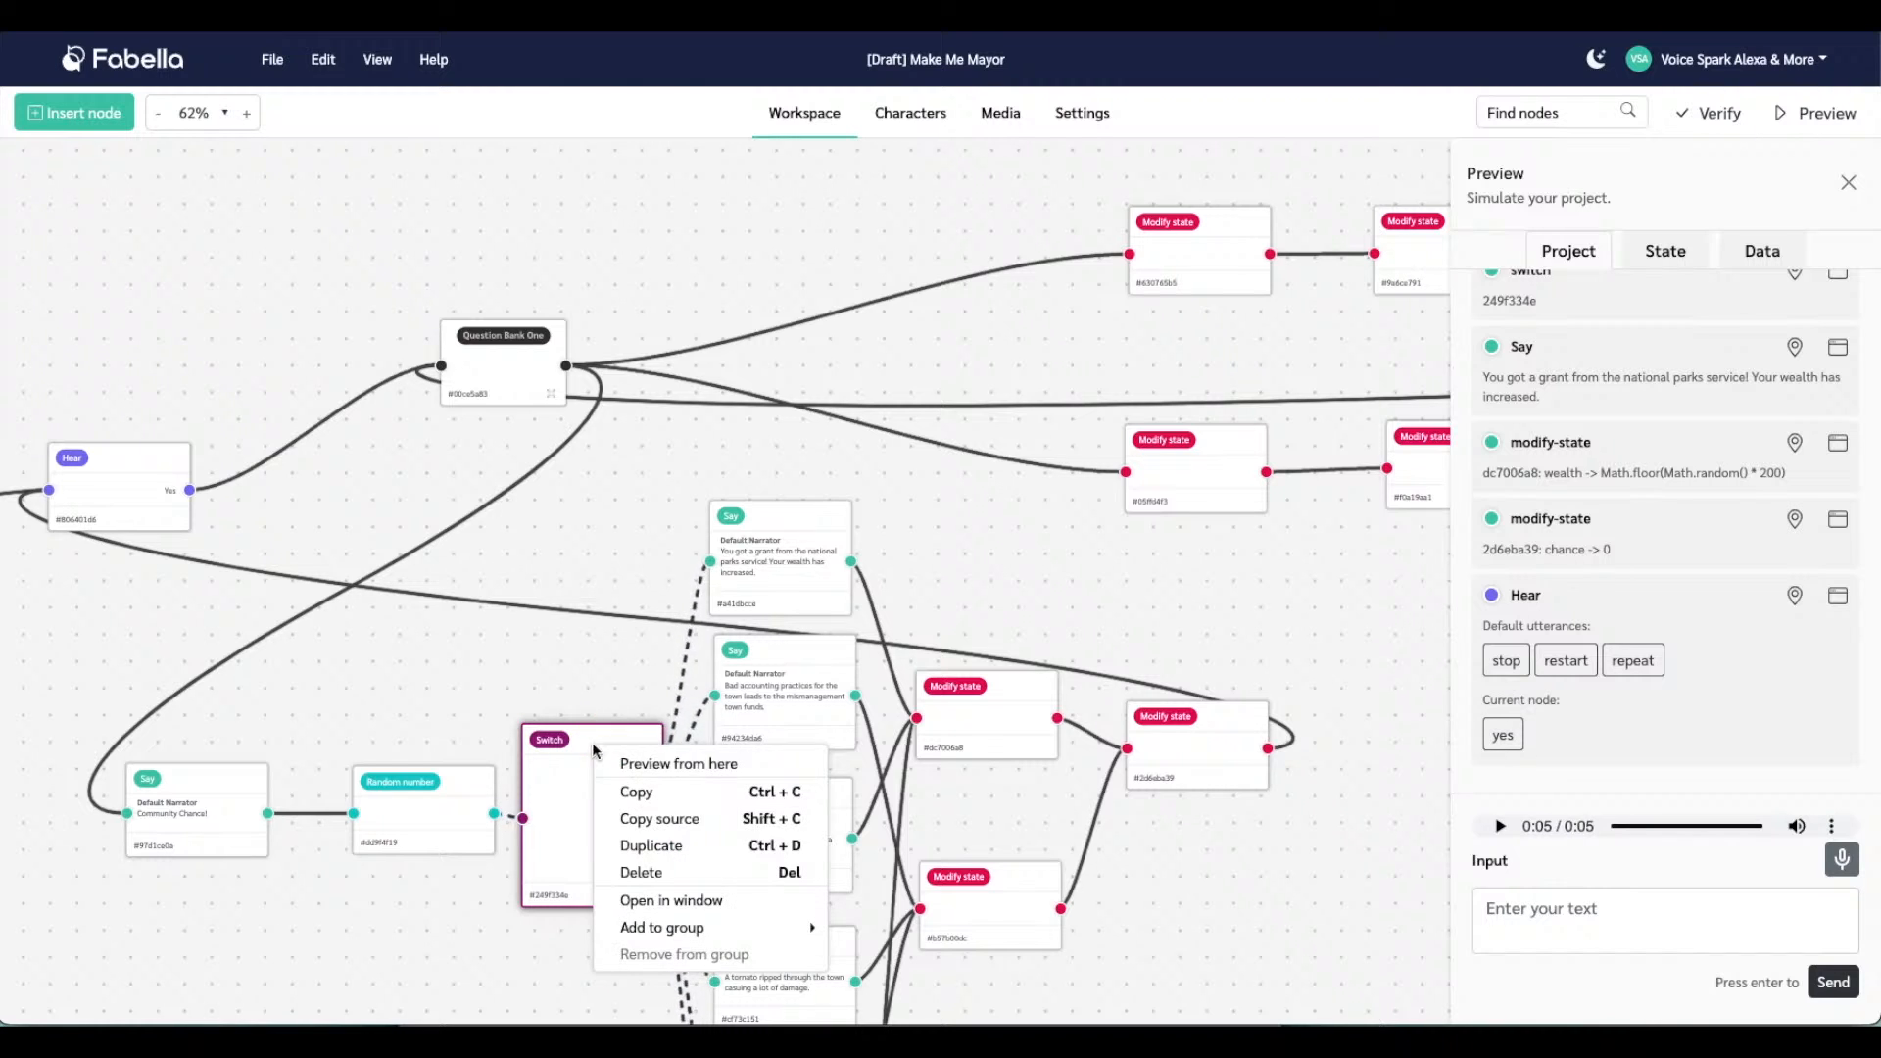
left_click(647, 762)
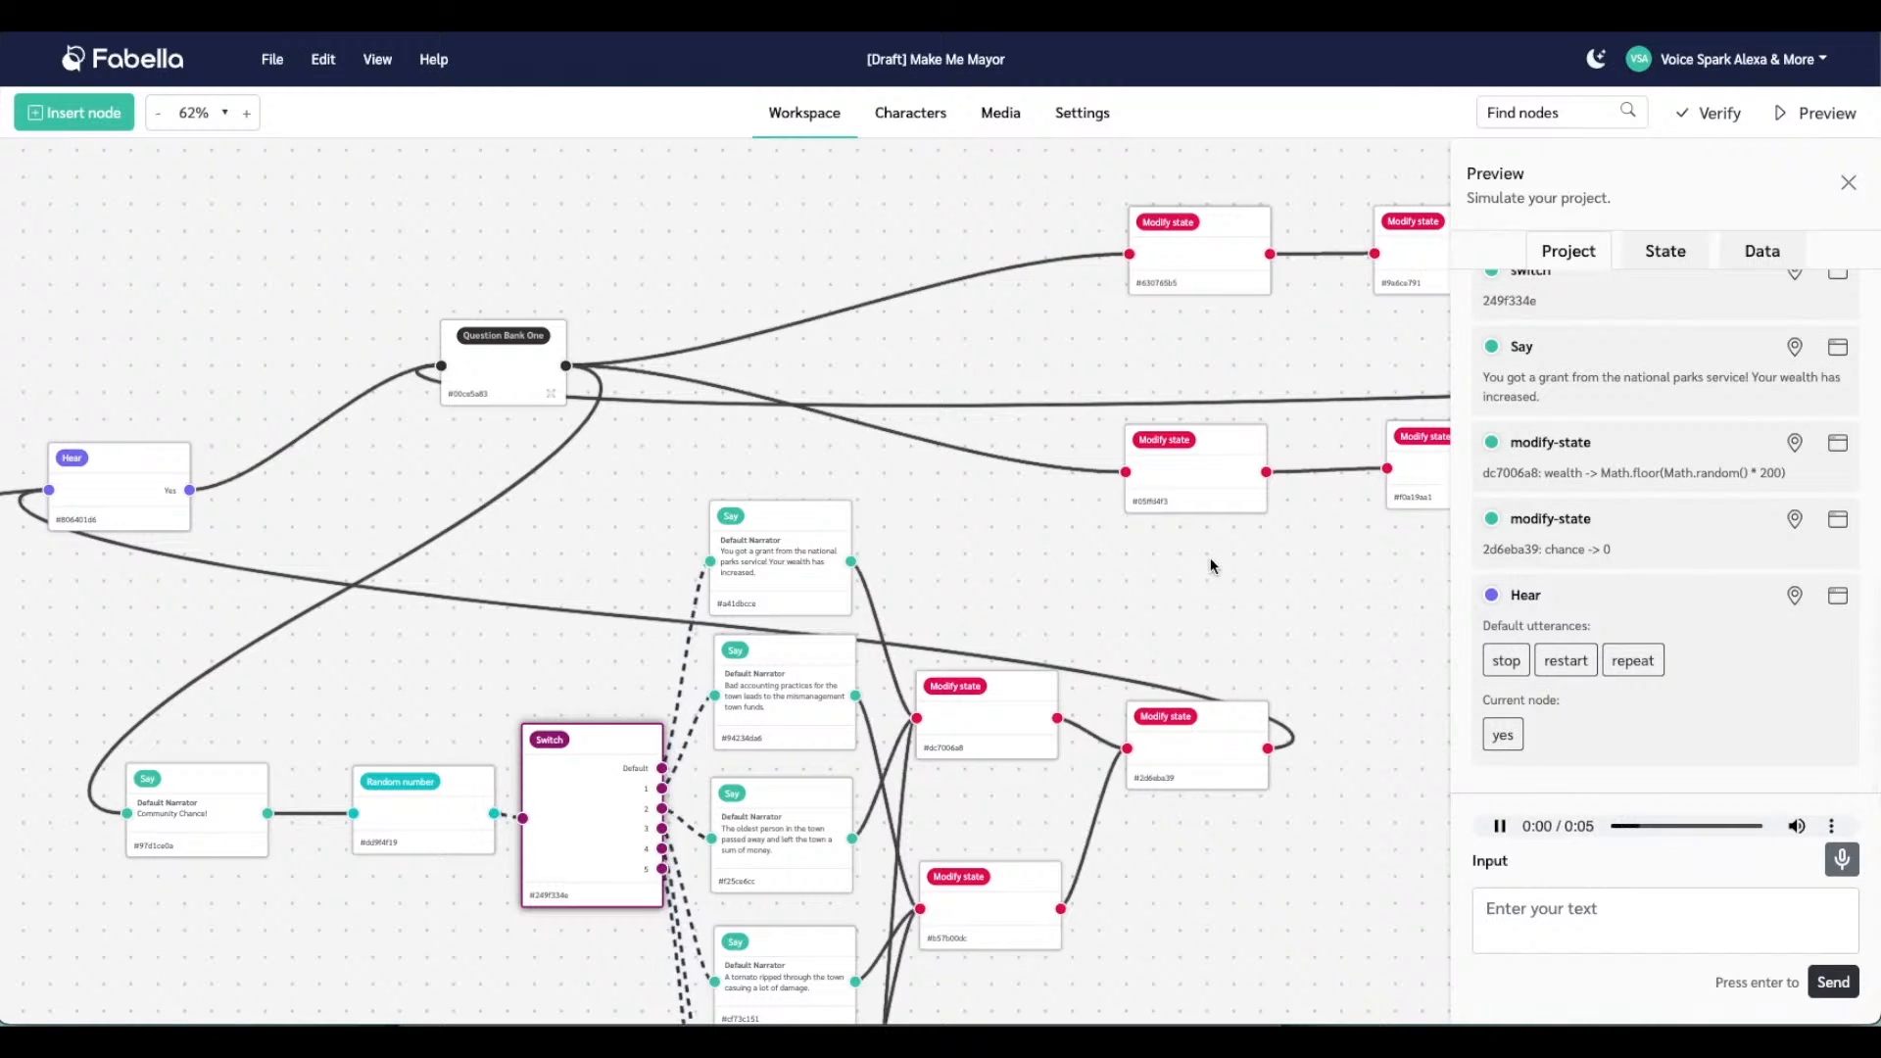
right_click(633, 731)
left_click(665, 764)
left_click(1506, 660)
Preview from the Switch node again, reply restart at the Hear prompt and decline the restart confirmation with no
right_click(617, 737)
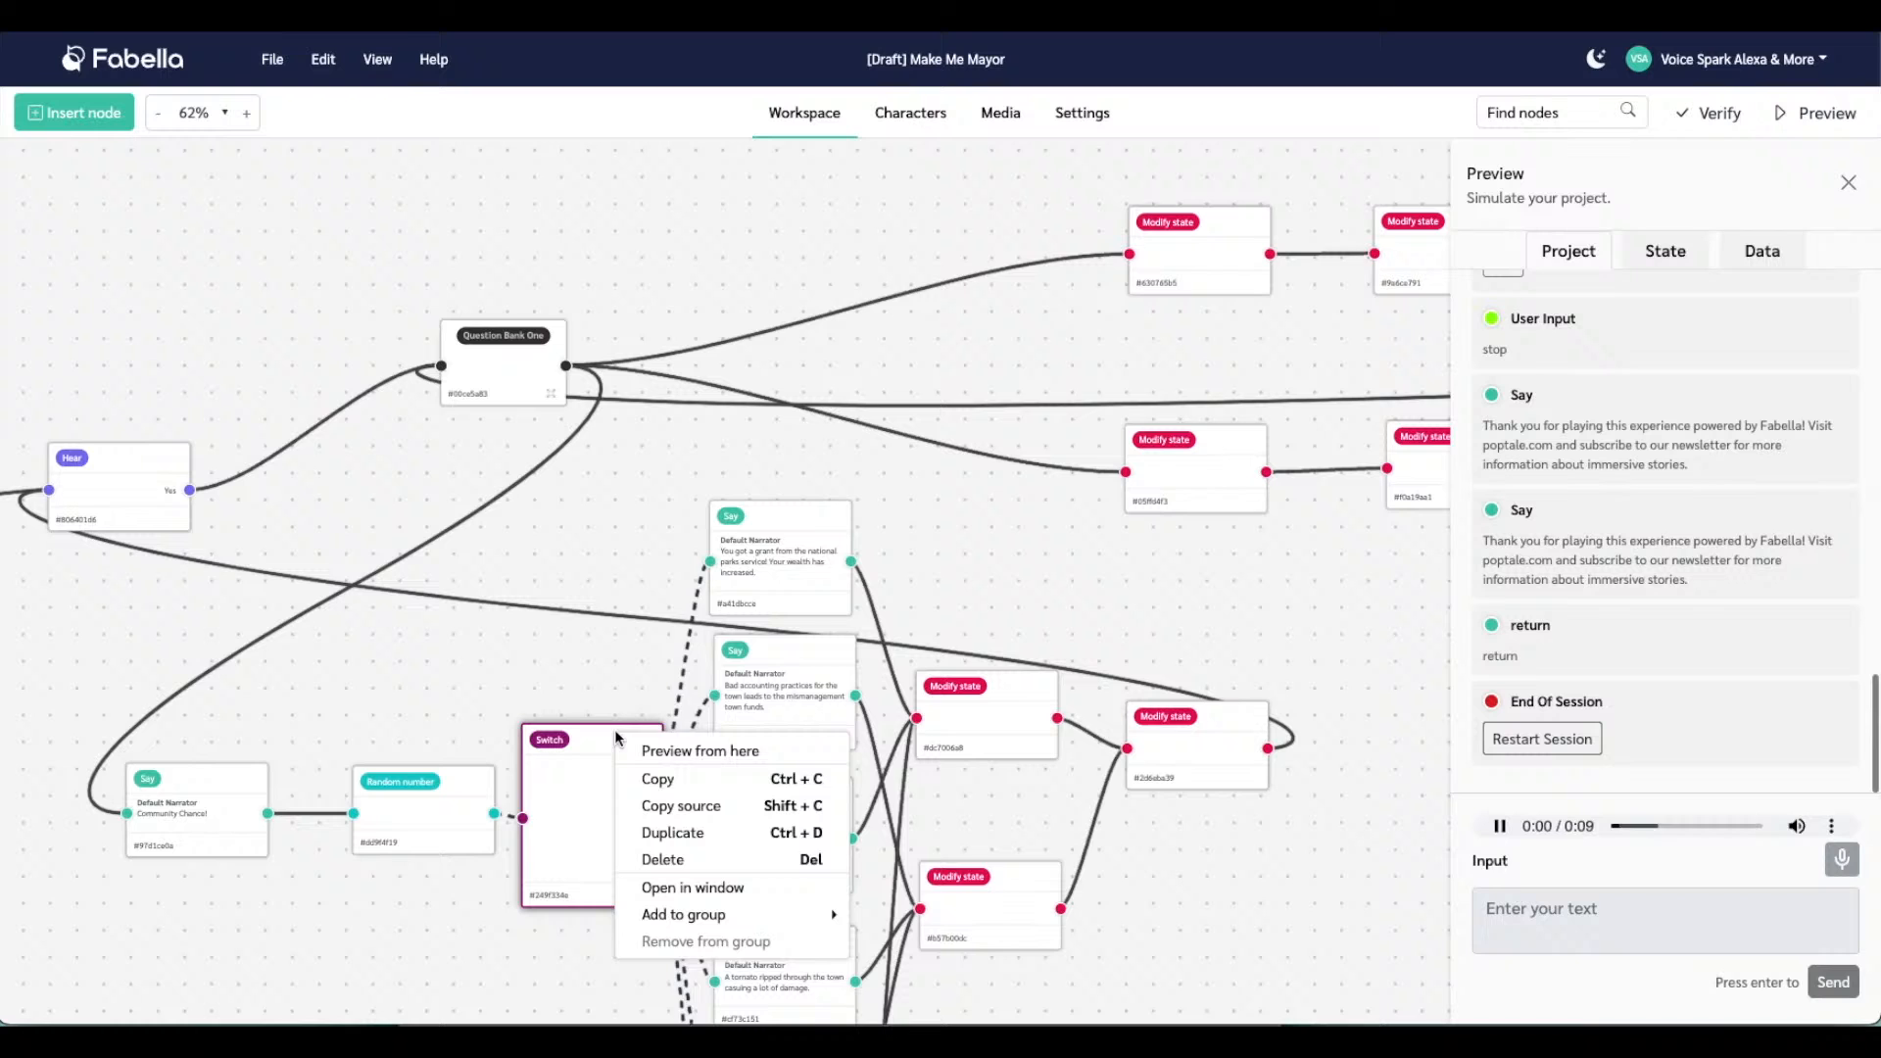
left_click(667, 756)
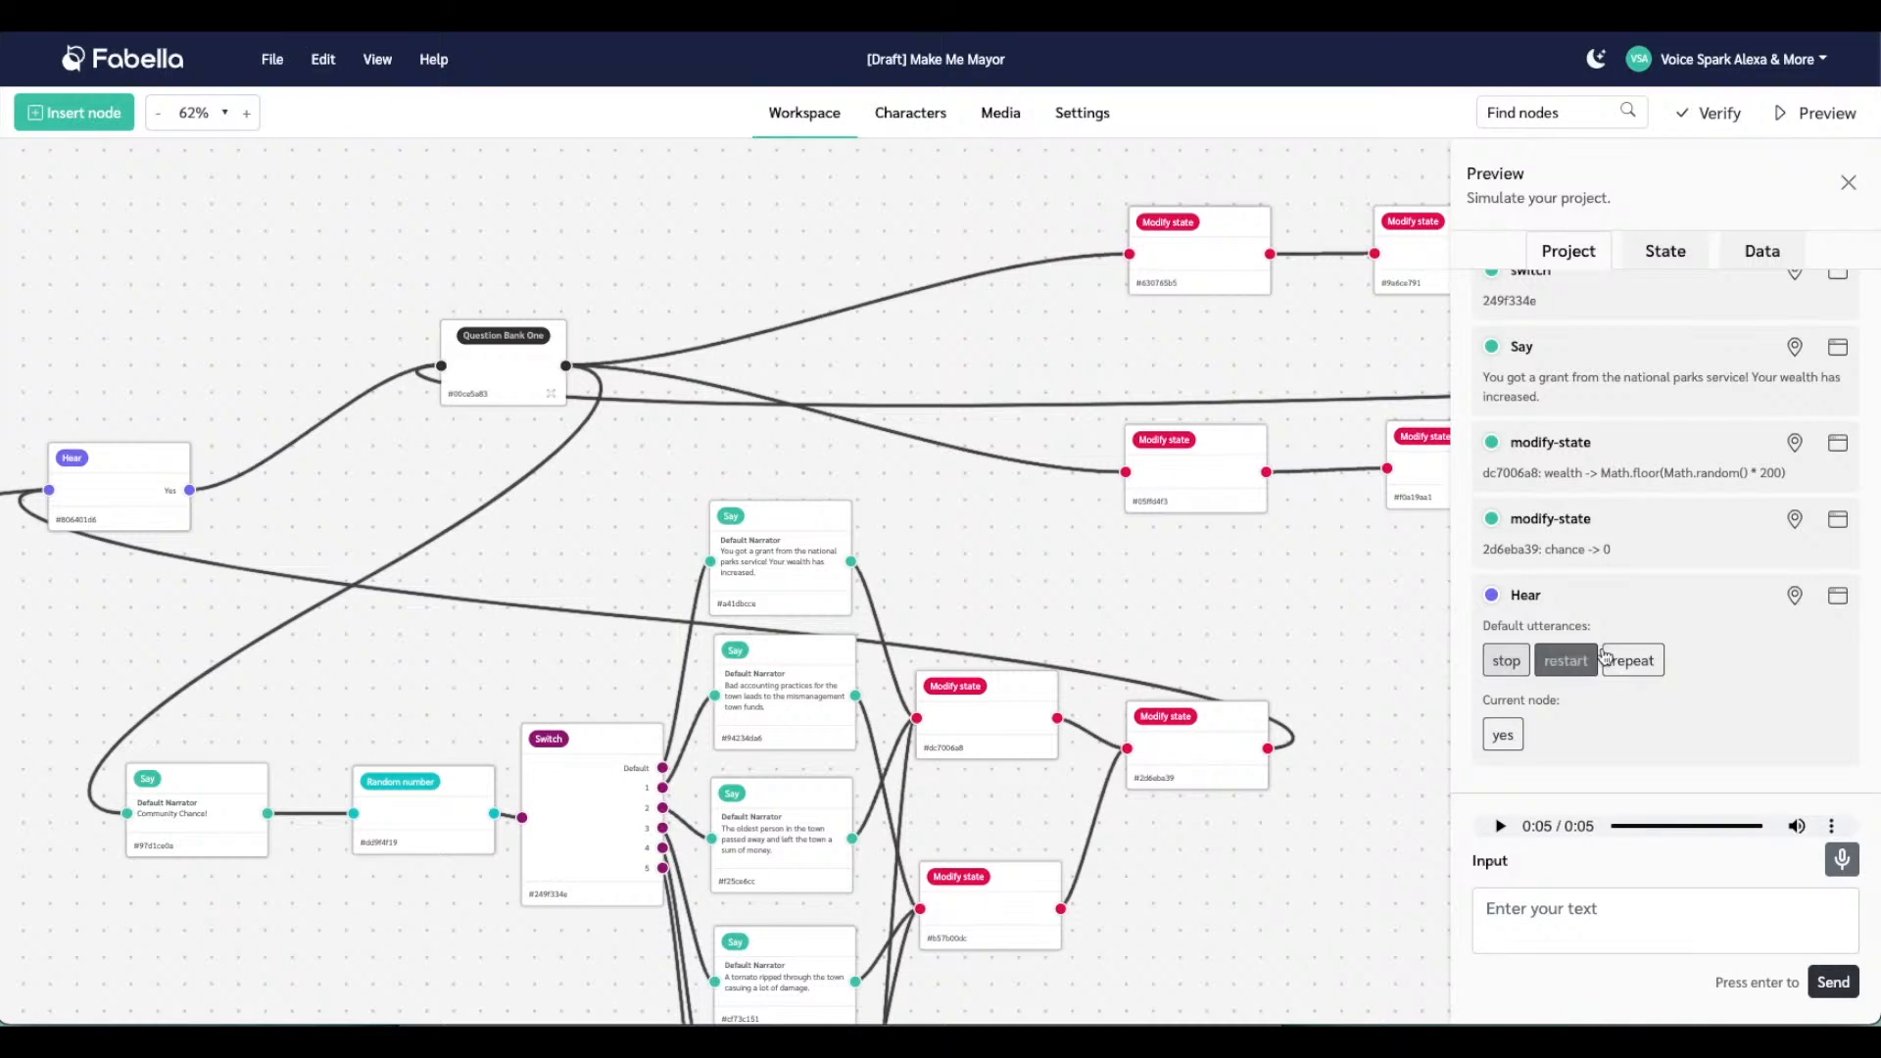
left_click(1572, 660)
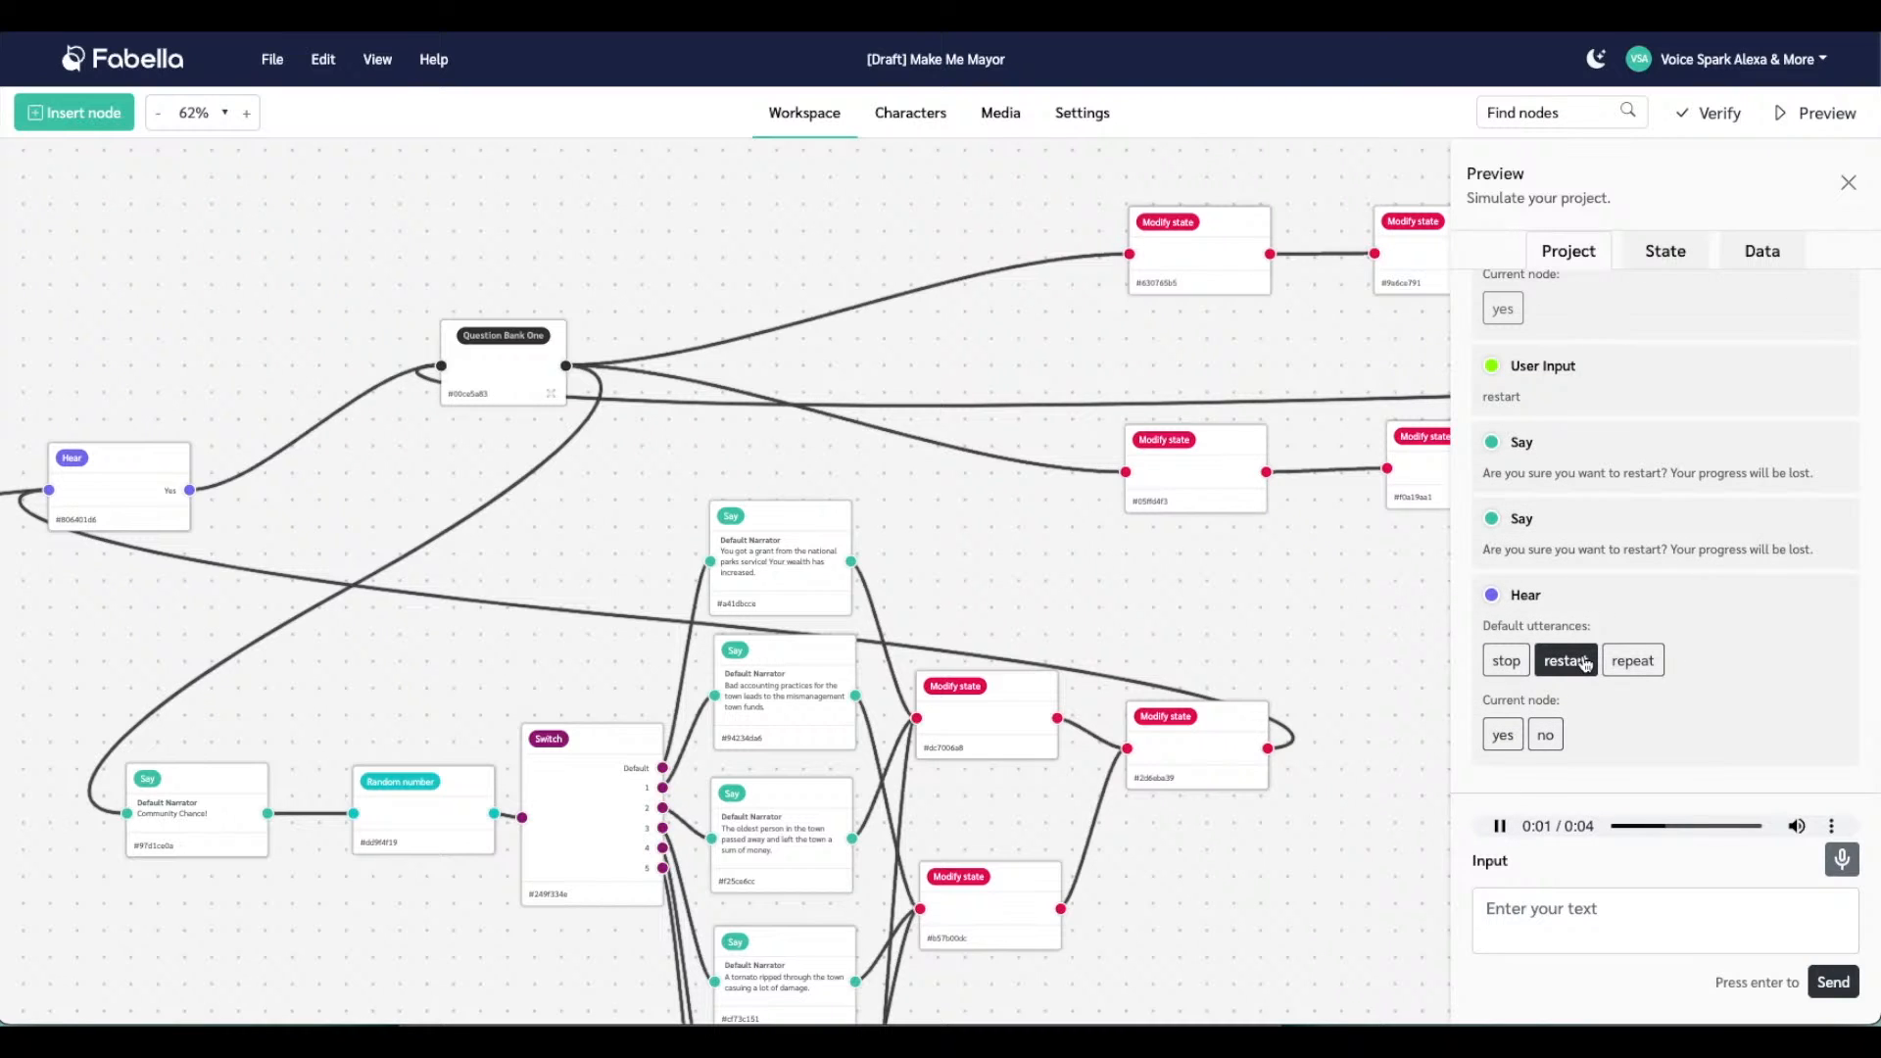
left_click(1545, 735)
Run the preview from the Switch node two more times and close the preview
right_click(621, 742)
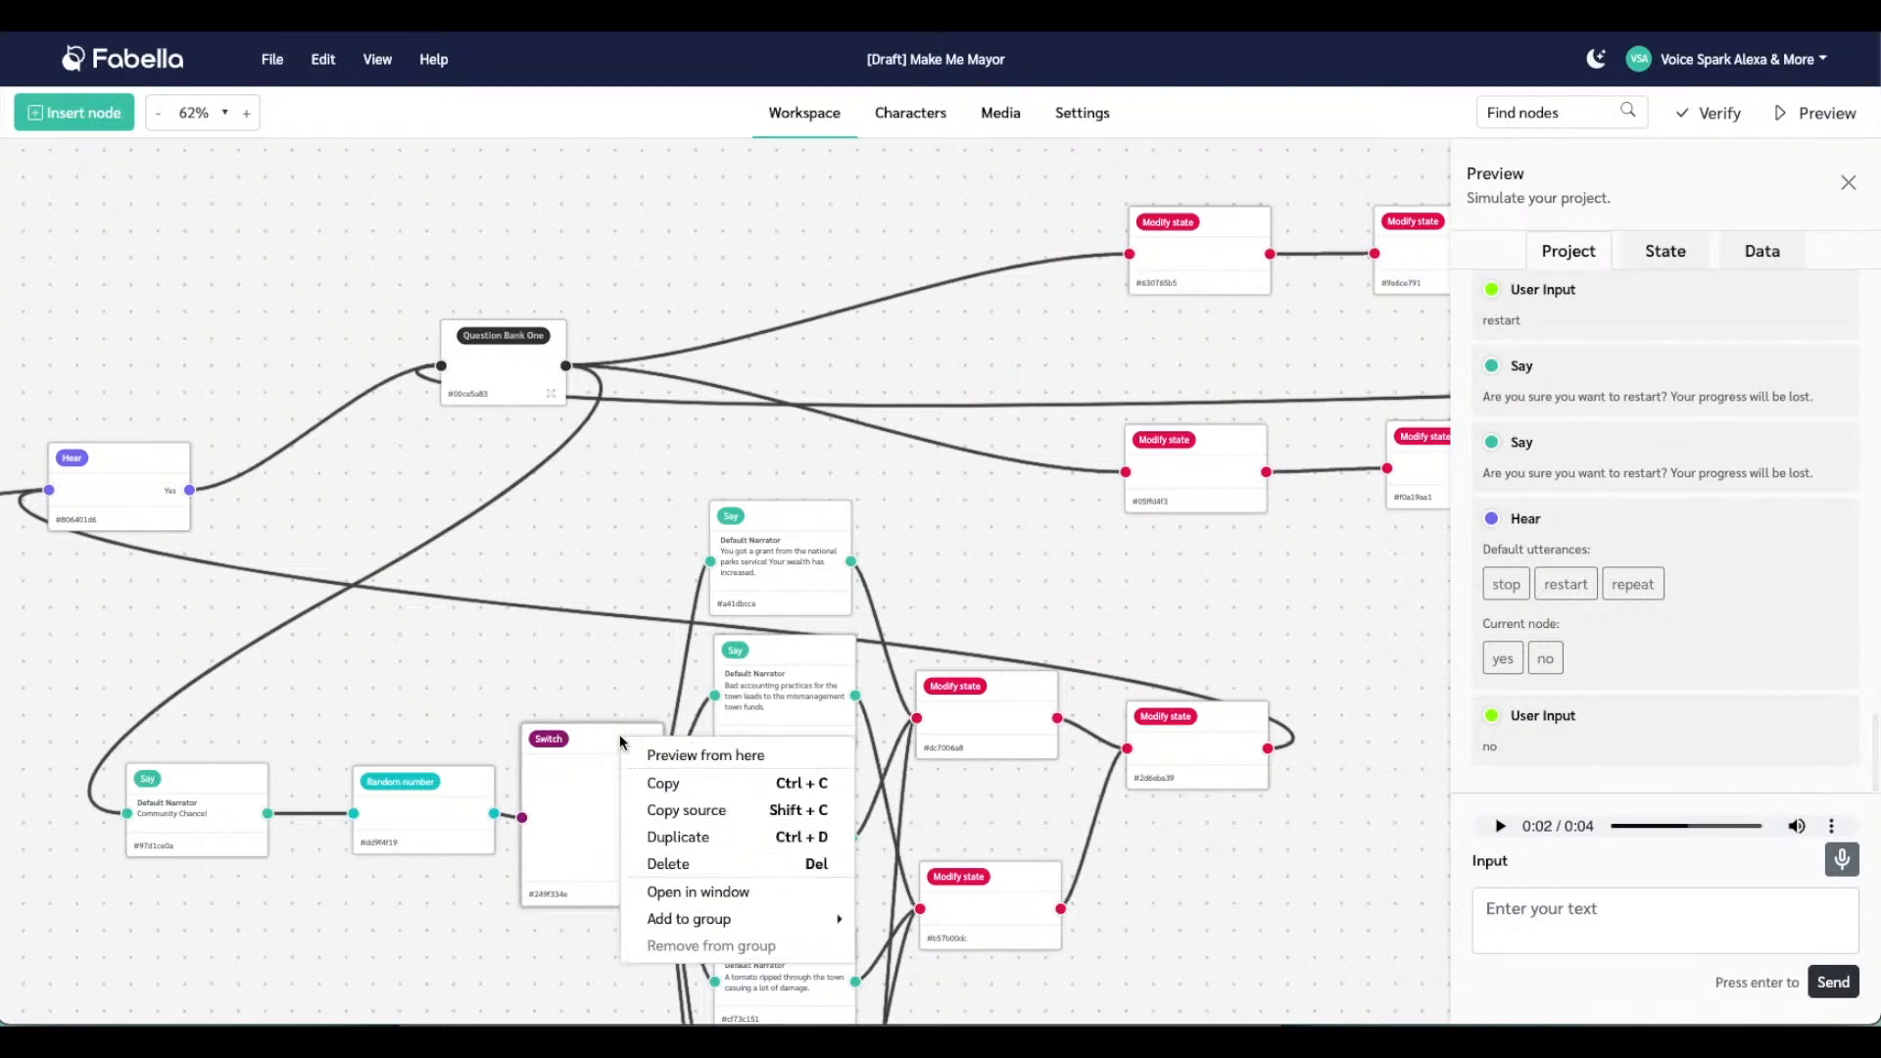
left_click(655, 757)
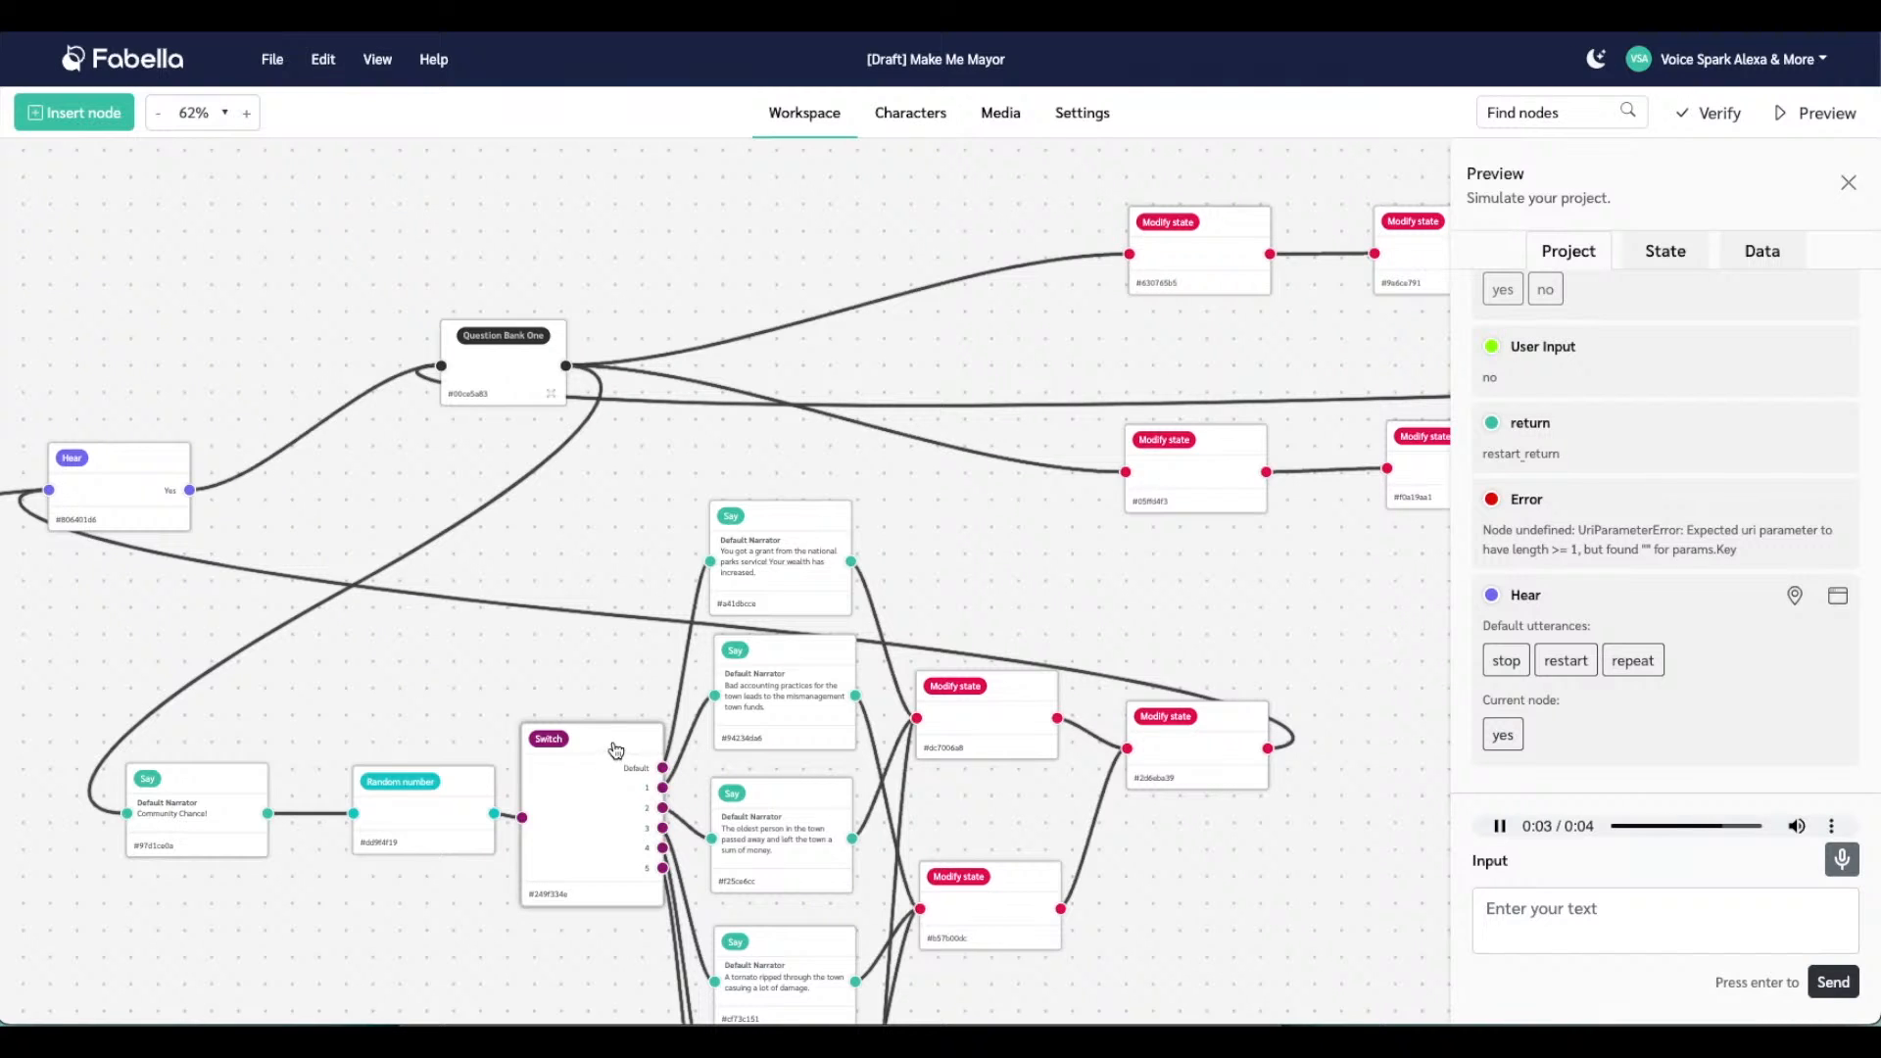
right_click(616, 749)
left_click(651, 764)
left_click(1848, 183)
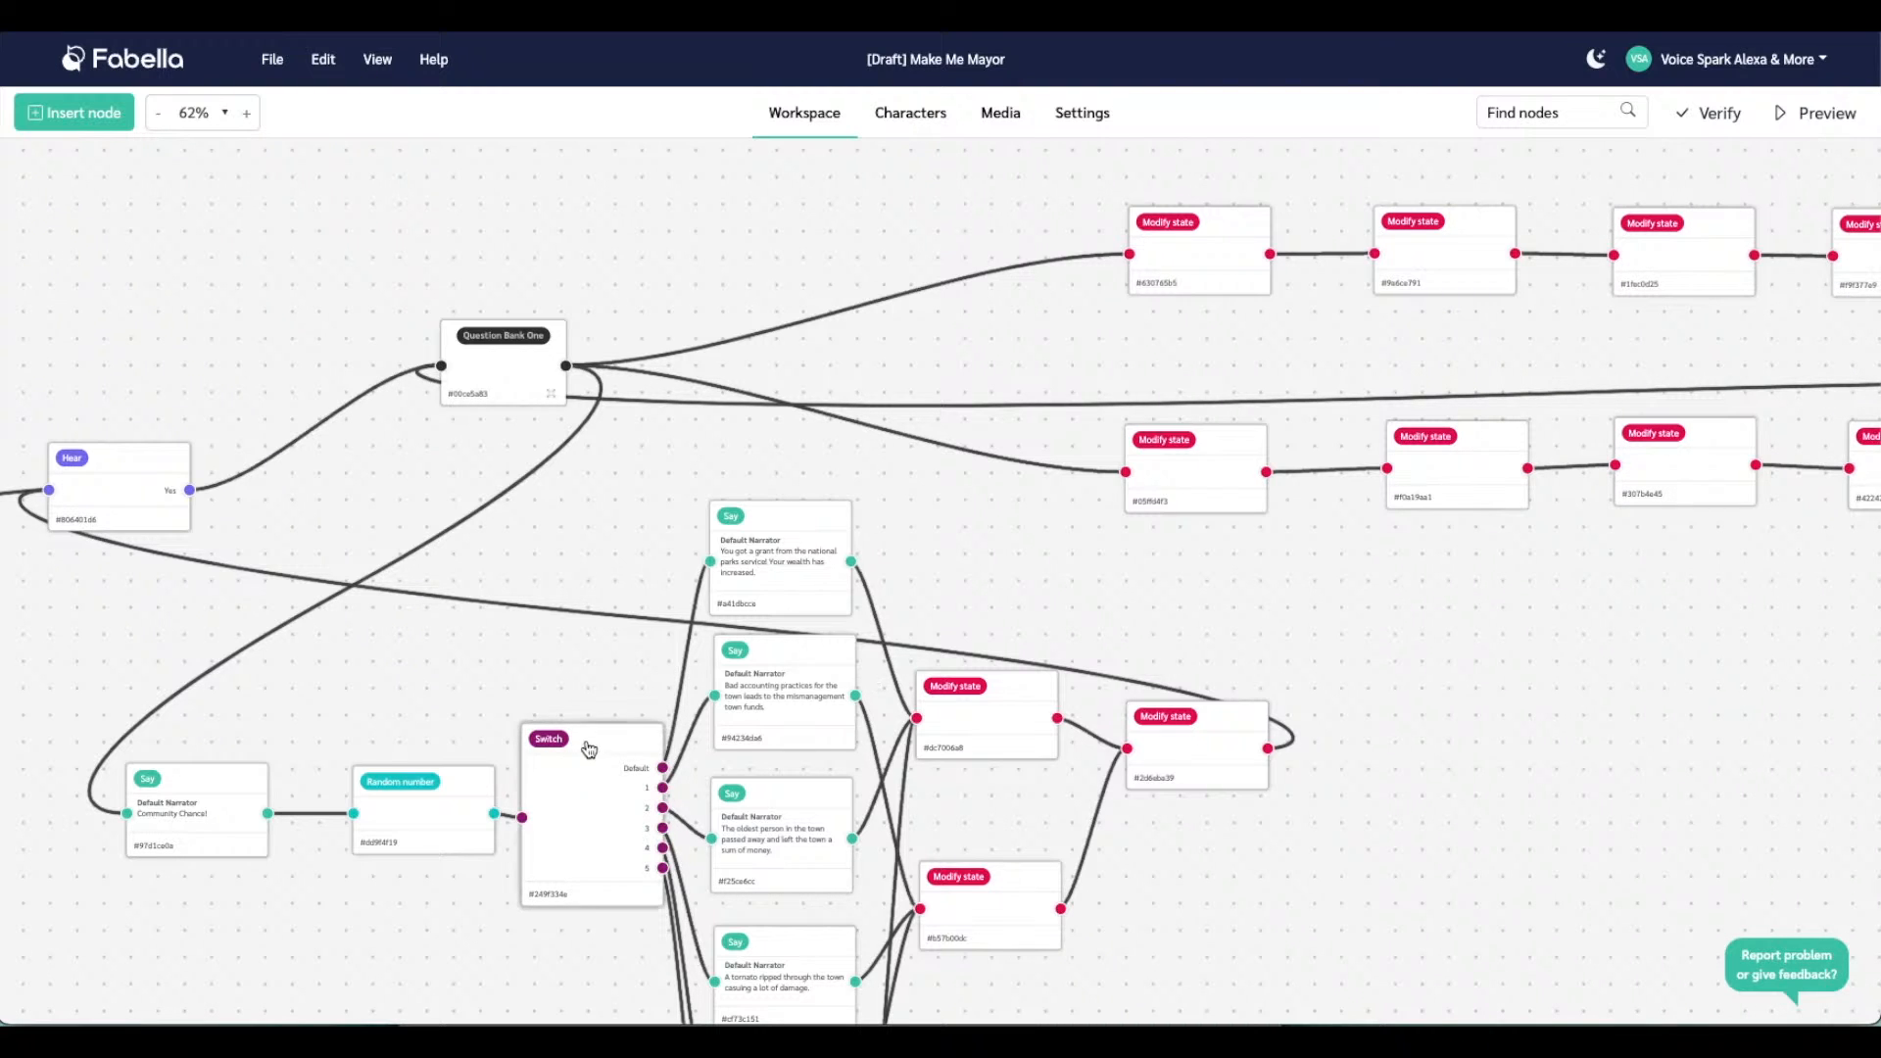
Try another preview from the Switch node and inspect the node's variable and cases in a separate window
right_click(589, 750)
left_click(623, 759)
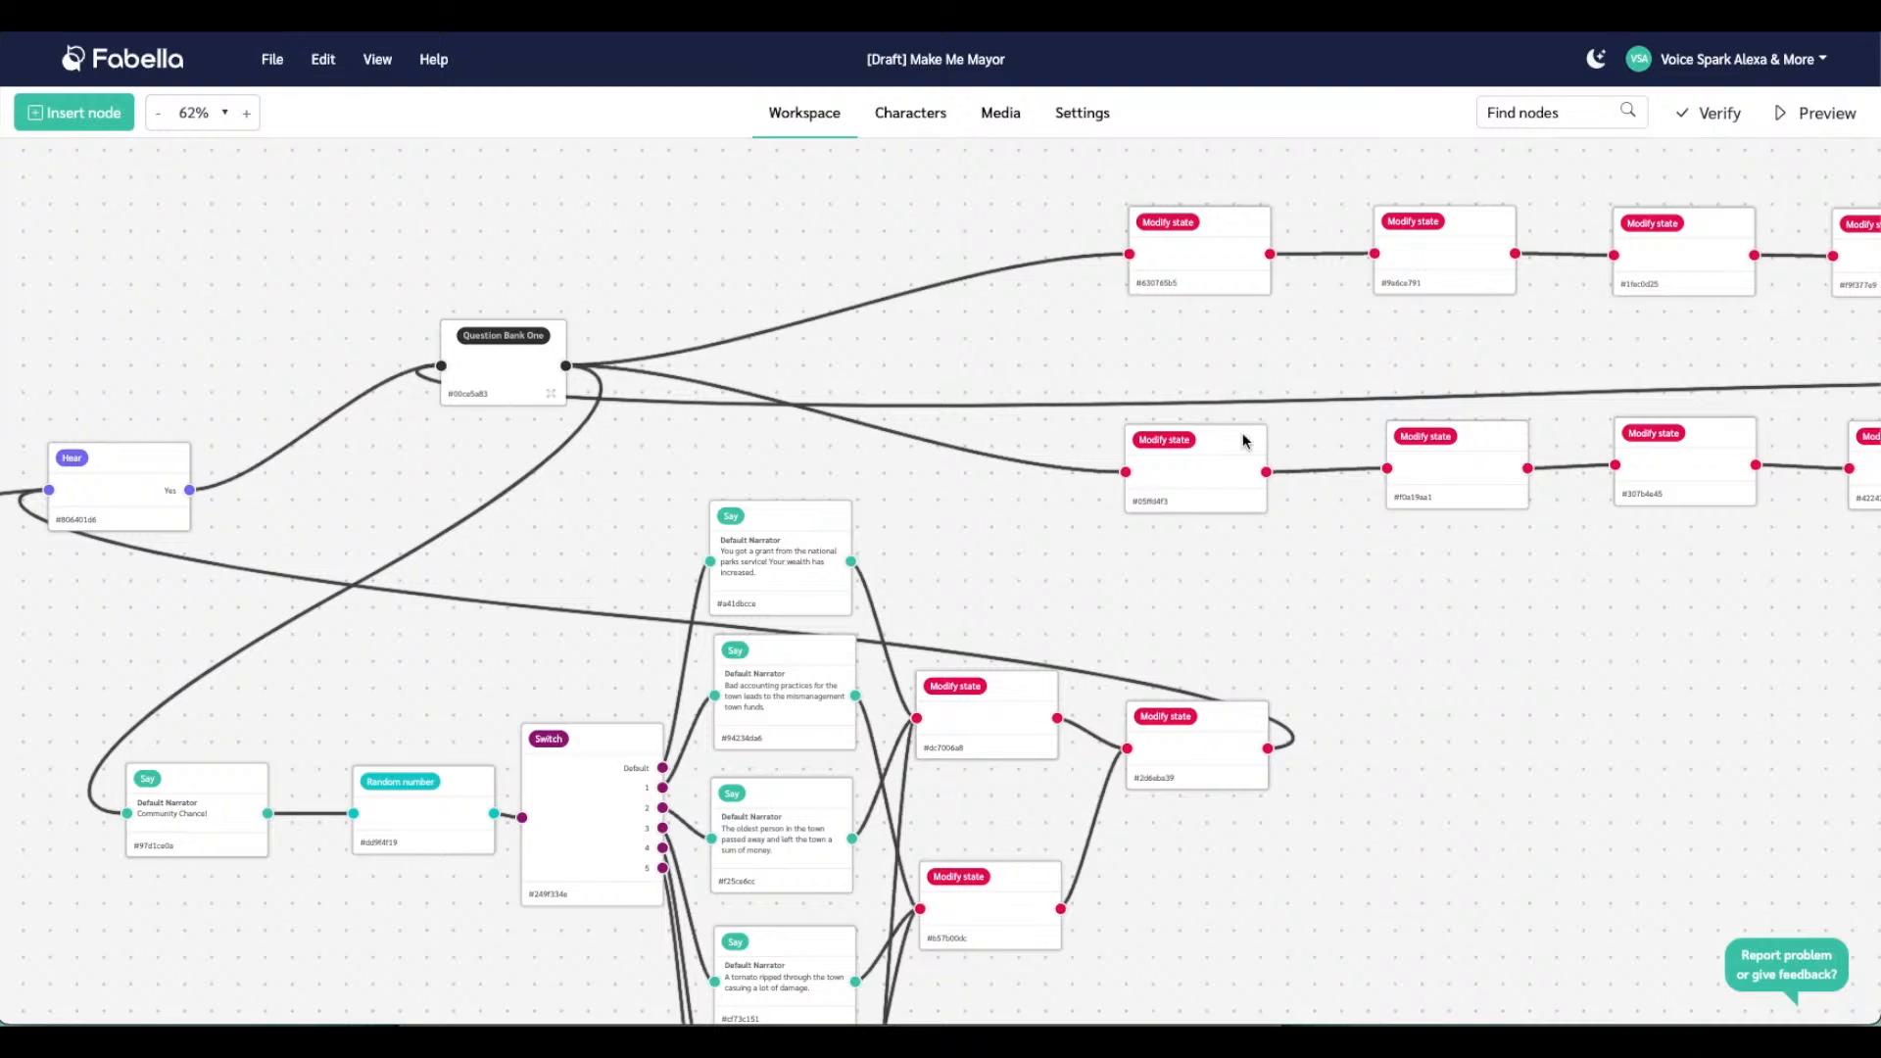
double_click(599, 746)
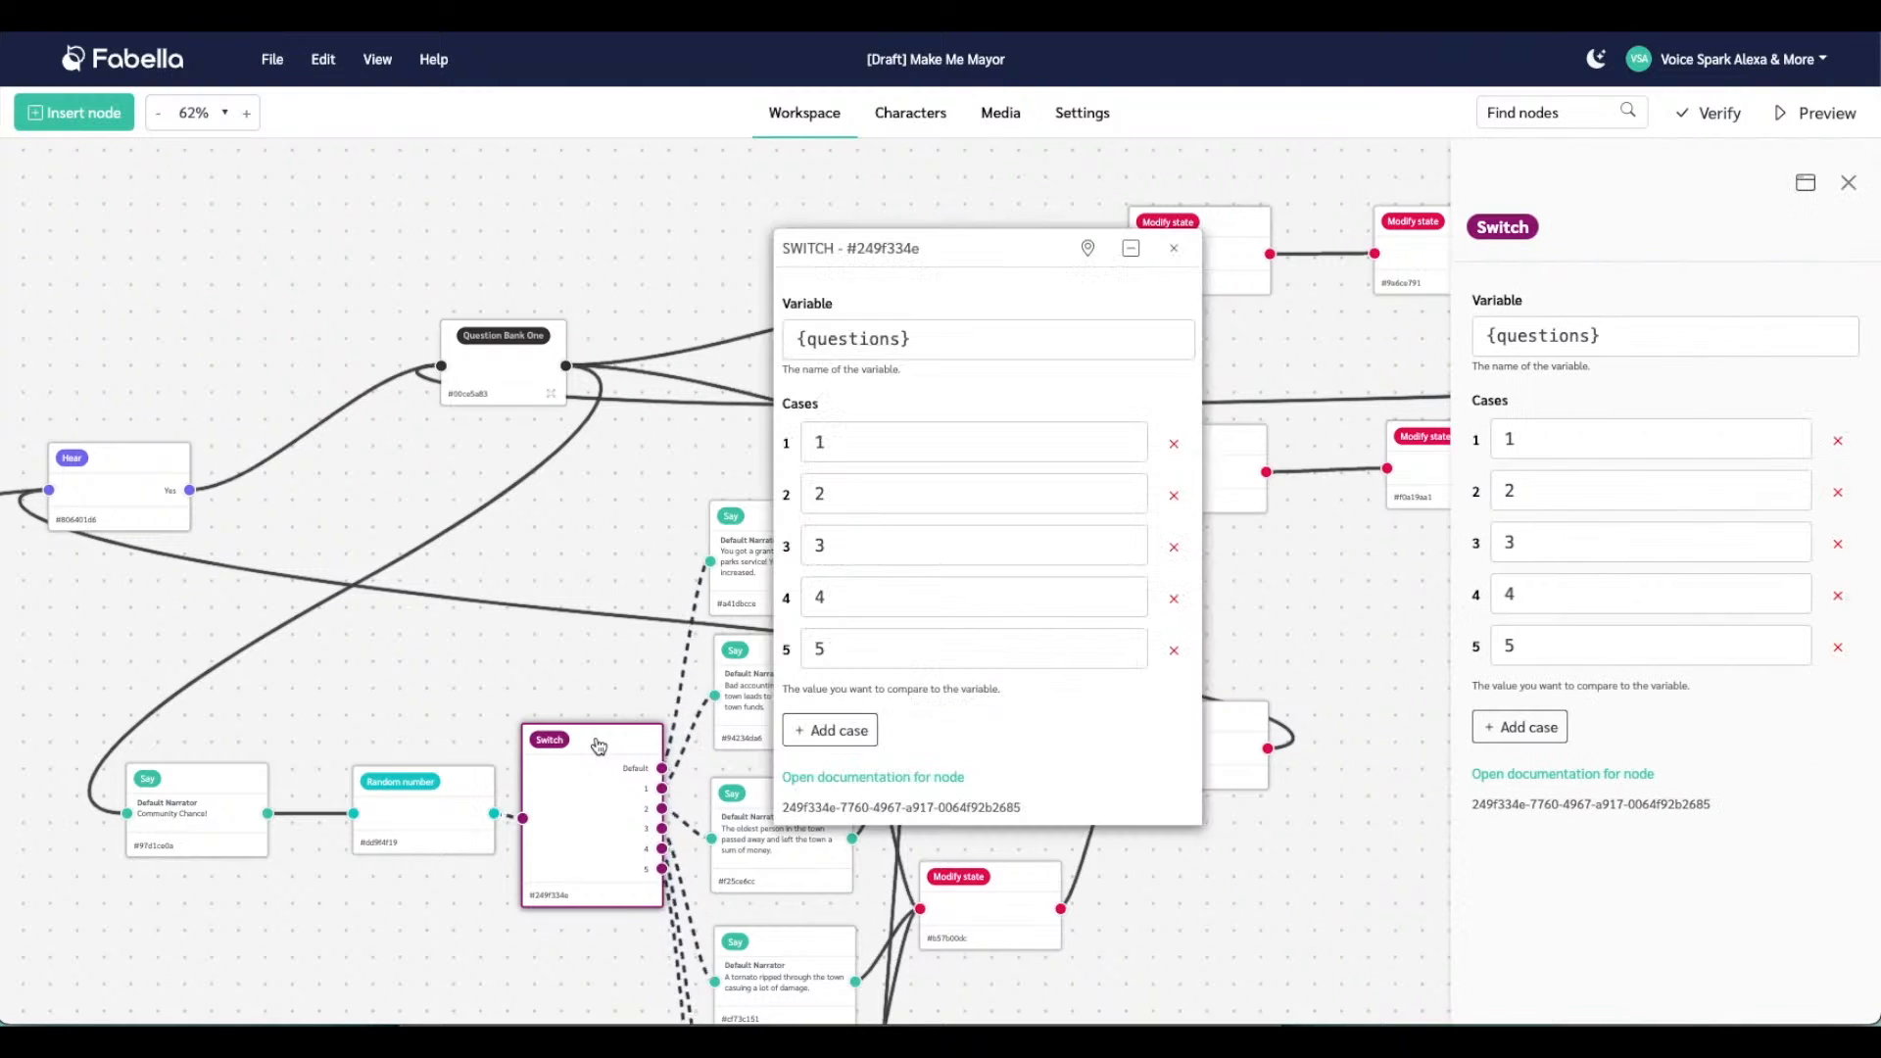
left_click(1174, 248)
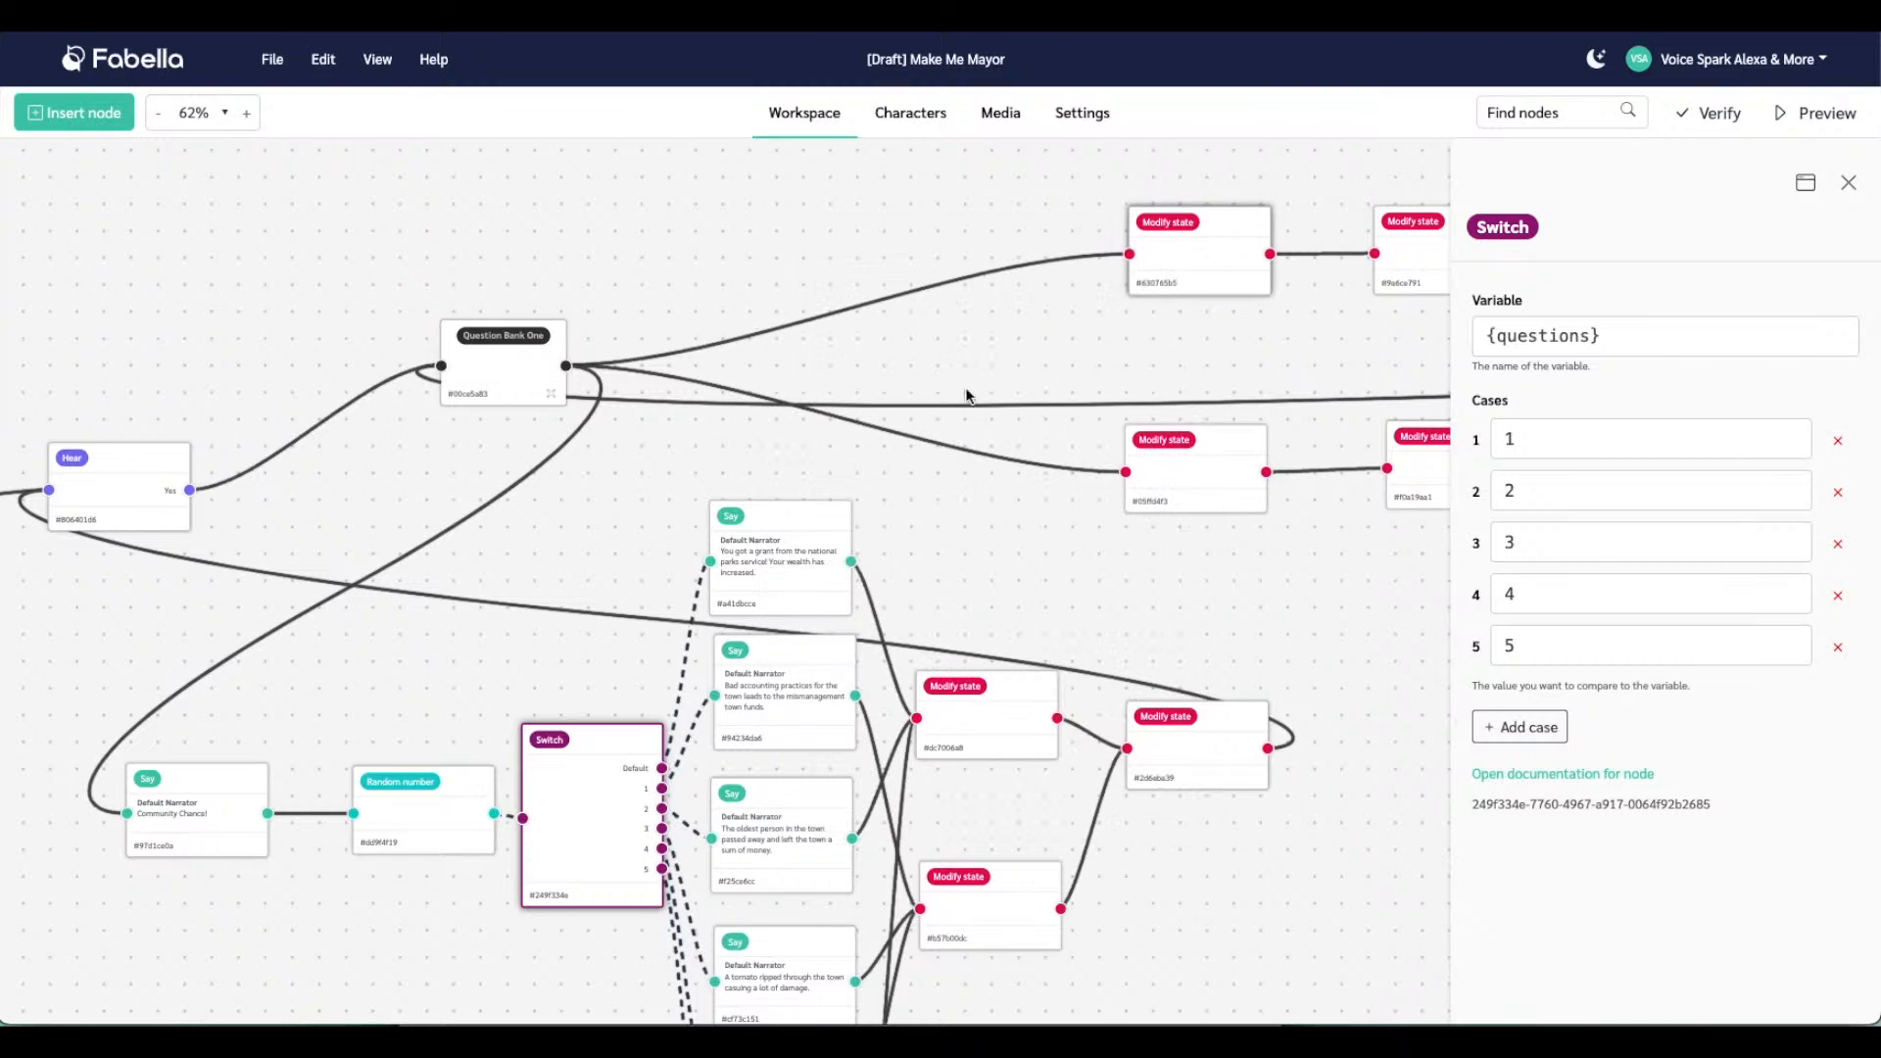
Preview from the Switch node once more and check the variable name and range of the Random number node before it
scroll(622, 753, "down", 3)
right_click(620, 755)
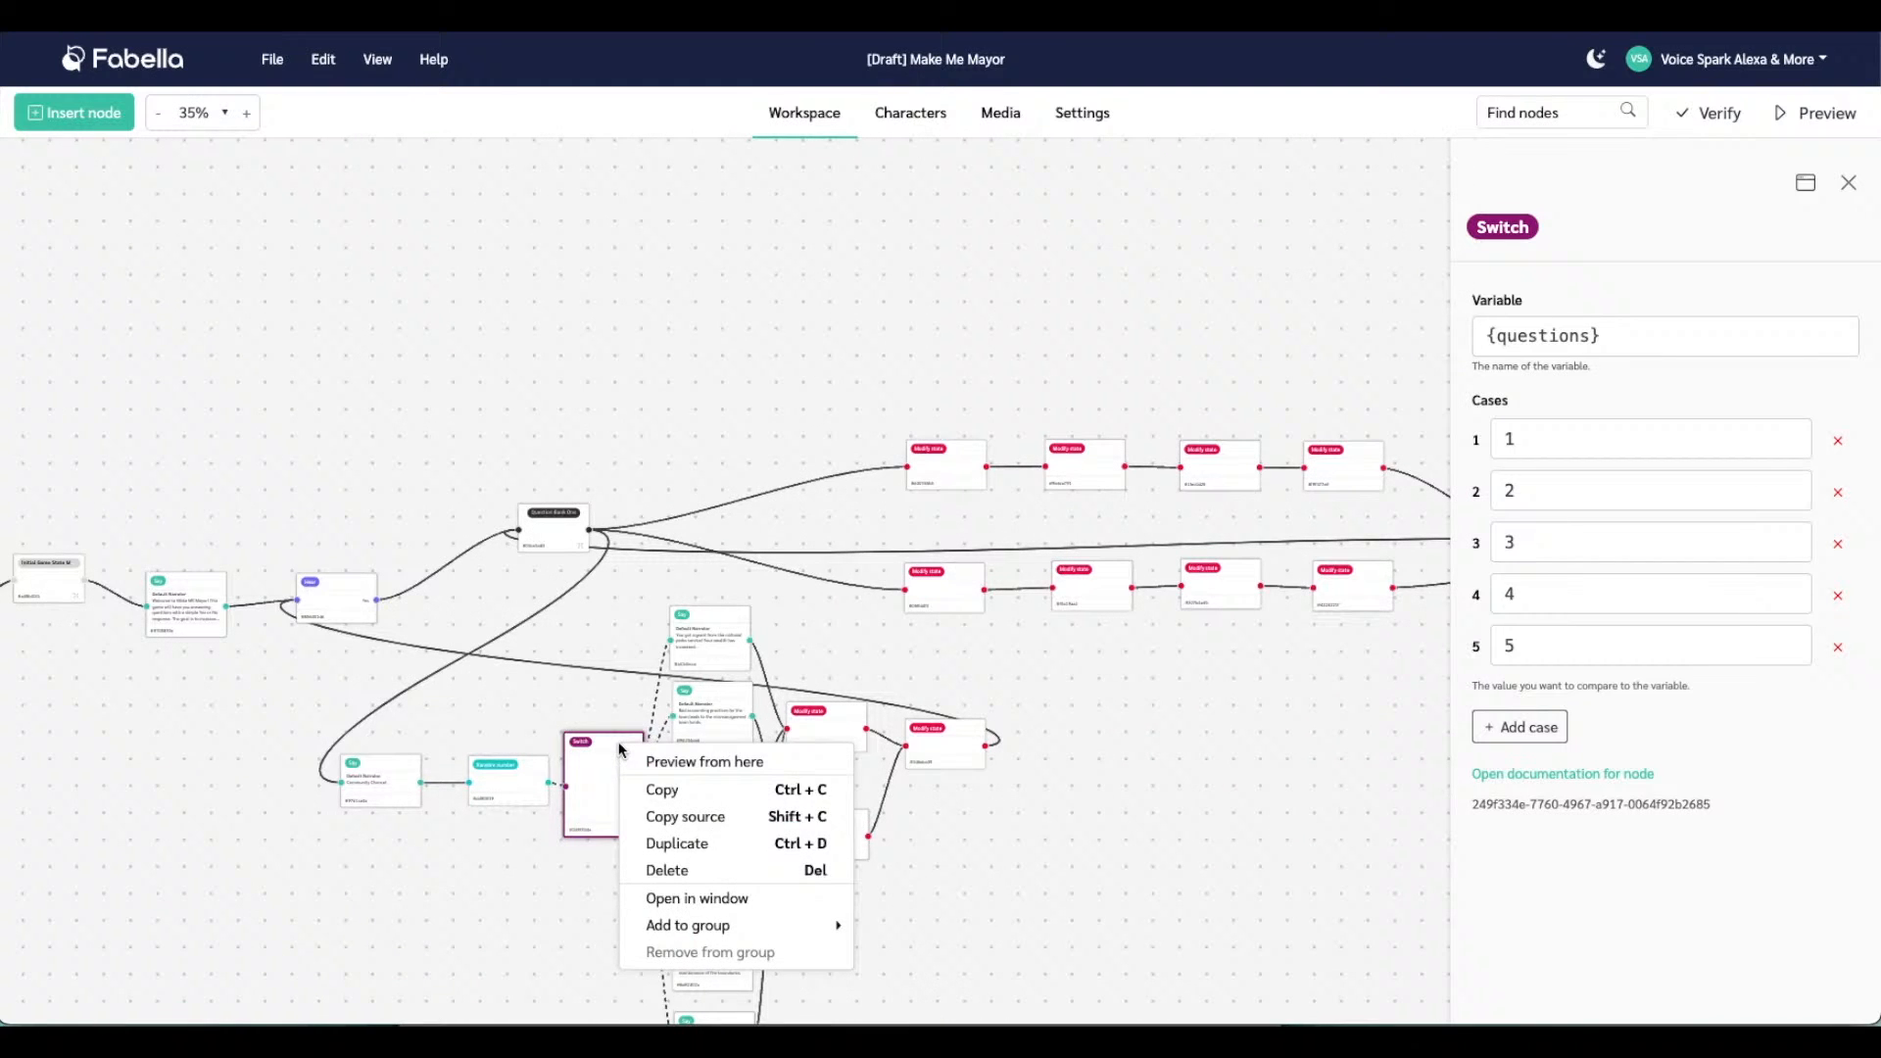
left_click(686, 756)
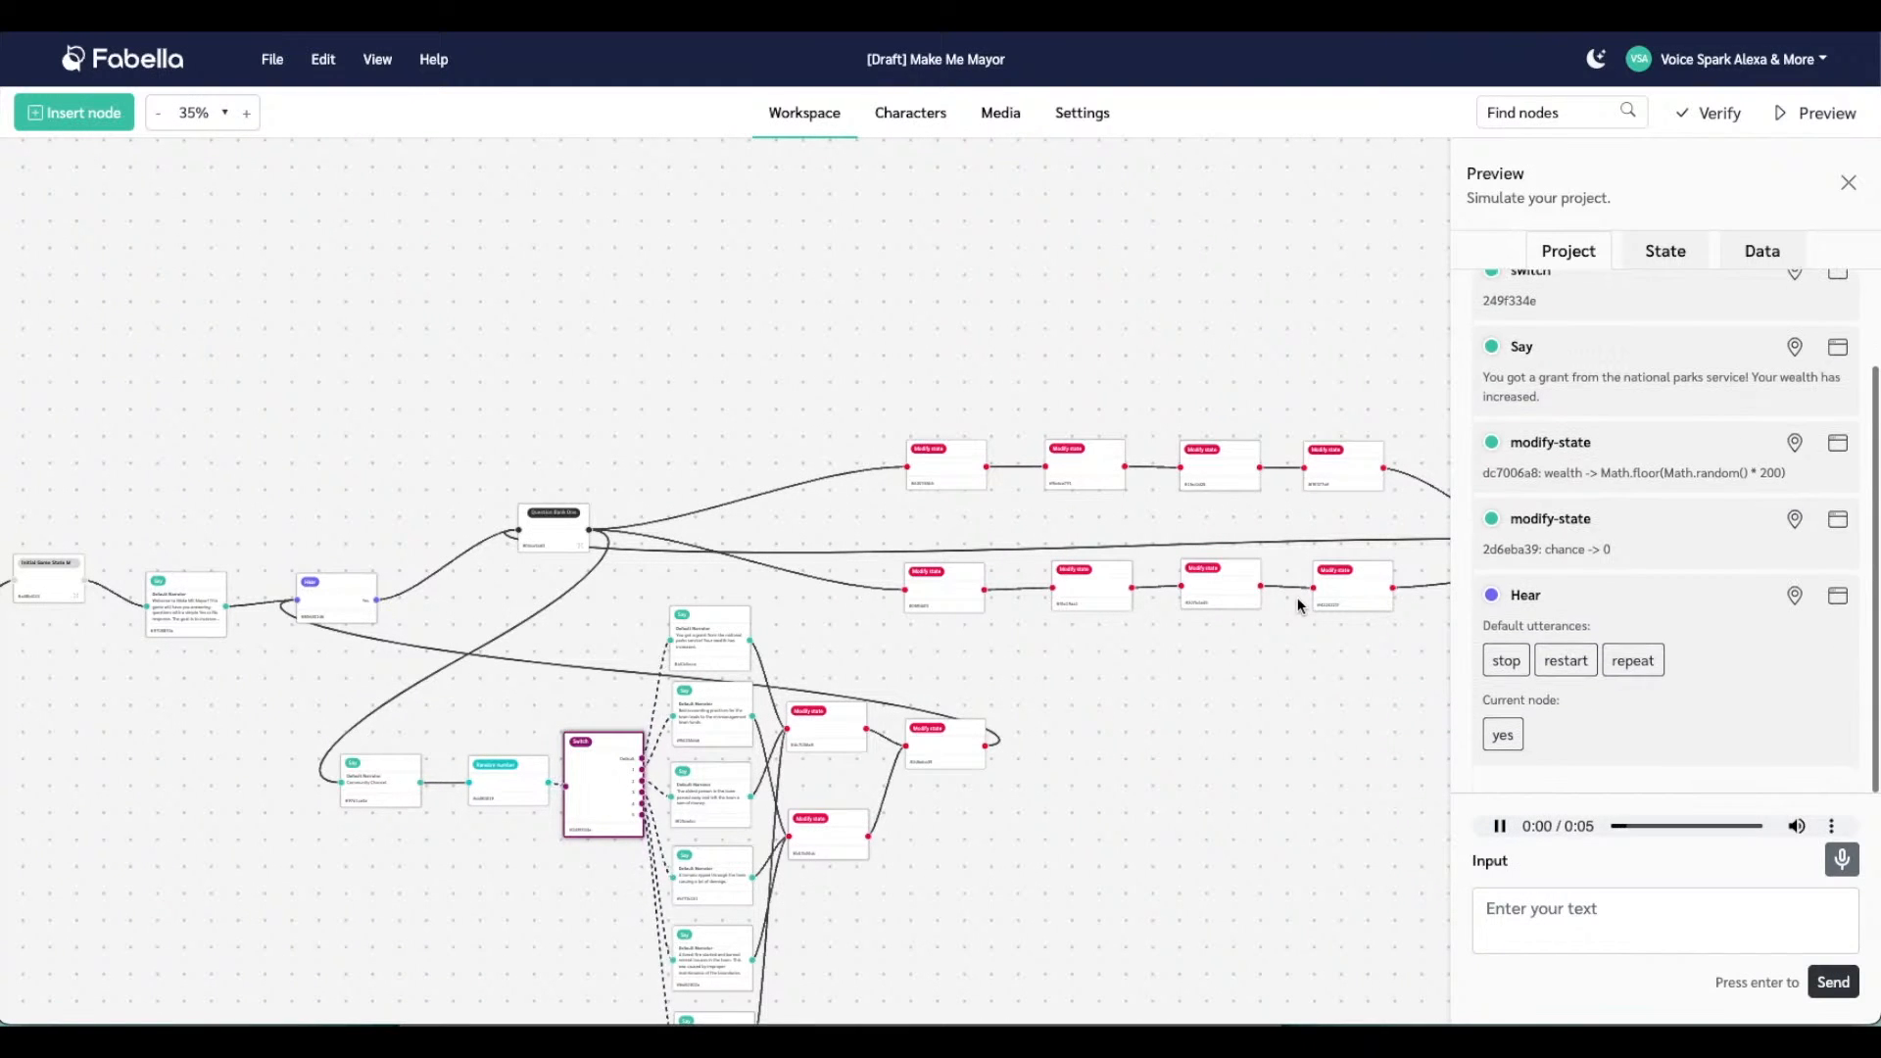
left_click(1848, 183)
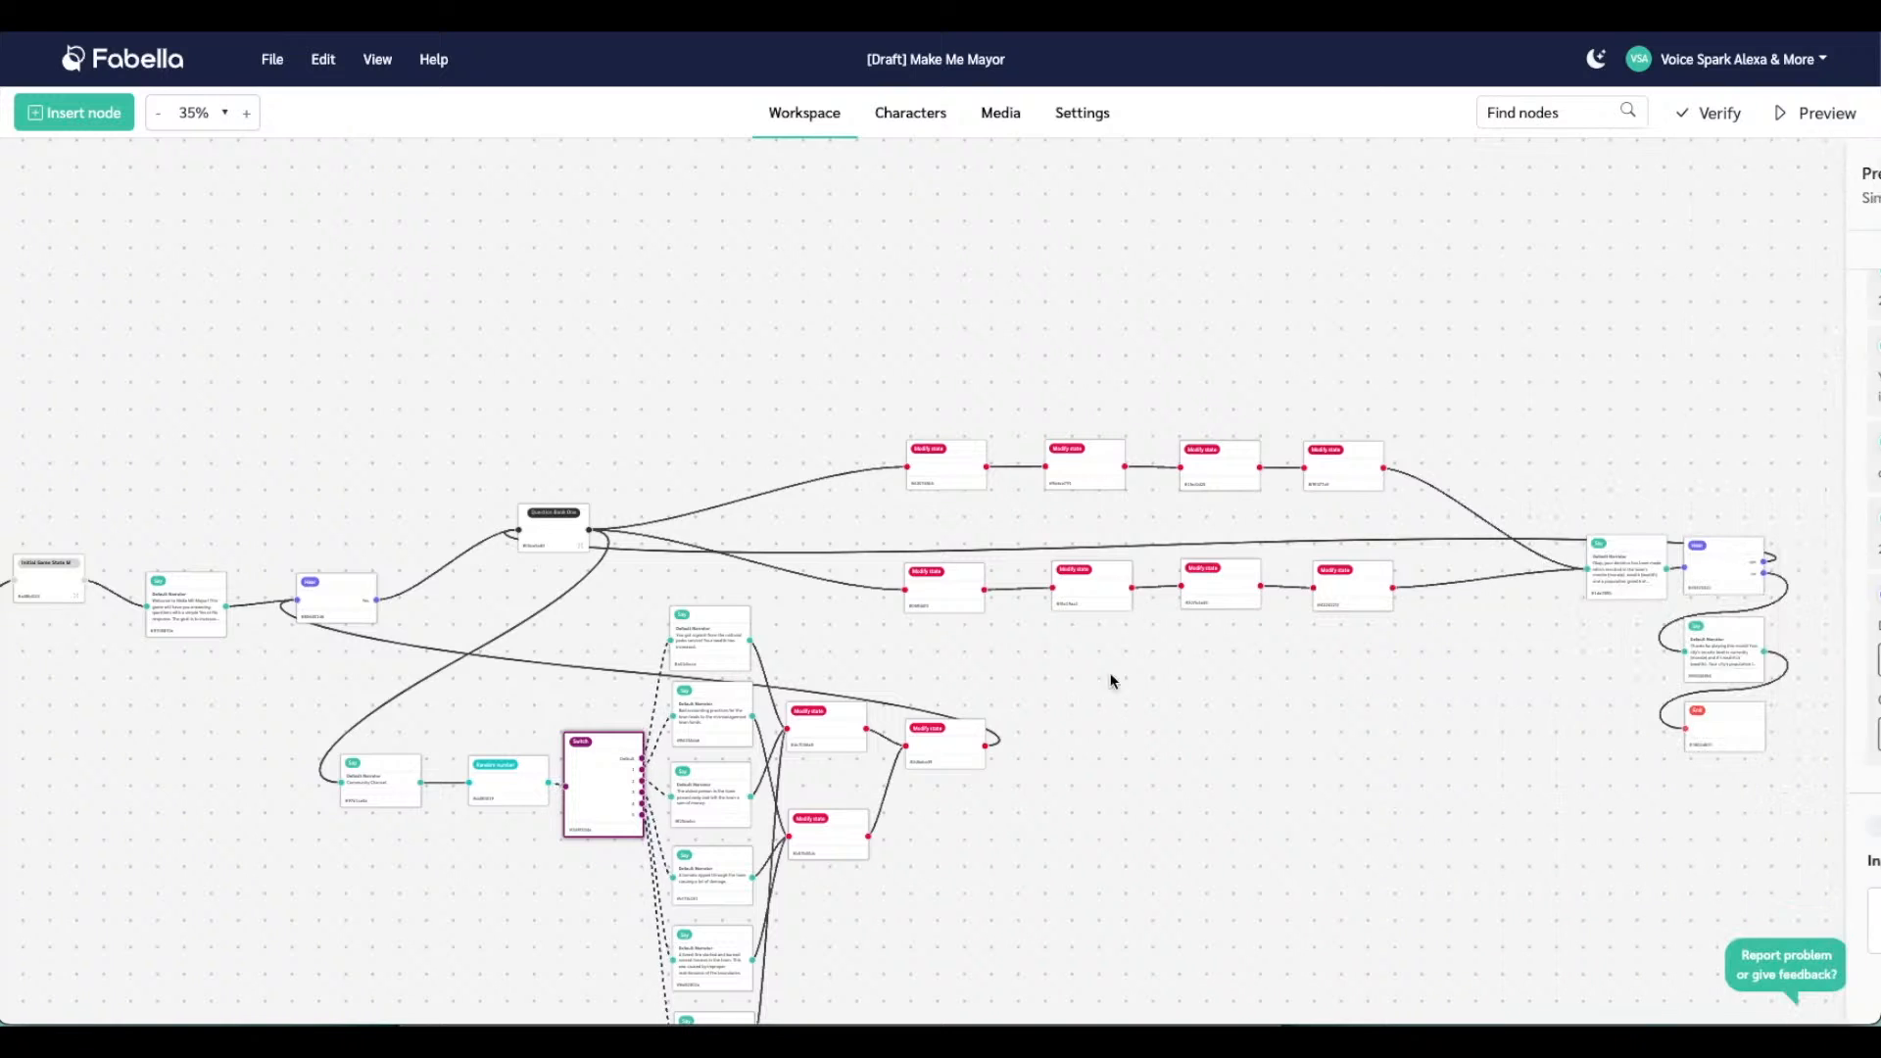
left_click(513, 770)
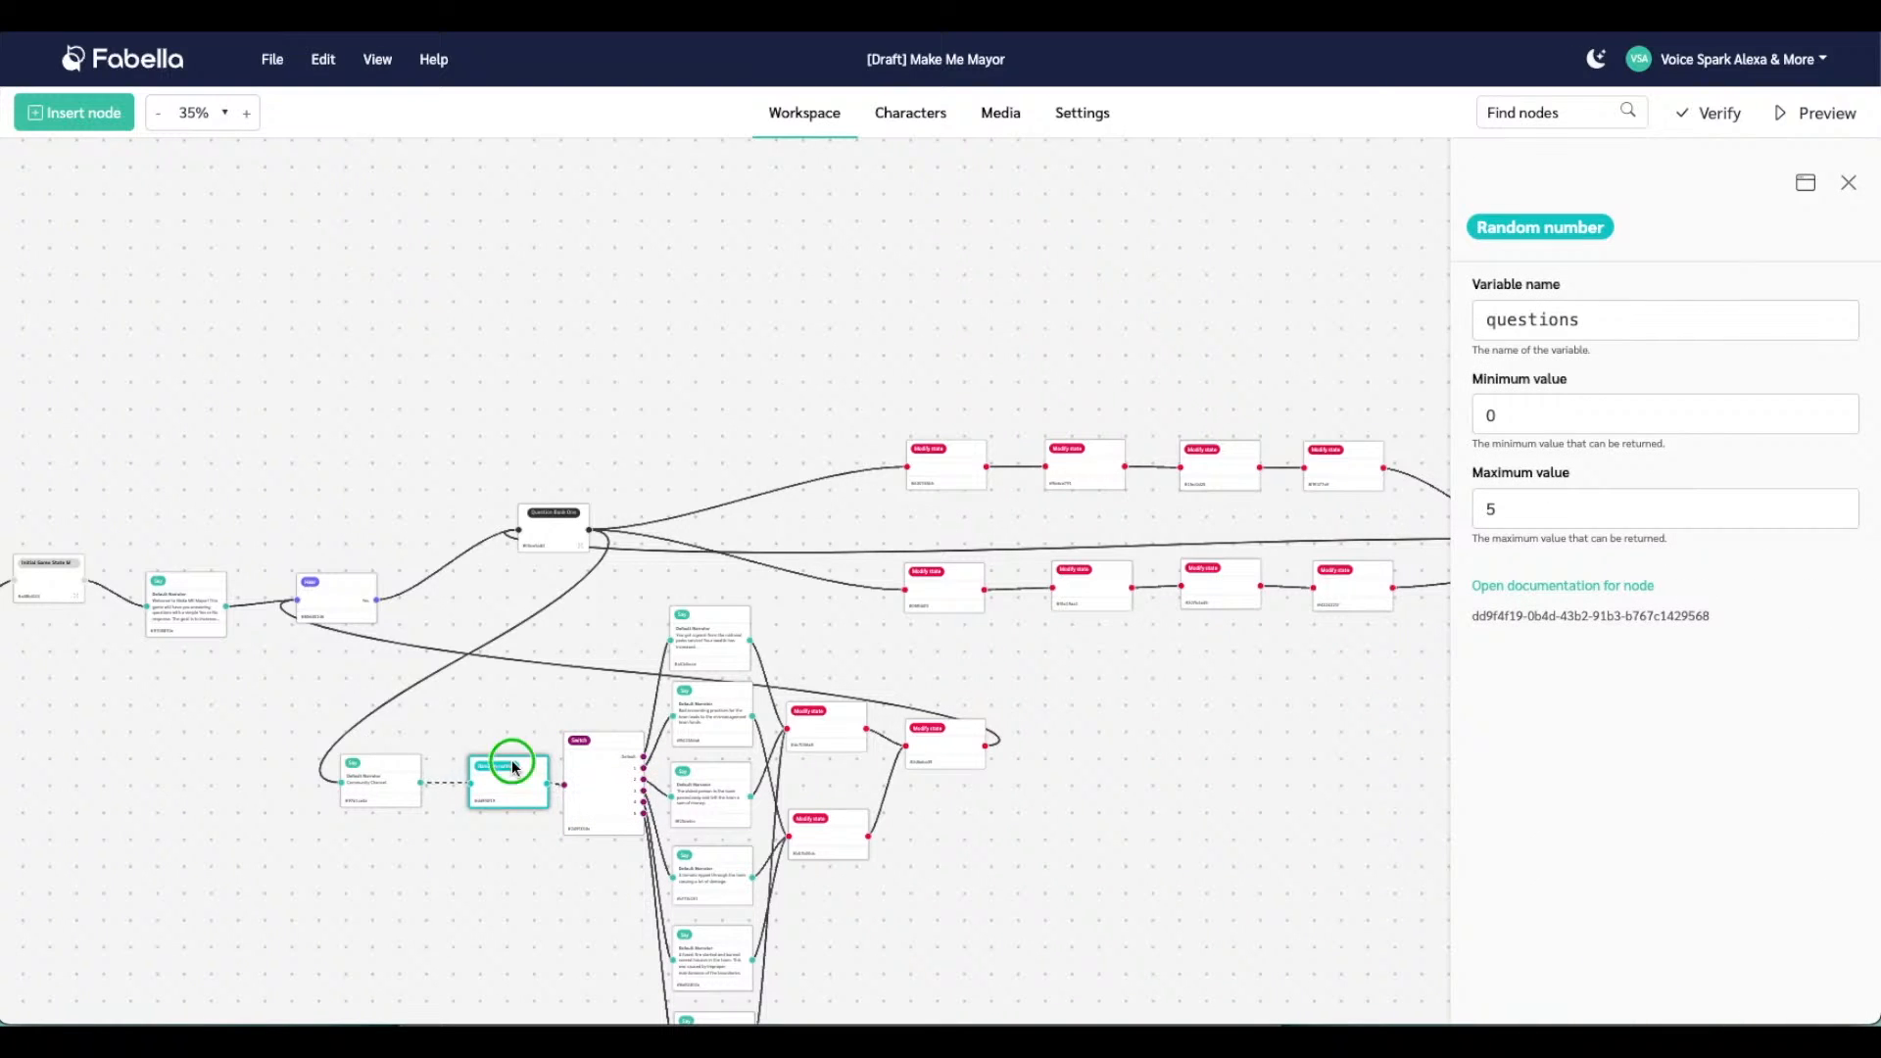
Preview from the Random number node and correct the misspelled word to "causing" in the Say node about the town's damage
right_click(514, 767)
left_click(562, 781)
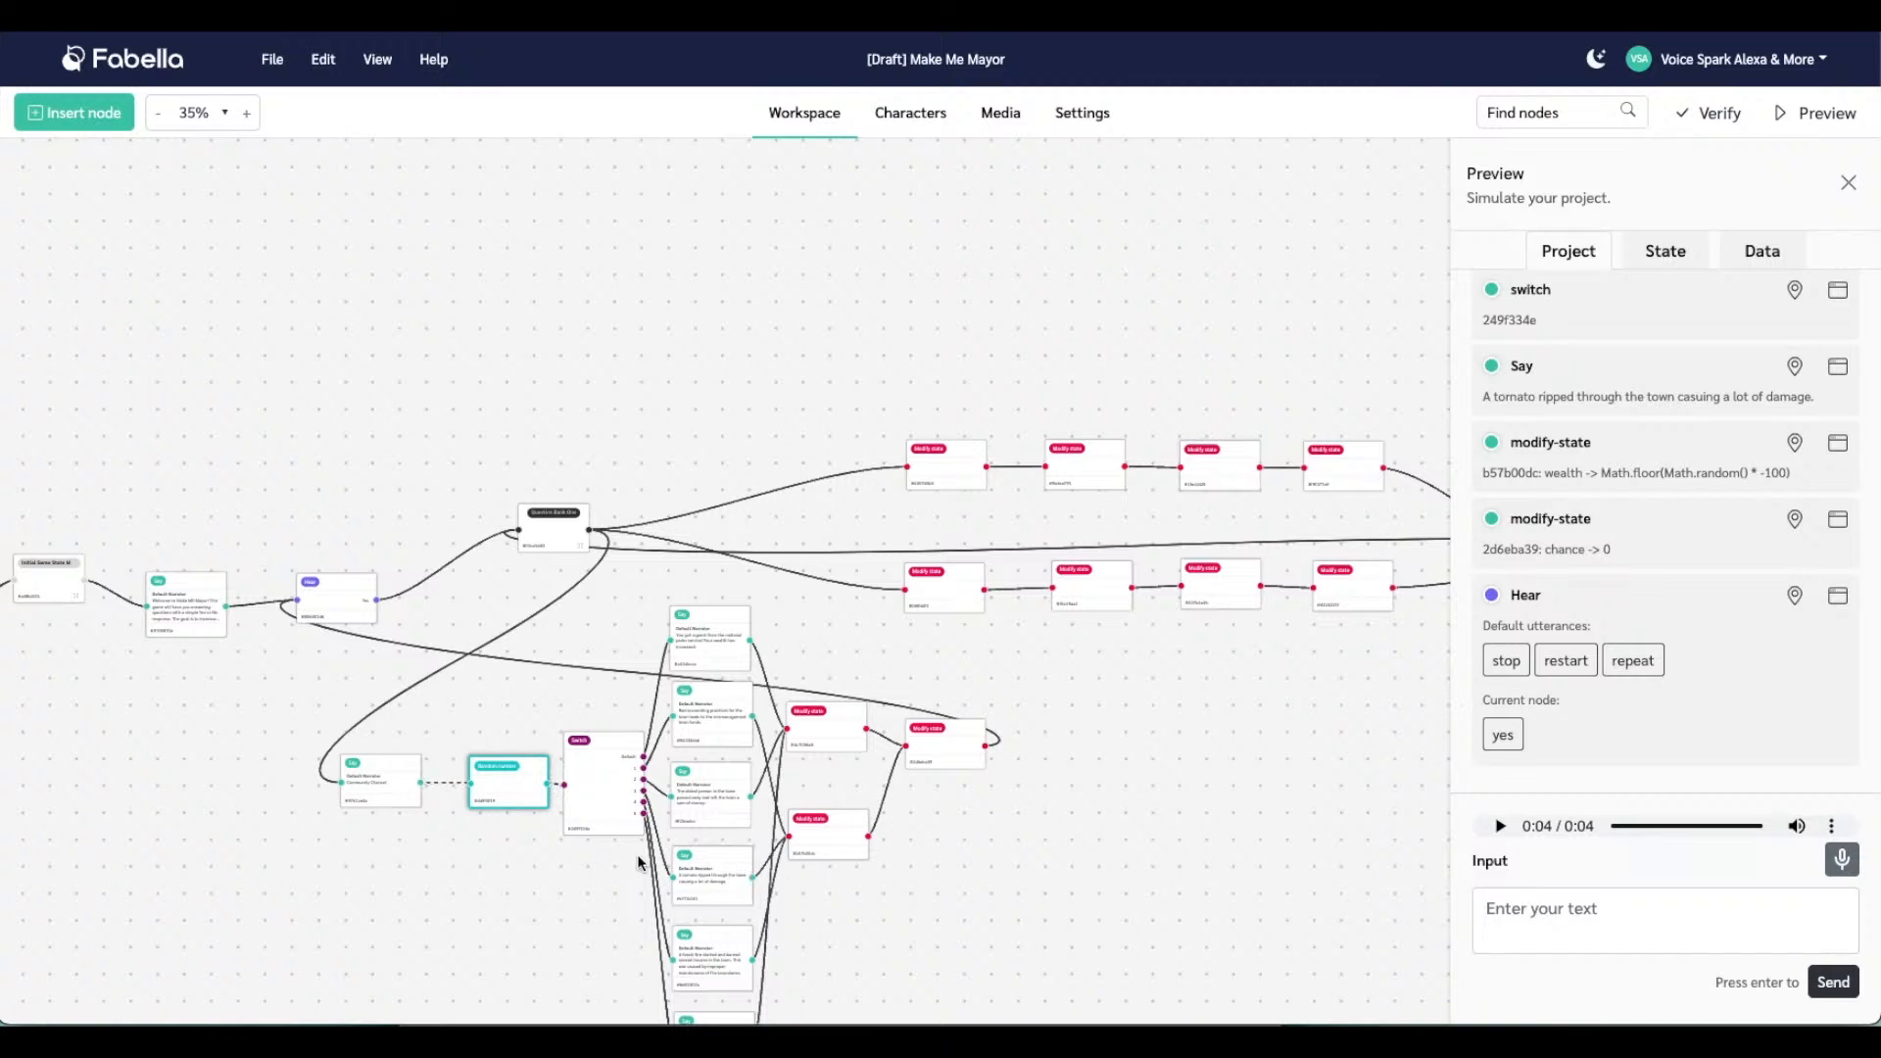
double_click(713, 877)
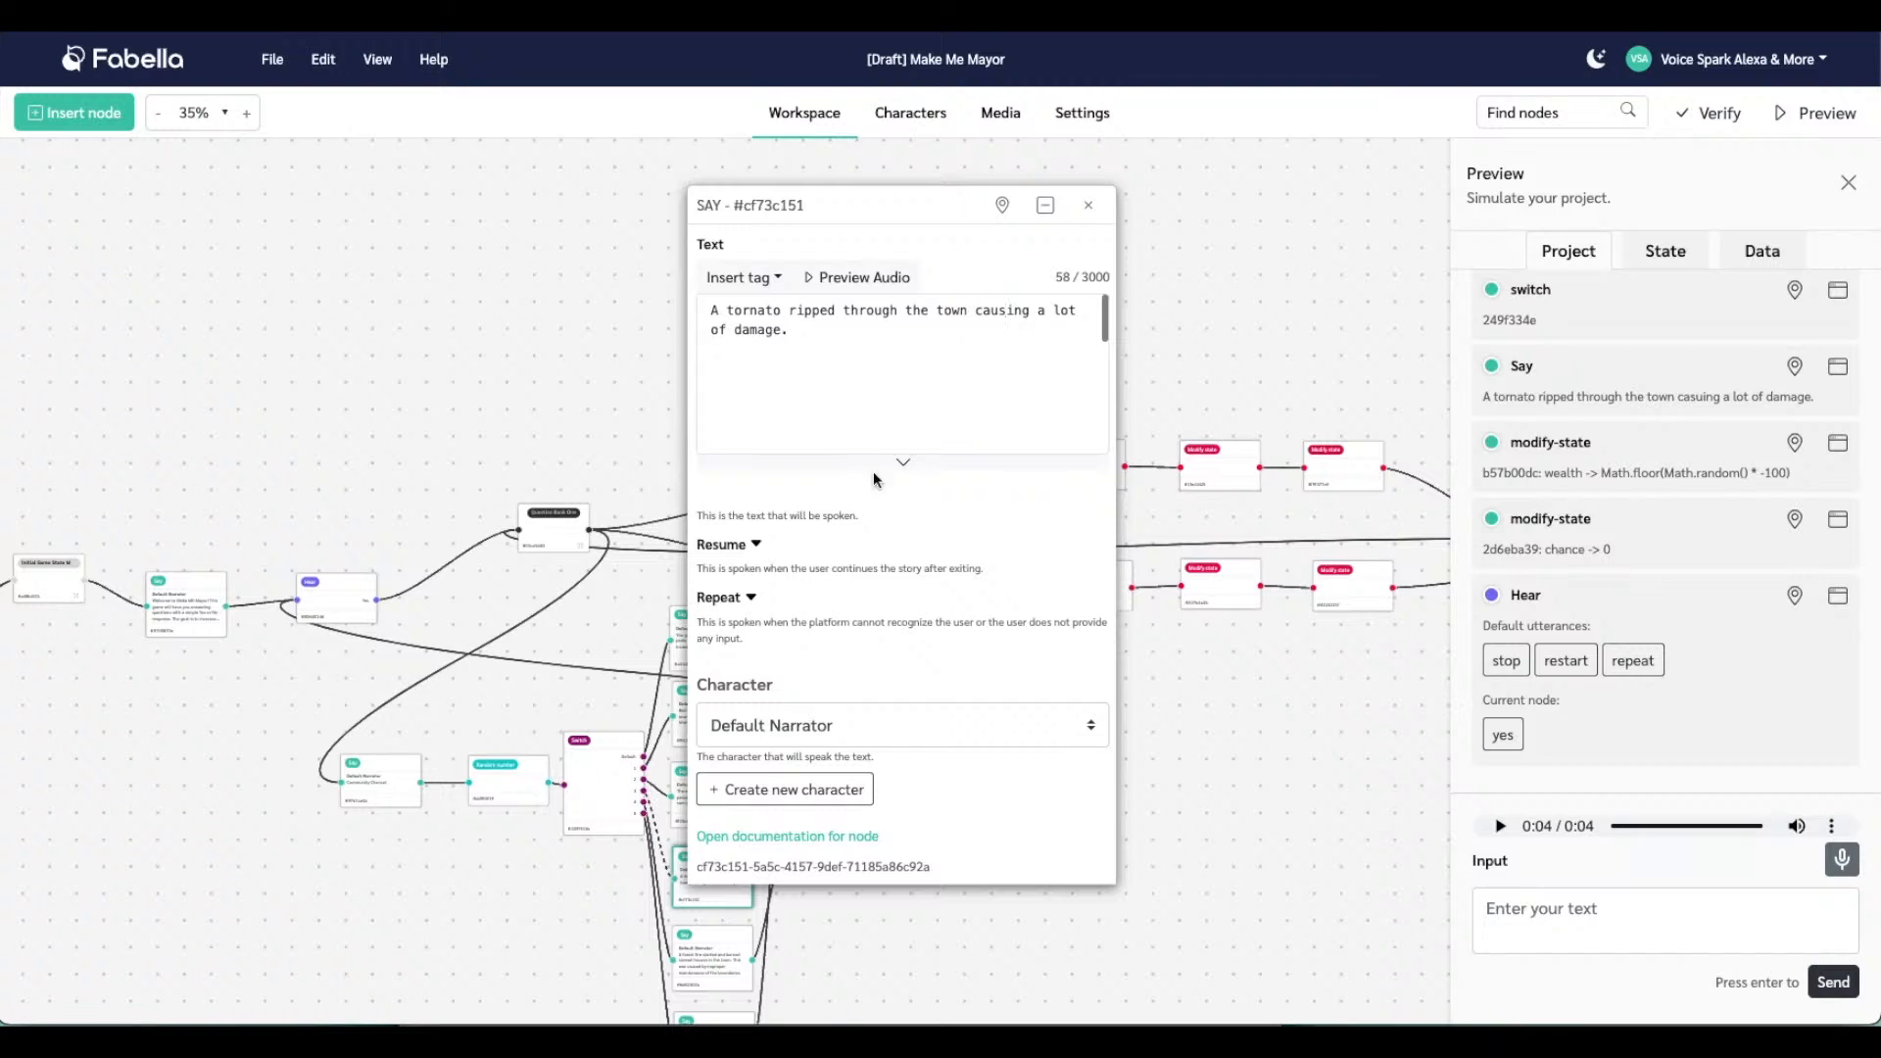
left_click(1086, 208)
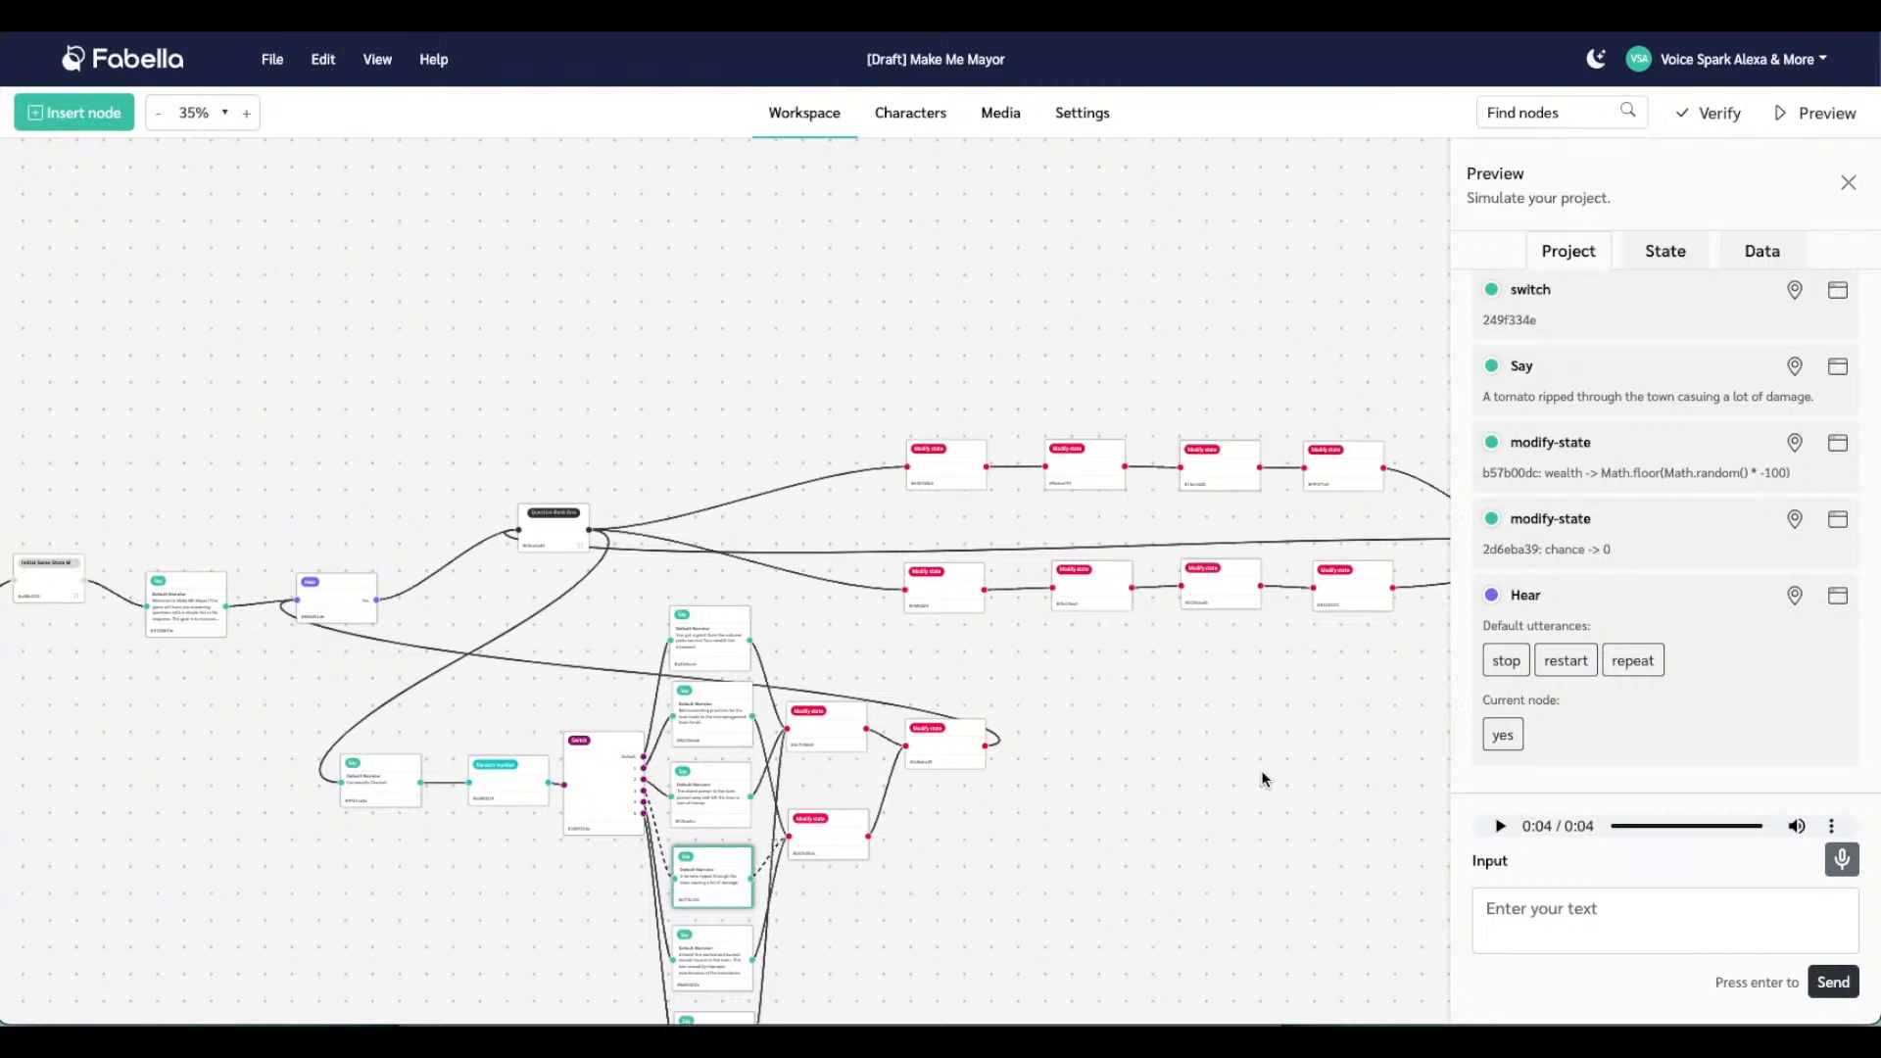
Run the preview from the Random number node two more times and close the preview
right_click(525, 774)
left_click(588, 778)
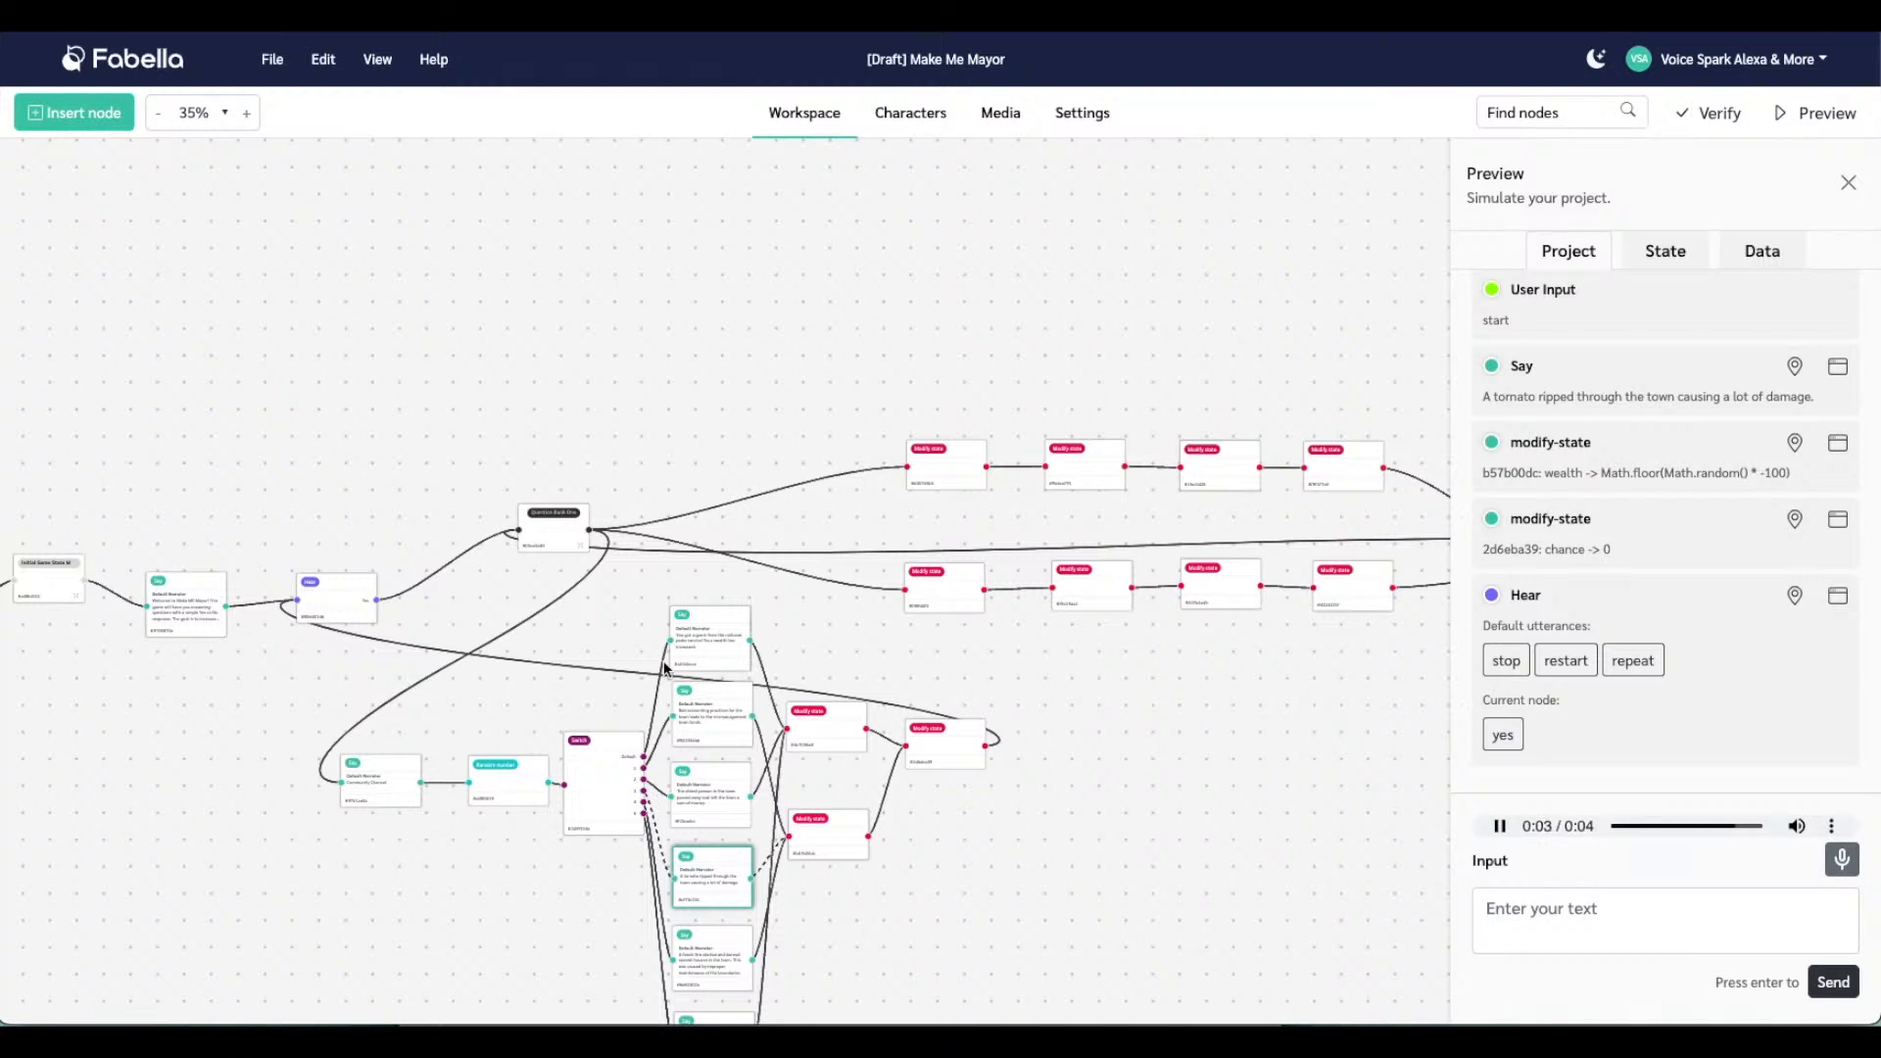
right_click(532, 774)
left_click(582, 791)
left_click(1850, 185)
left_click(1048, 812)
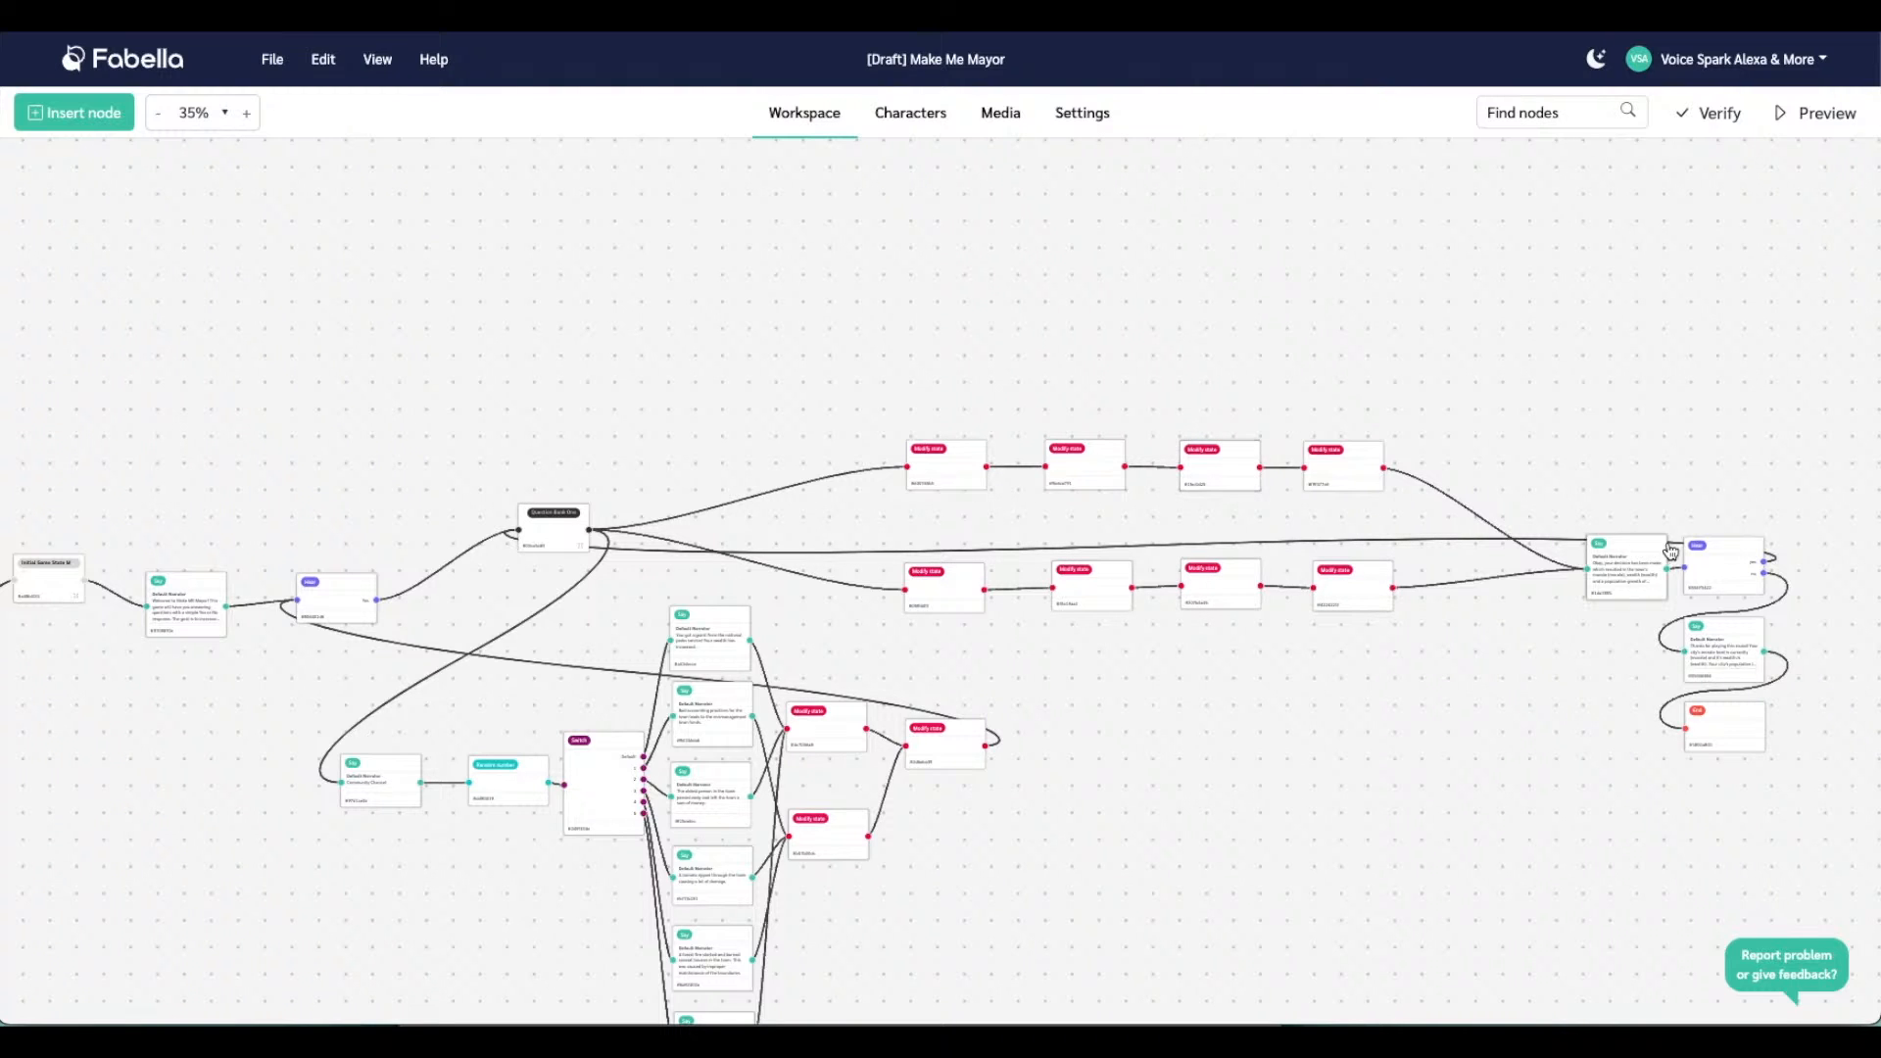
Line up the decision-result Say, Hear, closing Say and End nodes in one row after the two Modify state branches
left_click_drag(1651, 549, 1488, 516)
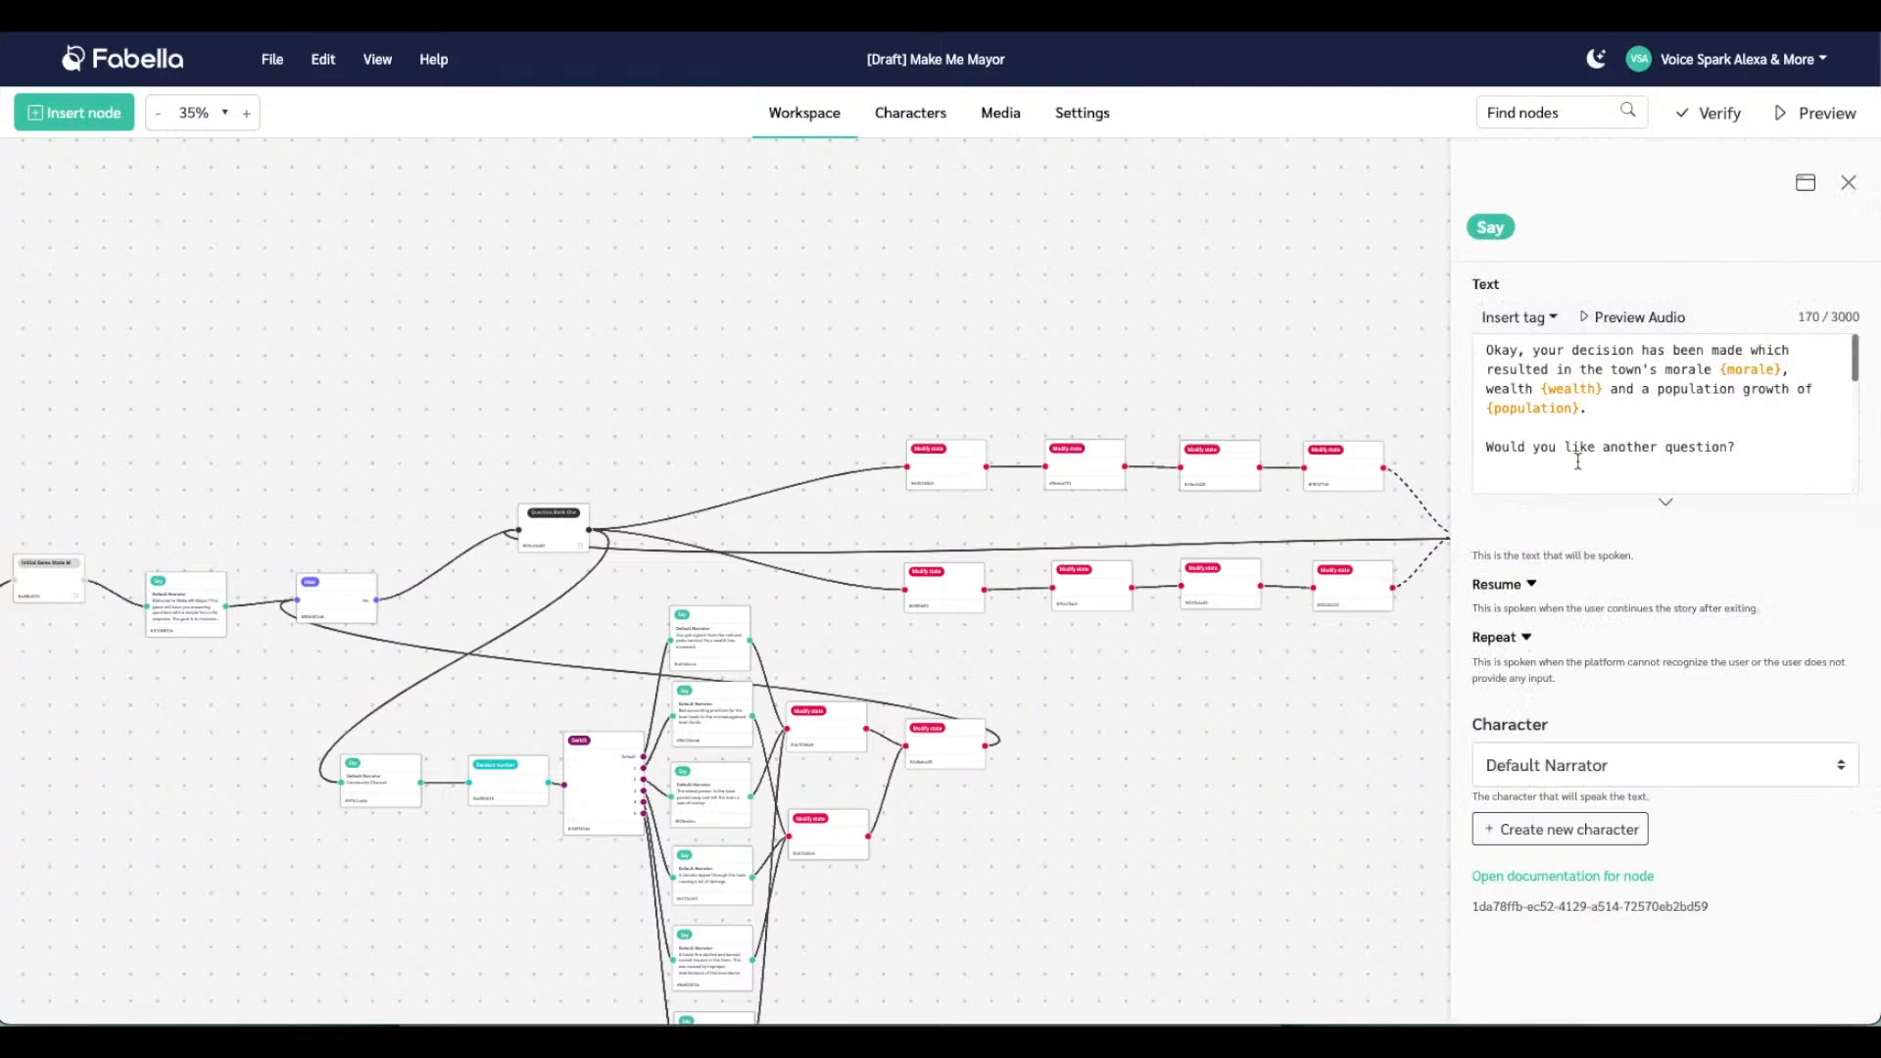
left_click(1850, 184)
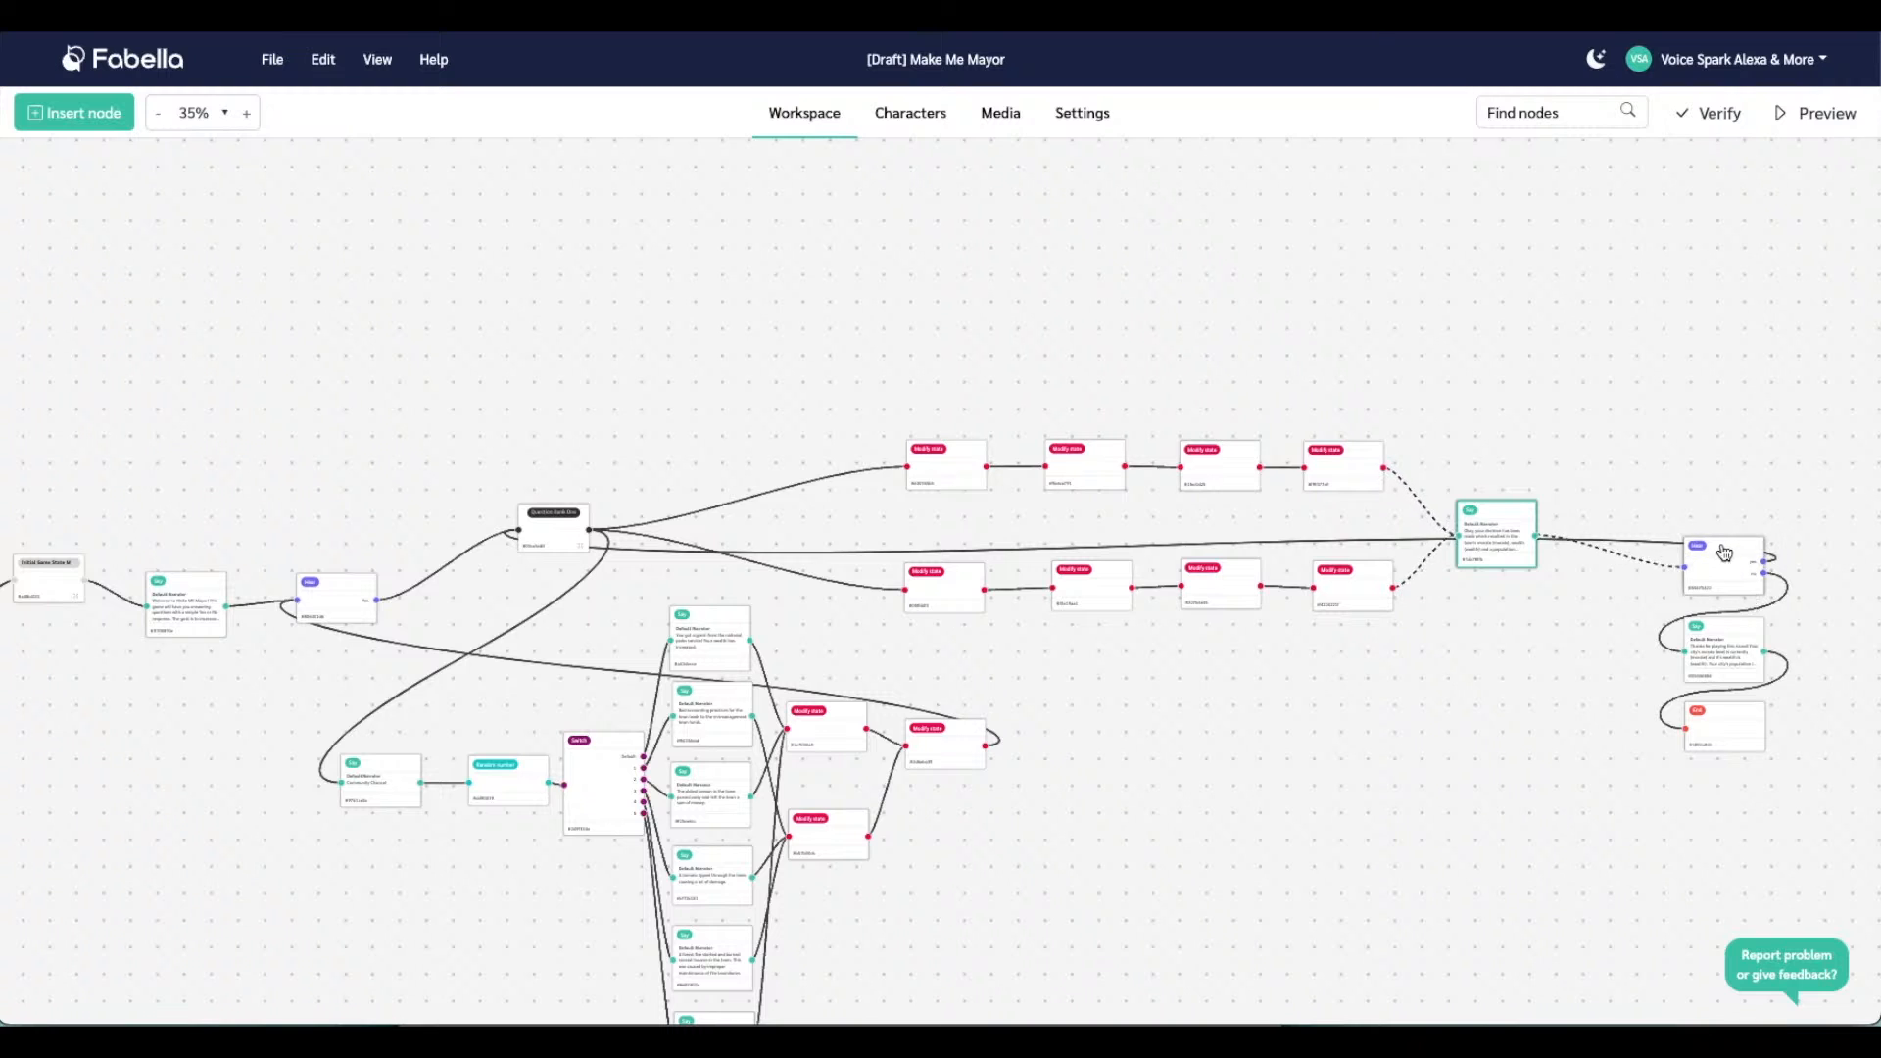
left_click_drag(1709, 546, 1648, 534)
left_click(1848, 191)
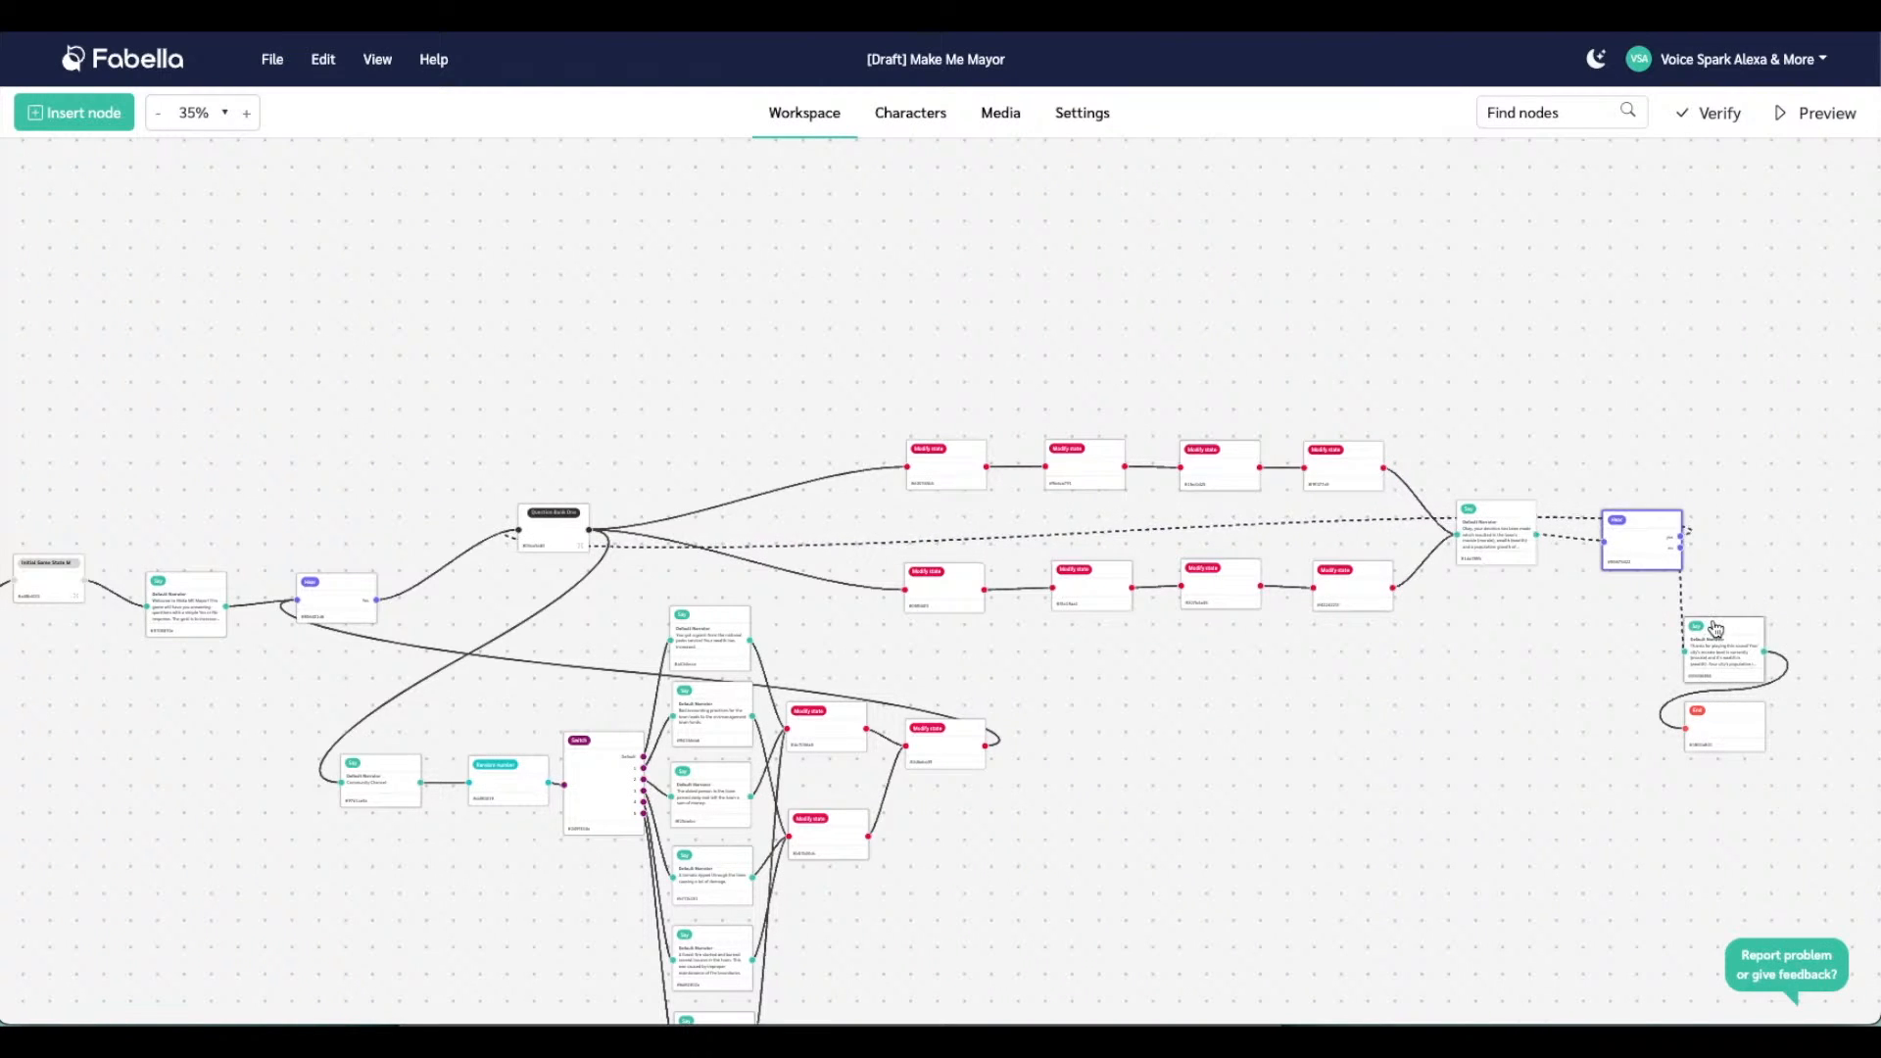
left_click_drag(1701, 630, 1753, 517)
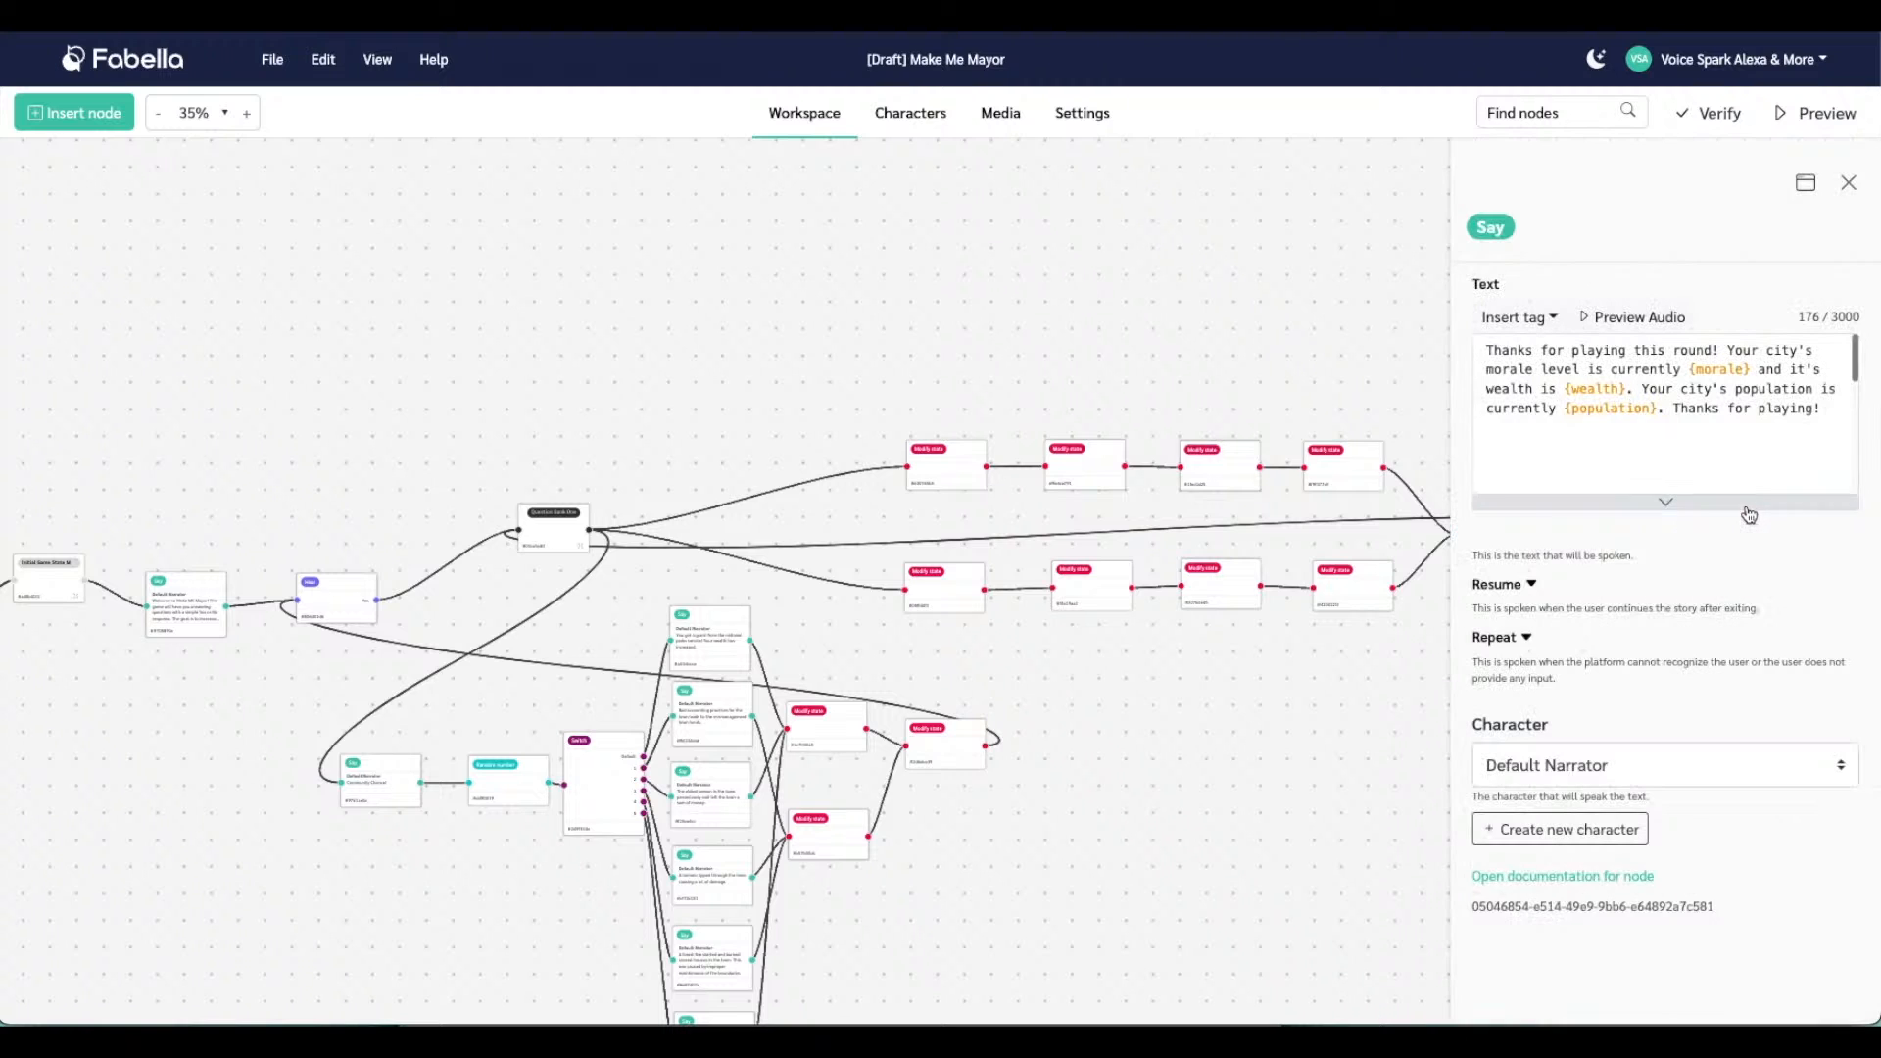
left_click(1849, 183)
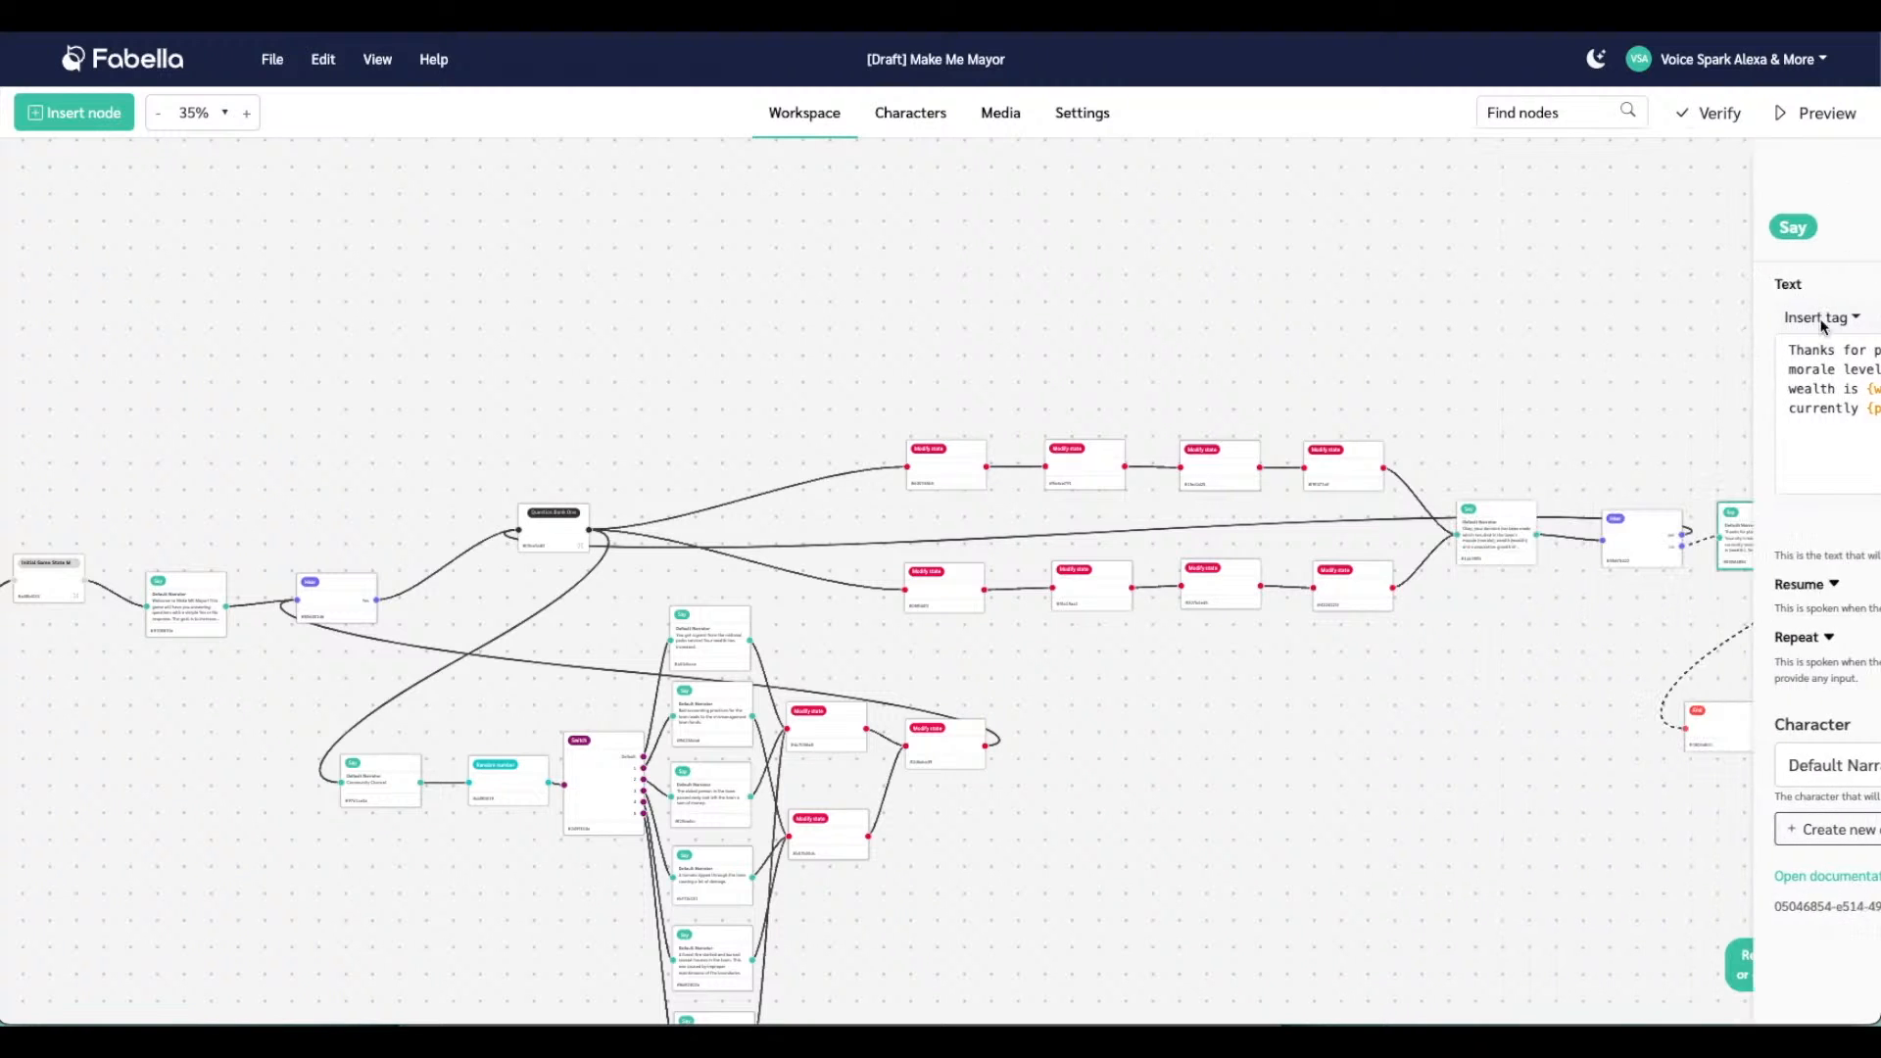
left_click_drag(1797, 538, 1838, 519)
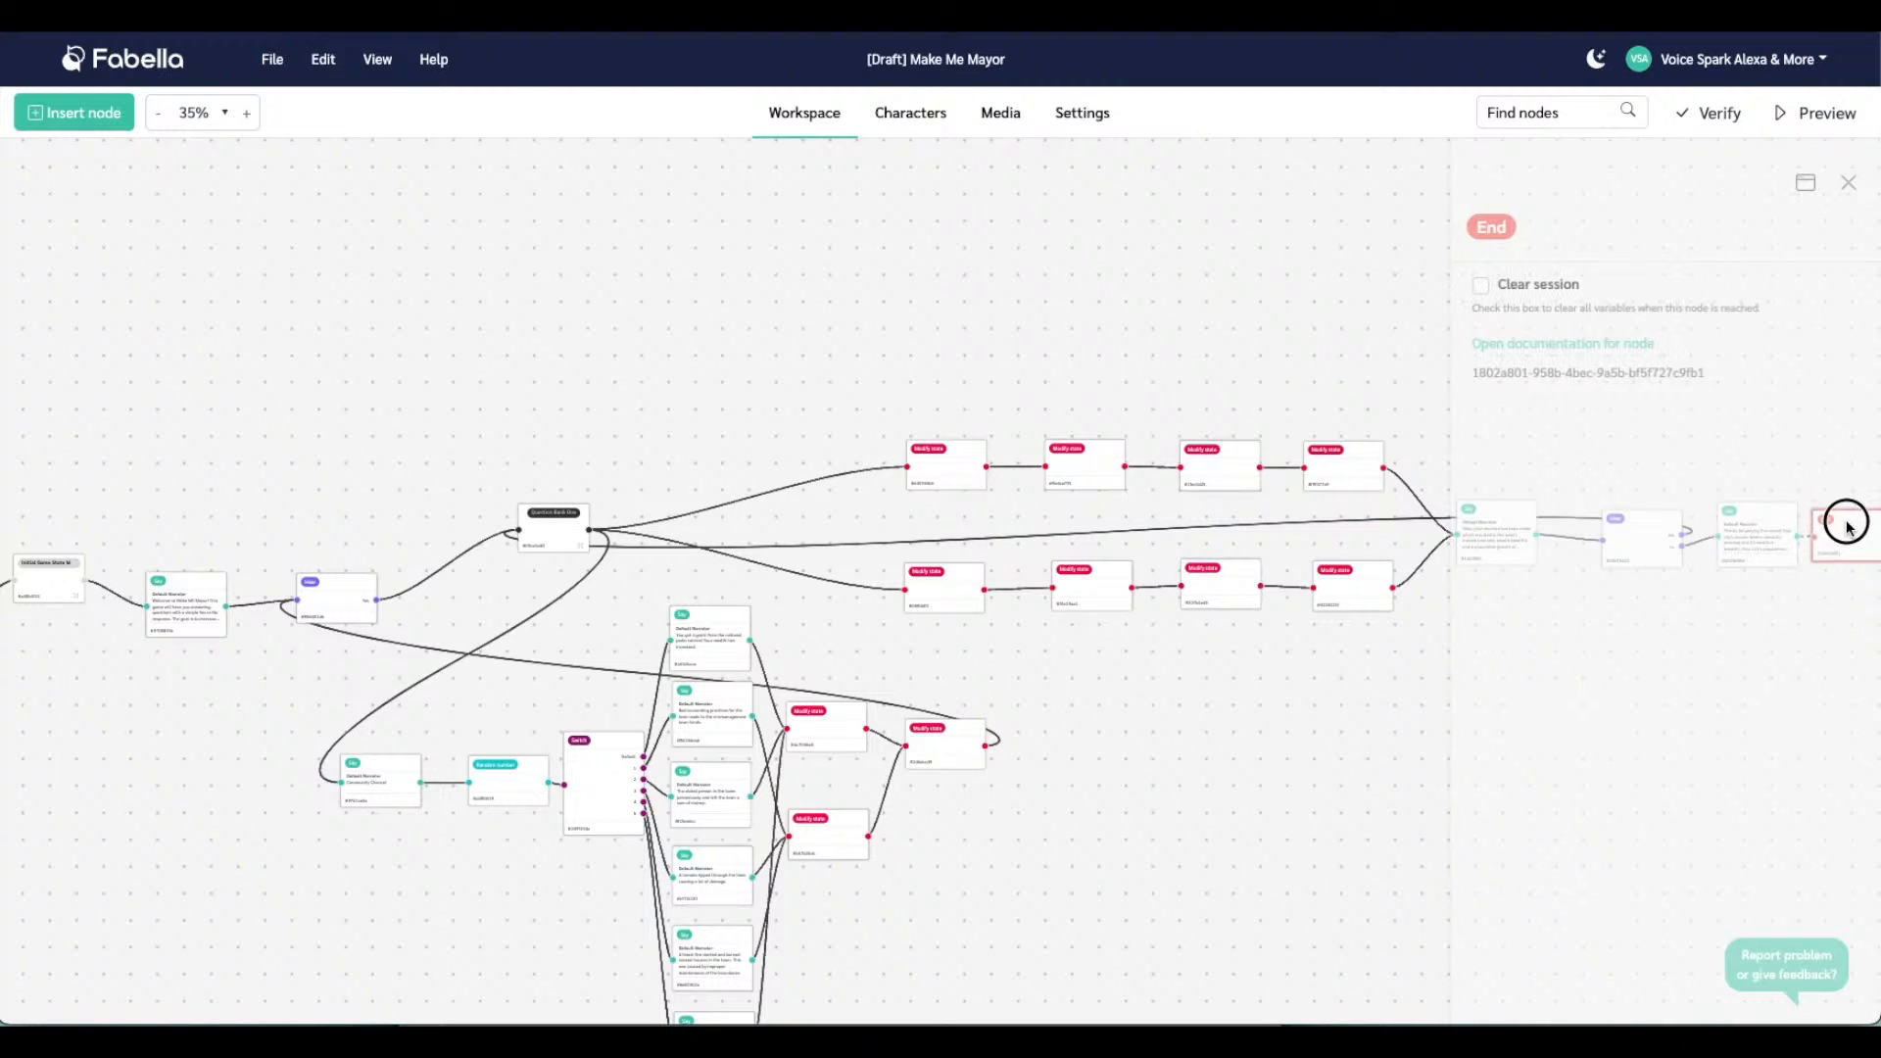
left_click(1849, 184)
left_click(1561, 777)
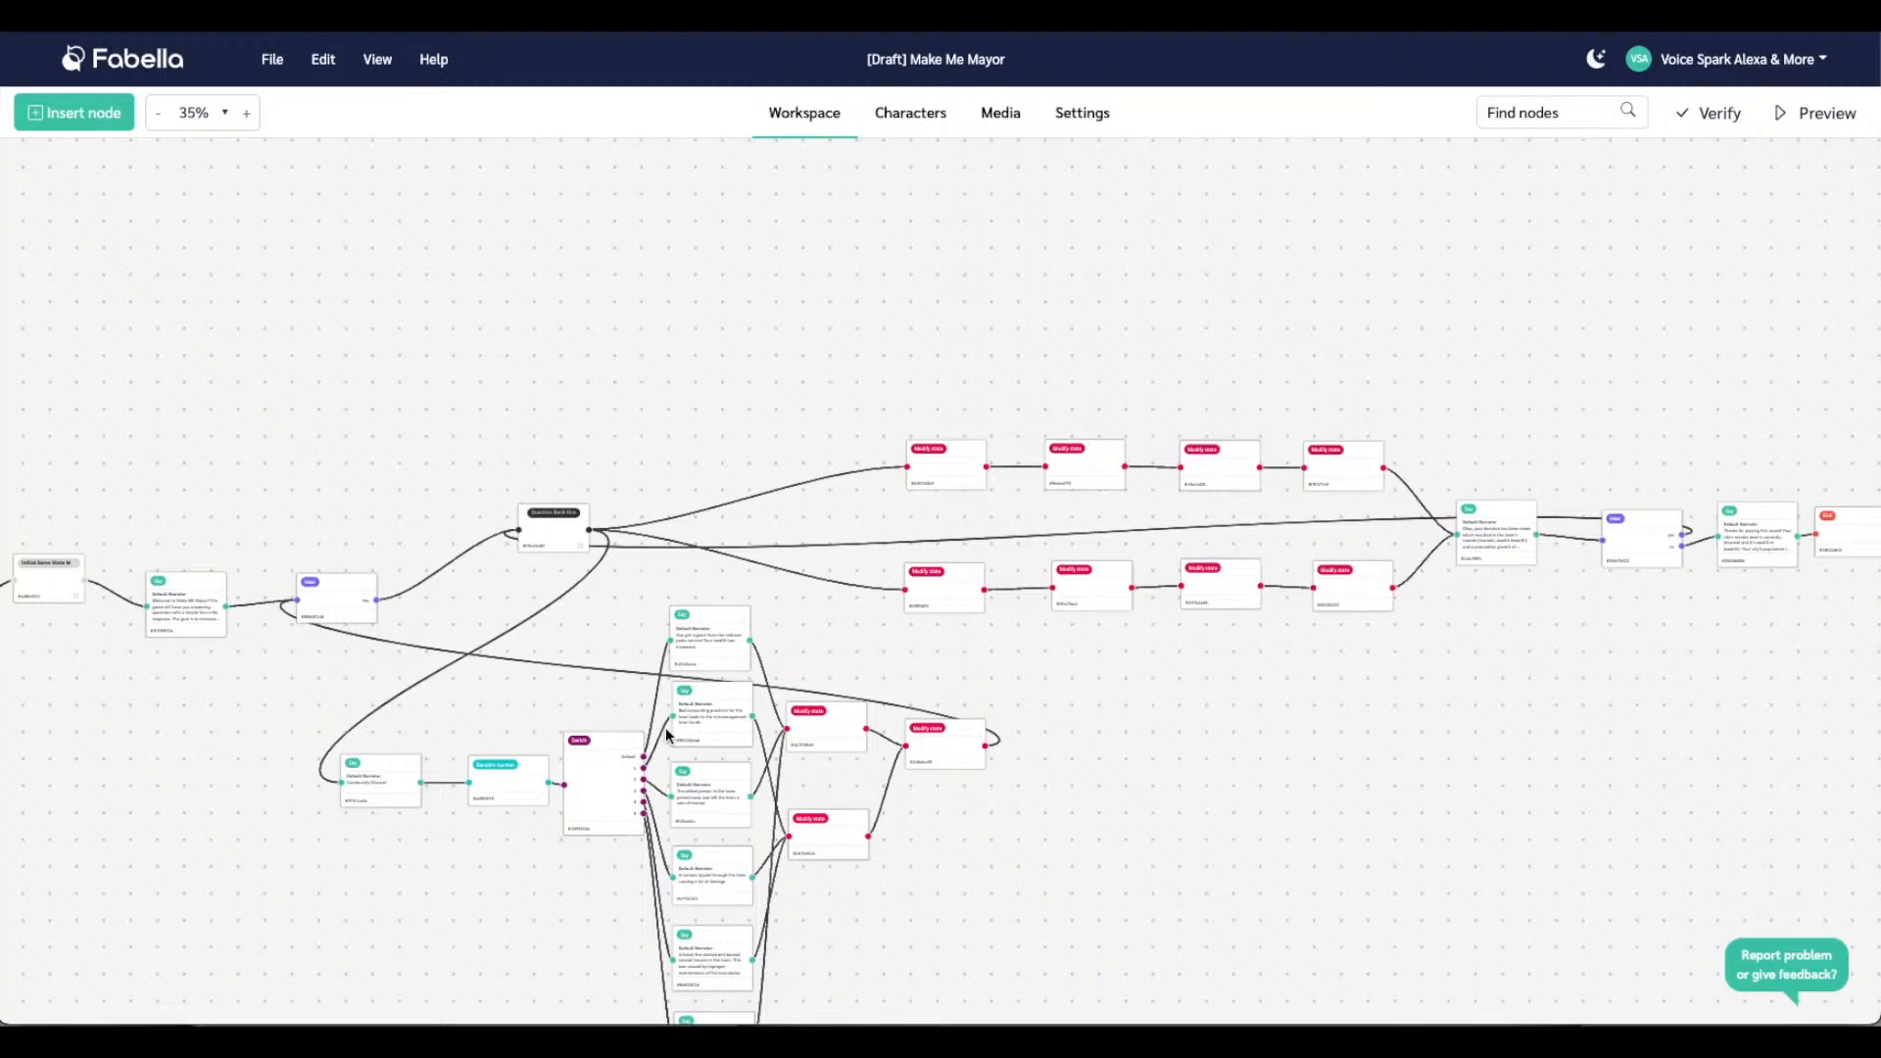
Create a new group from the community chance Say, Random number, Switch, six event Say and three Modify state nodes
left_click_drag(975, 869, 985, 654)
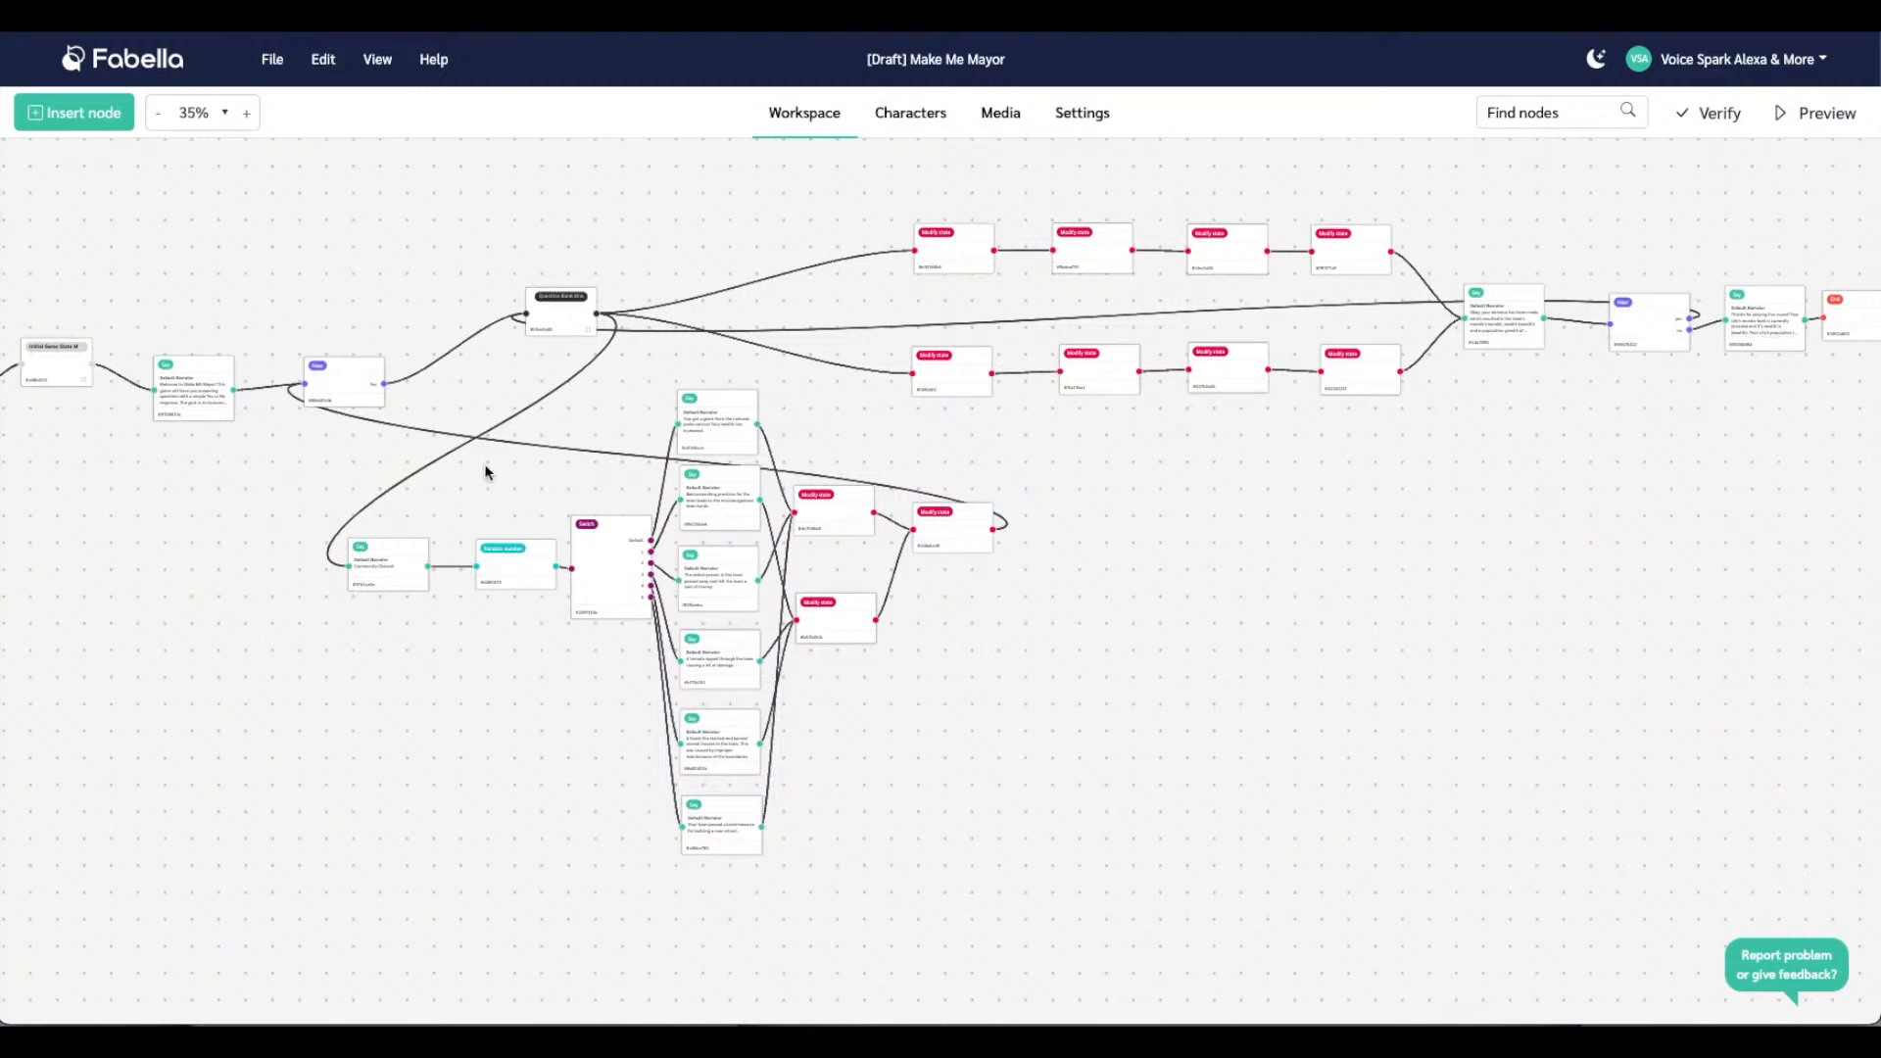
left_click_drag(285, 432, 417, 469)
left_click(542, 592)
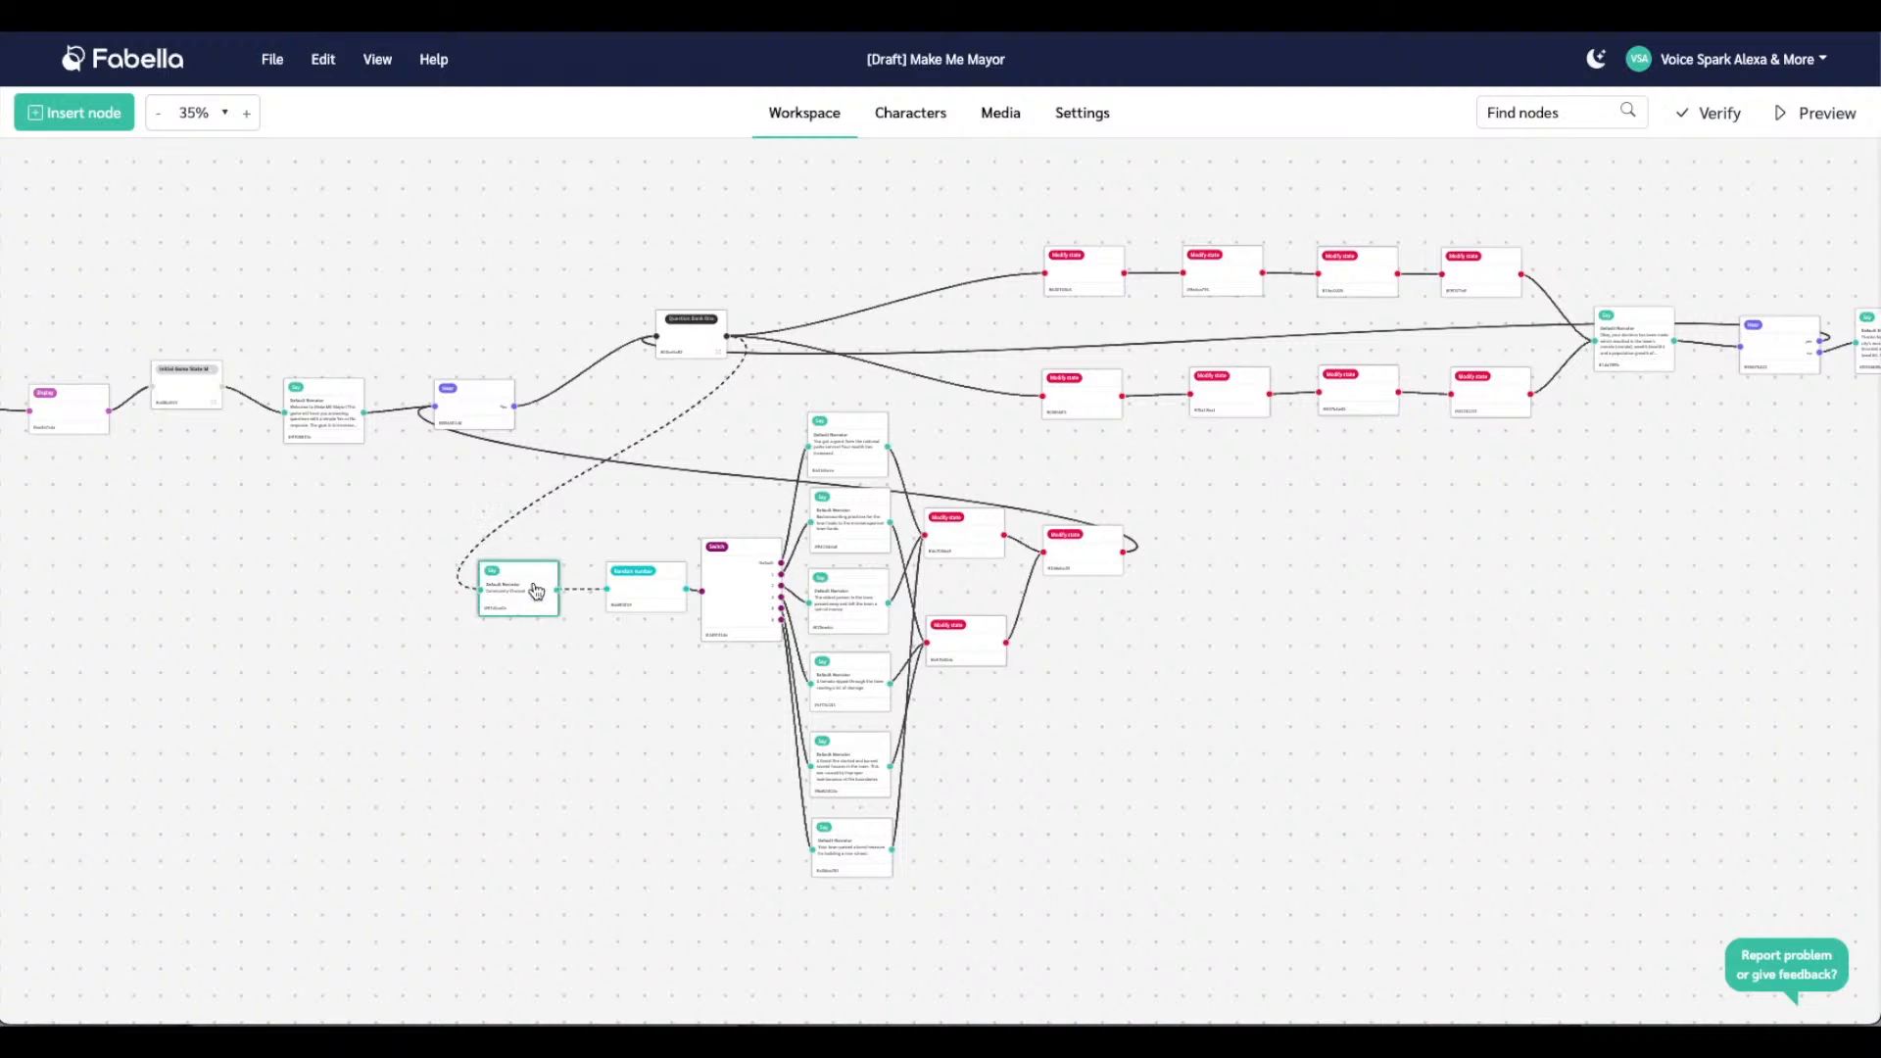
left_click(620, 578, "shift")
left_click(706, 586, "shift")
left_click(860, 449, "shift")
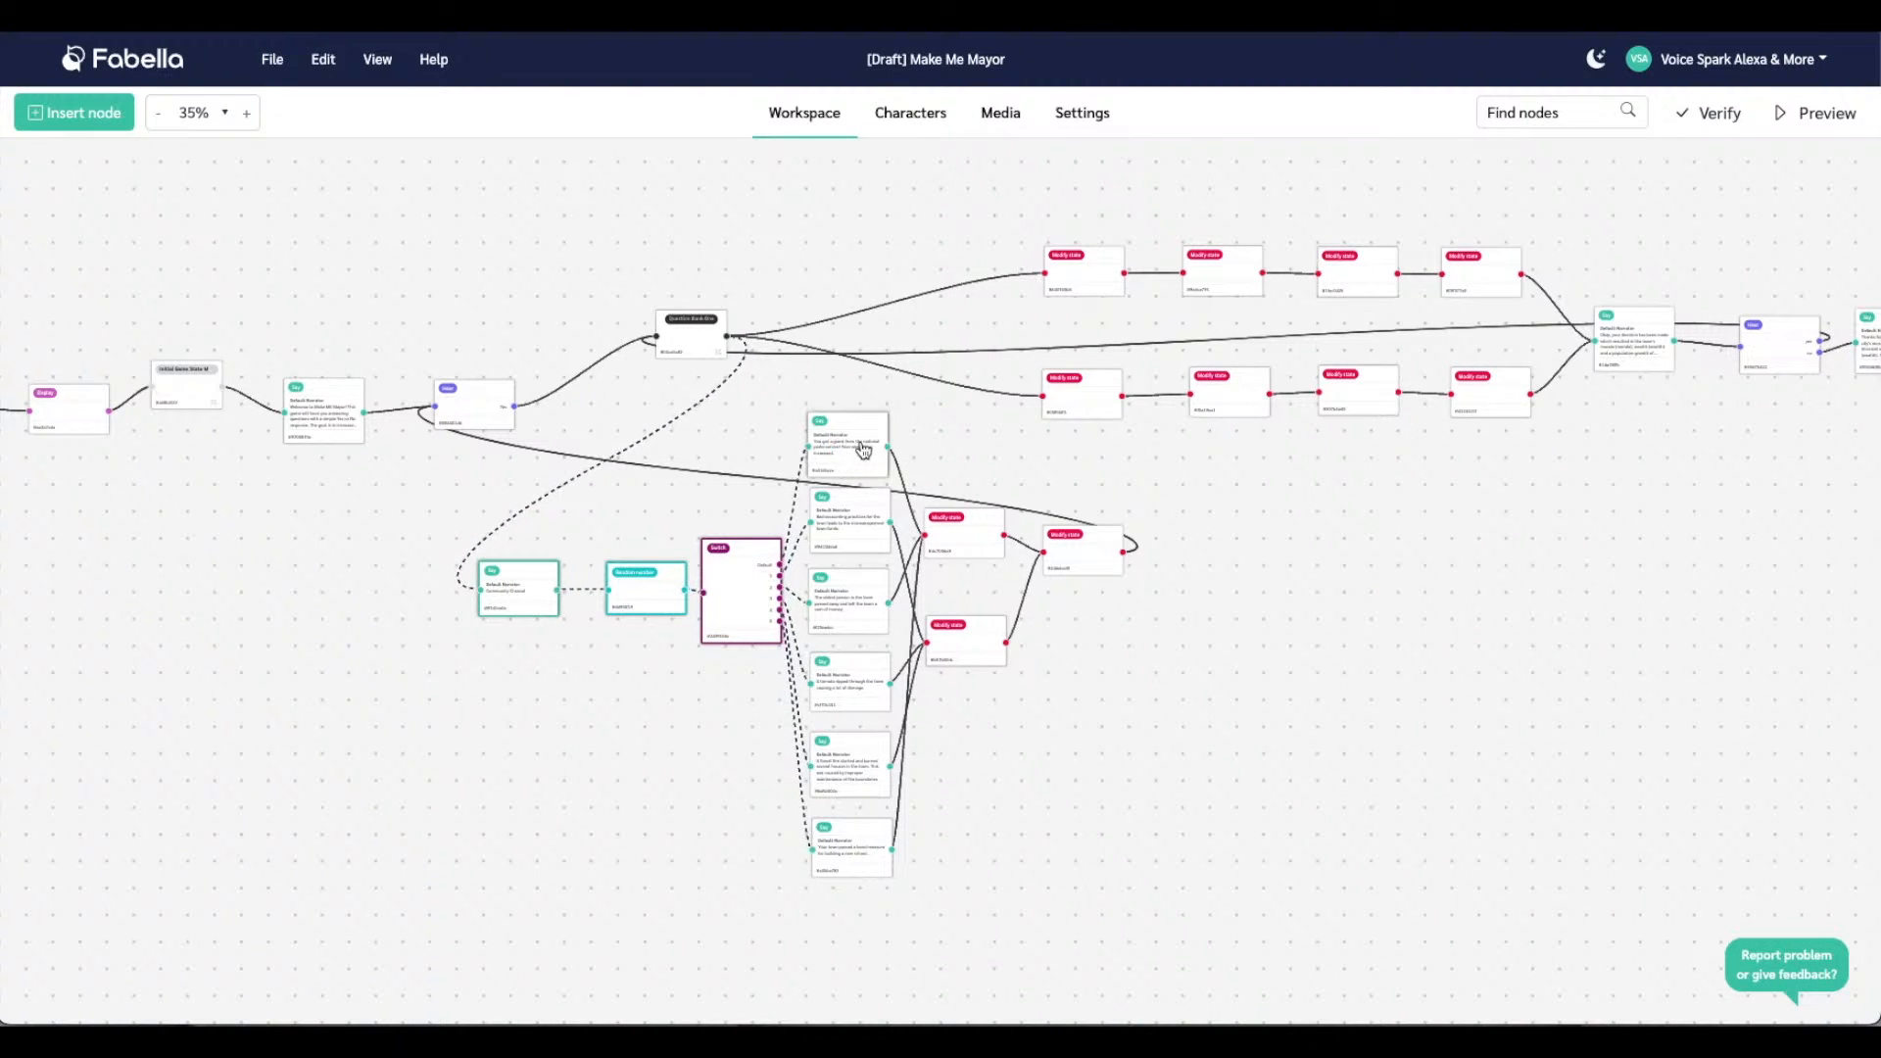
left_click(862, 541, "shift")
left_click(861, 592, "shift")
left_click(864, 690, "shift")
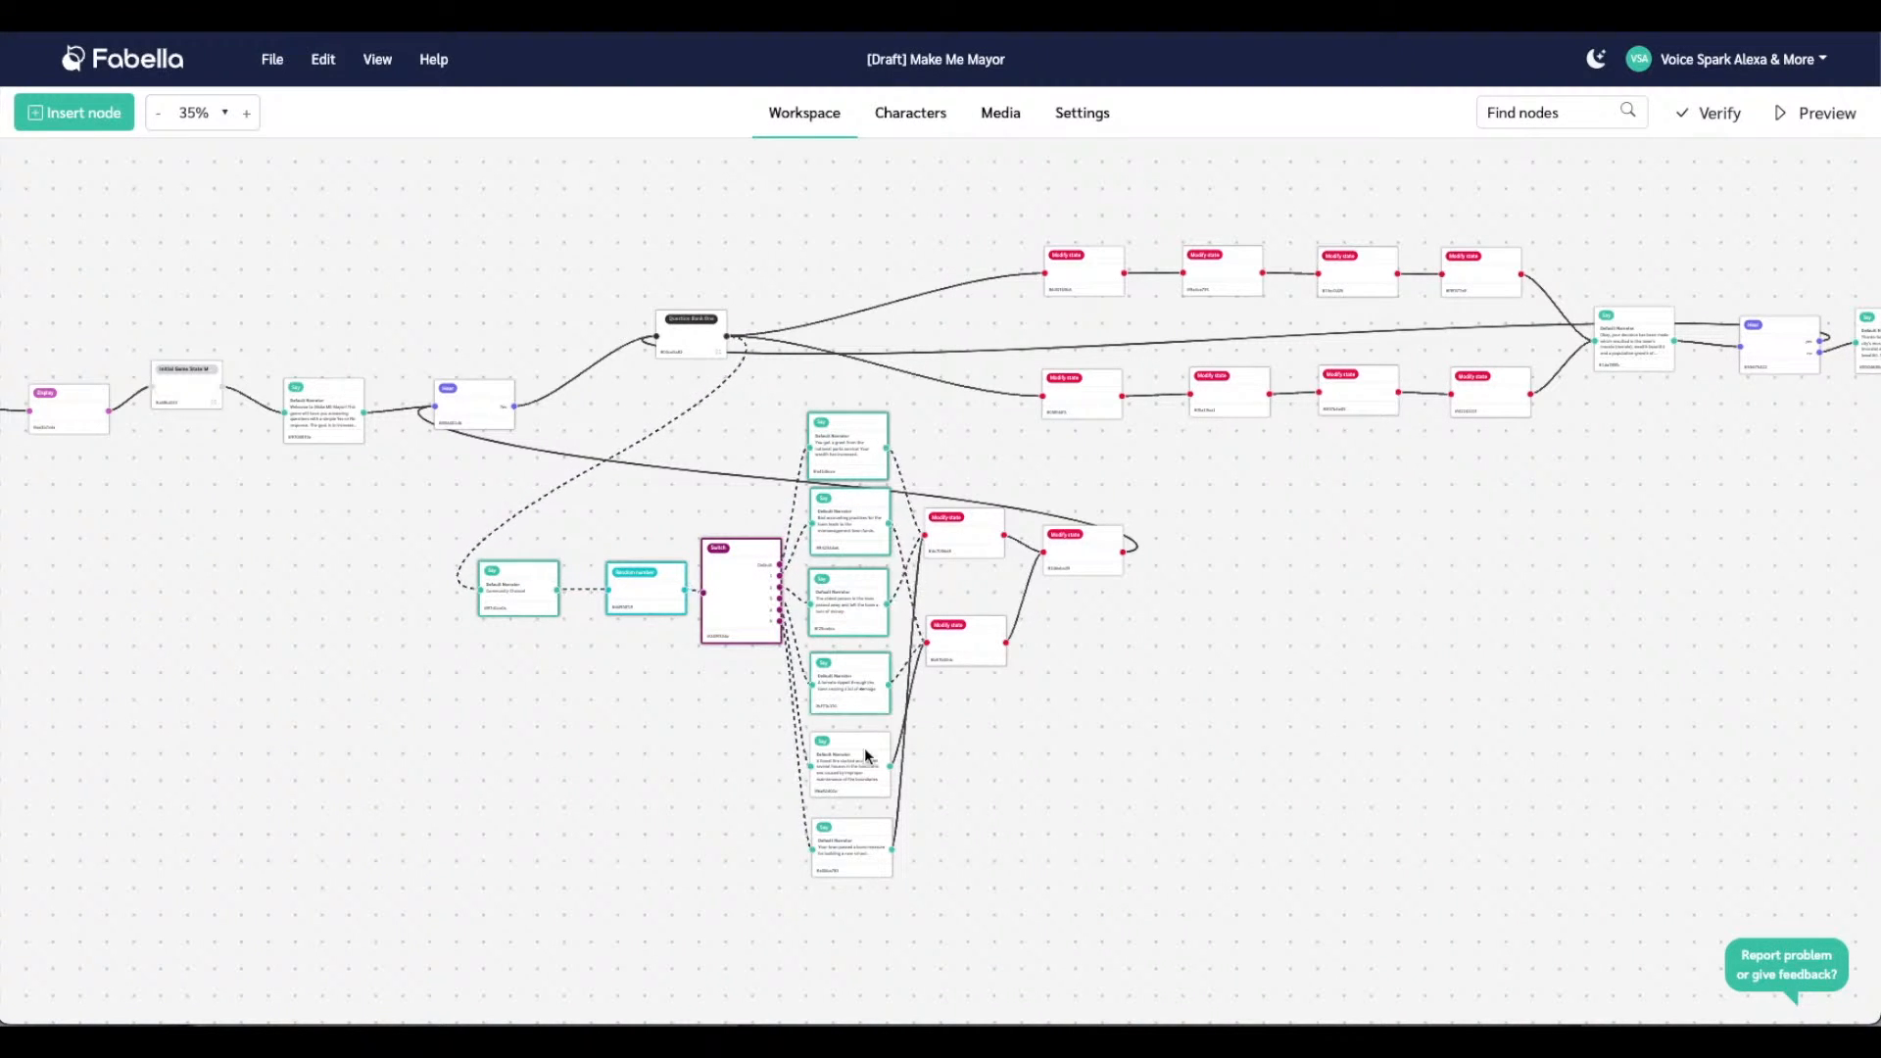
left_click(865, 766, "shift")
left_click(864, 849, "shift")
left_click(962, 516, "shift")
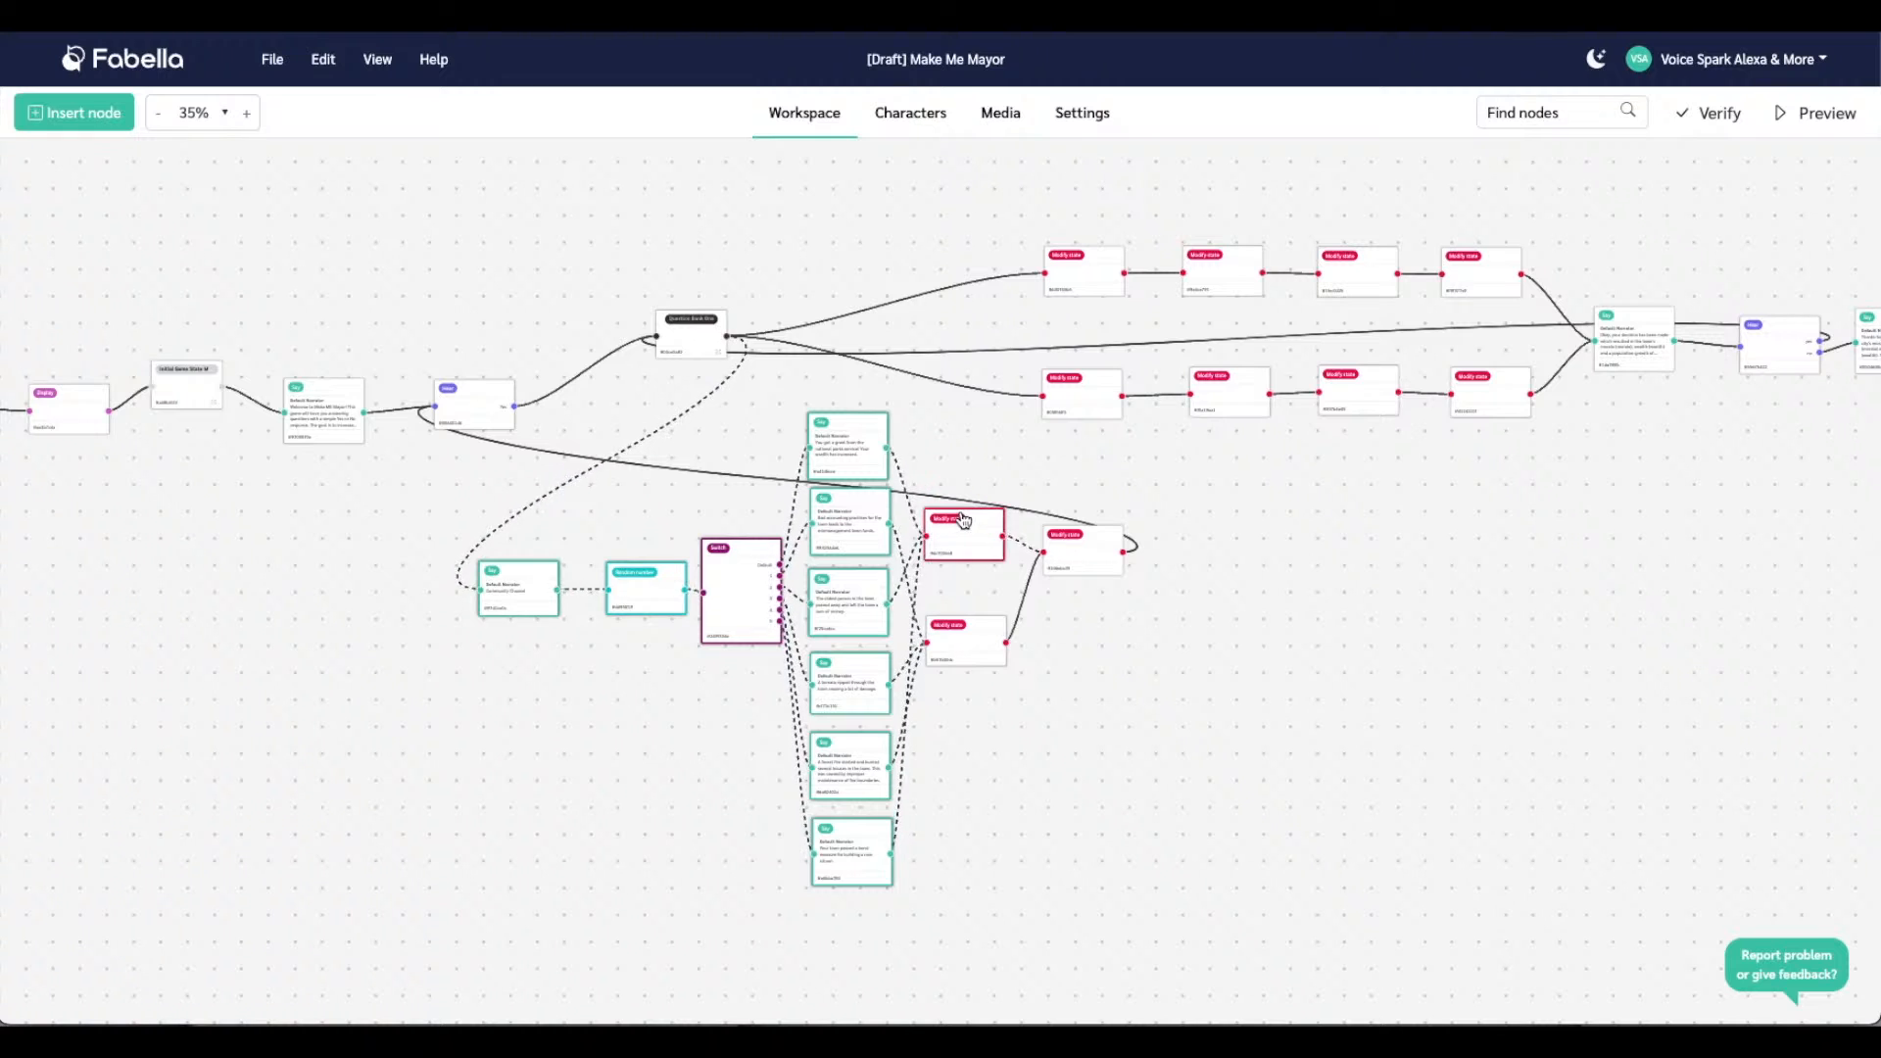
left_click(980, 632, "shift")
left_click(1104, 545, "shift")
right_click(1102, 544)
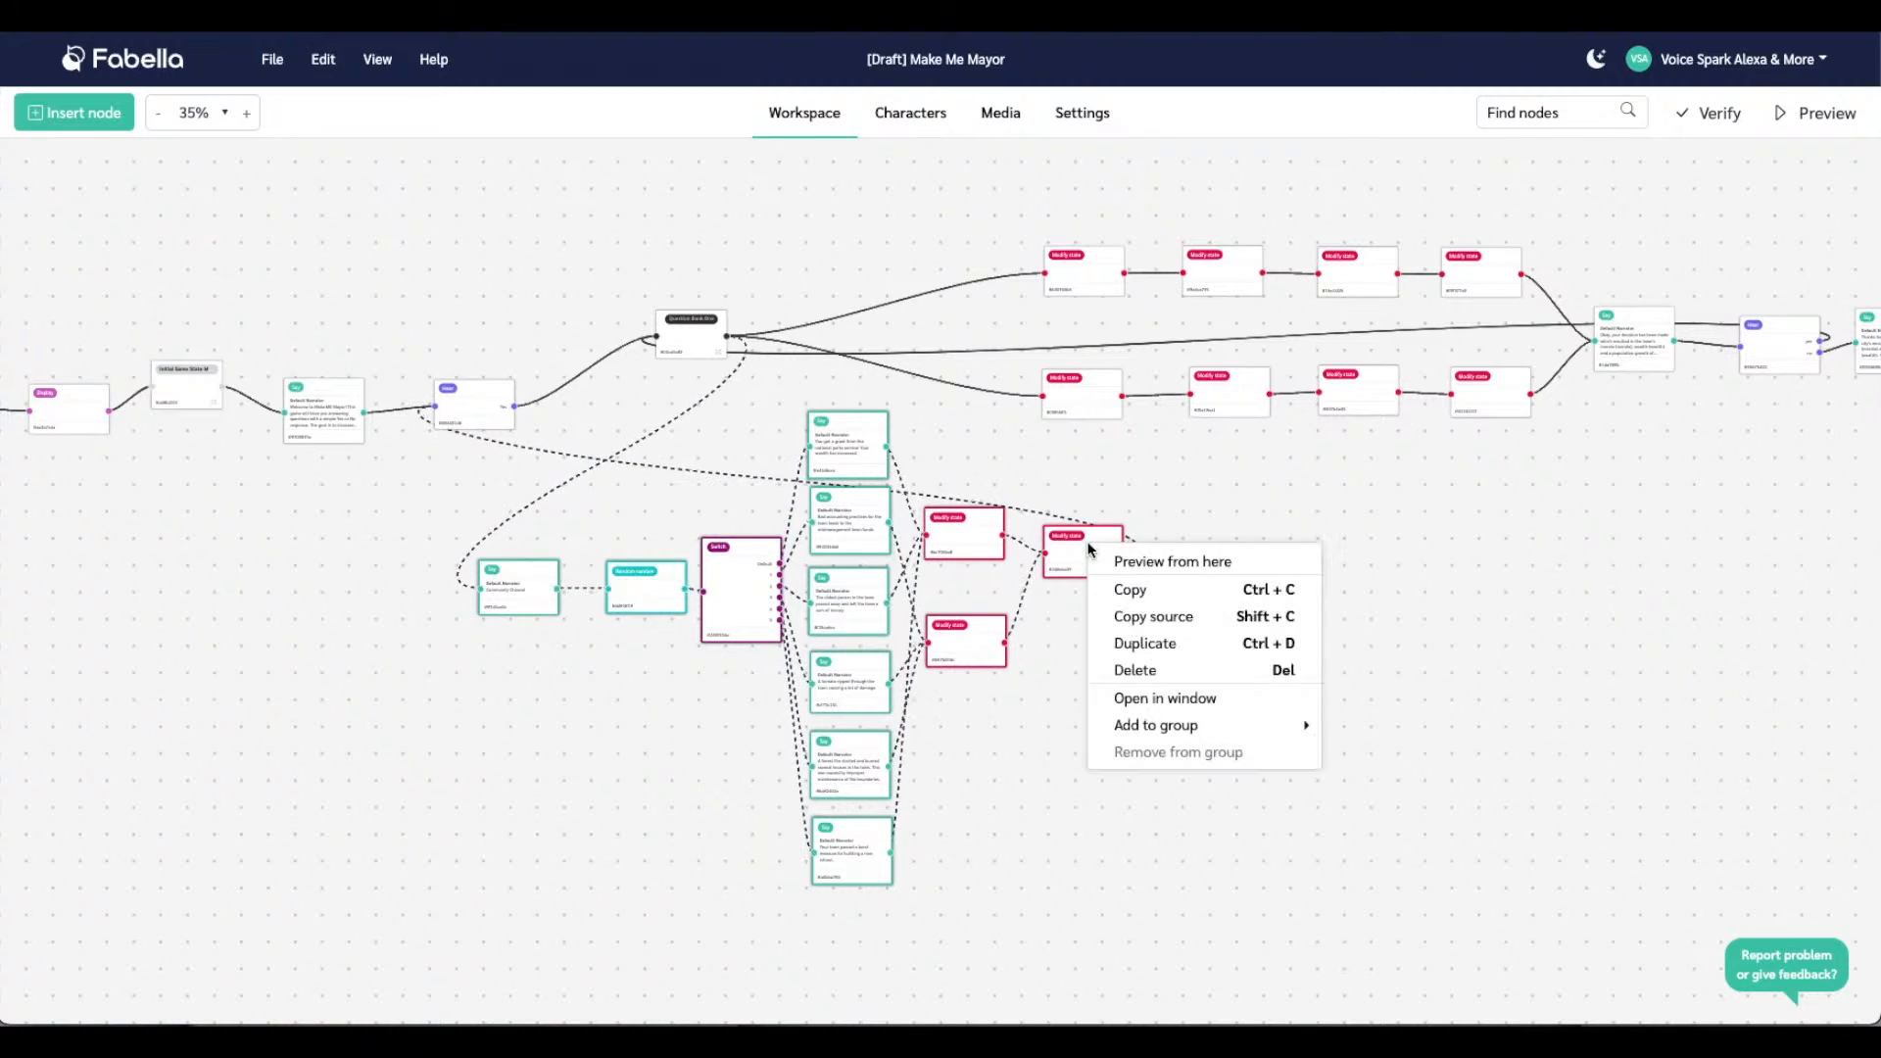
mouse_move(1184, 727)
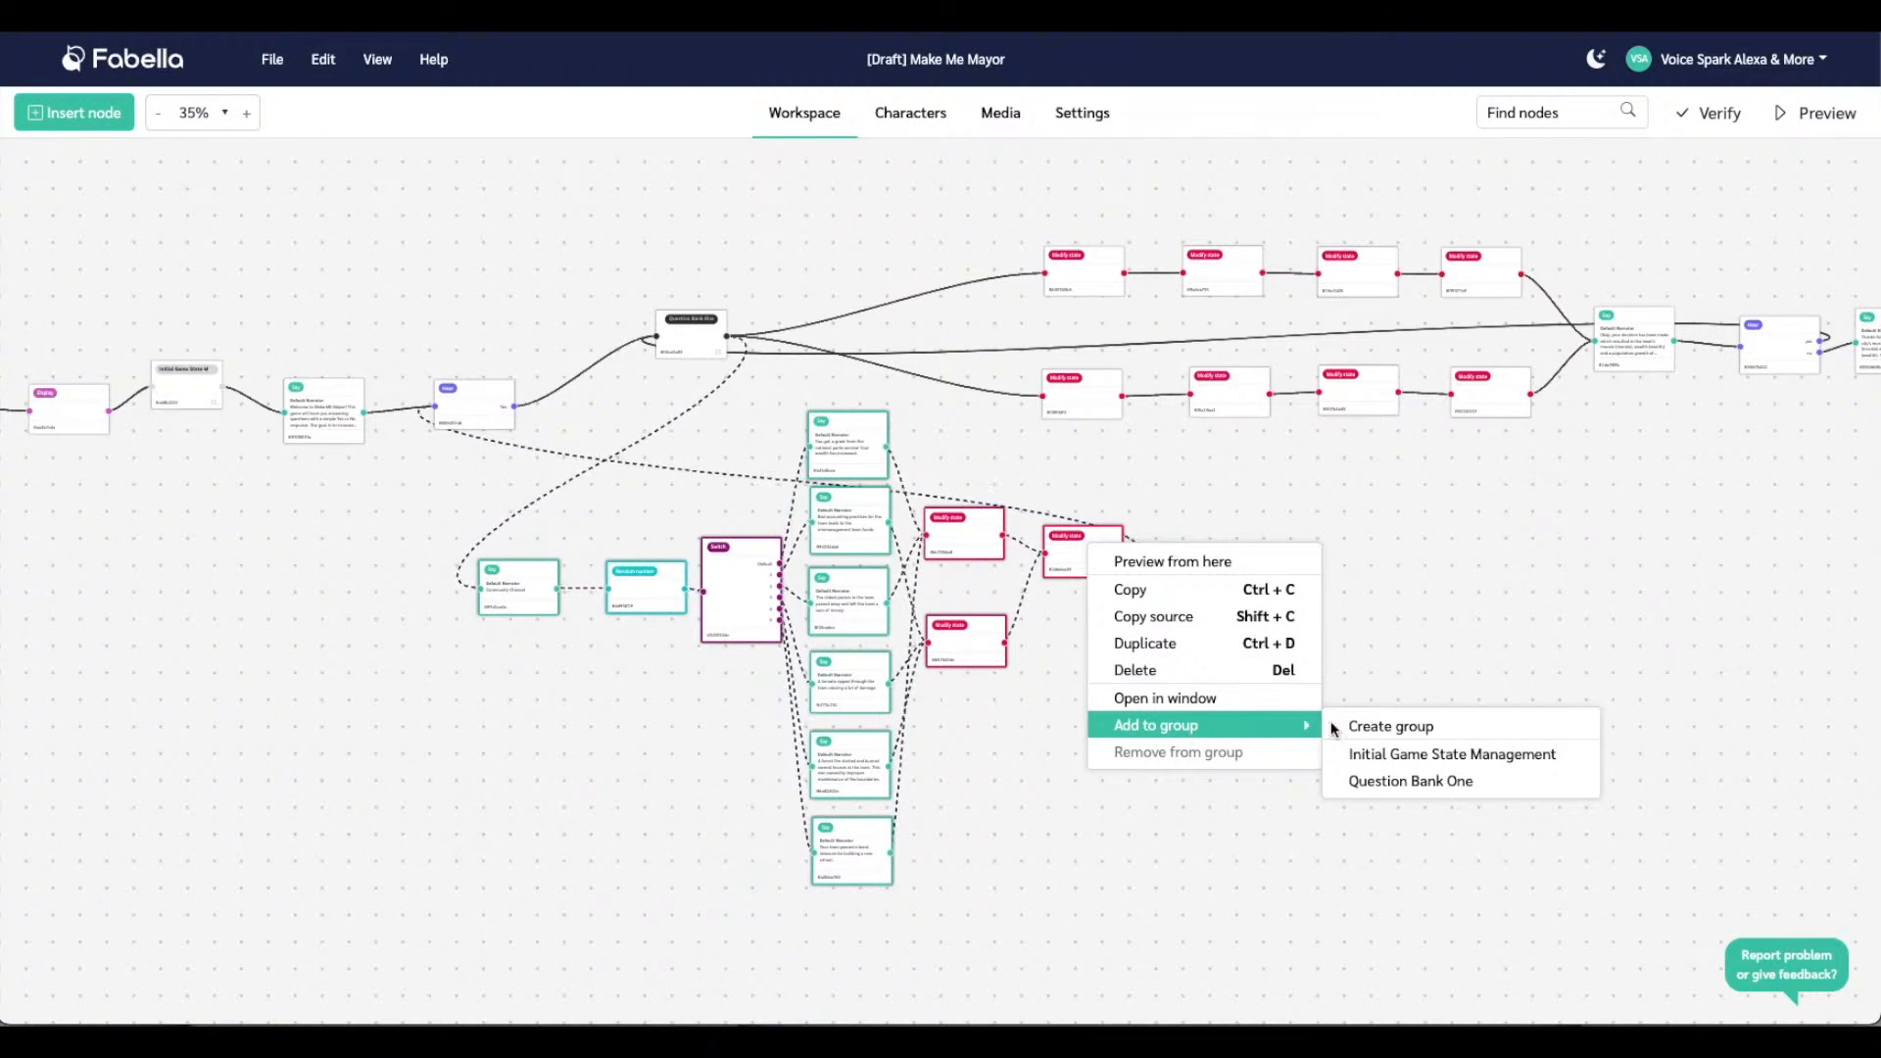
left_click(1396, 728)
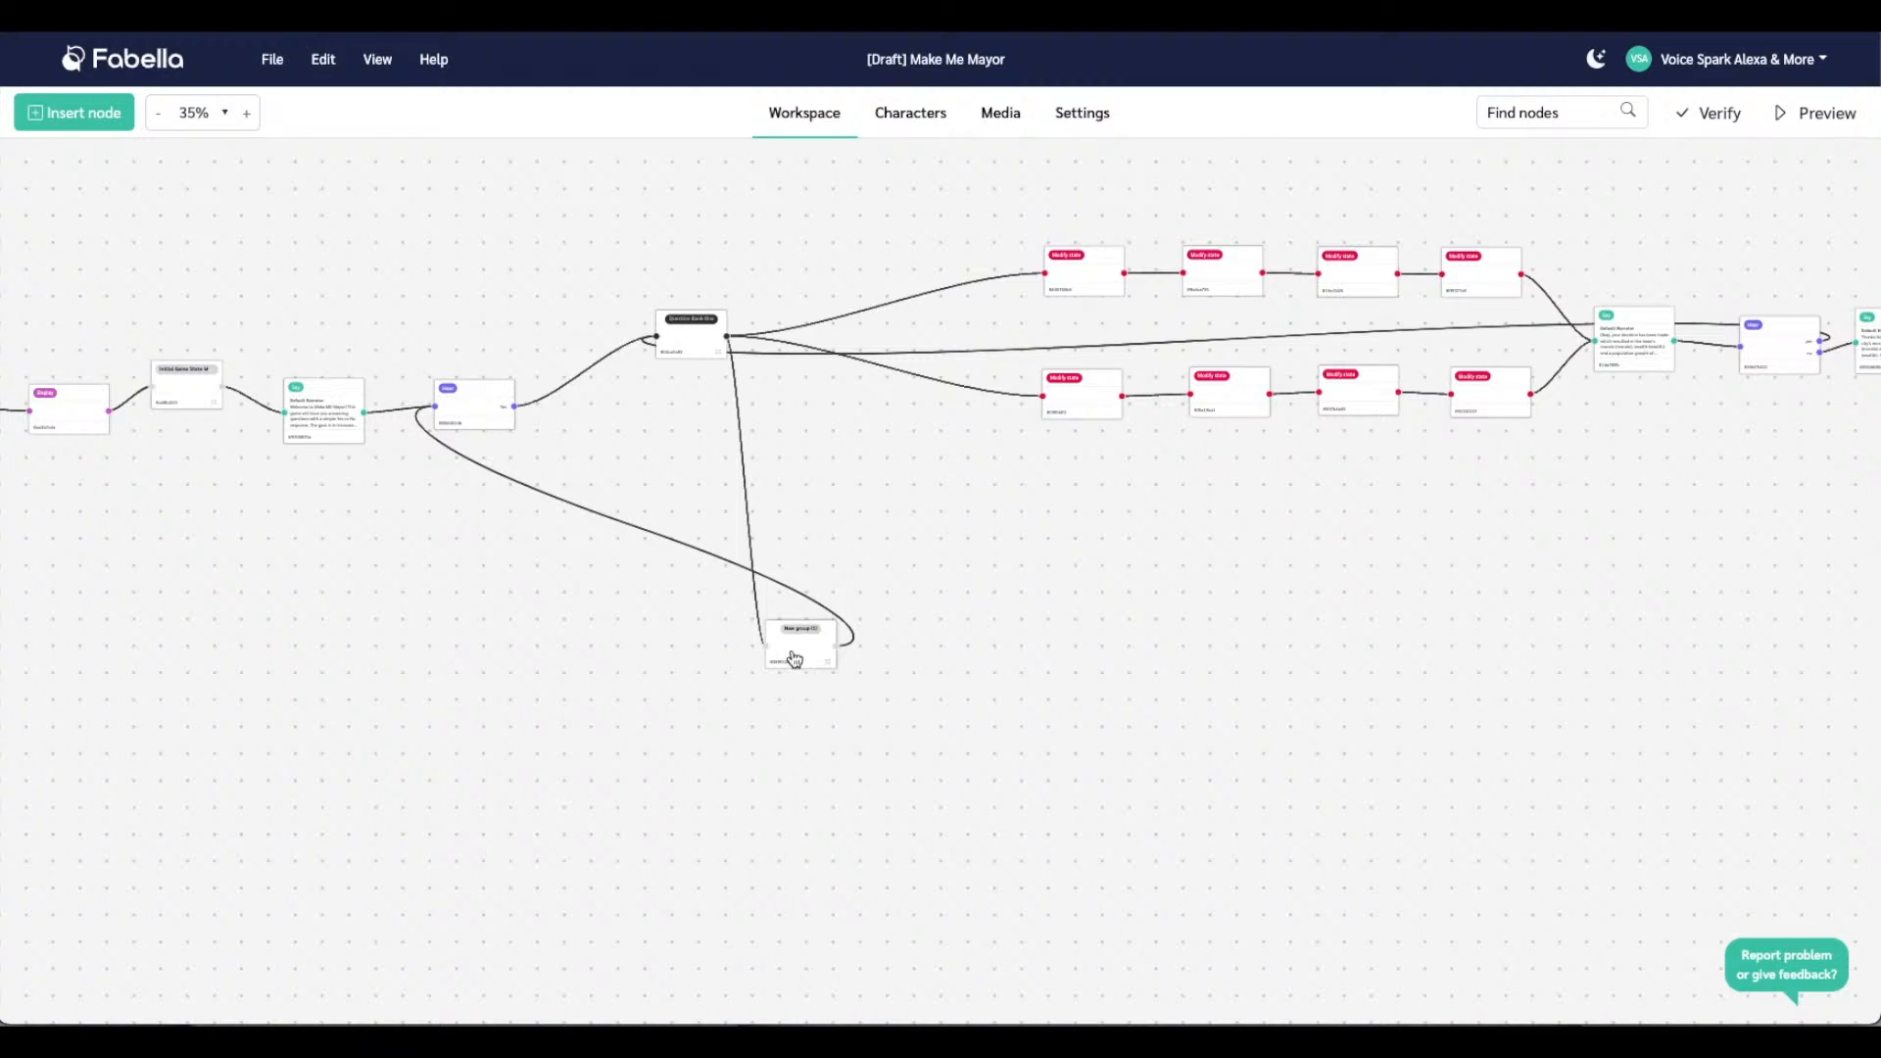
Name the new group Community Chance and place it directly below the Question Bank One group
left_click(794, 658)
triple_click(1591, 349)
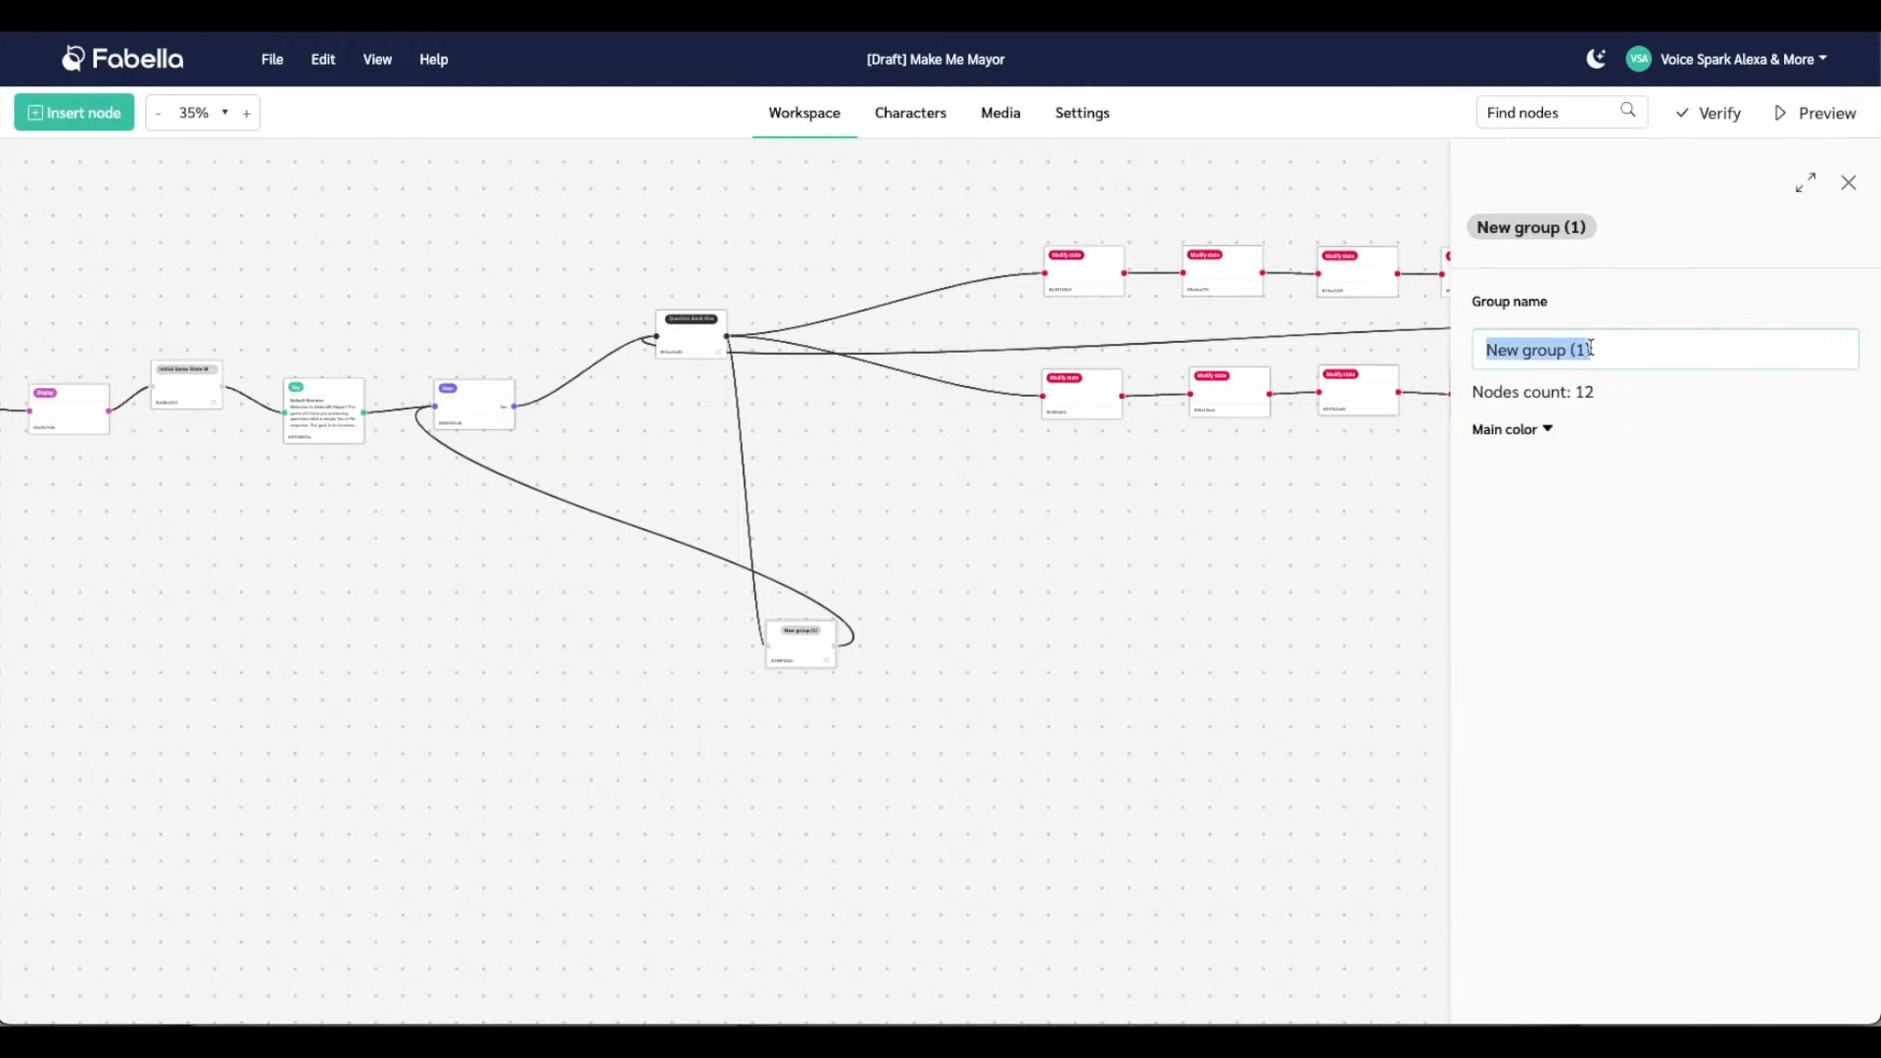
type("C")
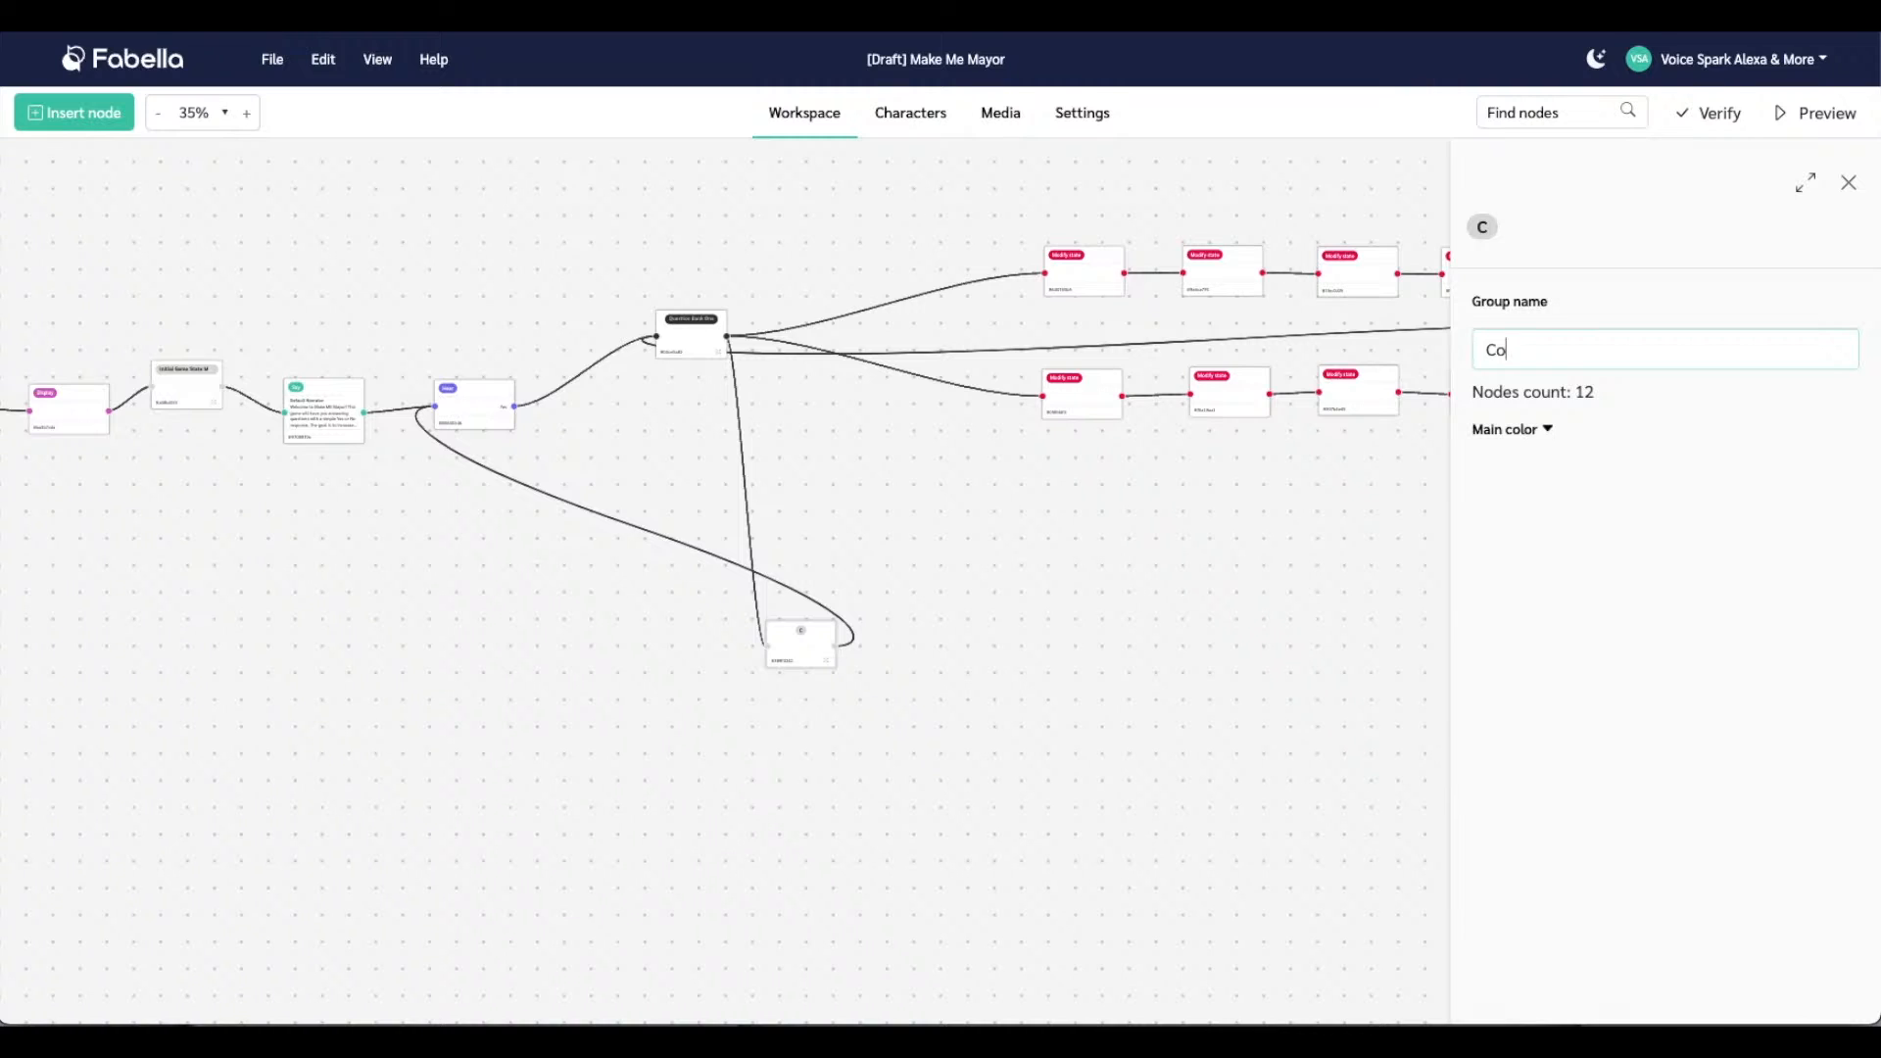
type("ommunity Chance")
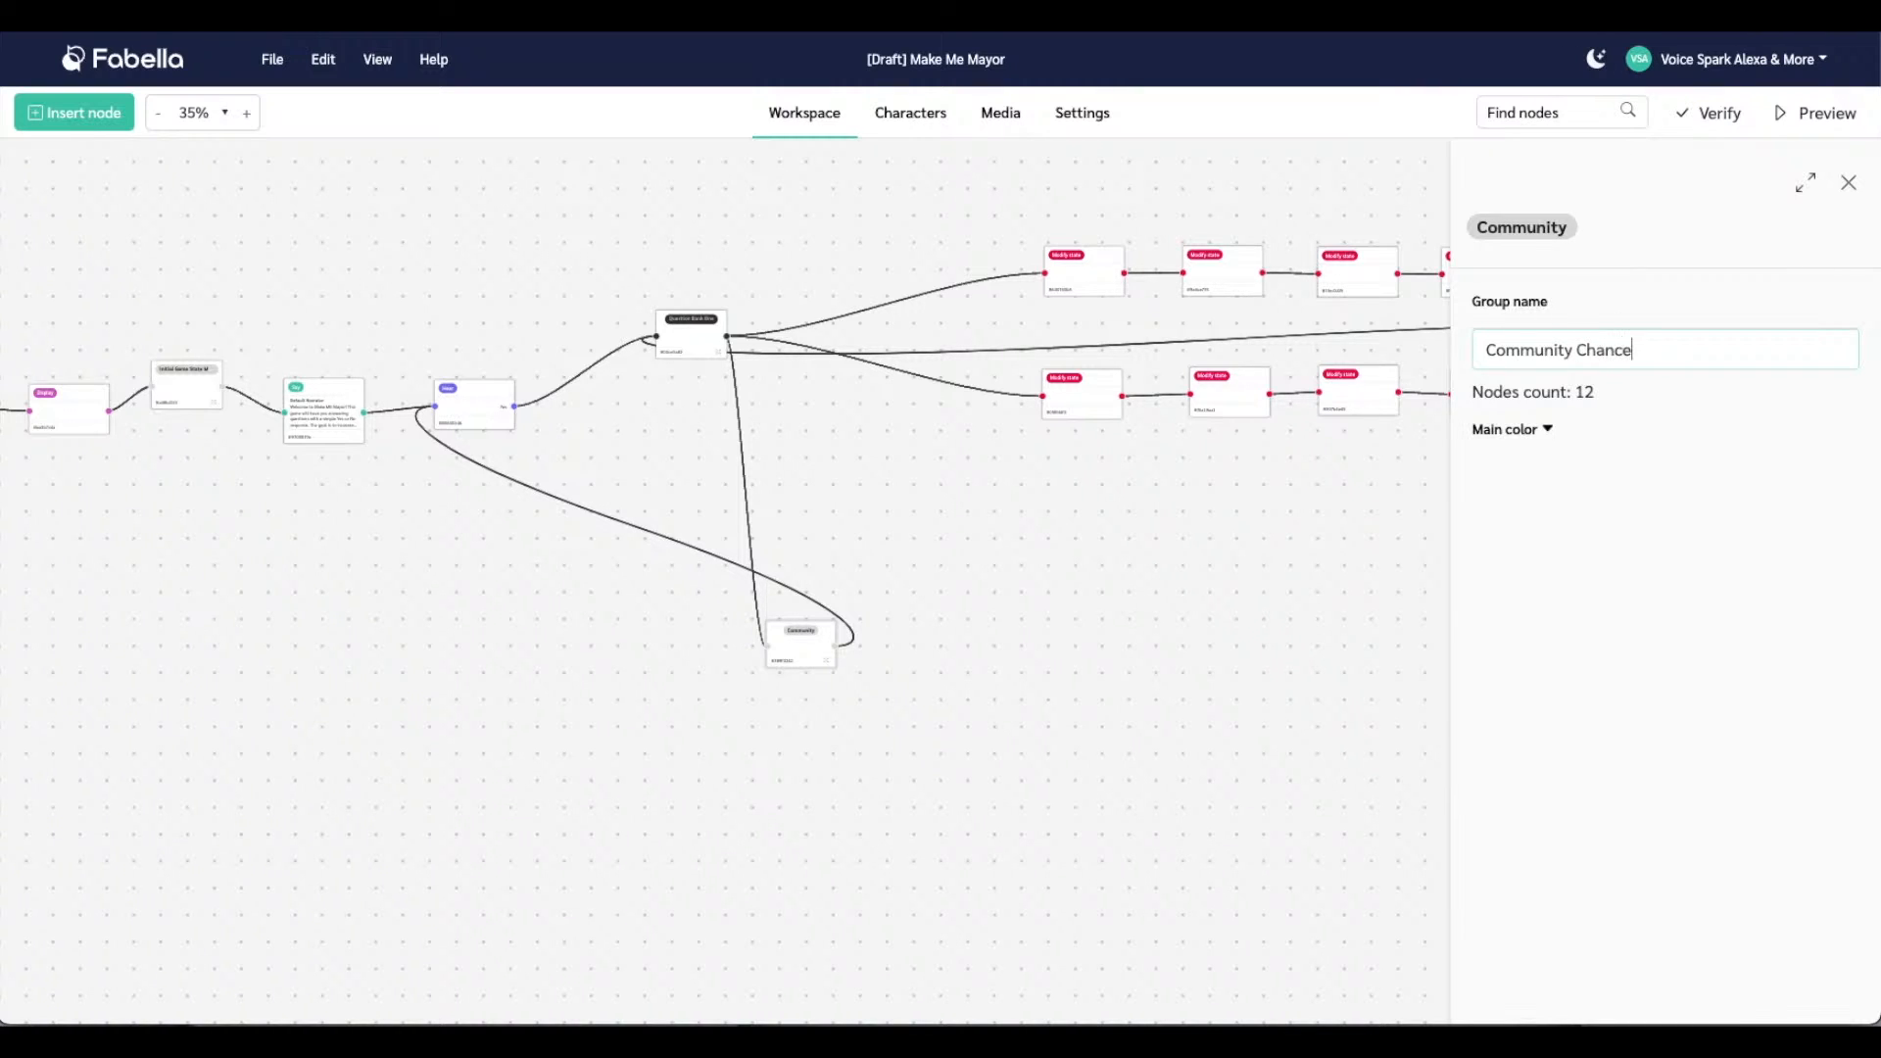
left_click(1849, 184)
left_click_drag(792, 670, 679, 433)
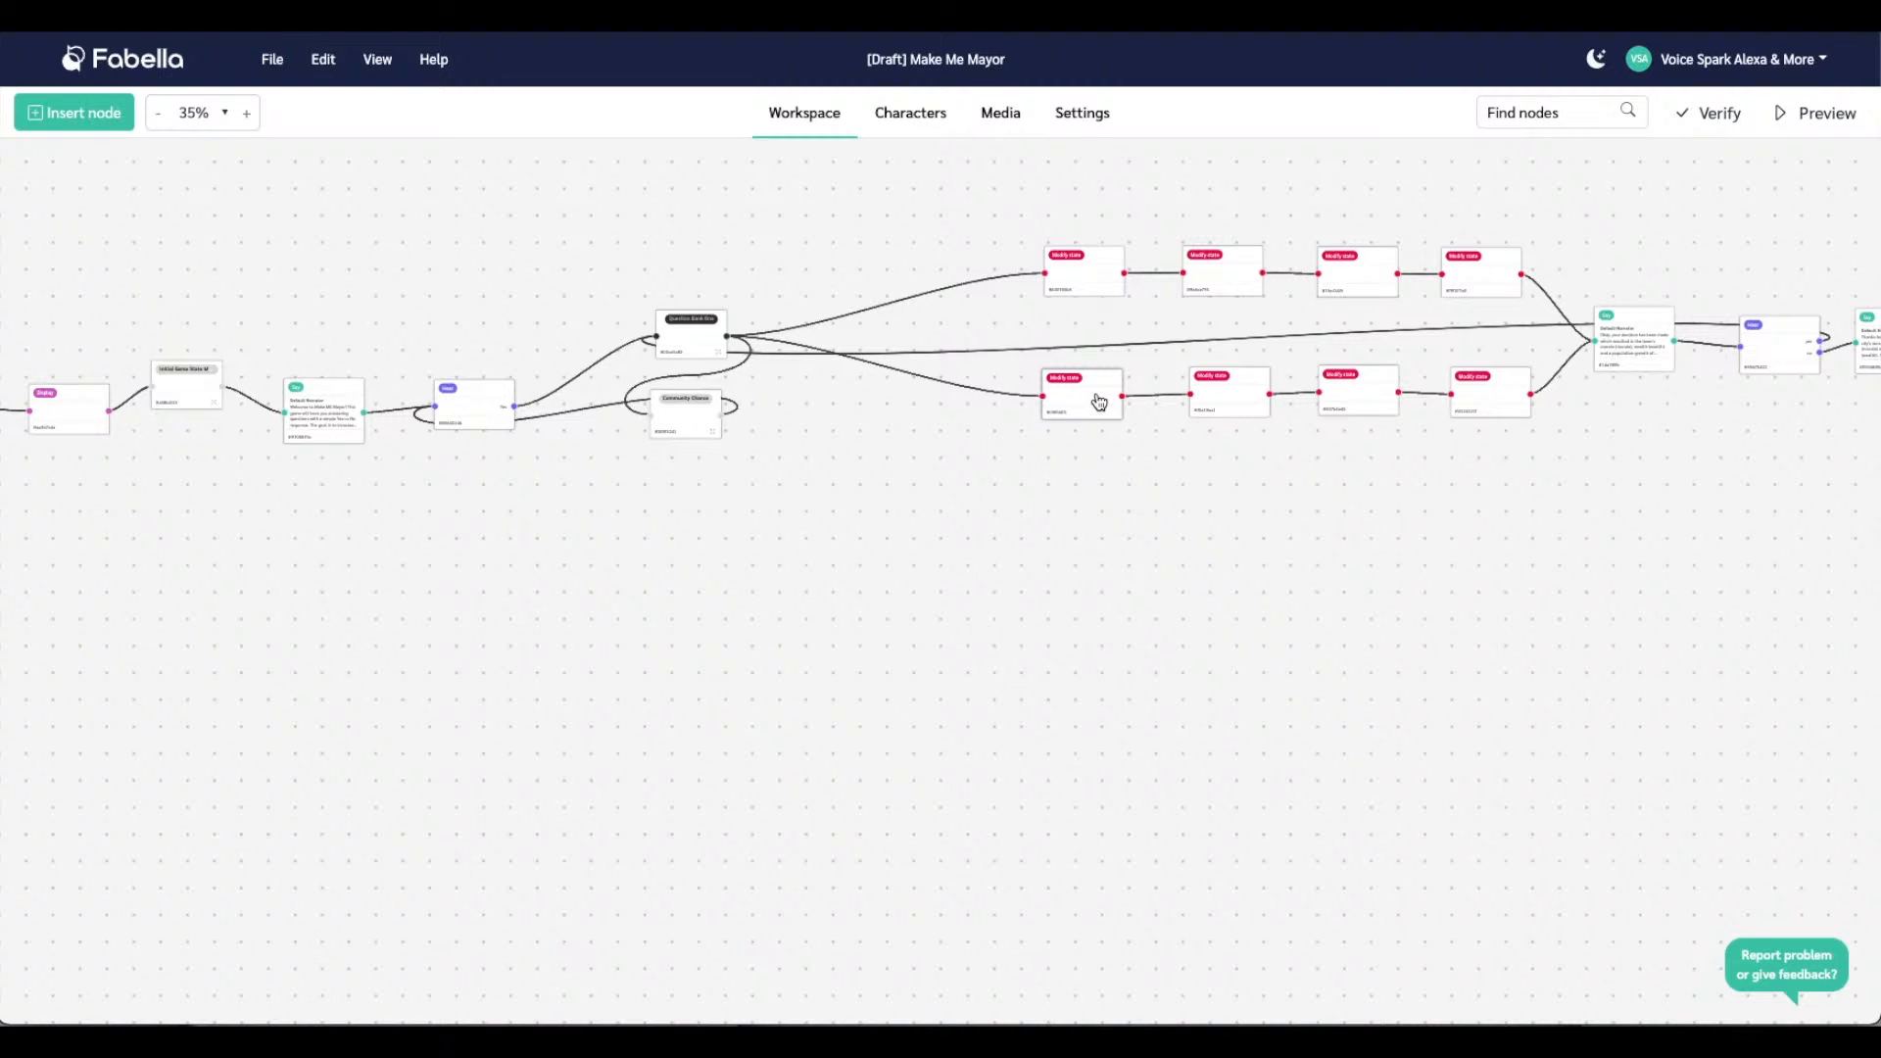
Review the upper branch's first two Modify state nodes and the text of the Say node that reports the decision's result
left_click(1087, 280)
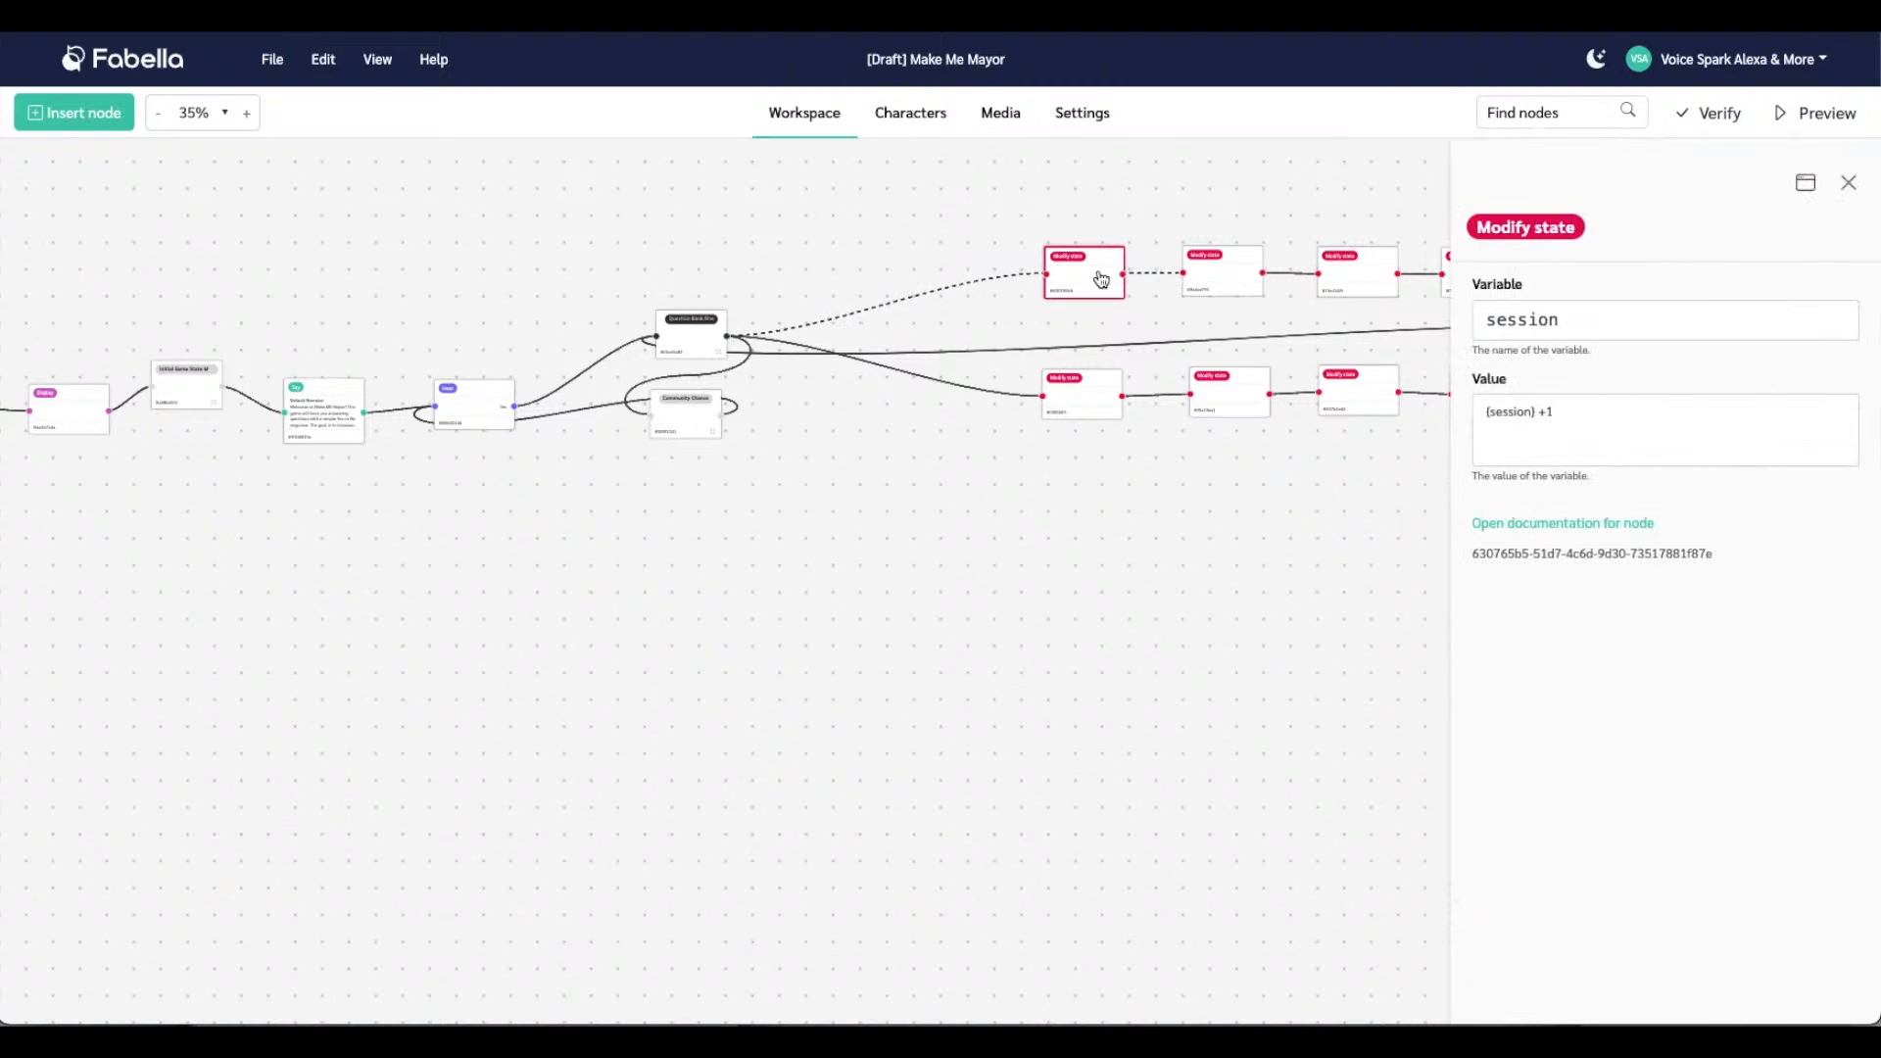
left_click(1252, 280)
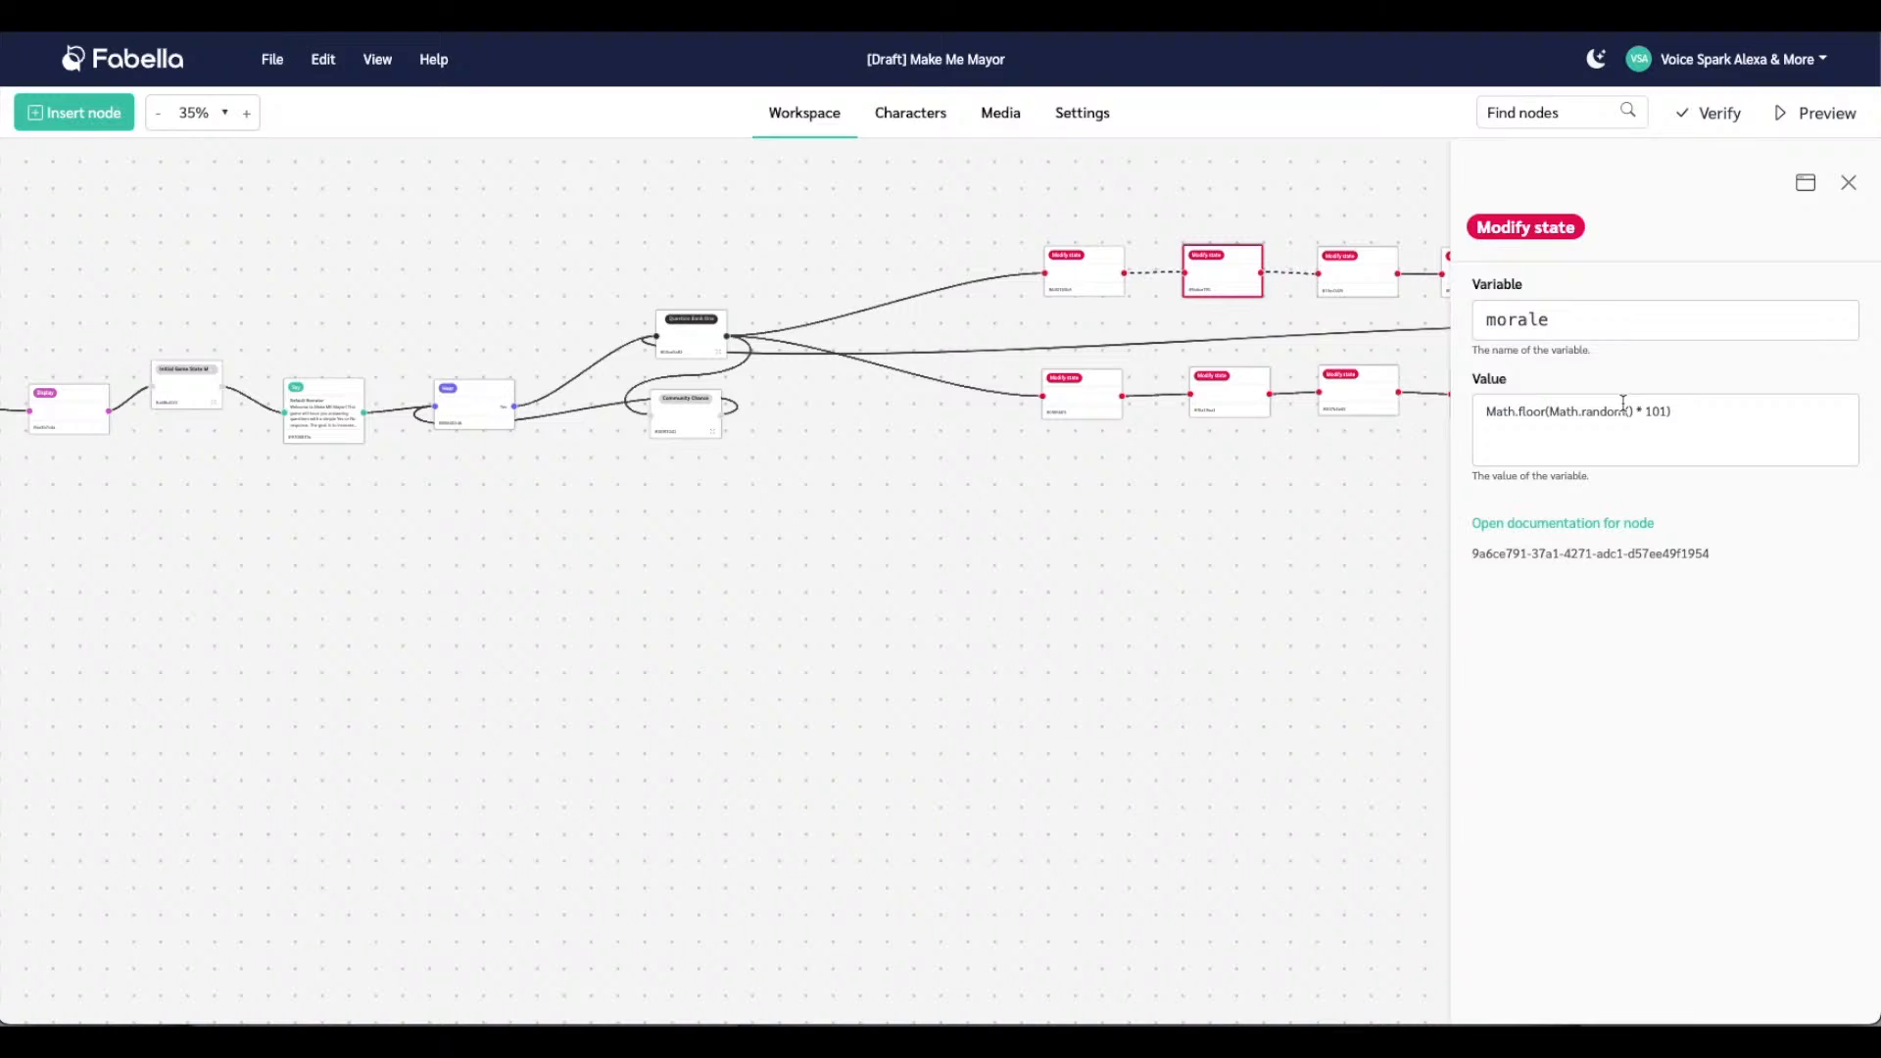
left_click(1235, 638)
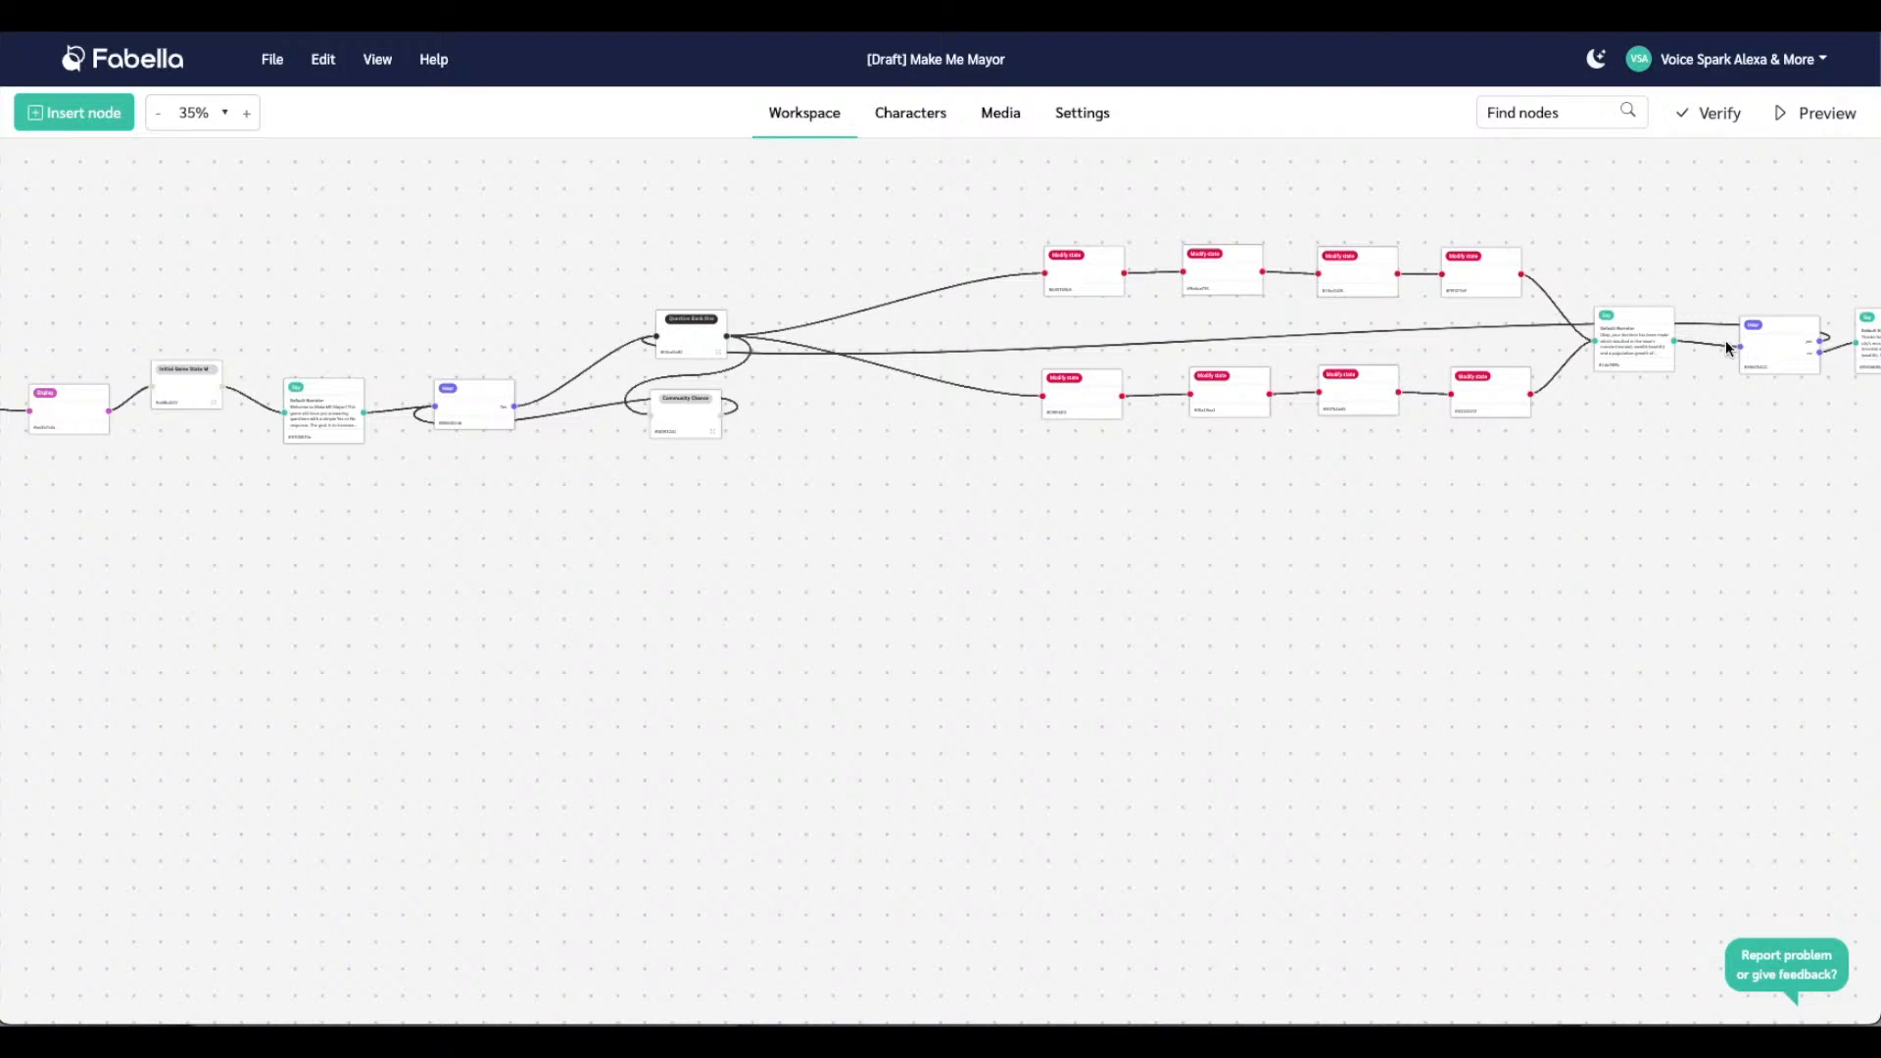
left_click(1649, 353)
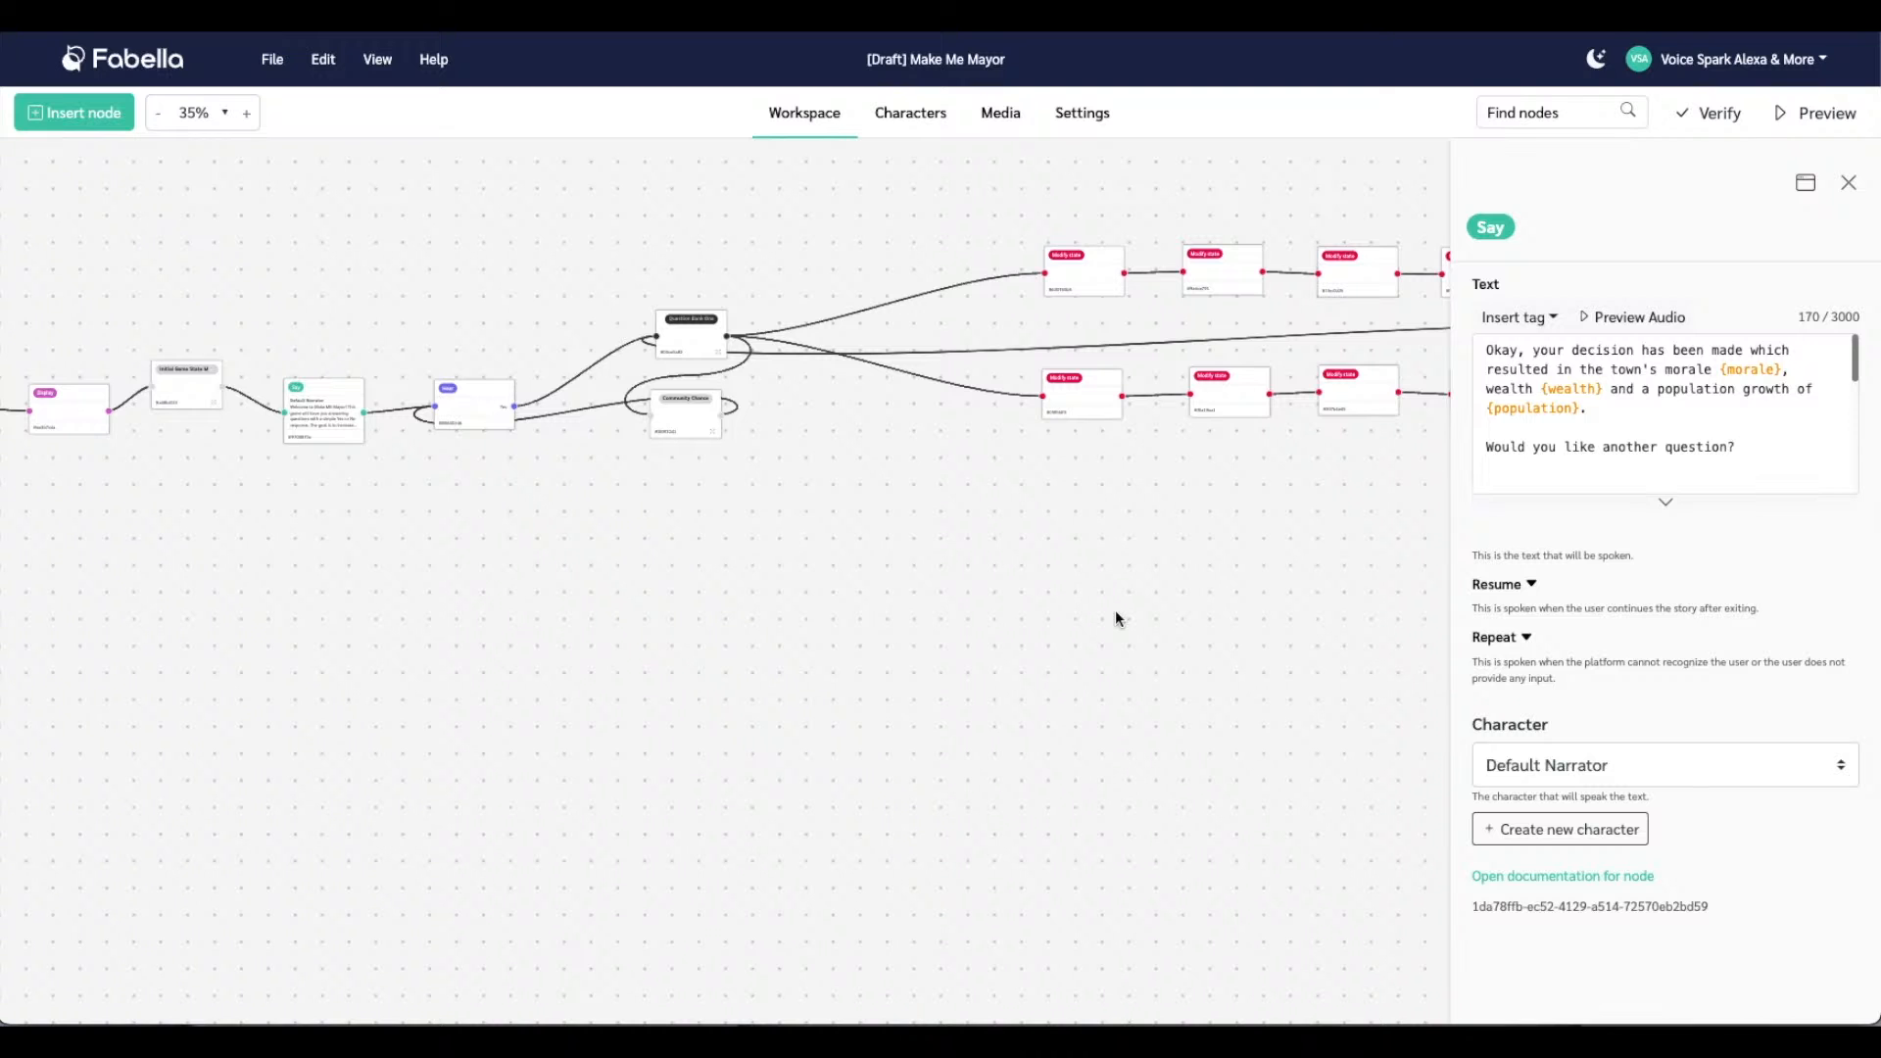
left_click(1849, 184)
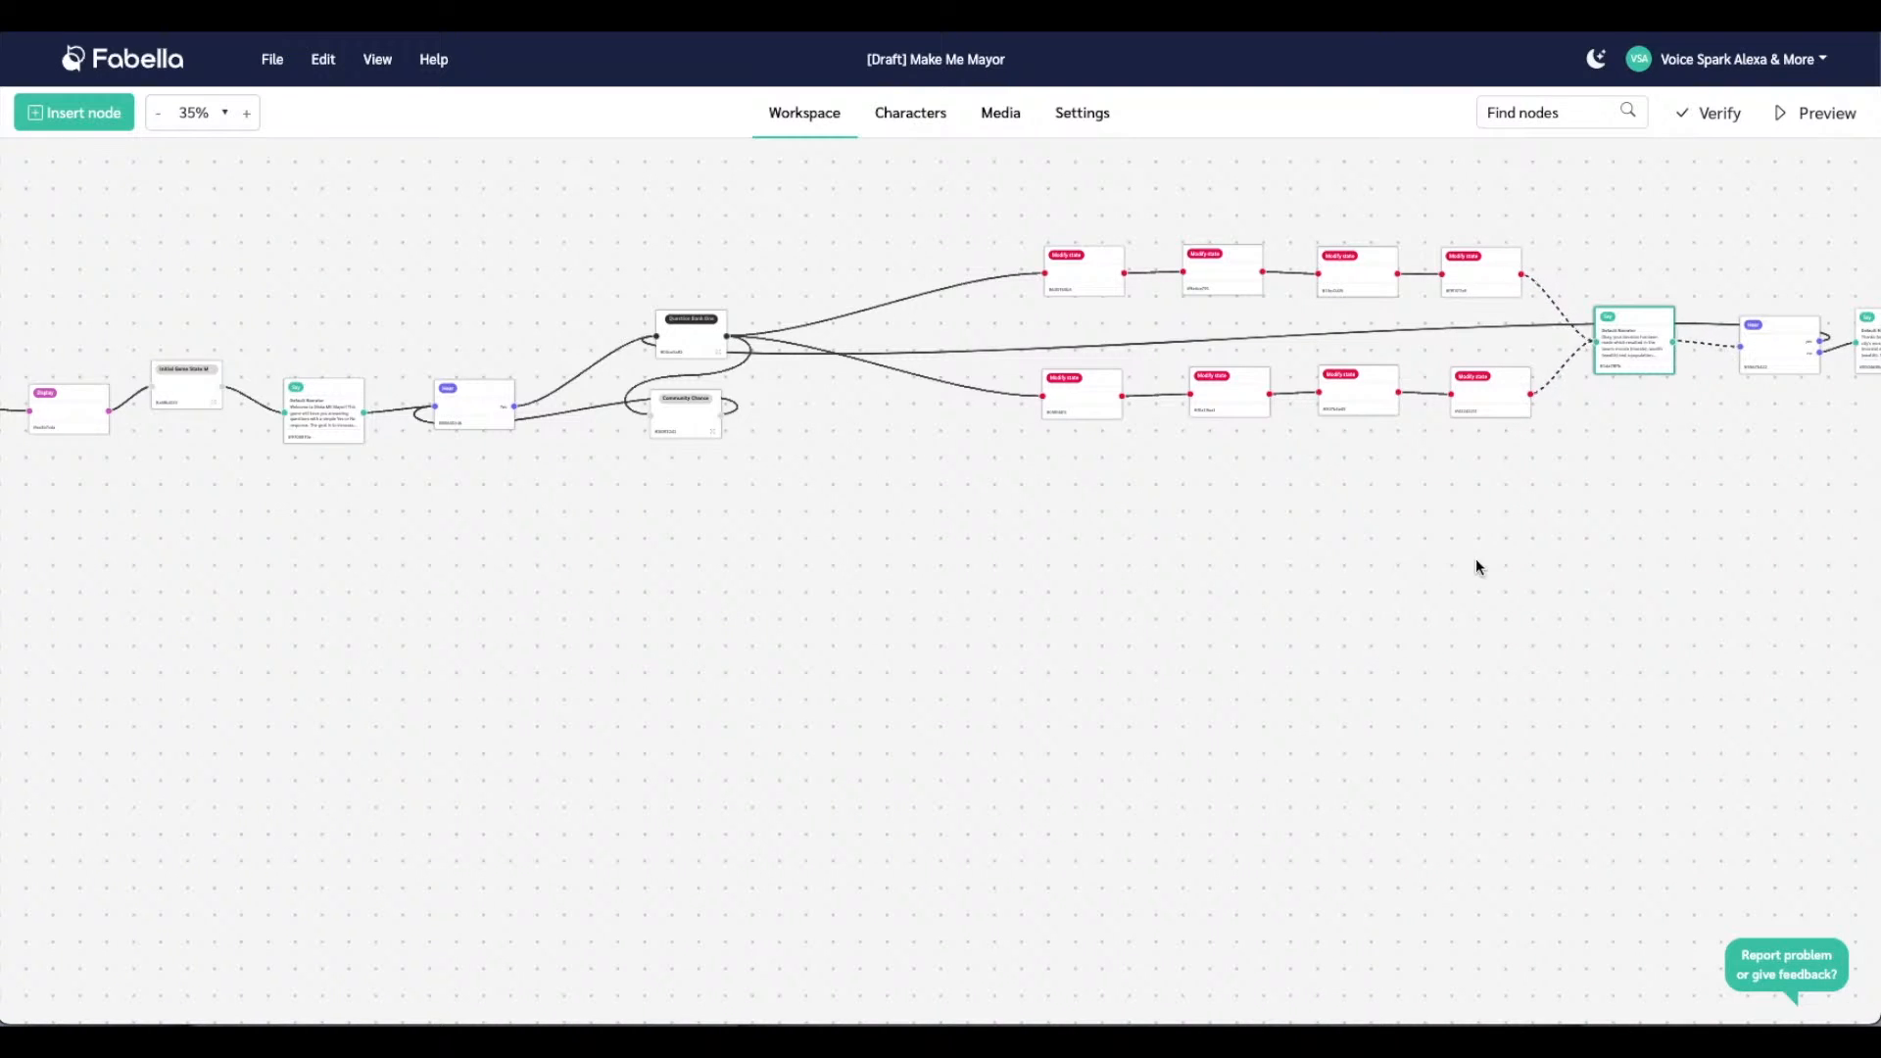
Rename the variable to moraleTurn in the second Modify state node of both the upper and lower branches
left_click_drag(1667, 538, 1576, 605)
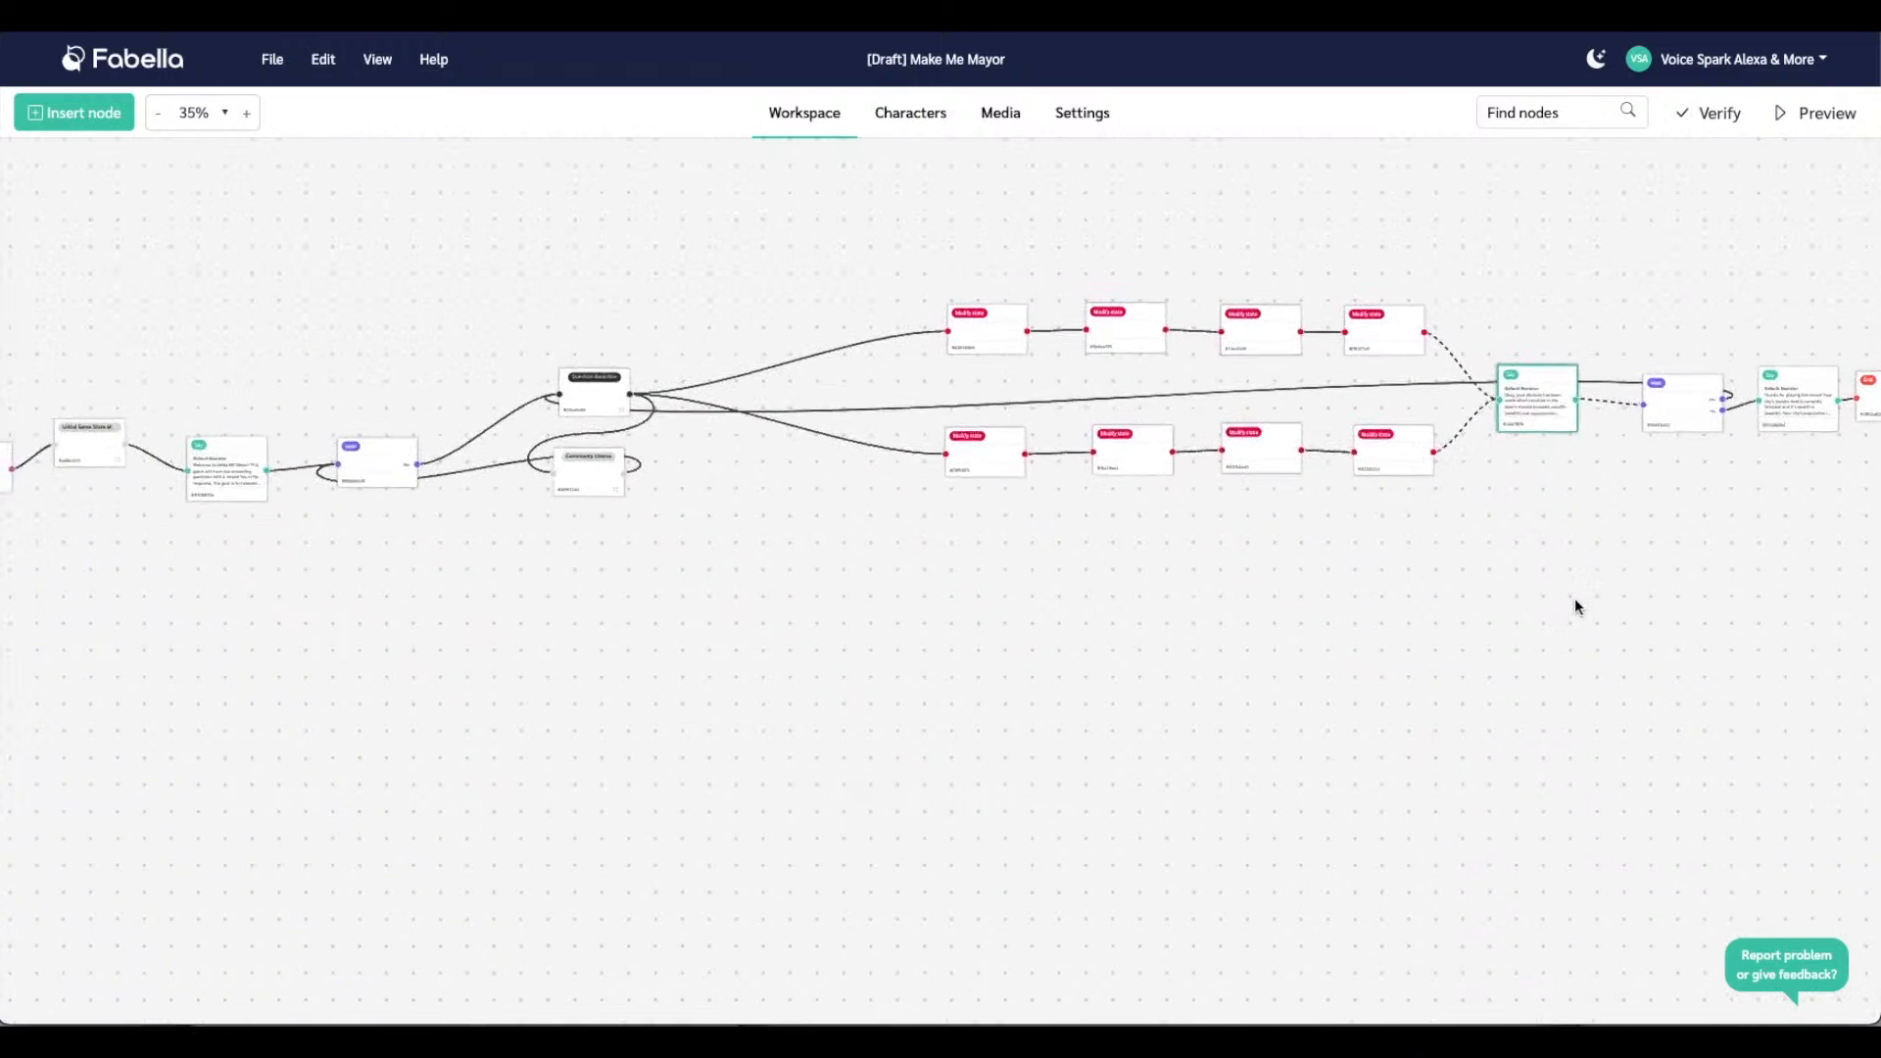
left_click_drag(1217, 629, 1222, 702)
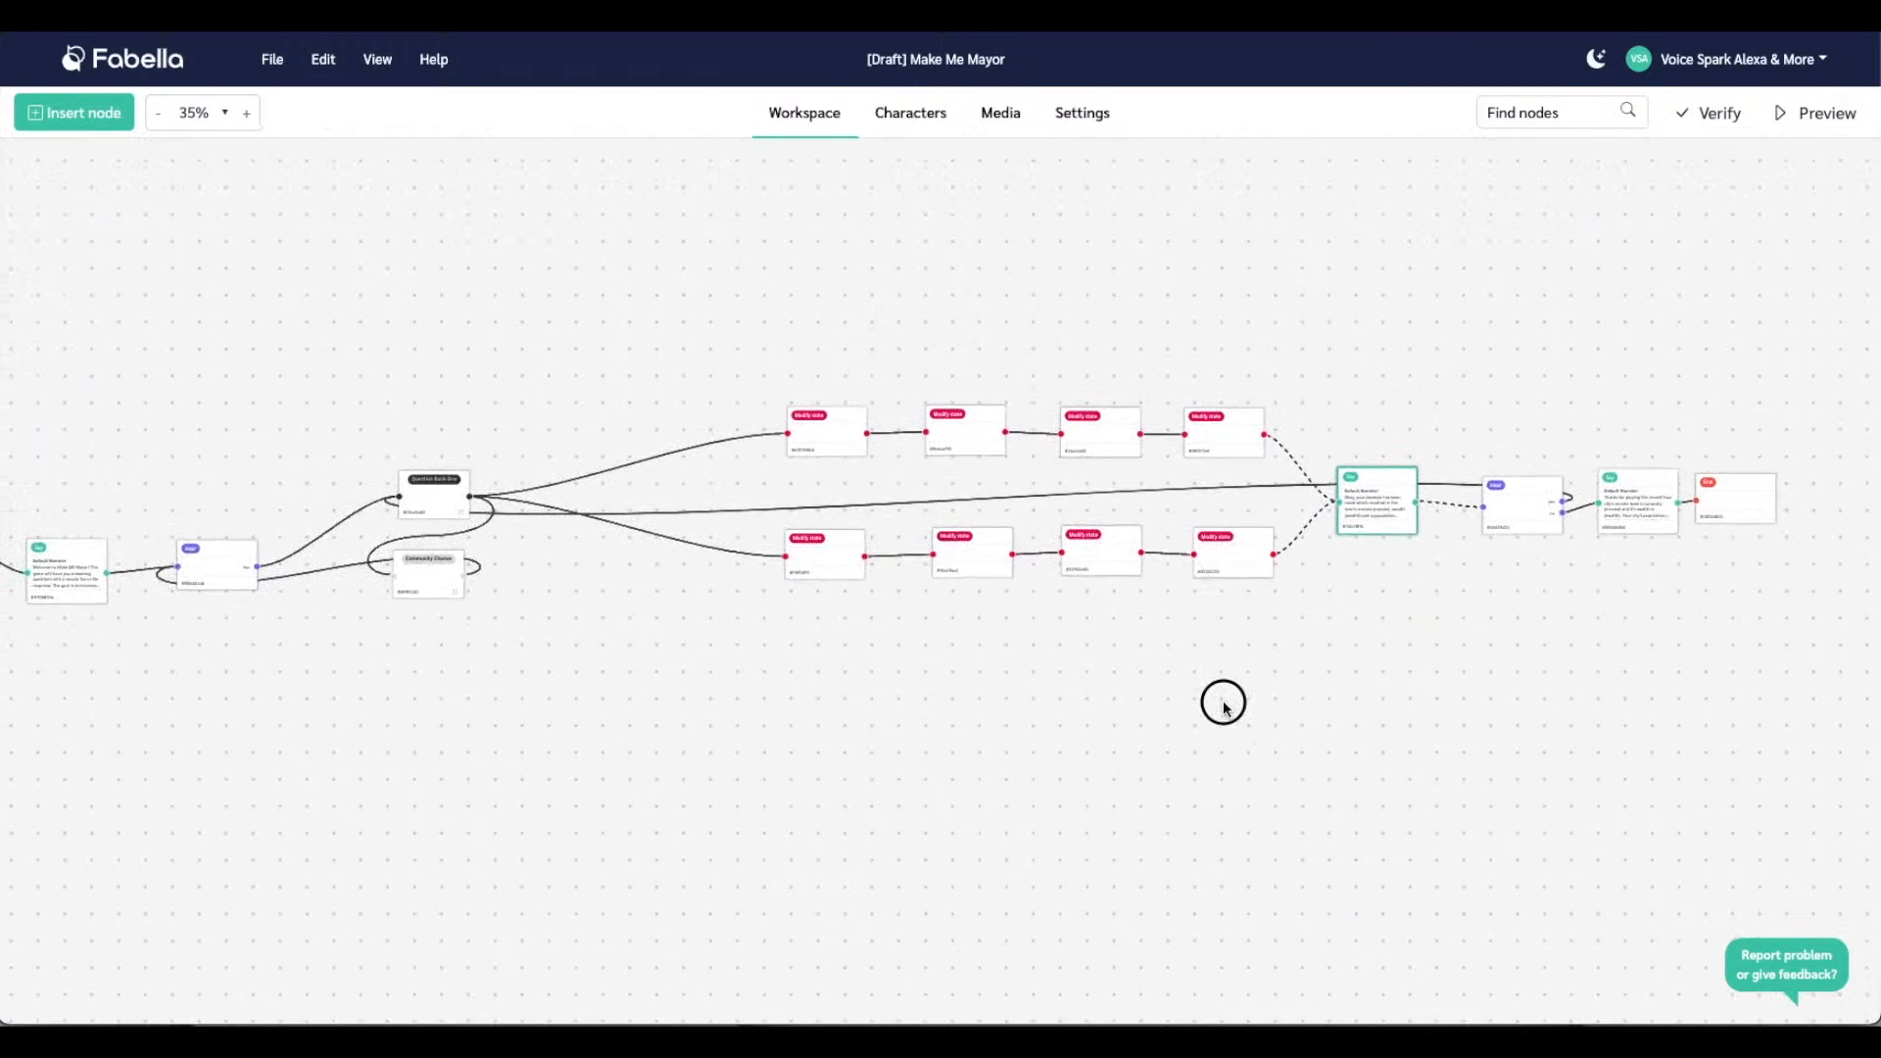
left_click(976, 433)
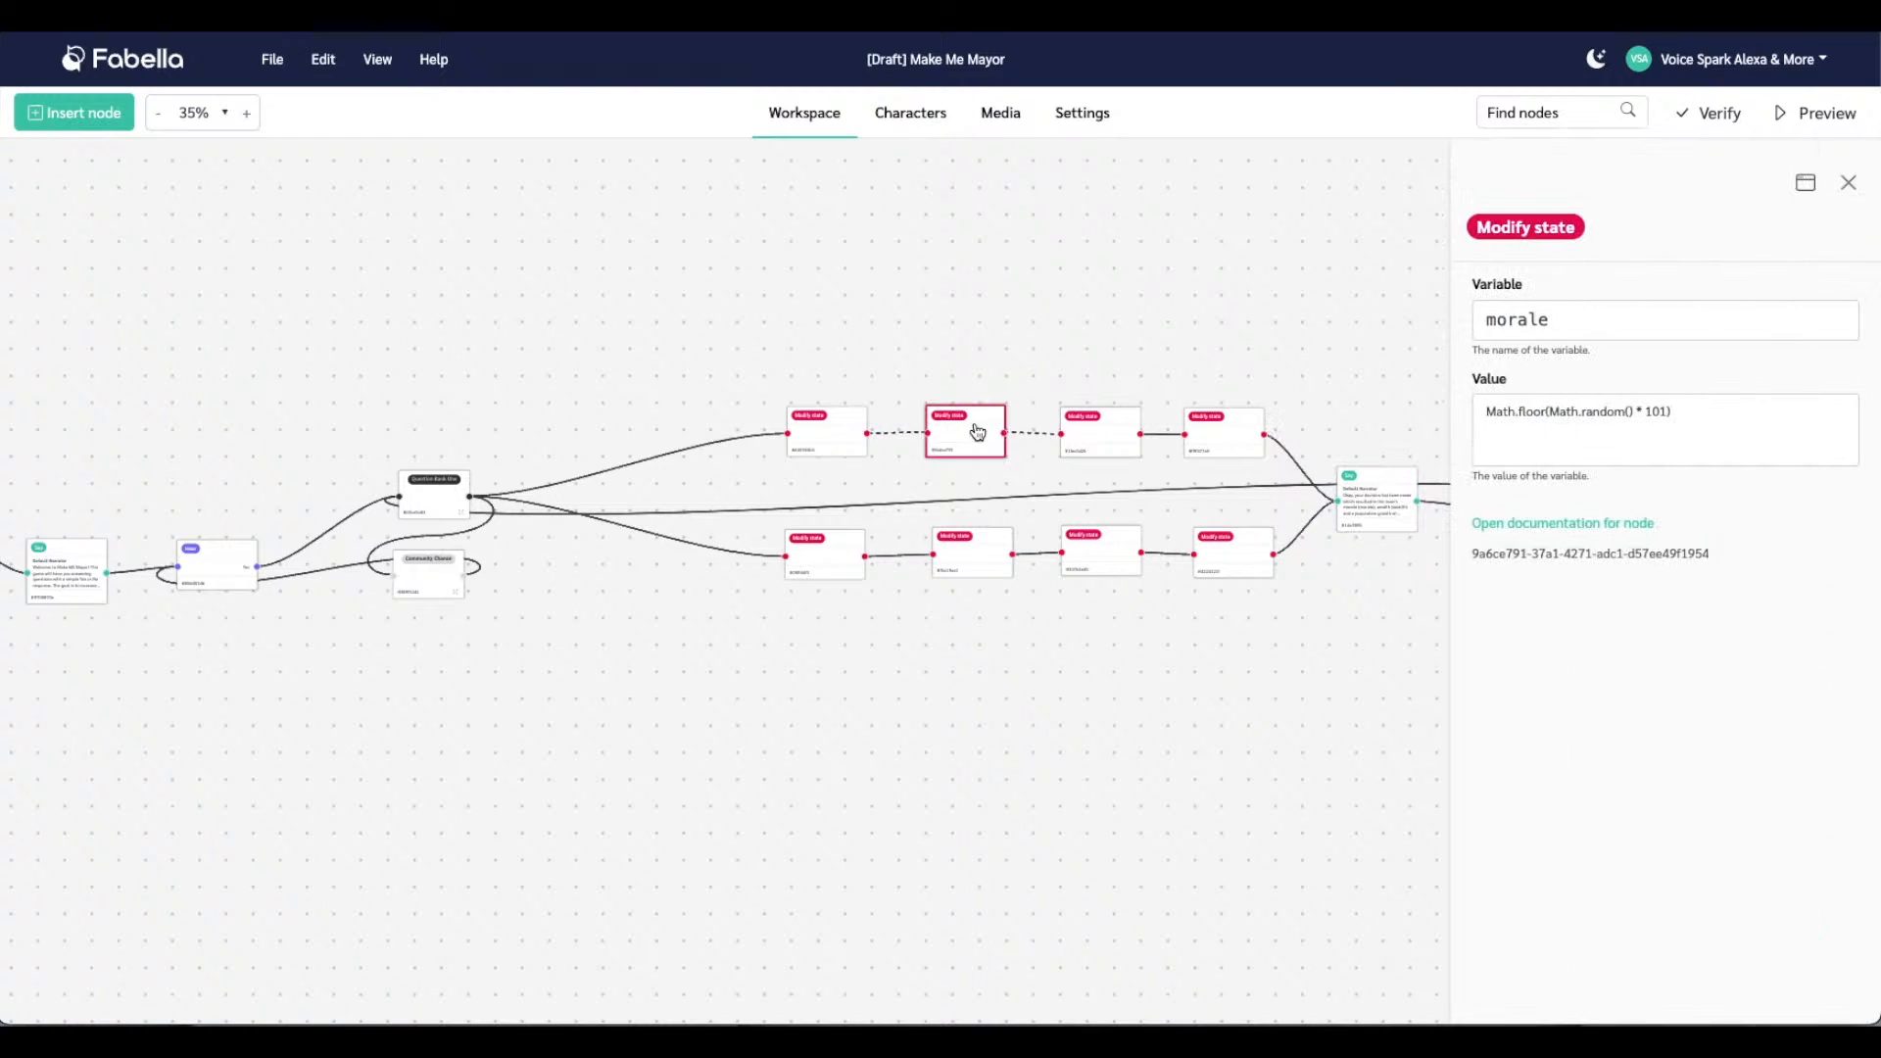
left_click(1599, 323)
type("Turn")
left_click(985, 542)
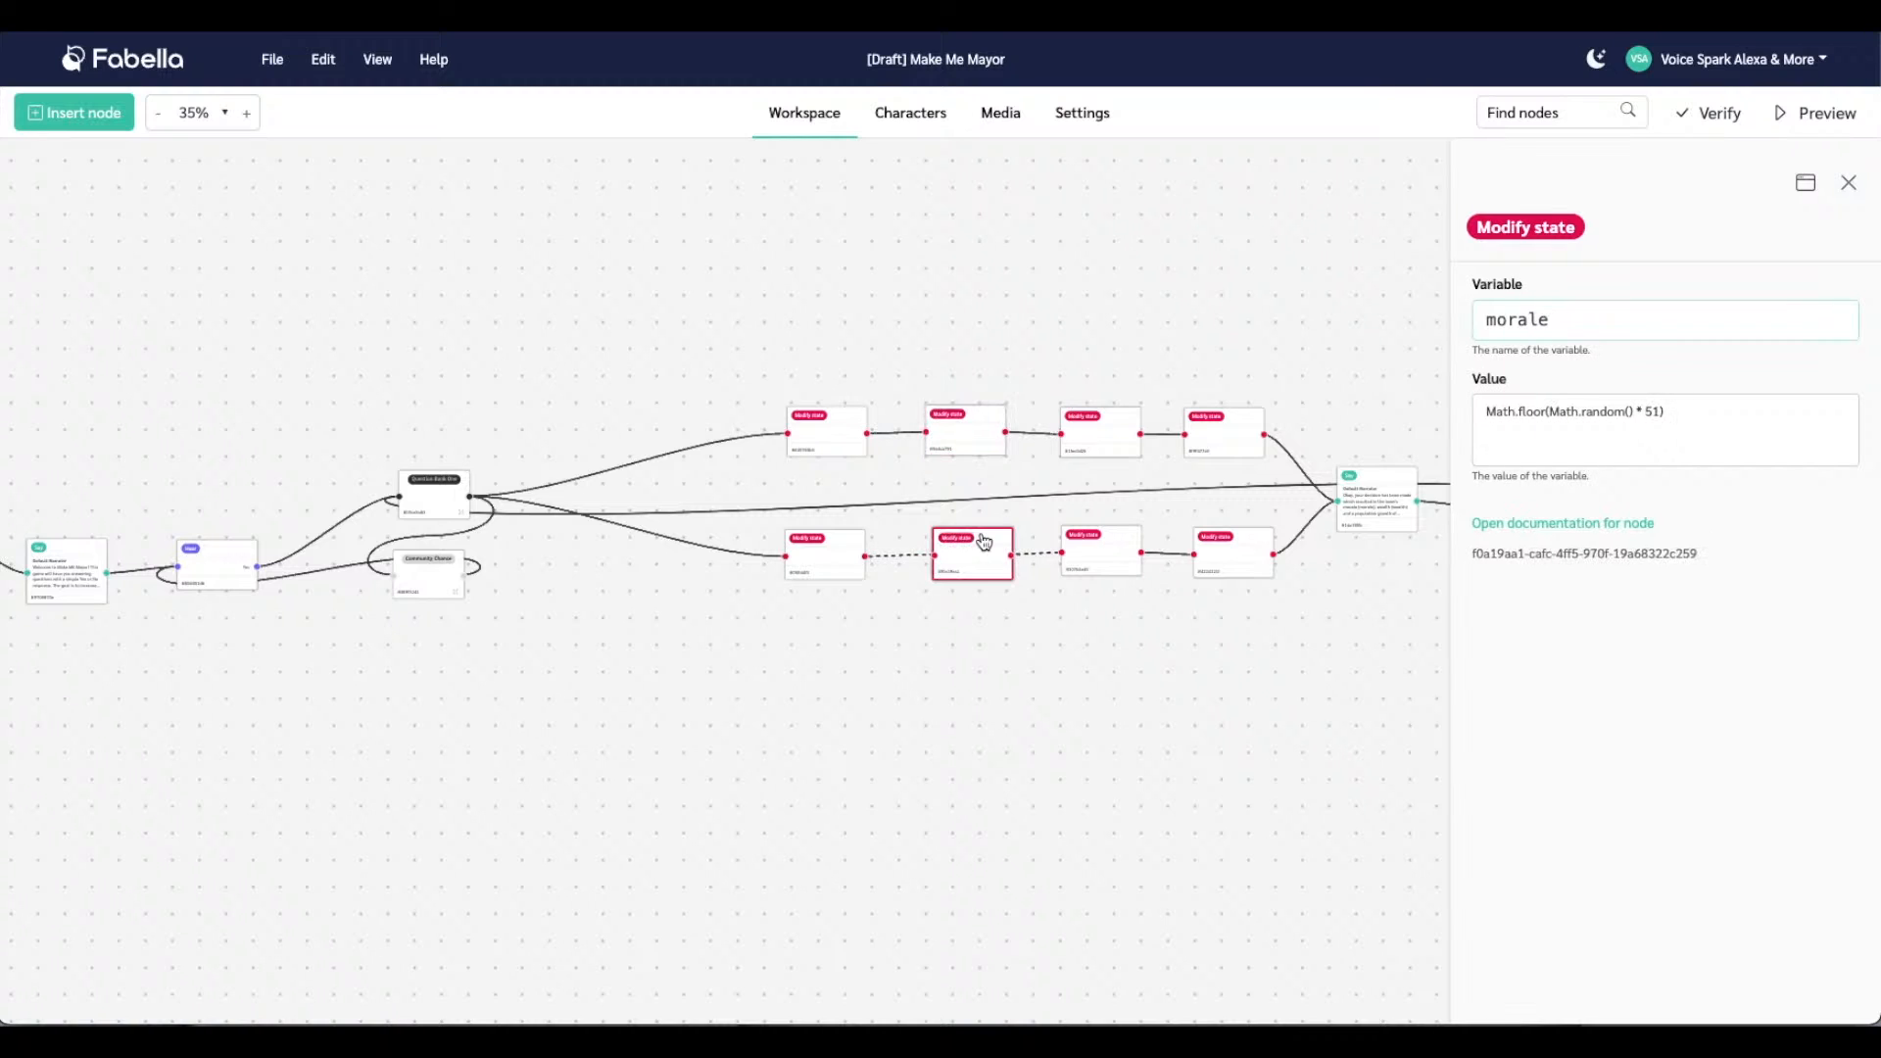
type("Turn")
Rename the variable to wealthTurn in the third Modify state node of both branches and compare the two nodes
left_click(1115, 422)
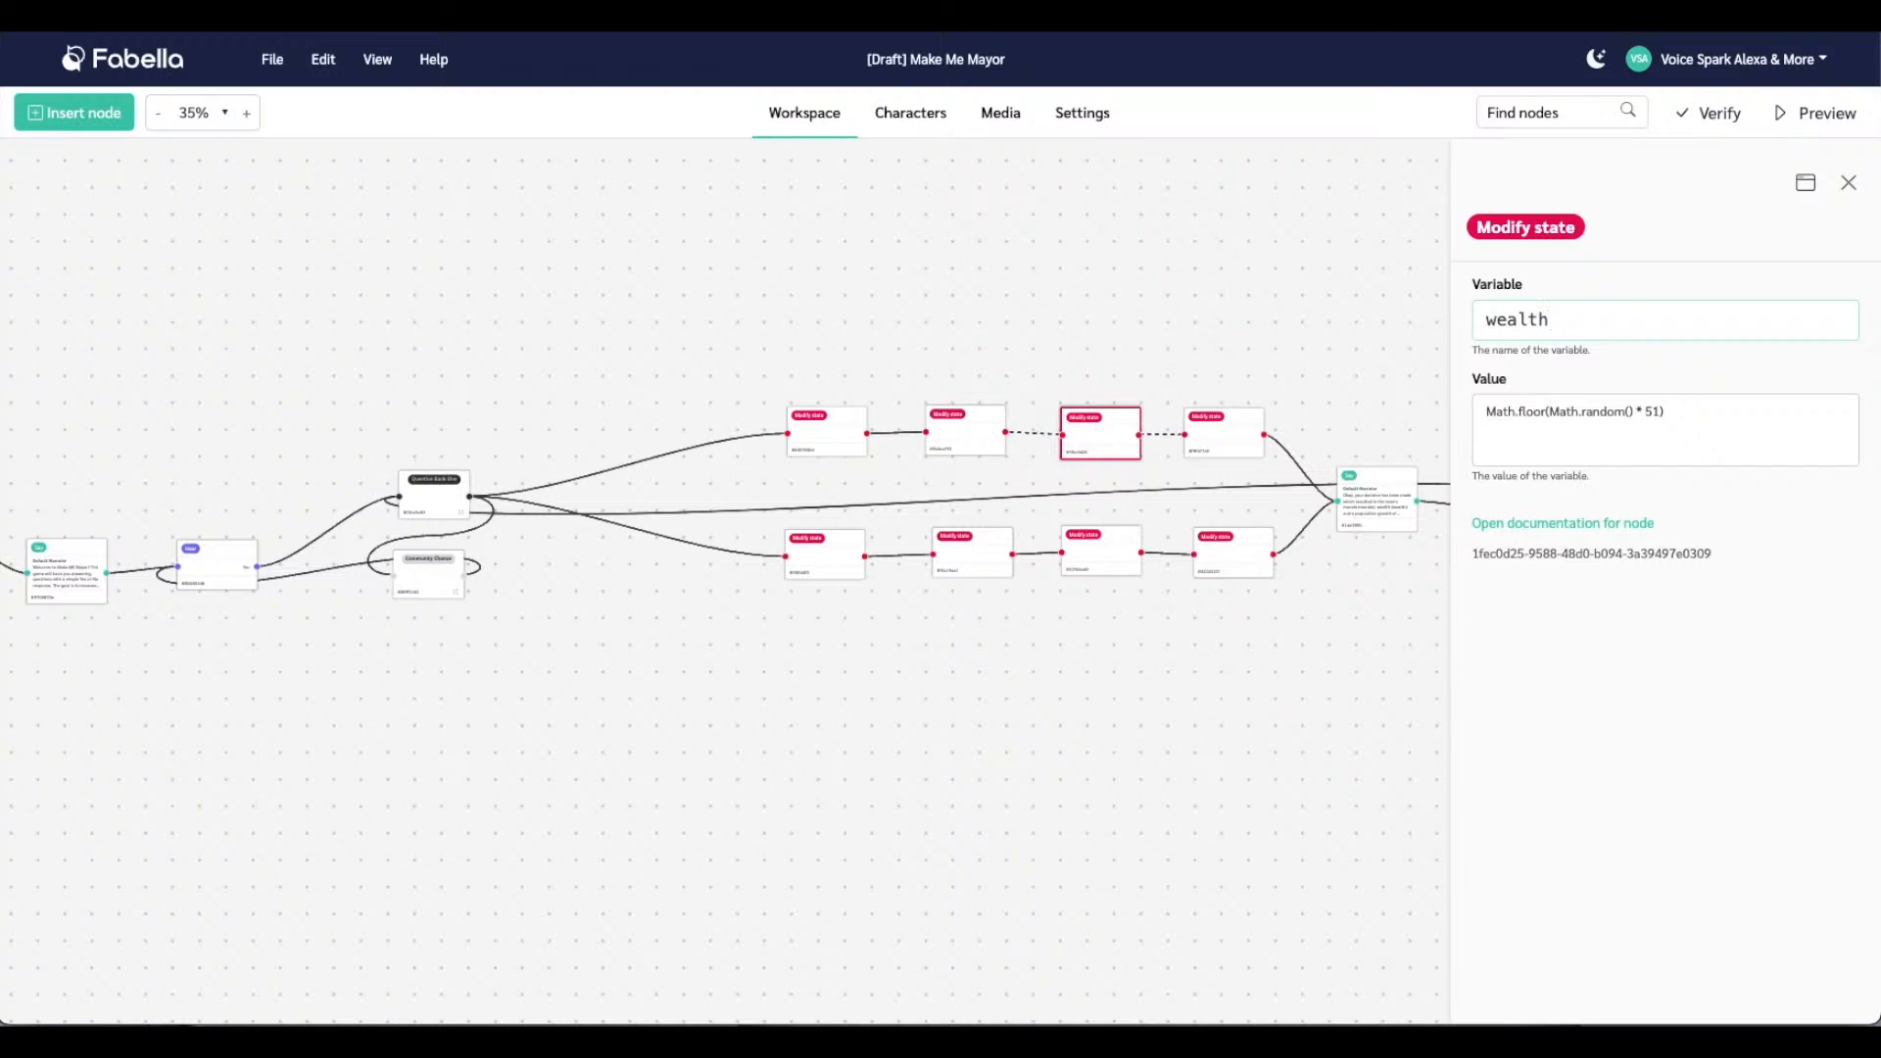
type("Turn")
left_click(1137, 560)
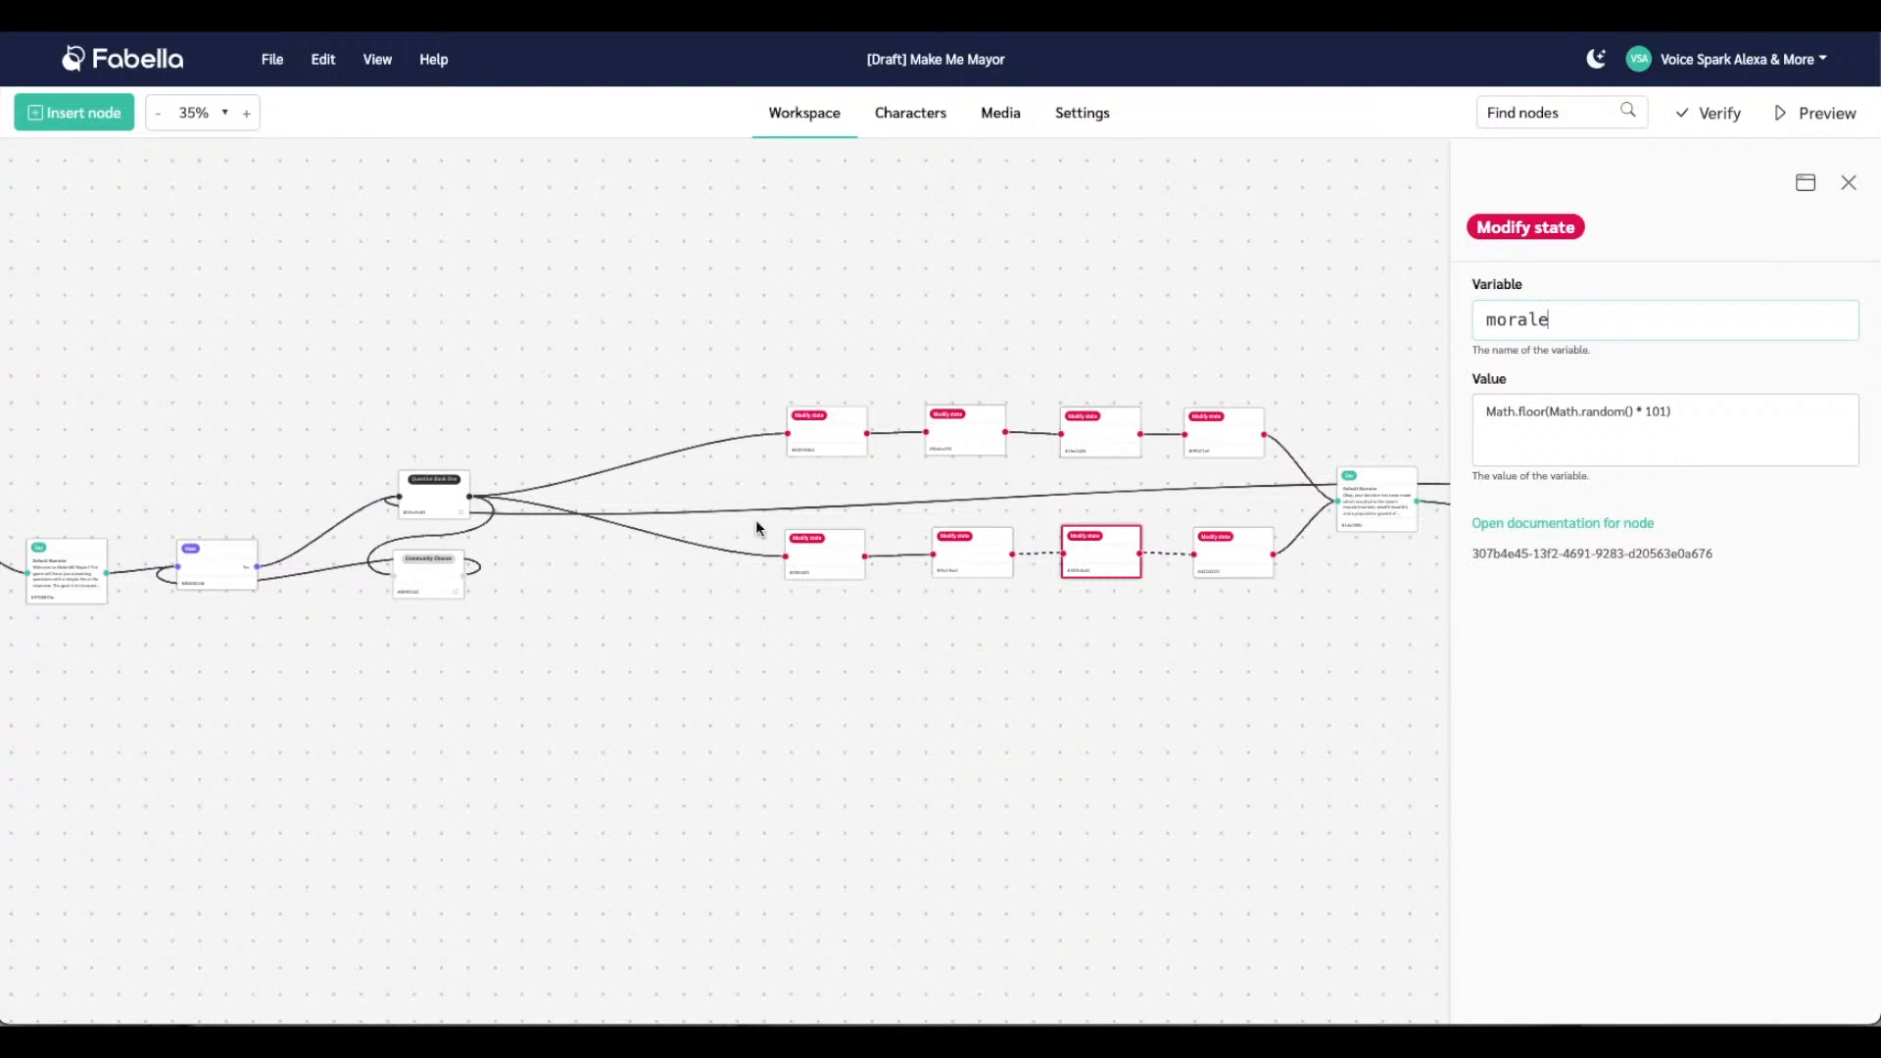
left_click(990, 571)
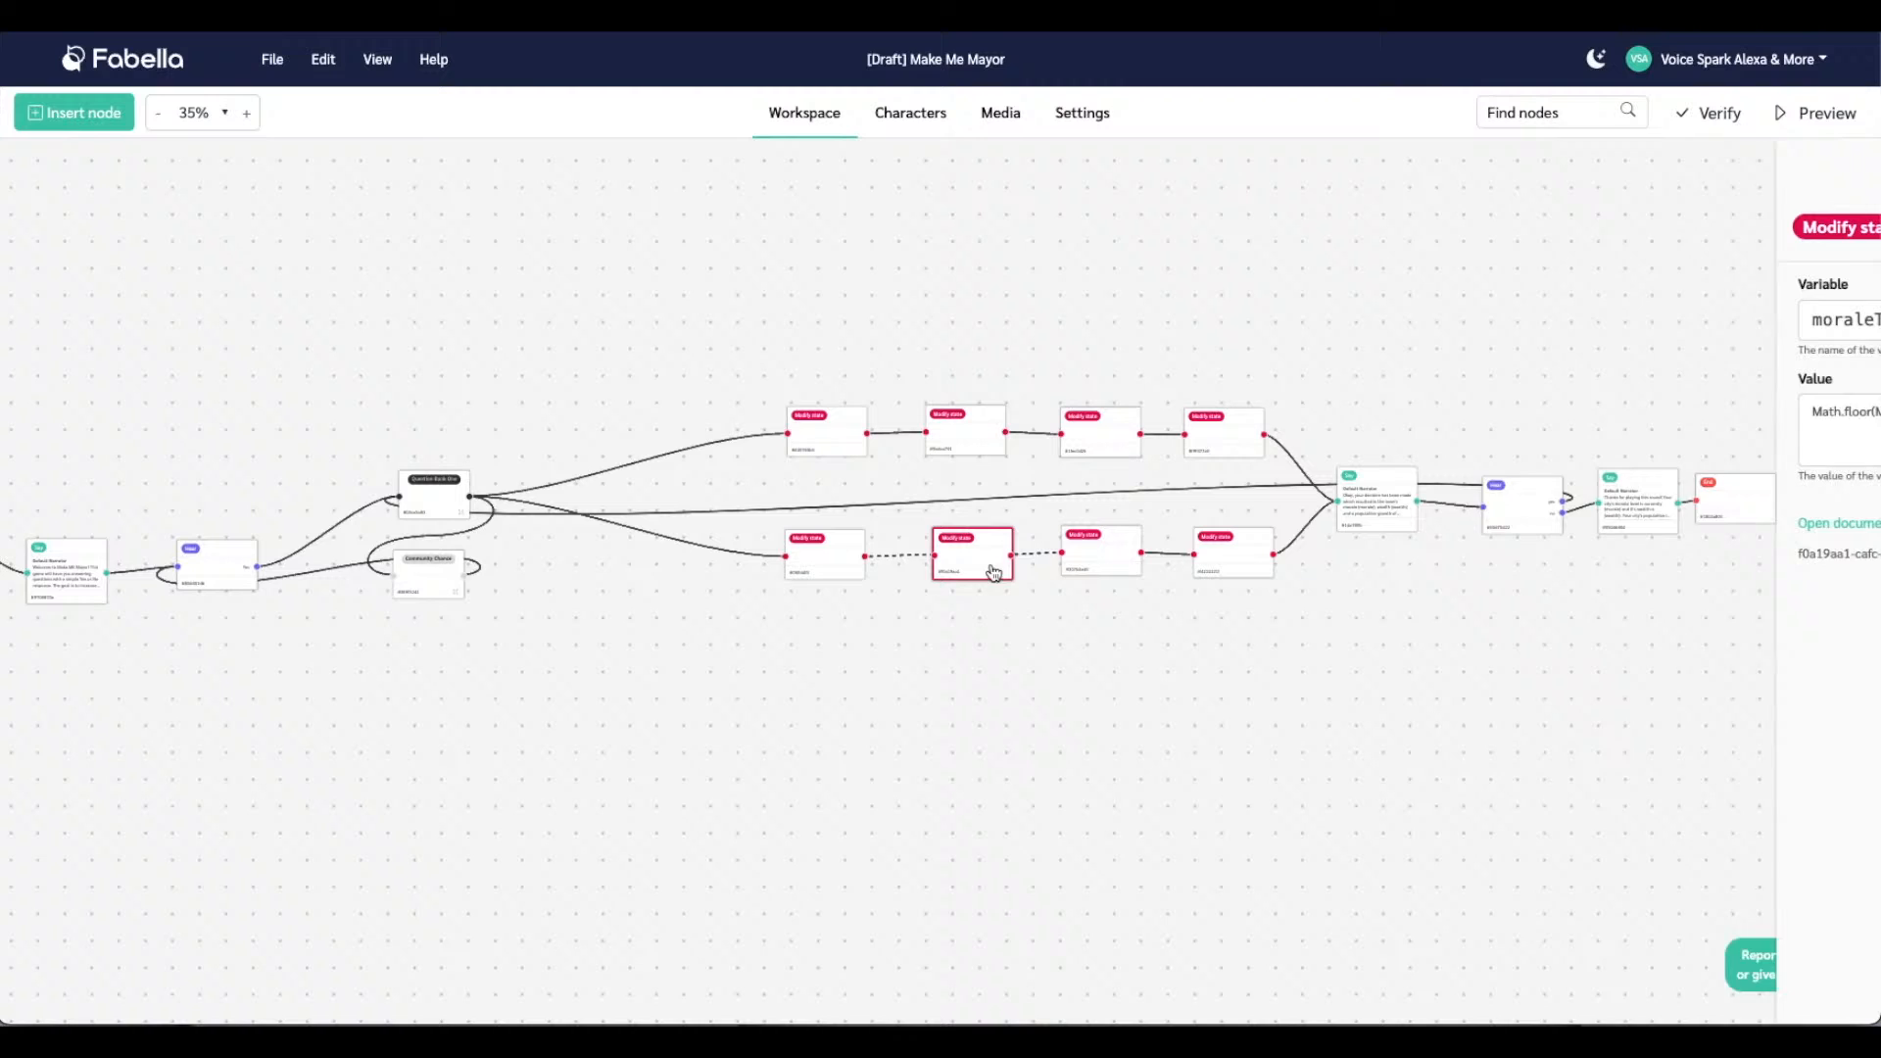
left_click(1124, 561)
left_click(1578, 314)
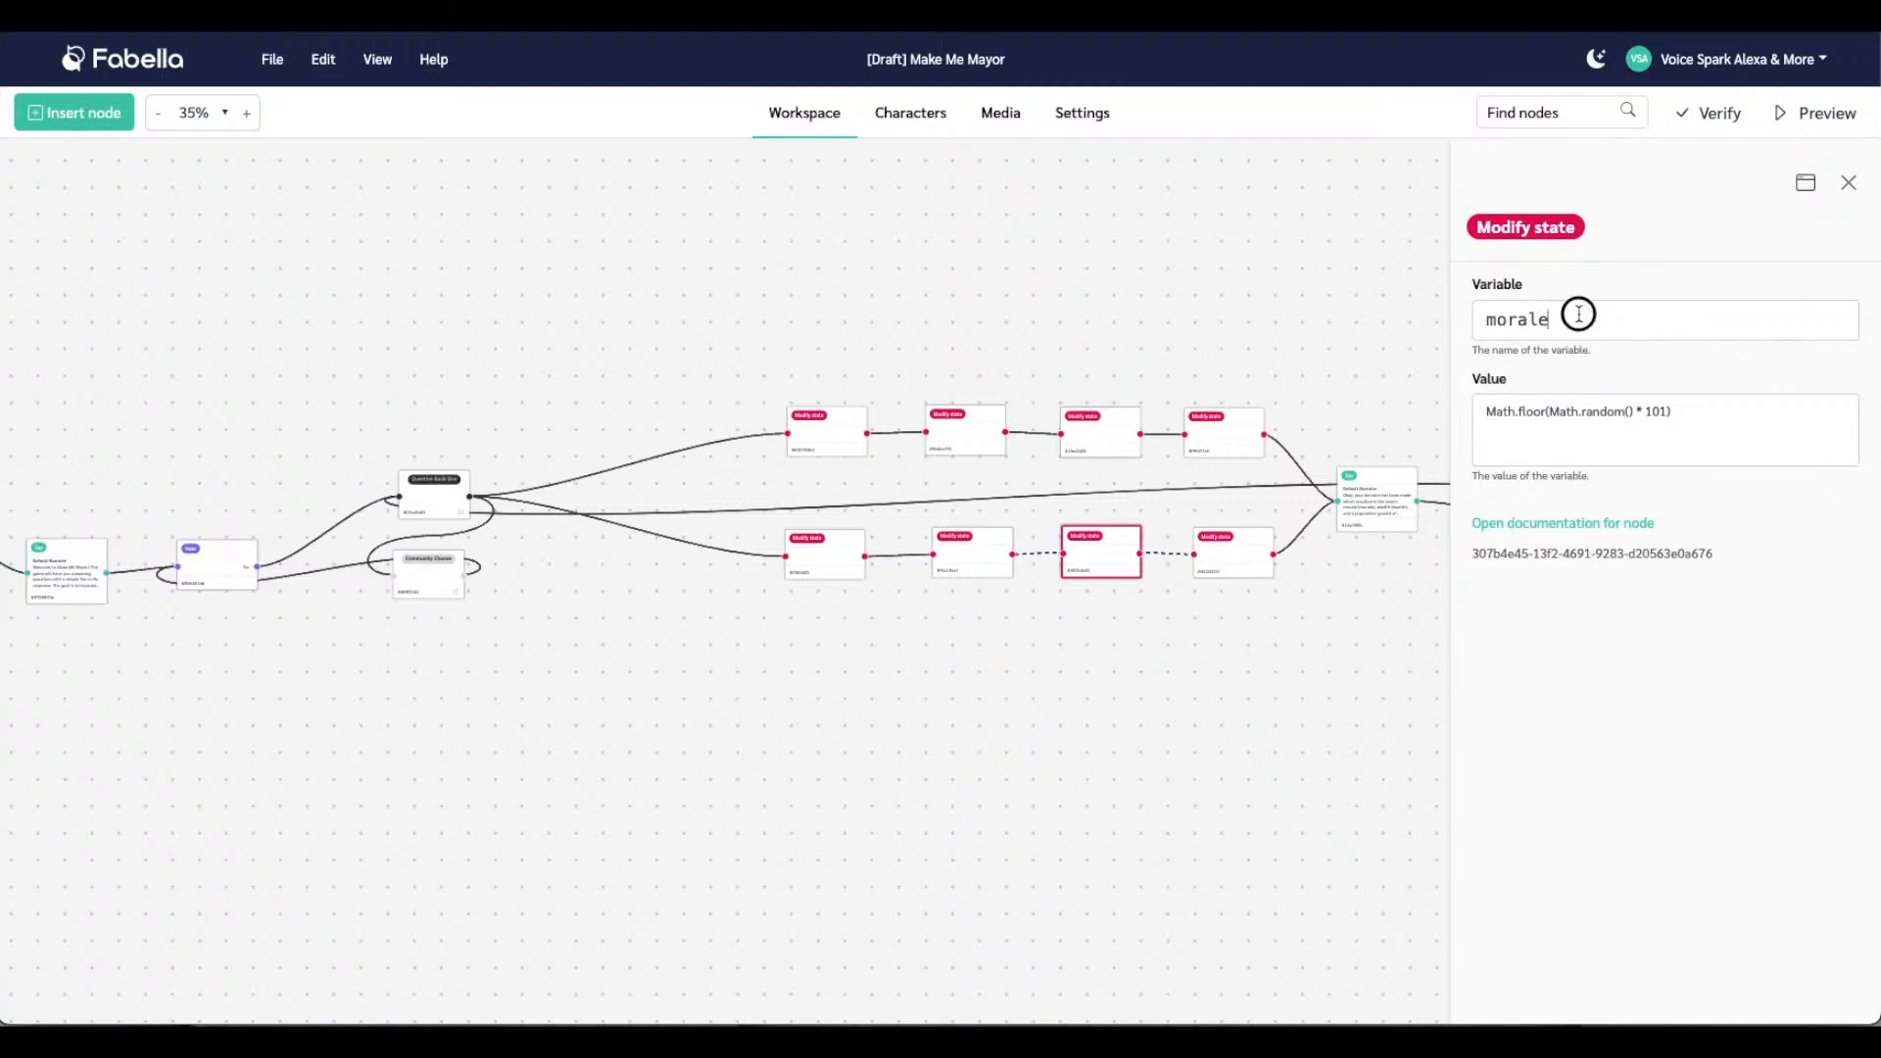
key("BackSpace")
key("BackSpace")
key("BackSpace")
key("BackSpace")
key("BackSpace")
type("wealthTu")
left_click(1071, 417)
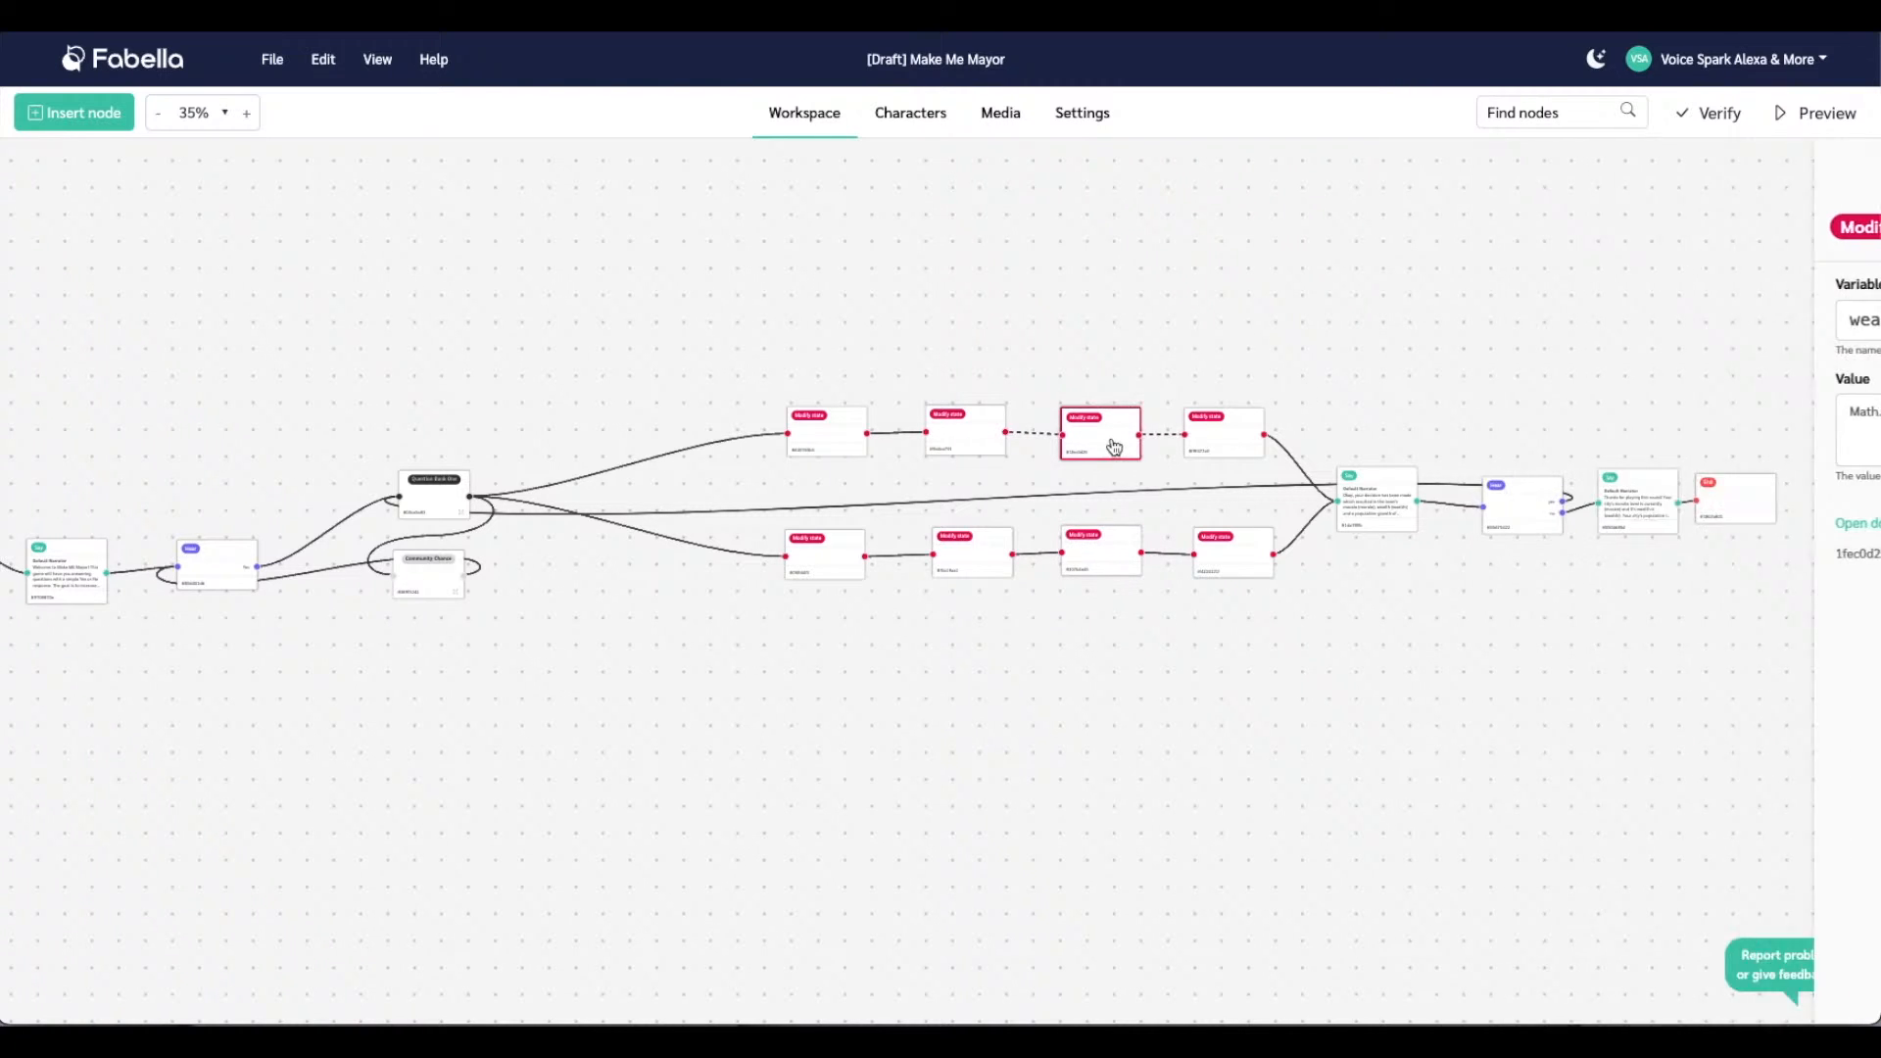
left_click(1095, 578)
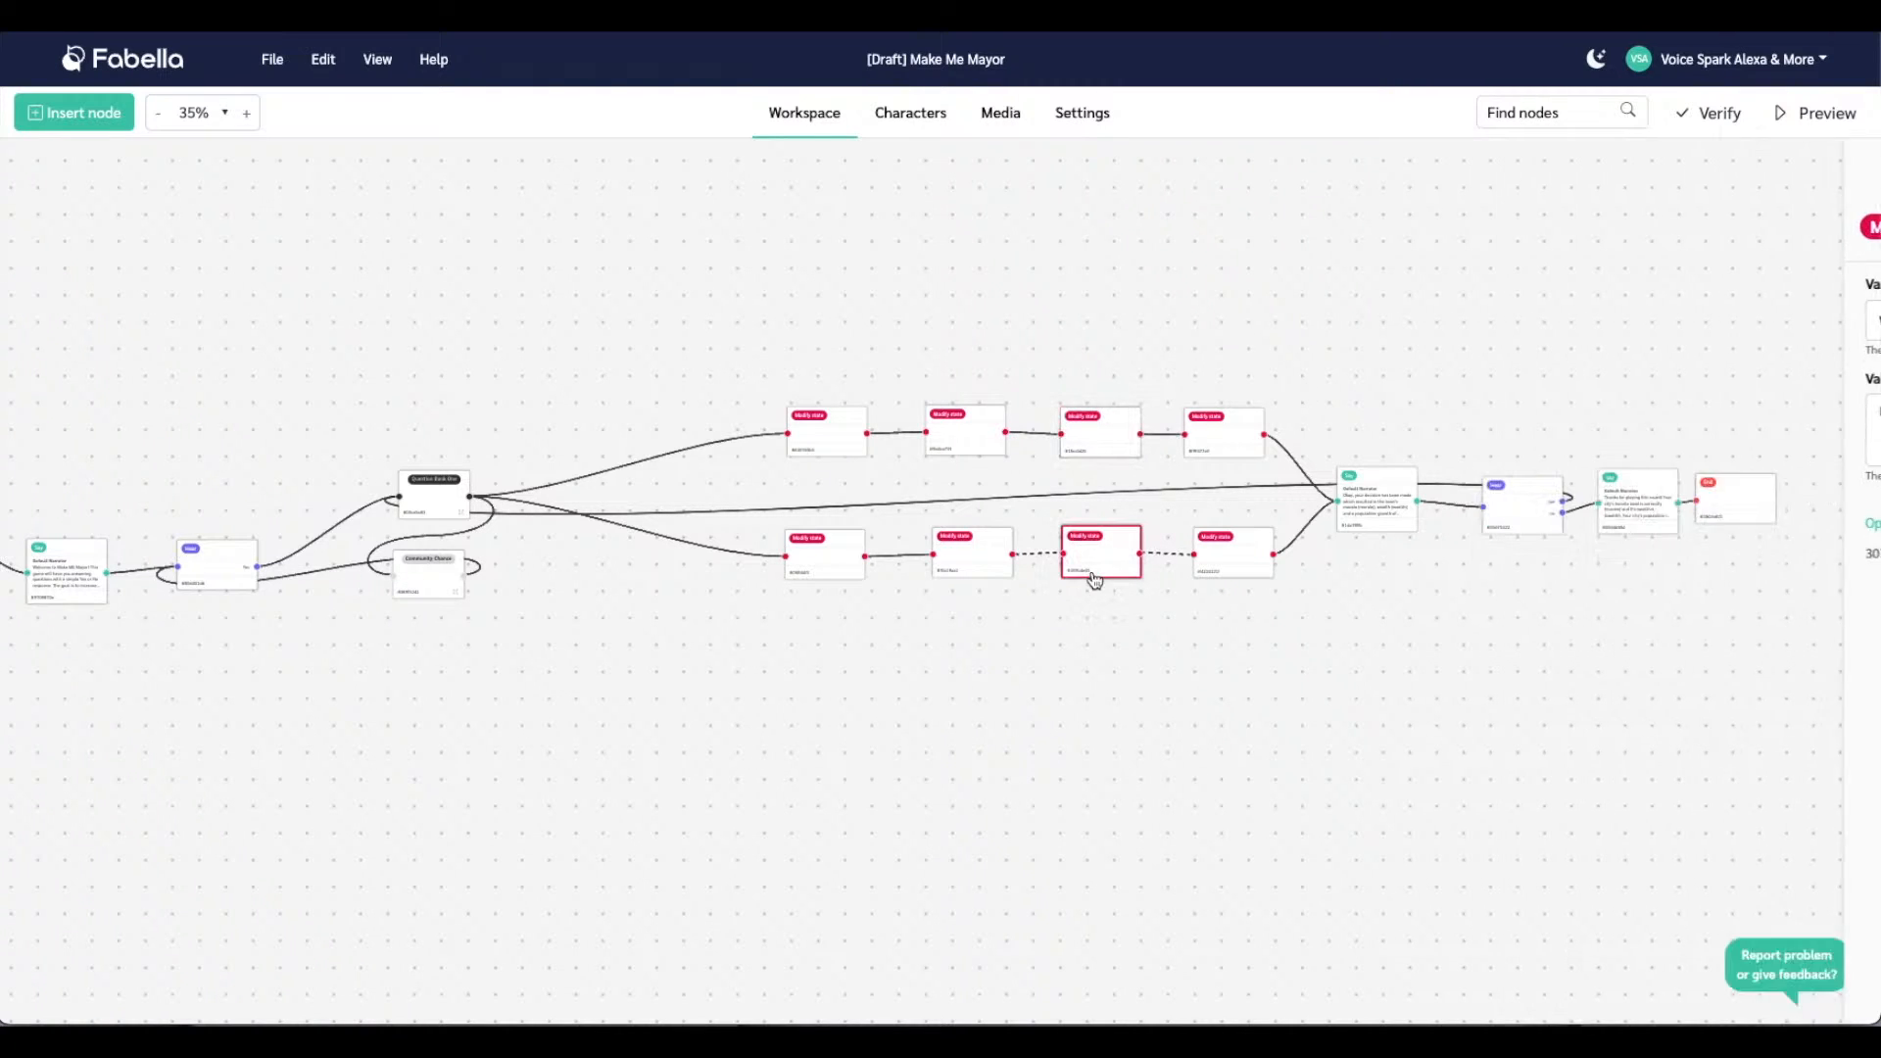
left_click(1096, 452)
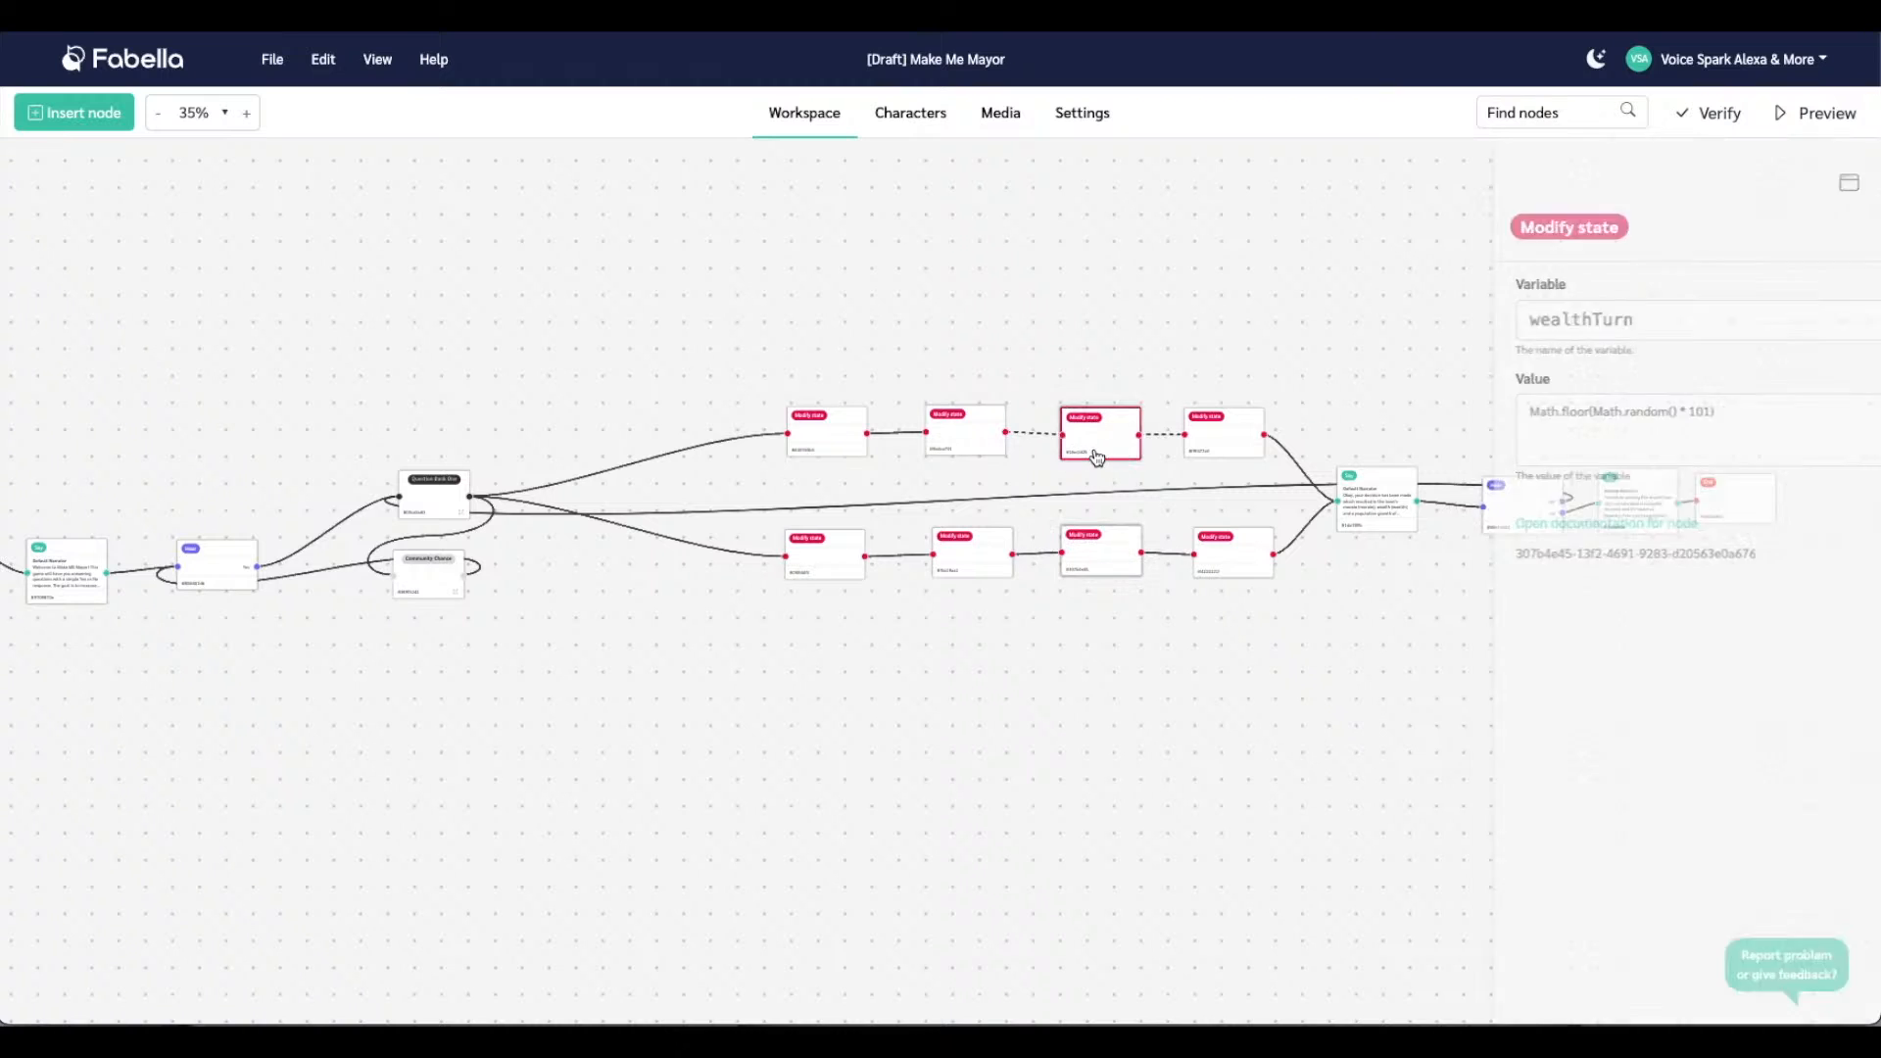
Set the value of the upper branch's population Modify state node to {moraleTurn} + {wealthTurn} + {population} and recheck it
left_click(1223, 437)
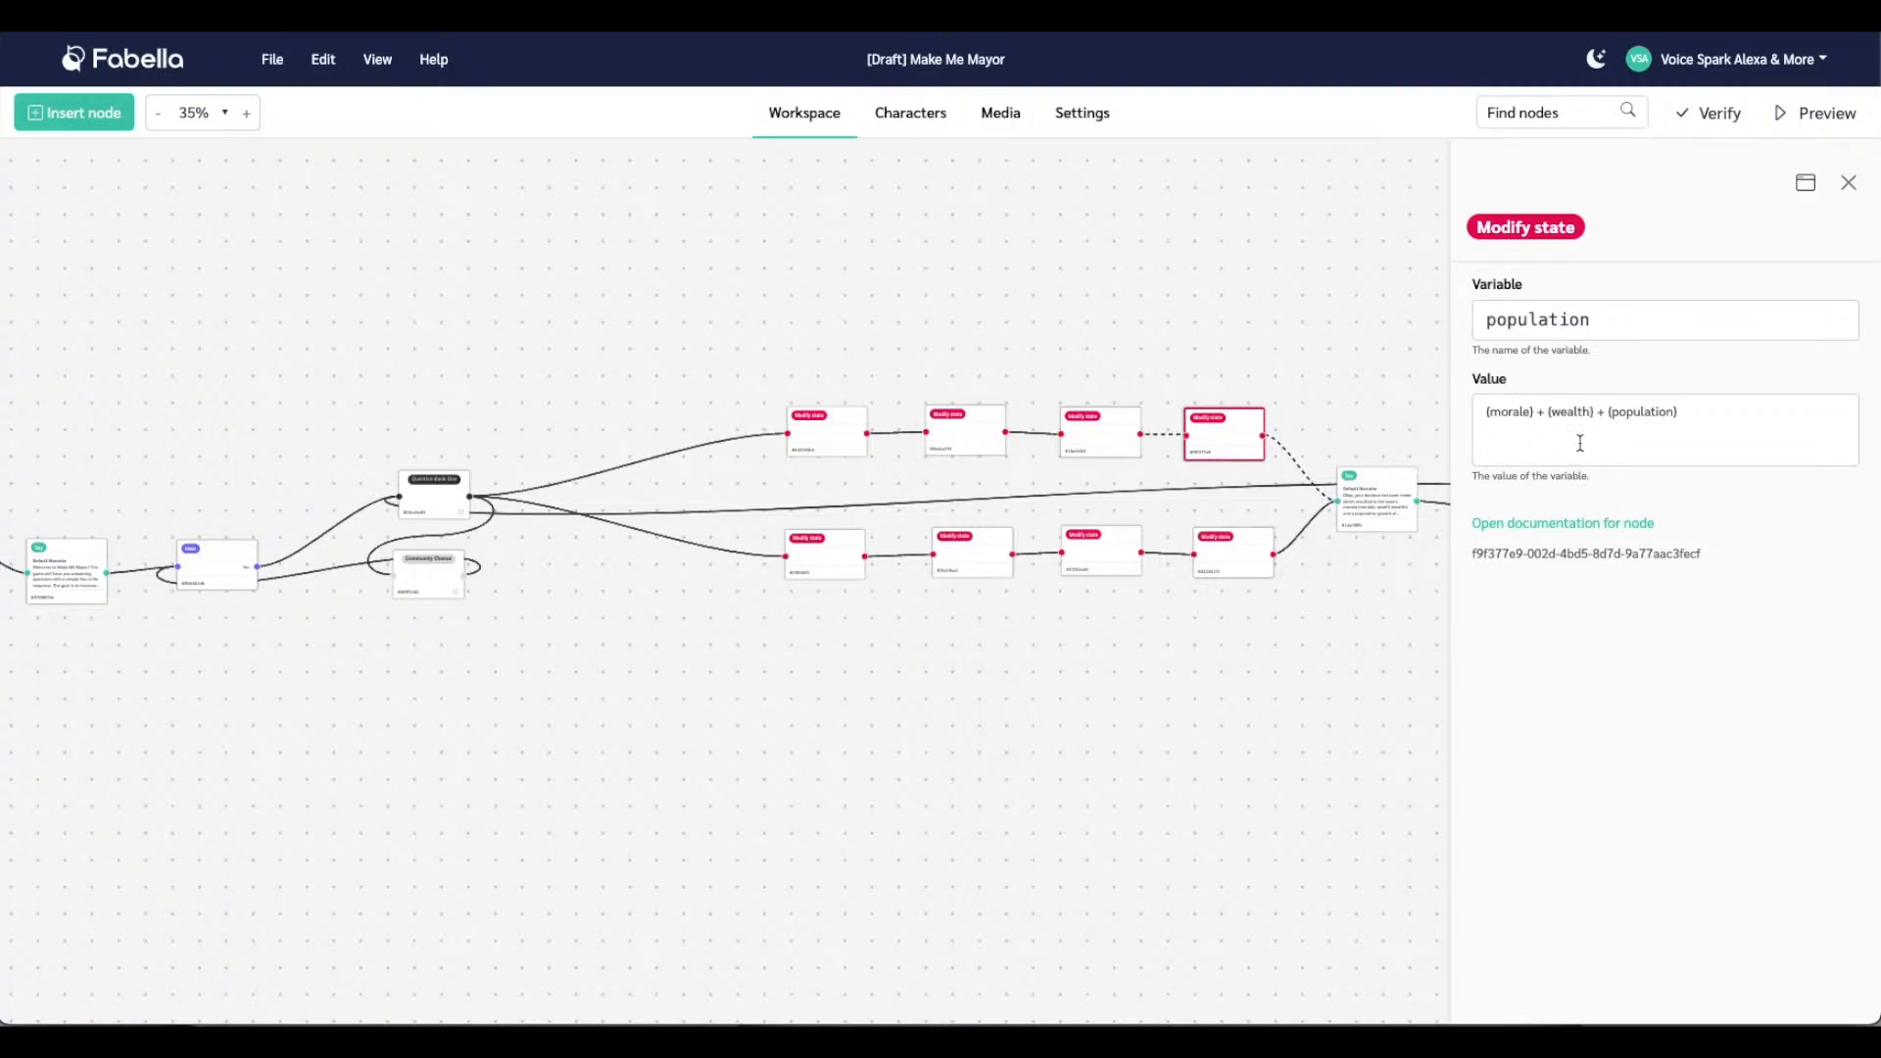
left_click(1531, 417)
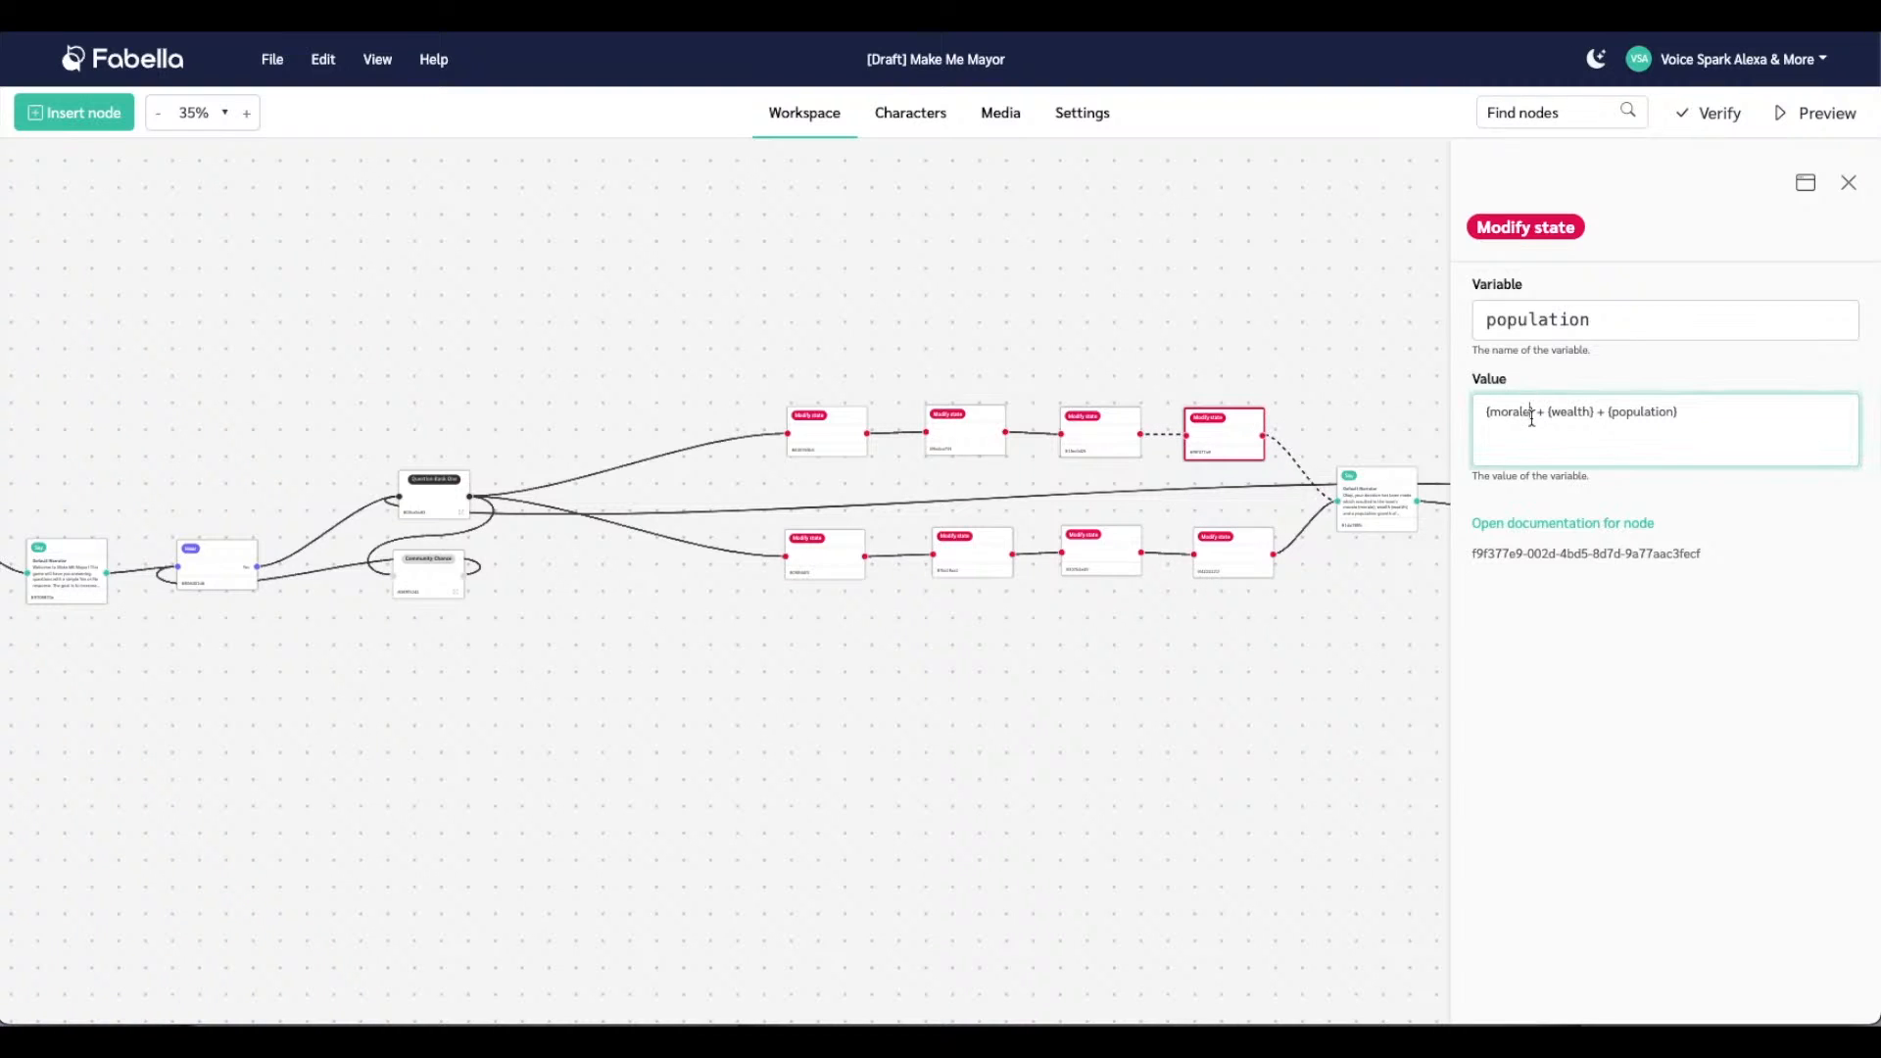
type("Turn")
left_click(1613, 415)
type("Turn")
left_click(1343, 698)
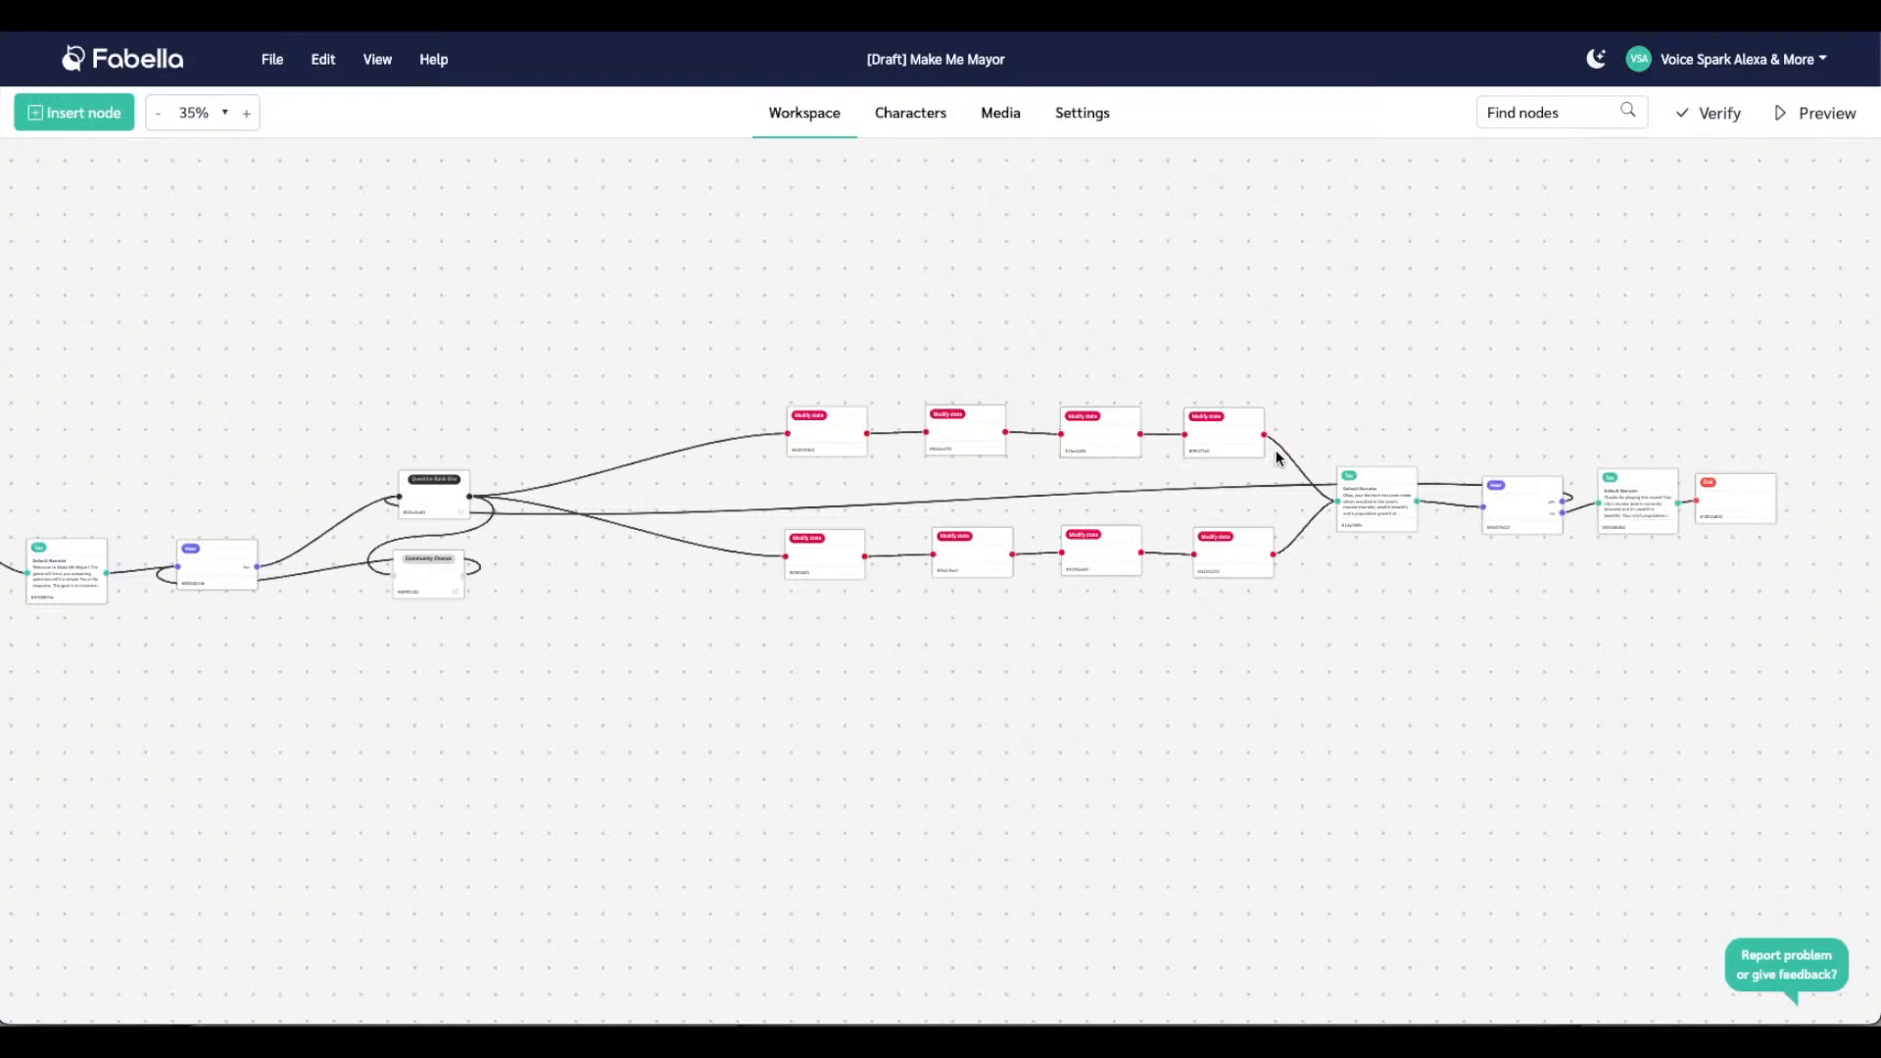
left_click(1205, 443)
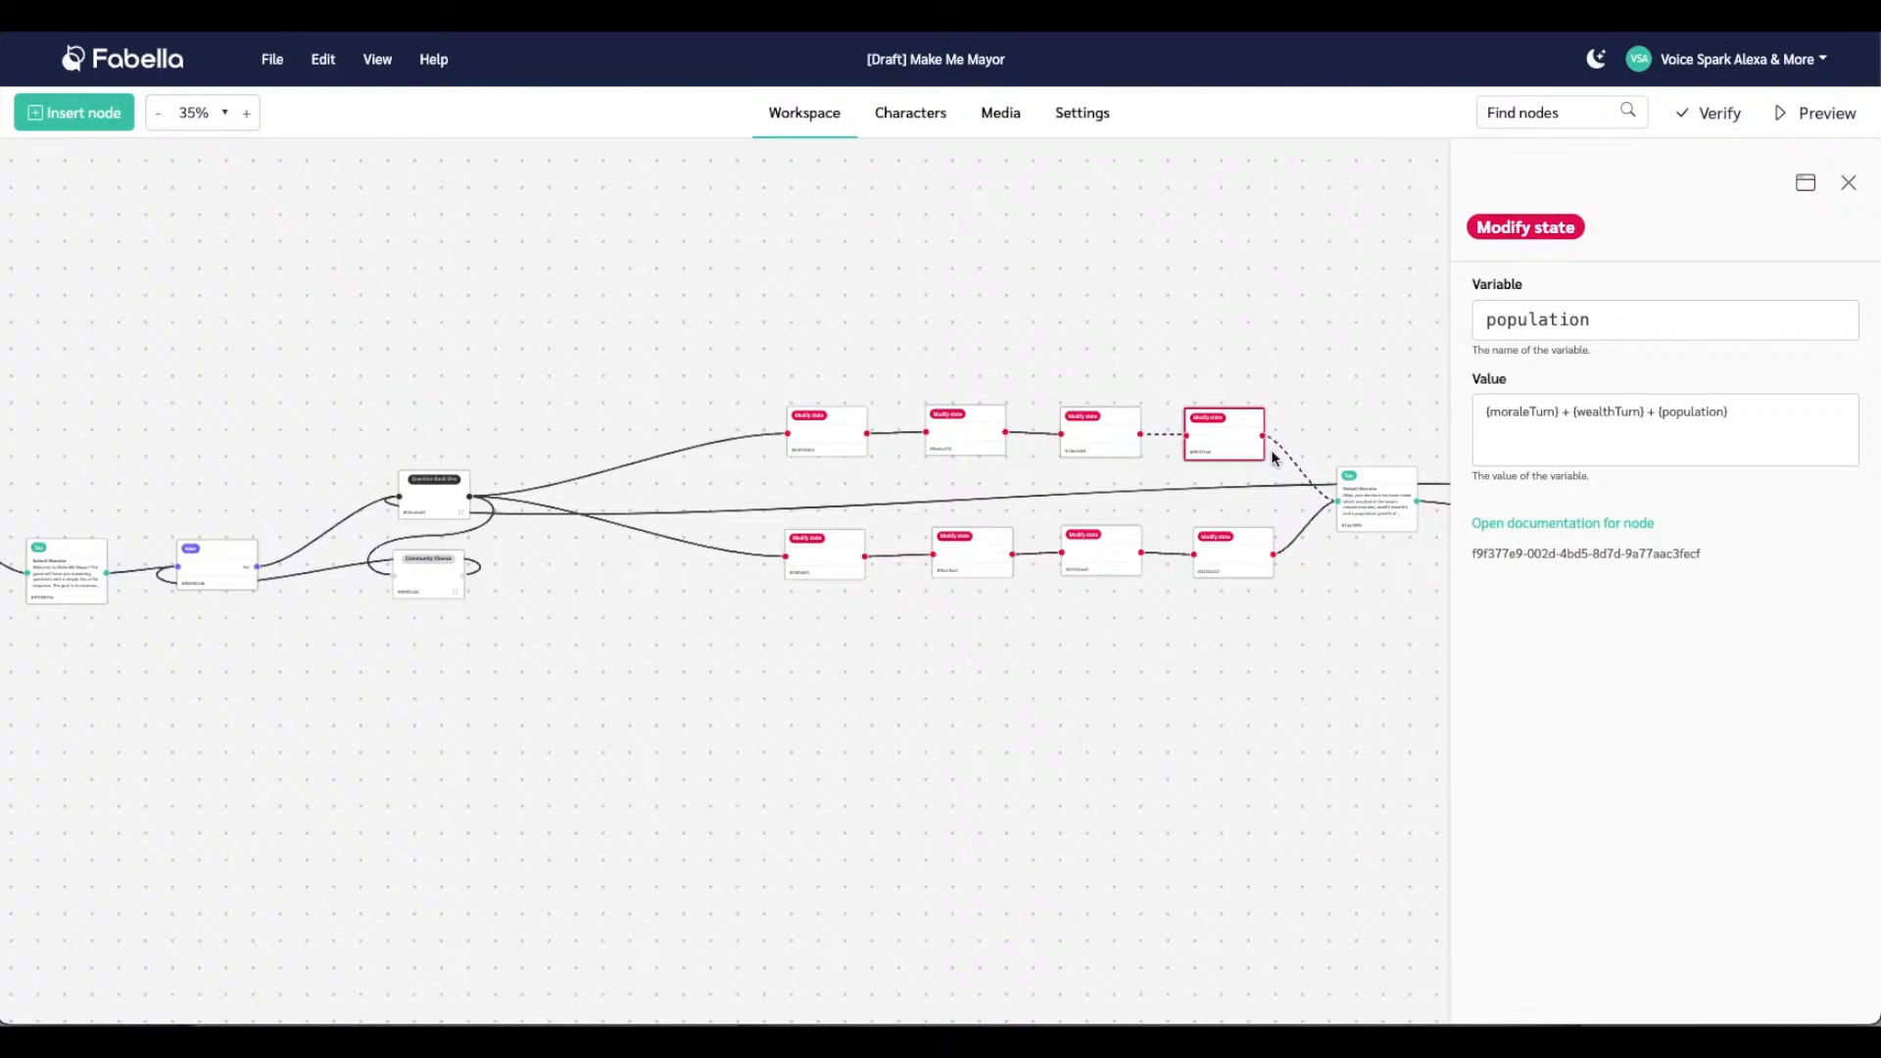
left_click(791, 643)
Move the decision-result Say node, its yes/no Hear node, the closing Say node and the End node into a lower row
left_click_drag(1380, 476, 1430, 595)
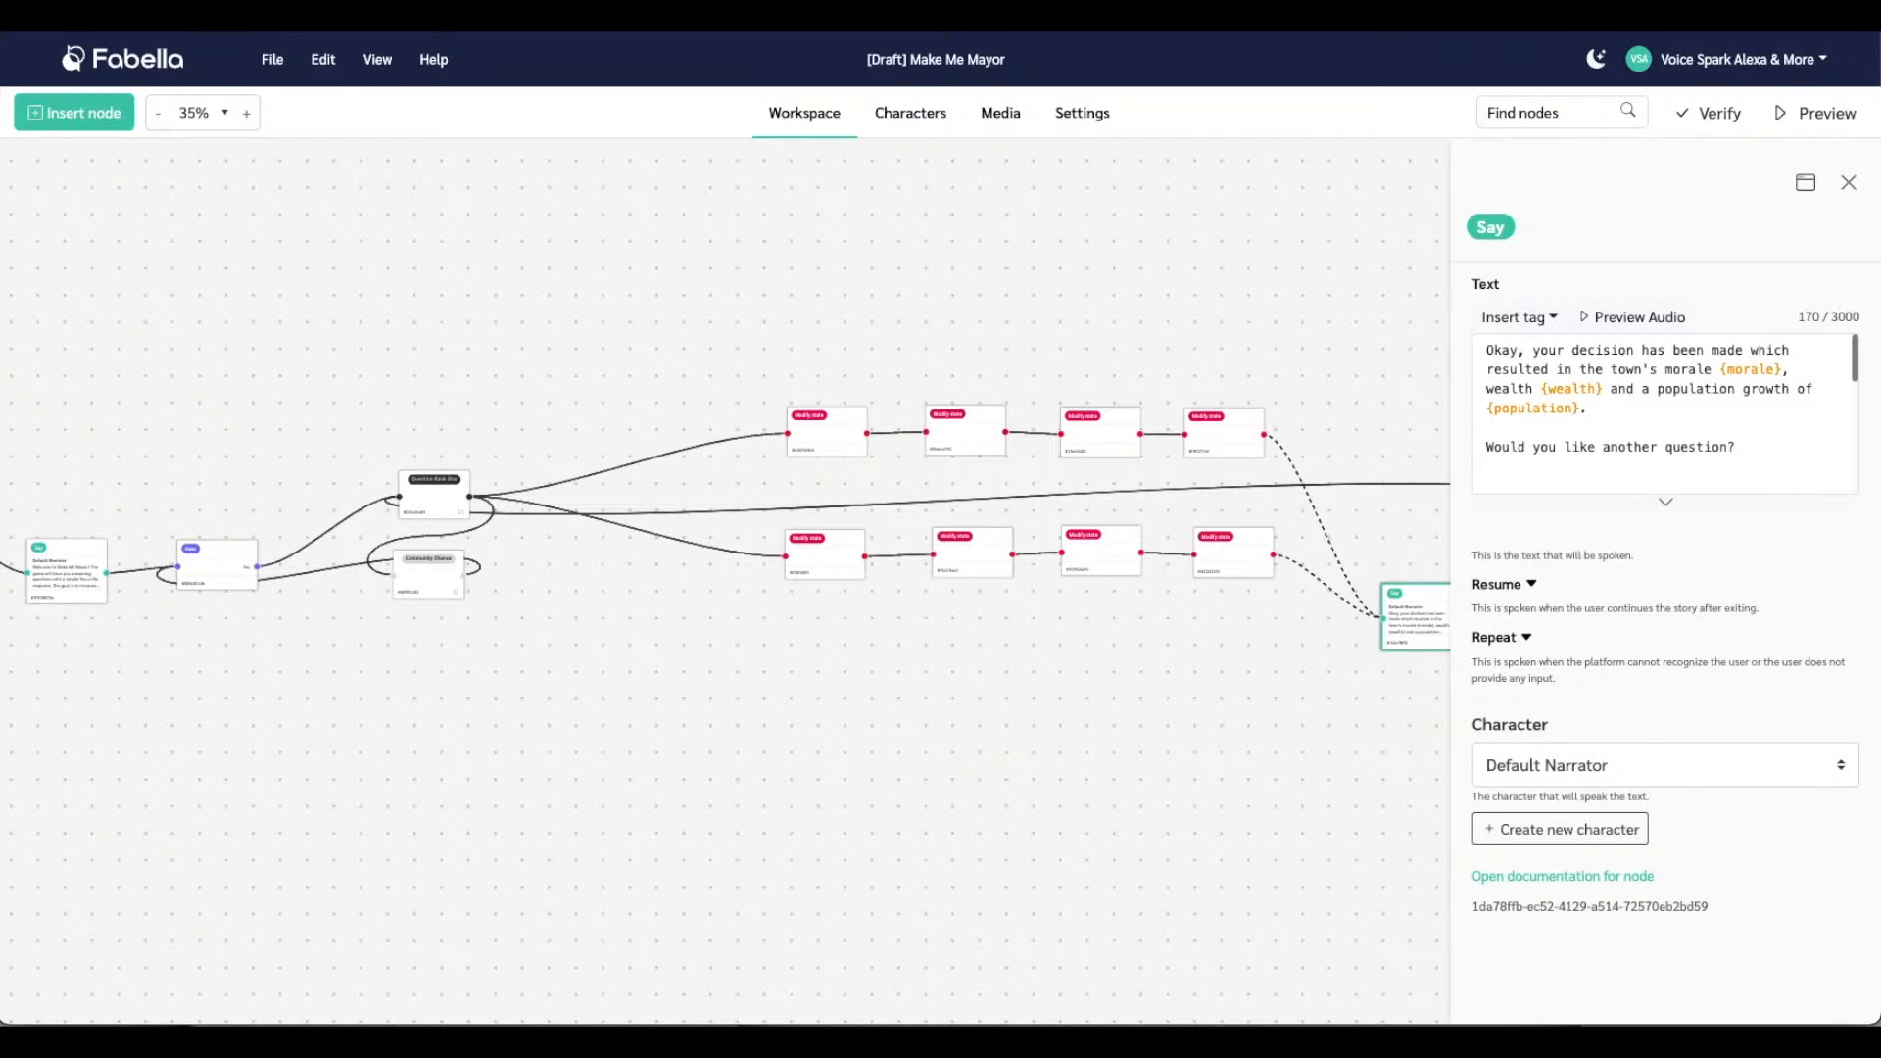
left_click(1848, 183)
left_click_drag(1526, 504, 1520, 608)
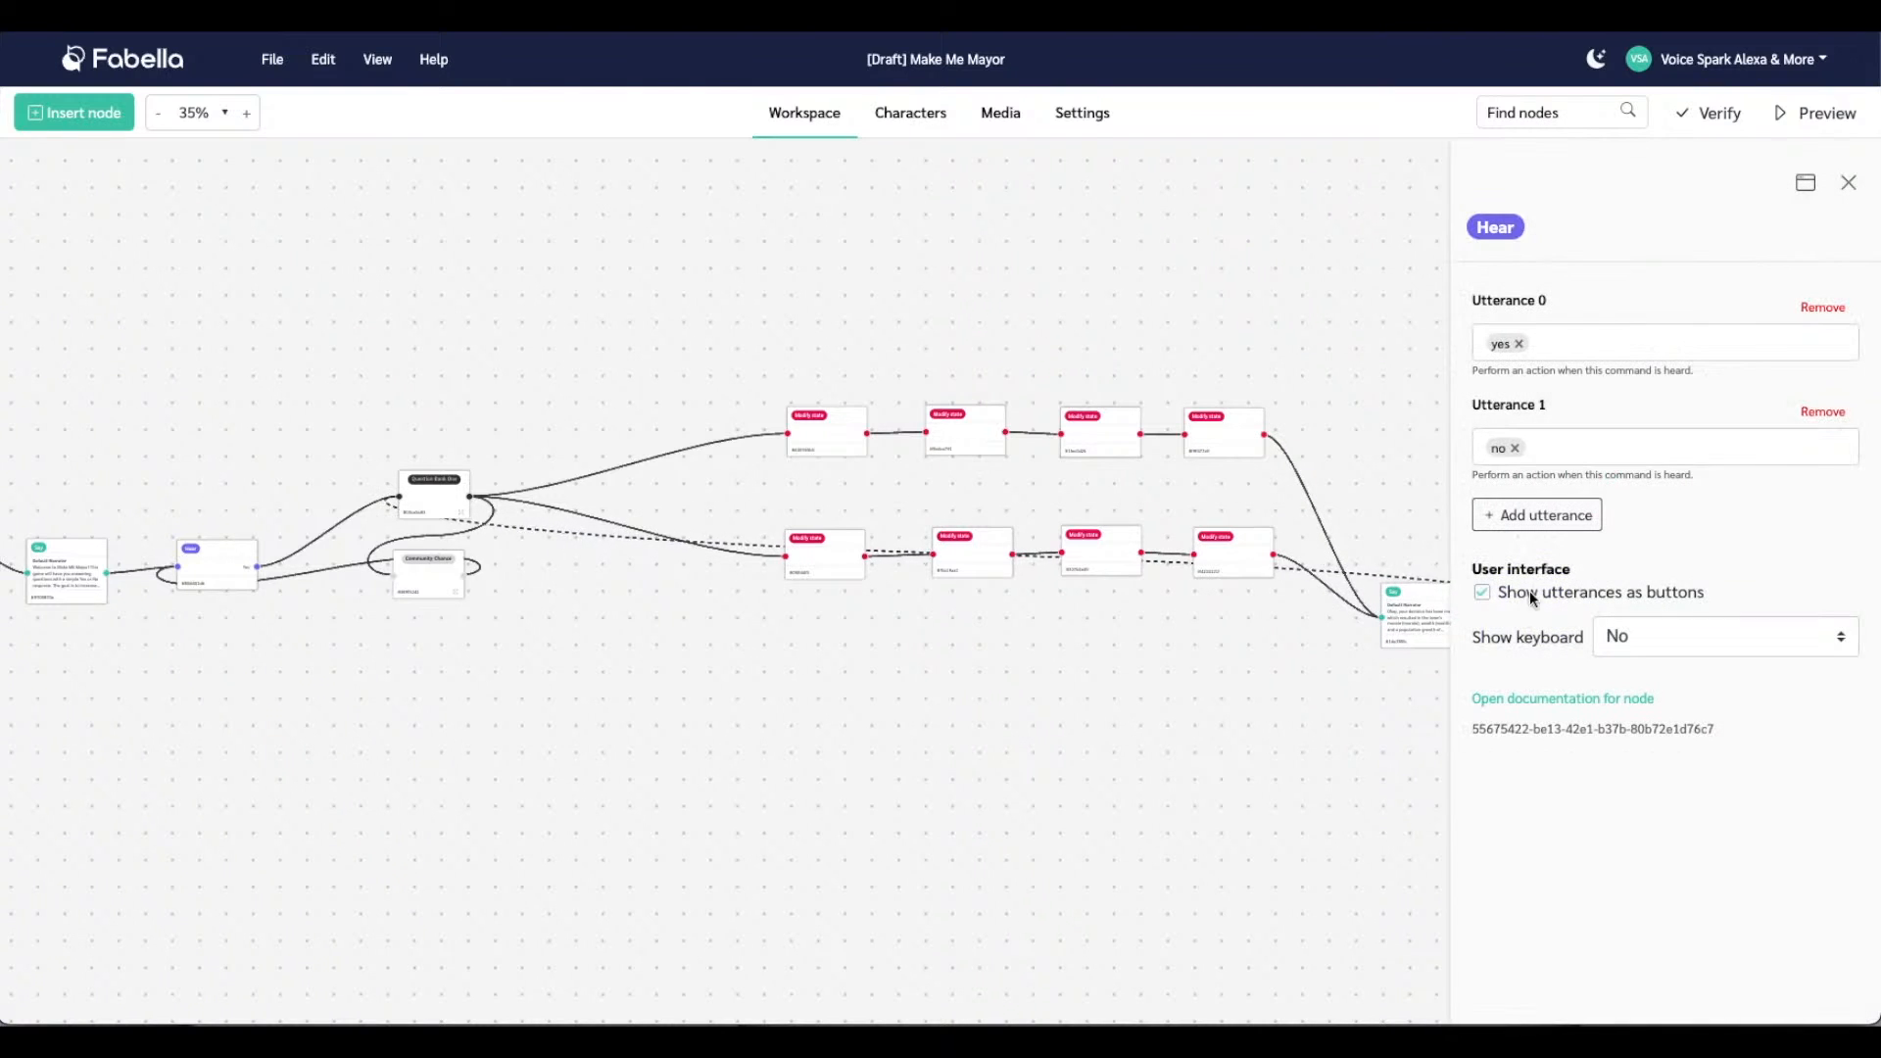
left_click(1855, 192)
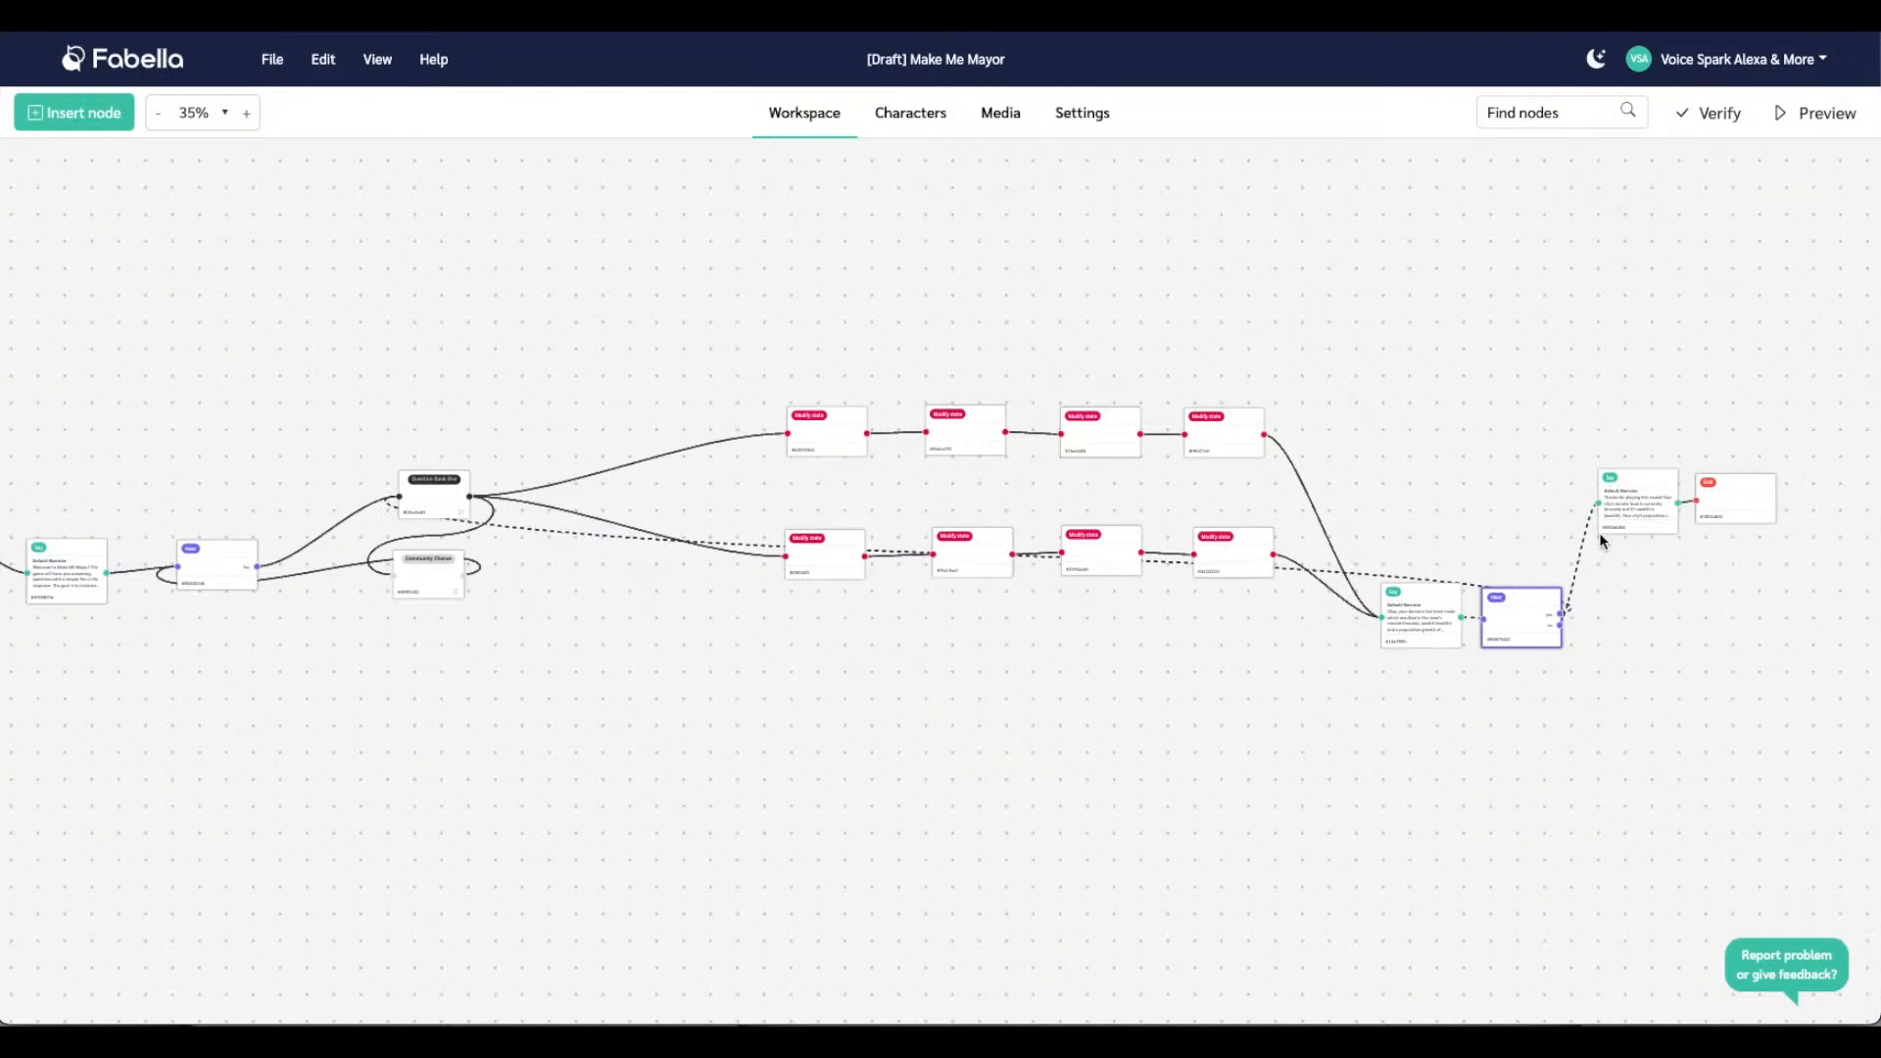
left_click_drag(1601, 531, 1608, 638)
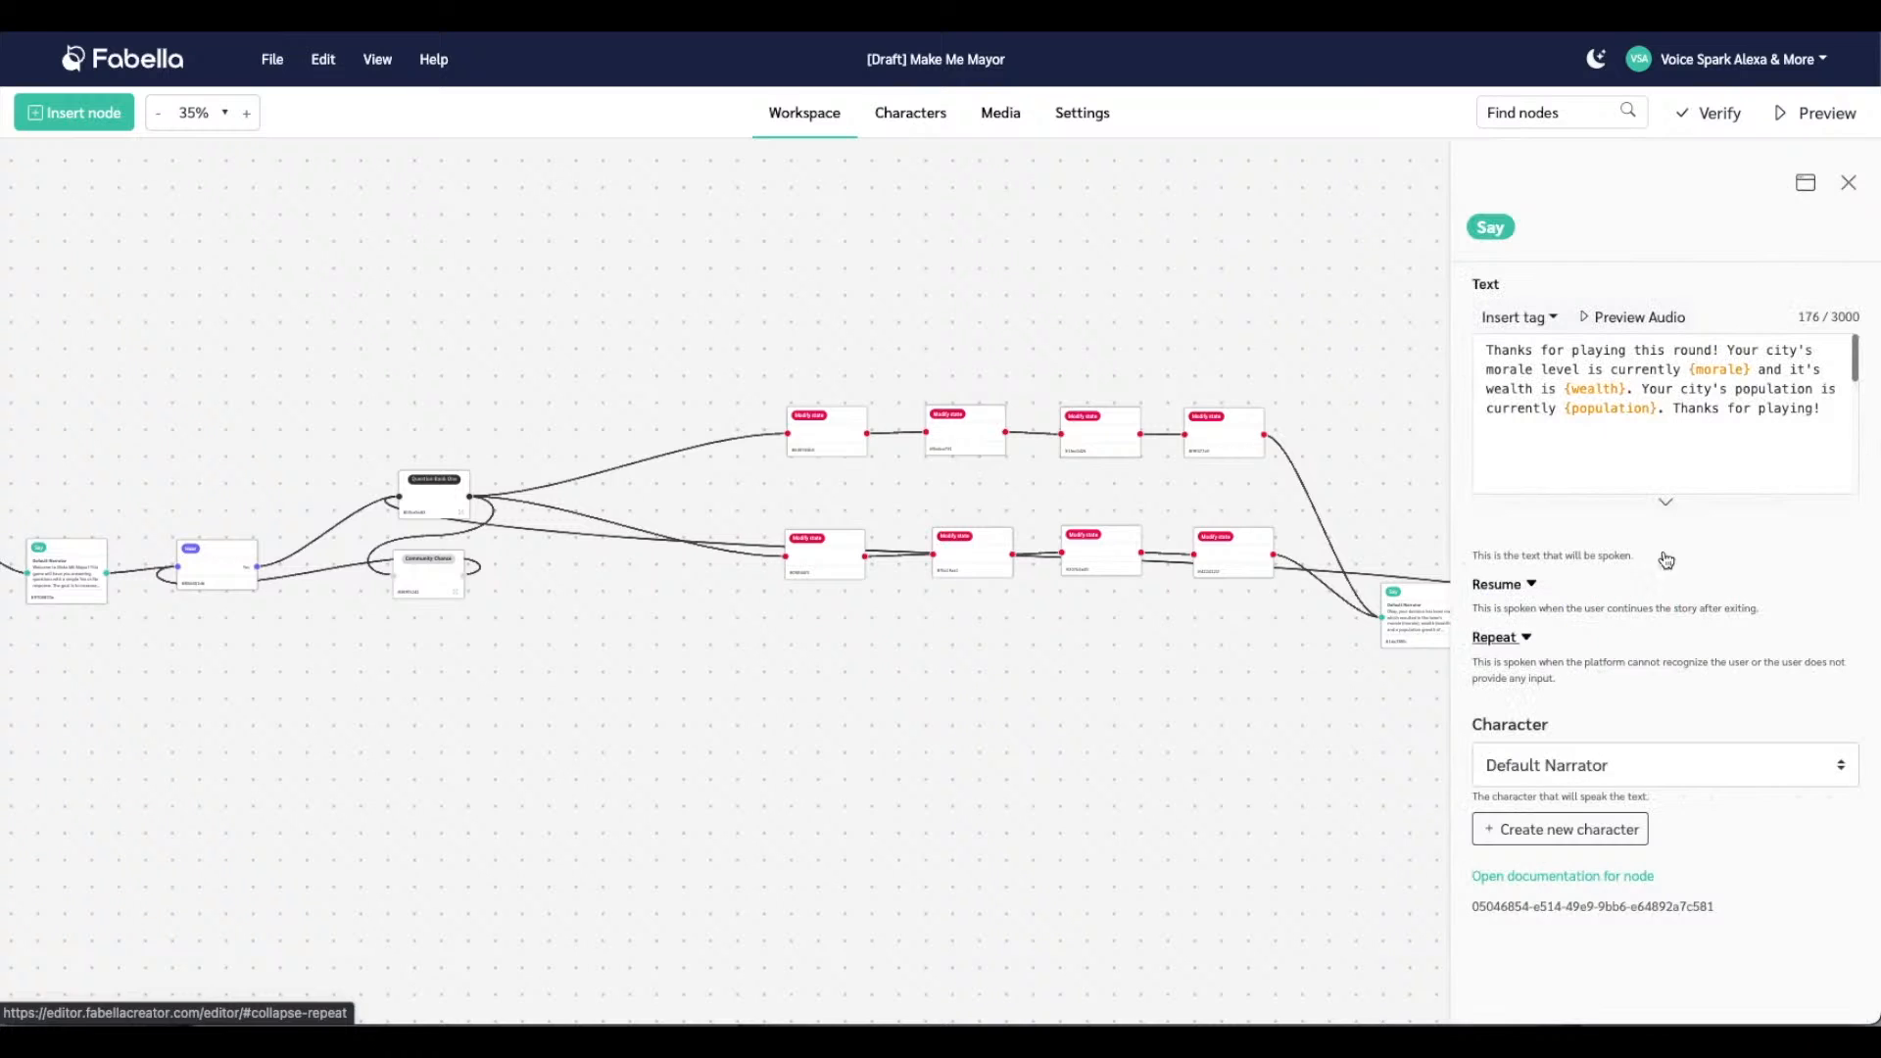
left_click(1848, 187)
left_click_drag(1730, 496, 1748, 611)
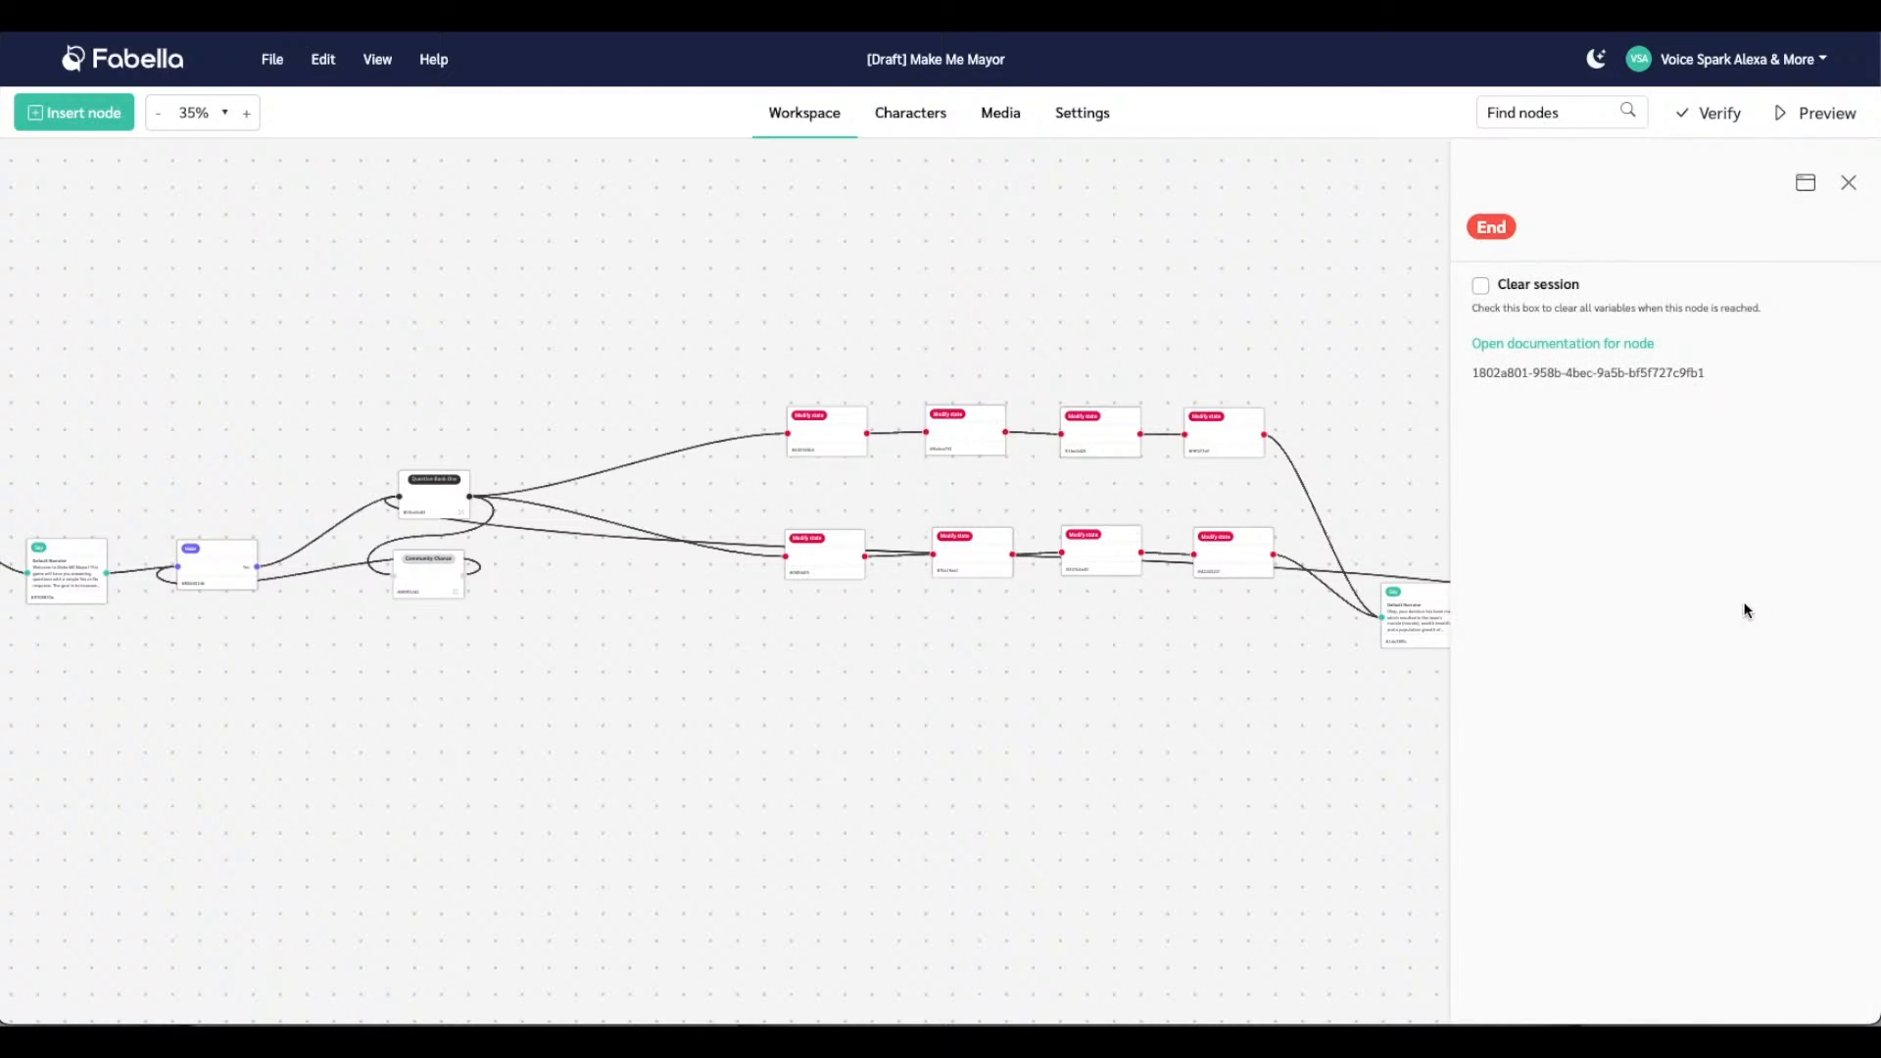
left_click(1846, 186)
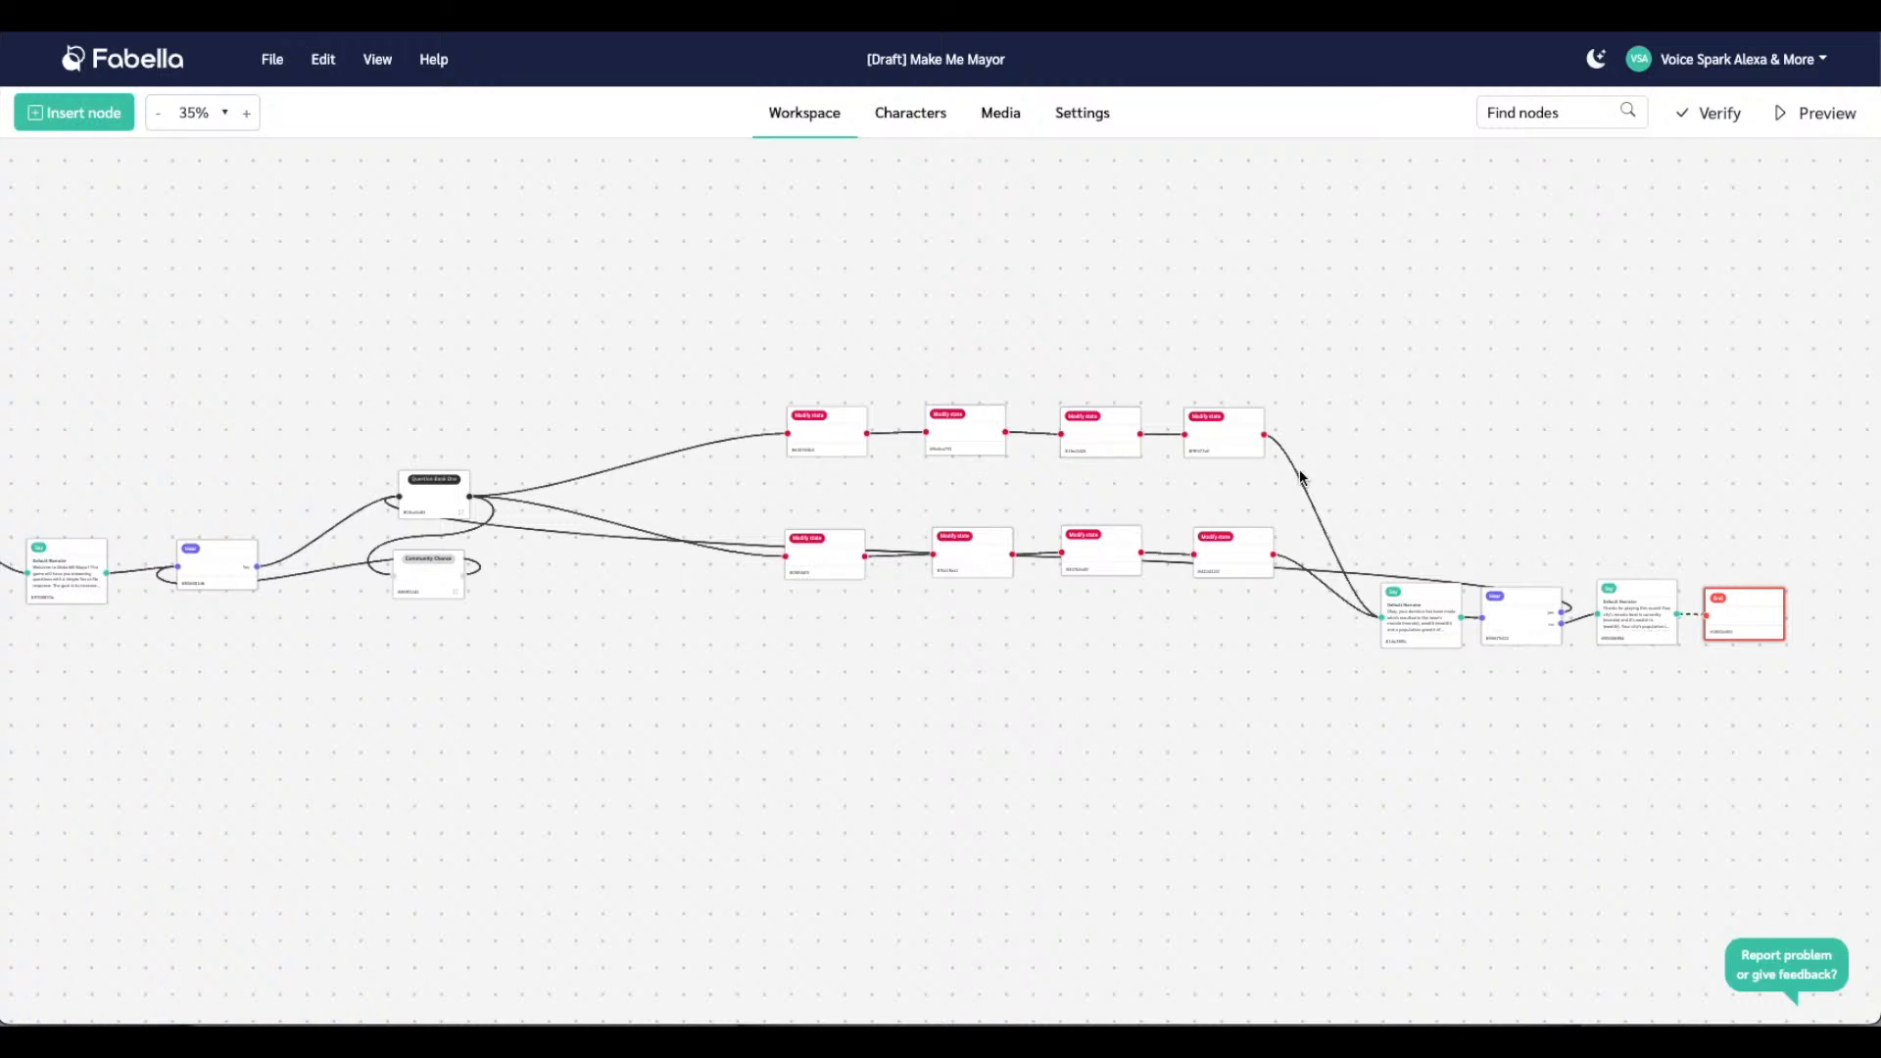
Duplicate the upper population Modify state node twice, place one copy after each branch, and link the upper copy between its branch and the Say node
right_click(1319, 446)
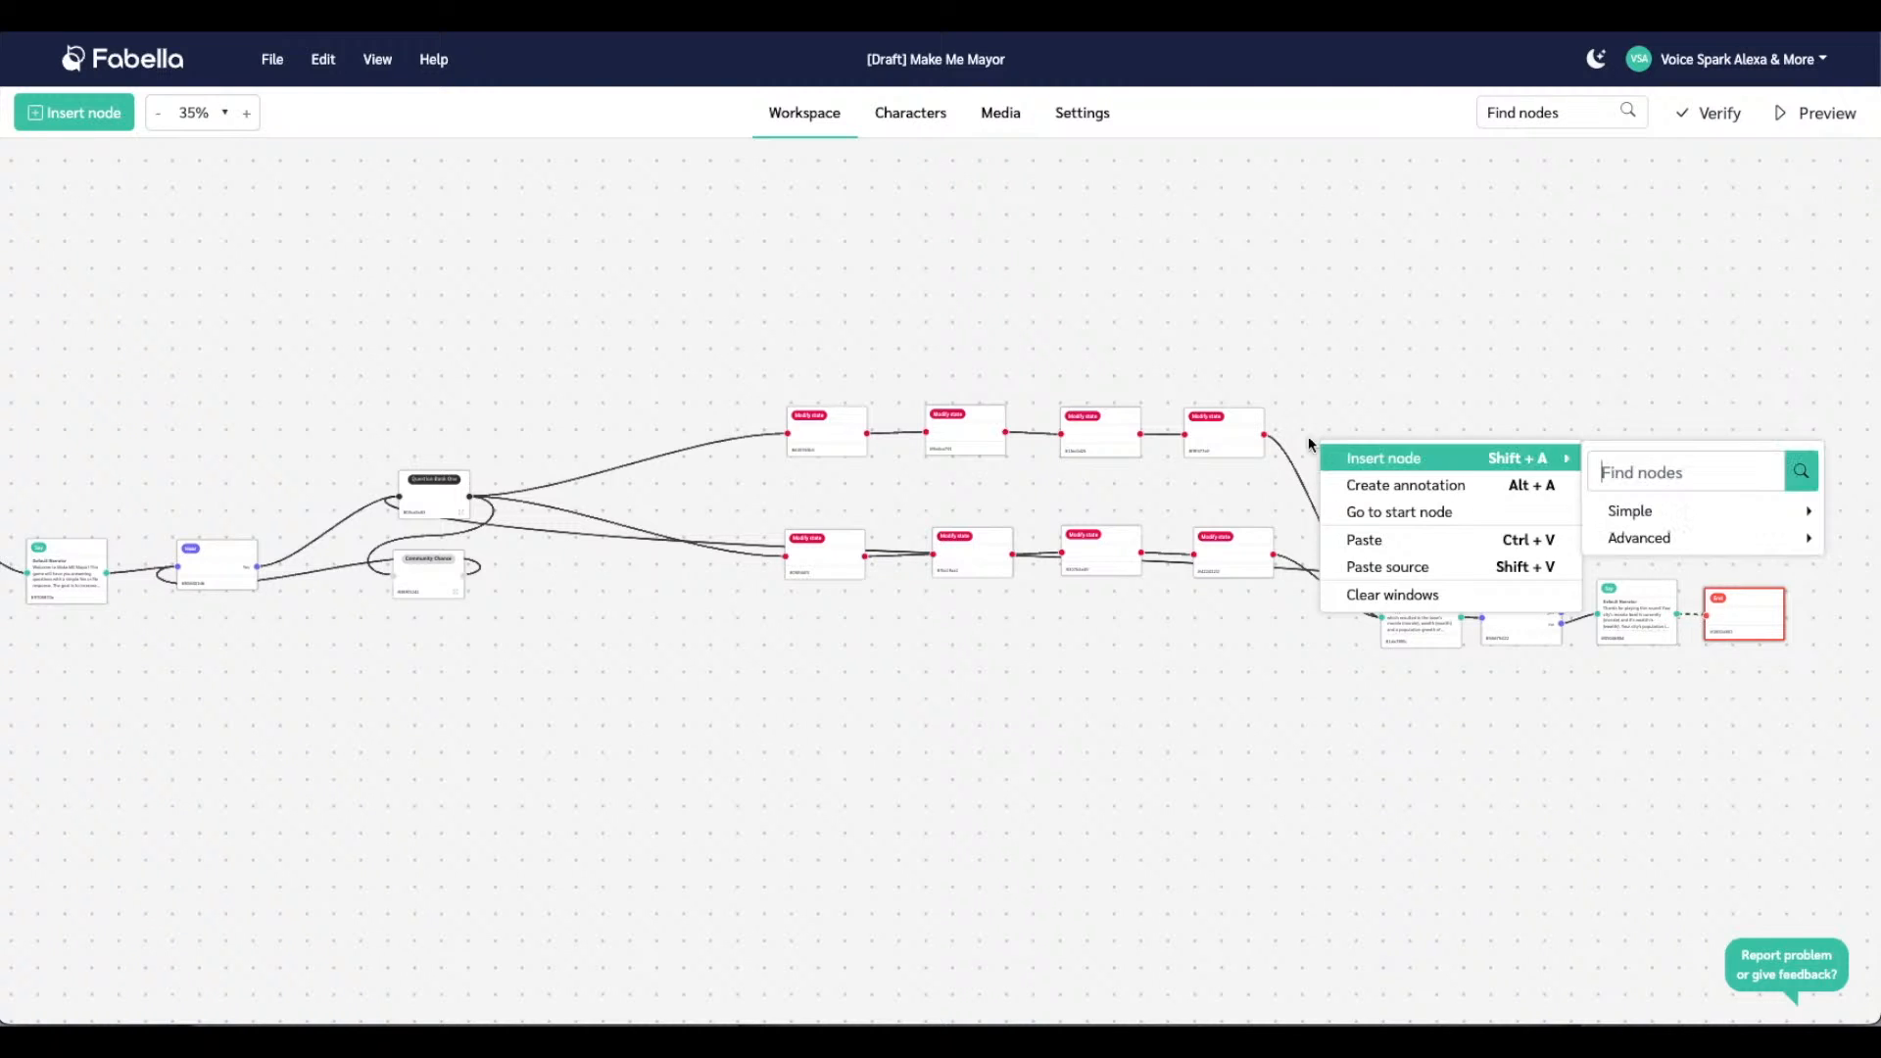
left_click(1244, 424)
key("super+c")
key("super+v")
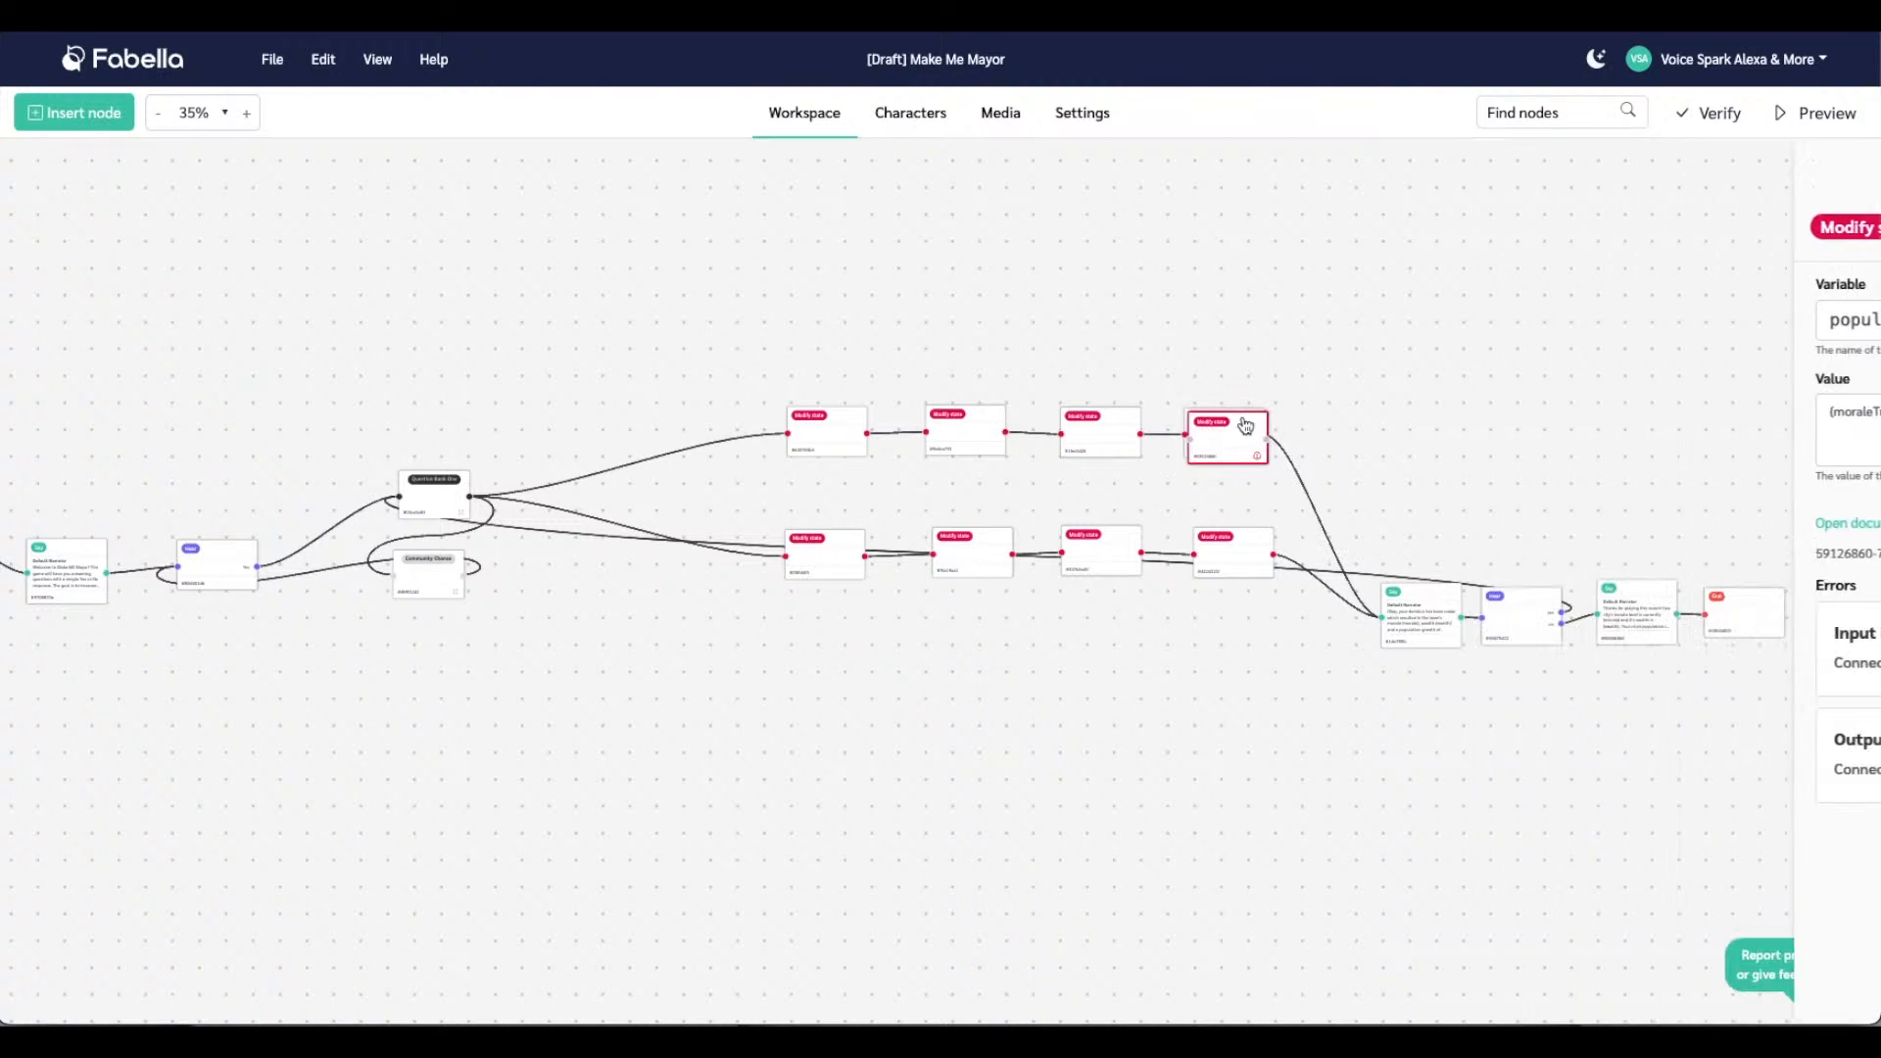
left_click_drag(1246, 426, 1292, 558)
key("super+v")
left_click_drag(1264, 434, 1382, 616)
Set the upper copied node's variable to wealth and its value to {wealth} + {wealthTurn}
left_click(1318, 424)
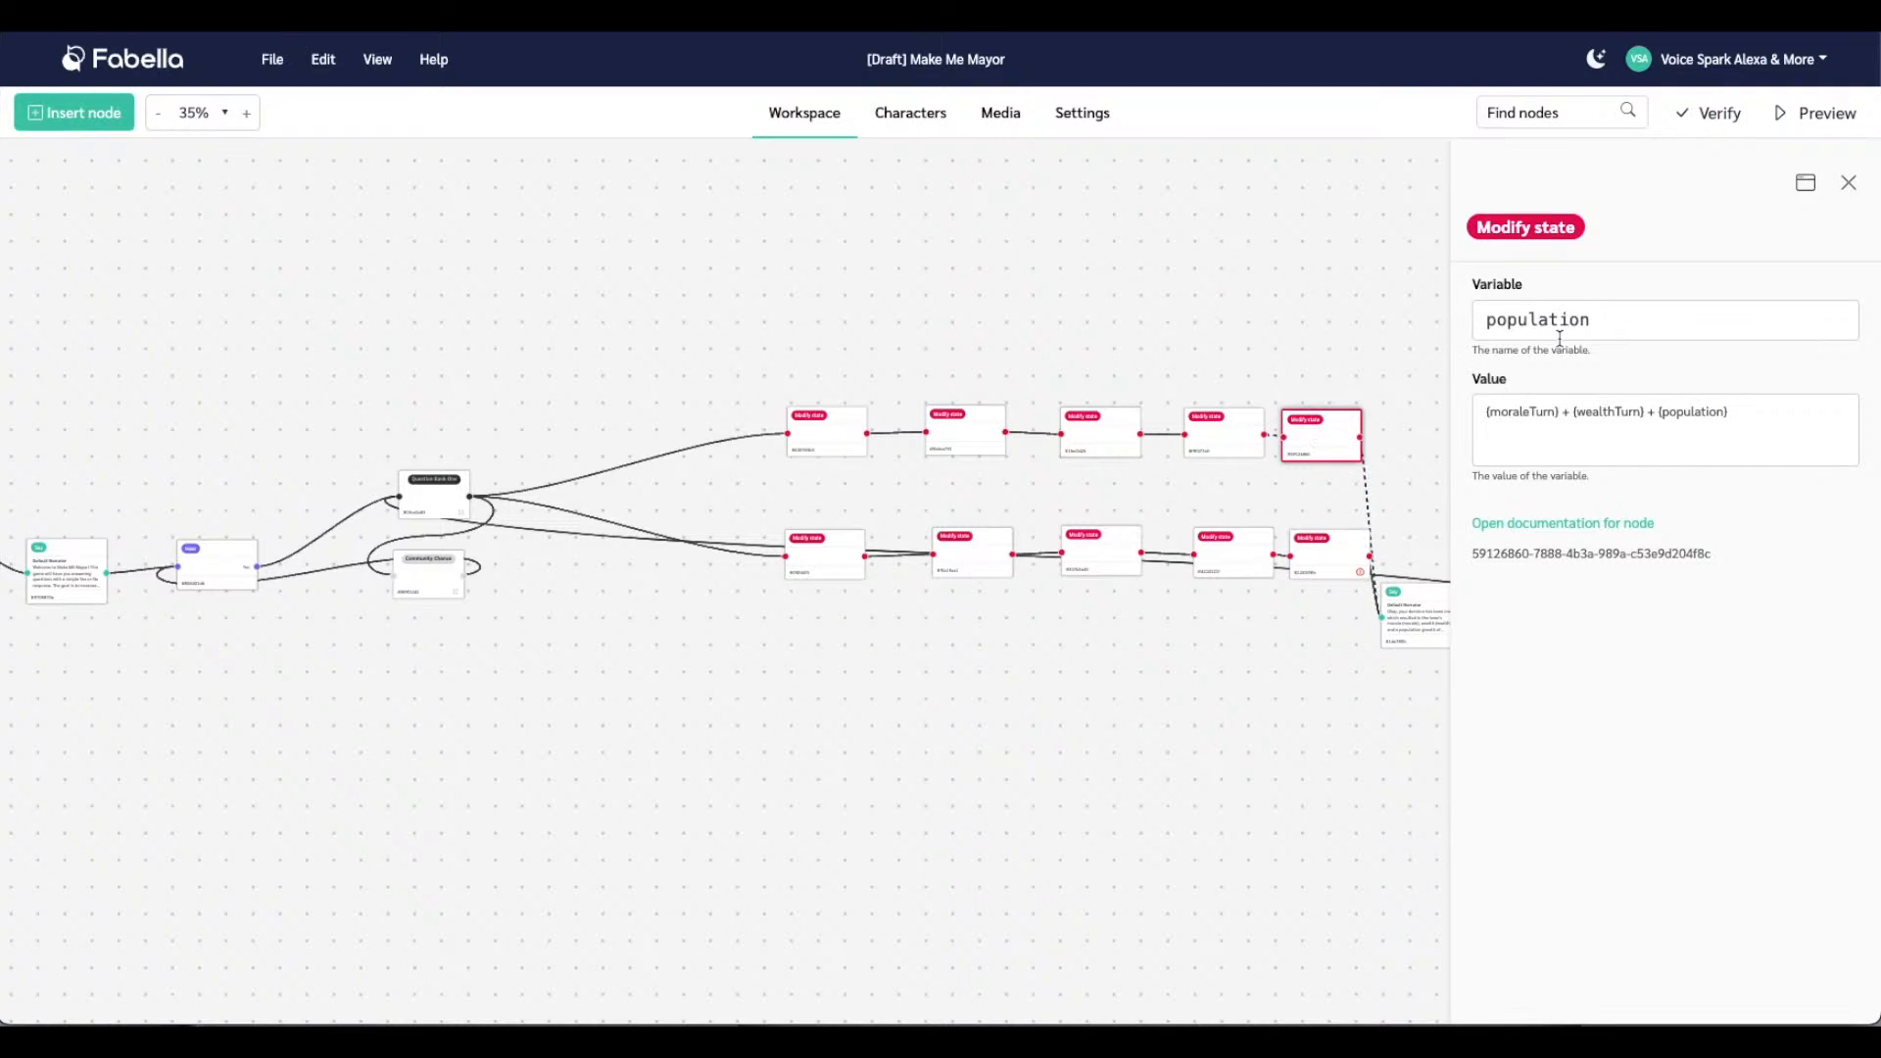
left_click(1599, 324)
double_click(1598, 323)
type("wealth")
left_click_drag(1747, 408, 1490, 412)
left_click(1568, 407)
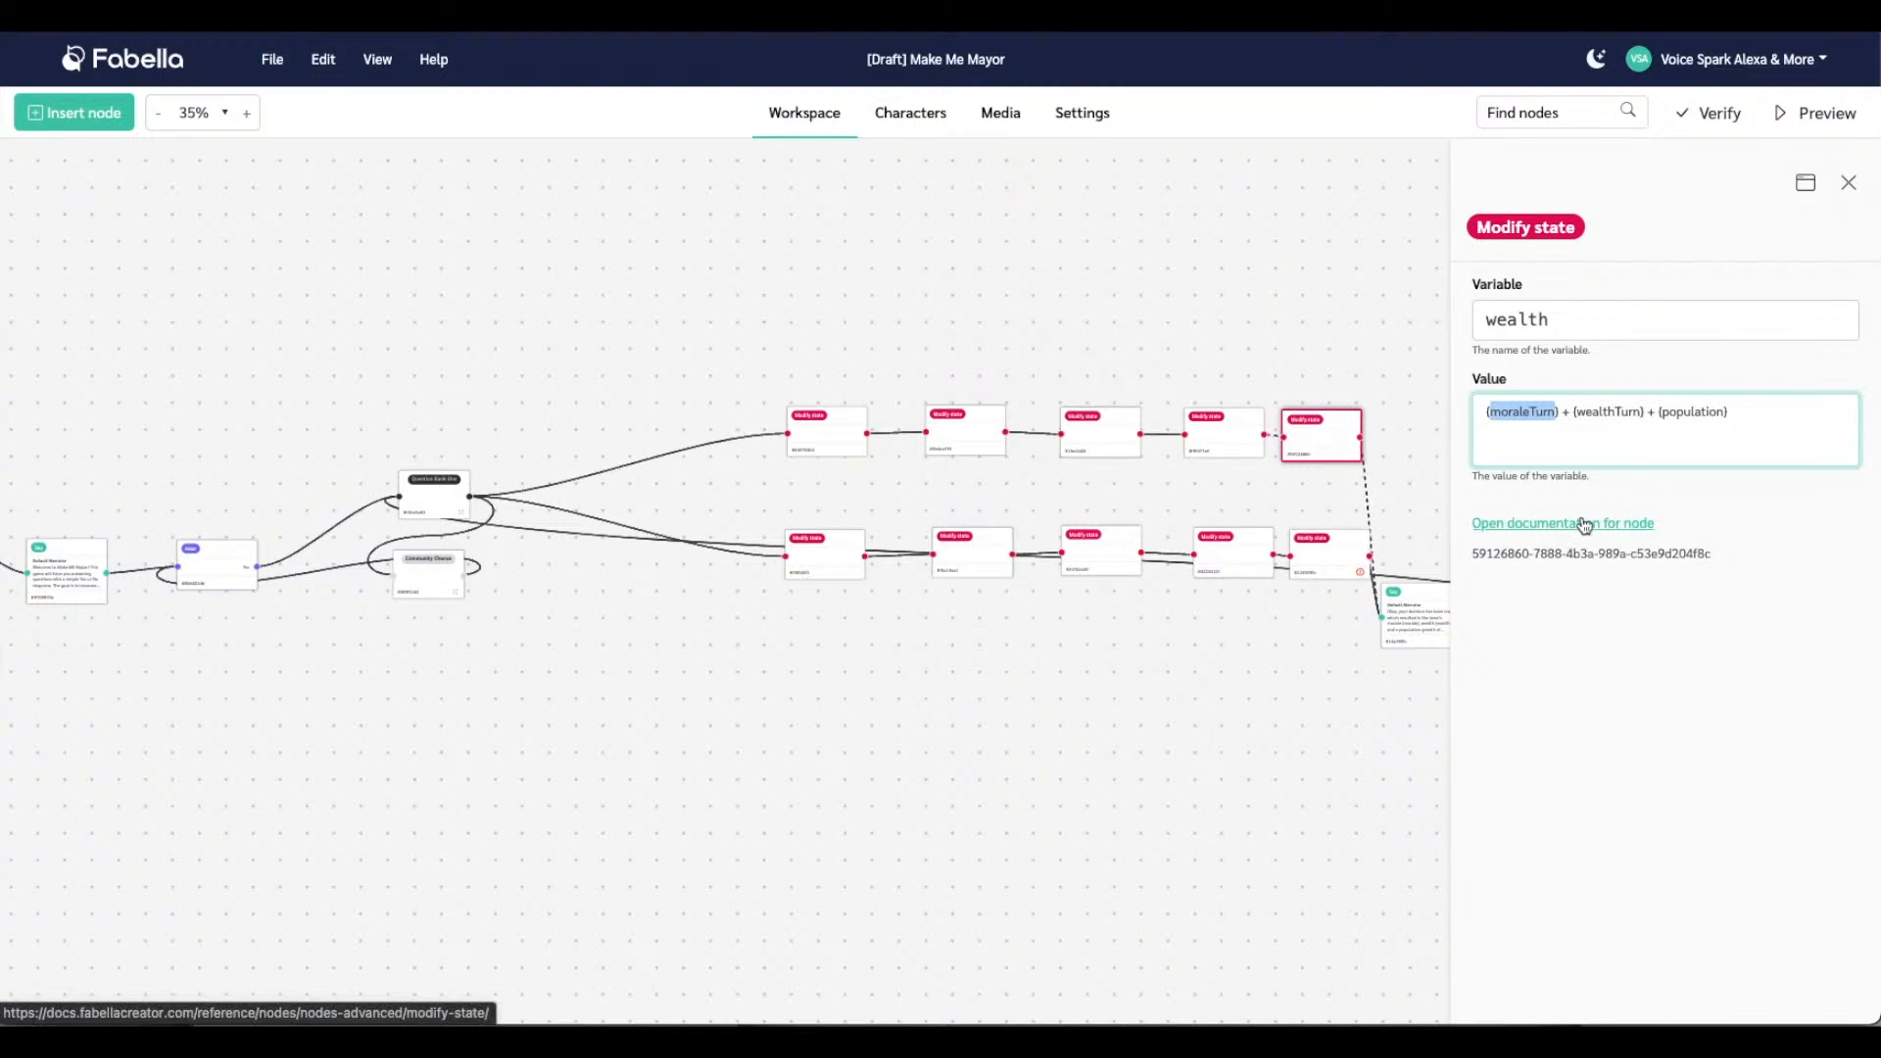
type("wealth")
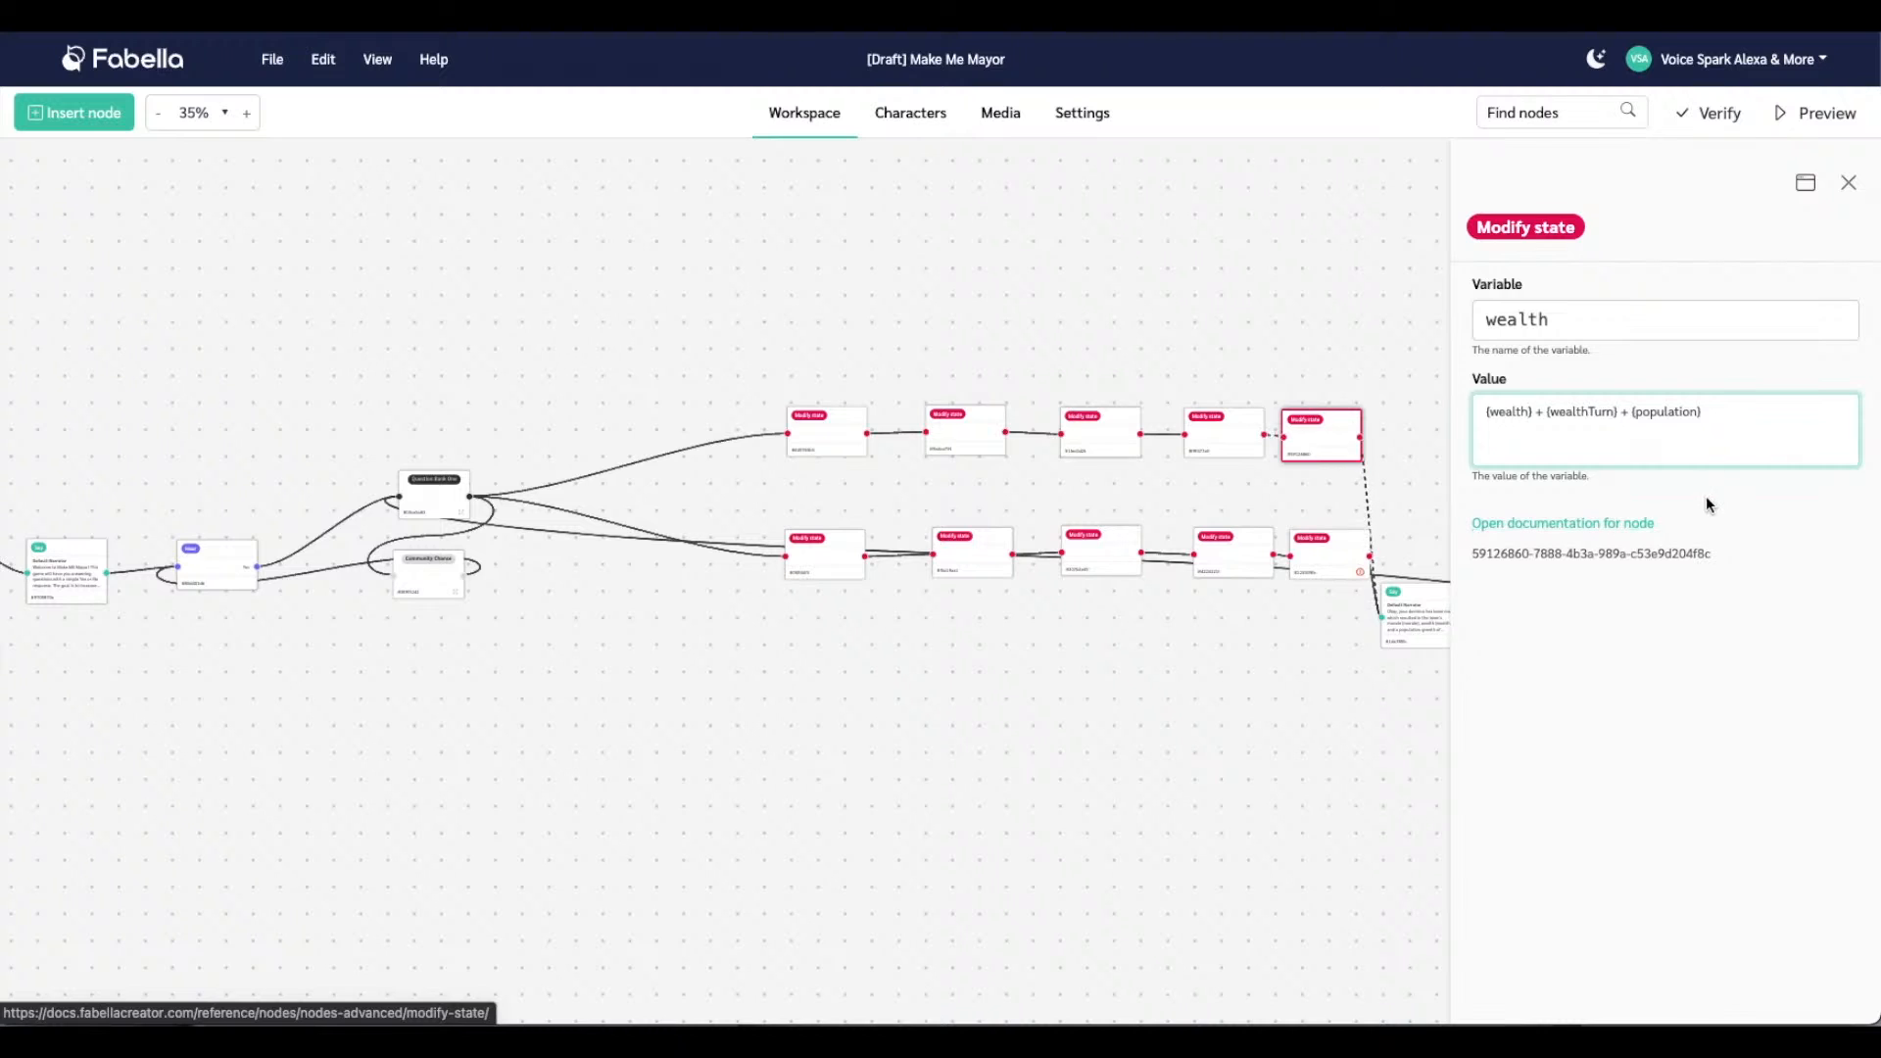
left_click(1719, 413)
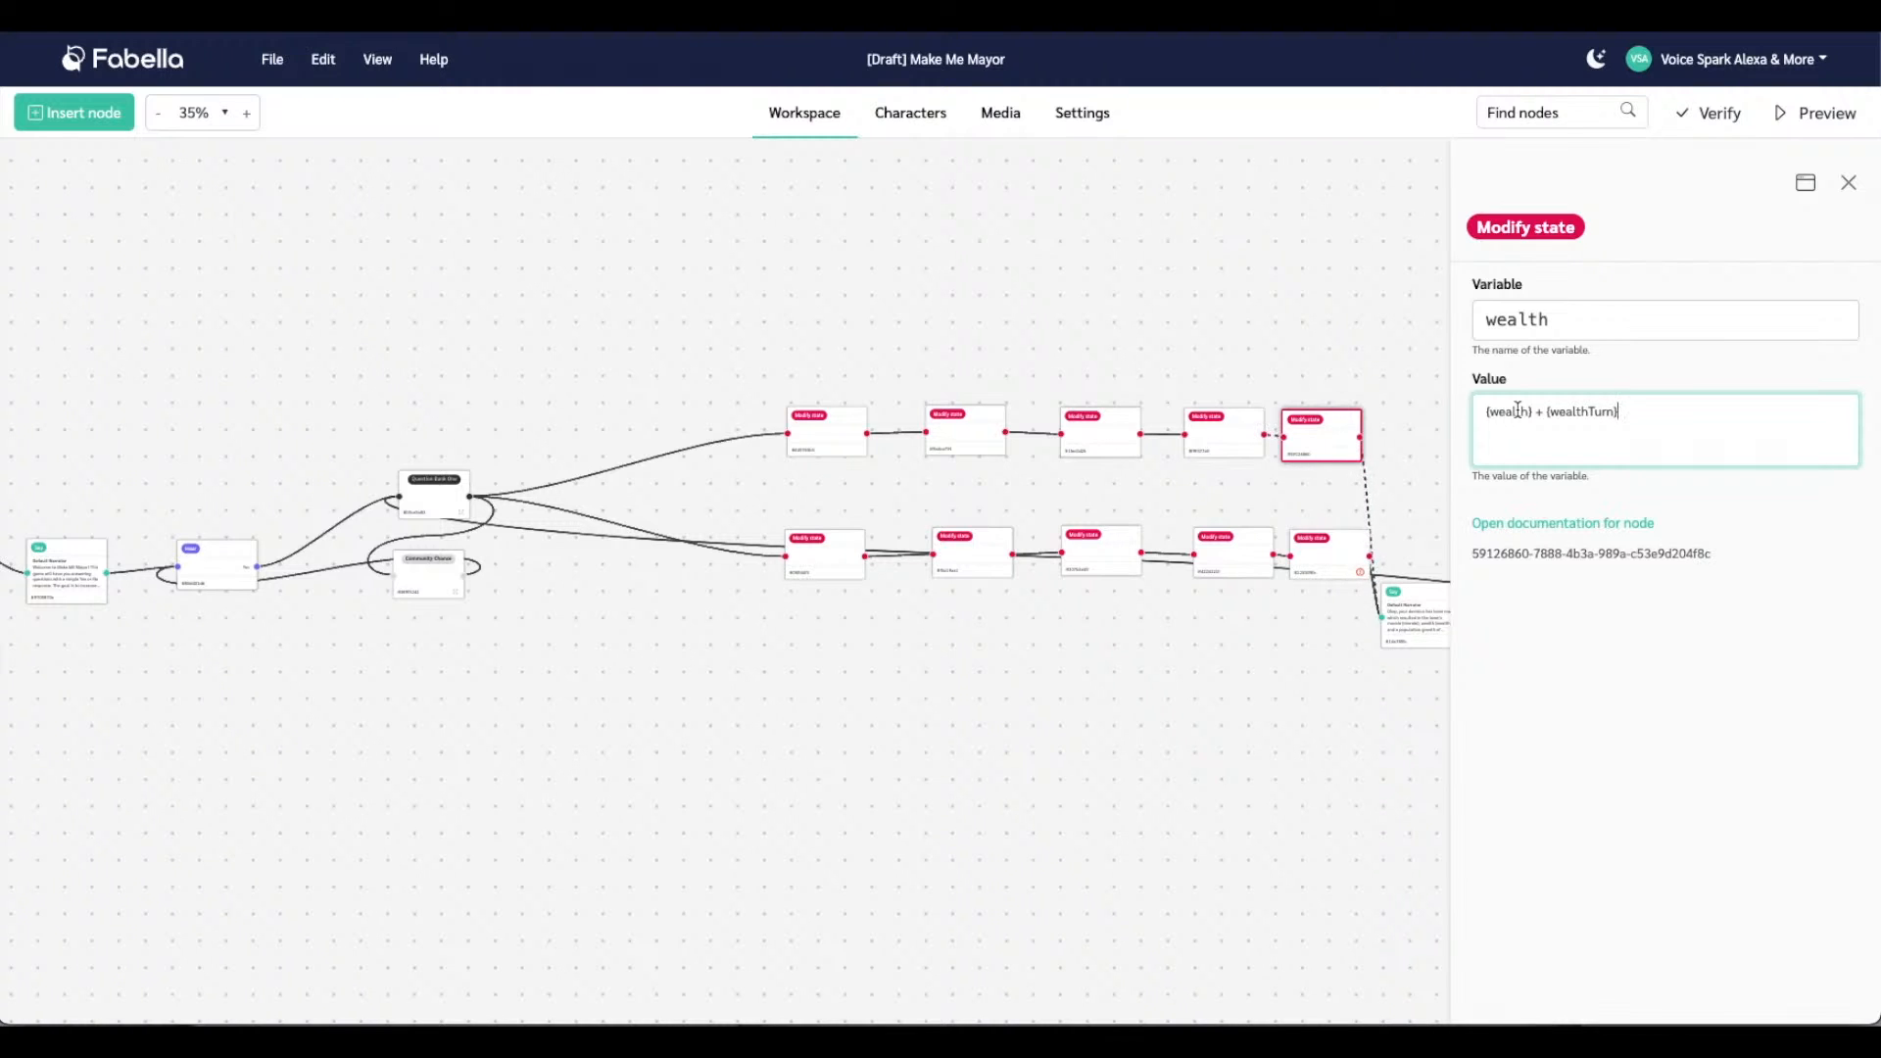
Shift all the Modify state nodes of both branches closer to the branching node, keeping them in two rows
left_click_drag(827, 432, 659, 427)
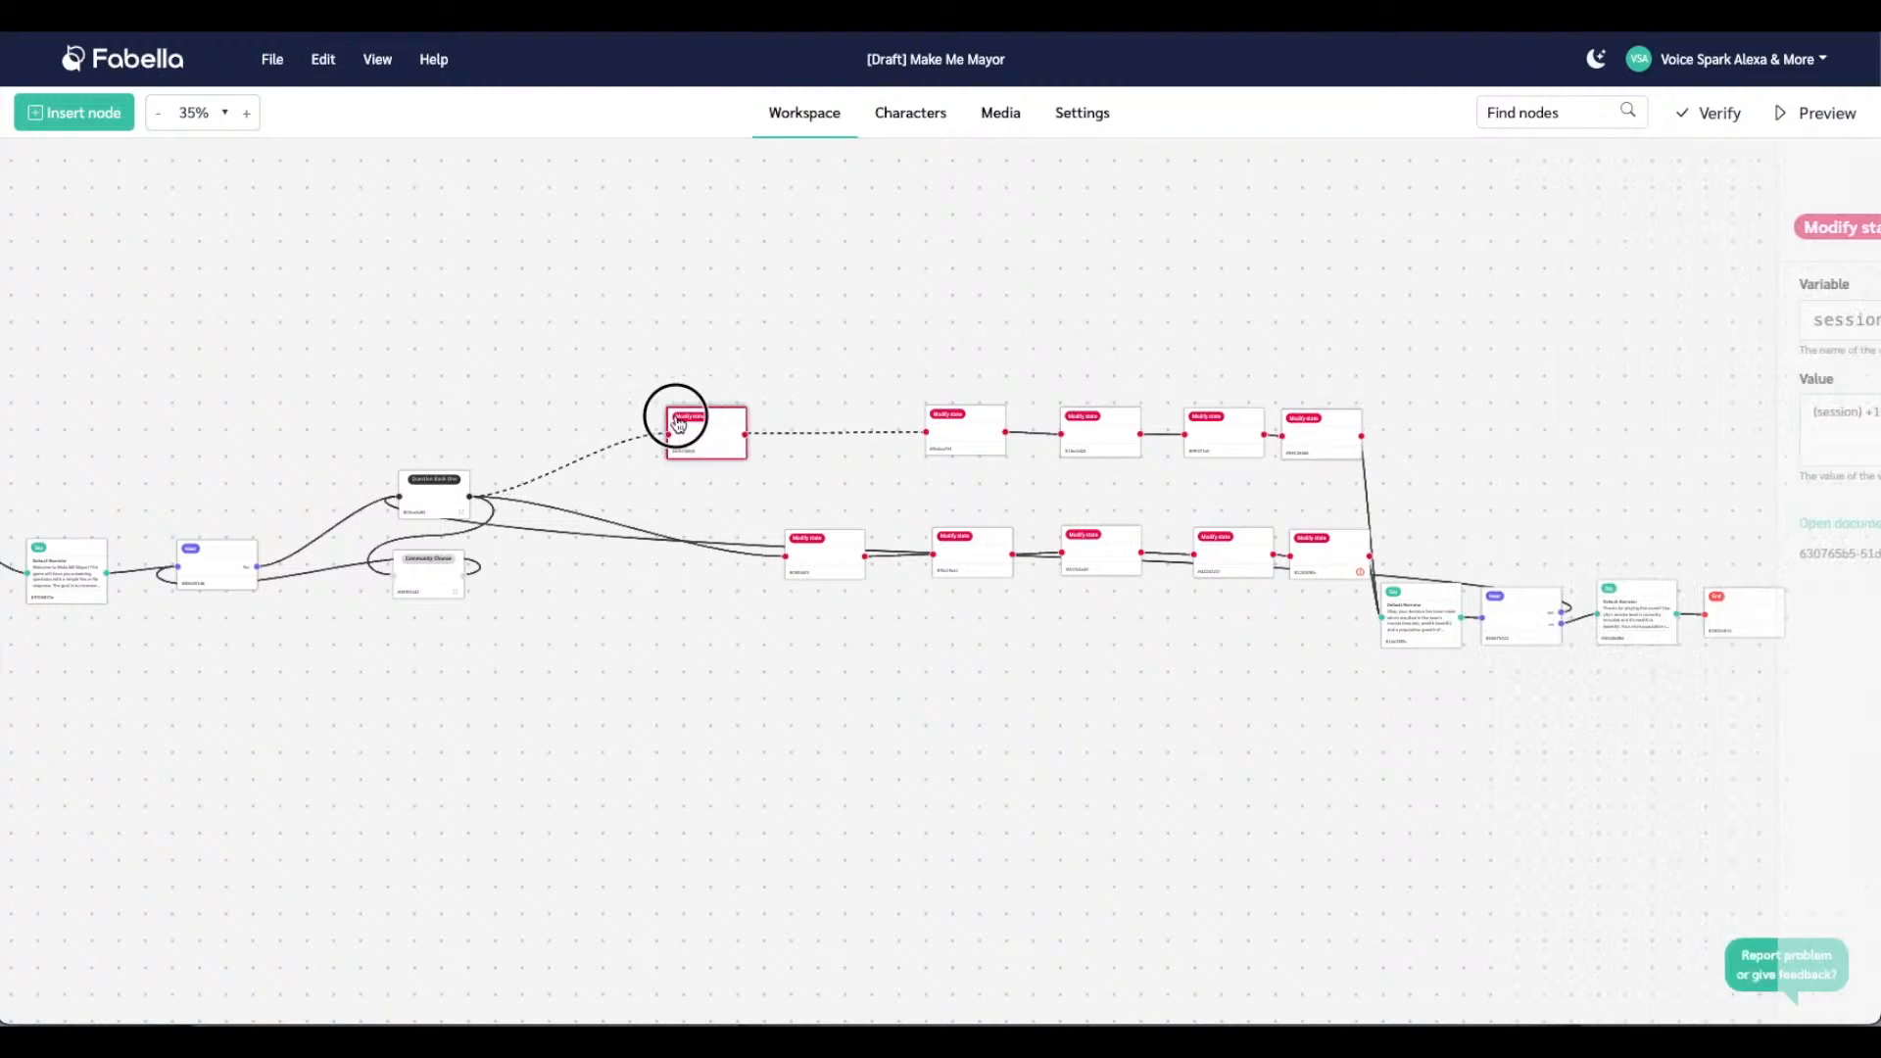
left_click_drag(832, 537, 656, 514)
left_click_drag(948, 419, 819, 411)
left_click_drag(993, 534, 823, 513)
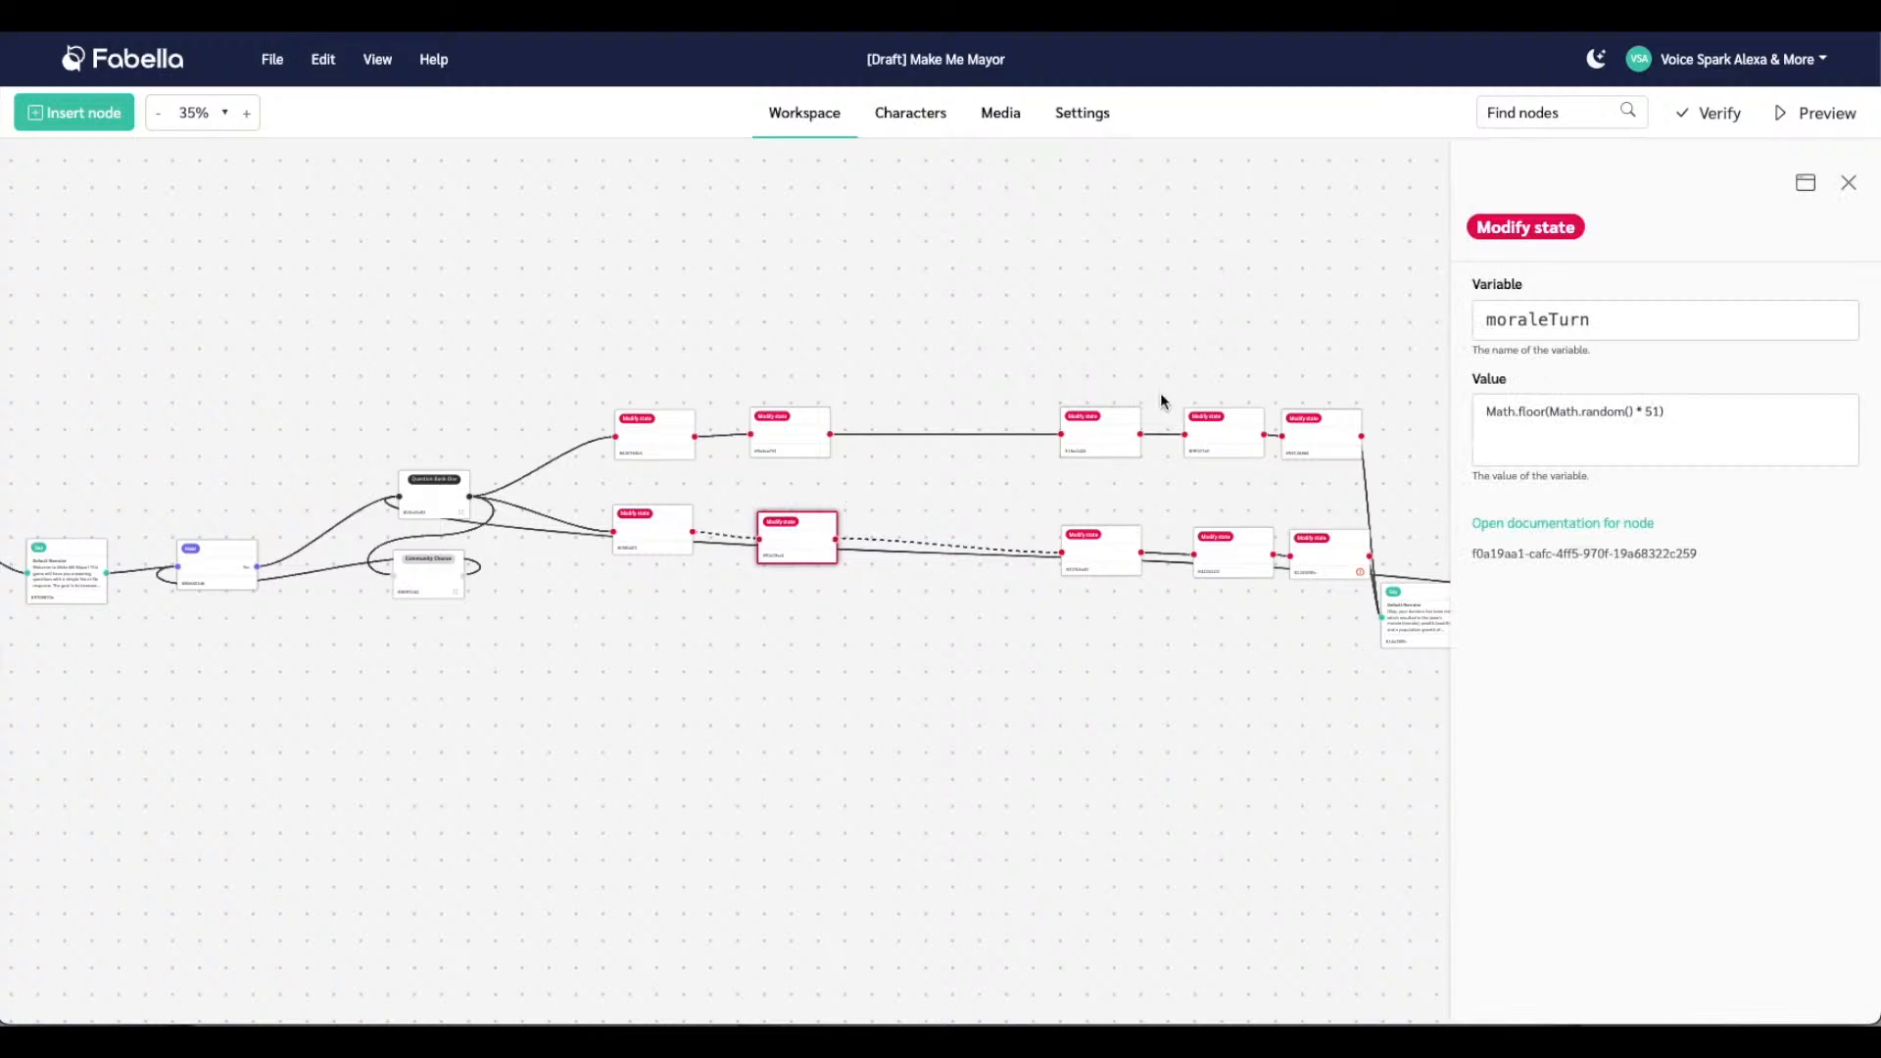
left_click_drag(1126, 420, 940, 418)
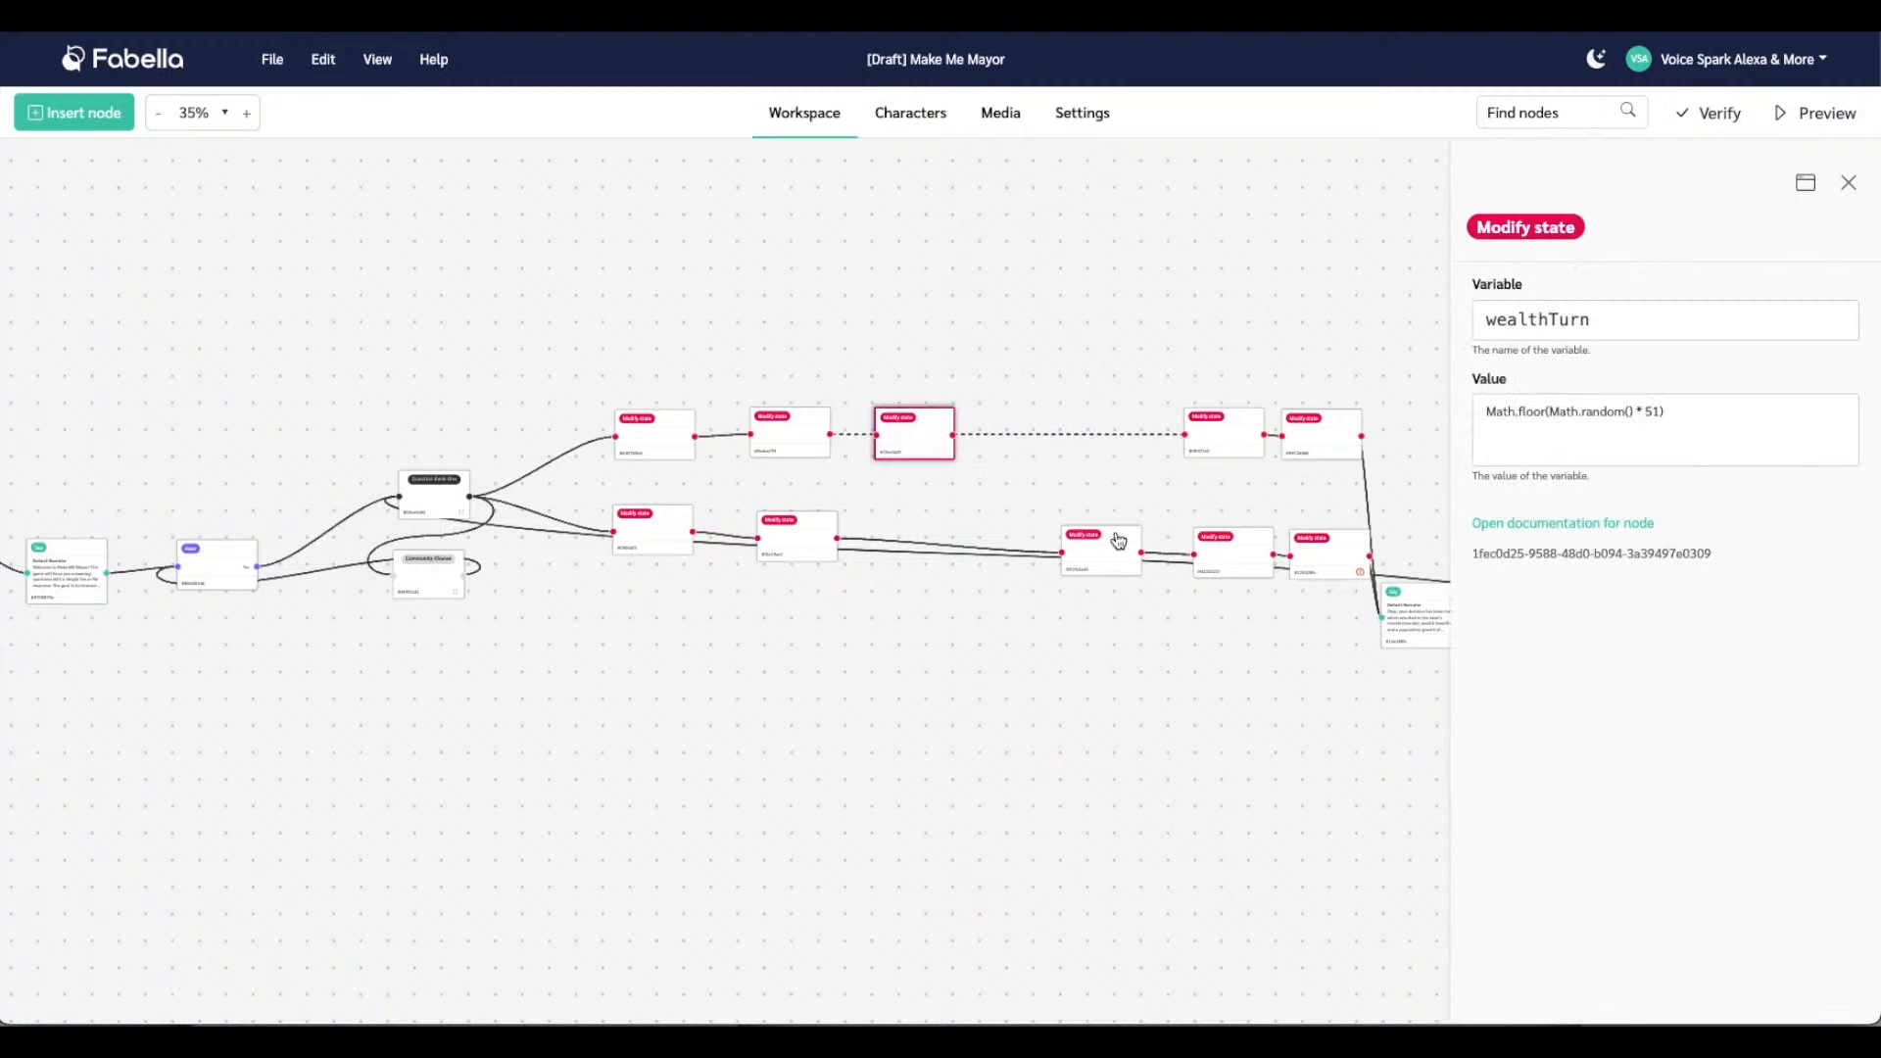
left_click_drag(1118, 542, 941, 533)
left_click_drag(1235, 424, 1040, 429)
left_click_drag(1238, 538, 1035, 534)
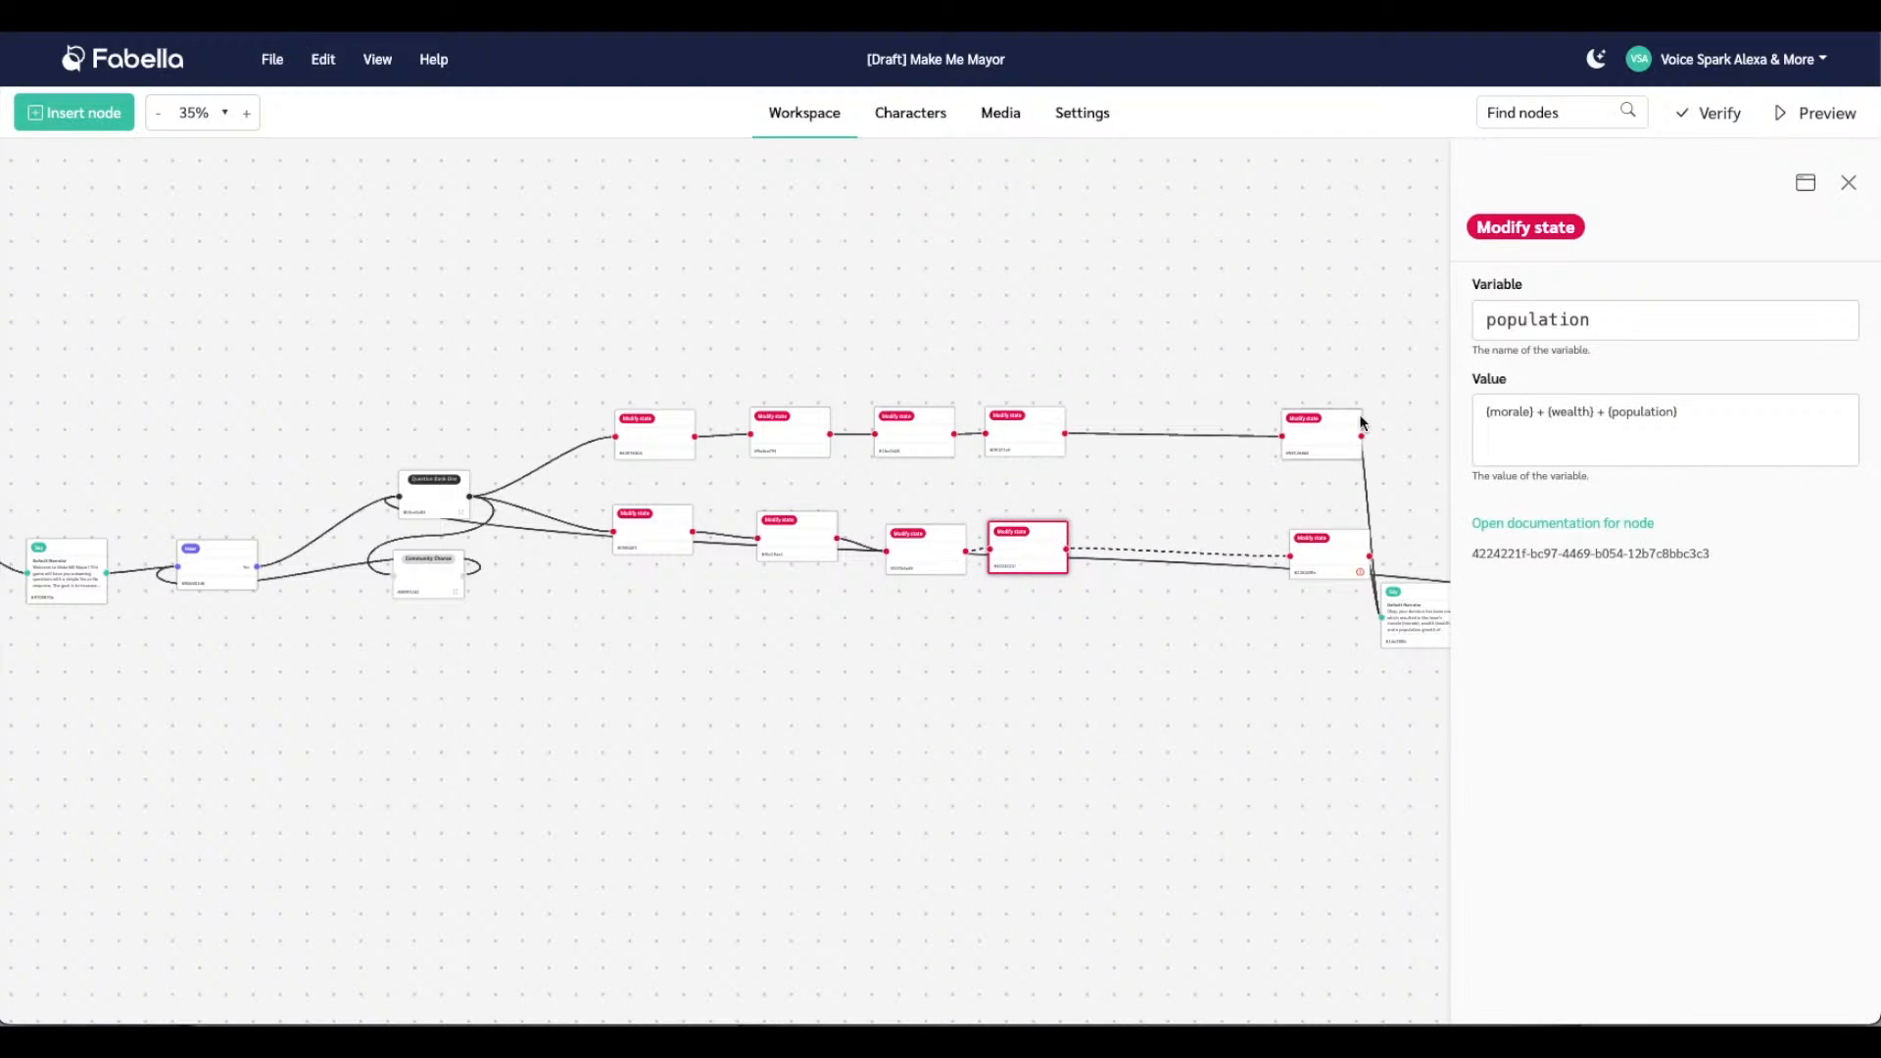
left_click_drag(1360, 413, 1144, 424)
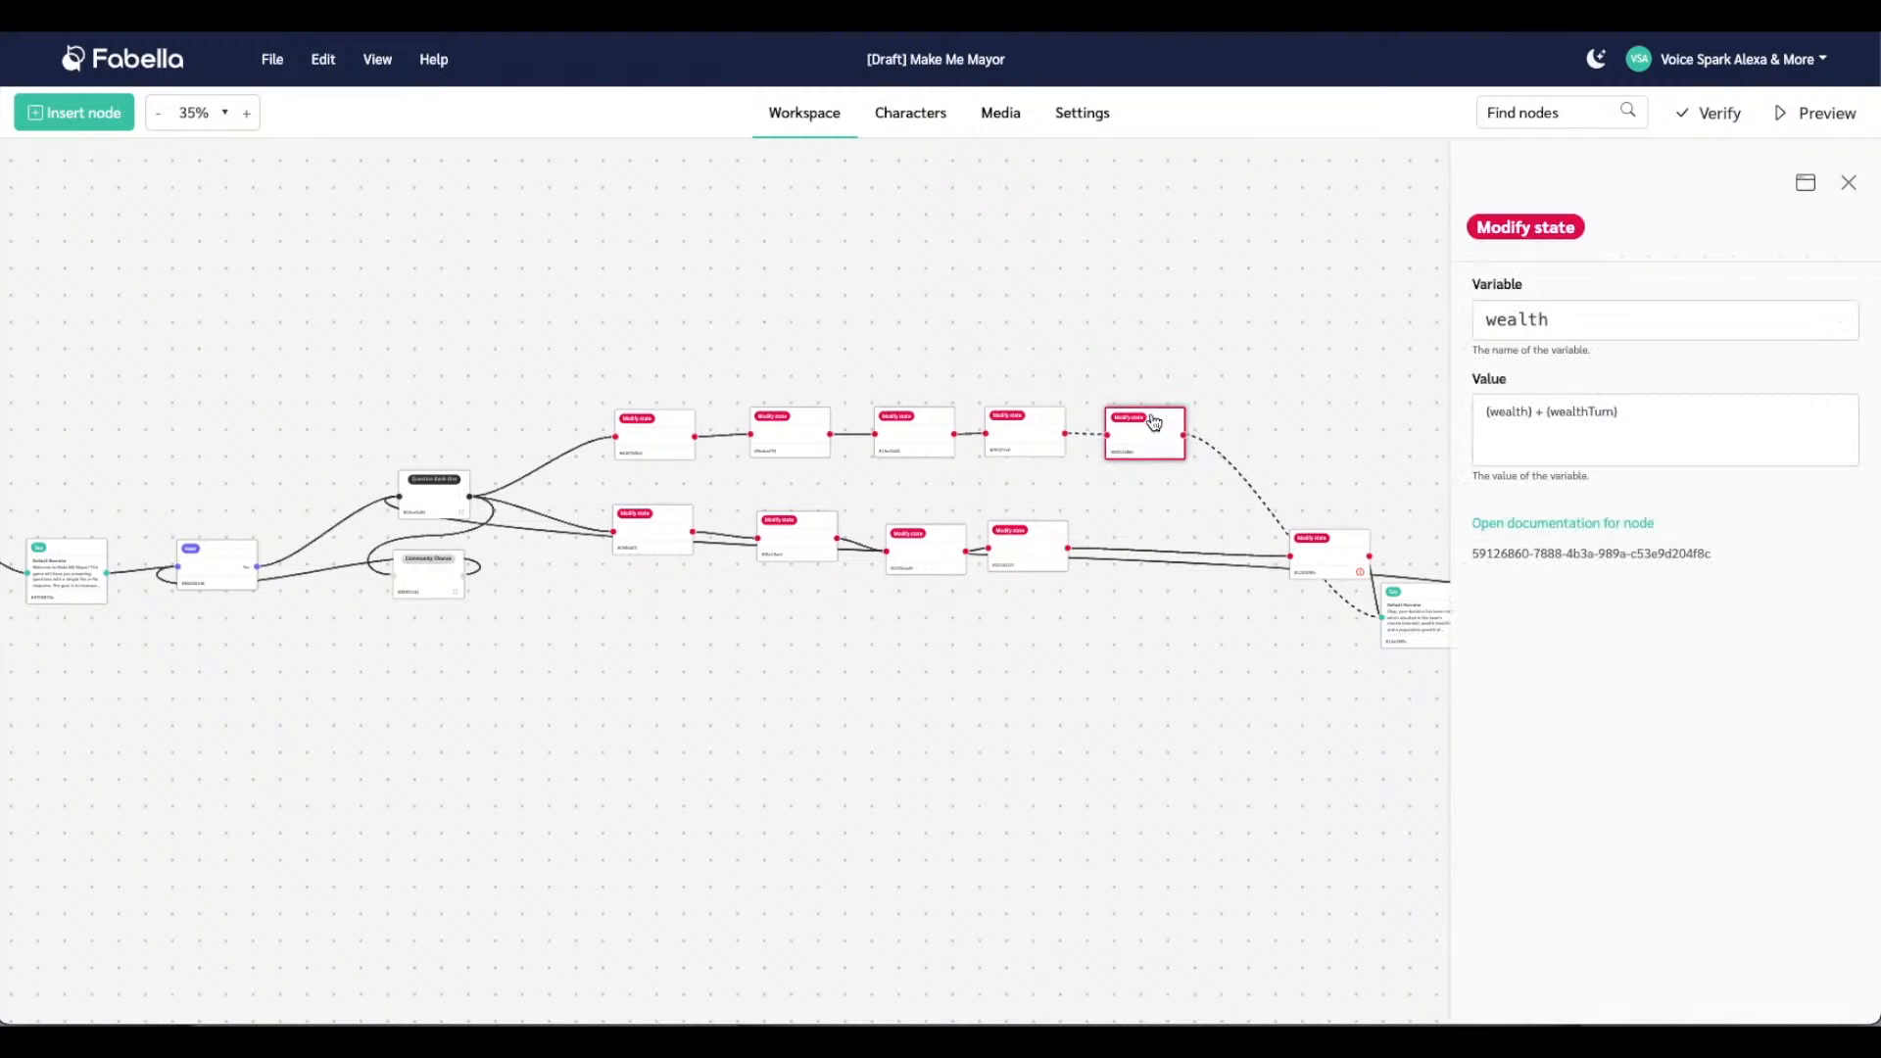
left_click_drag(1330, 548, 1155, 541)
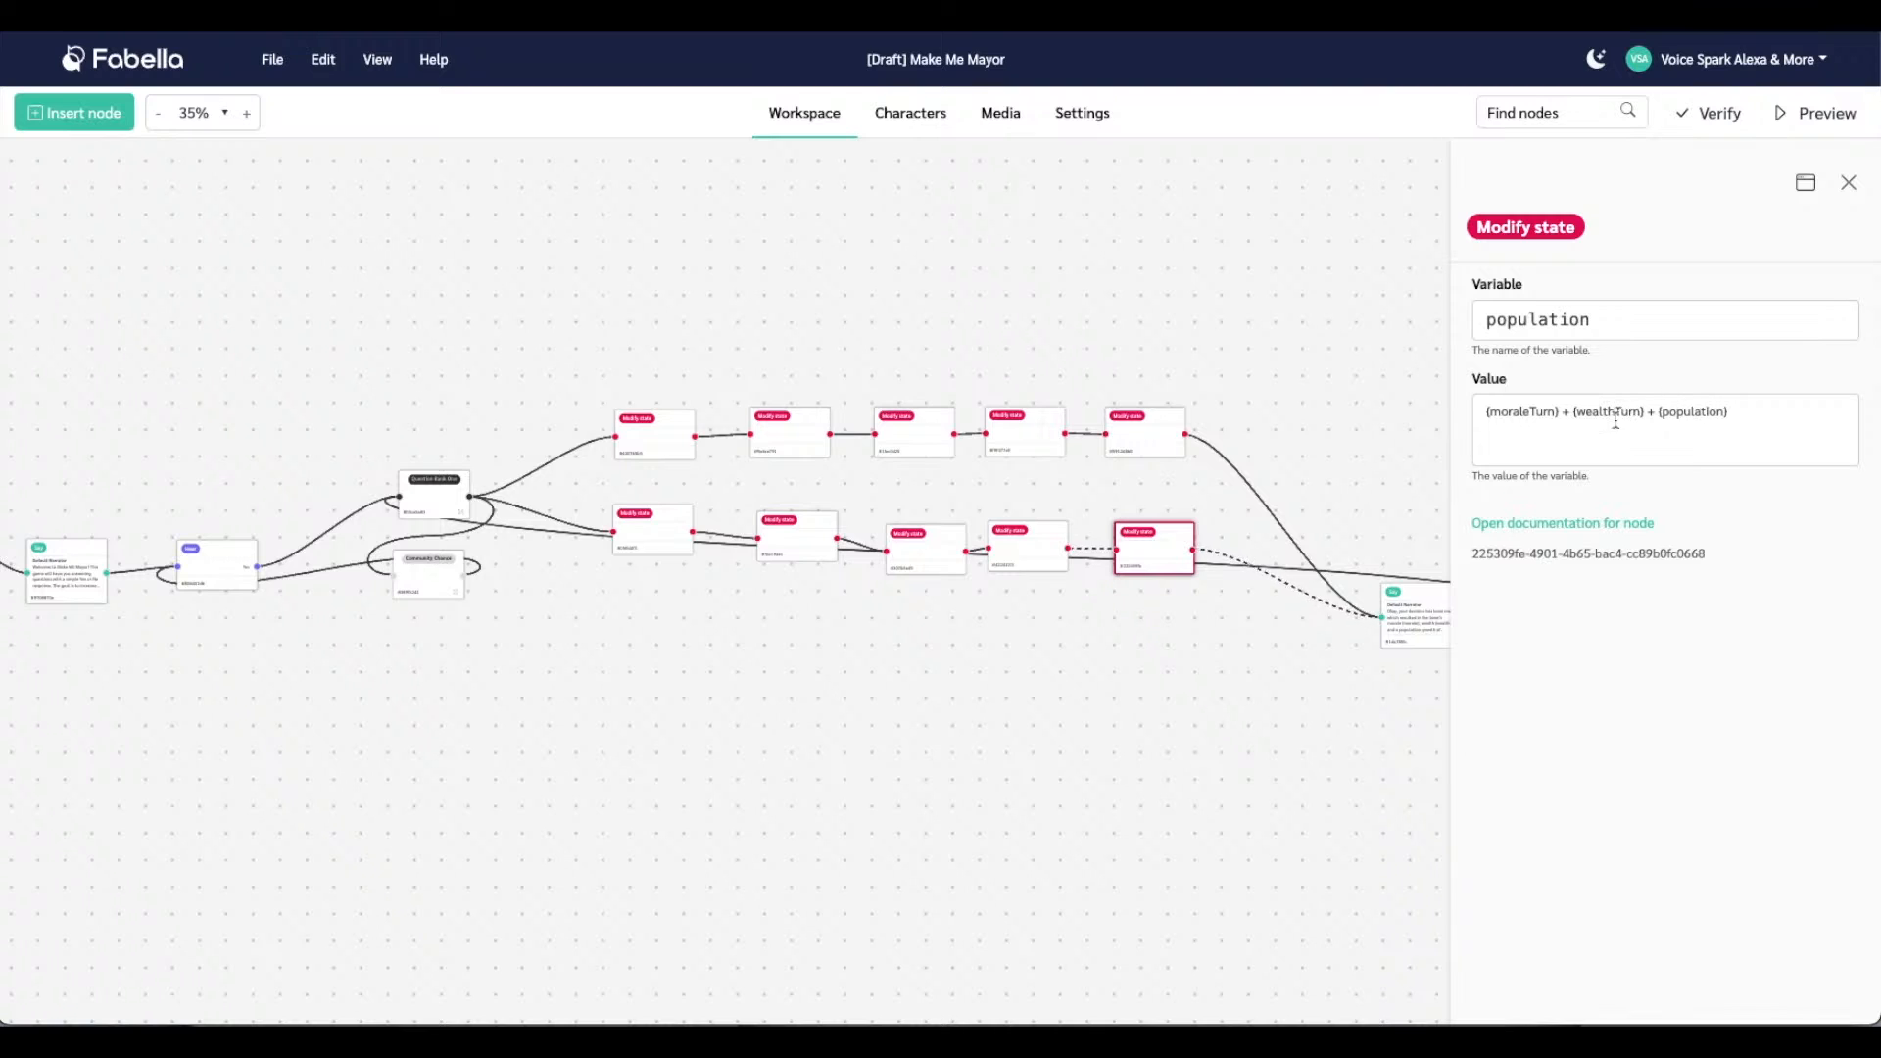
Replace the value of the lower branch's last Modify state node with {morale} + {moraleTurn}
left_click_drag(1562, 413, 1766, 406)
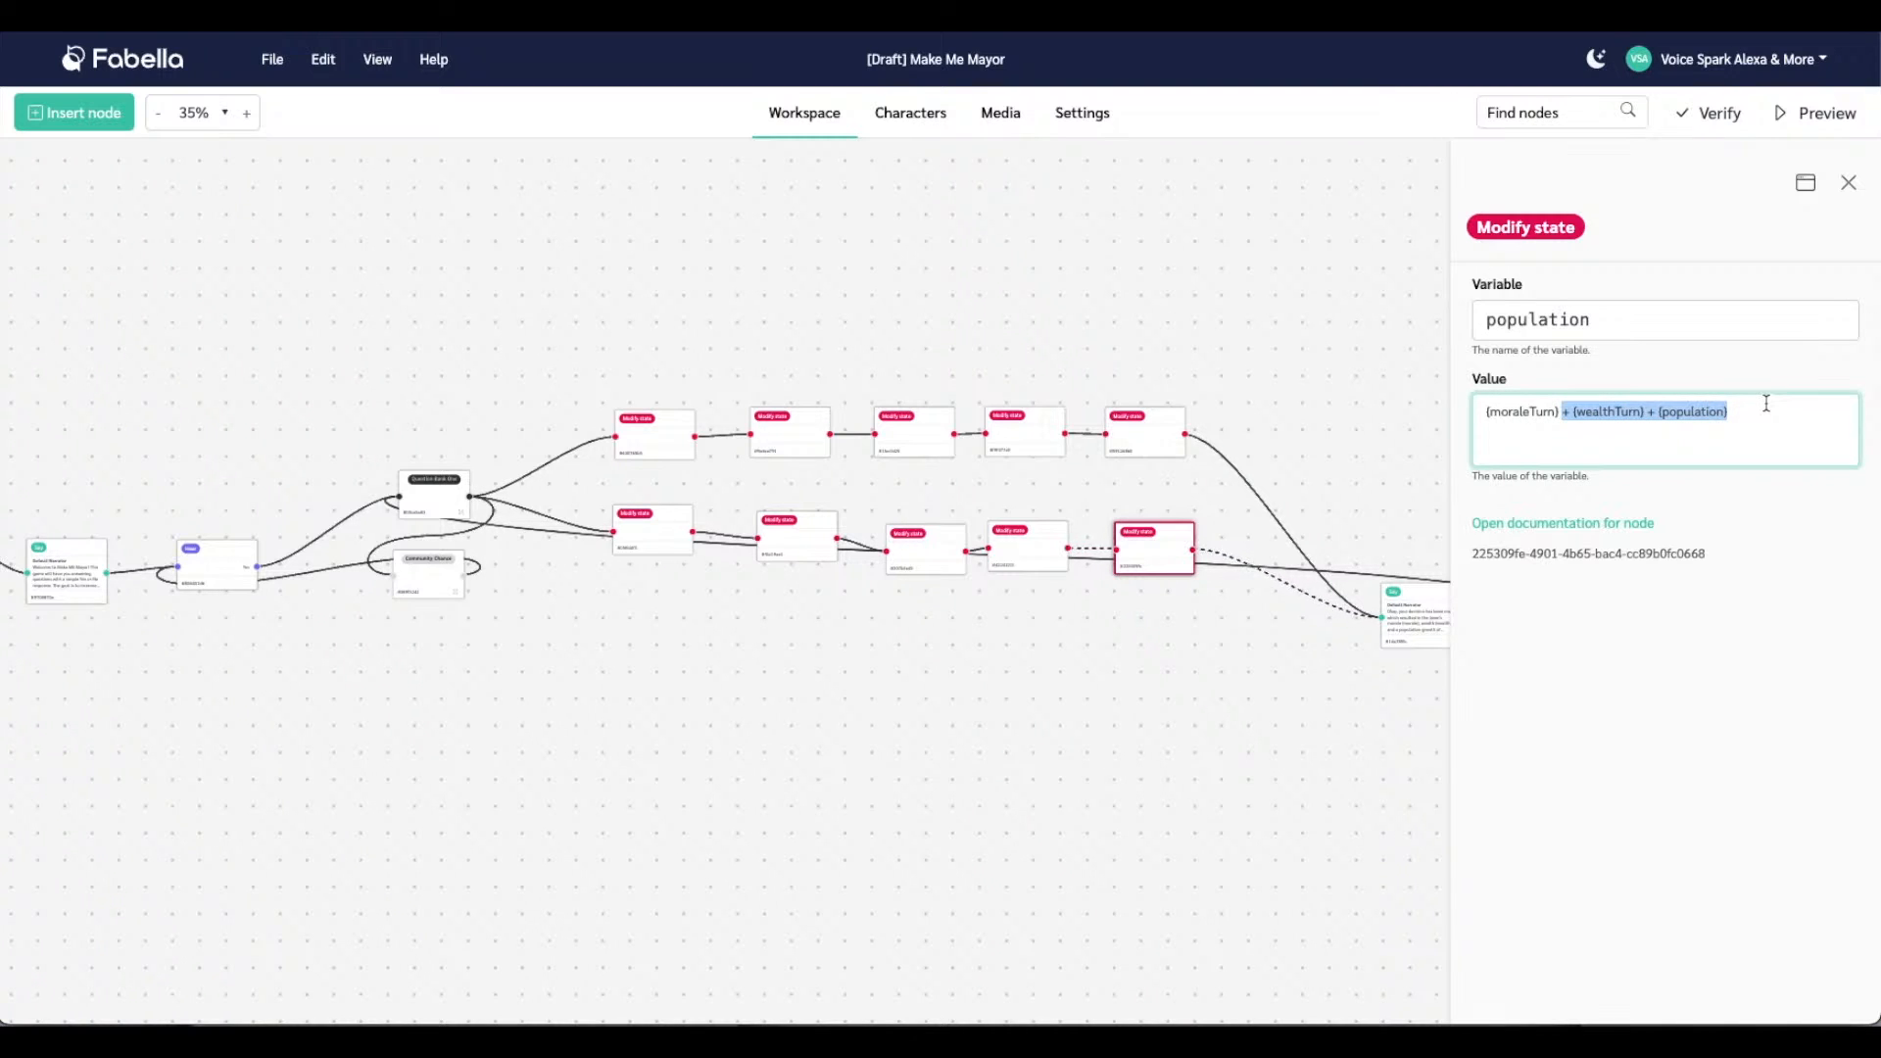
key("BackSpace")
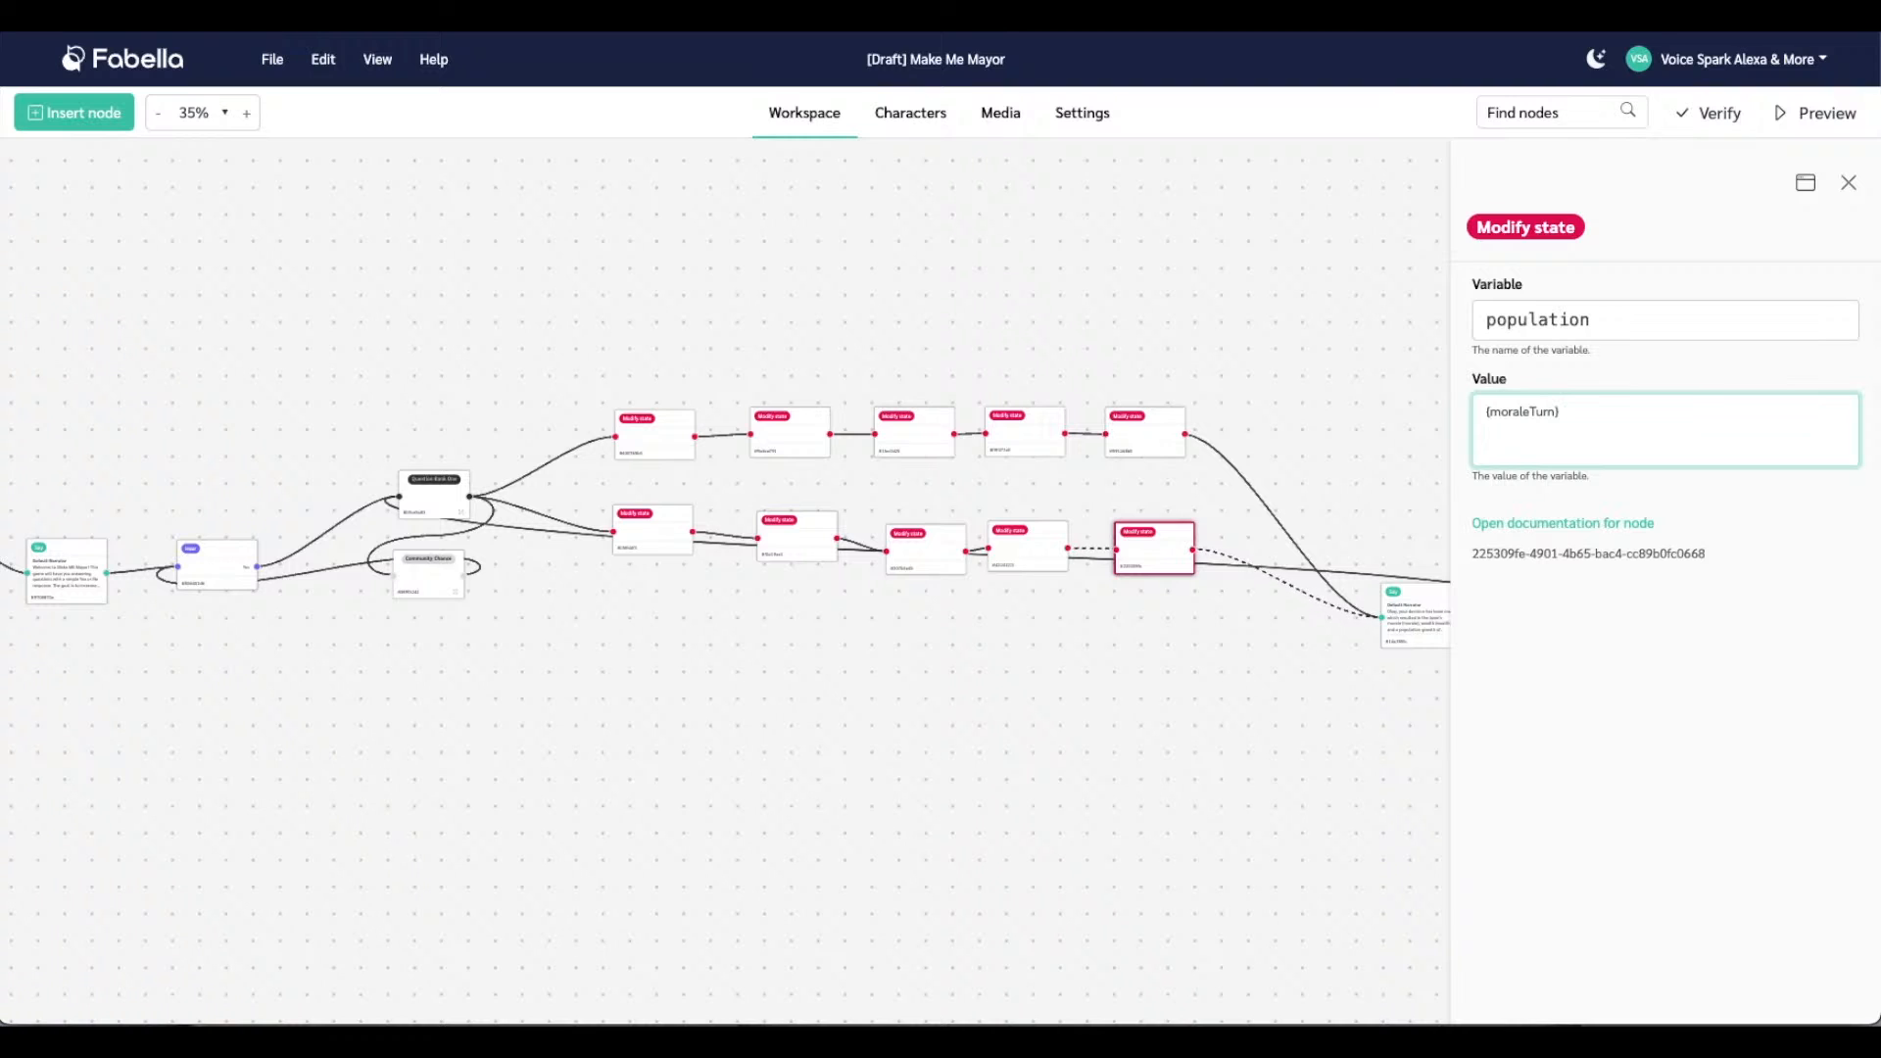
left_click(1479, 411)
type("()")
type(" +")
type(" morlae")
key("BackSpace")
key("BackSpace")
key("BackSpace")
type("ale")
Compare with the wealth node, and set the lower branch's last Modify state node's variable to morale
double_click(1623, 323)
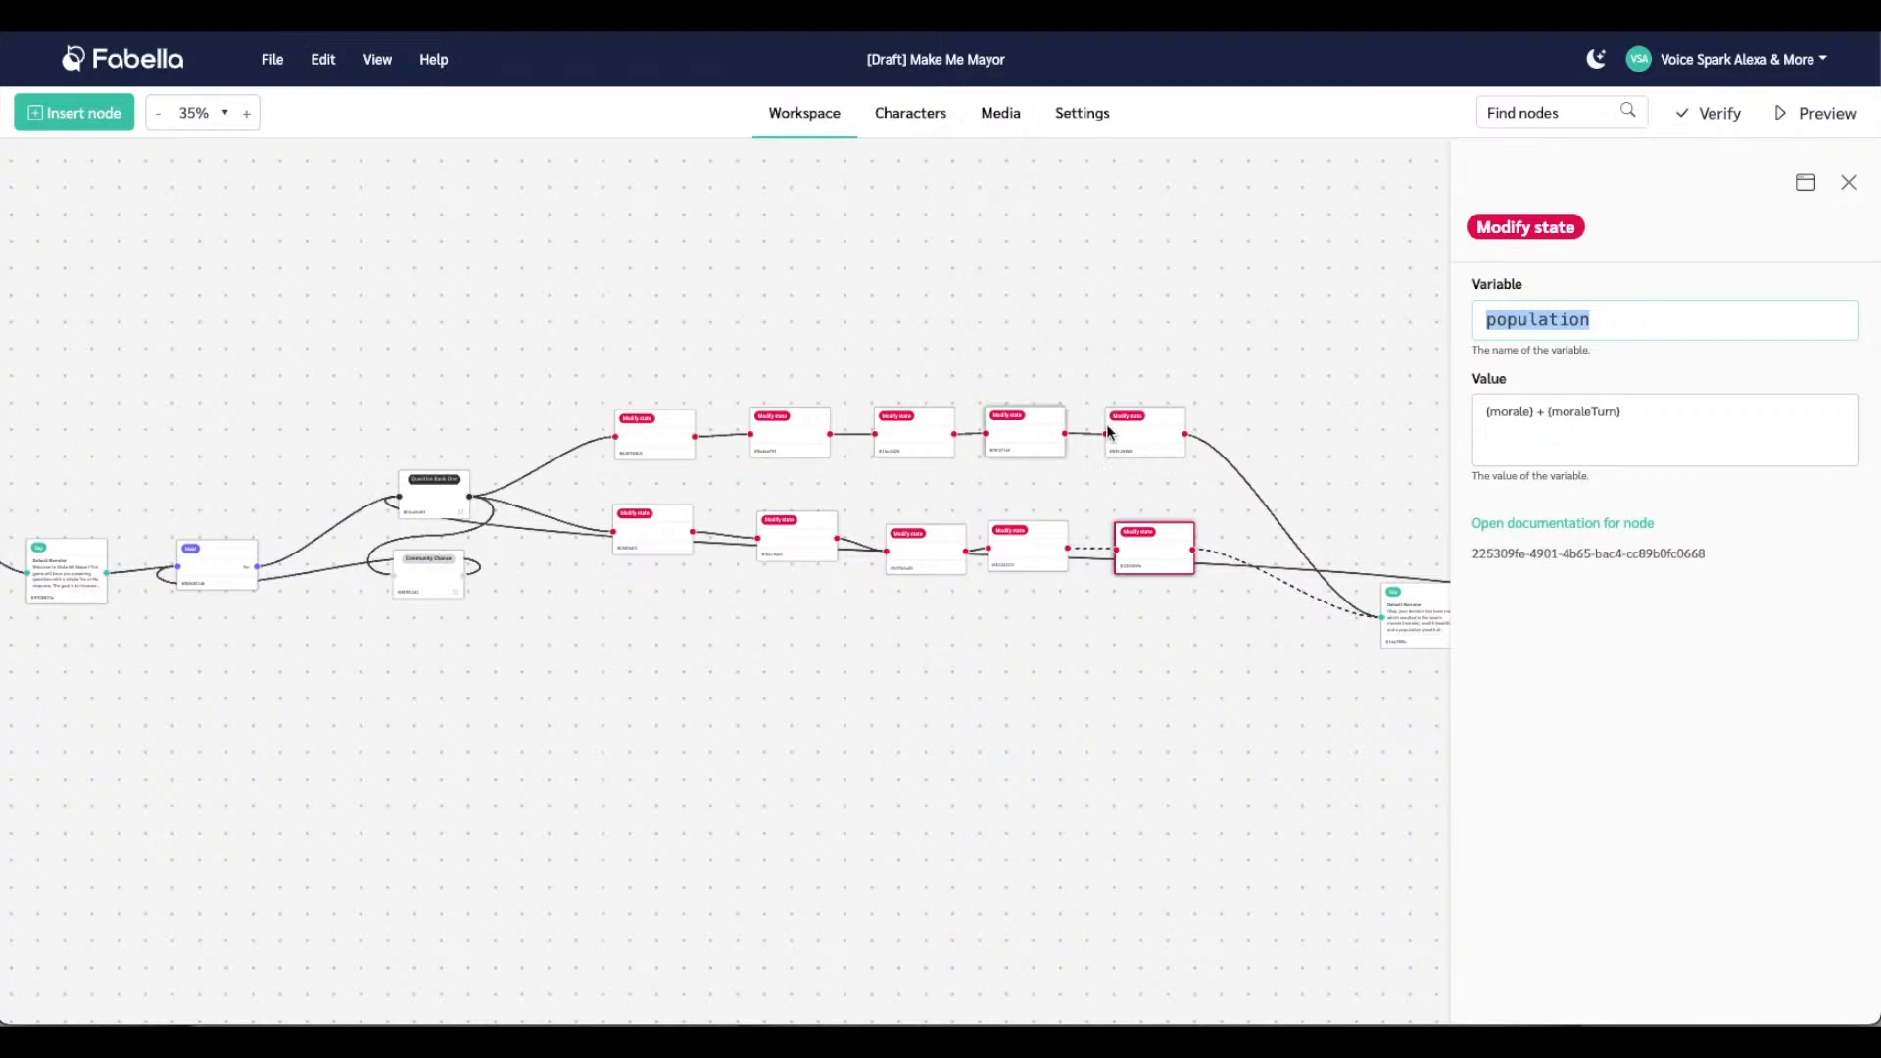
left_click(1162, 423)
left_click(1136, 545)
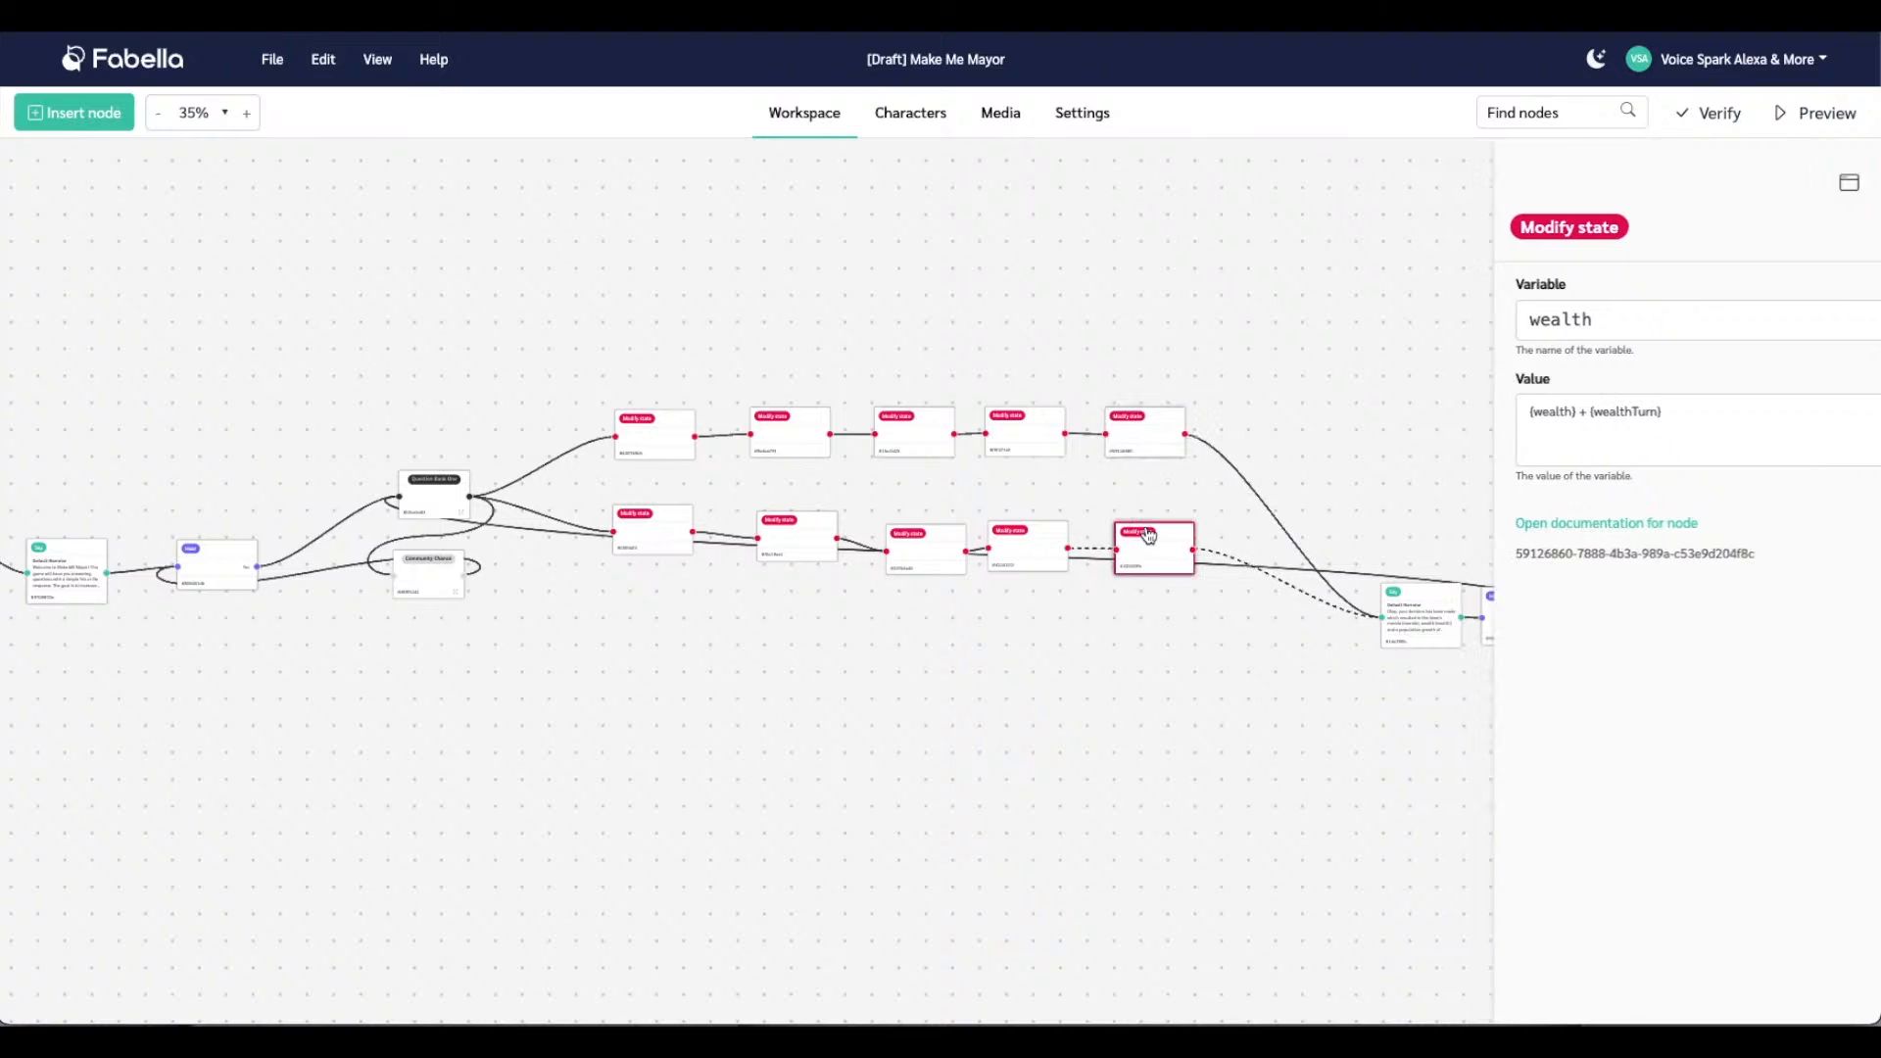
double_click(1547, 321)
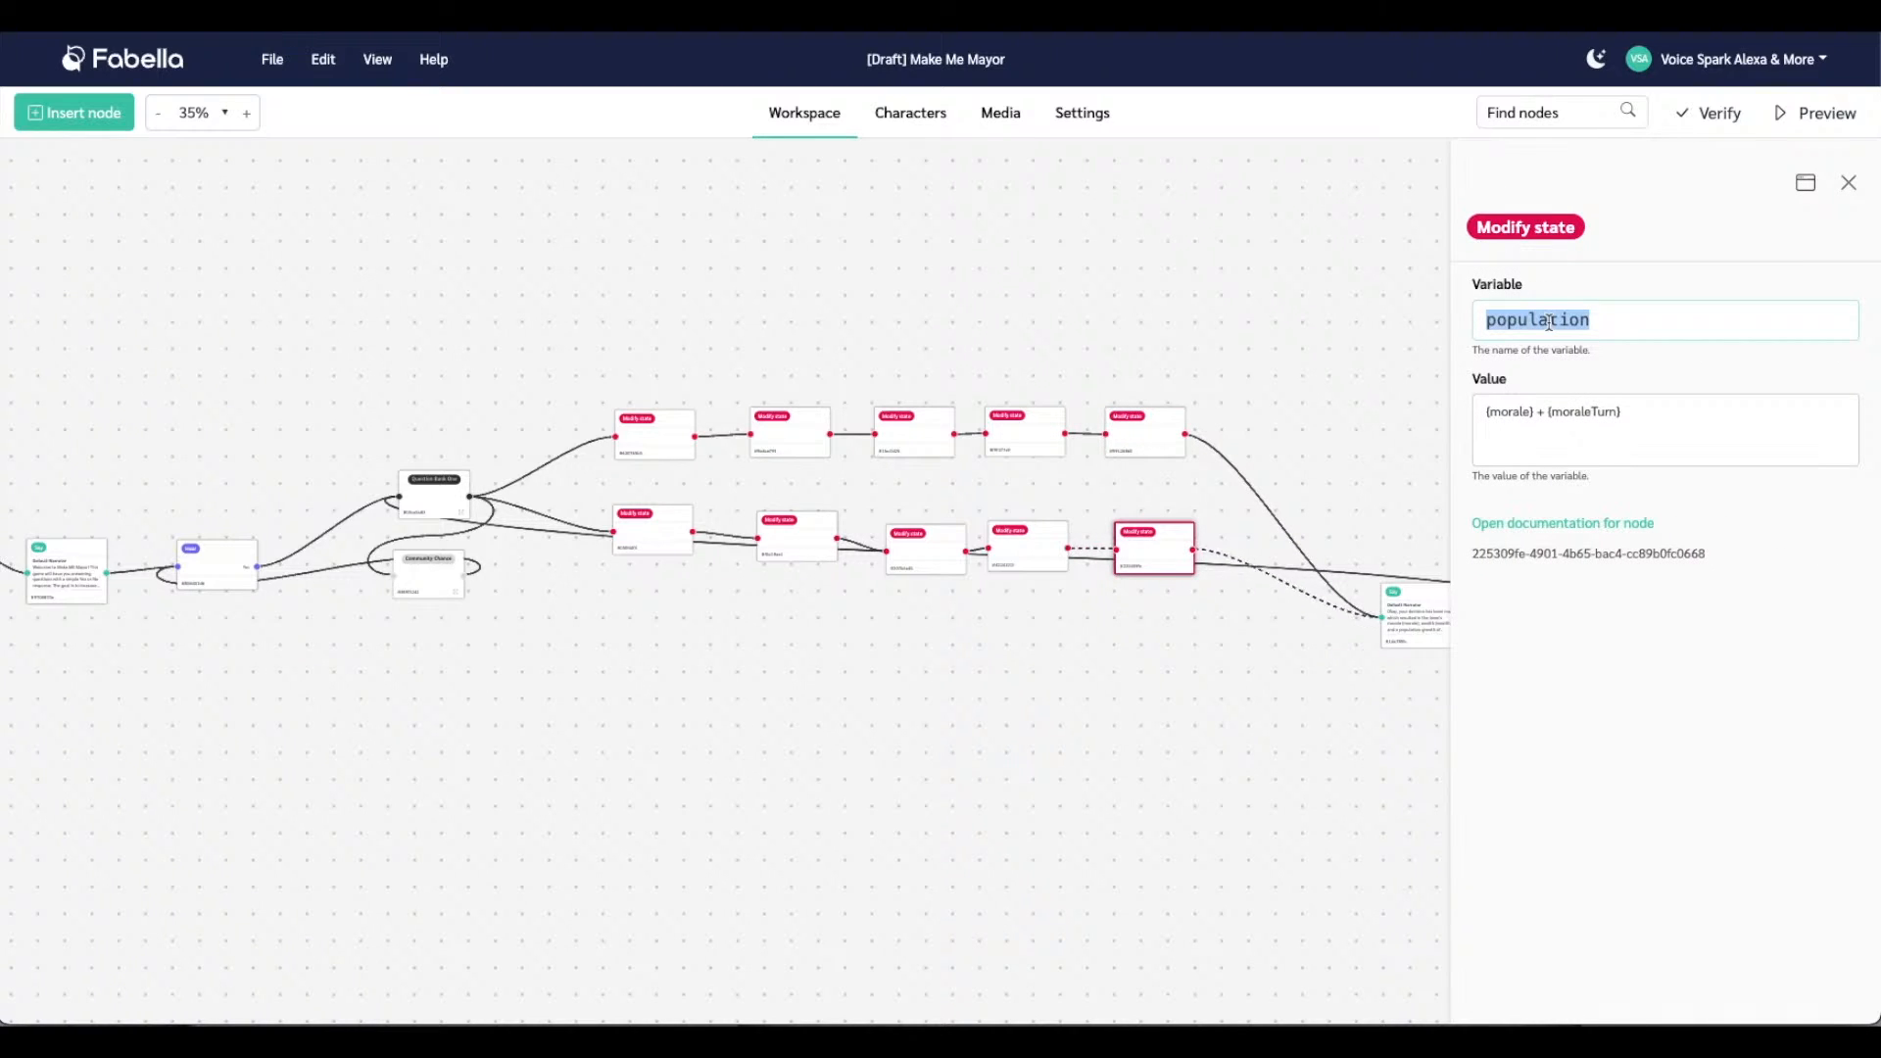
type("morale")
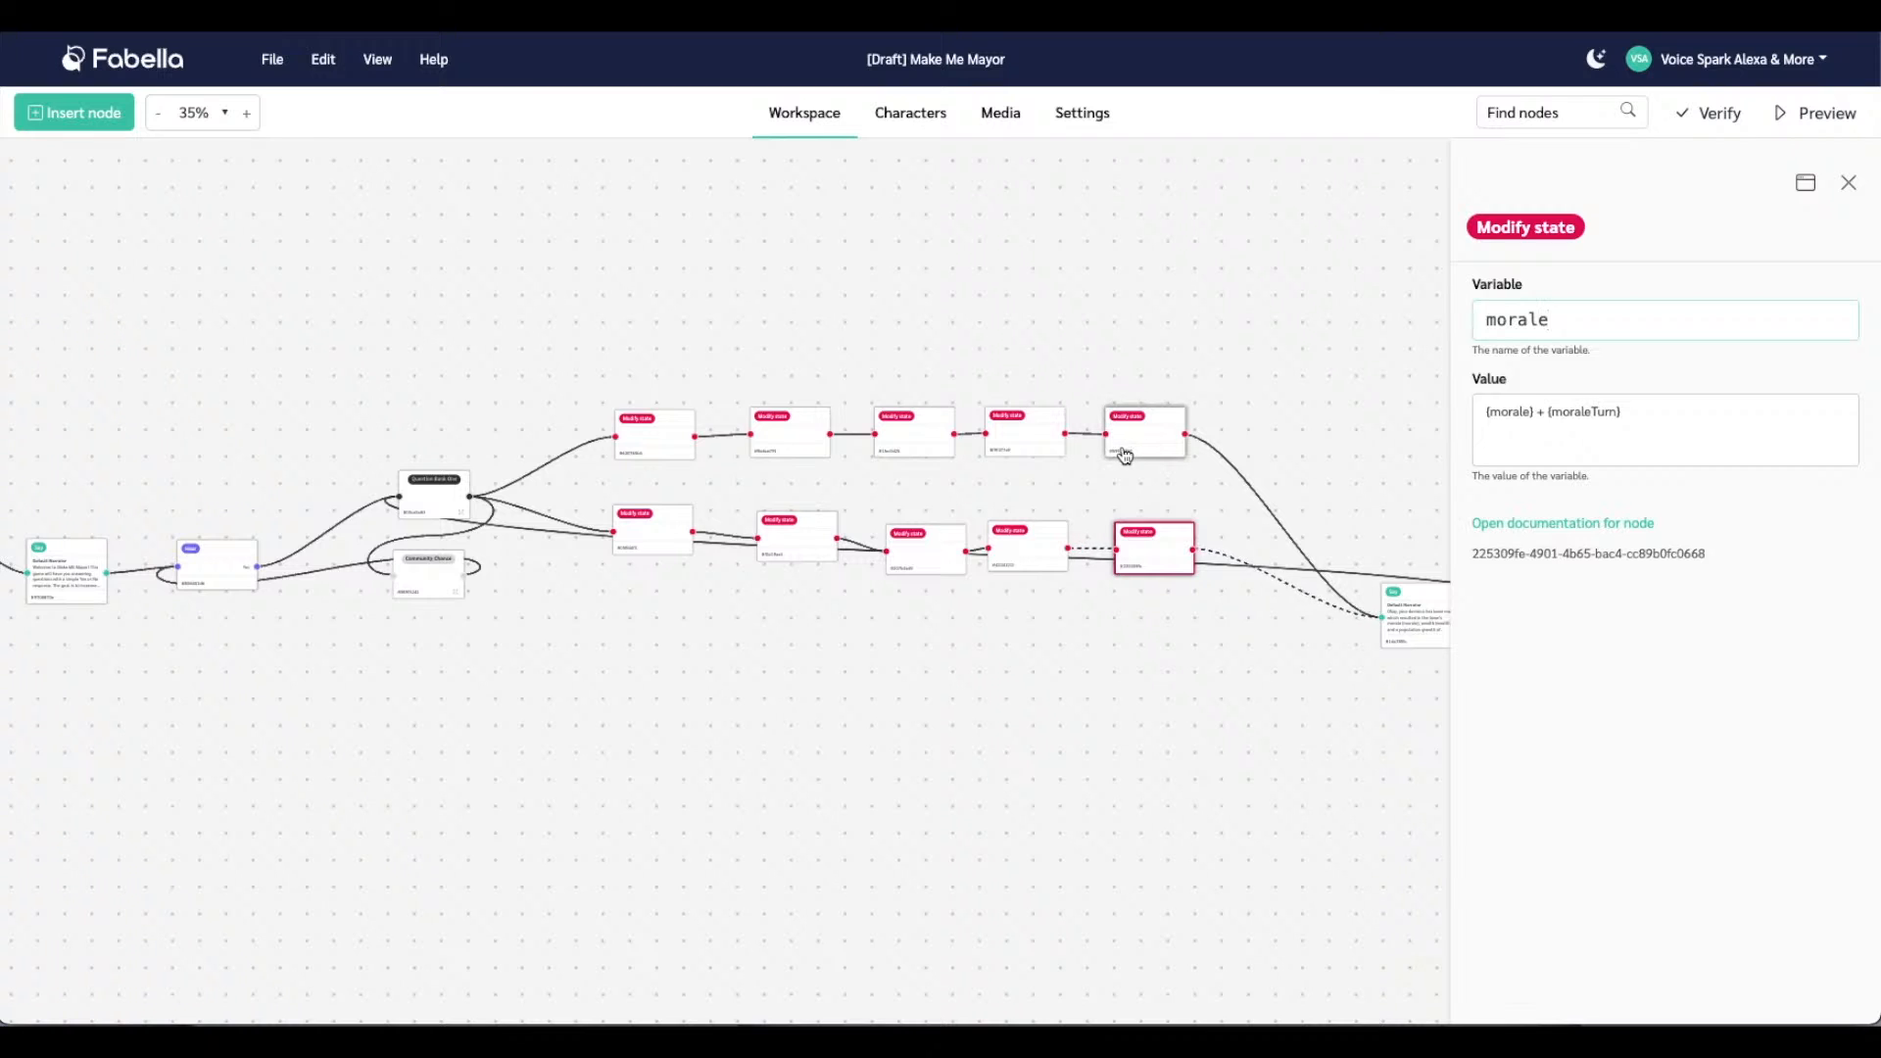
Place the wealth and morale nodes side by side after both branches, and connect both branches through wealth to morale
left_click_drag(1127, 438, 1186, 497)
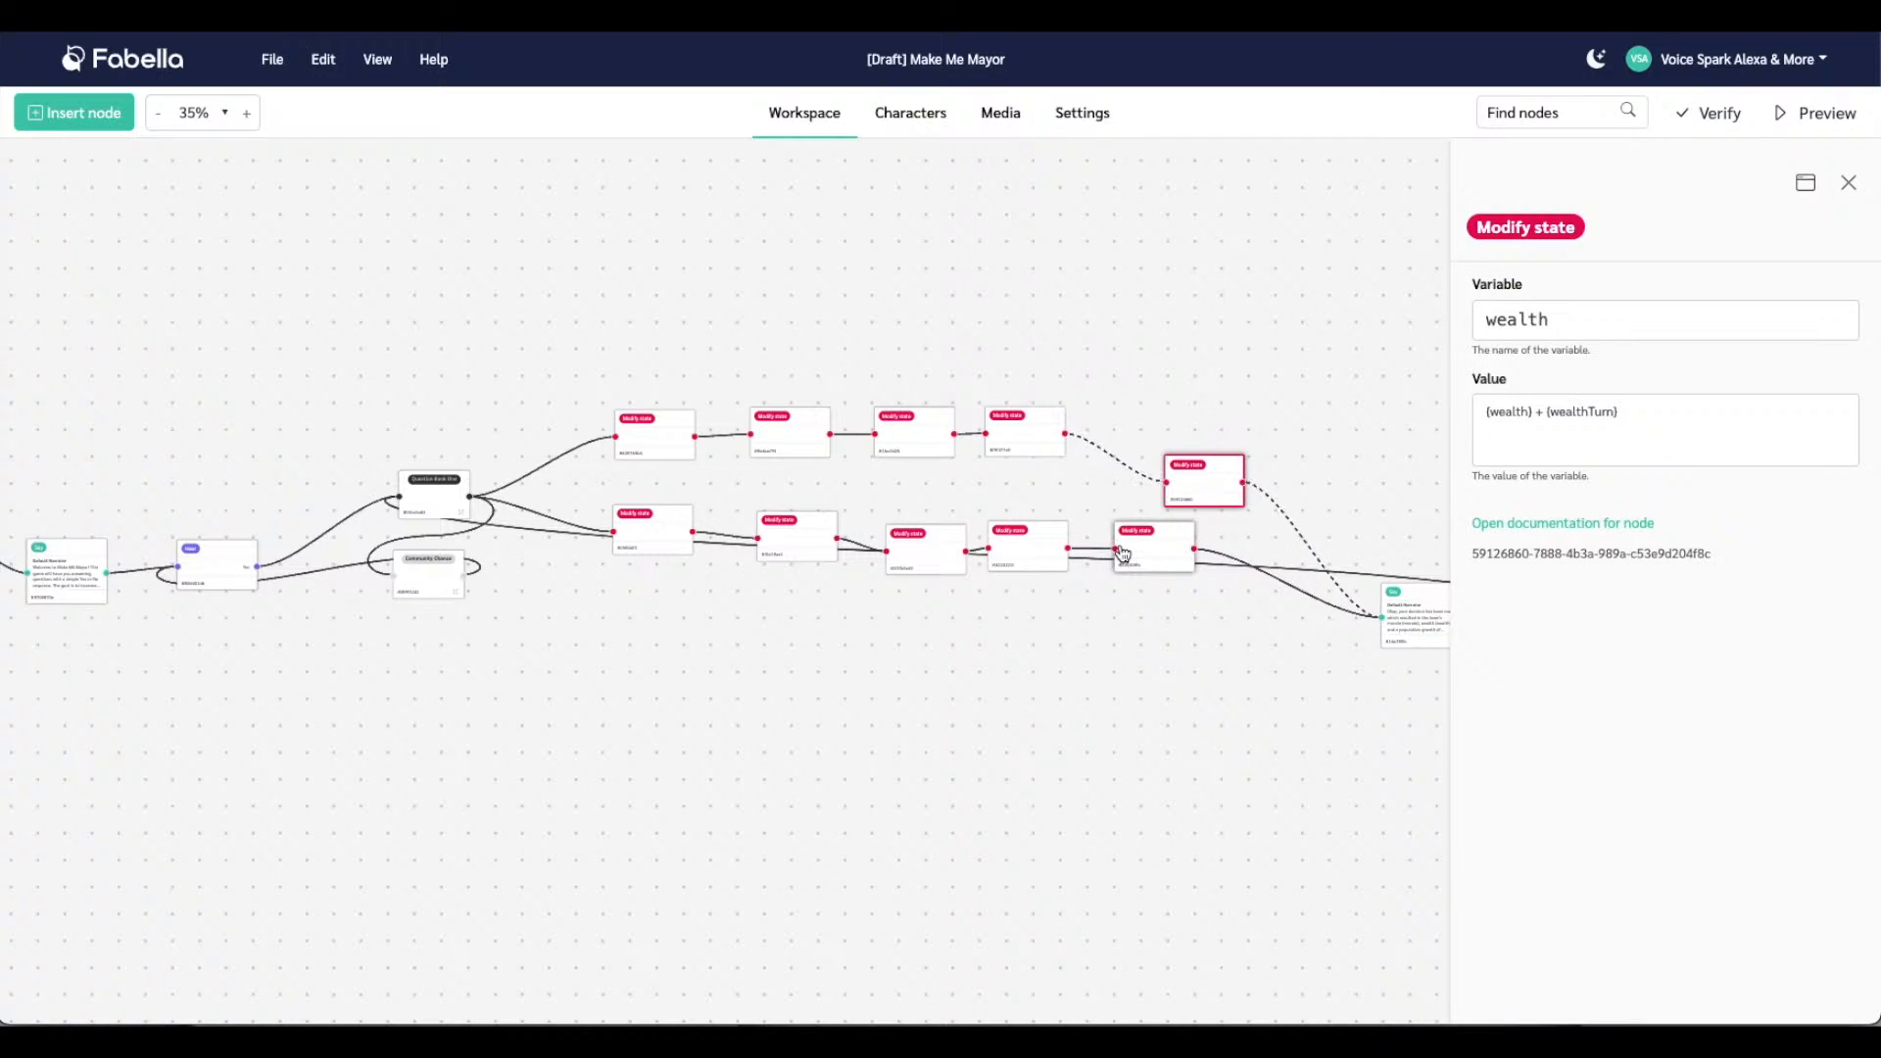
left_click_drag(1142, 540, 1290, 486)
left_click(1186, 502)
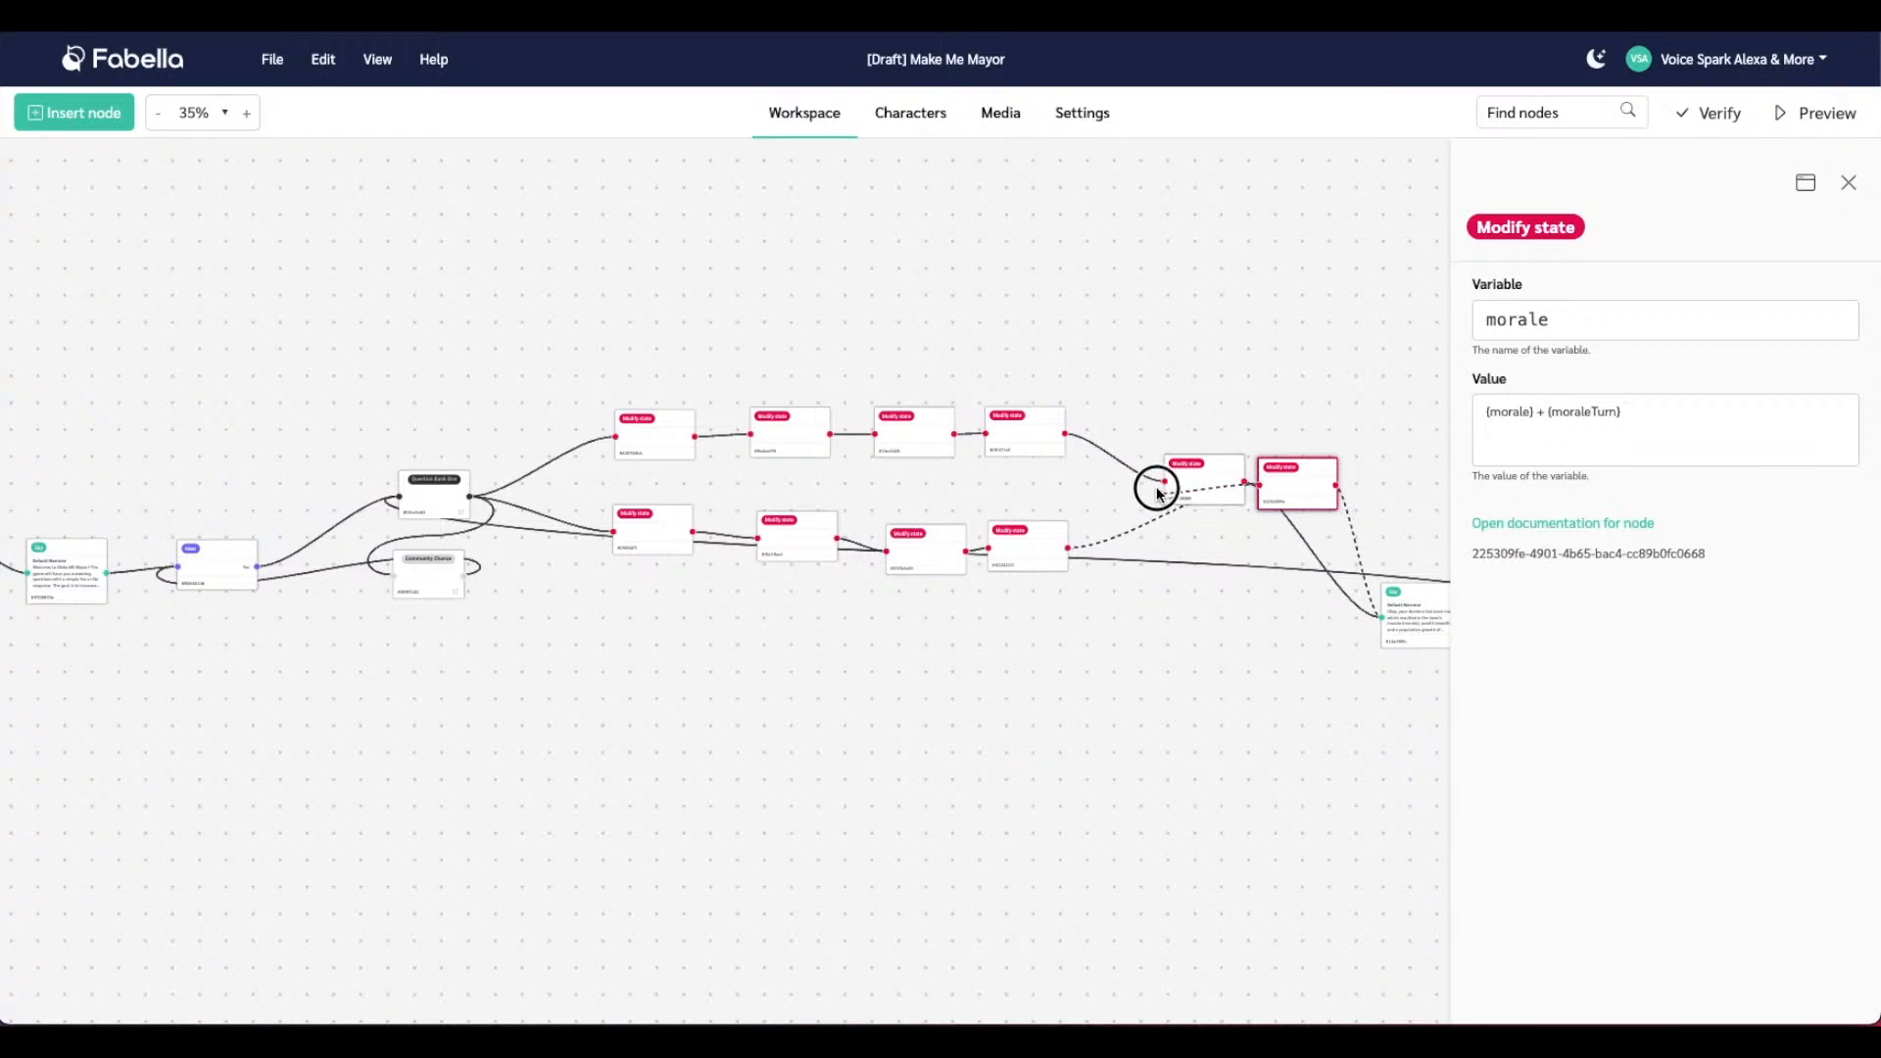
left_click_drag(1068, 549, 1165, 485)
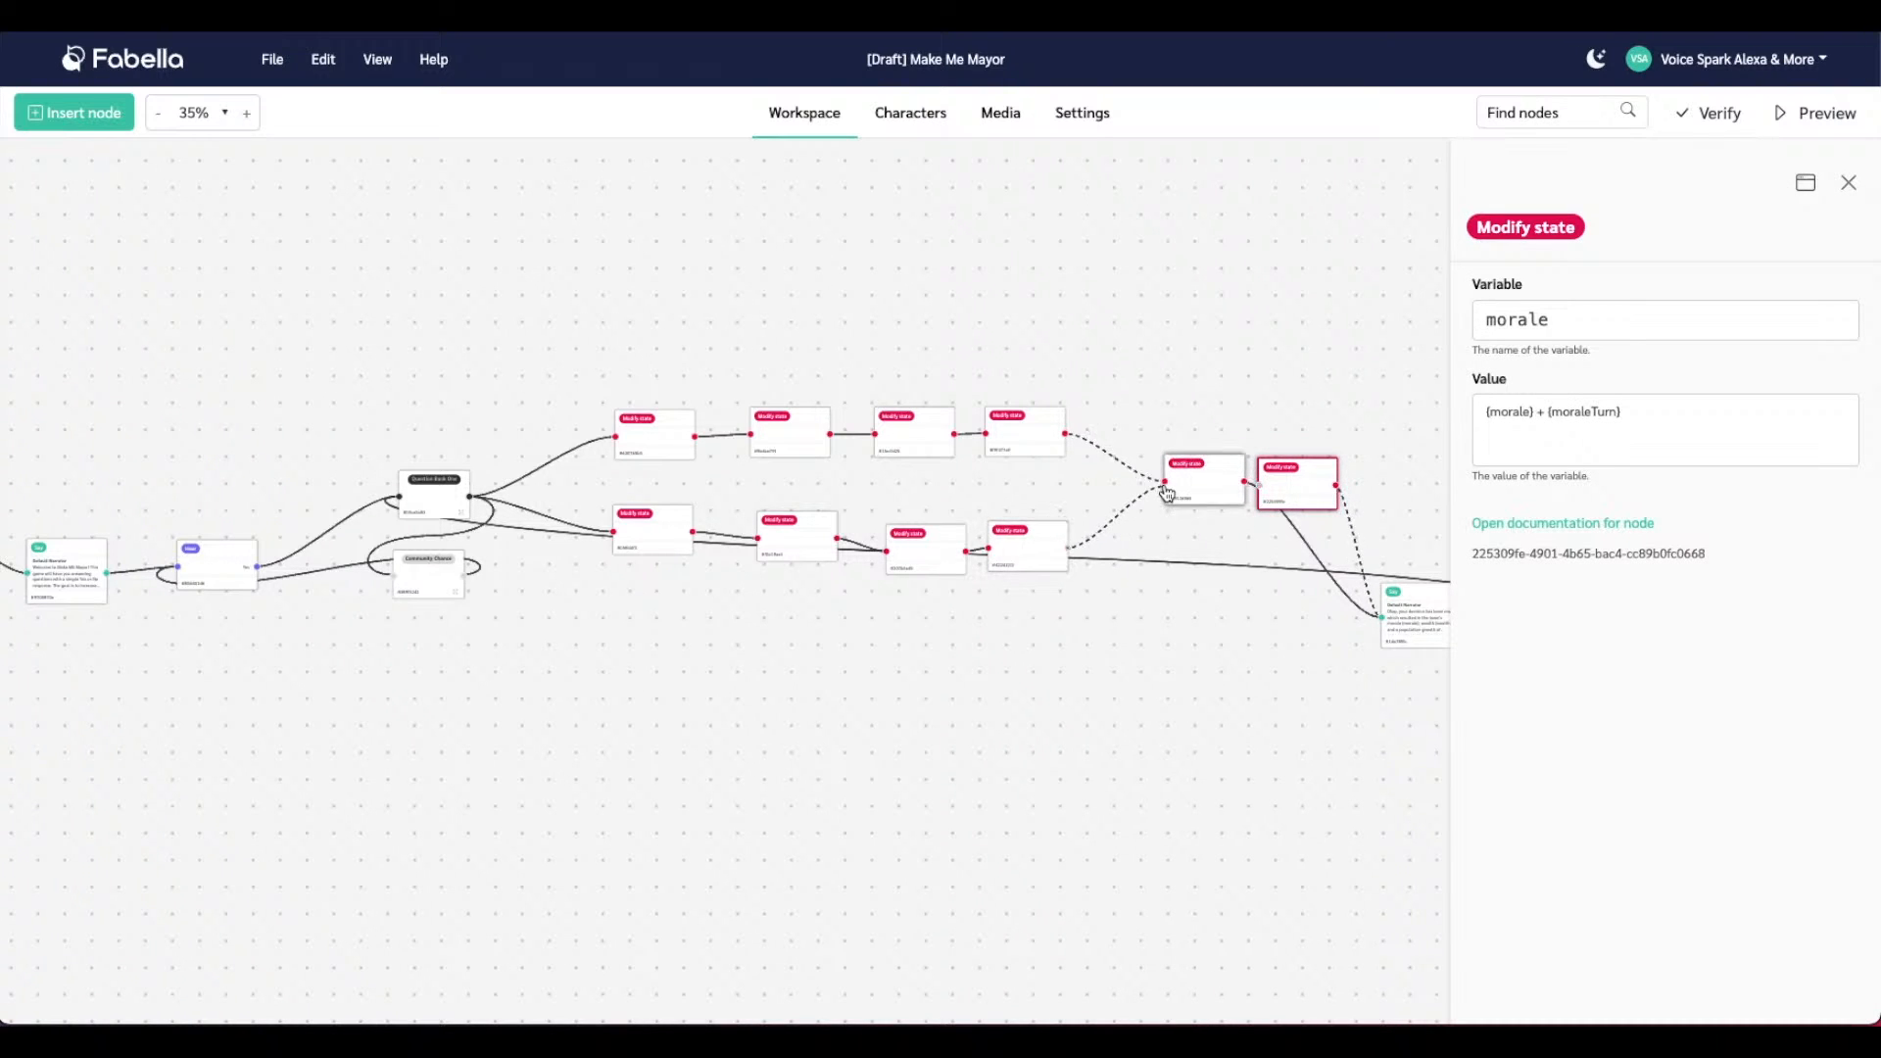
left_click(1256, 486)
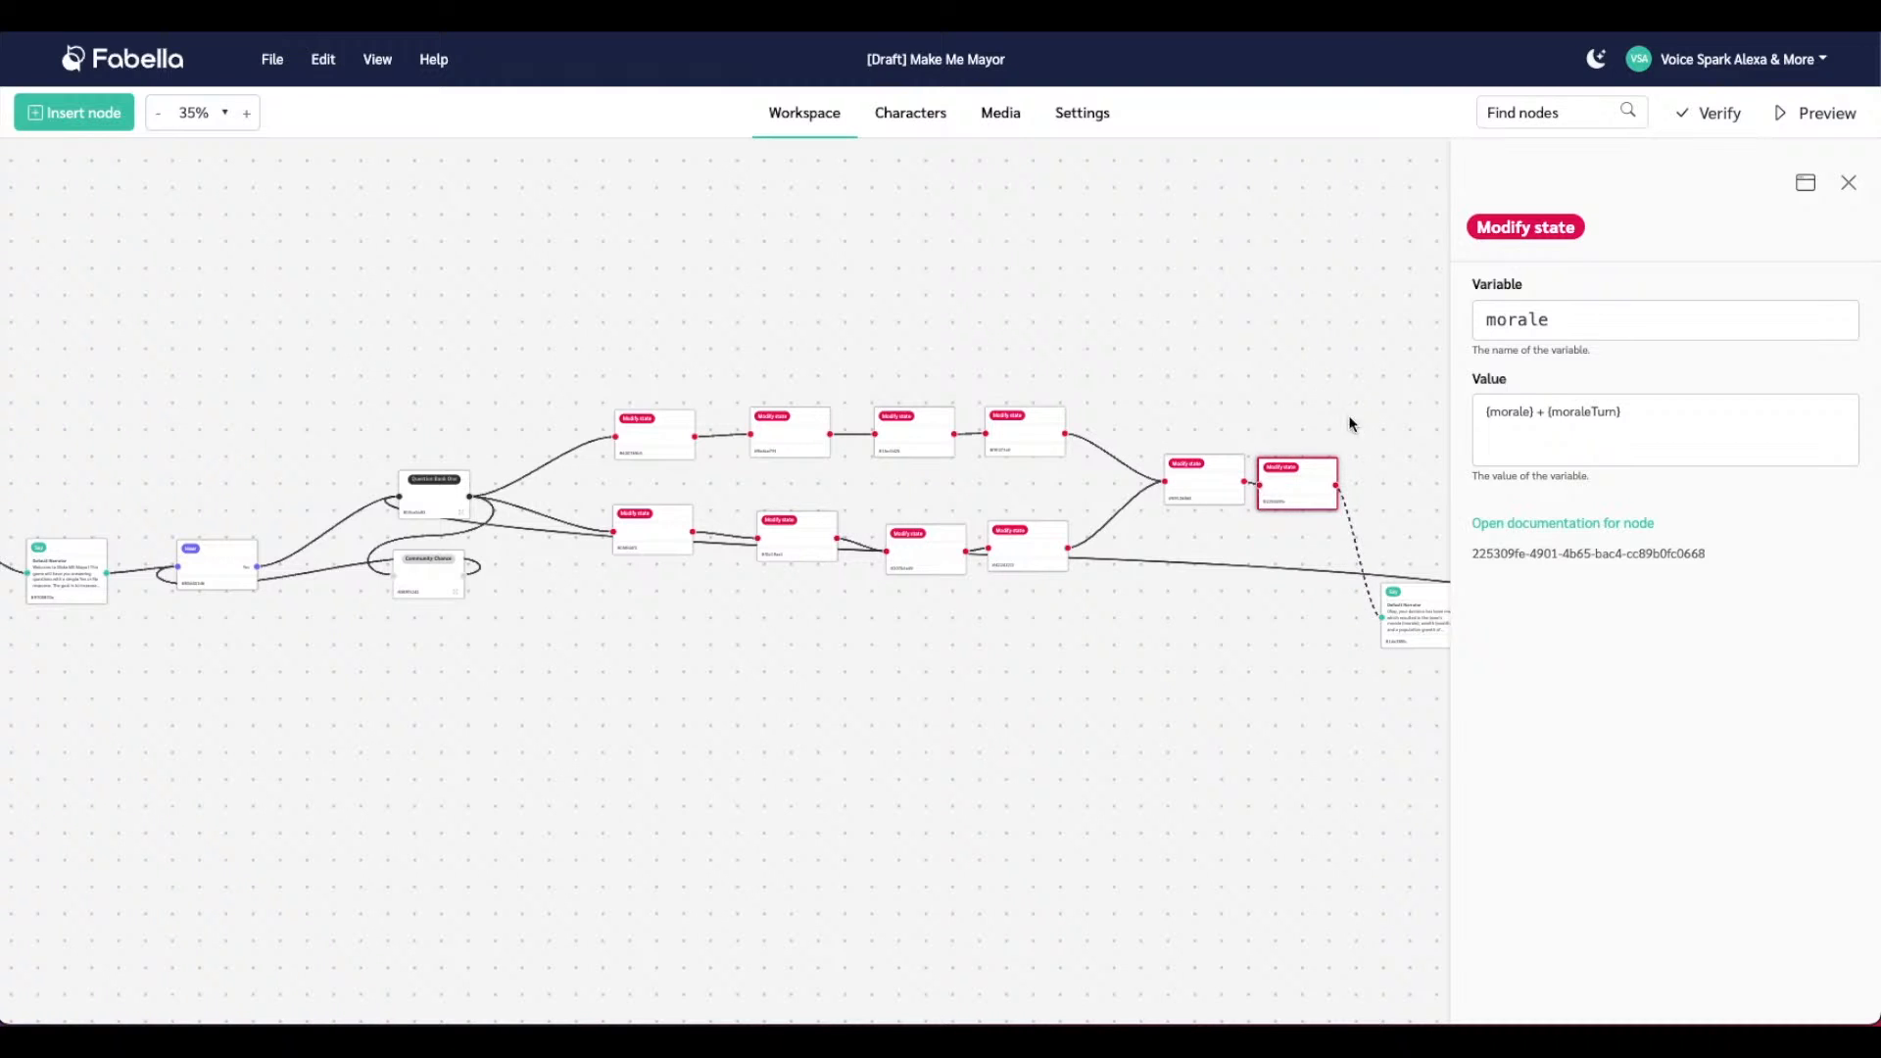
left_click(1850, 186)
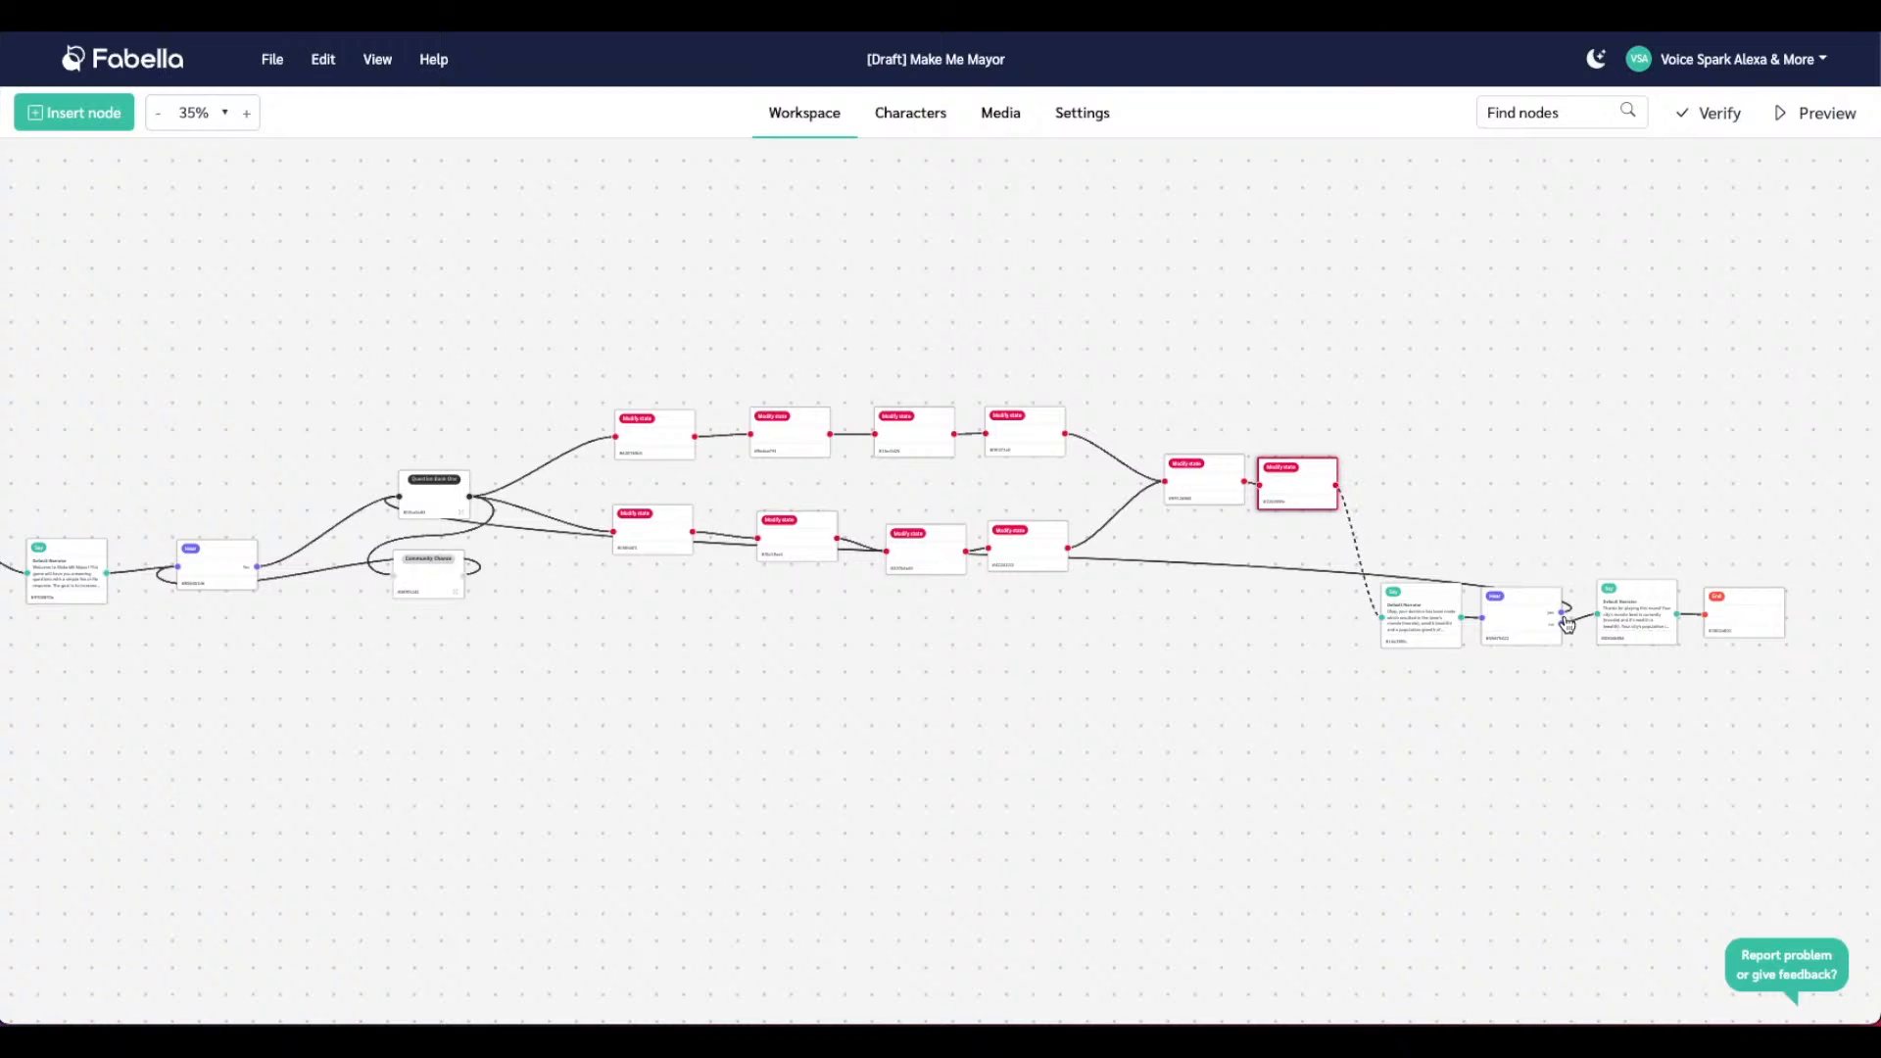
Verify the project for errors and start a preview simulation
left_click(1715, 114)
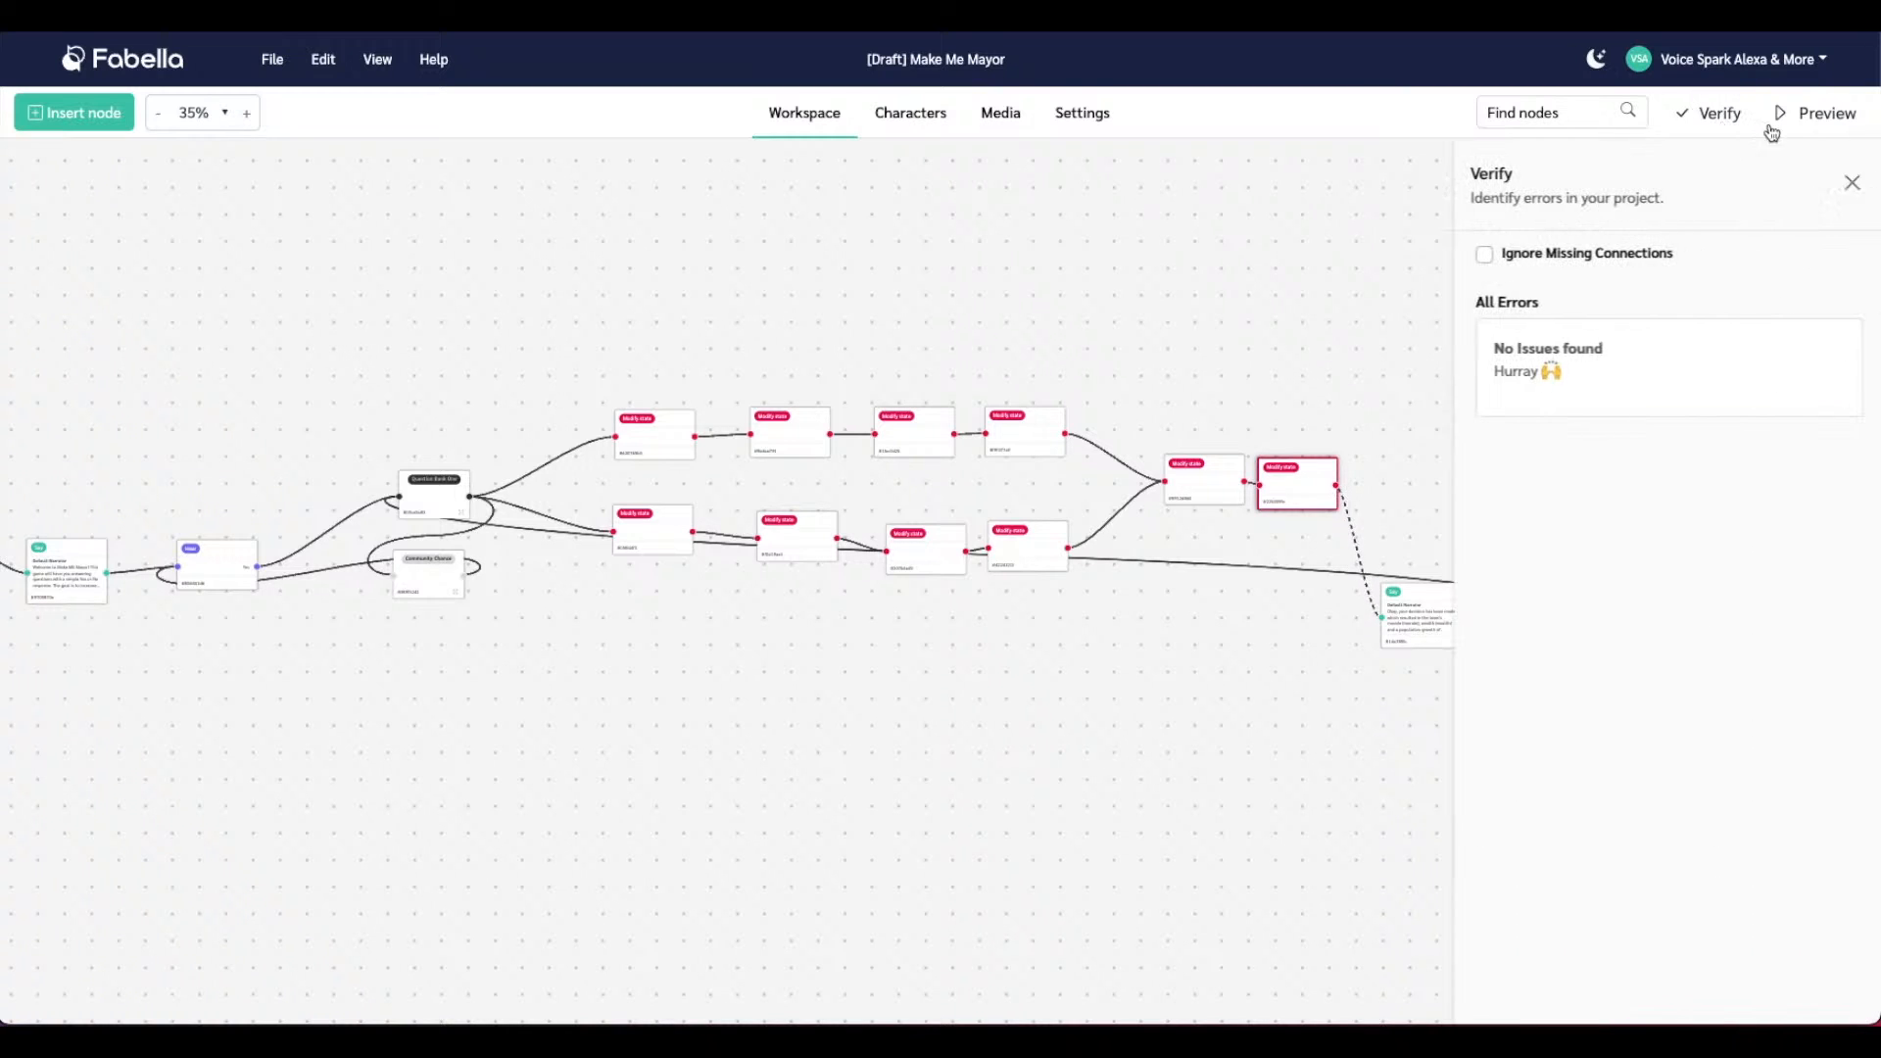
left_click(1846, 186)
left_click(1825, 113)
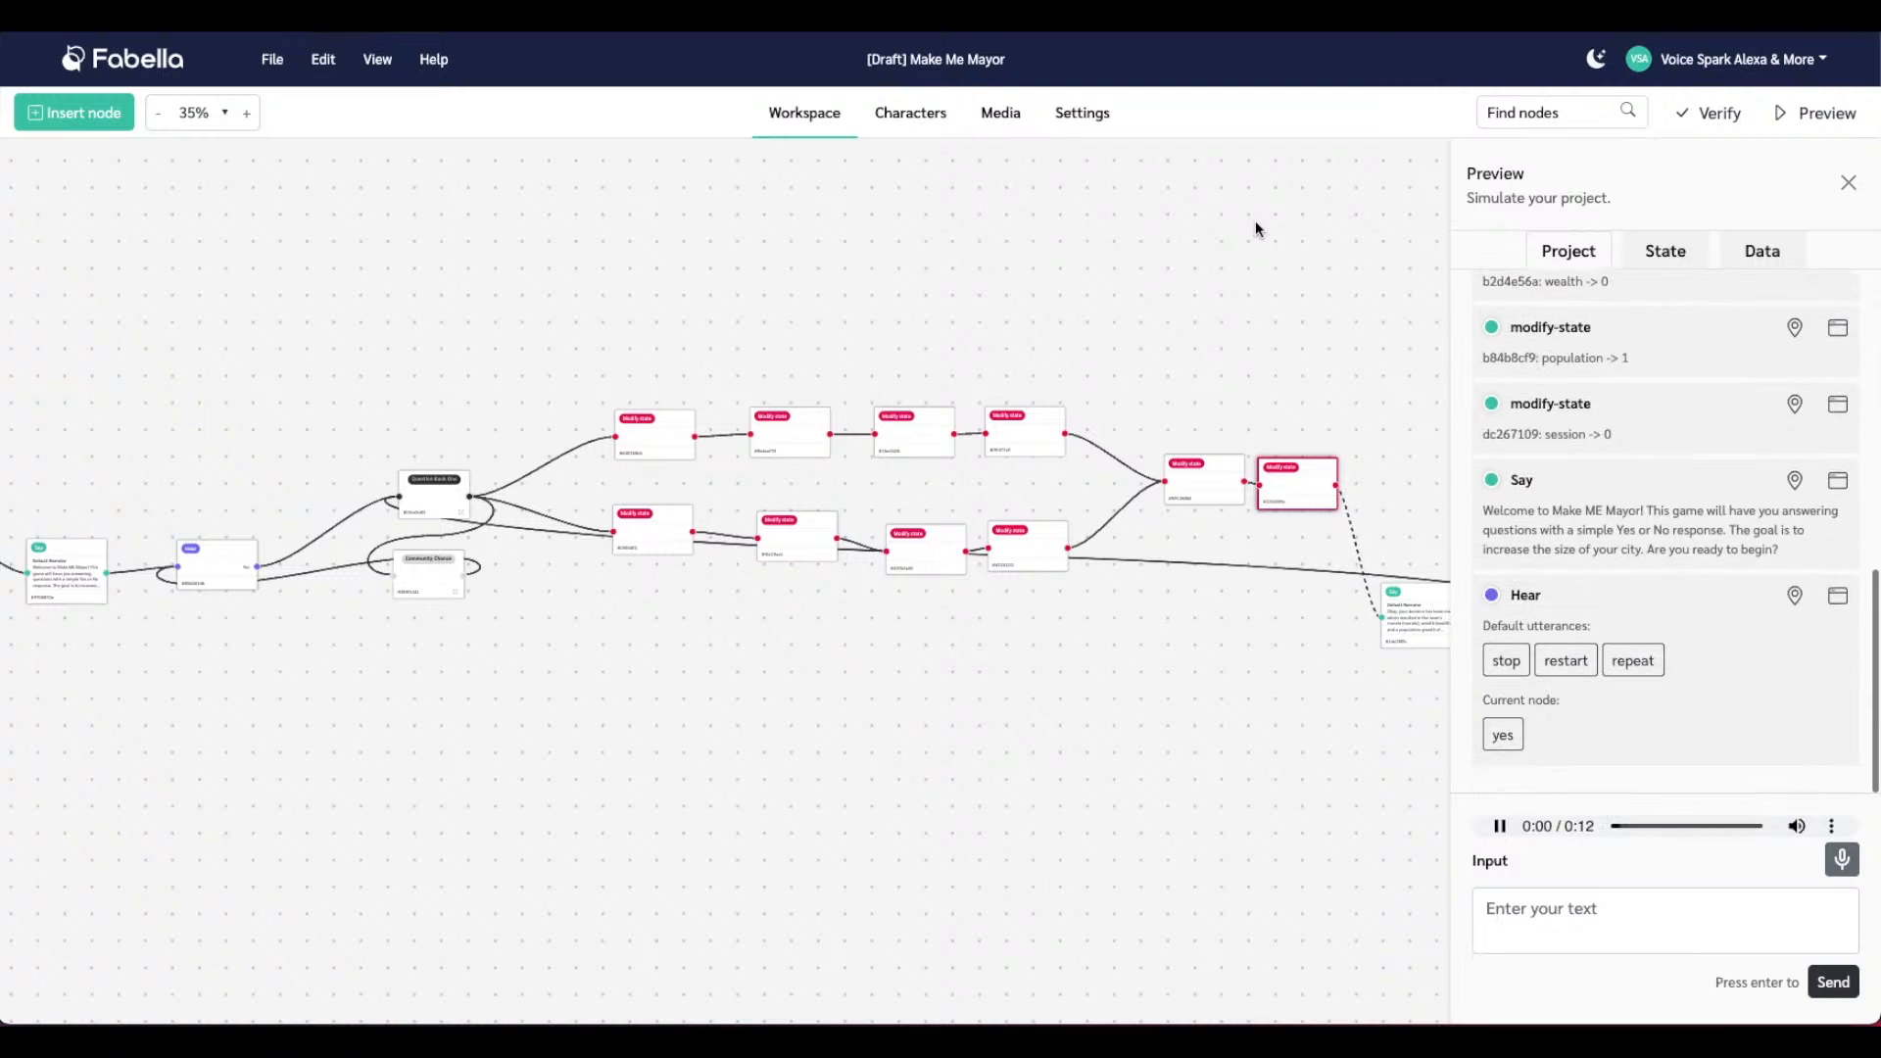
Play the simulated game through two questions, answering yes to both, and decline another question to end the round
left_click(1506, 734)
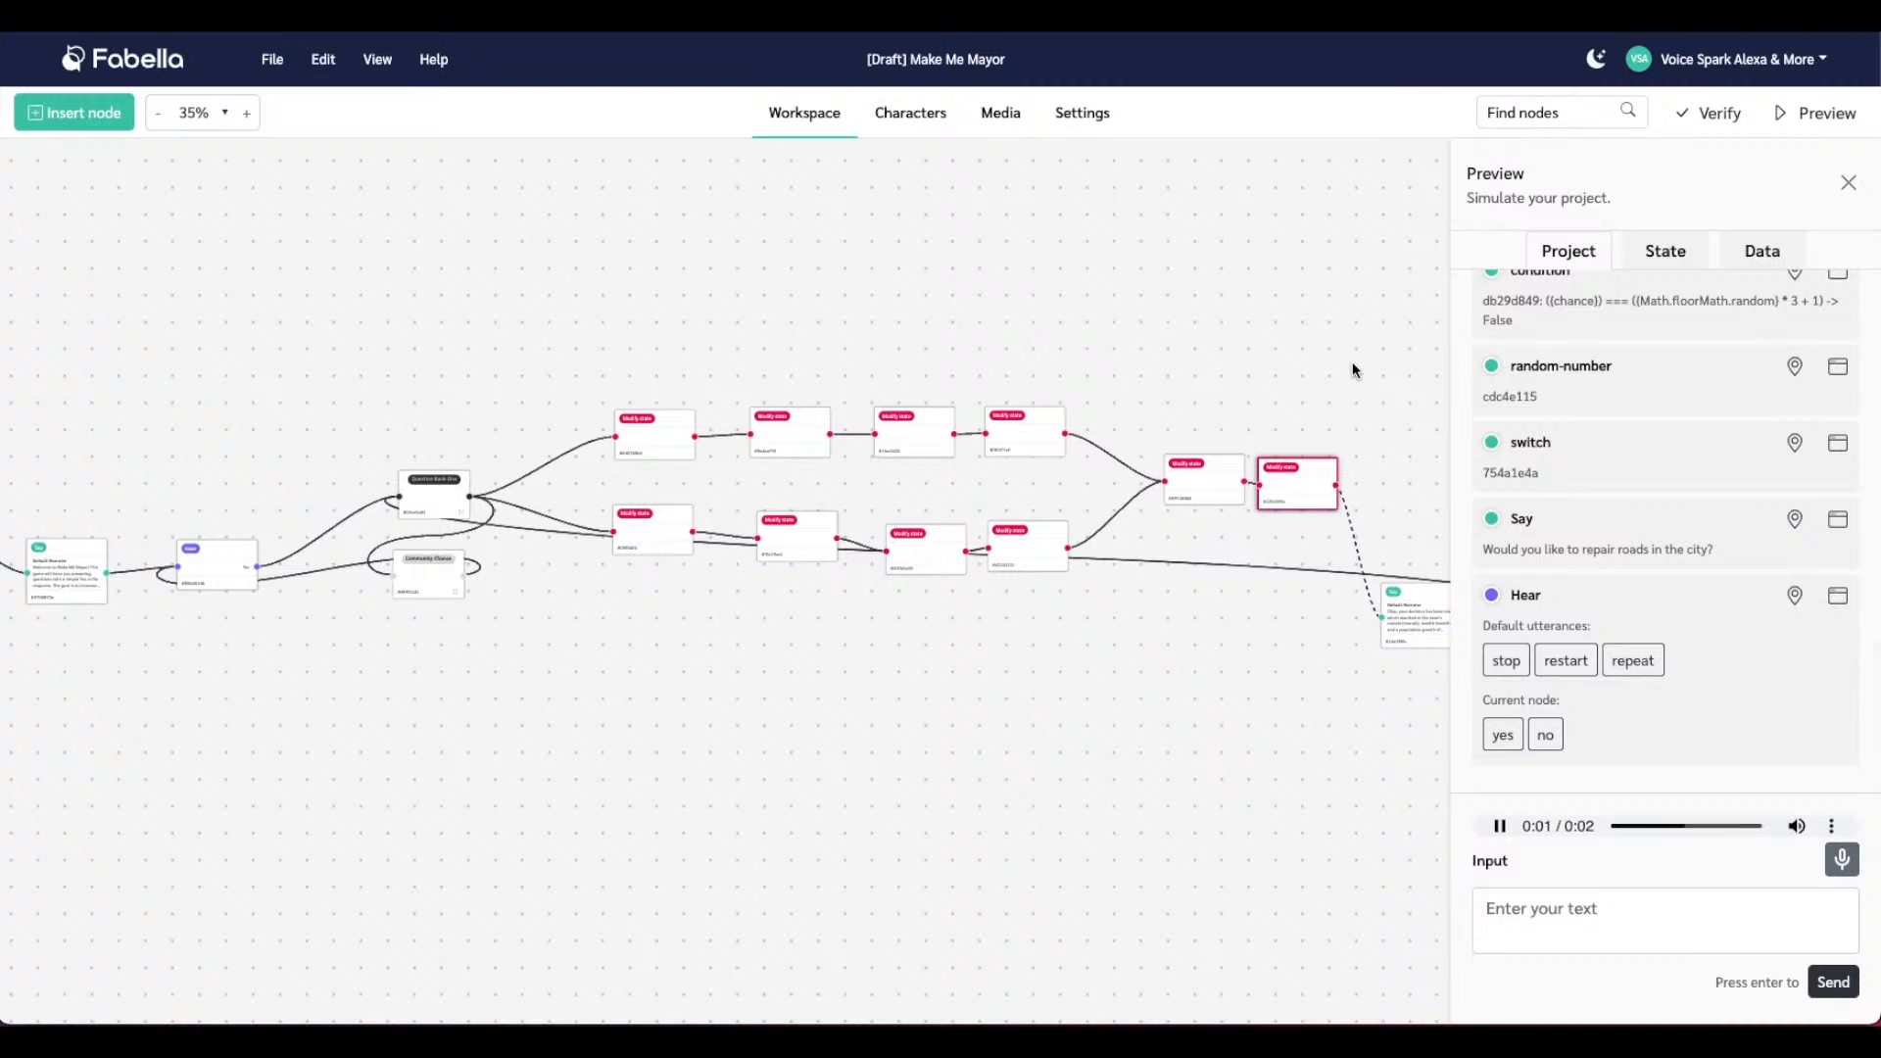
left_click(1501, 738)
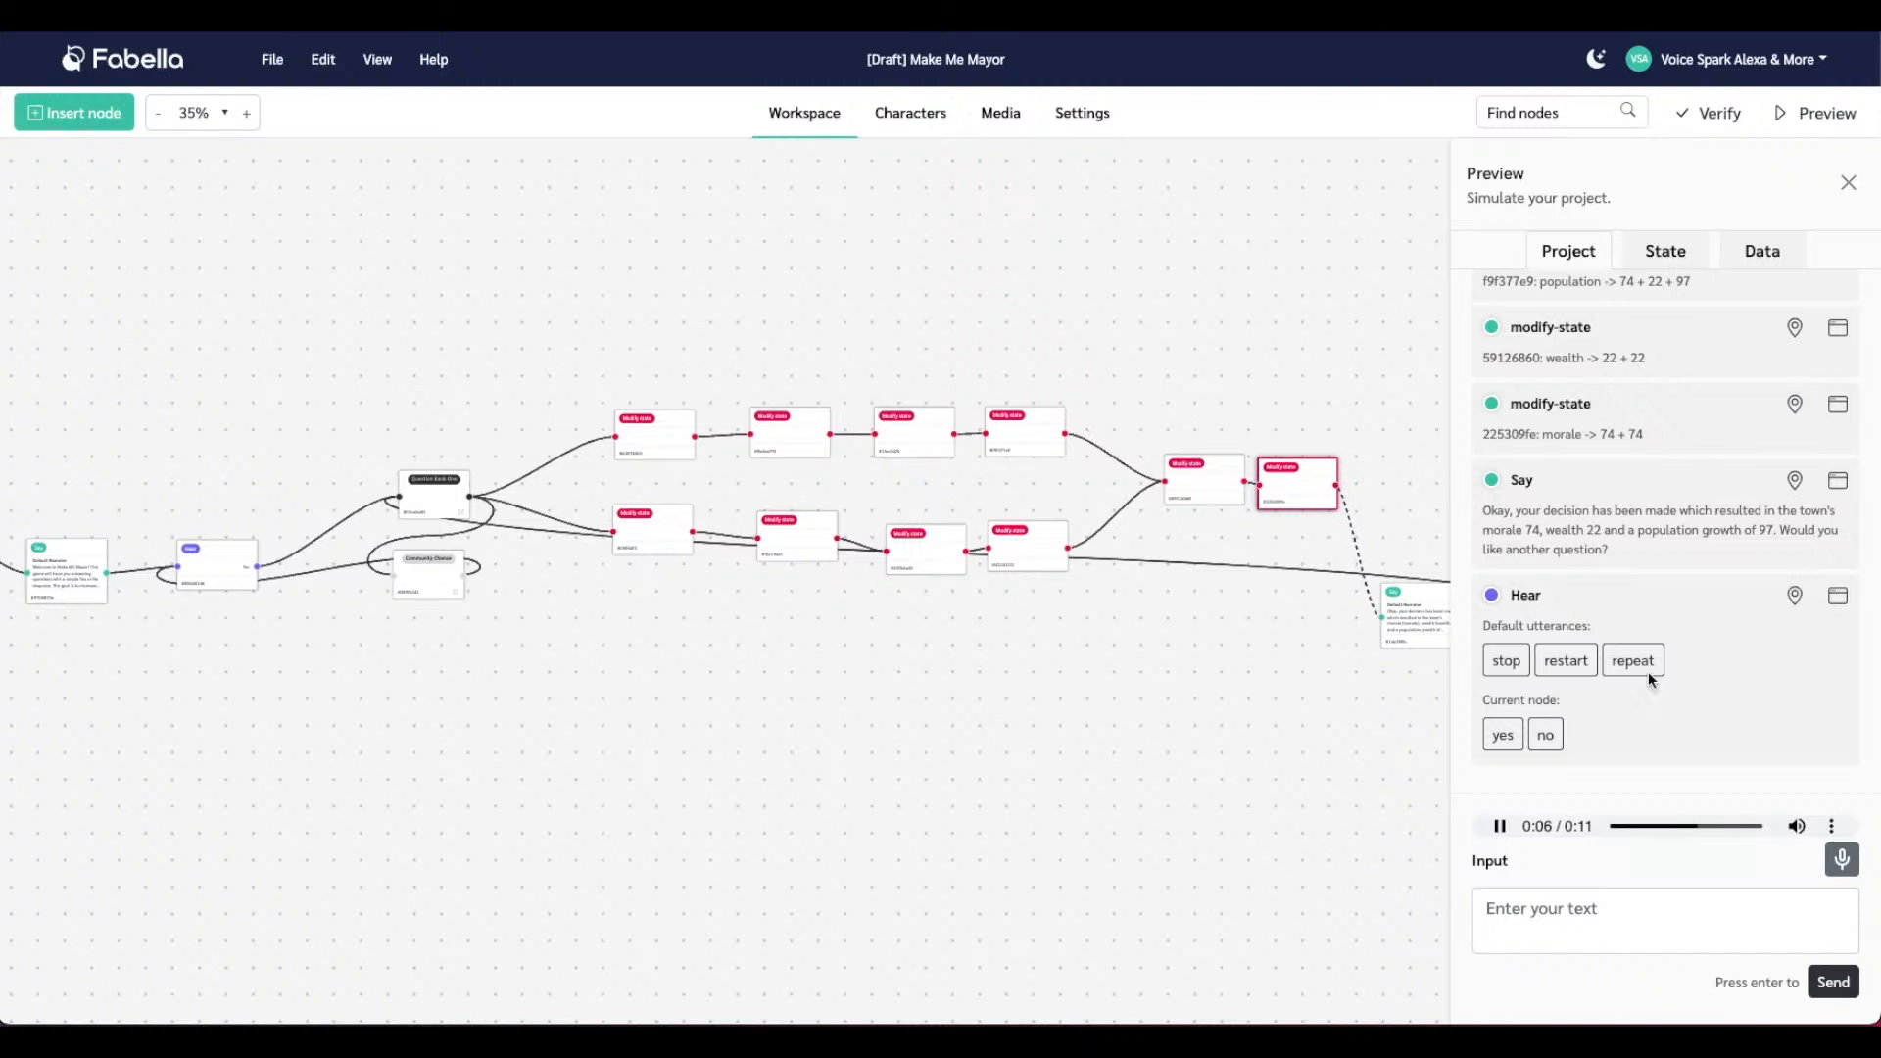
left_click(1546, 737)
left_click(1509, 736)
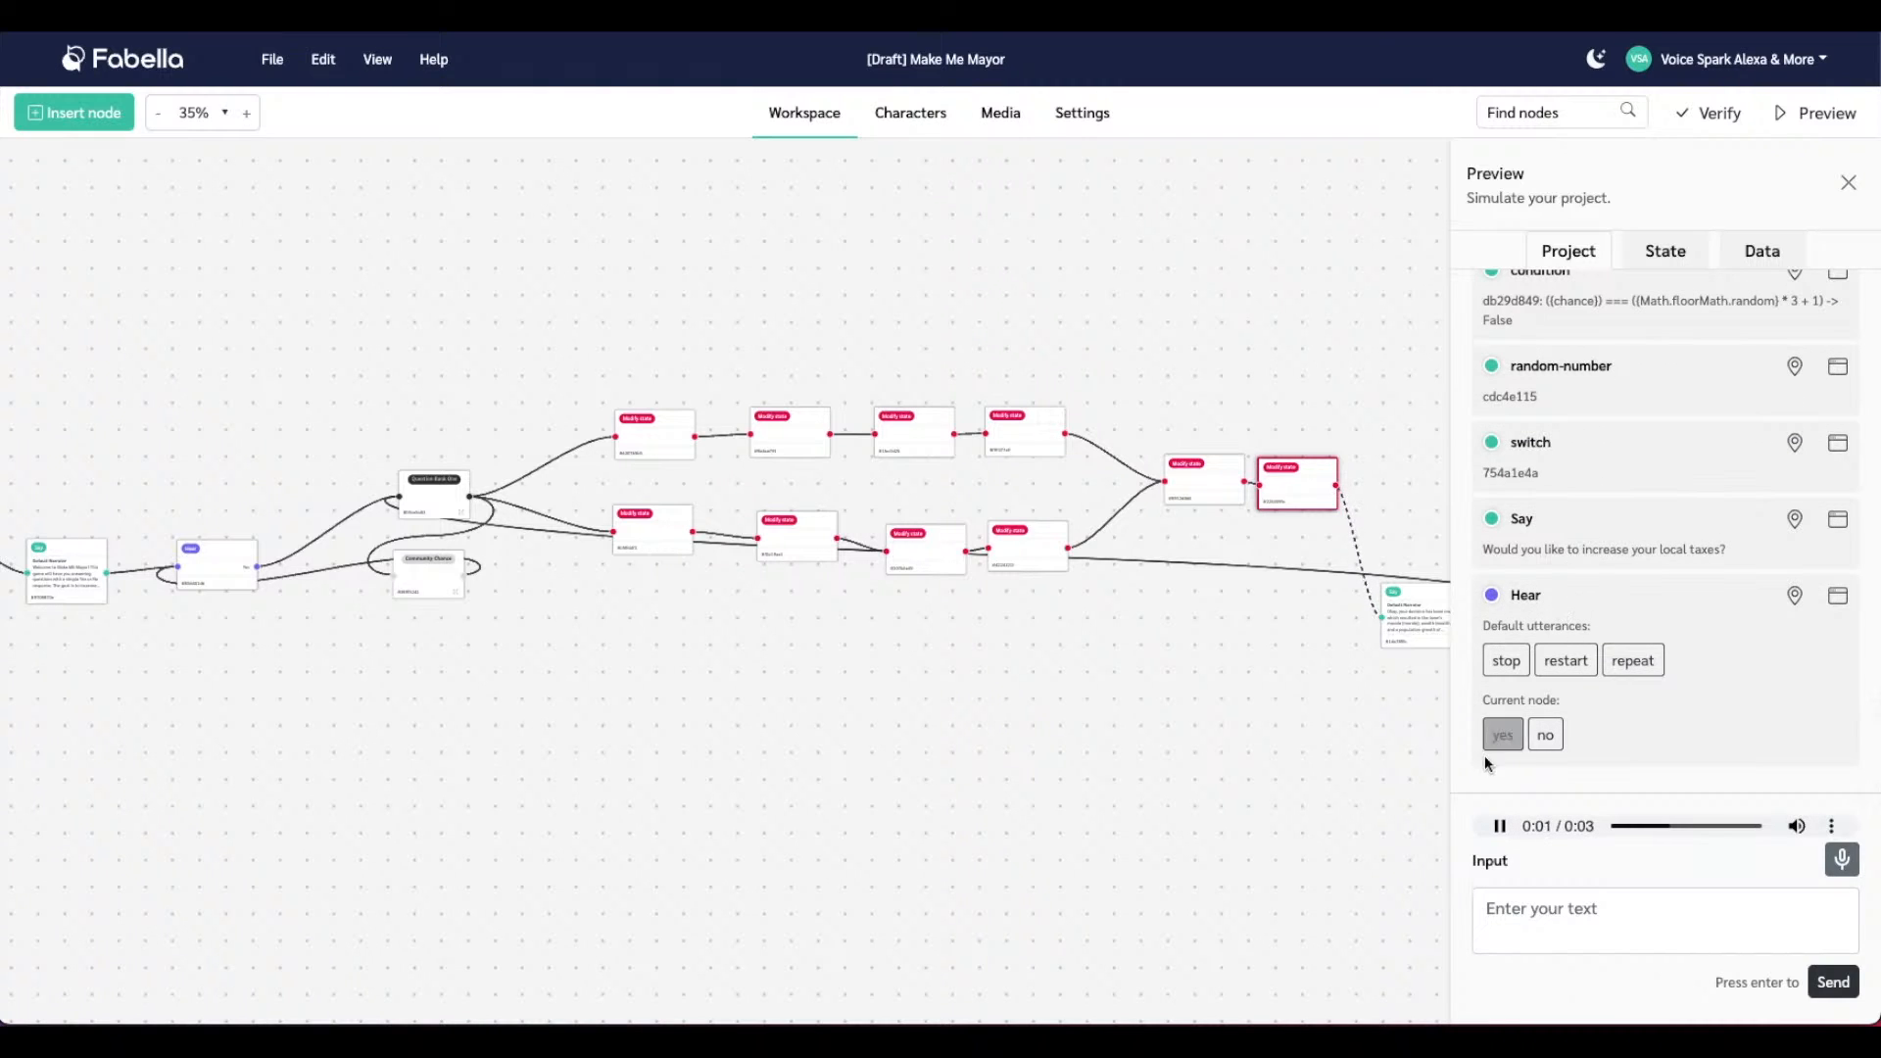
left_click(1509, 736)
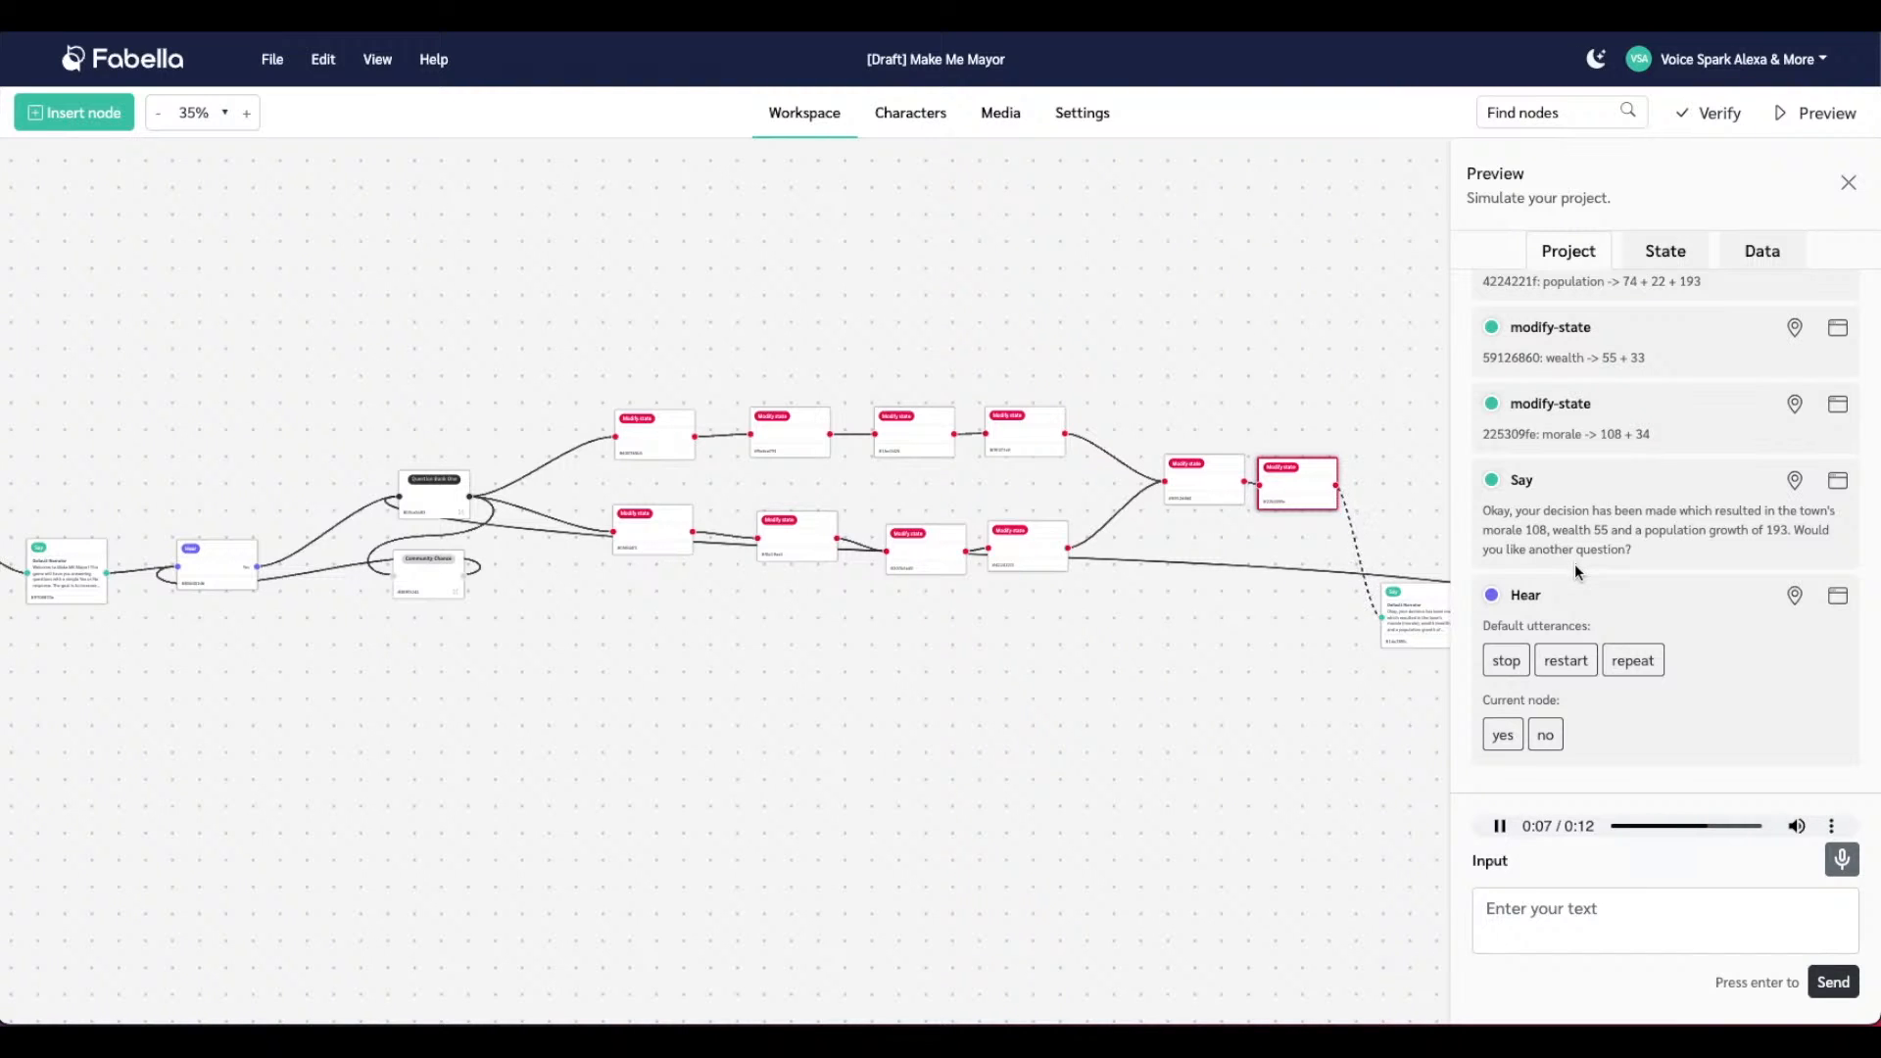
left_click(1545, 737)
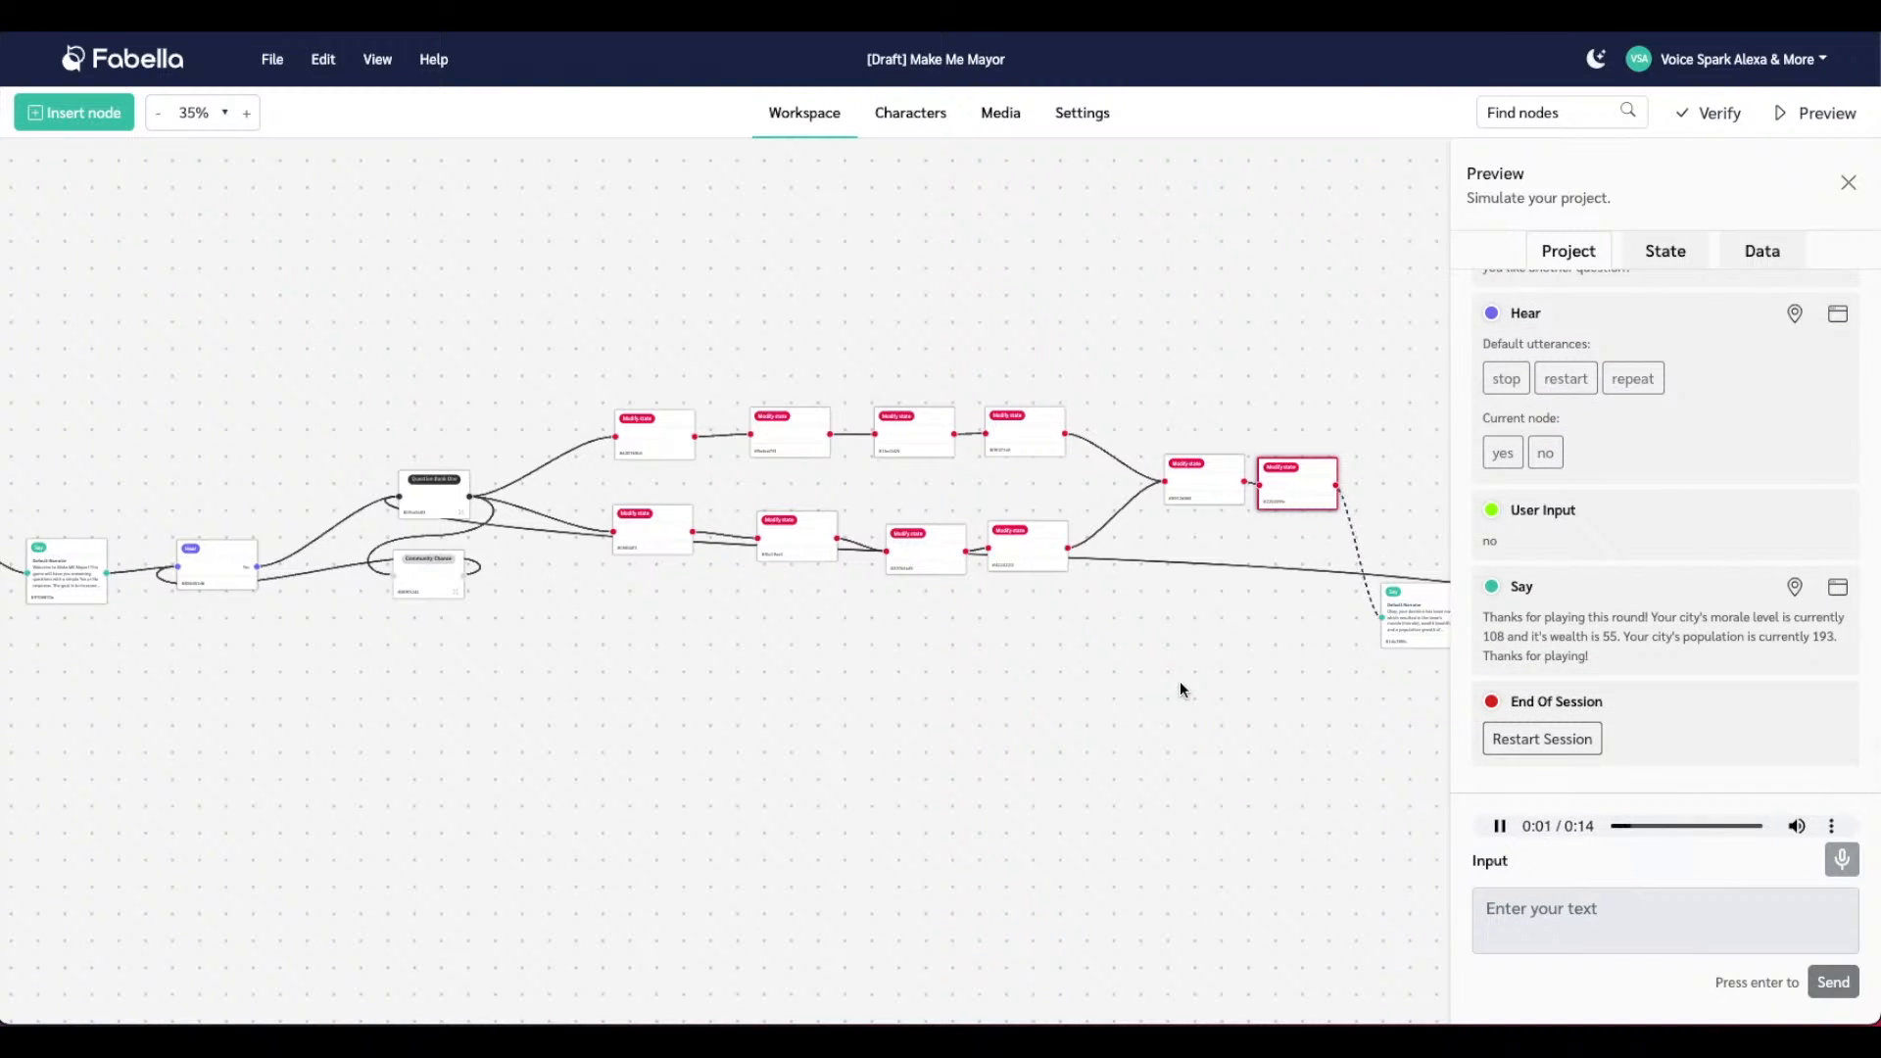
Close the preview and compare the variables in the closing Say node's text with those in the wealth and morale Modify state nodes
left_click(1284, 723)
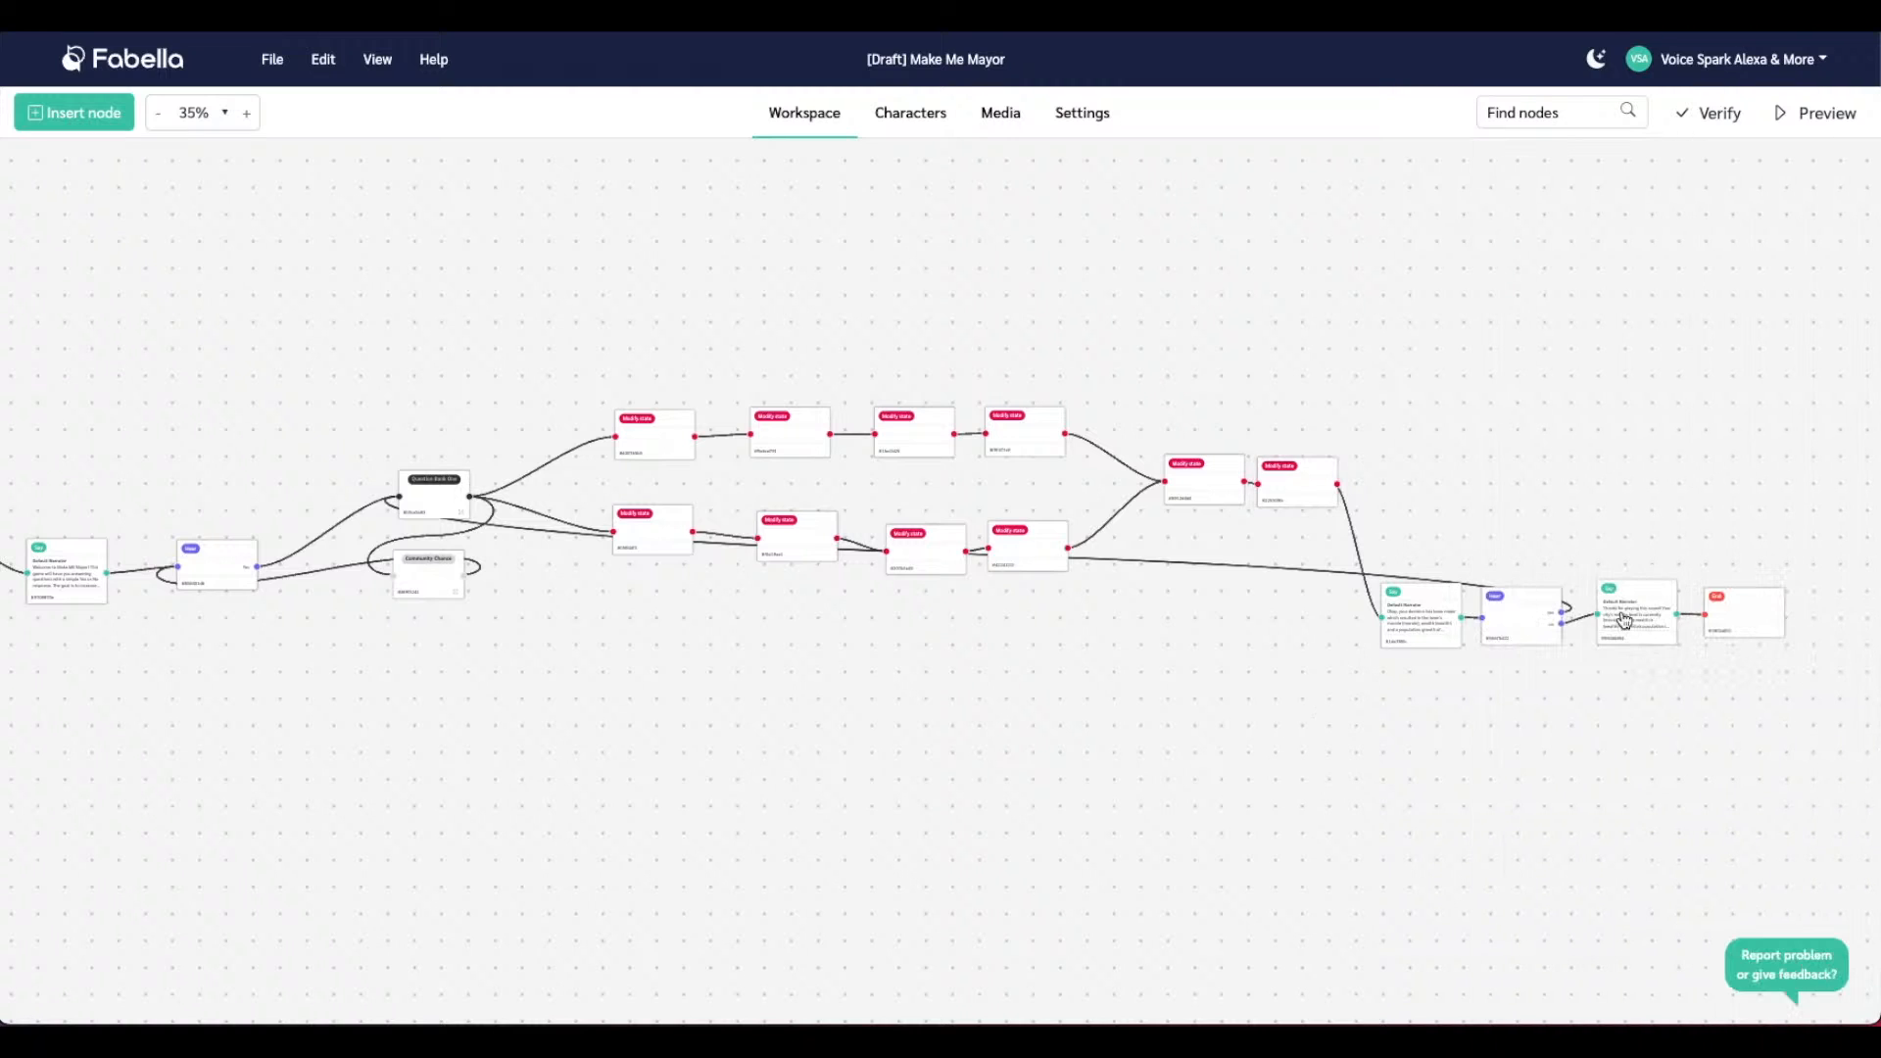
left_click(1655, 612)
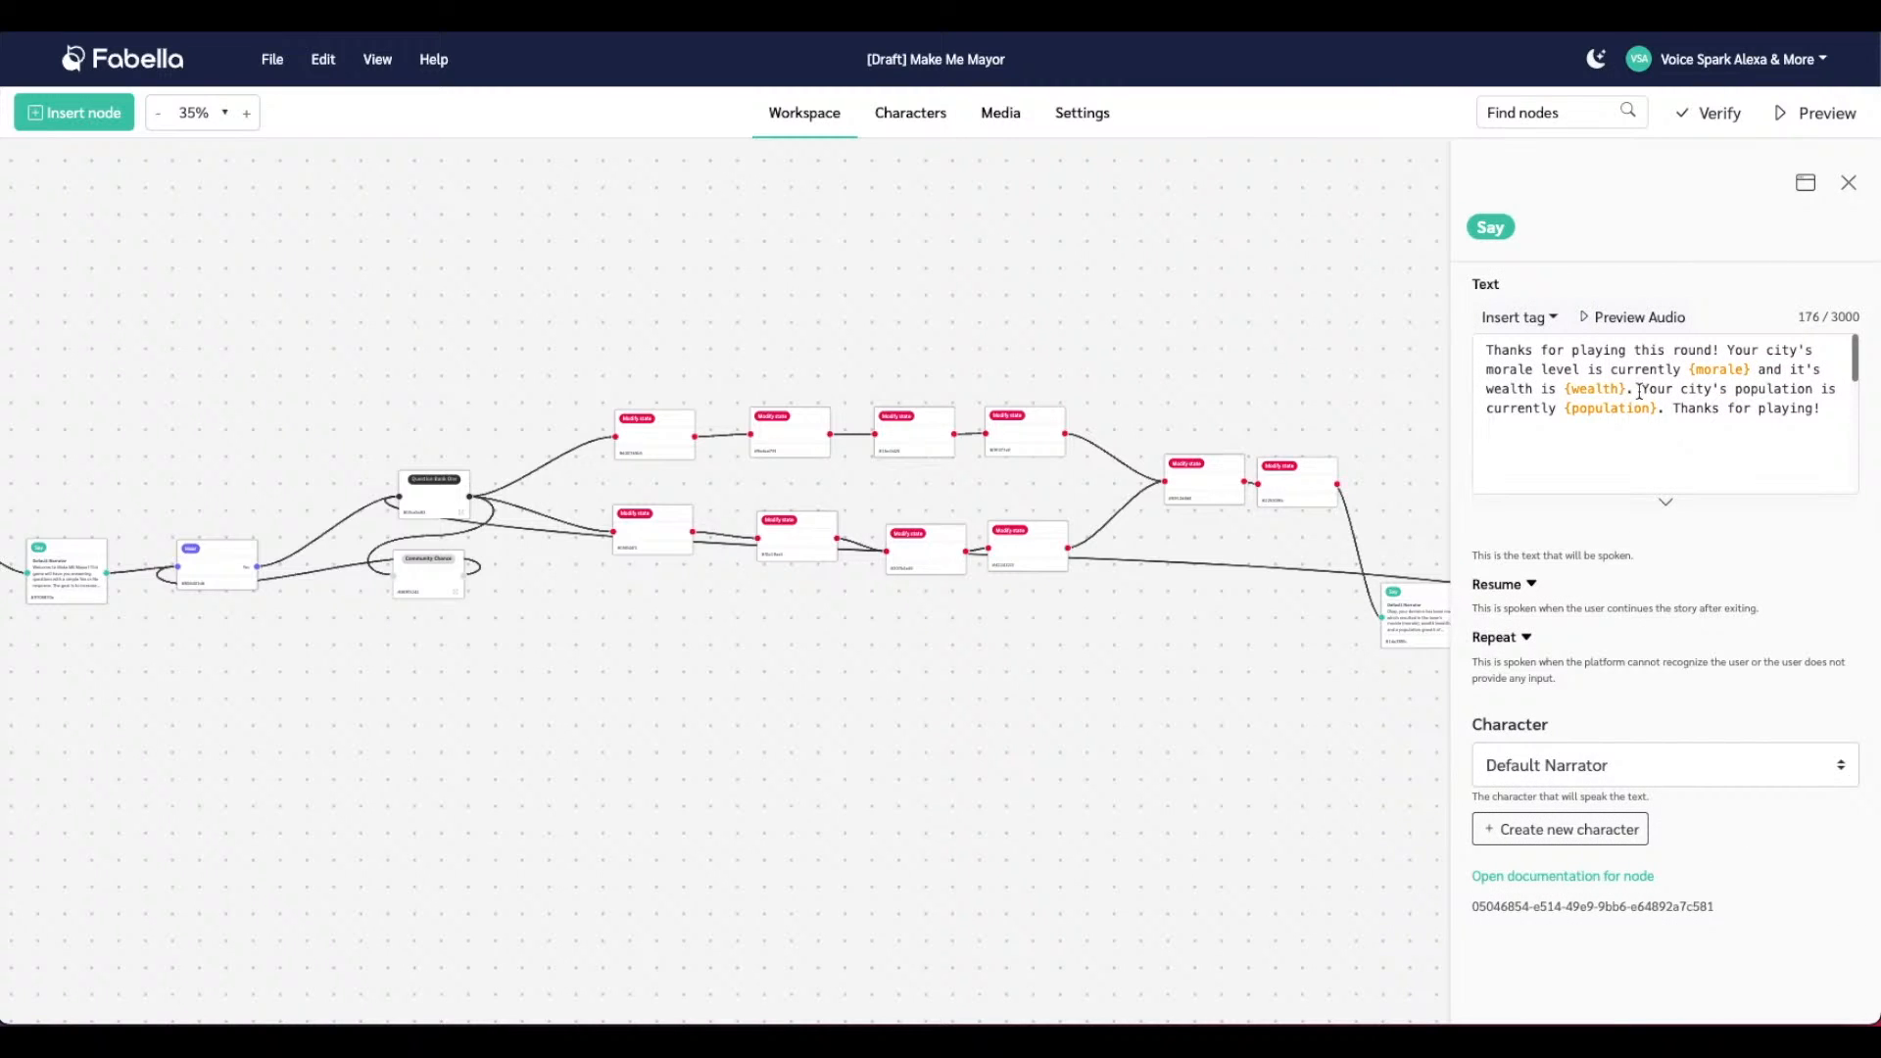
left_click(1206, 487)
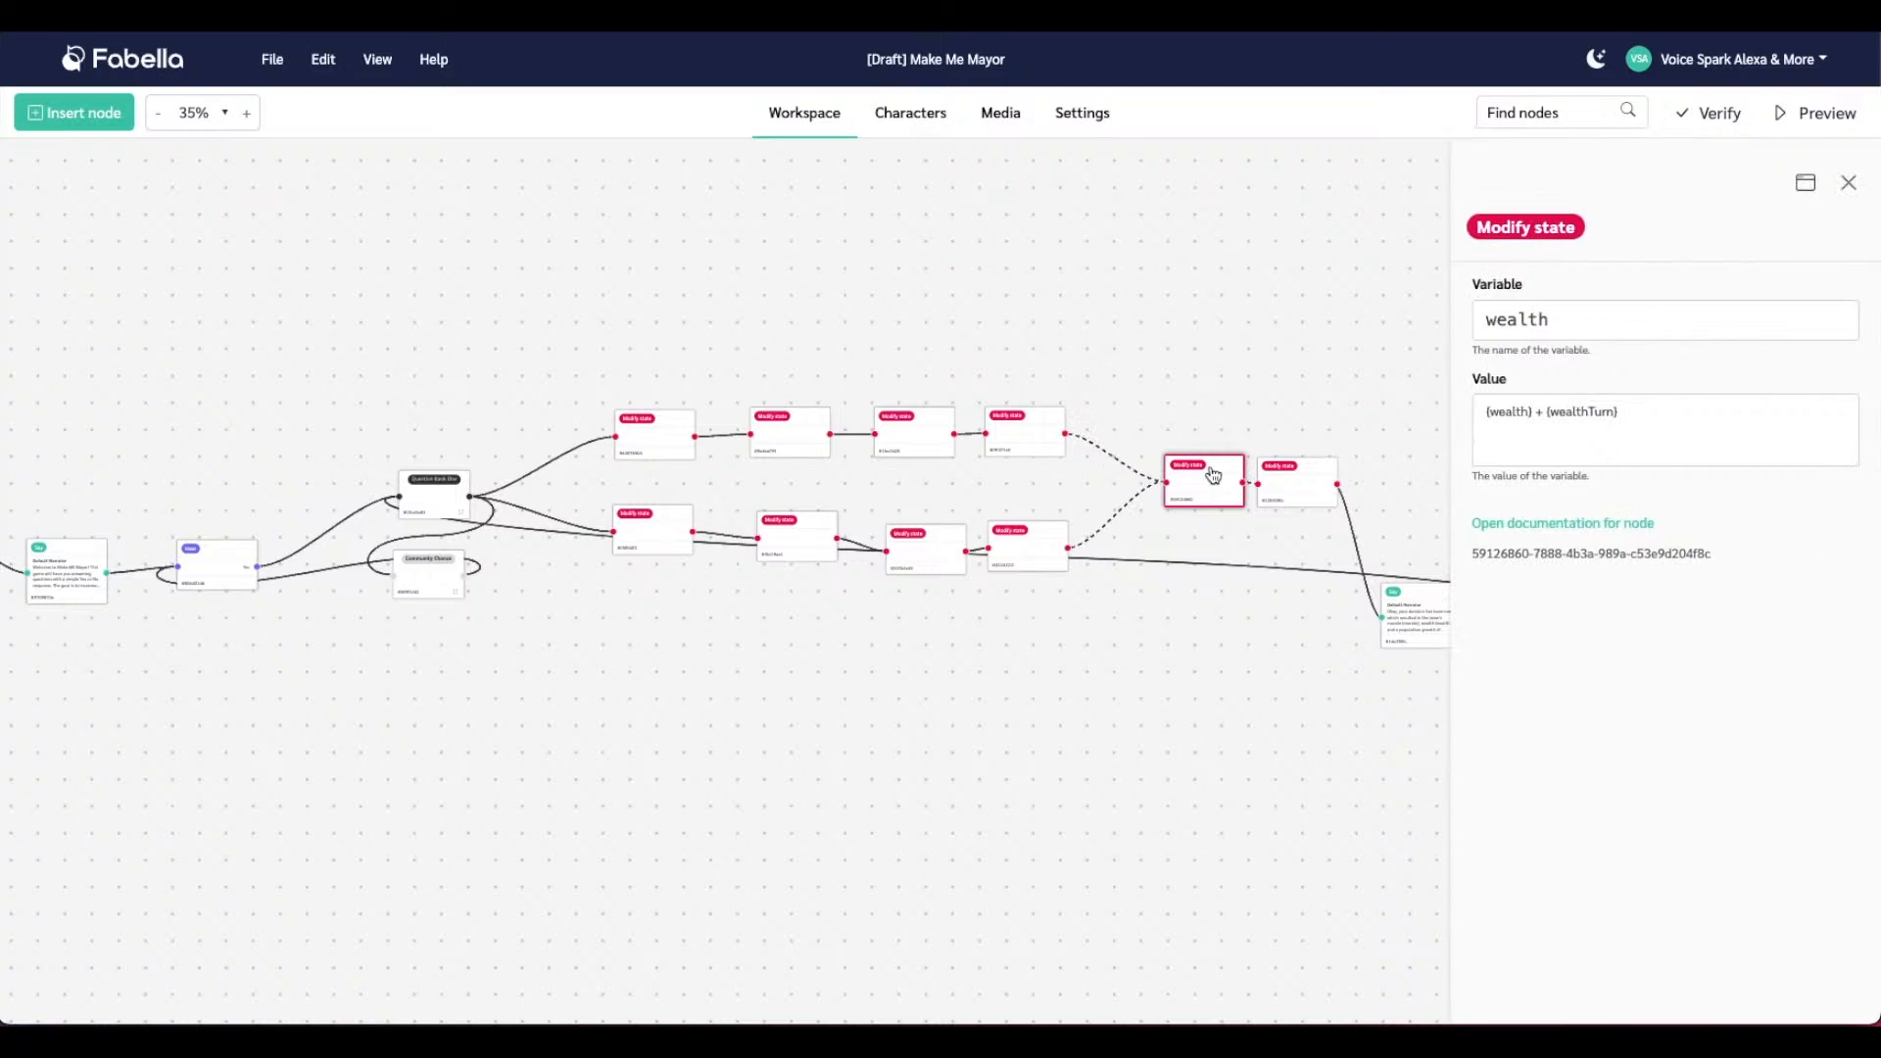
left_click(1204, 476)
left_click_drag(1205, 477, 1189, 479)
left_click(1293, 472)
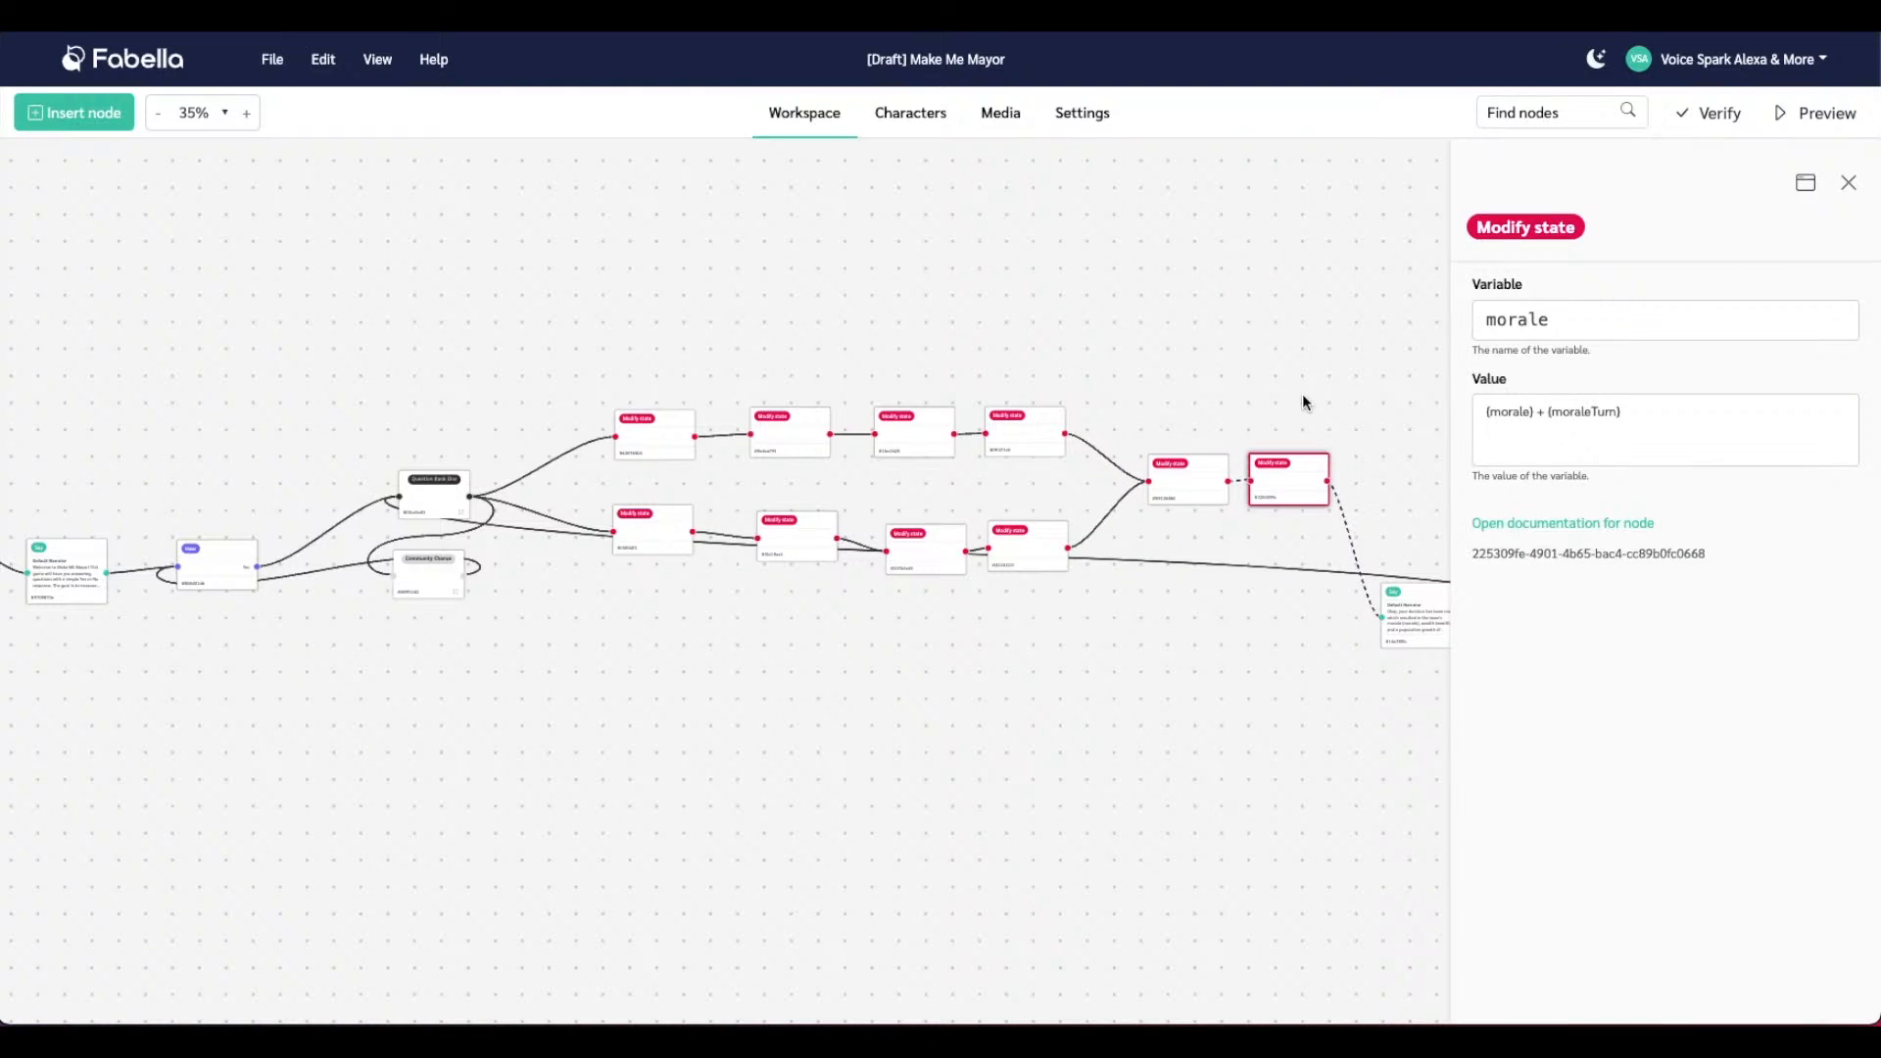
left_click(1189, 481)
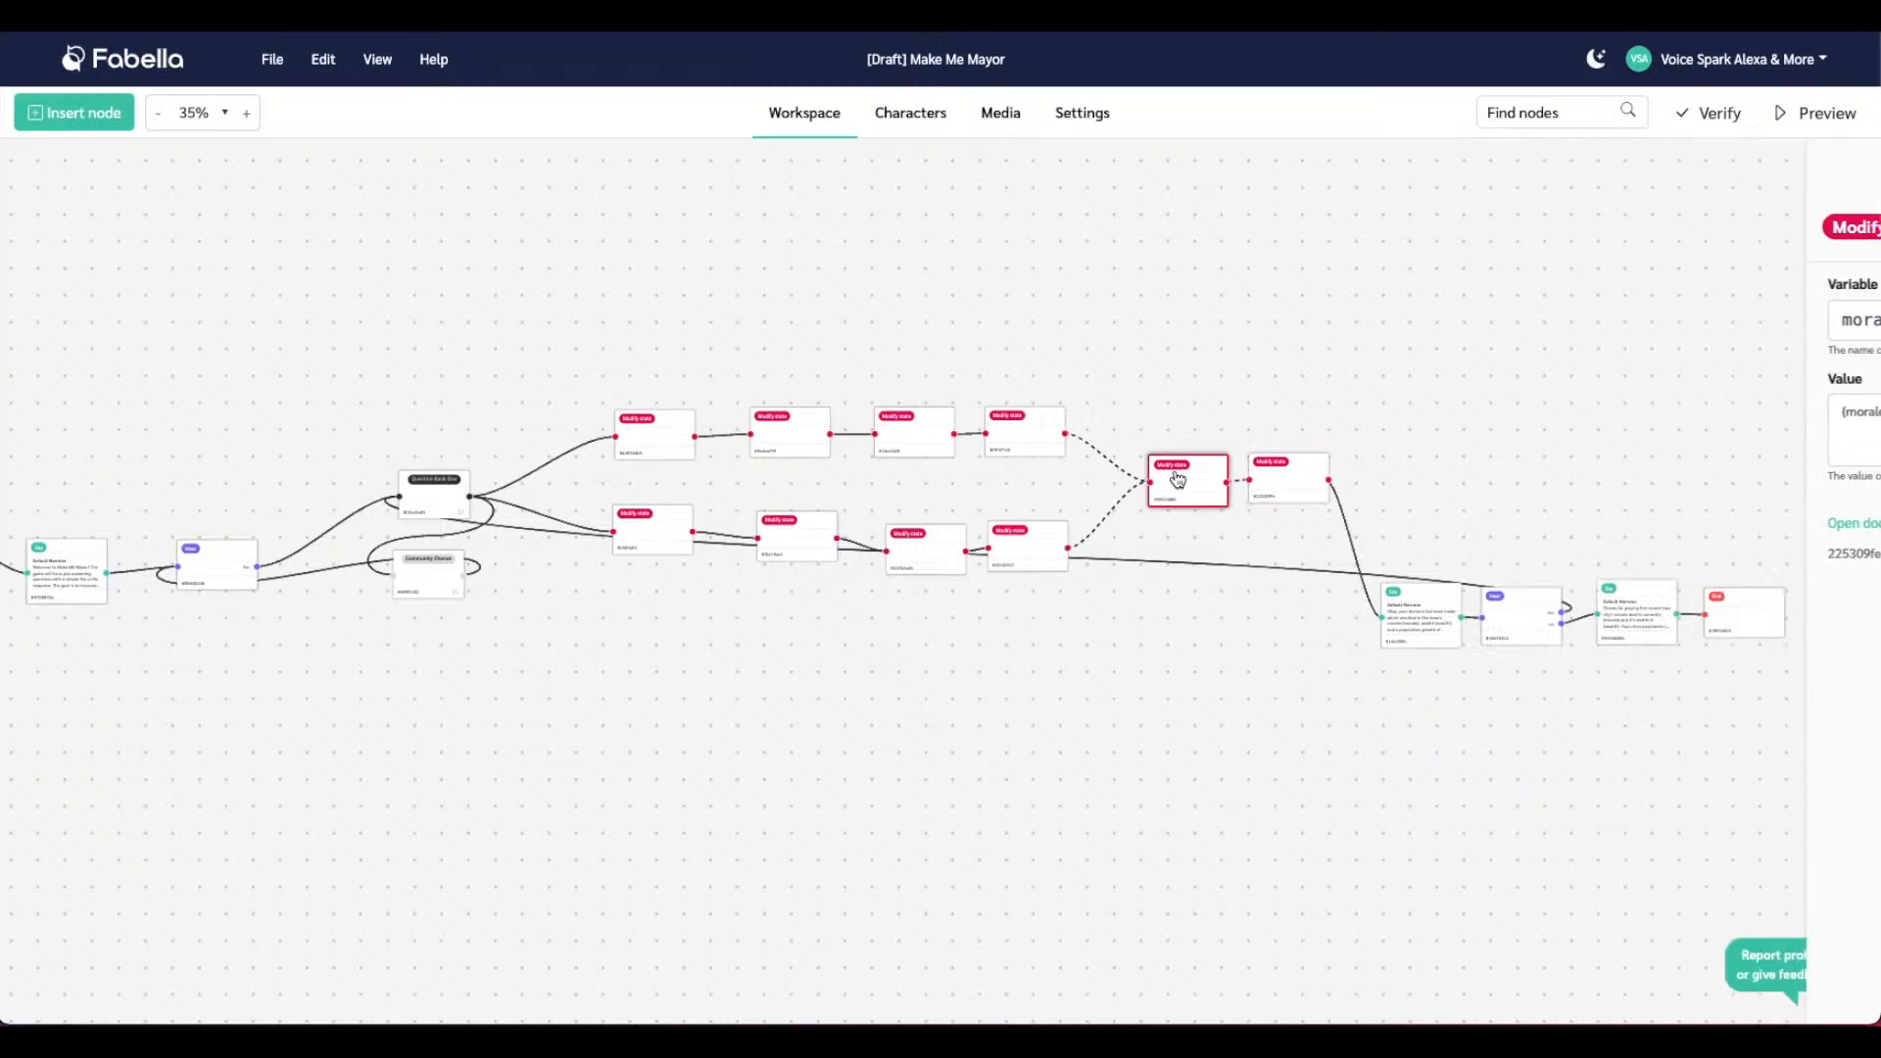
left_click(1296, 477)
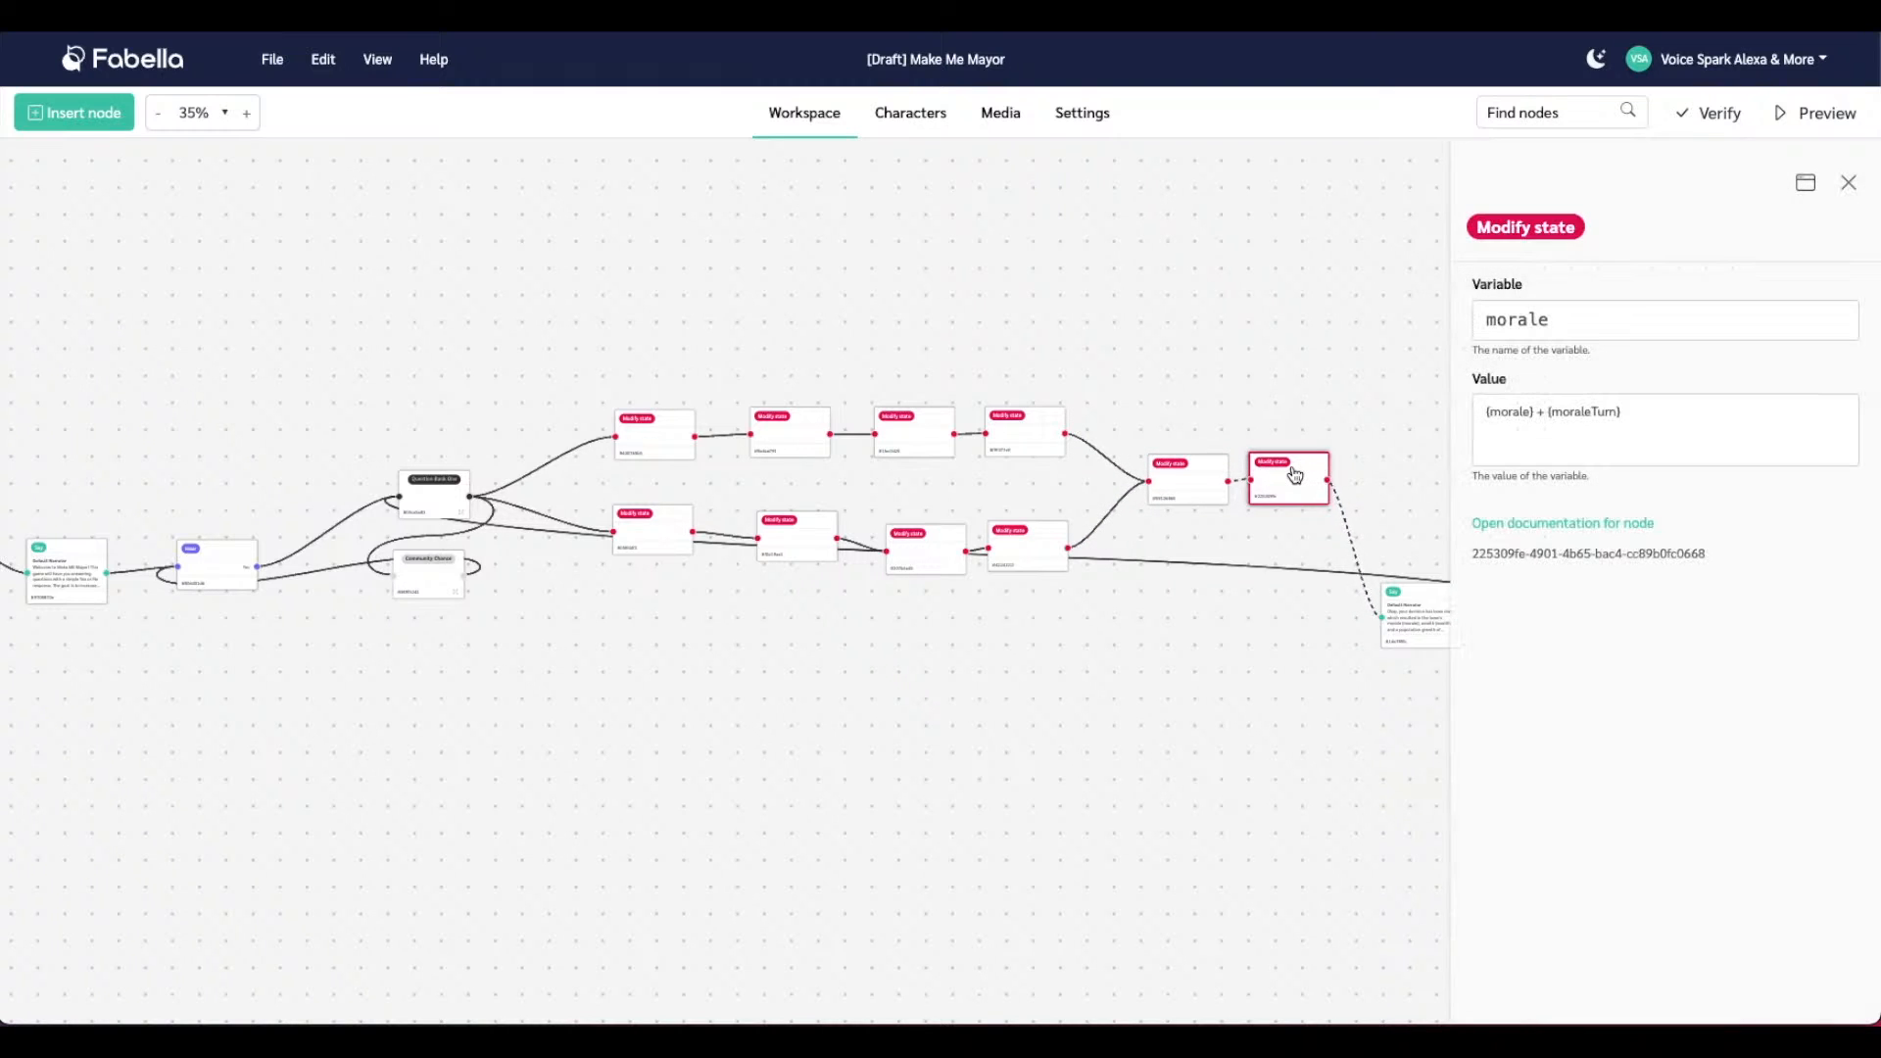
left_click(1283, 411)
left_click(1207, 475)
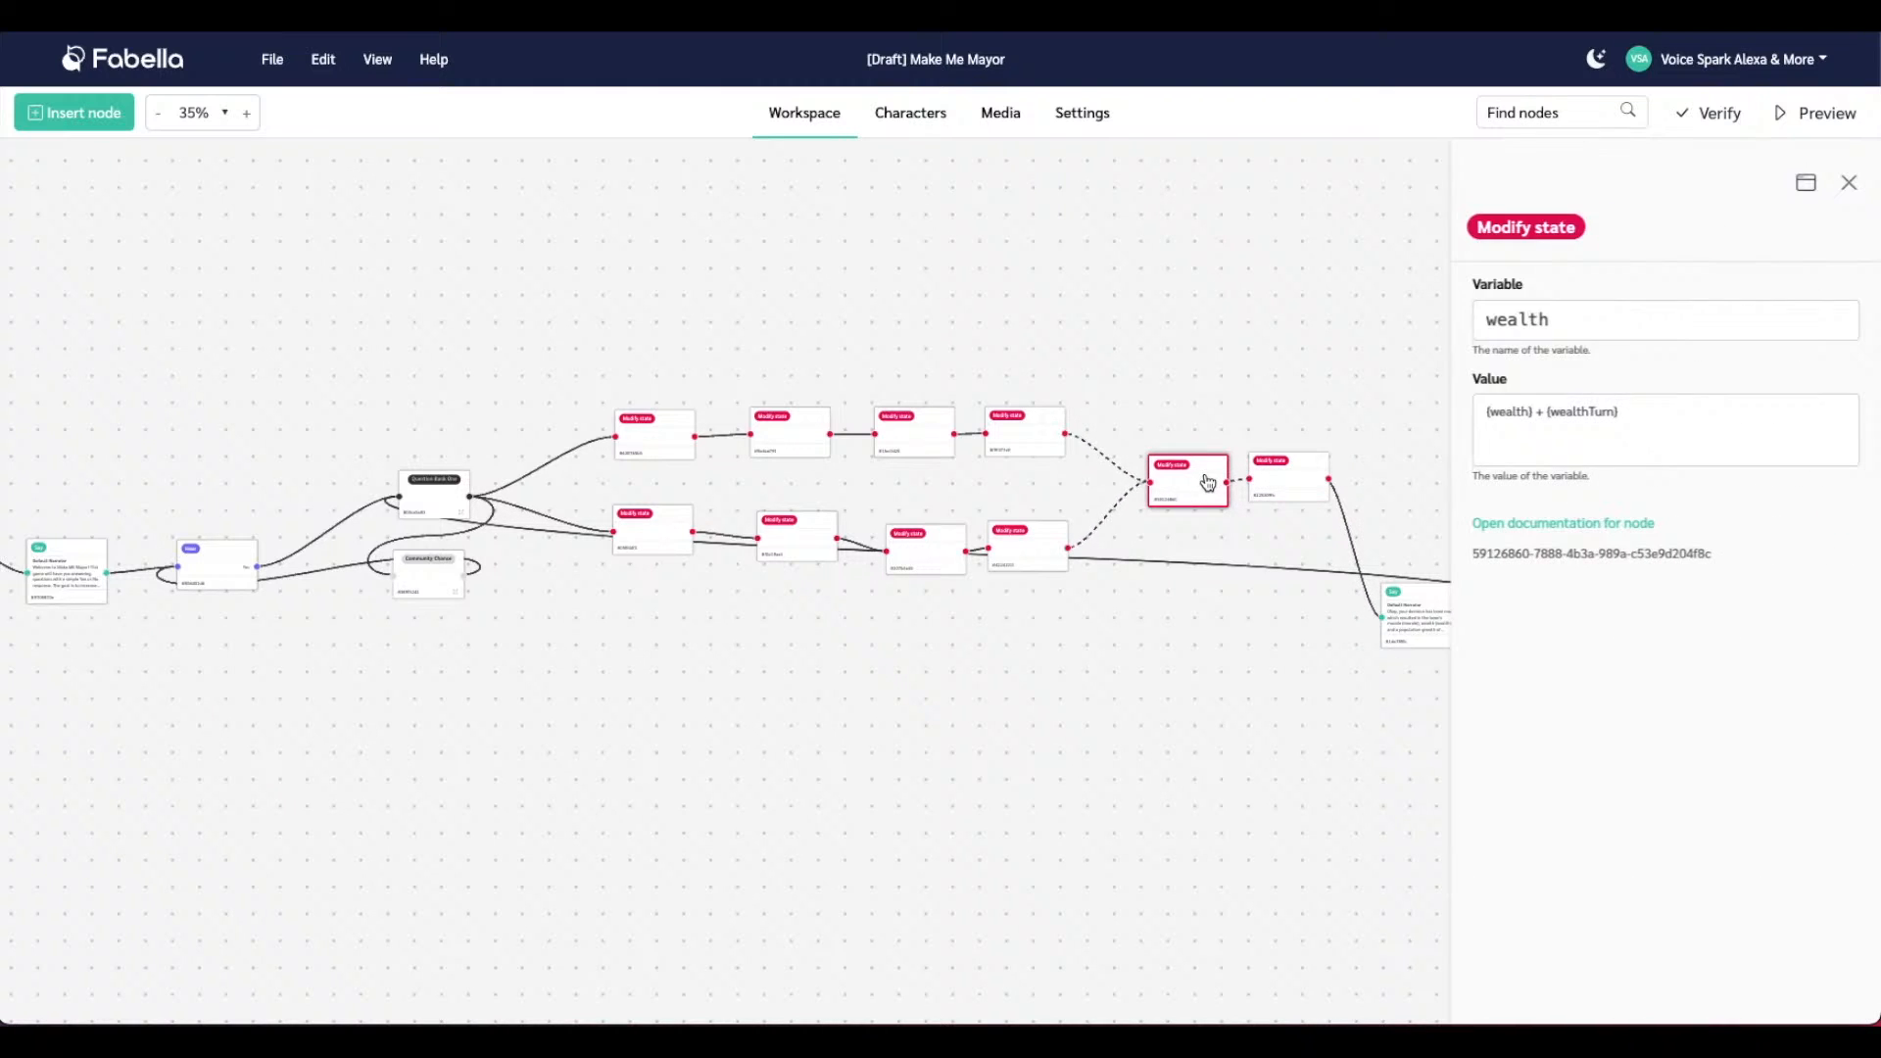
left_click(1289, 382)
left_click(1636, 601)
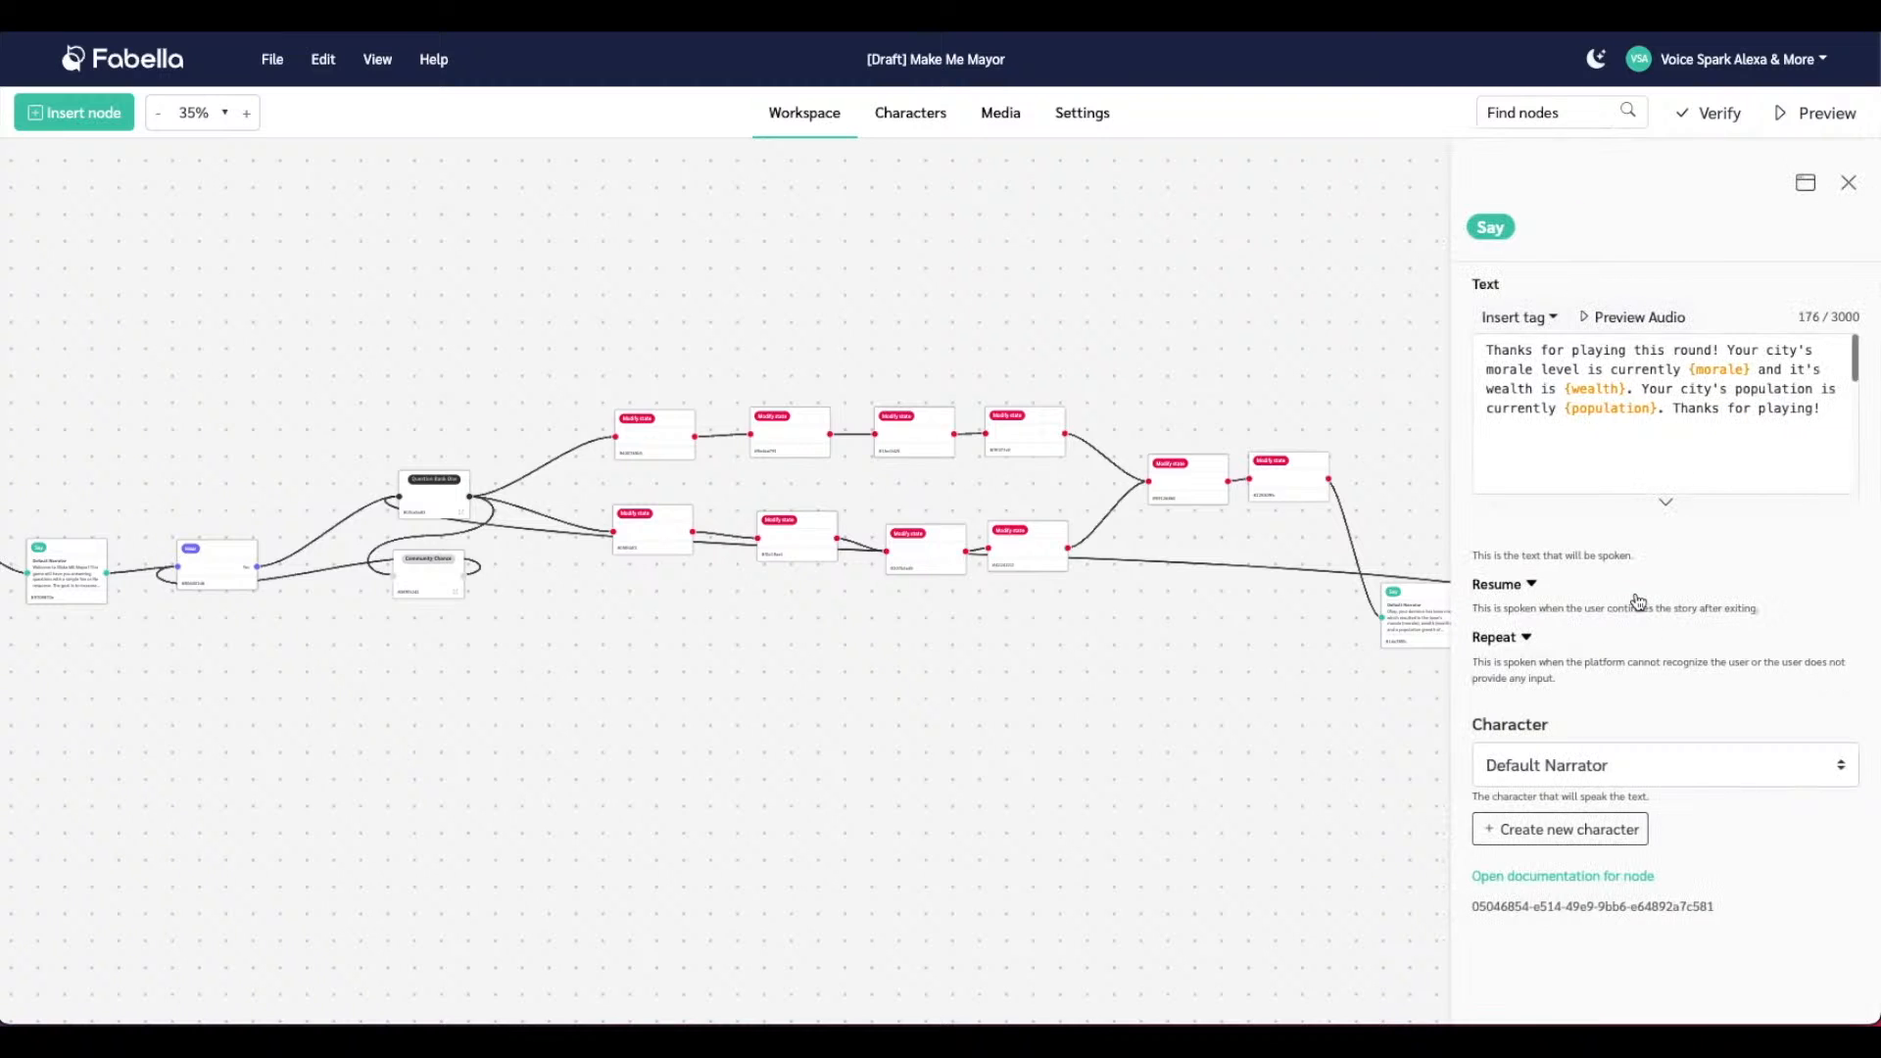
left_click(1849, 182)
Start a new preview simulation, begin the game and answer yes to the first question
left_click(1797, 114)
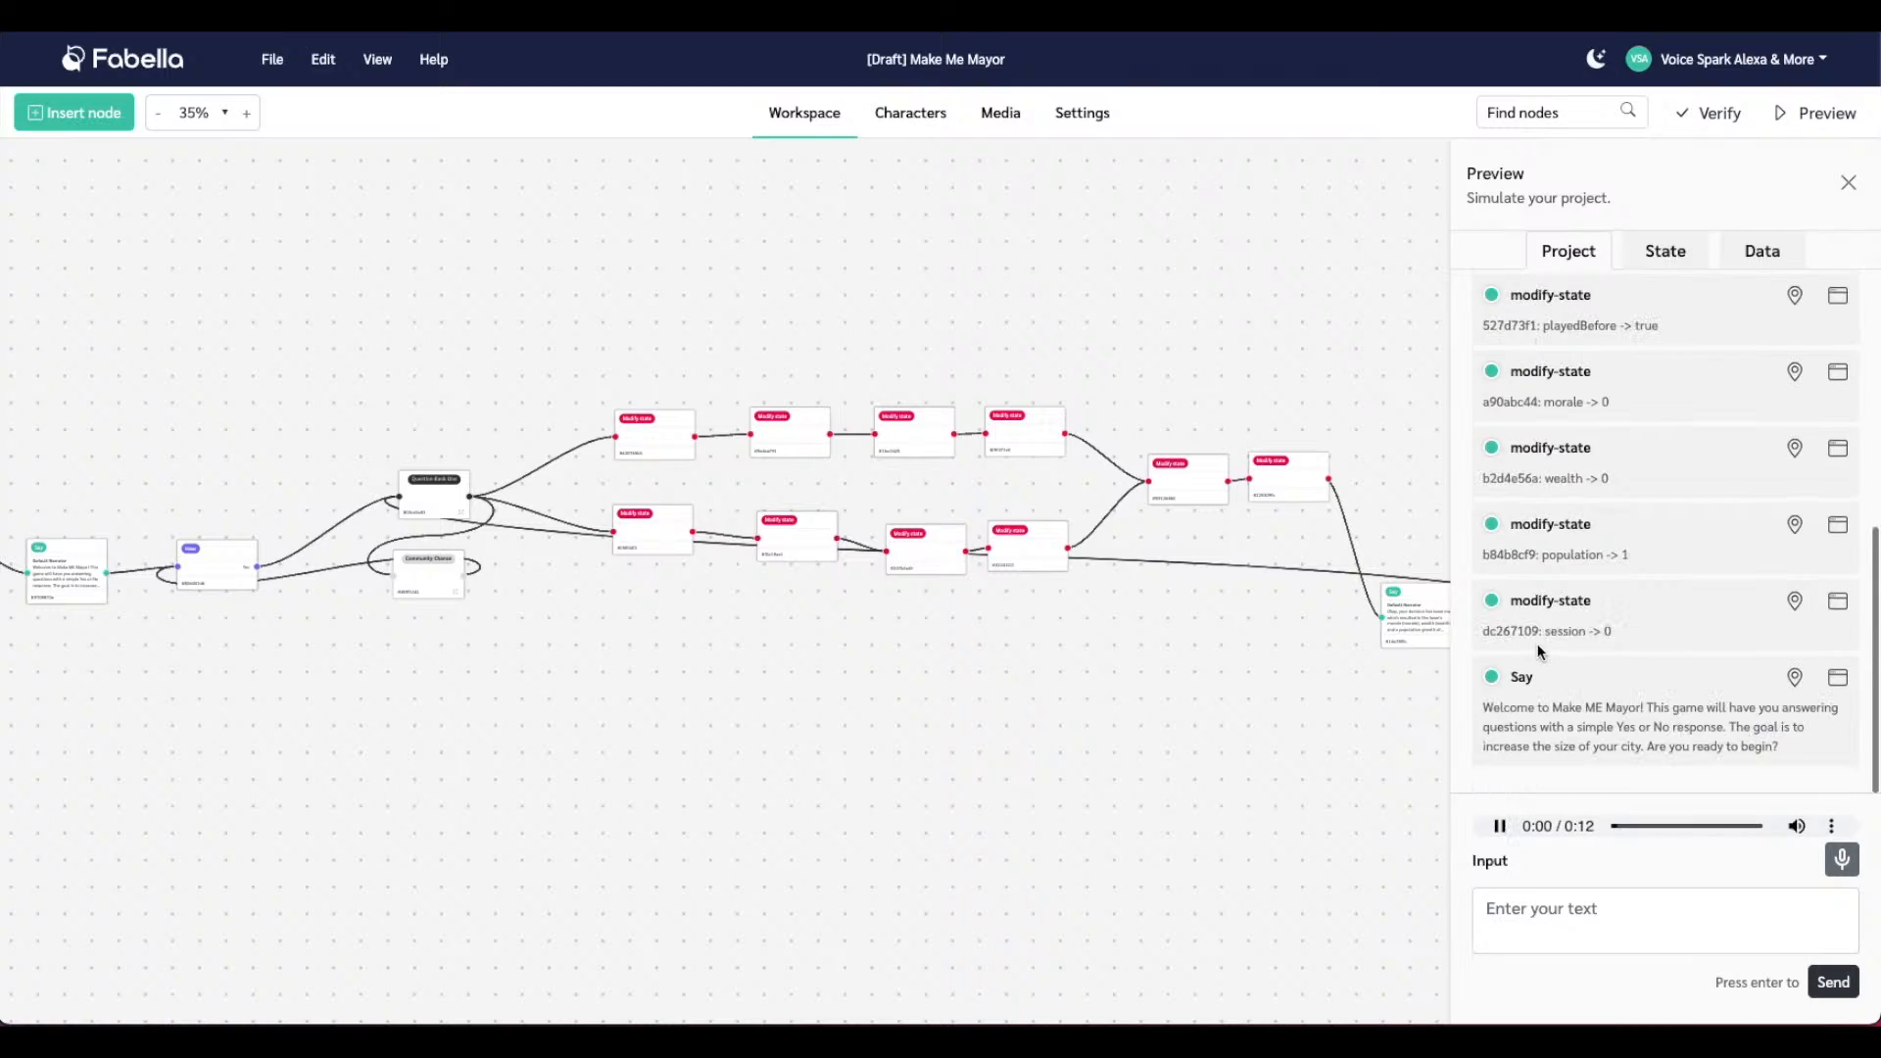
left_click(1505, 737)
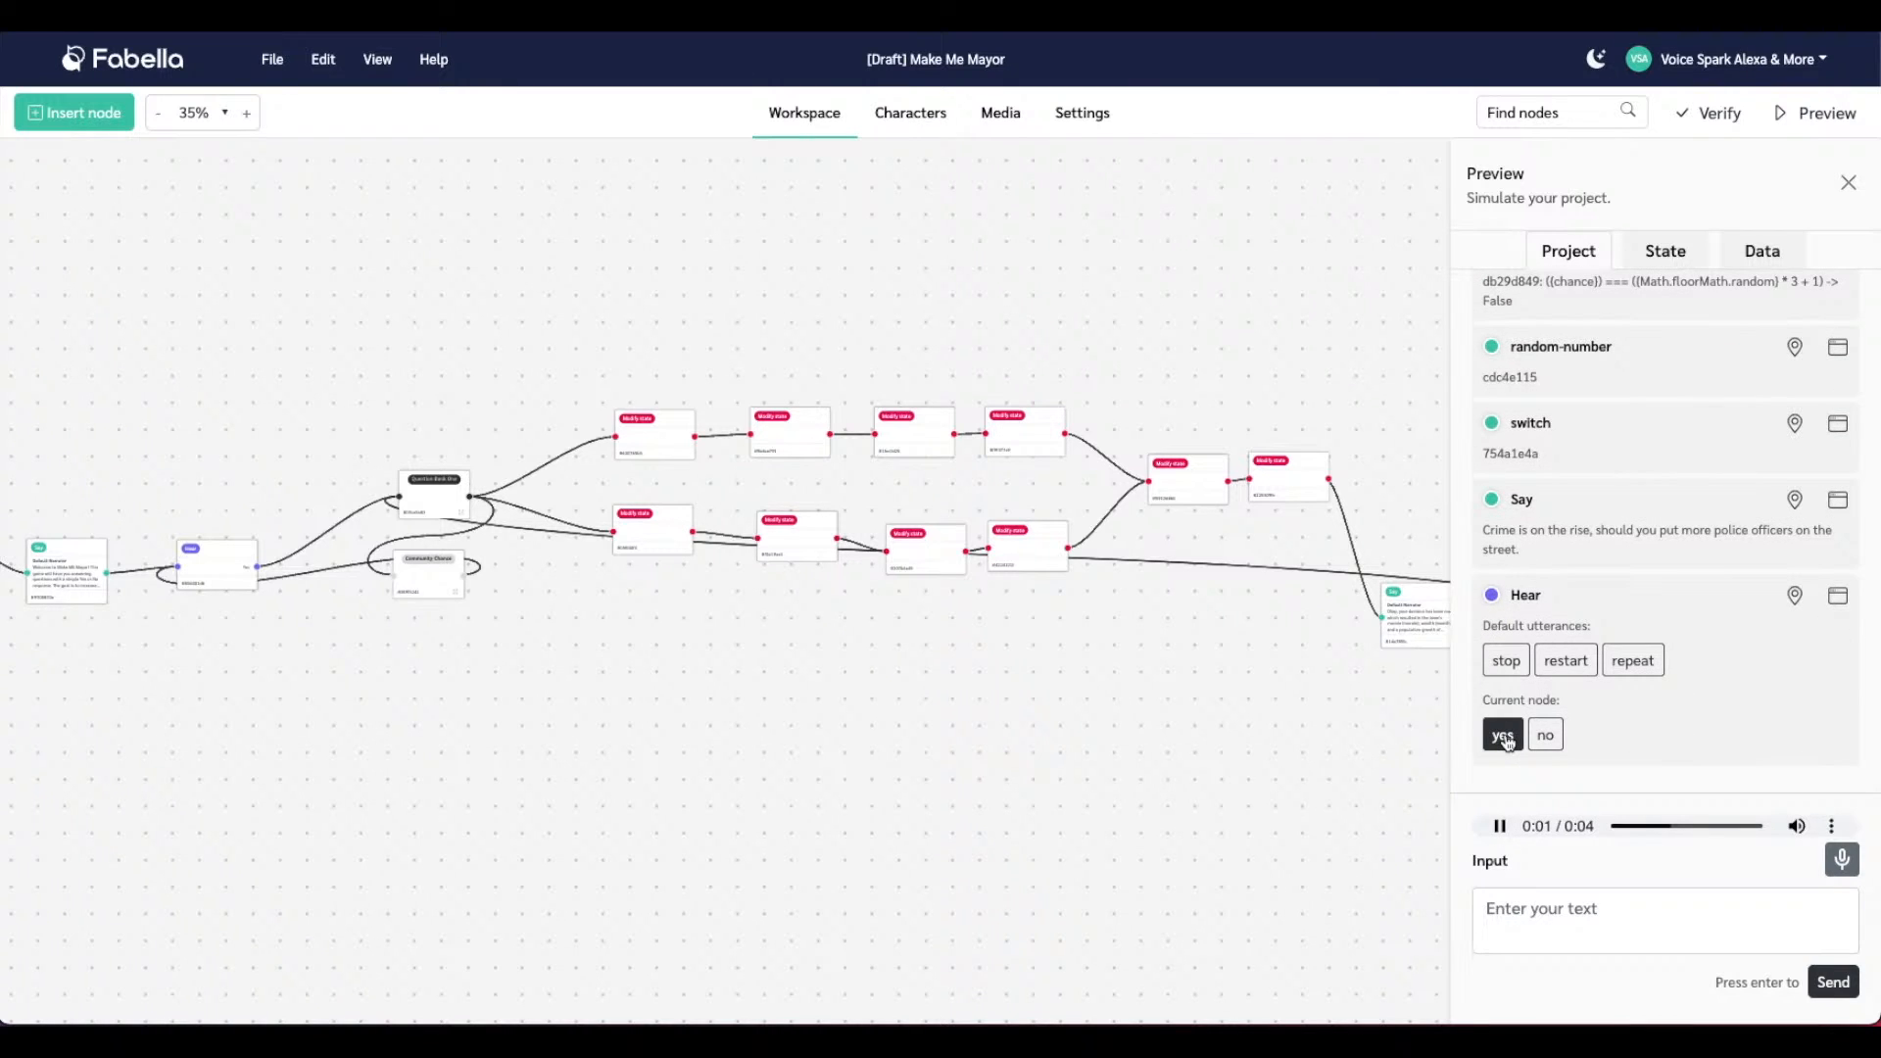
left_click(1506, 737)
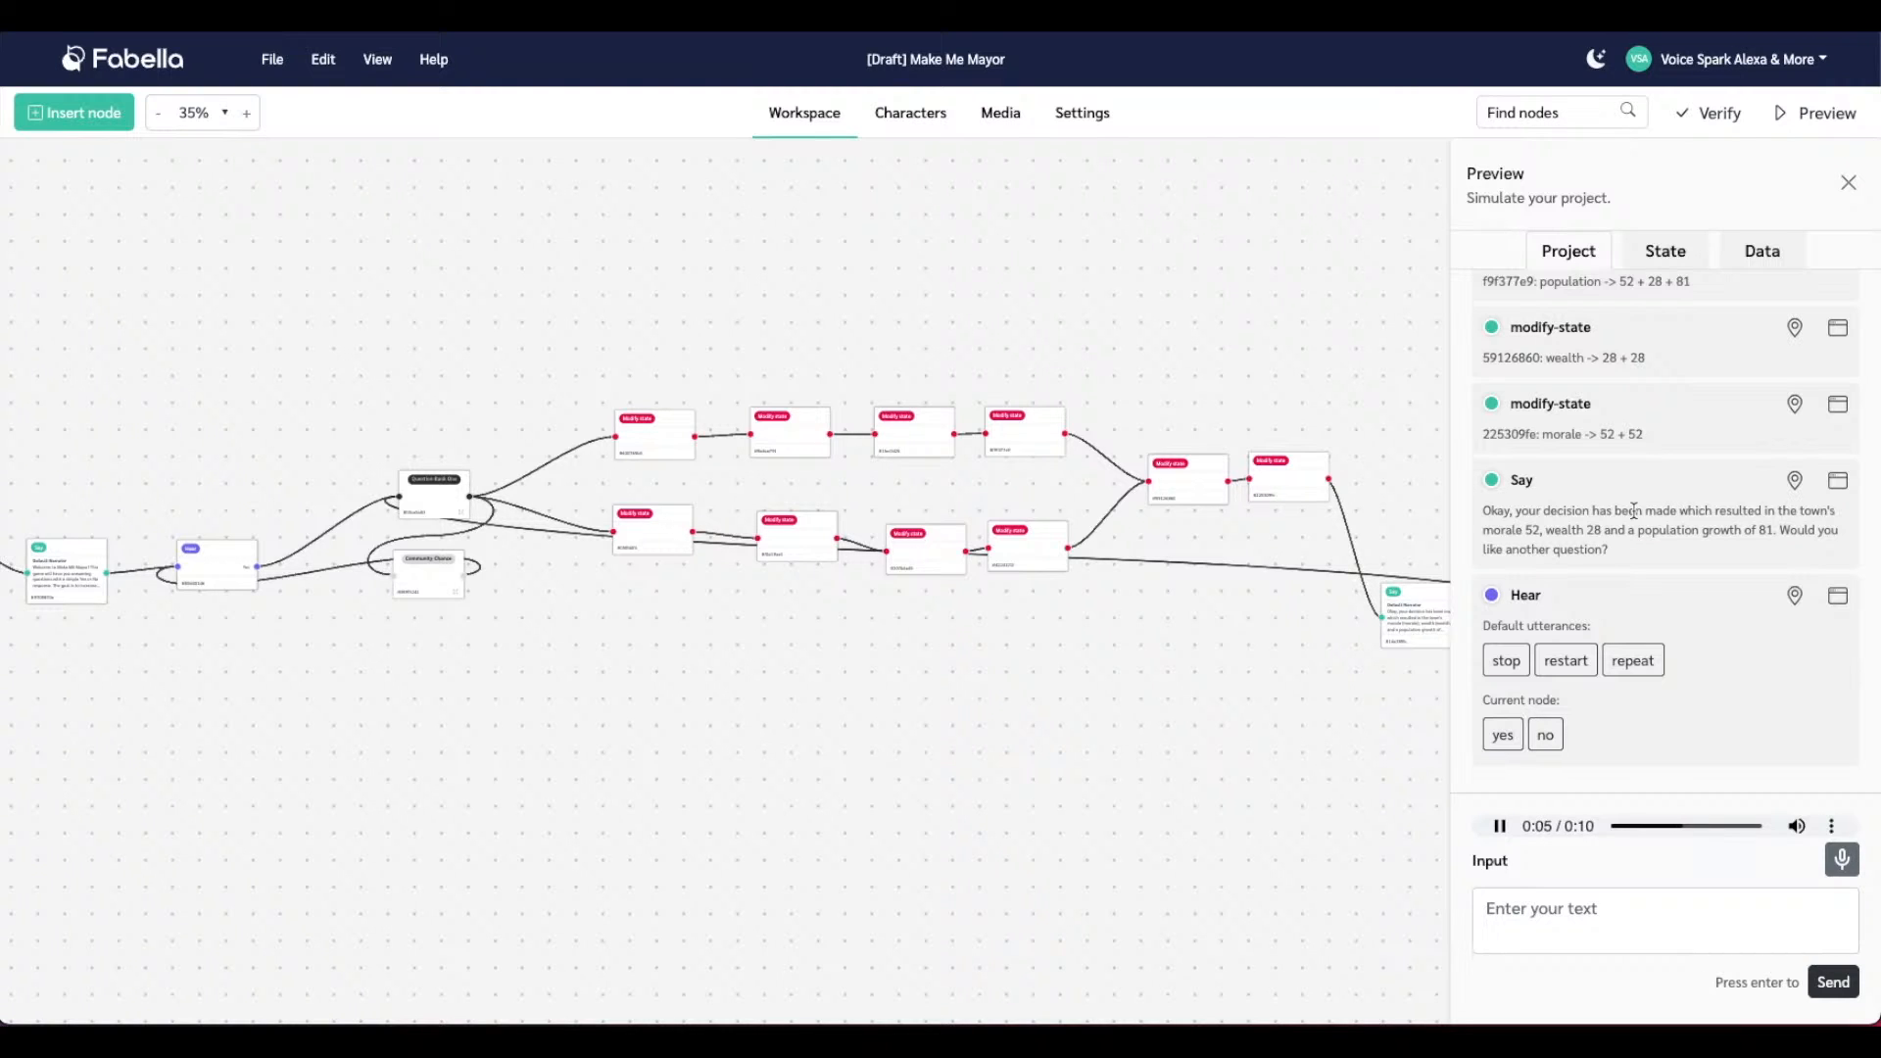
Examine the simulation log's modify-state entries for moraleTurn, wealthTurn, population, wealth and morale against the spoken result
scroll(1641, 406, "up", 1)
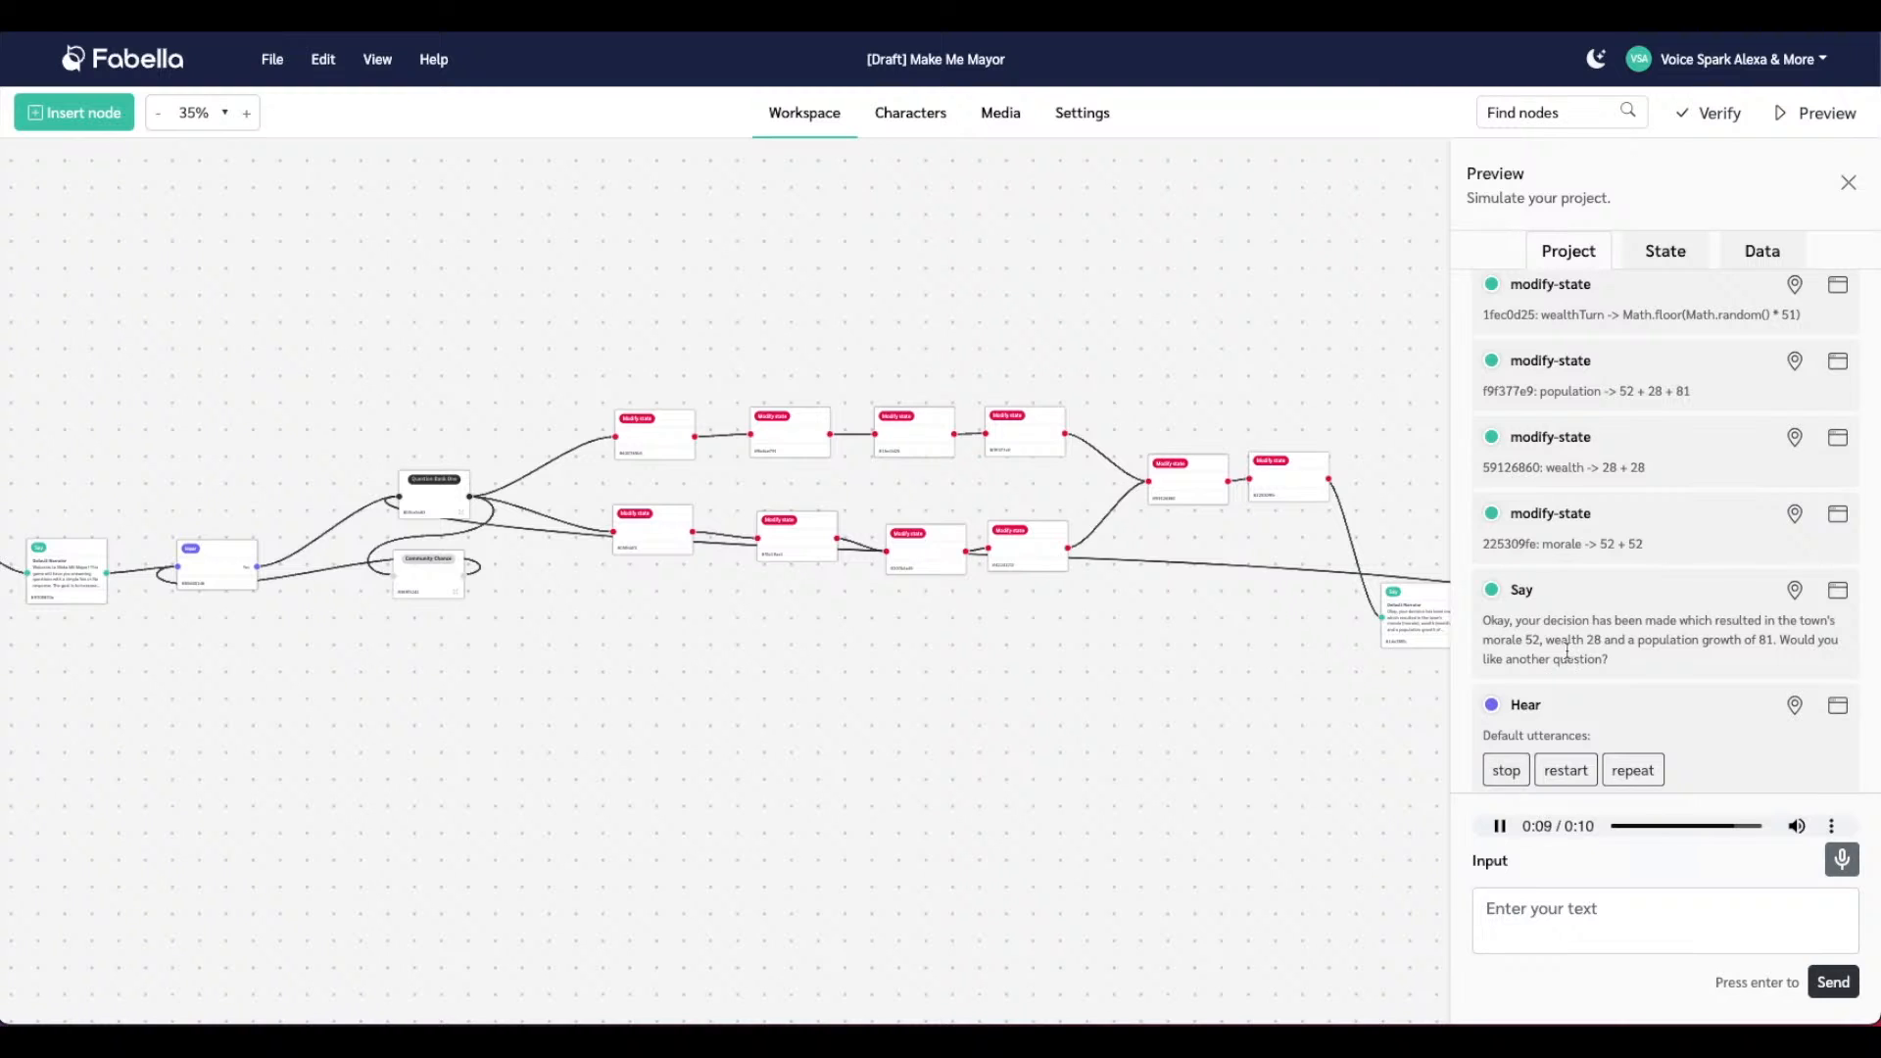
scroll(1558, 664, "down", 1)
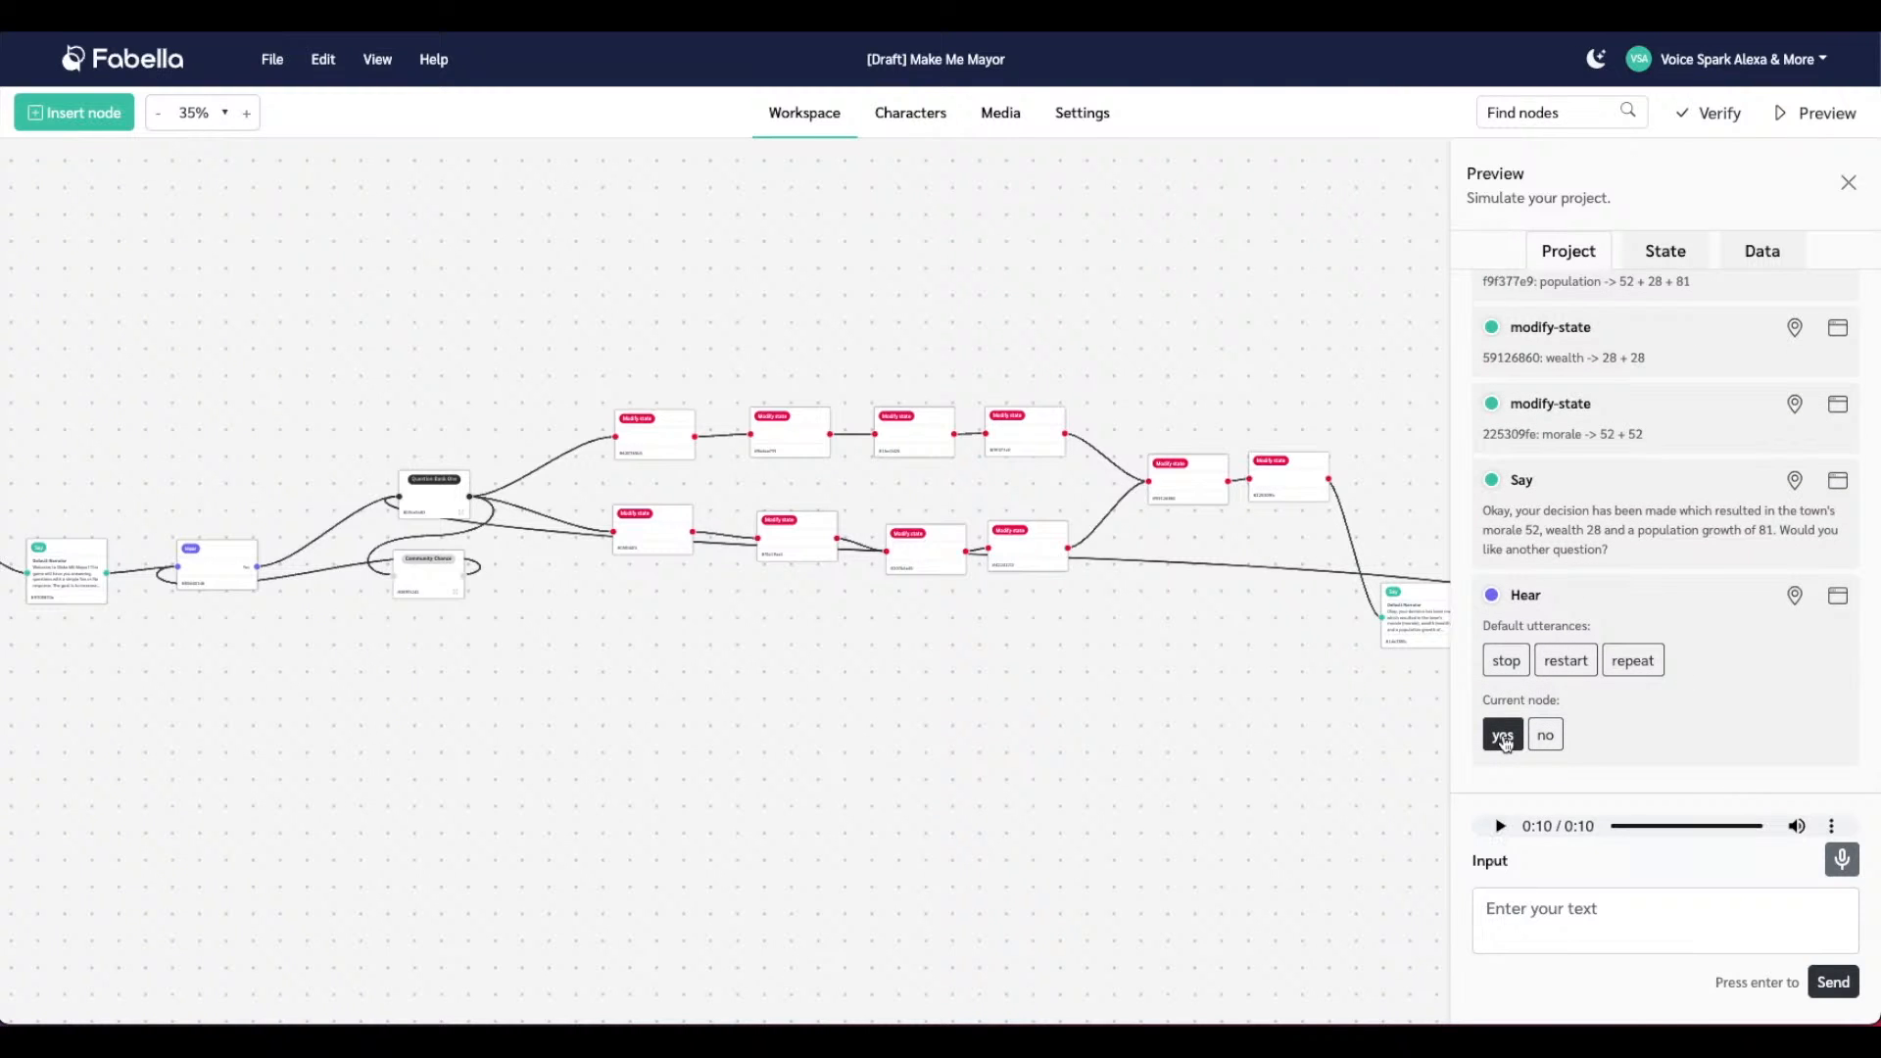
scroll(1621, 463, "up", 1)
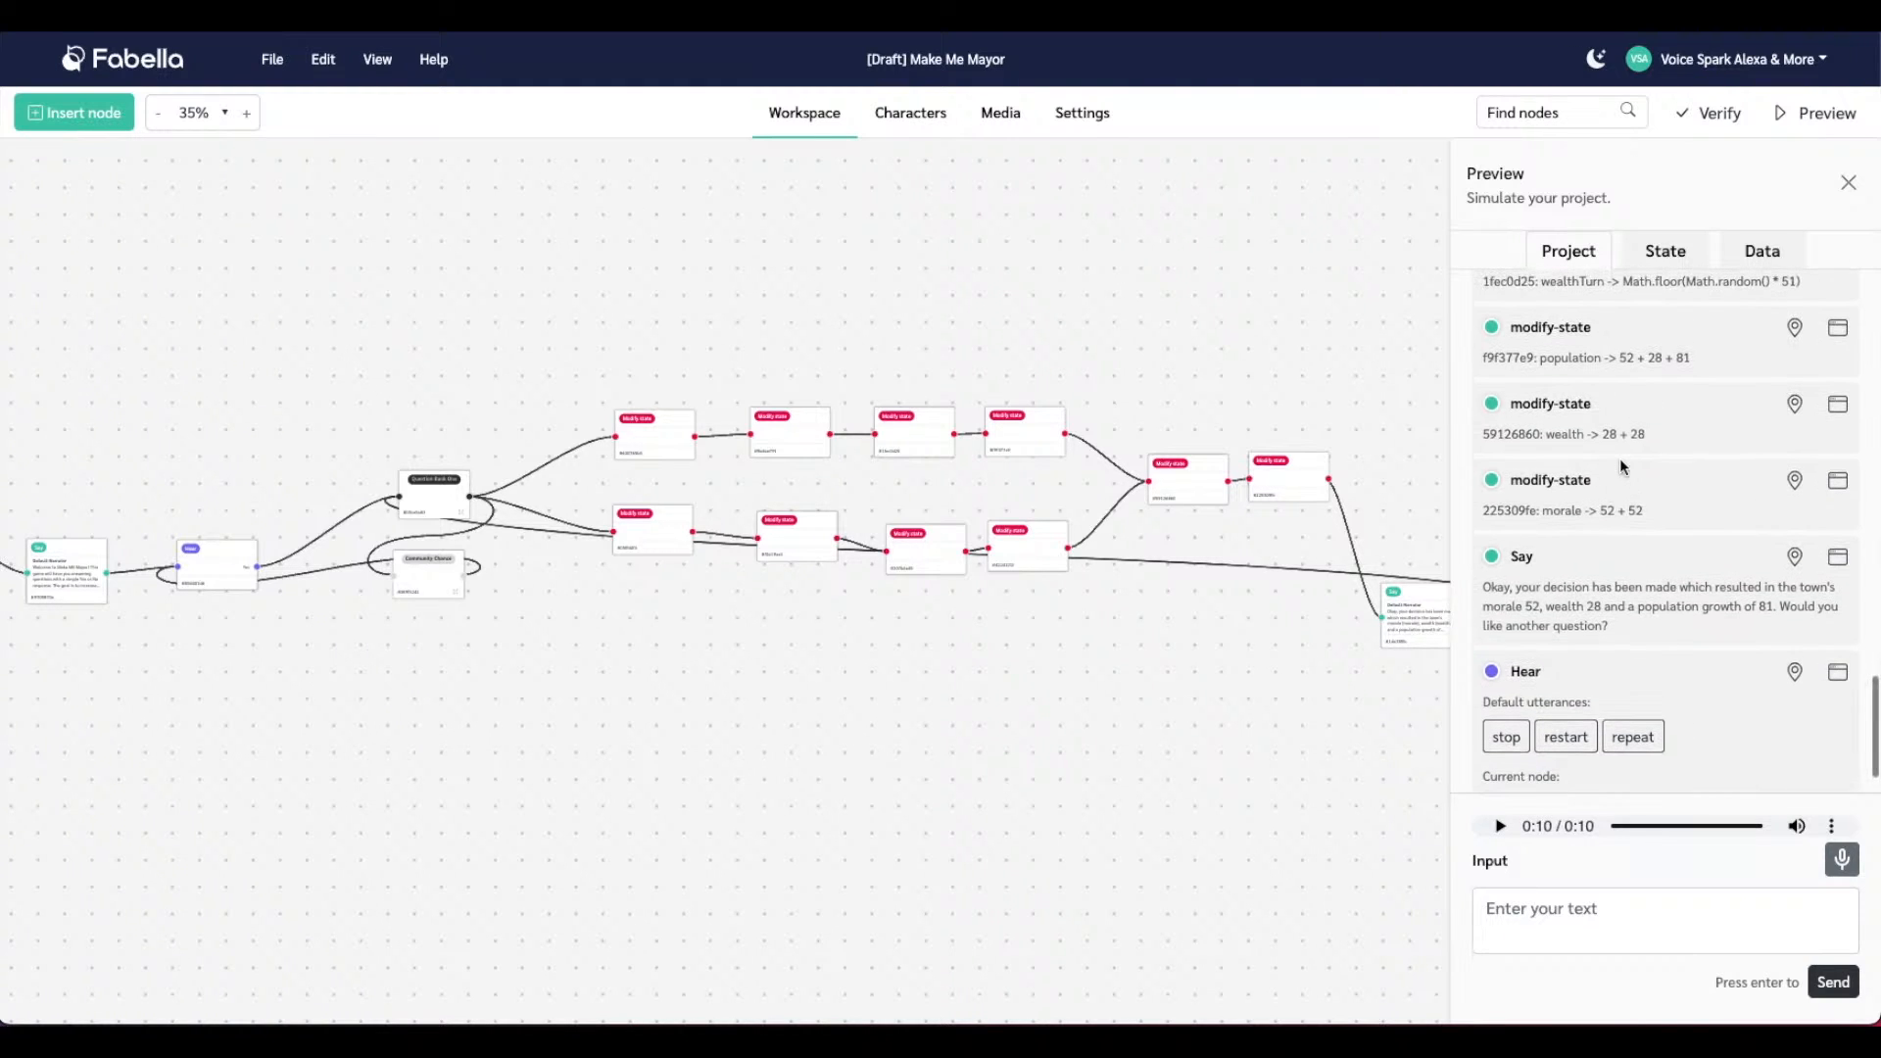
scroll(1619, 457, "up", 1)
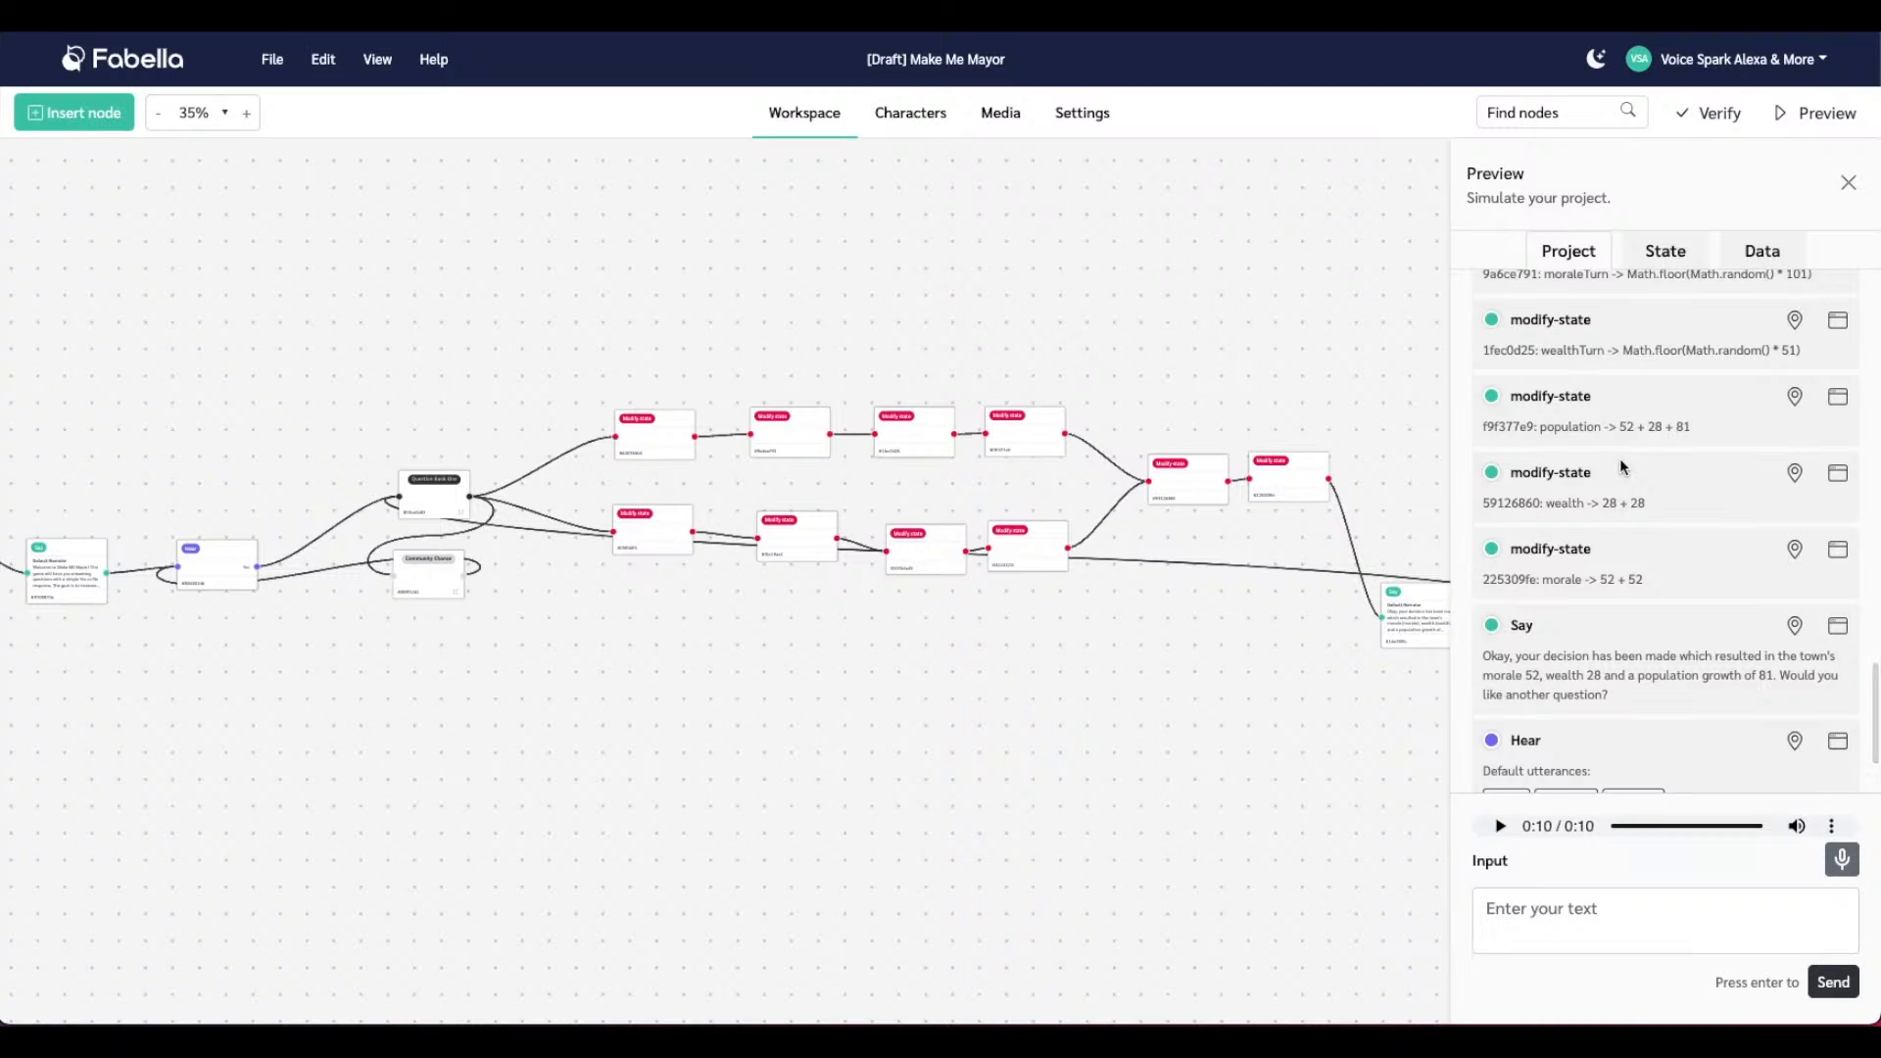
scroll(1620, 456, "up", 1)
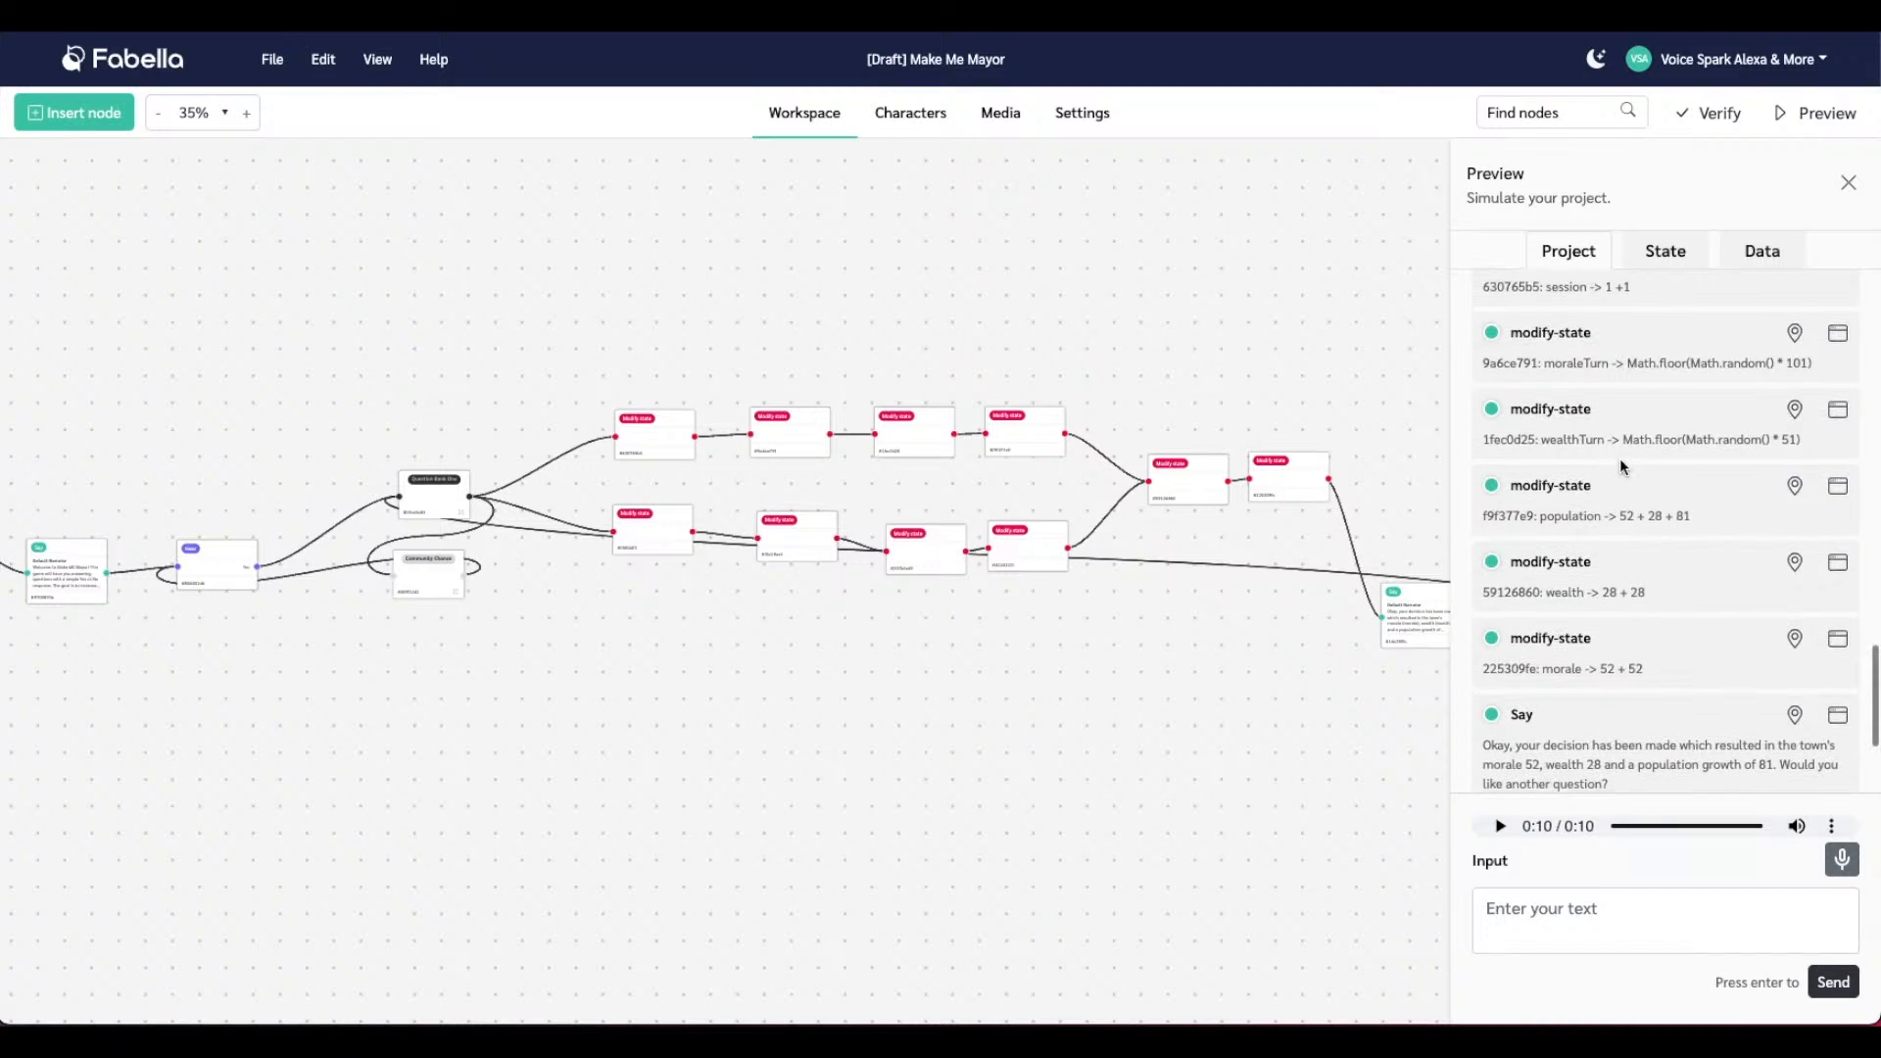
scroll(1620, 457, "up", 1)
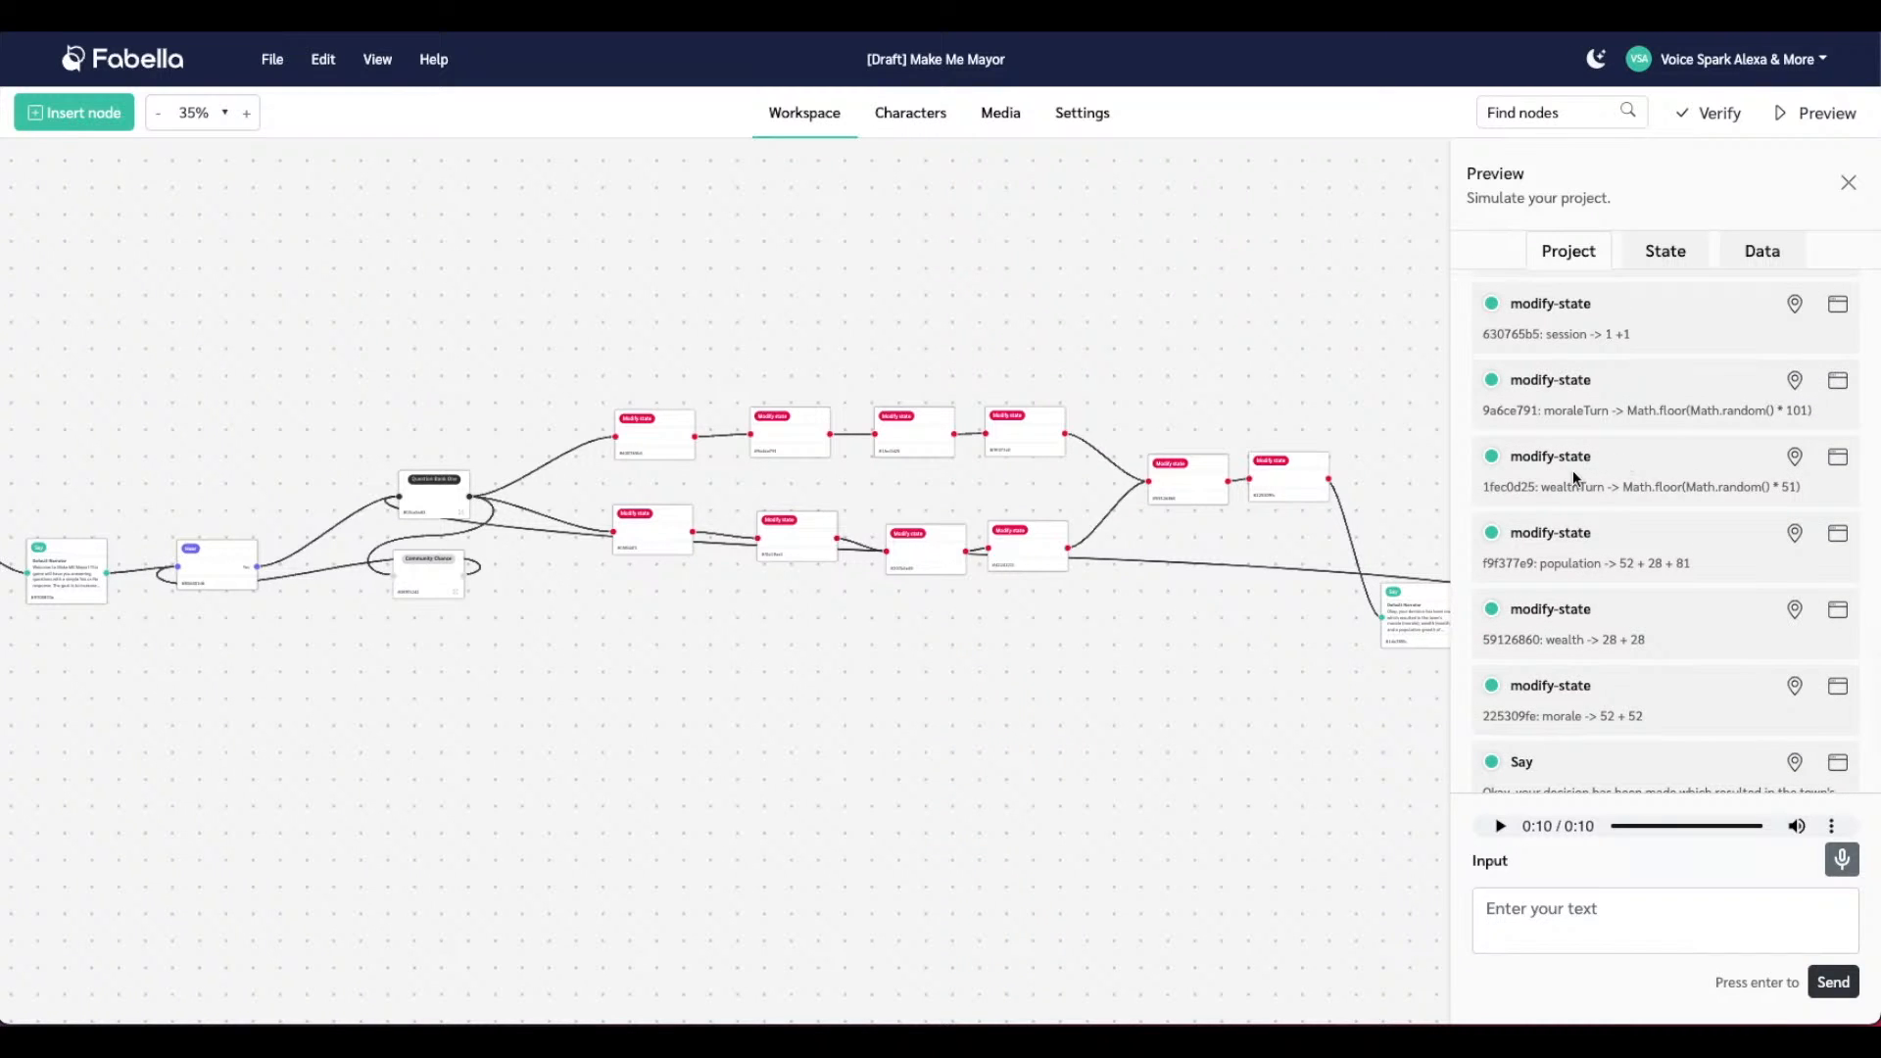
scroll(1573, 471, "up", 1)
scroll(1572, 471, "down", 4)
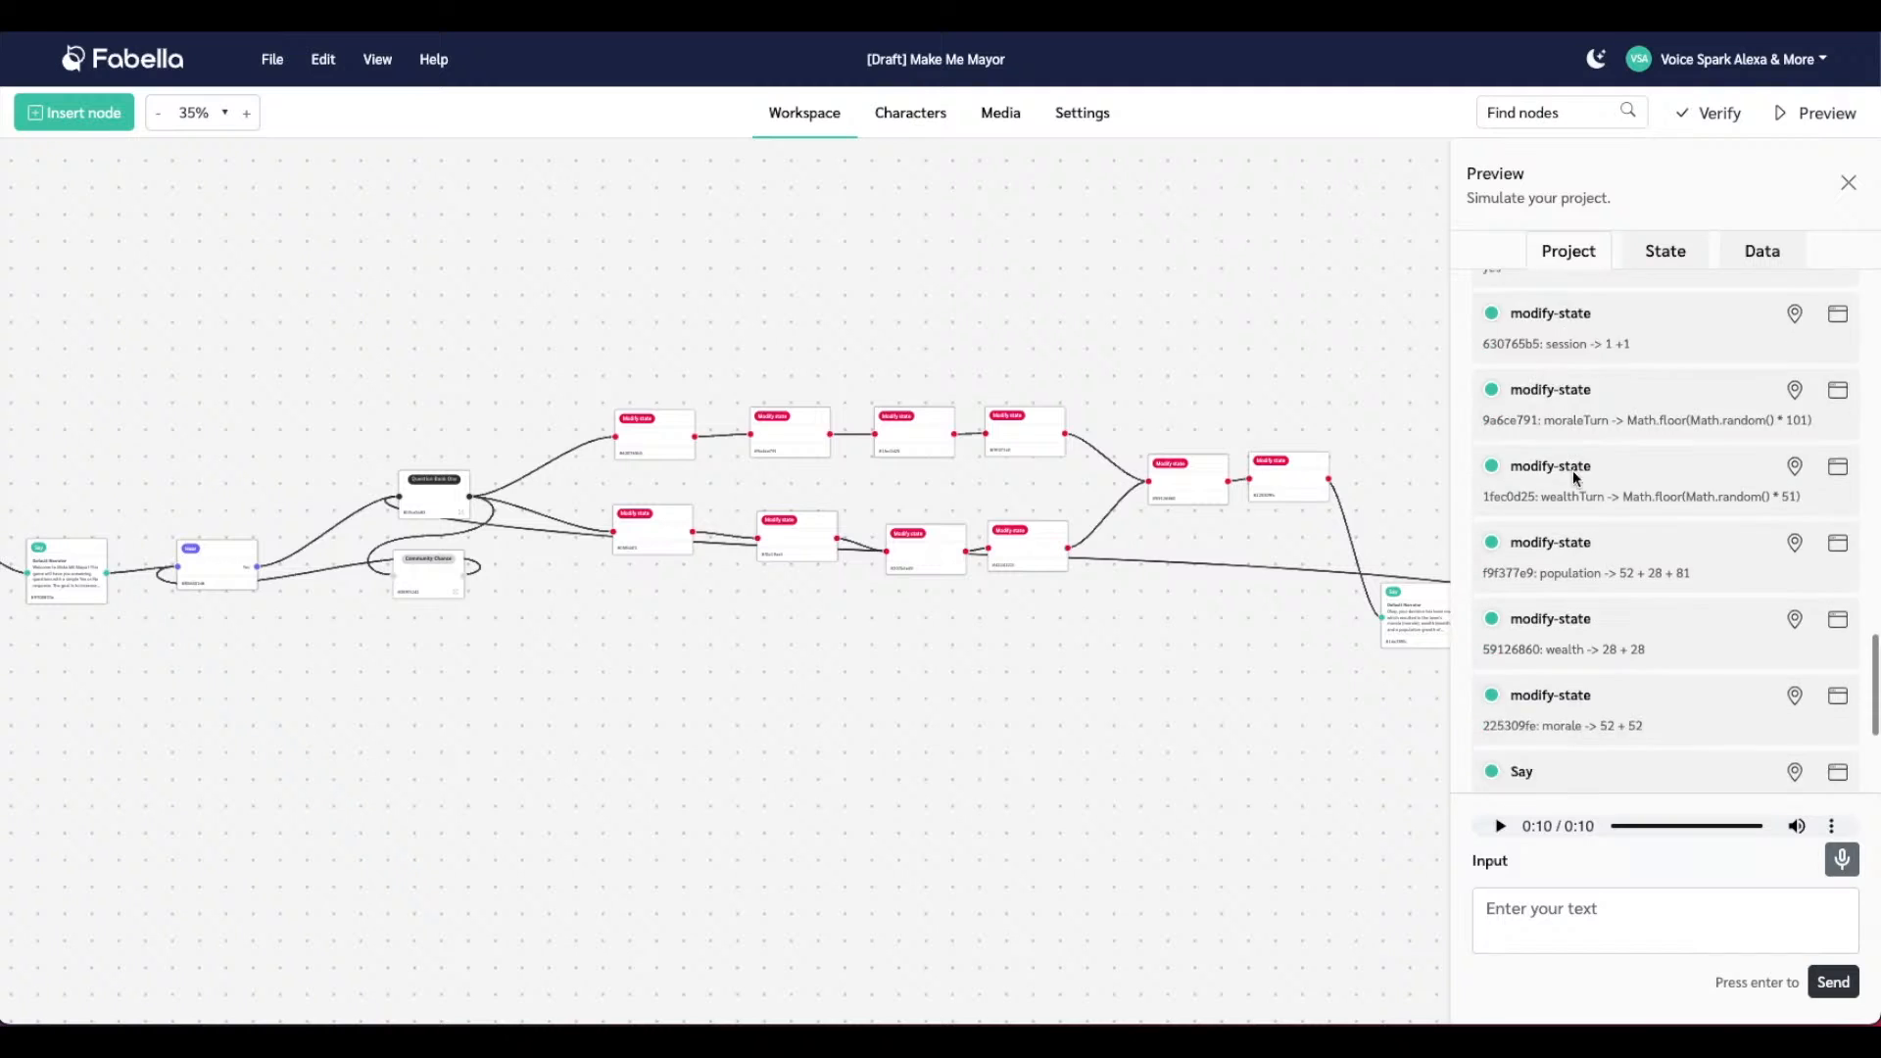
scroll(1538, 608, "down", 2)
Play on through two more questions, answering no to the first and yes to the second, and end the round
left_click(1502, 735)
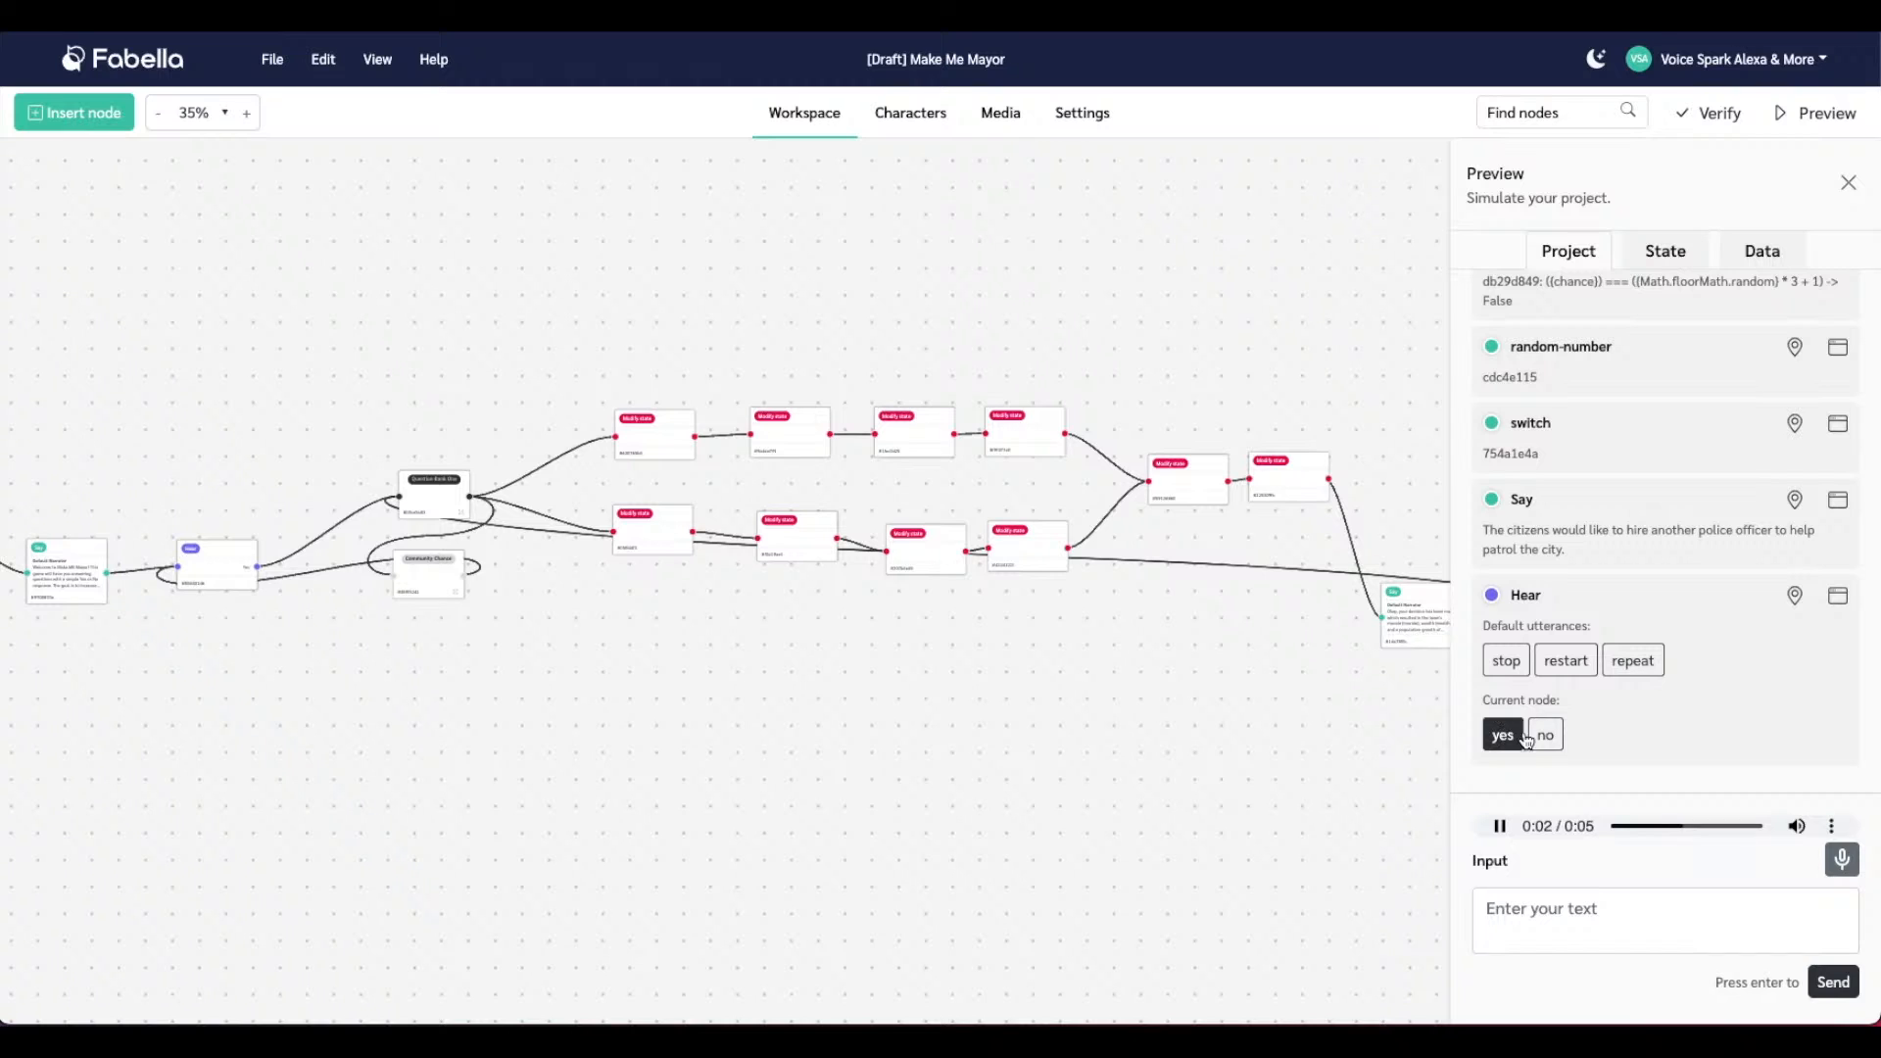
left_click(1542, 737)
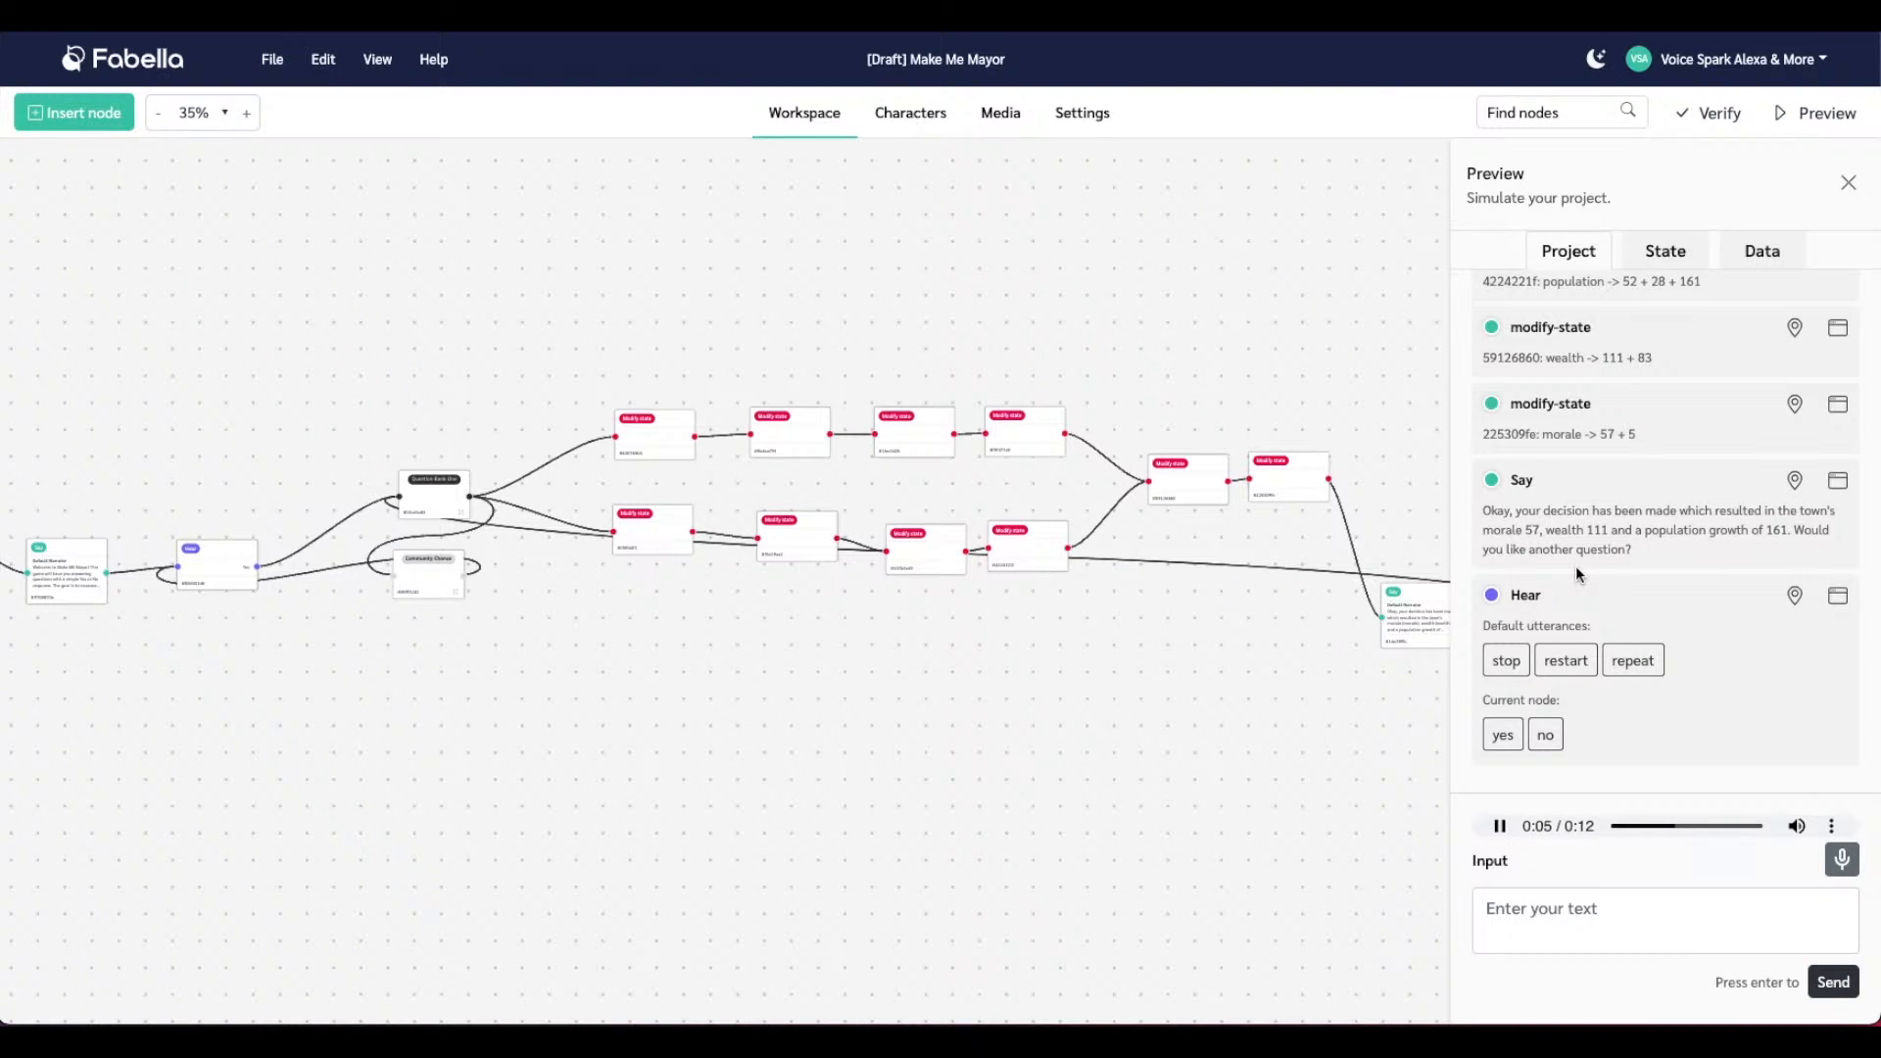
left_click(1504, 740)
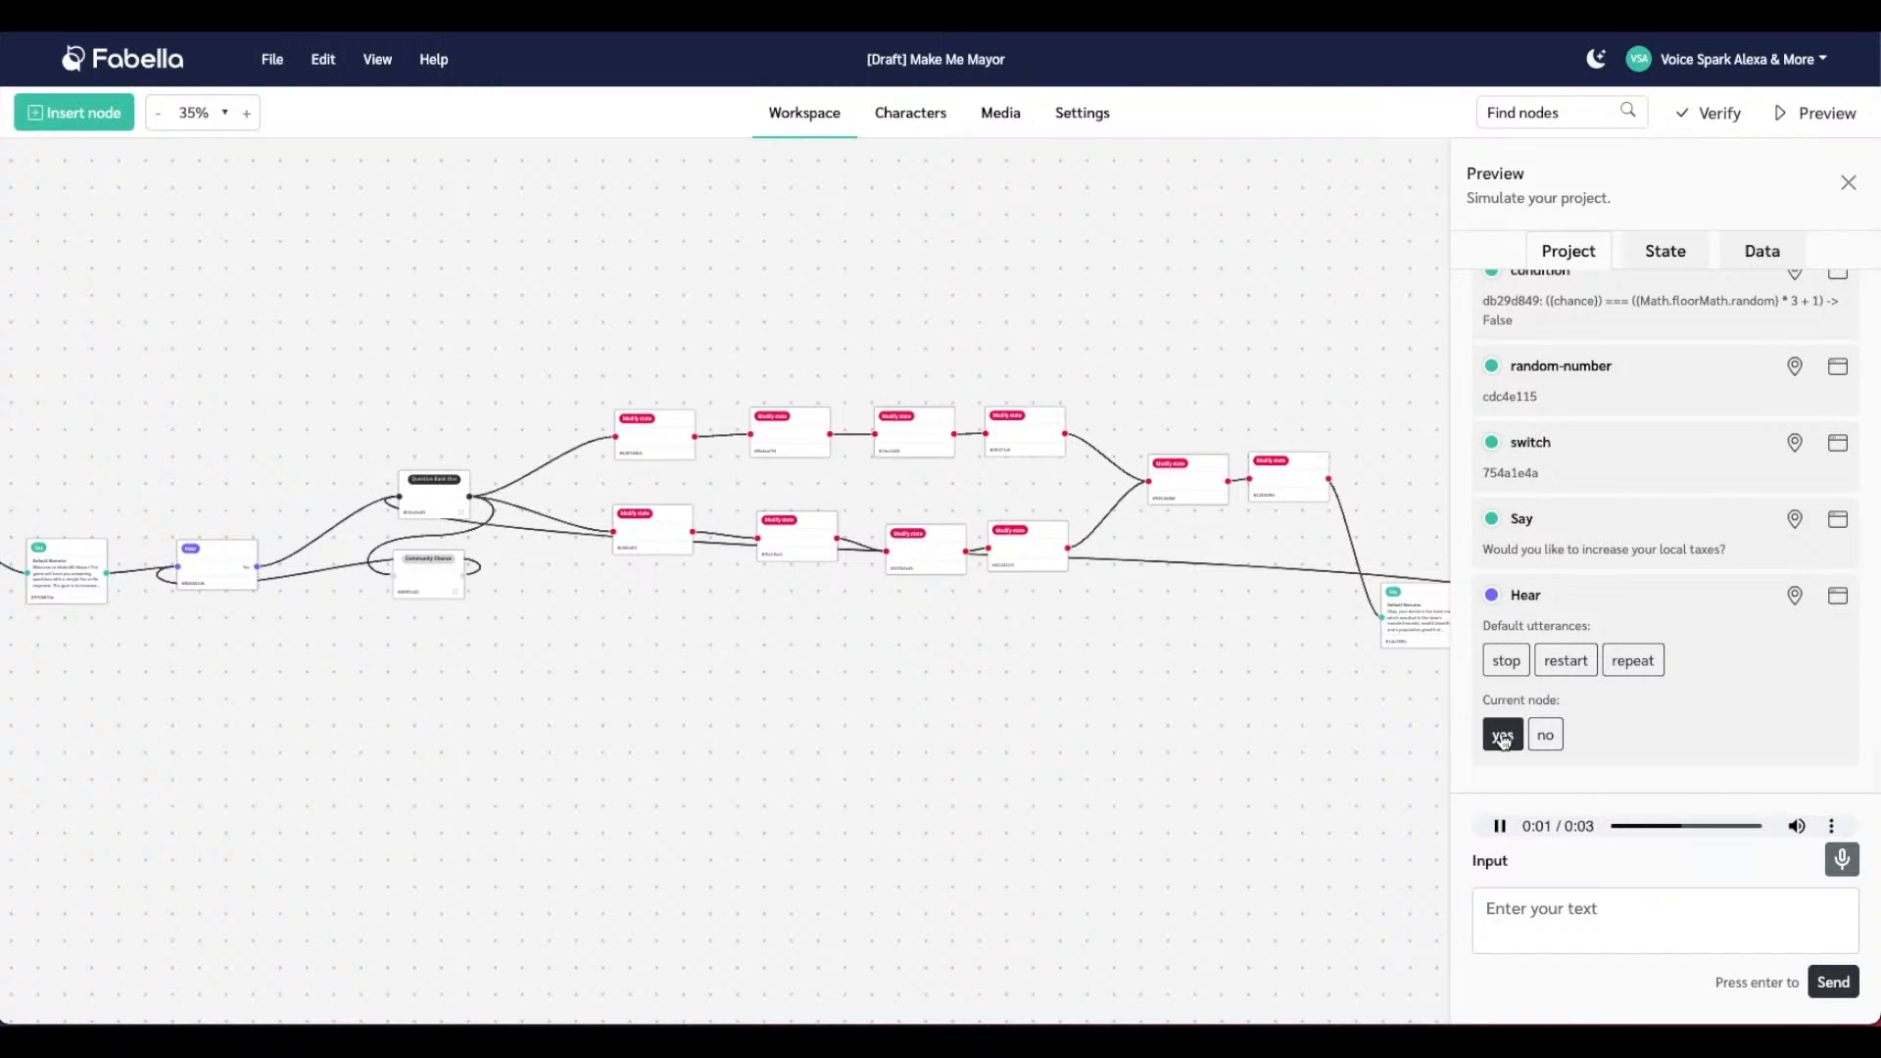
left_click(1504, 740)
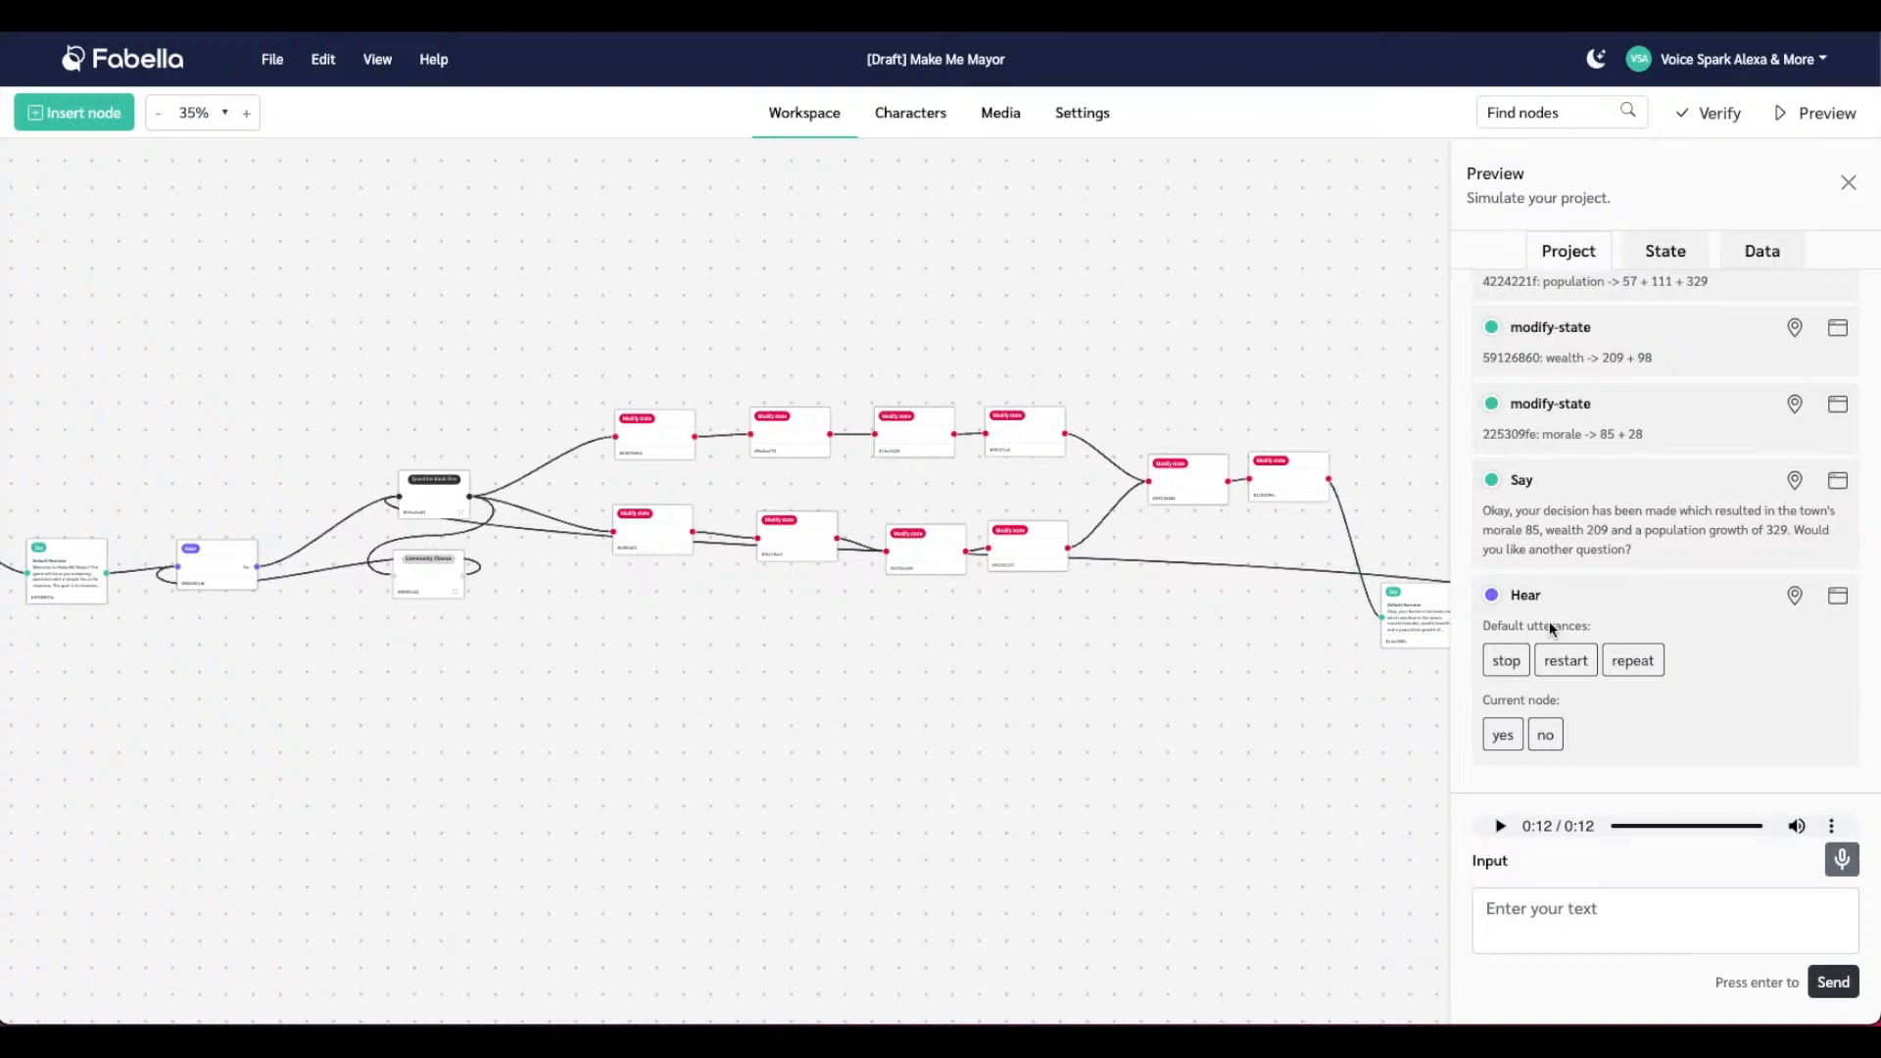
left_click(1546, 737)
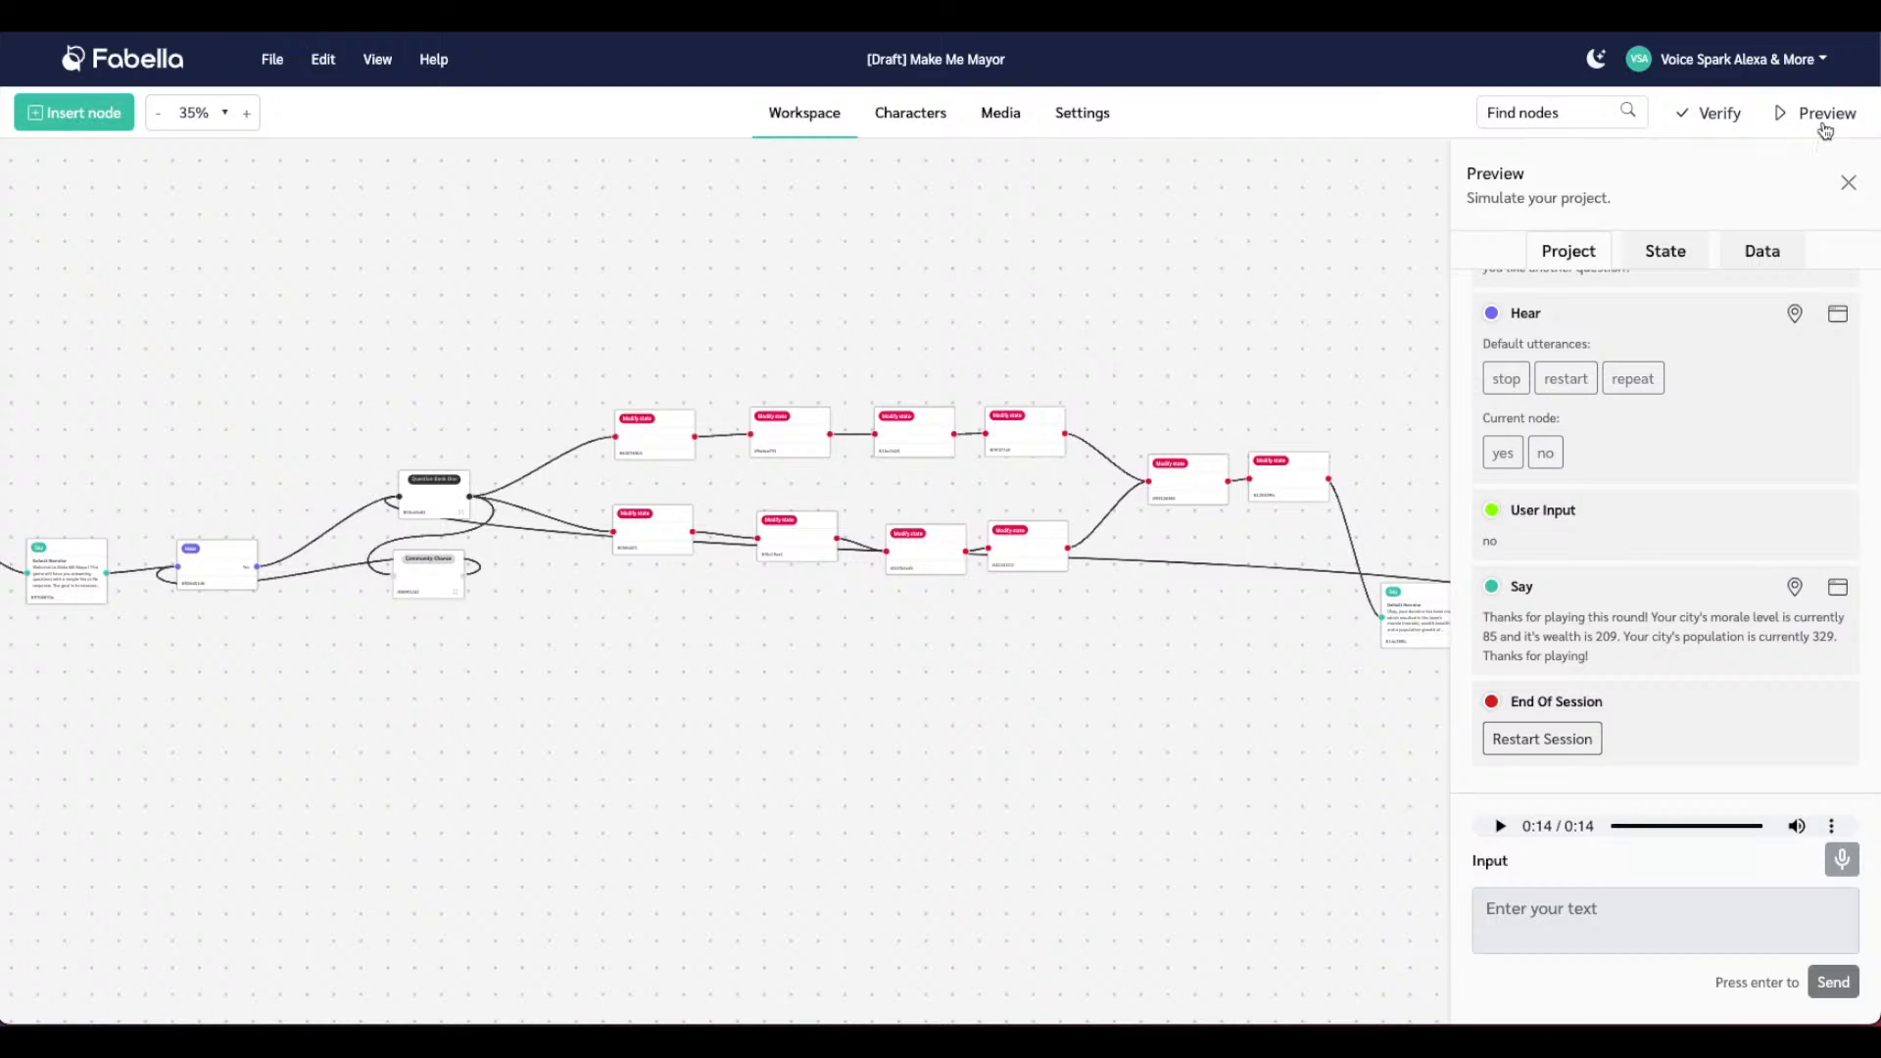
Restart the simulated session, begin the game, answer yes to one question and decline another to end the round
left_click(1539, 742)
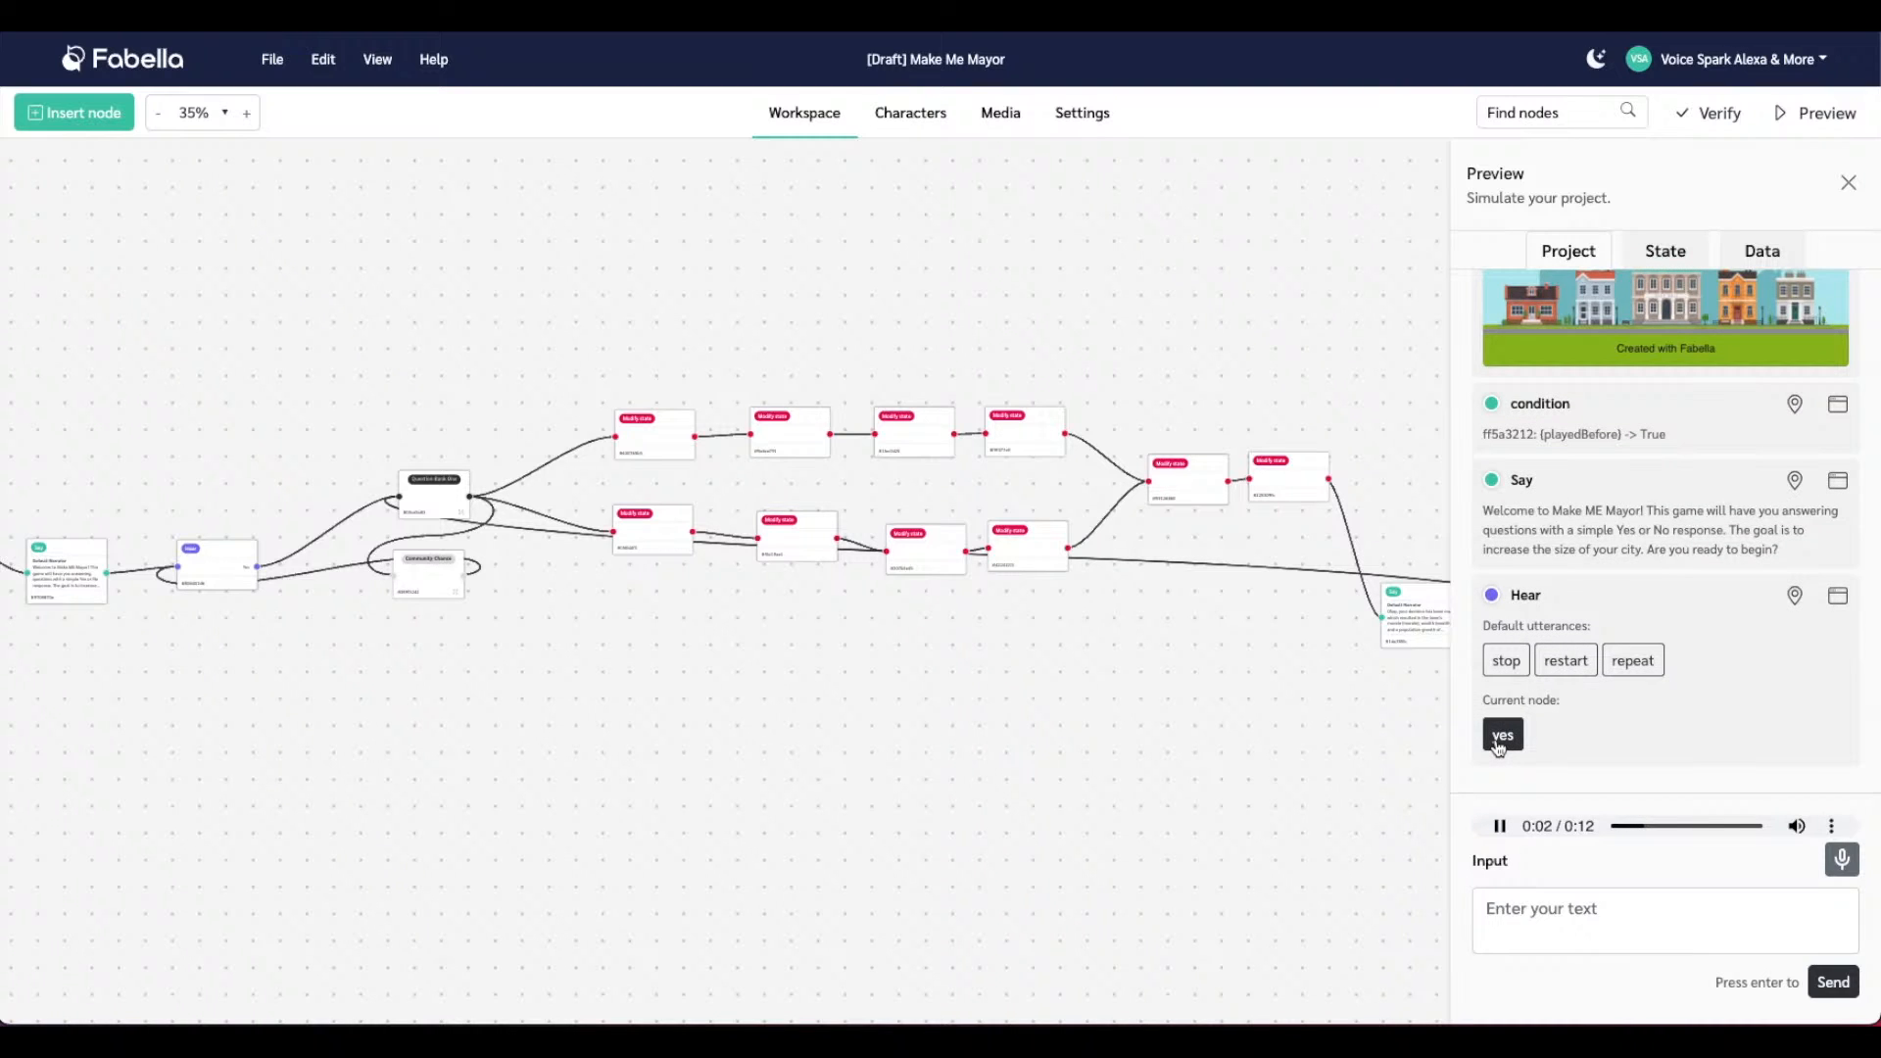
left_click(1500, 745)
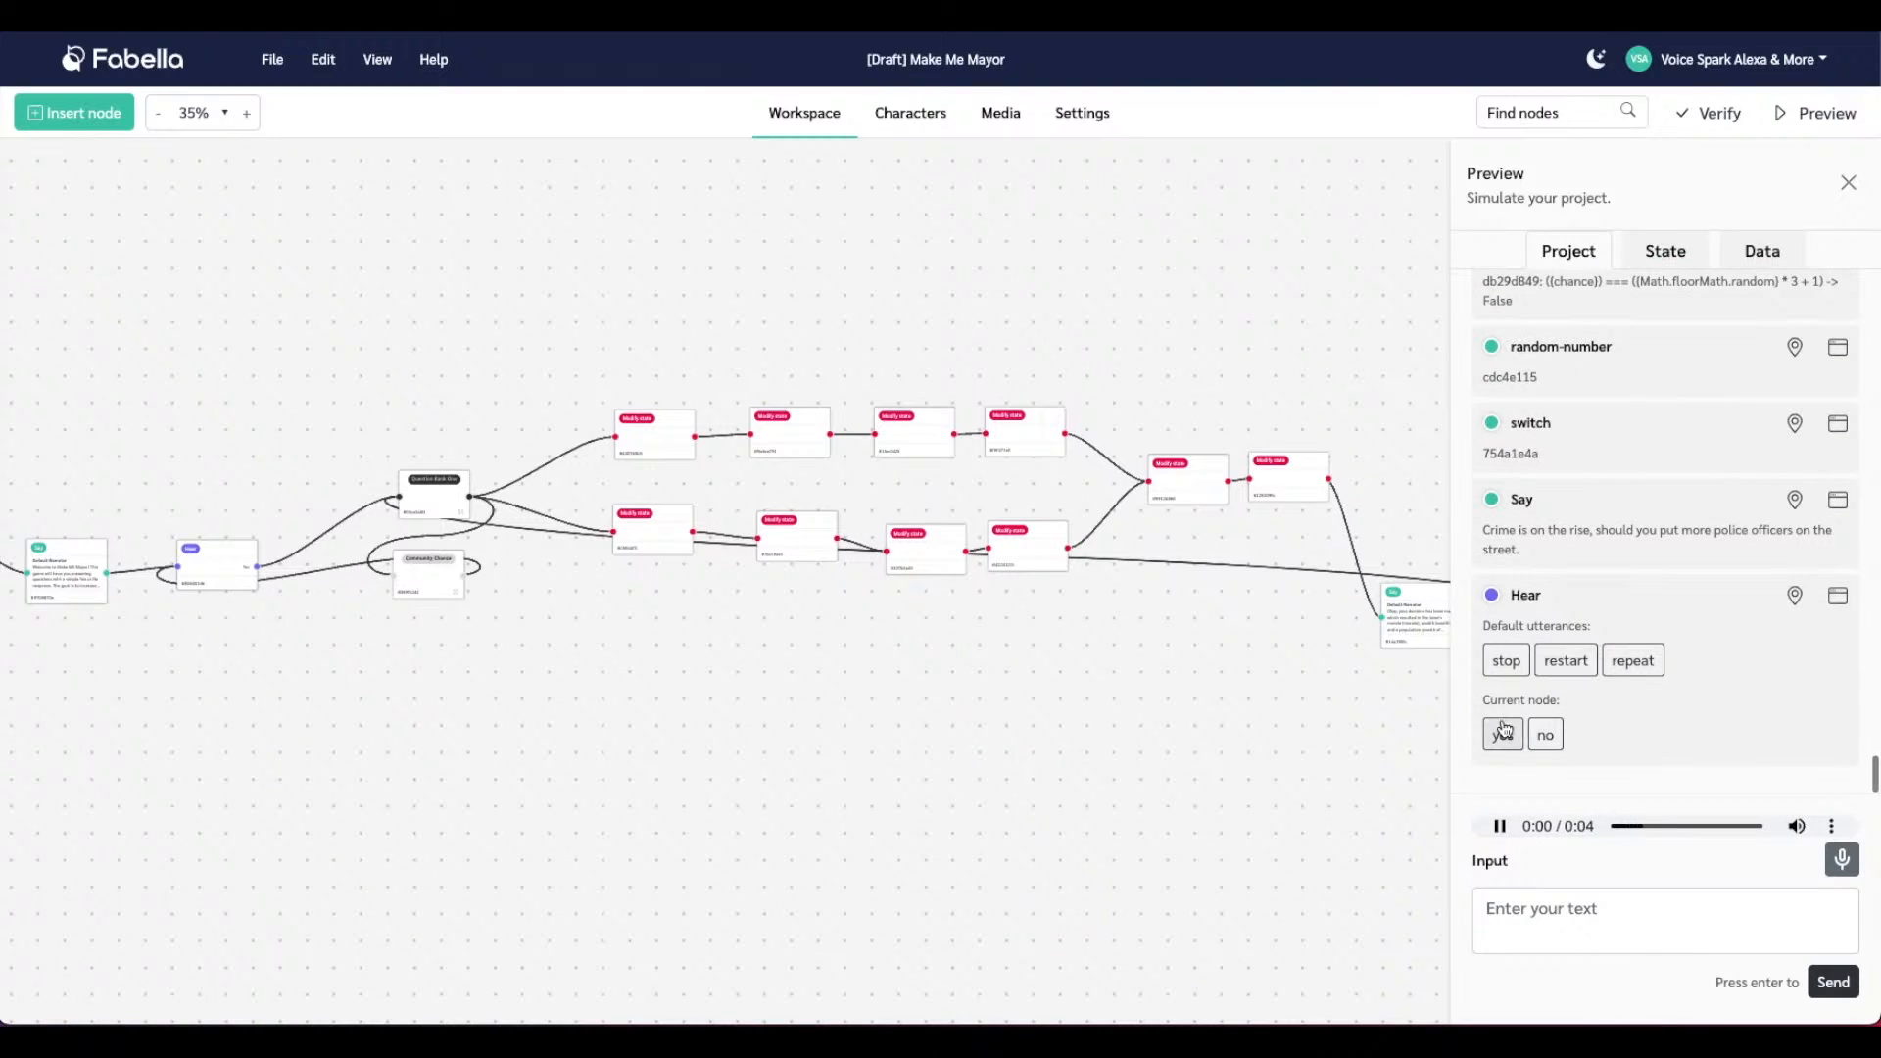
left_click(1503, 733)
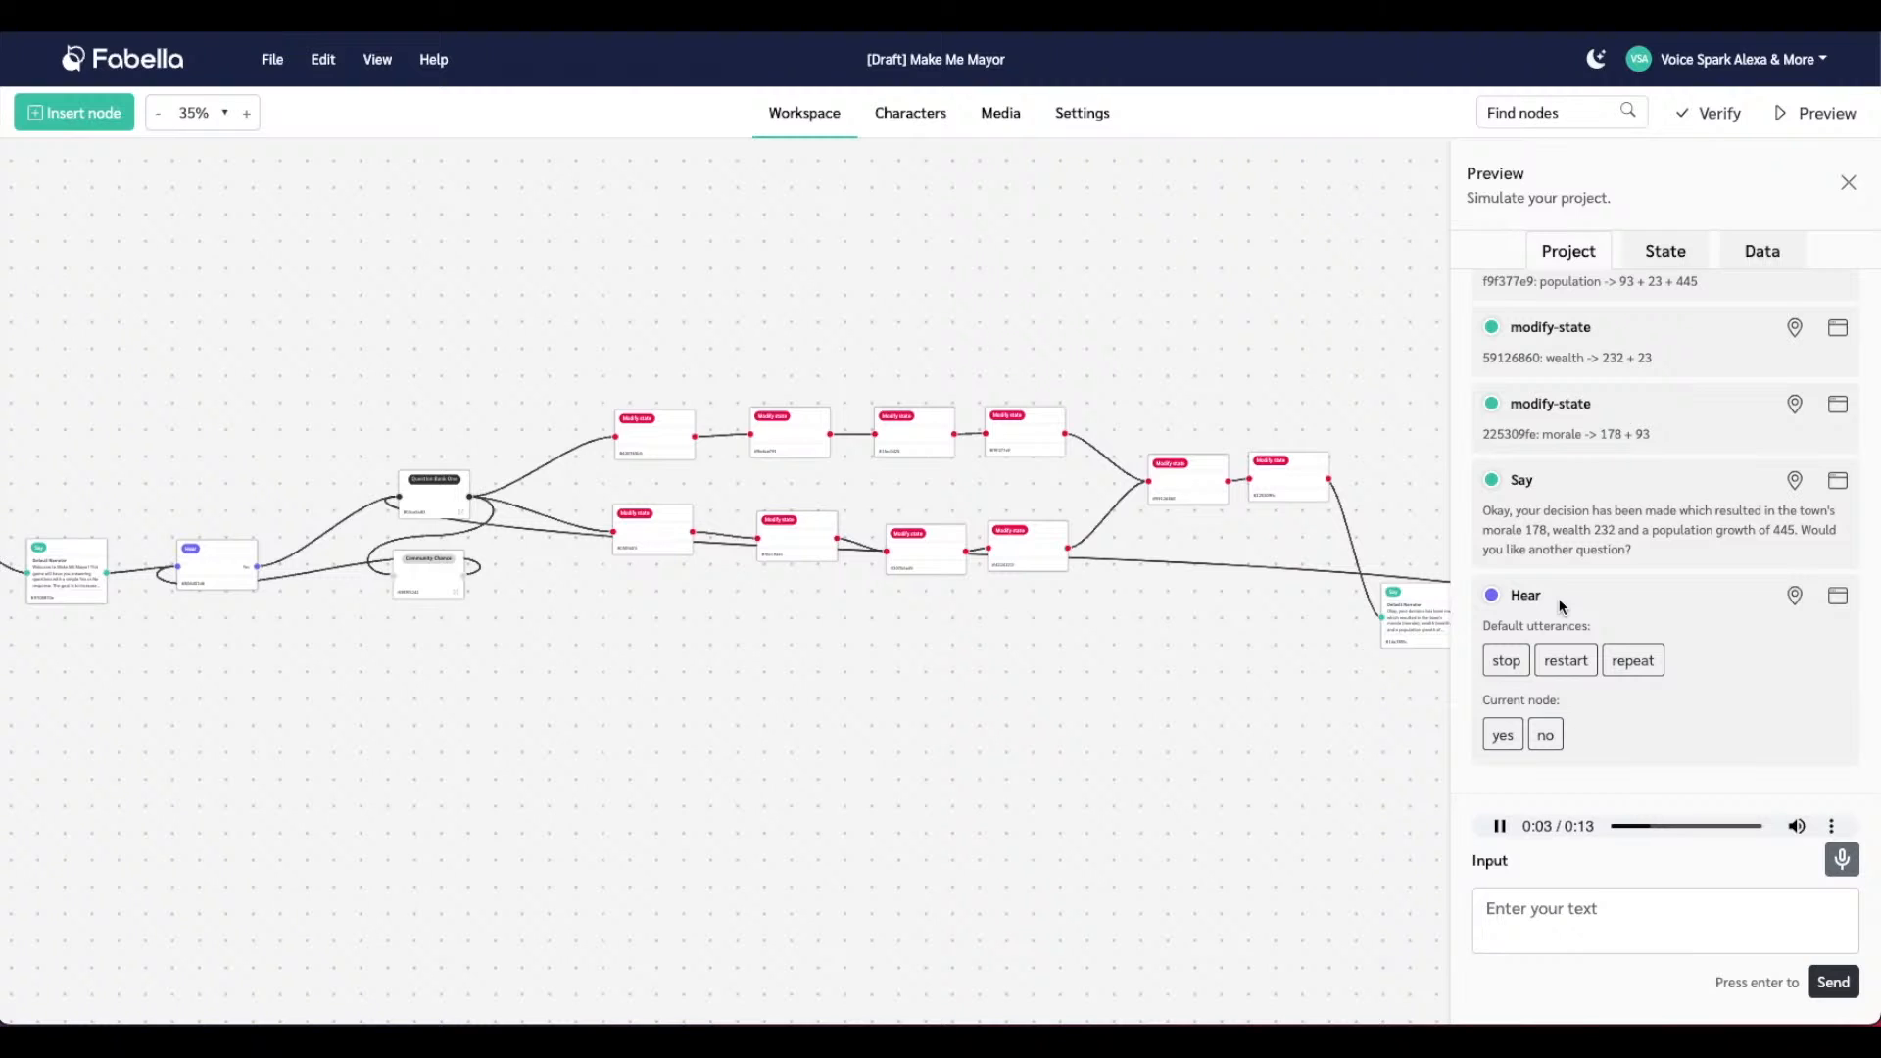
left_click(1421, 623)
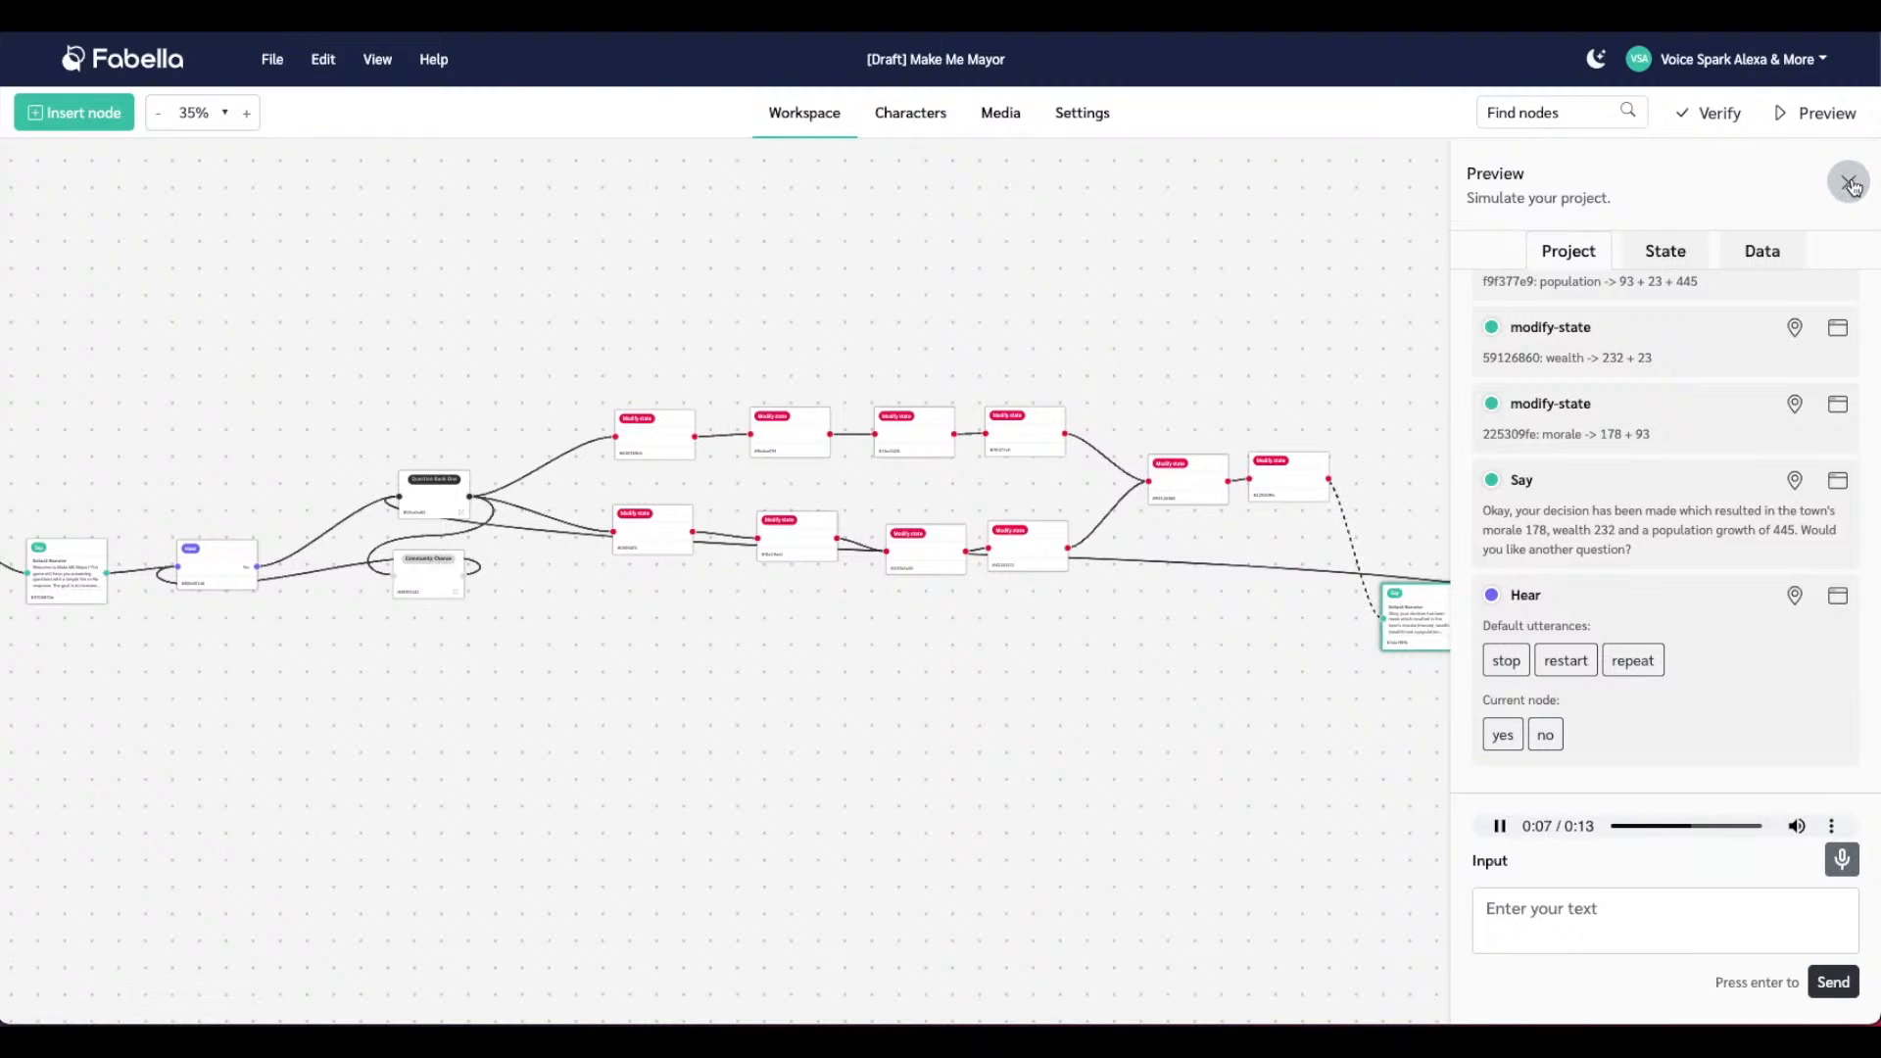
left_click(1545, 732)
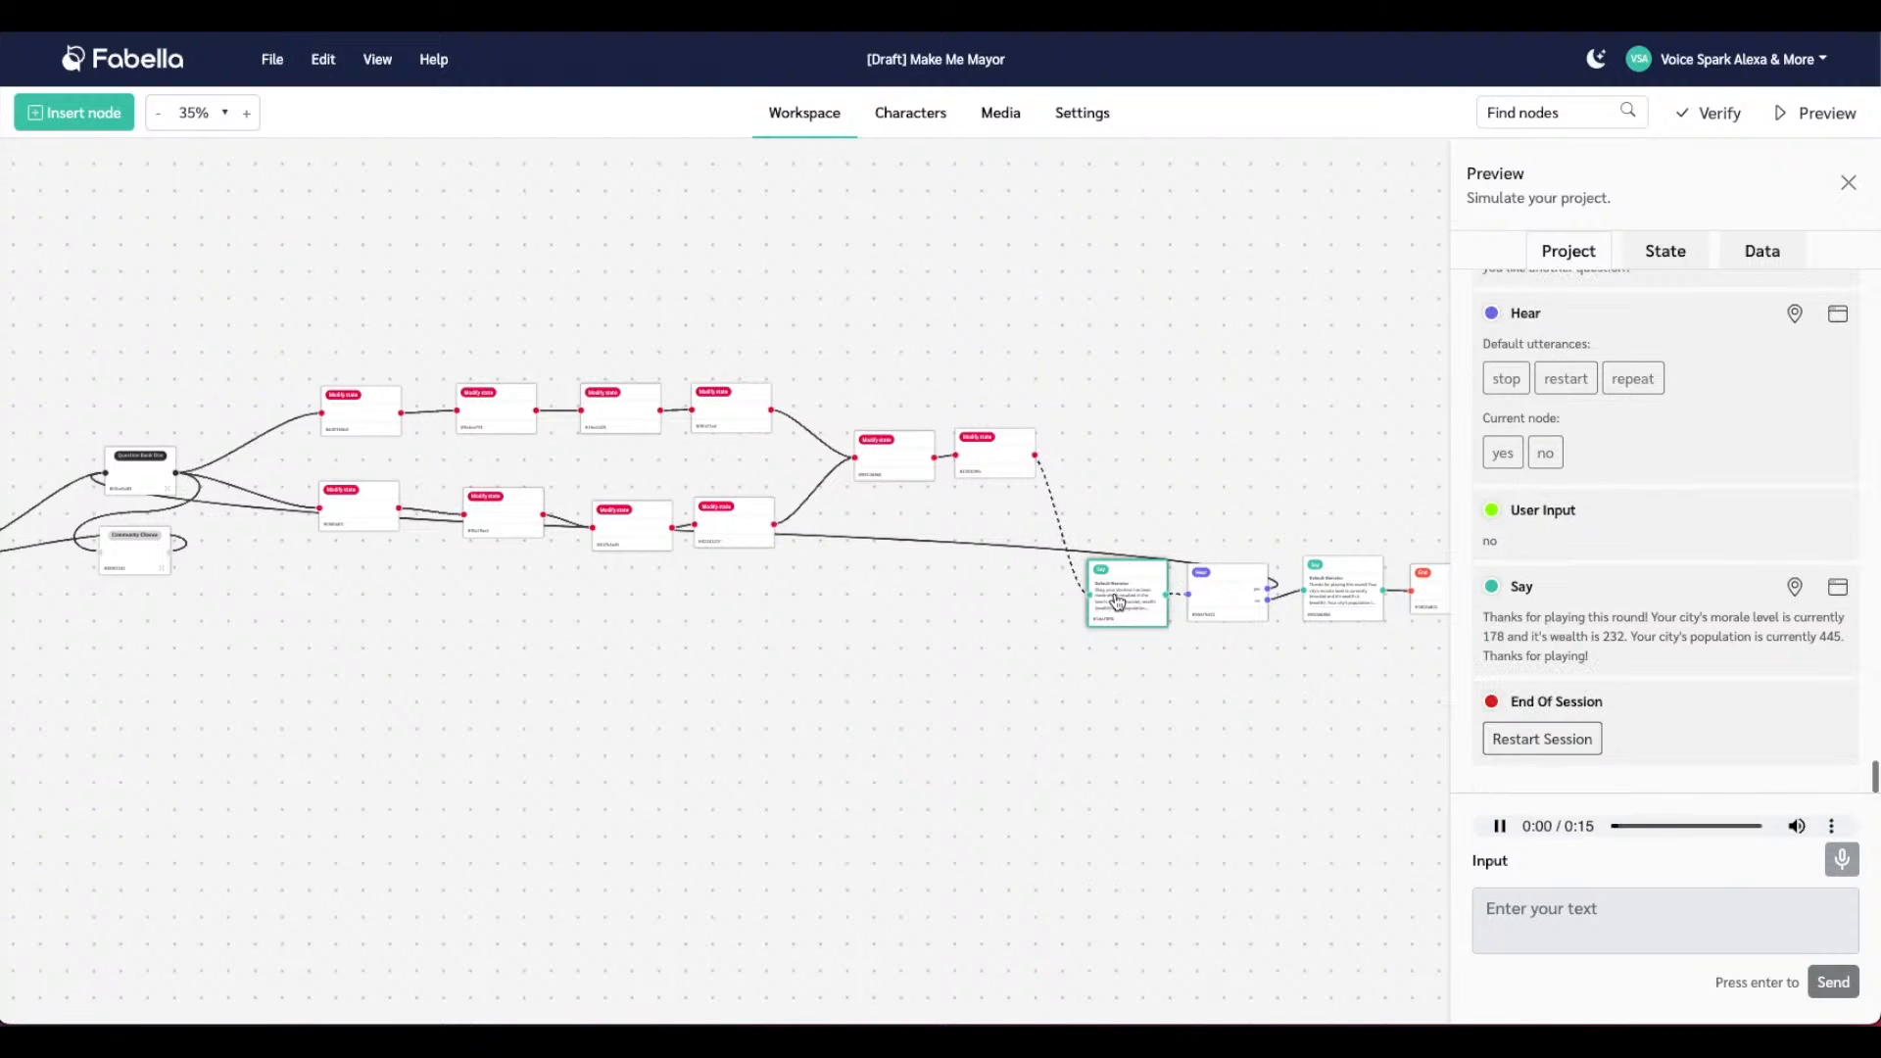
Open the Say node that announces the decision's result and change its morale variable to {moraleTurn}
double_click(1118, 601)
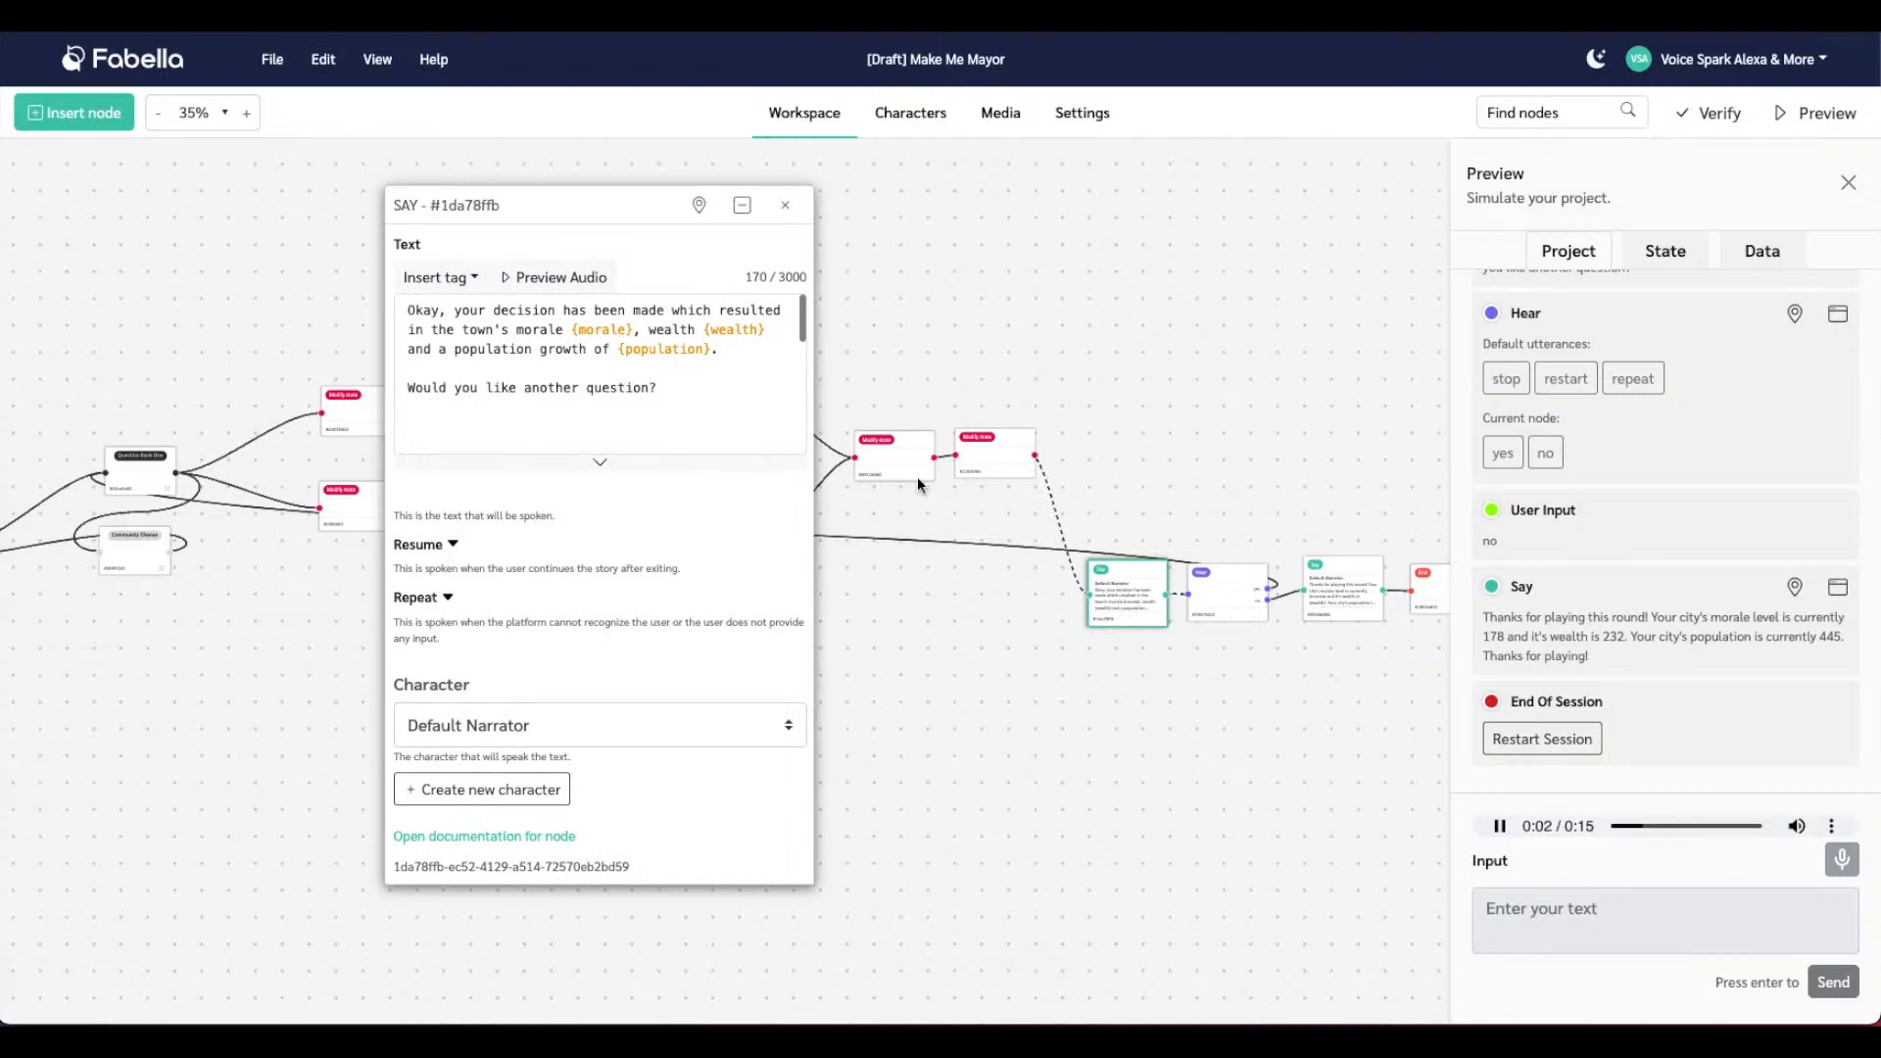
left_click(626, 333)
type("Turn")
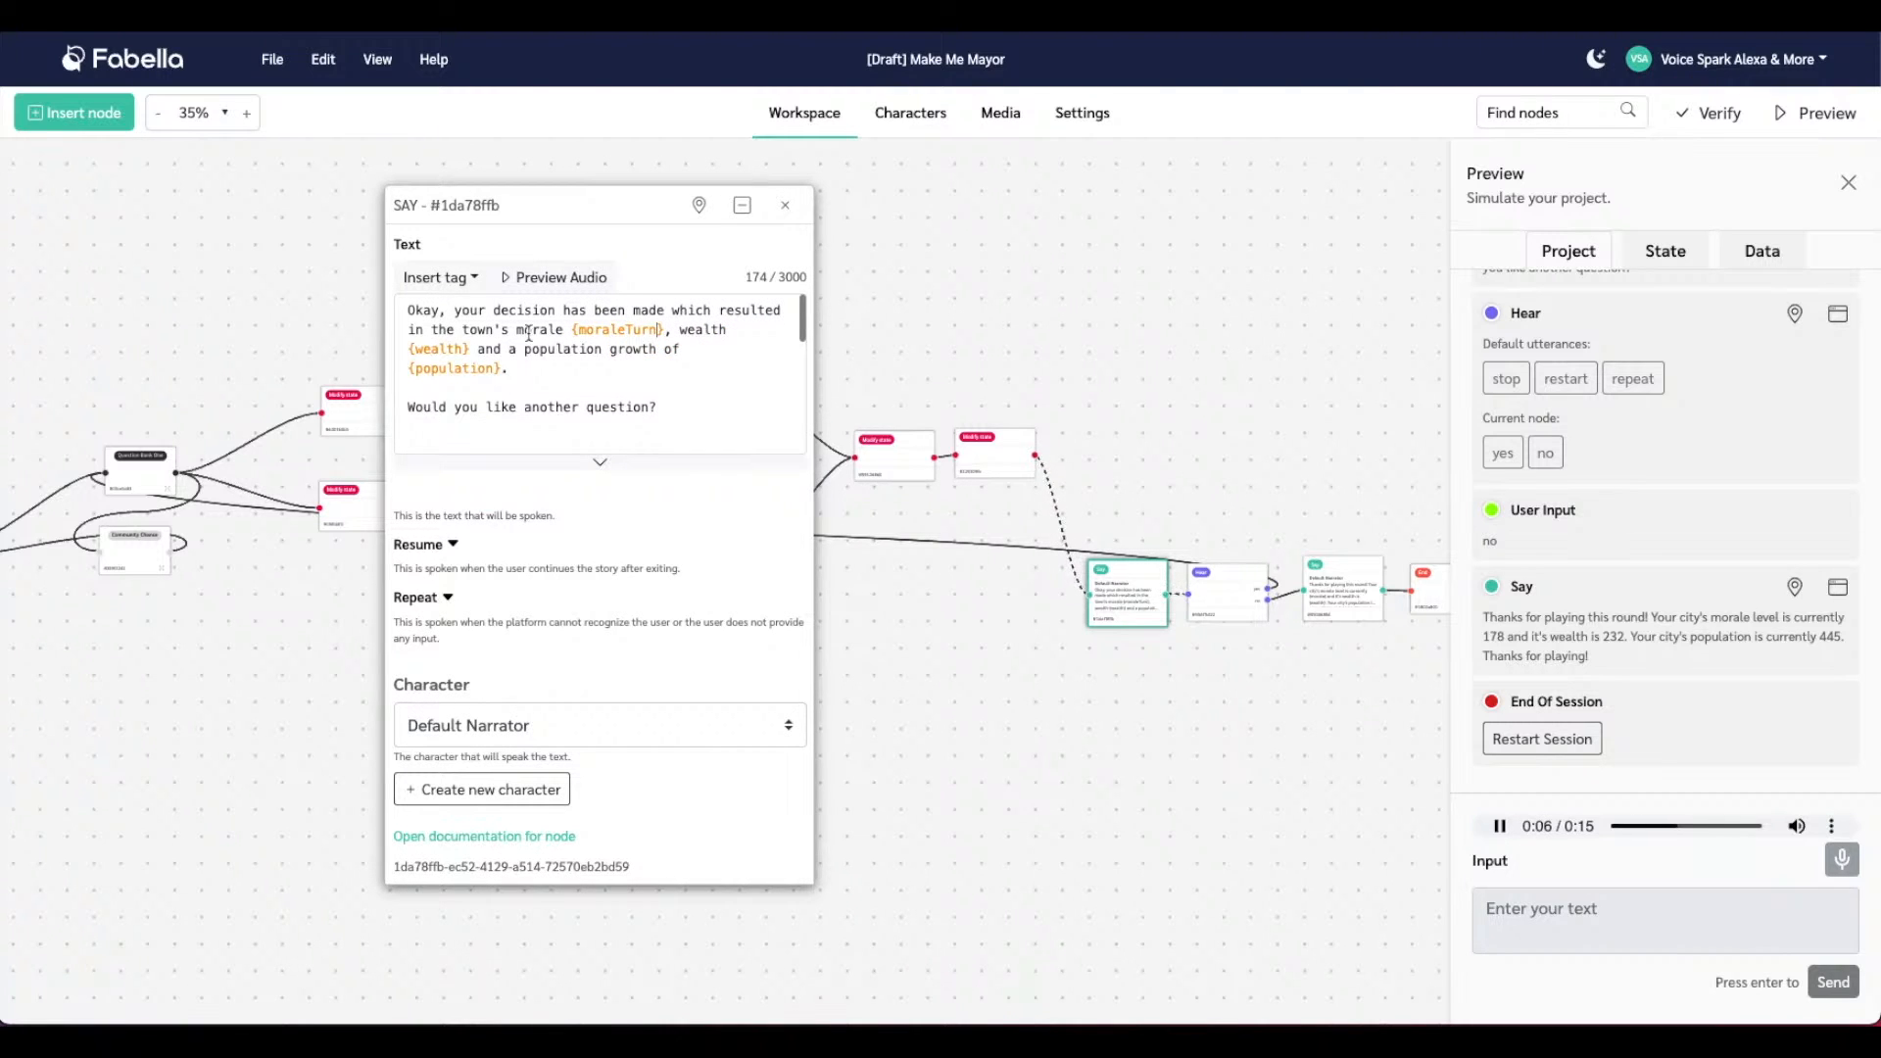
Change the wealth variable in the decision-result Say node to {wealthTurn} and close the node
left_click(462, 350)
type("Turn")
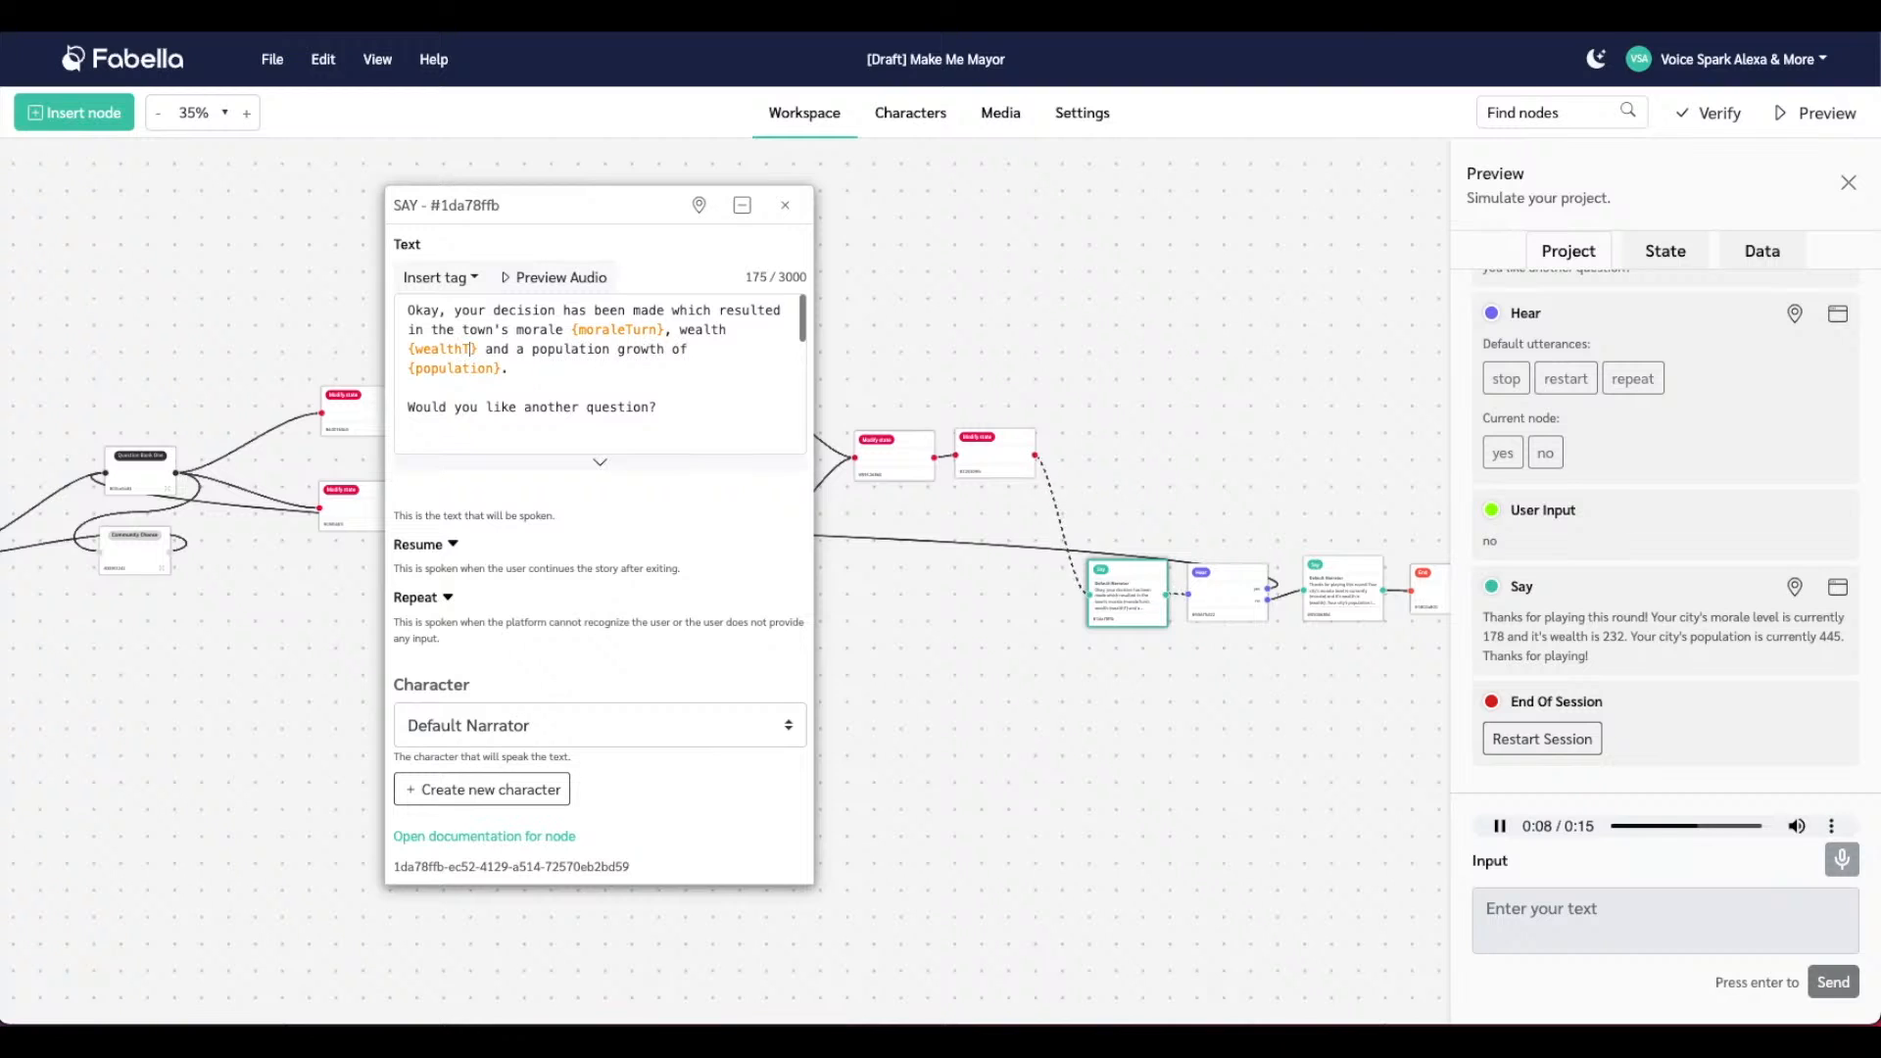
left_click(787, 208)
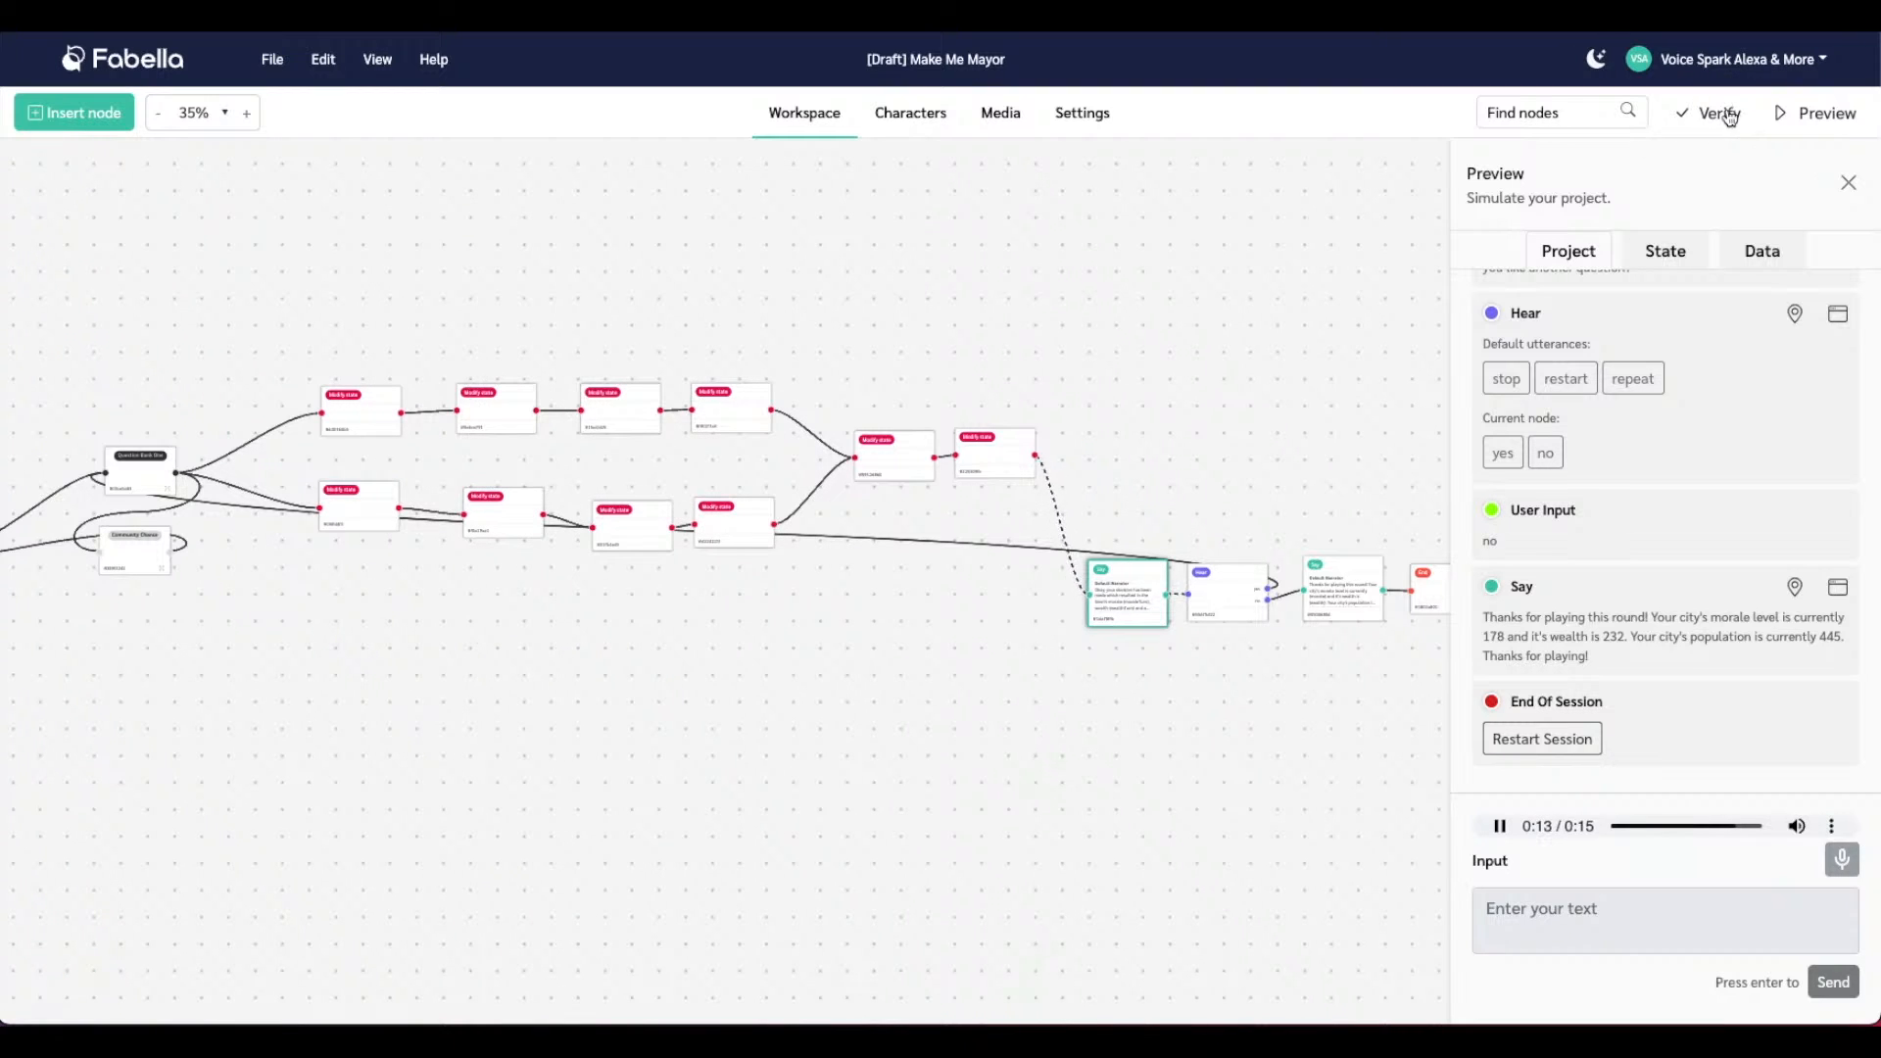
Verify the project, start a fresh preview, answer yes to two game questions, and decline another to end the round
left_click(1847, 182)
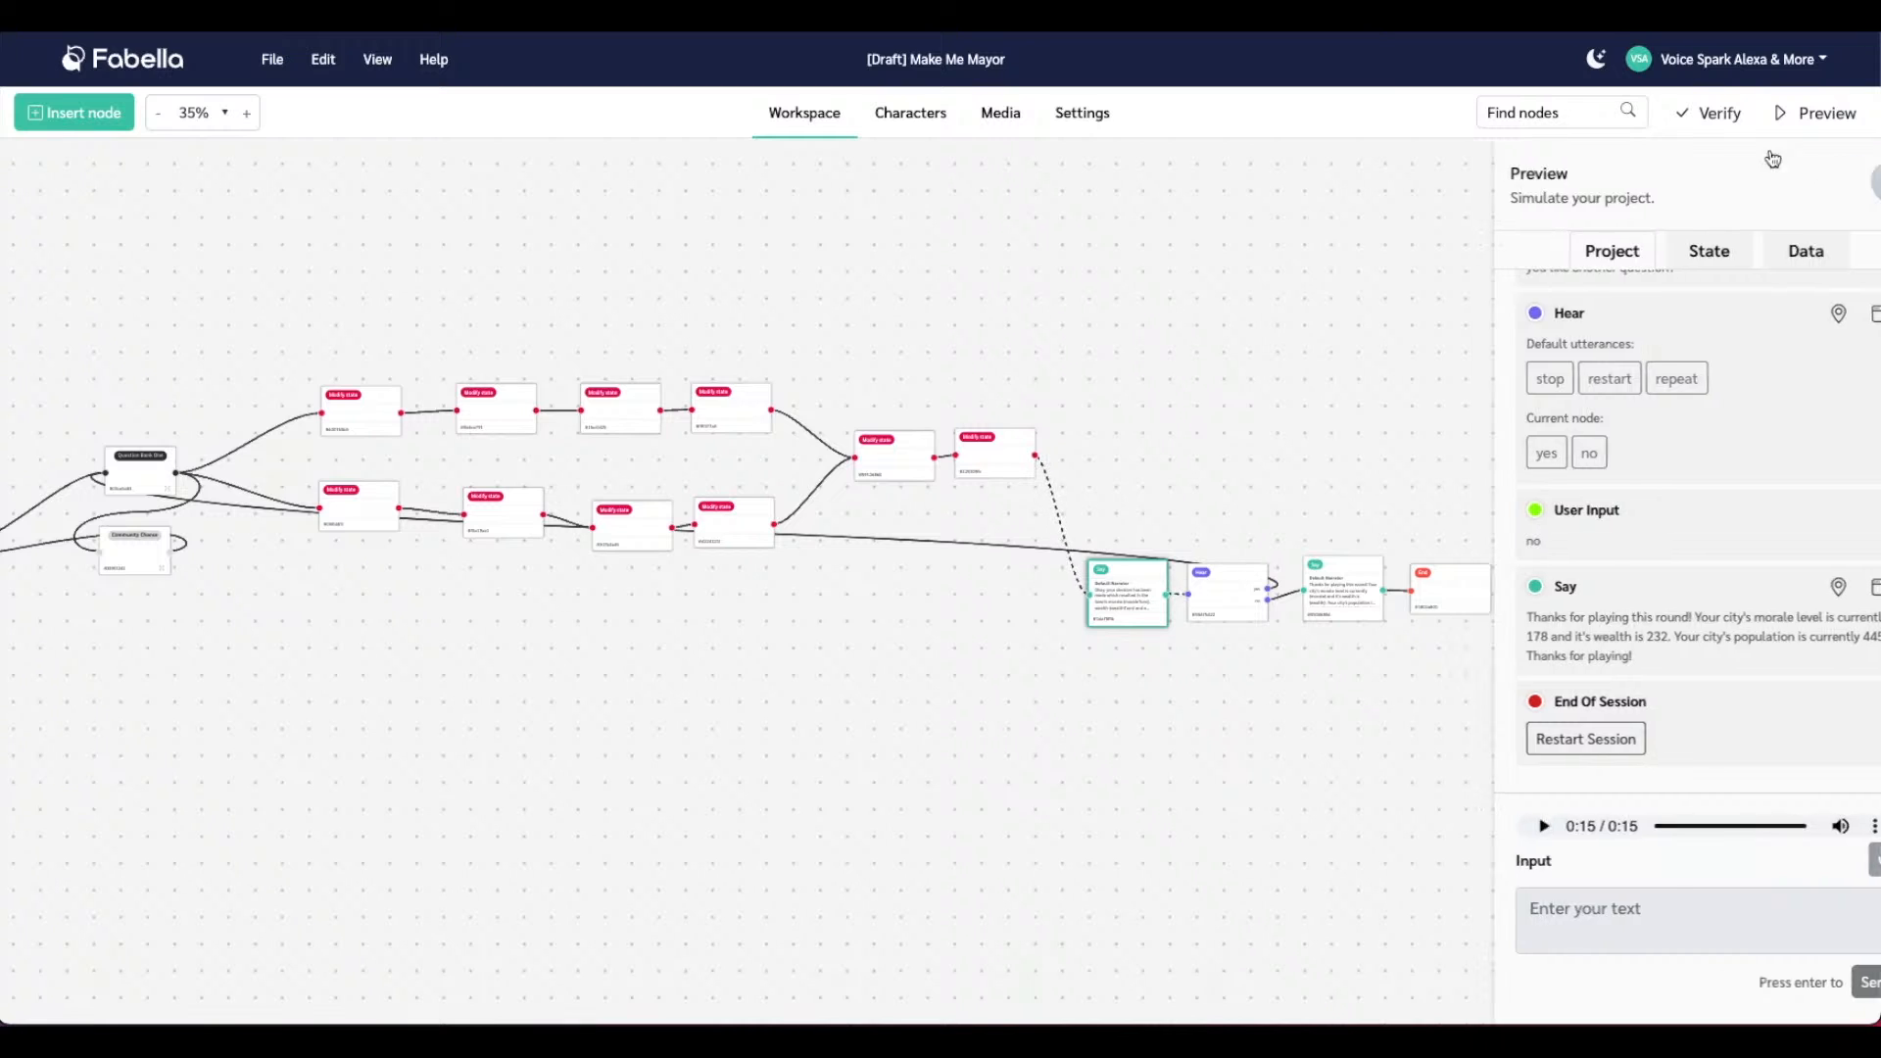
left_click(1714, 118)
left_click(1815, 113)
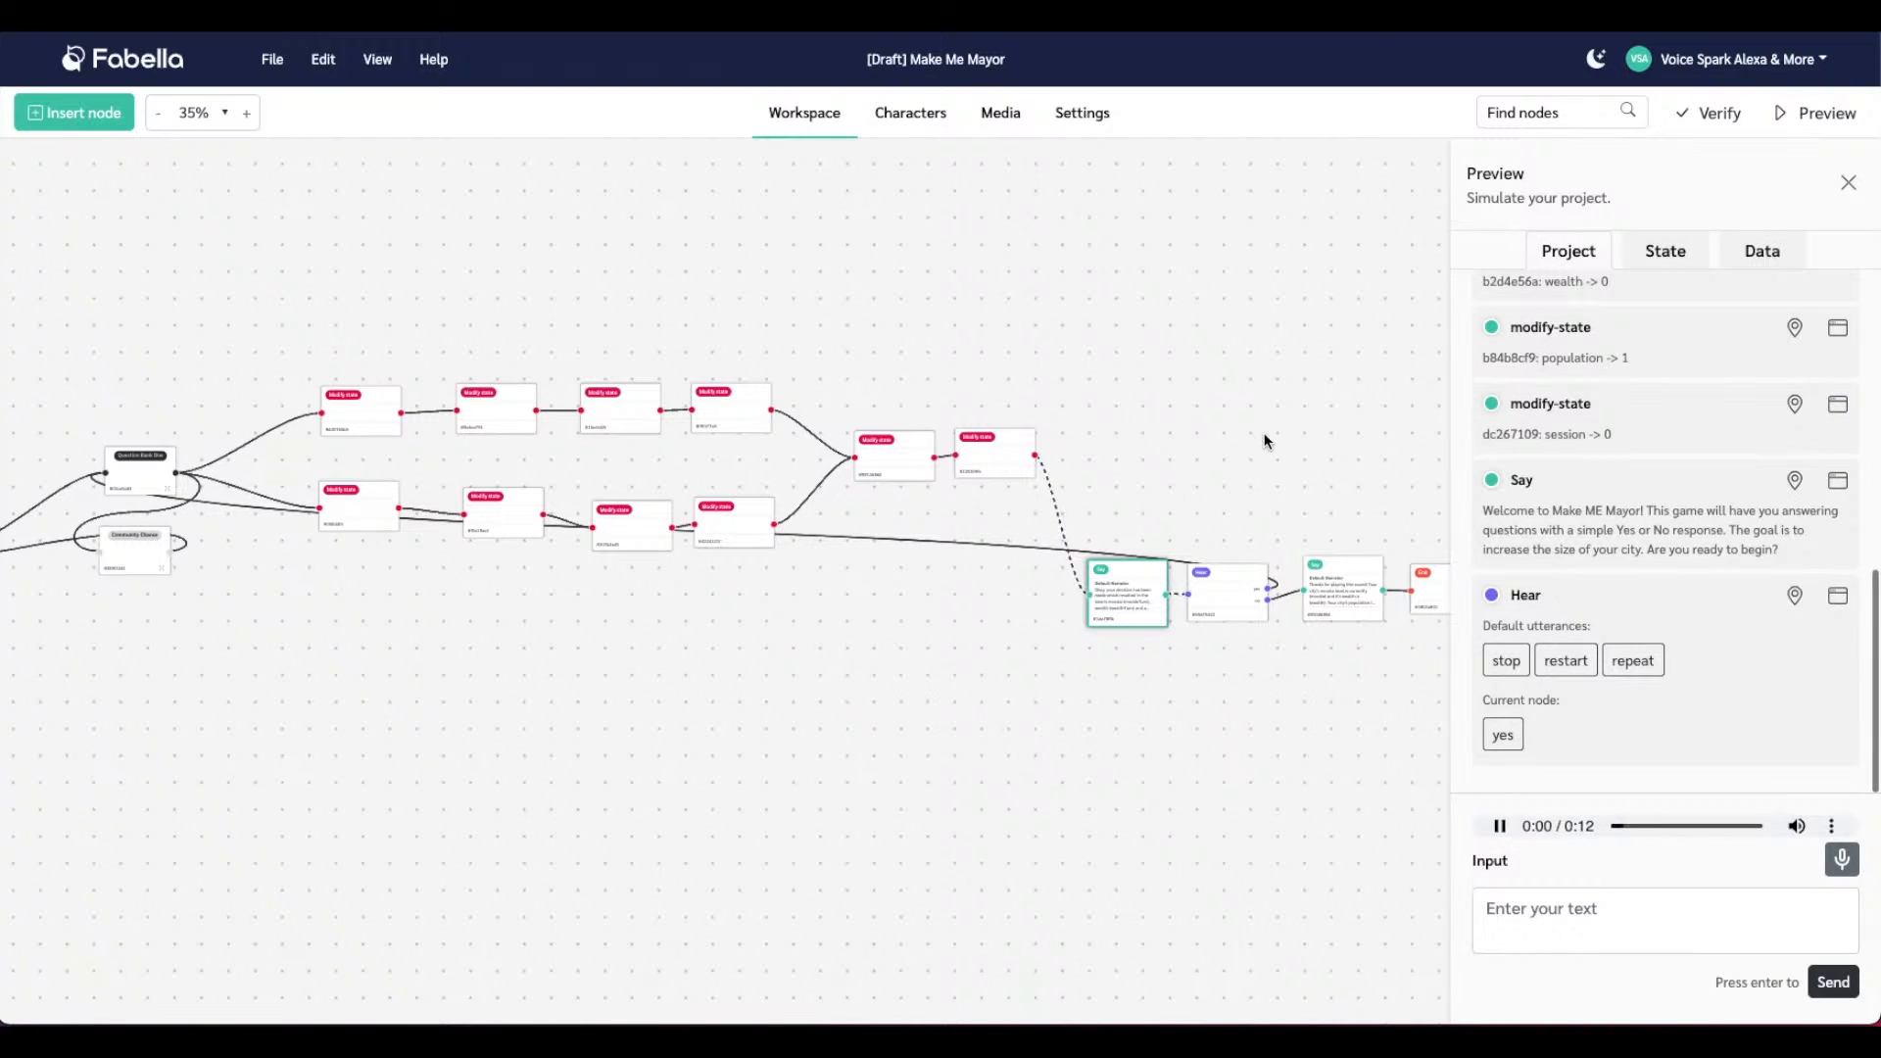
left_click(1503, 735)
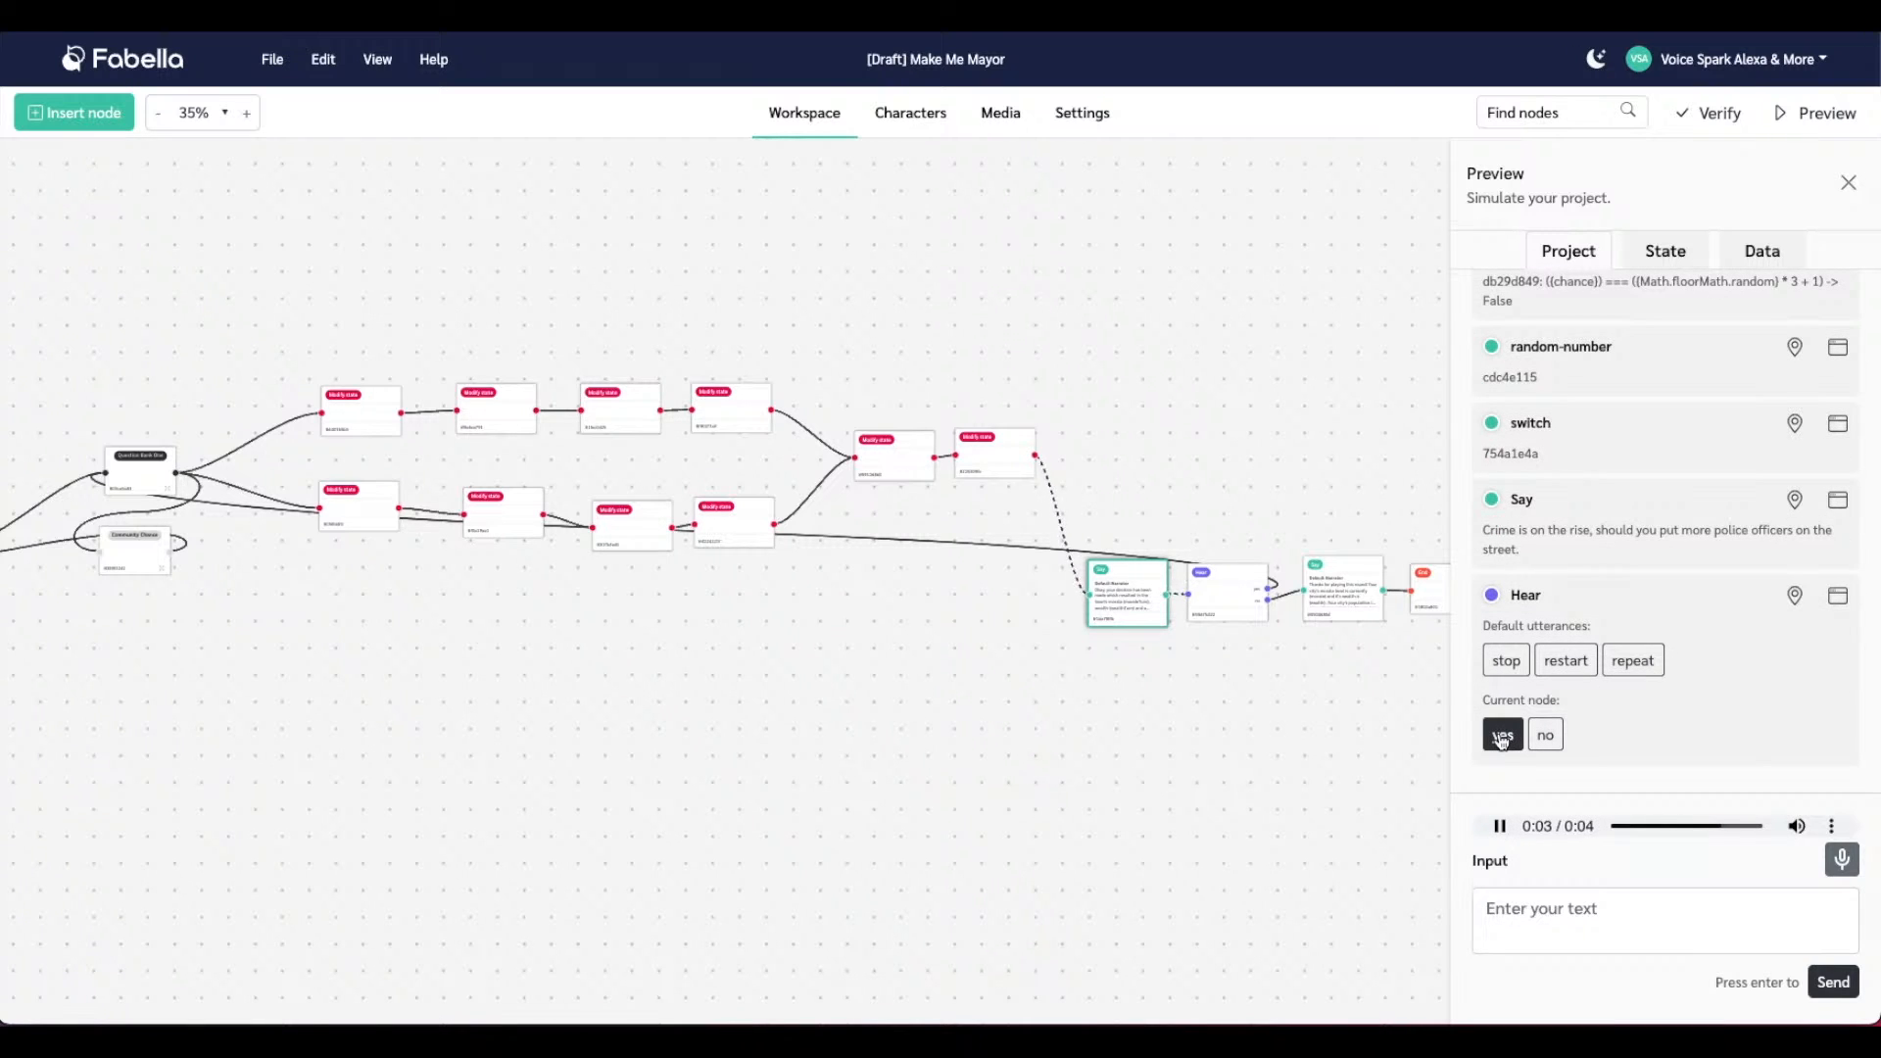
left_click(1501, 736)
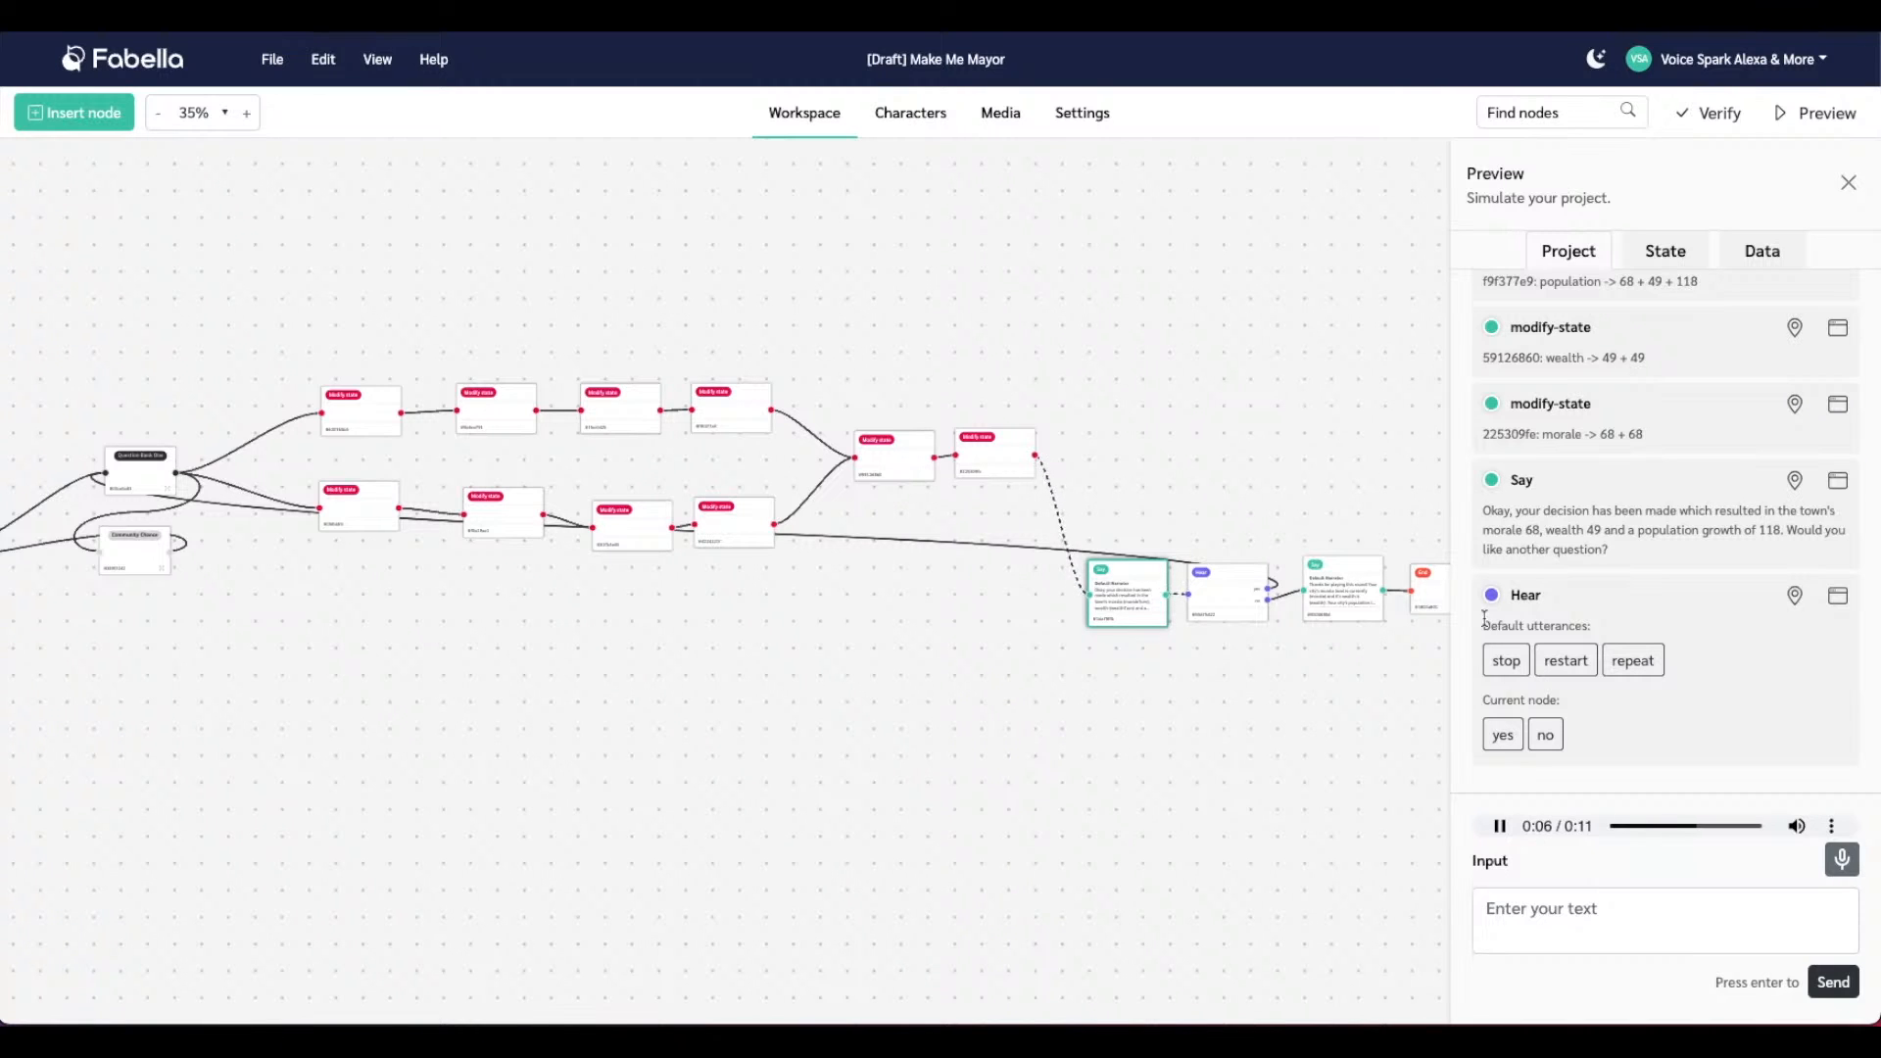
left_click(1500, 737)
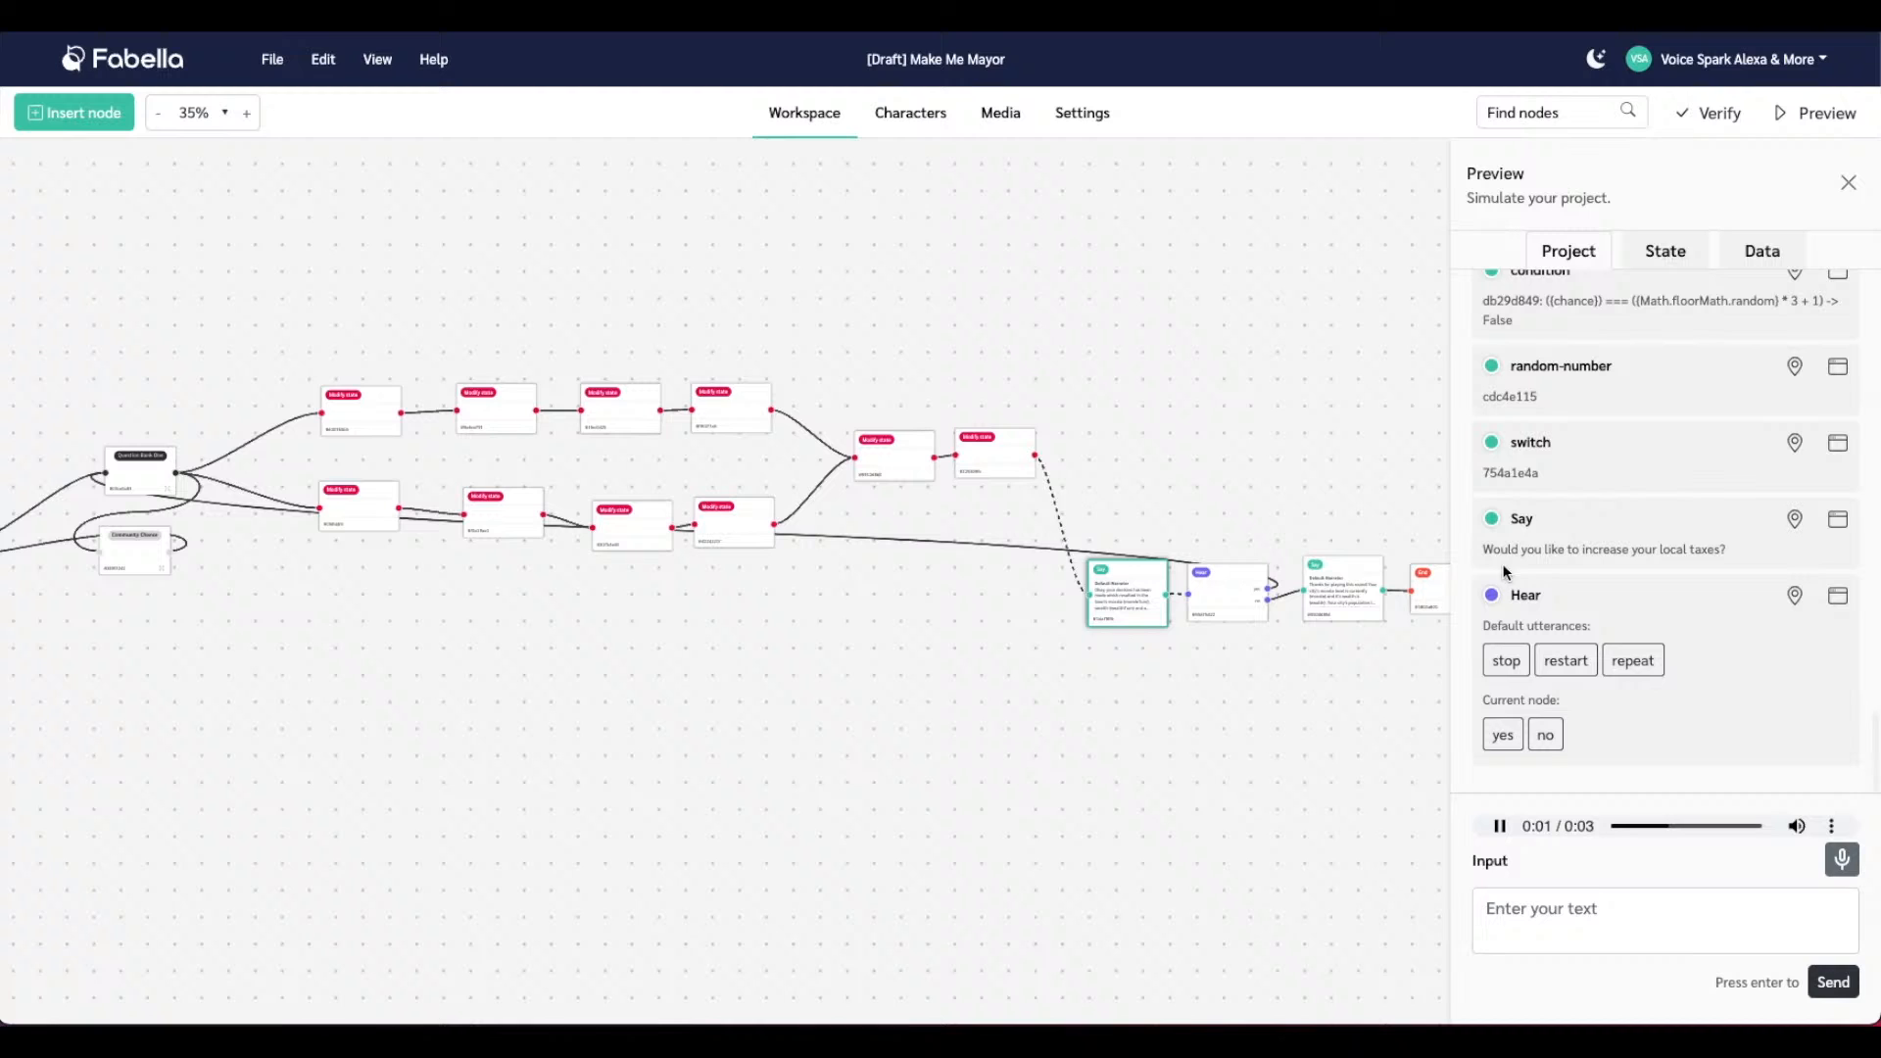
left_click(1502, 736)
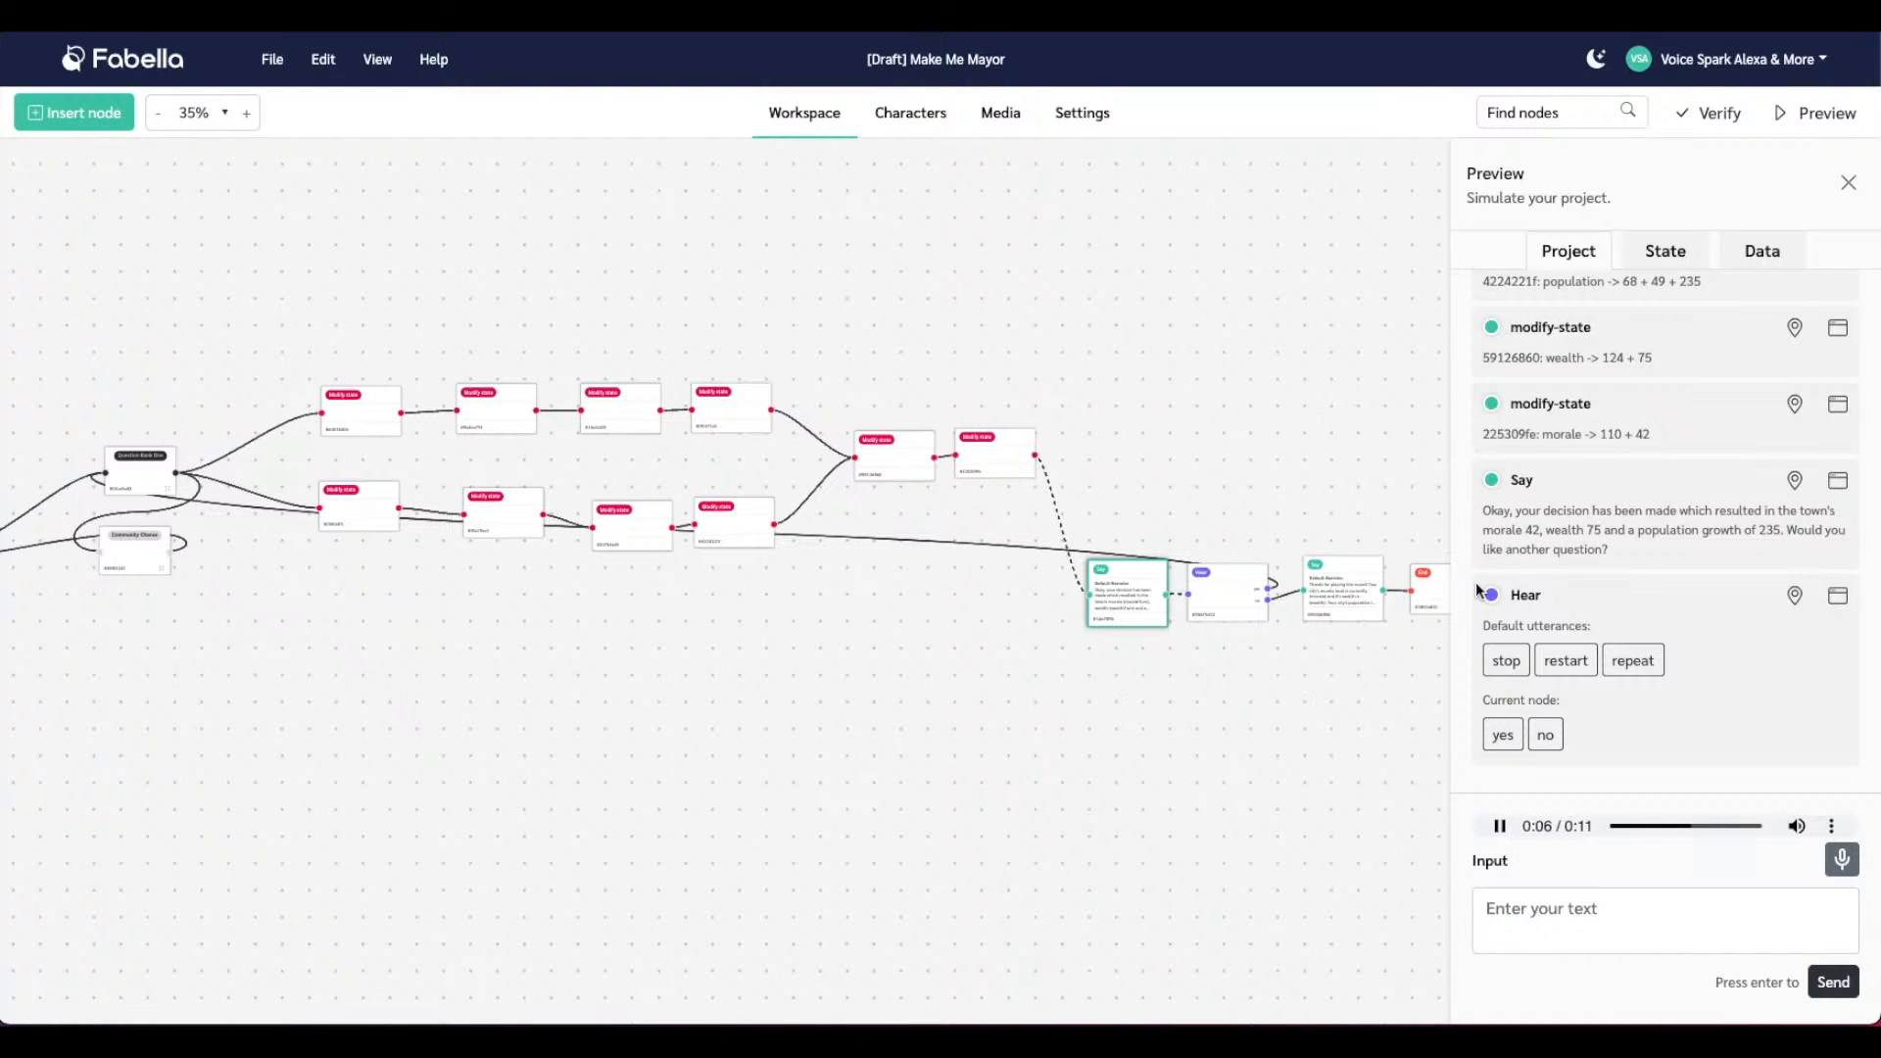
left_click(1547, 736)
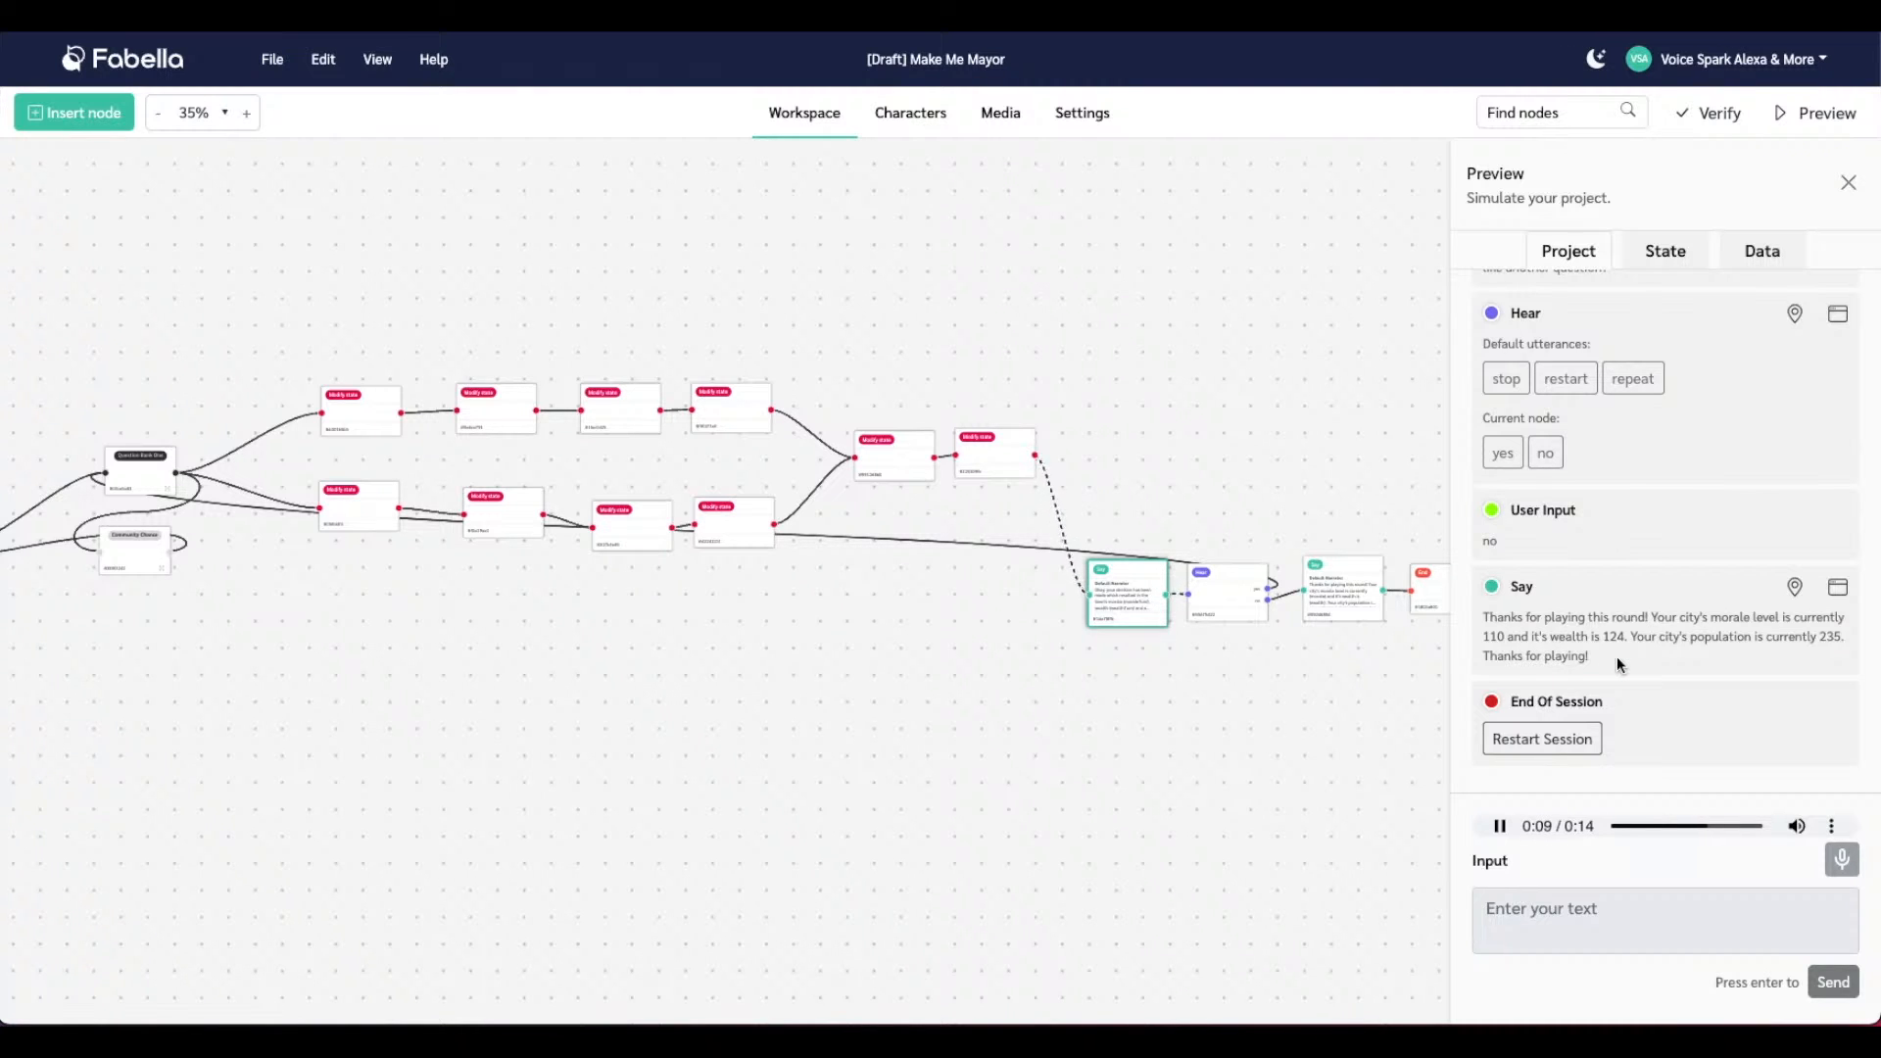
Close the preview and review the text of the welcome Say node near the start of the flow
left_click(1376, 503)
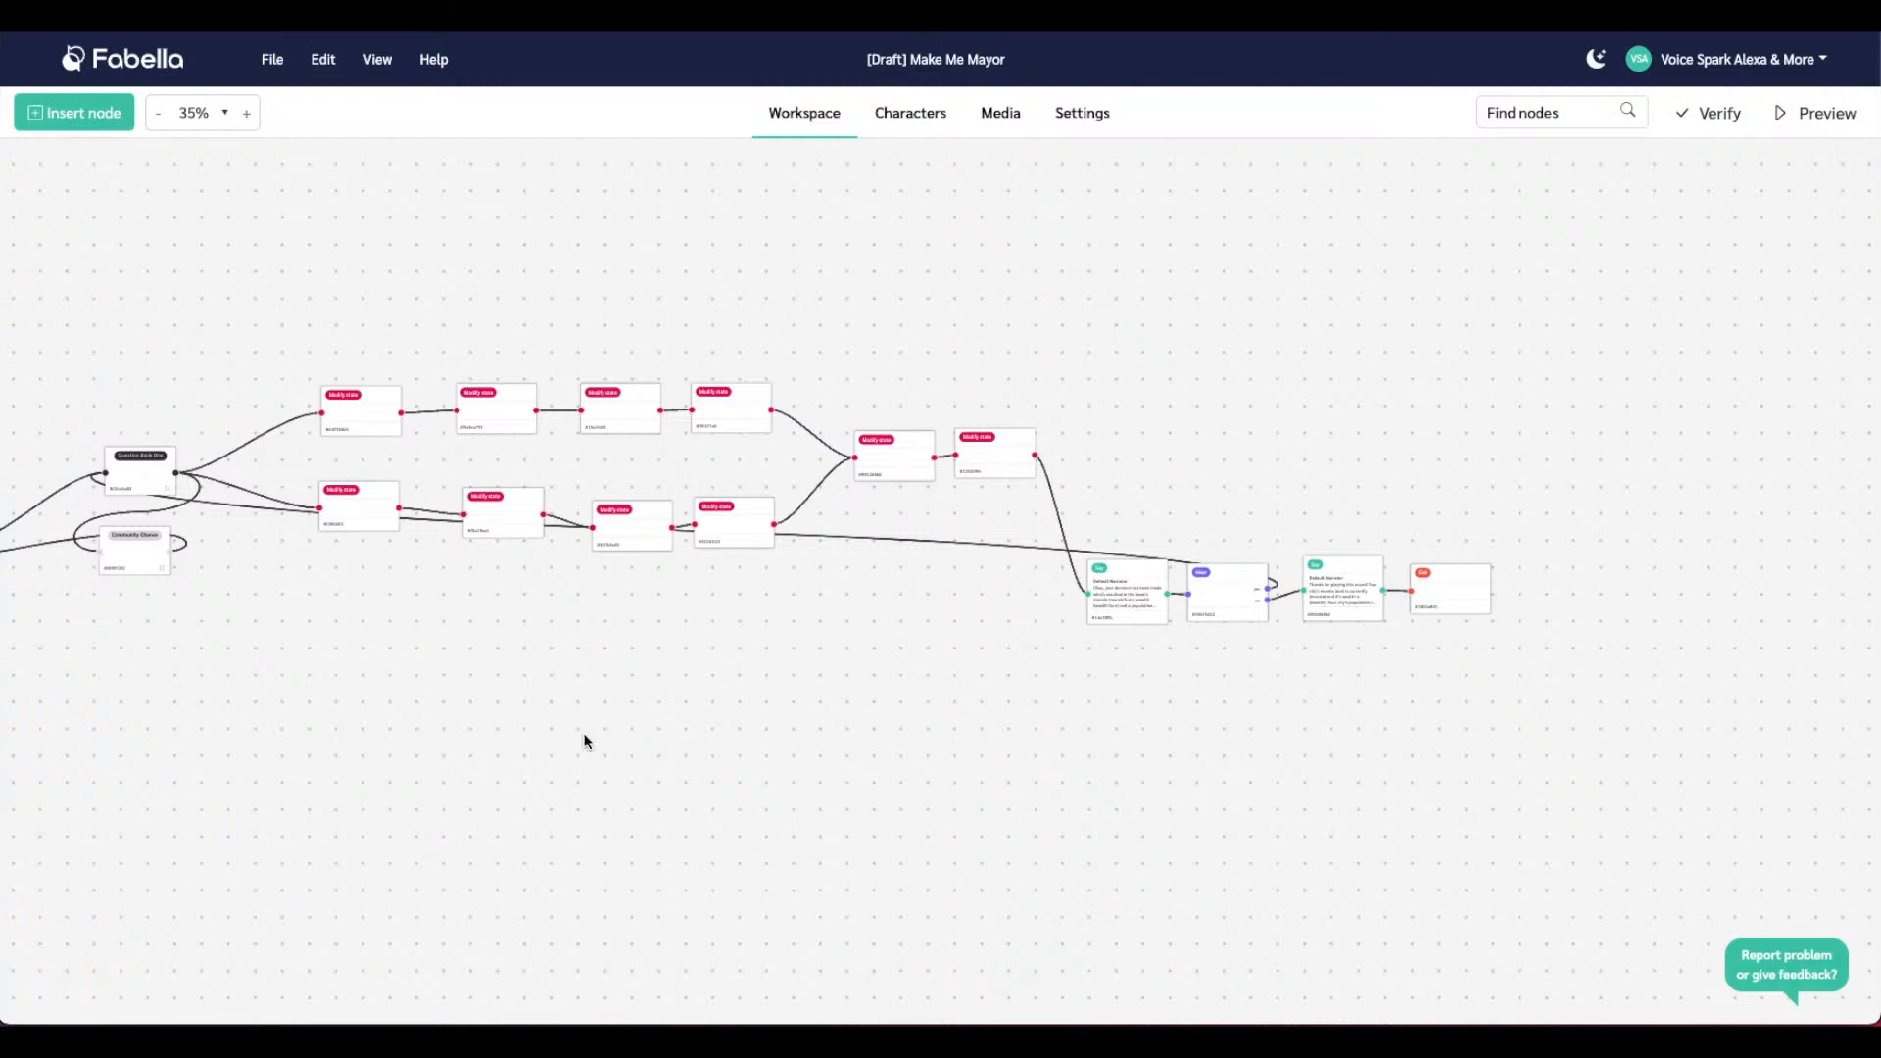
left_click_drag(588, 724, 980, 676)
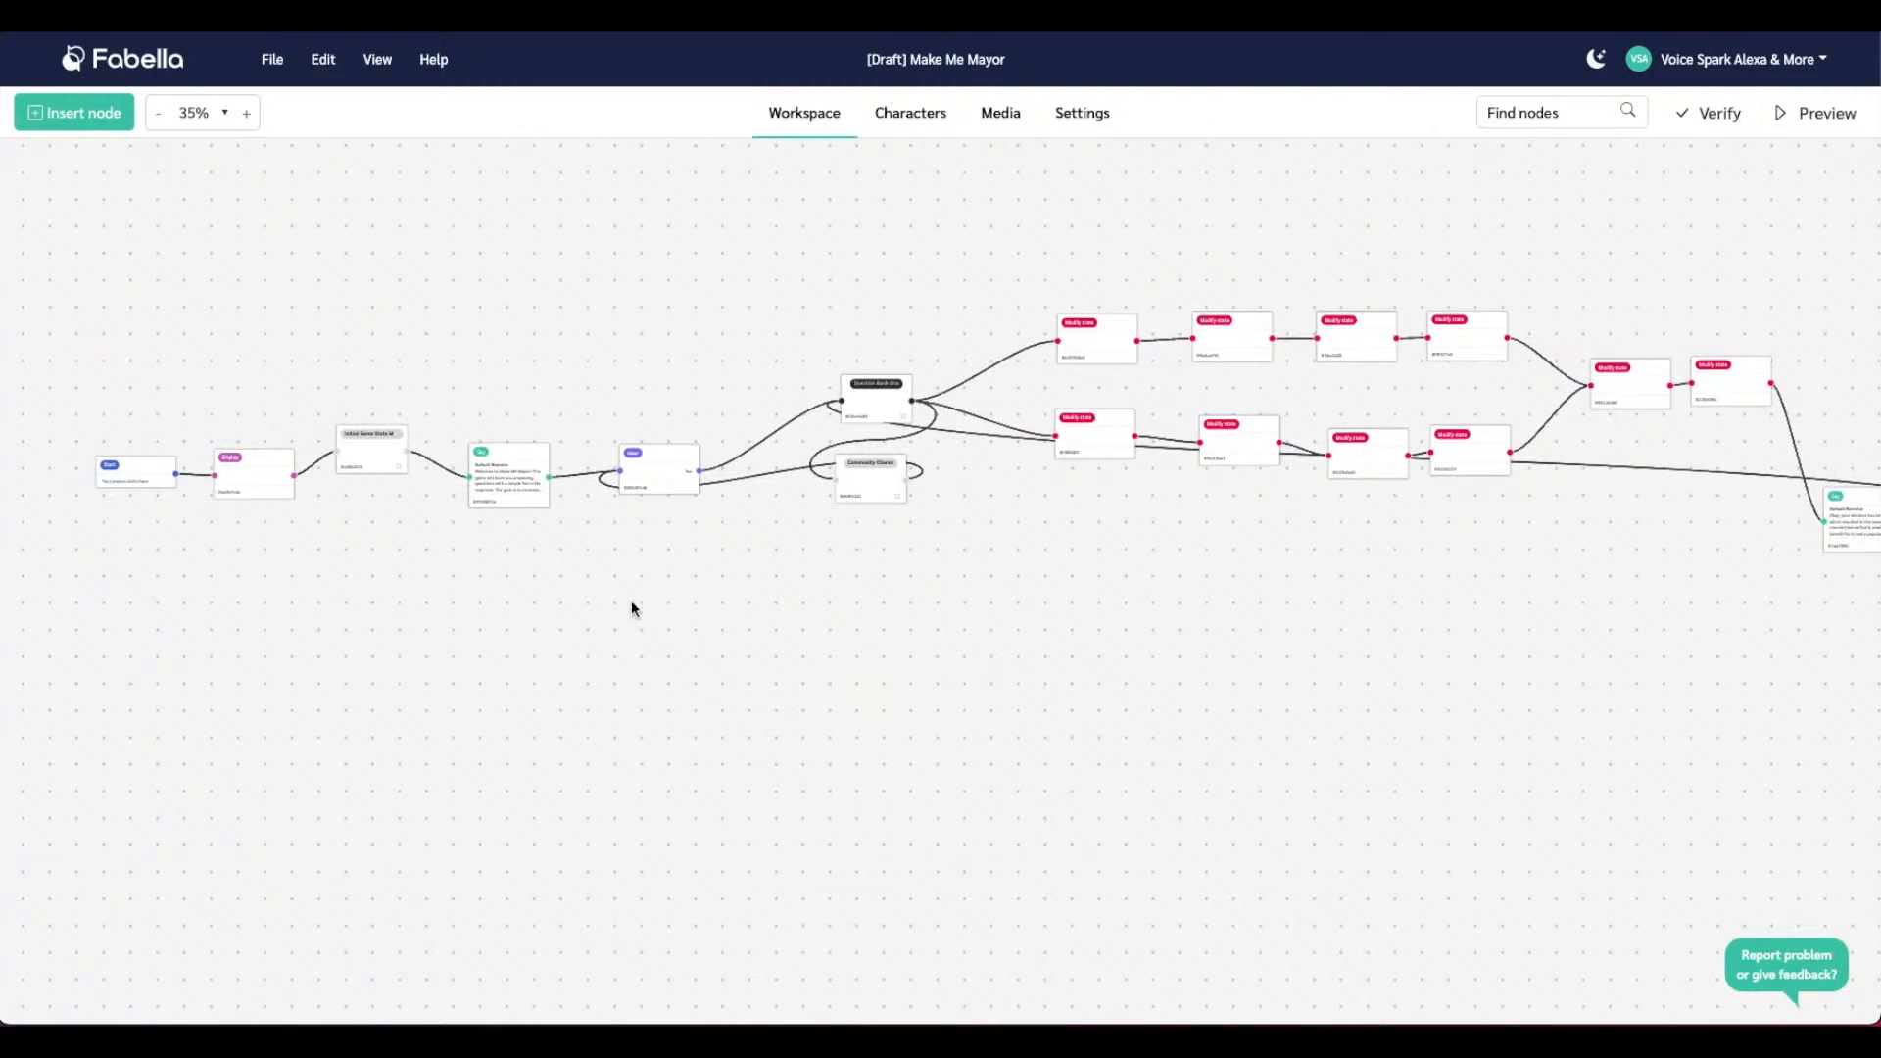
left_click(522, 458)
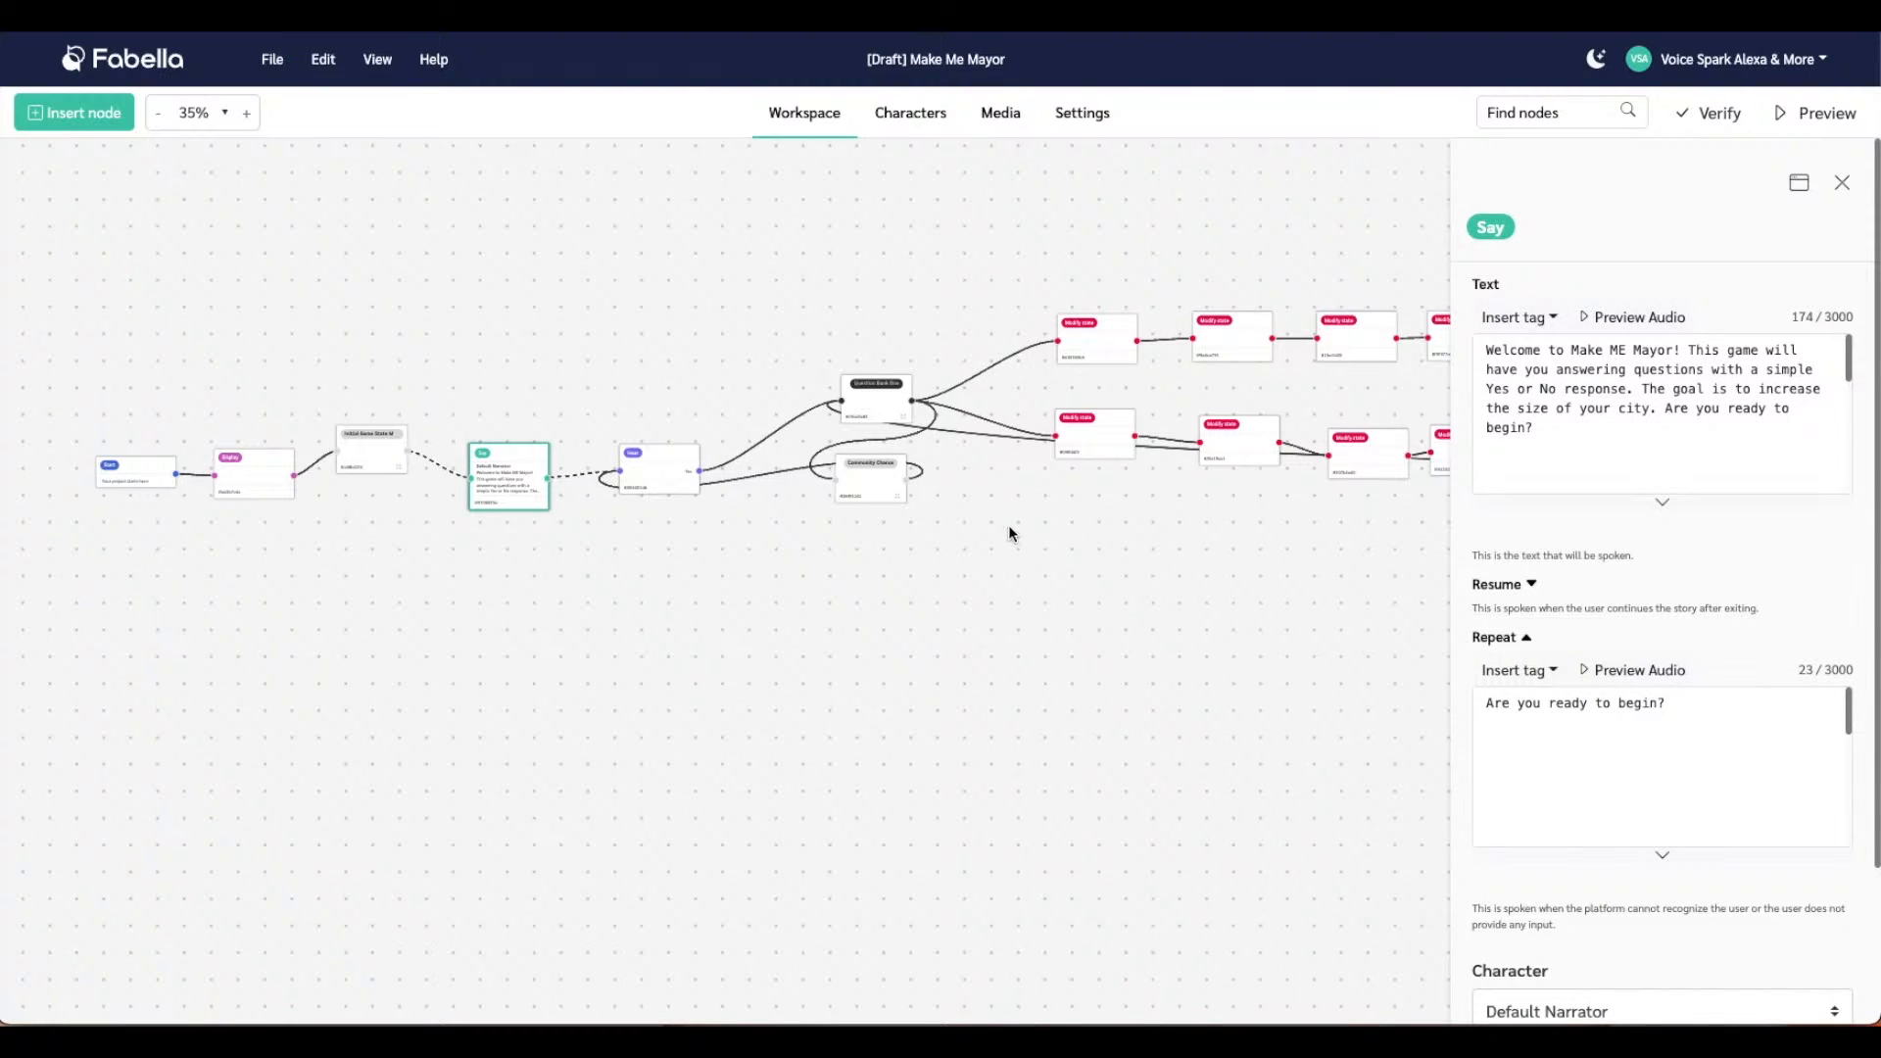
left_click(1088, 617)
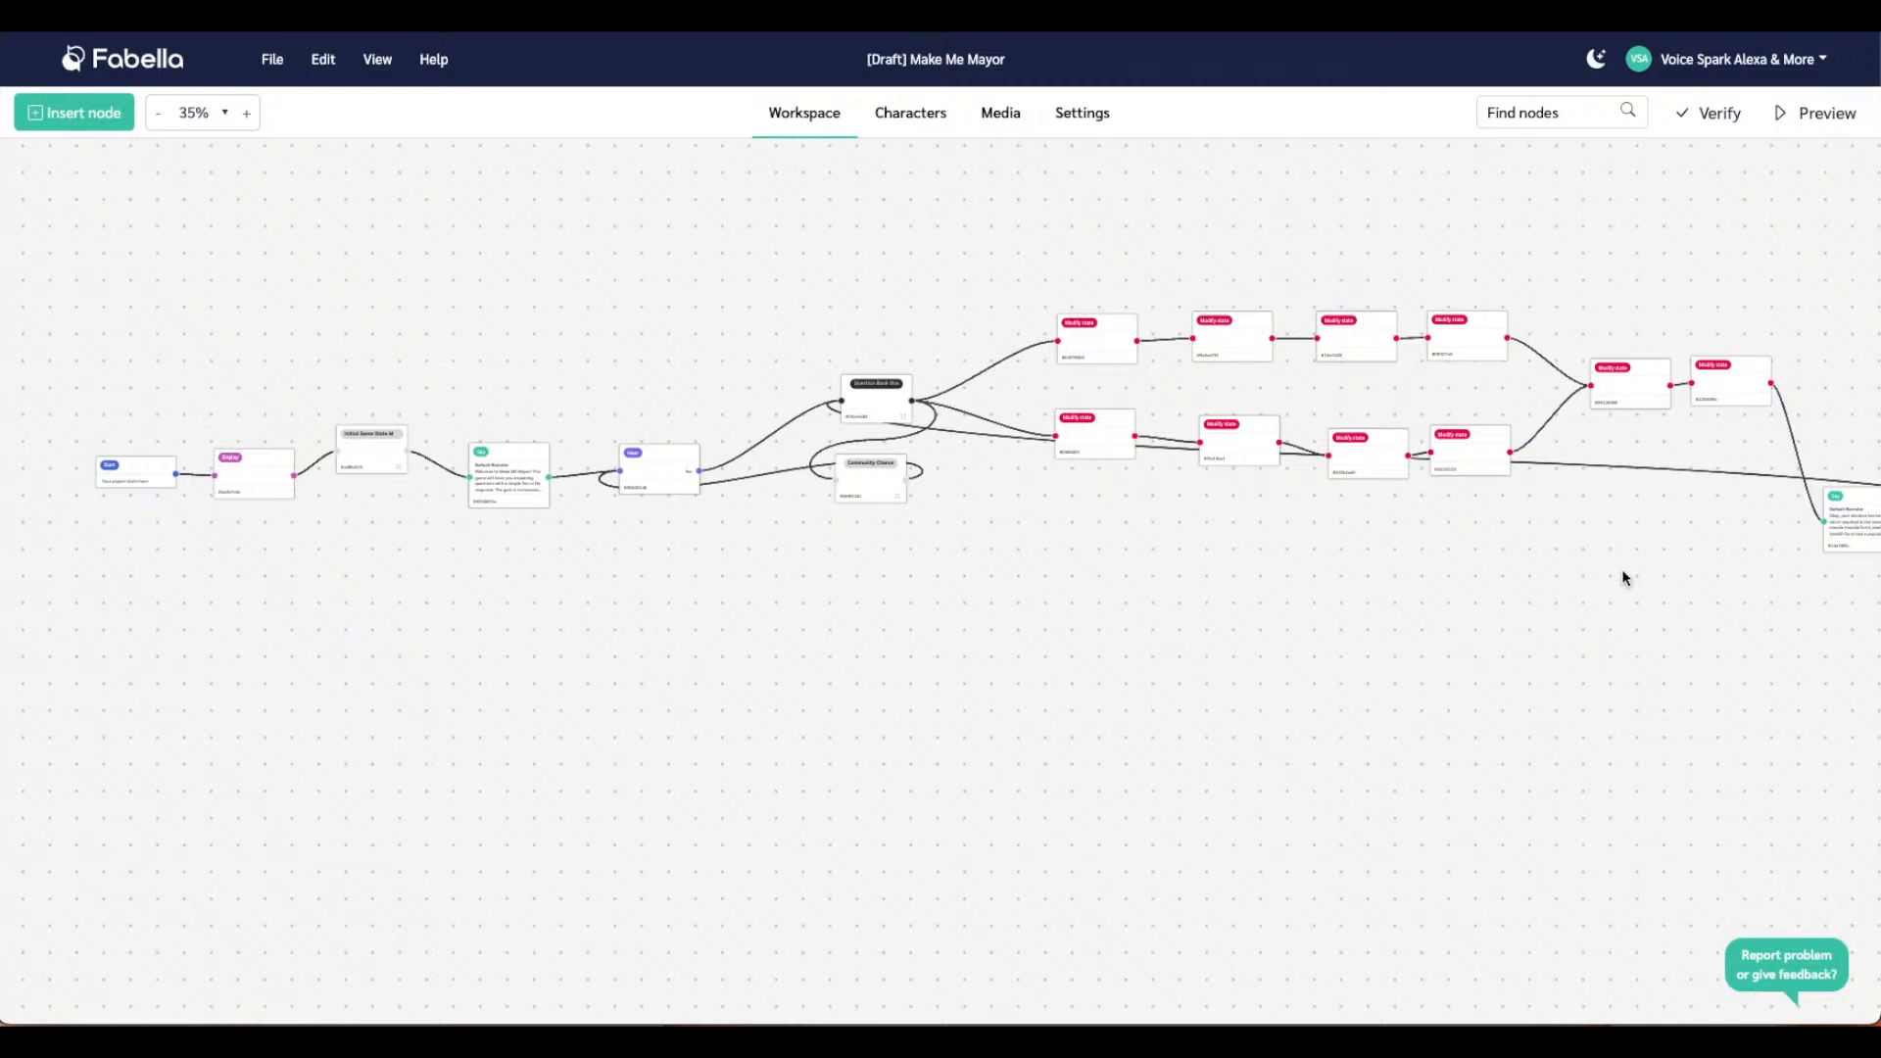
Add the utterance "Stats" to the Hear node that follows the welcome message
left_click_drag(1626, 576, 1393, 639)
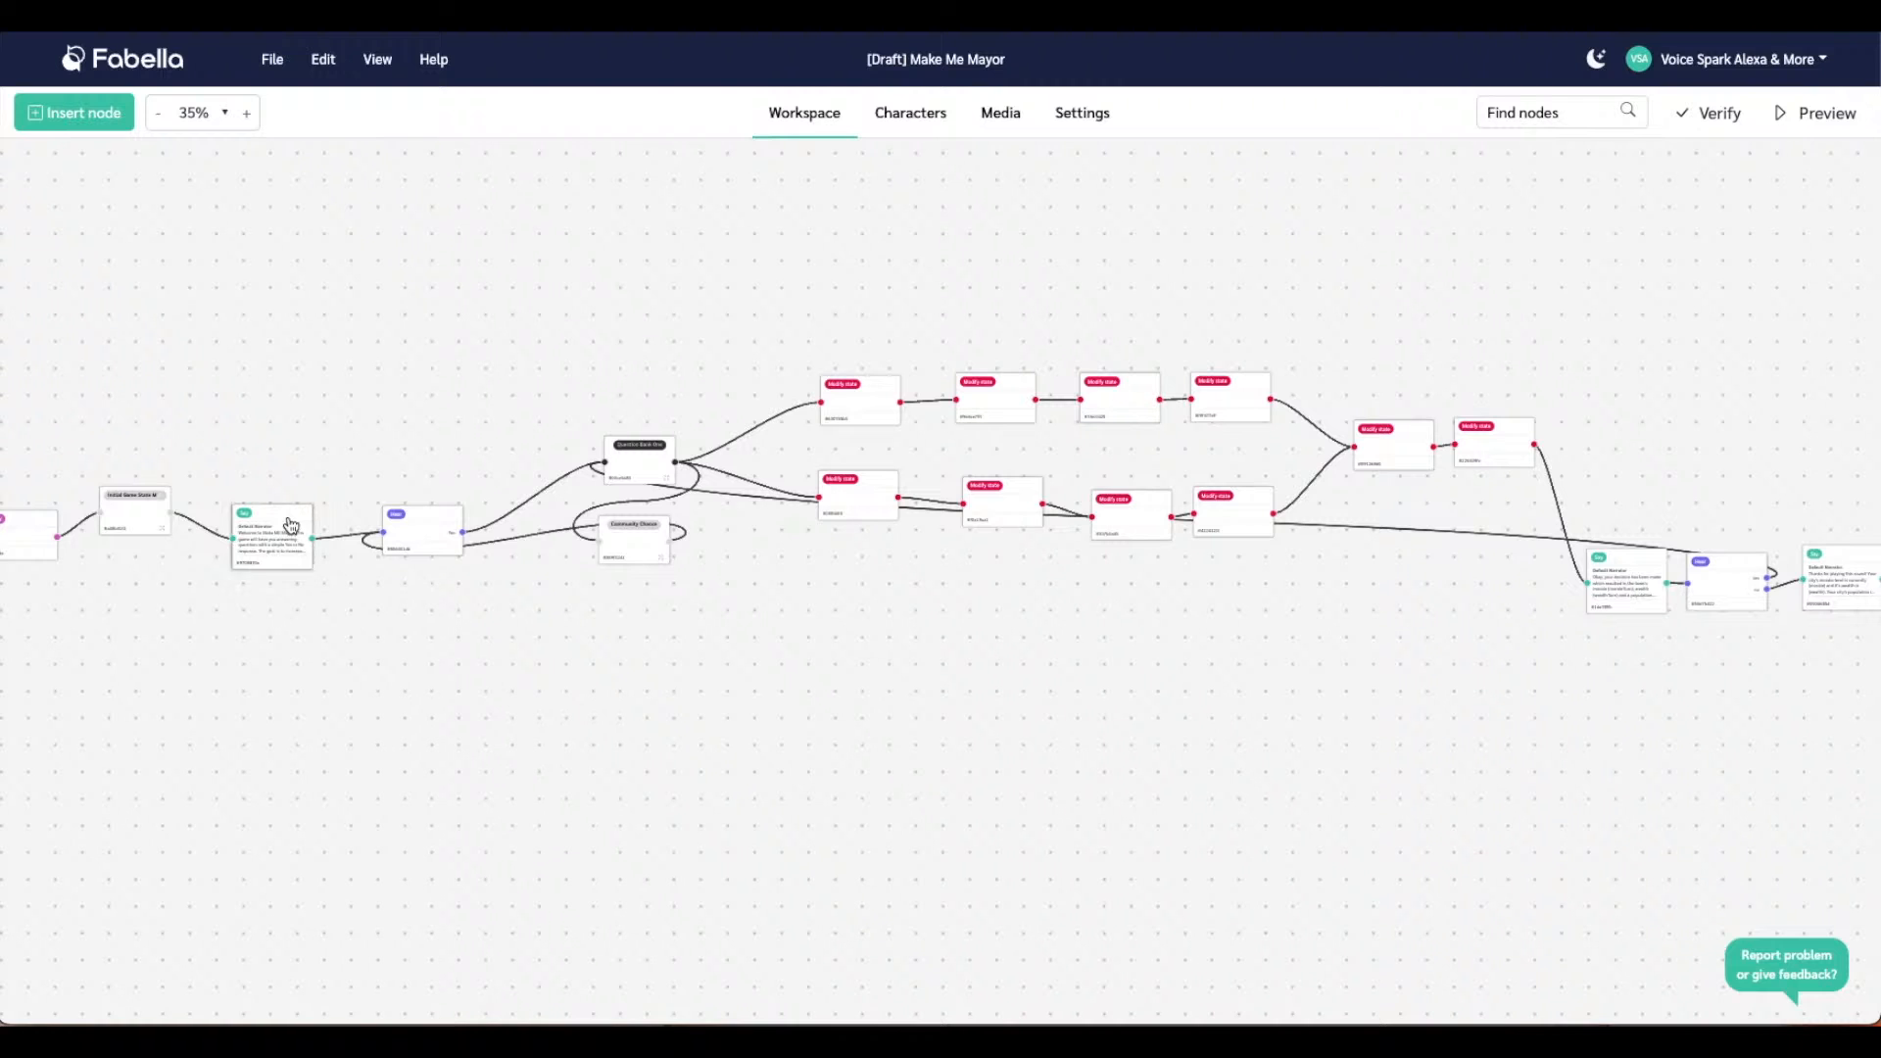
left_click(273, 549)
left_click(445, 535)
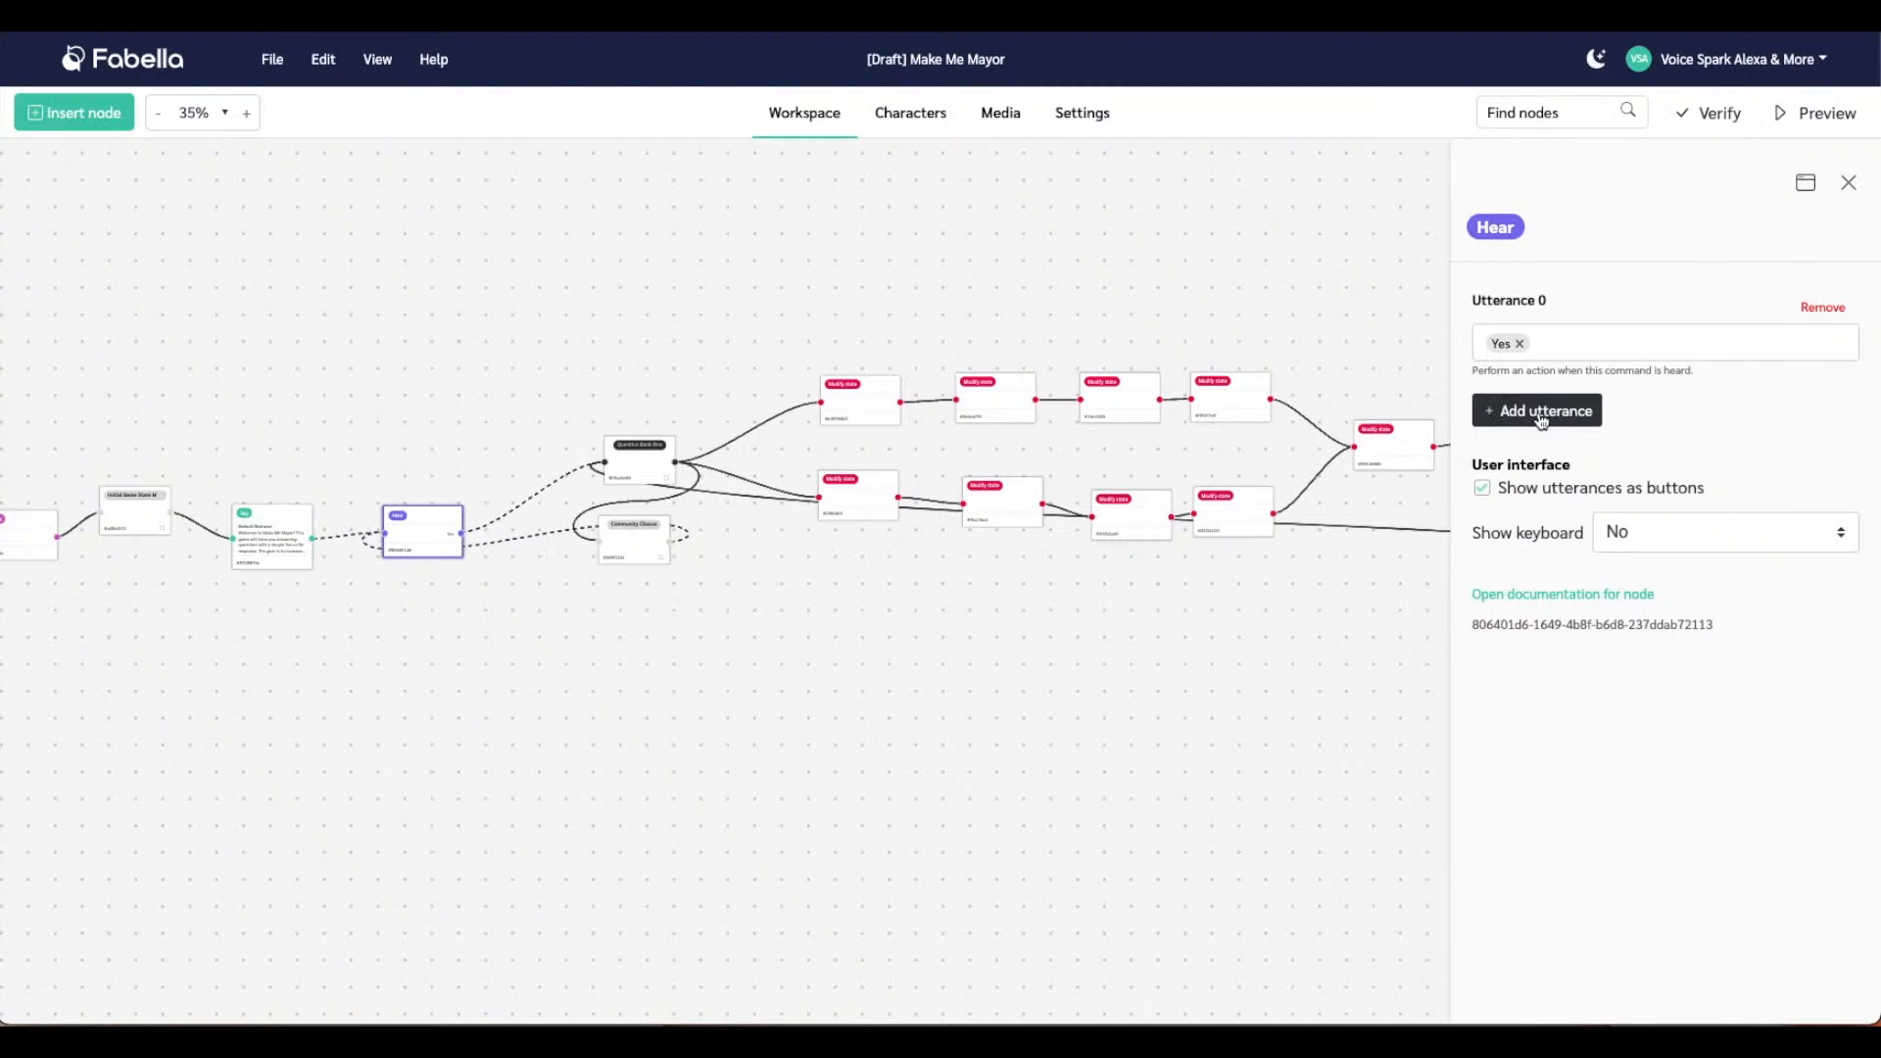
left_click(1509, 410)
left_click(1526, 438)
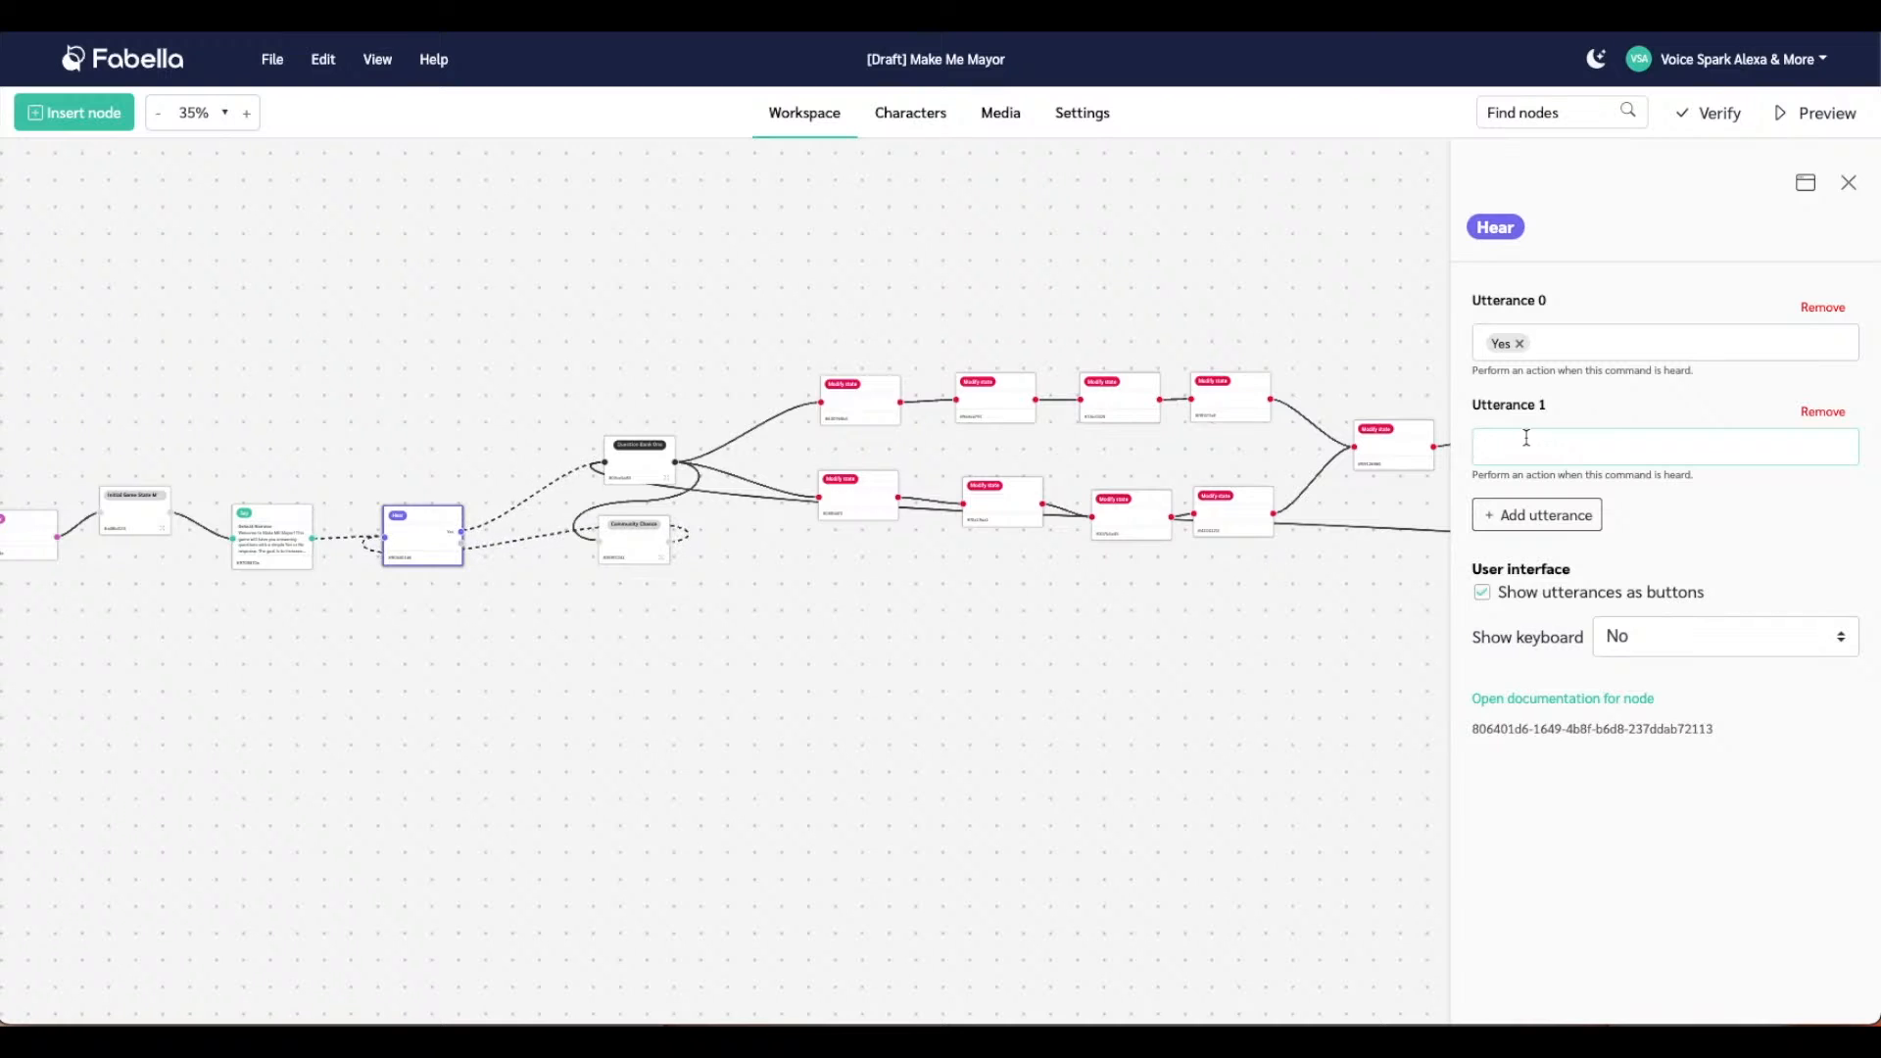
type("Stats")
left_click(1819, 447)
Add a "no" utterance to the same Hear node and connect its output to the closing Thanks for playing Say node
left_click(1553, 529)
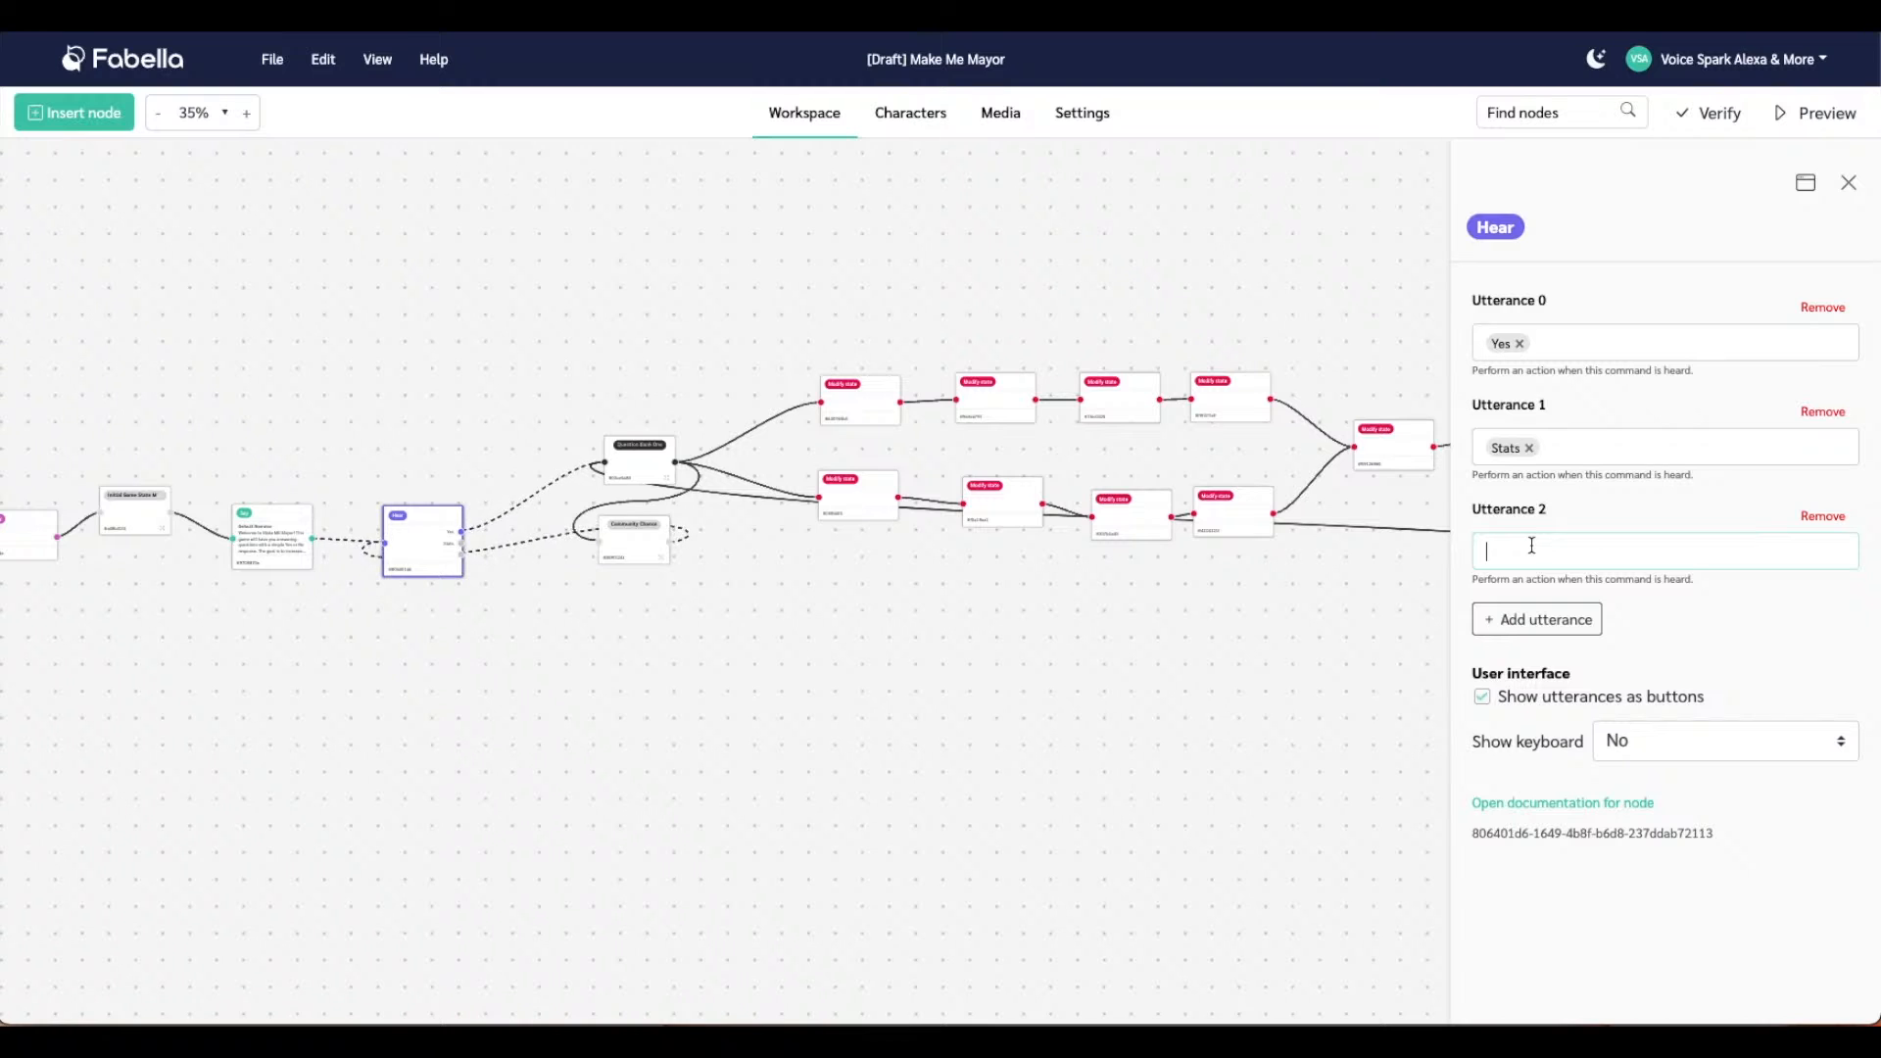
type("no")
left_click(1820, 551)
left_click(696, 672)
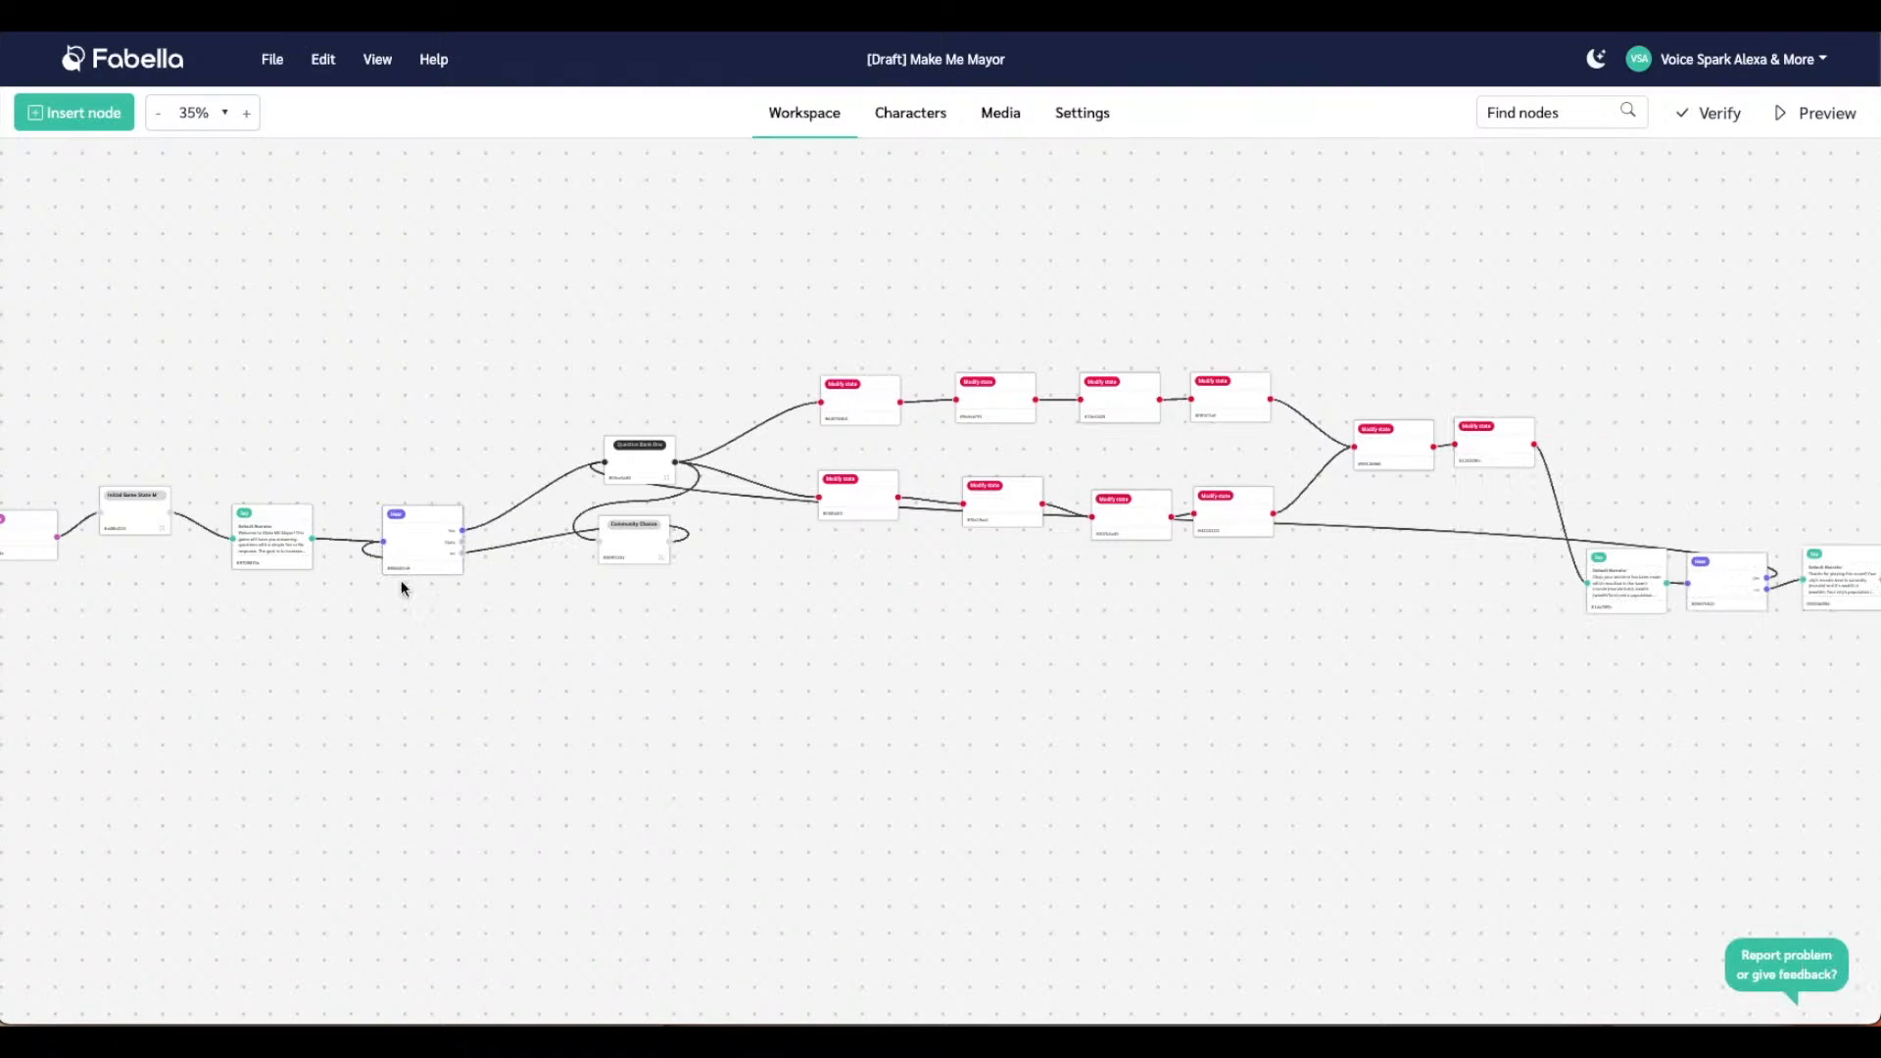
left_click_drag(461, 560, 1804, 588)
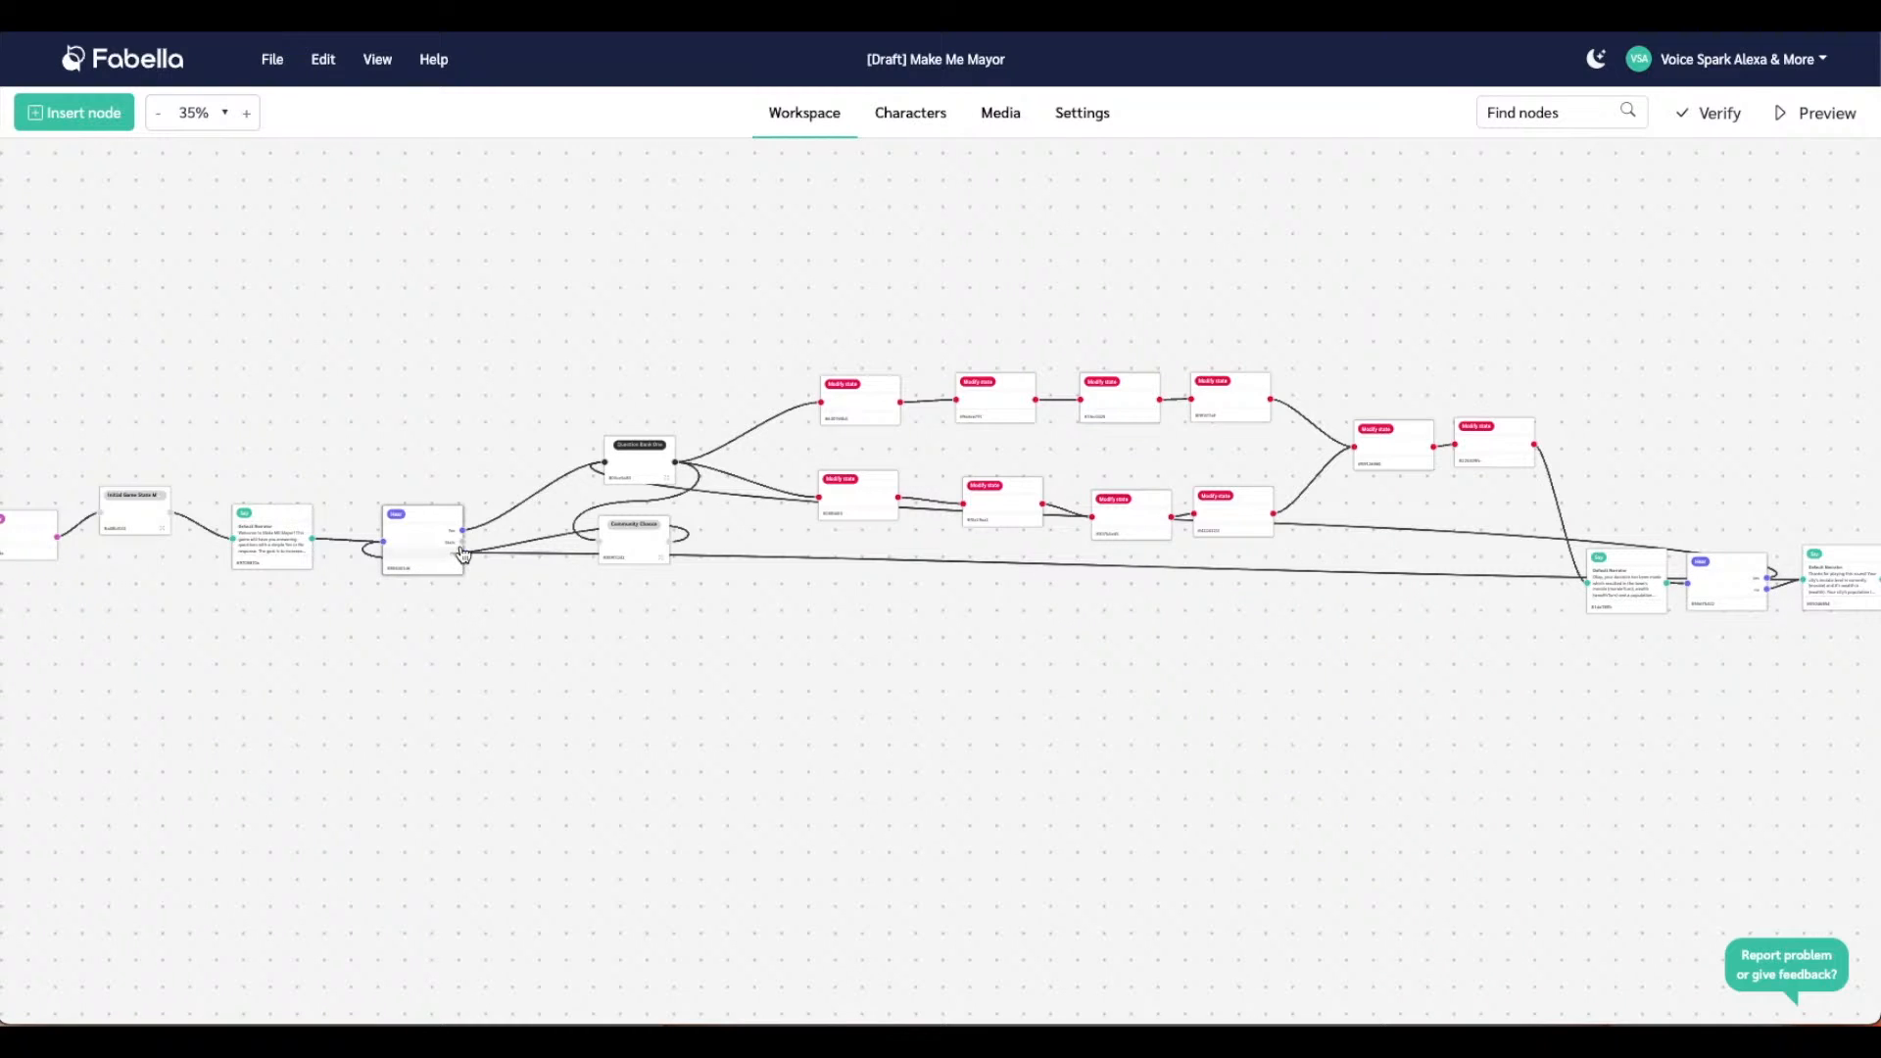
Insert a new Say node and place it directly below the Hear node that follows the welcome message
right_click(448, 718)
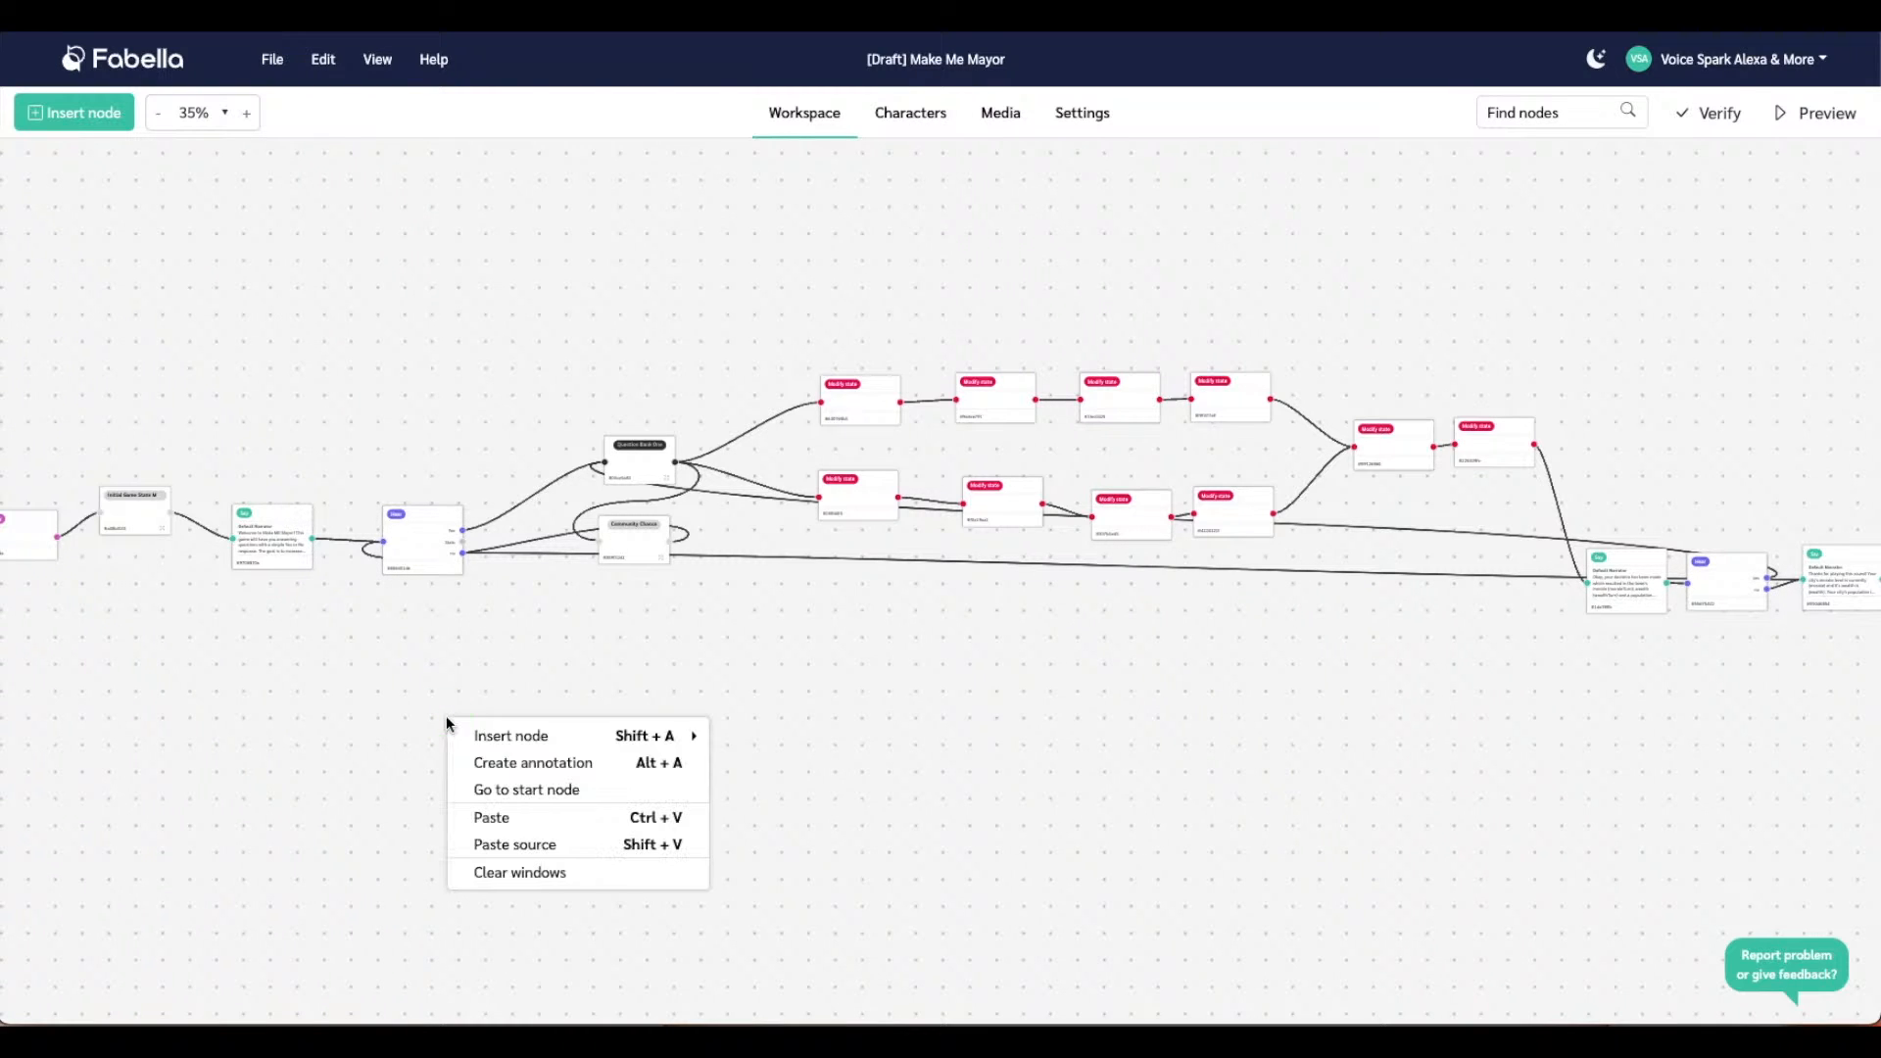
mouse_move(672, 733)
mouse_move(814, 790)
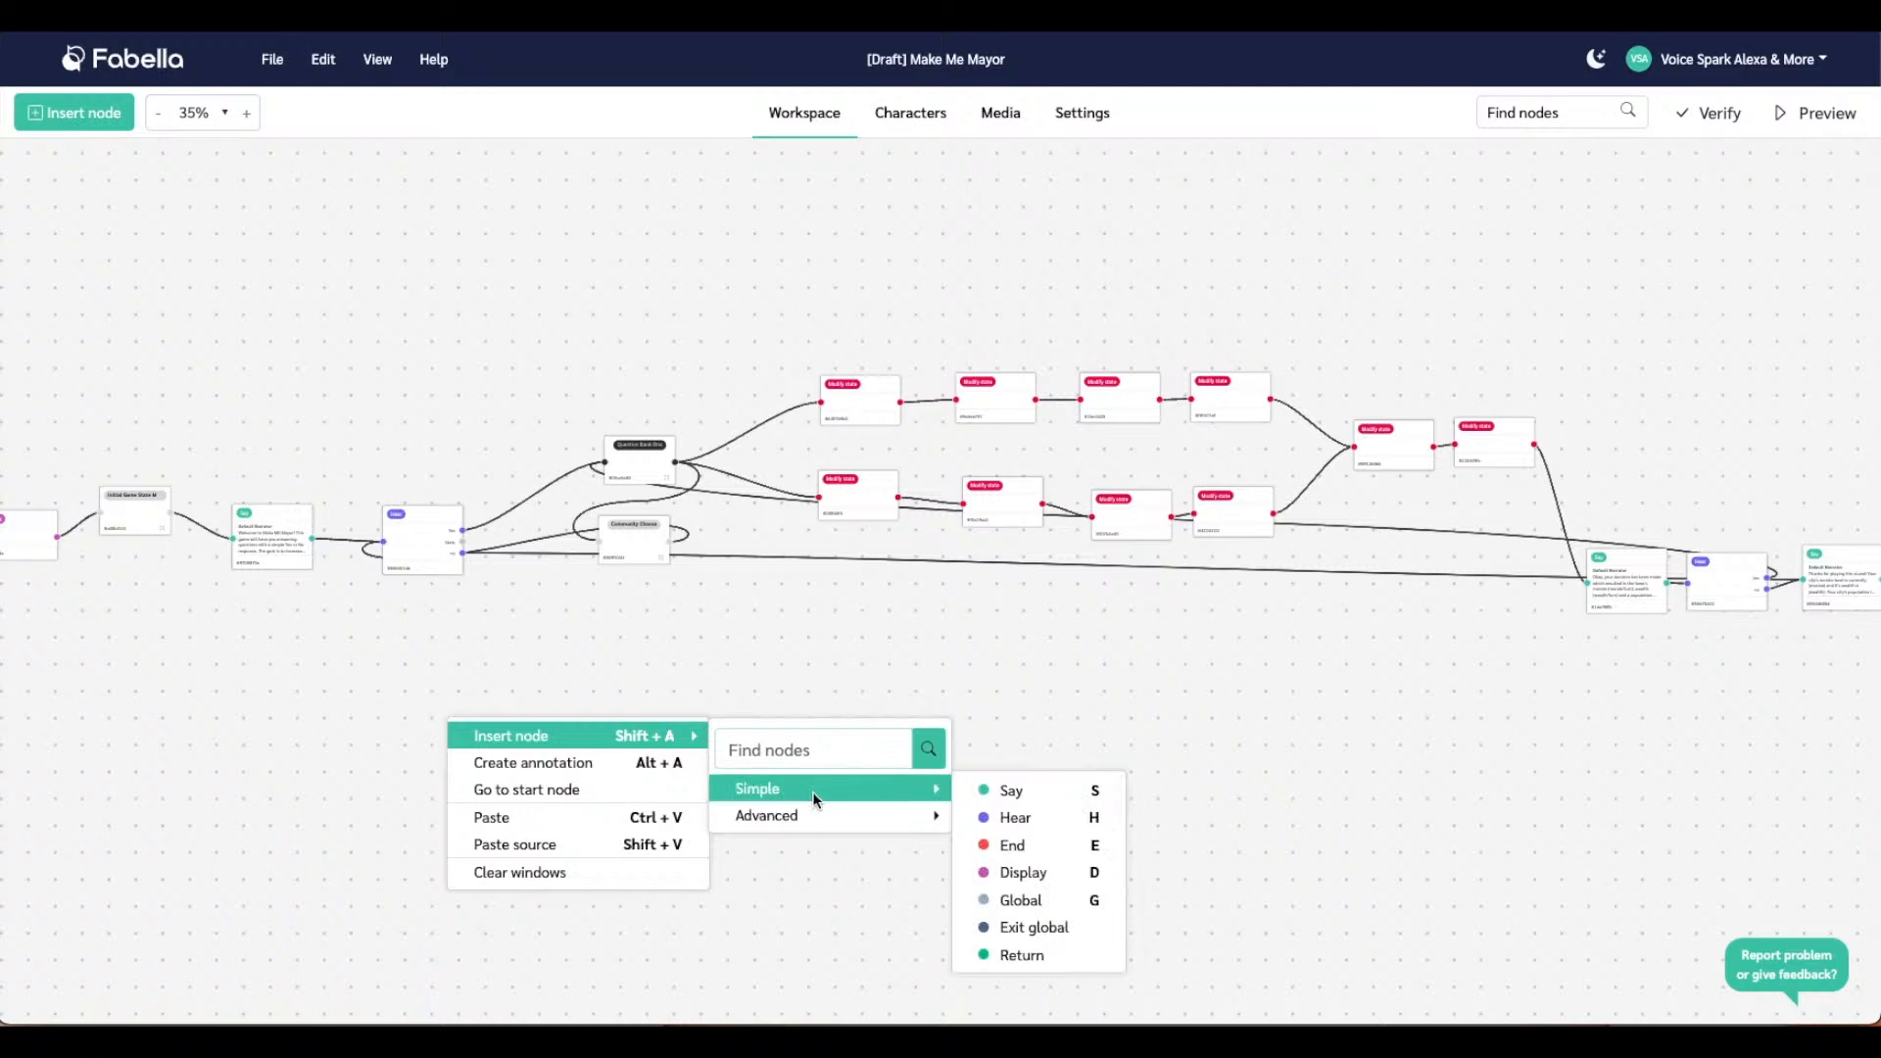
left_click(1054, 796)
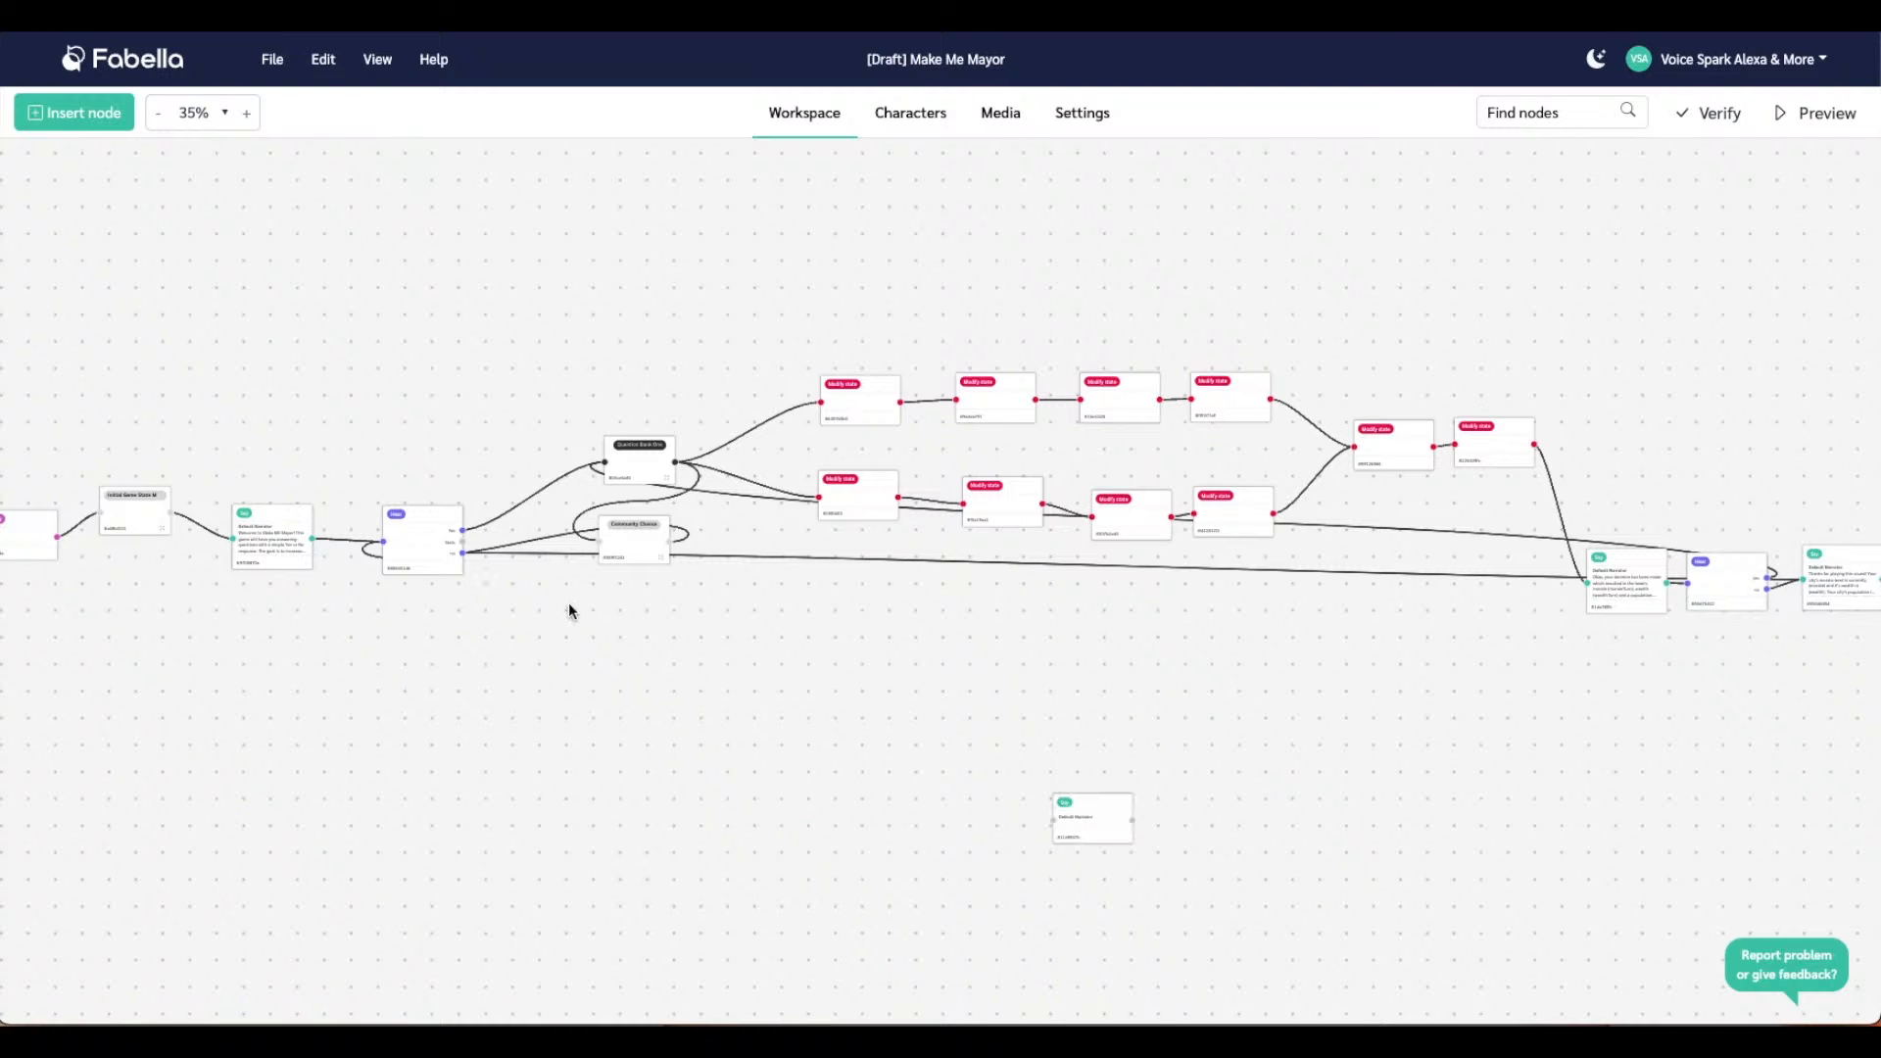
left_click_drag(1096, 822, 424, 625)
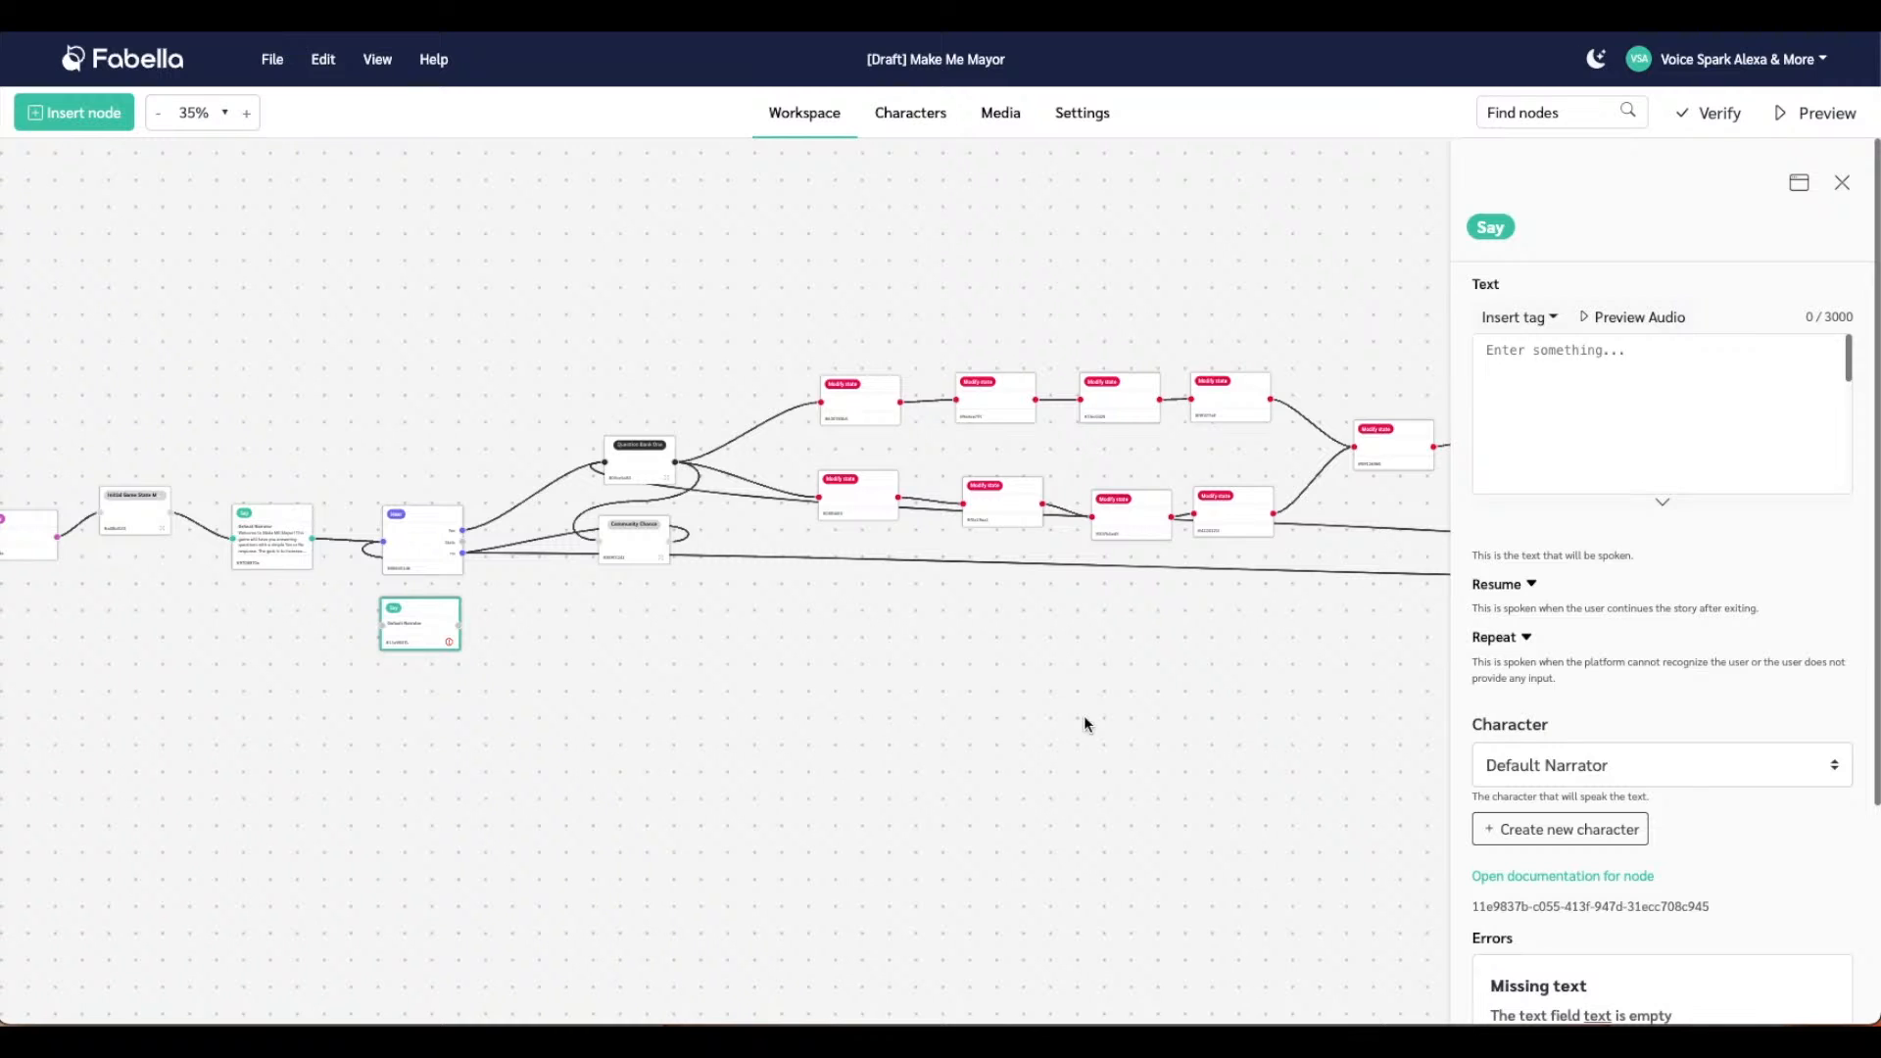
left_click(1846, 186)
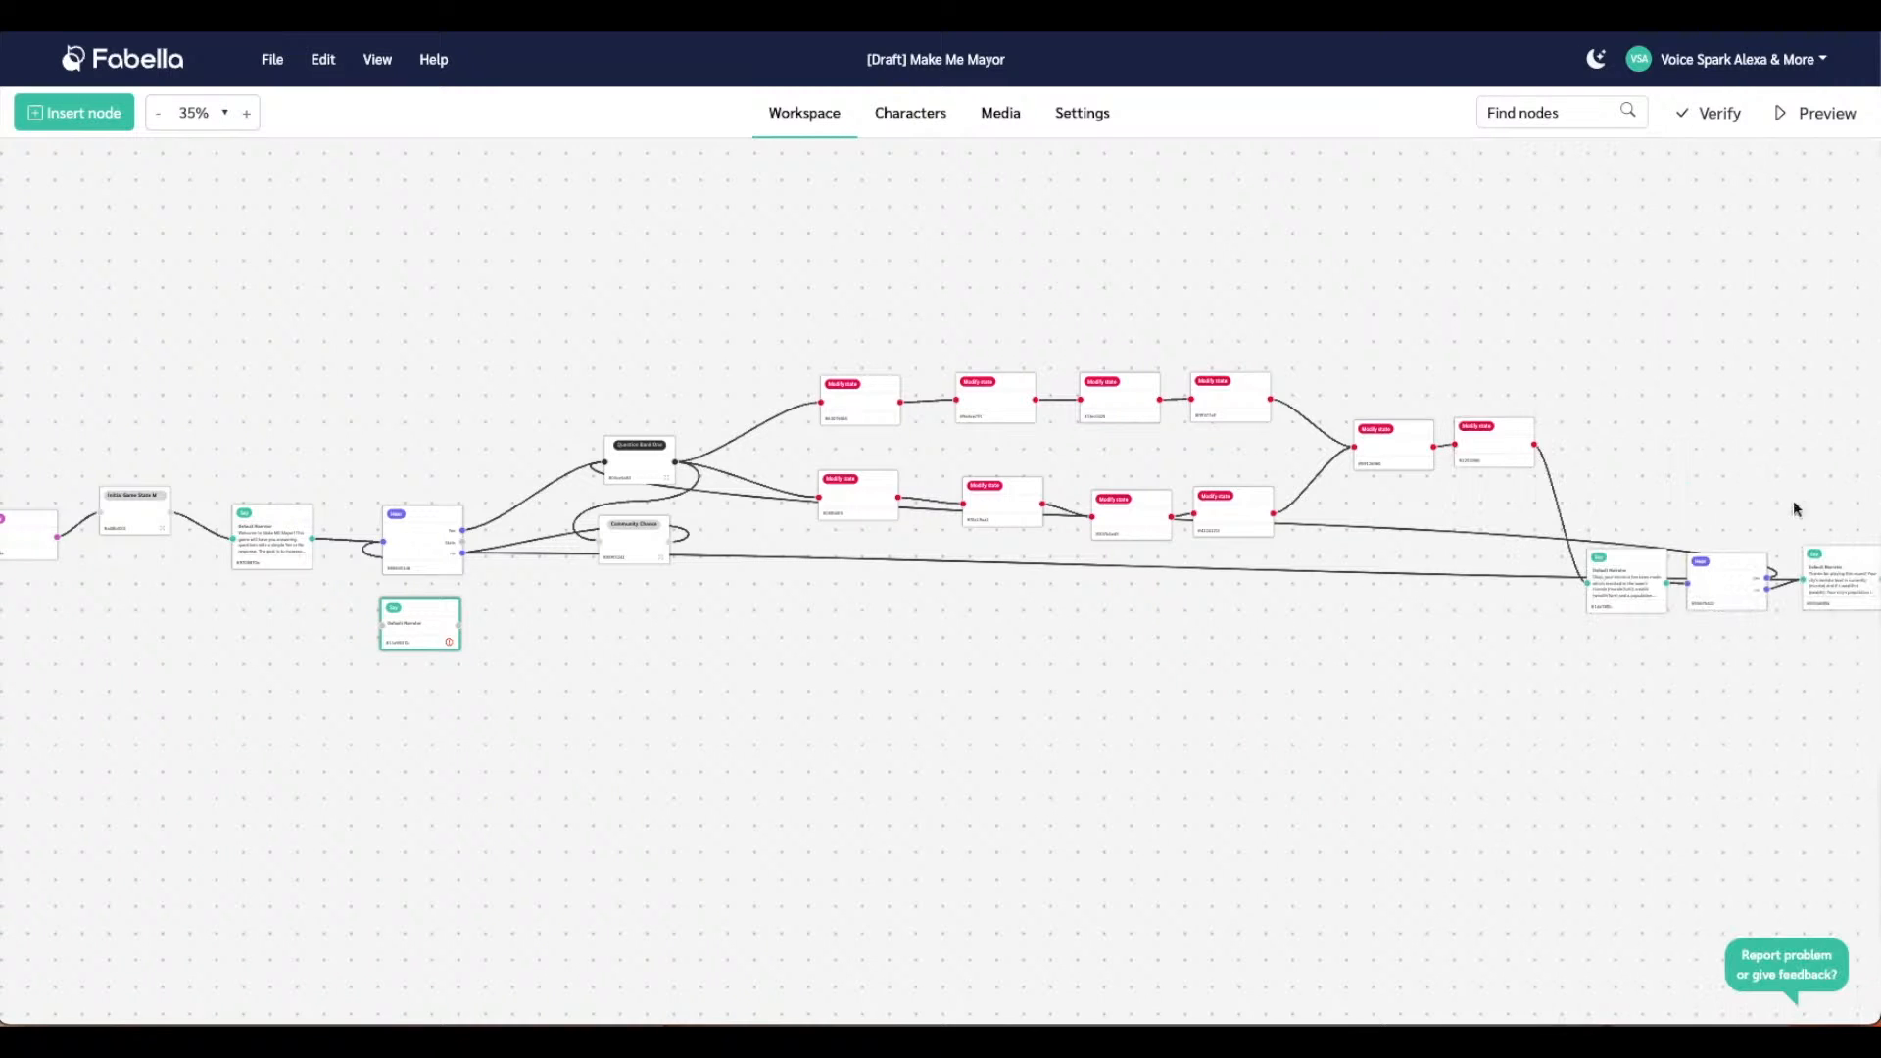
Copy the closing Say node's text from "Your city's morale level" to its end into the new Say node
left_click_drag(1797, 499, 1470, 479)
left_click(1512, 573)
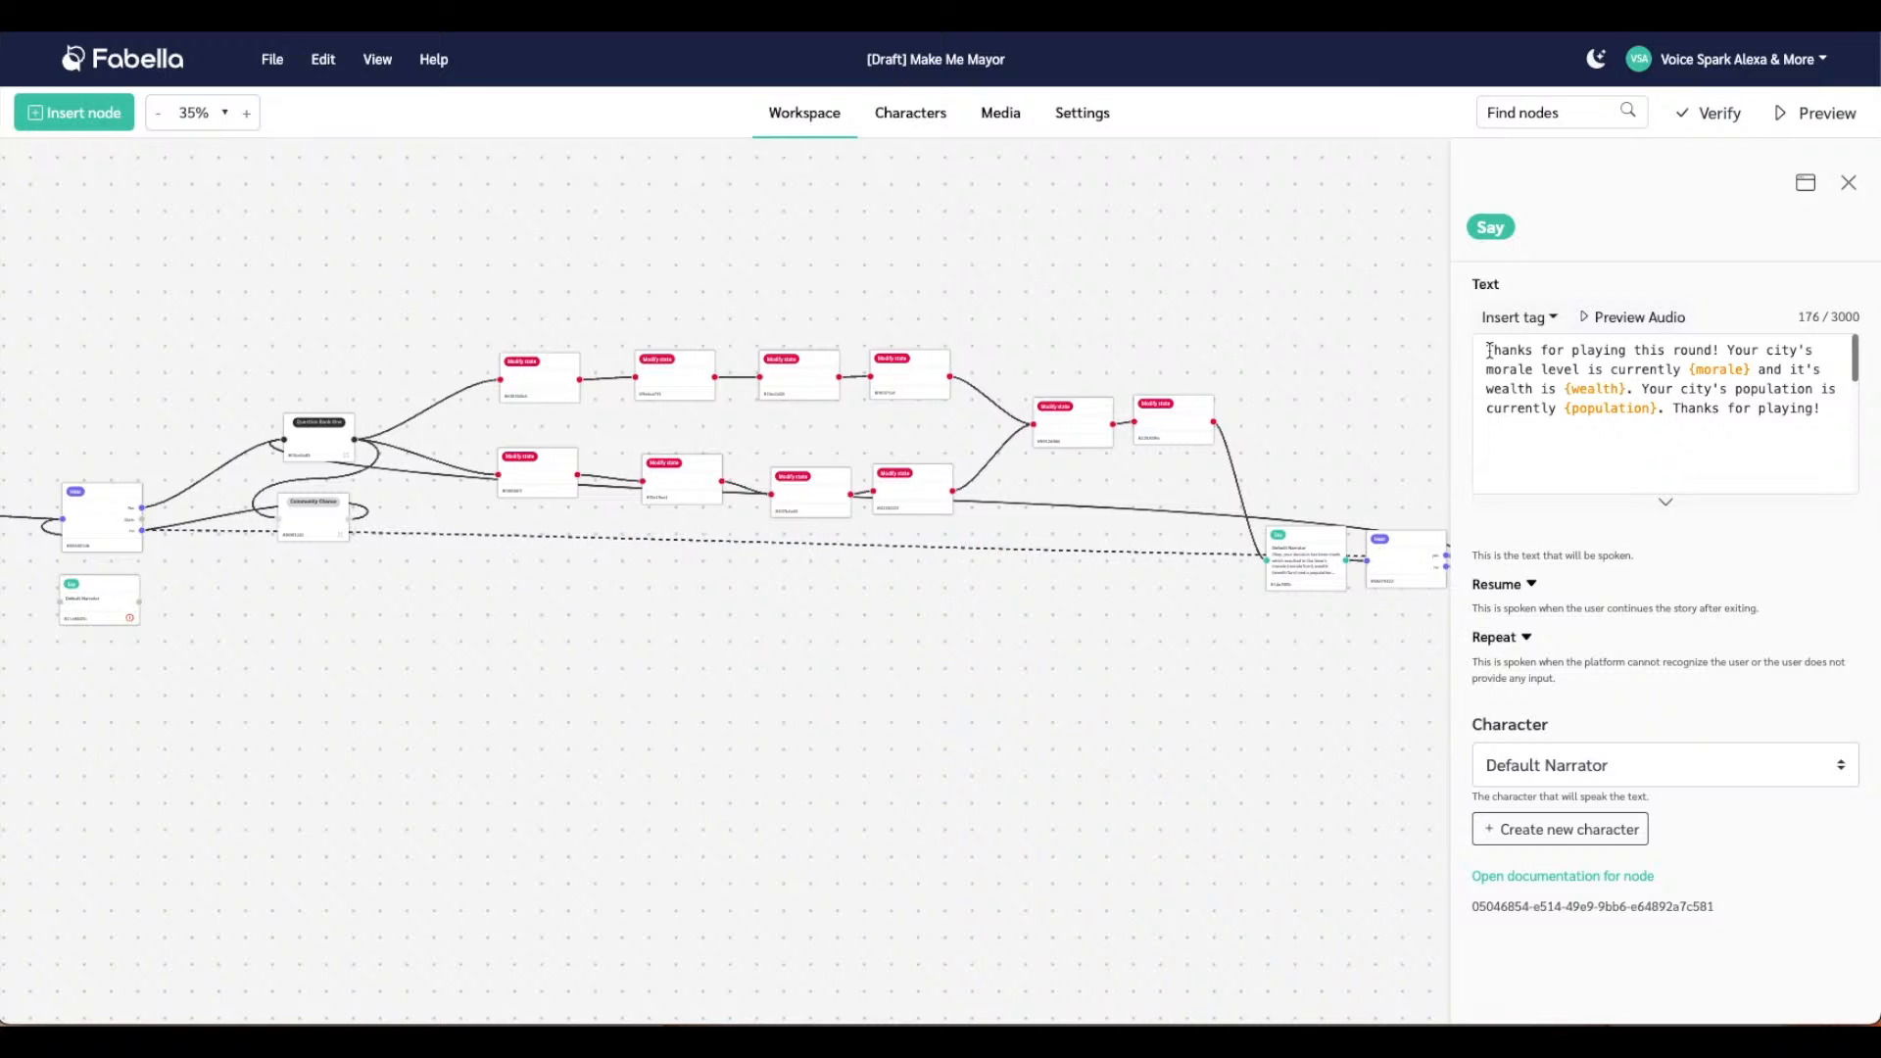
left_click_drag(1730, 345, 1845, 414)
key("ctrl+c")
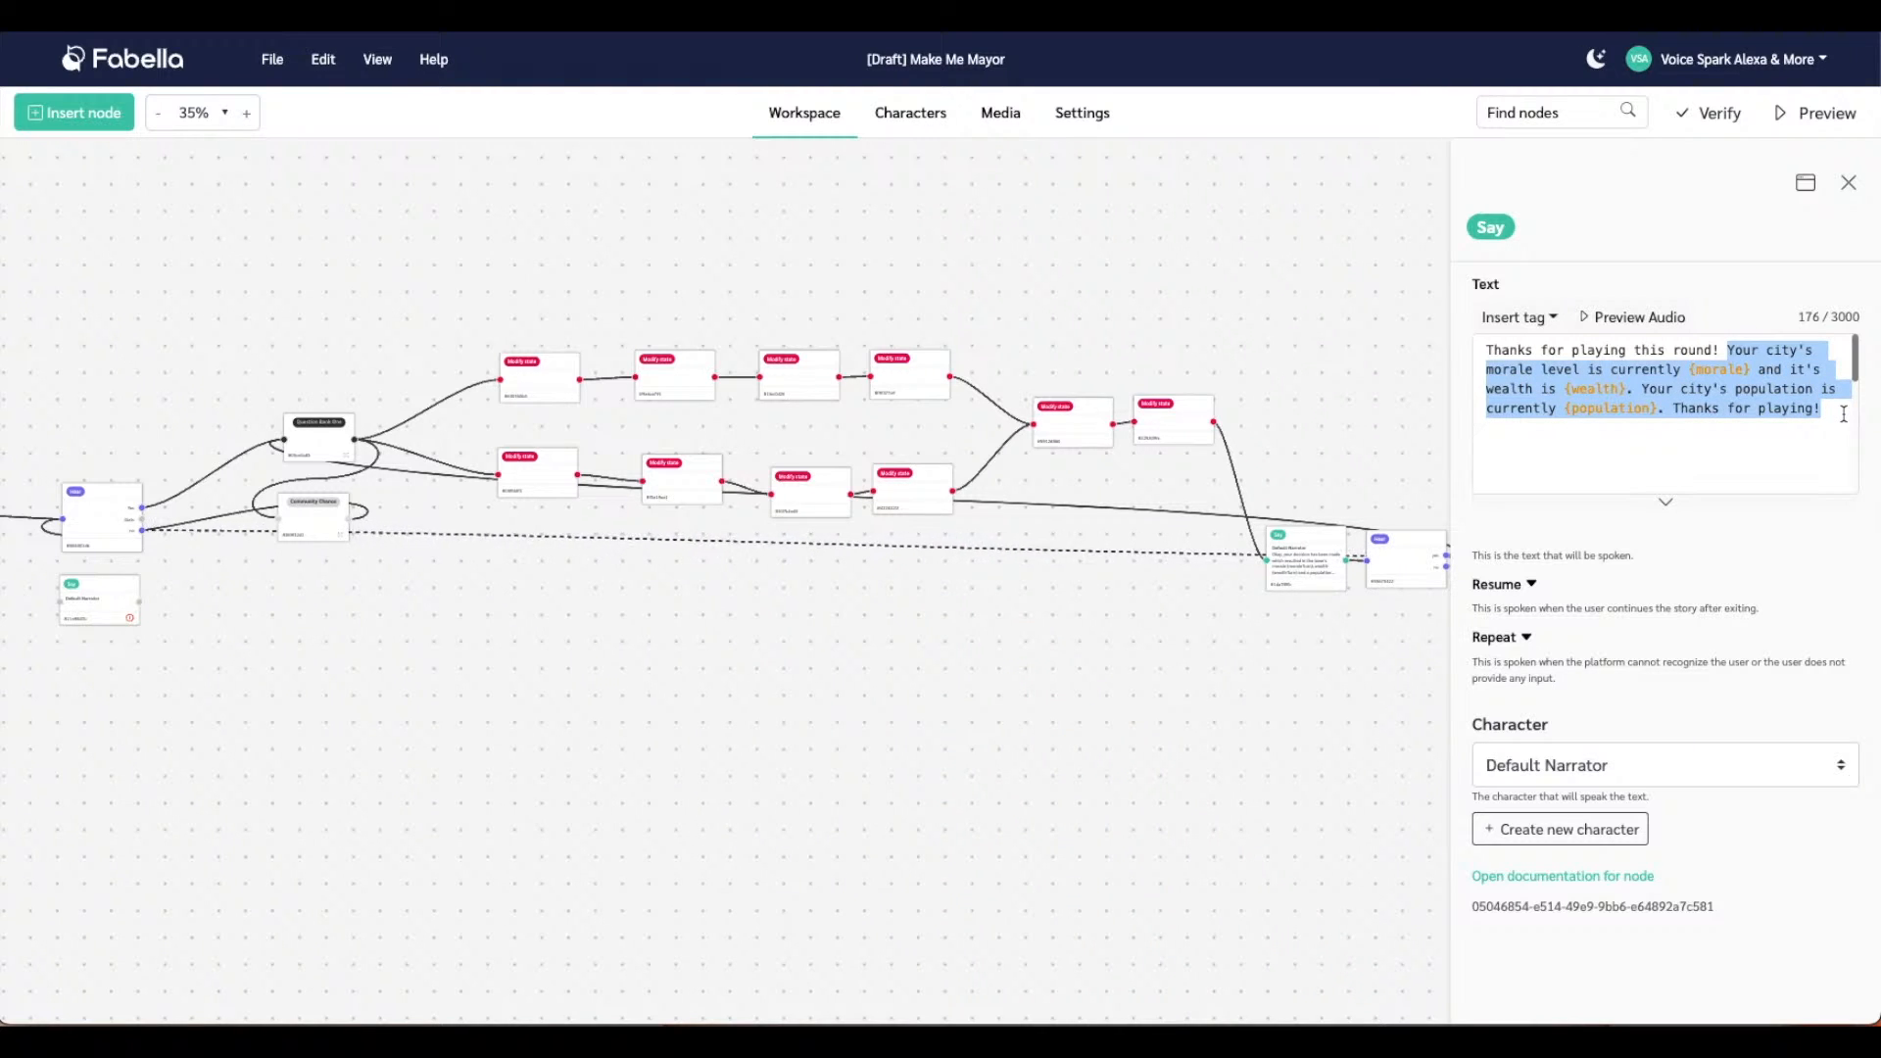
left_click(1849, 182)
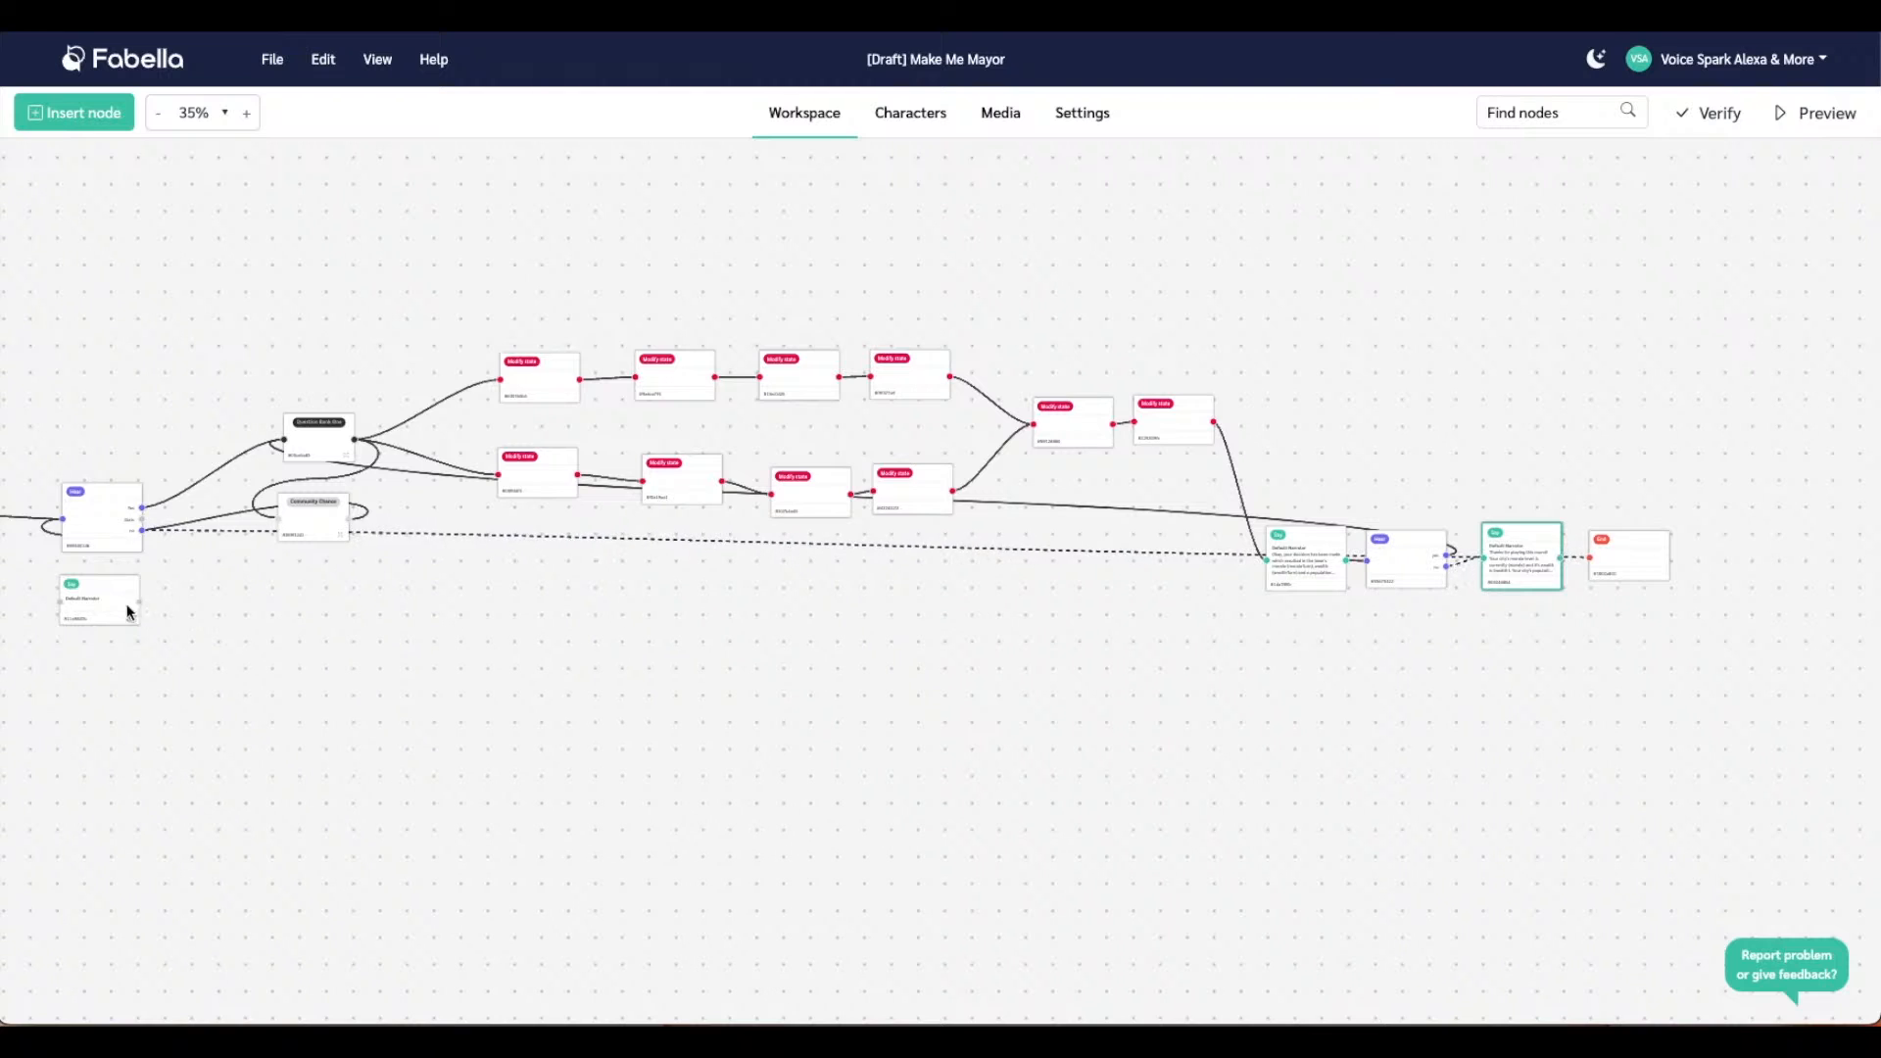
left_click(96, 600)
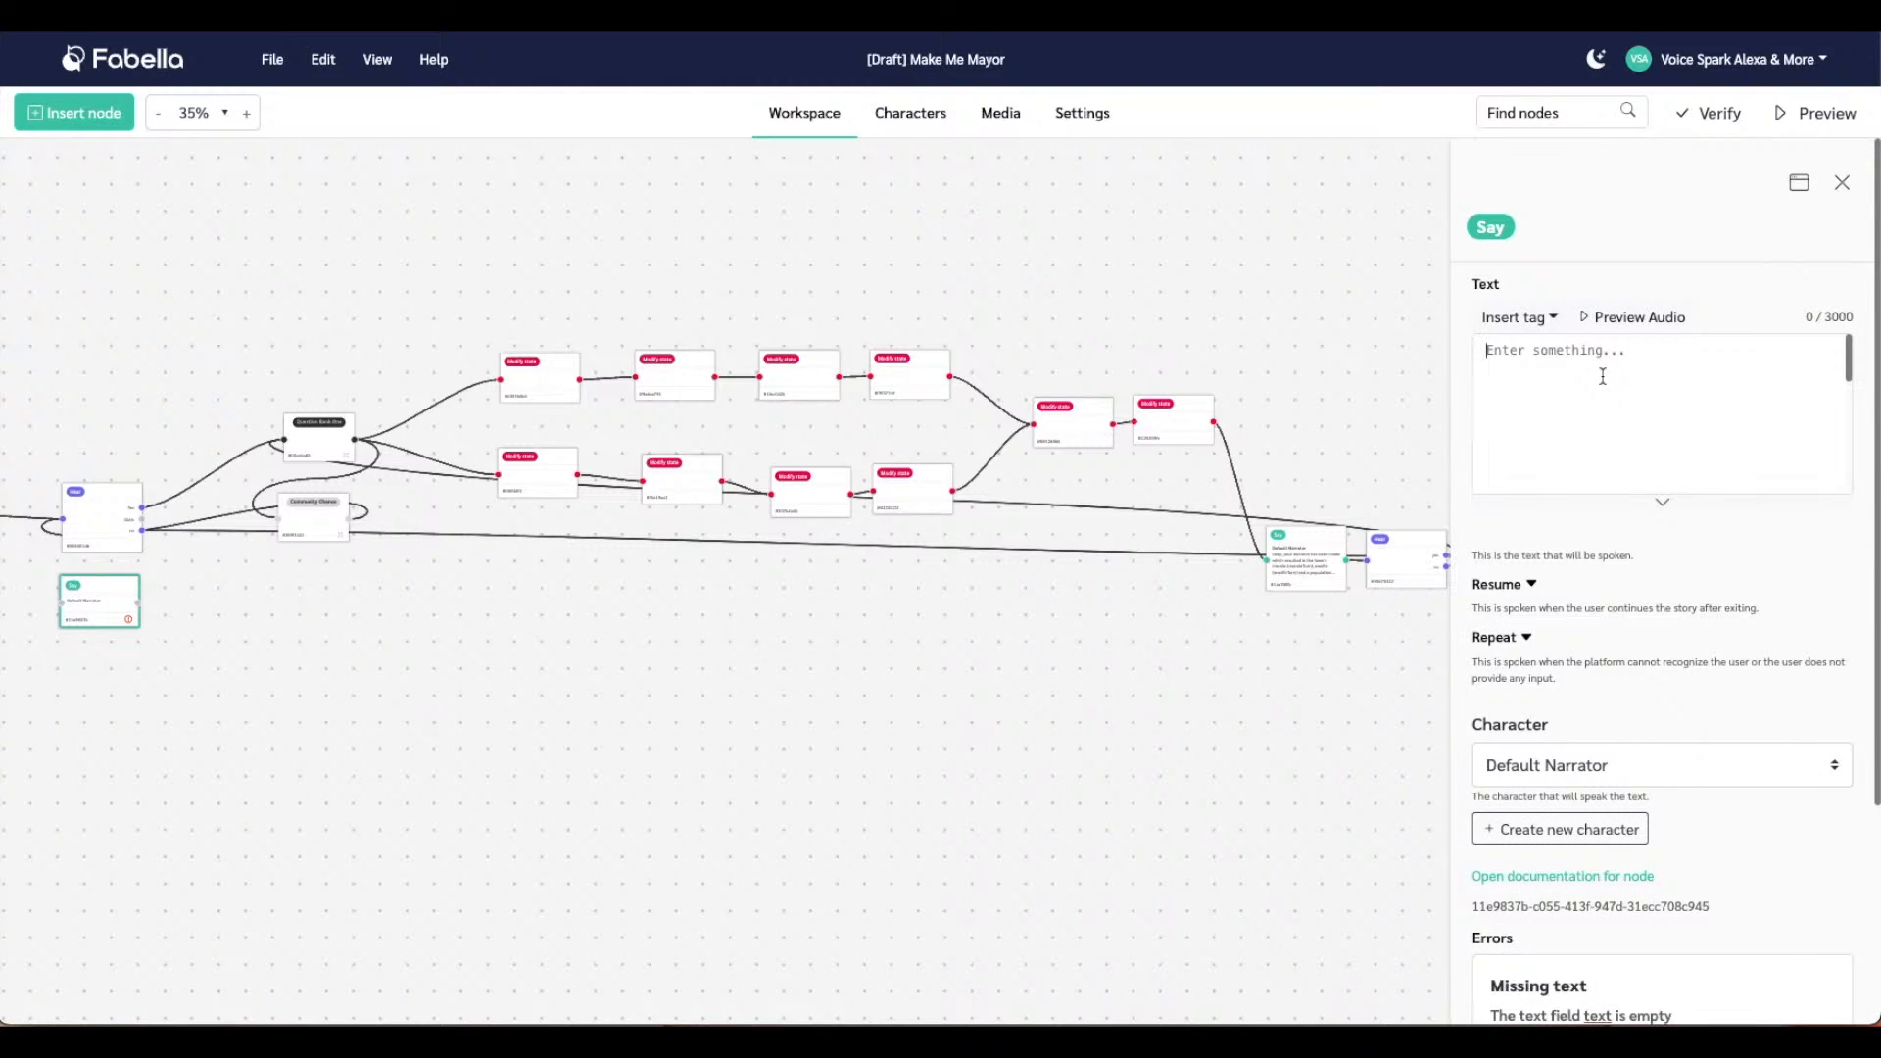
key("ctrl+v")
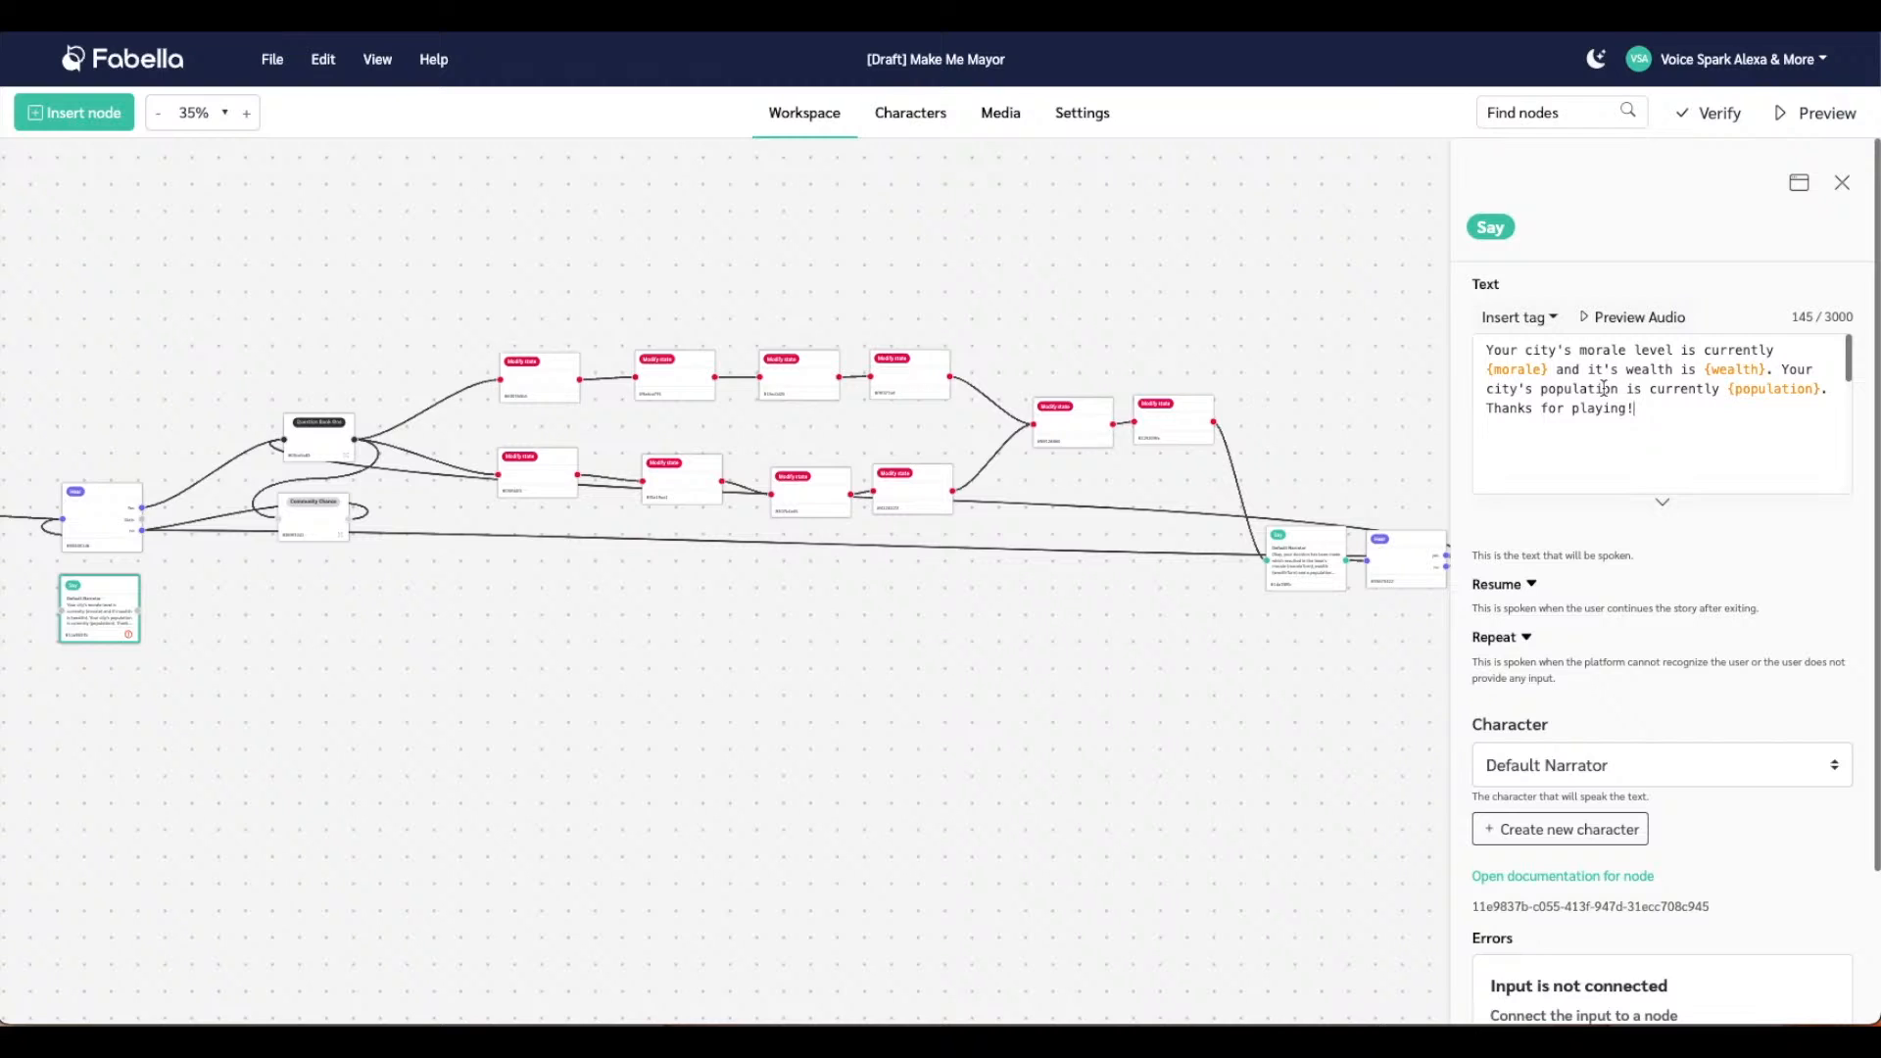
In the new Say node, change "wealth is" to "wealth level is" and replace "Thanks for playing!" with "Please say continue for the next question."
left_click(1681, 370)
type("level")
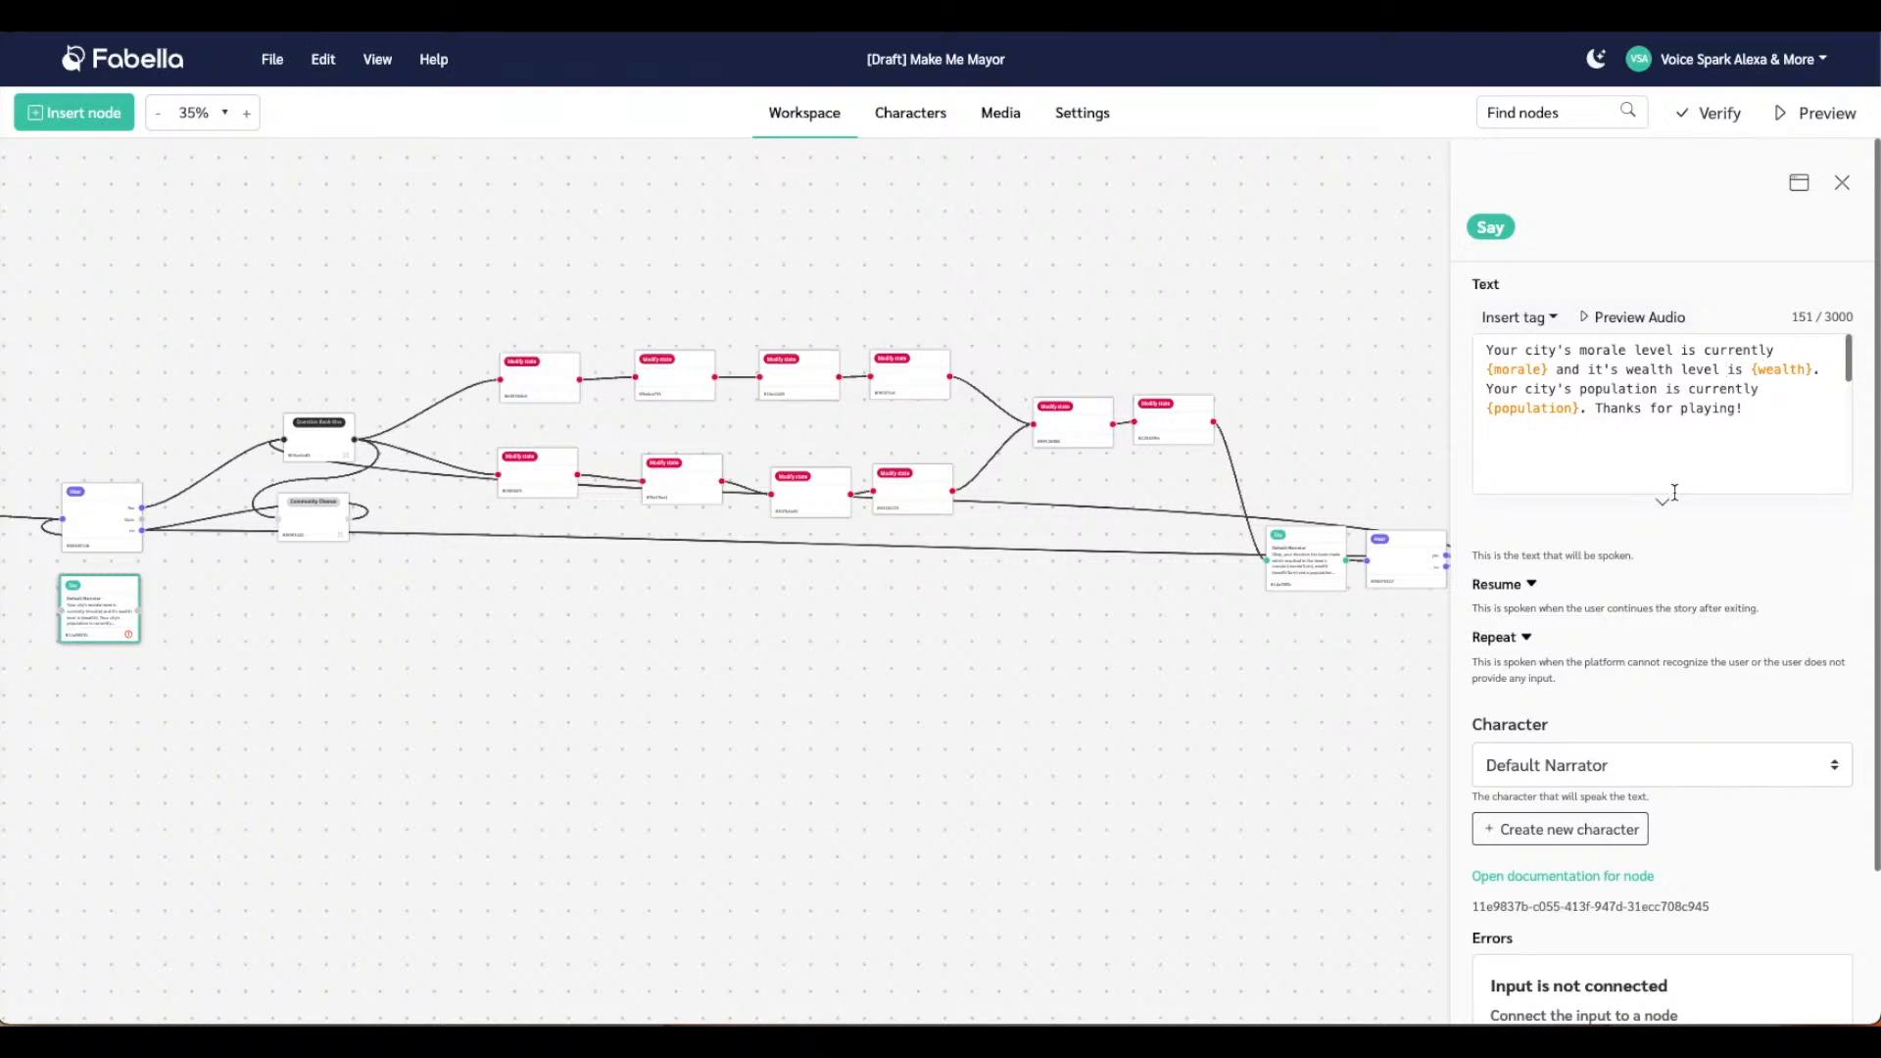
left_click_drag(1595, 409, 1763, 410)
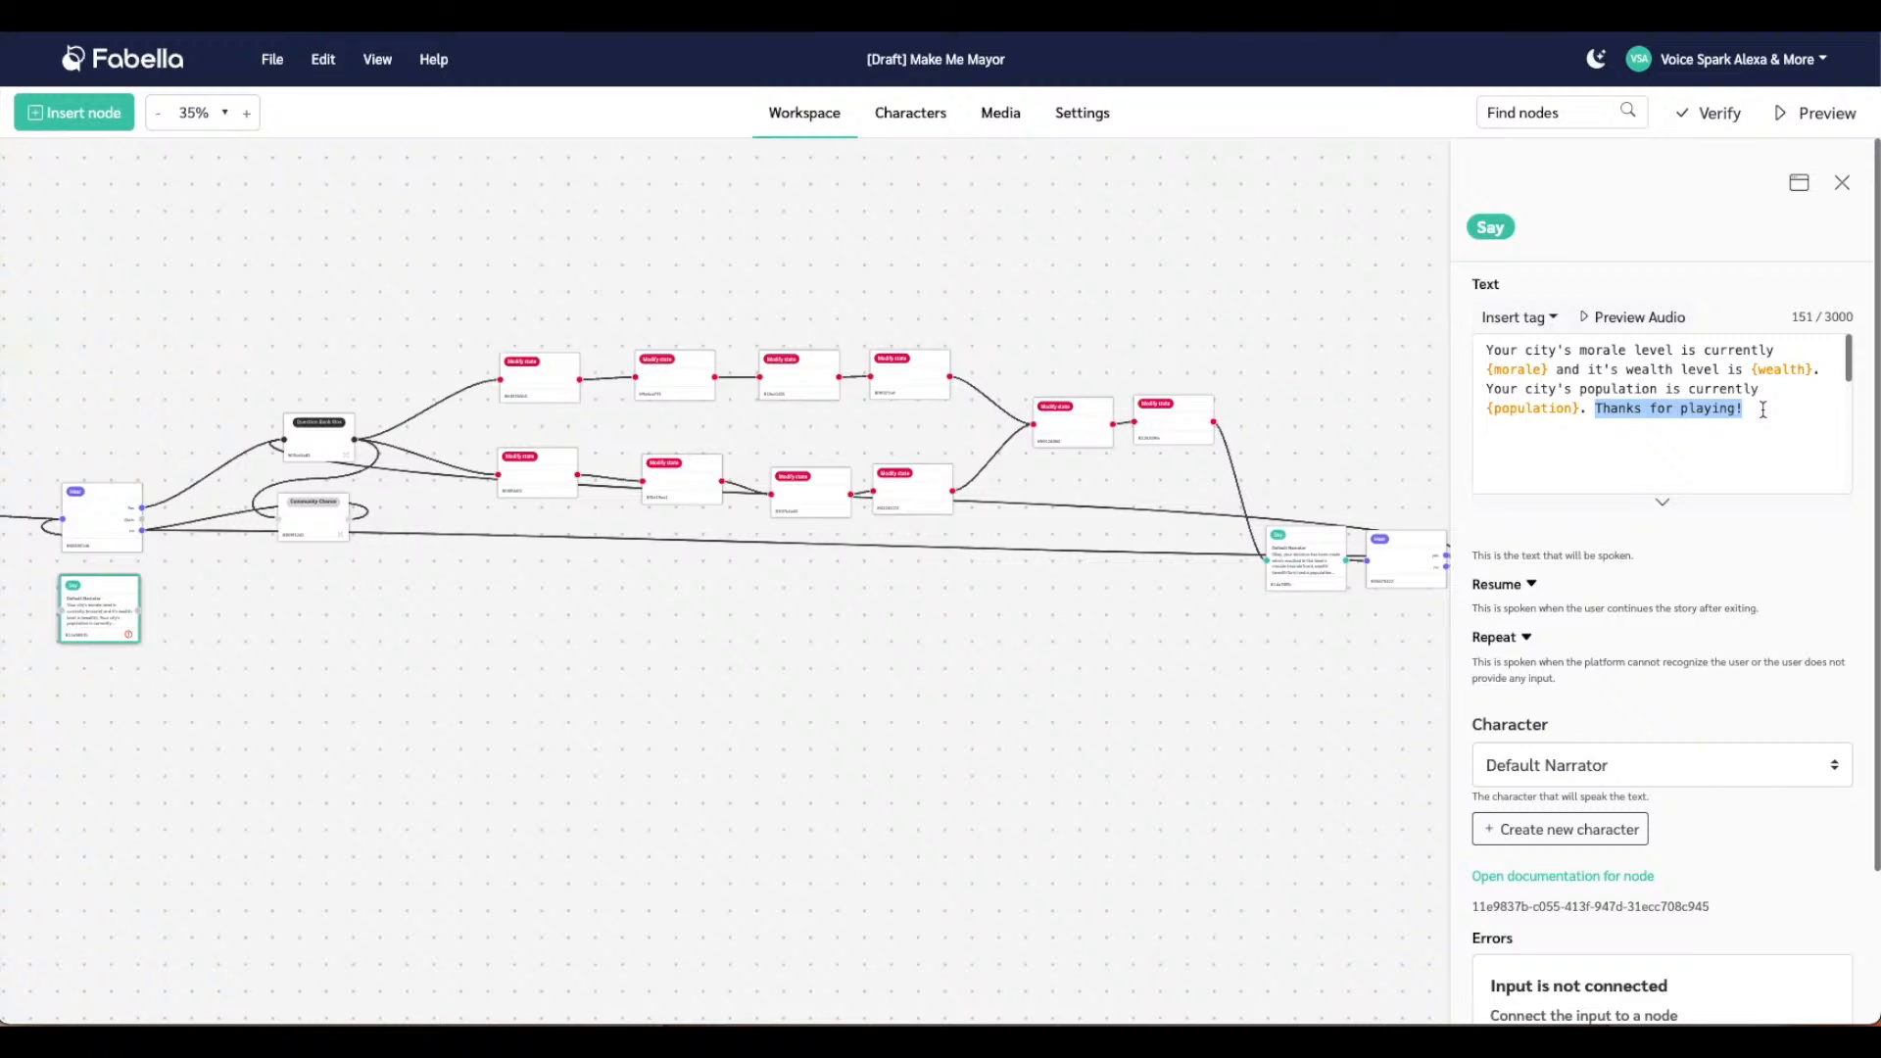
type("Pl")
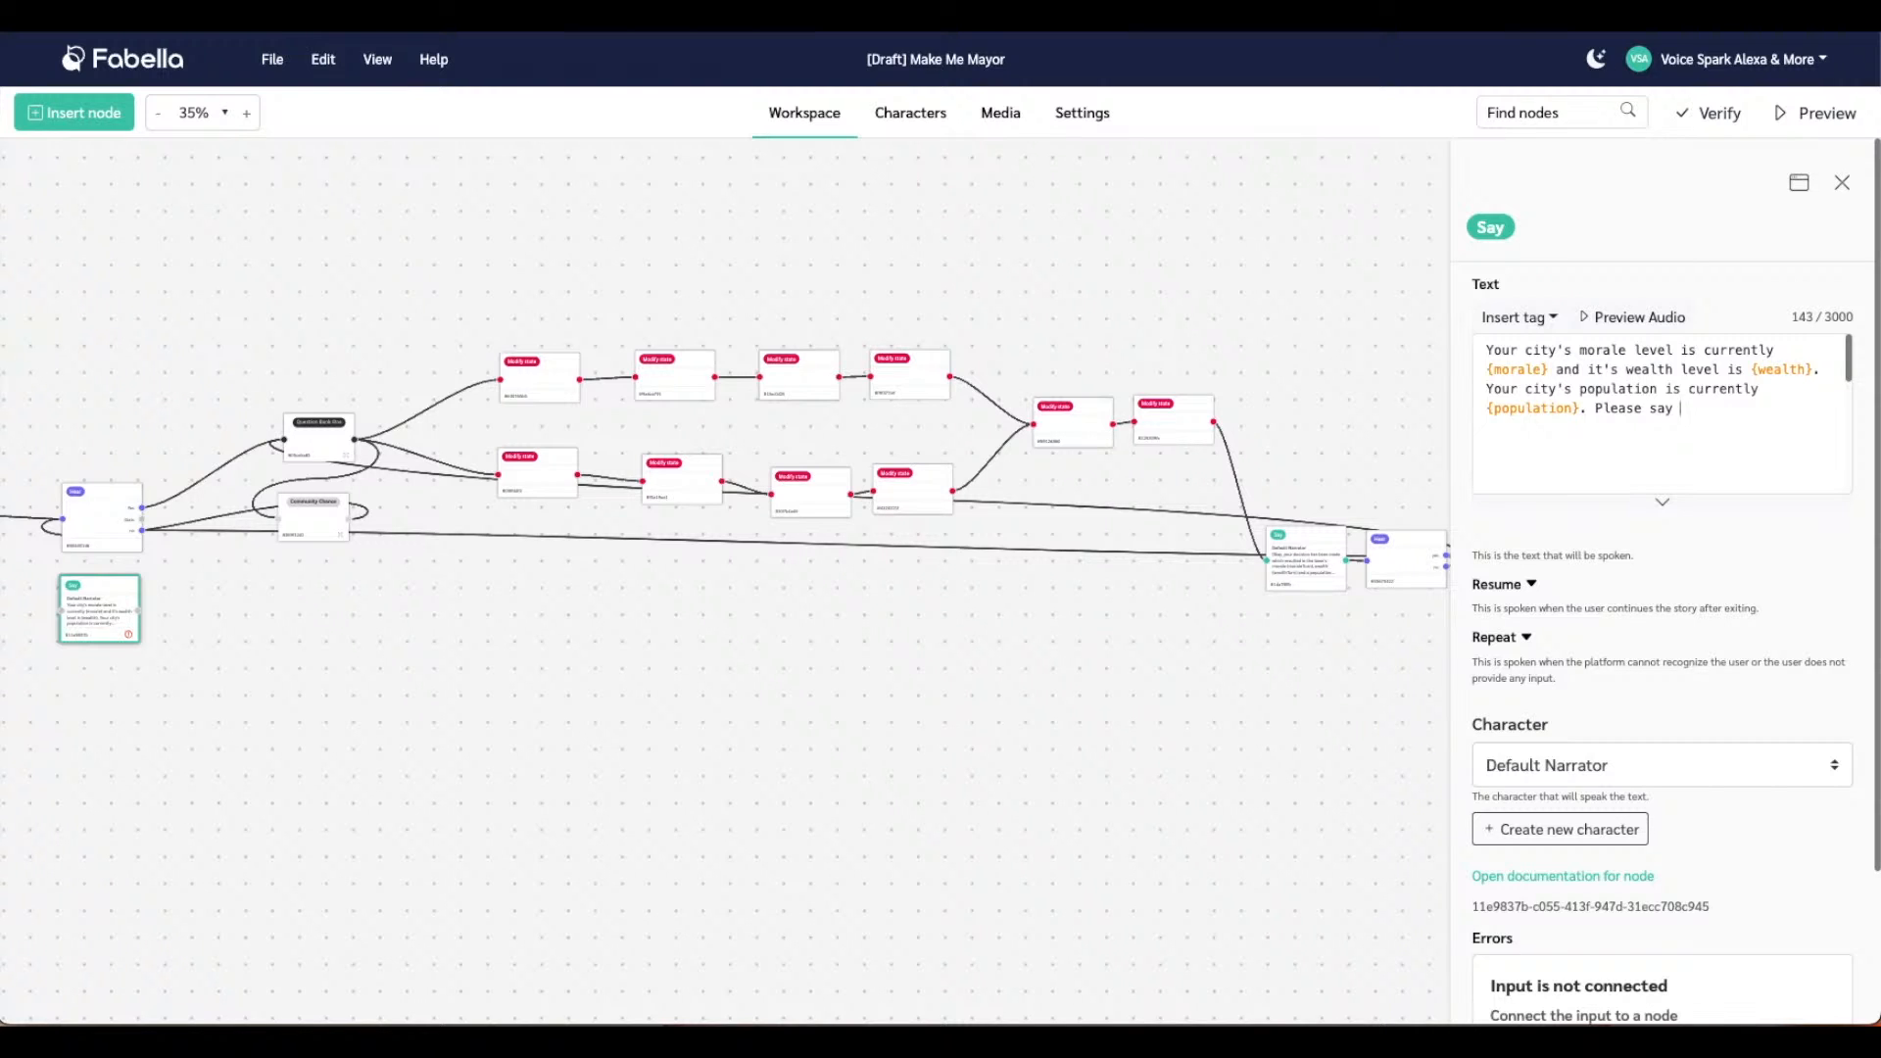
type("ease say continue for the next question.")
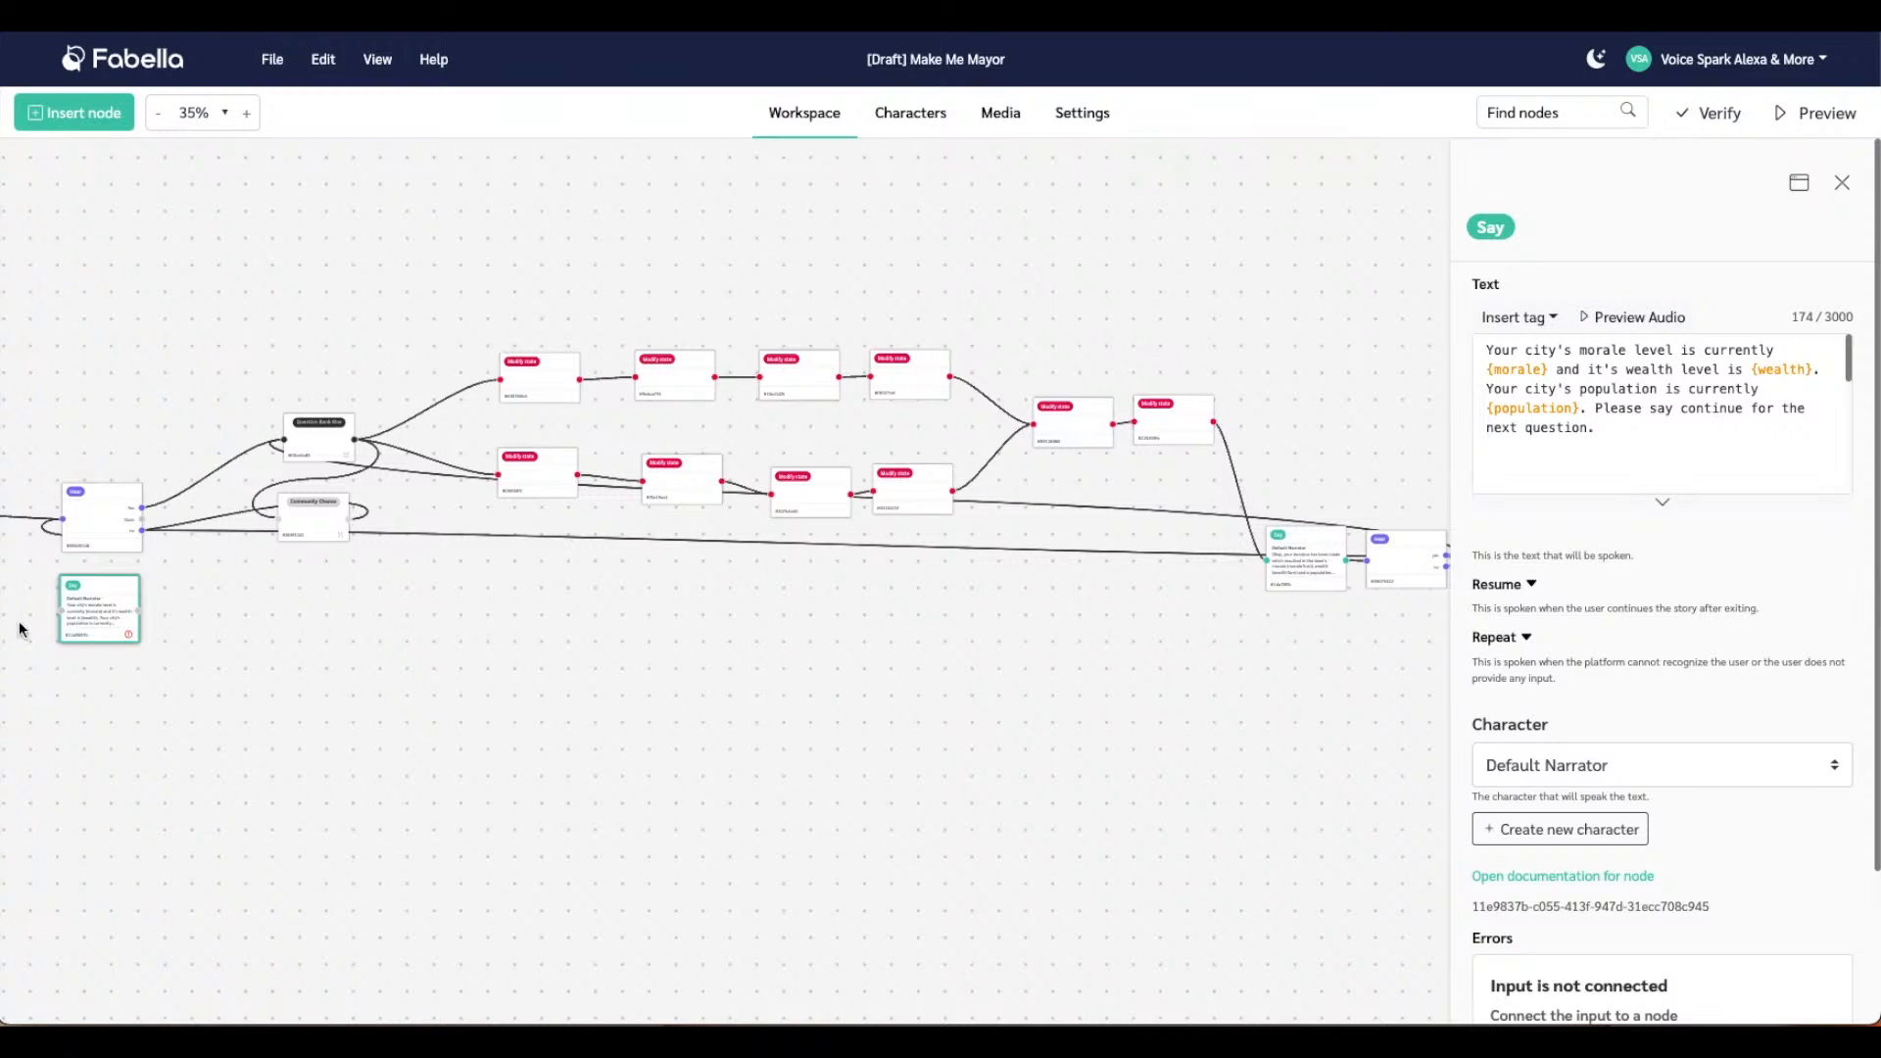
Connect the Hear node's Stats output to the input of the new city-status Say node
left_click_drag(61, 610, 142, 530)
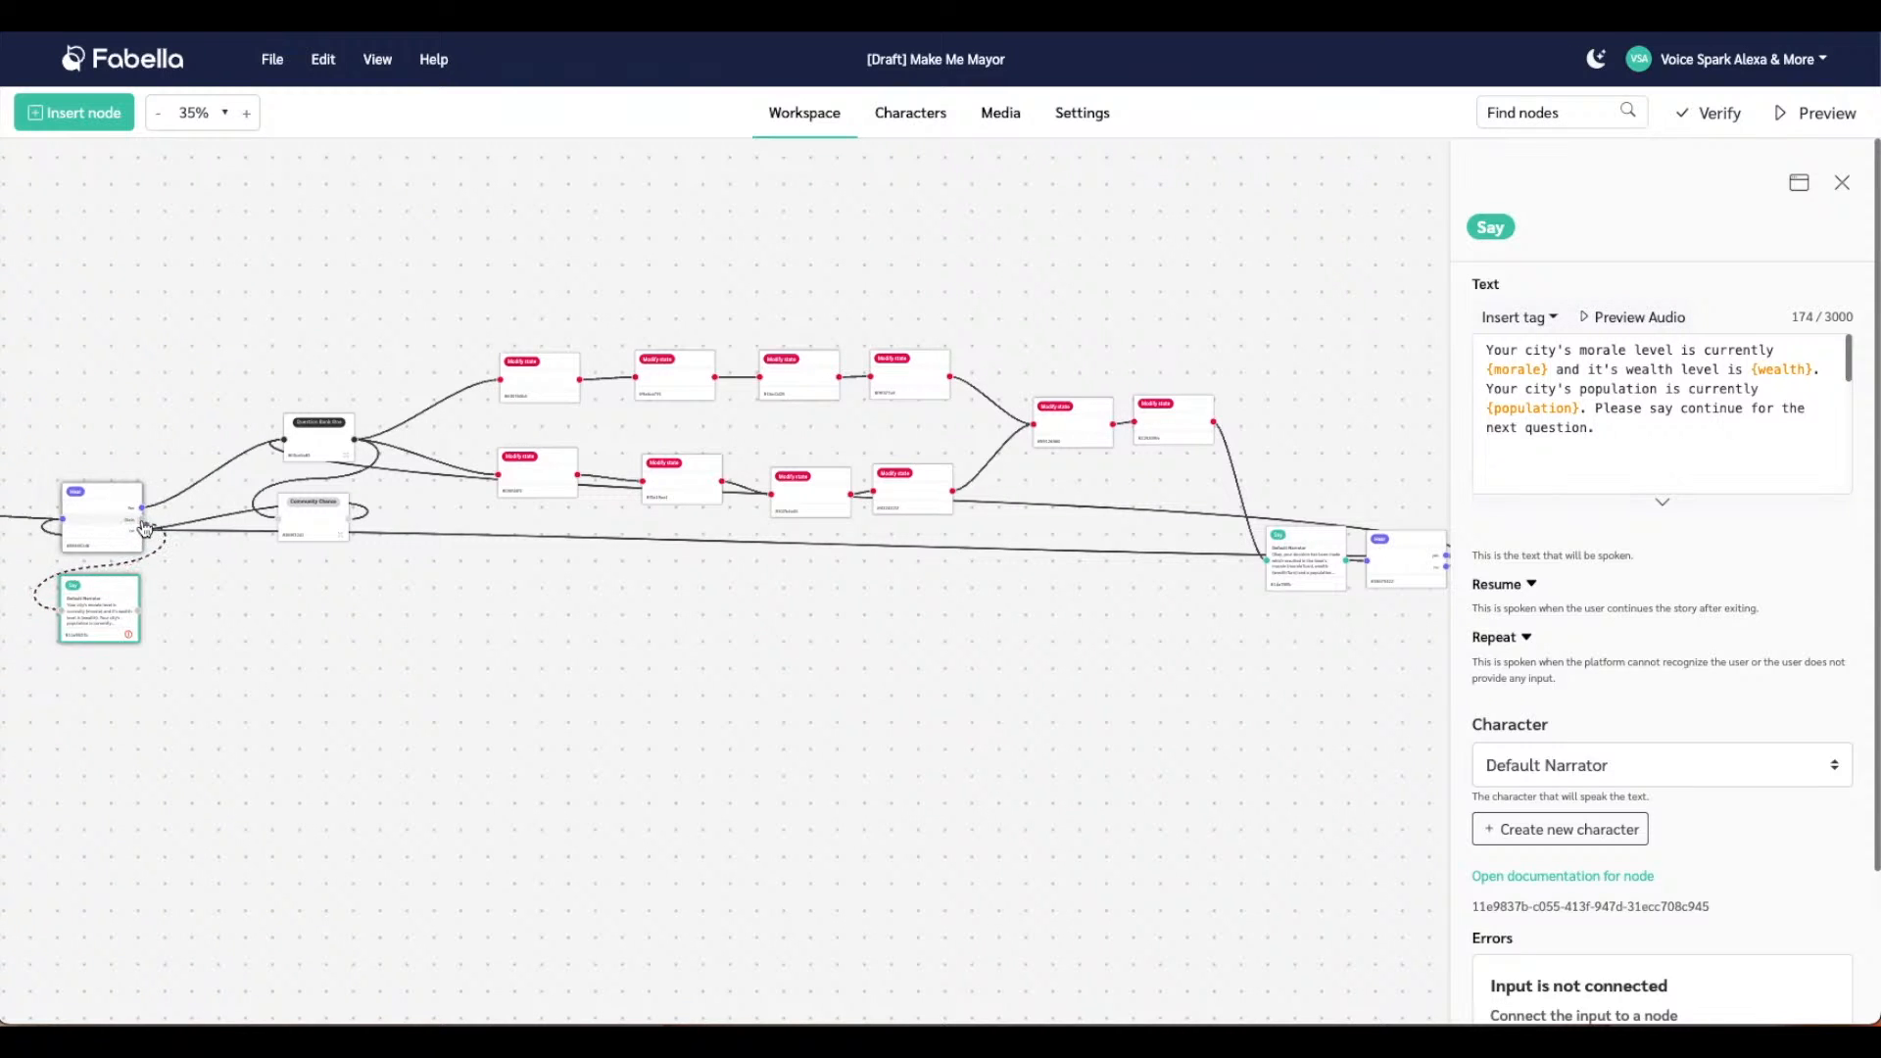
left_click(142, 617)
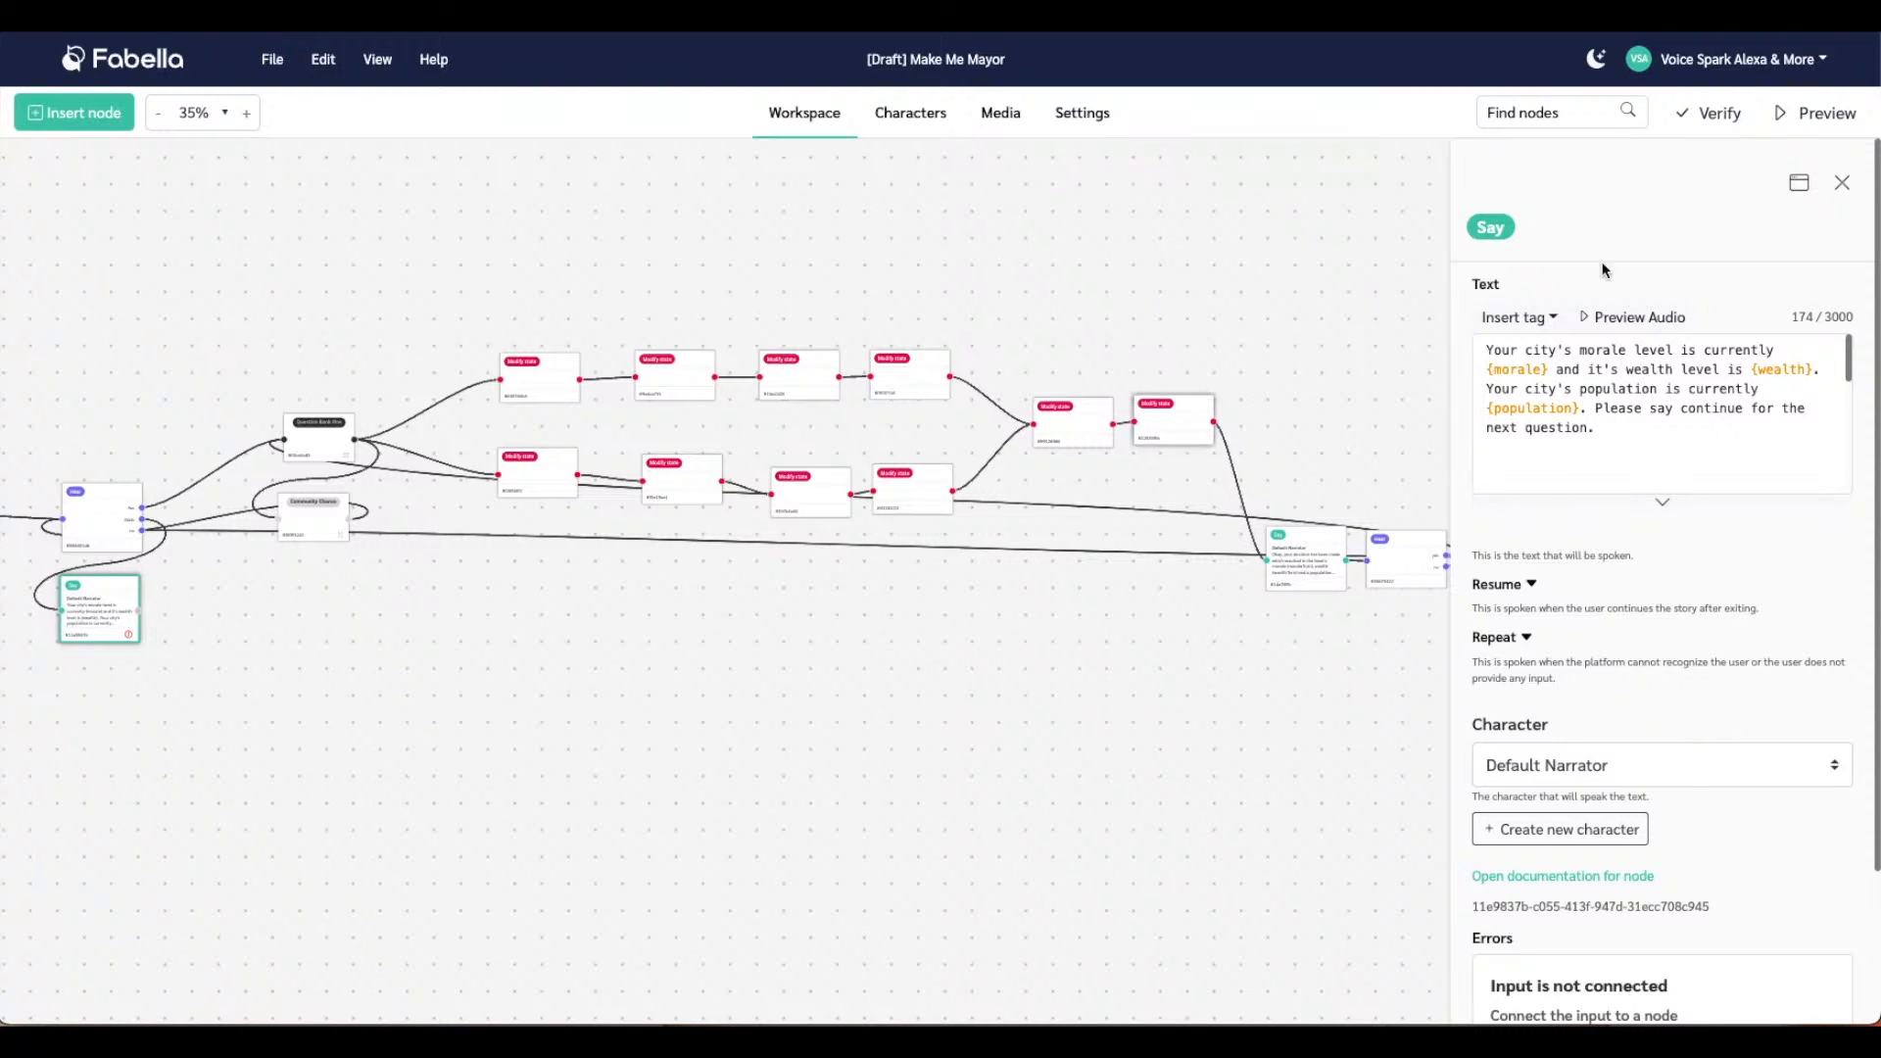
Insert a new Hear node beside the city-status Say node and connect the Say node's output to it
left_click(1842, 183)
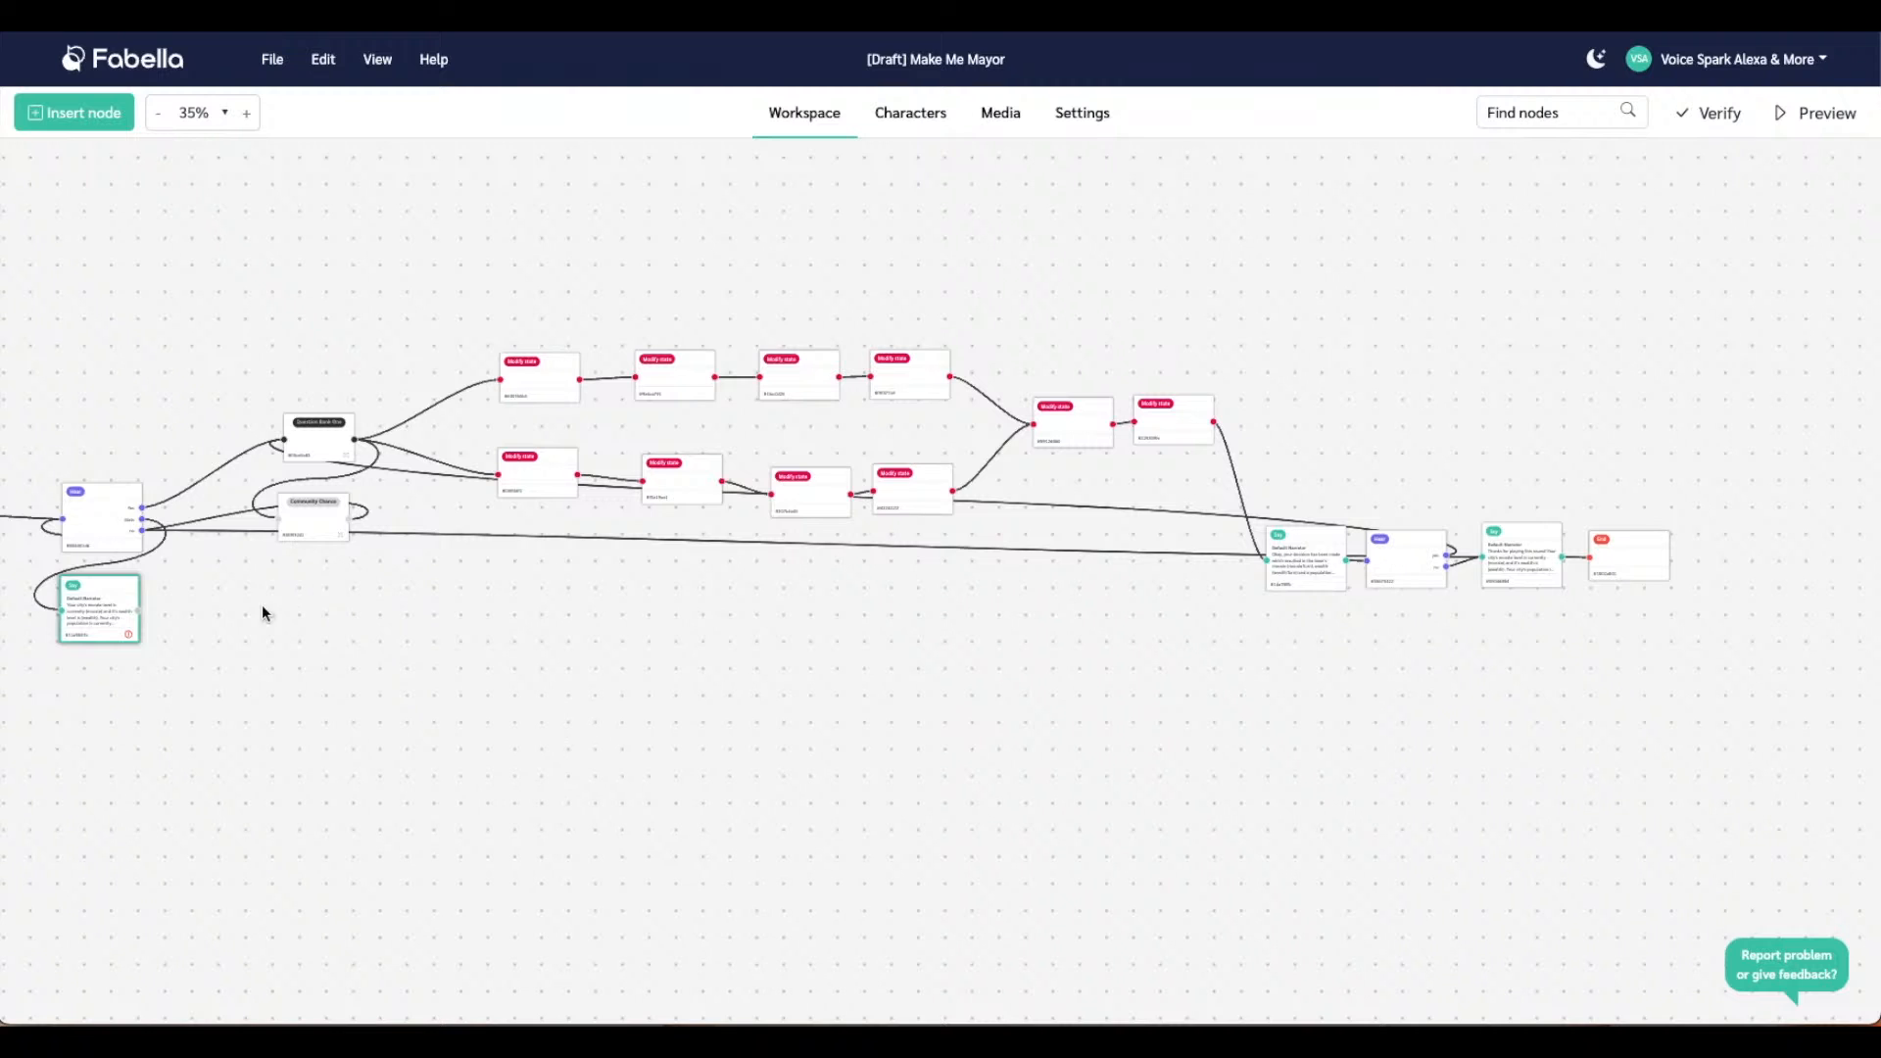
right_click(238, 616)
mouse_move(292, 641)
mouse_move(593, 692)
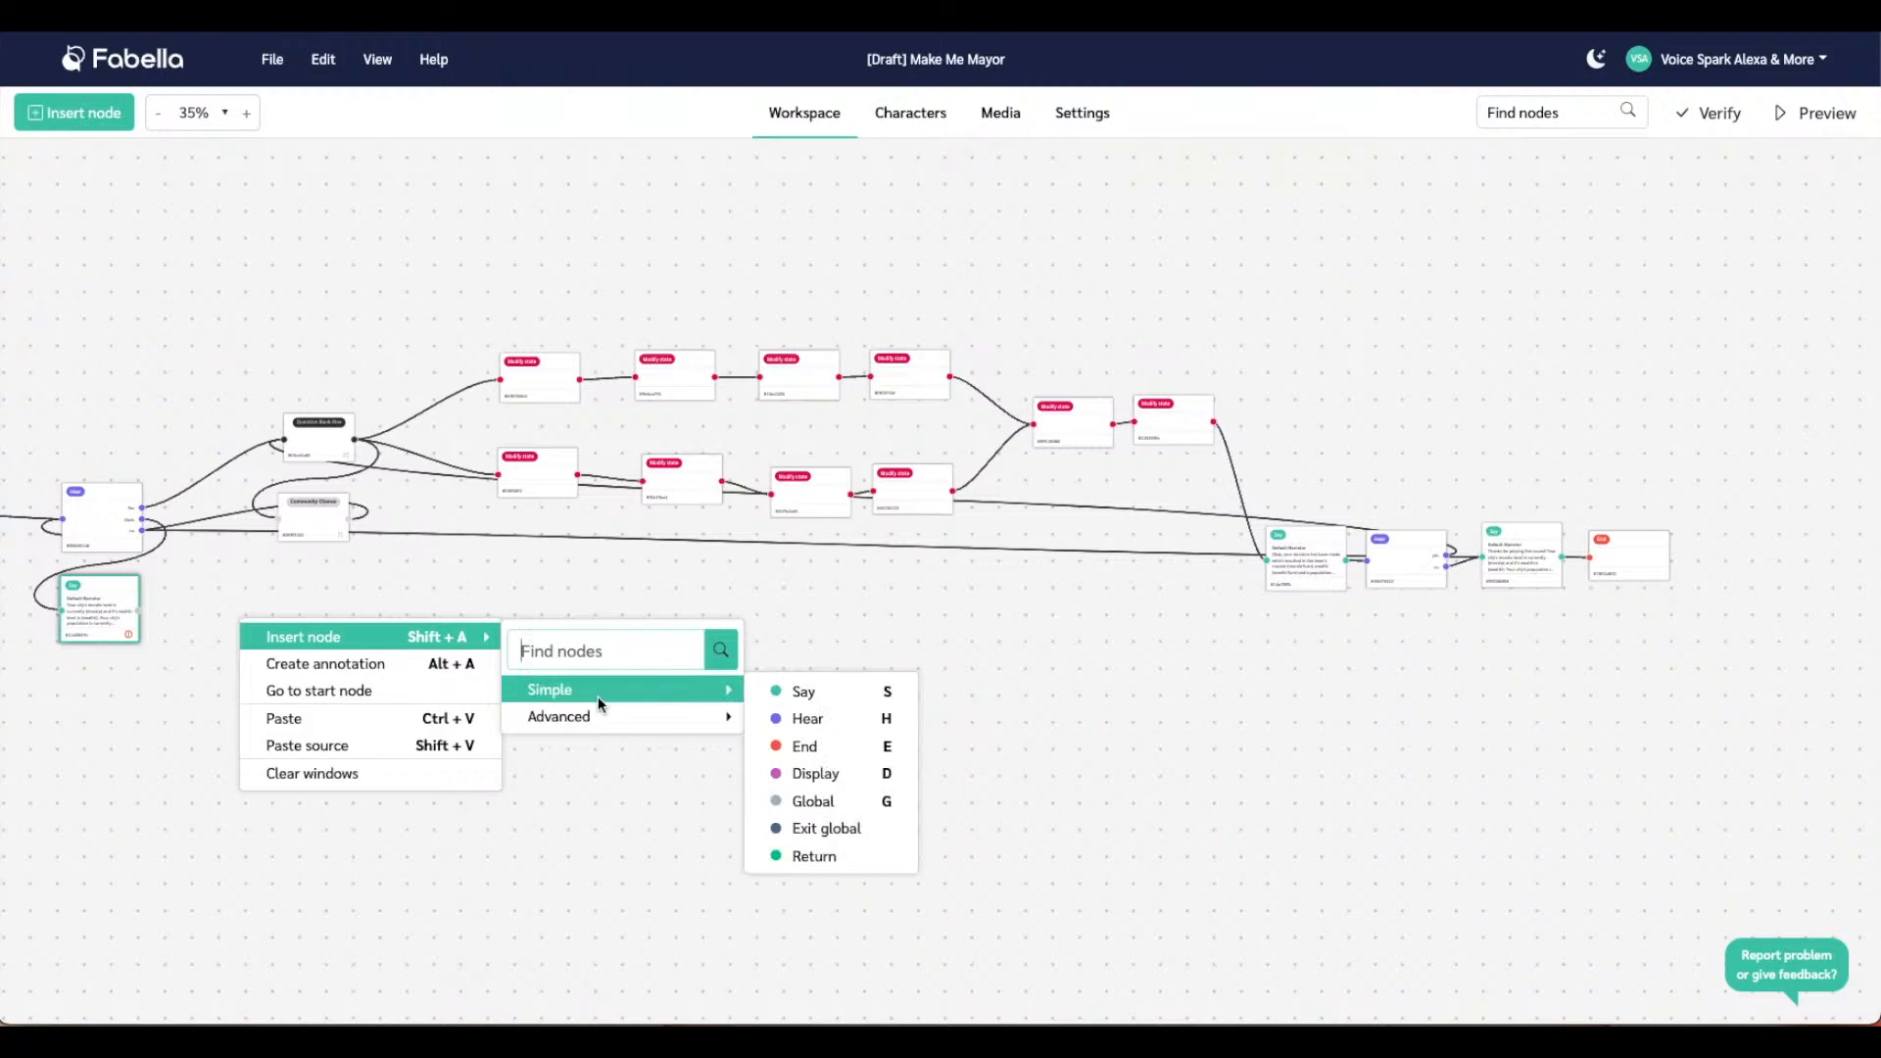
left_click(836, 719)
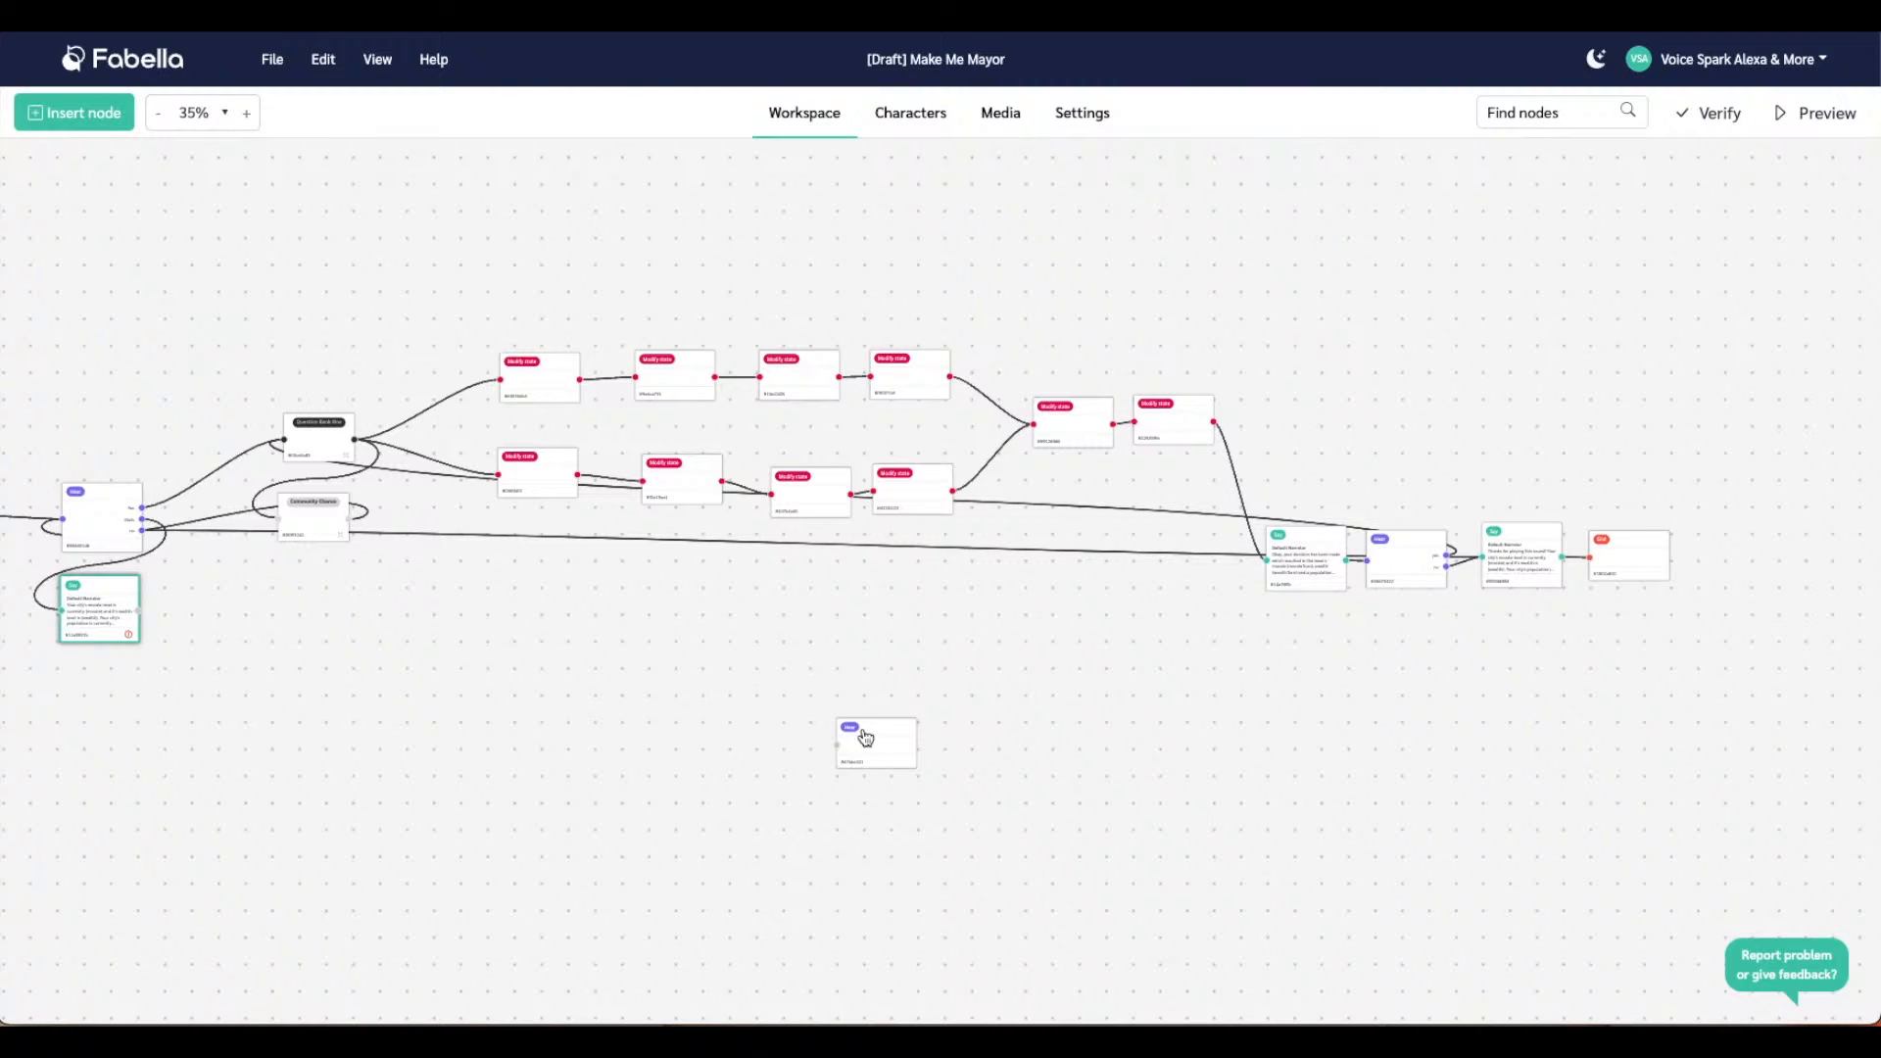
left_click_drag(862, 736, 165, 605)
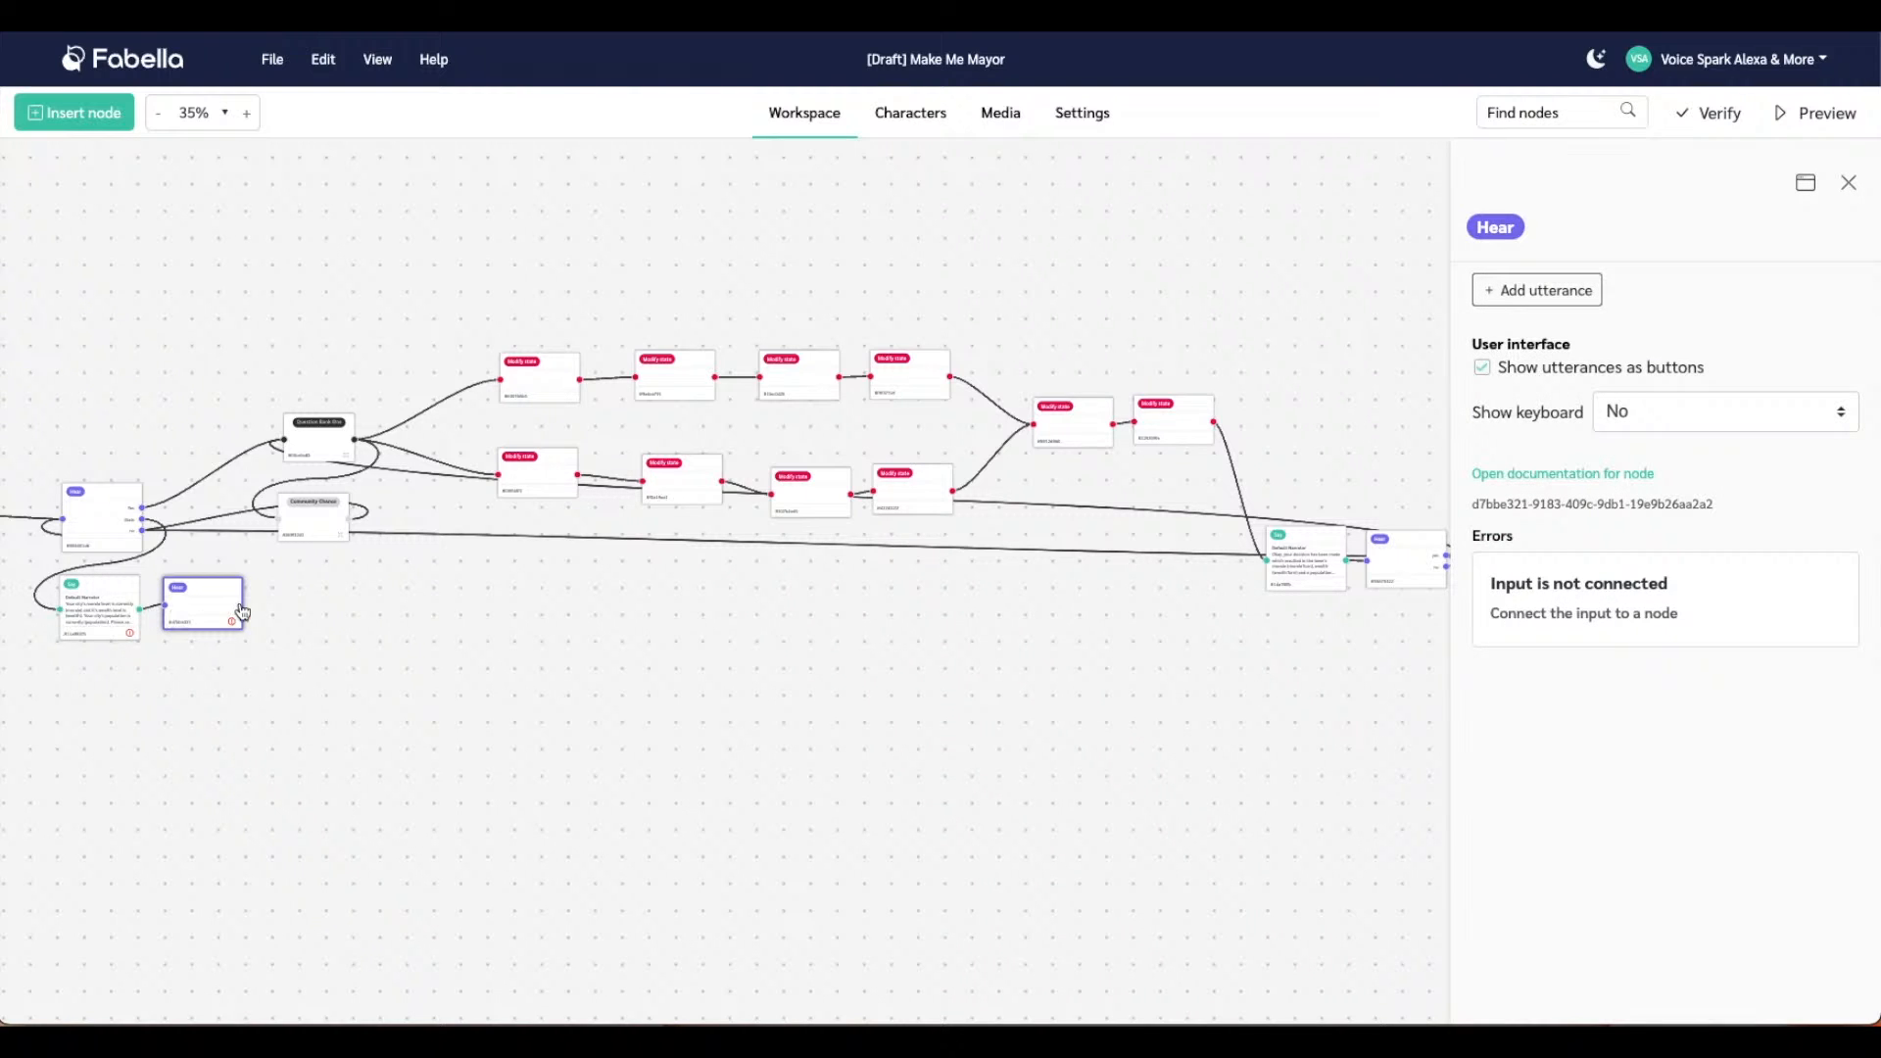
Add the utterance "continue" to the new Hear node
left_click(1527, 294)
left_click(1531, 337)
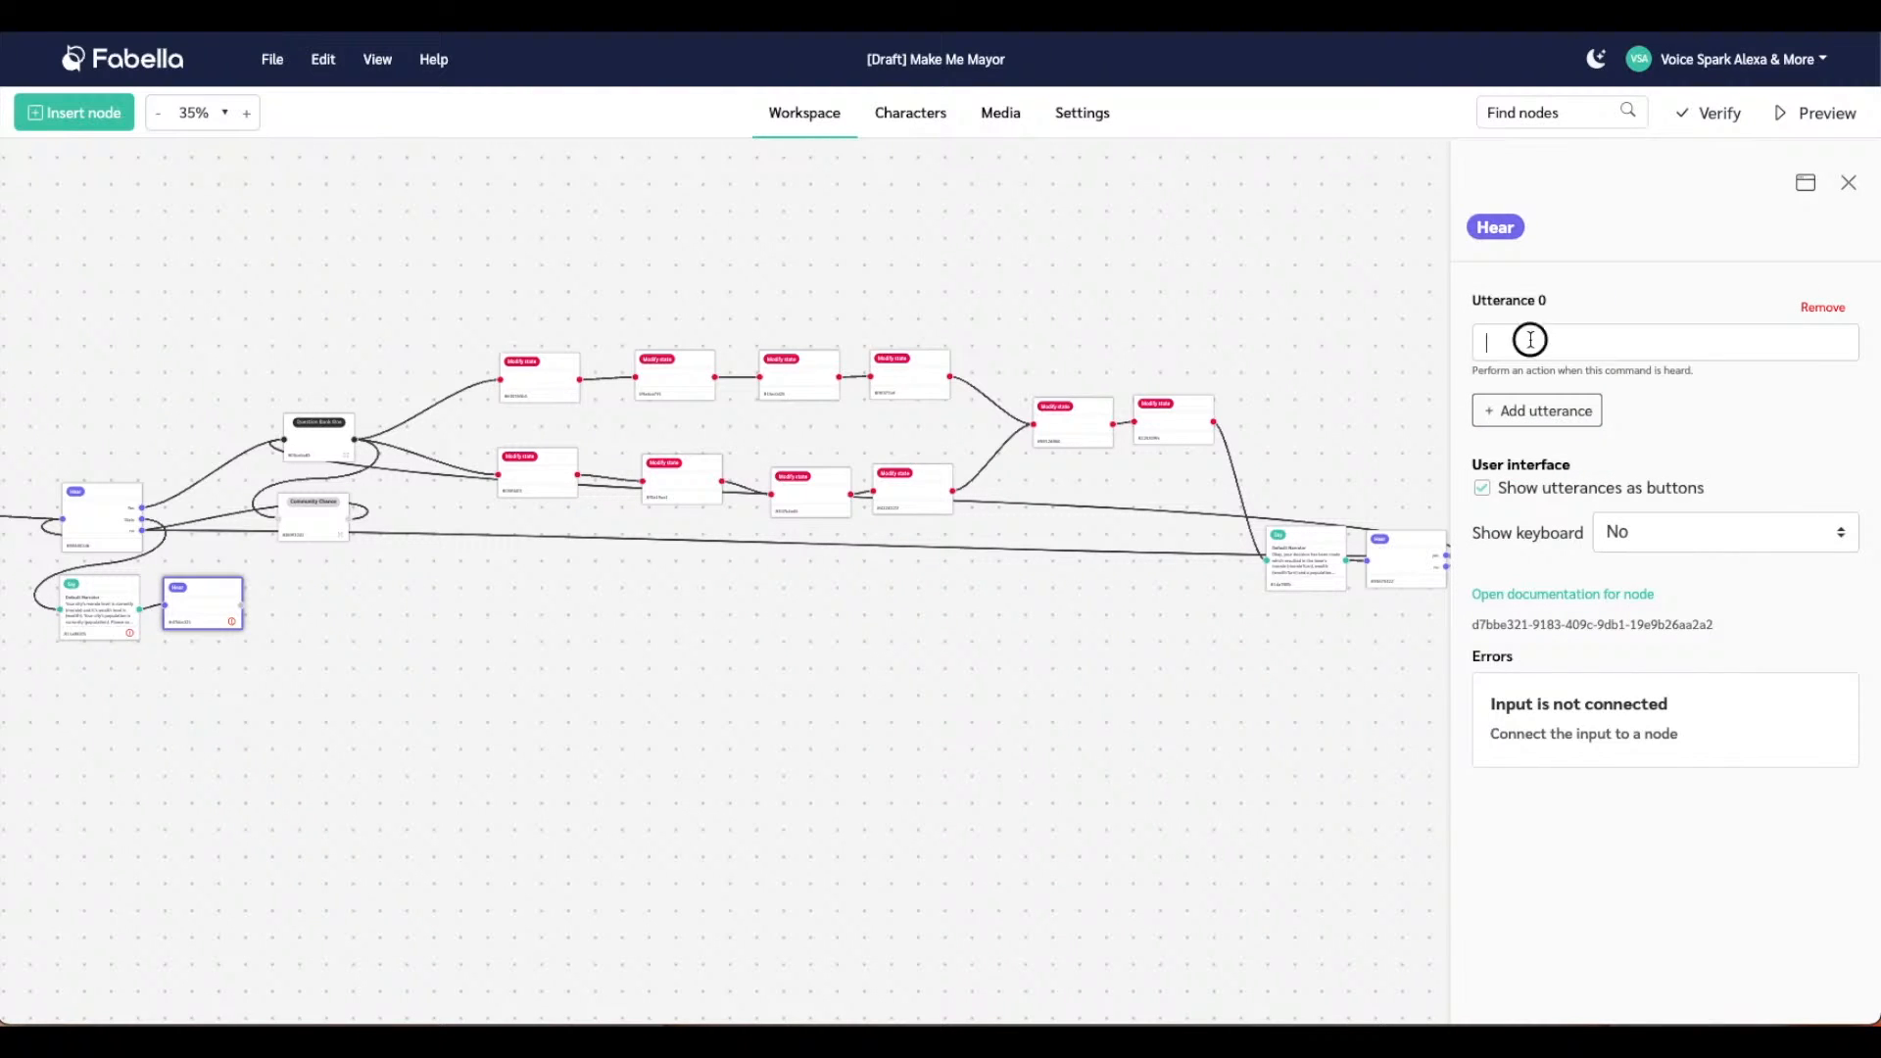
type("continue")
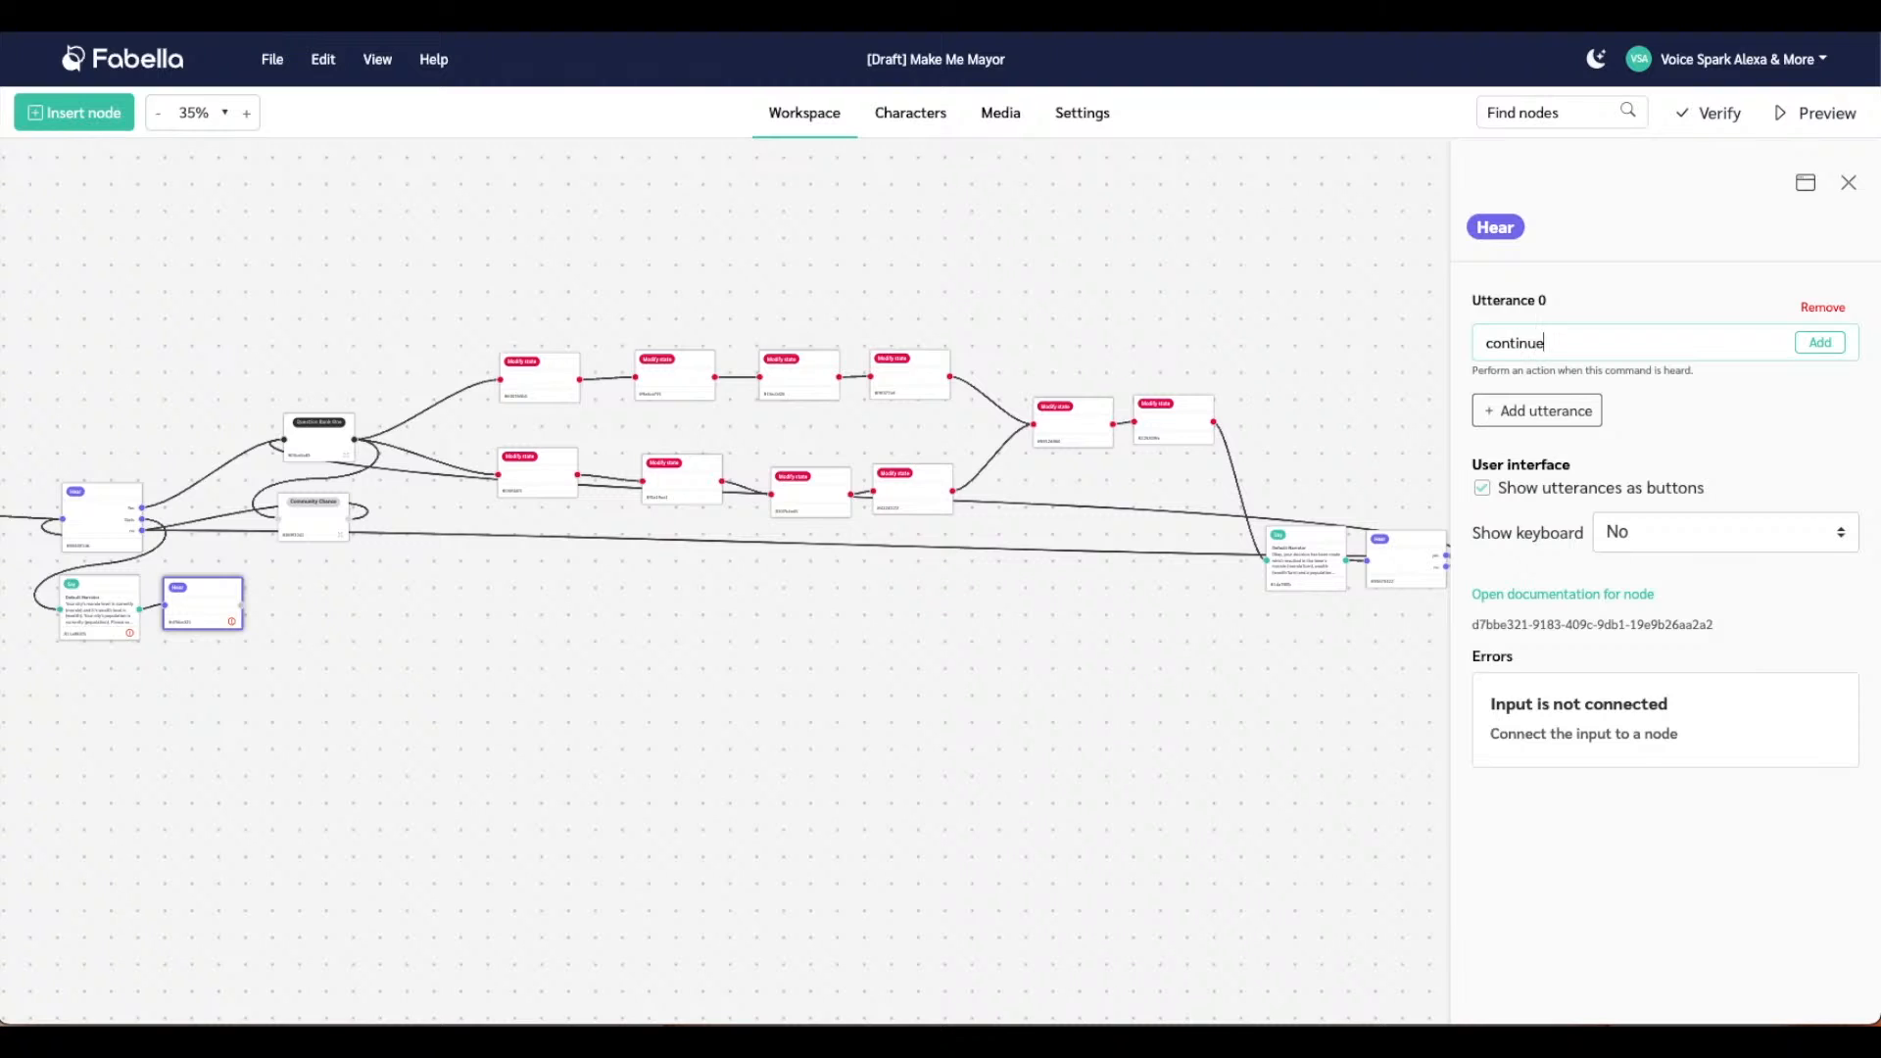
left_click(1824, 343)
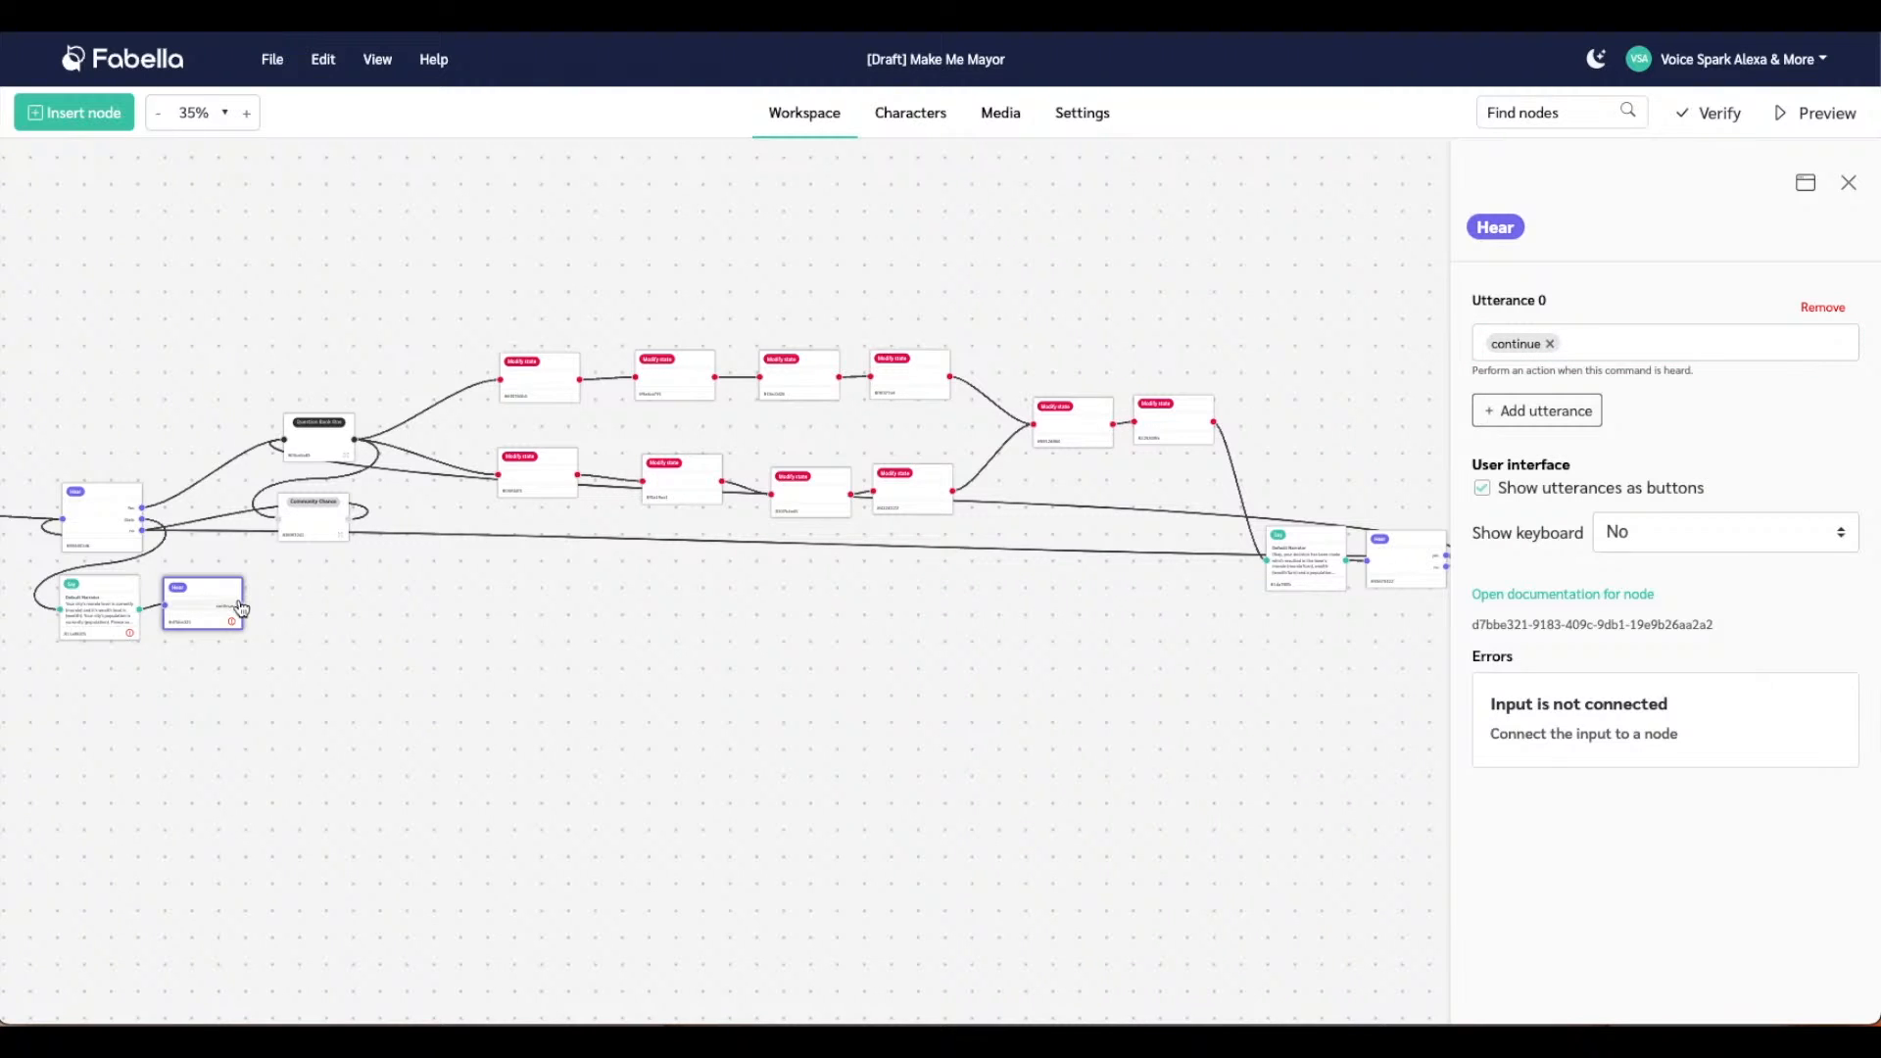
Try to connect the new Hear node's continue output to the collapsed Question Bank One group, and verify the project
left_click_drag(241, 609, 290, 438)
left_click_drag(235, 613, 290, 443)
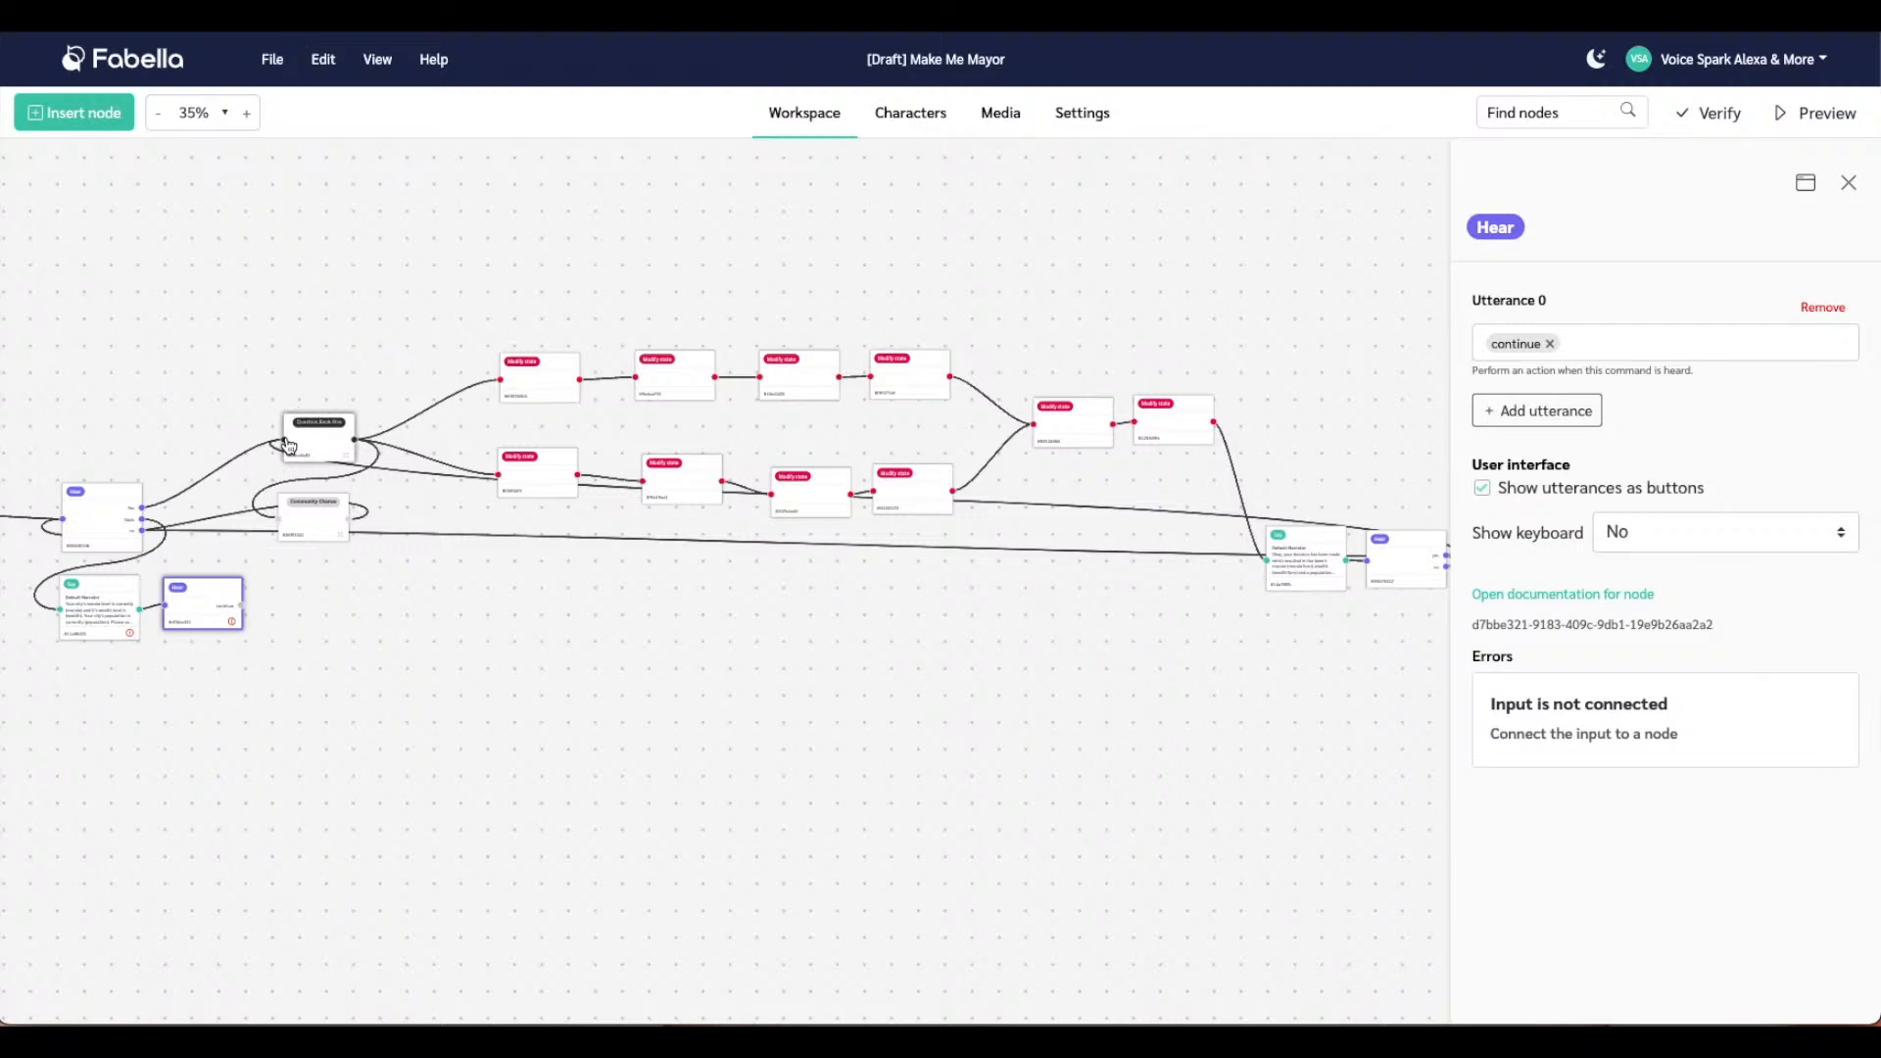
left_click(1705, 115)
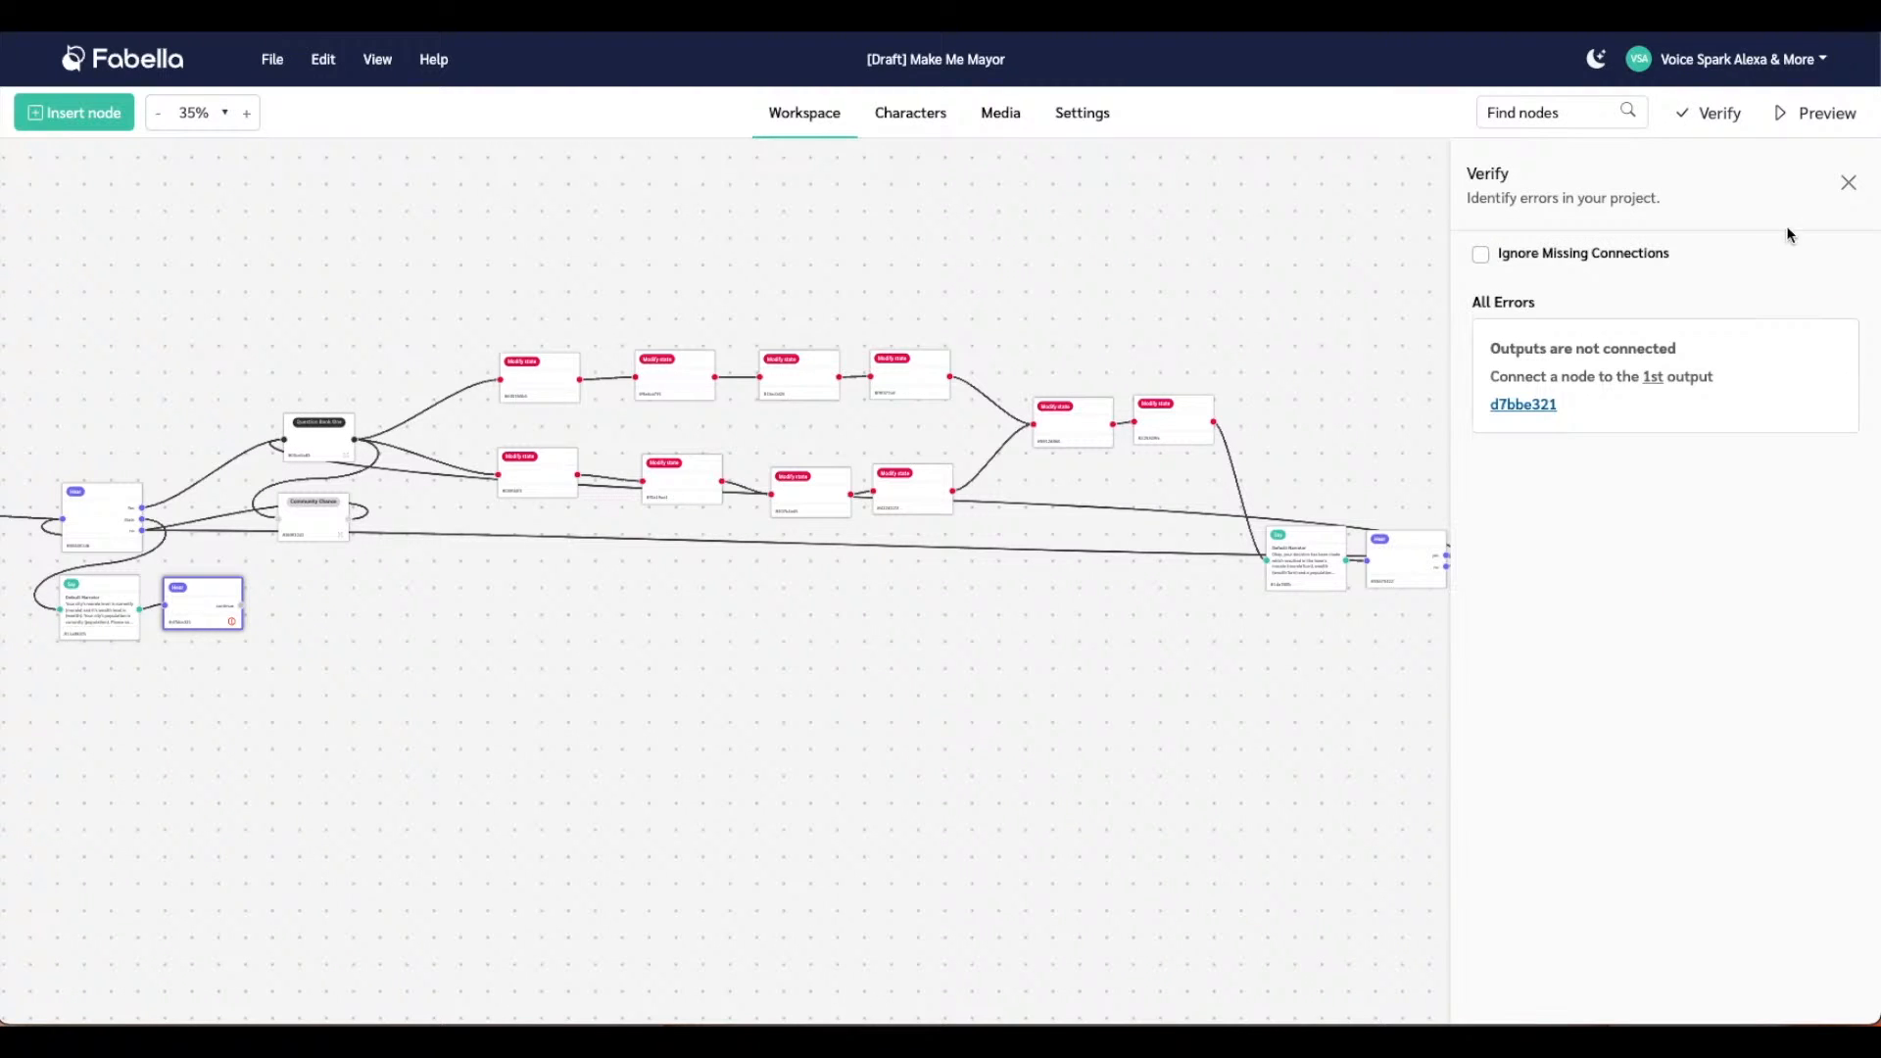
left_click(1849, 182)
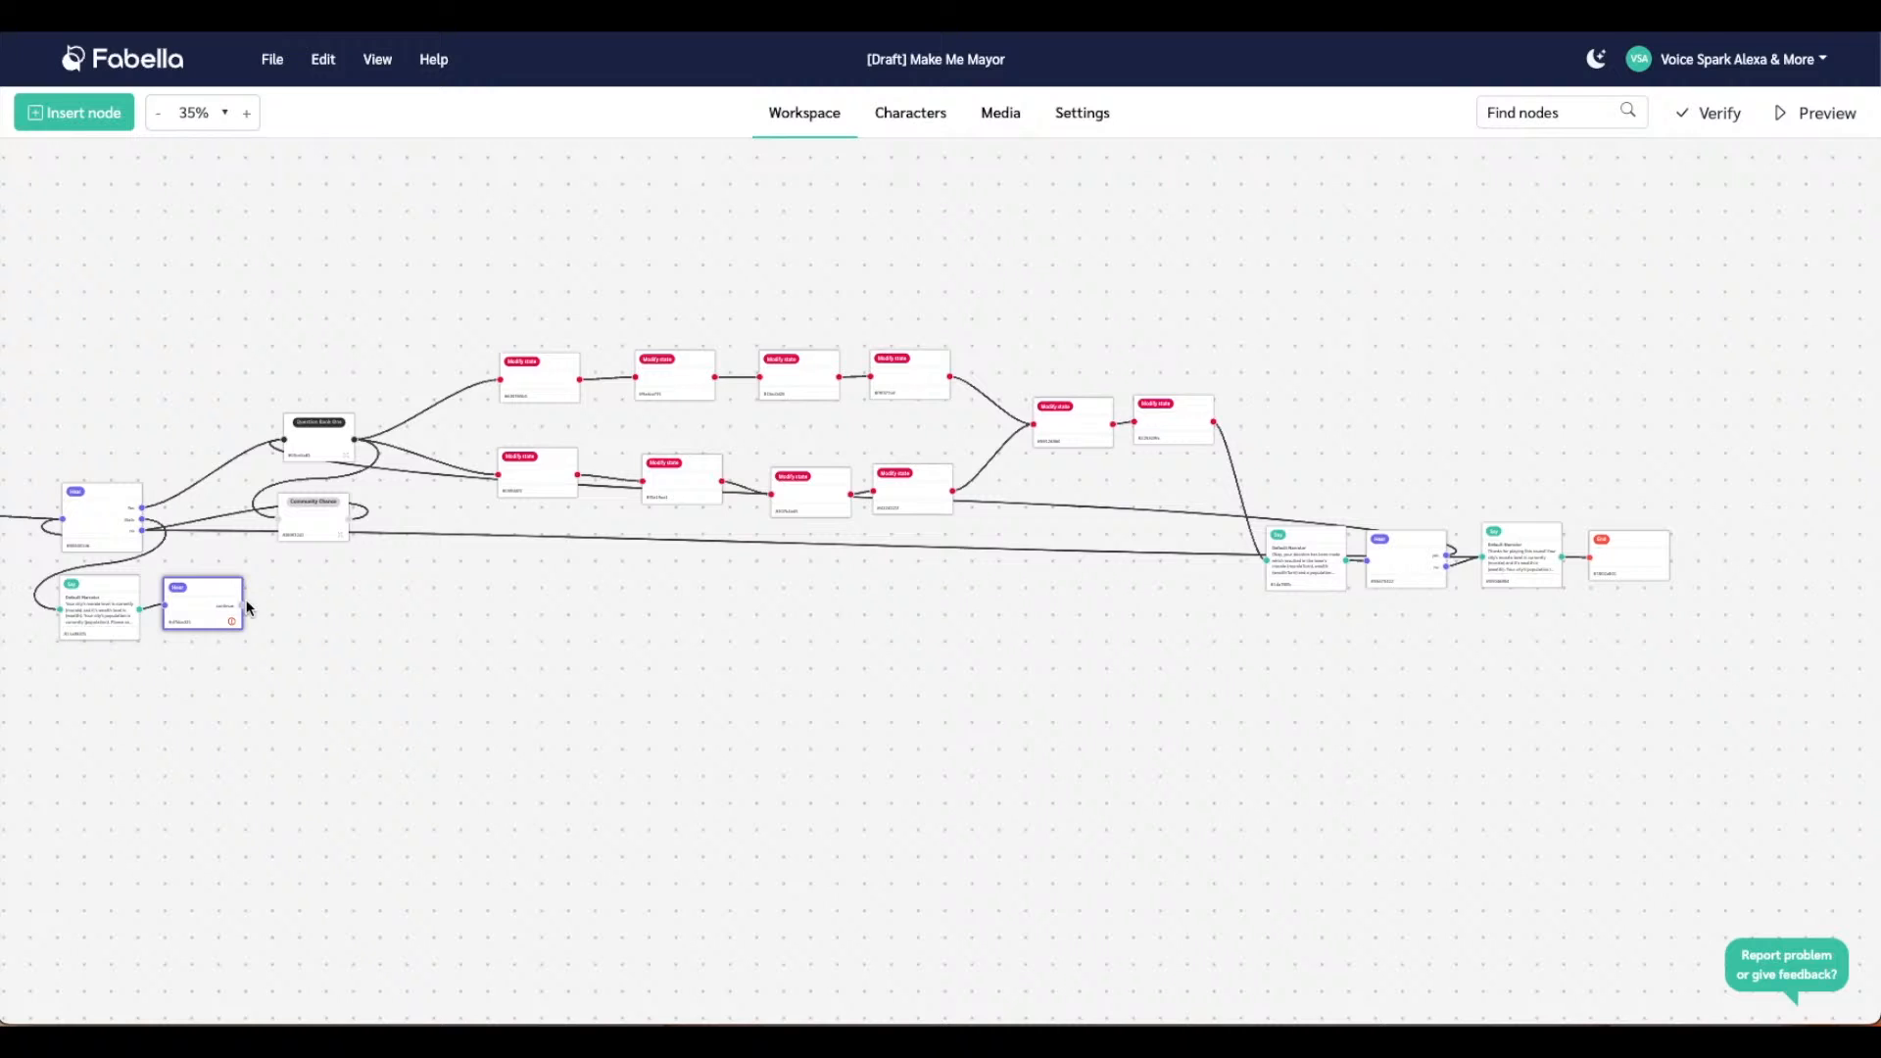
left_click_drag(246, 612, 278, 527)
left_click_drag(201, 602, 202, 594)
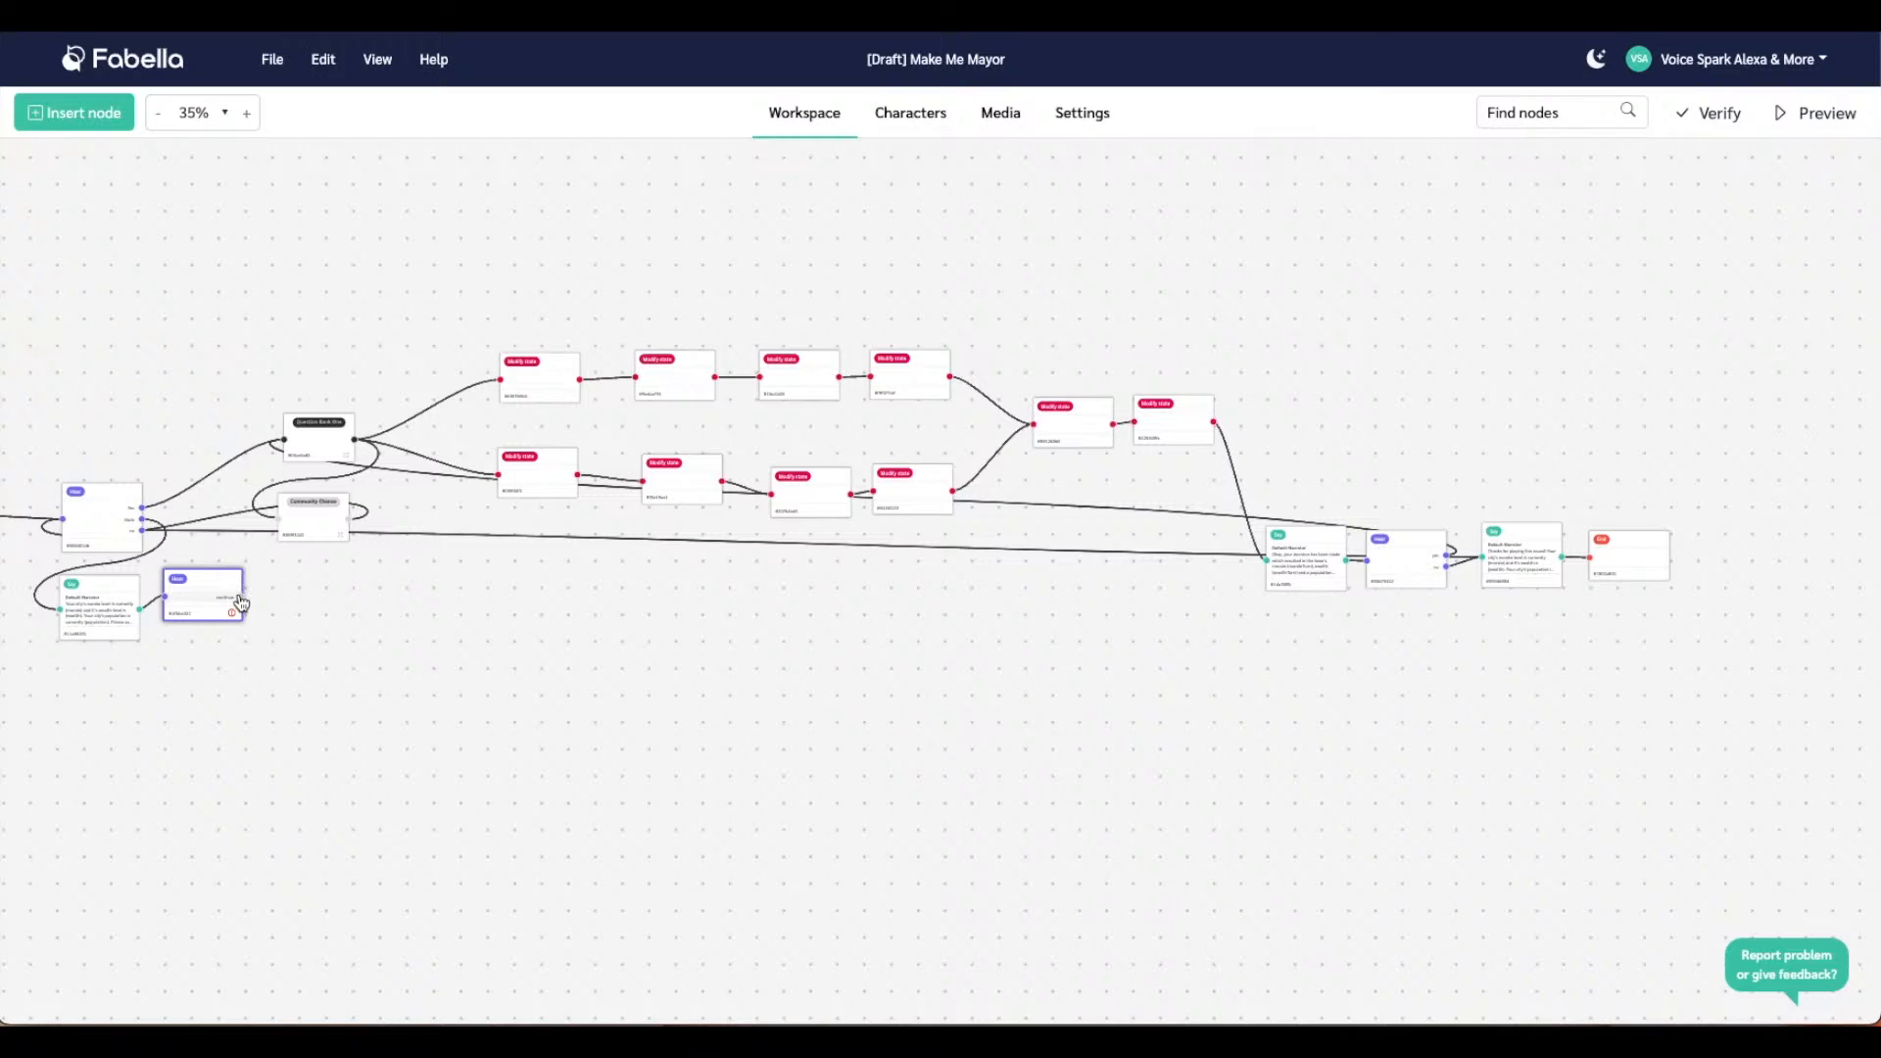
left_click_drag(242, 597, 289, 449)
Expand the Question Bank One group and move it clear of the new Hear node
left_click(296, 449)
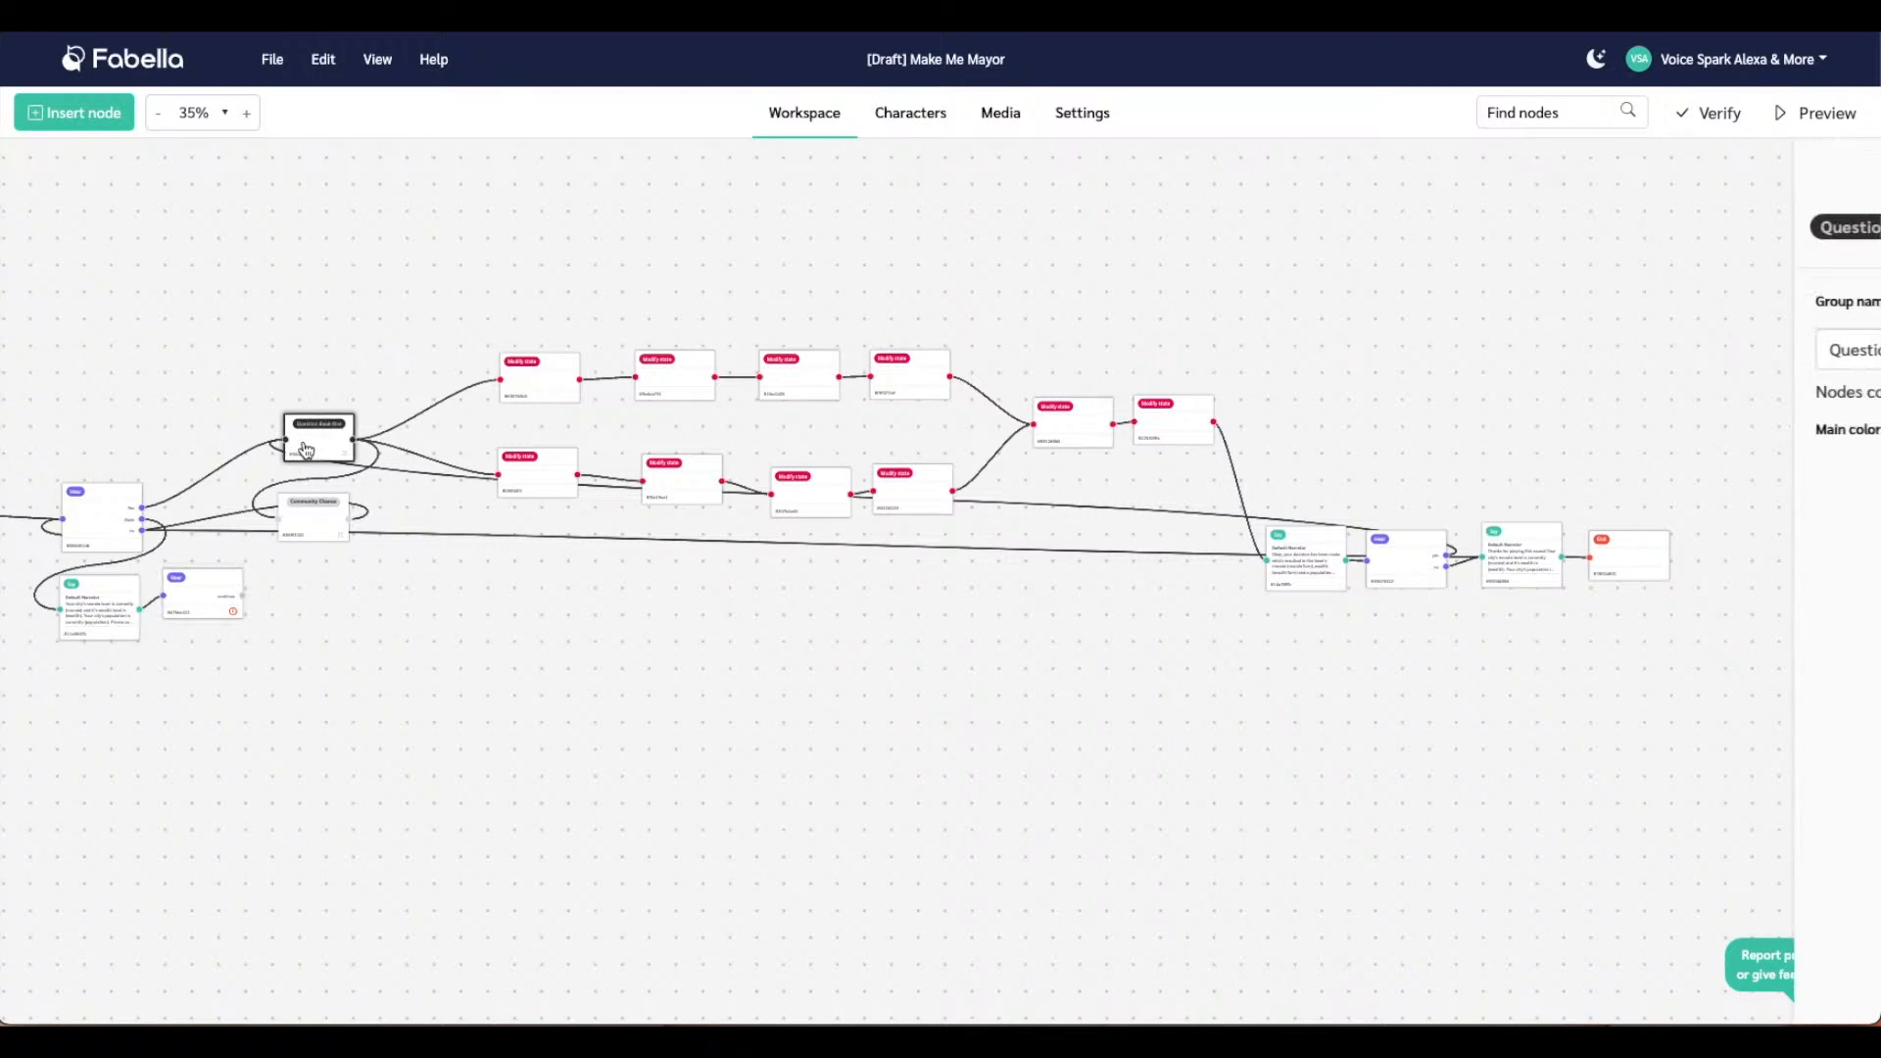
double_click(297, 449)
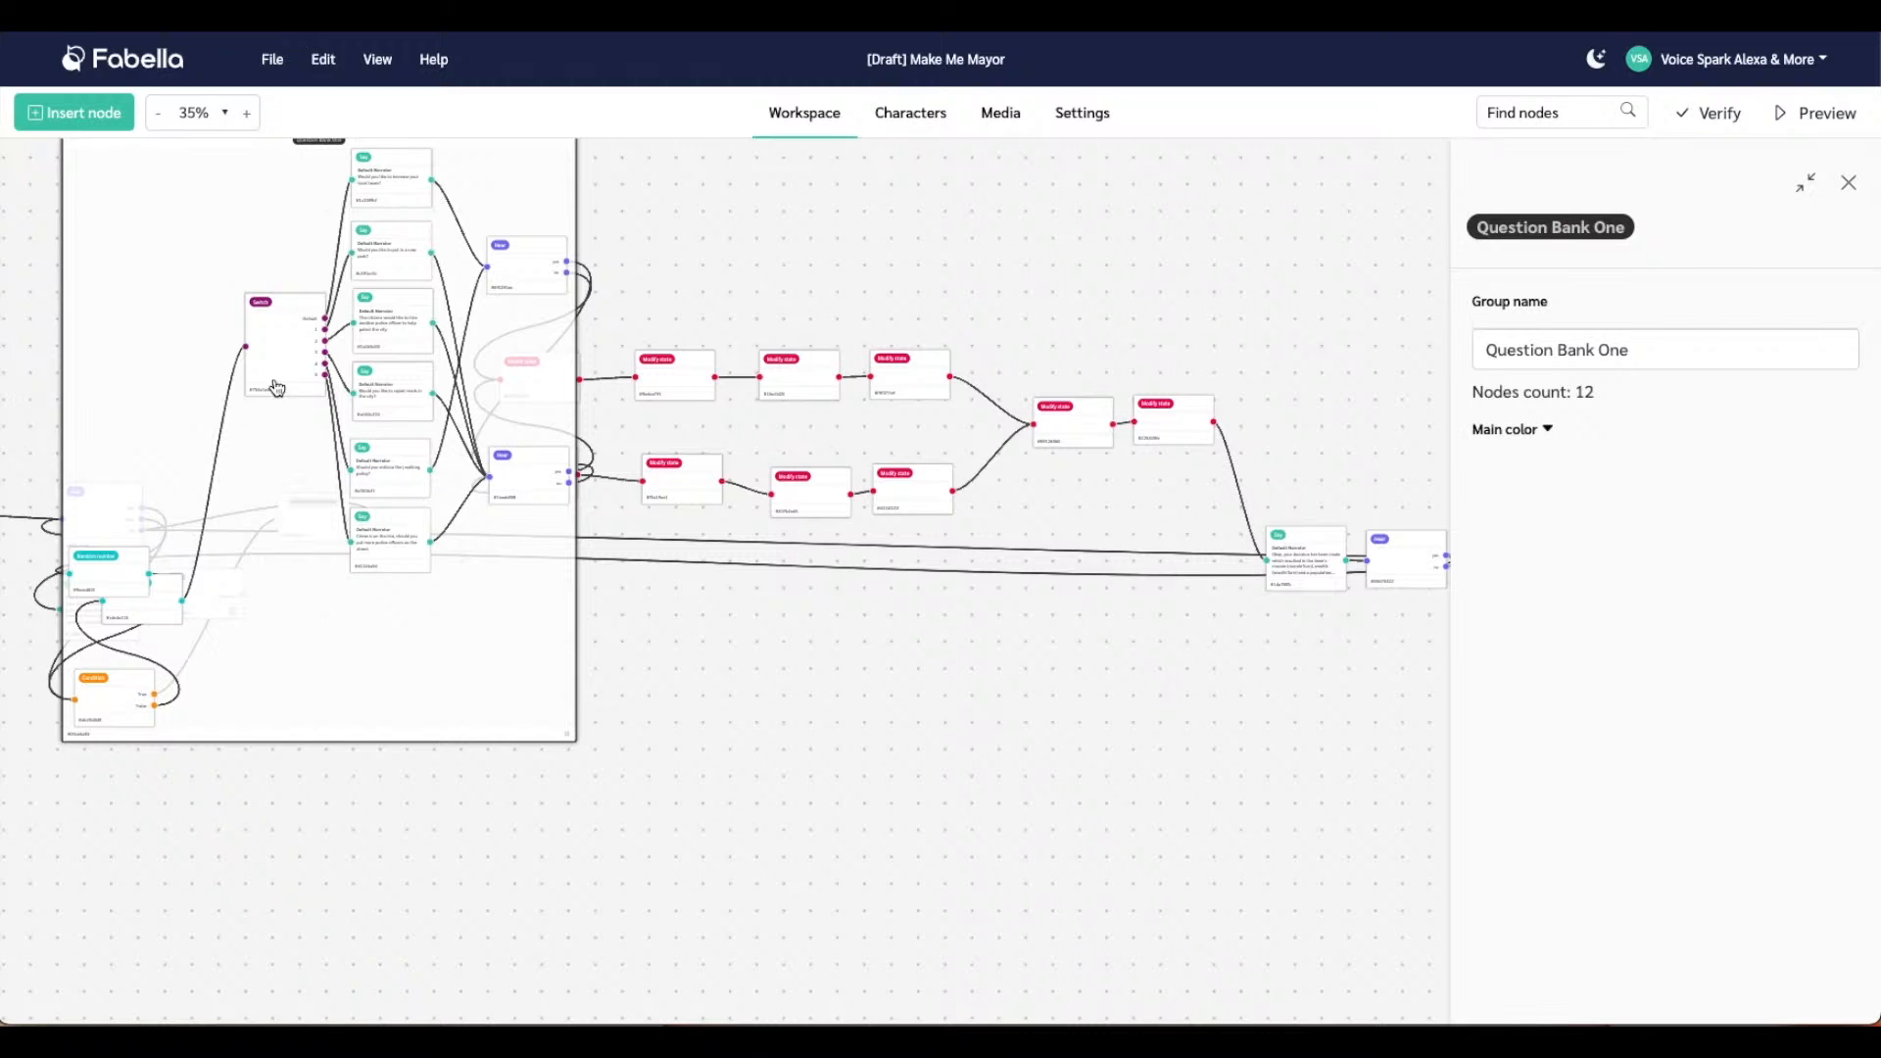
left_click_drag(158, 230, 483, 311)
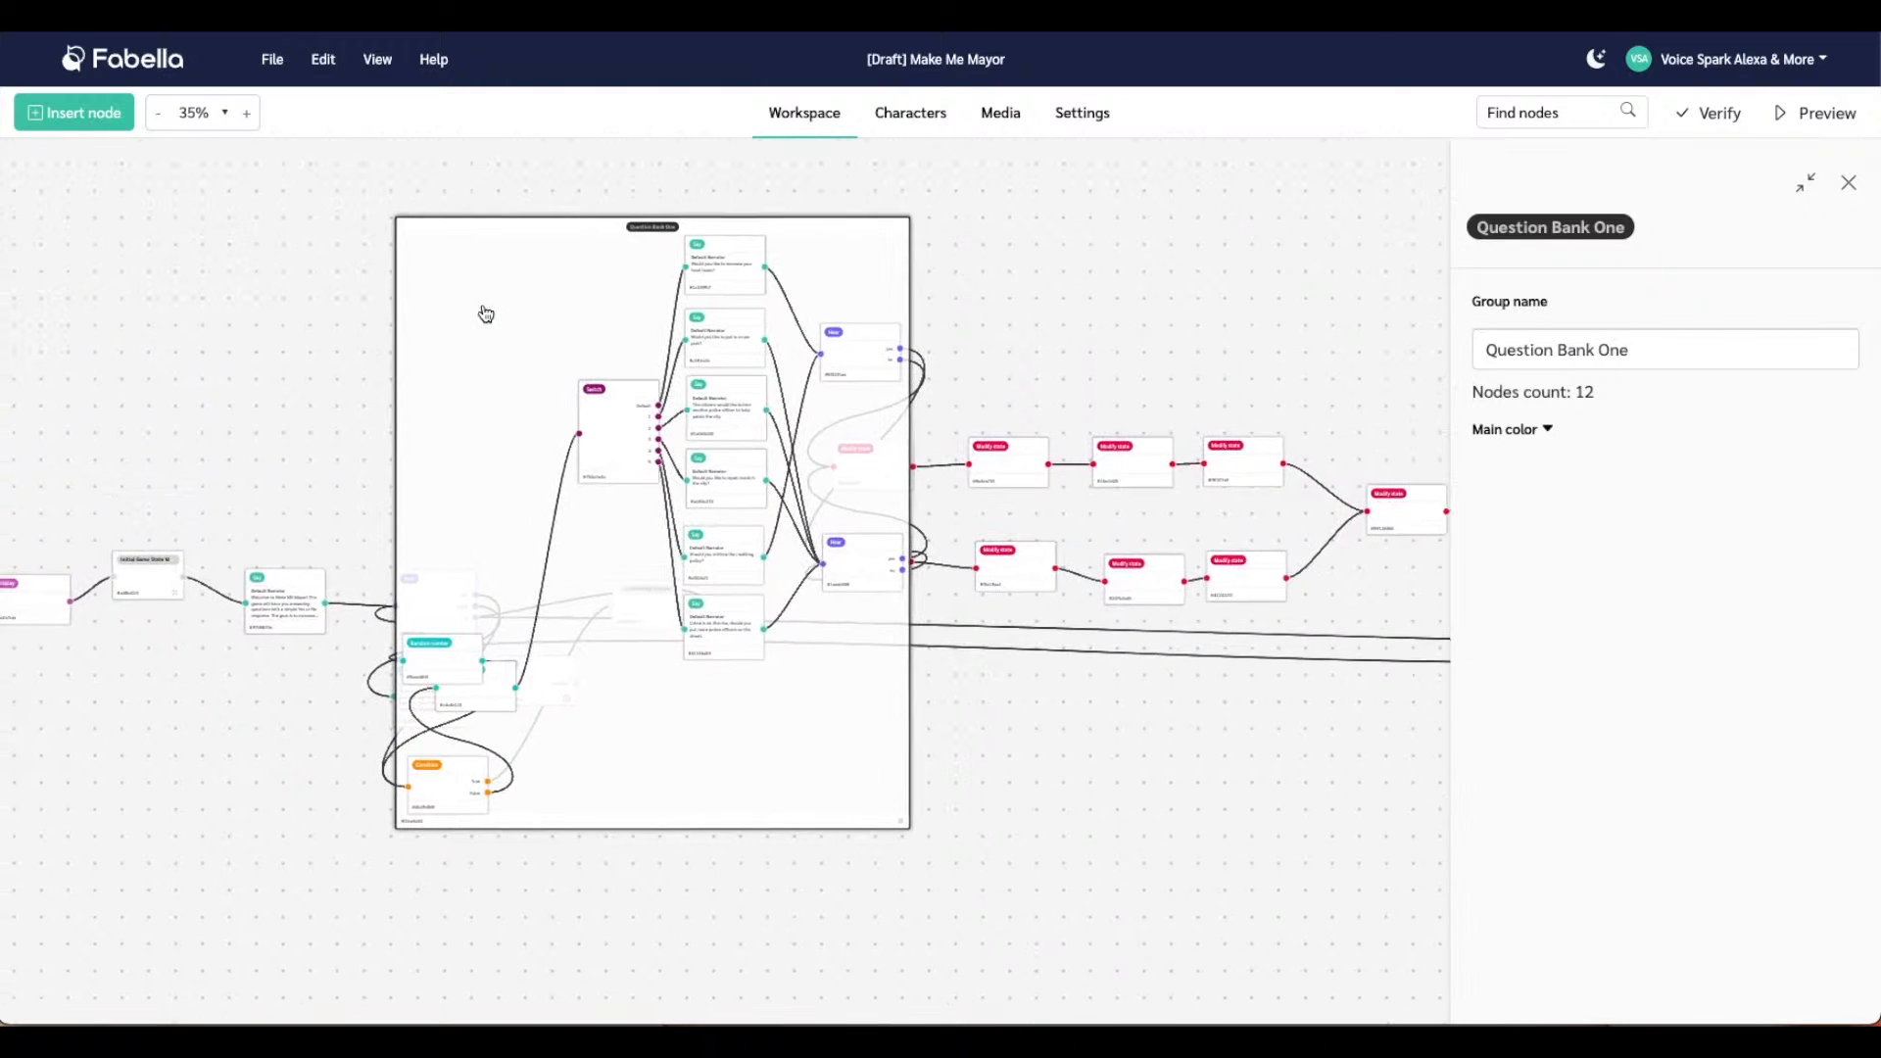
left_click(281, 804)
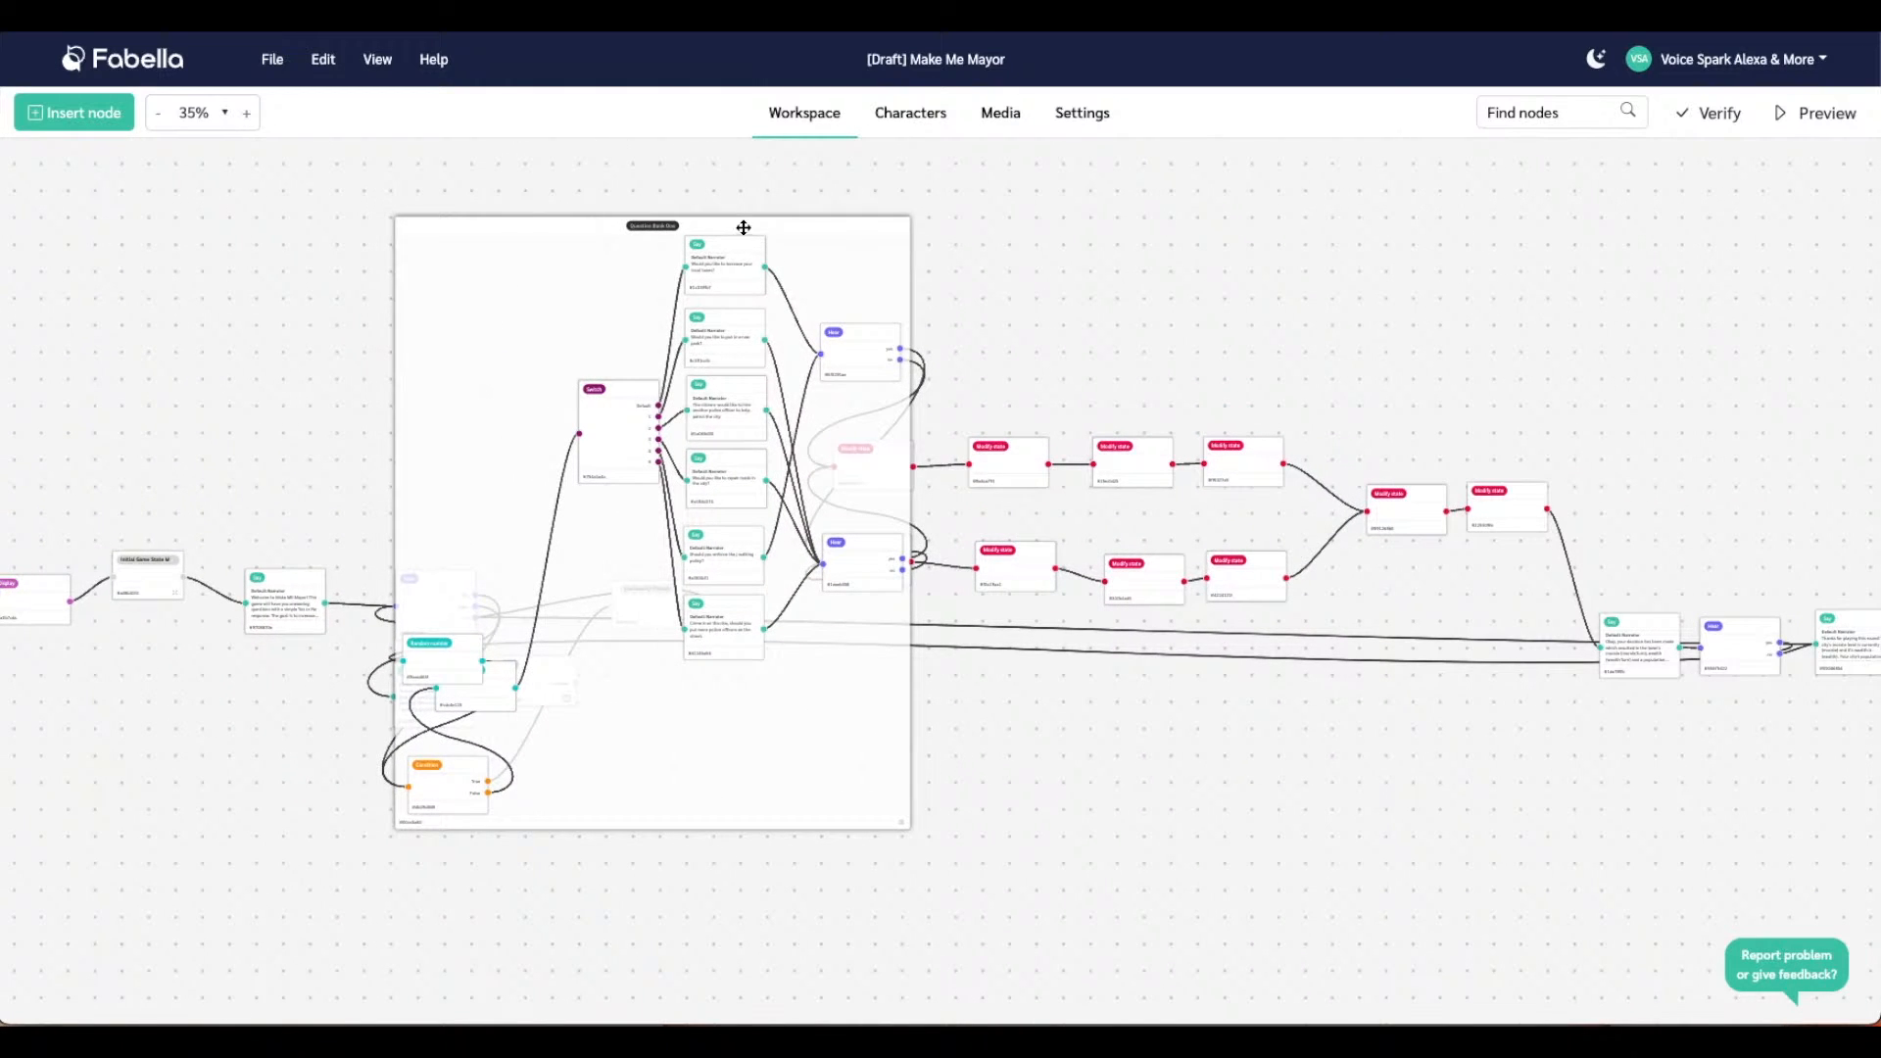
left_click_drag(844, 228, 1122, 232)
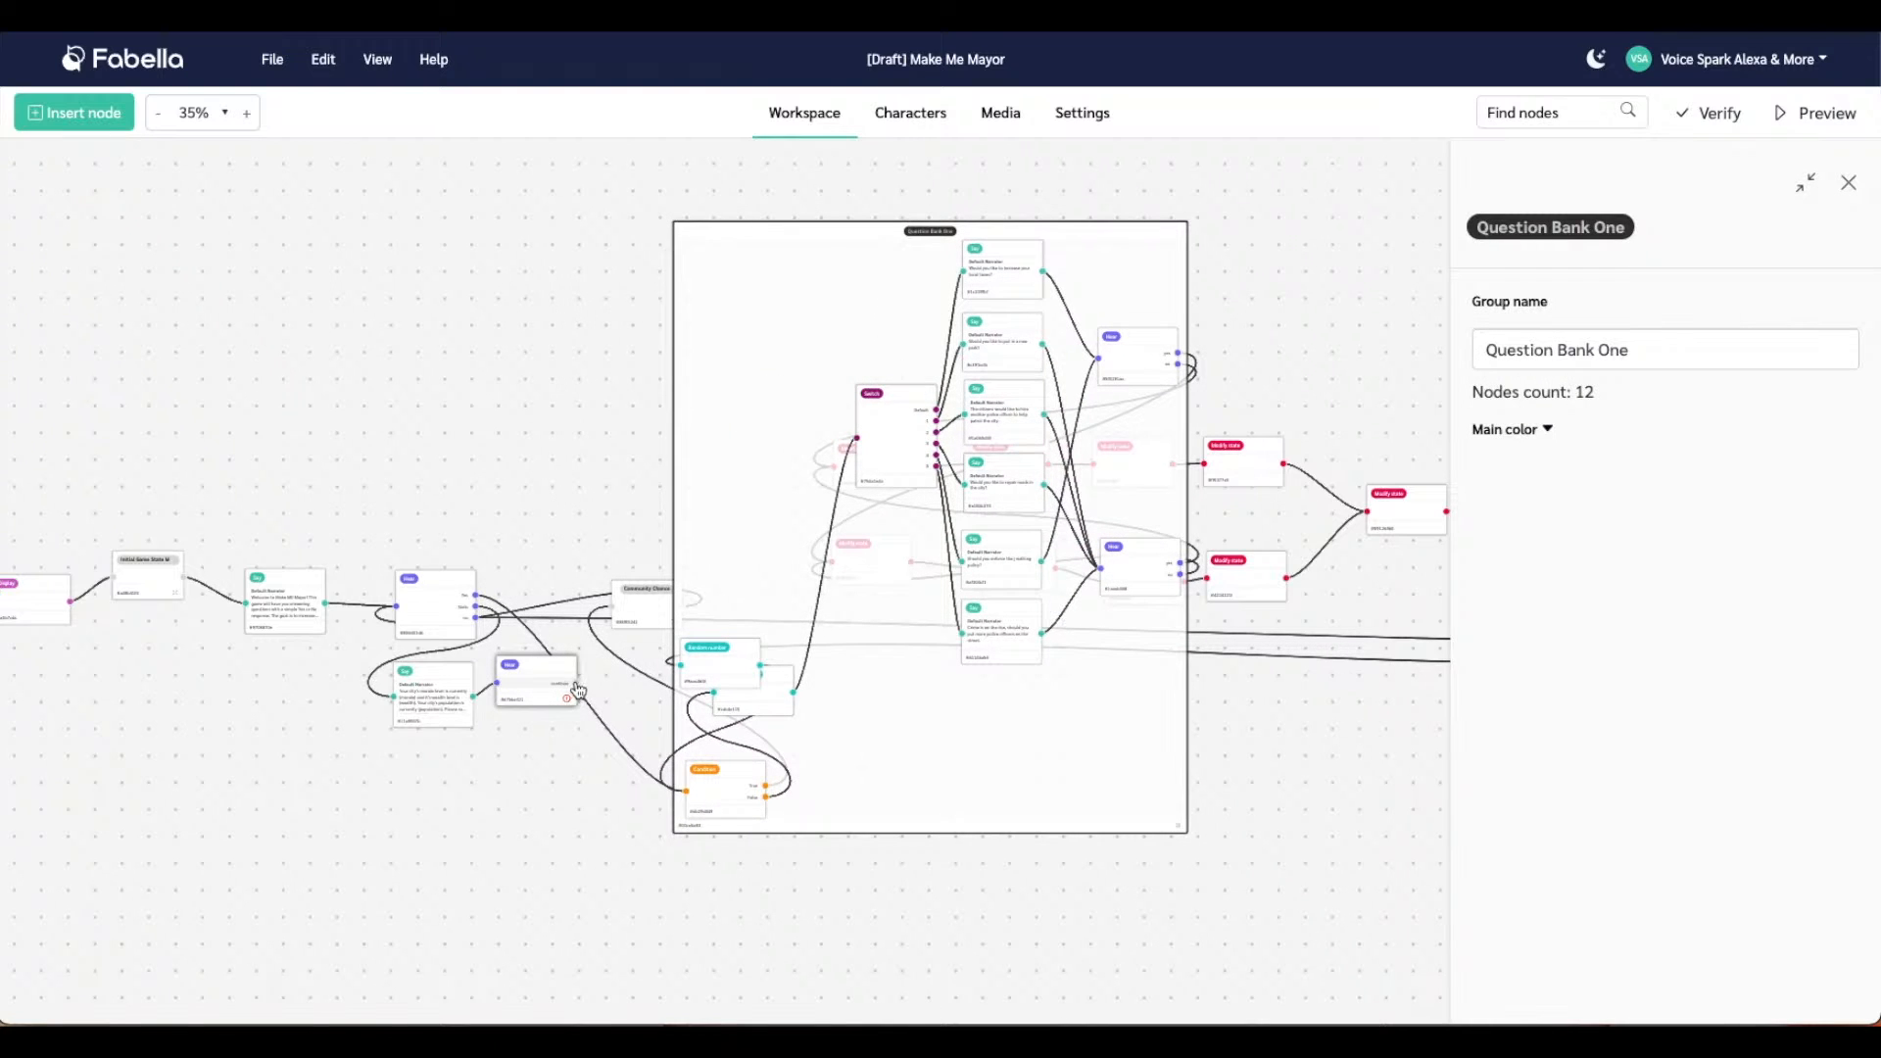
Connect the Hear node's continue output to the input of the Random number node inside the Question Bank One group
left_click_drag(576, 686, 682, 670)
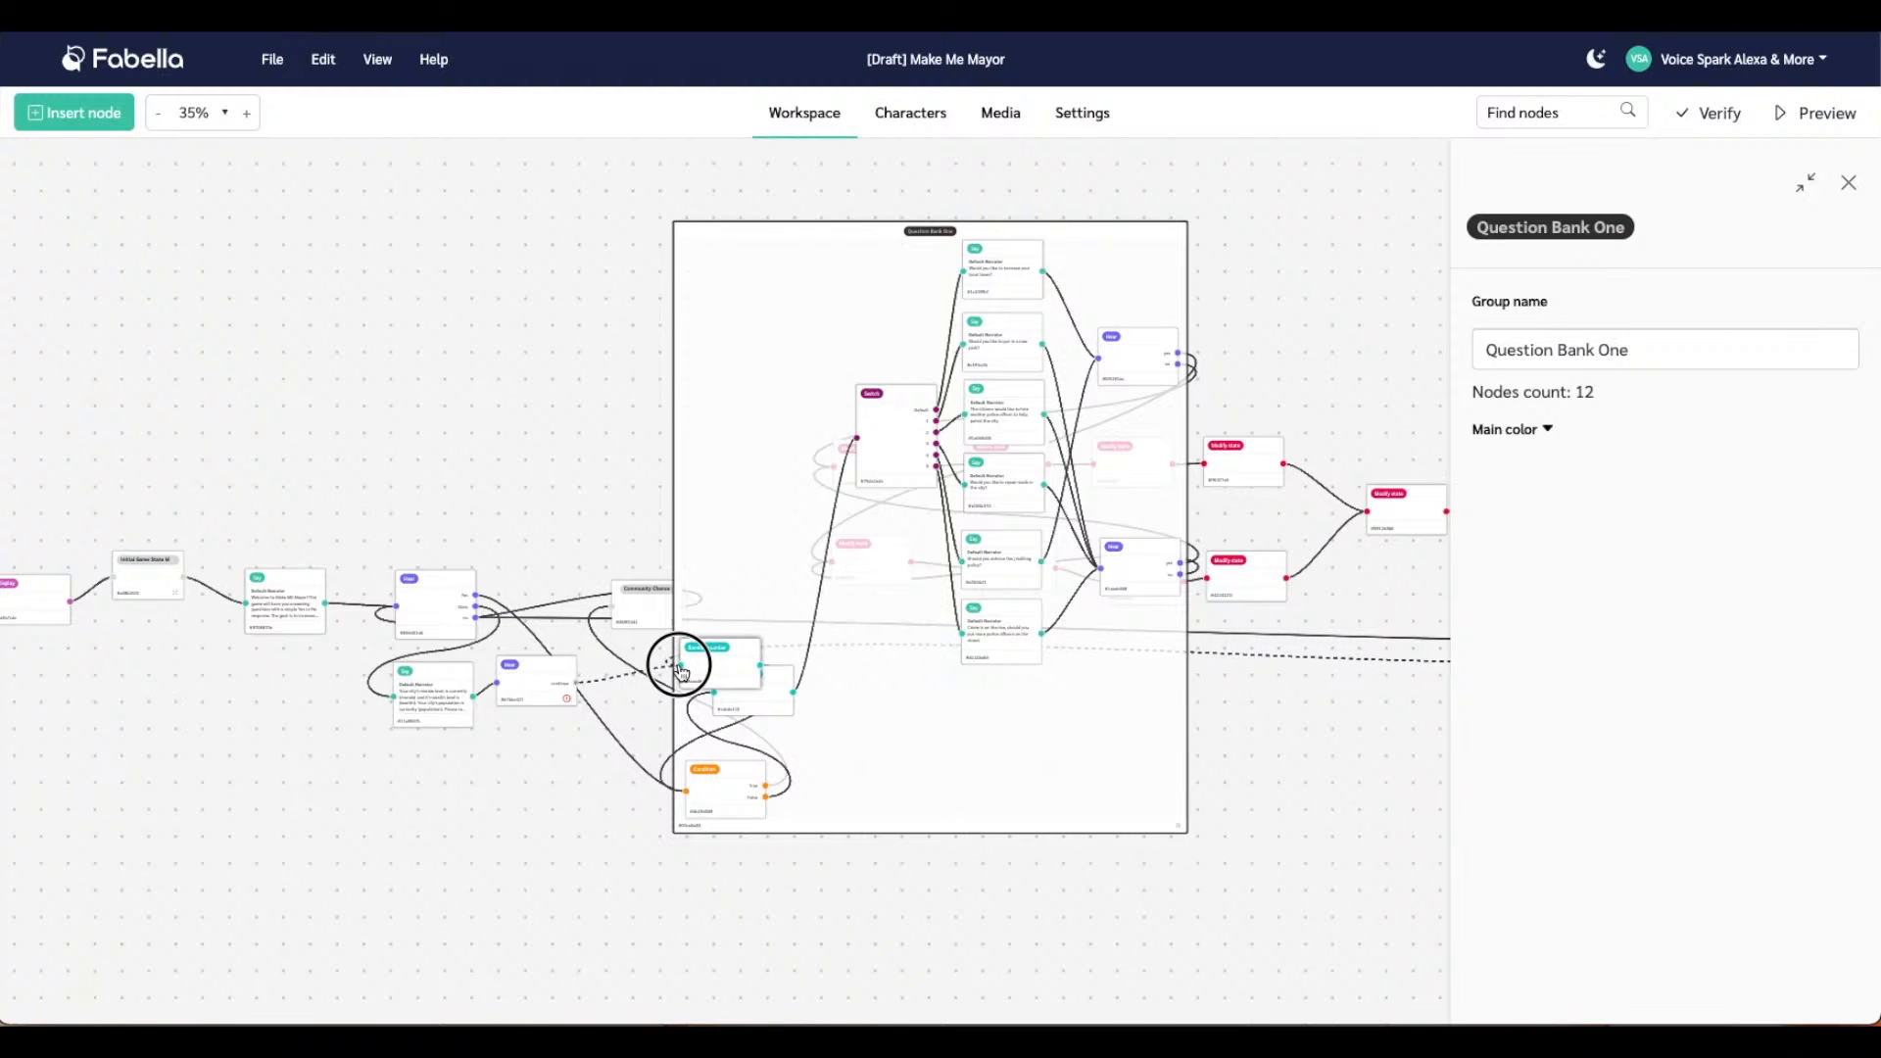
left_click_drag(682, 670, 682, 671)
left_click(1268, 274)
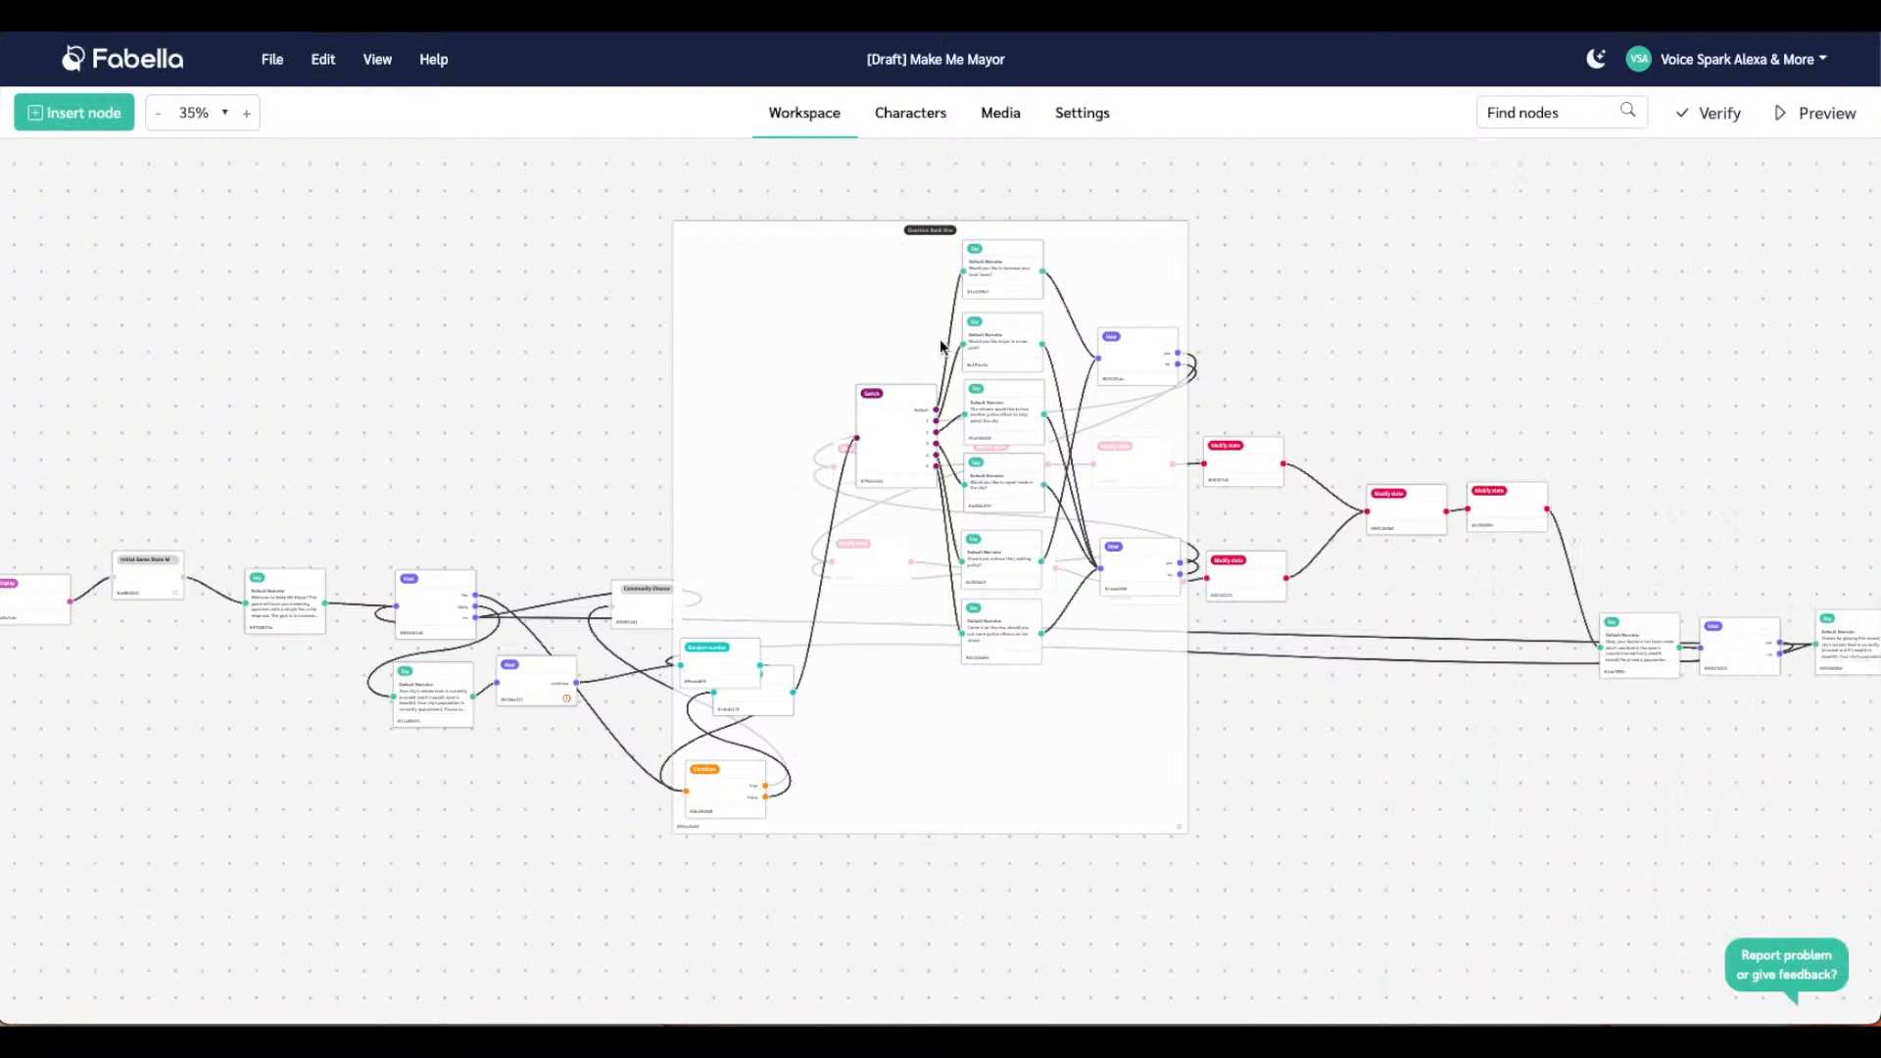
left_click(867, 299)
left_click_drag(867, 299, 798, 311)
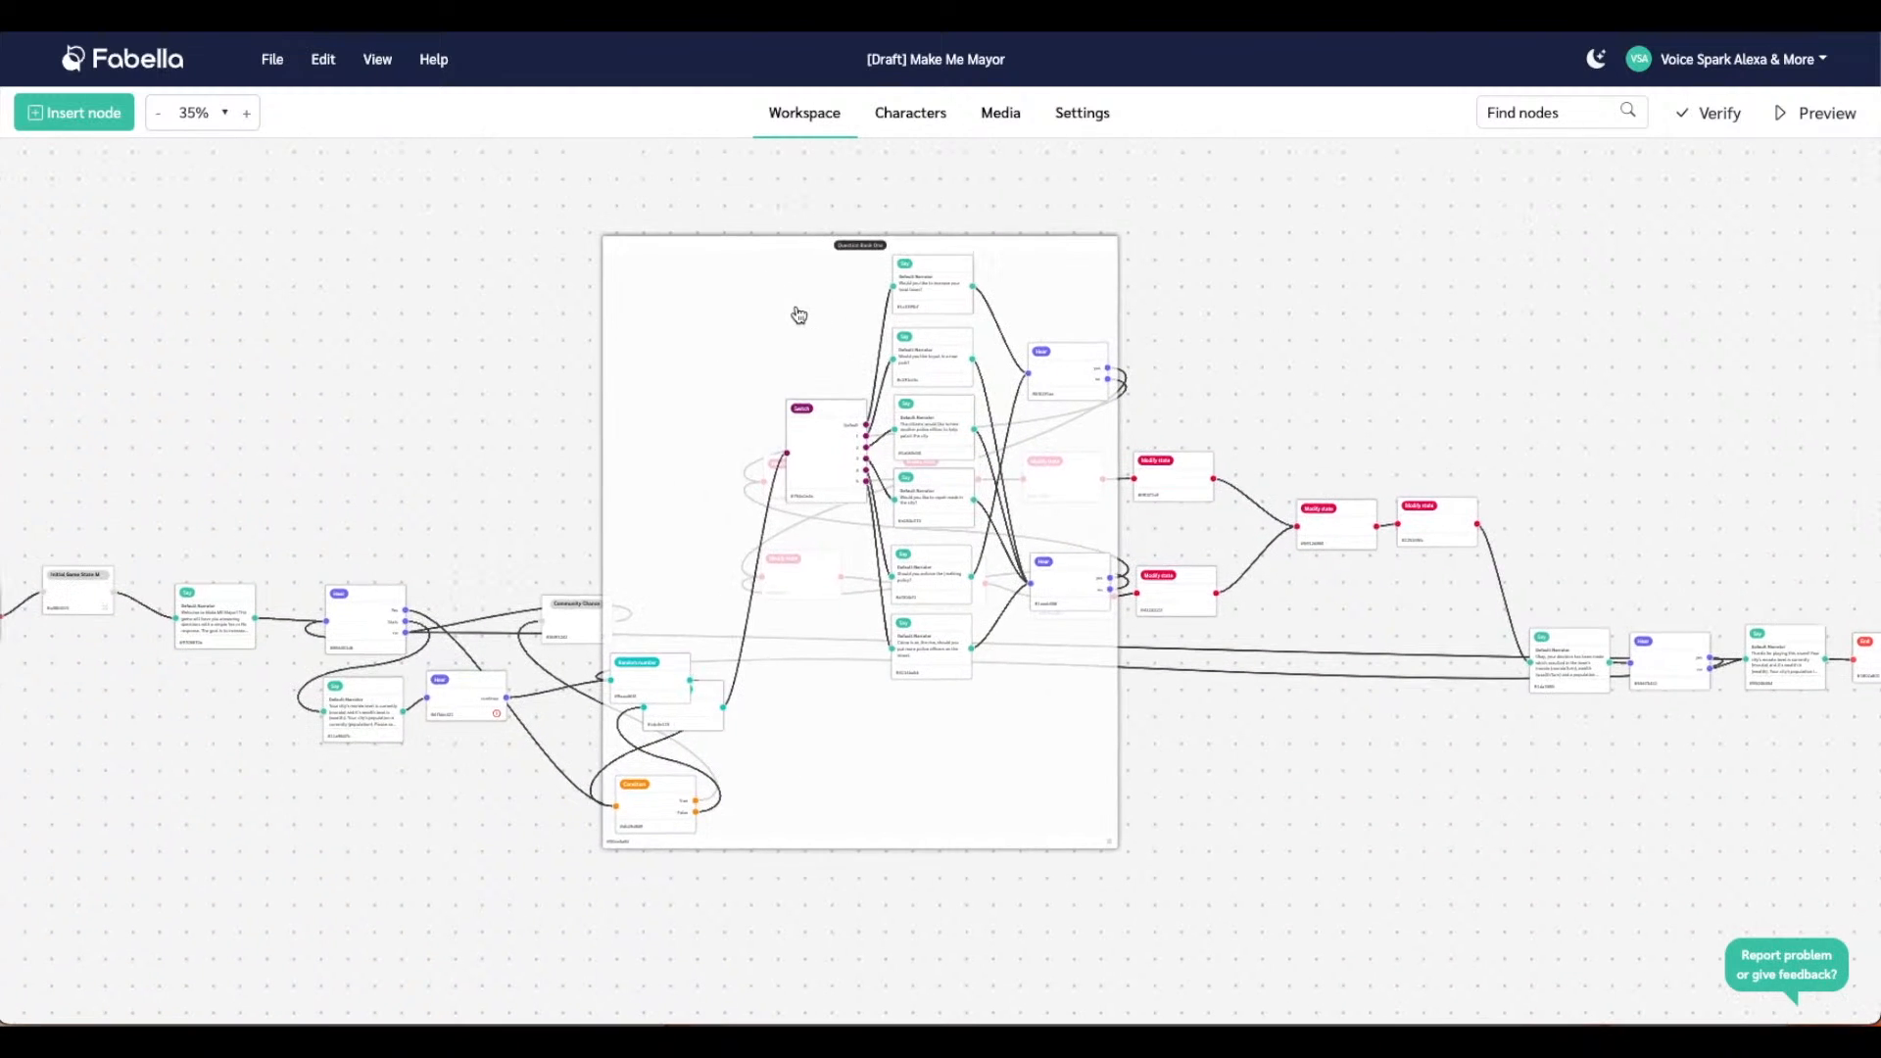
Verify the project for errors and preview the game, answering stats and continue
left_click(1713, 115)
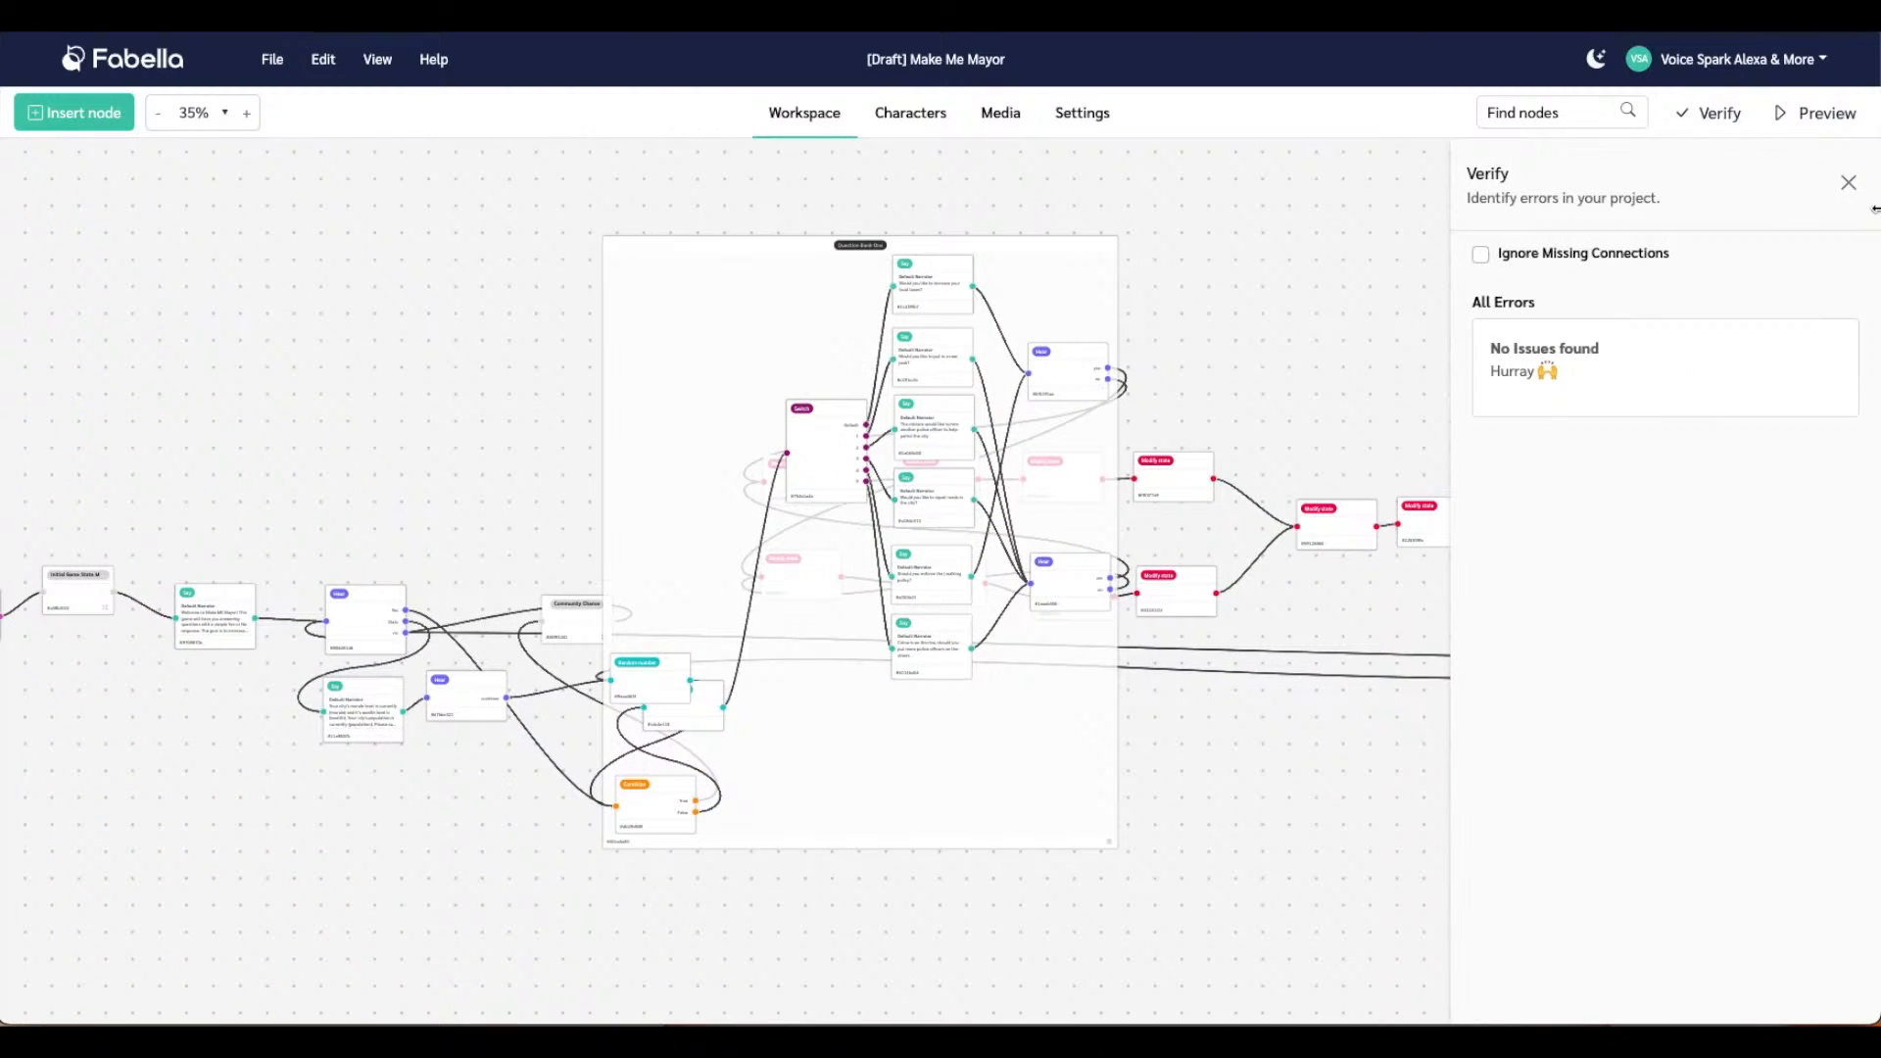
left_click(1849, 182)
left_click(1808, 115)
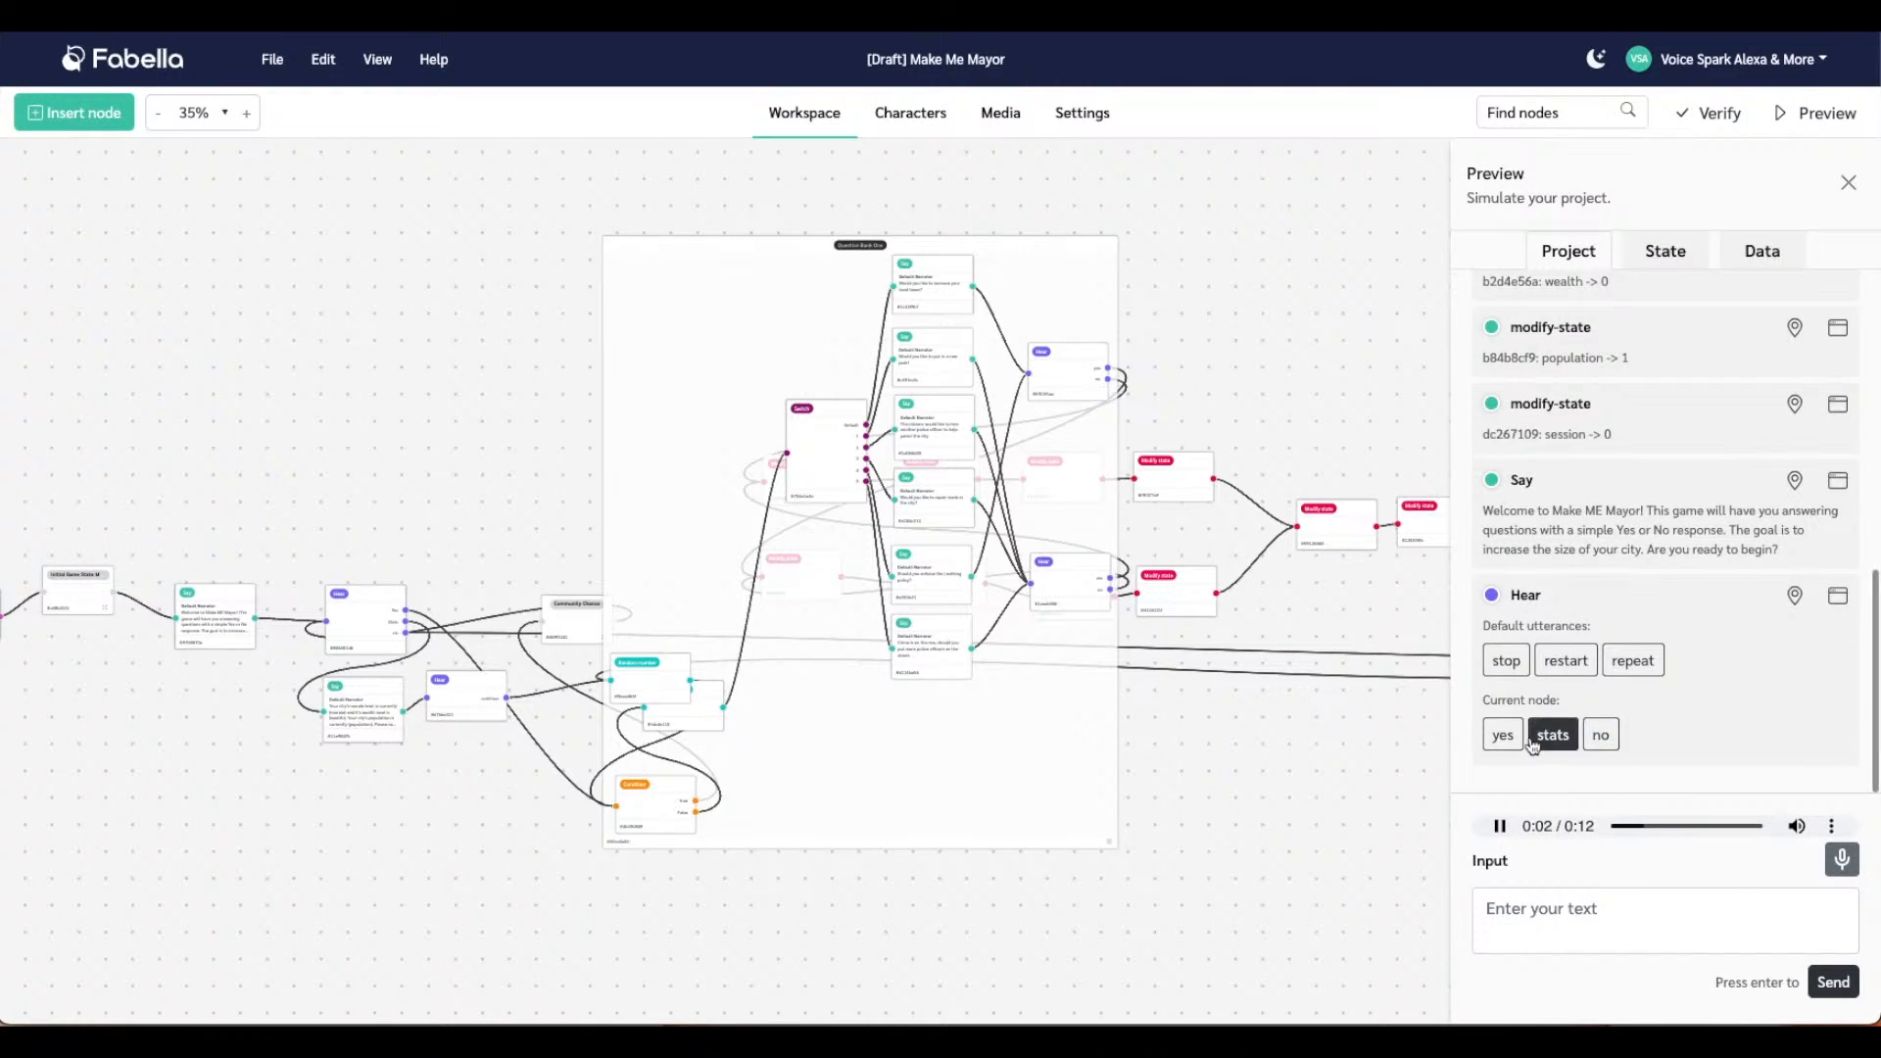
left_click(1552, 733)
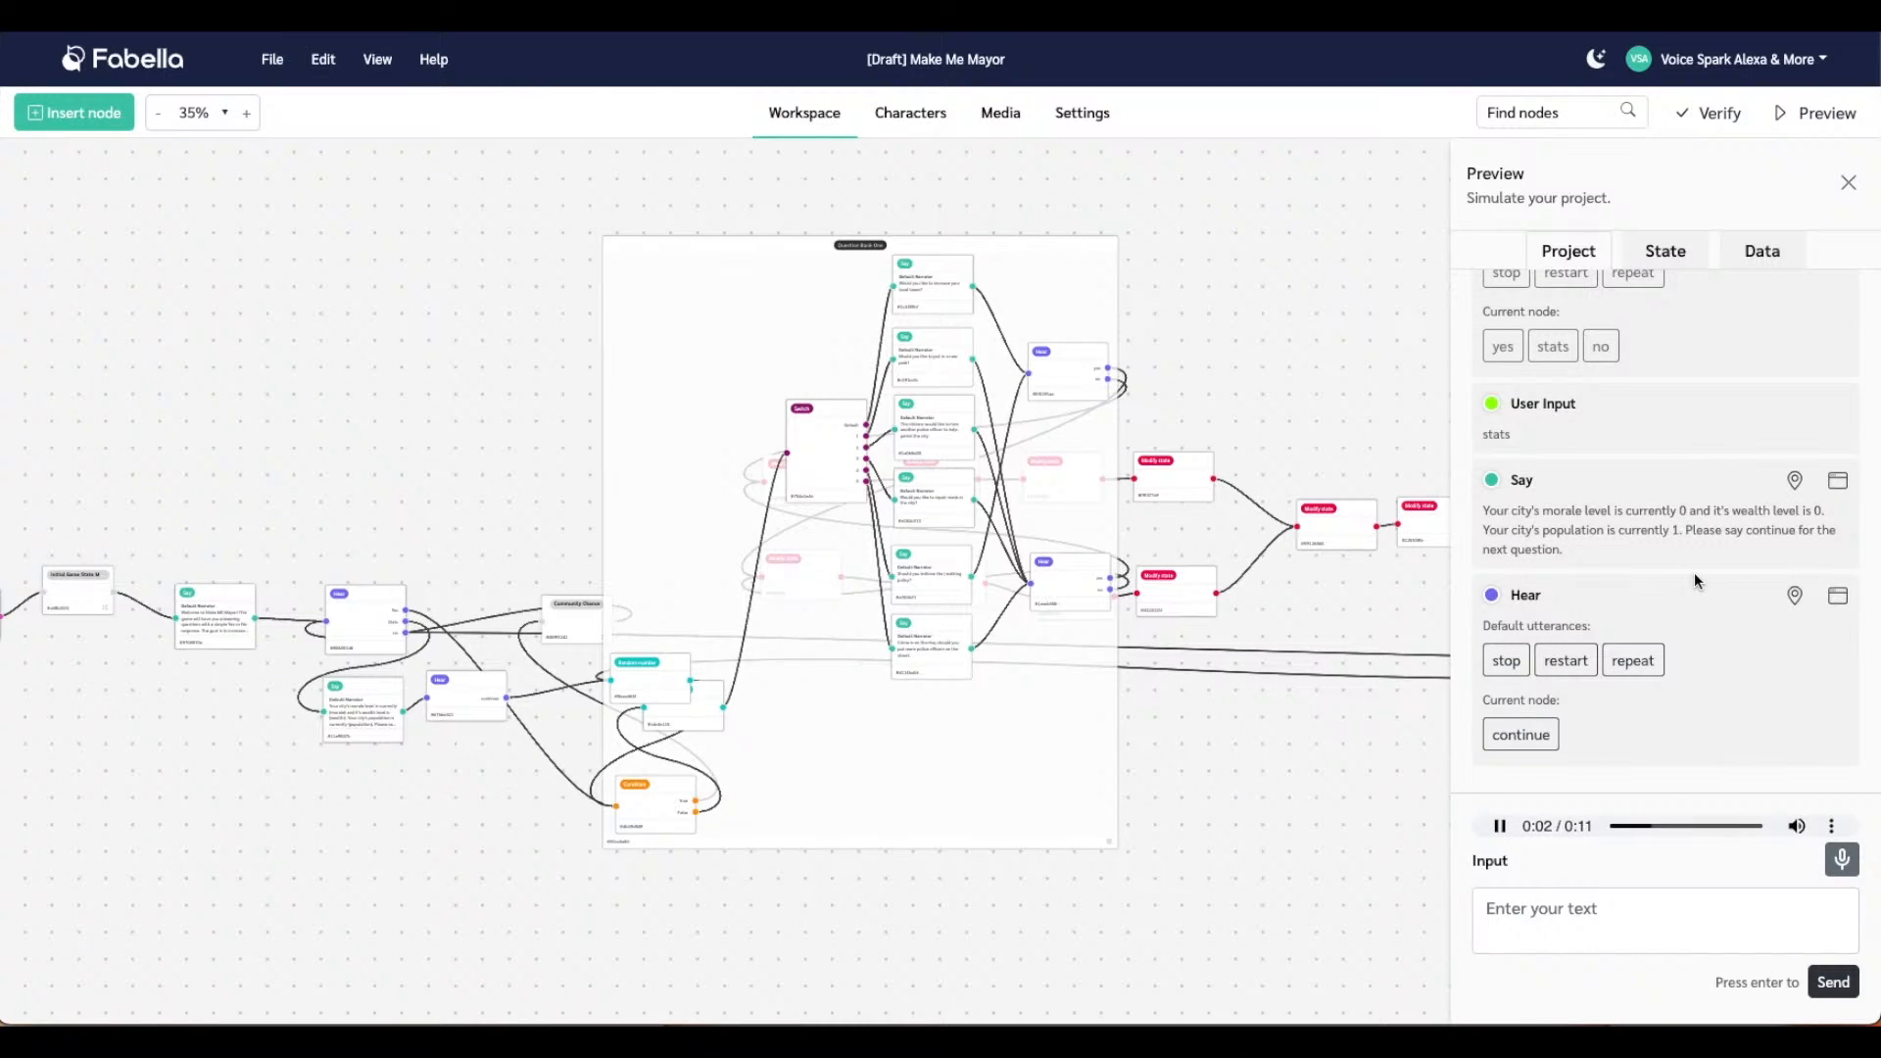
left_click(1526, 738)
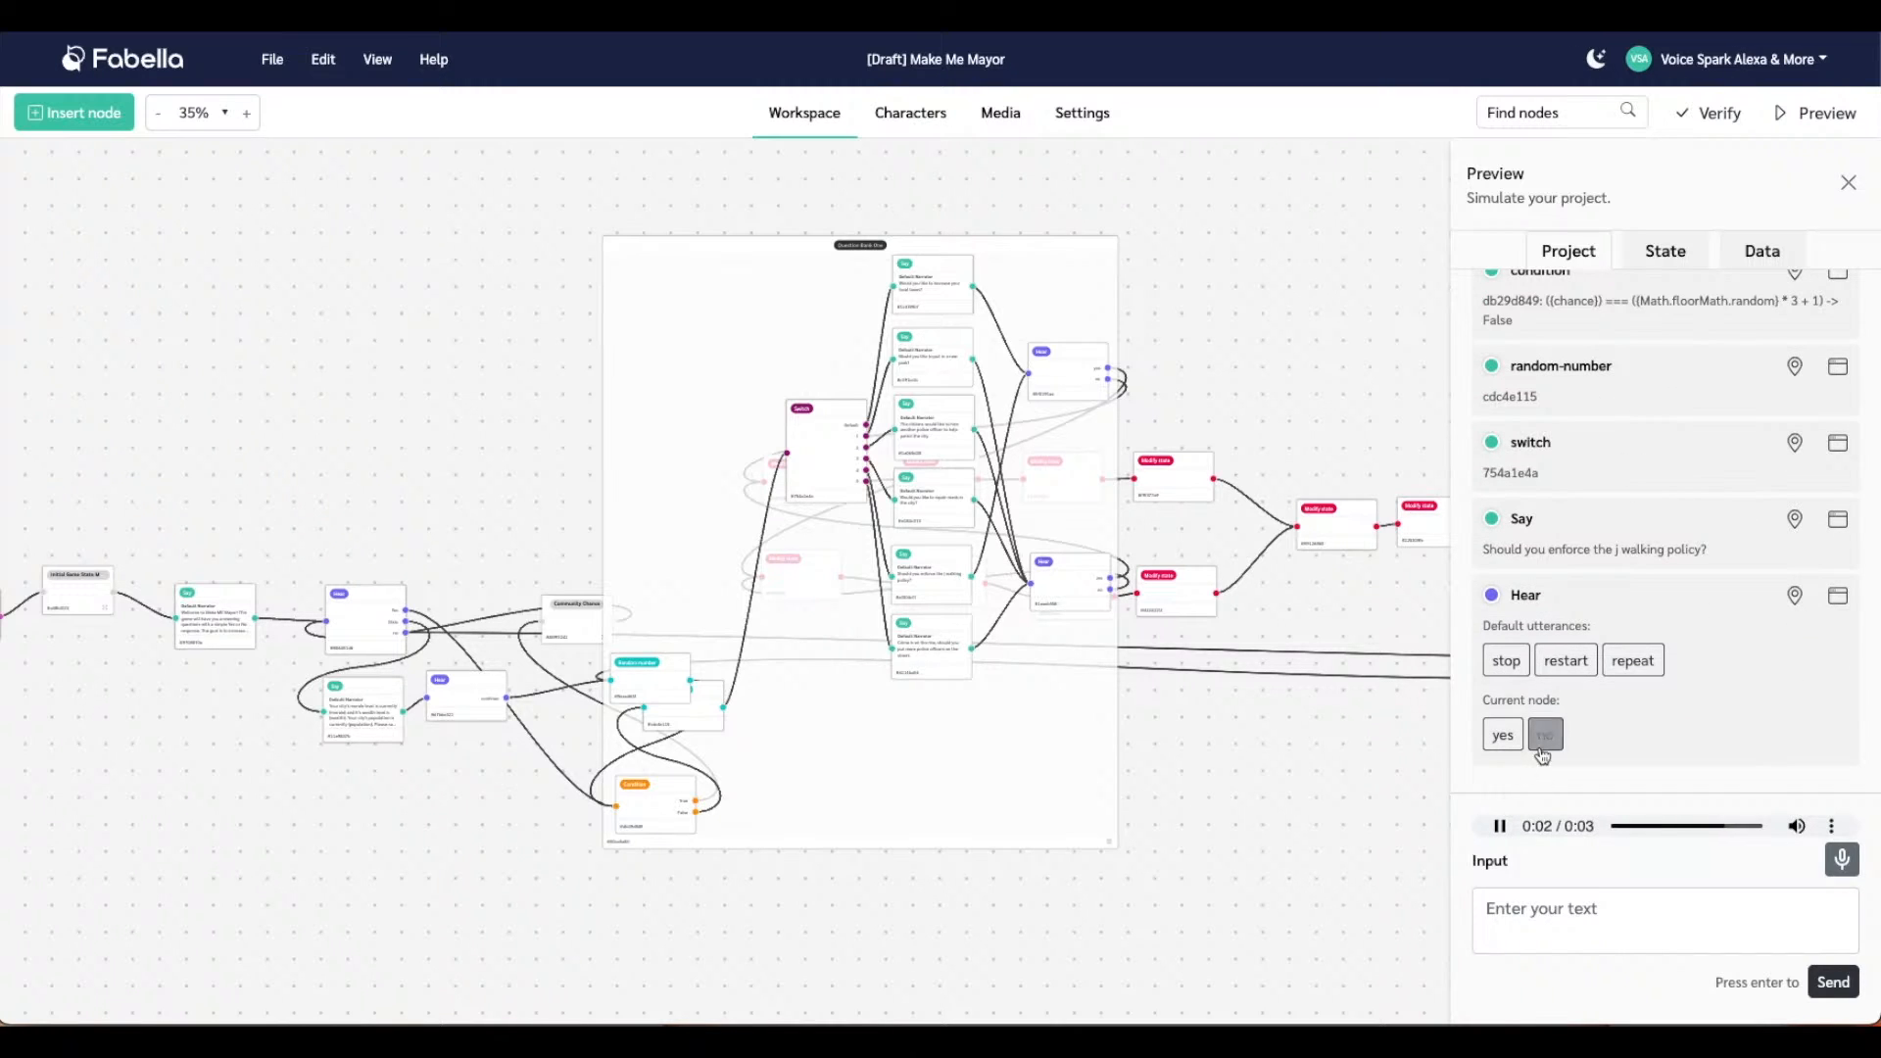
left_click(1849, 182)
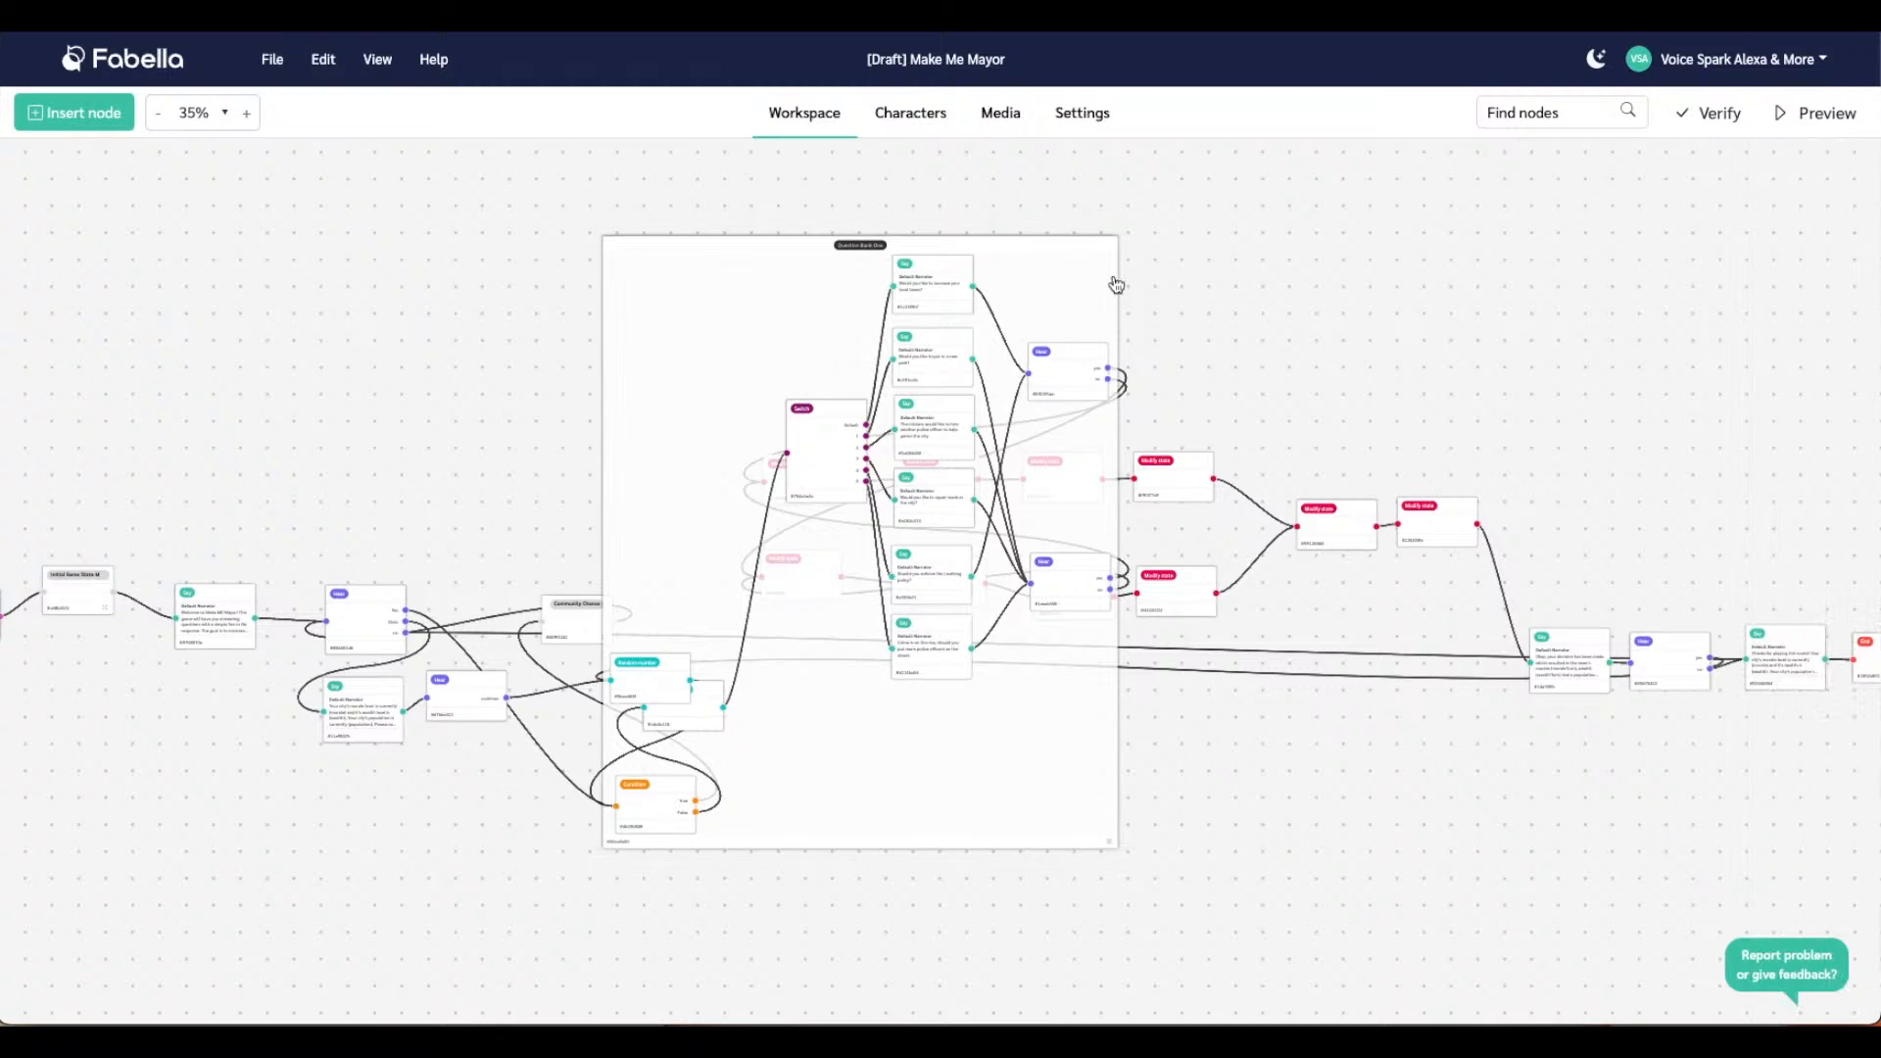
Collapse the Question Bank One group and move the continue Hear node away from the city-status Say node to make room
left_click(1104, 247)
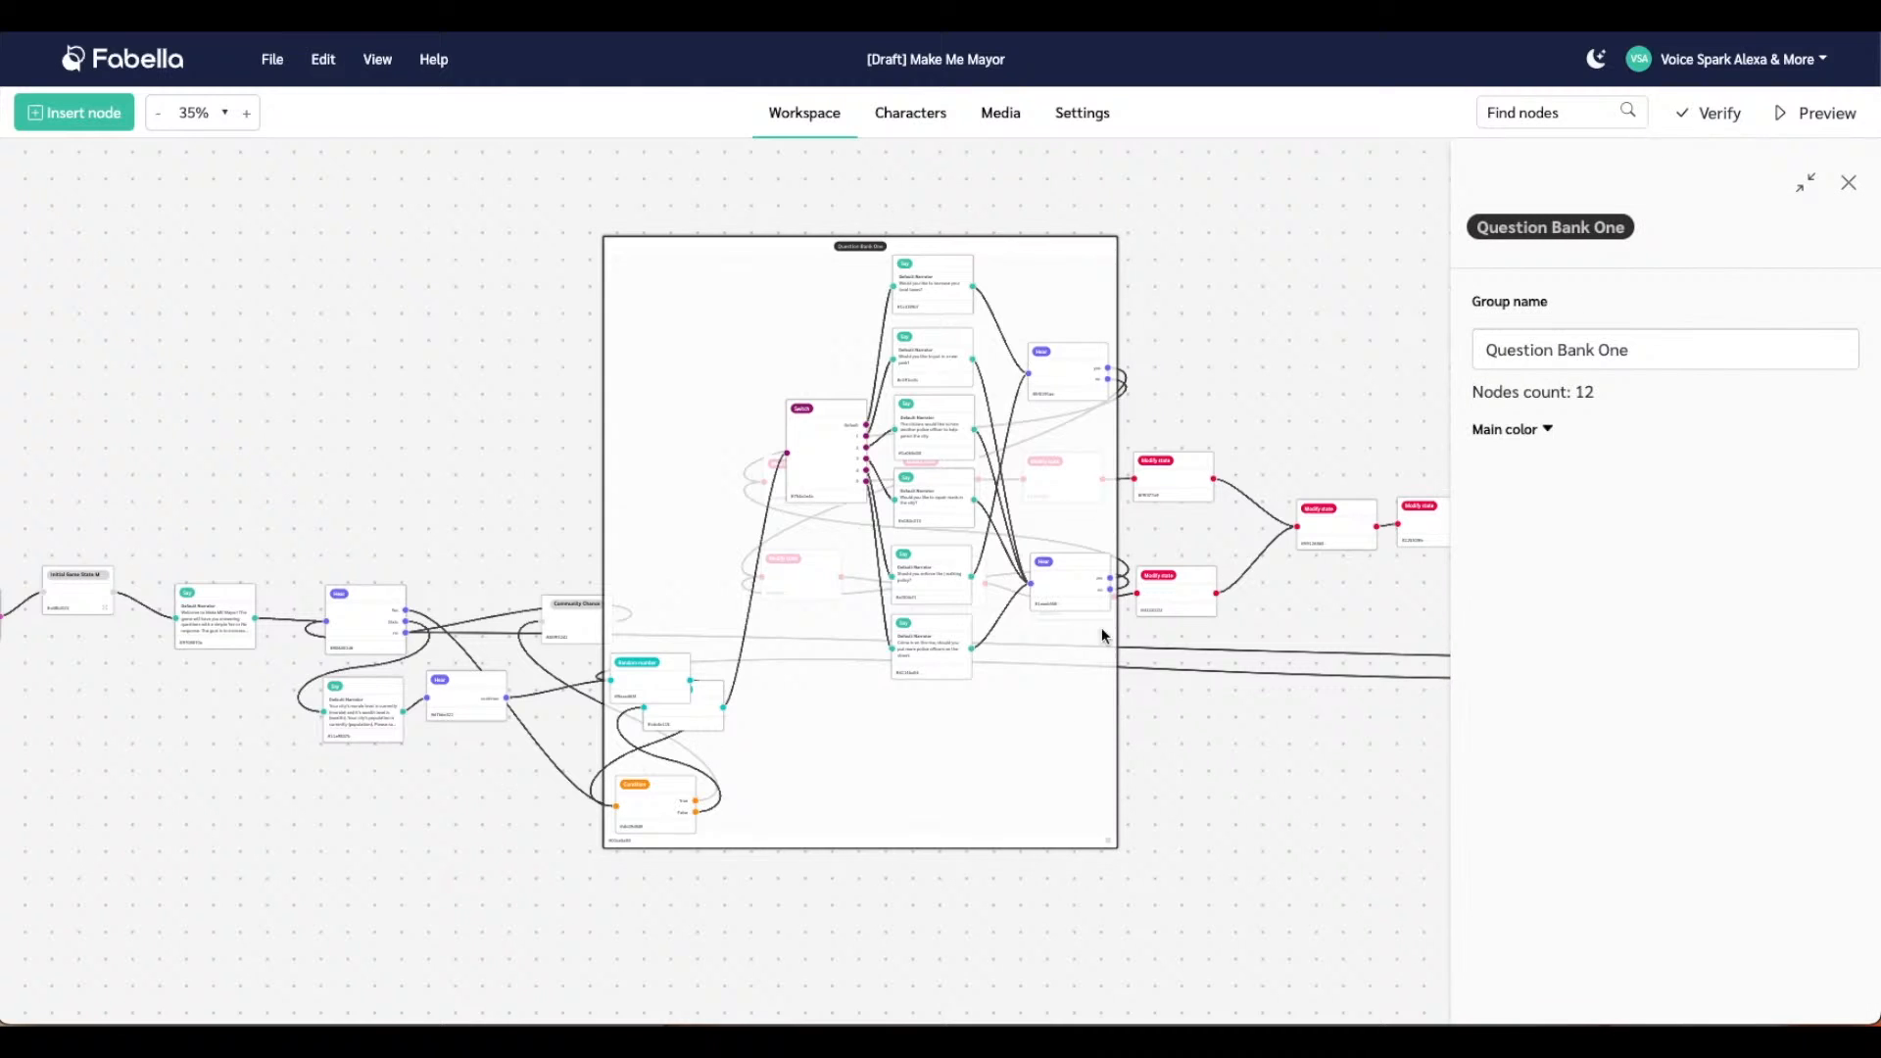
left_click(1111, 842)
left_click_drag(492, 675, 592, 692)
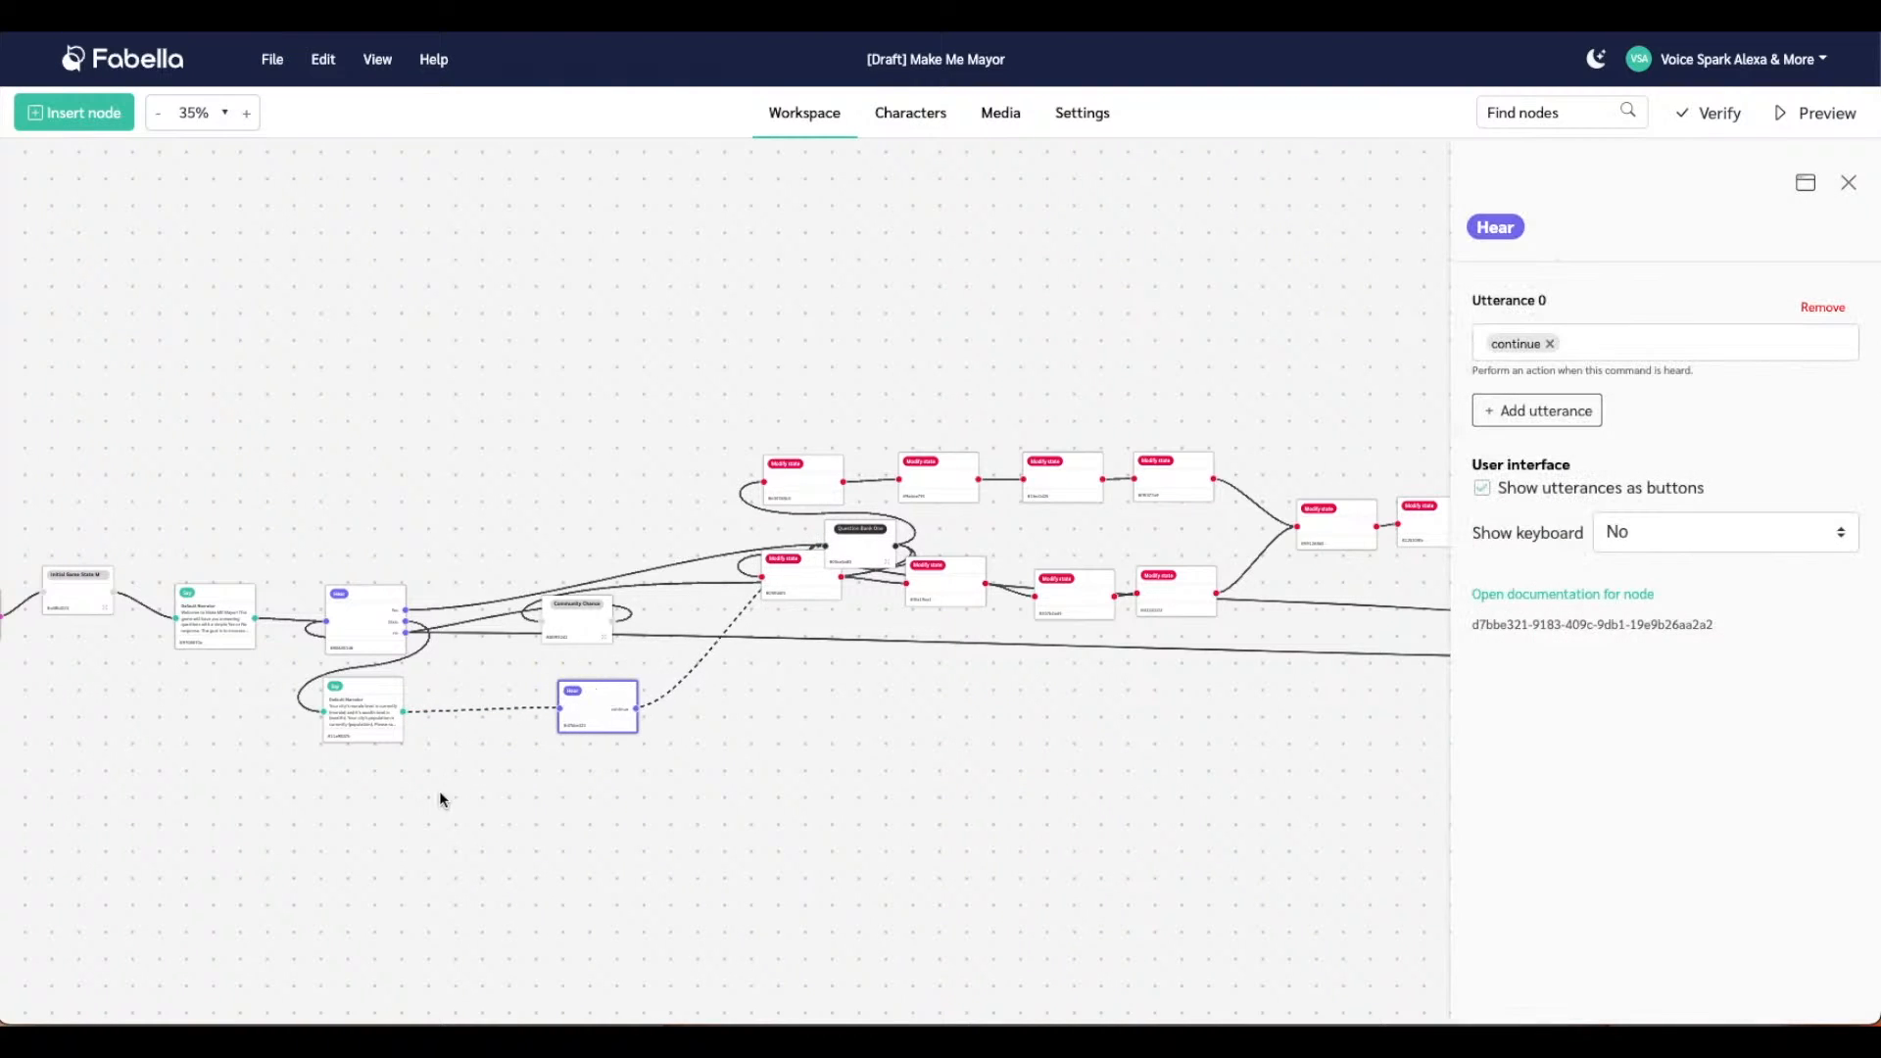
Insert a Display node between the city-status Say node and the continue Hear node, and connect it to both
right_click(441, 793)
mouse_move(483, 812)
mouse_move(816, 867)
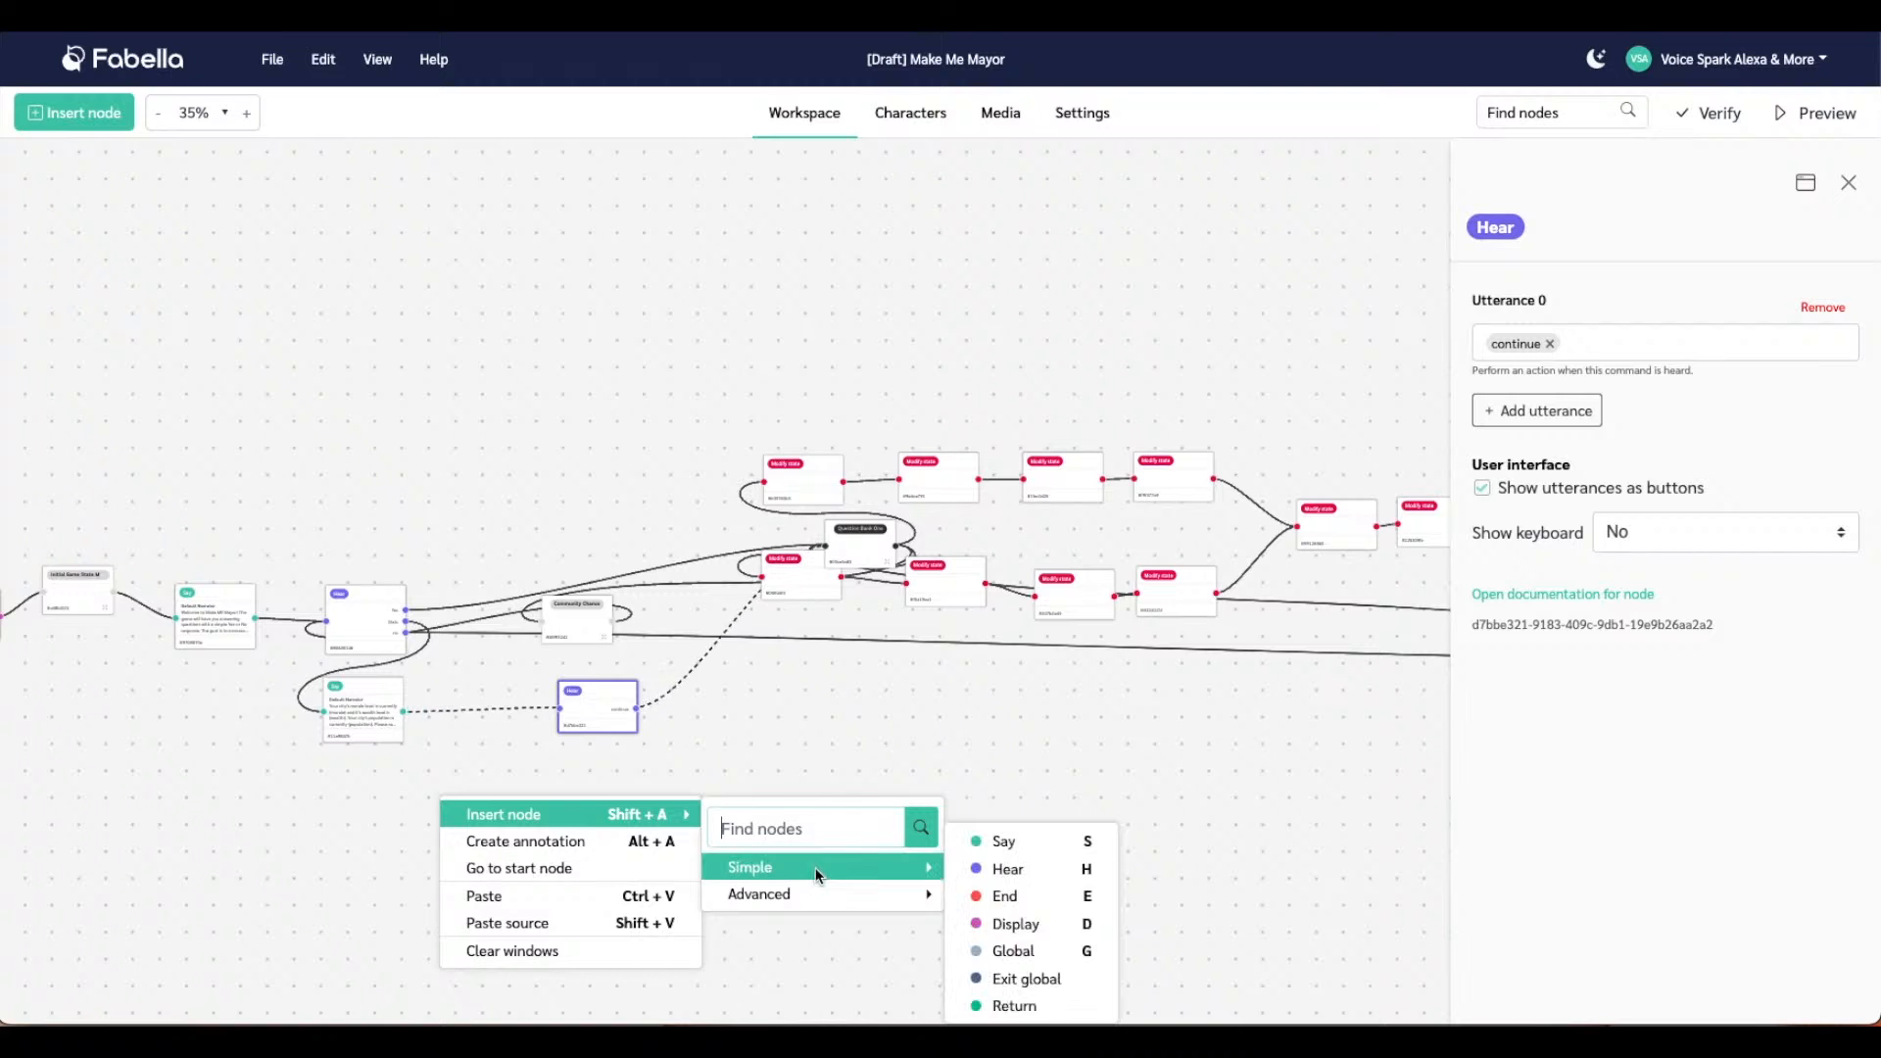
left_click(1038, 925)
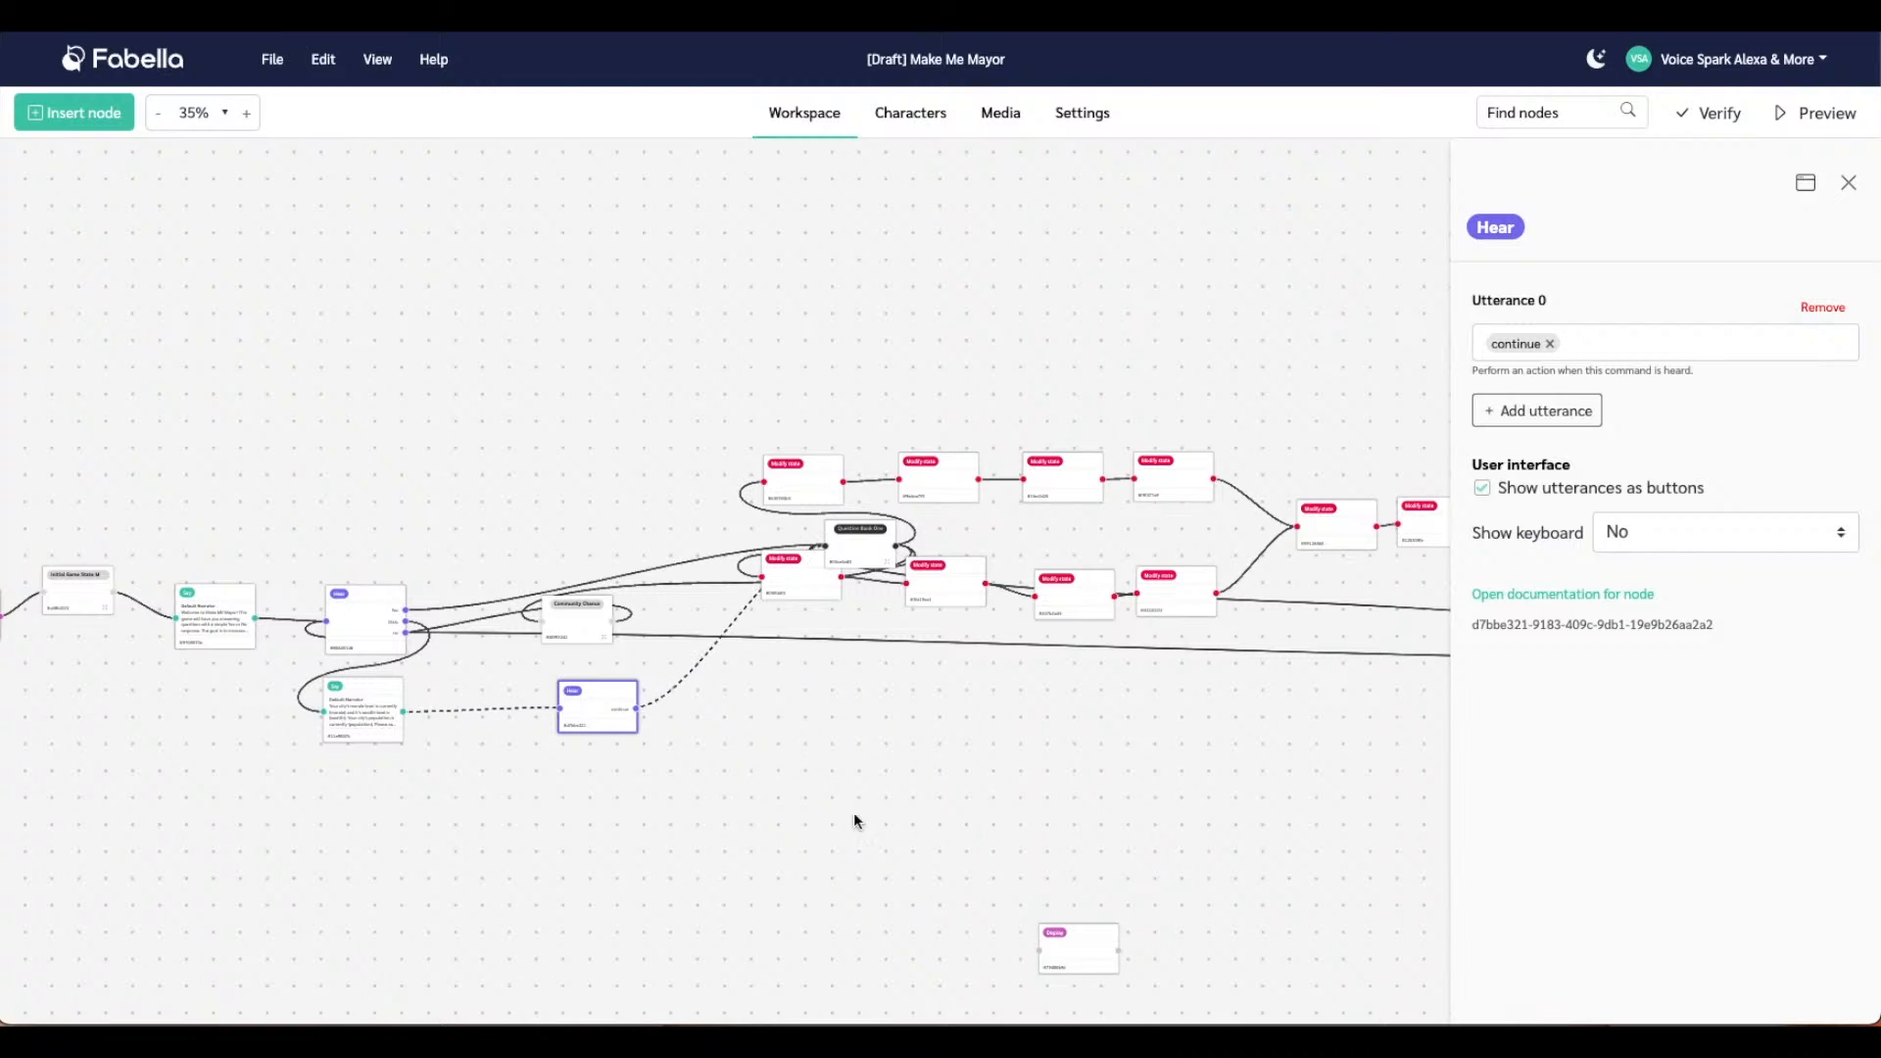
left_click_drag(1075, 953, 560, 707)
left_click(565, 707)
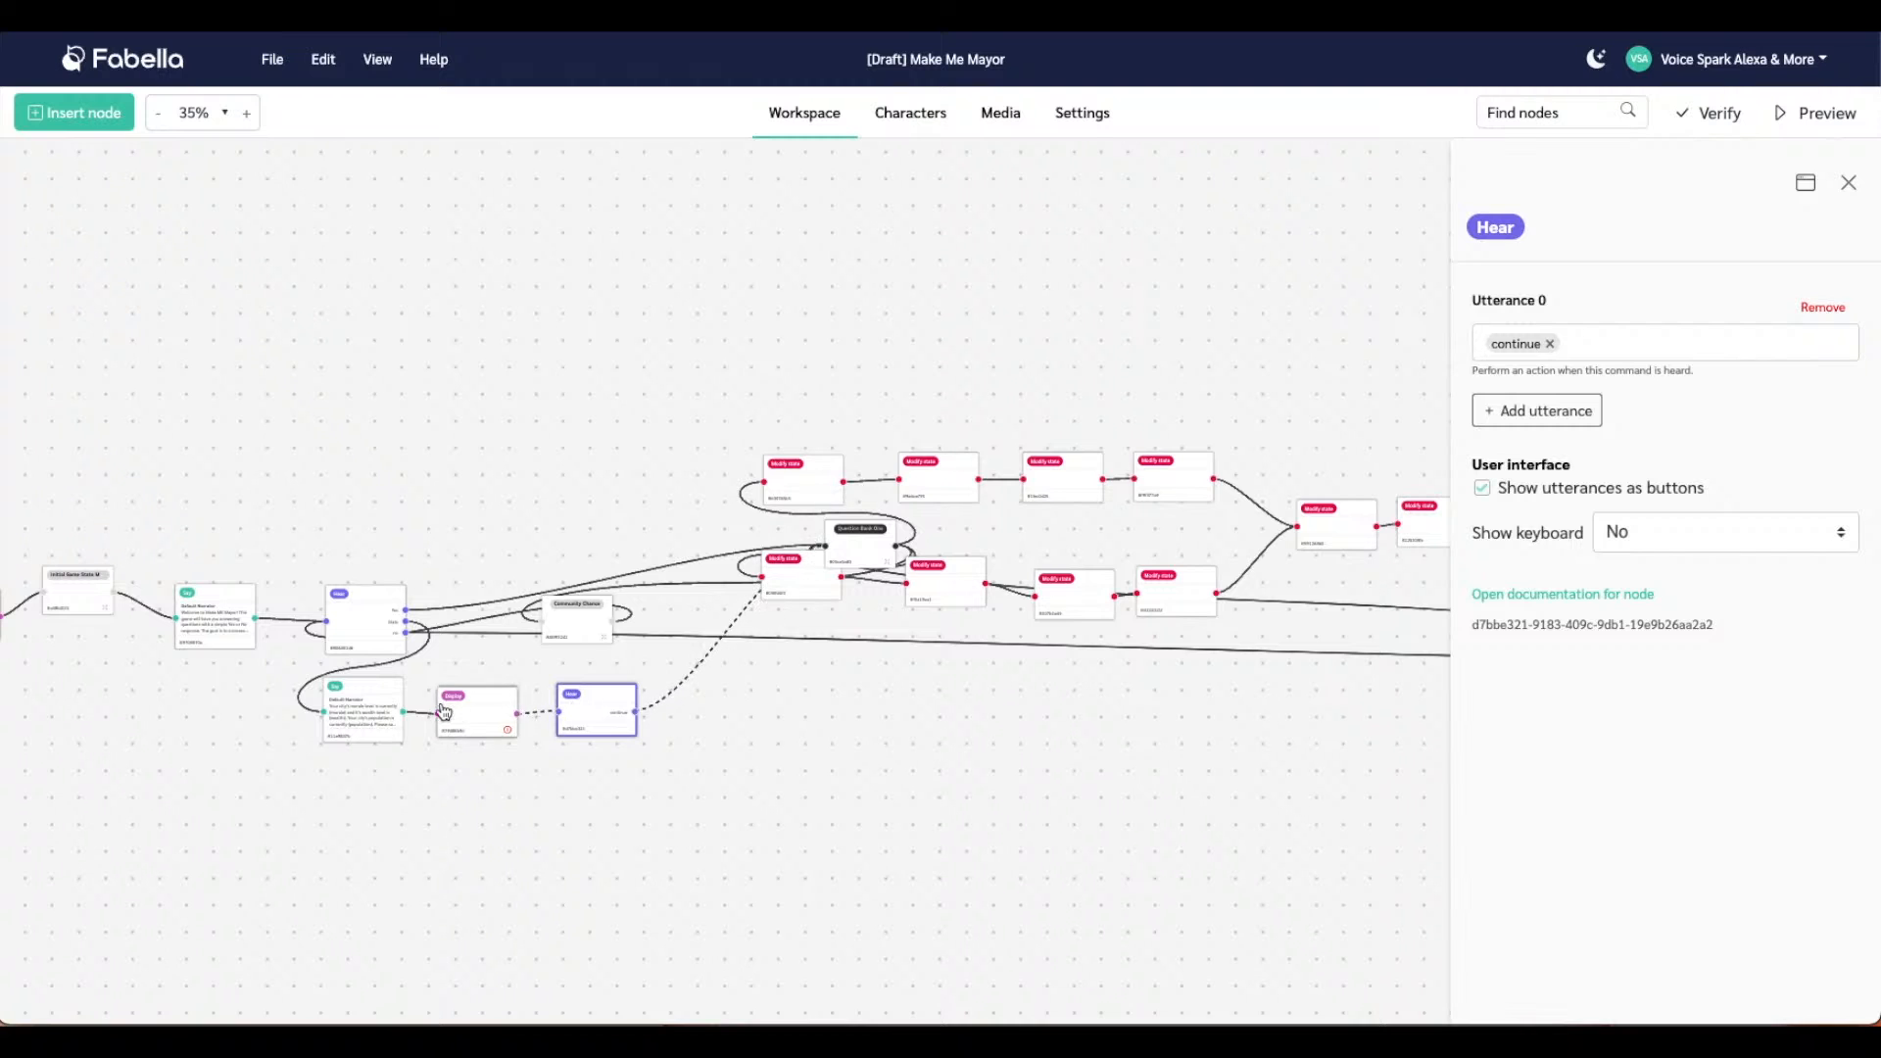
Set the Display node's image to level-one from the media library and shift the continue Hear node slightly closer
left_click(474, 709)
left_click(1572, 405)
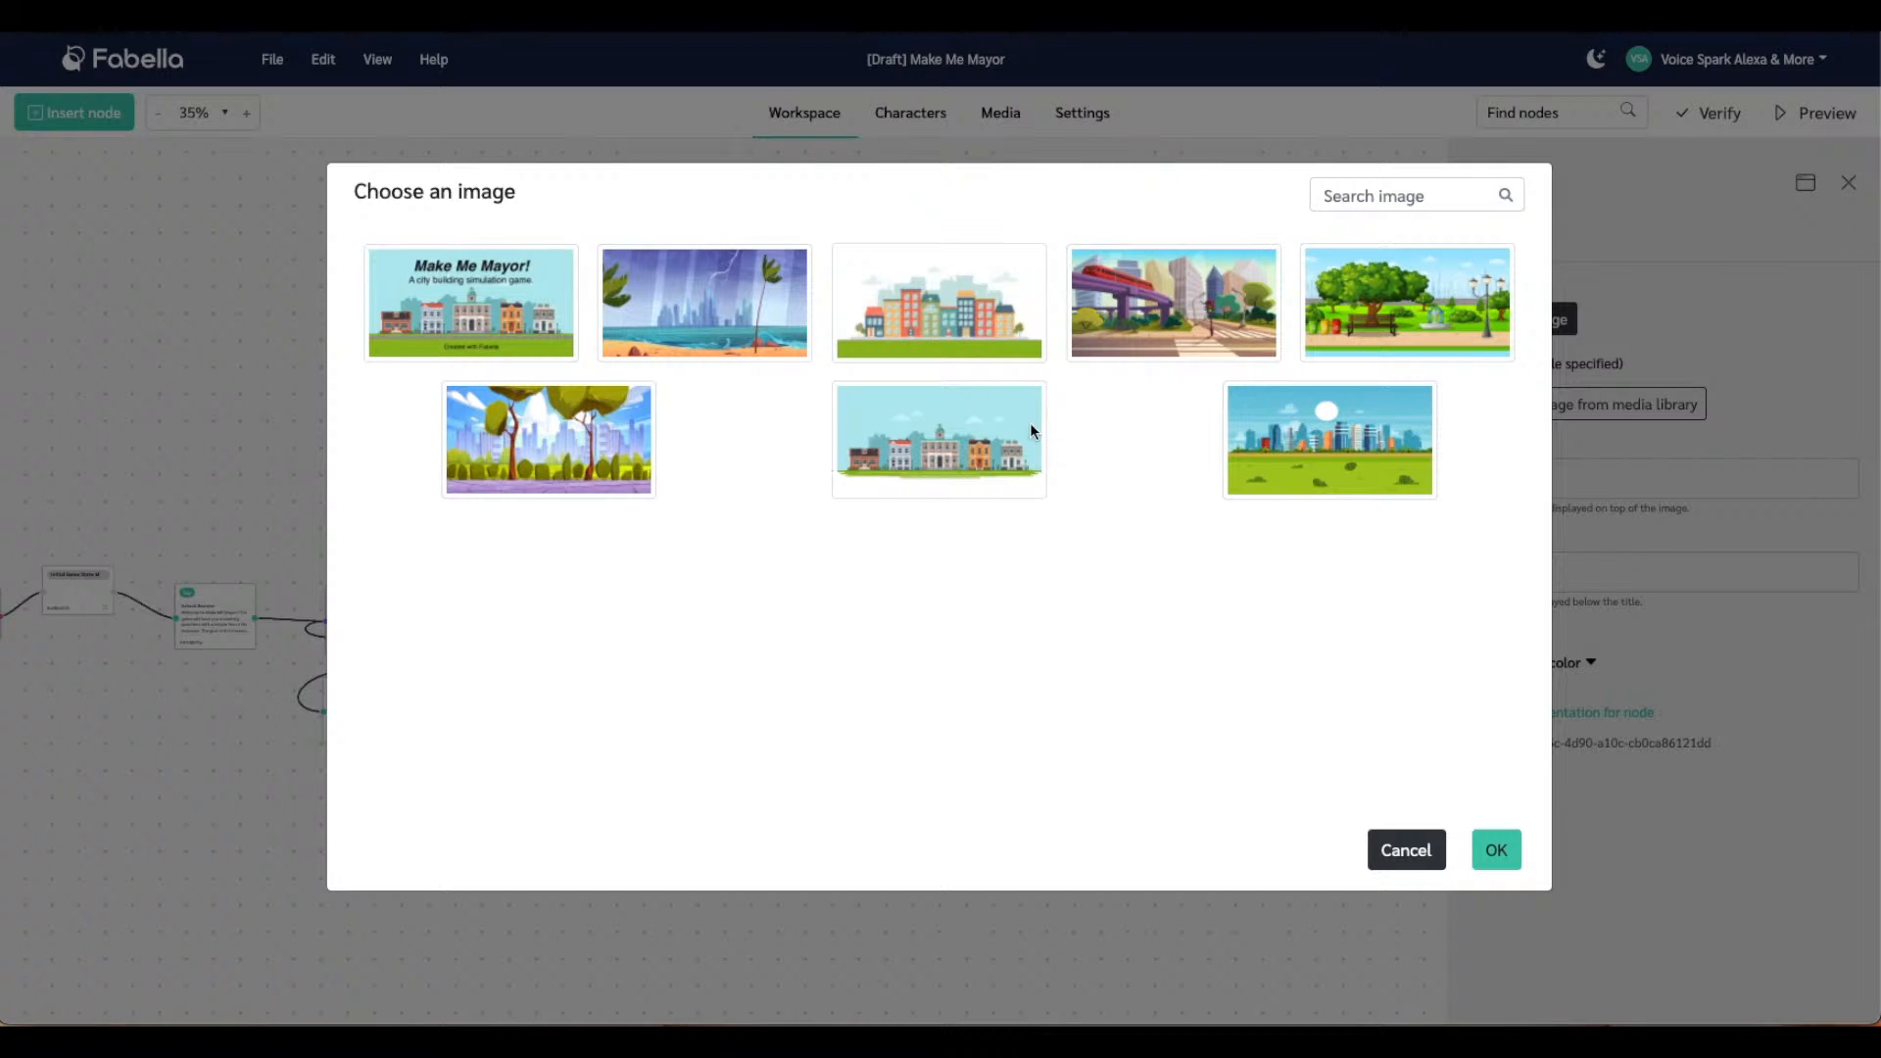
left_click(980, 428)
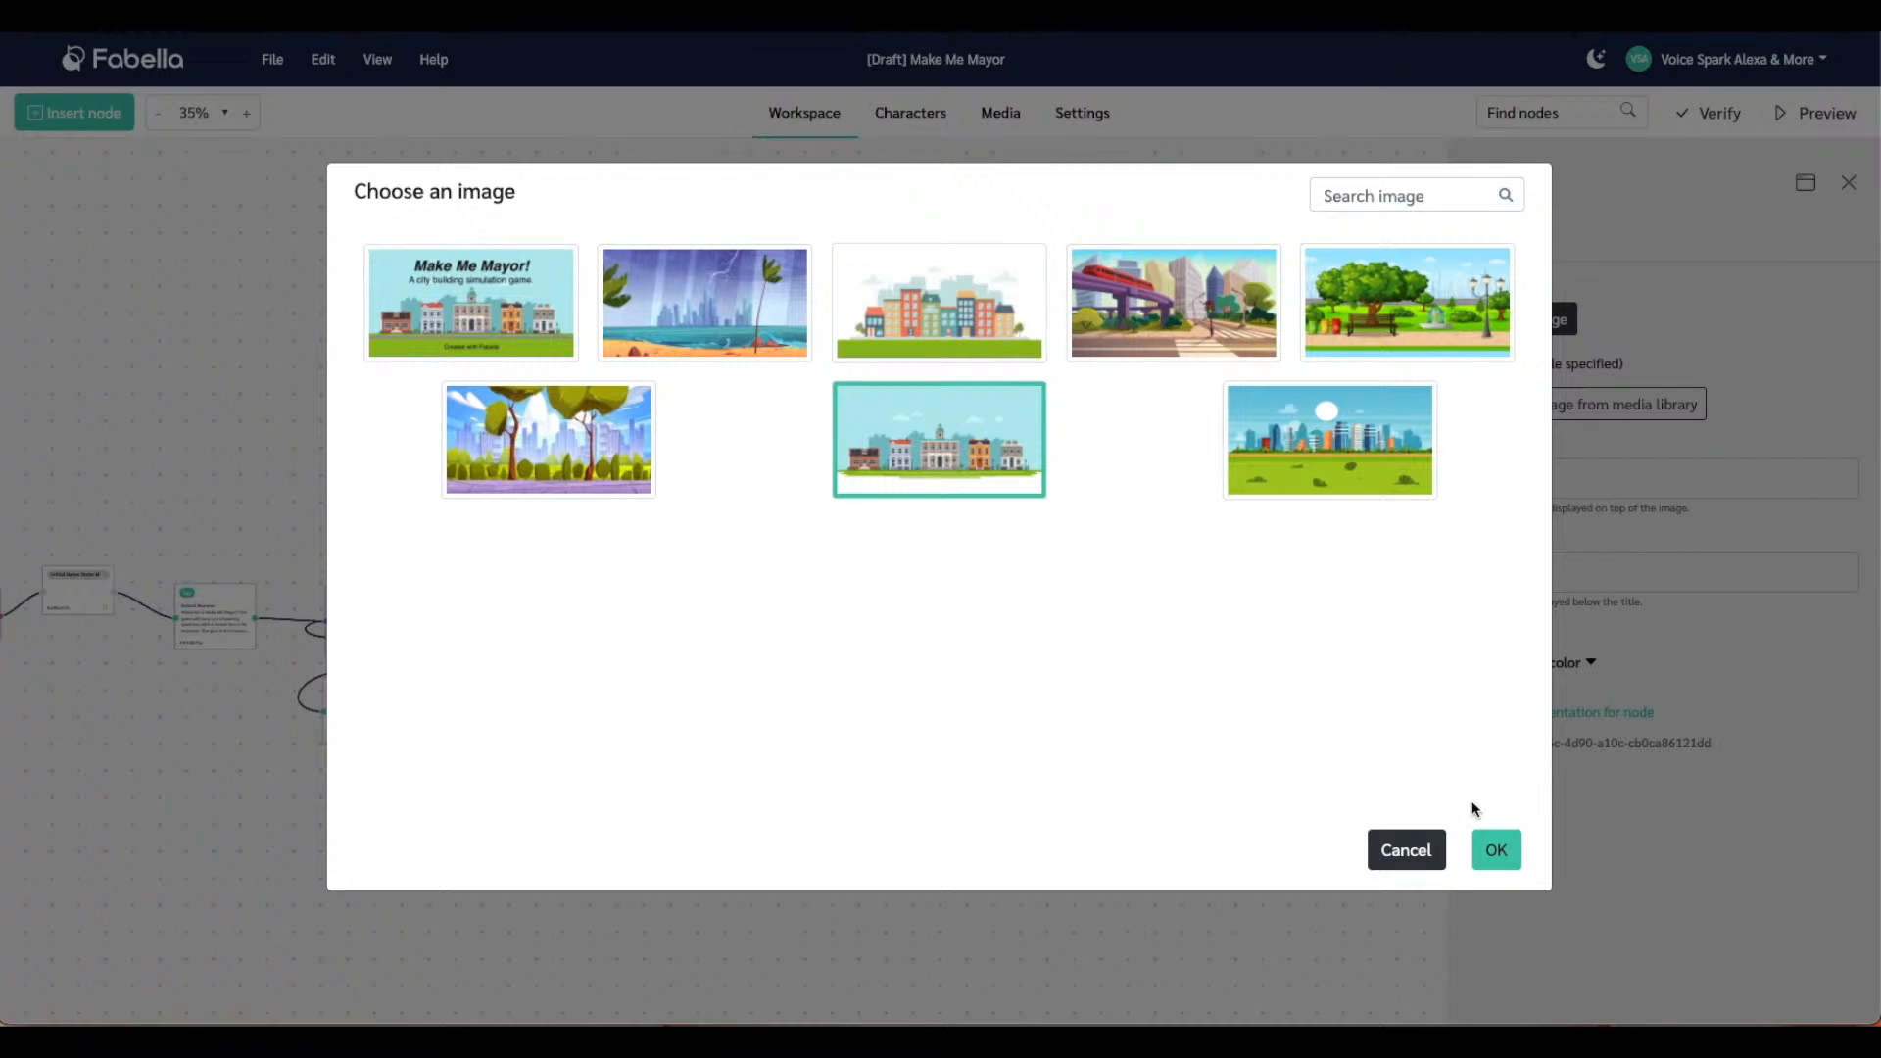
left_click(1491, 846)
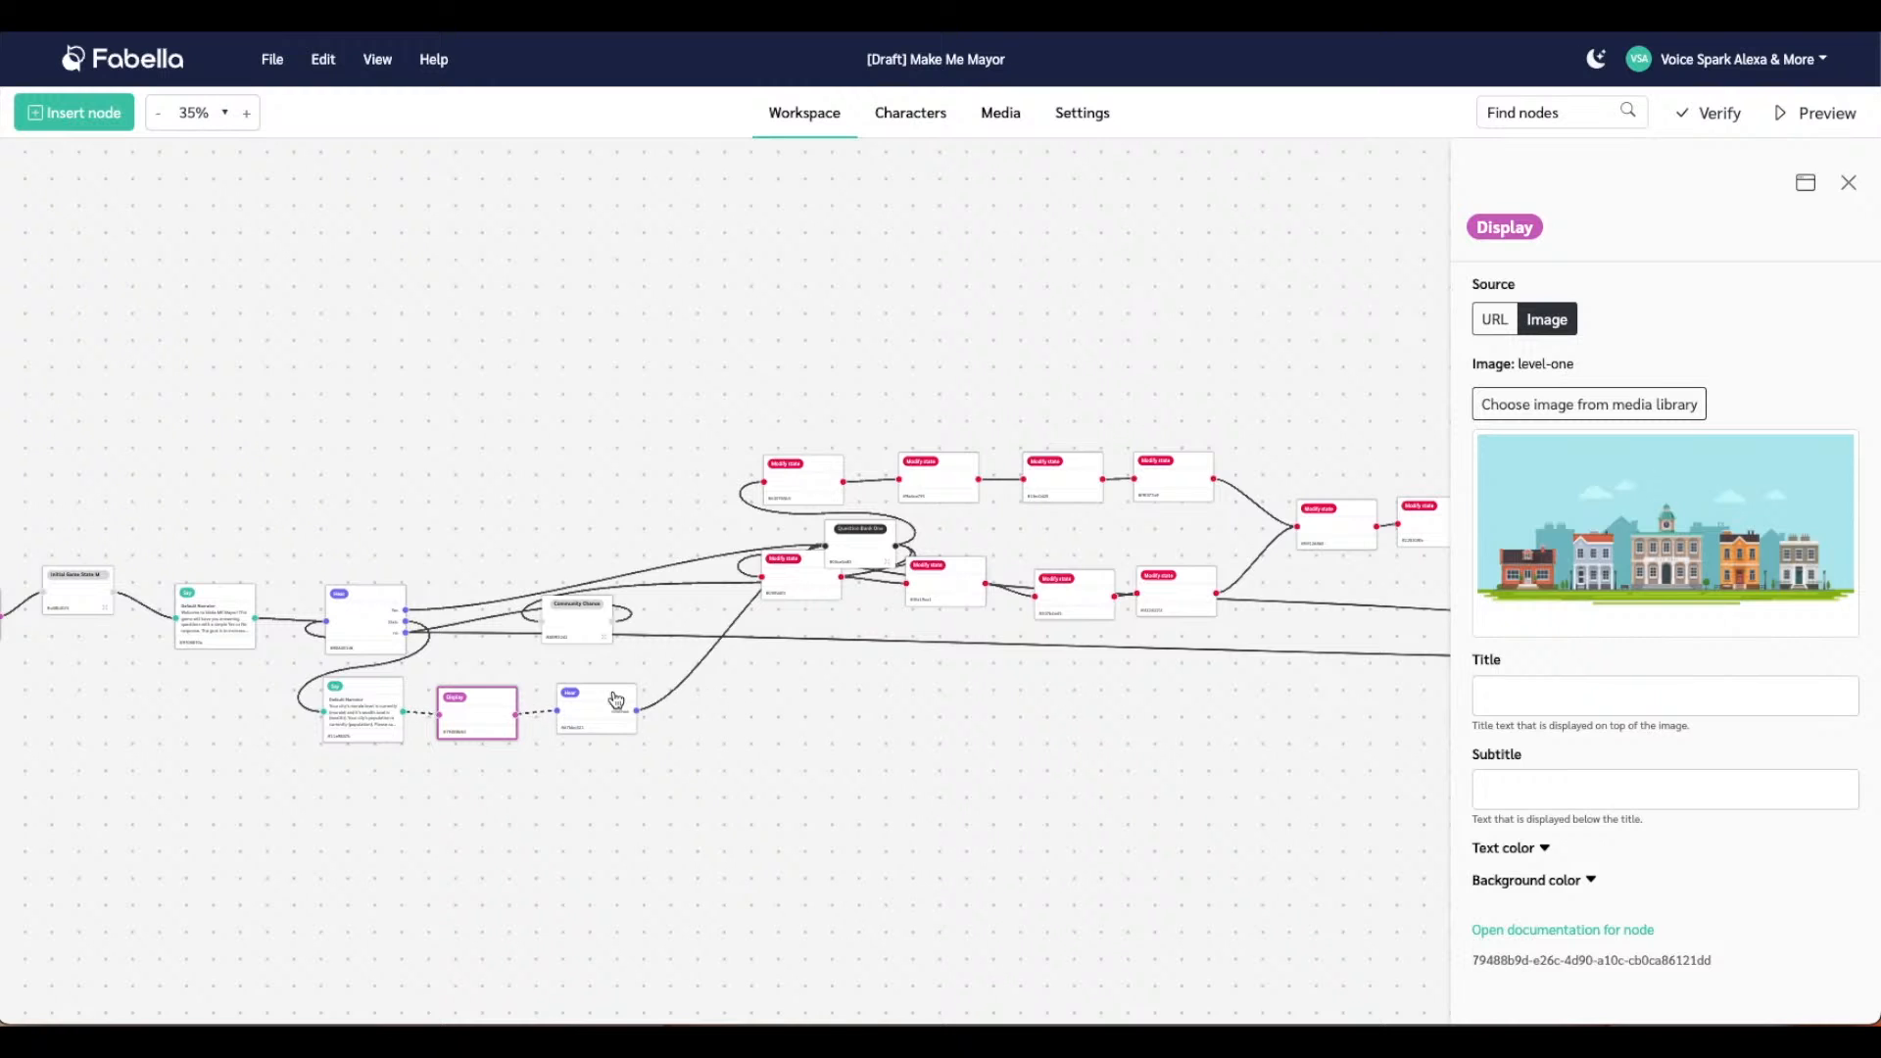
left_click(604, 695)
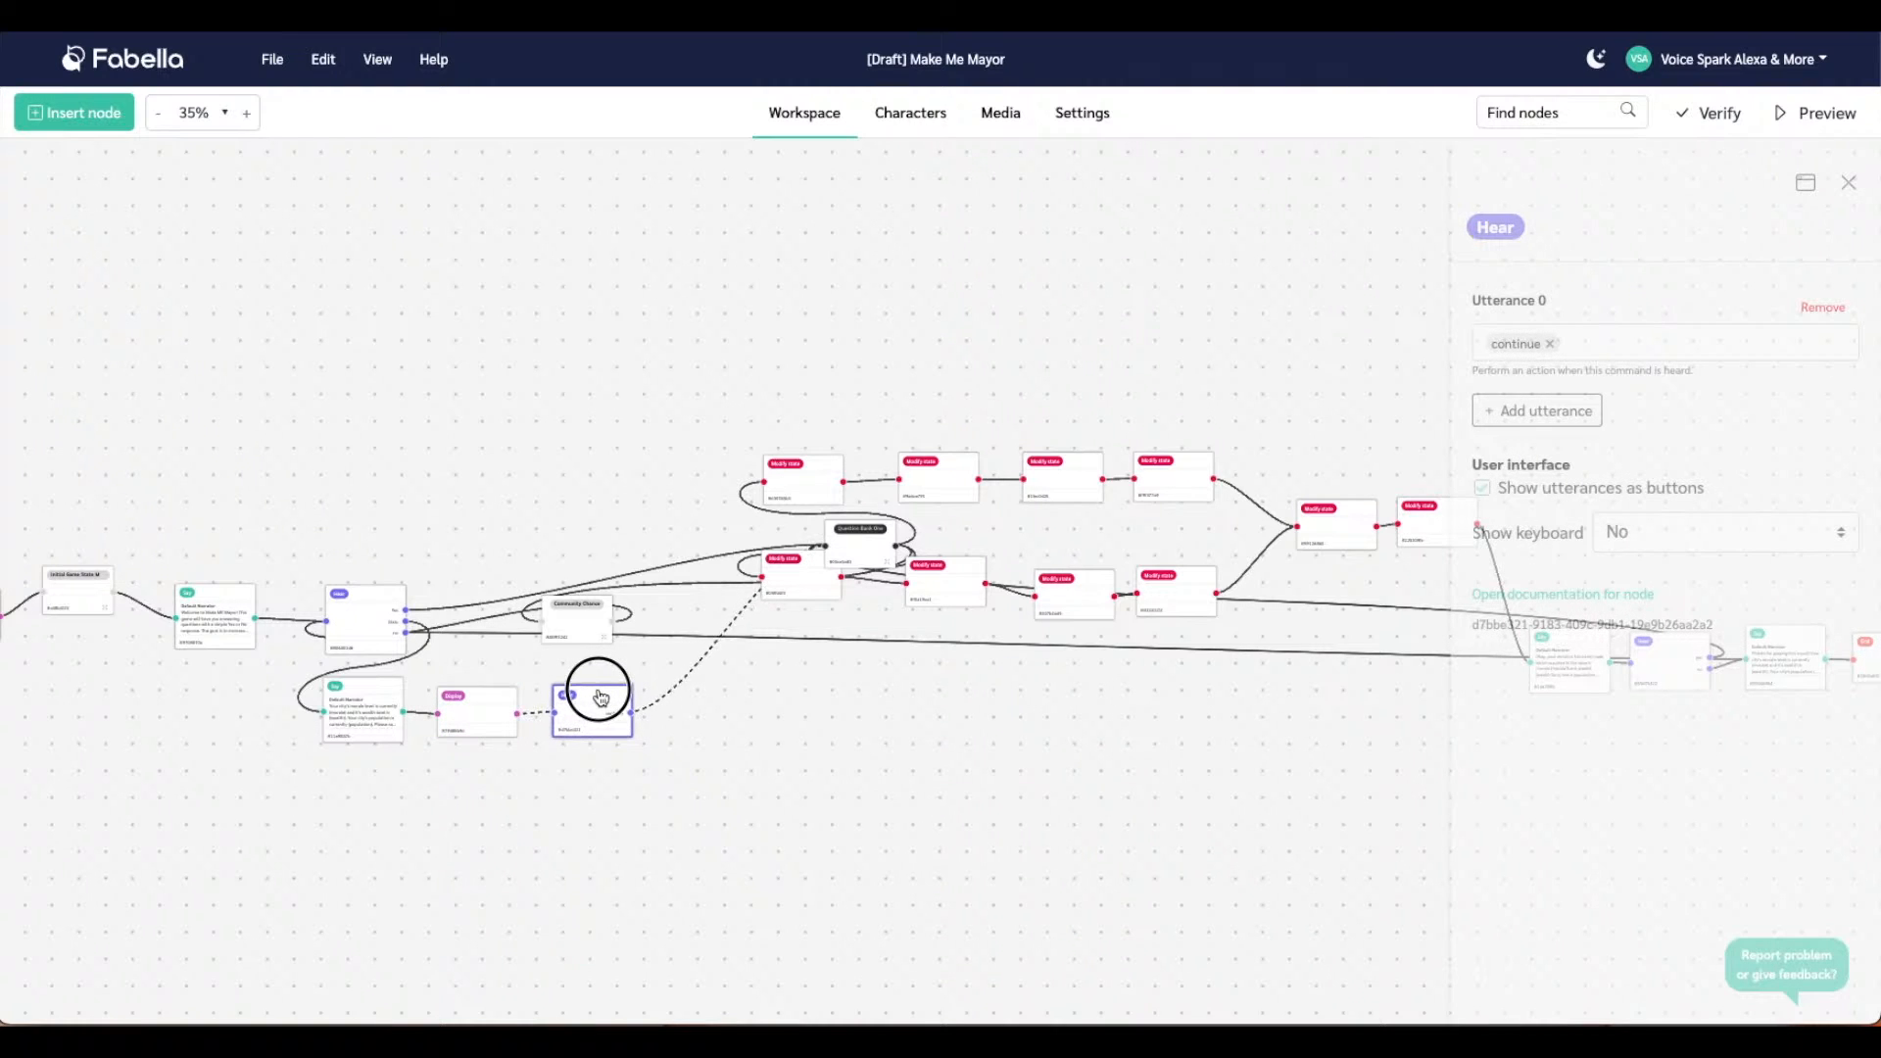
Copy the city-status Say node's text into the Display node's subtitle and set its title to "Town Stats"
left_click(370, 723)
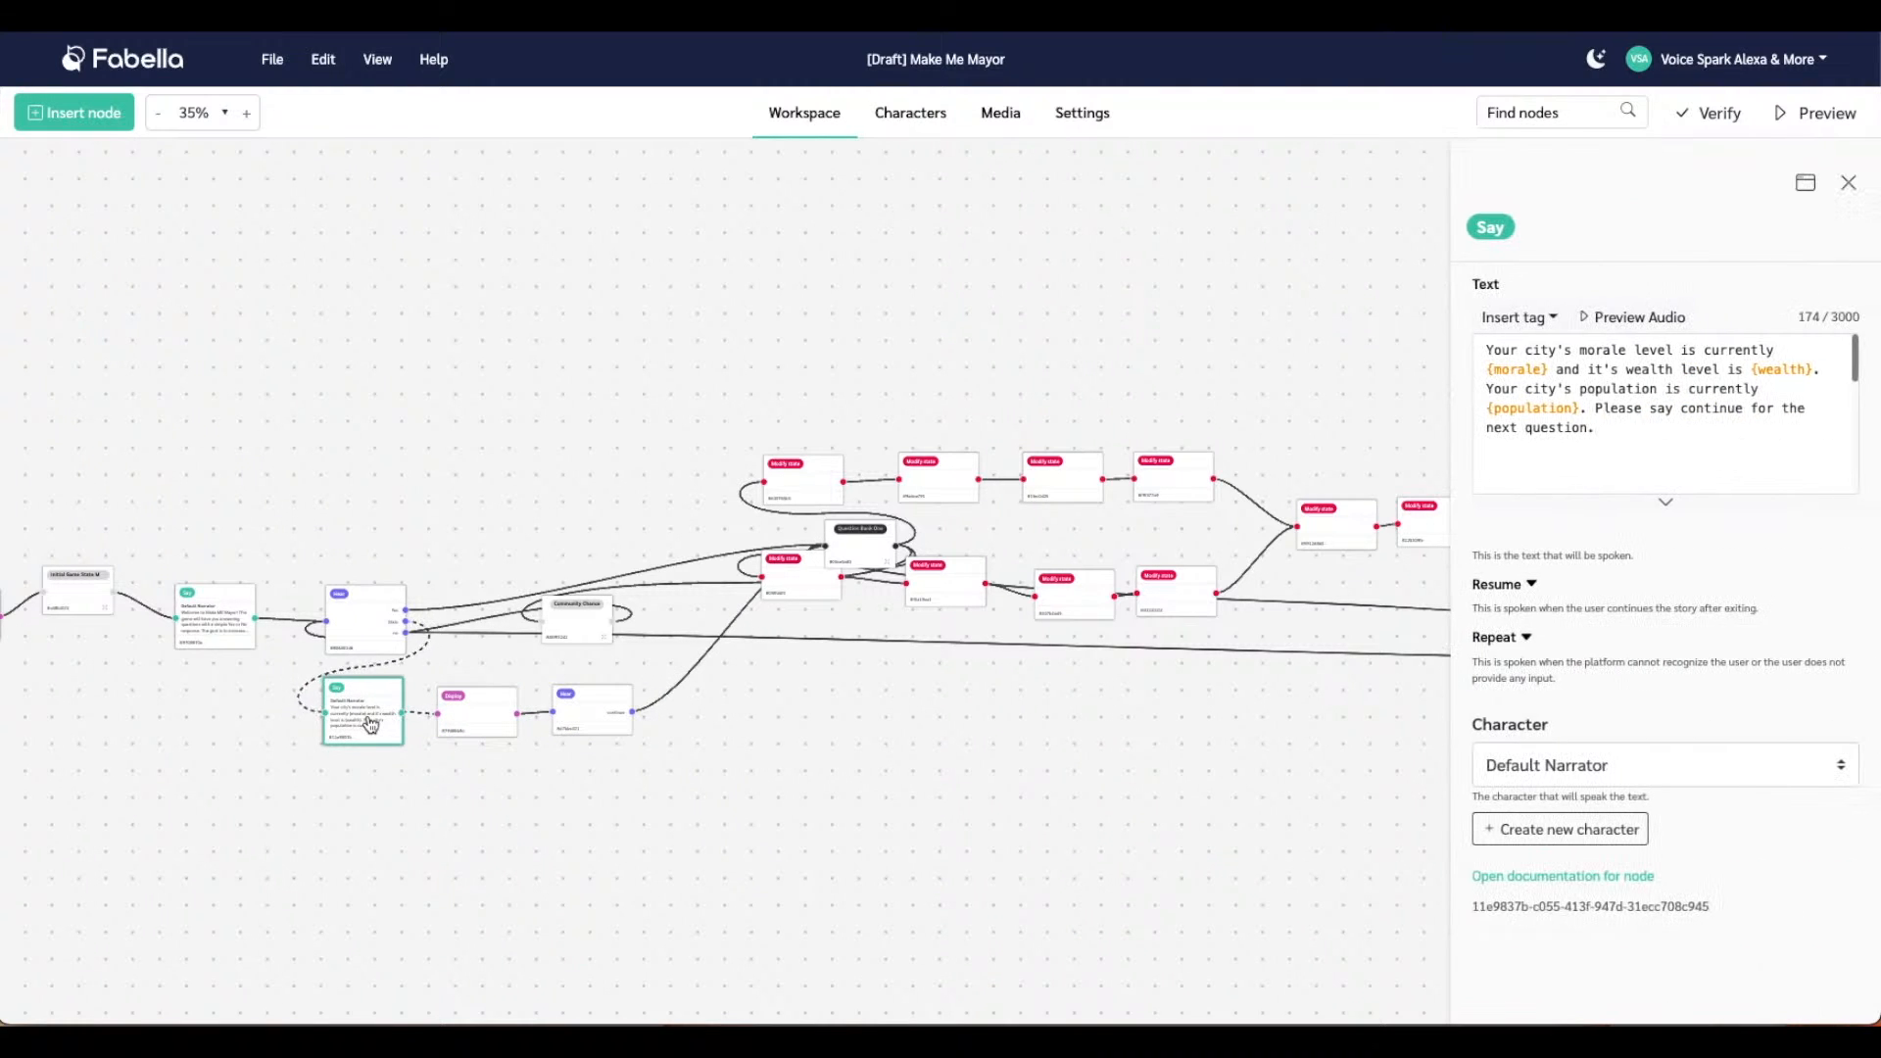
left_click(1607, 428)
left_click_drag(1607, 428, 1472, 353)
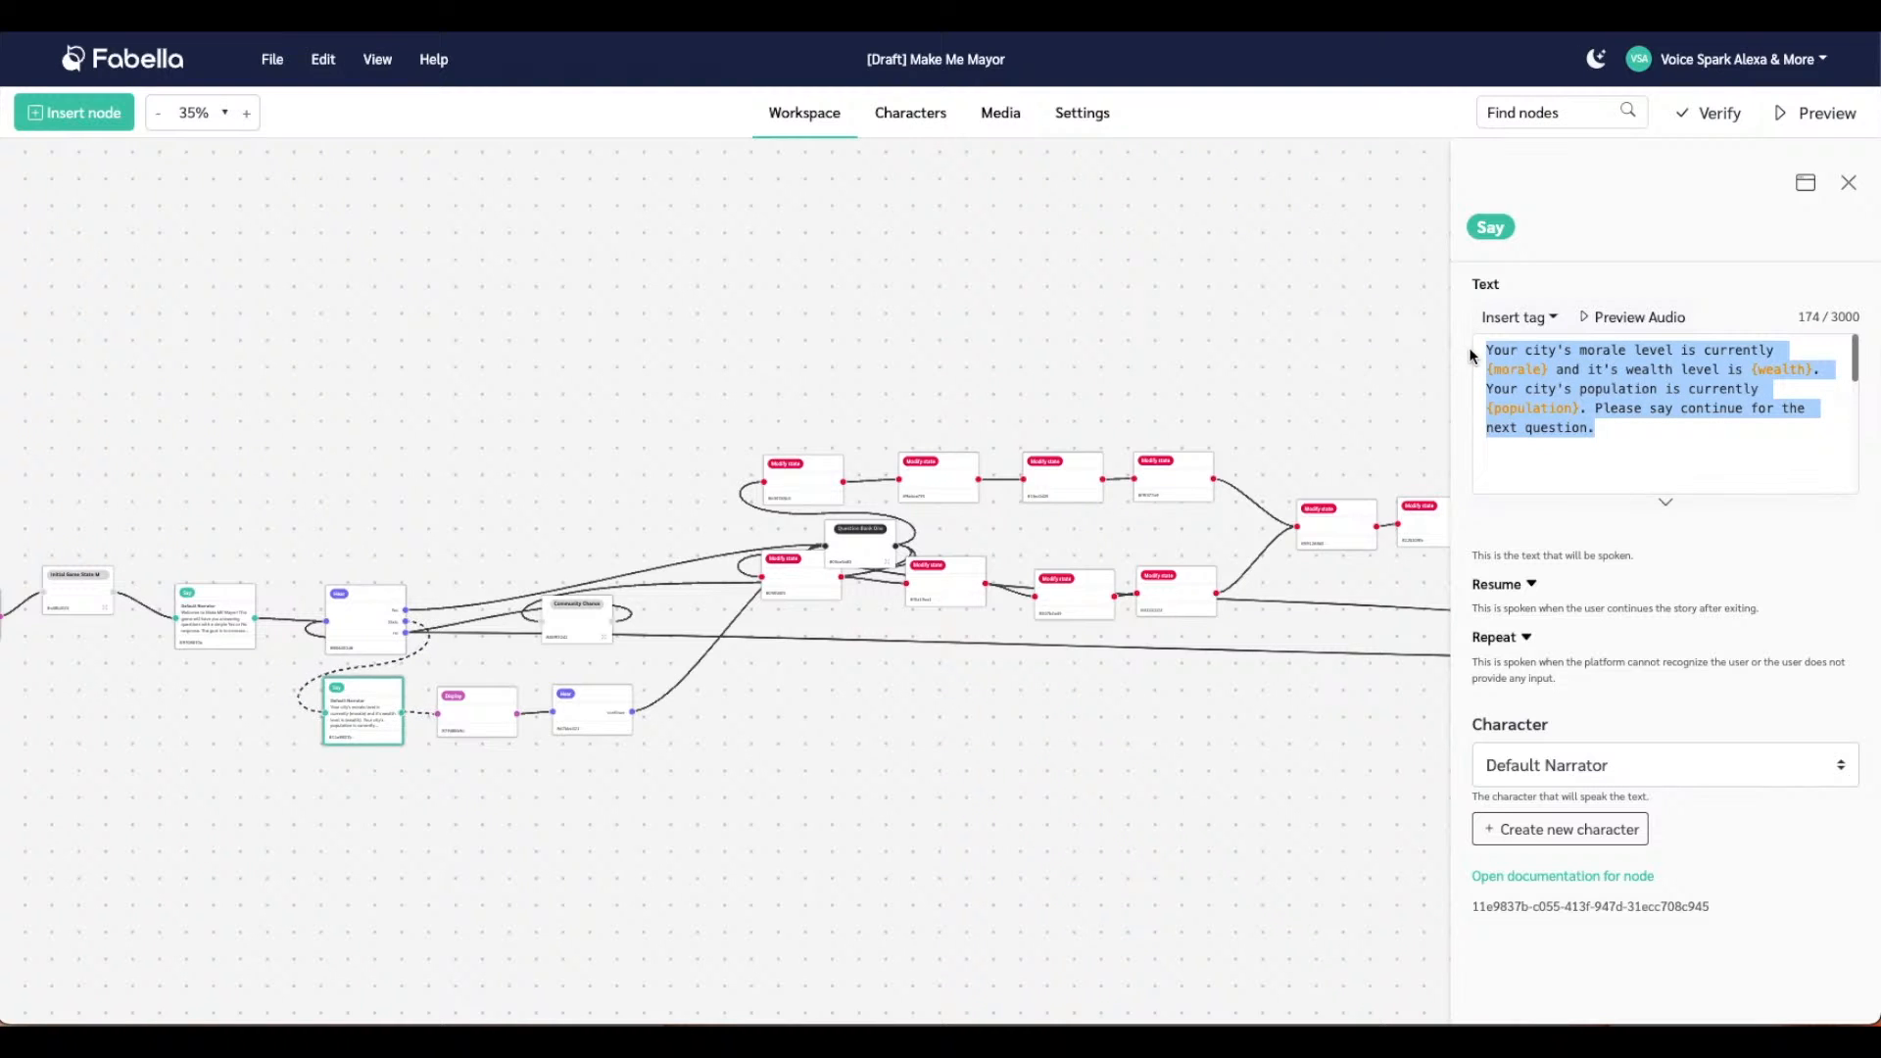
left_click(478, 713)
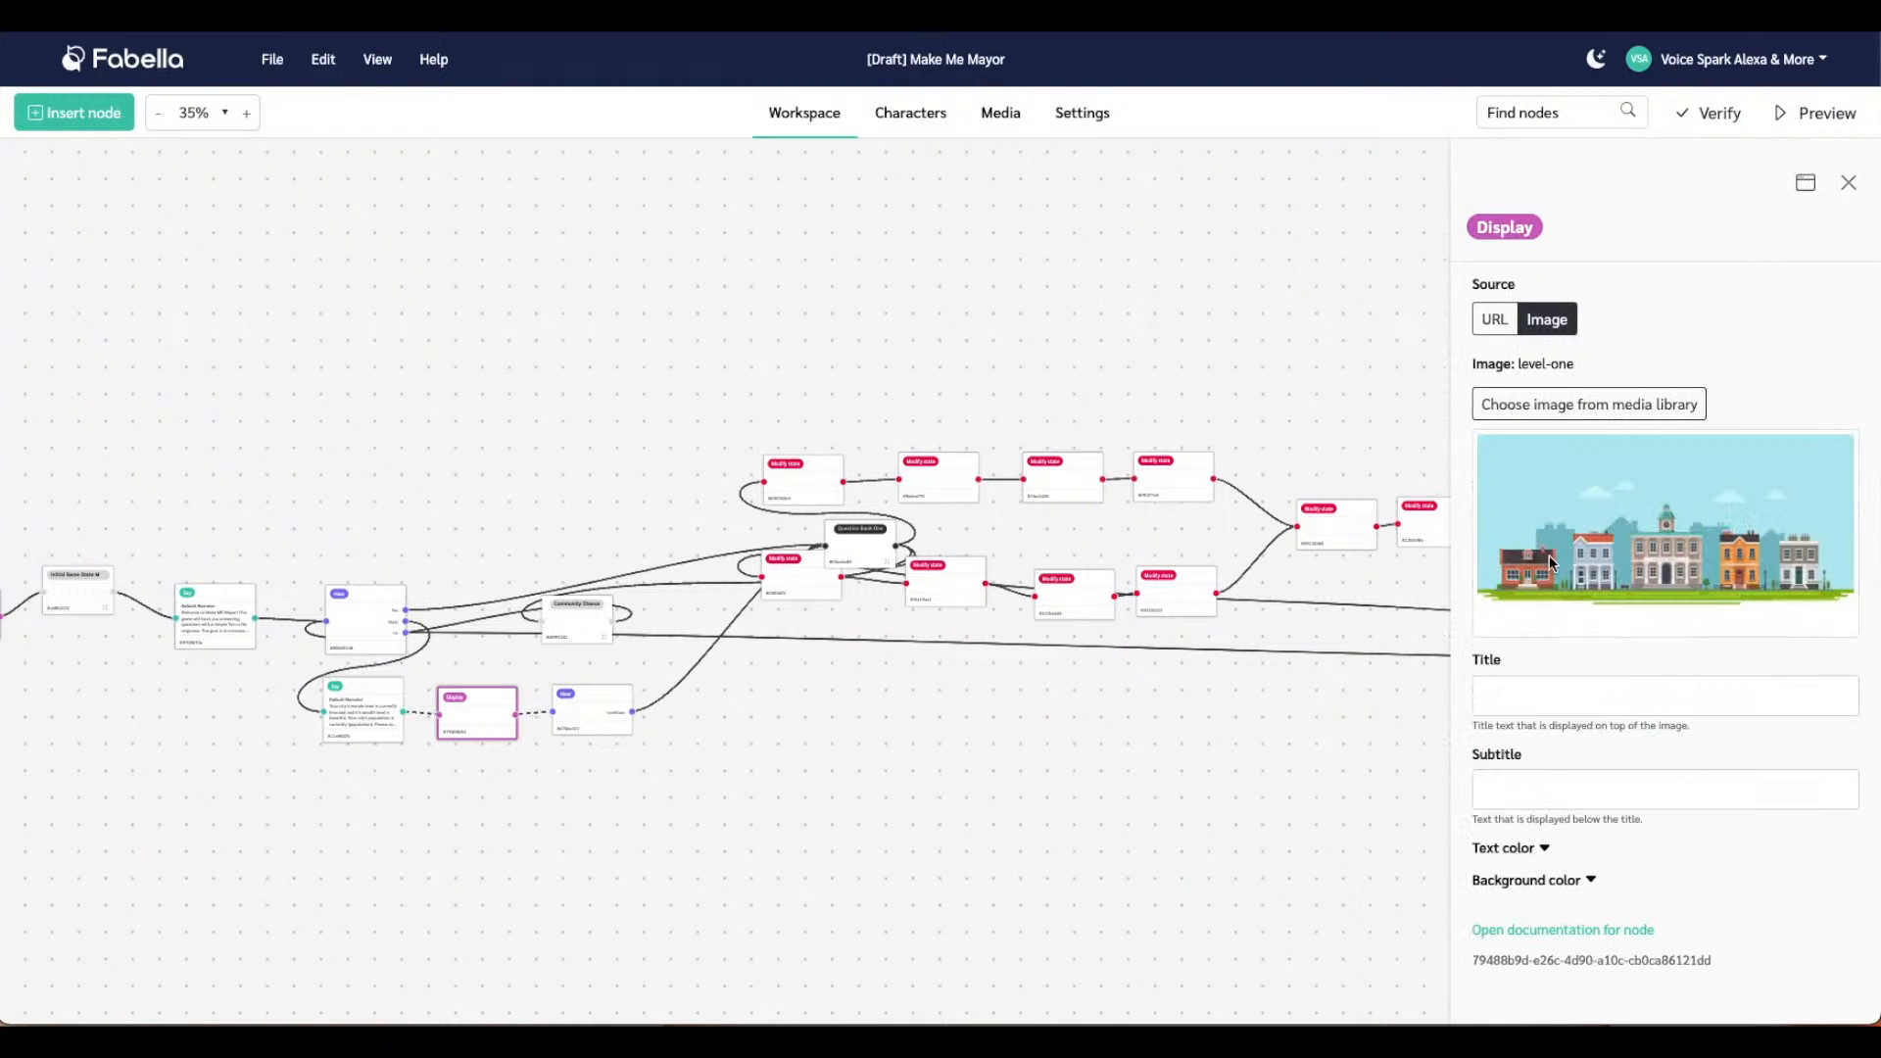
left_click(1518, 697)
key("ctrl+v")
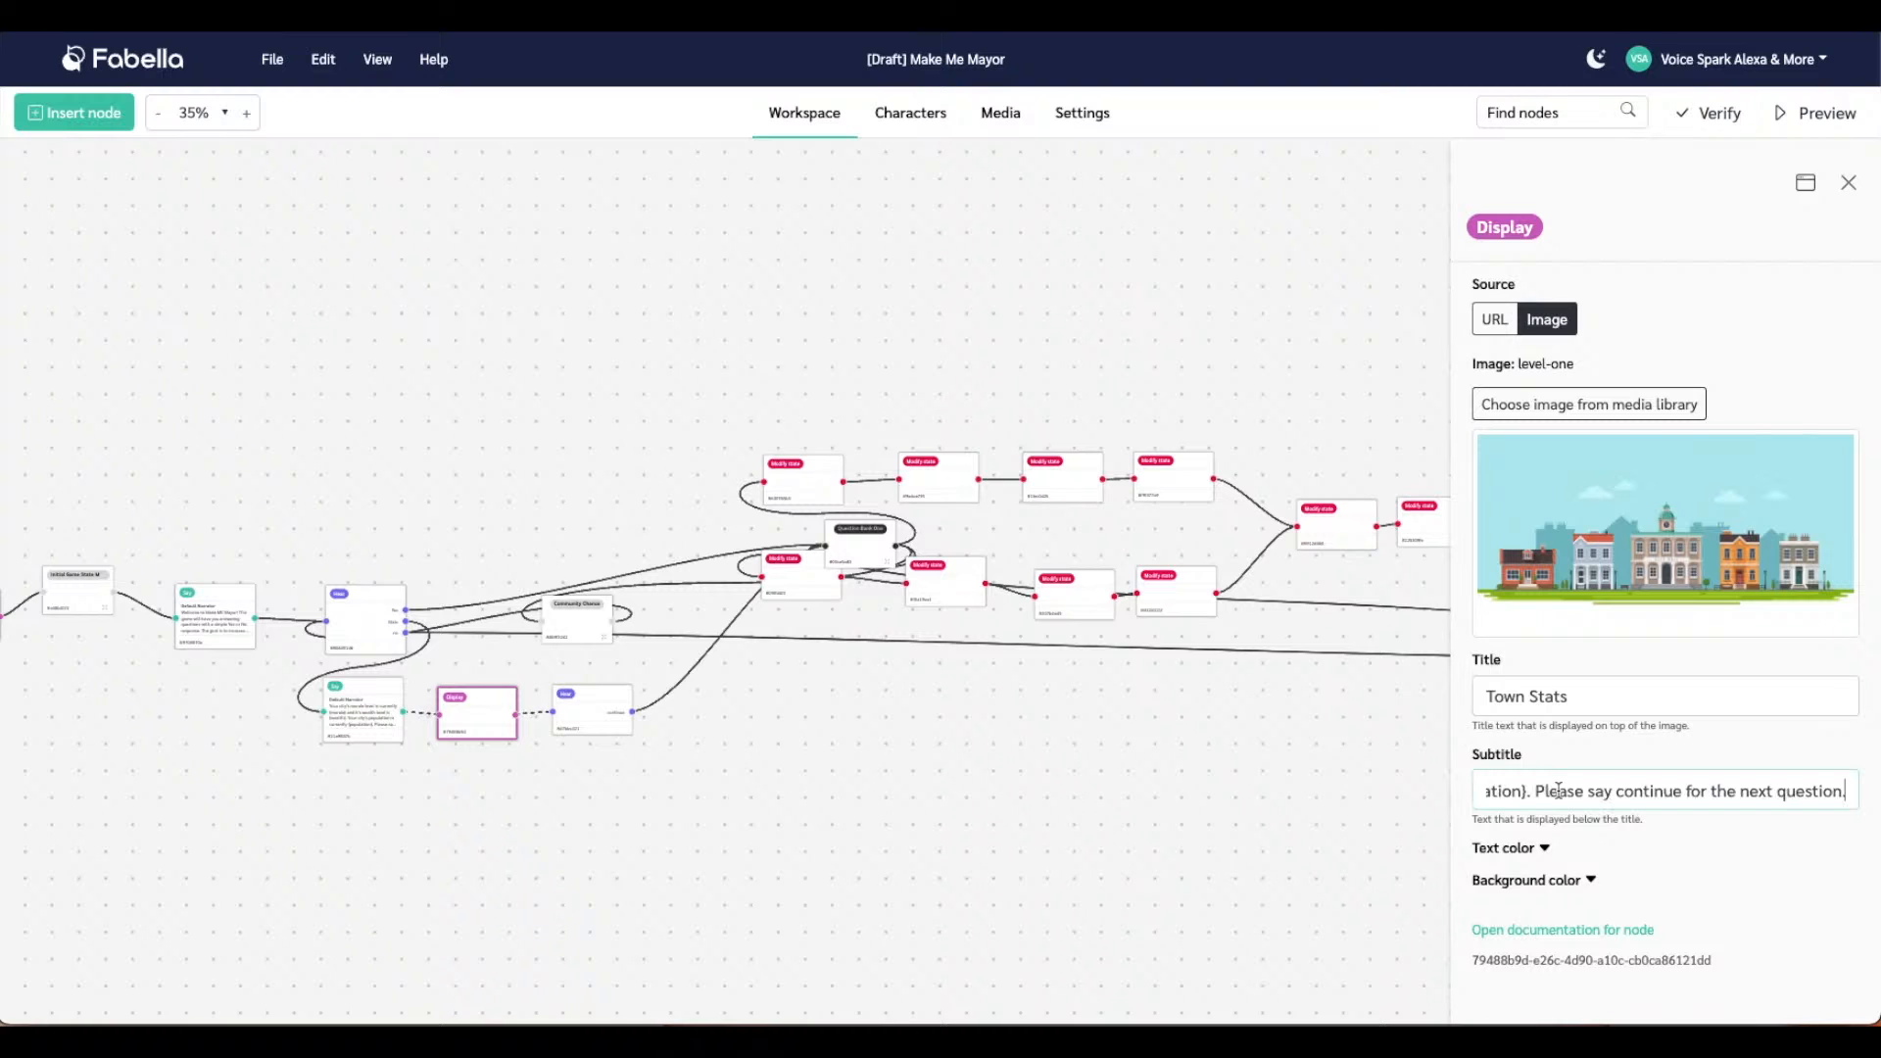
Remove the subtitle's "Please say continue for the next question." sentence and shorten the population sentence to "Population: {population}."
left_click_drag(1537, 796, 1846, 792)
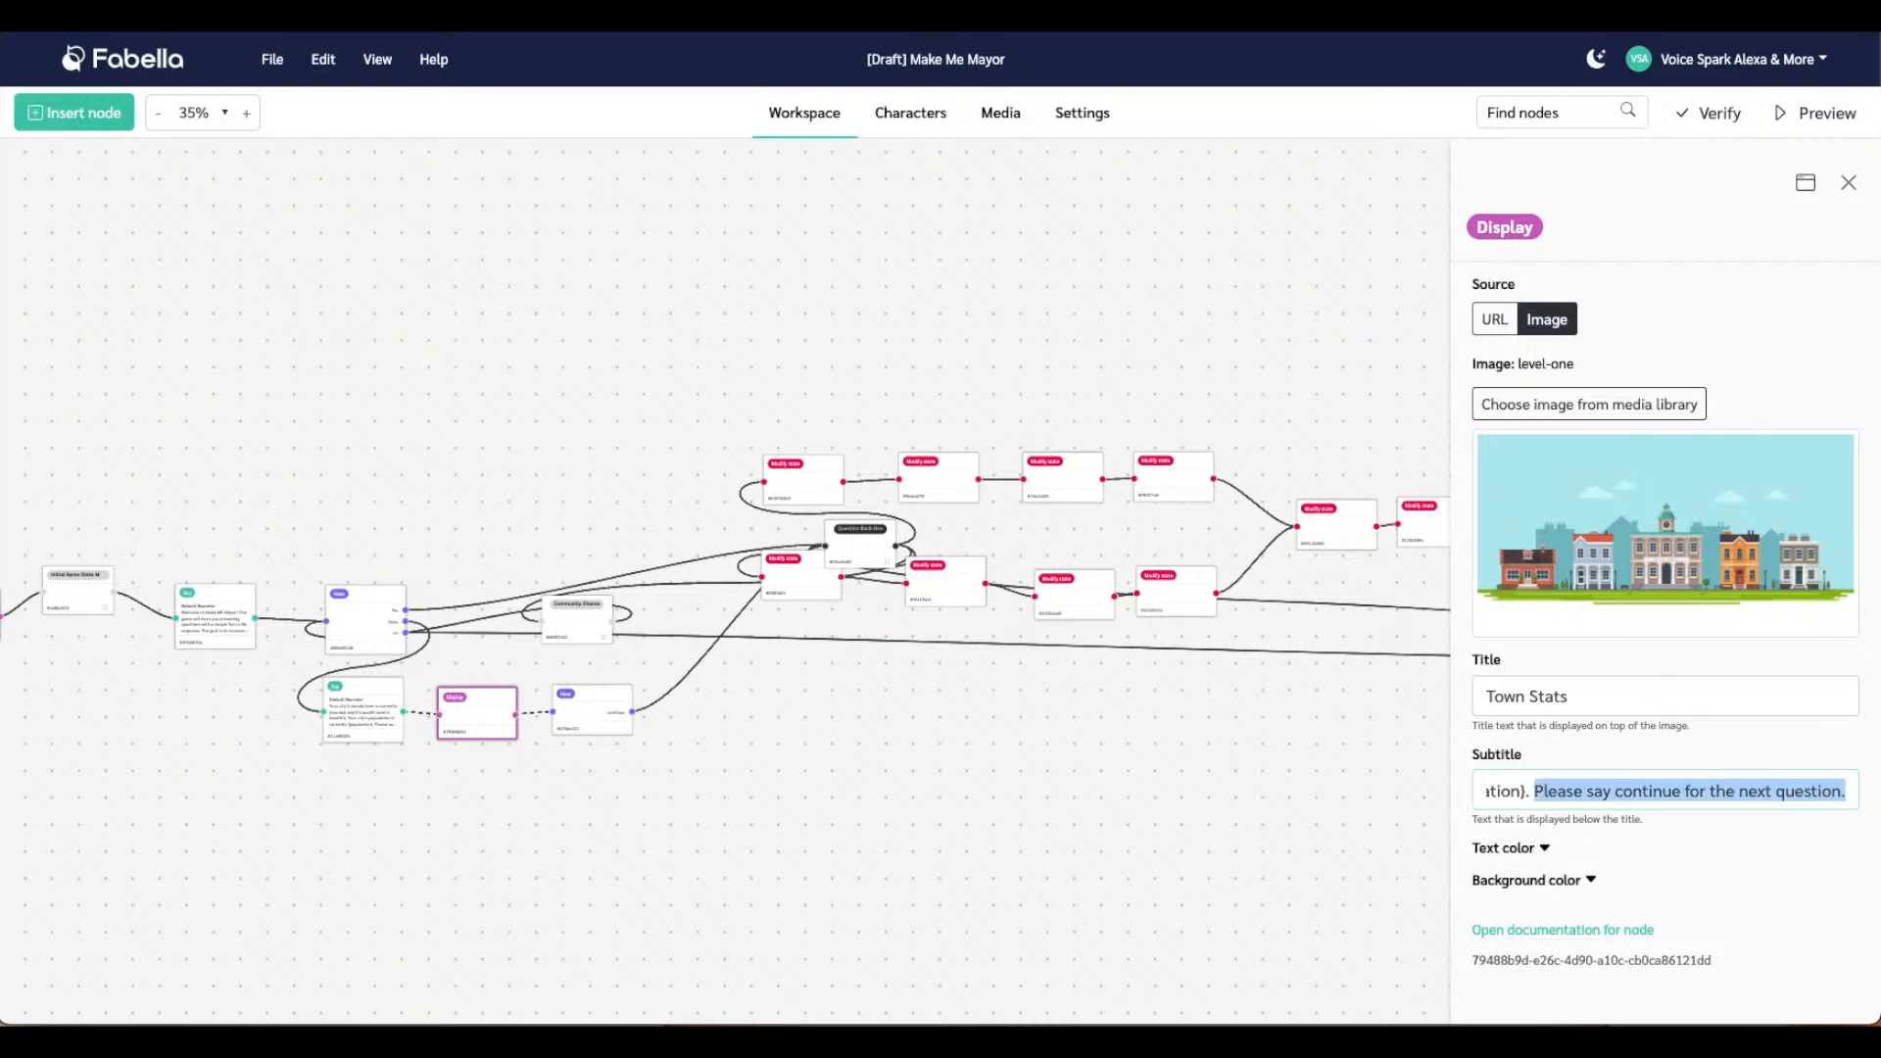
key("BackSpace")
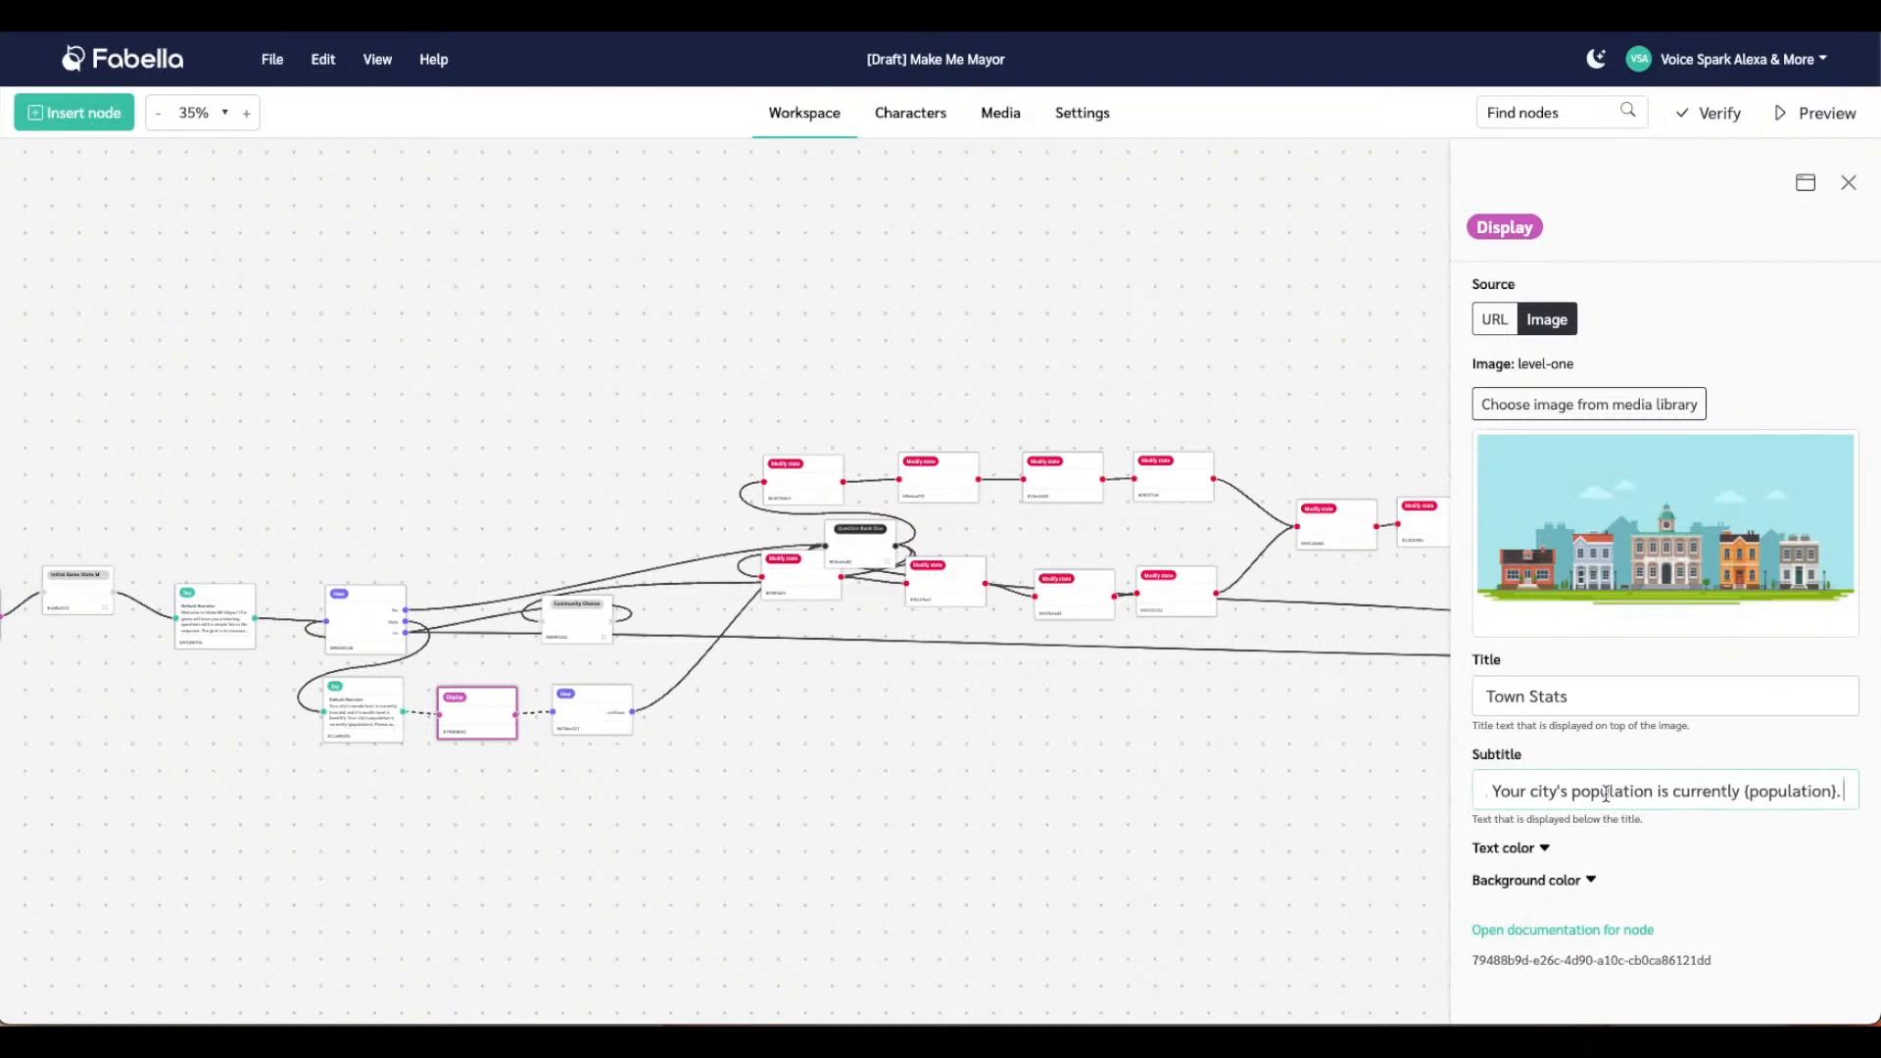
left_click_drag(1745, 792, 1656, 796)
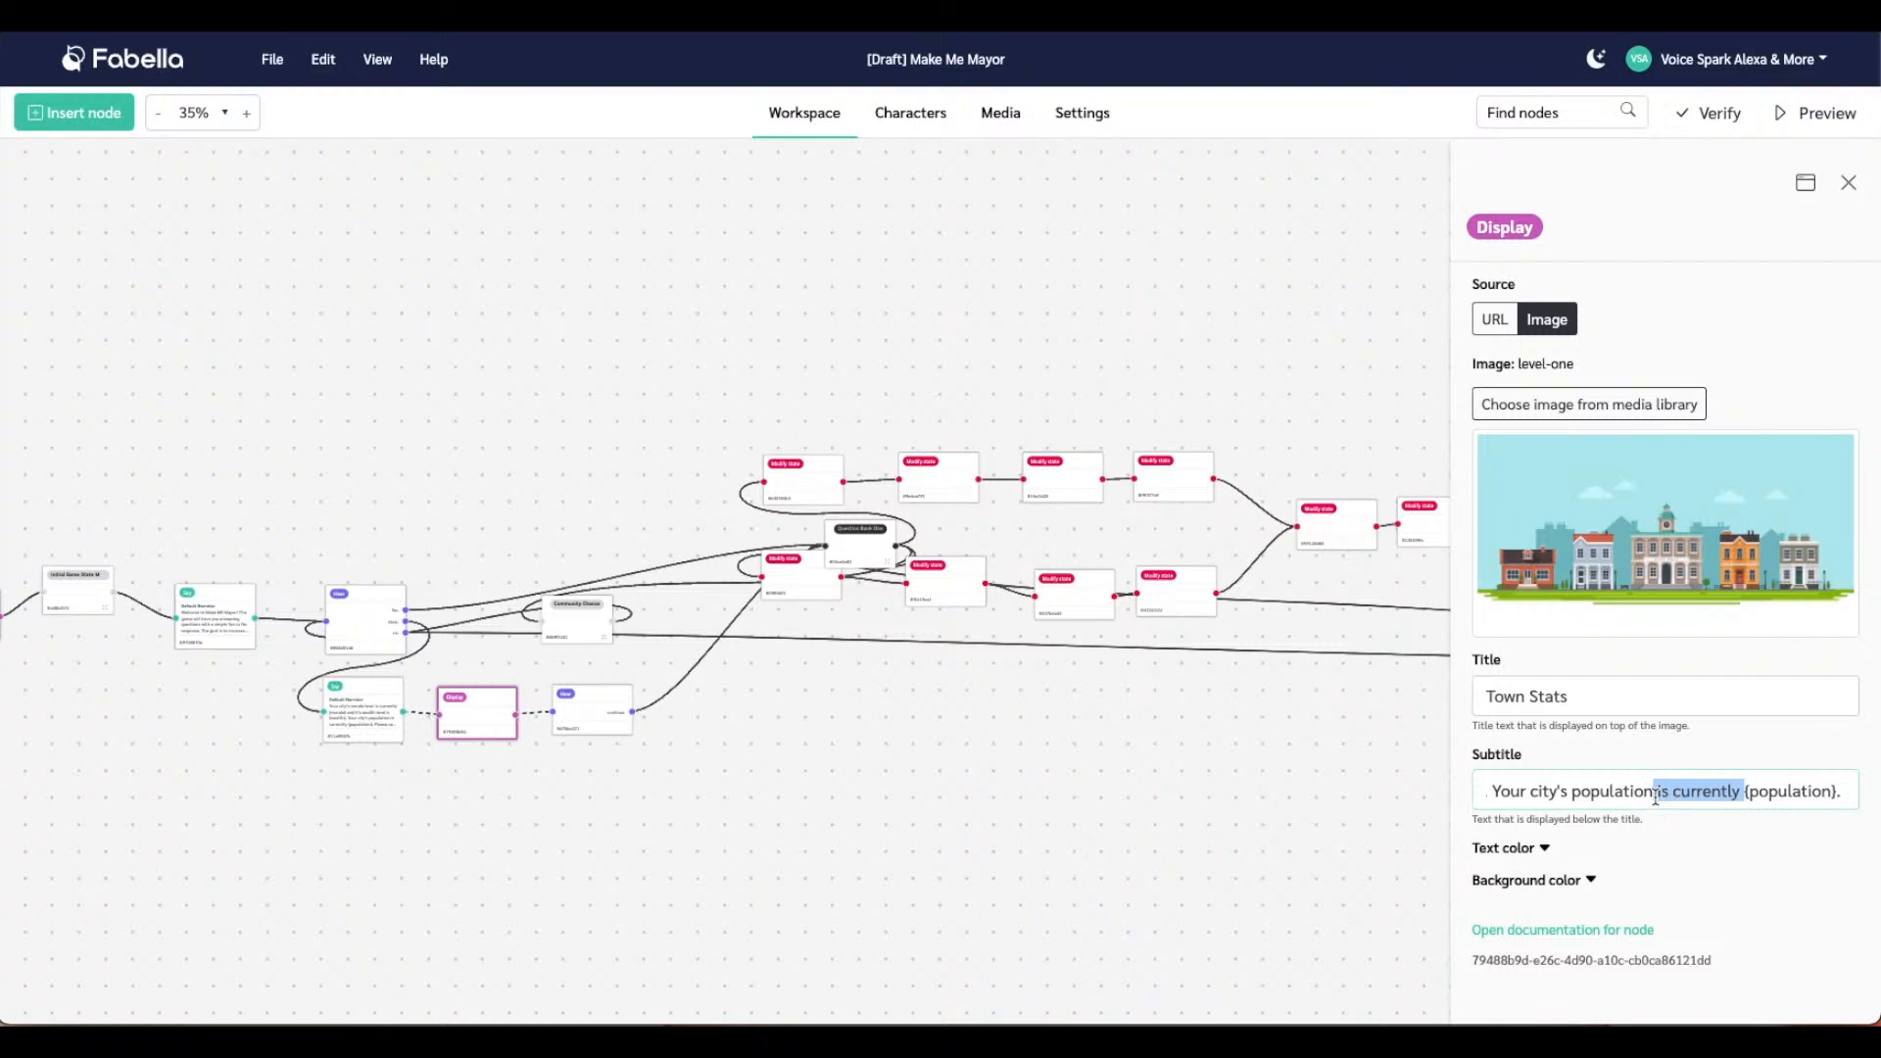
key("BackSpace")
type(":")
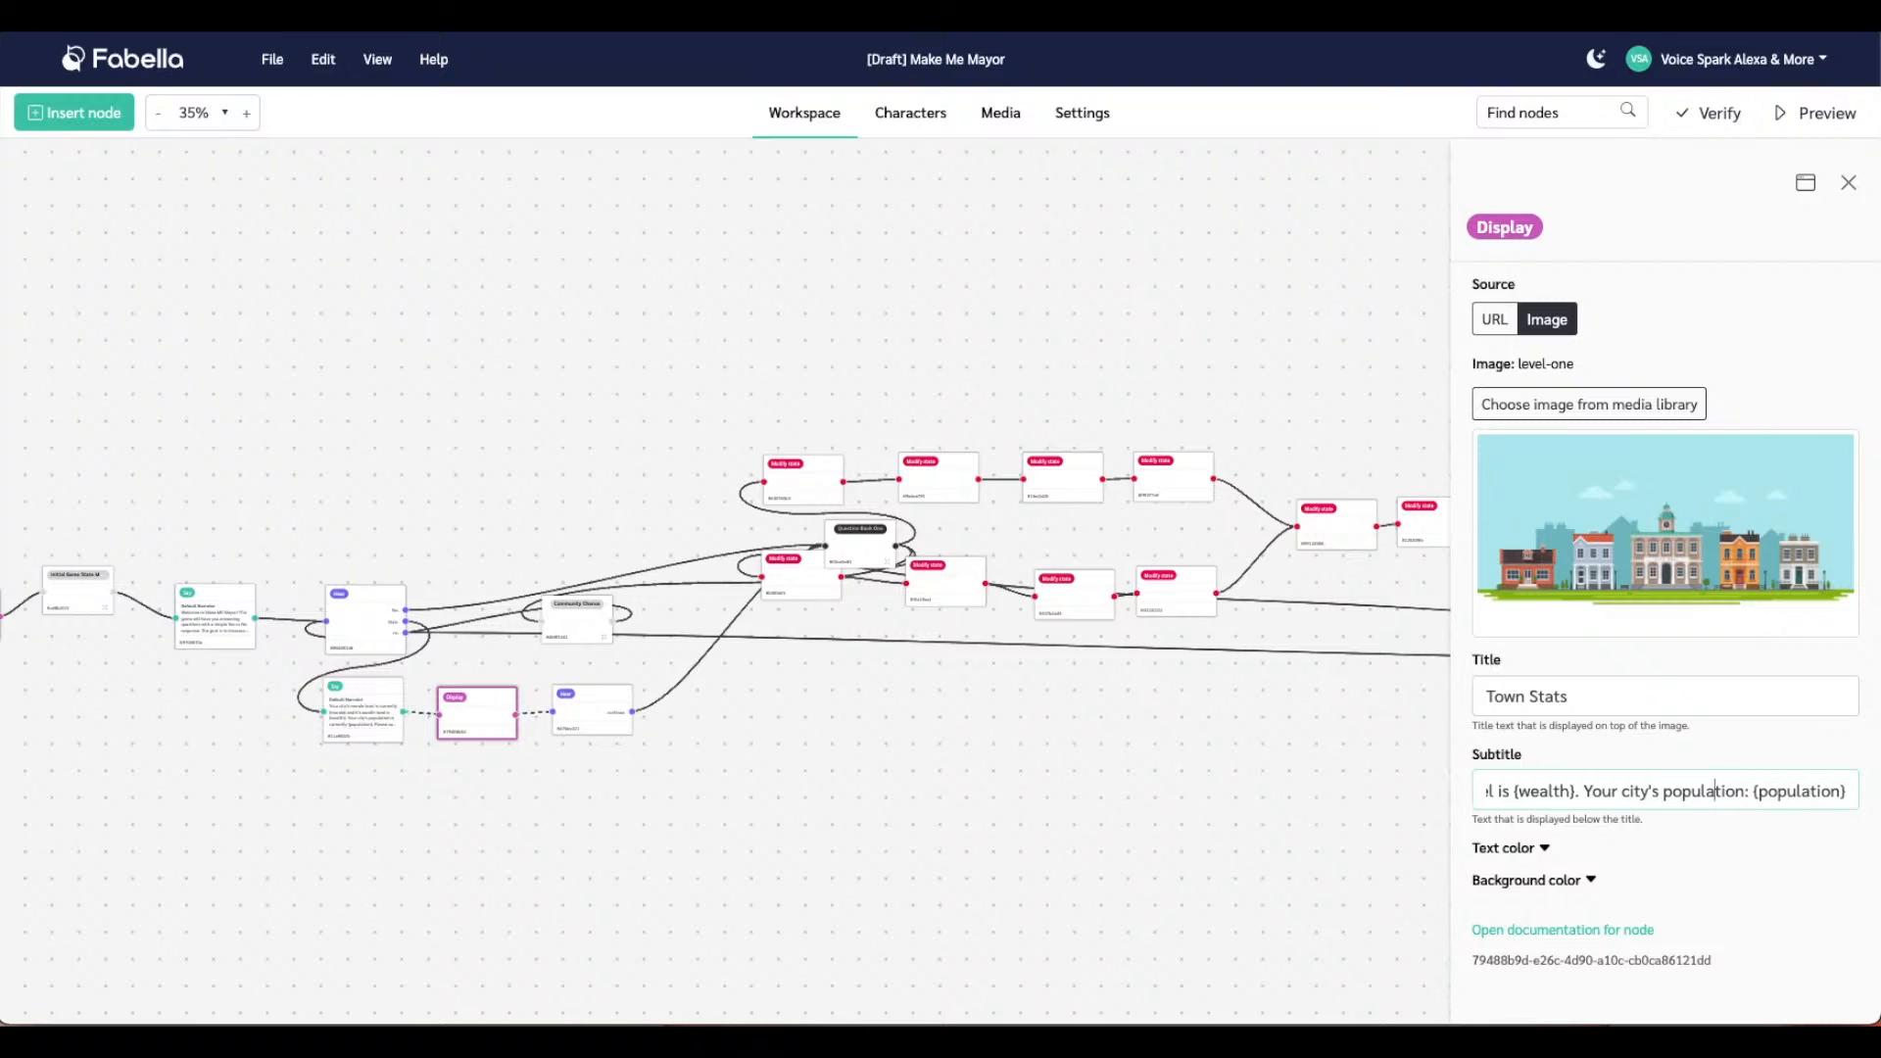
key("BackSpace")
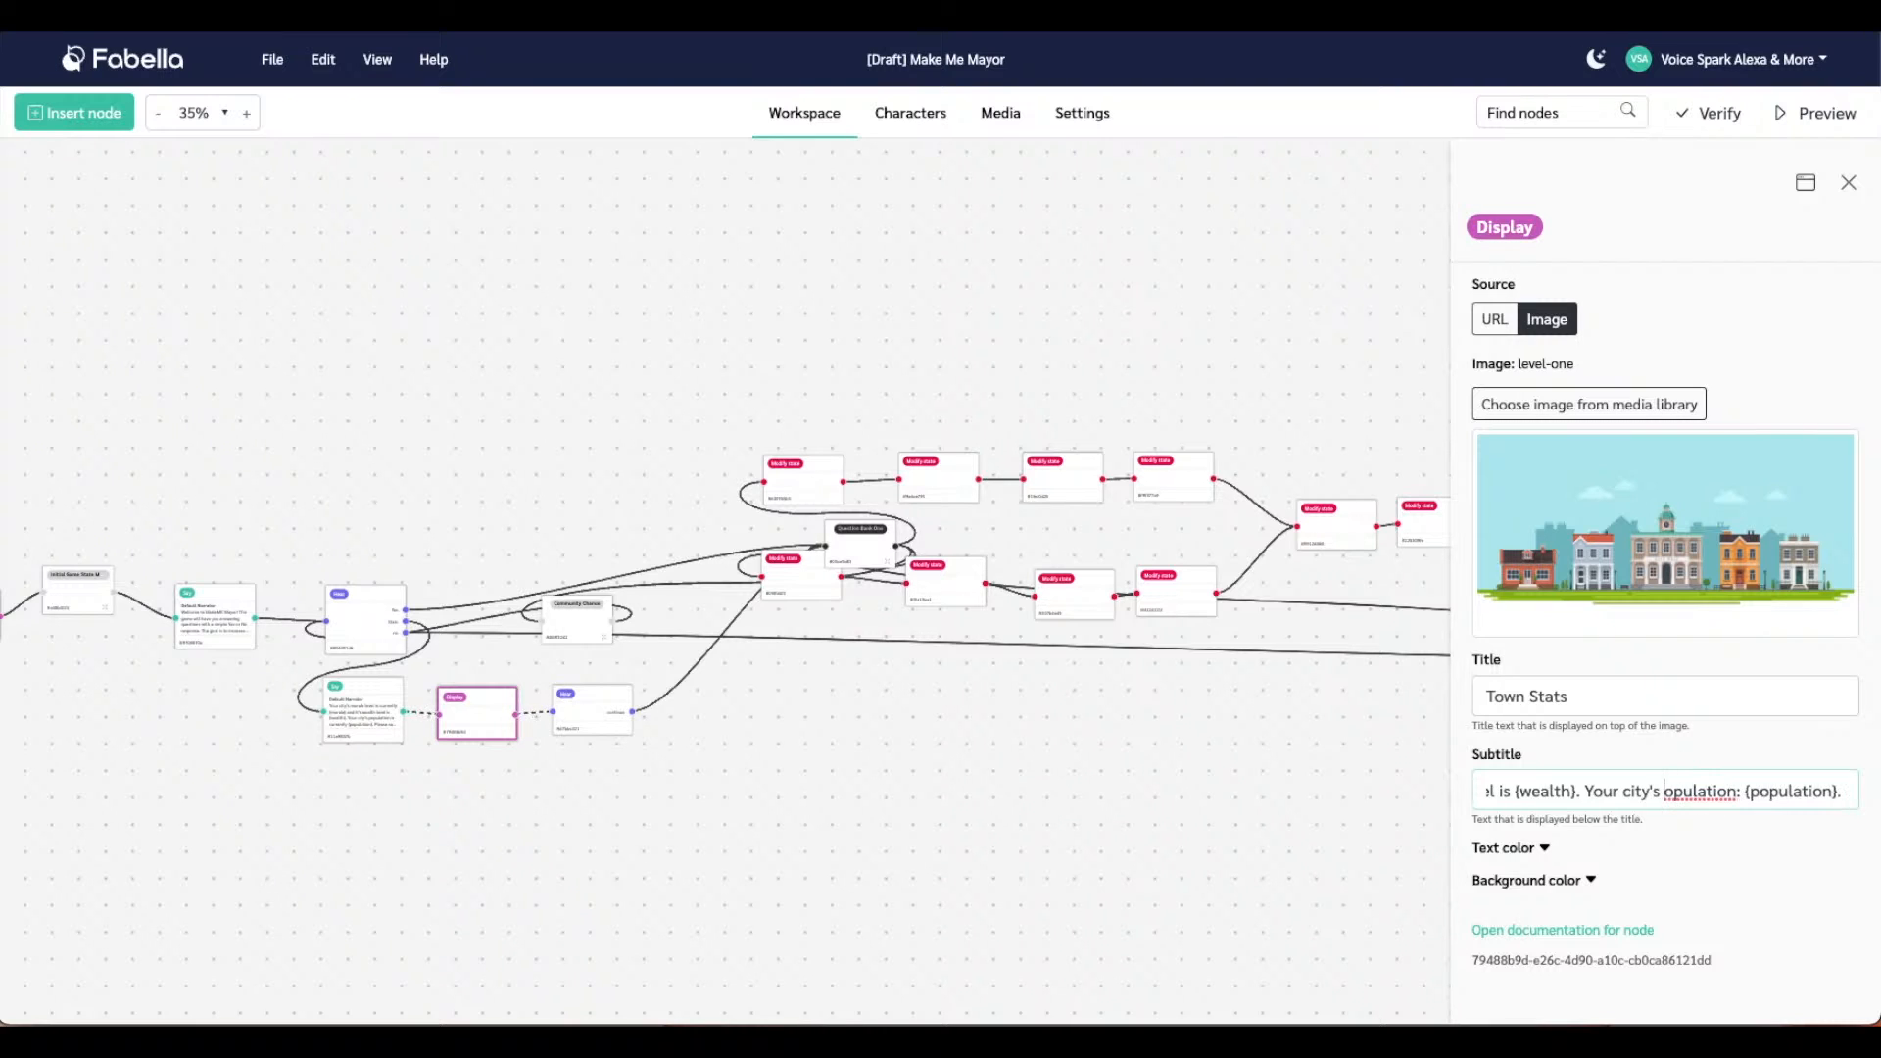
type("P")
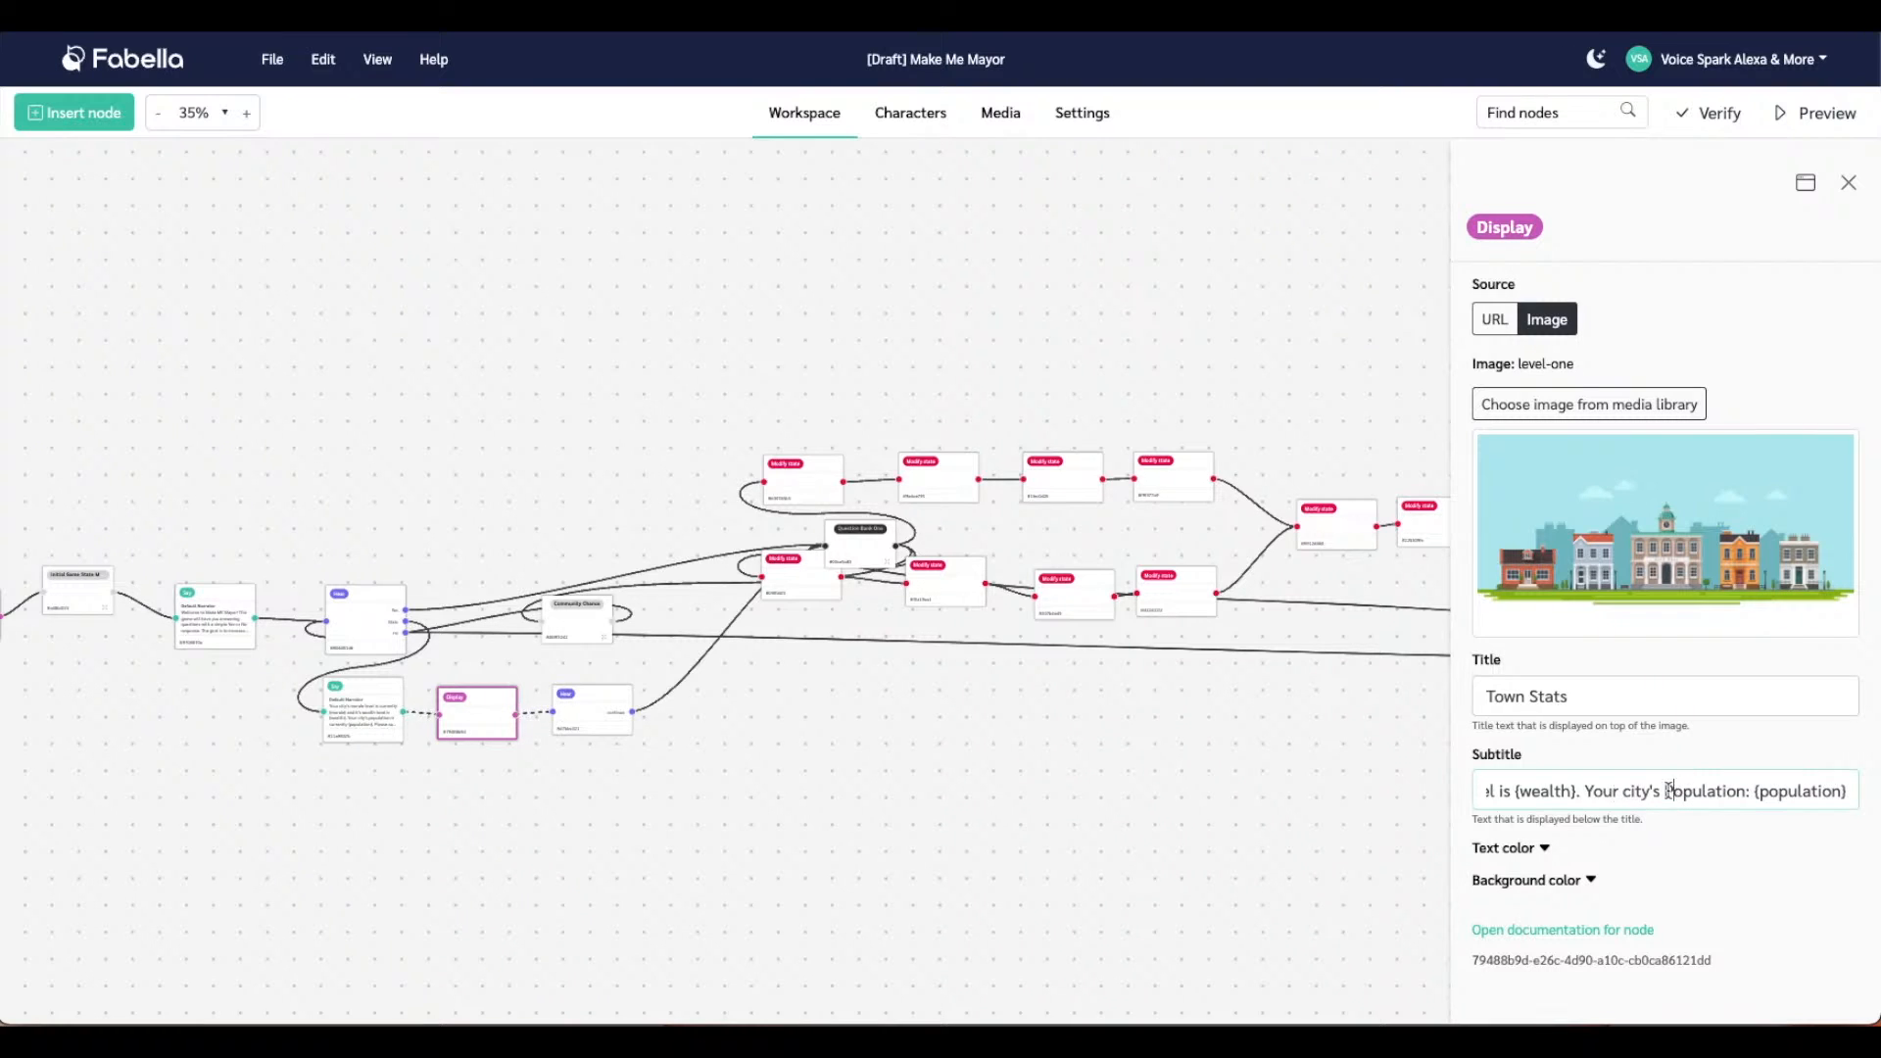
left_click_drag(1670, 790, 1575, 792)
key("BackSpace")
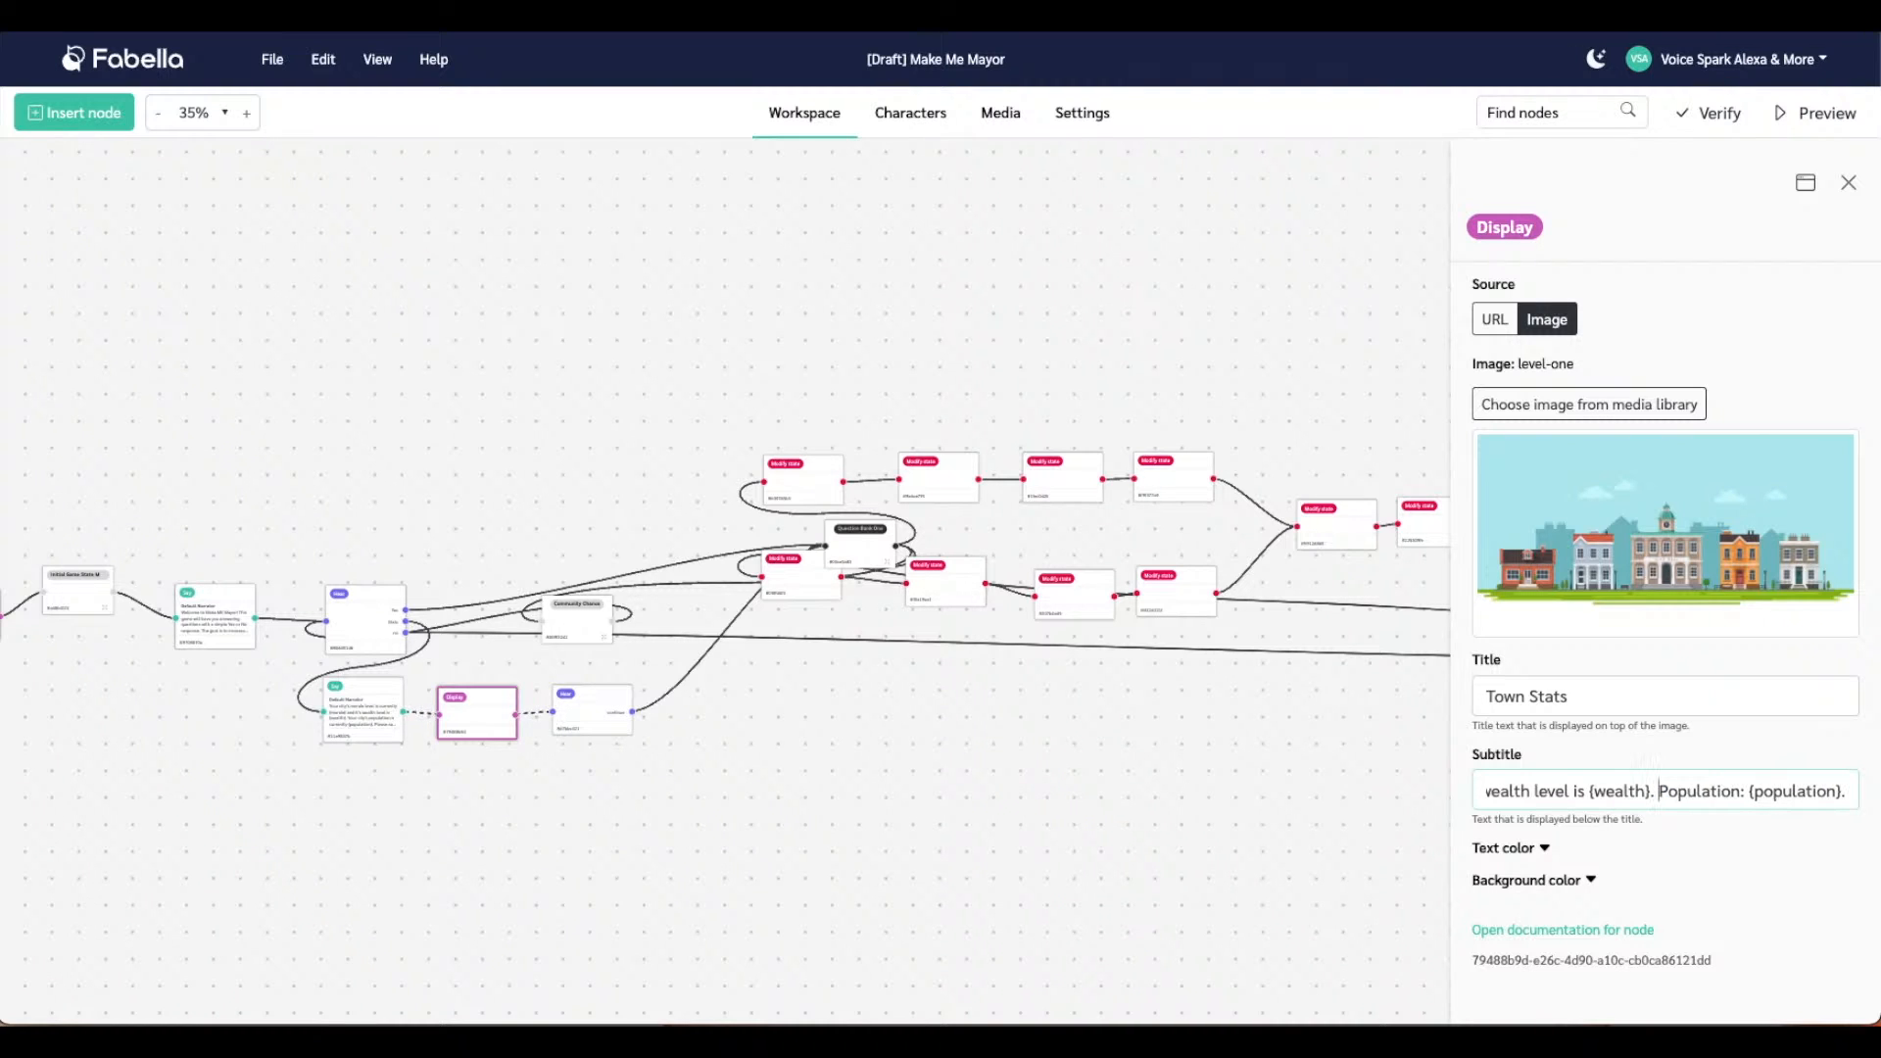
Shorten the wealth wording in the Display subtitle to "Wealth {wealth}", without the period after it
key("BackSpace")
key("BackSpace")
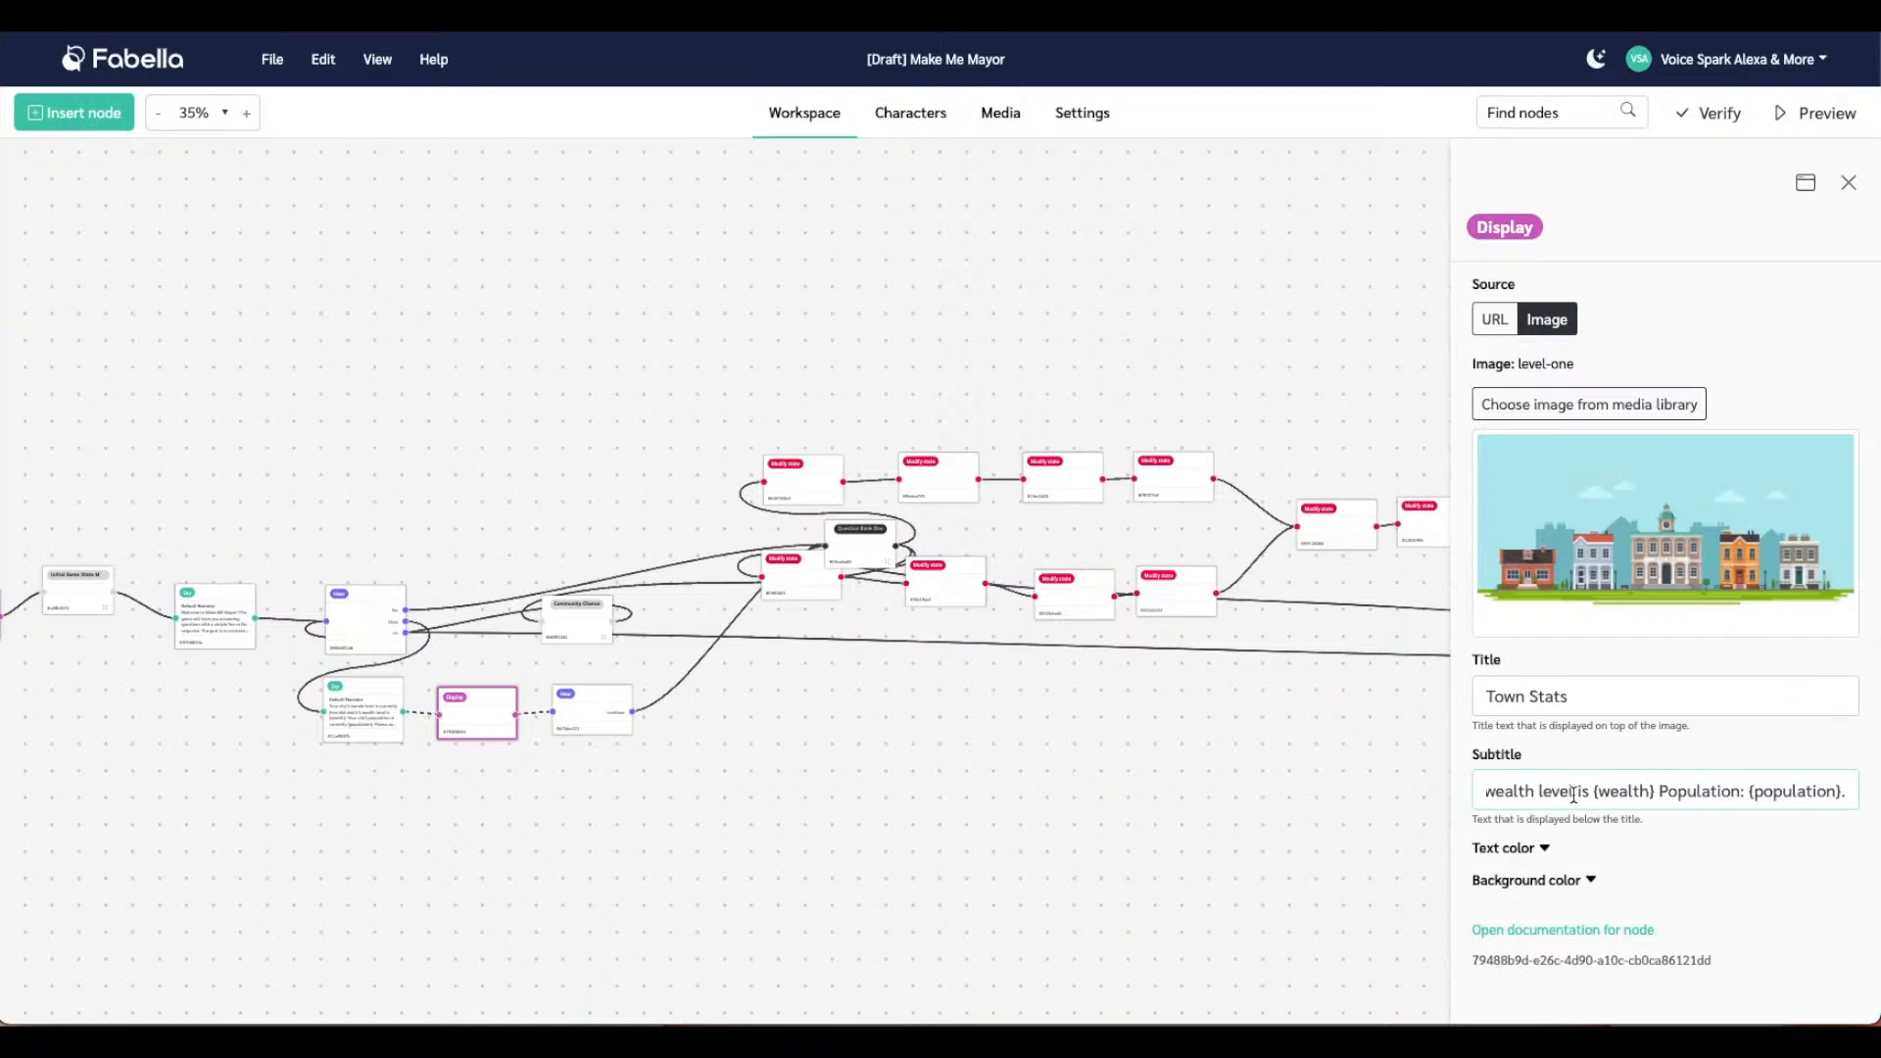
key("BackSpace")
key("BackSpace")
key("BackSpace")
key("BackSpace")
key("BackSpace")
key("BackSpace")
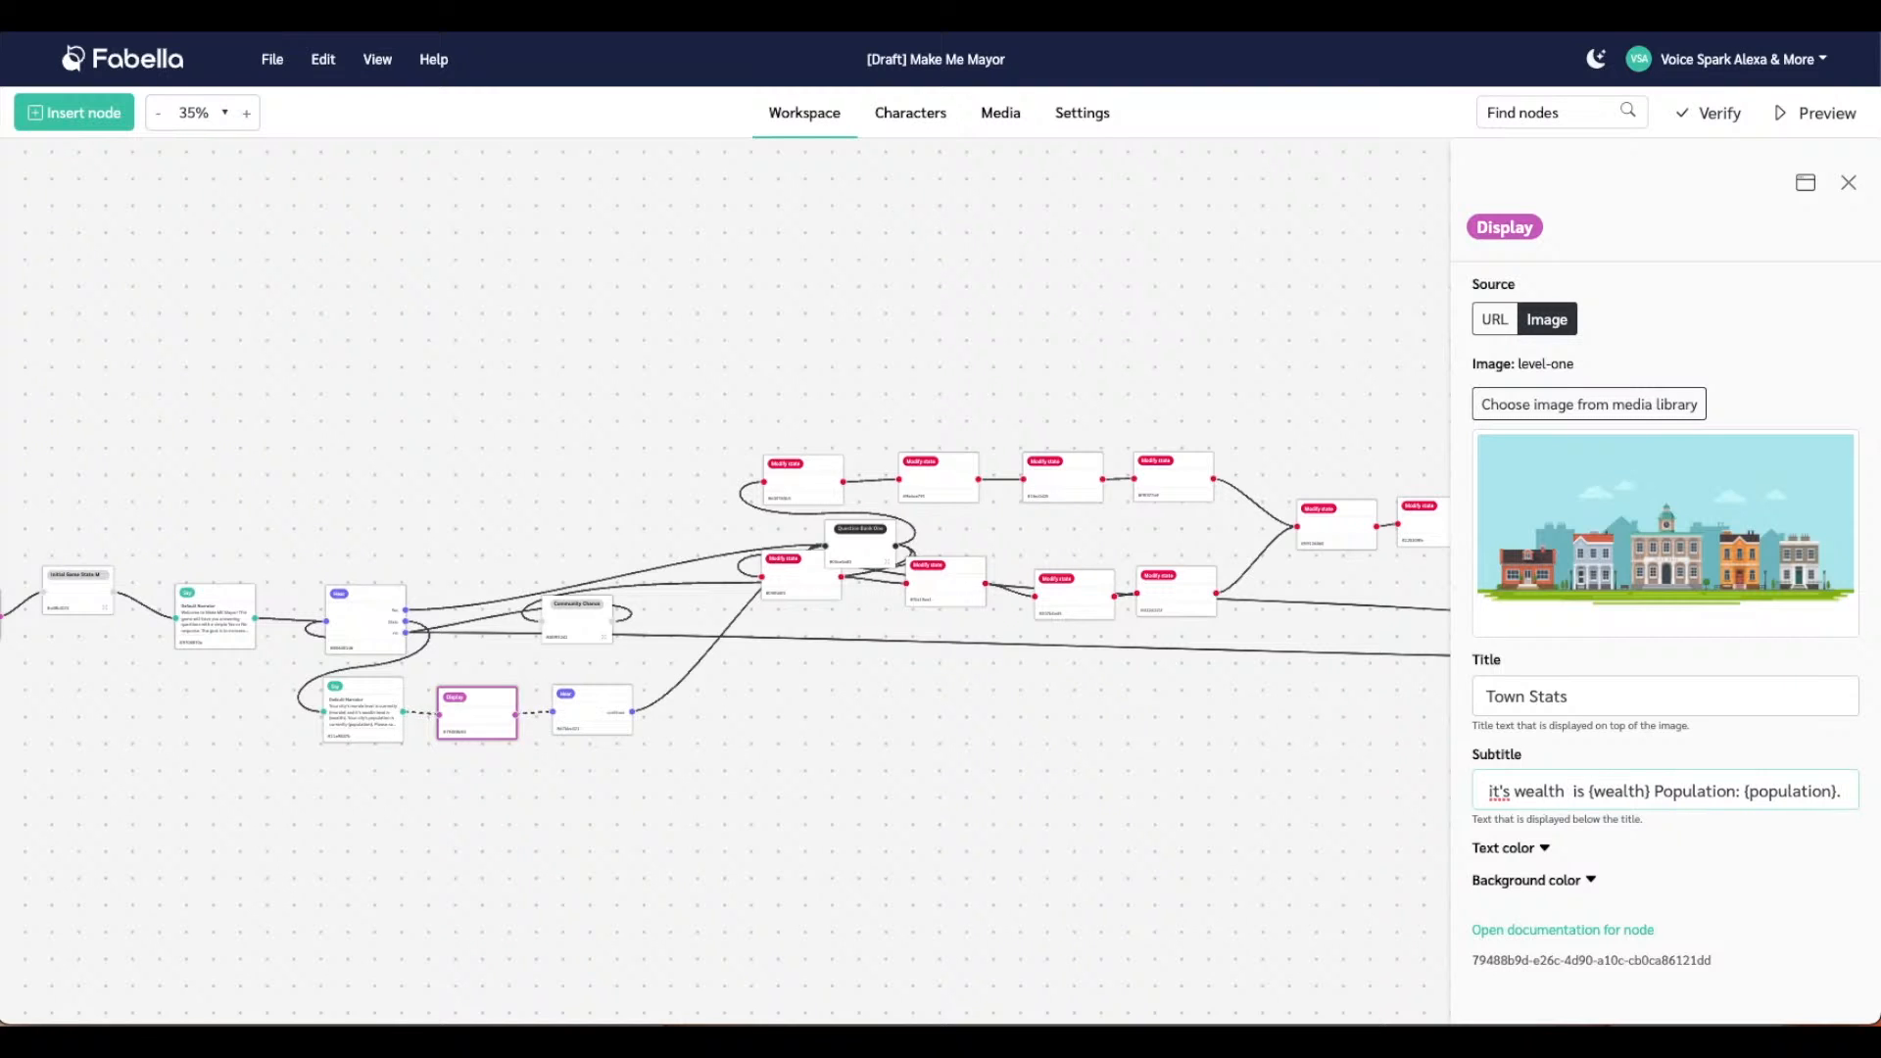
type(":")
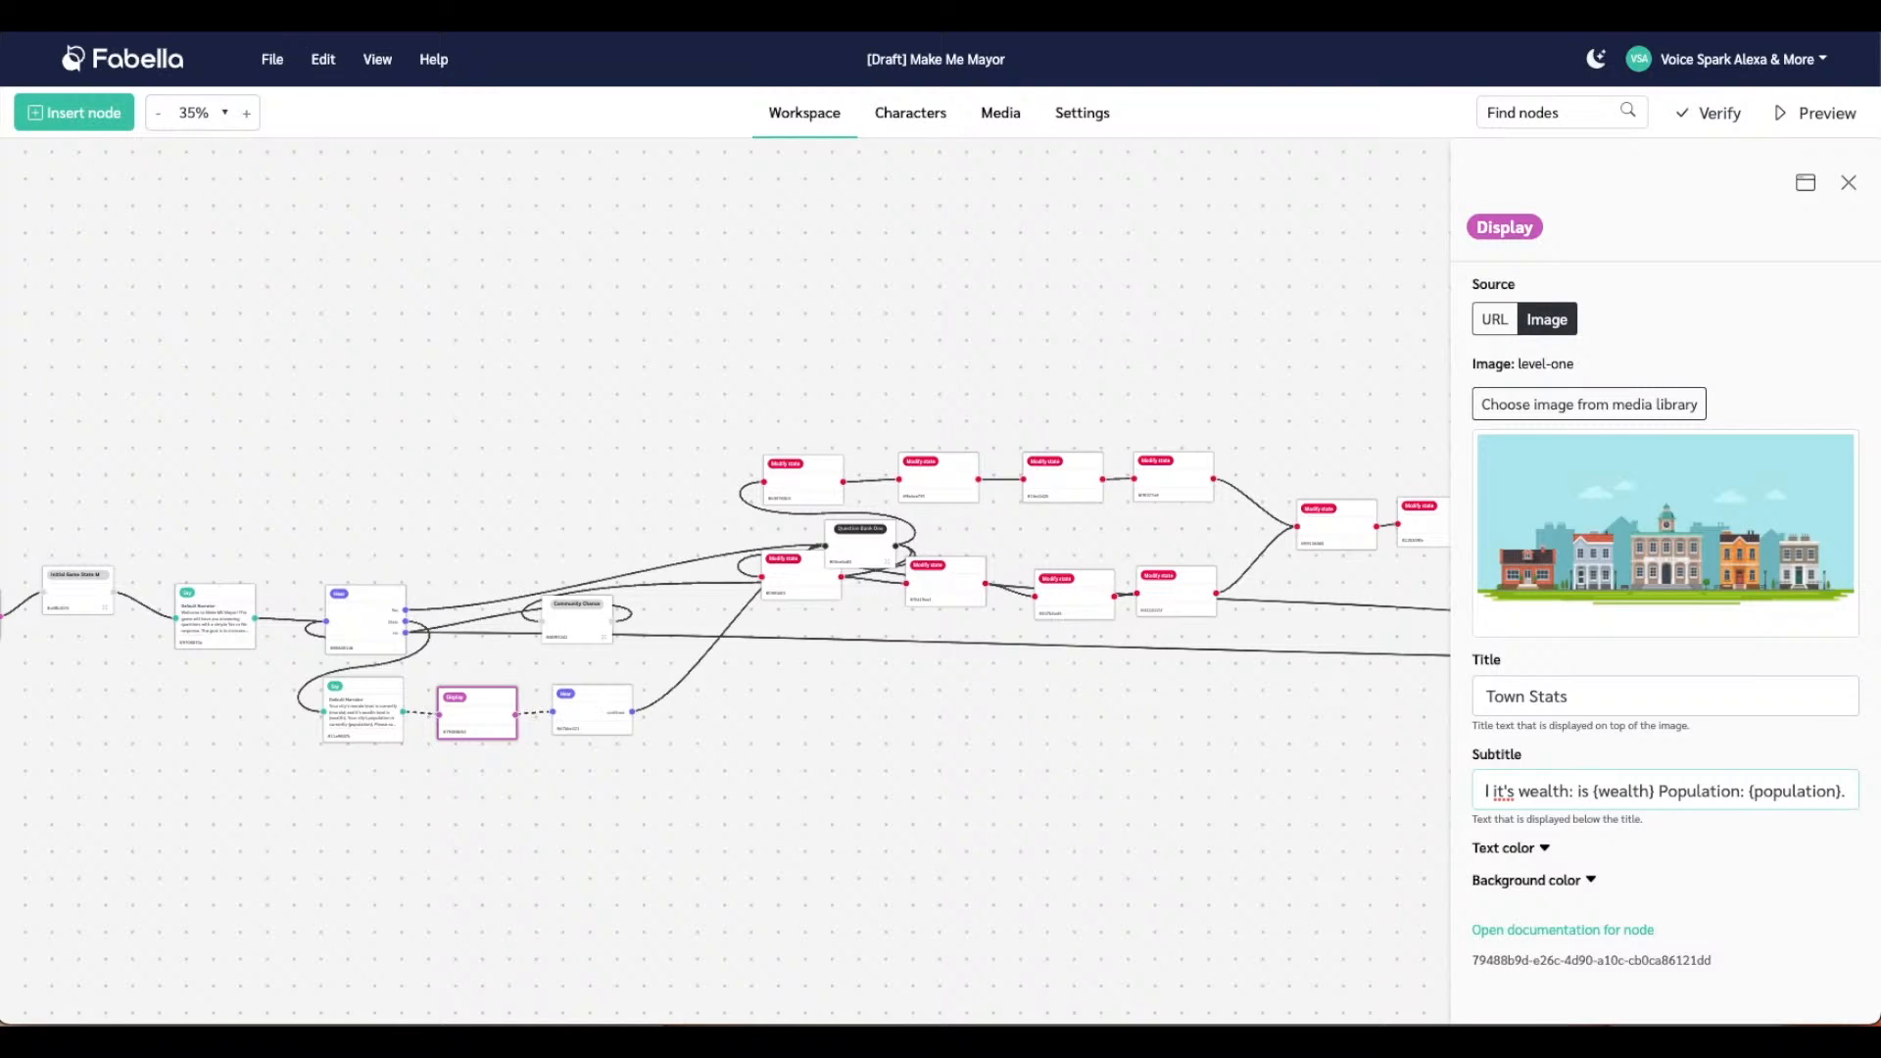
key("BackSpace")
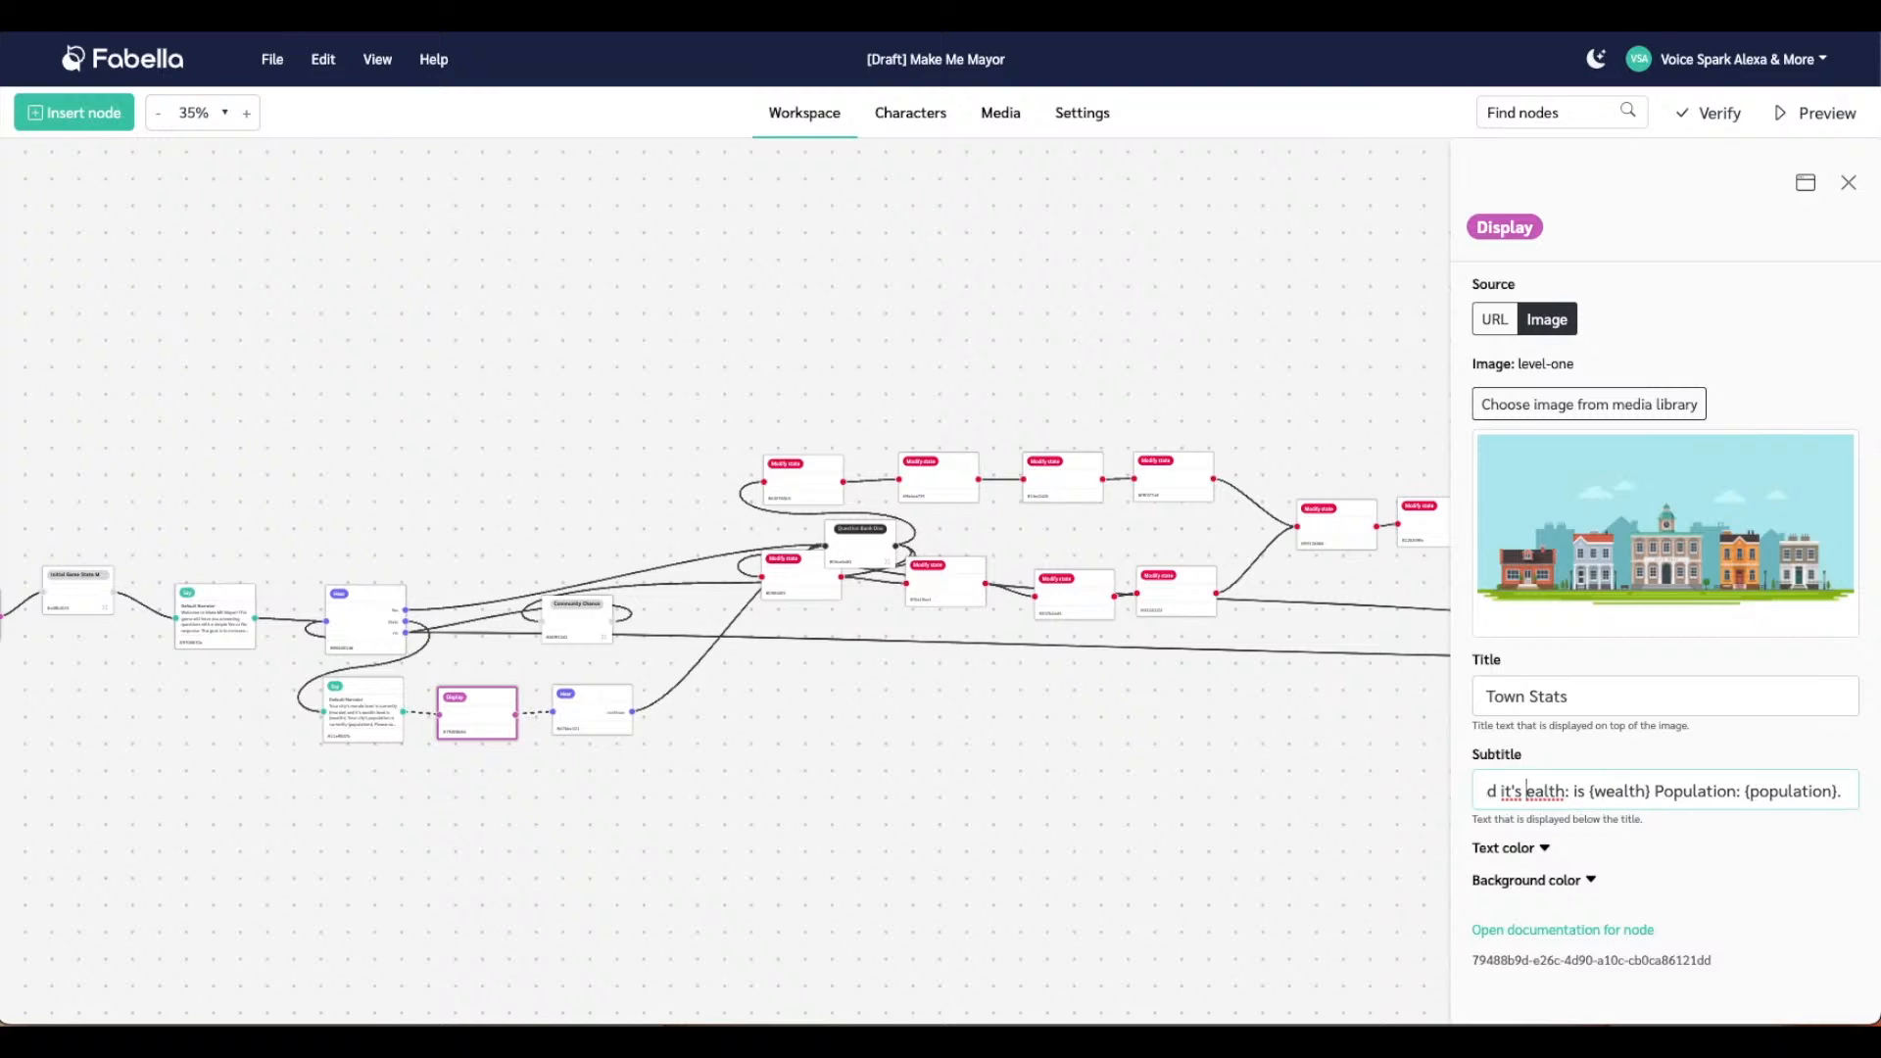
type("W")
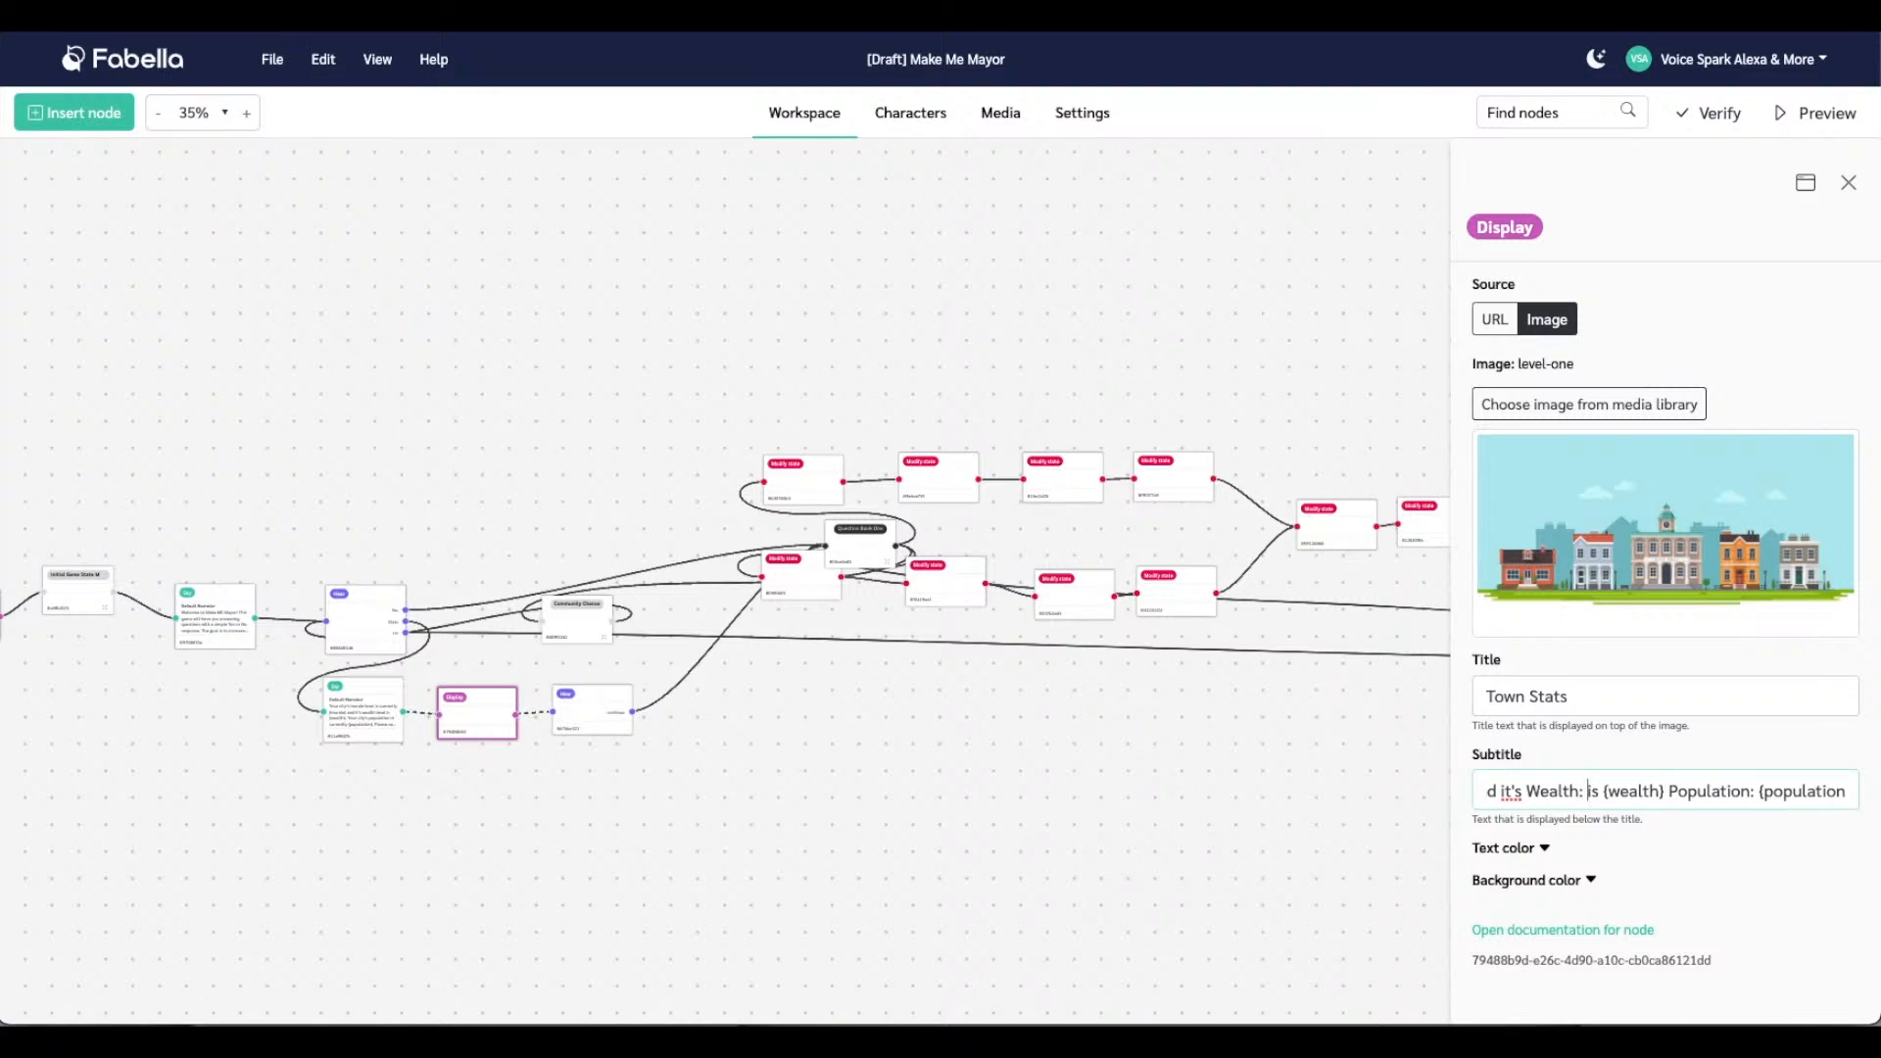
key("BackSpace")
key("BackSpace")
key("BackSpace")
key("BackSpace")
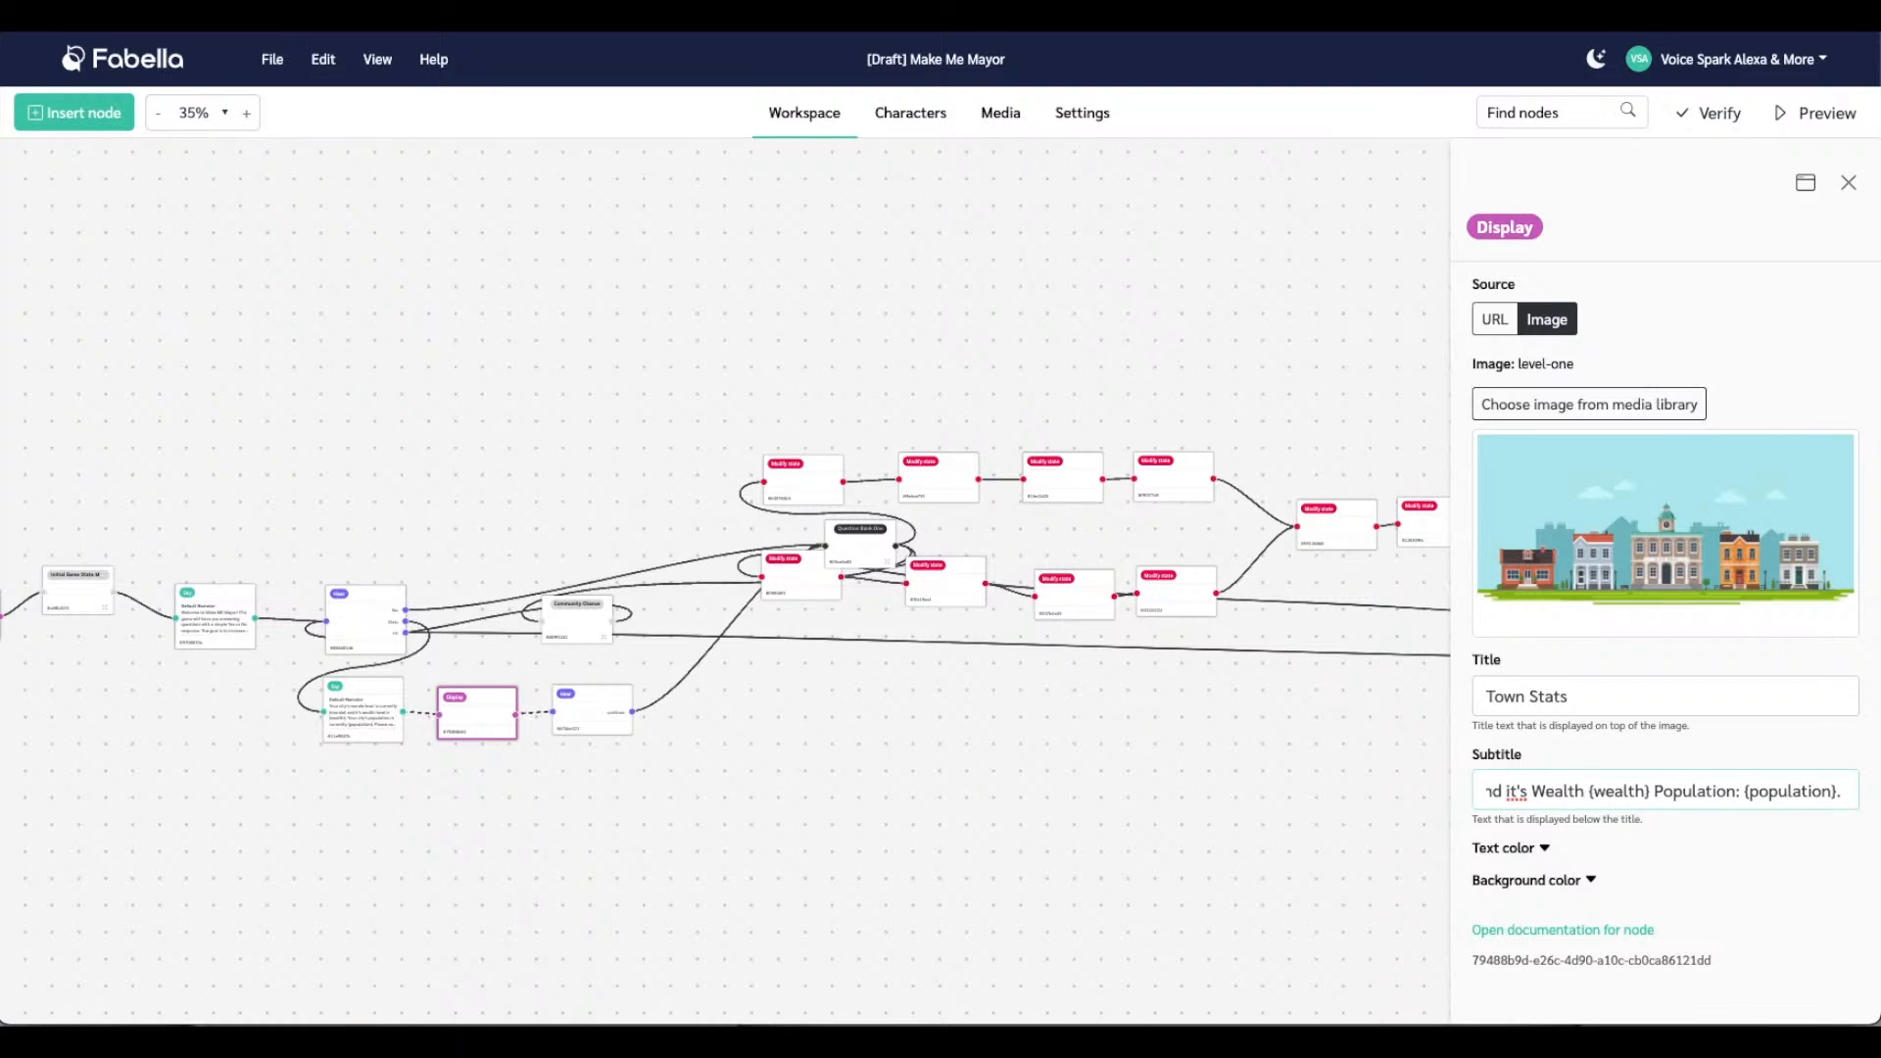
Remove "and it's" before Wealth and shorten the subtitle's opening wording to "Morale {morale}"
left_click_drag(1535, 789, 1823, 790)
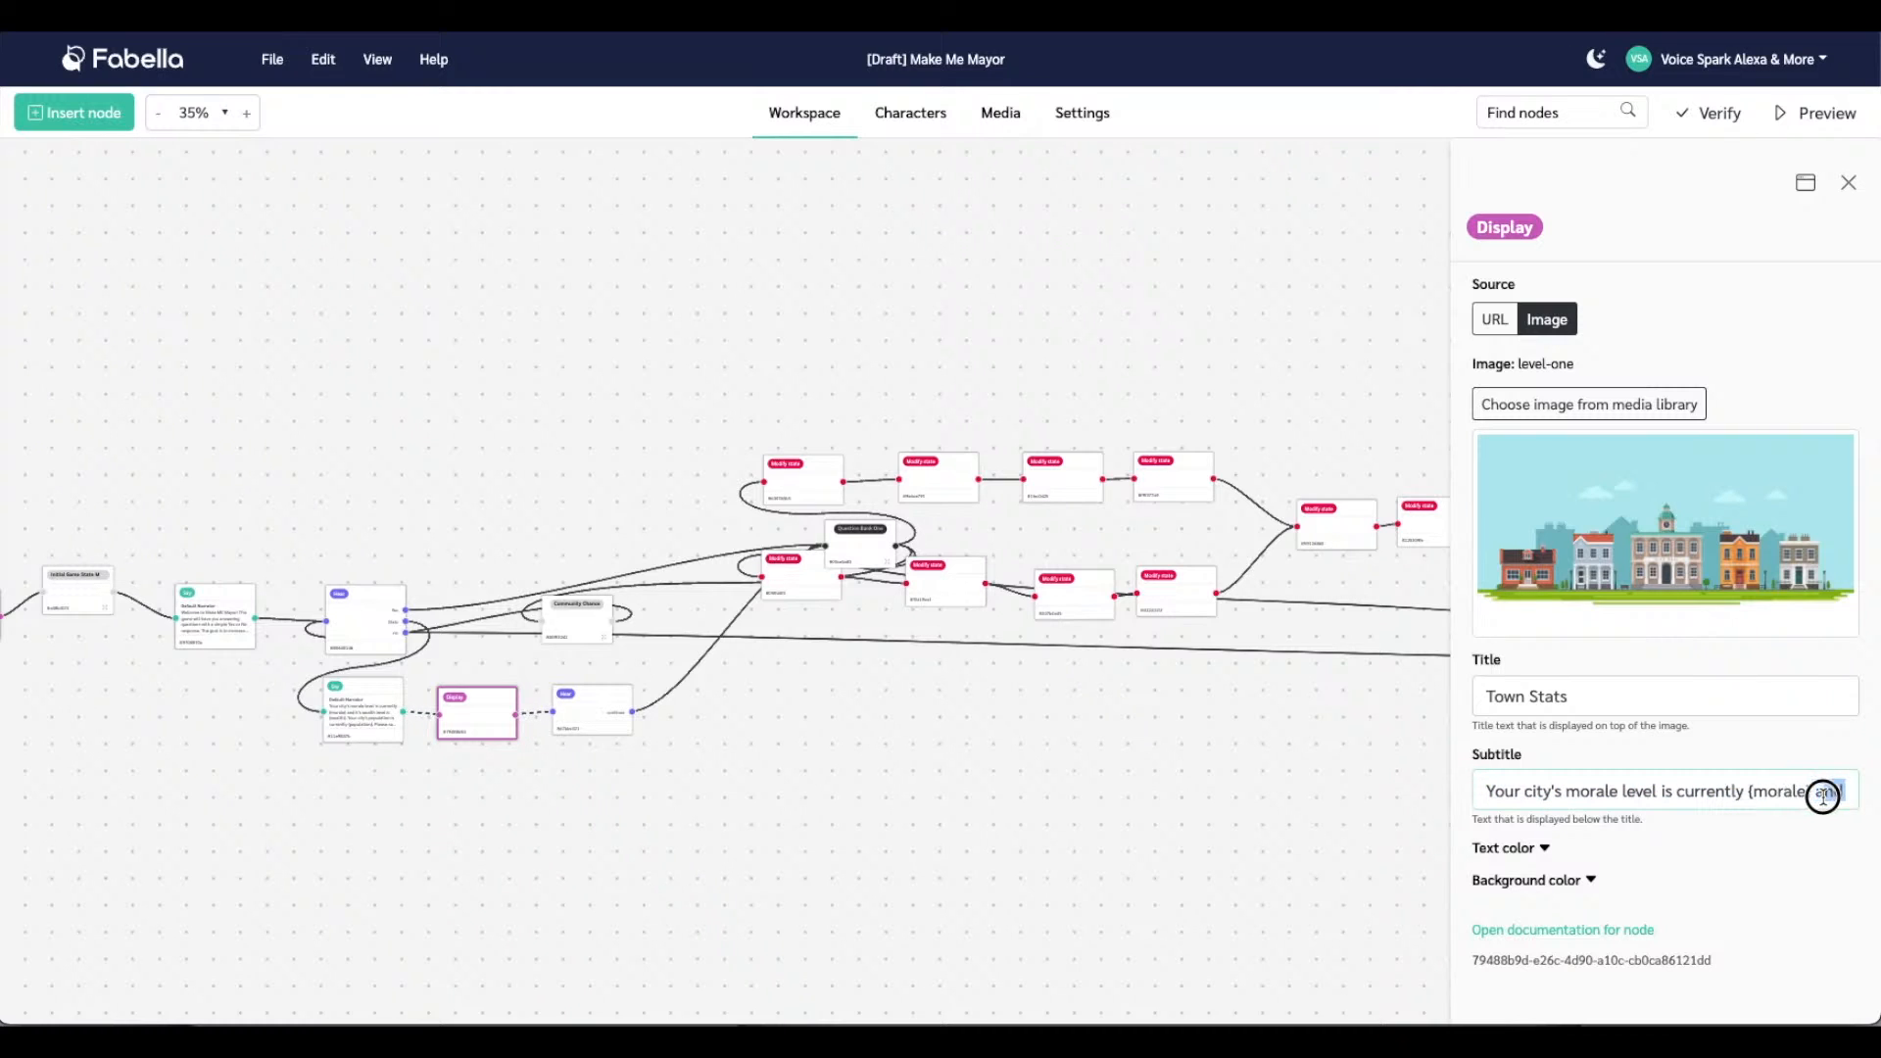
key("BackSpace")
left_click_drag(1562, 794, 1461, 790)
key("BackSpace")
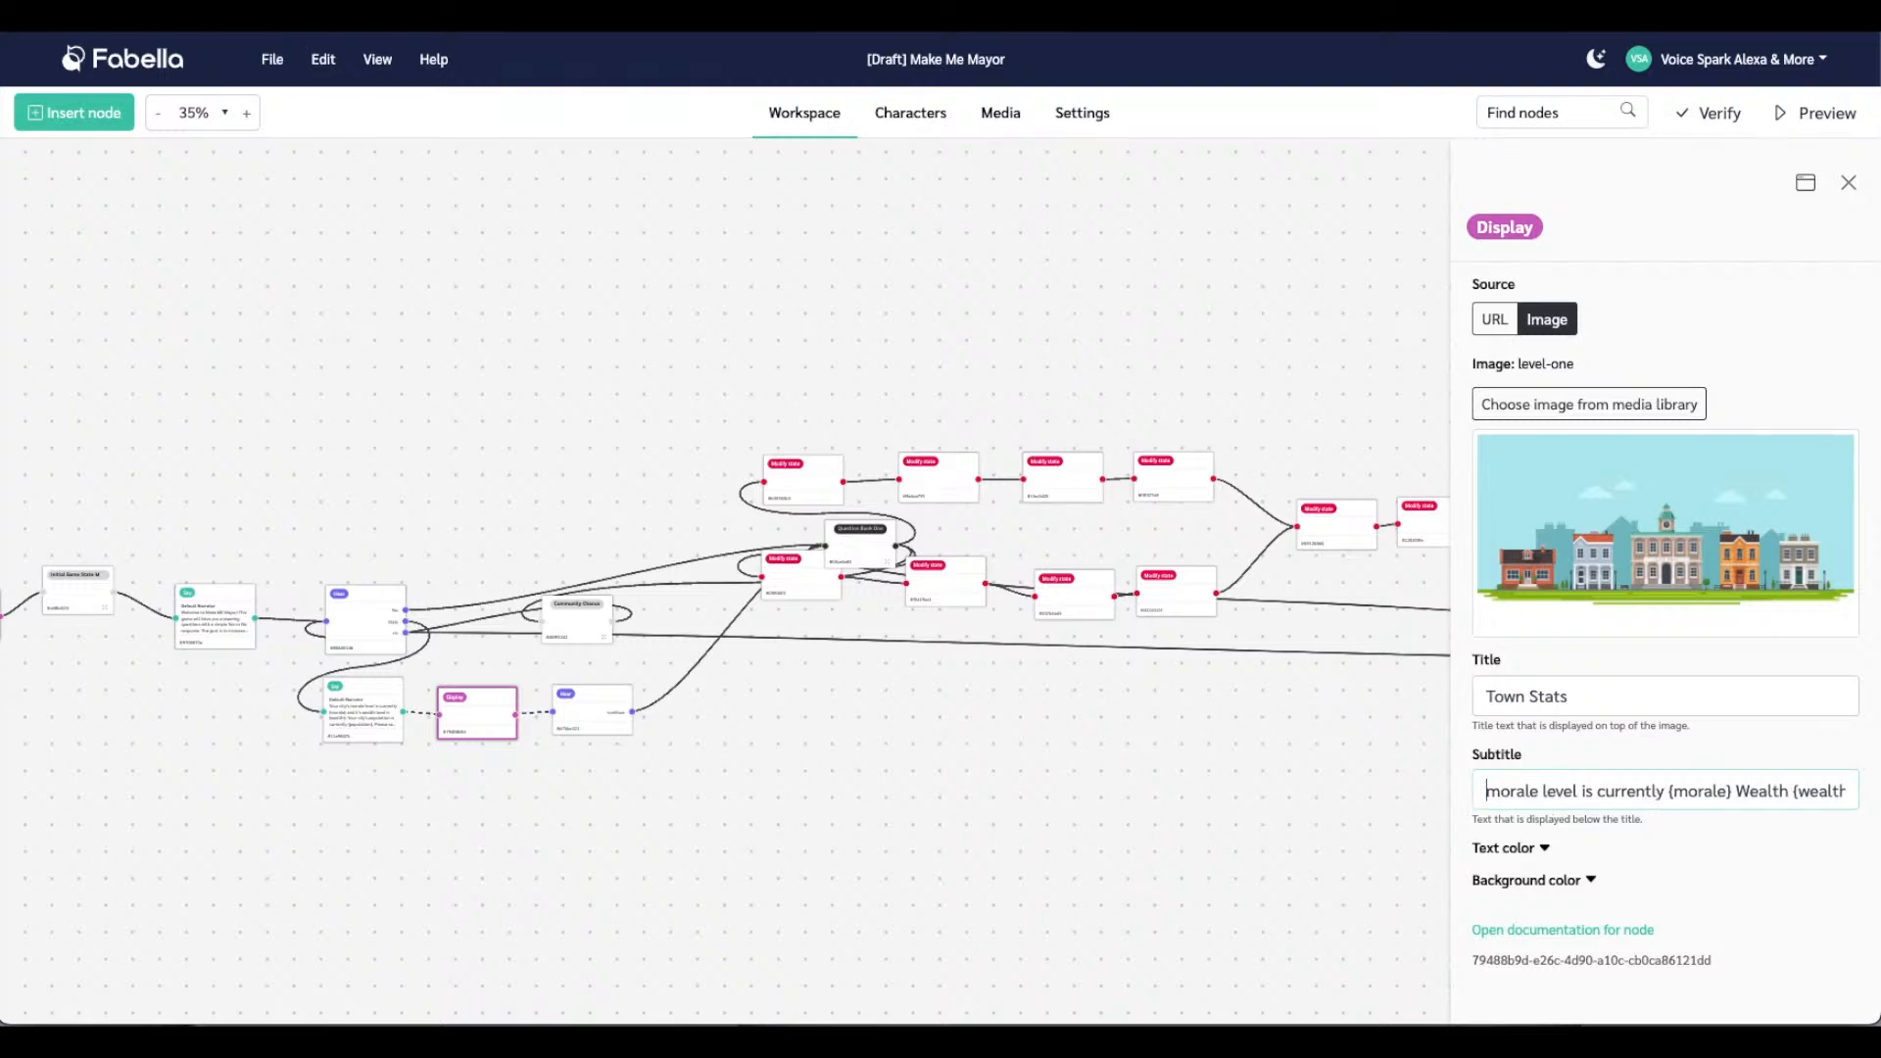
key("BackSpace")
type("M")
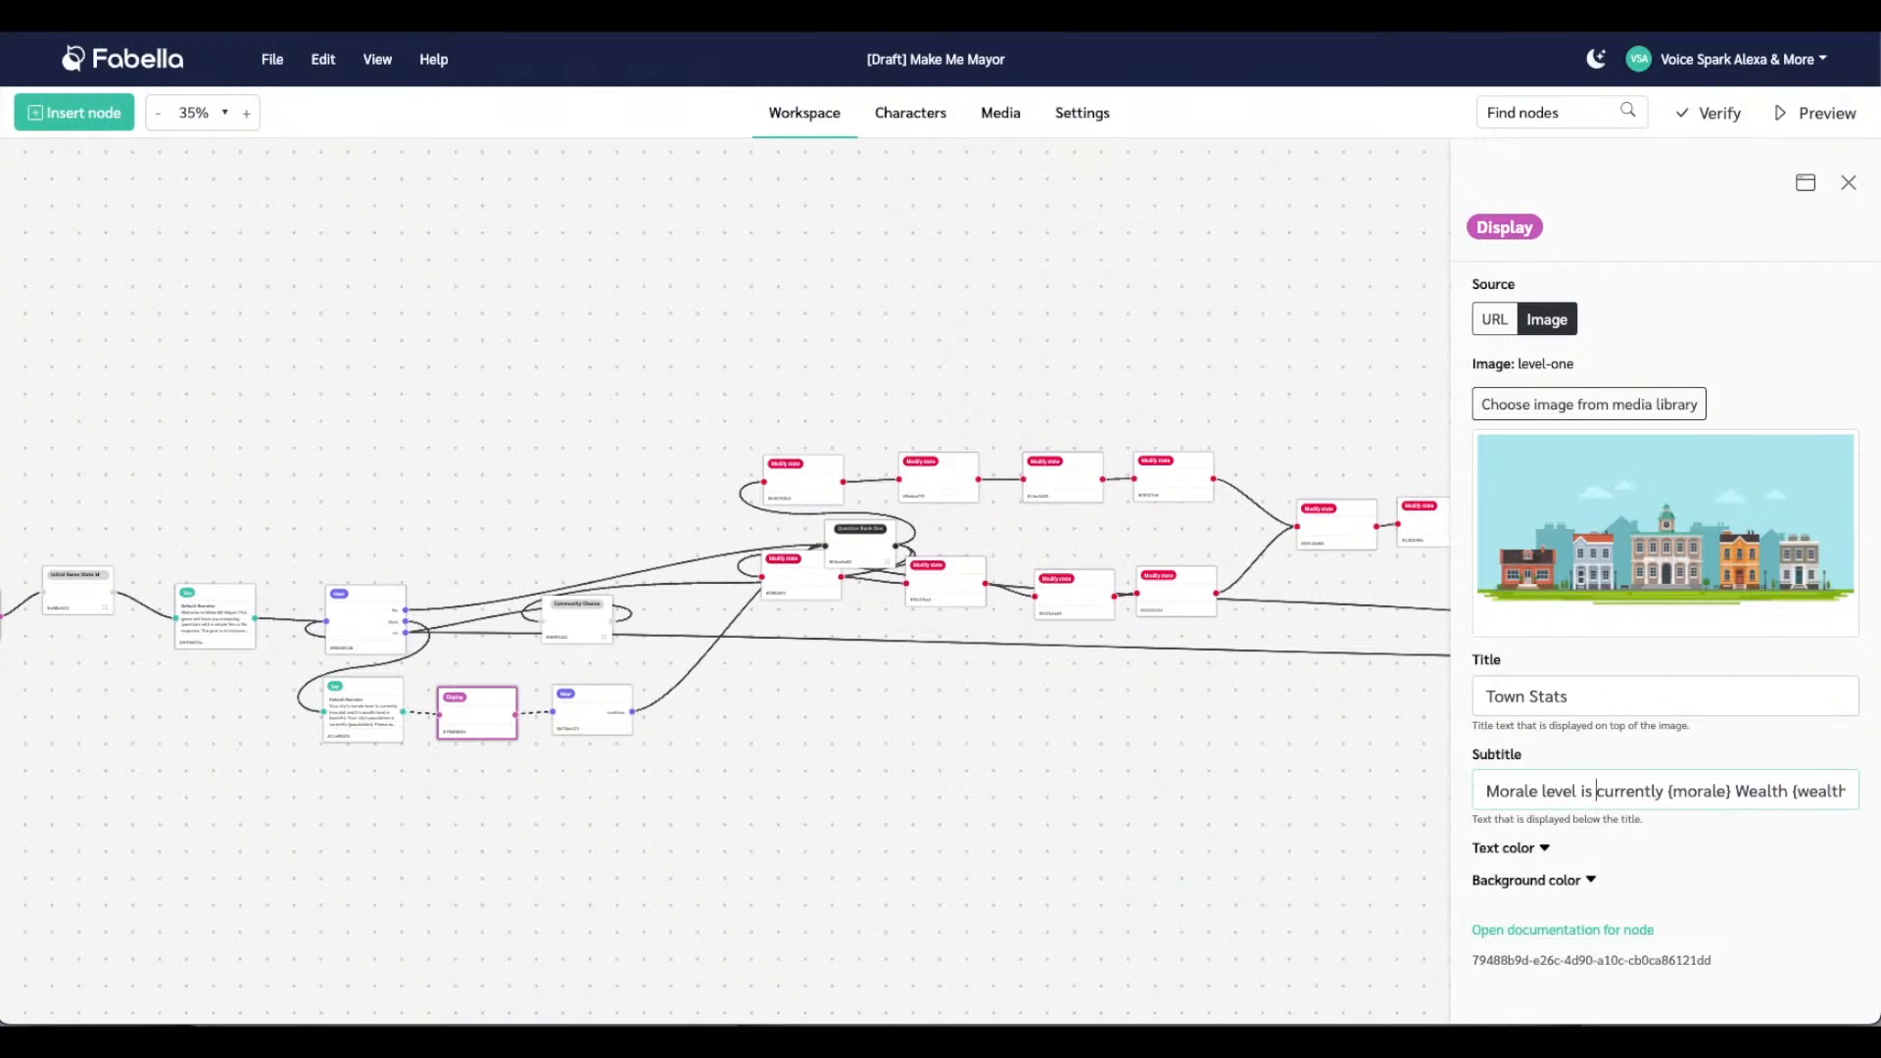
key("BackSpace")
key("BackSpace")
key("BackSpace")
key("BackSpace")
key("BackSpace")
key("BackSpace")
key("BackSpace")
key("BackSpace")
key("BackSpace")
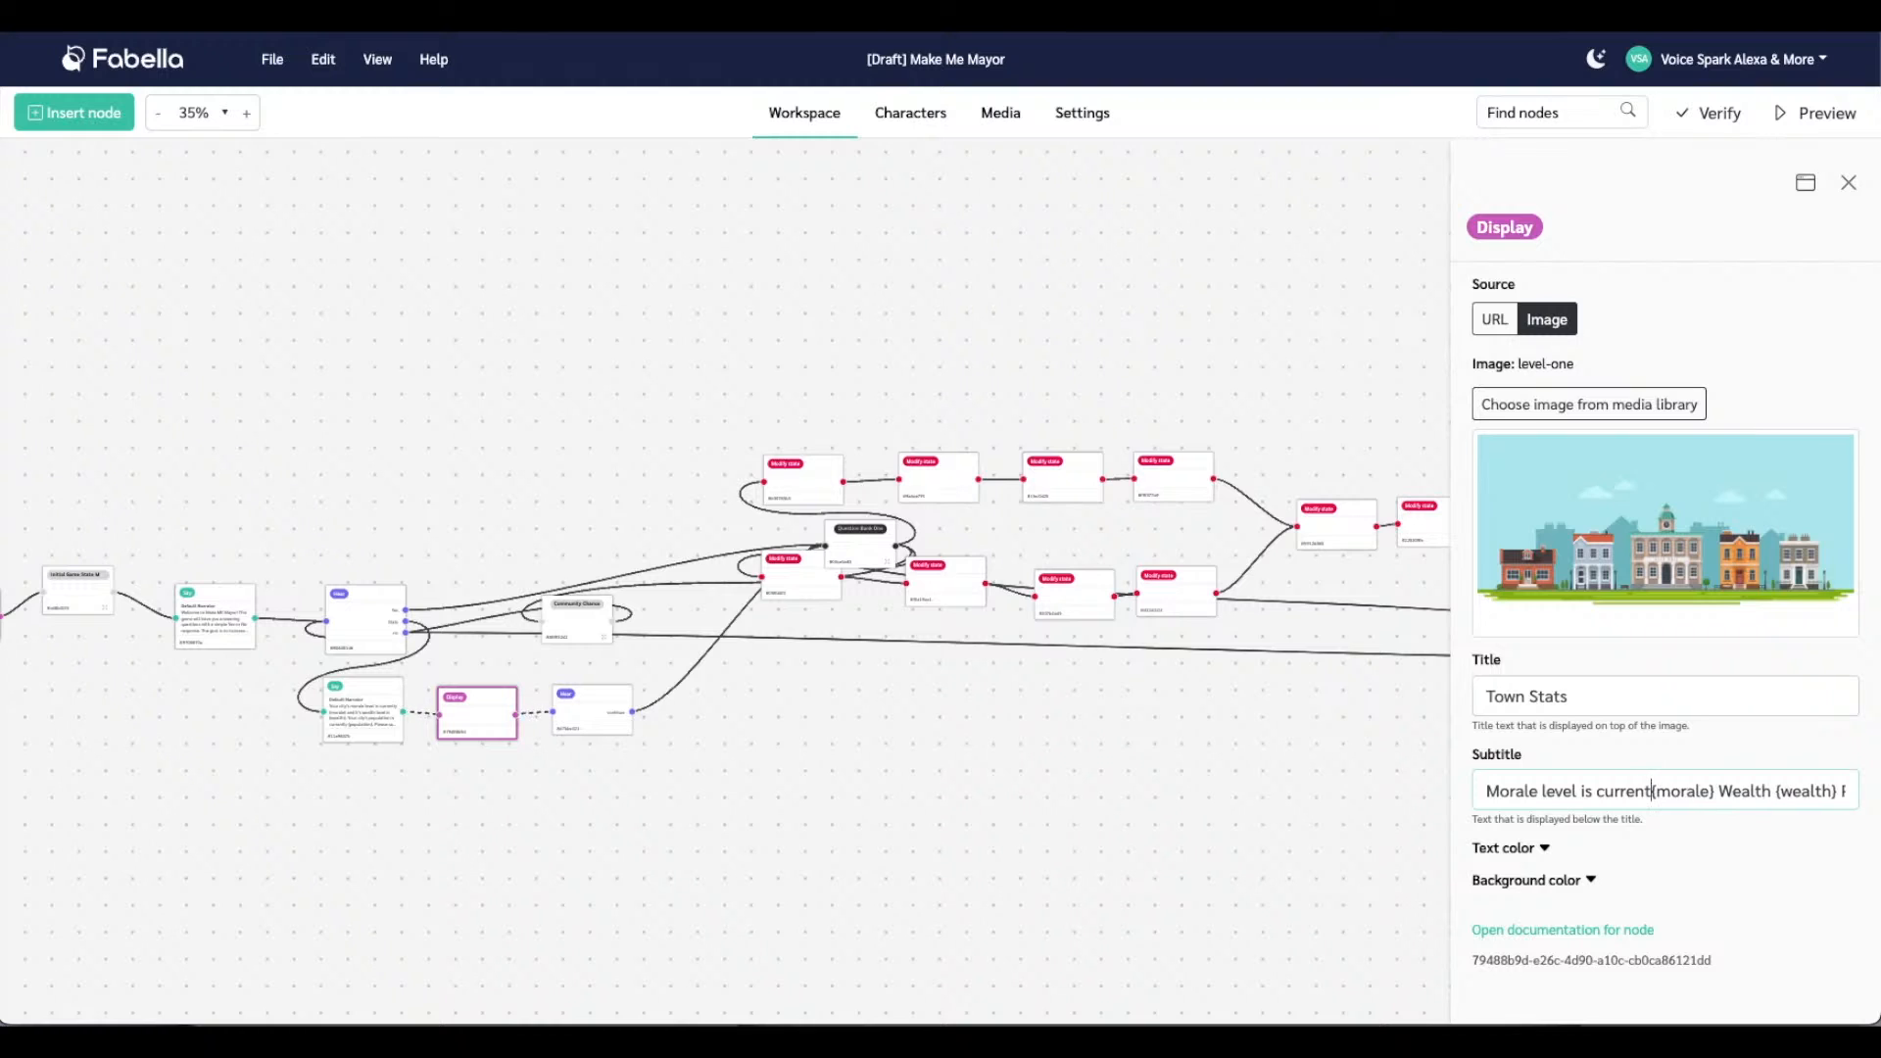
key("BackSpace")
key("BackSpace")
key("BackSpace")
key("BackSpace")
key("BackSpace")
key("BackSpace")
key("BackSpace")
key("BackSpace")
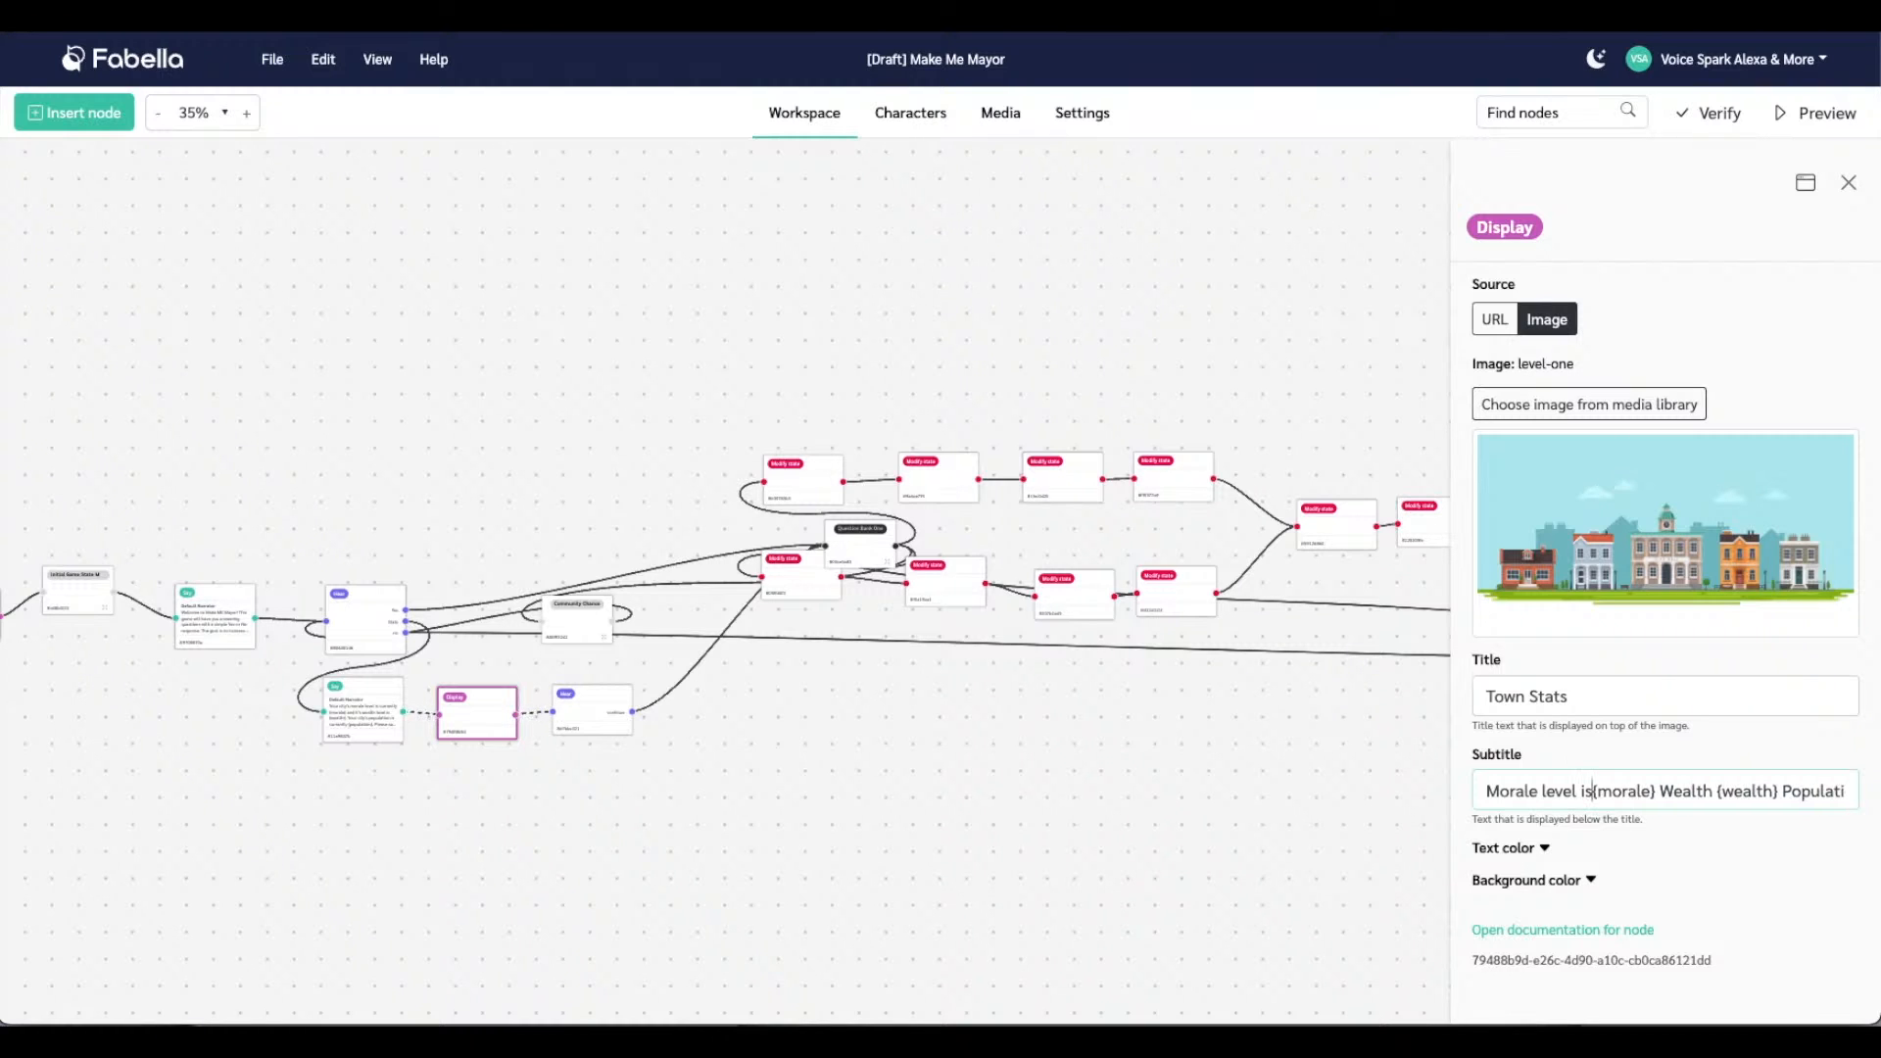
key("BackSpace")
key("BackSpace")
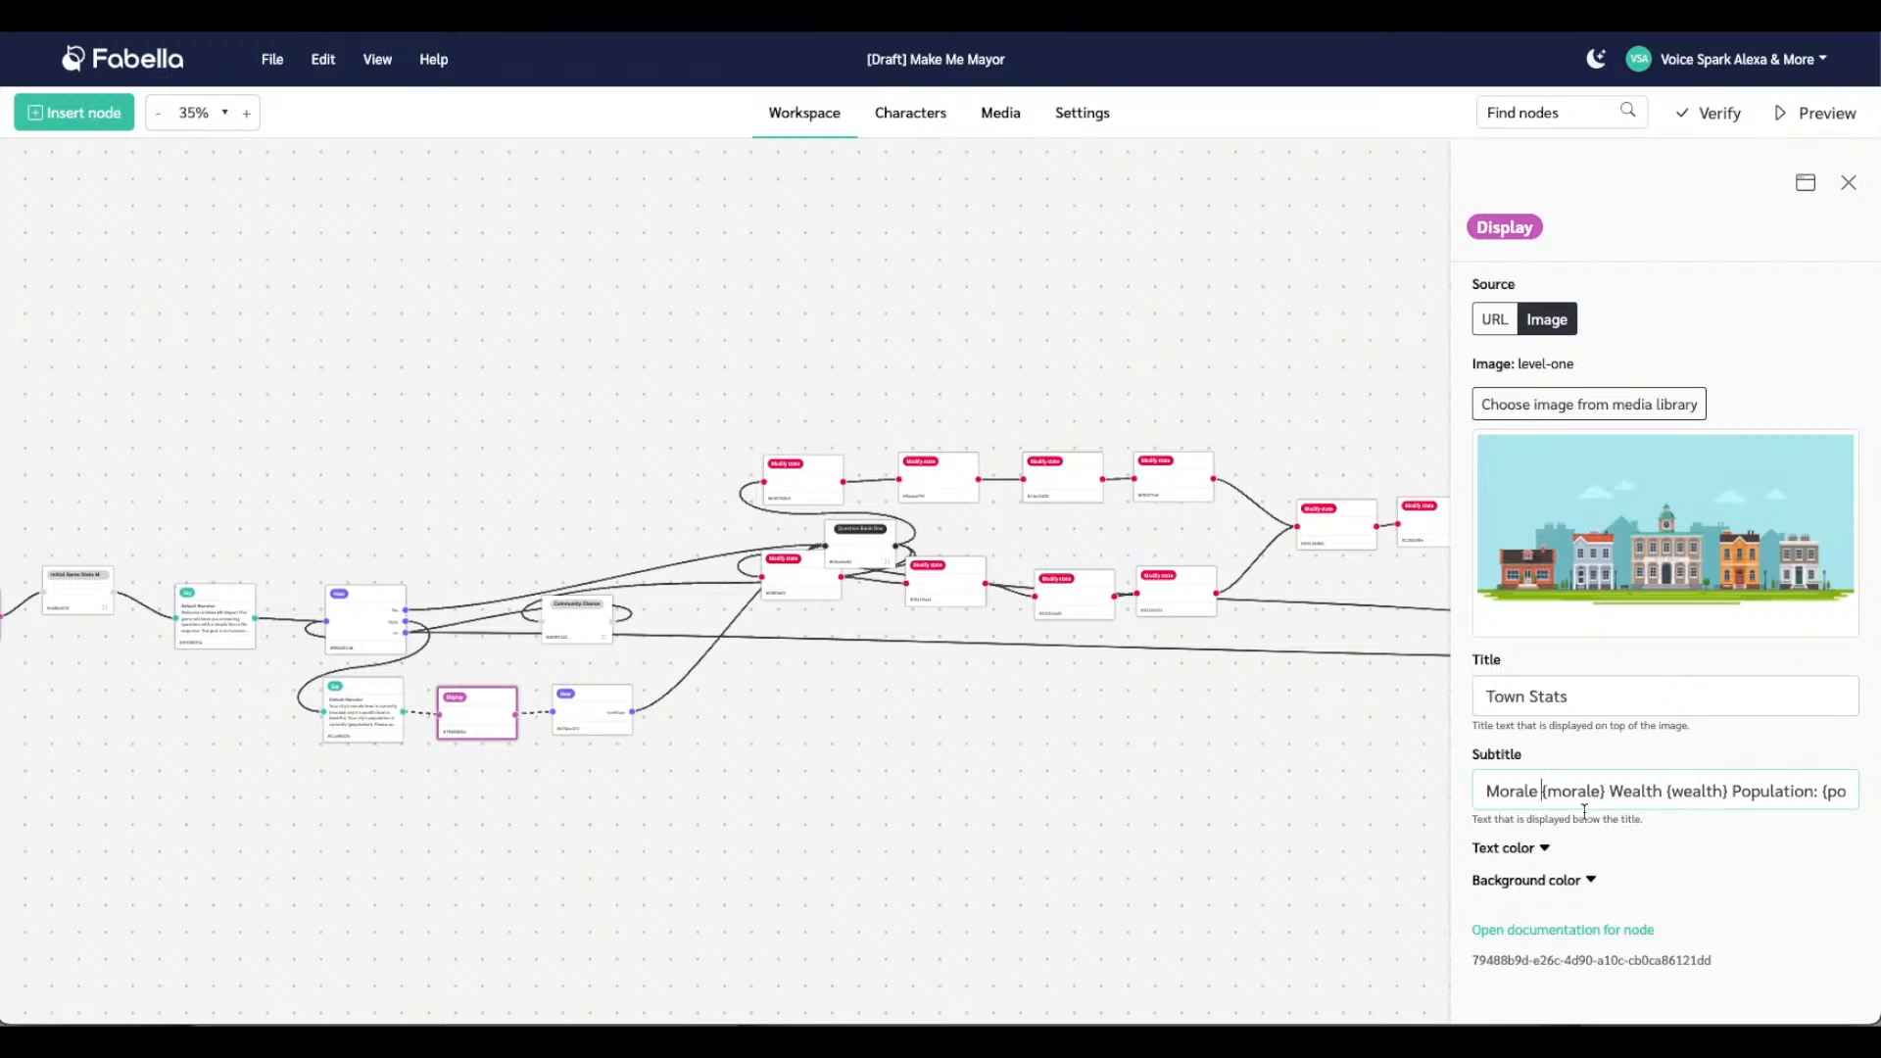
Add a colon after both Wealth and Morale in the Display subtitle
left_click(1659, 793)
type(":")
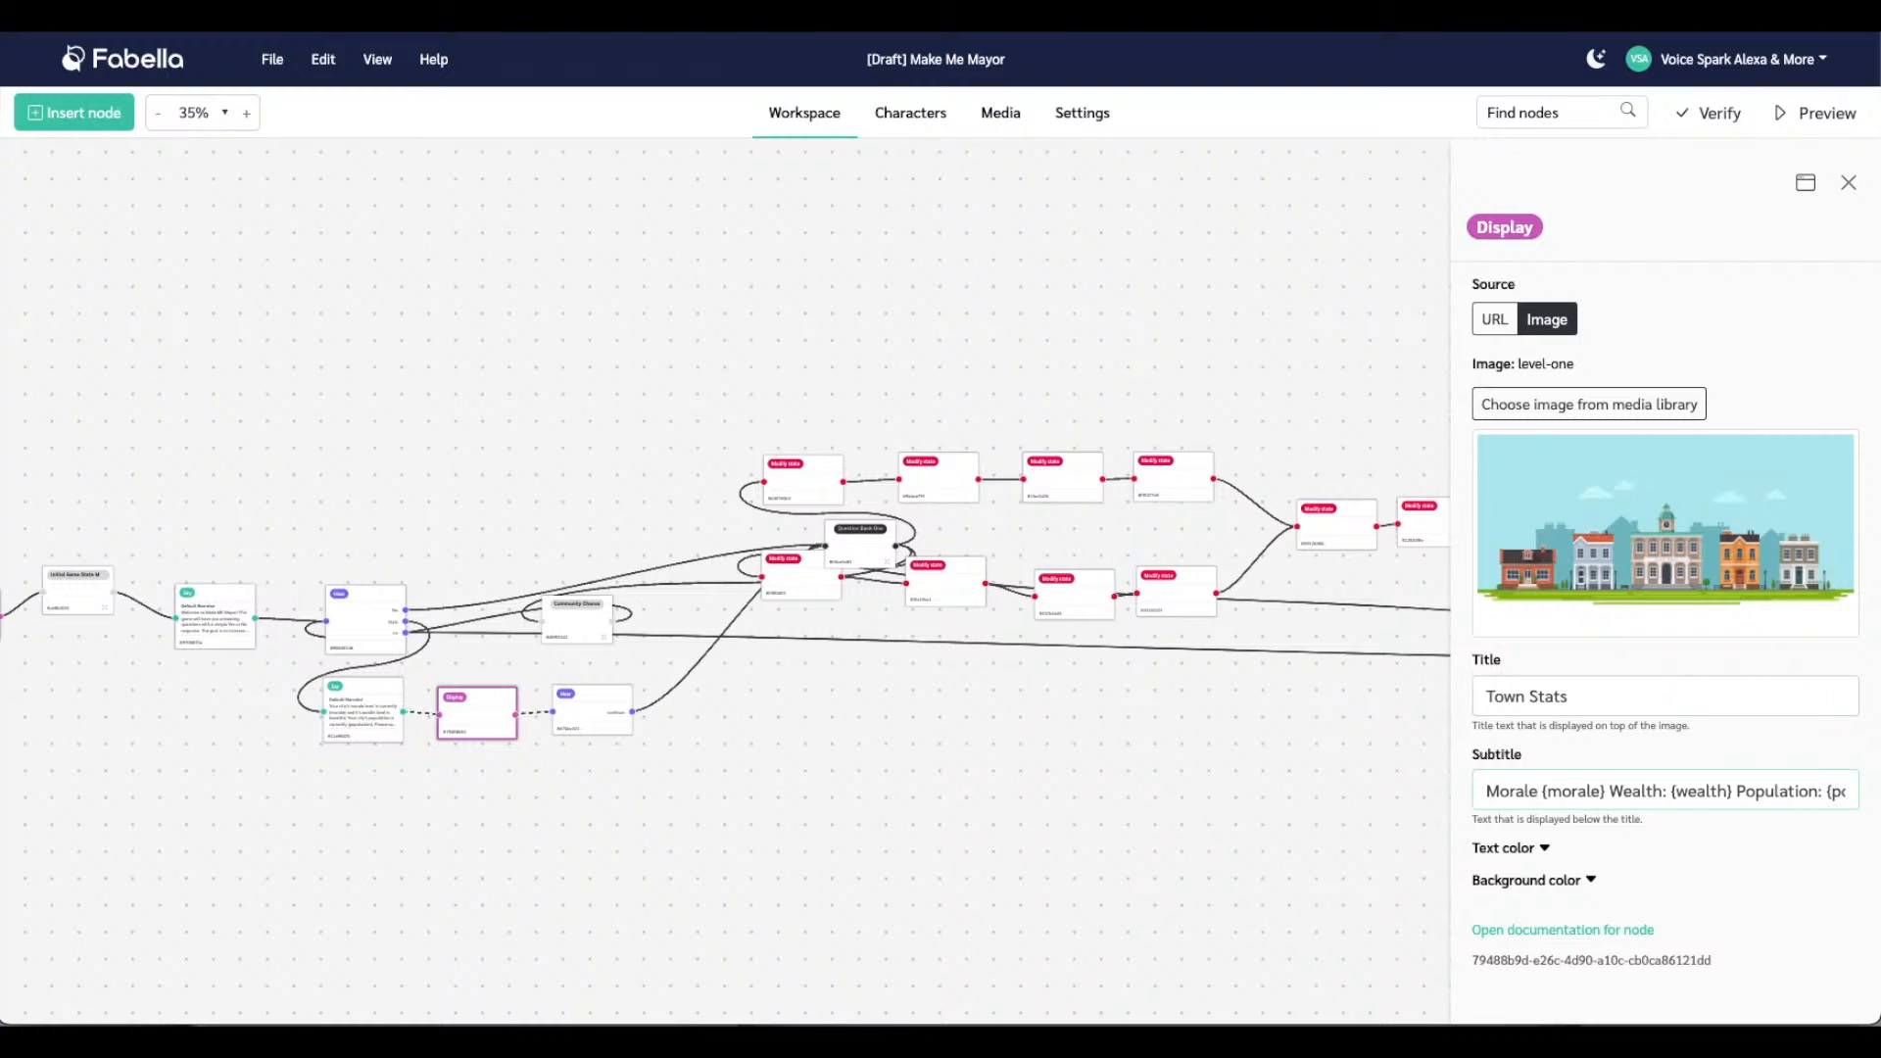
type(":")
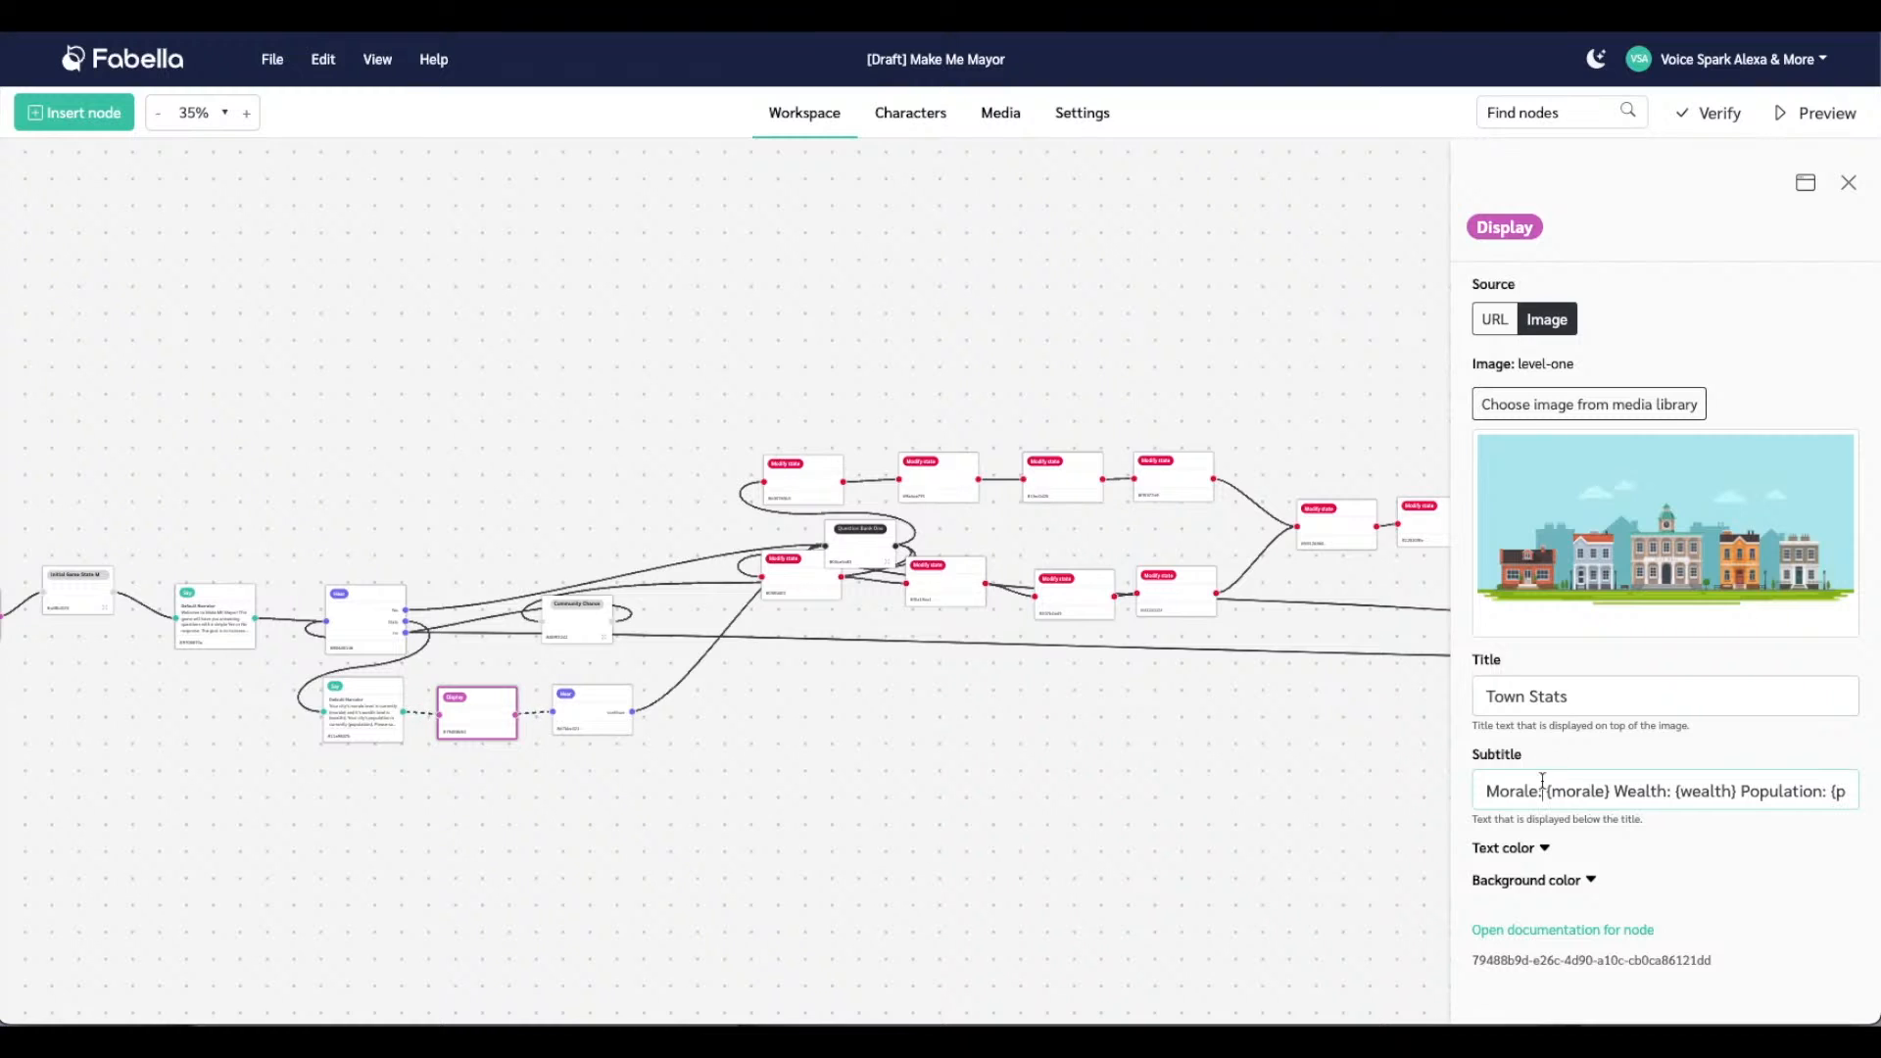
Preview the game and answer "stats" to check the Town Stats display
left_click(1750, 125)
left_click(1786, 120)
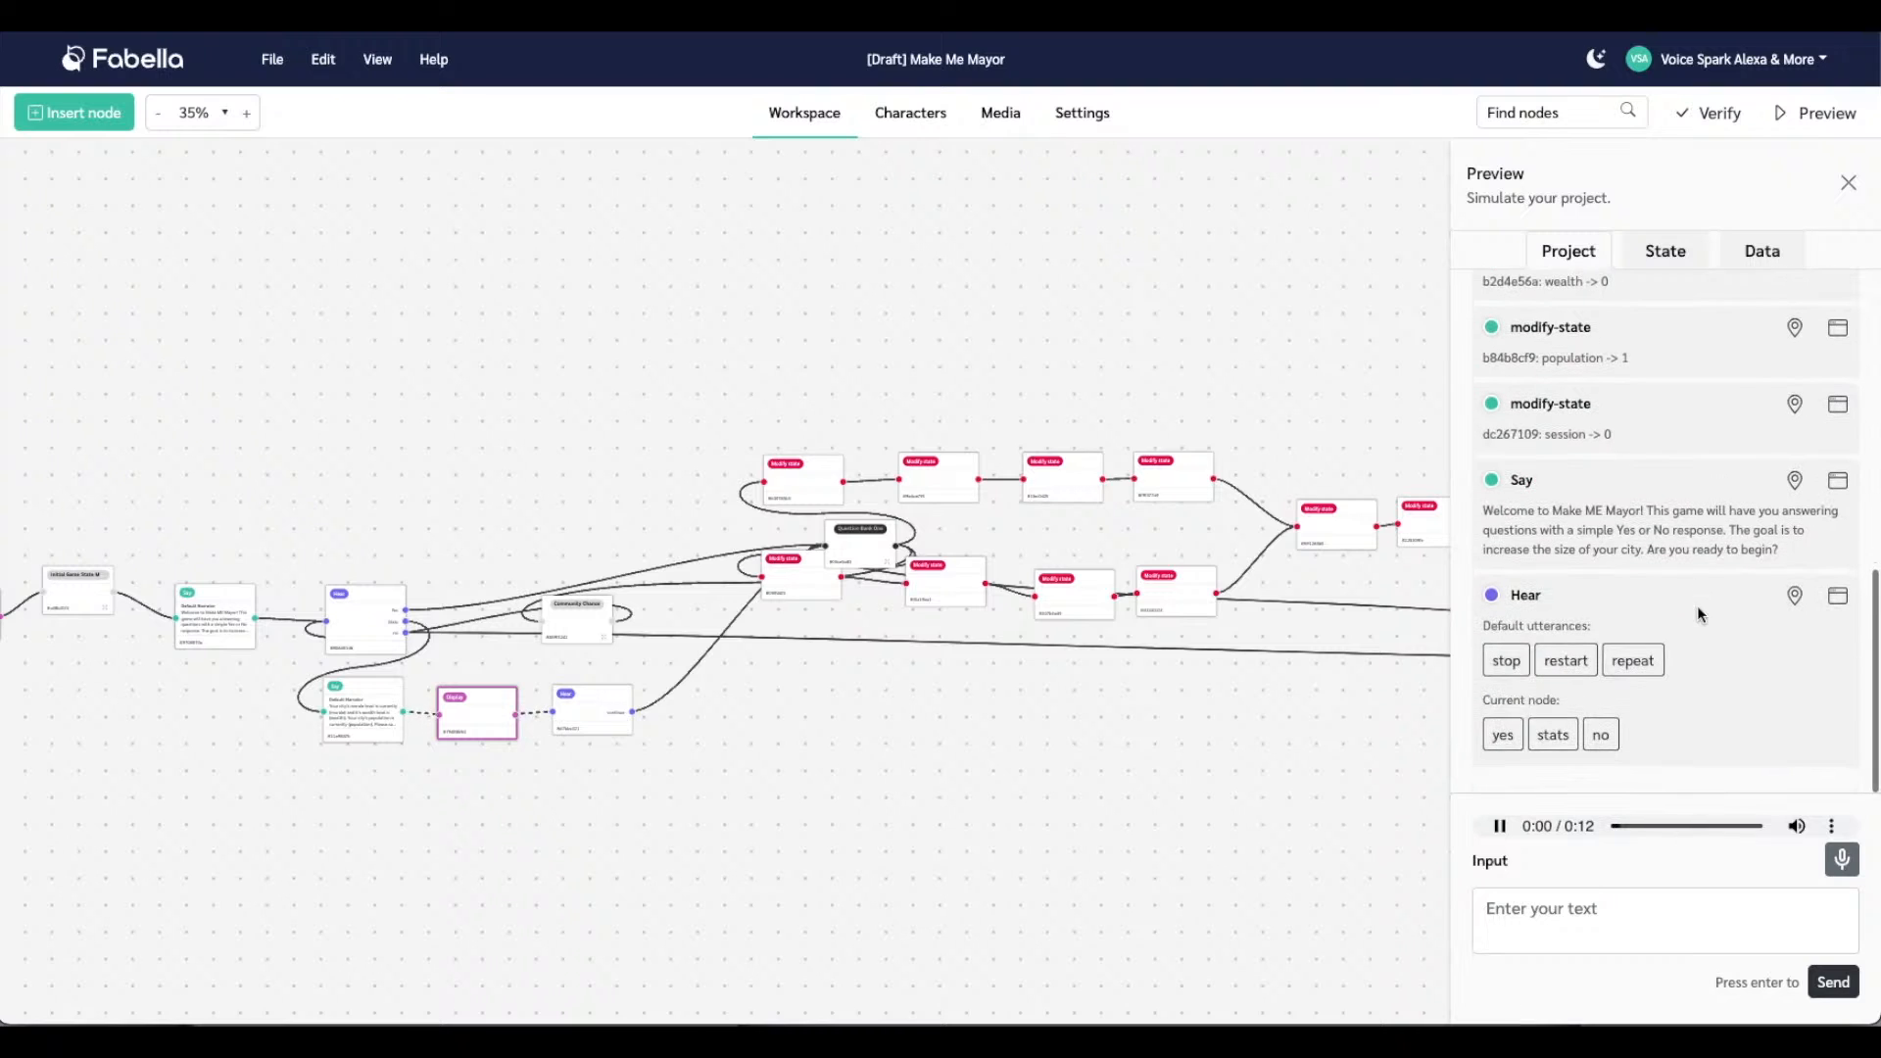
left_click(1553, 735)
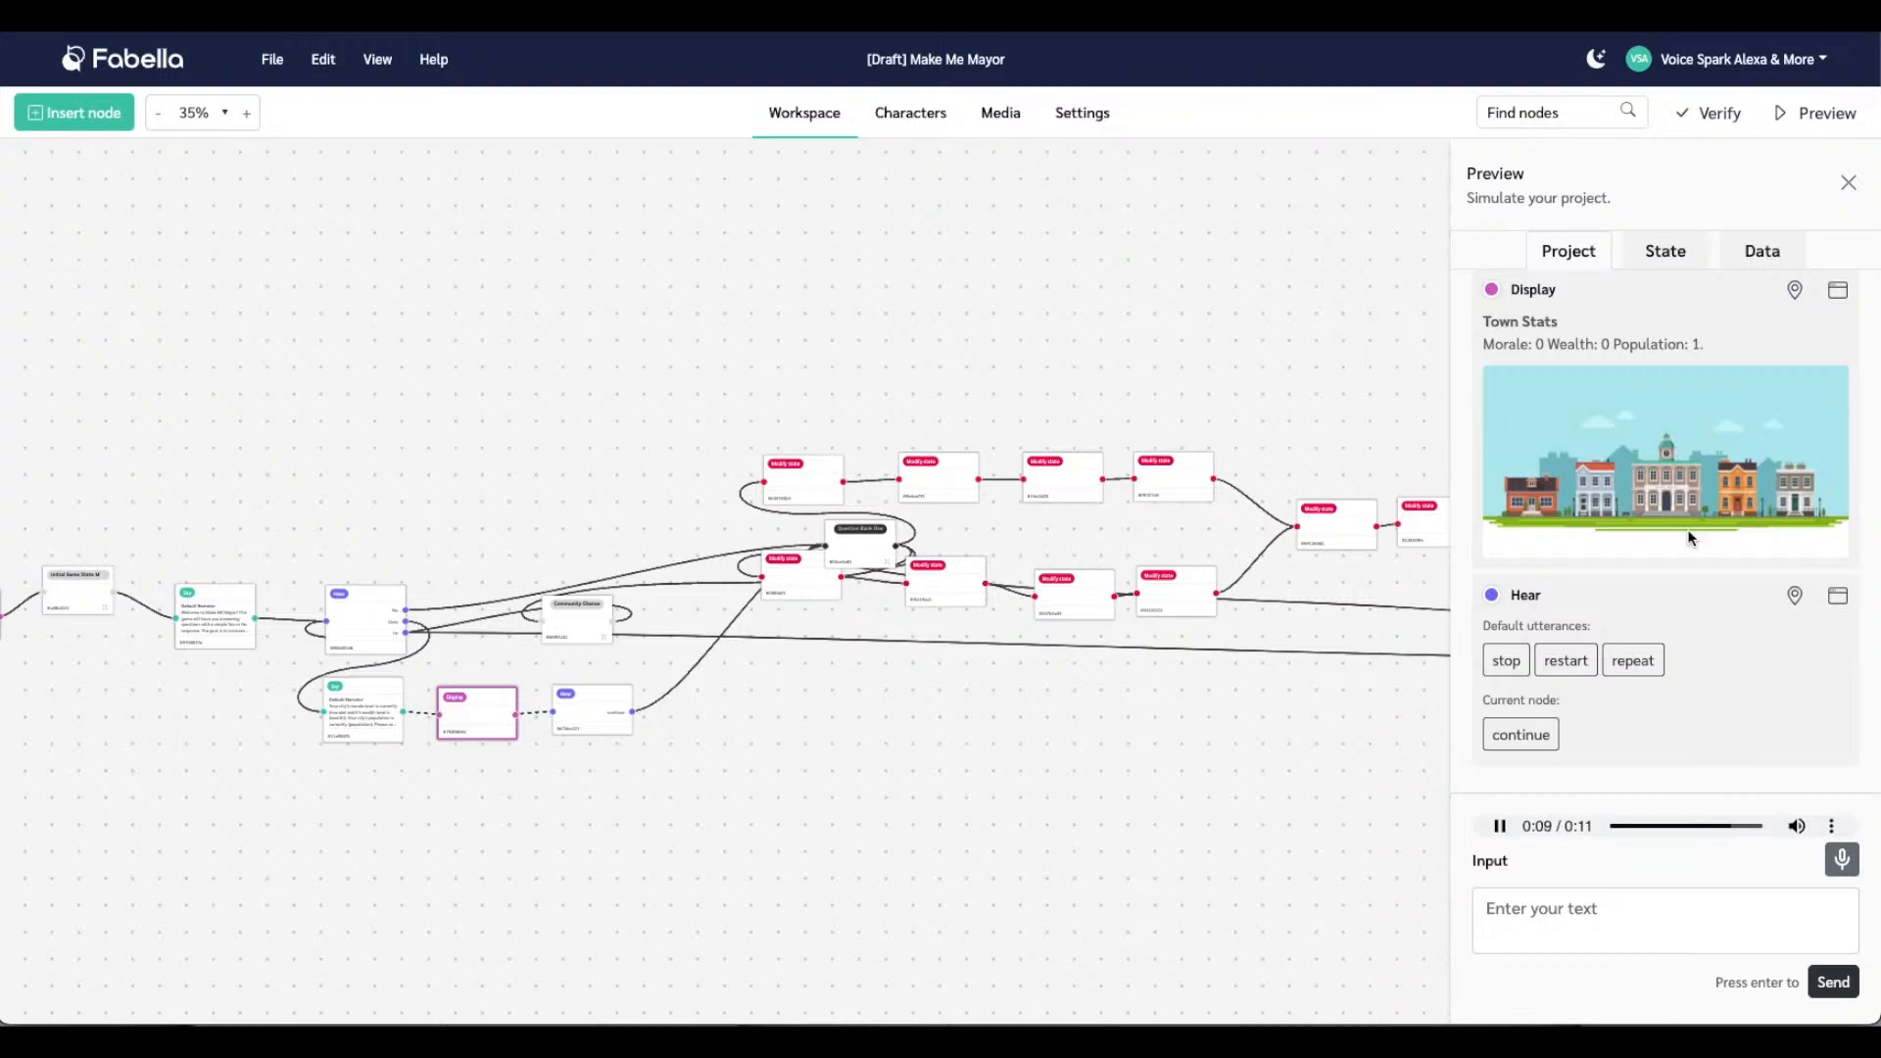
Open the Town Stats Display node from the preview and set its text color to near-black #1f1c1c
left_click(1839, 290)
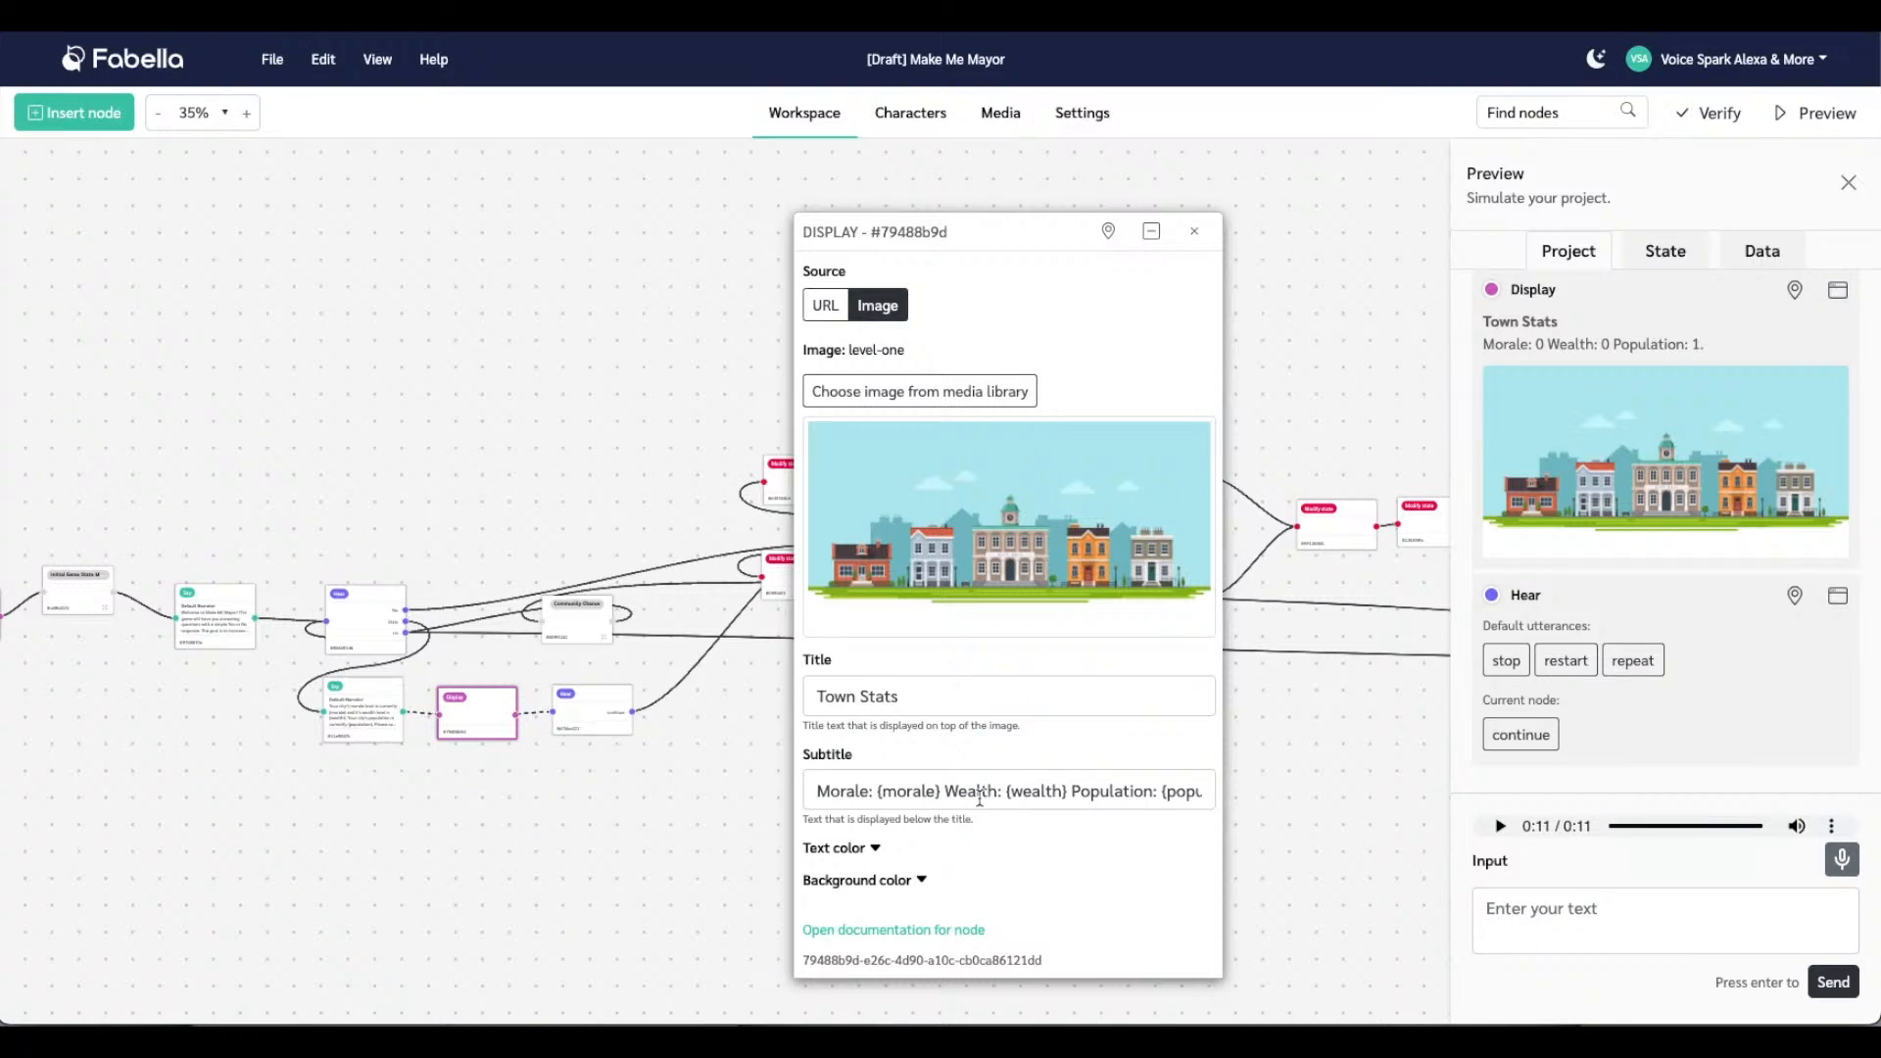
left_click(875, 852)
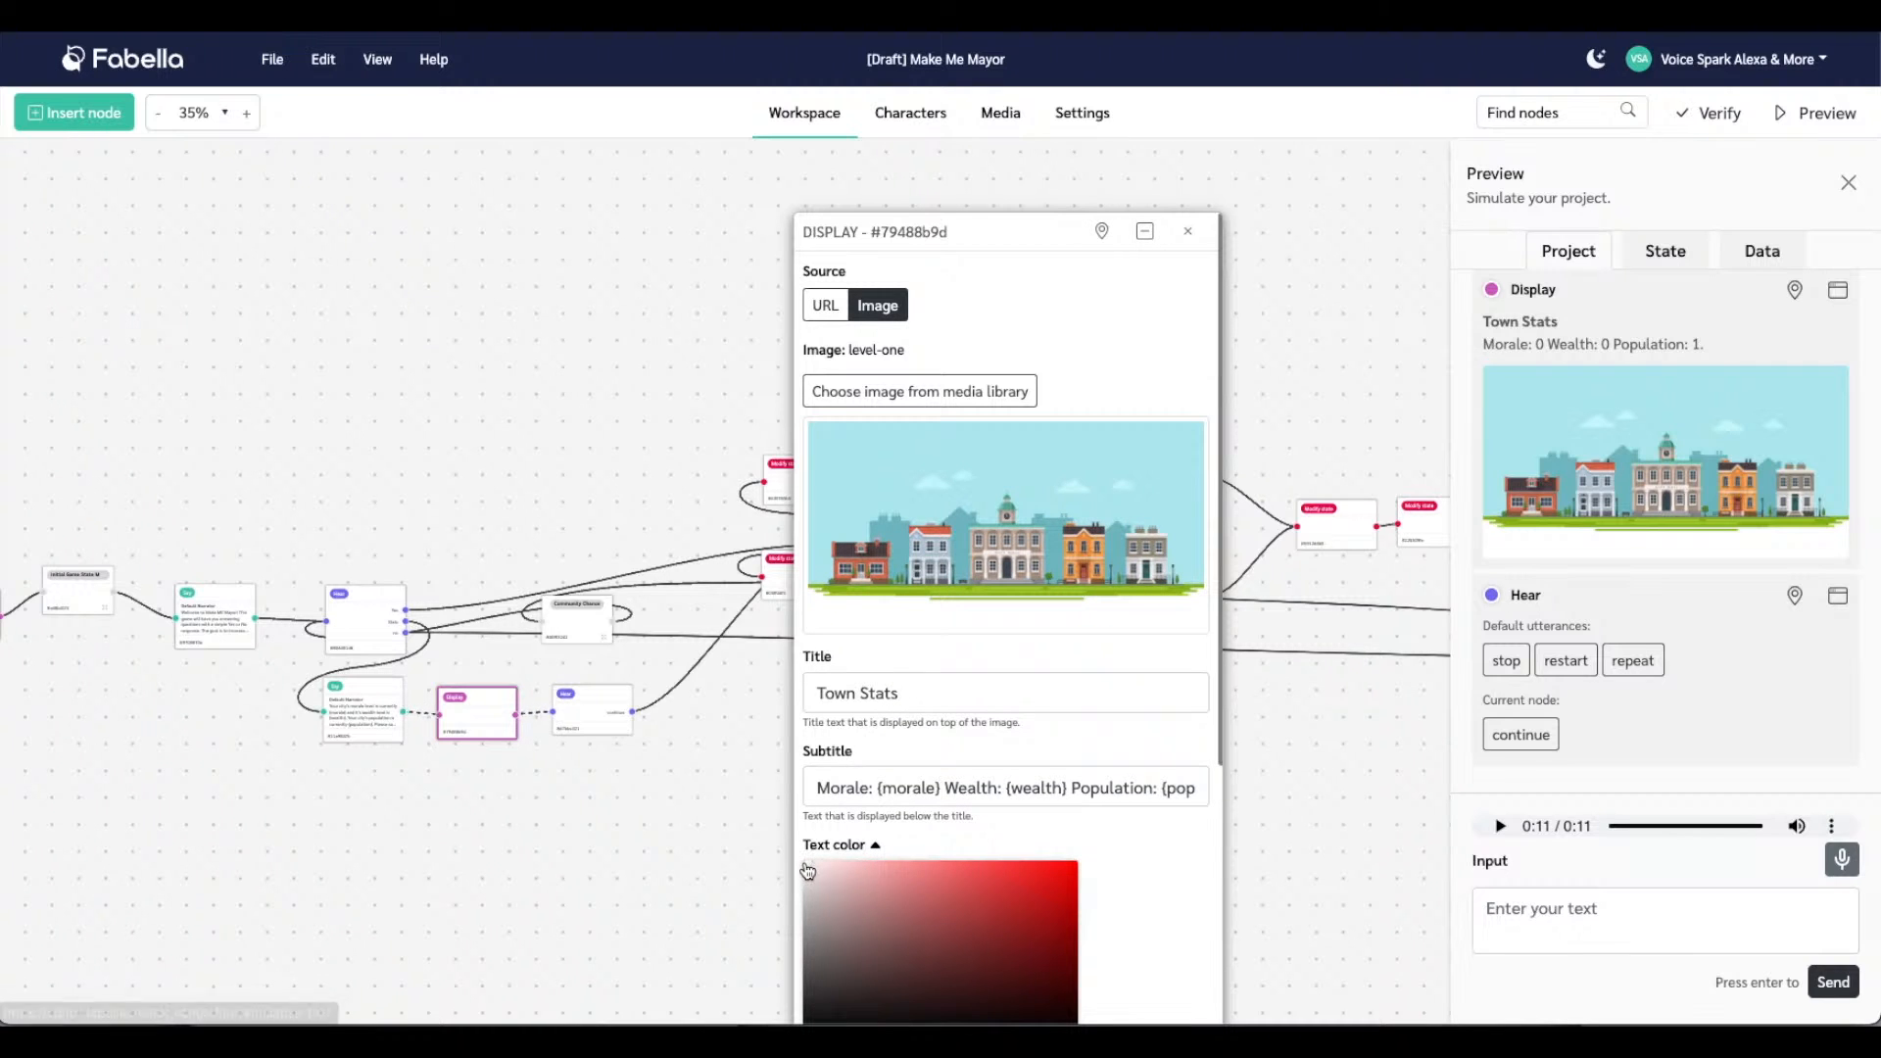
left_click_drag(808, 865, 1037, 888)
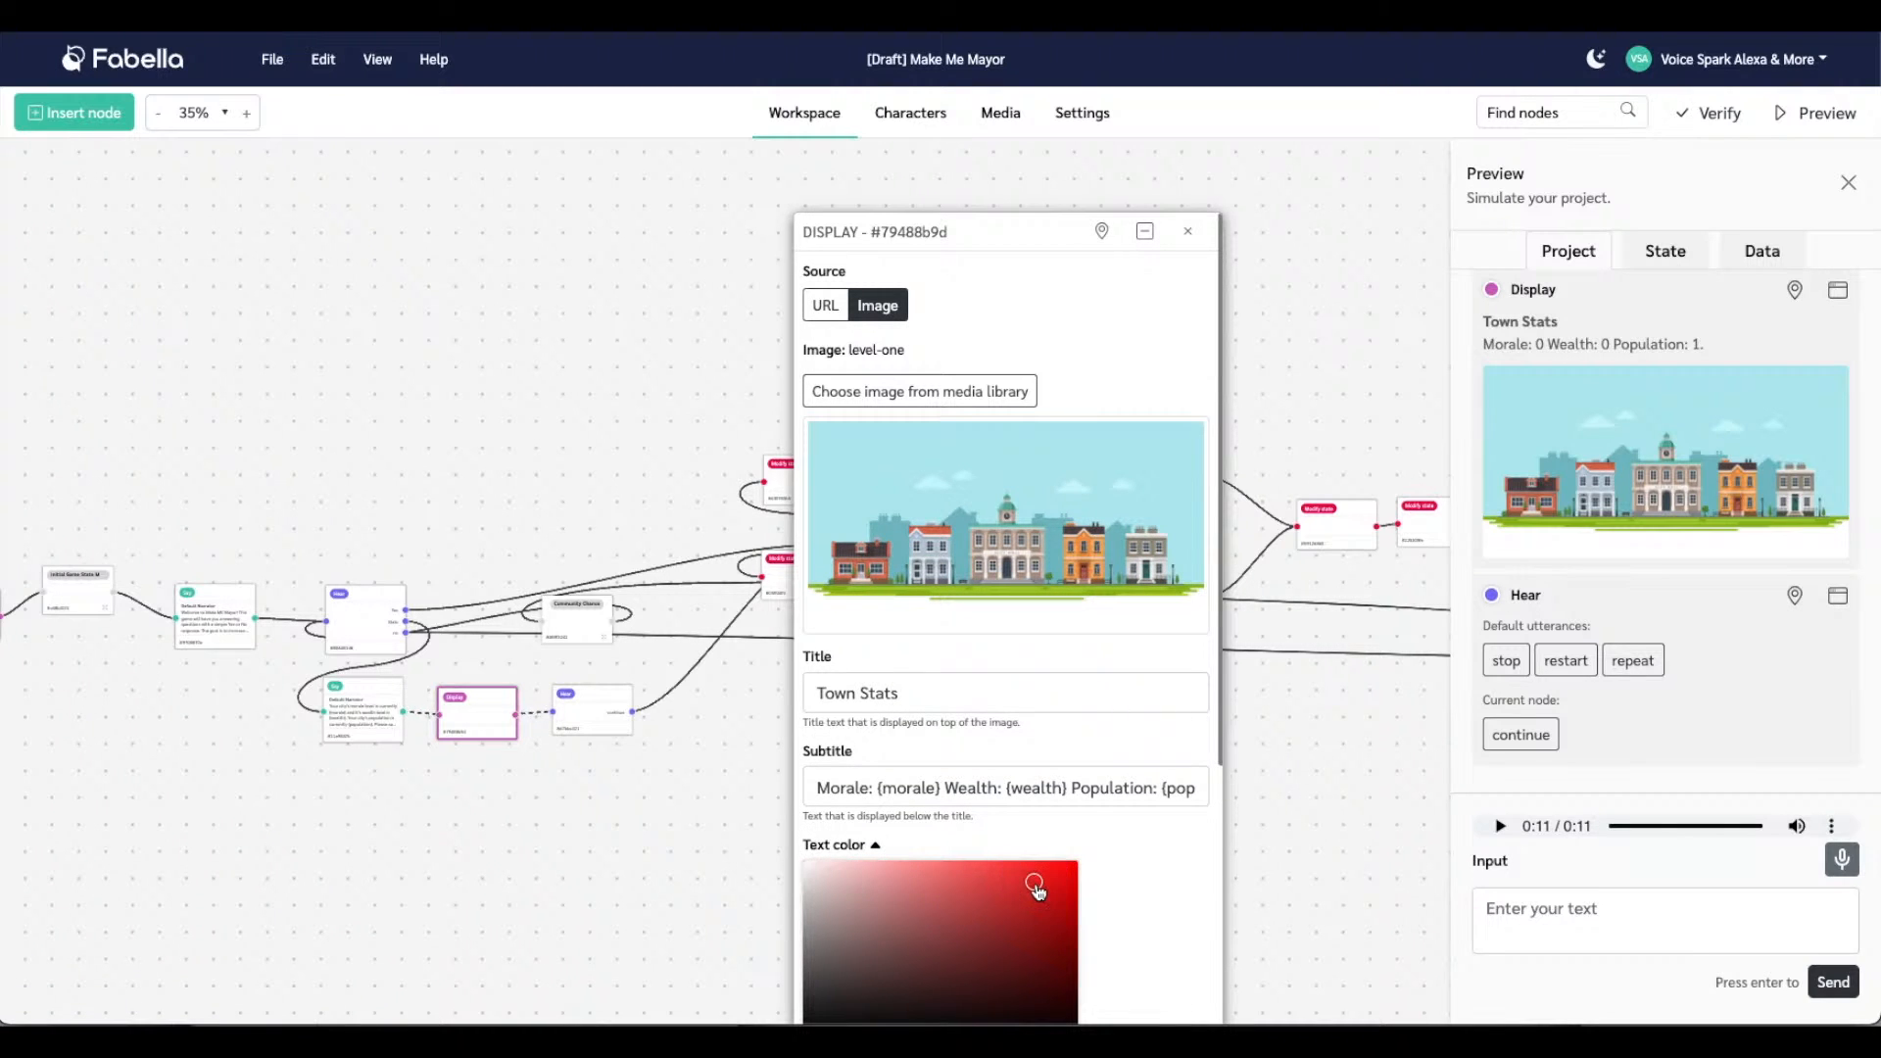
scroll(1142, 885, "down", 3)
left_click_drag(1034, 613, 822, 742)
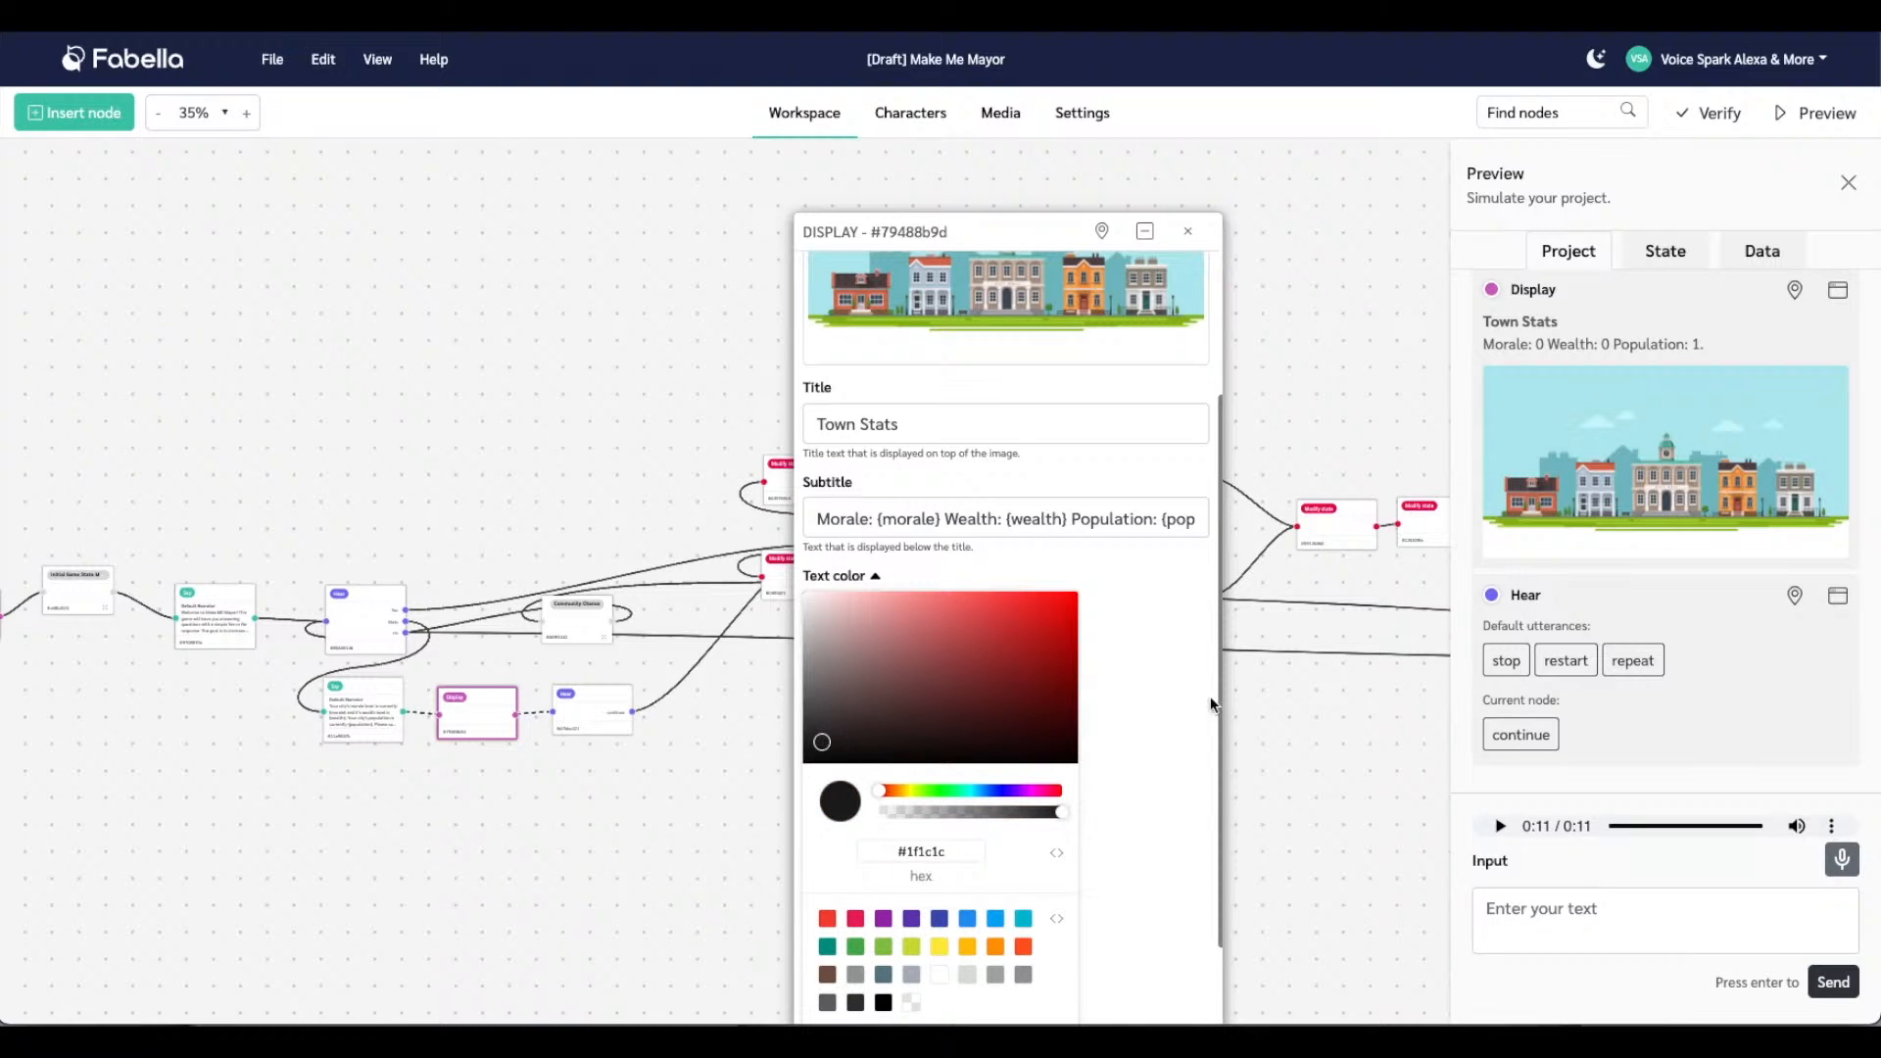
left_click(874, 576)
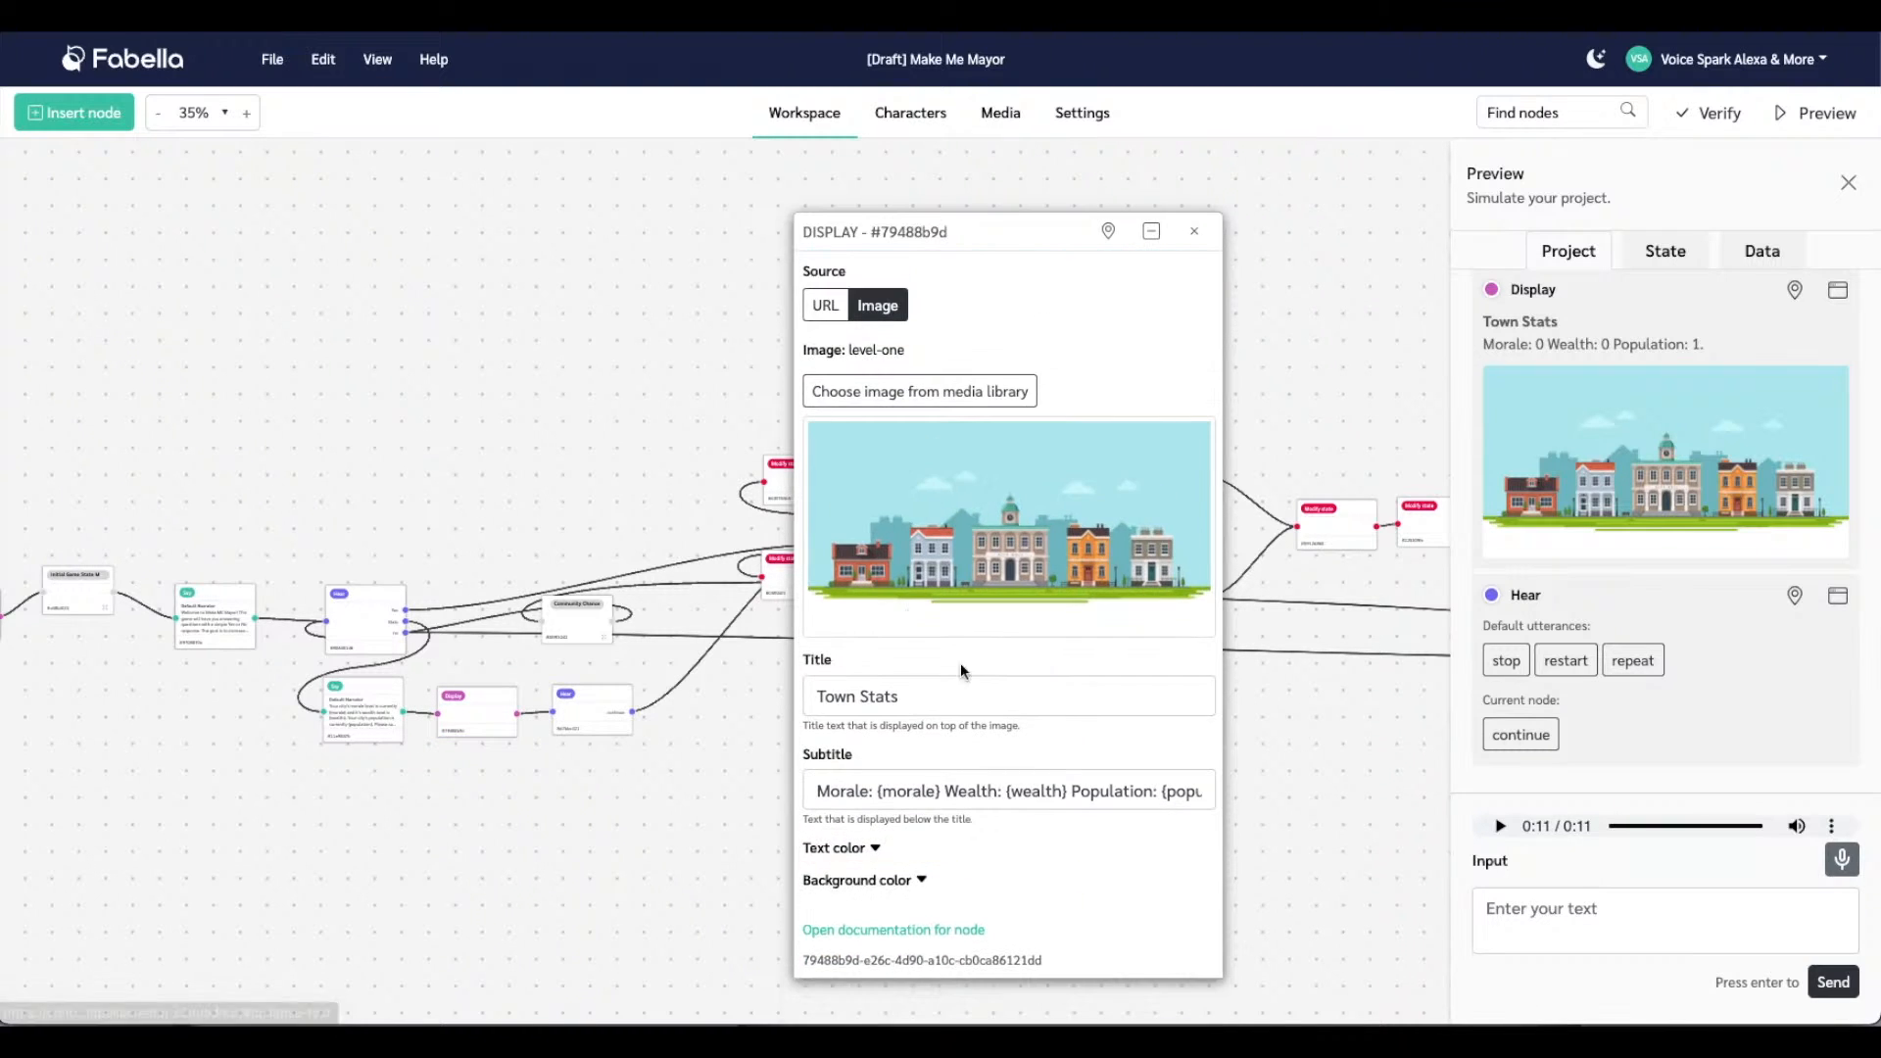
View the Display node's background and text color options, then close its editor
left_click(919, 880)
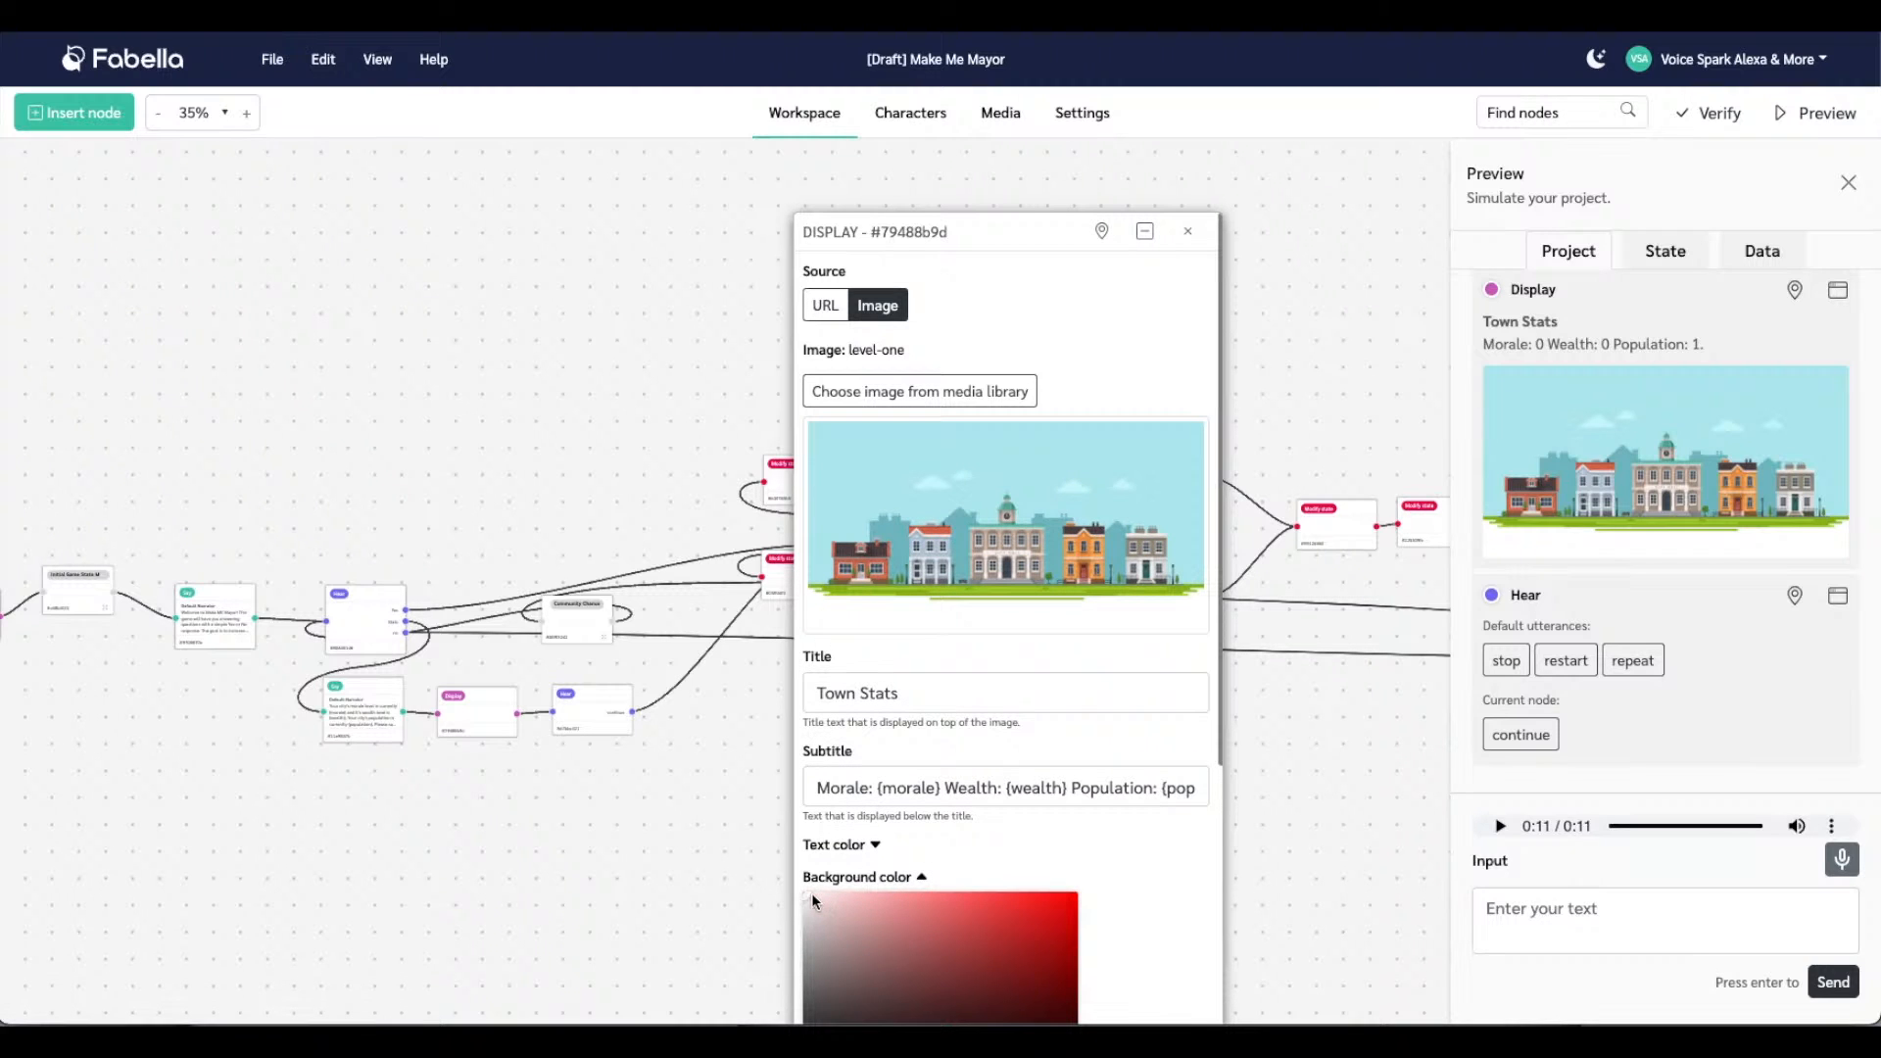
left_click(1053, 843)
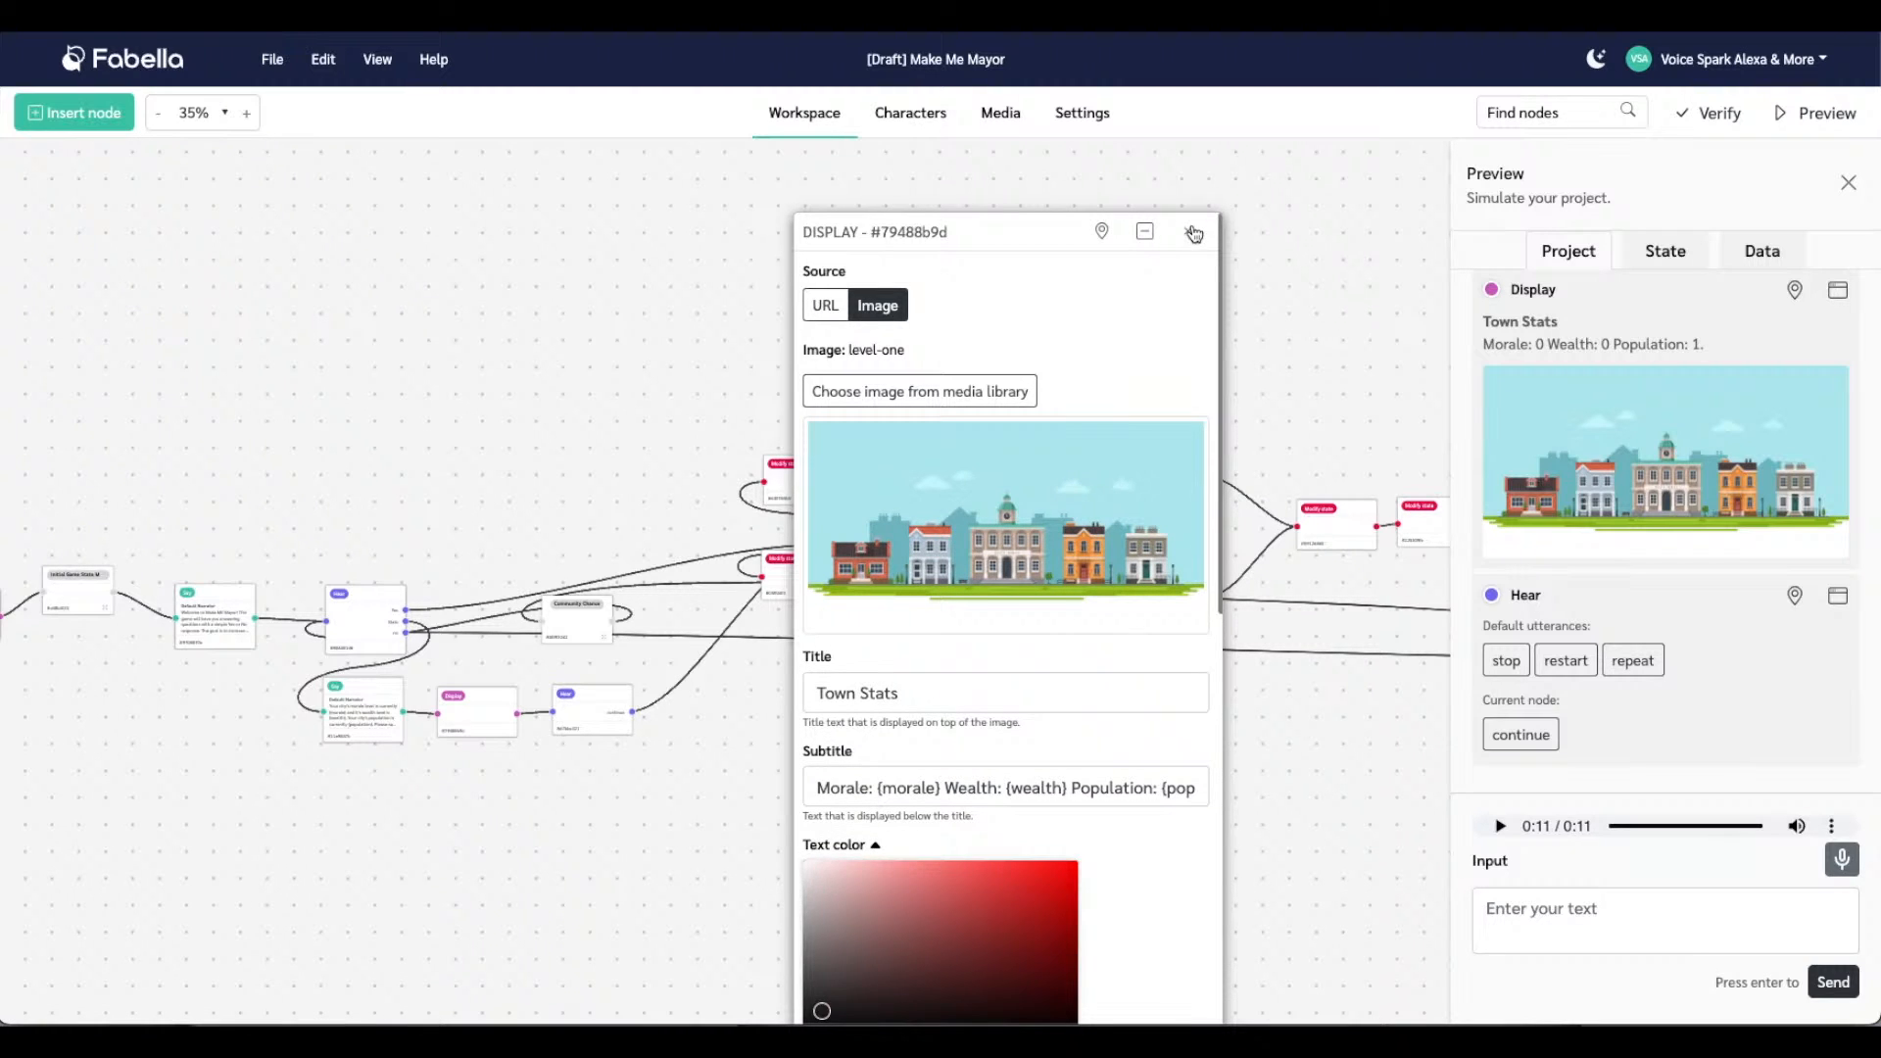
left_click(1194, 232)
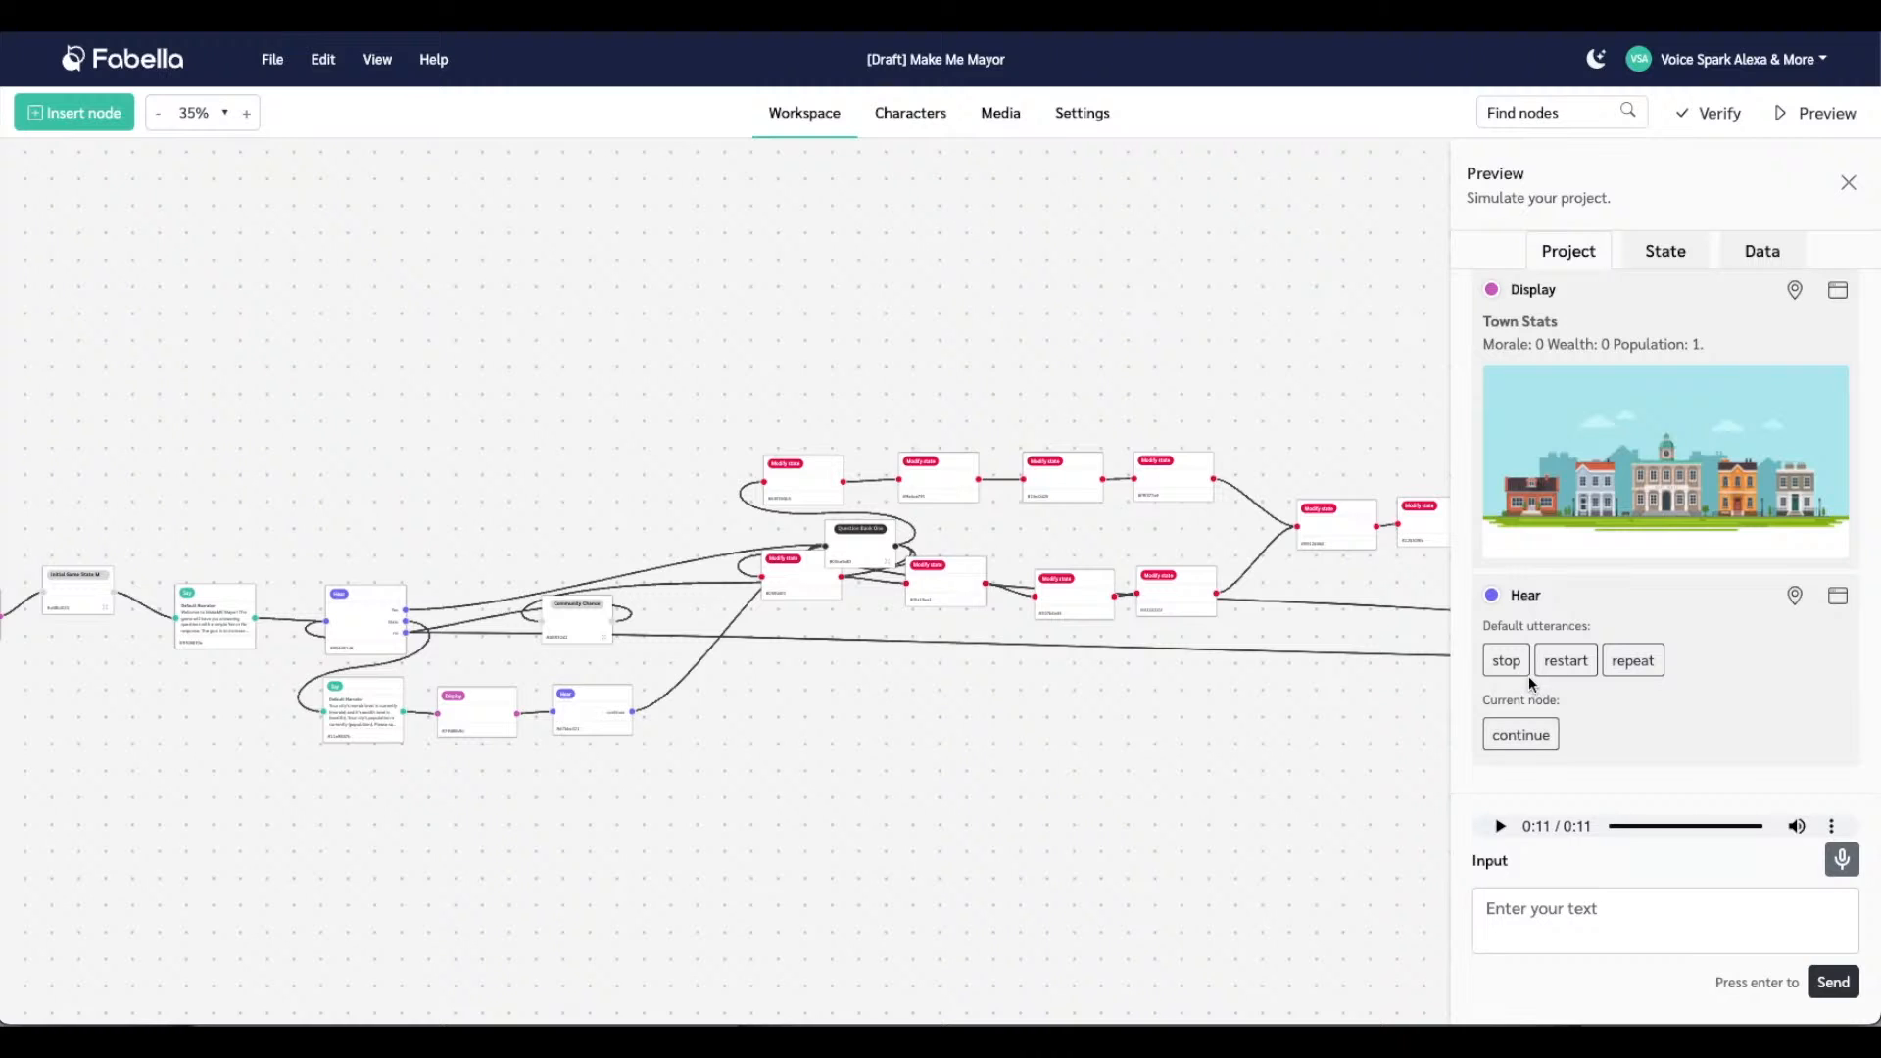
Preview the game from the stats Say node and answer "repeat" to test replaying the stats
scroll(1533, 679, "up", 5)
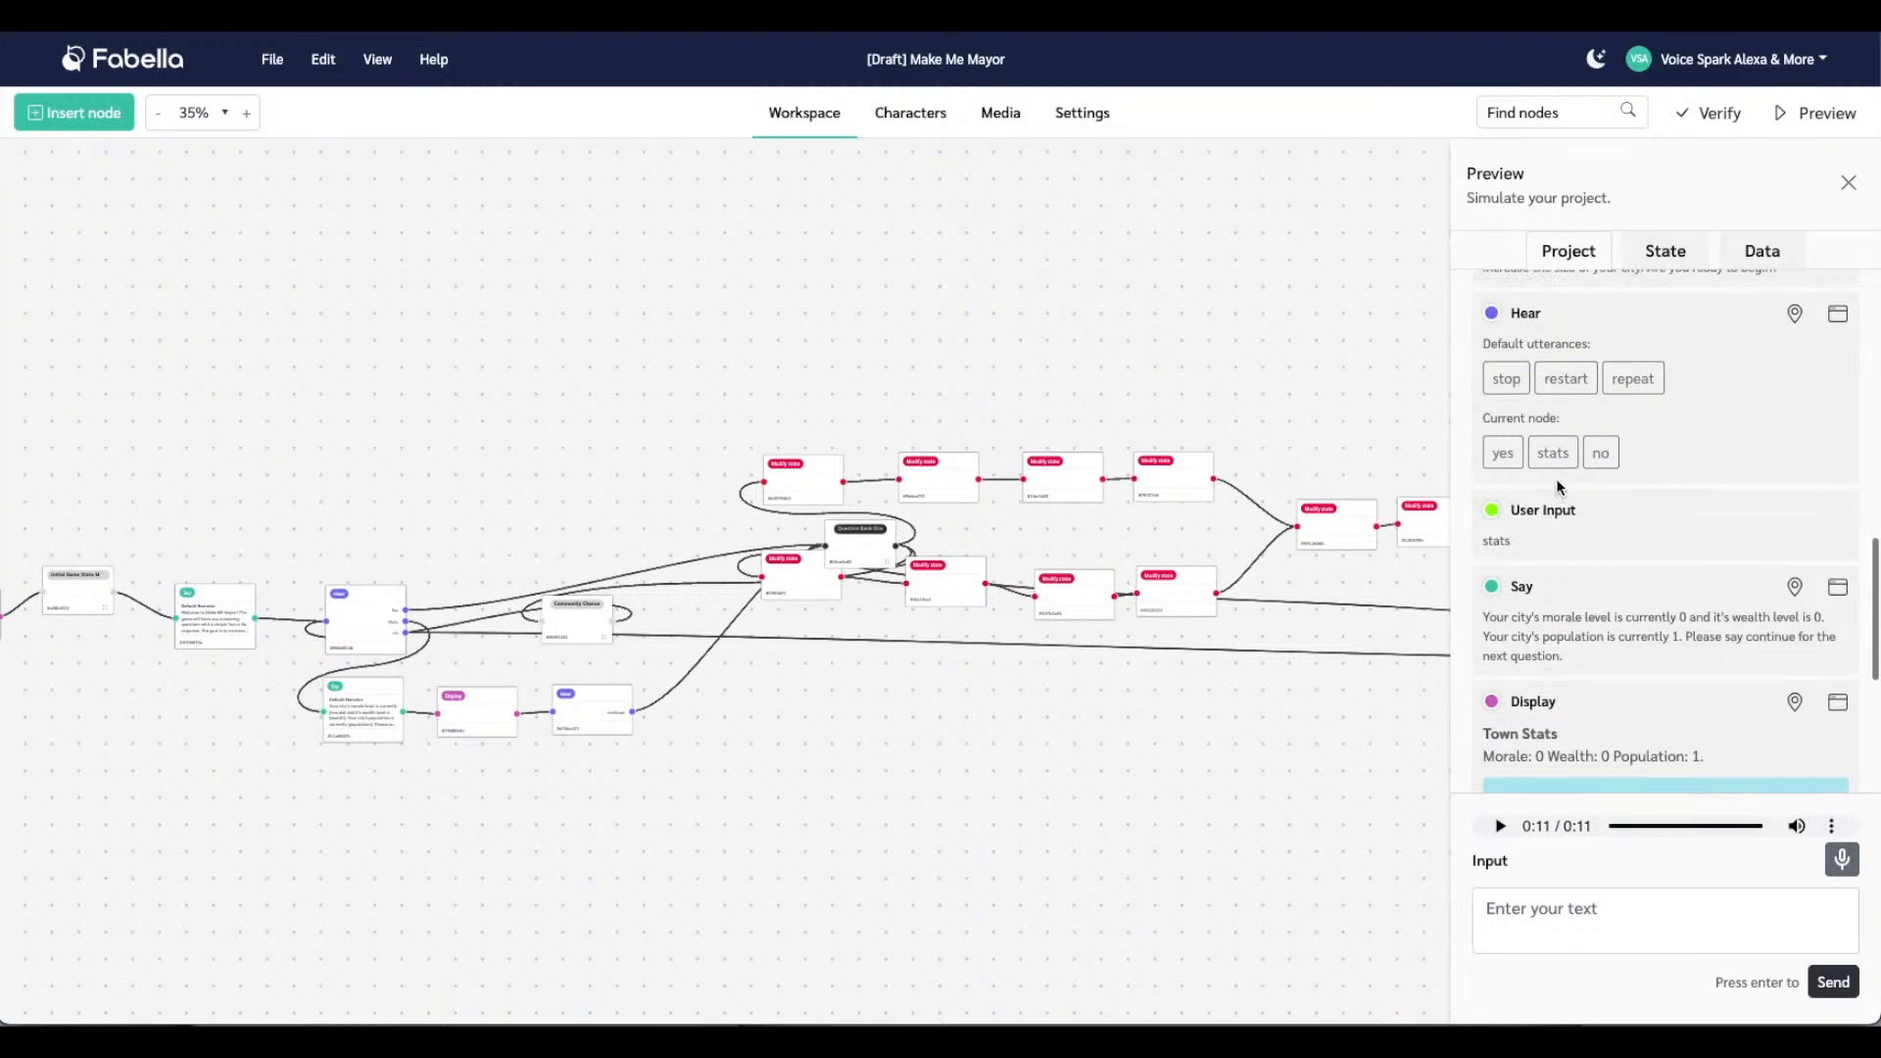
left_click(1554, 453)
right_click(363, 698)
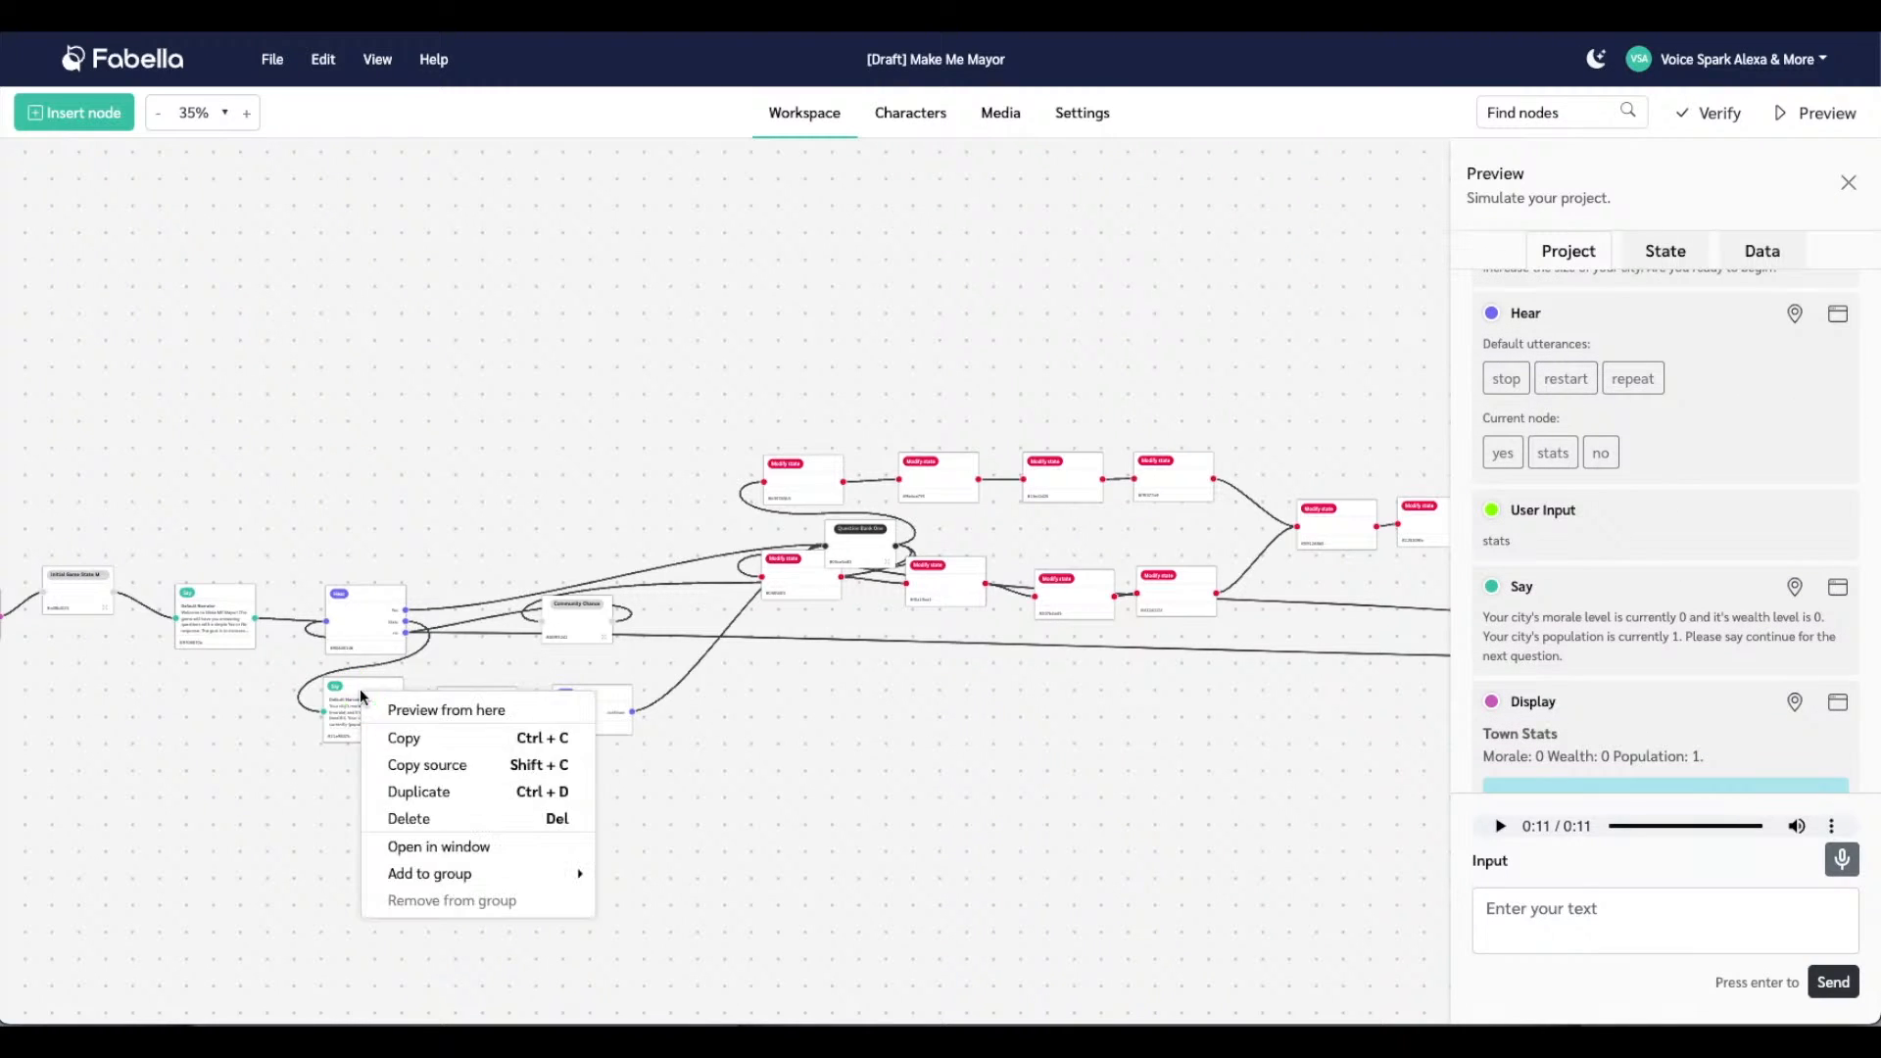
left_click(387, 703)
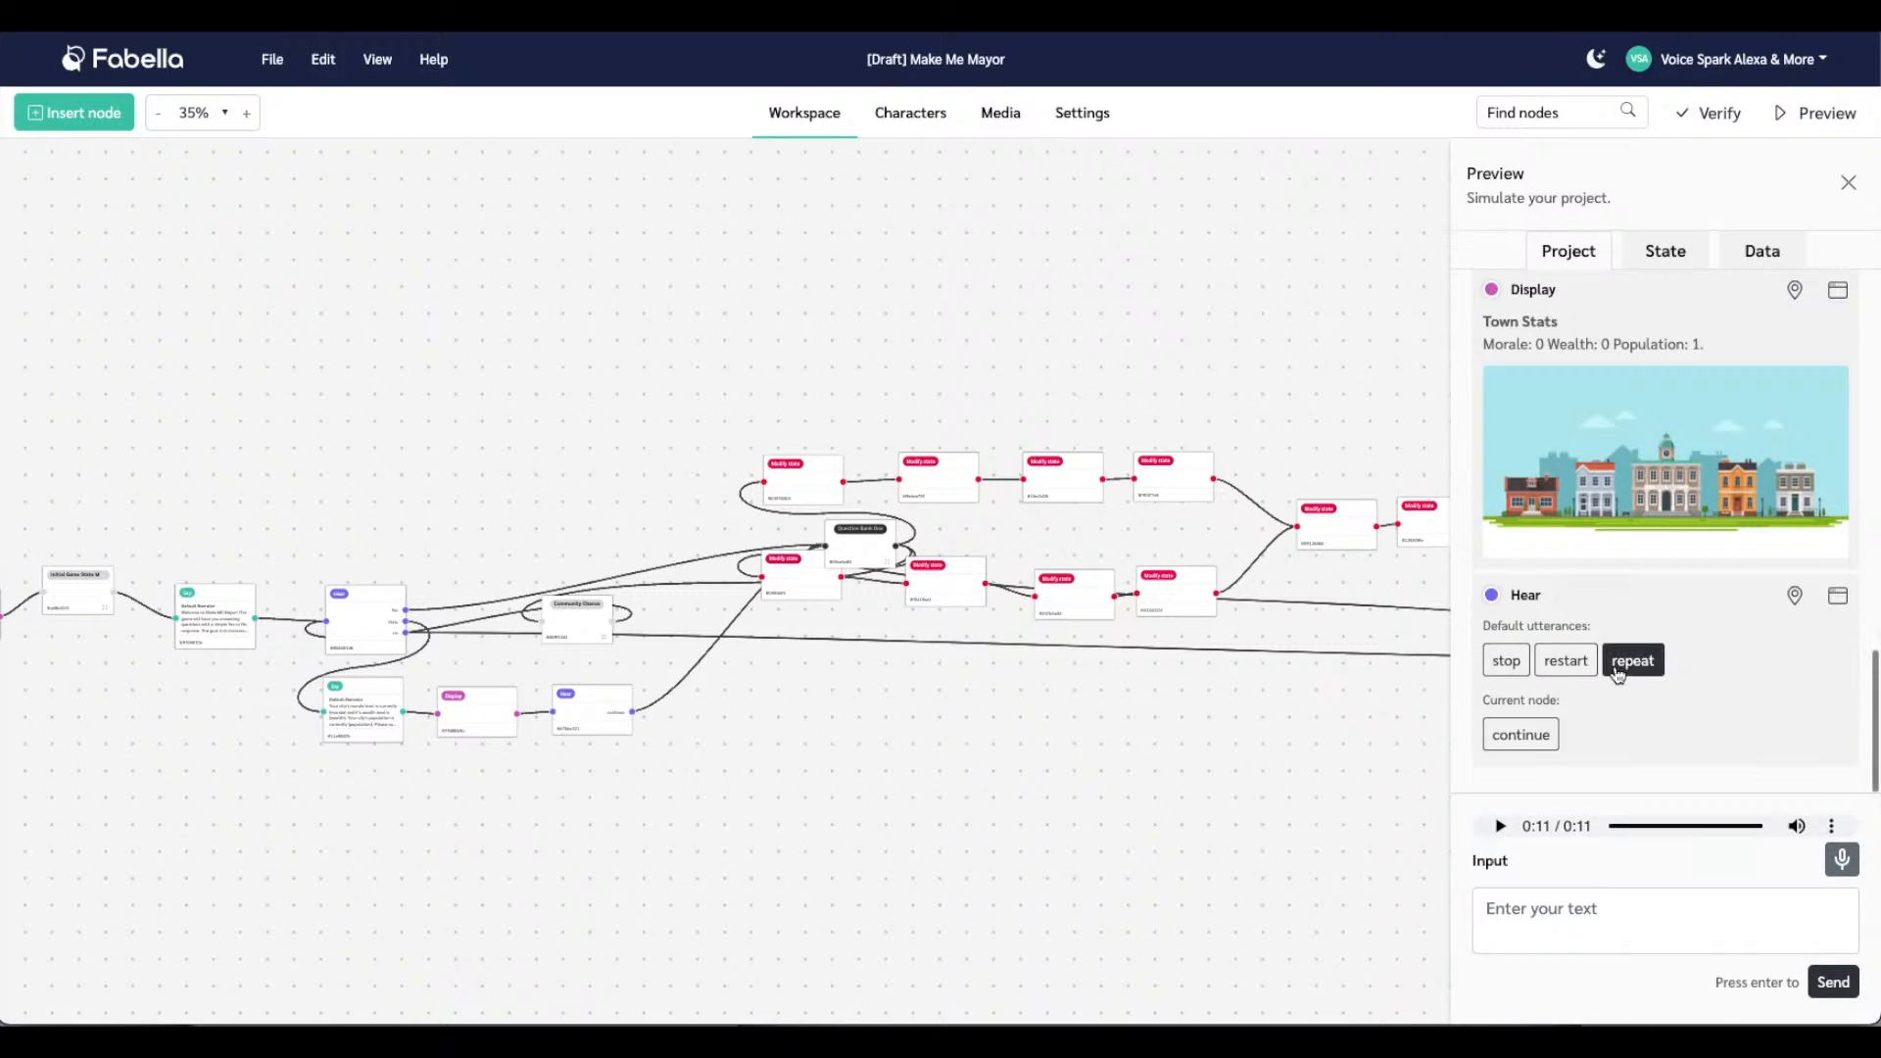
left_click(1631, 662)
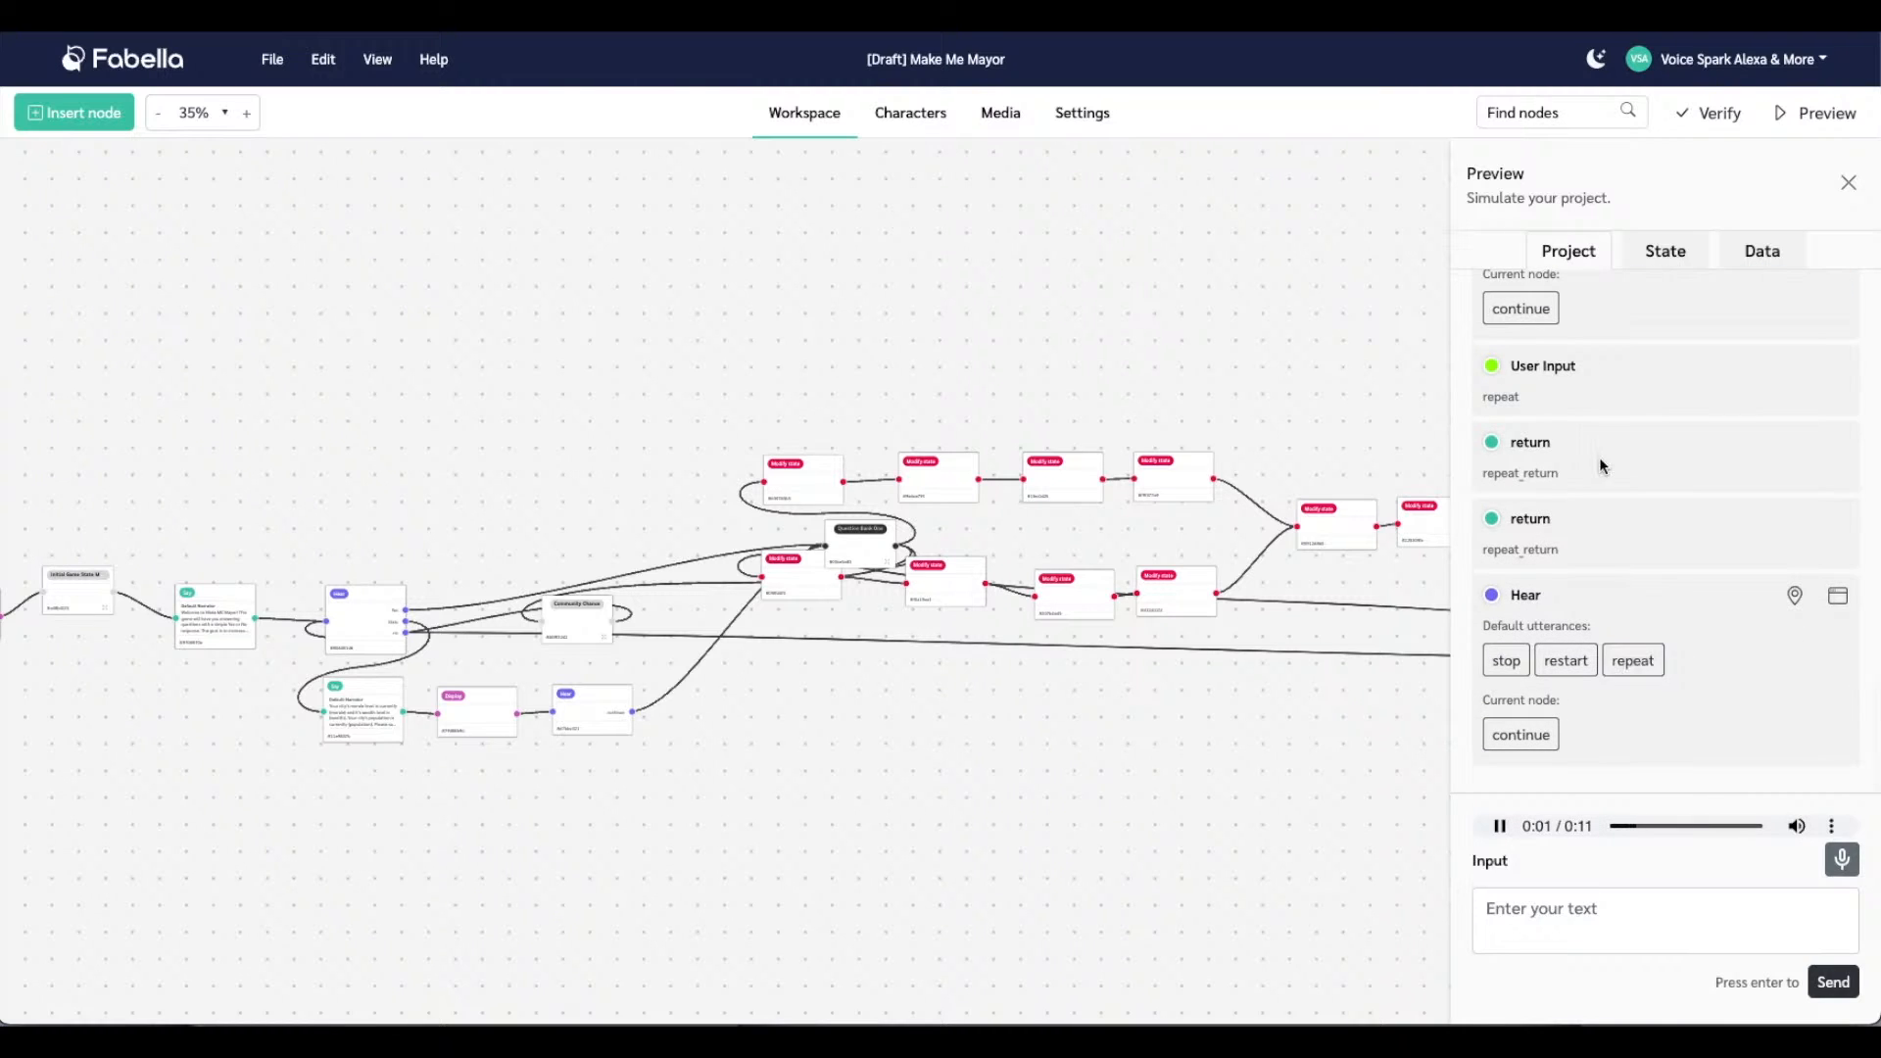
scroll(1602, 465, "down", 5)
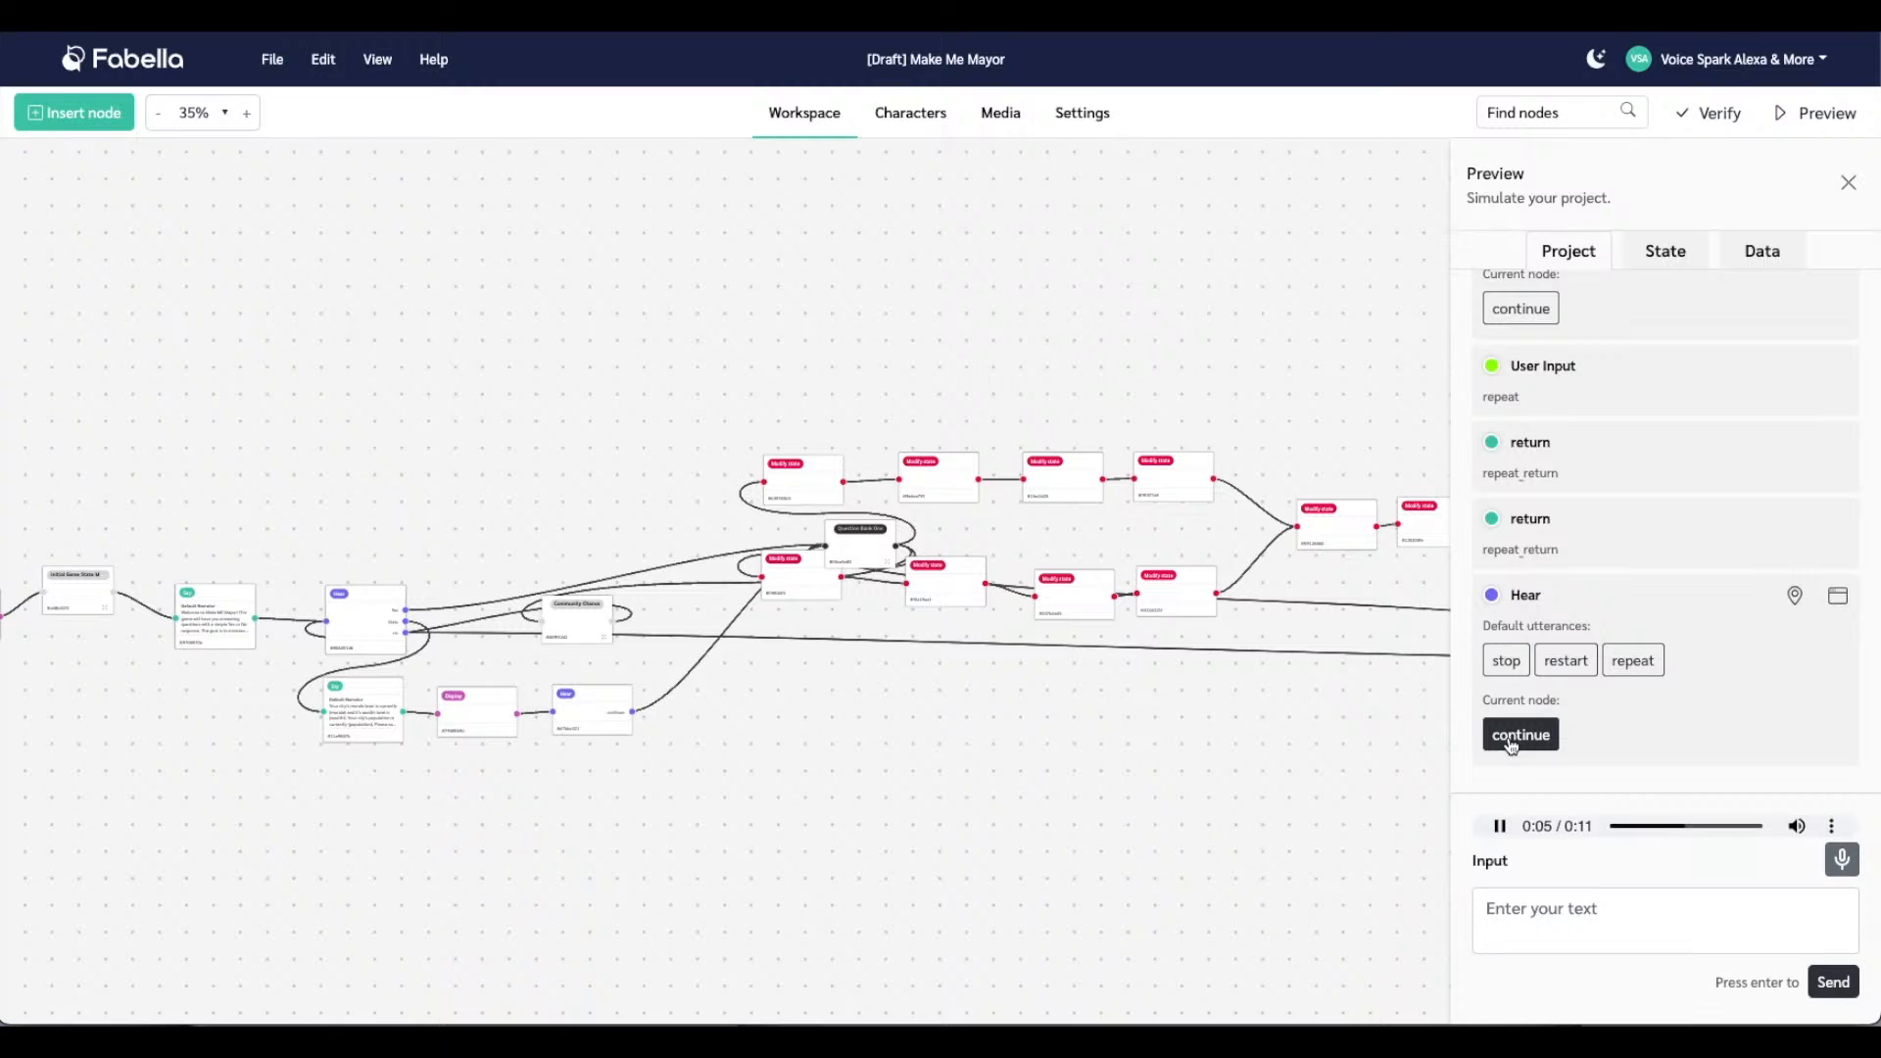
Restart the previewed game, confirm with "yes", and request "stats" at the opening question
left_click(1571, 658)
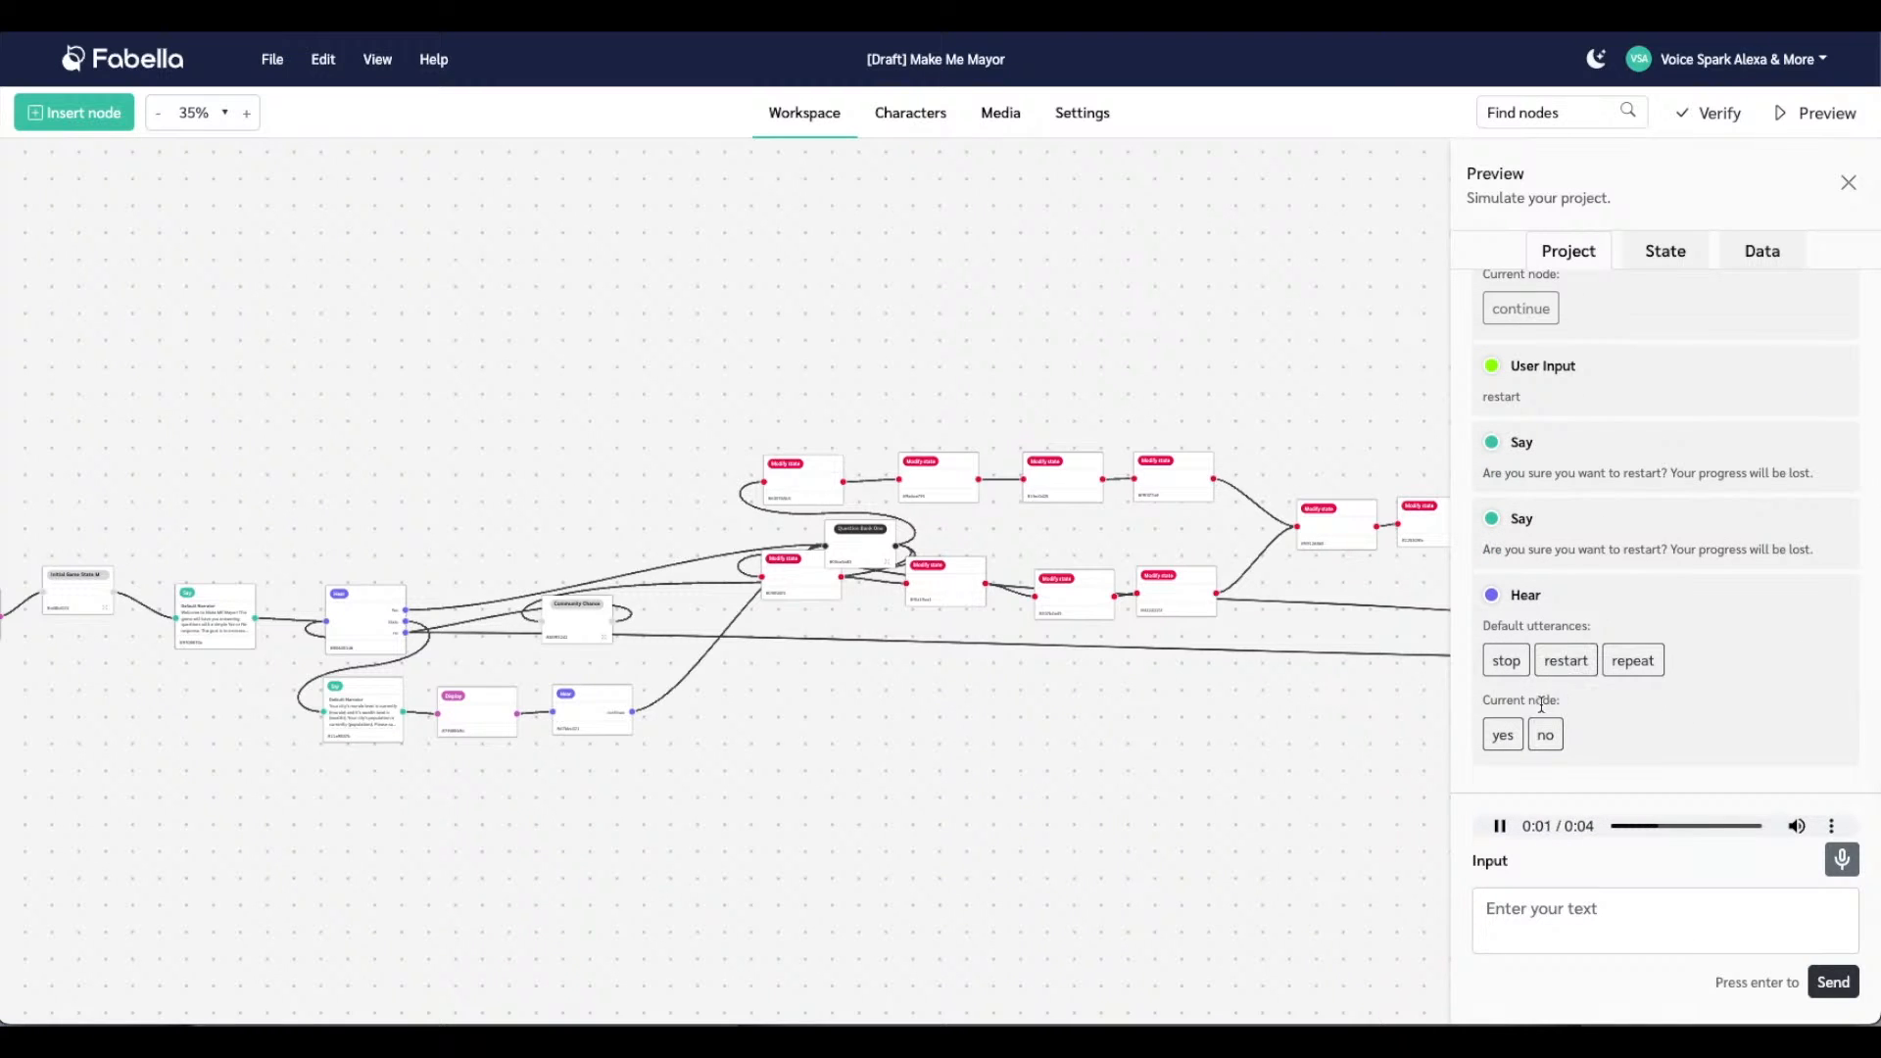
left_click(1504, 737)
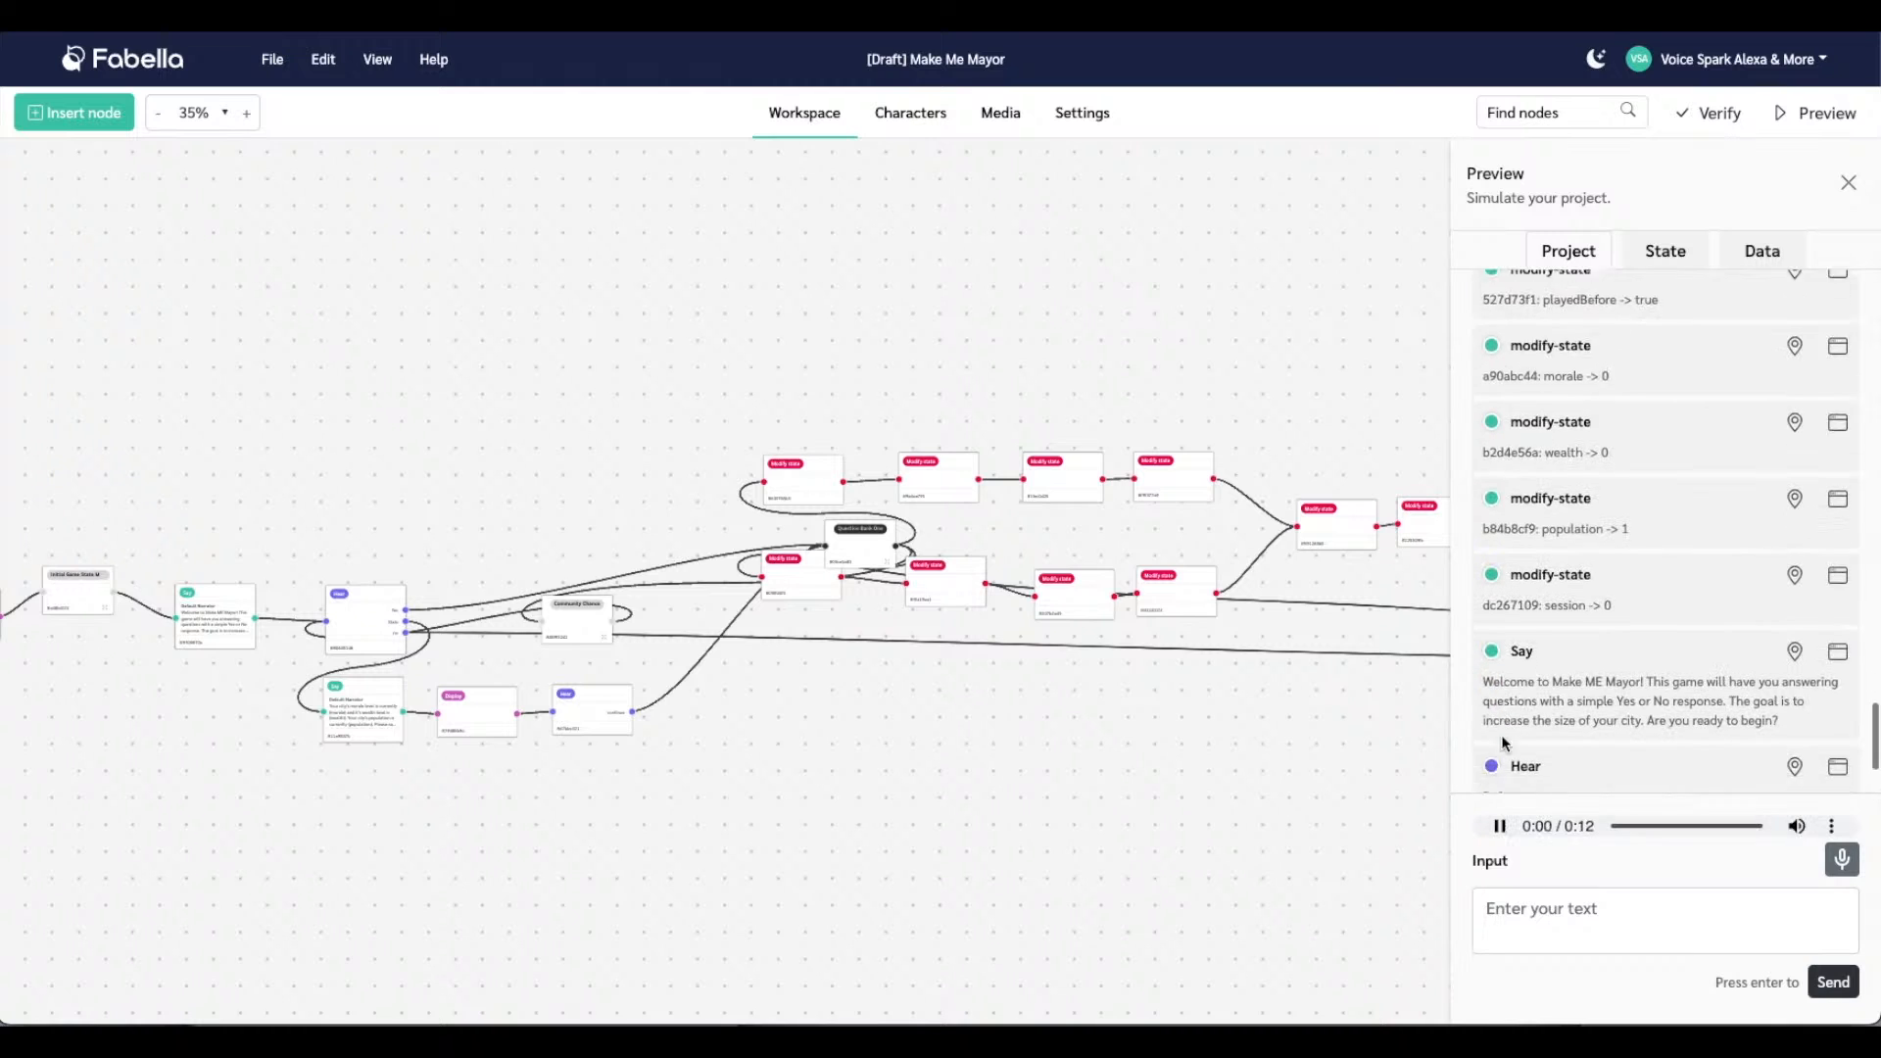
left_click(1560, 737)
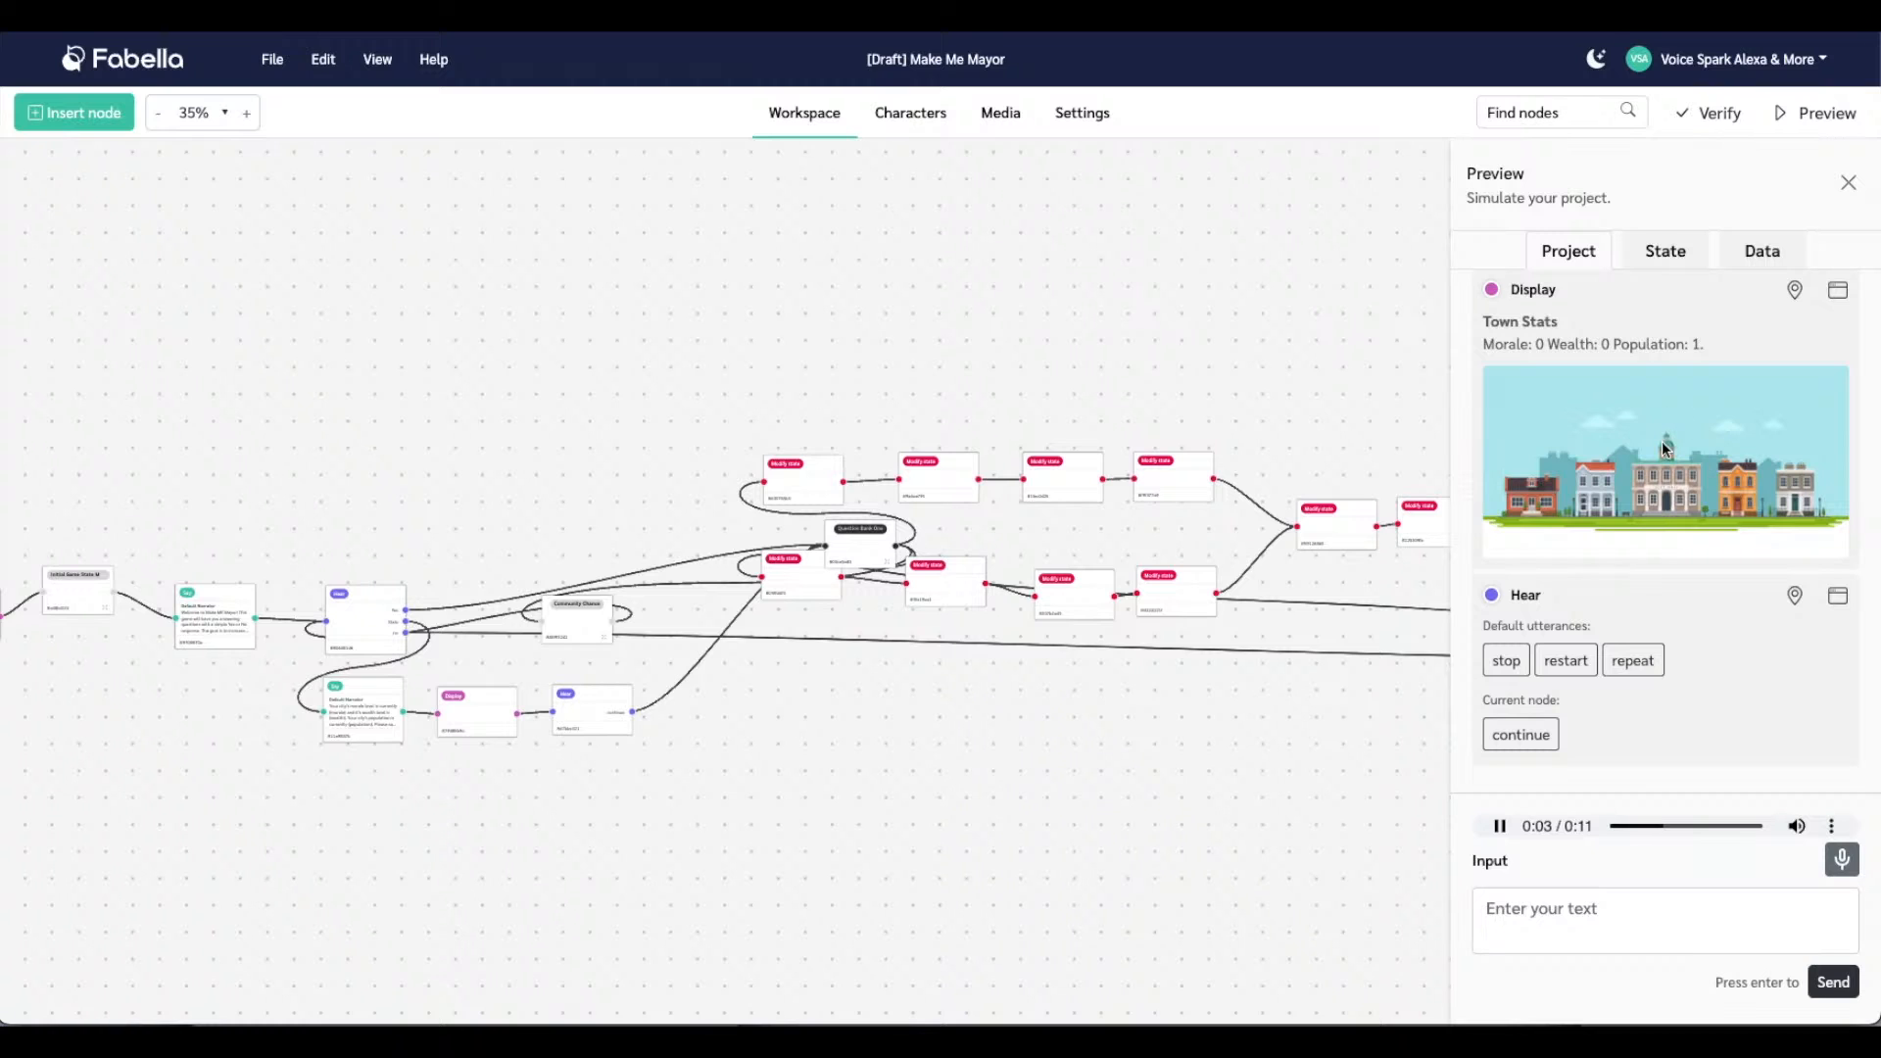
Remove the period after {population} in the Town Stats Display subtitle, then close the node editor and the preview
left_click(1834, 292)
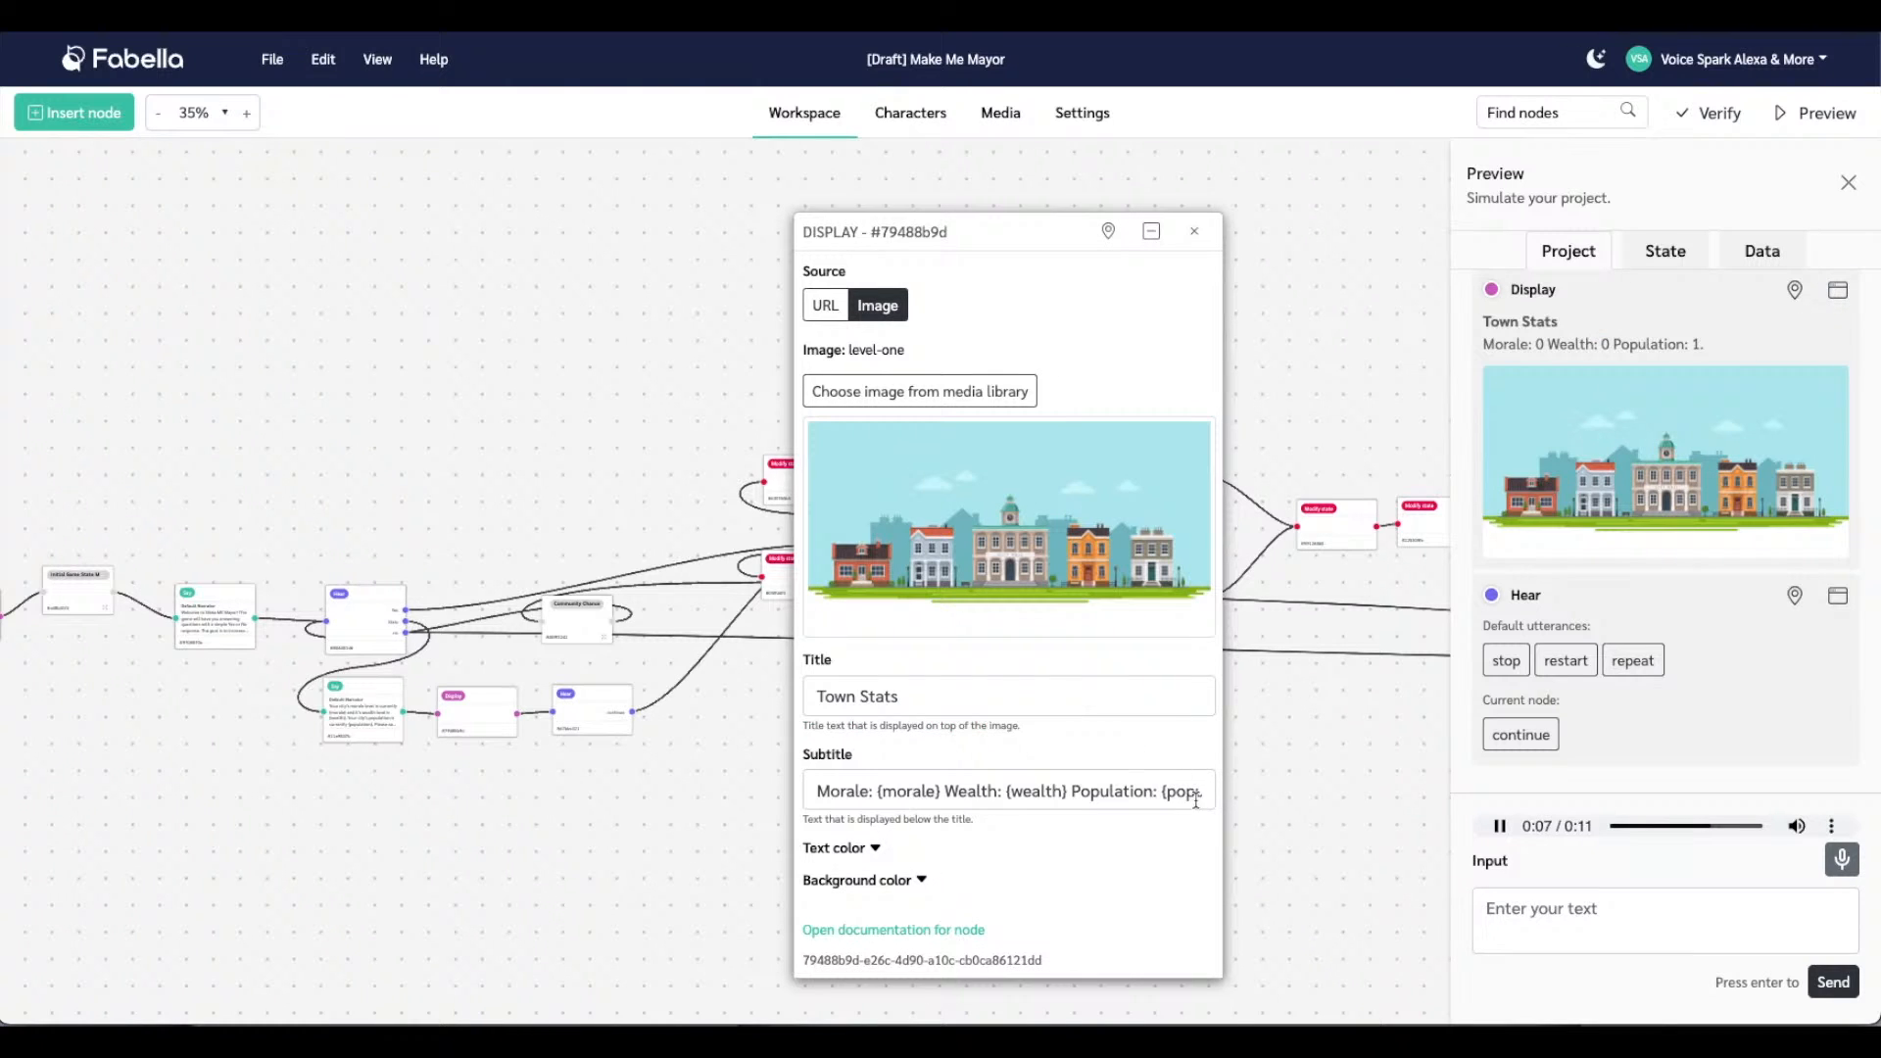
left_click_drag(1171, 794, 1245, 802)
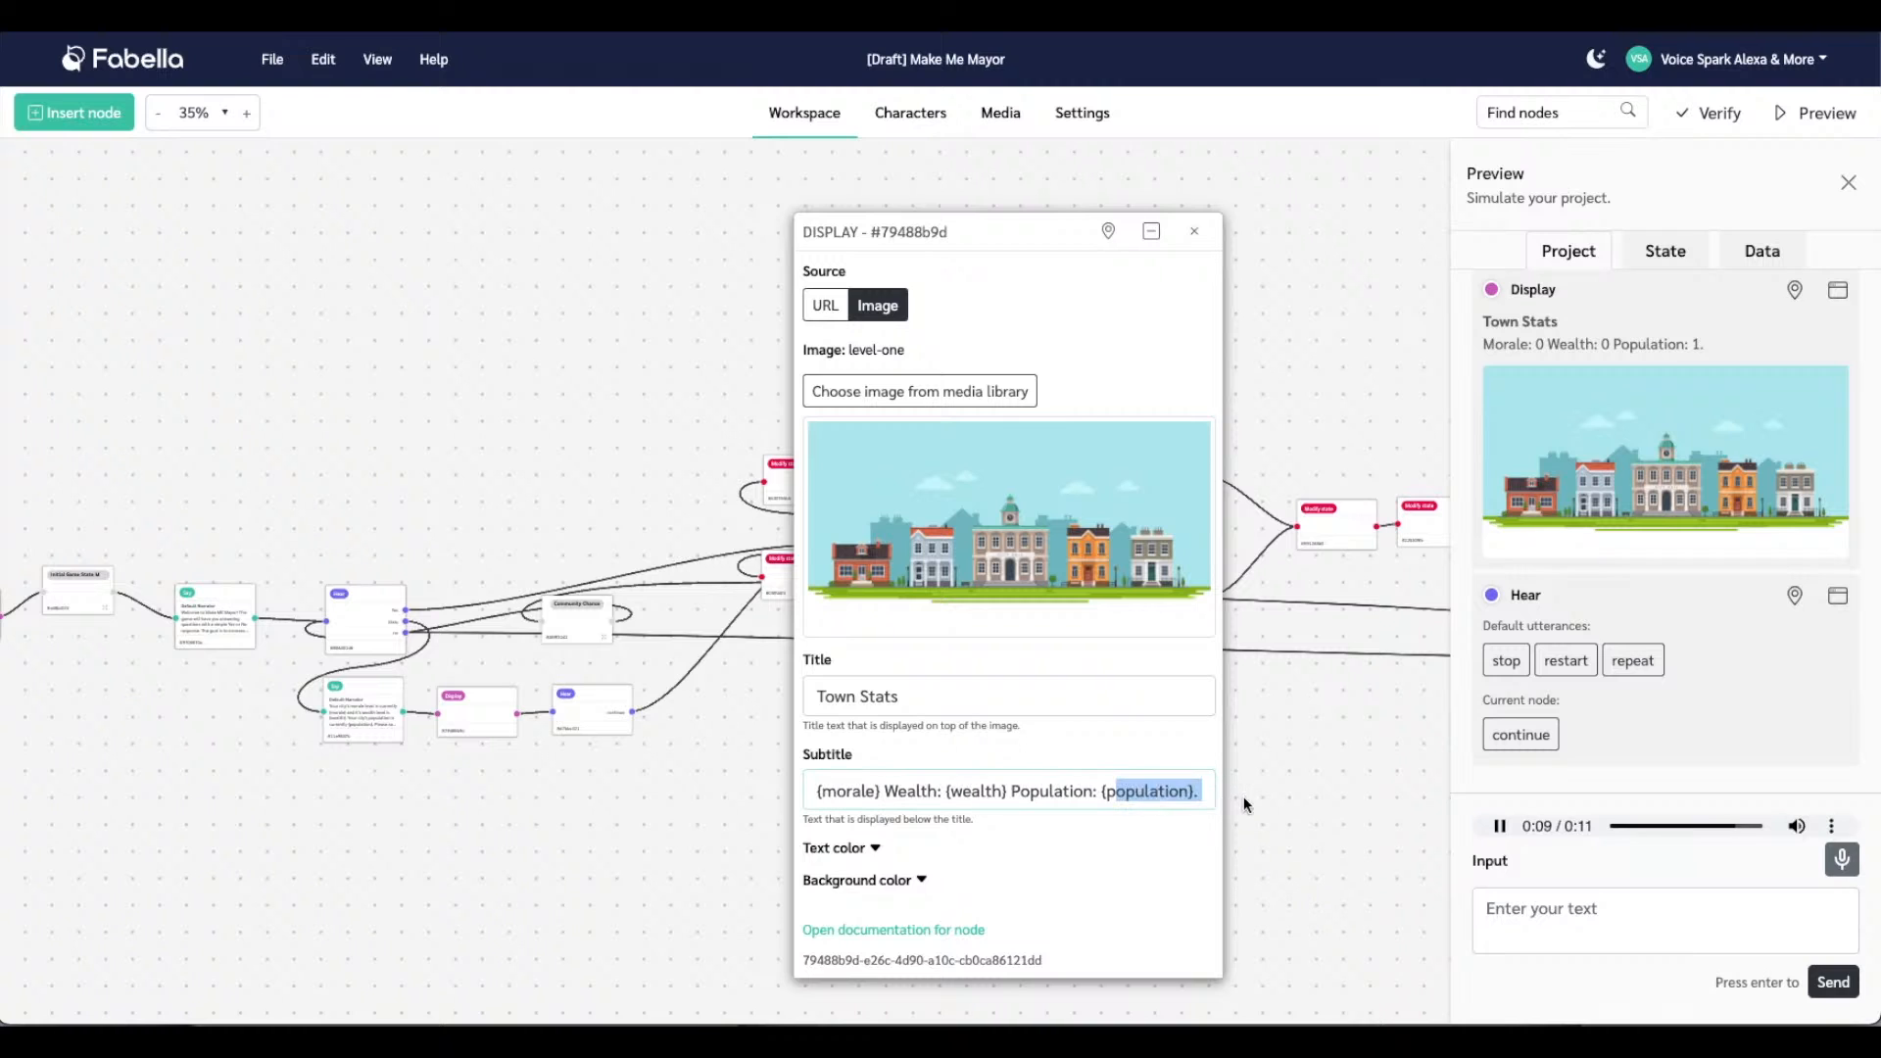
key("Right")
key("BackSpace")
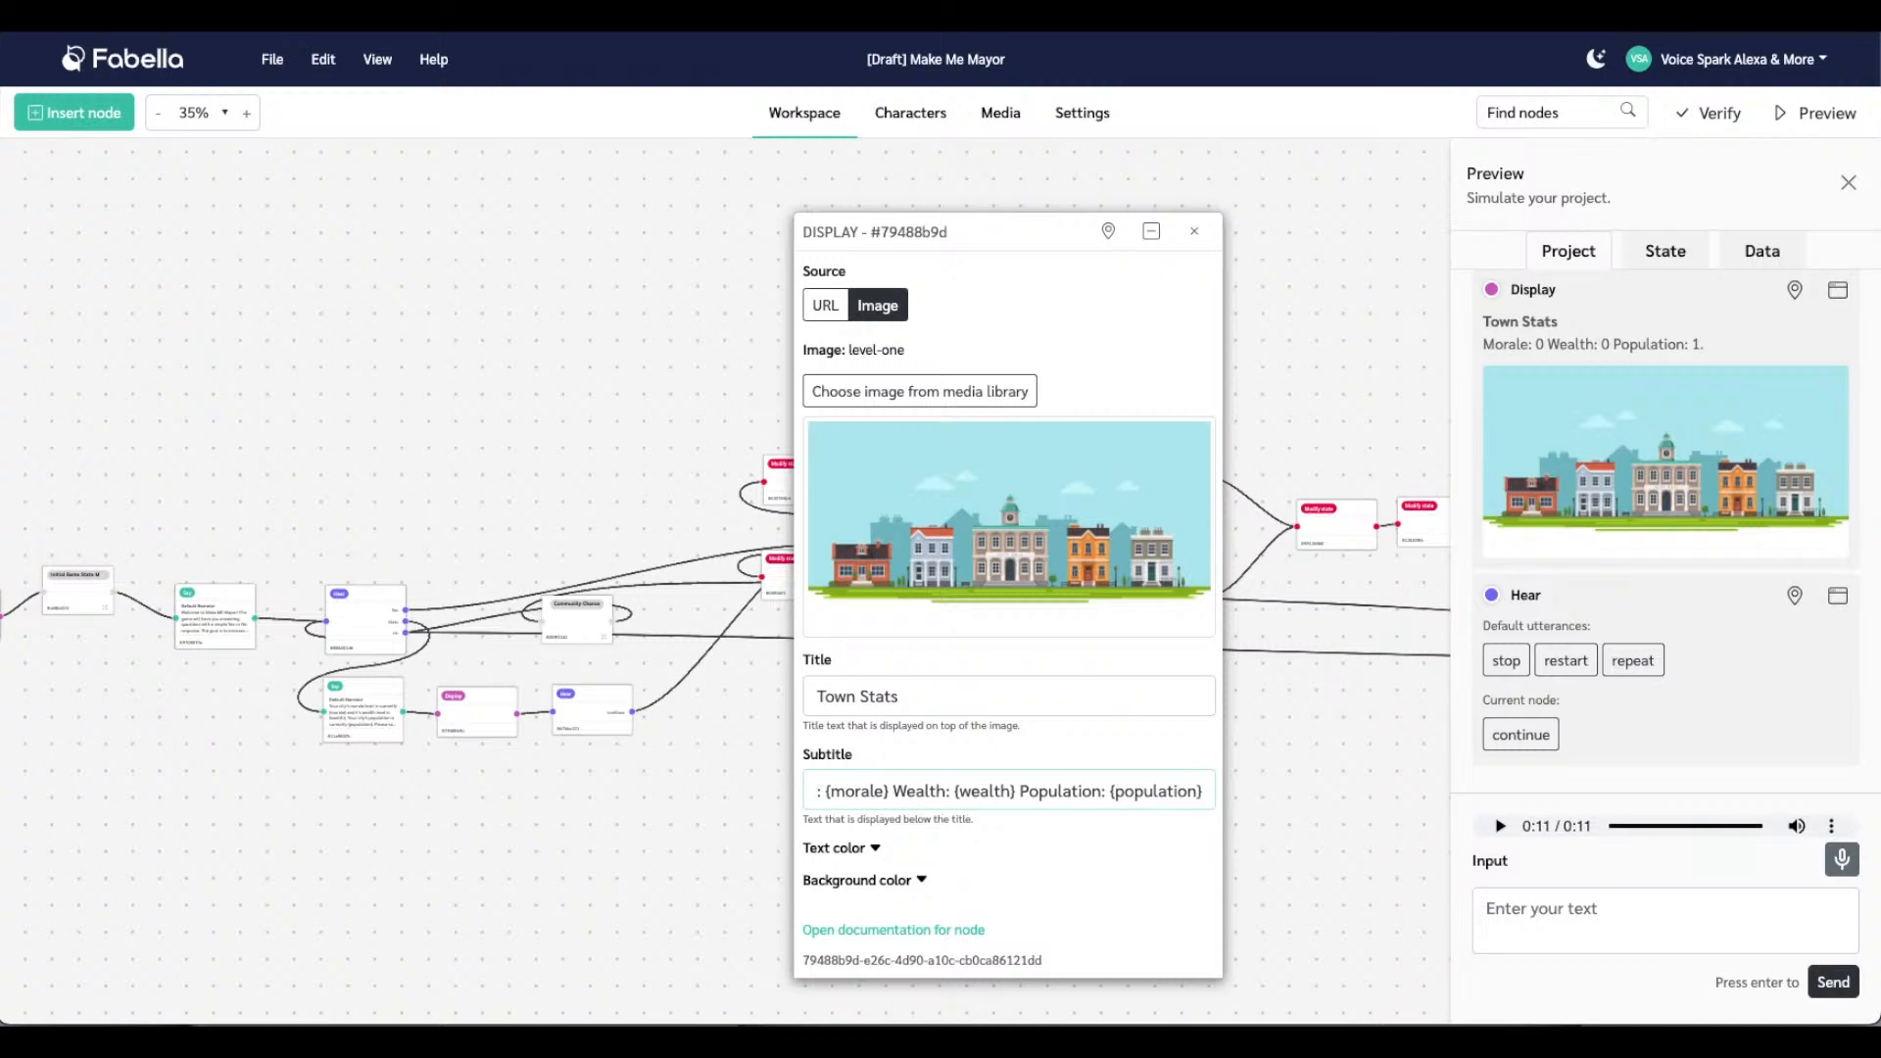
left_click(1196, 233)
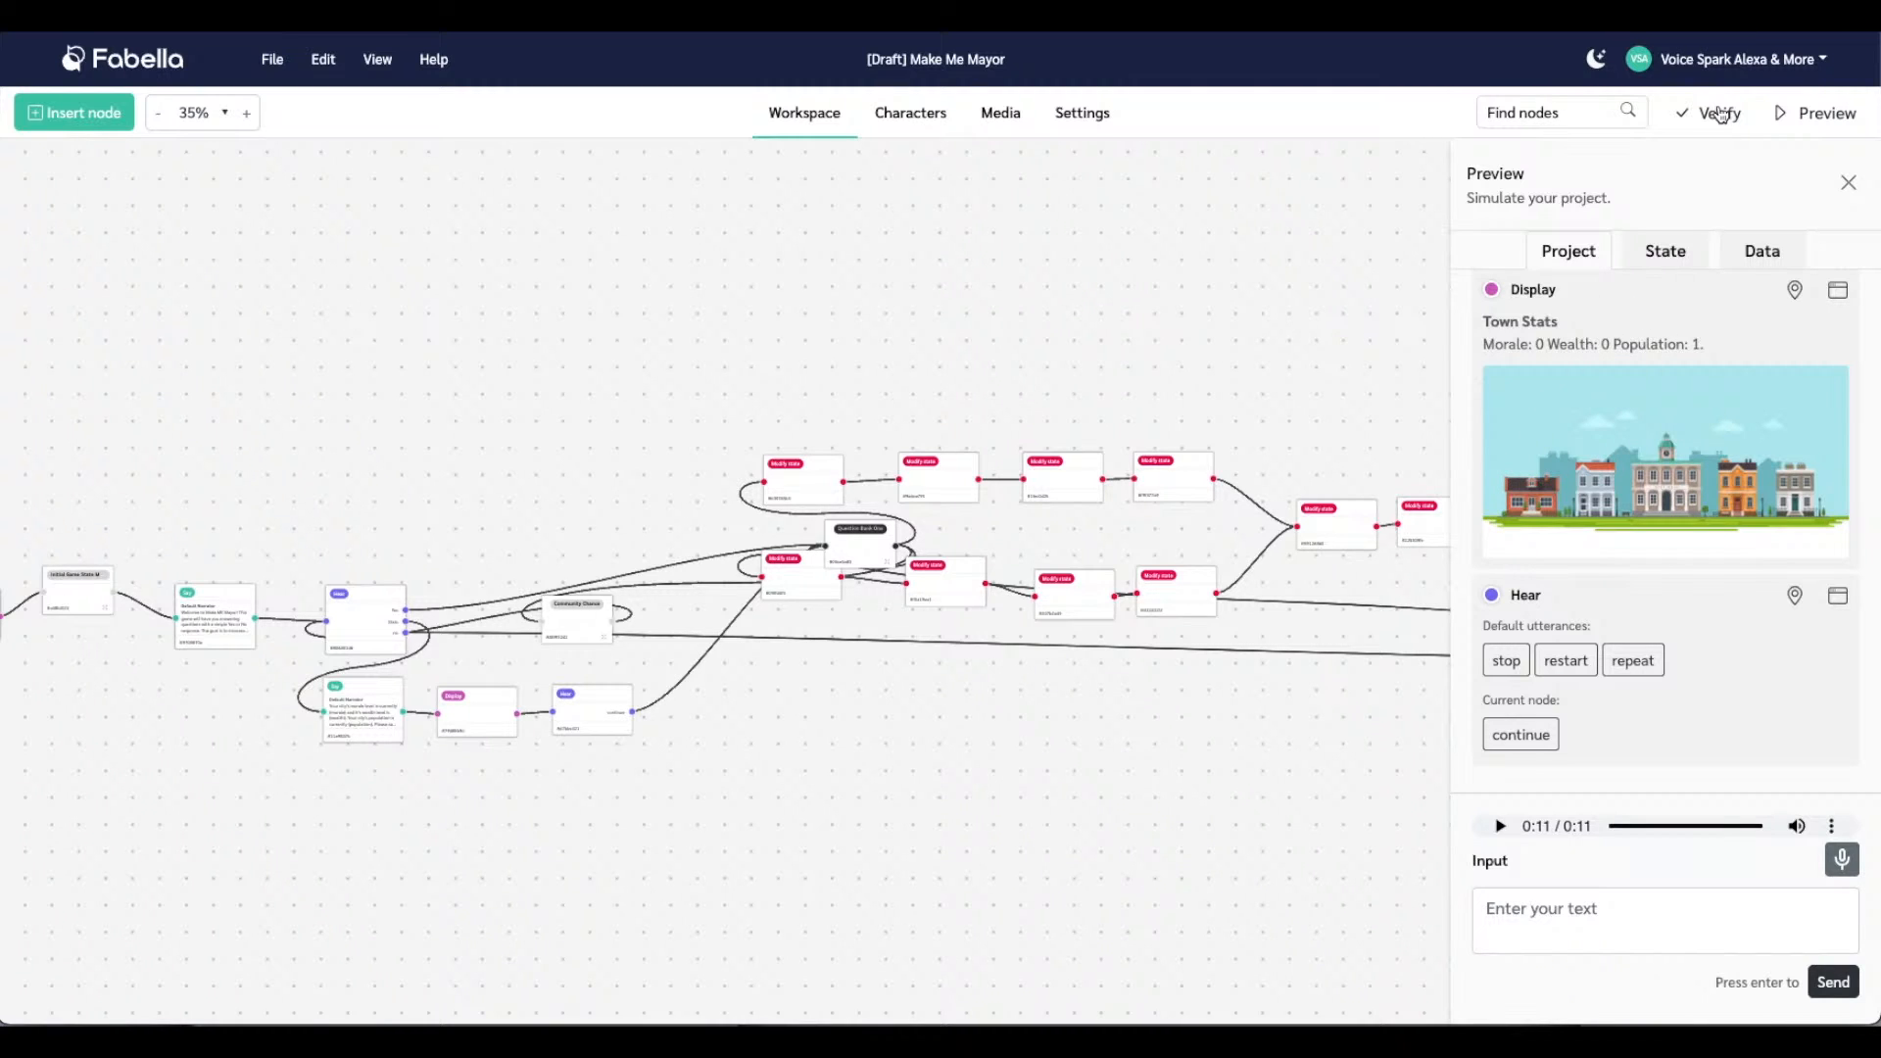
left_click(1849, 182)
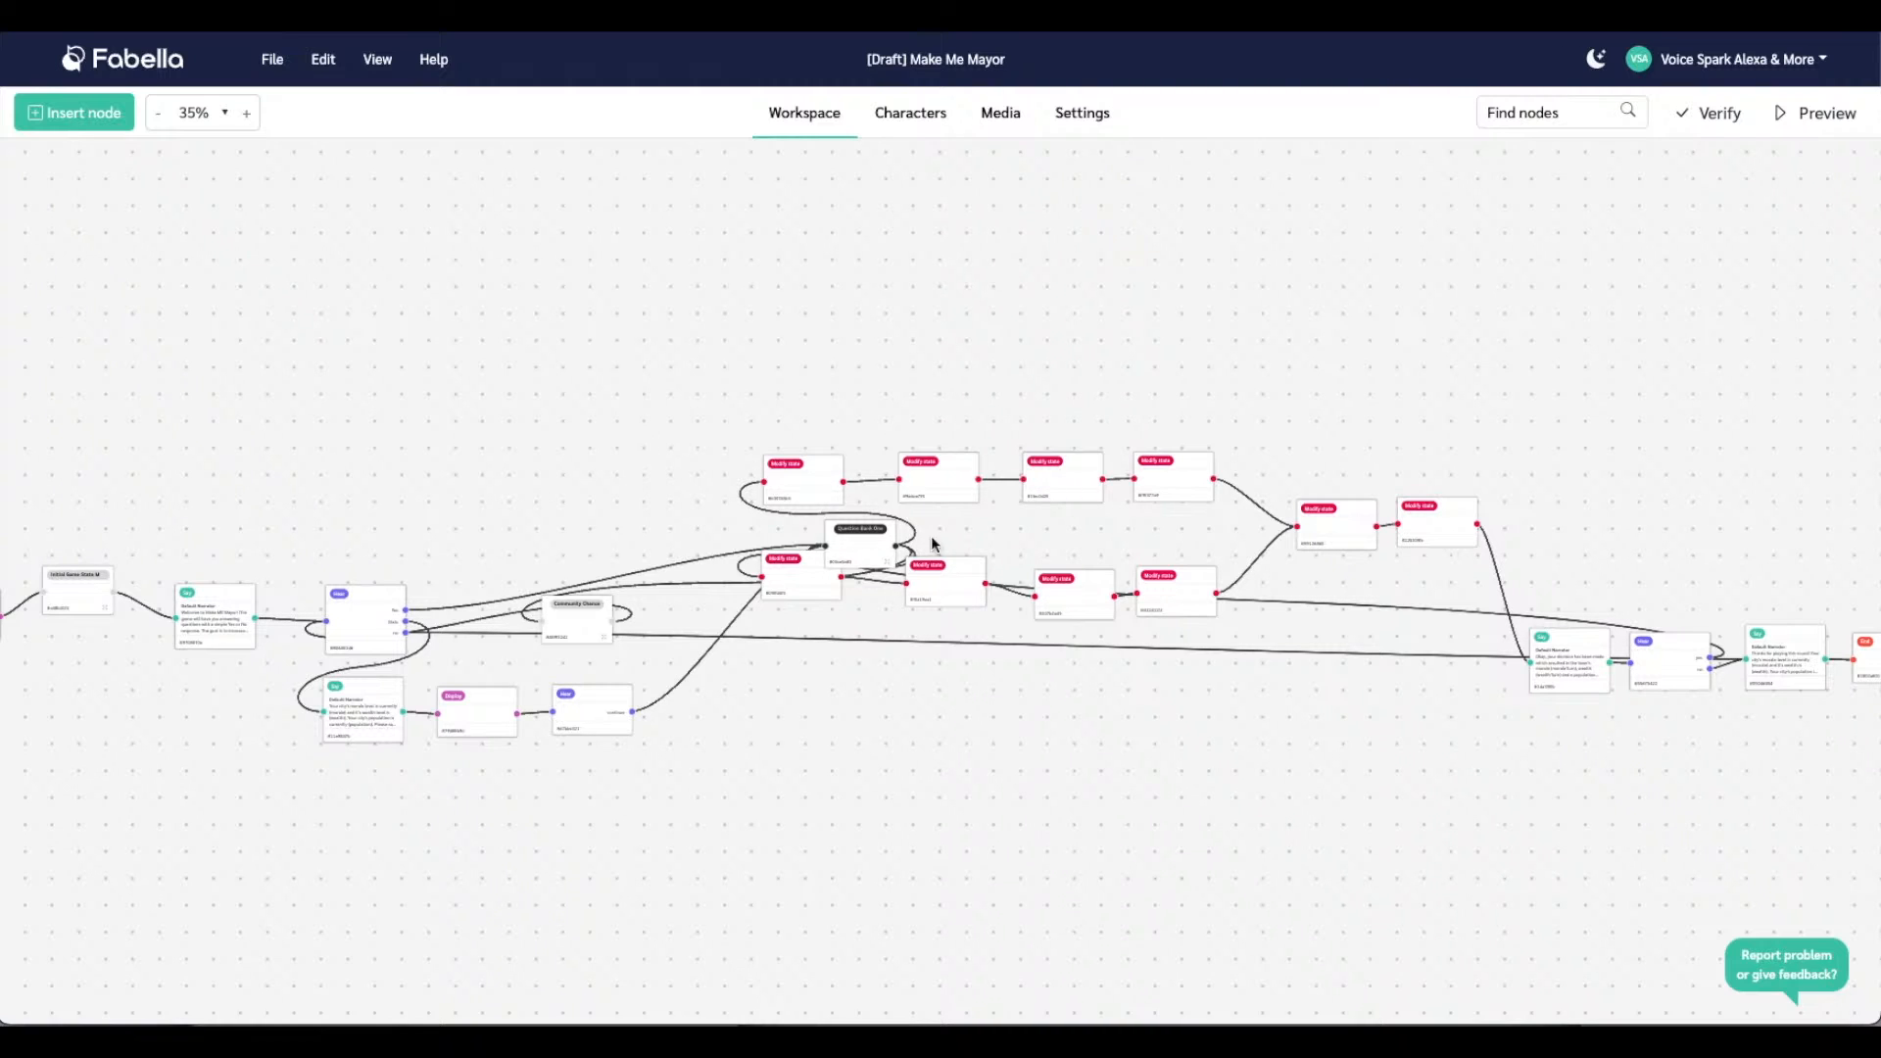
Move the Question Bank One group above Community Chance and stack the Display and continue Hear nodes beneath the stats Say node
left_click_drag(887, 554, 604, 571)
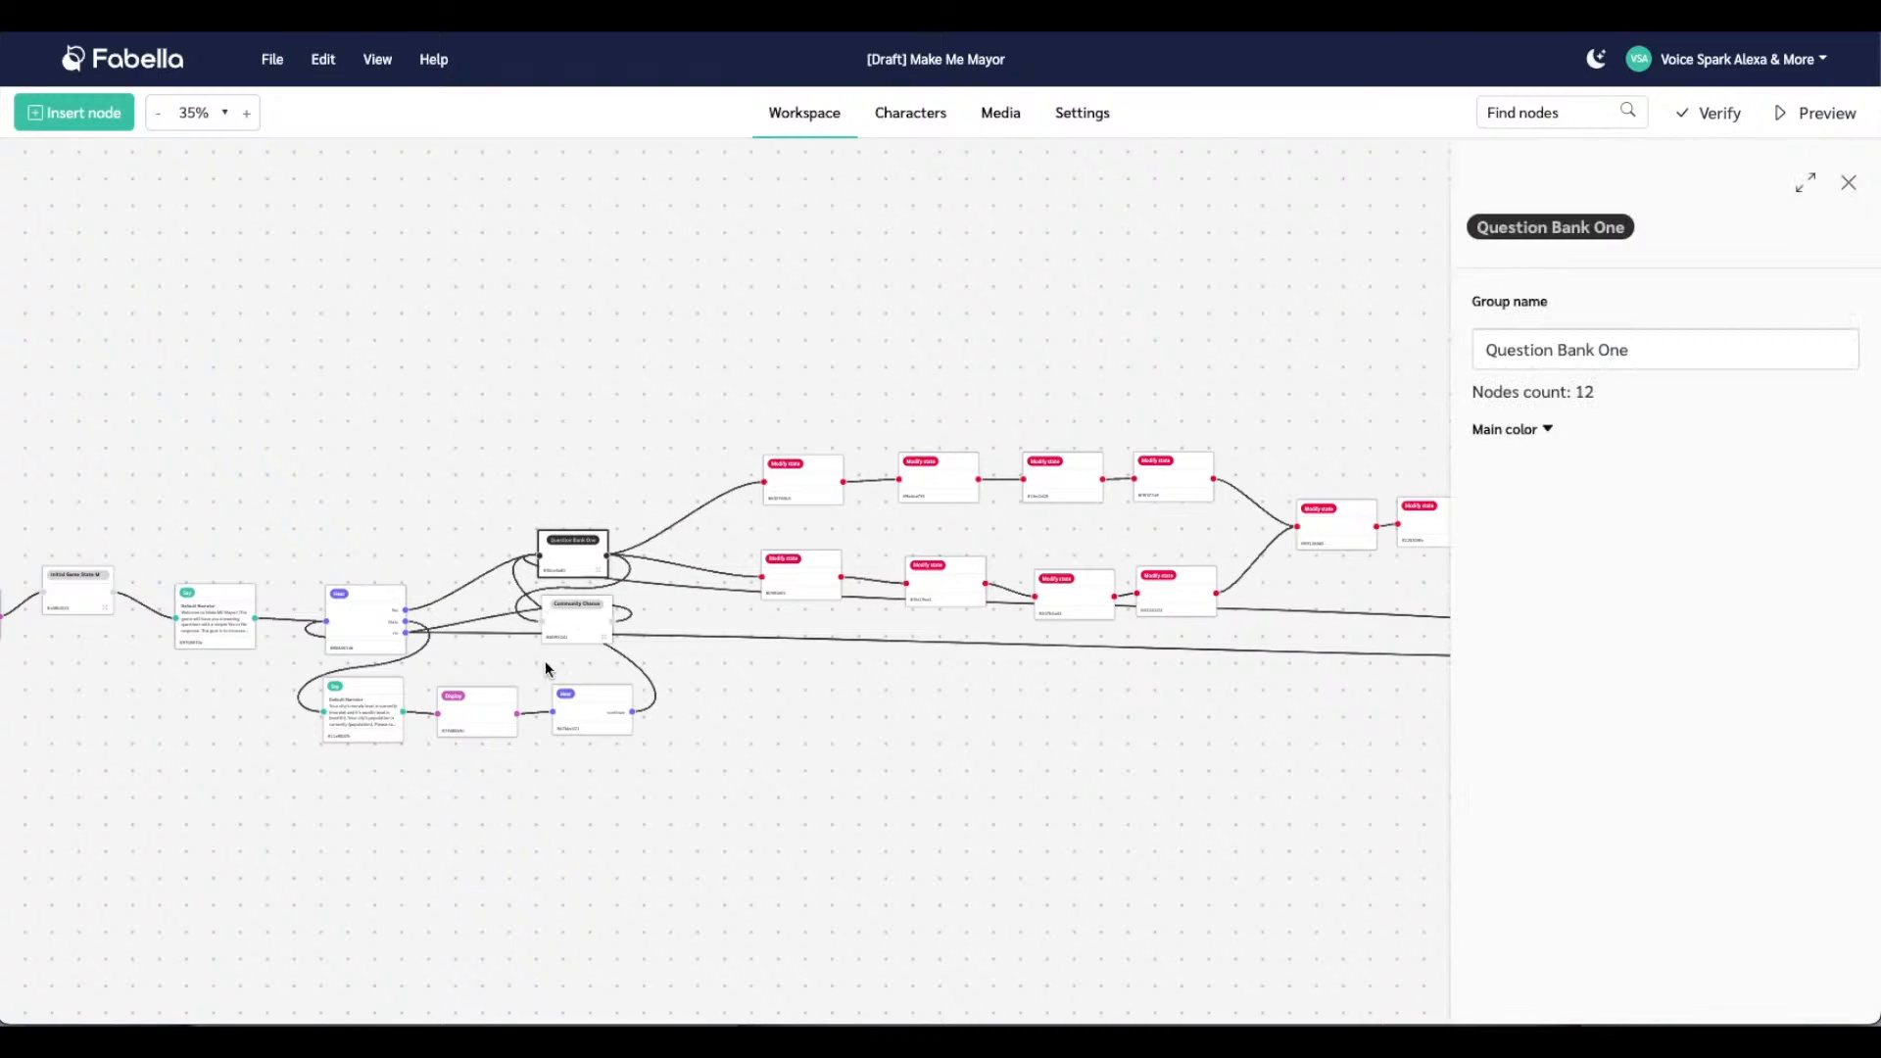
left_click_drag(476, 707, 380, 774)
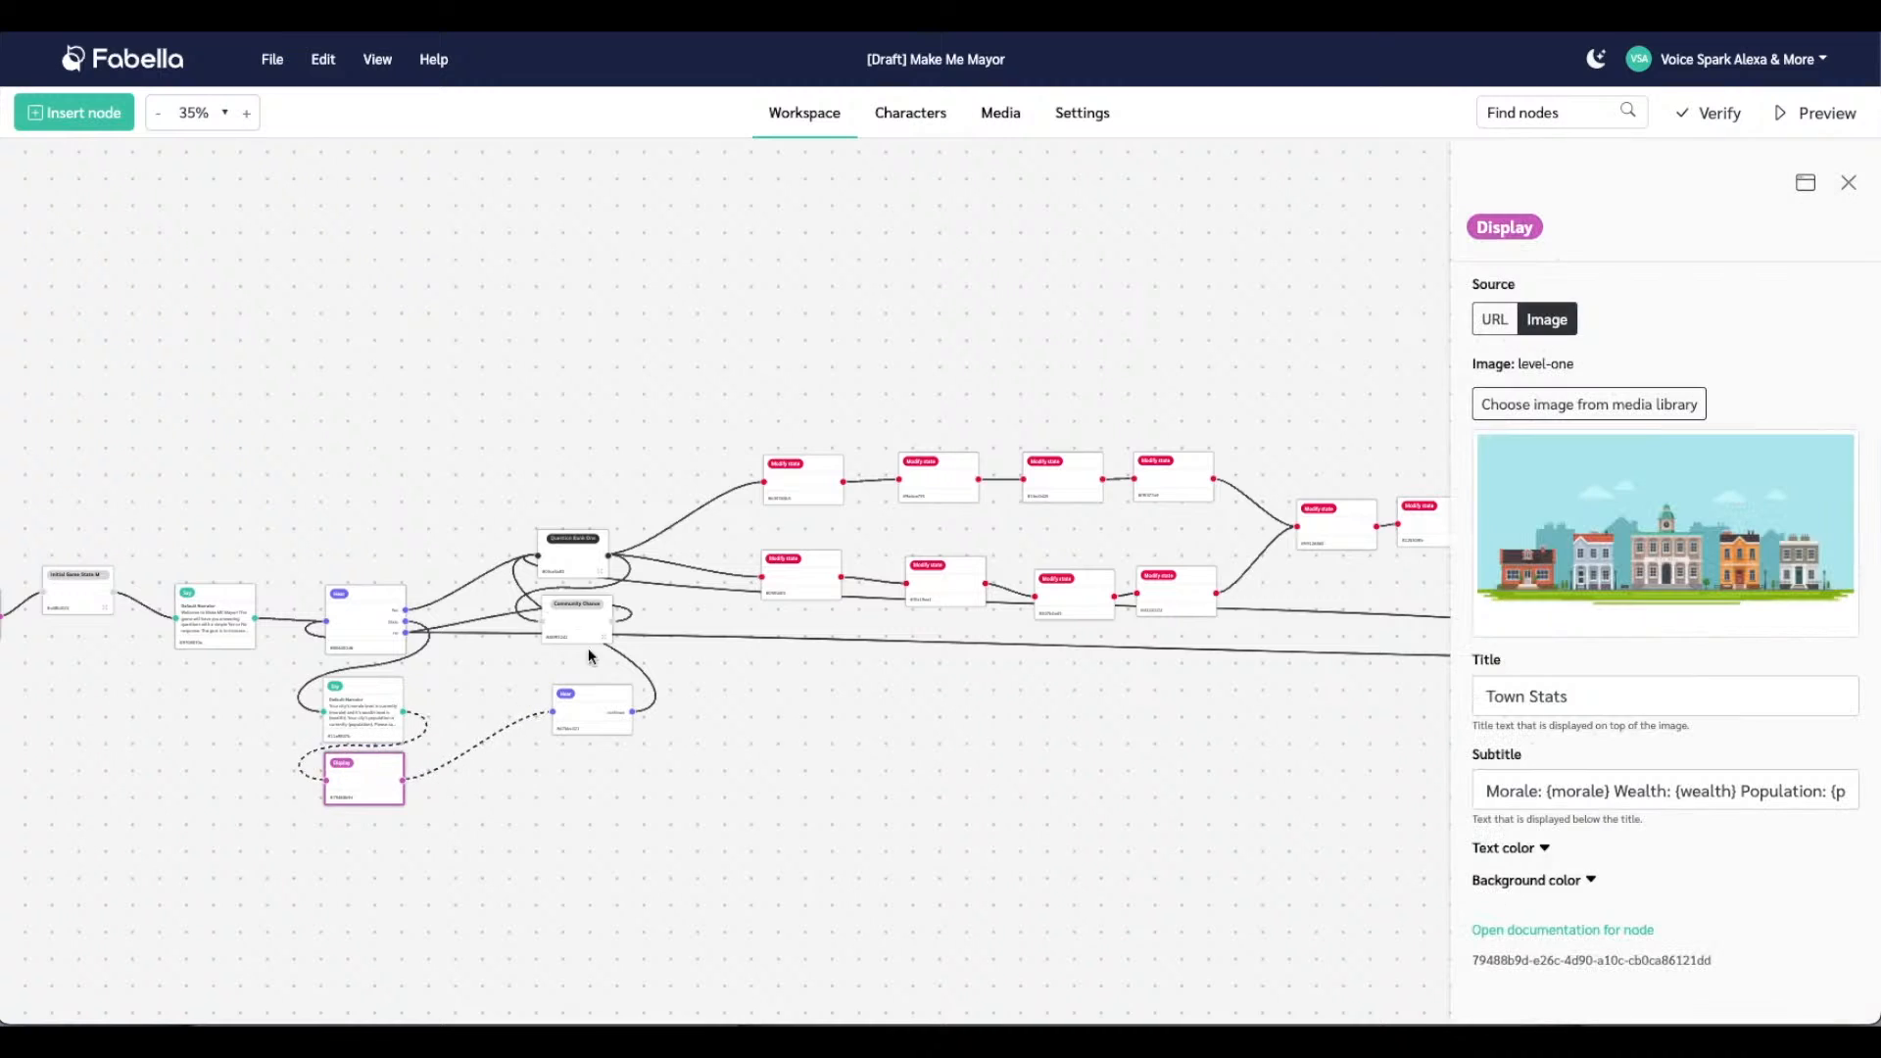
left_click_drag(616, 700, 380, 836)
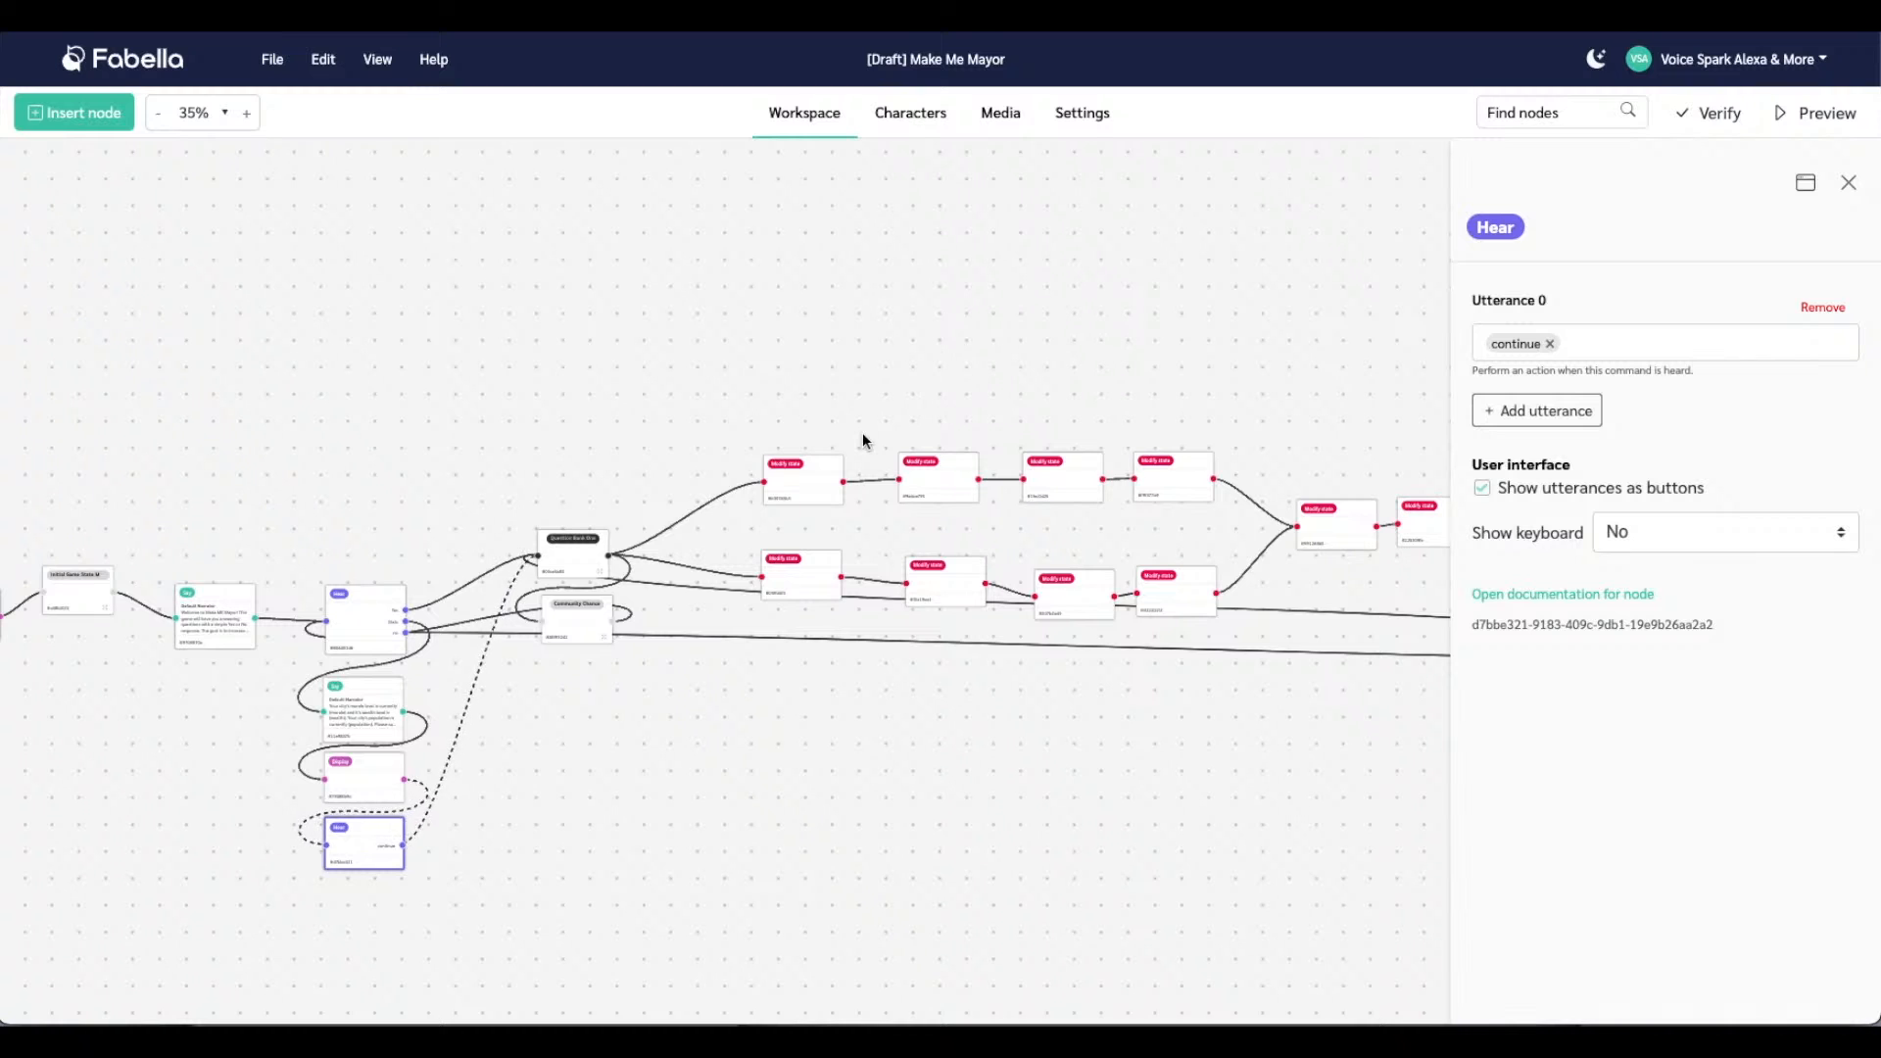
left_click(803, 480)
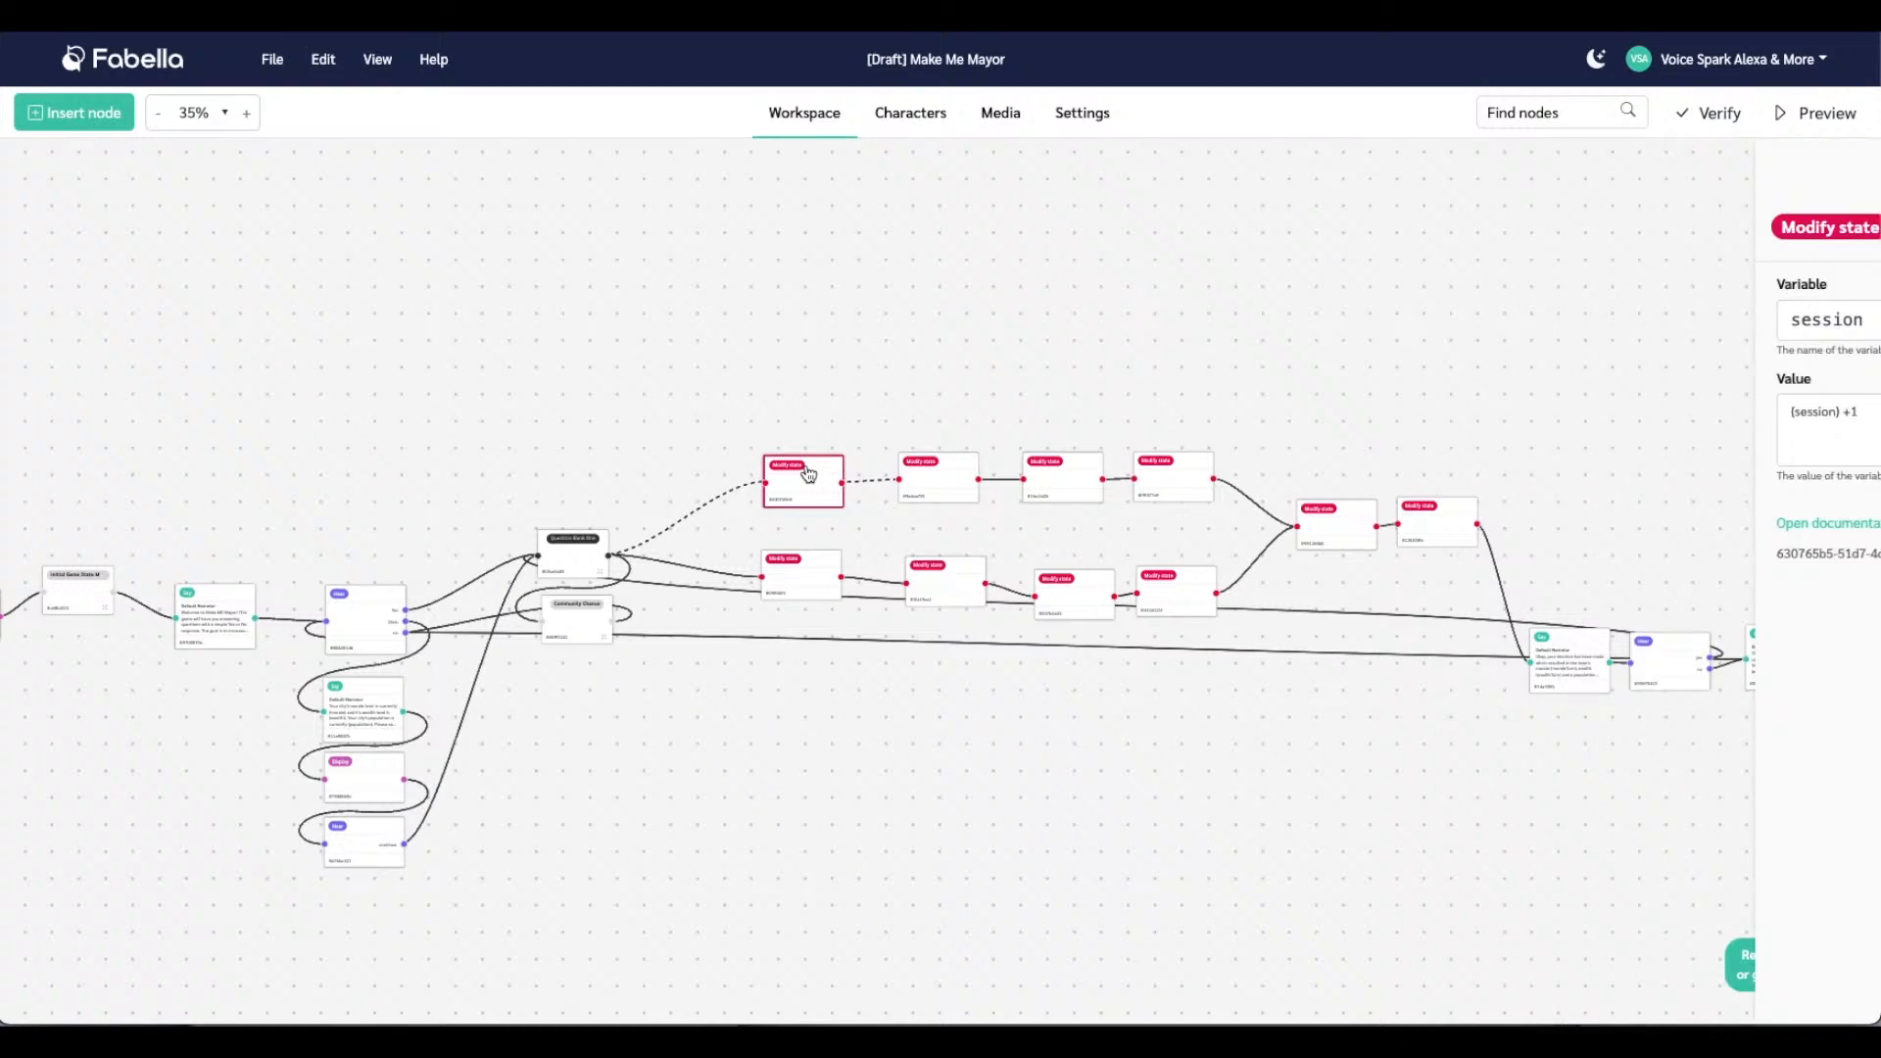
left_click(926, 476, "shift")
left_click(798, 584, "shift")
left_click(945, 578, "shift")
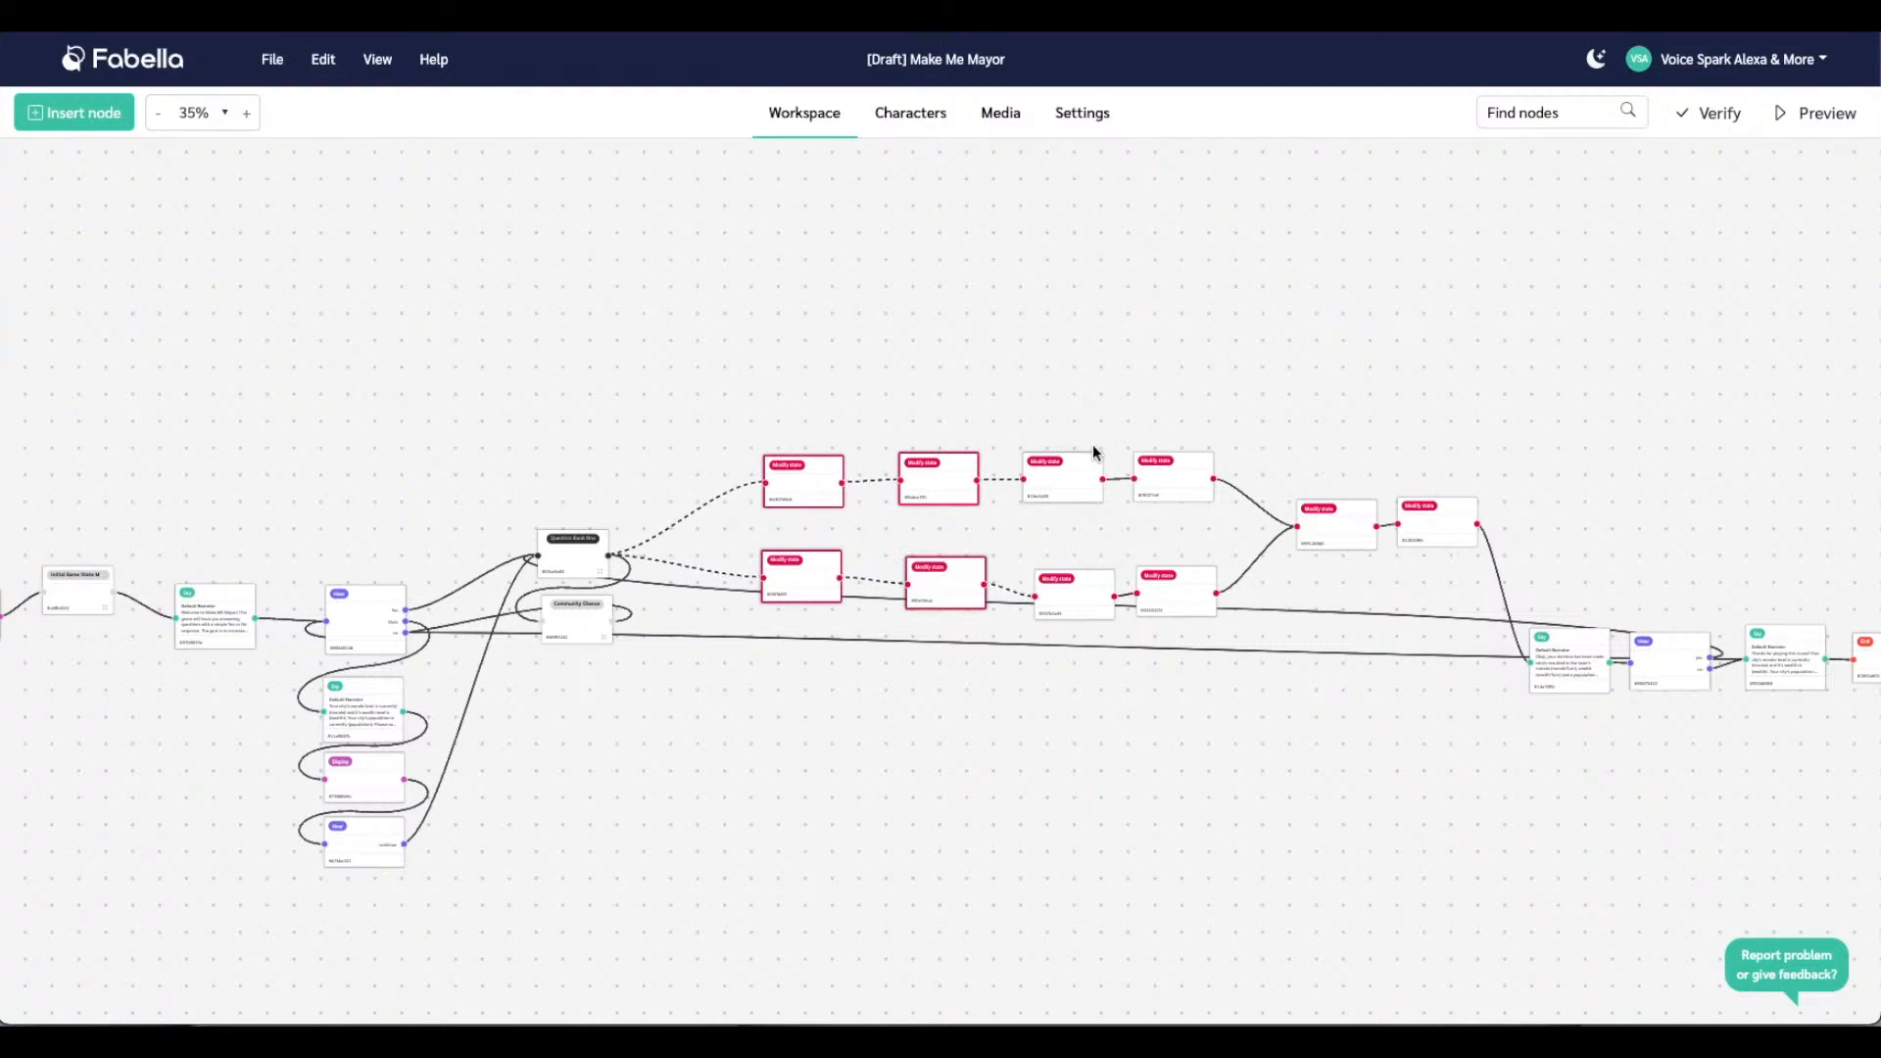
left_click(1059, 477, "shift")
left_click(1092, 589, "shift")
left_click(1197, 456, "shift")
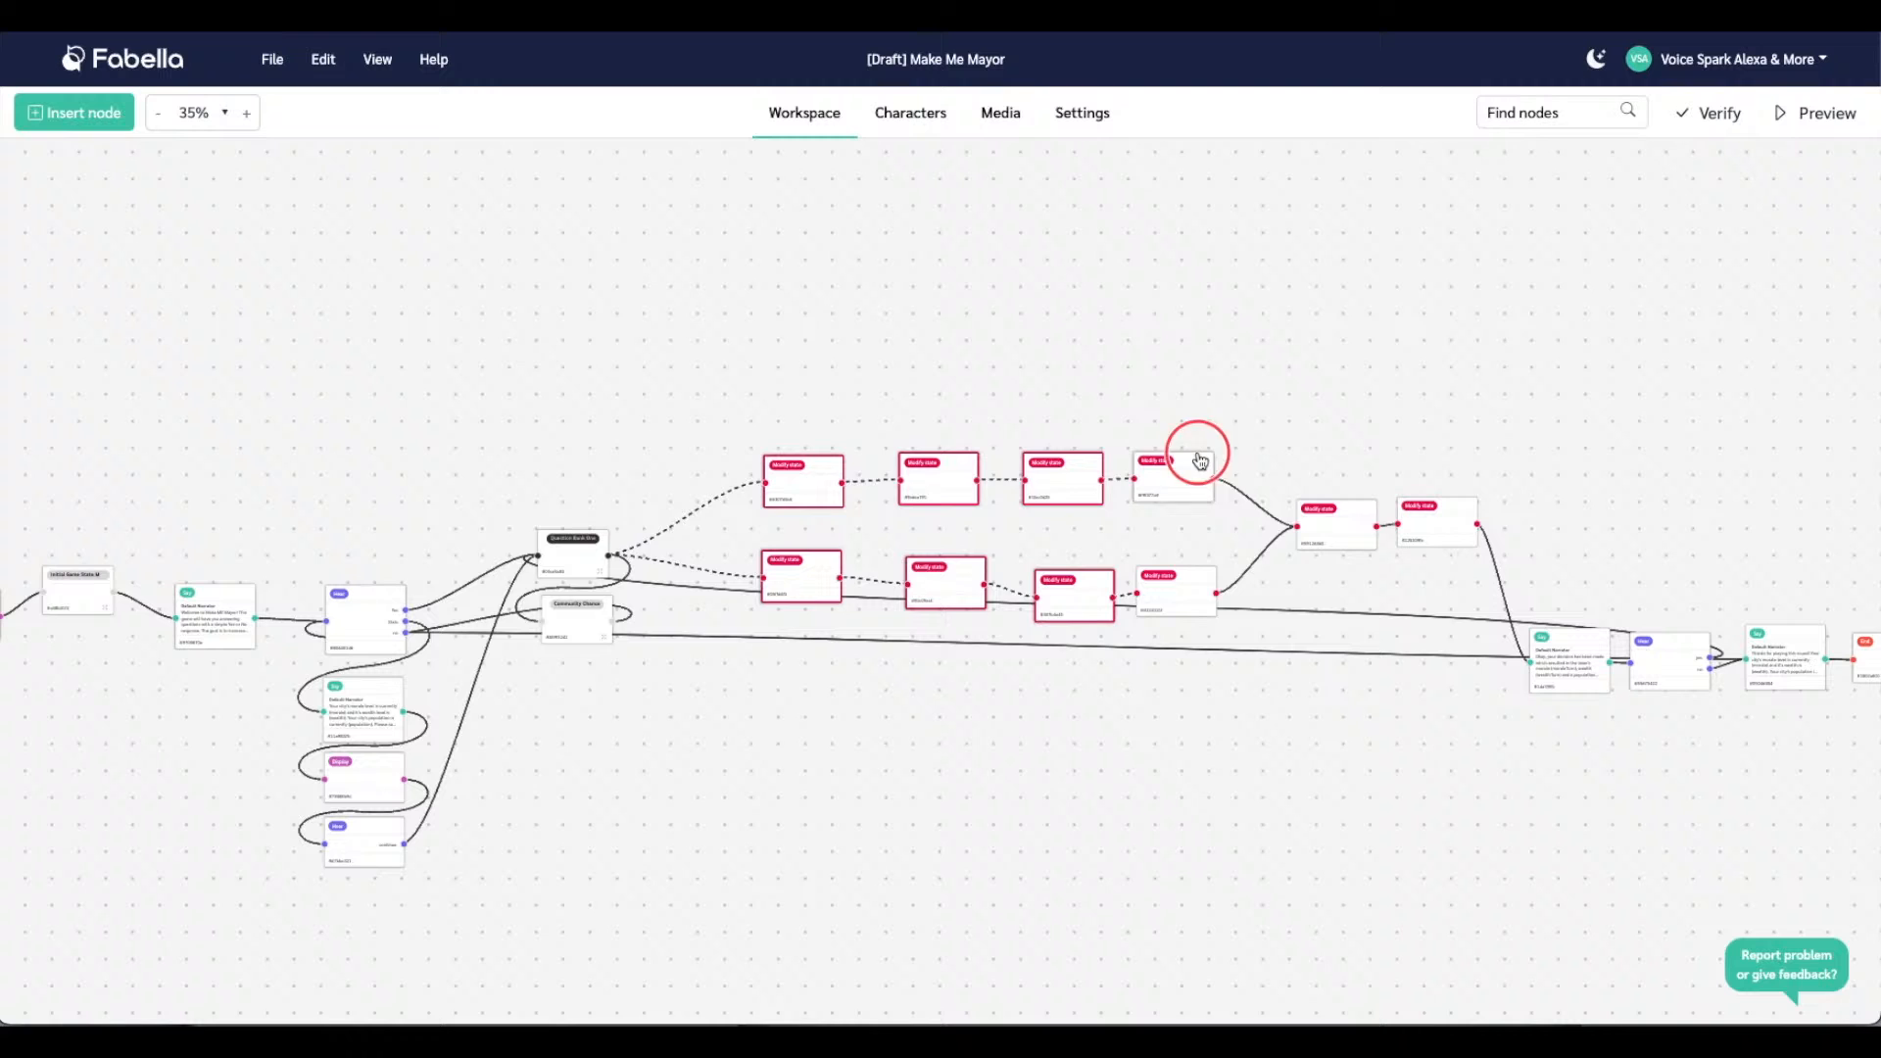
left_click(1191, 576, "shift")
left_click(1334, 515, "shift")
left_click(1449, 517, "shift")
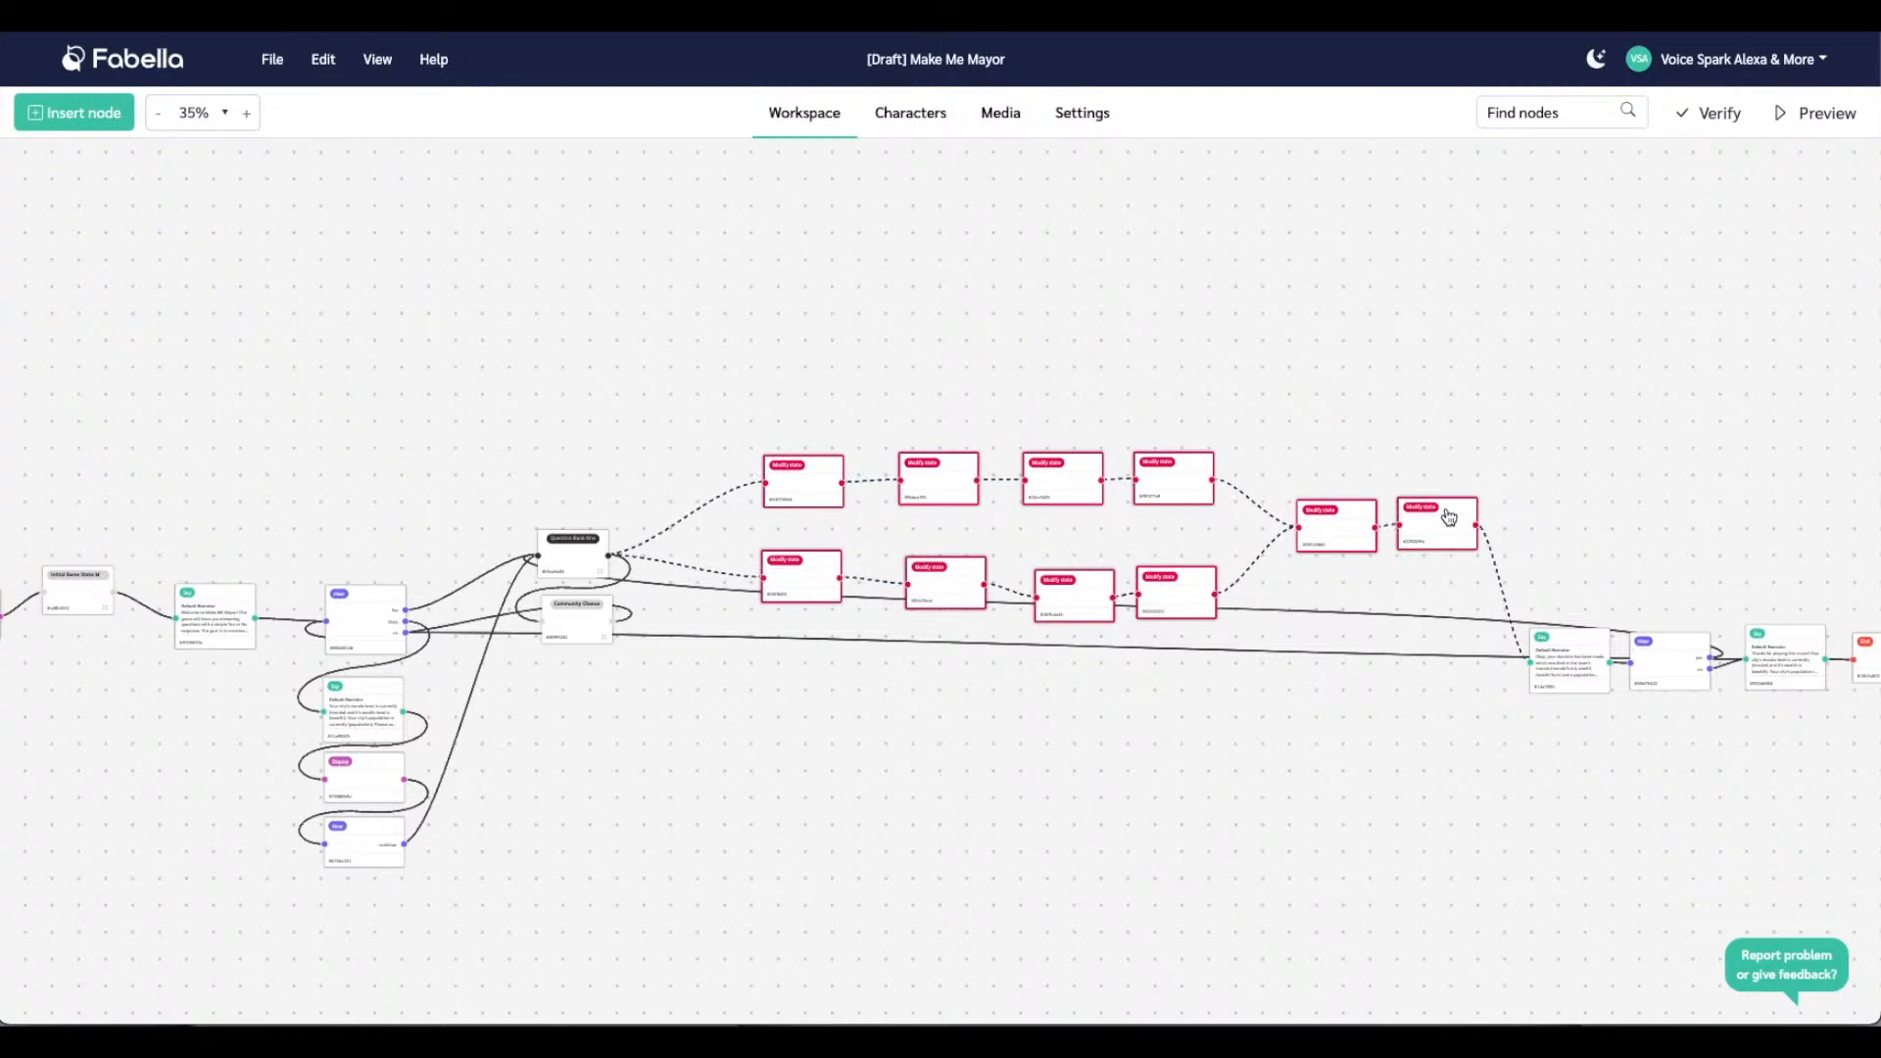
right_click(1401, 481)
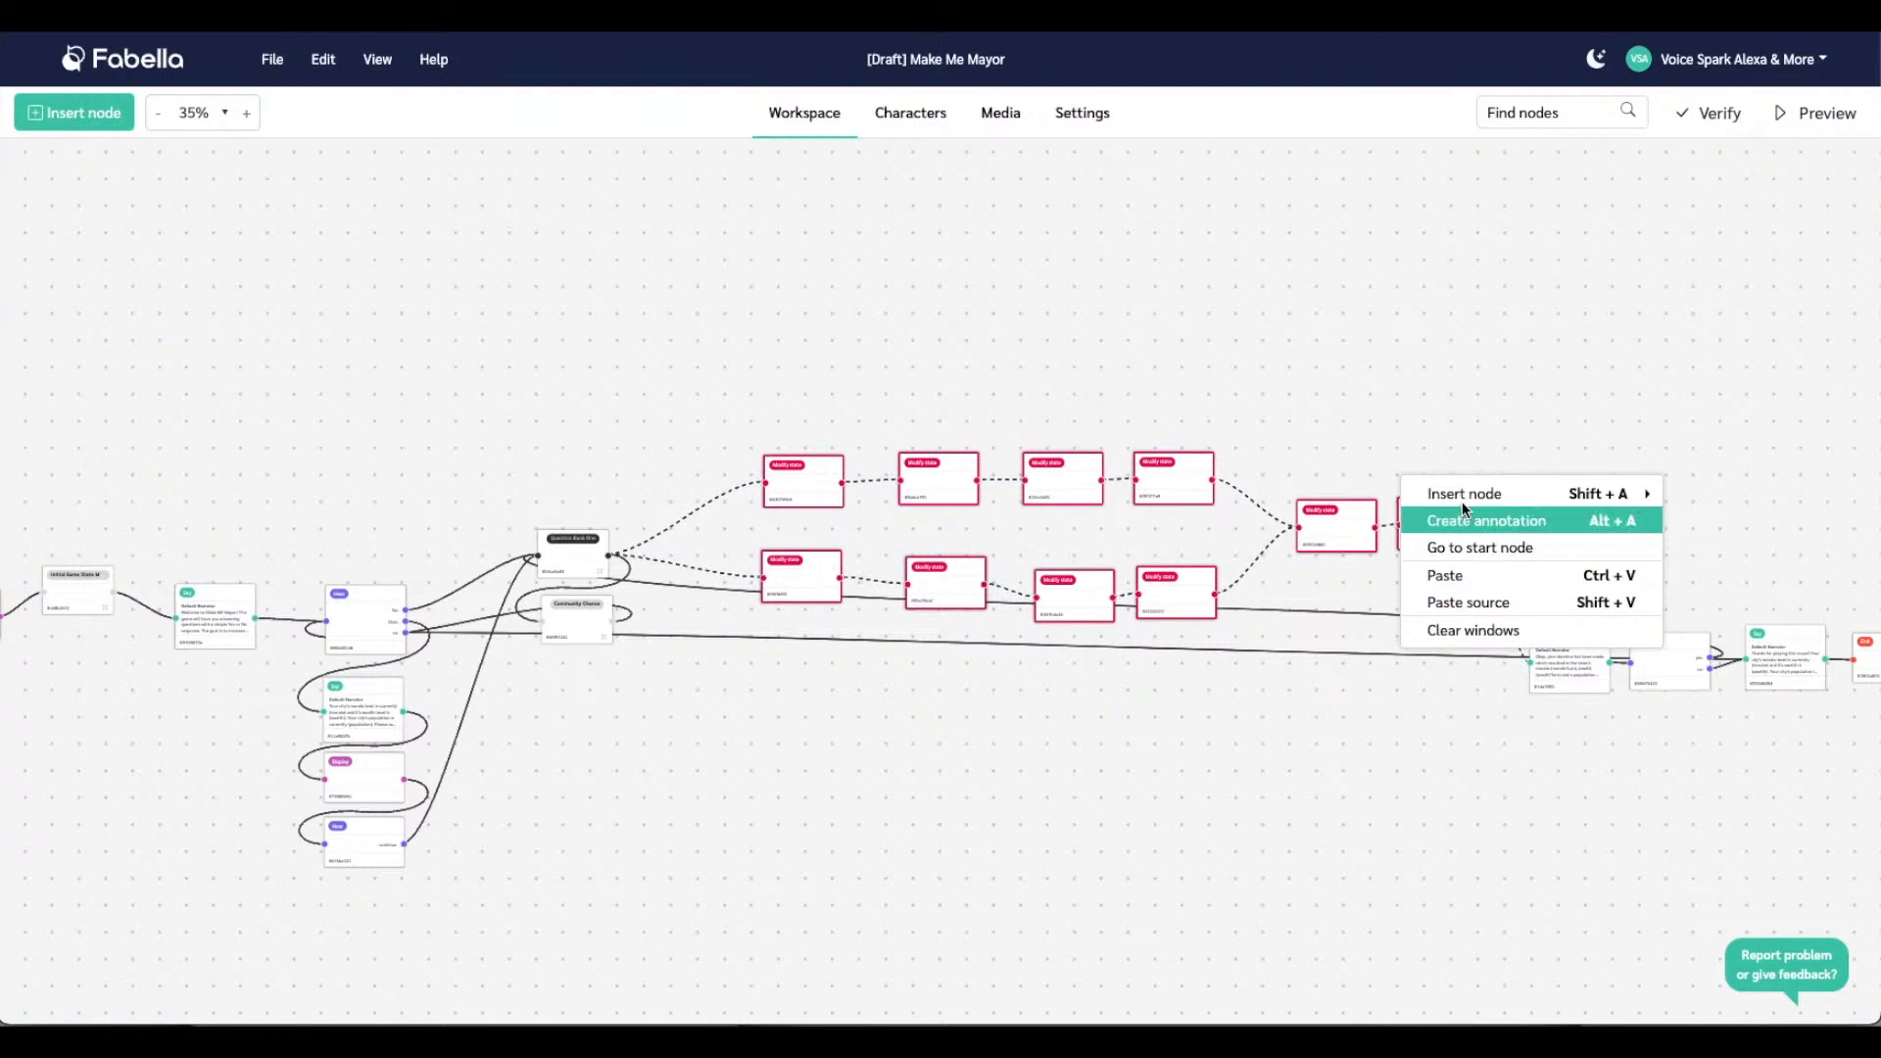
left_click(1206, 428)
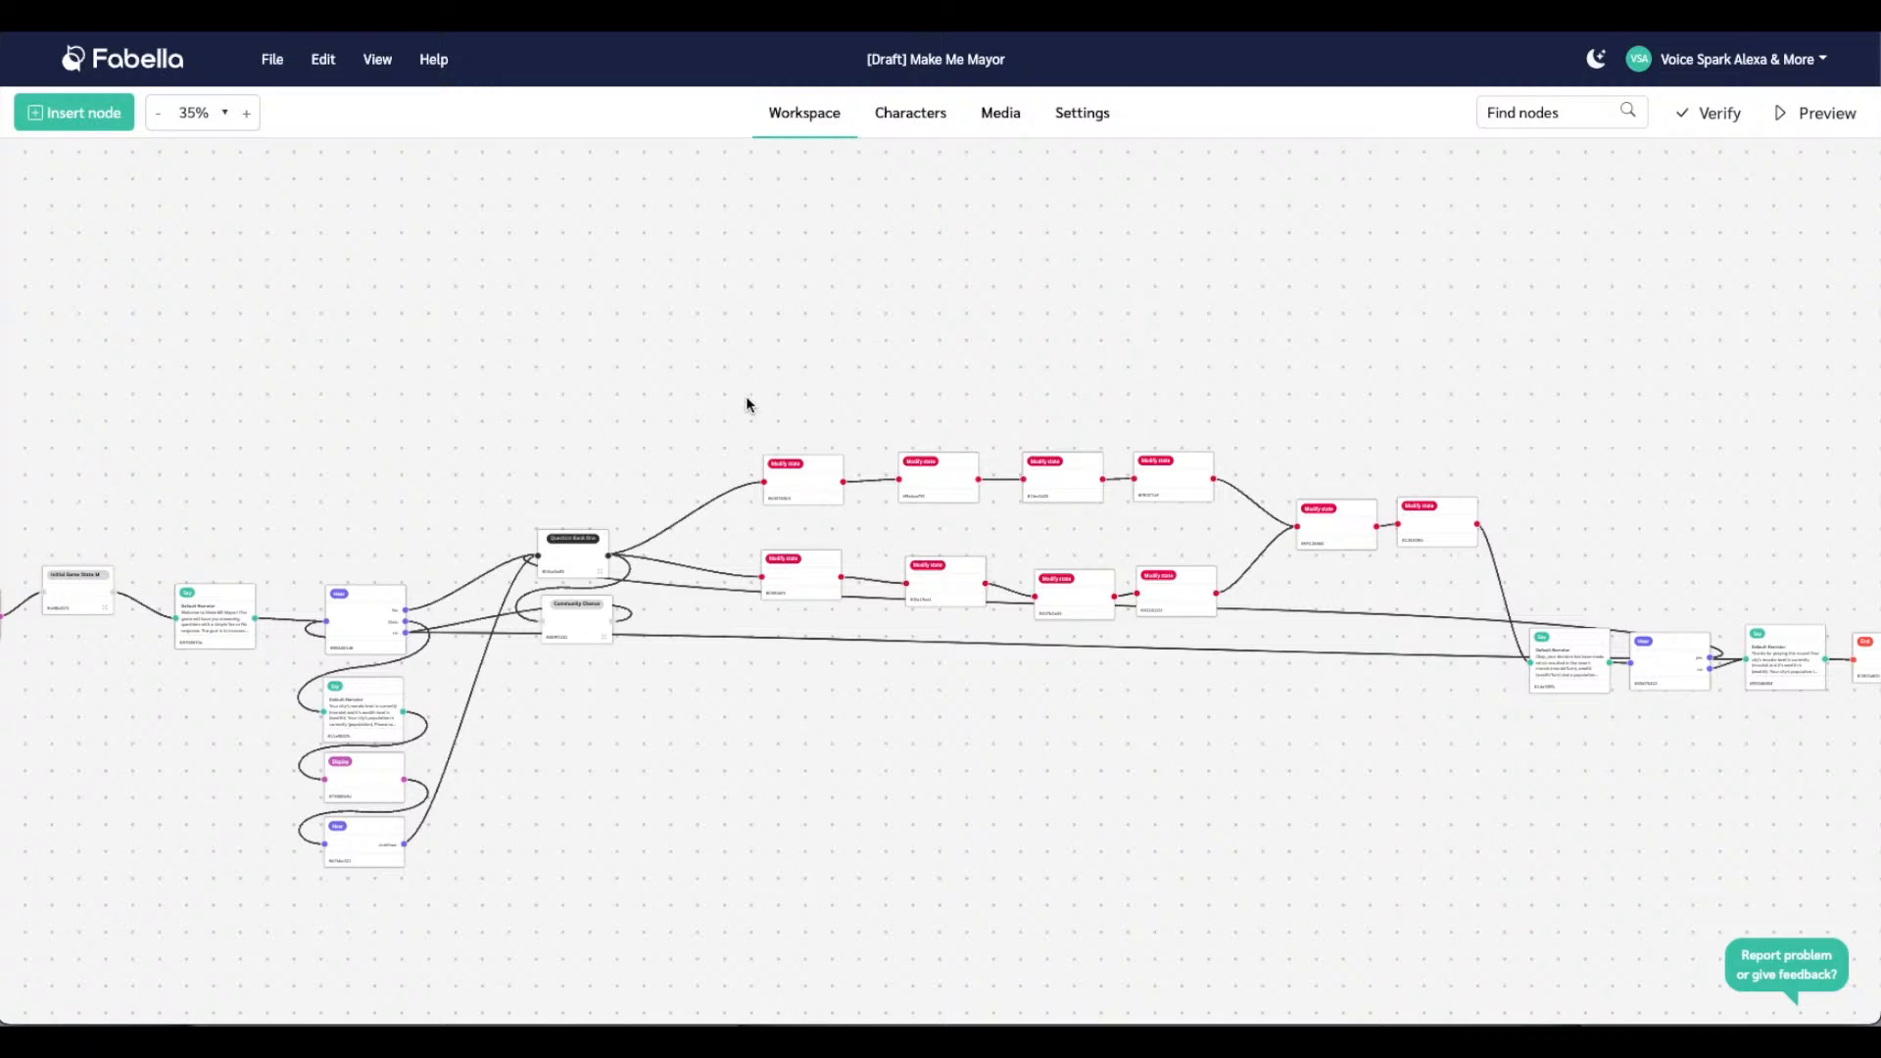
Create a new group from the ten Modify state nodes that follow Question Bank One
left_click(799, 485)
left_click(820, 598, "shift")
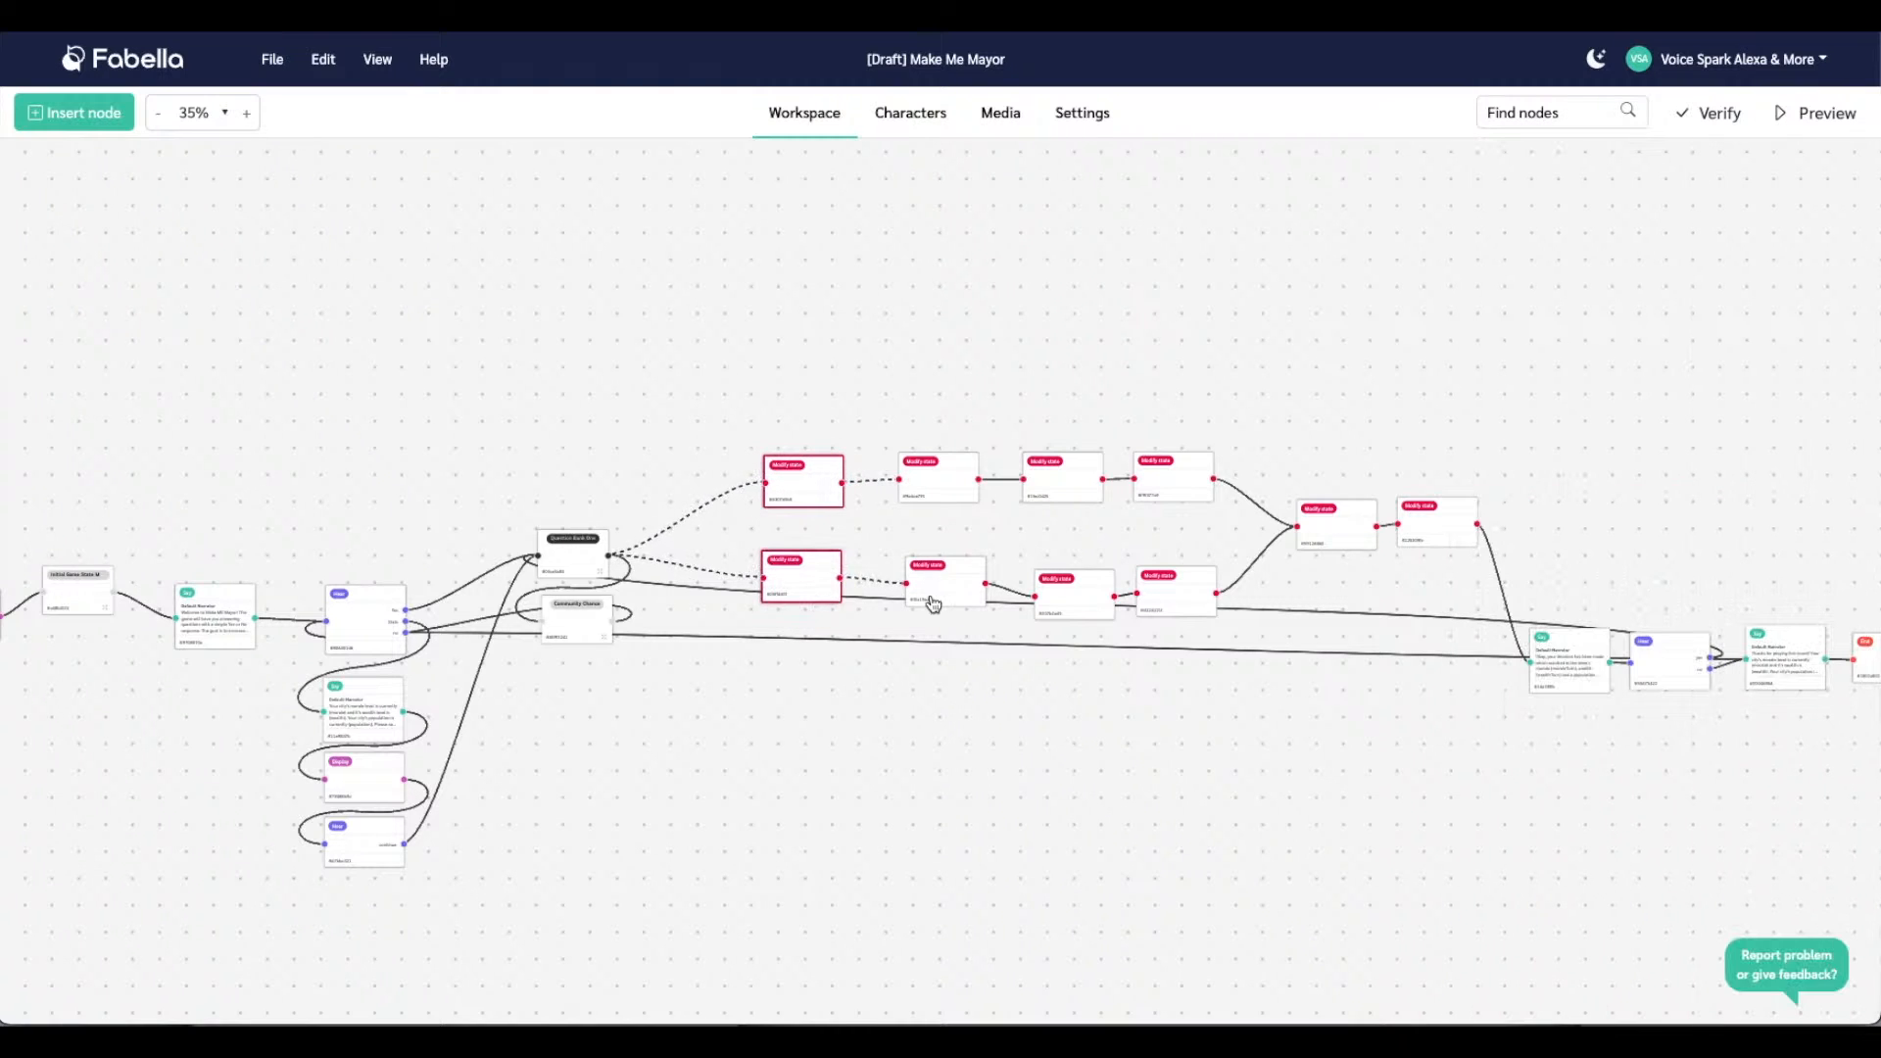
left_click(935, 599, "shift")
left_click(944, 482, "shift")
left_click(1073, 503, "shift")
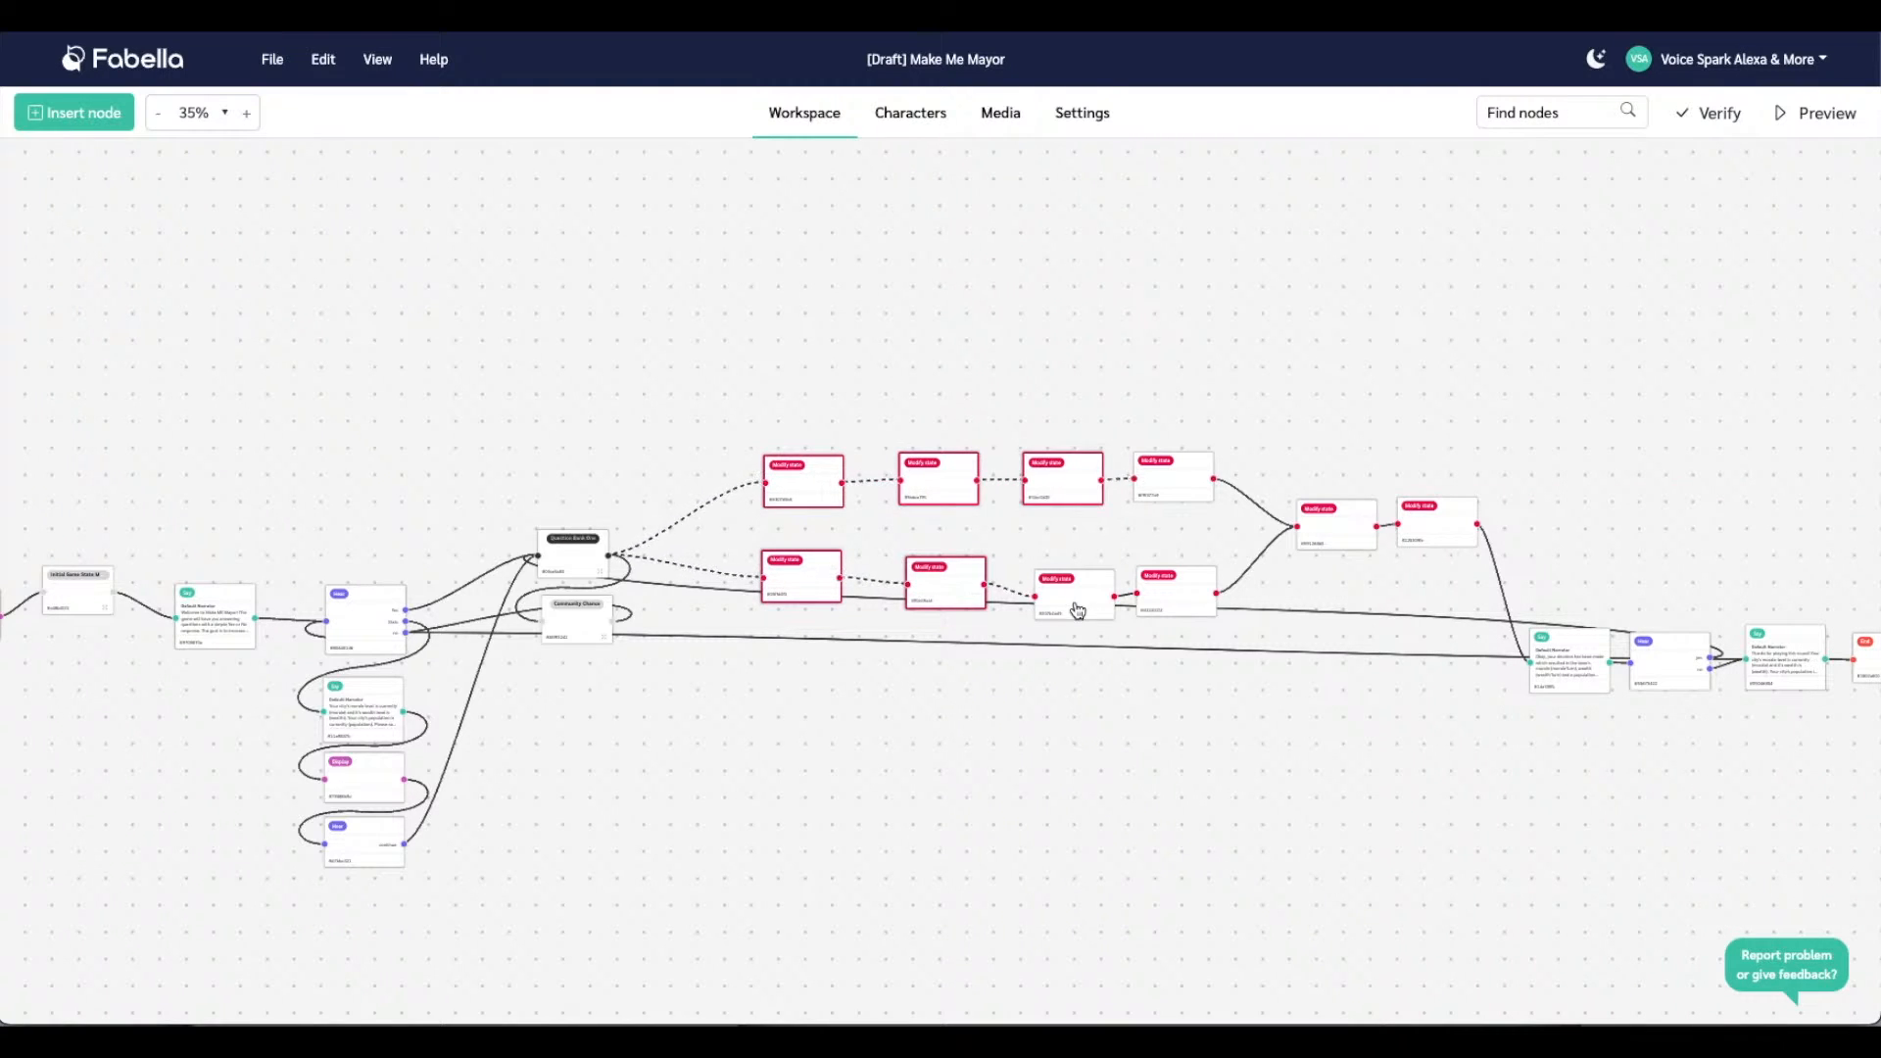
left_click(1075, 599, "shift")
left_click(1174, 600, "shift")
left_click(1186, 498, "shift")
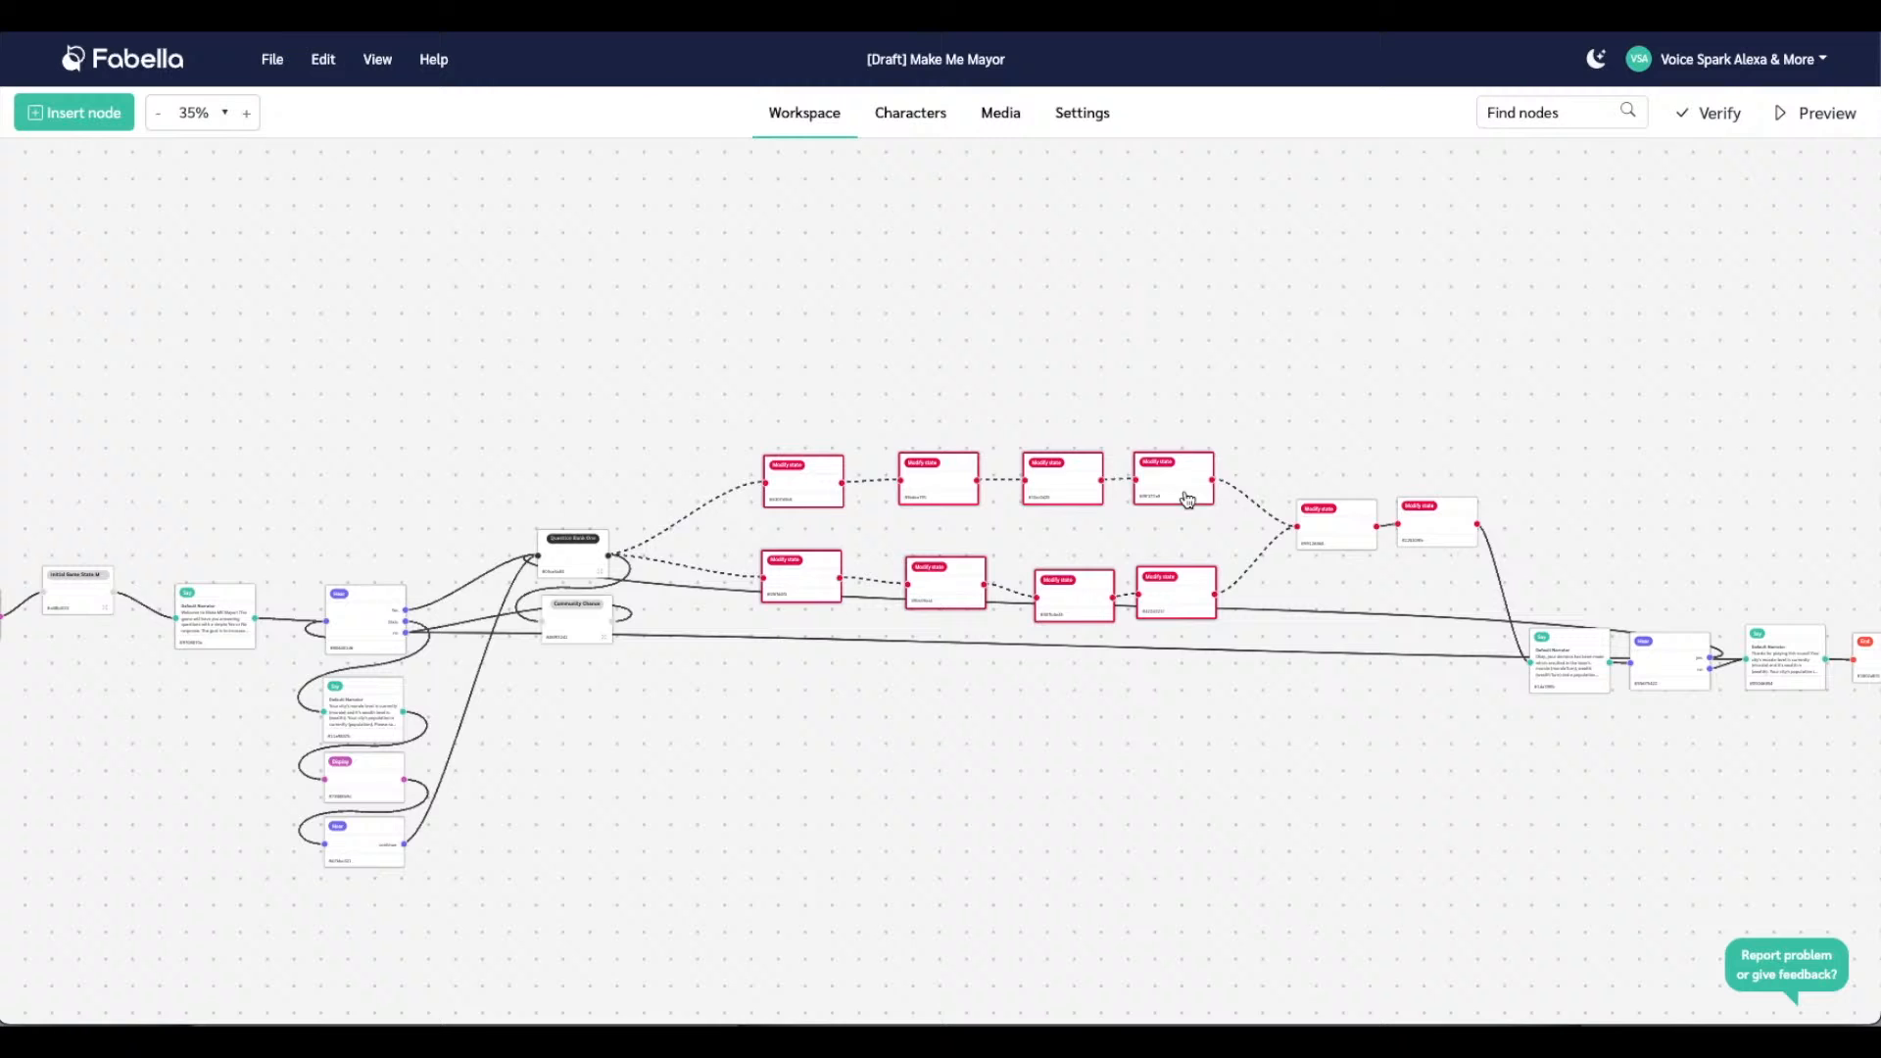
left_click(1324, 536, "shift")
left_click(1436, 536, "shift")
right_click(1399, 568)
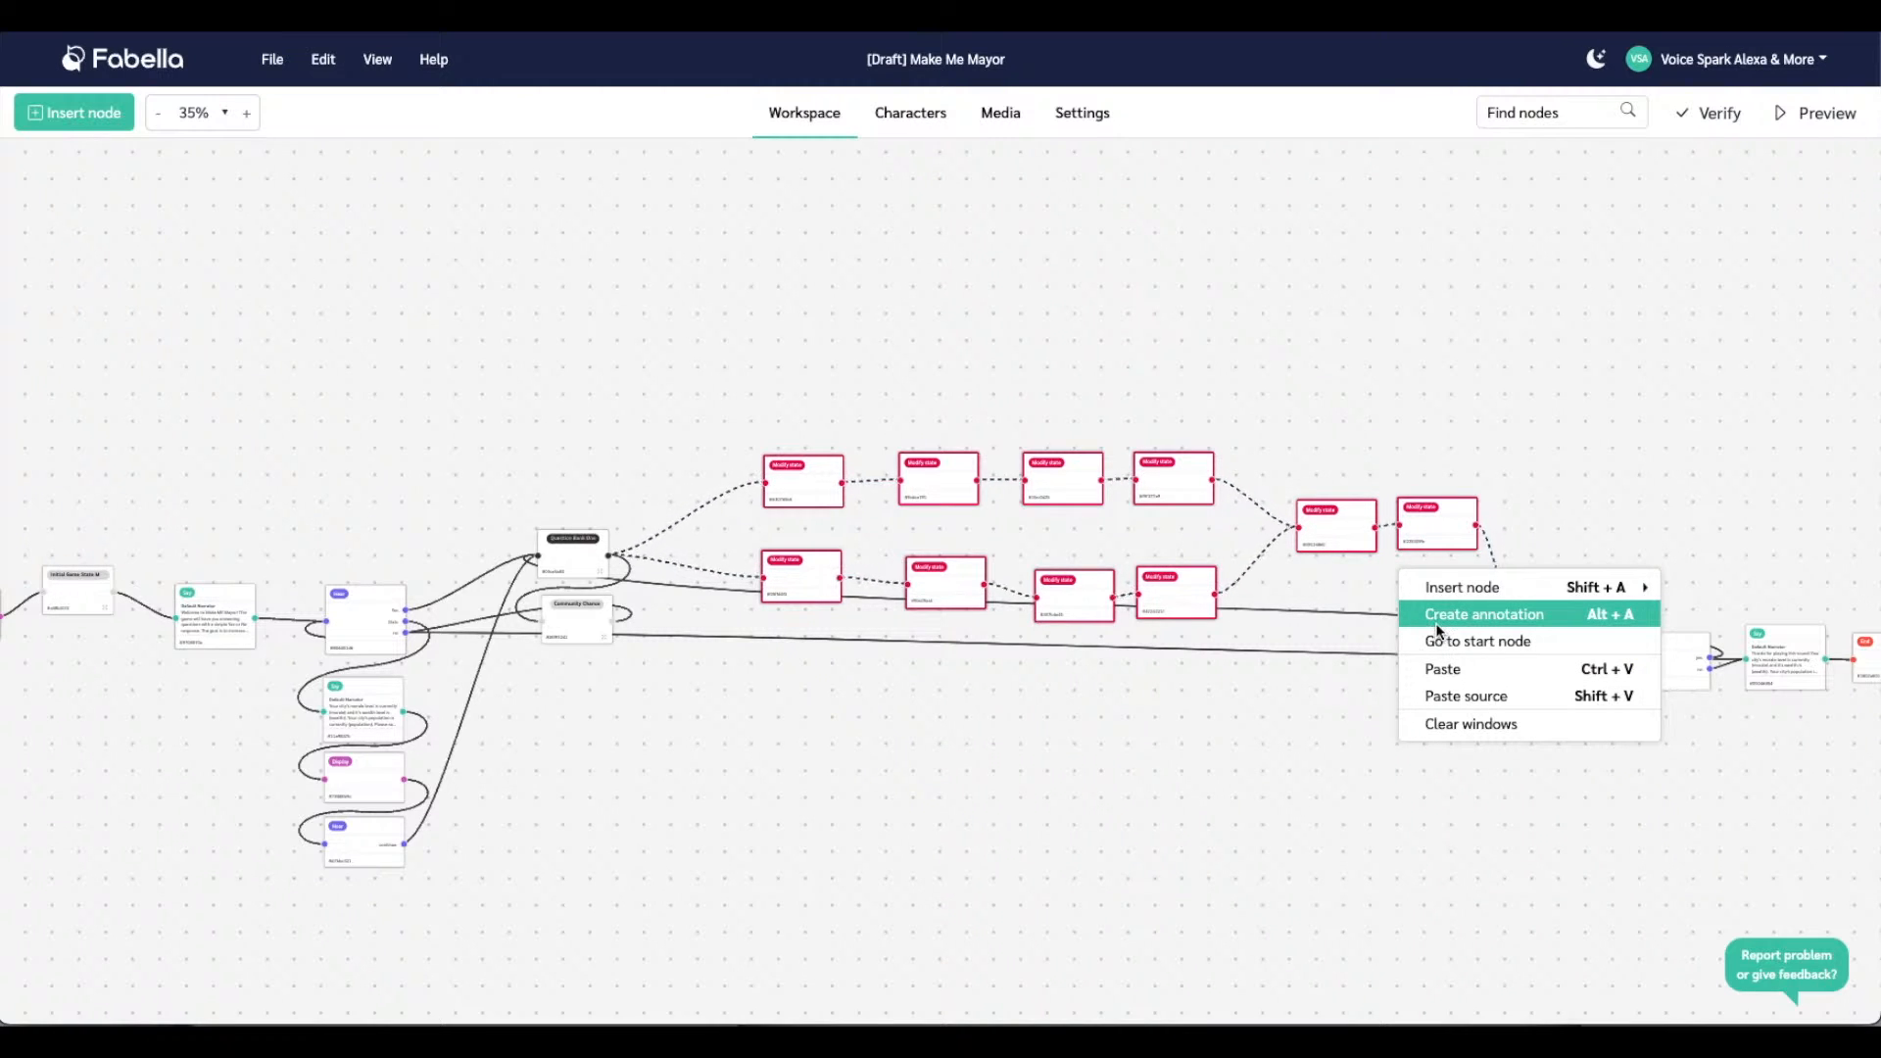
right_click(1437, 535)
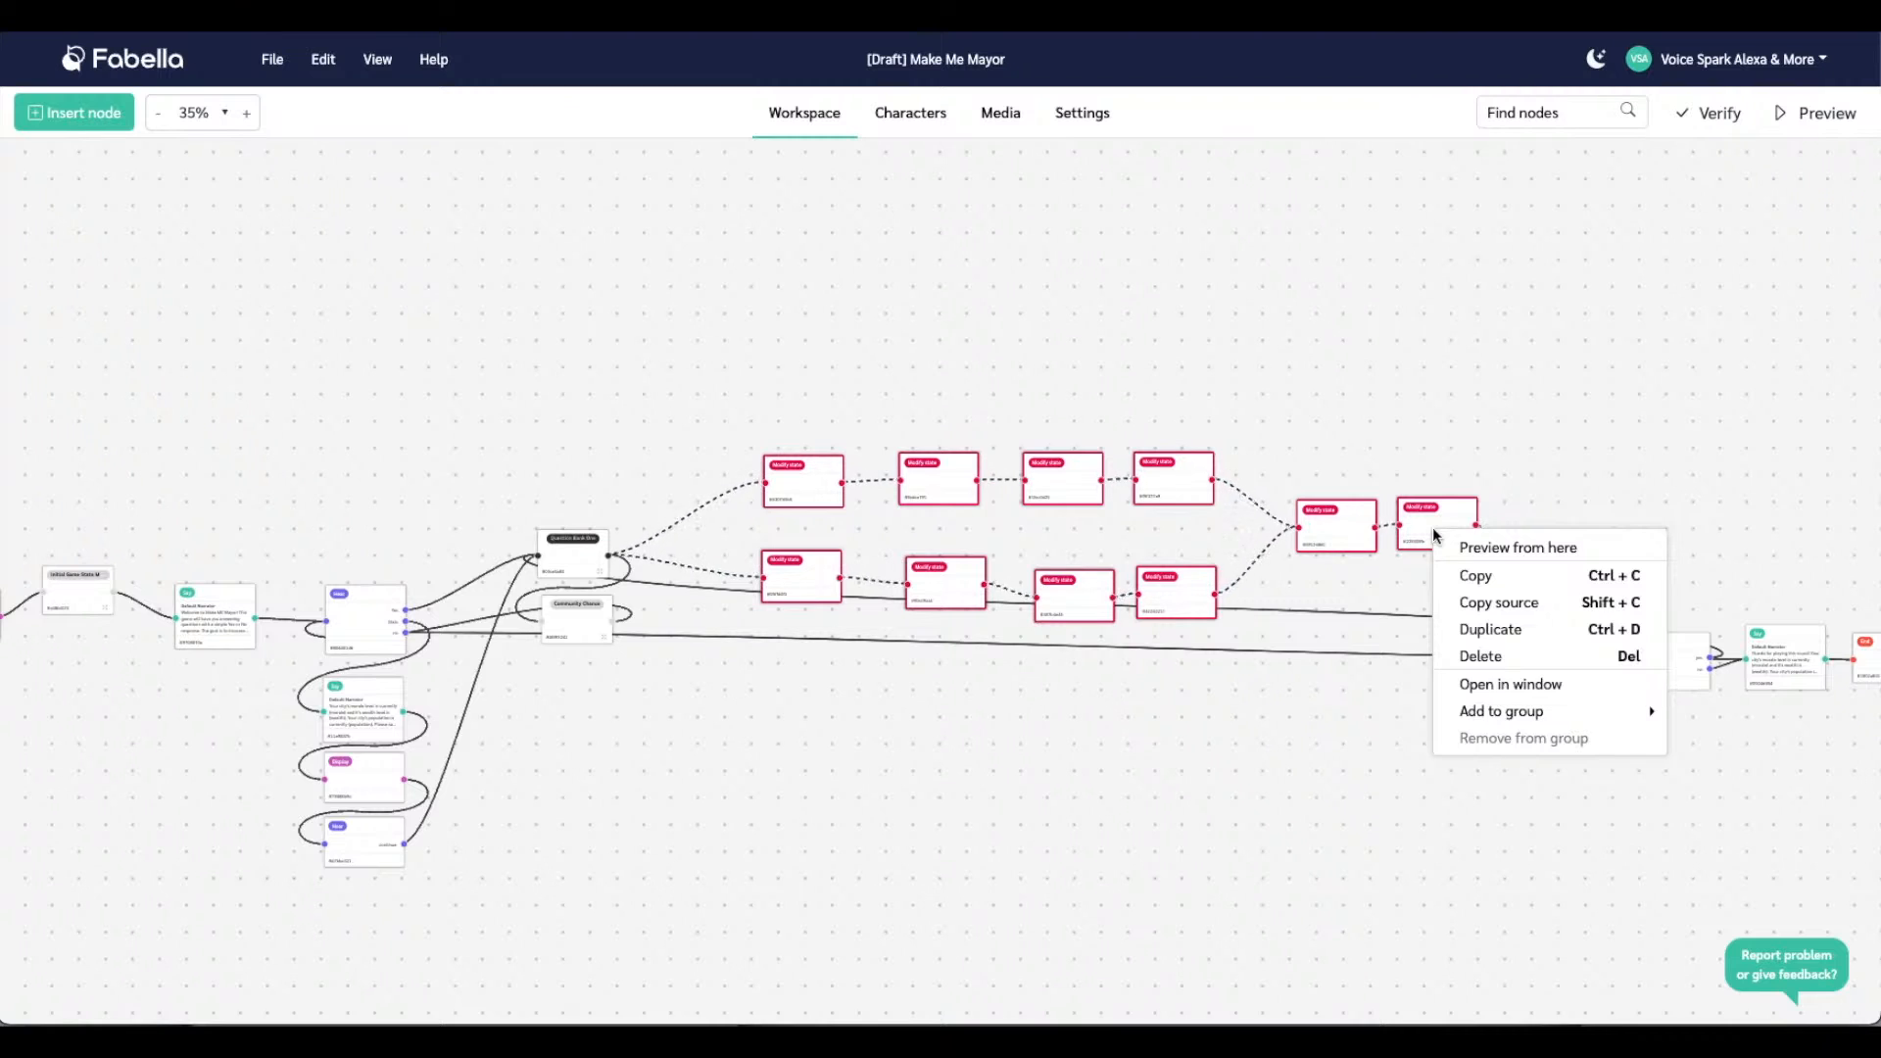
mouse_move(1483, 712)
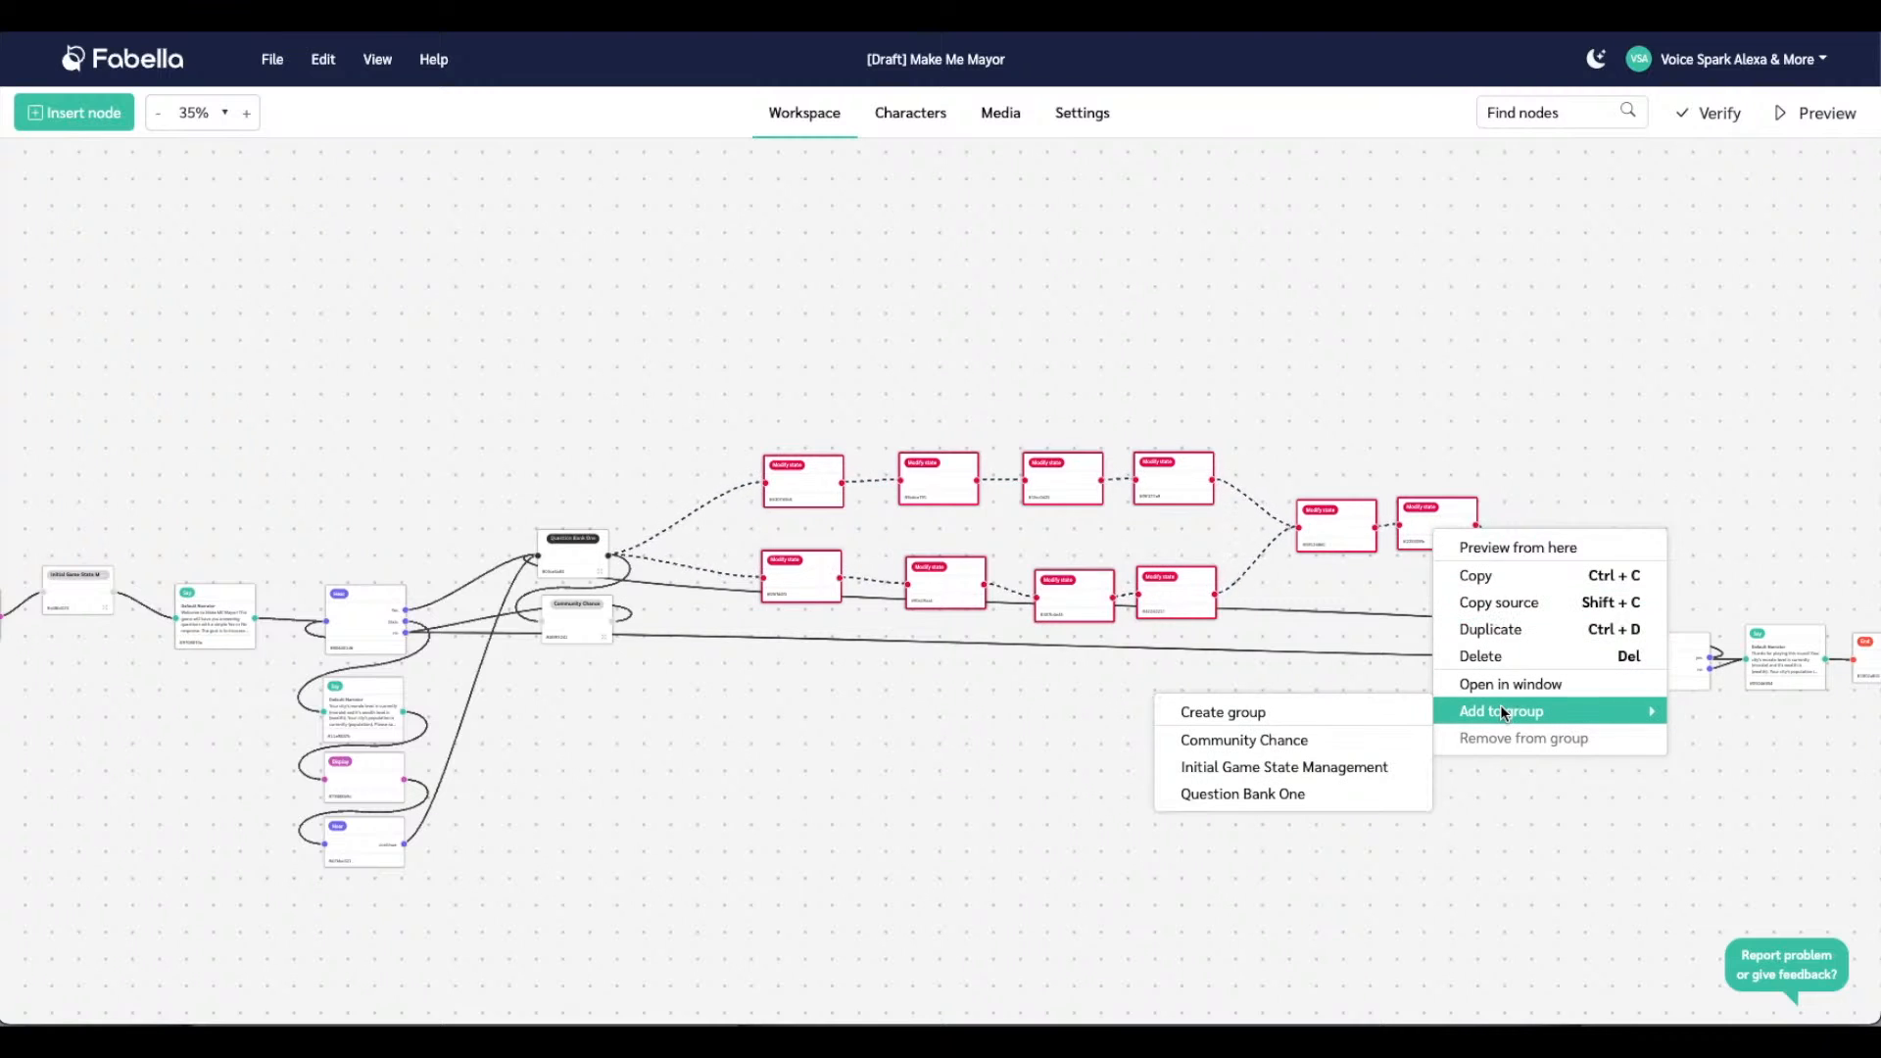
left_click(1301, 713)
Rename the new group of Modify state nodes as Scoring and place it directly beside the Question Bank One group
left_click(1137, 529)
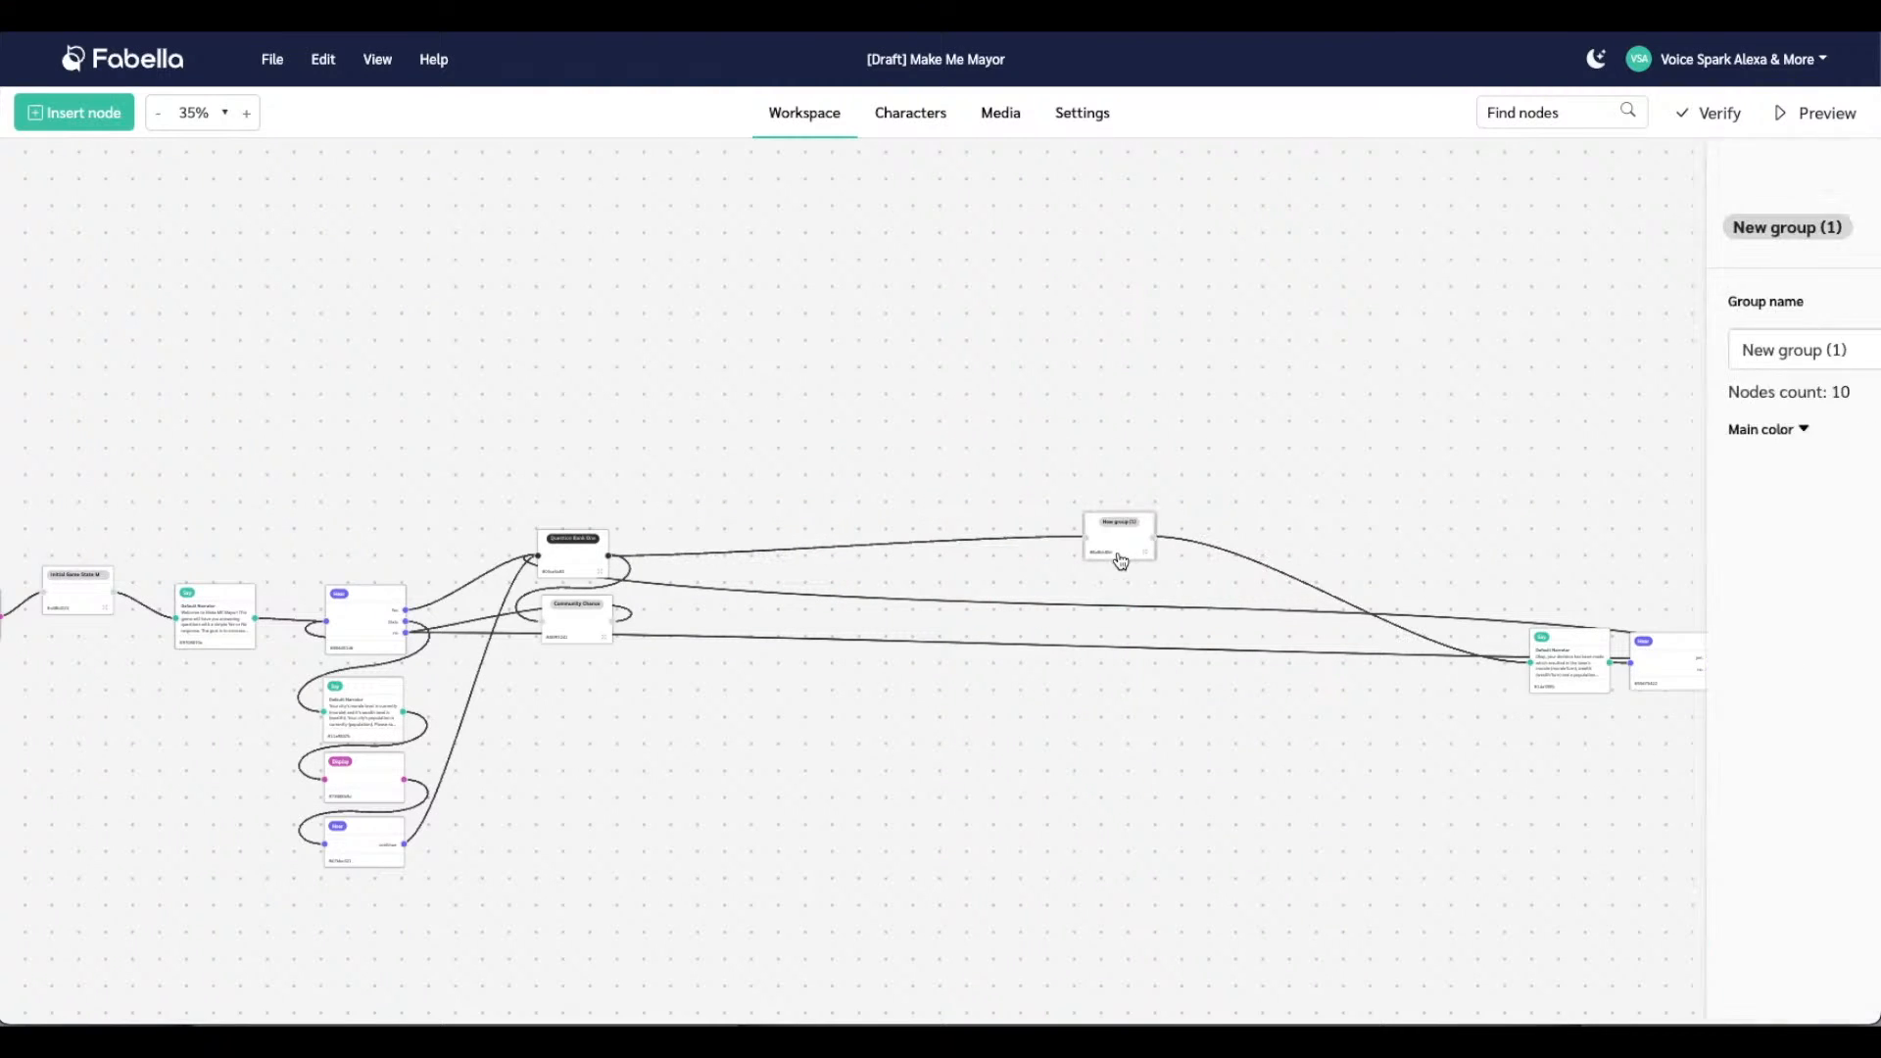
triple_click(1588, 357)
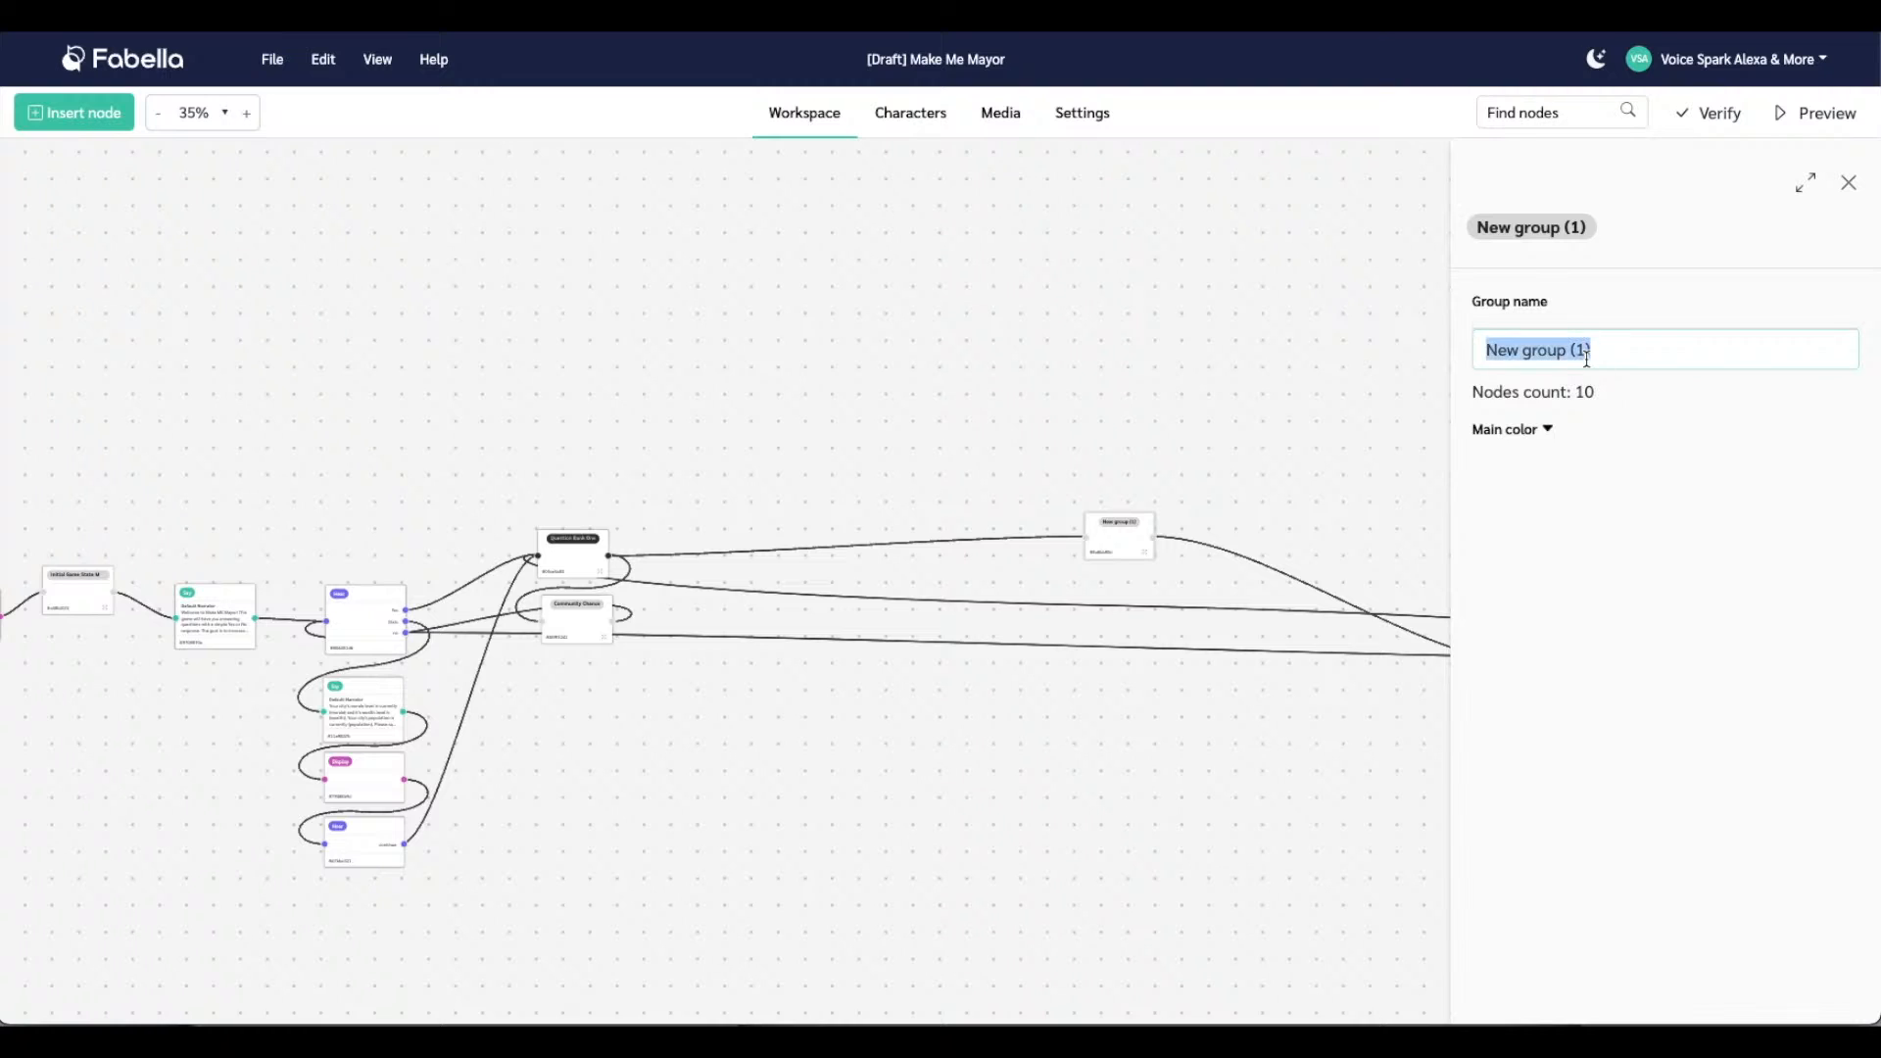
type("Scoring")
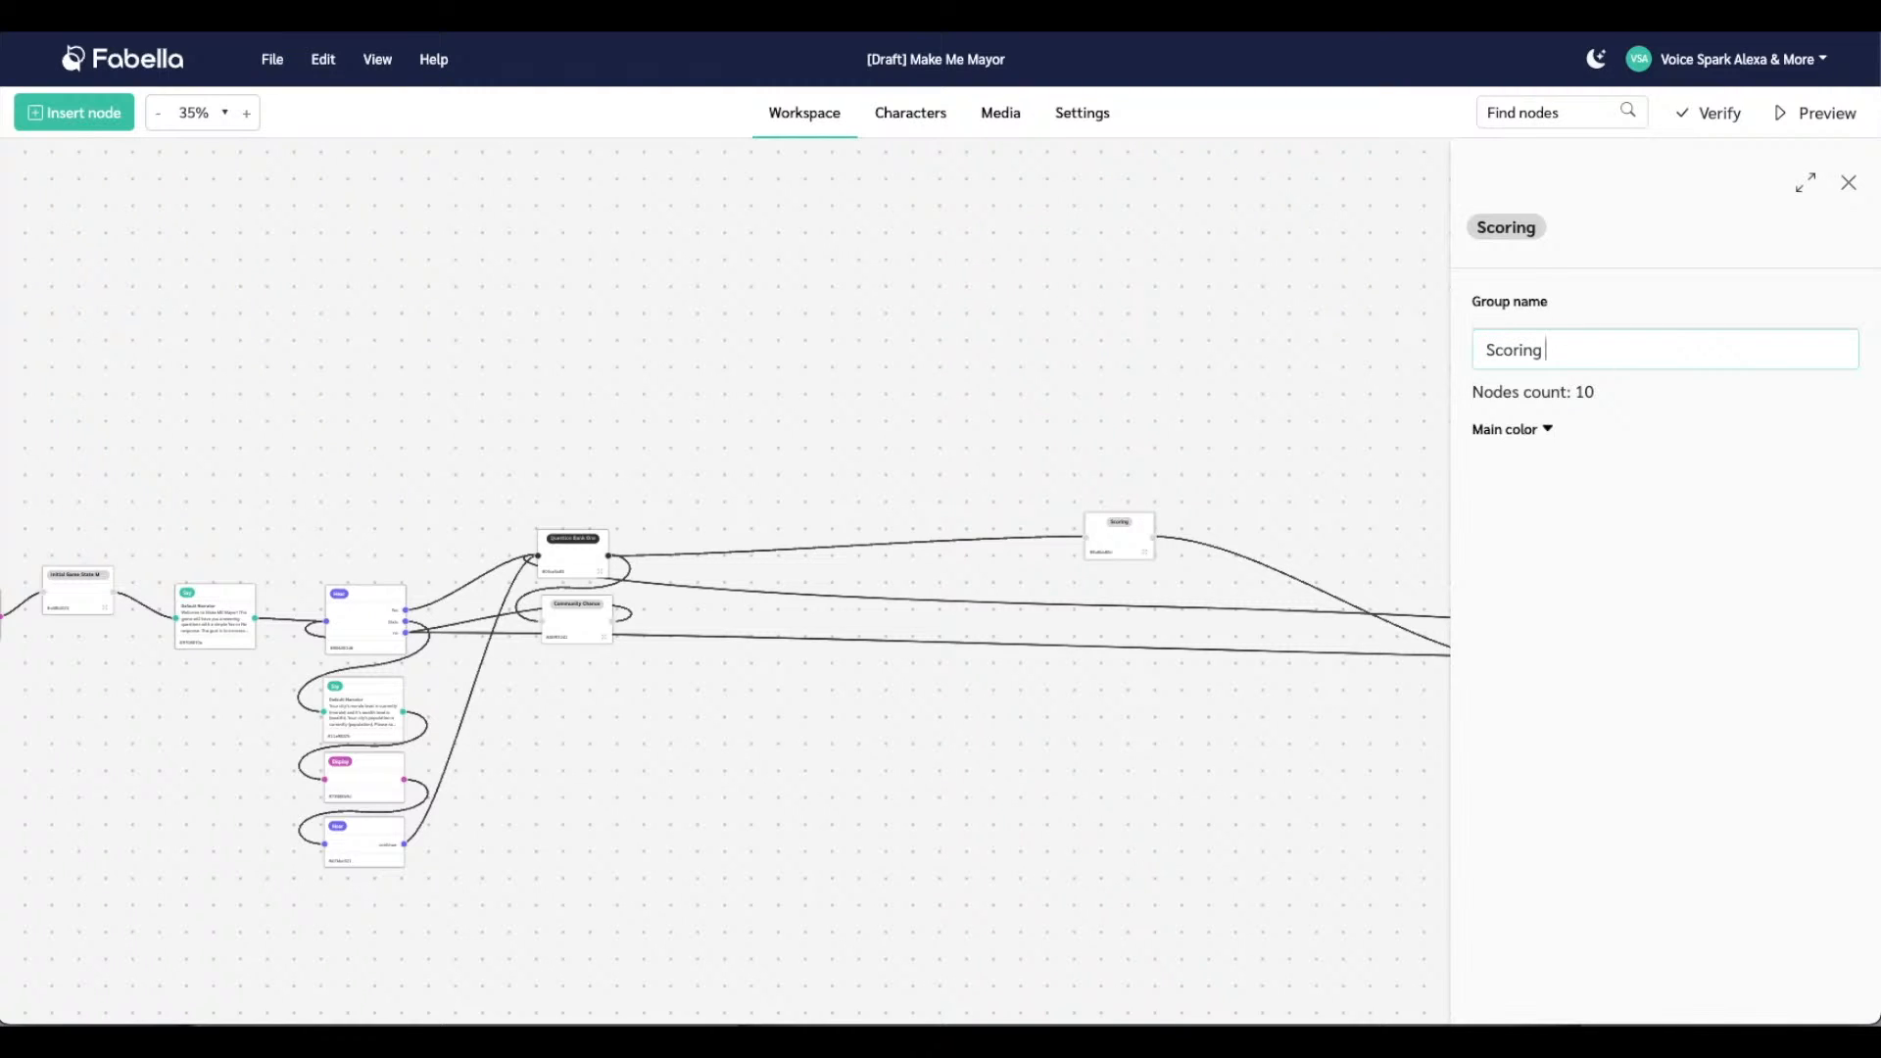
left_click(1849, 182)
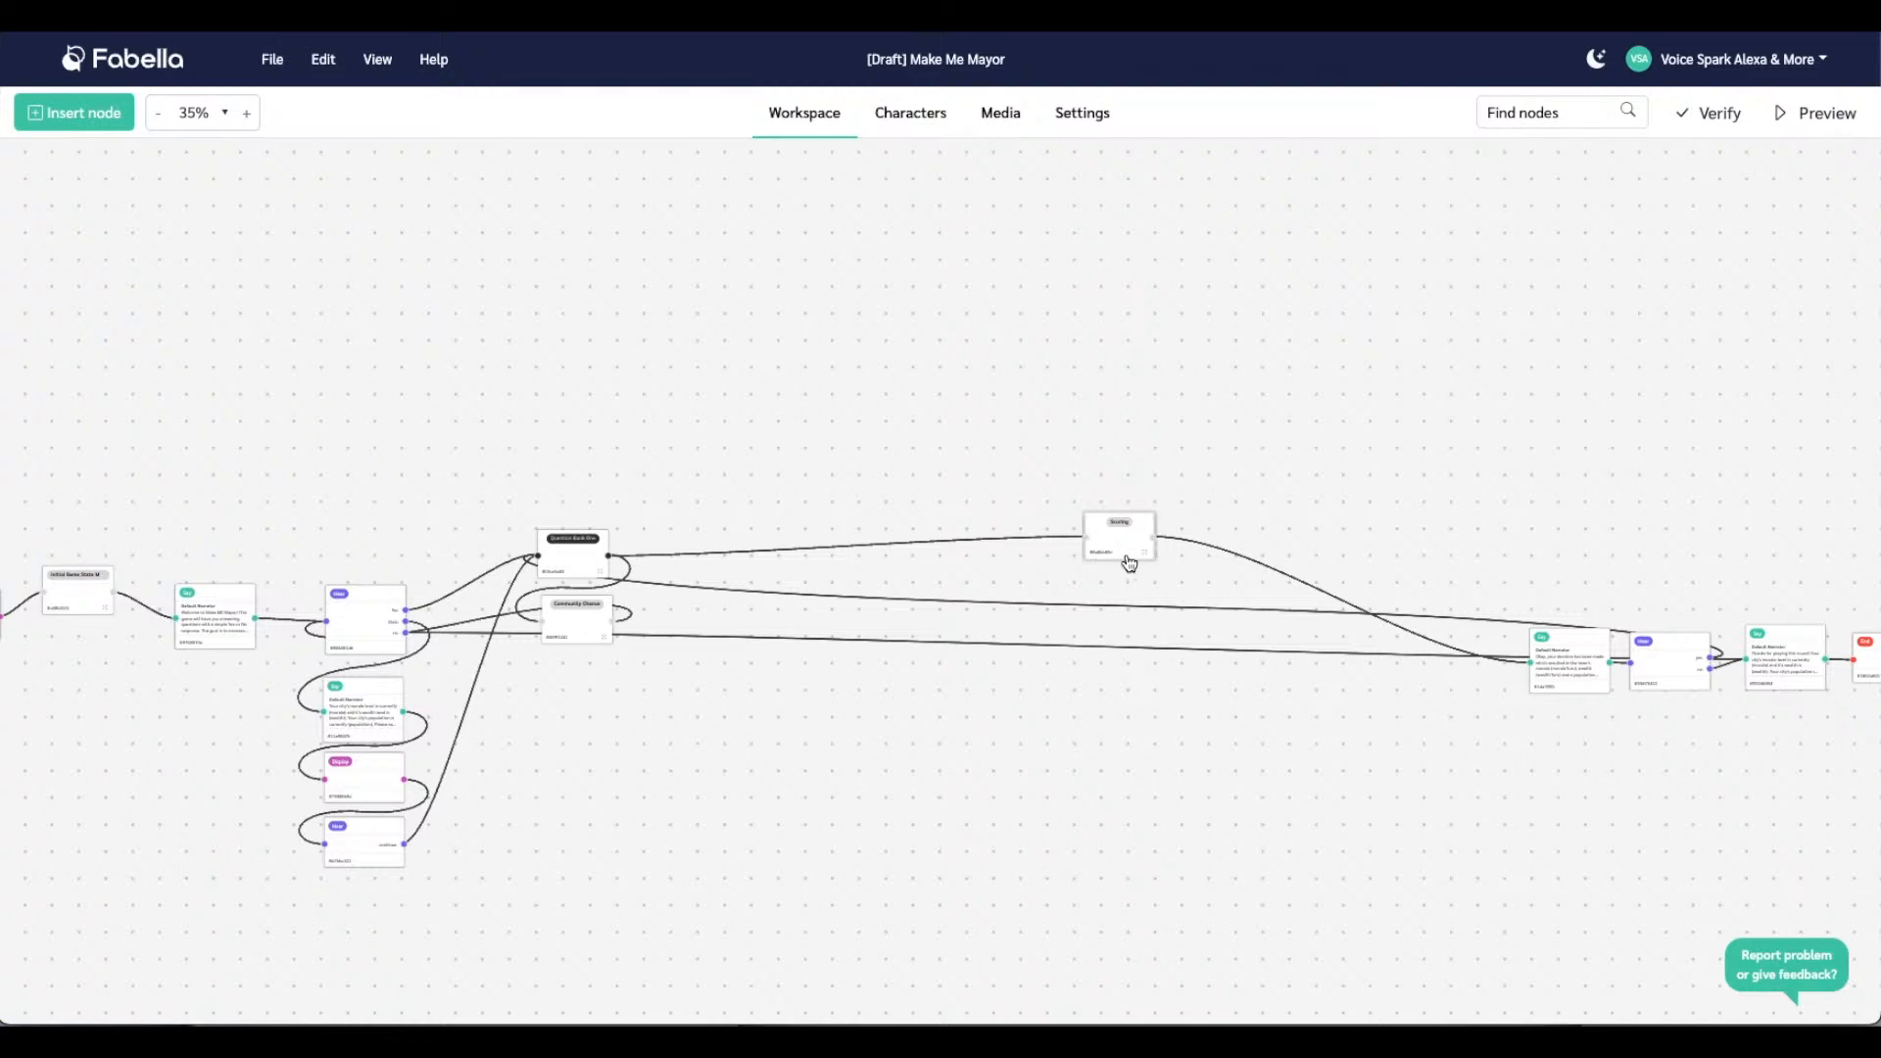
left_click_drag(1116, 548, 693, 579)
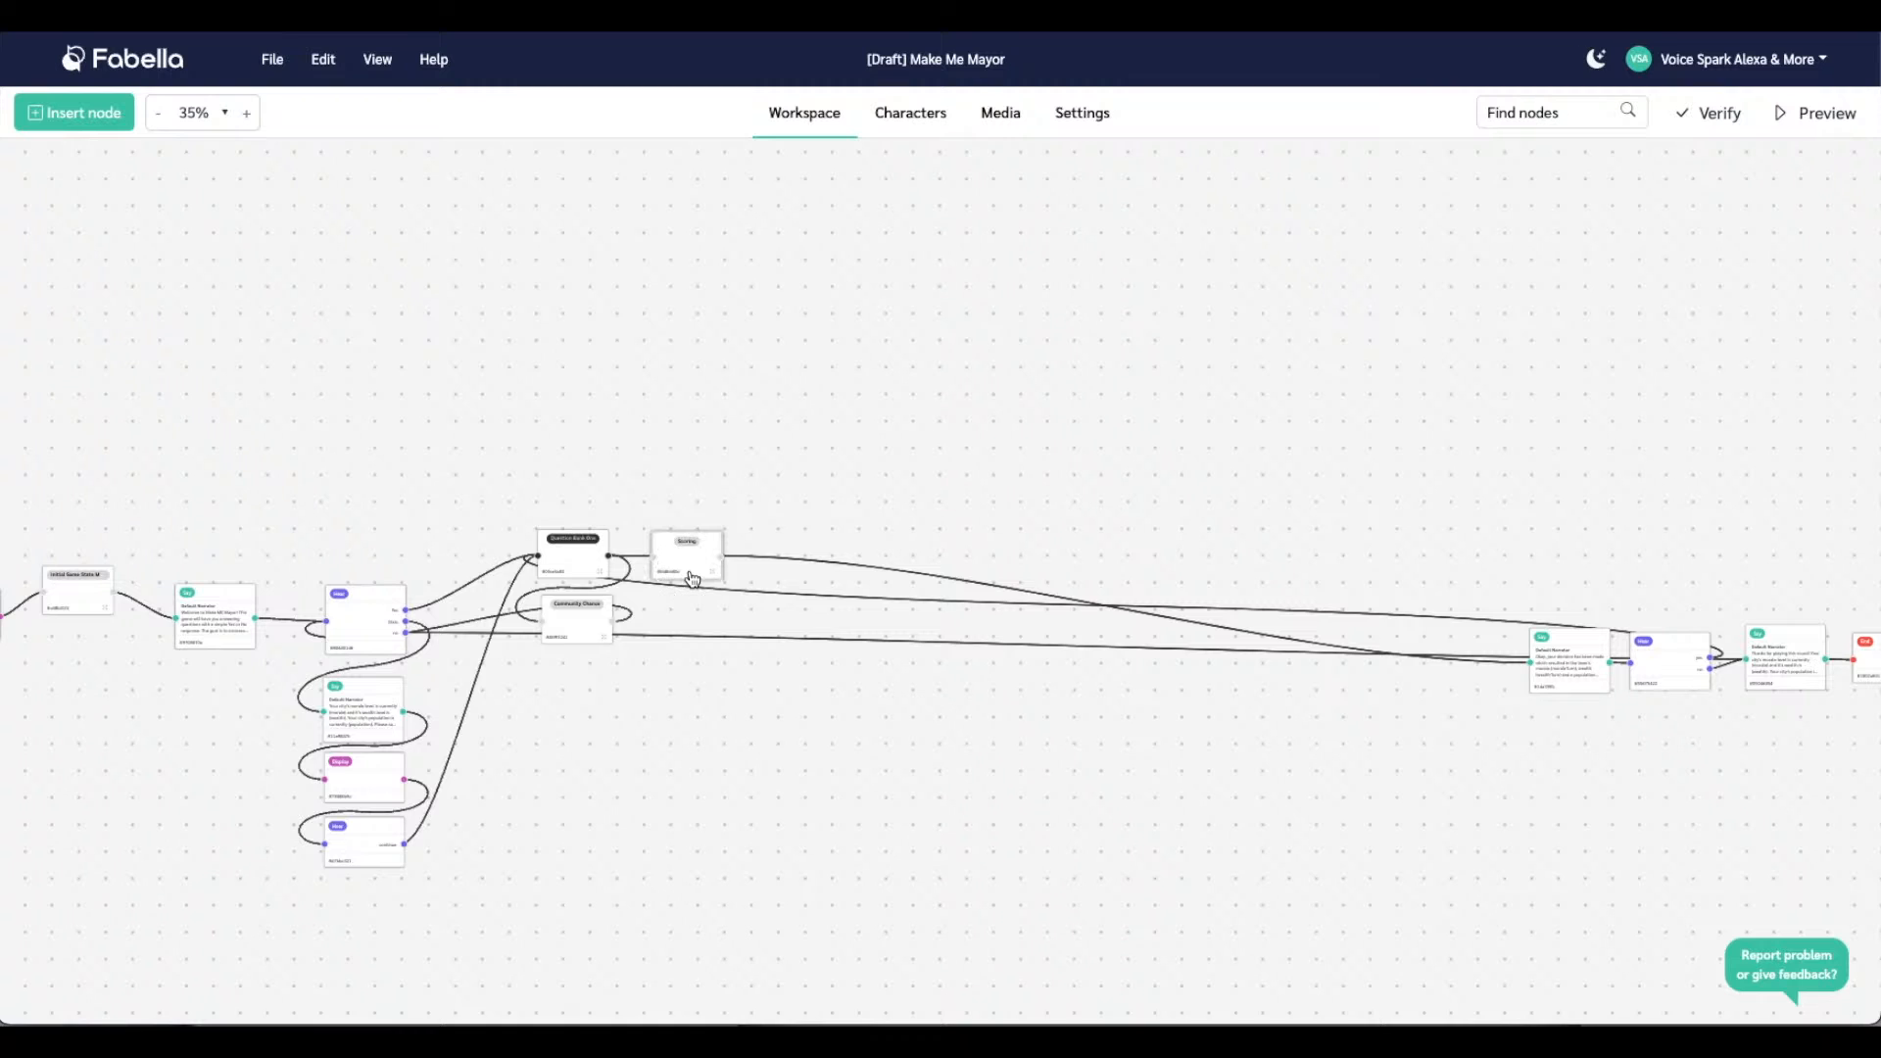